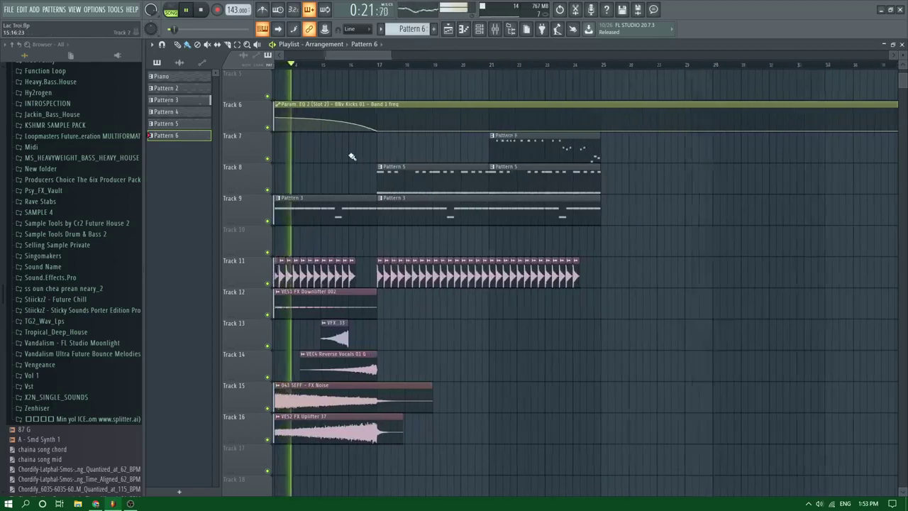
In Pattern 6, delete the A6 notes between the first note and bar 3, and return to the playlist
ctrl+scroll(354, 170, up, 5)
ctrl+scroll(352, 156, up, 4)
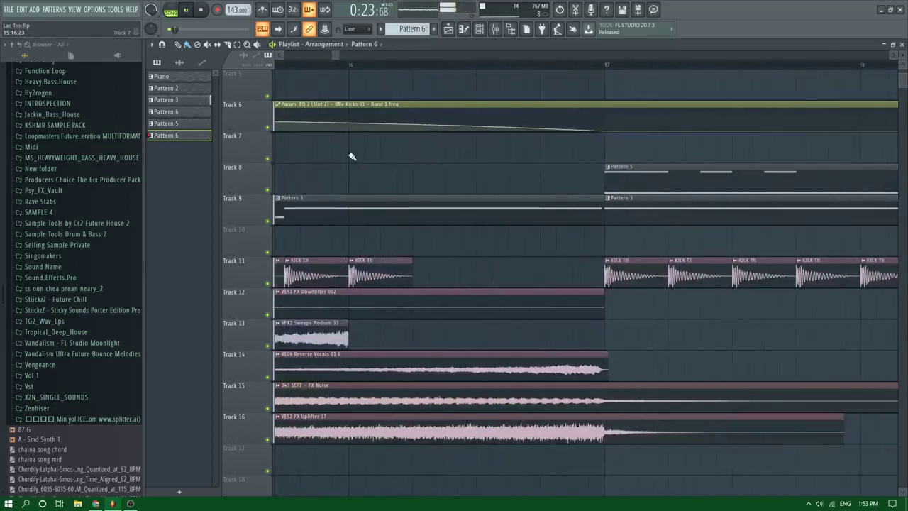
ctrl+scroll(352, 156, down, 5)
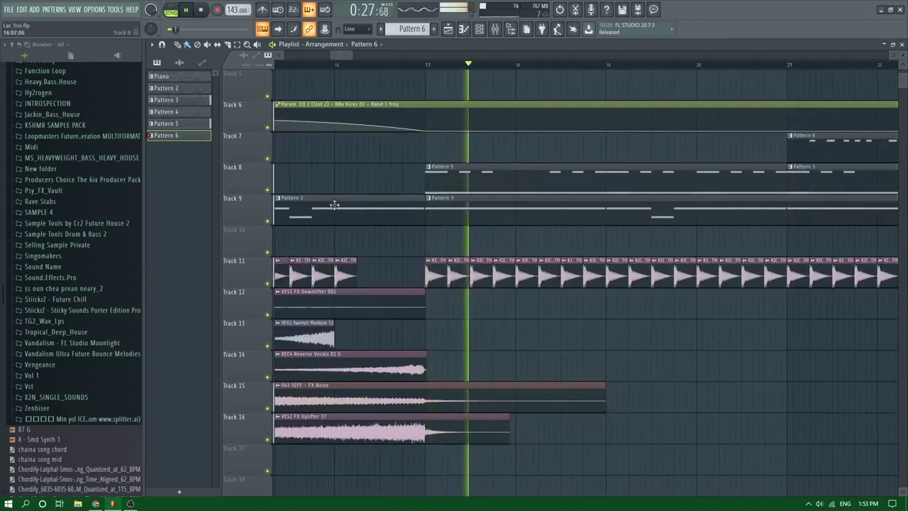
ctrl+scroll(529, 183, down, 4)
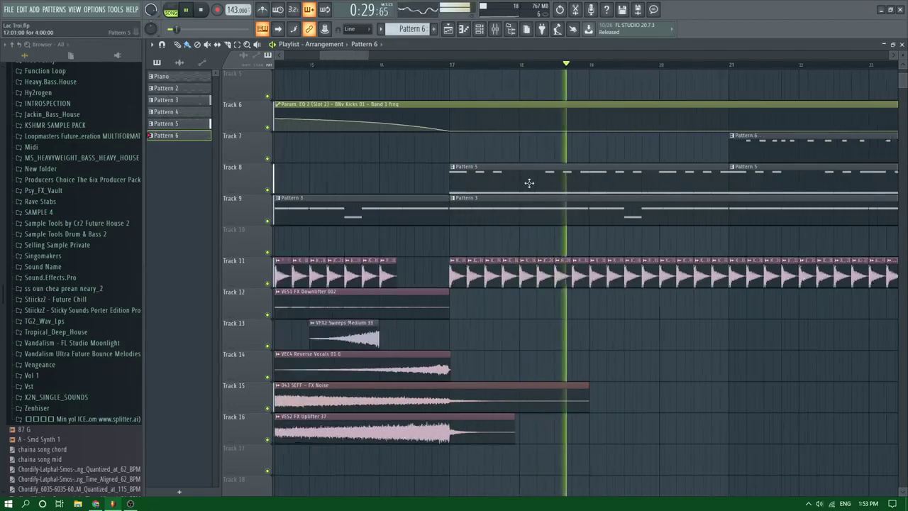
ctrl+scroll(624, 154, up, 2)
ctrl+scroll(624, 154, up, 3)
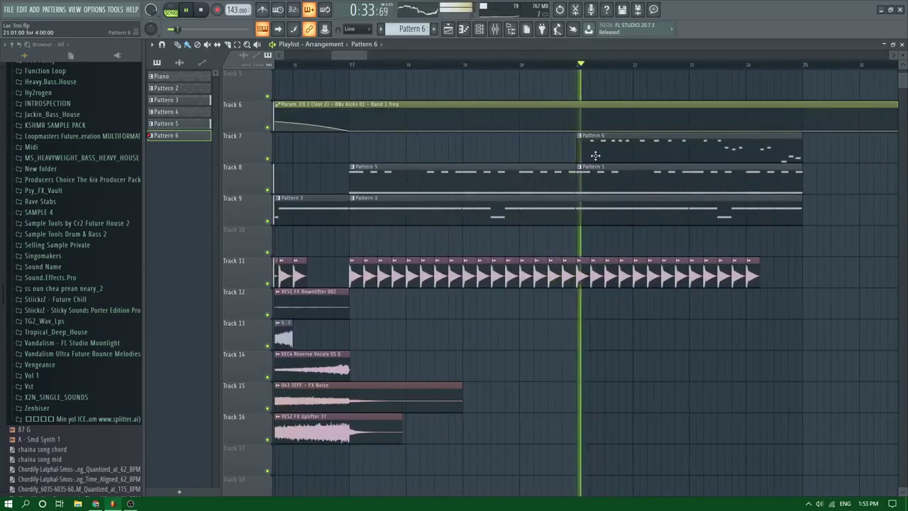
double_click(605, 144)
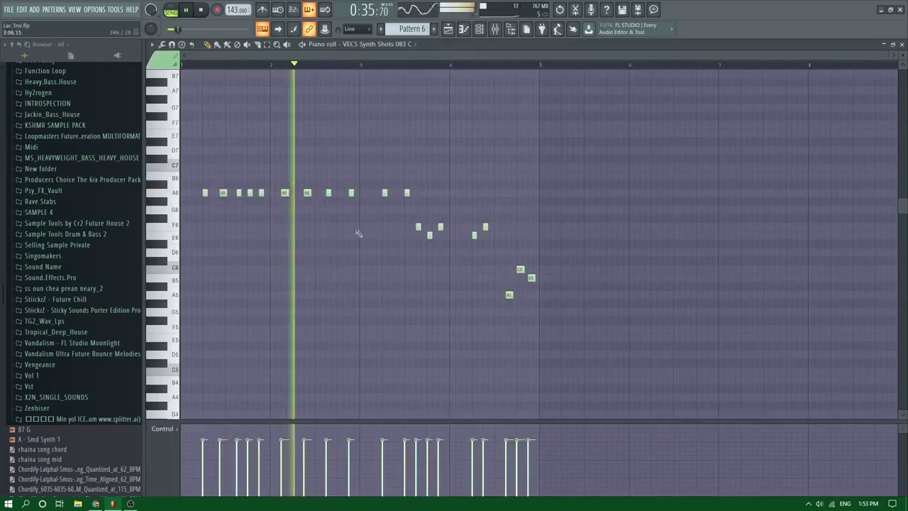
key(space)
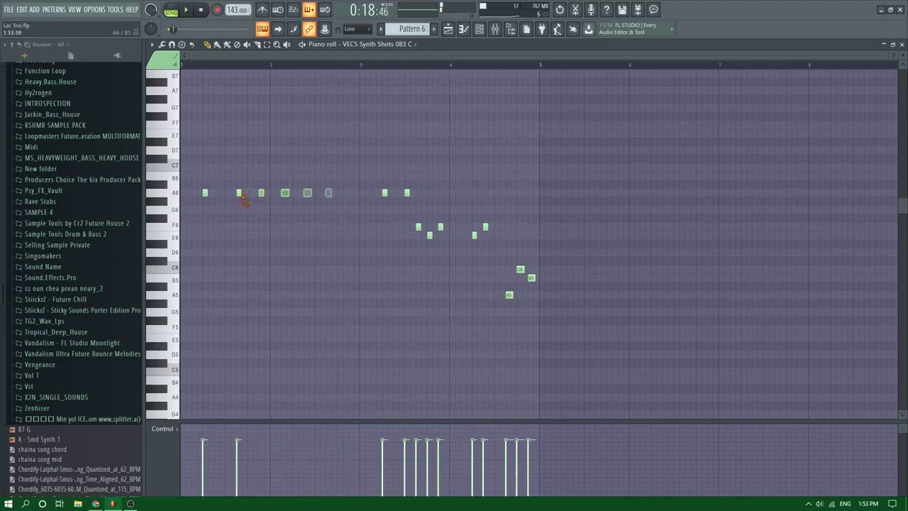
click(449, 26)
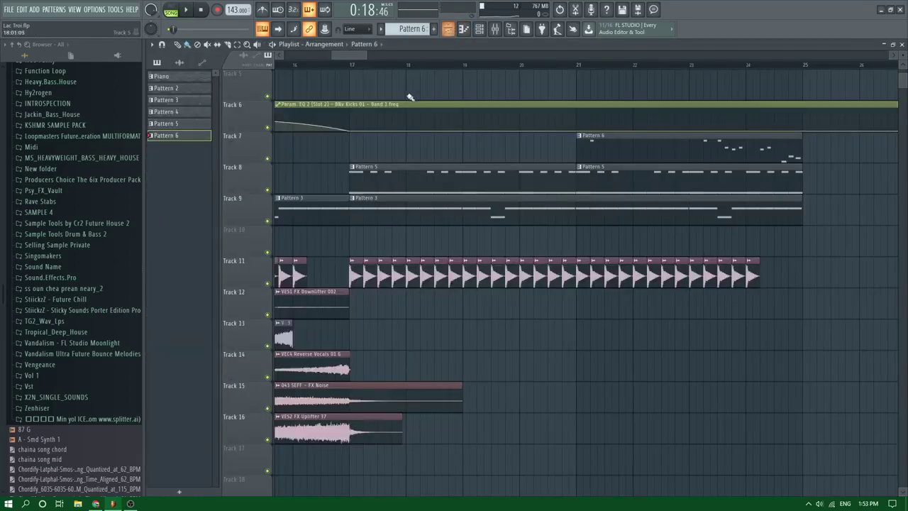
Select playlist bars 17 to 21 as the playback range and open Pattern 5's KSHMR_Stab_09_E notes while it plays
key(space)
key(space)
drag(567, 64, 349, 66)
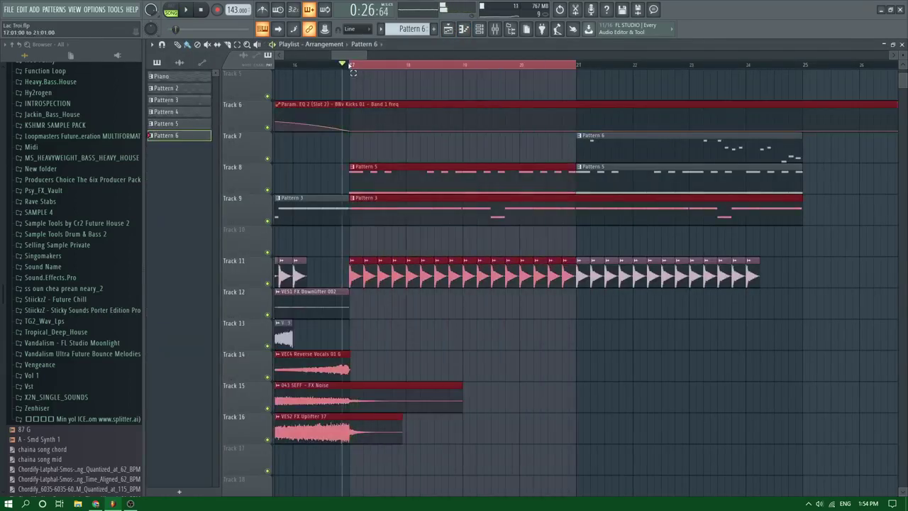
key(space)
double_click(399, 171)
key(space)
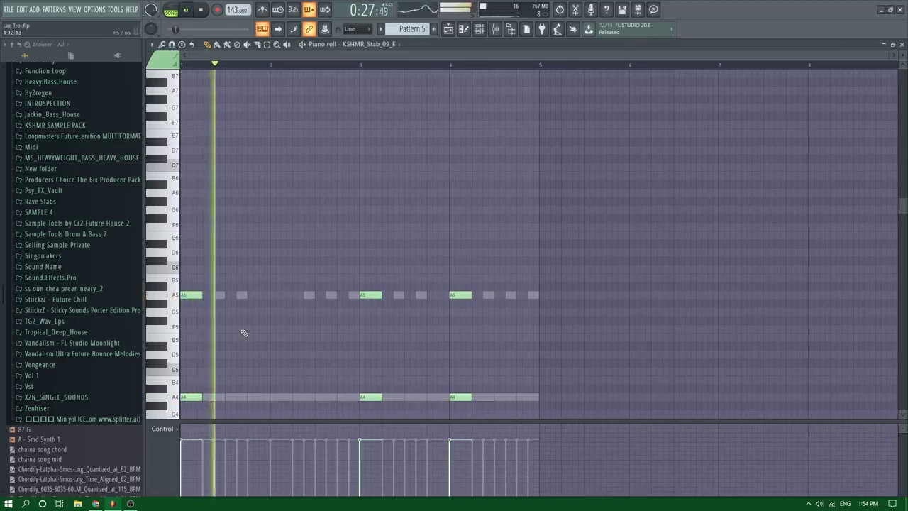
scroll(253, 313, up, 4)
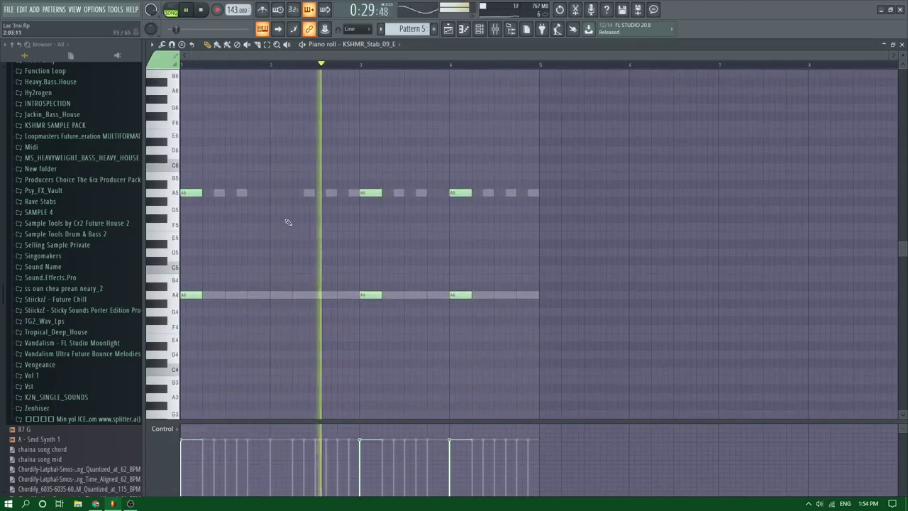
Adjust the phase in Fruity Stereo Shaper on the VEDM Bass Shots 099 A mixer track, and return to the playlist
click(499, 32)
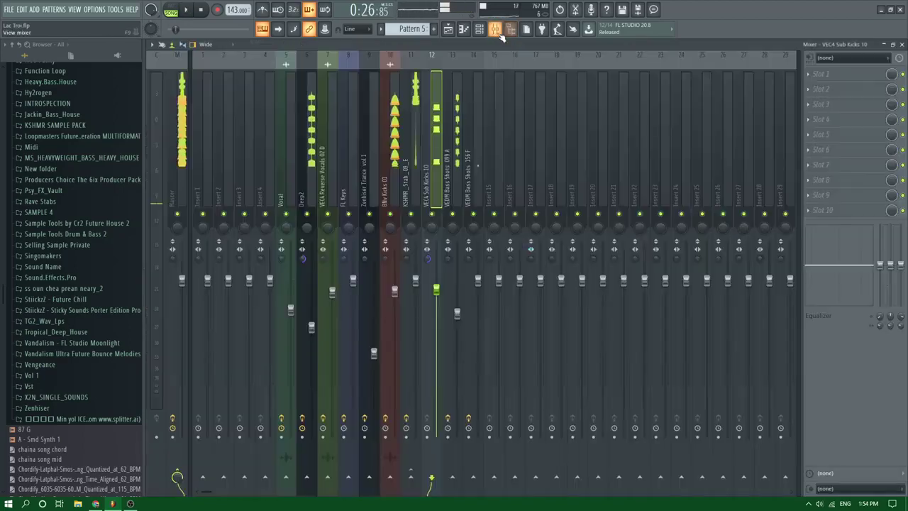
click(455, 163)
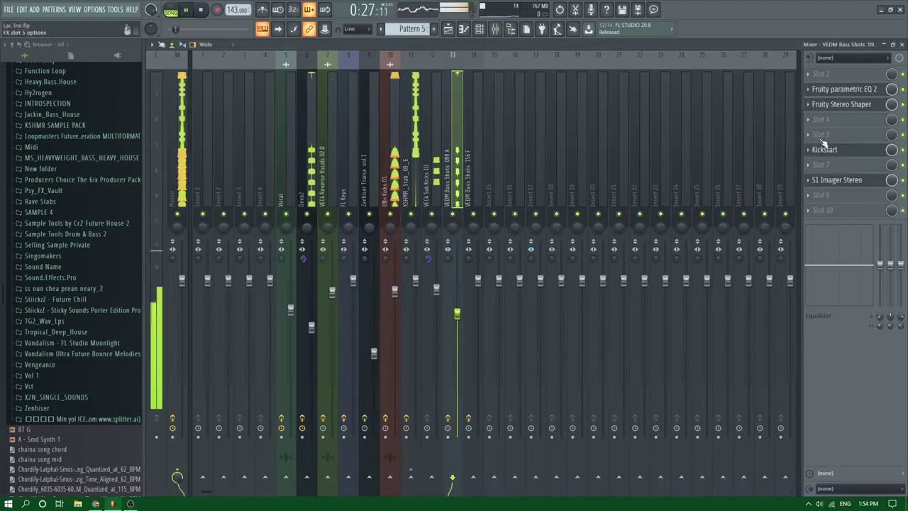
click(869, 108)
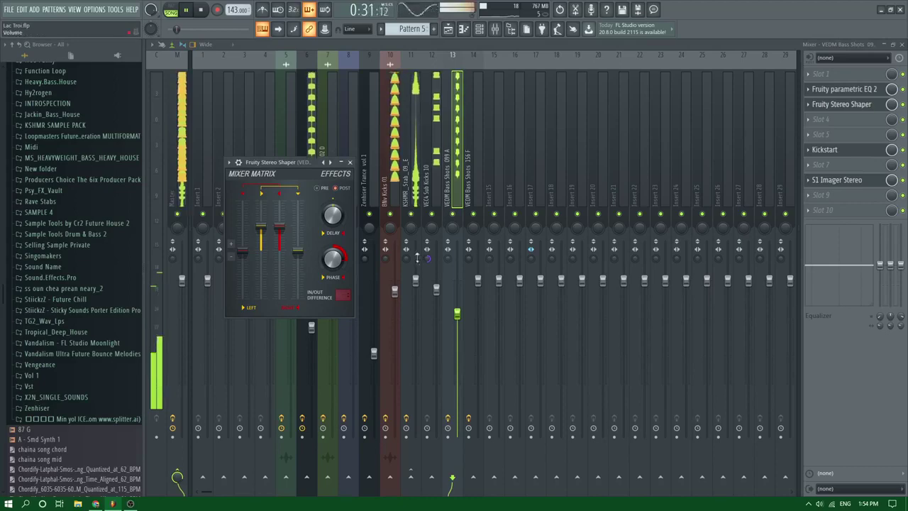
drag(334, 259, 334, 256)
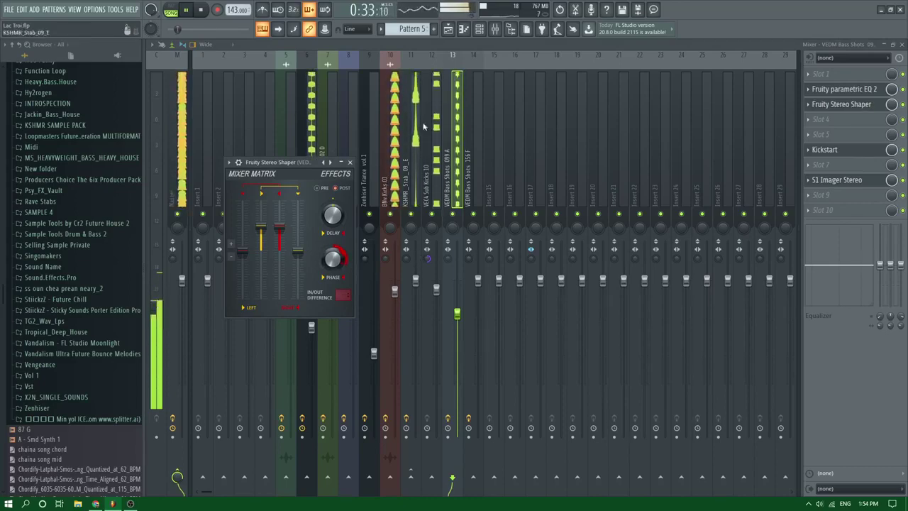
key(F5)
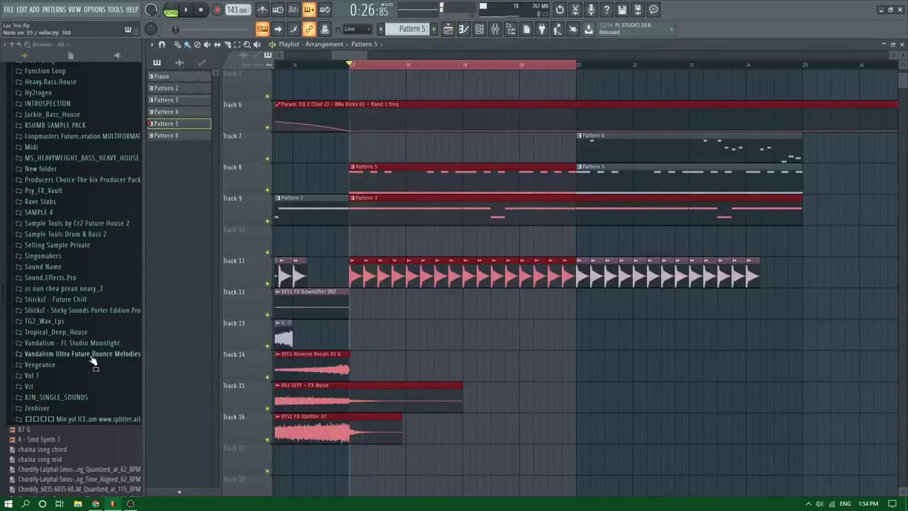
In Fruity parametric EQ 2 on the VEDM Bass Shots 099 A track, shift bands 1, 3 and 4 slightly lower in frequency
click(499, 32)
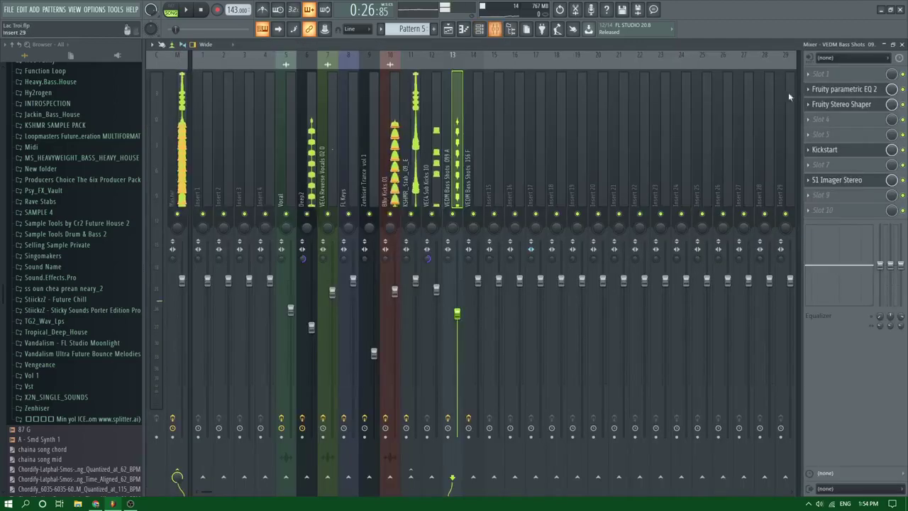
click(867, 89)
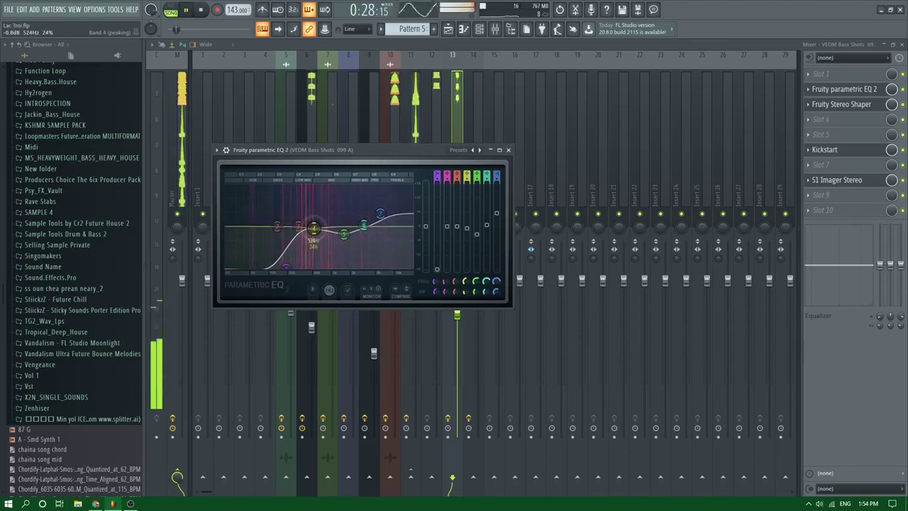
drag(311, 227, 307, 229)
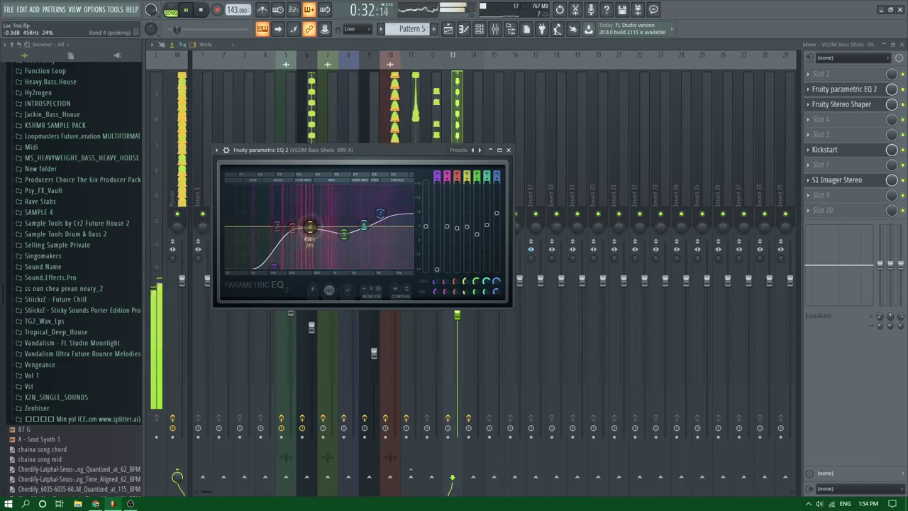
key(space)
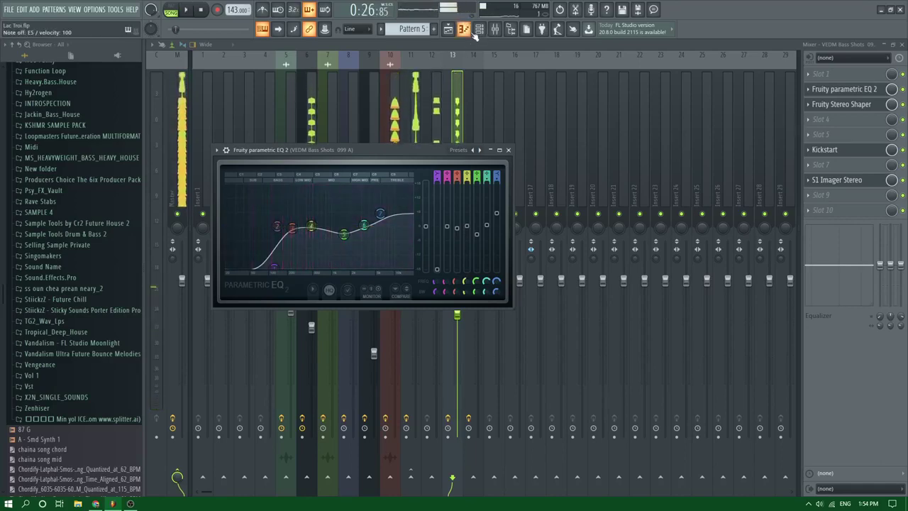
Add A5 and A4 notes at the start of bar 2 in Pattern 5's KSHMR_Stab_09_E part
click(462, 31)
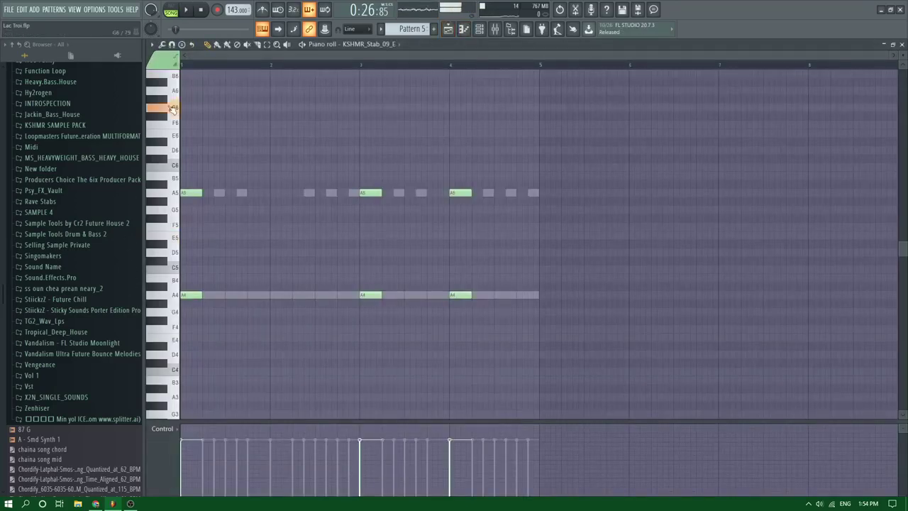
scroll(227, 279, up, 3)
key(space)
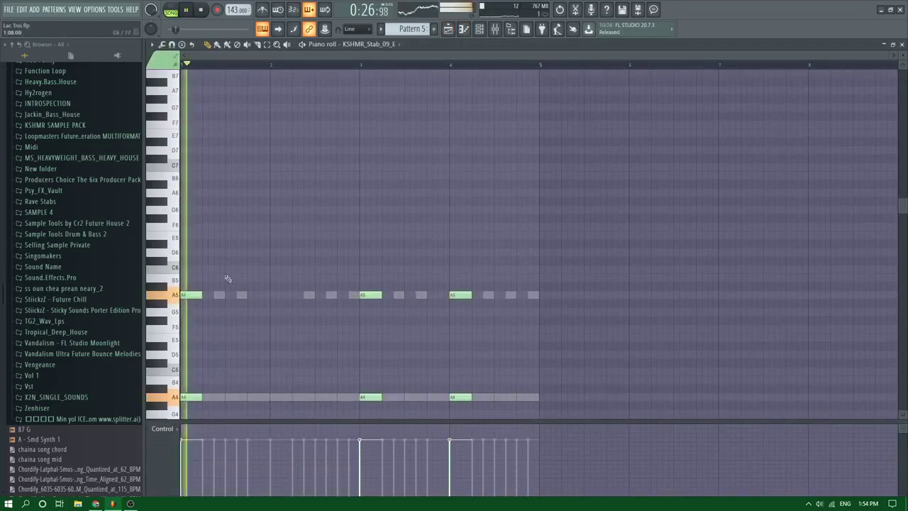
click(273, 295)
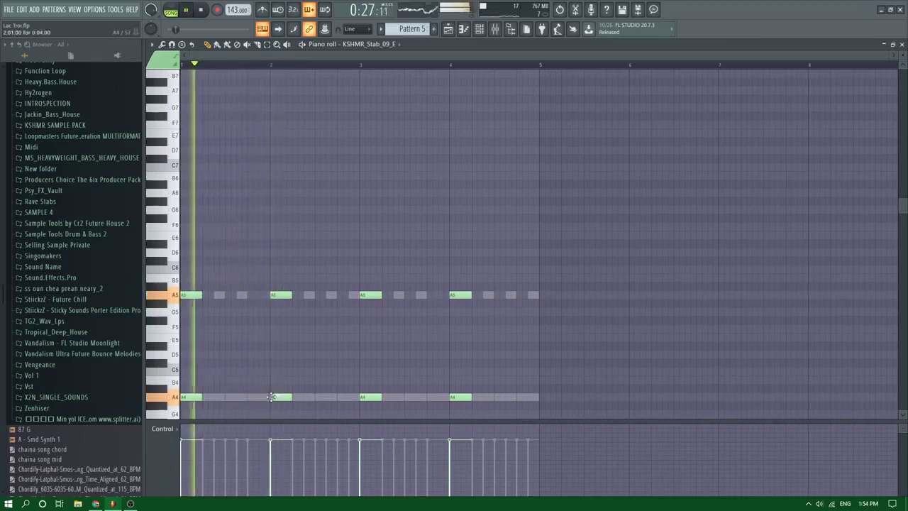
Try a descending octave figure on beats 3 and 4 of bar 4, with F5 and F4 followed by E5 and E4
scroll(278, 357, up, 2)
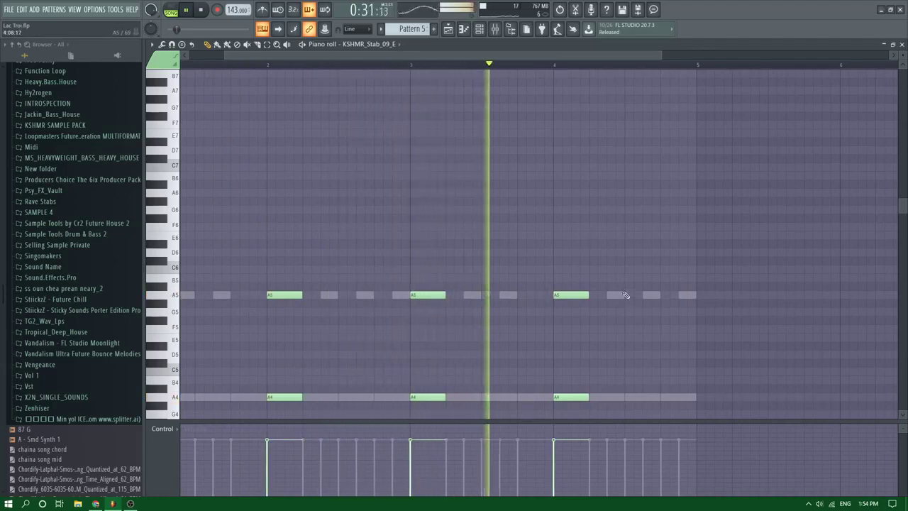
click(599, 244)
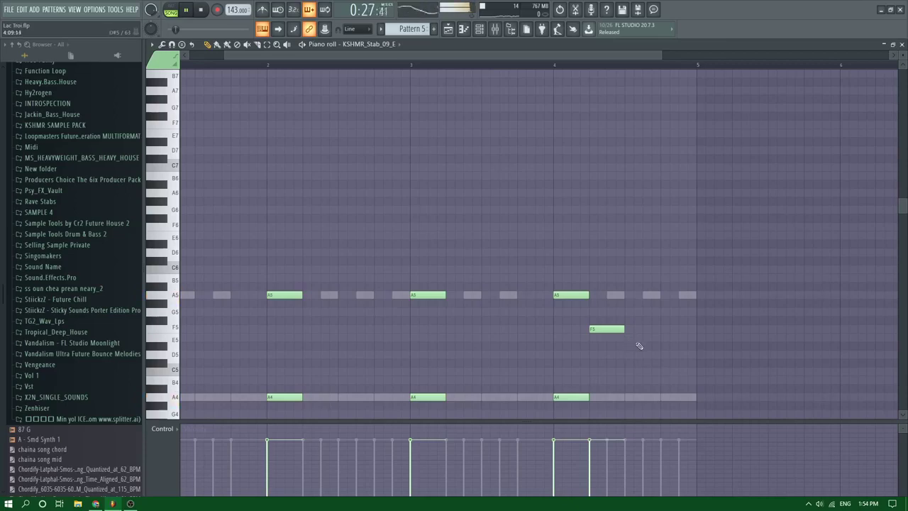
right_click(605, 330)
click(627, 328)
click(671, 338)
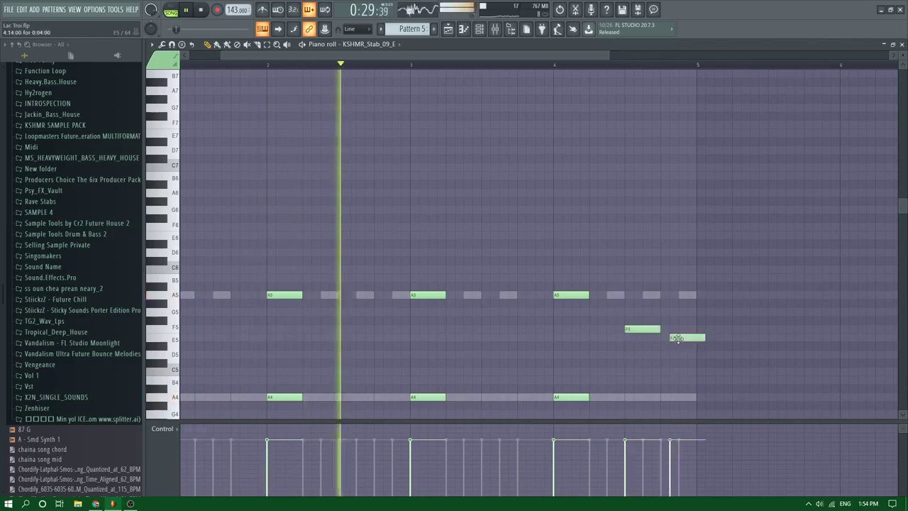
drag(677, 339, 668, 338)
scroll(666, 339, down, 3)
click(633, 302)
click(668, 312)
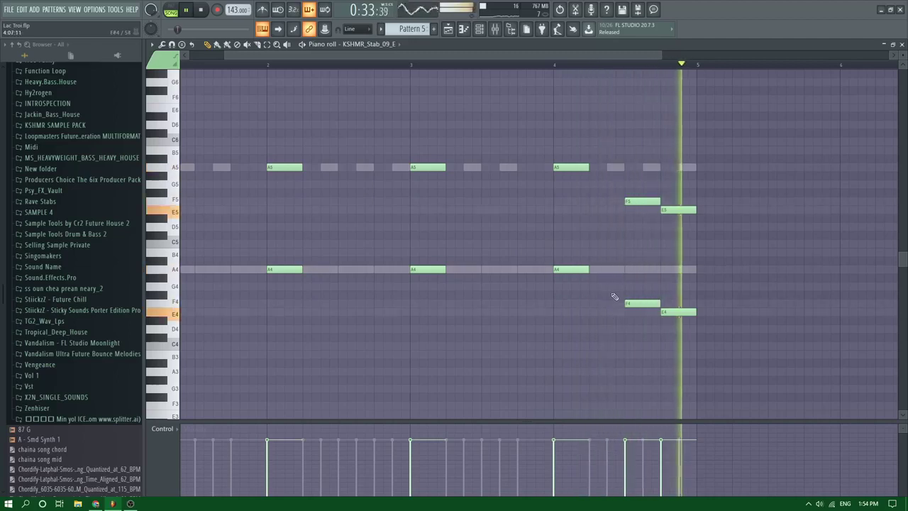
Replace the descending figure in bar 4 with E5 and E4 on beat 3 and F5 and F4 on beat 4
right_click(666, 209)
right_click(648, 202)
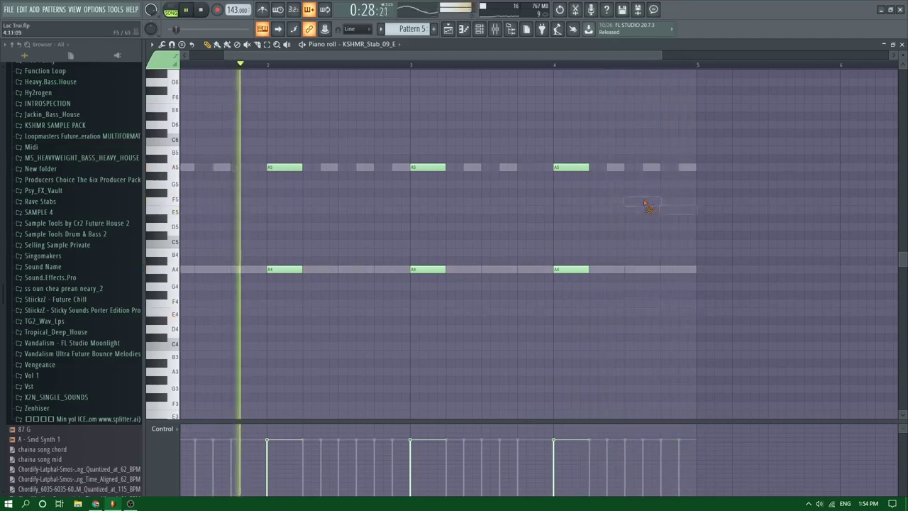
click(642, 202)
right_click(639, 203)
click(665, 202)
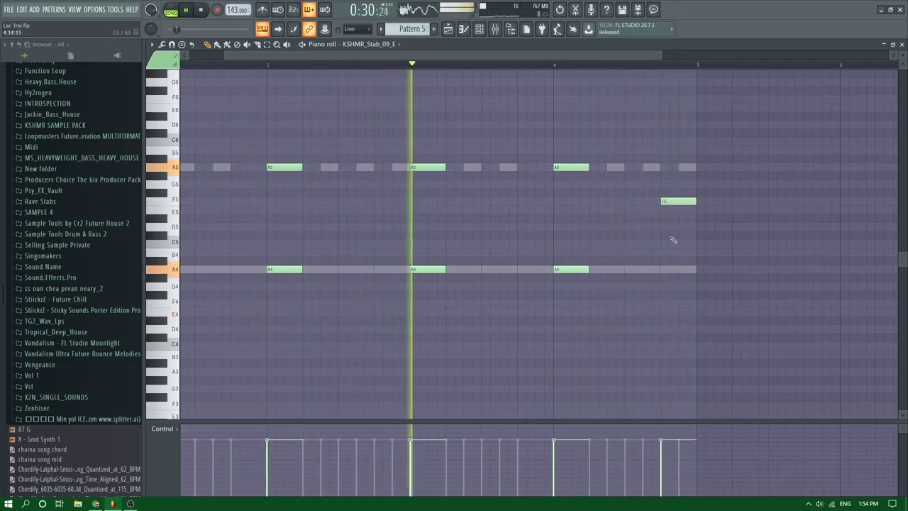
click(635, 210)
click(634, 311)
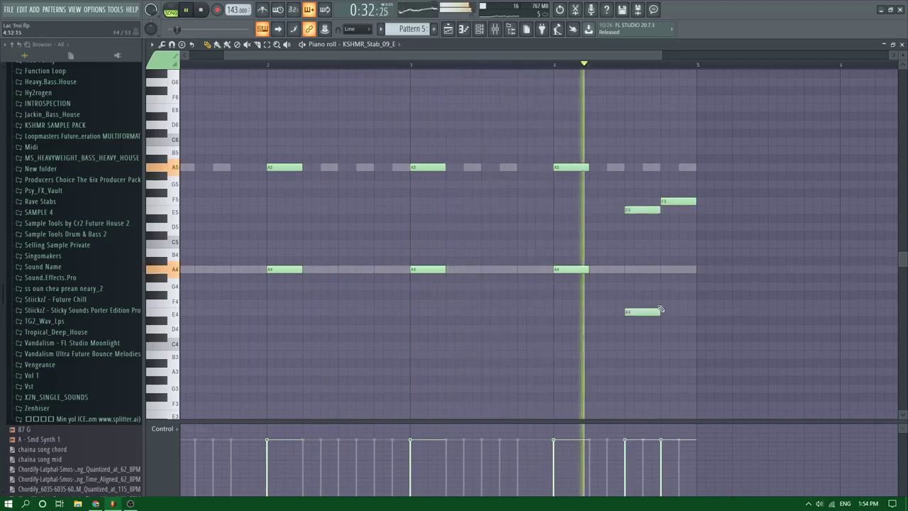
click(665, 304)
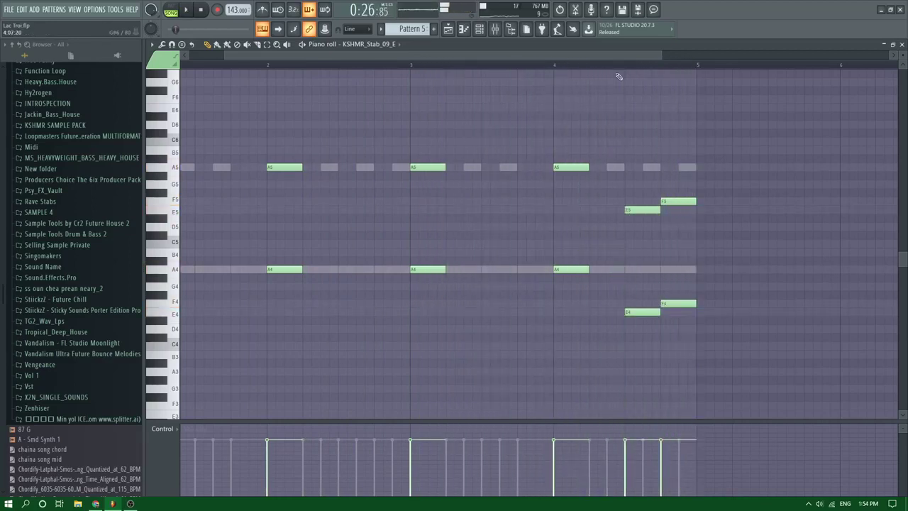
Try upper-octave notes on the last two beats of bar 4, with E6 on beat 3 and F6 on beat 4
click(618, 76)
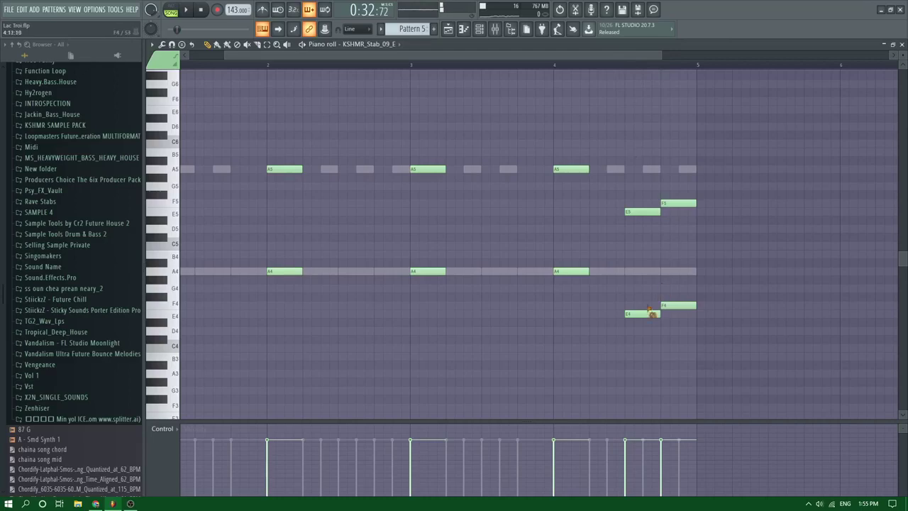
scroll(627, 217, up, 3)
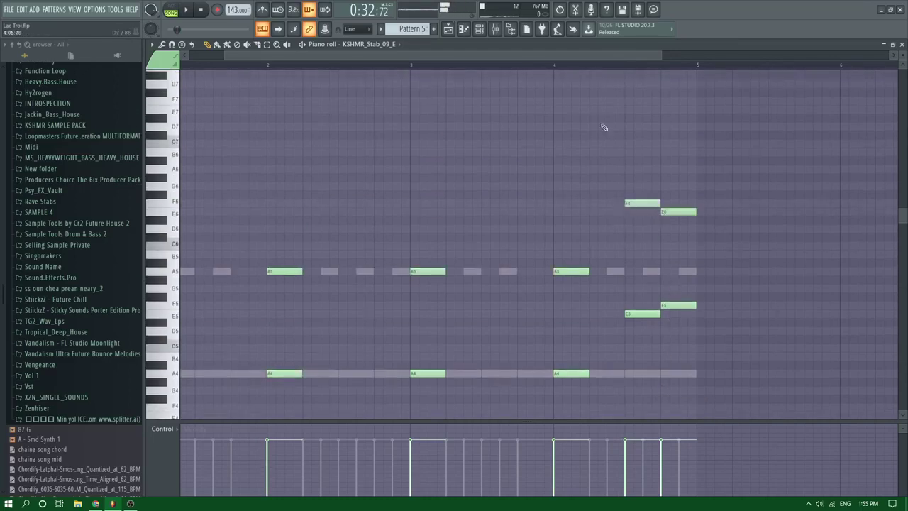
key(space)
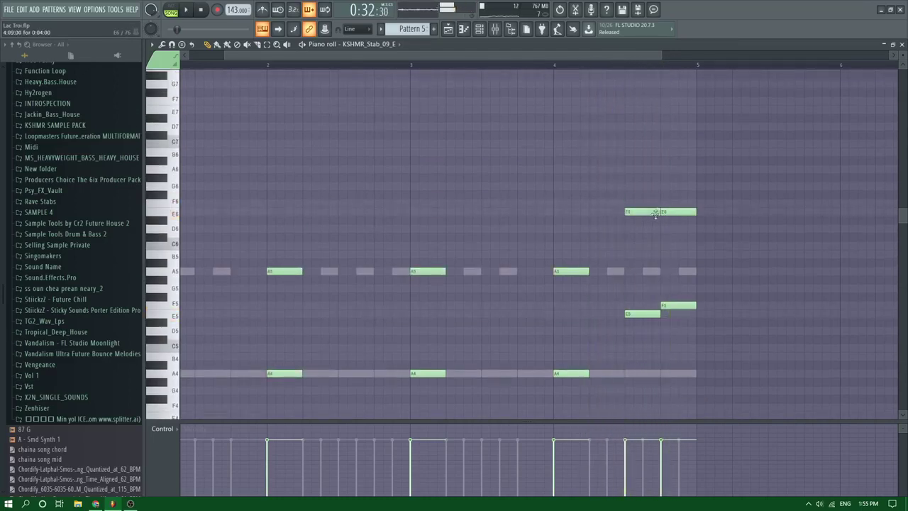
drag(655, 214, 665, 202)
key(space)
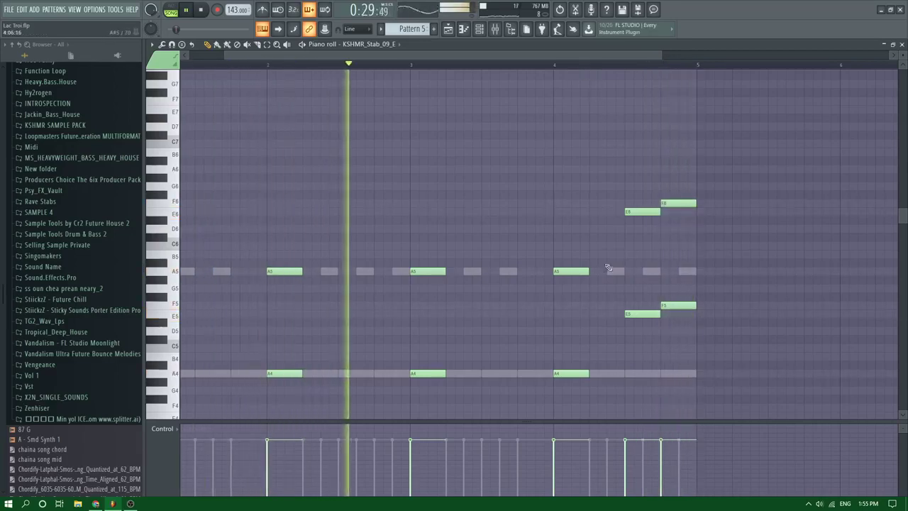
Add an F5 note on beat 2 of bar 4 and delete the upper-octave notes in that bar
click(596, 204)
click(592, 306)
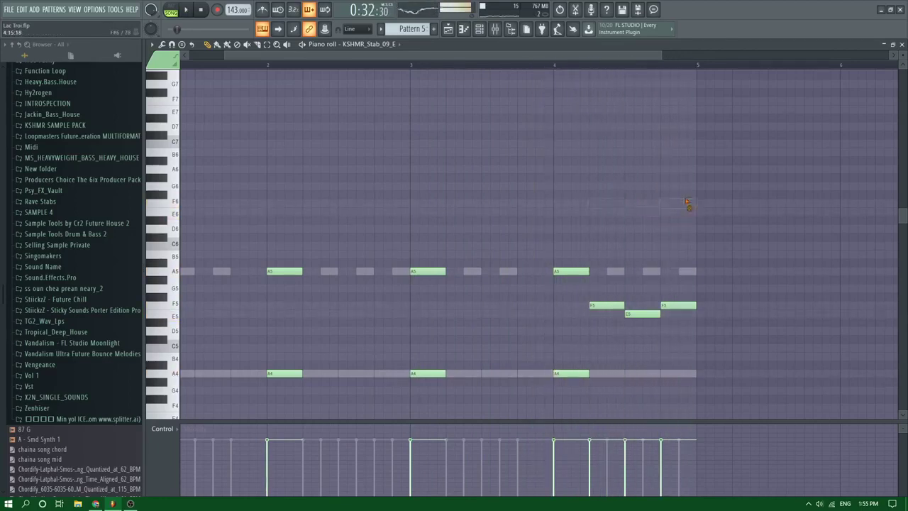
Delete the F5, E5 and F5 notes from beats 2 to 4 of bar 4, and play back the drop
click(483, 32)
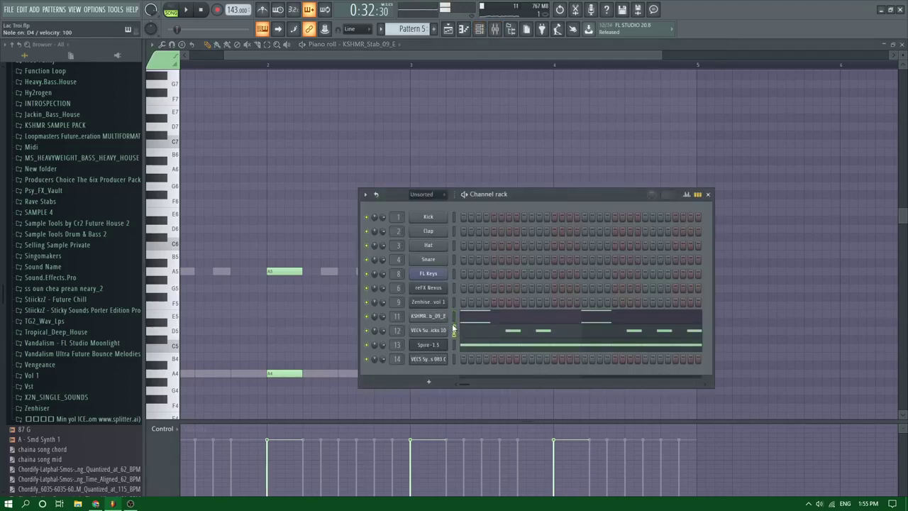
key(space)
key(F6)
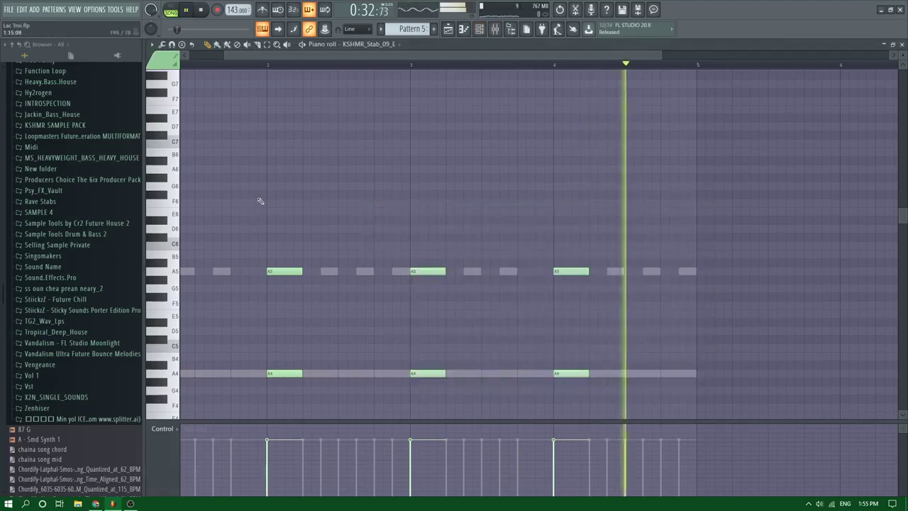
scroll(300, 235, down, 2)
key(space)
key(space)
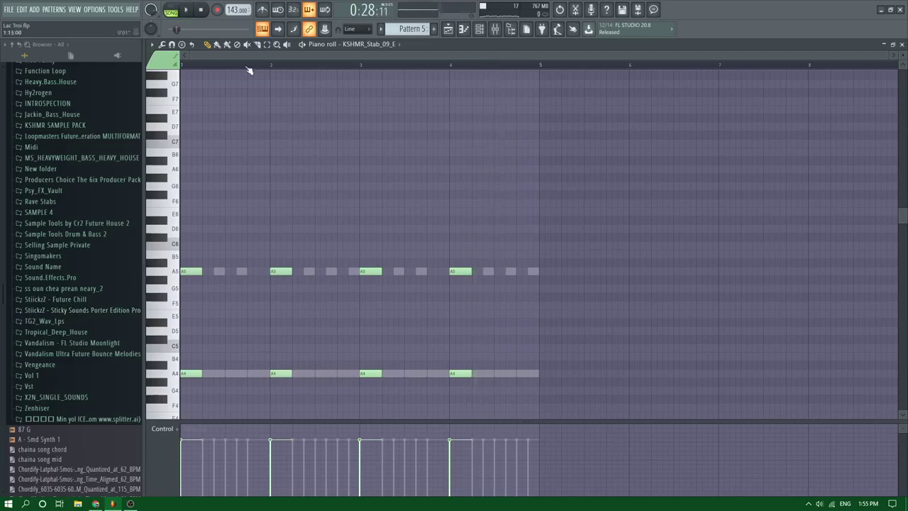
Switch to File Explorer and look through the DATA (D:) drive for samples
scroll(77, 461, up, 5)
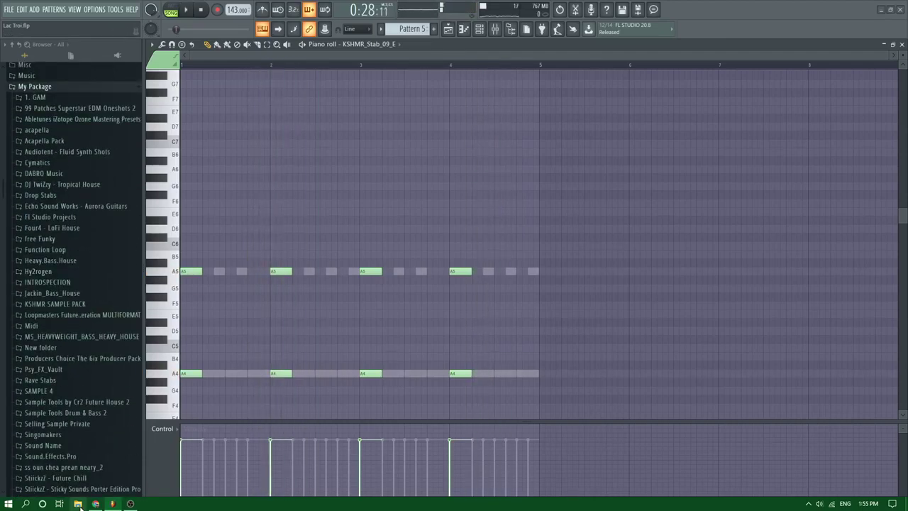
click(78, 505)
click(28, 246)
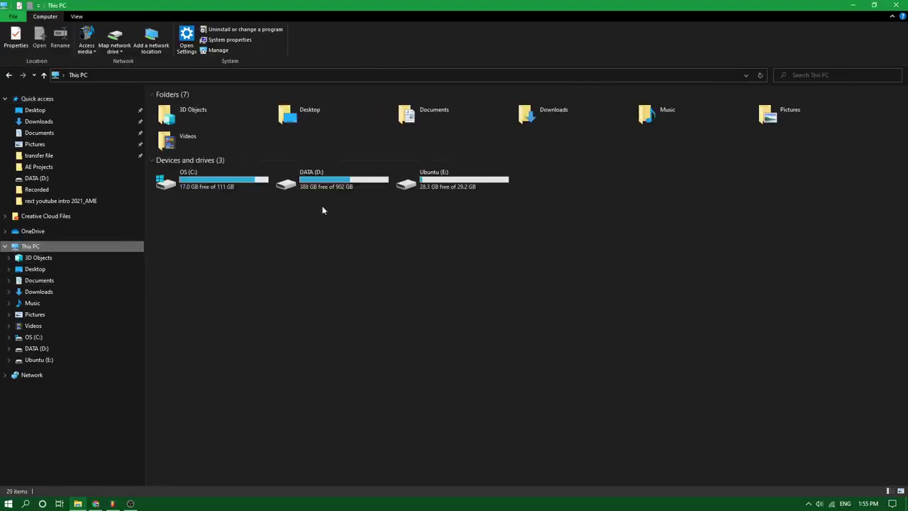
double_click(339, 173)
drag(532, 125, 68, 377)
Open the Jackin_Bass_House pack in the FL Studio browser and audition the synth loops in its JBH - Synth folder
scroll(61, 355, down, 2)
scroll(65, 340, up, 4)
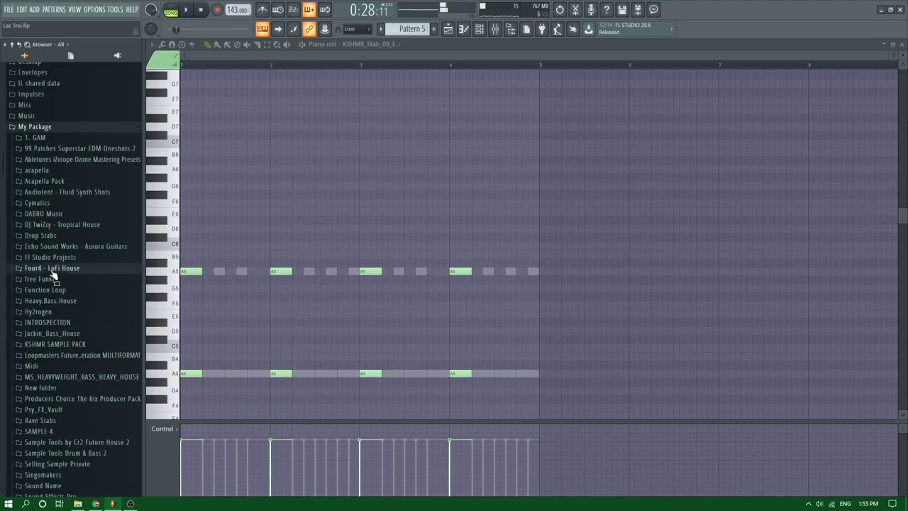
click(52, 269)
click(49, 290)
click(52, 269)
click(56, 336)
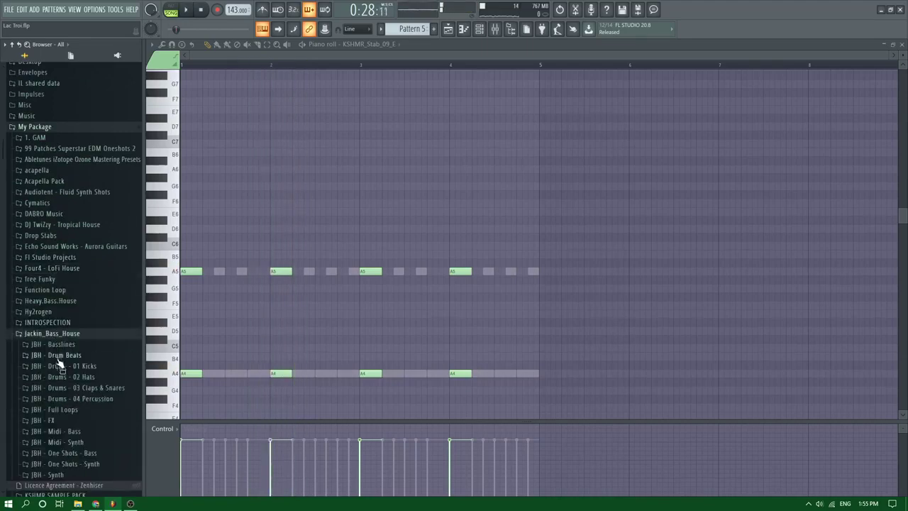
scroll(68, 362, down, 6)
click(50, 296)
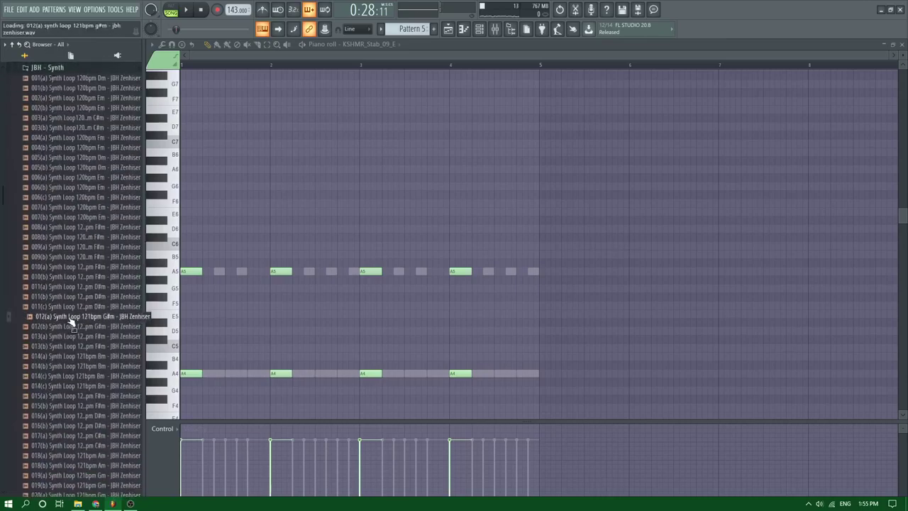
scroll(79, 315, up, 5)
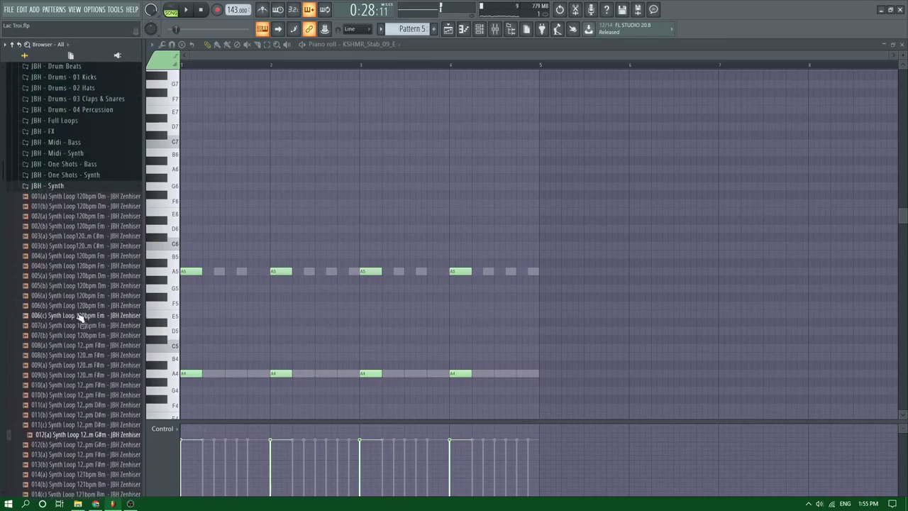
Audition the samples in the JBH - One Shots - Synth and JBH - One Shots - Bass folders, and collapse the Jackin_Bass_House pack
click(70, 176)
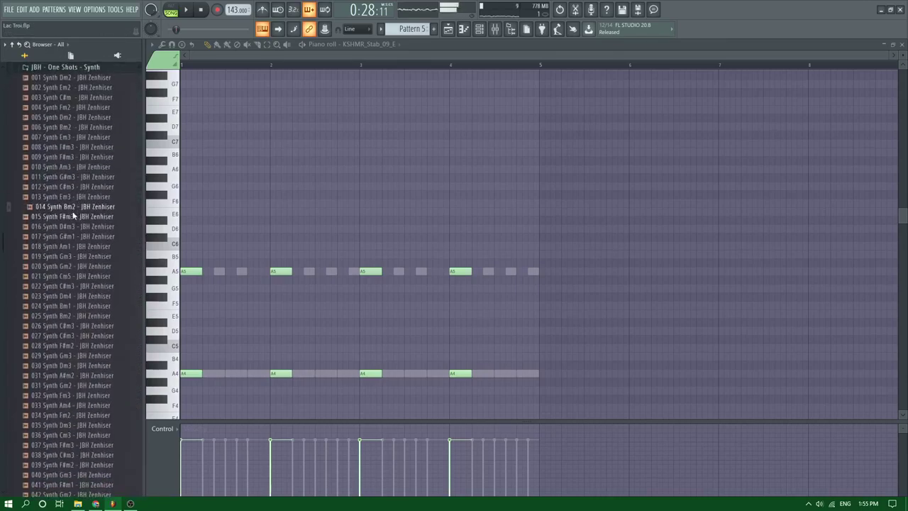
scroll(82, 376, down, 6)
click(85, 356)
scroll(80, 385, up, 12)
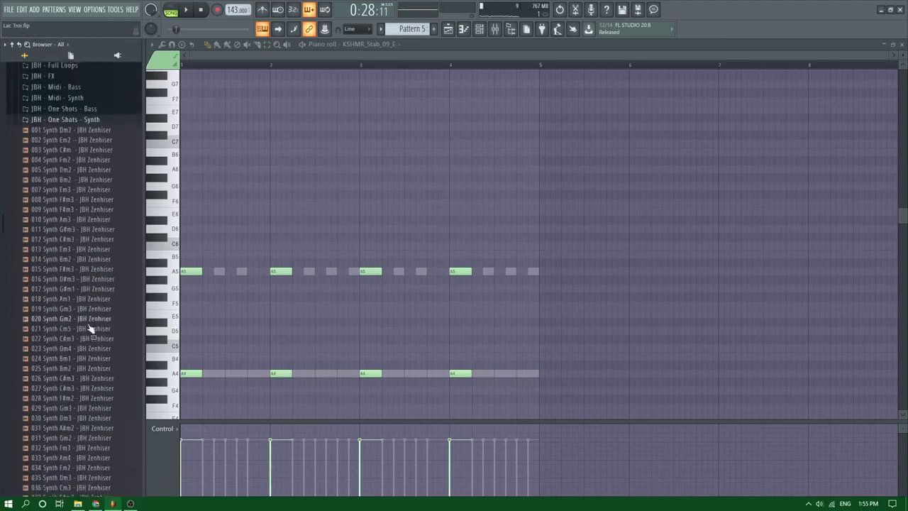
click(80, 306)
click(70, 235)
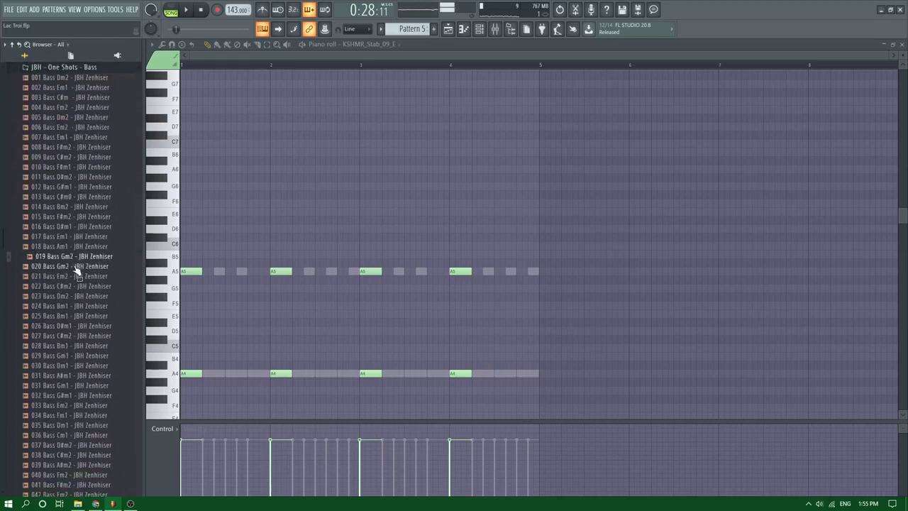
scroll(79, 271, up, 6)
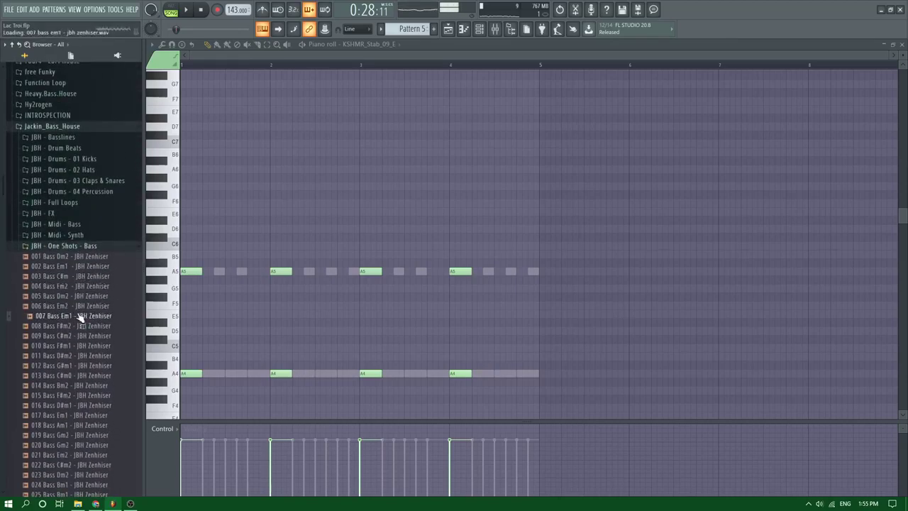
click(65, 129)
Play the drop while opening the VEC5 Synth folder of the Vengeance Essential Clubsounds vol.5 pack
scroll(71, 265, down, 10)
key(space)
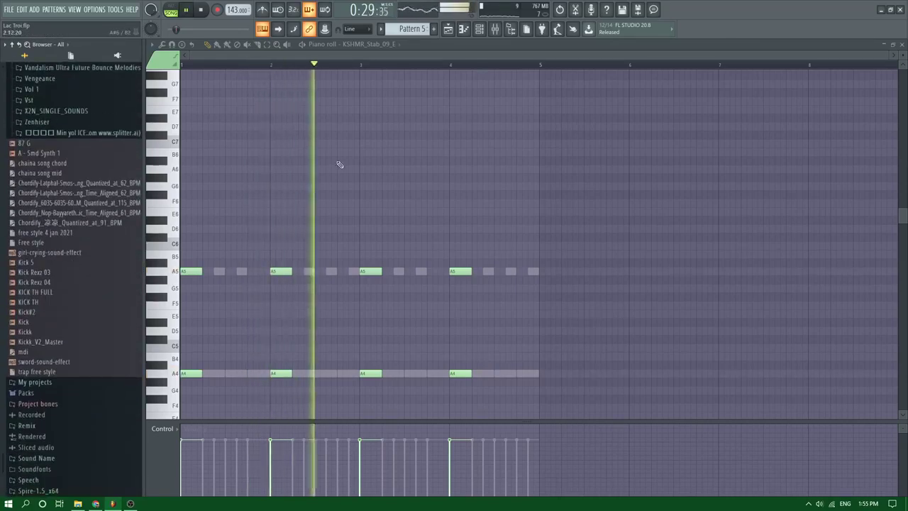
scroll(31, 242, up, 7)
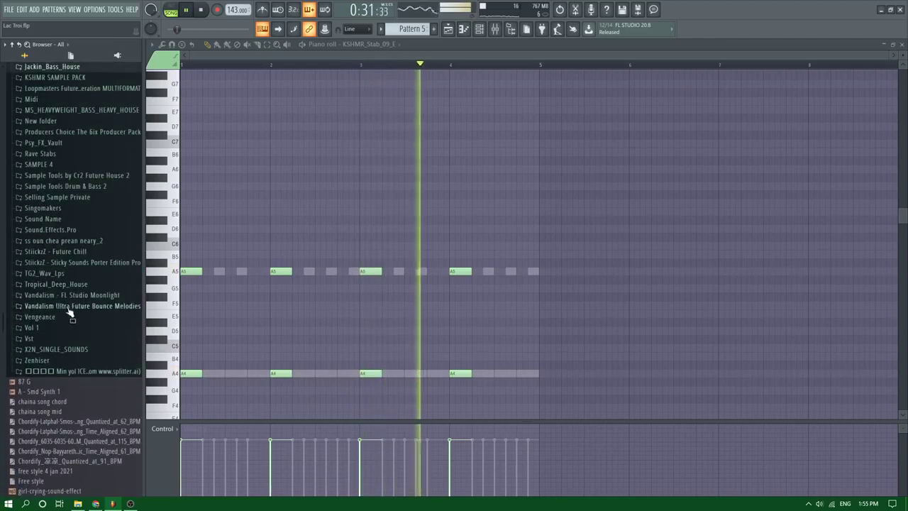
click(61, 317)
click(71, 307)
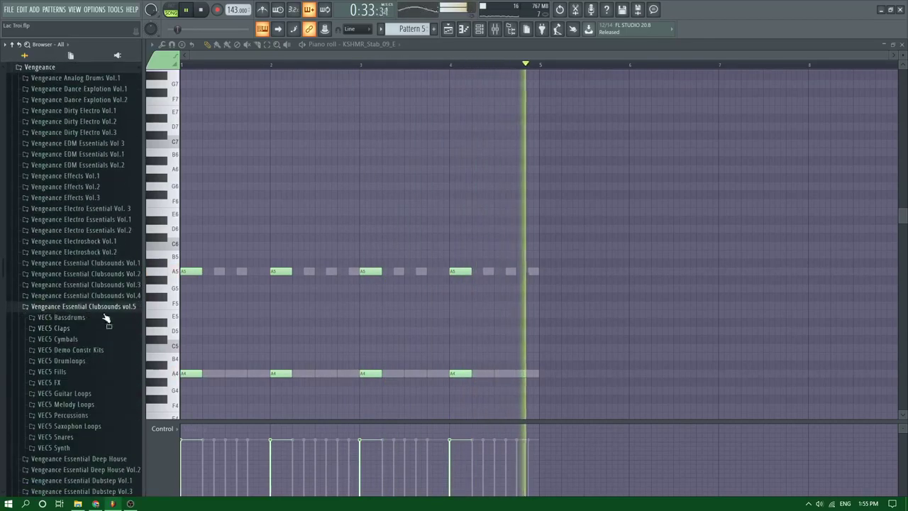
click(57, 448)
key(space)
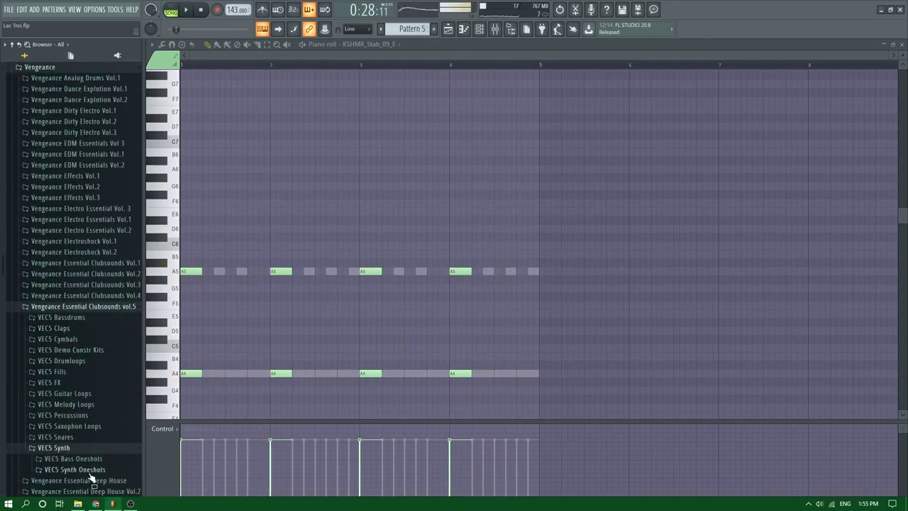
Audition samples in the VEC5 Synth Oneshots folder, including VEC5 Synth Shots 041 D#min, 070 C and 073 C
click(84, 469)
click(86, 326)
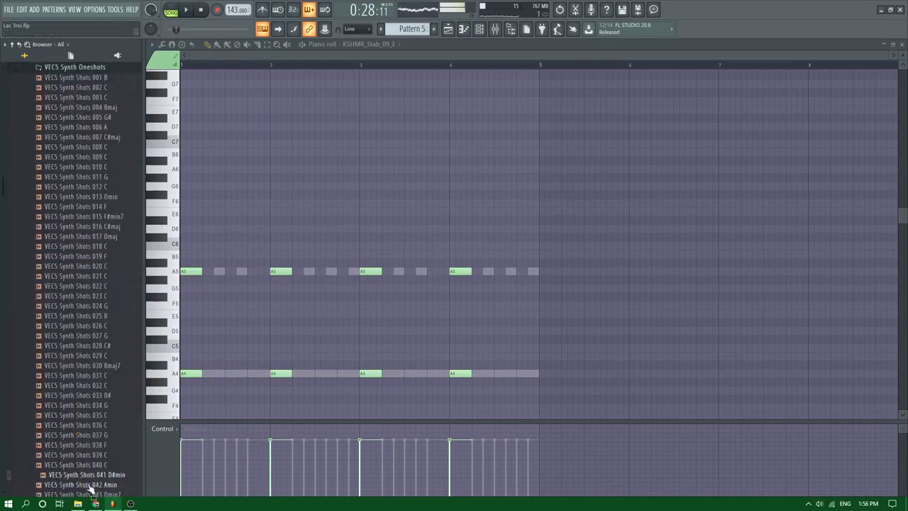
scroll(256, 196, down, 4)
scroll(106, 213, down, 10)
drag(89, 186, 99, 199)
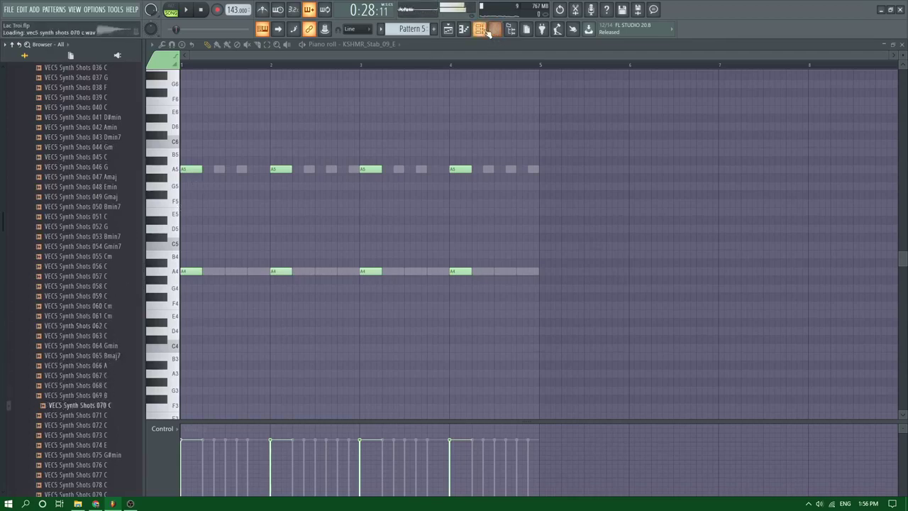
Open the piano roll of the VEC5 Synth Shots 083 C channel and play the song from 0:26:85
click(389, 47)
click(376, 284)
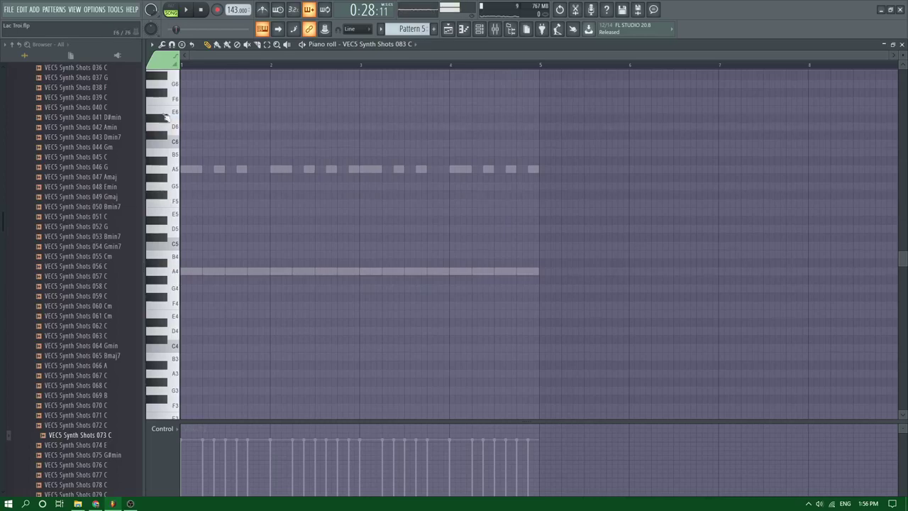
key(space)
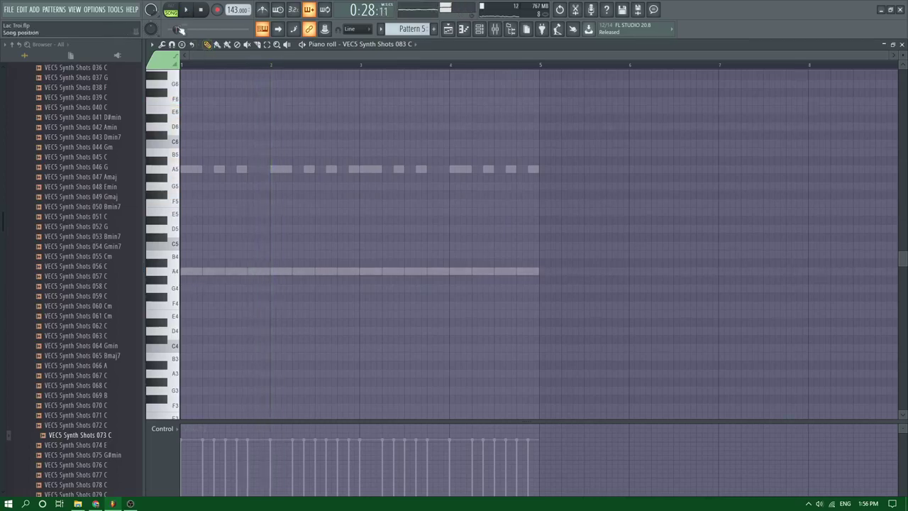
click(191, 10)
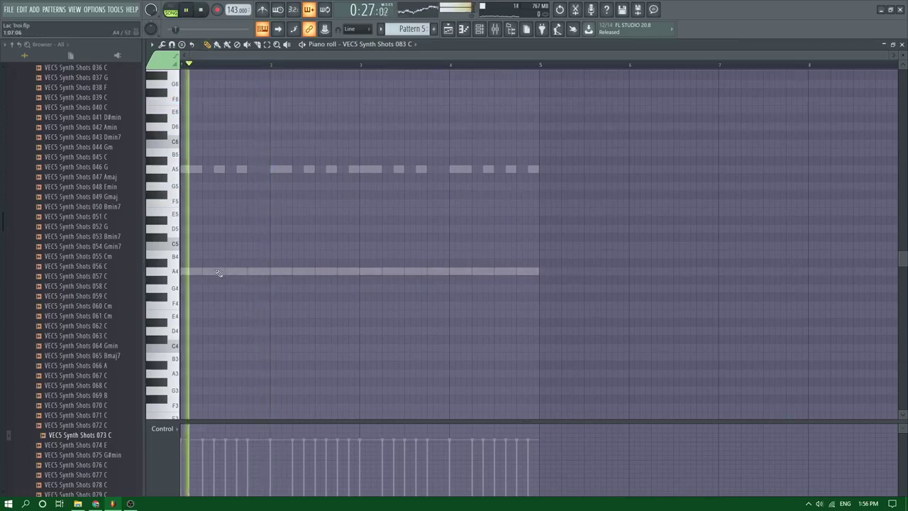
Try short A4 notes in the middle of bar 1 for the VEC5 Synth Shots 083 C channel
click(217, 271)
key(space)
drag(217, 271, 239, 271)
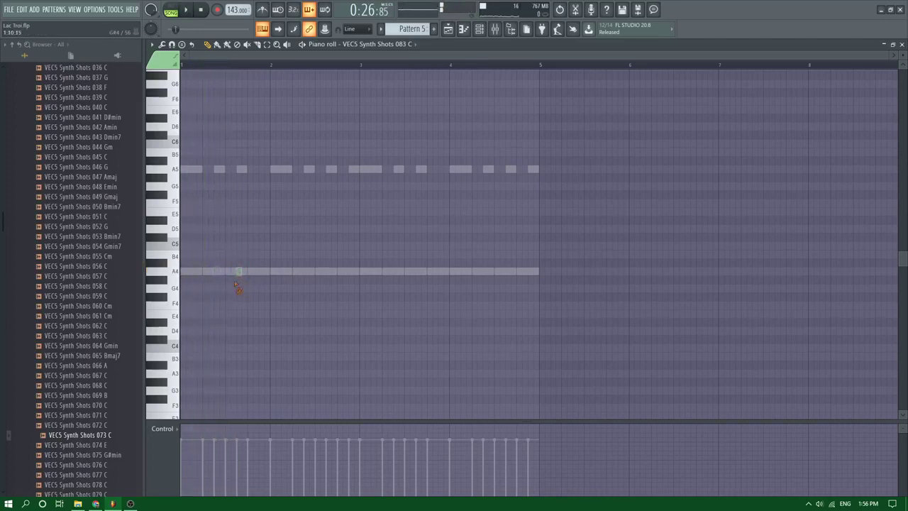
Try three short A6 notes in bar 1 on beat 3, the second half of beat 3 and beat 4
scroll(181, 195, up, 4)
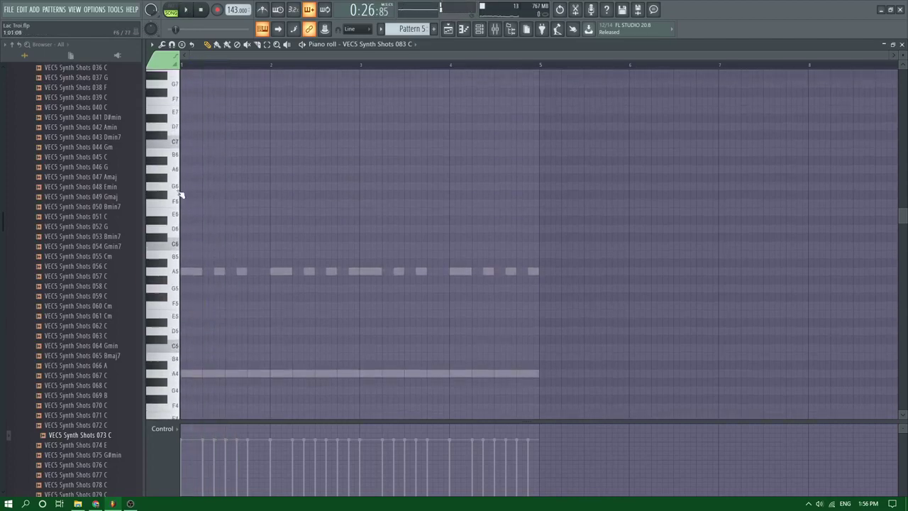
click(231, 169)
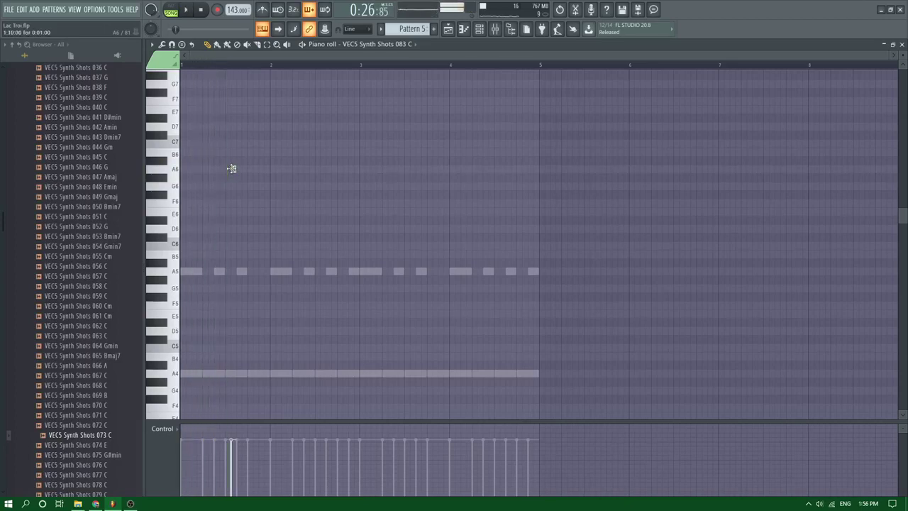
click(240, 168)
click(250, 169)
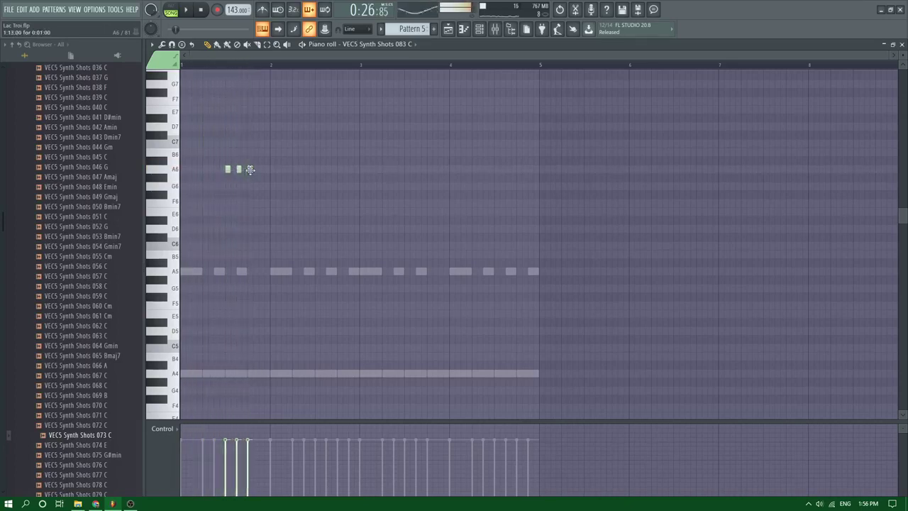
Place short A6 notes in bar 1 on beat 2 and on the second halves of beats 3 and 4
click(204, 169)
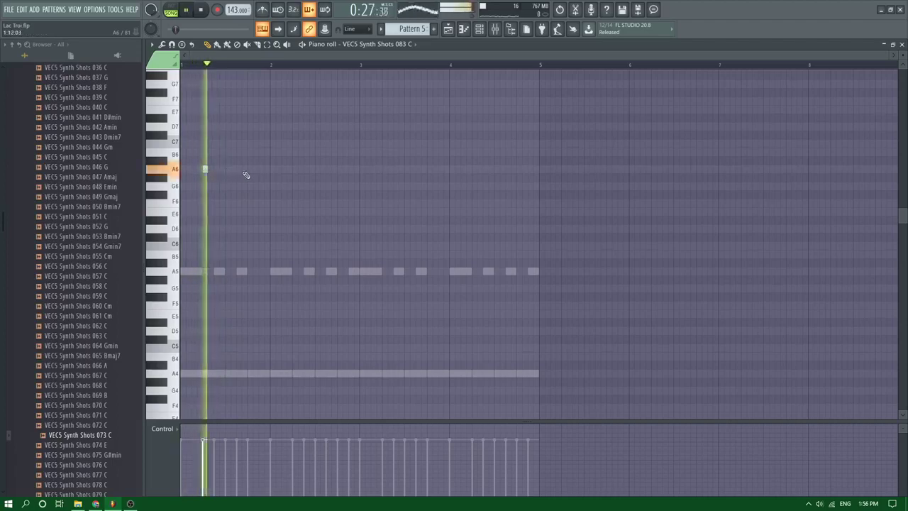
click(239, 168)
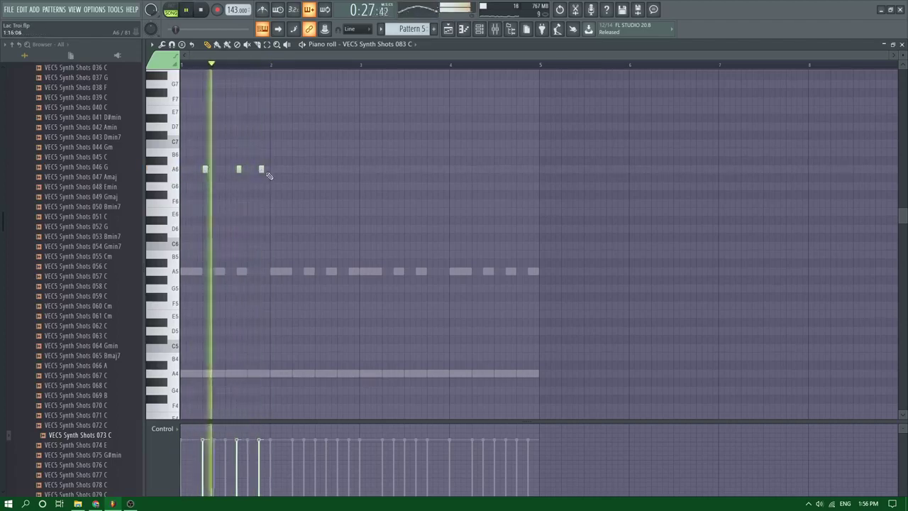
click(261, 169)
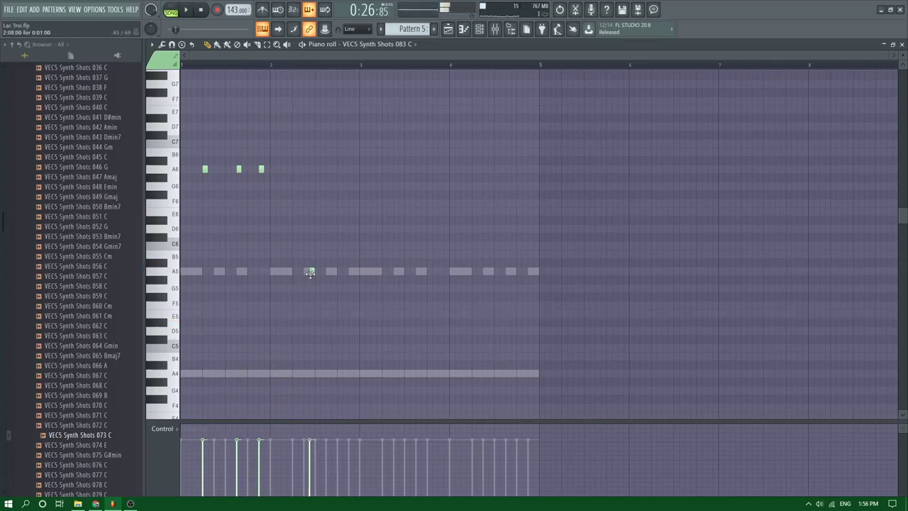
Try F6 notes on the second halves of beats 2 and 3 in bar 2, and delete them
key(space)
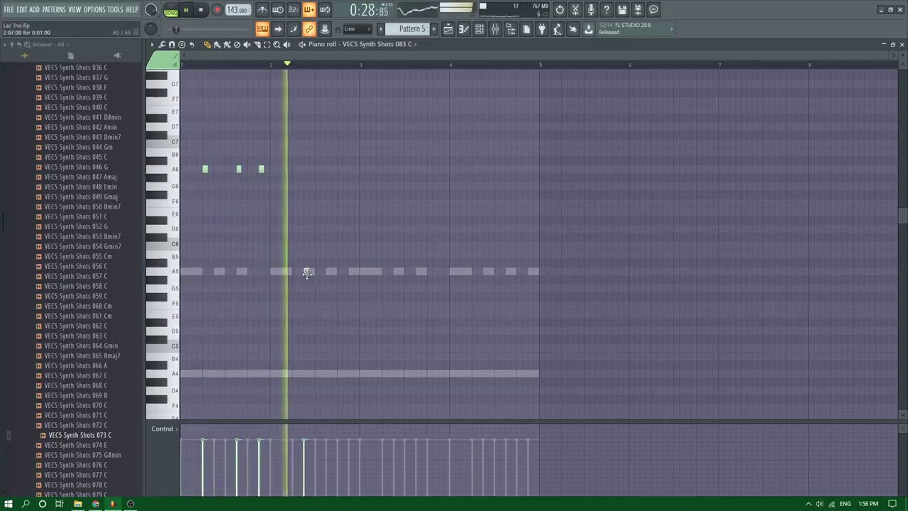
drag(306, 272, 315, 203)
click(330, 203)
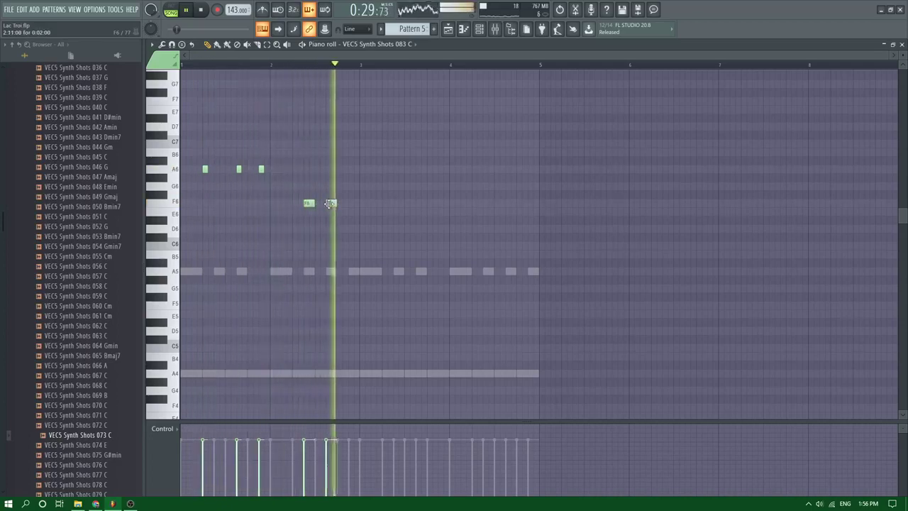
right_click(330, 204)
right_click(308, 203)
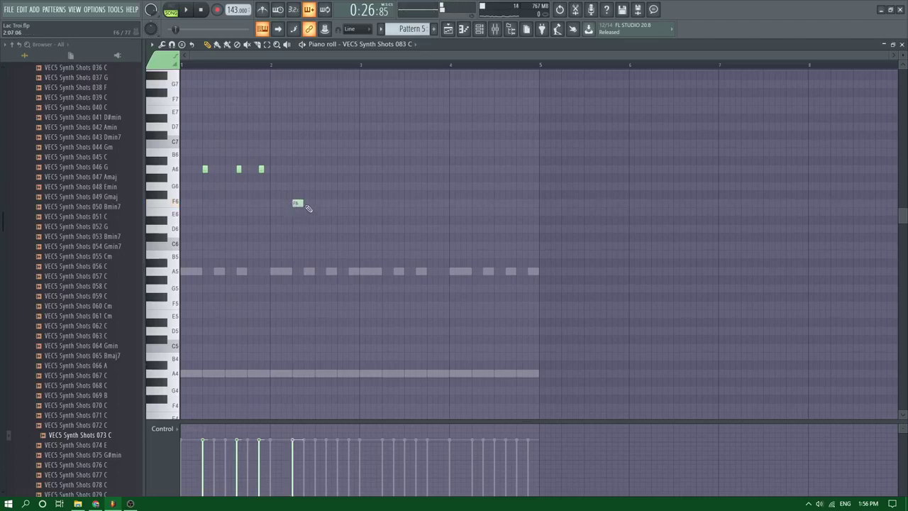
Place F6 notes in bar 2 on both halves of beat 2 and the second half of beat 3, followed by E6 on beat 4
click(307, 204)
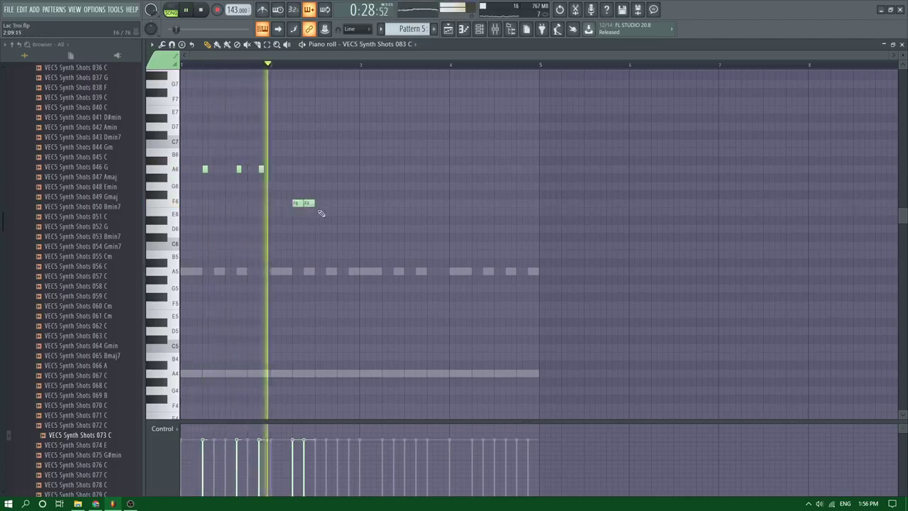
click(329, 204)
key(space)
click(328, 204)
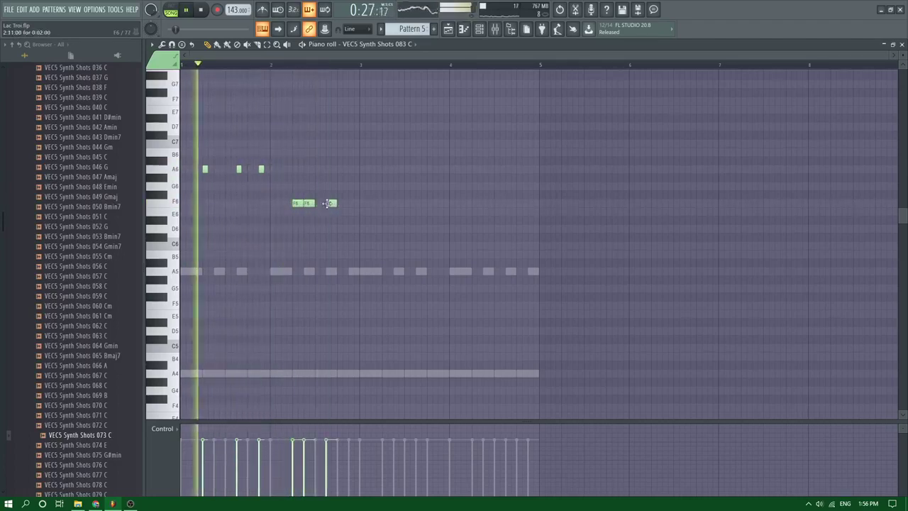
click(339, 210)
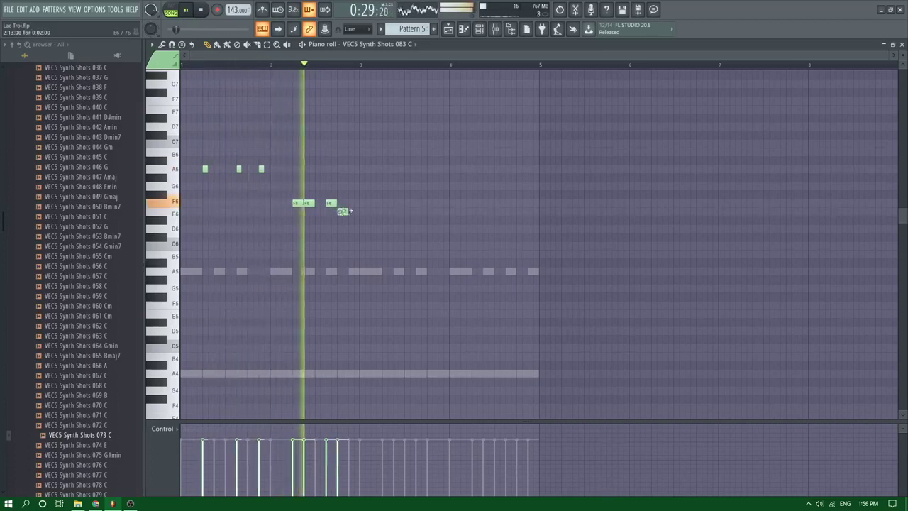
Try F6 and B5 on the second half of beat 4 in bar 2, and place a short C6 note there
click(351, 203)
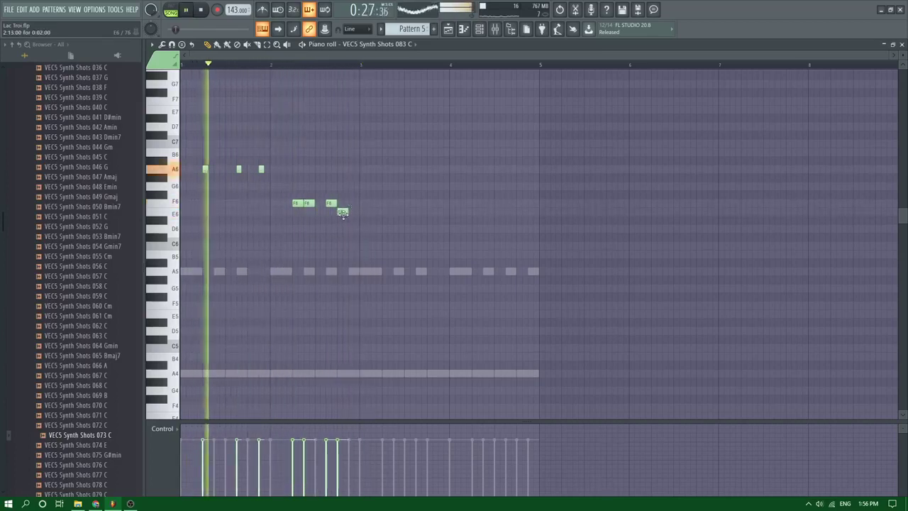
click(353, 255)
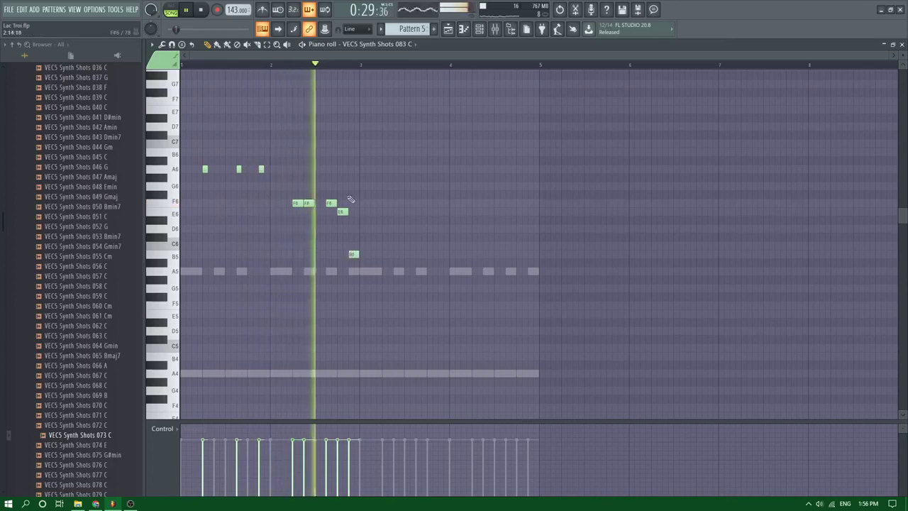
key(space)
key(space)
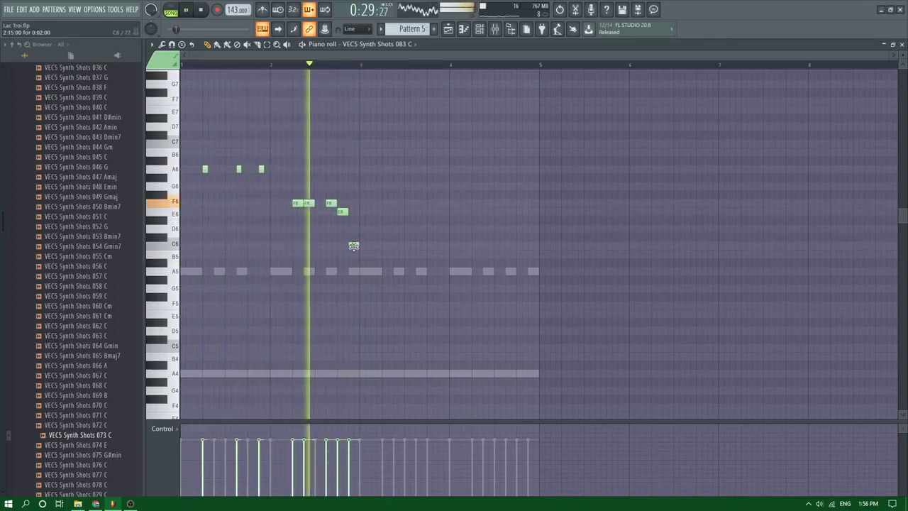
key(space)
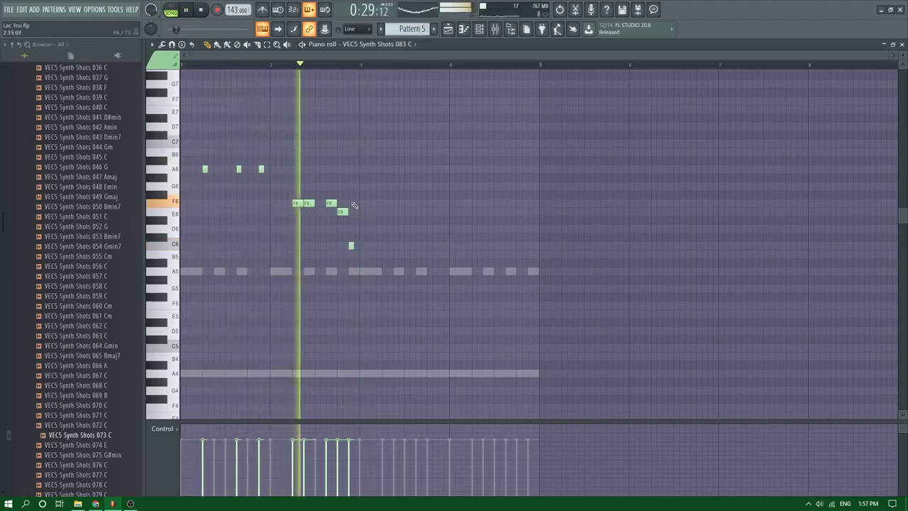
key(space)
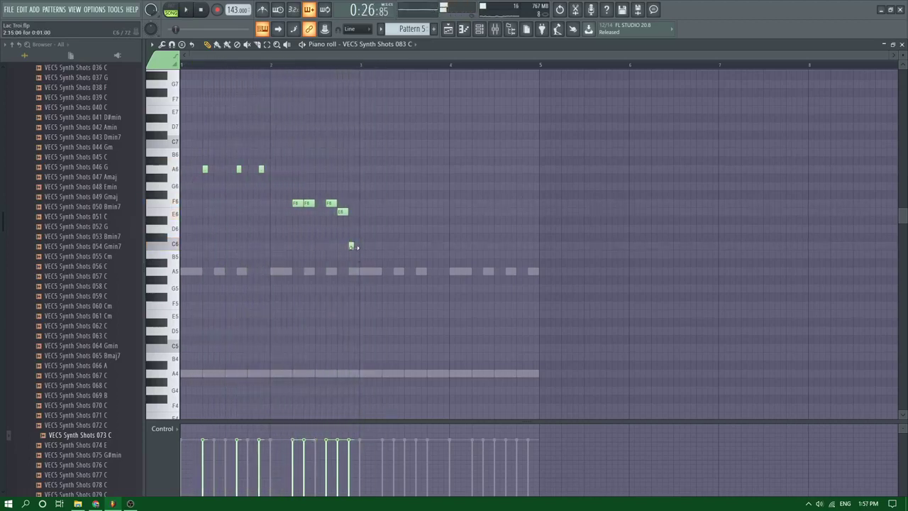
drag(383, 256, 346, 250)
Try a short A4 note around beat 2 of bar 3, and delete it
scroll(365, 252, up, 5)
scroll(376, 246, up, 4)
ctrl+click(419, 229)
scroll(419, 229, down, 2)
scroll(393, 239, down, 4)
scroll(345, 229, up, 1)
scroll(344, 229, down, 5)
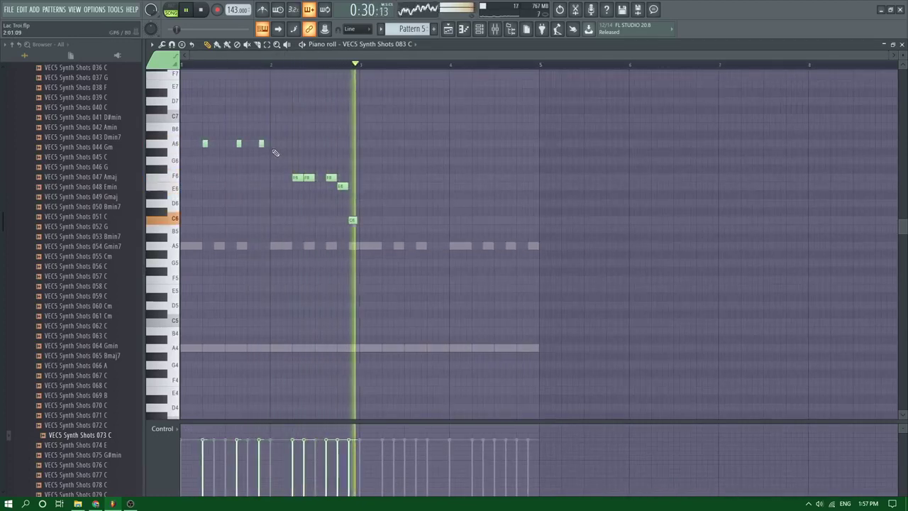
key(space)
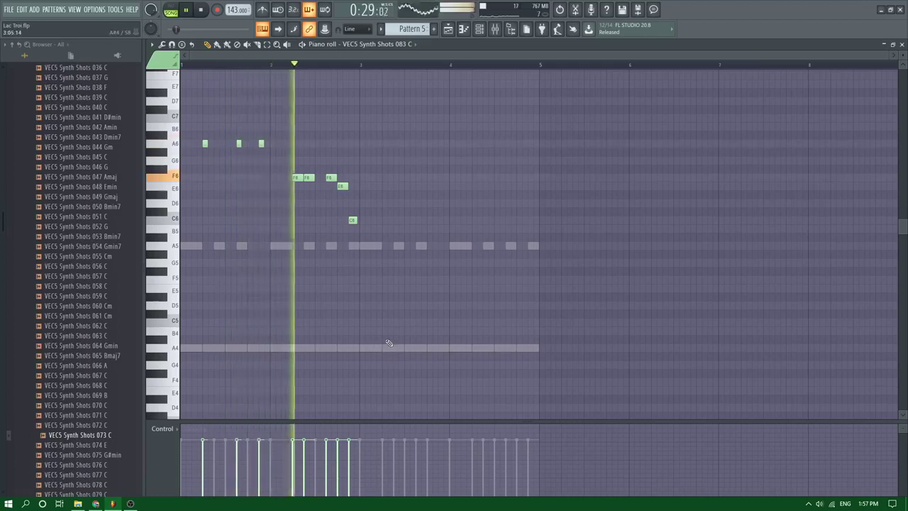
key(space)
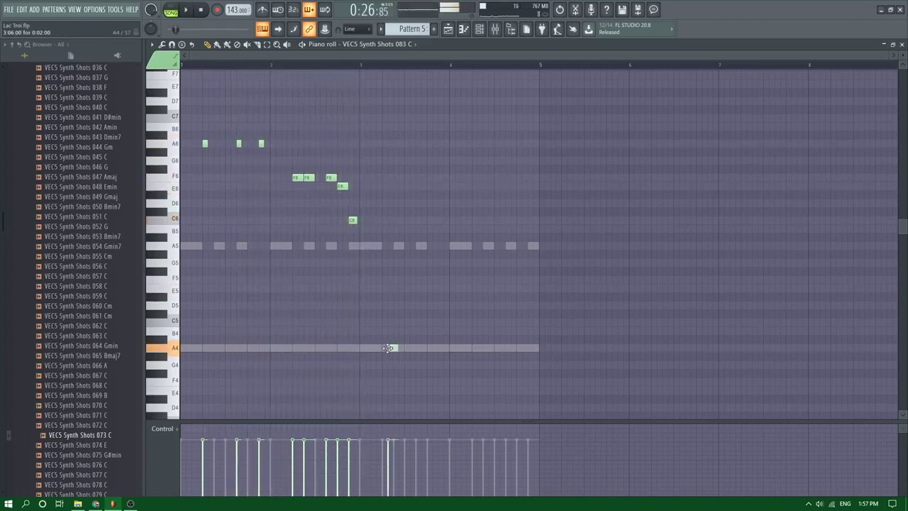
drag(394, 349, 349, 354)
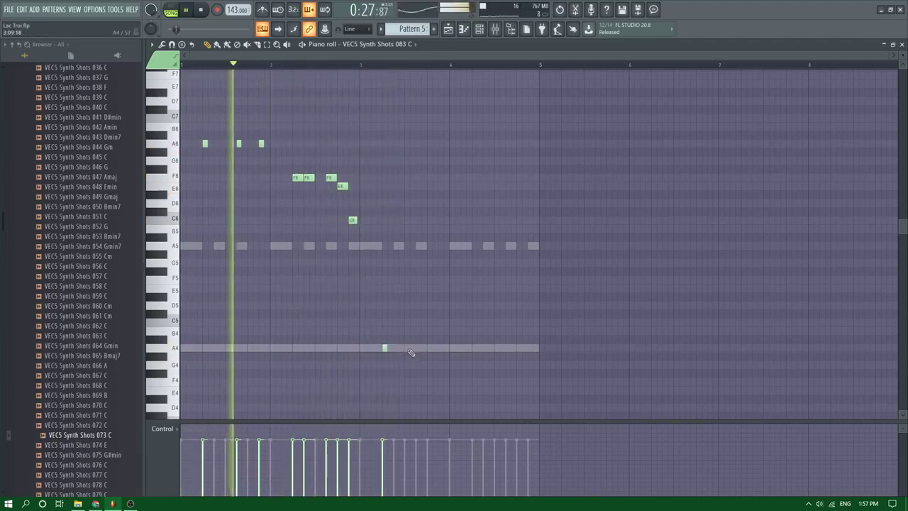
drag(384, 348, 373, 348)
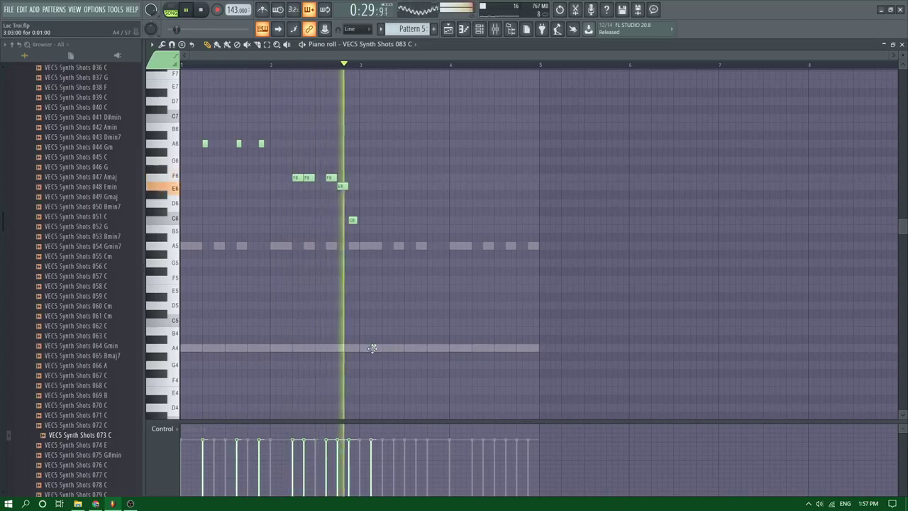
key(space)
right_click(373, 348)
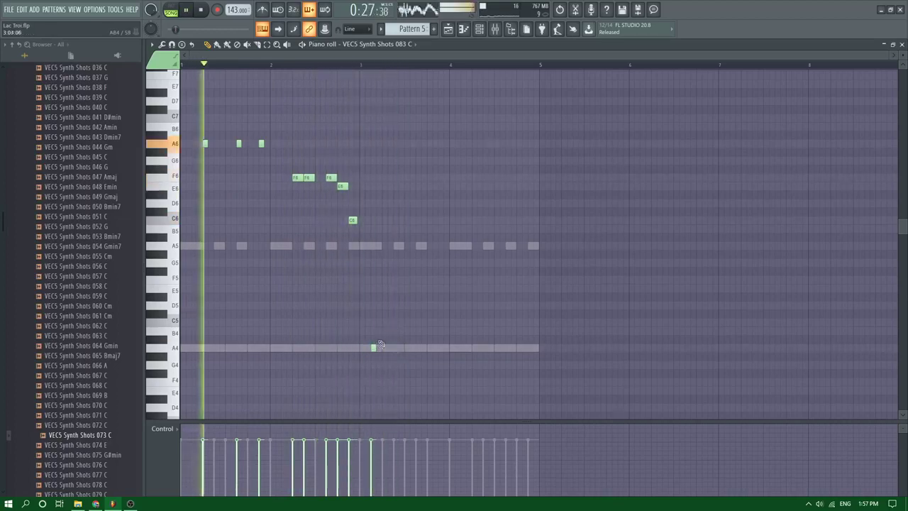
Place short A5 notes in bar 3 on both halves of beat 2 and on beat 3
click(376, 246)
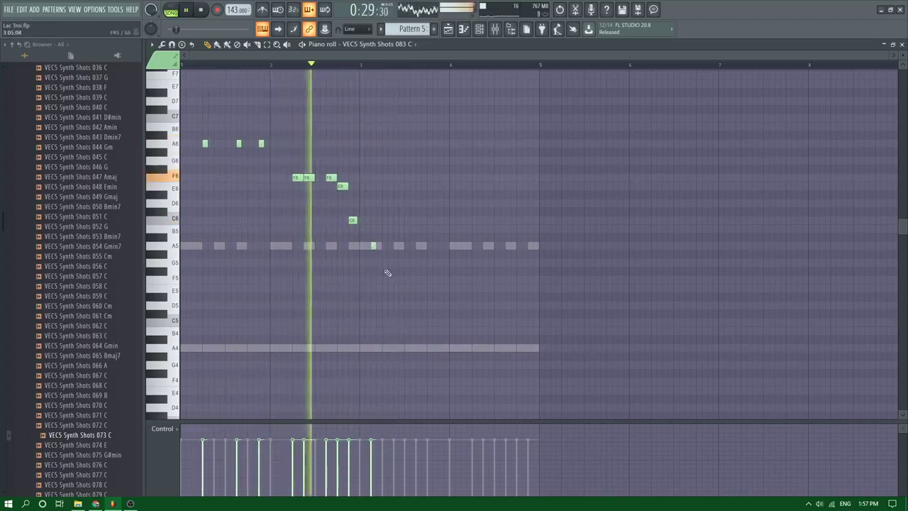
key(space)
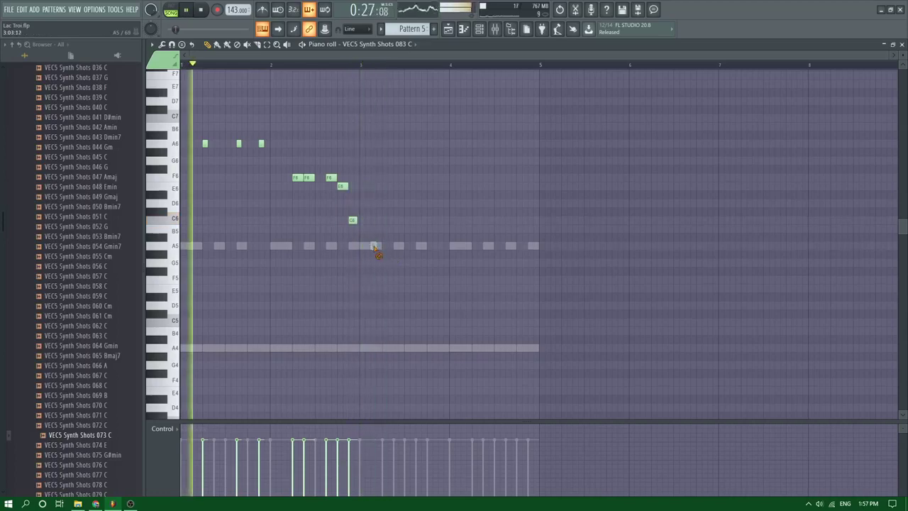
drag(375, 246, 385, 248)
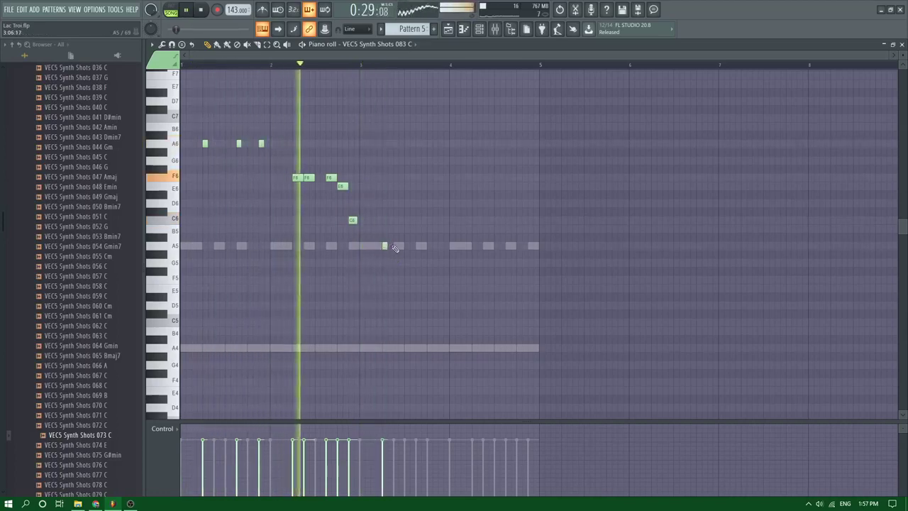
click(396, 246)
click(410, 246)
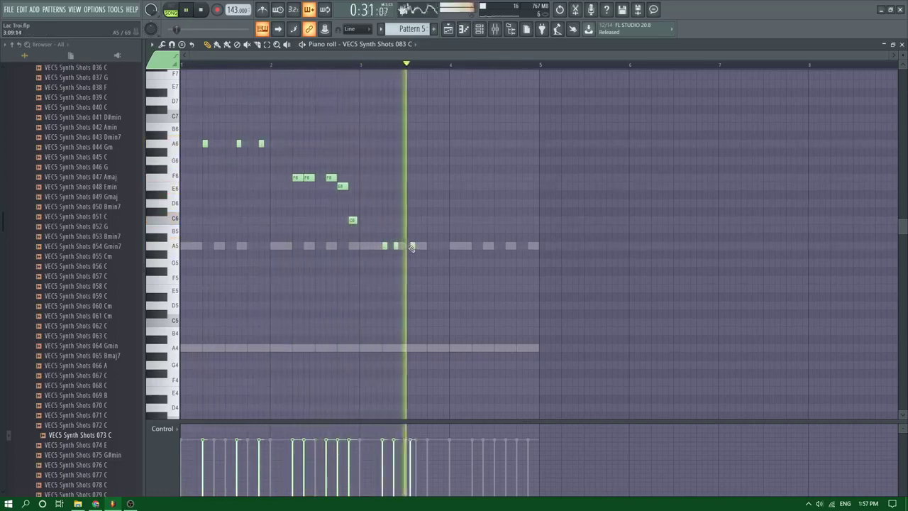
drag(411, 246, 407, 247)
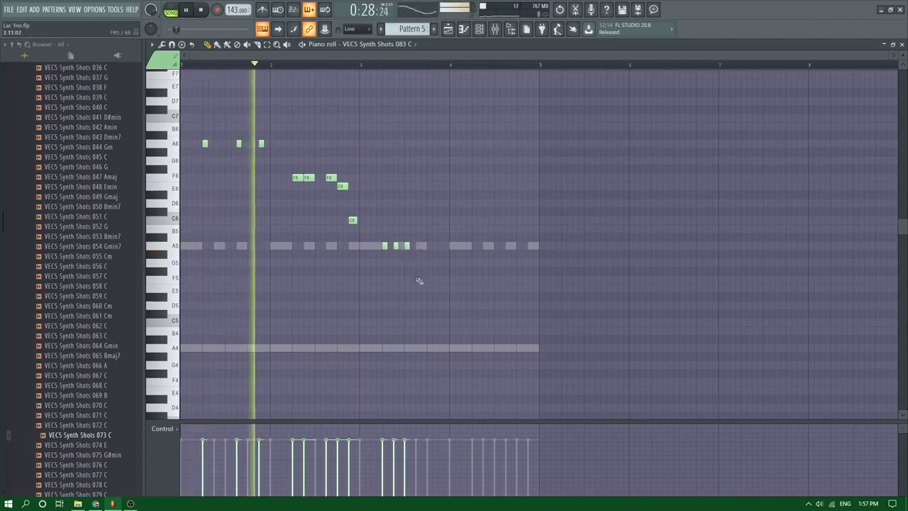
Try F5 on the second half of beat 3 and E5 on beat 4 in bar 3
click(419, 279)
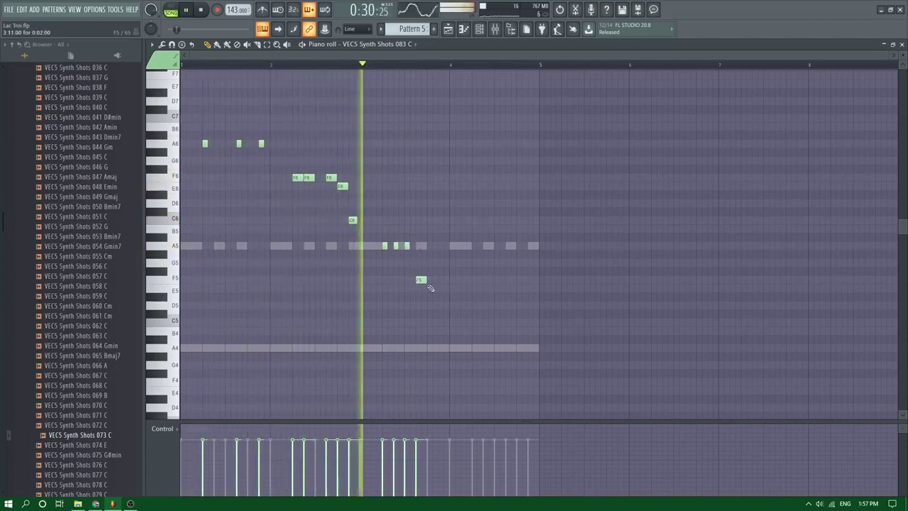
click(430, 288)
click(441, 280)
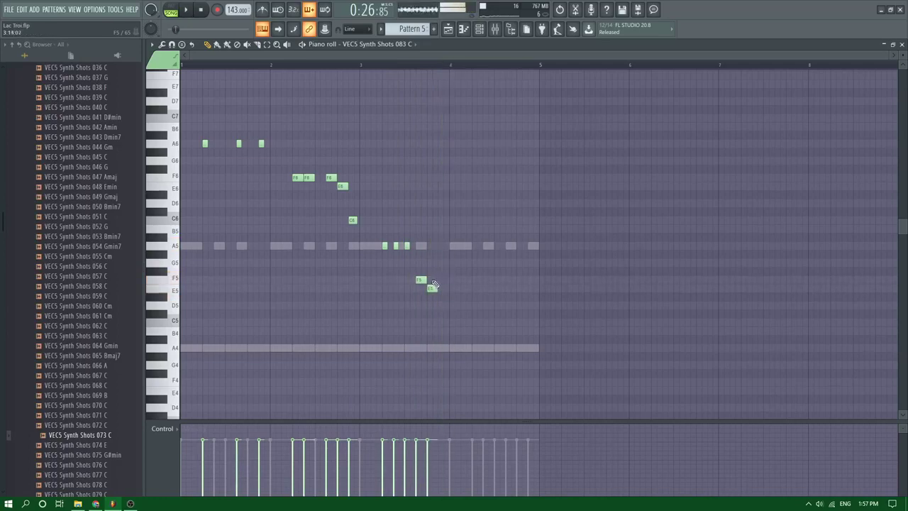
drag(357, 220, 412, 274)
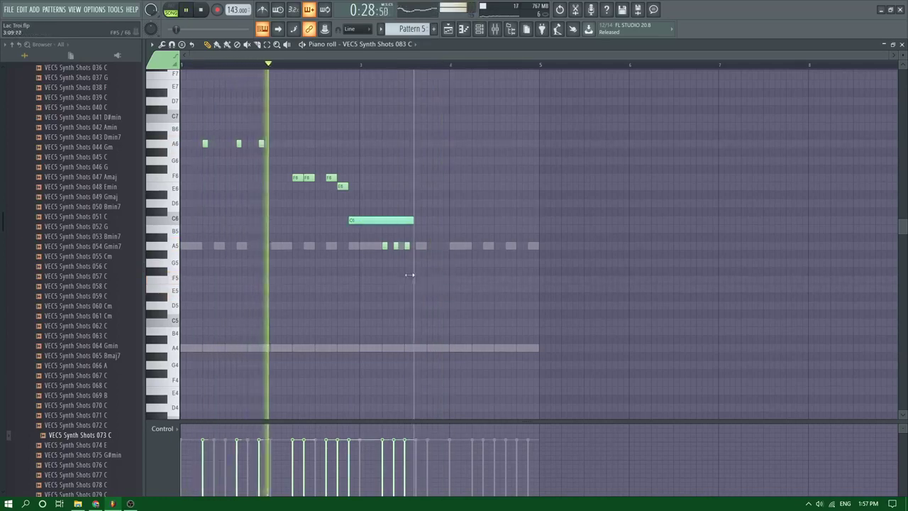
key(ctrl+z)
click(418, 279)
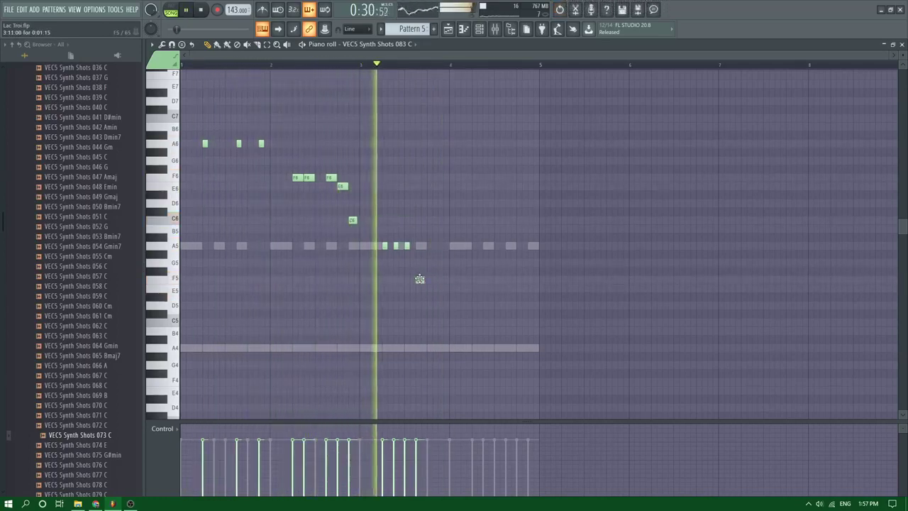
click(430, 288)
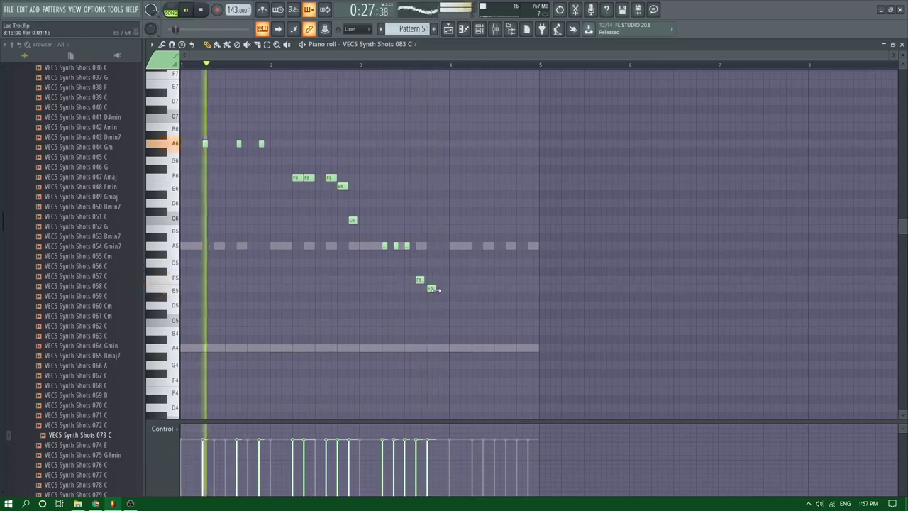
Start playback from bar 3, and replace its ending with E5 on the second half of beat 3 and F5 one sixteenth after beat 4
click(362, 65)
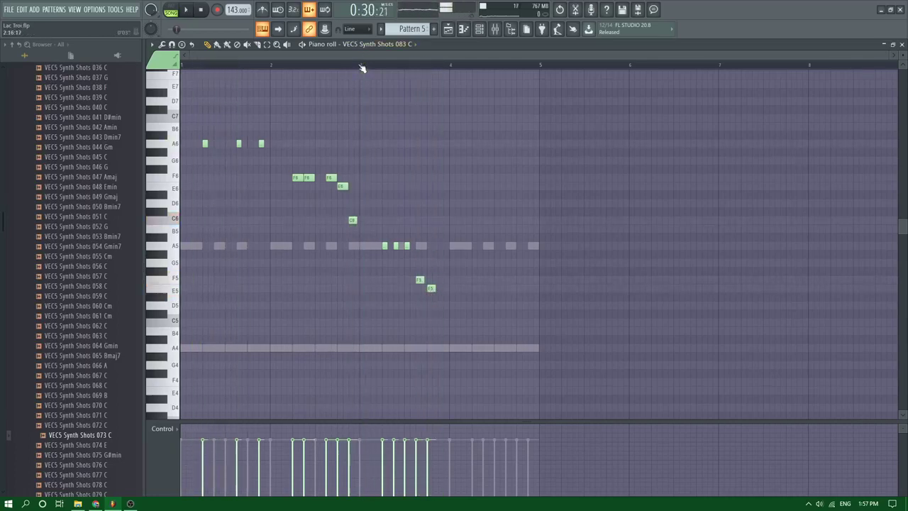
key(space)
key(space)
drag(425, 289, 426, 280)
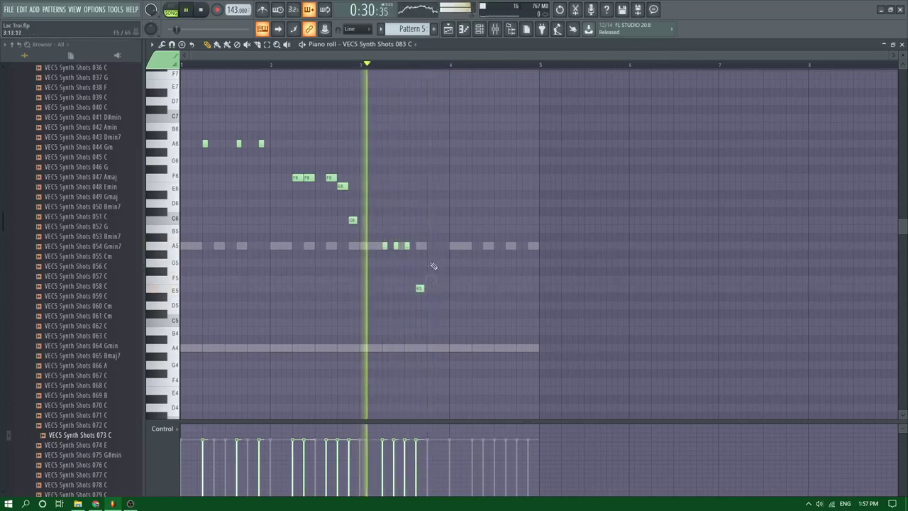
key(space)
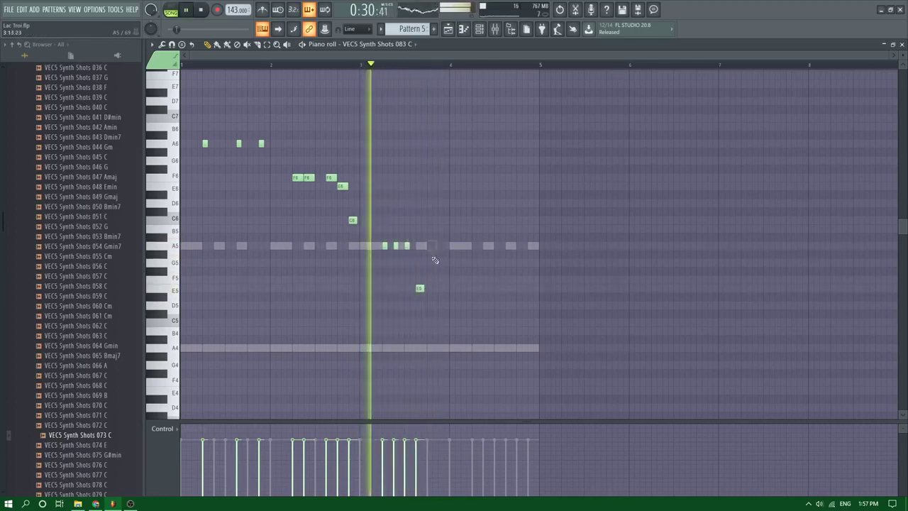
click(436, 287)
key(space)
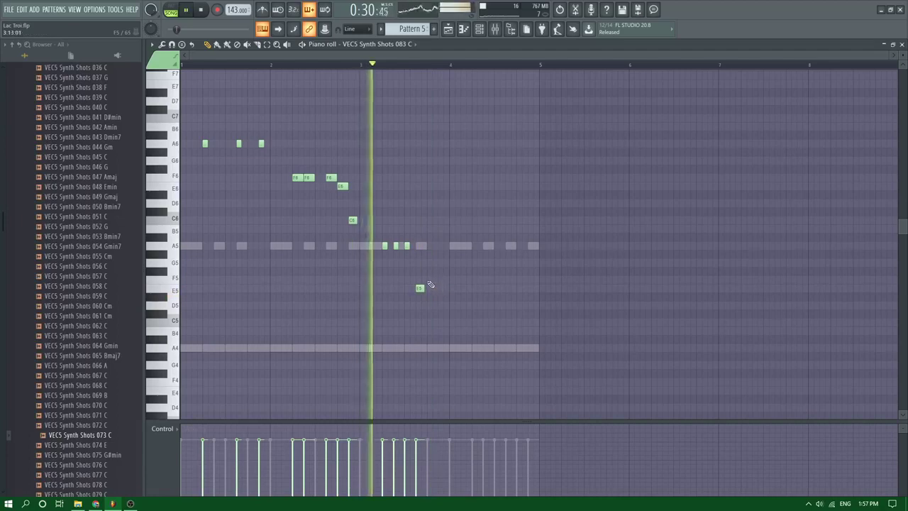
click(436, 279)
key(space)
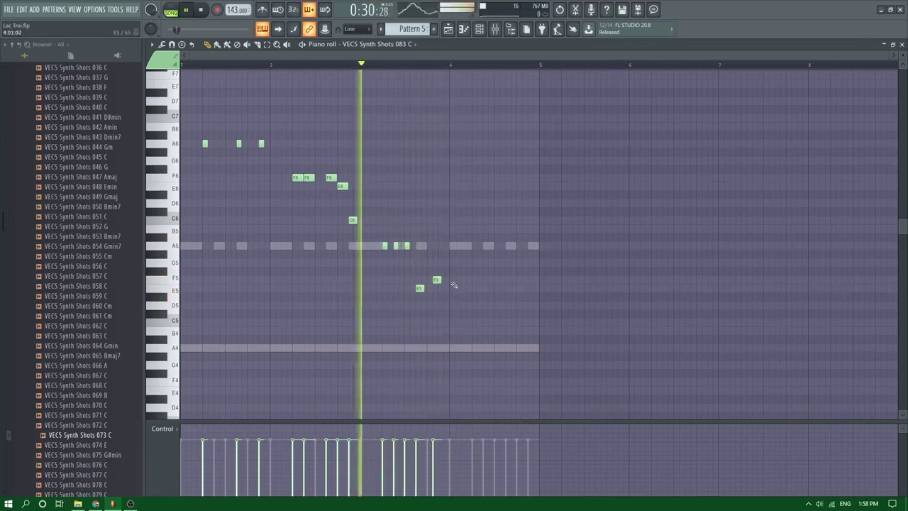
Place E6 on beat 2 and F6 on both halves of beat 3 in bar 4, discarding a trial F5
click(486, 279)
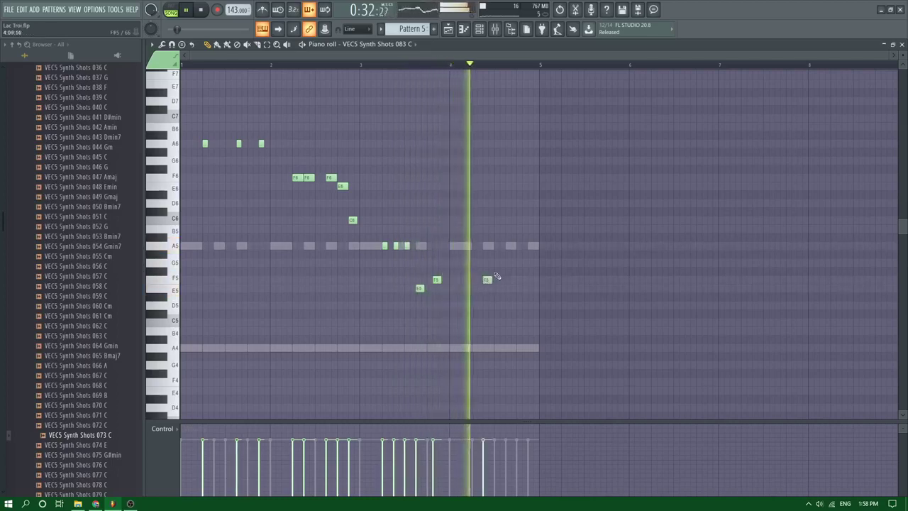
click(476, 187)
click(499, 177)
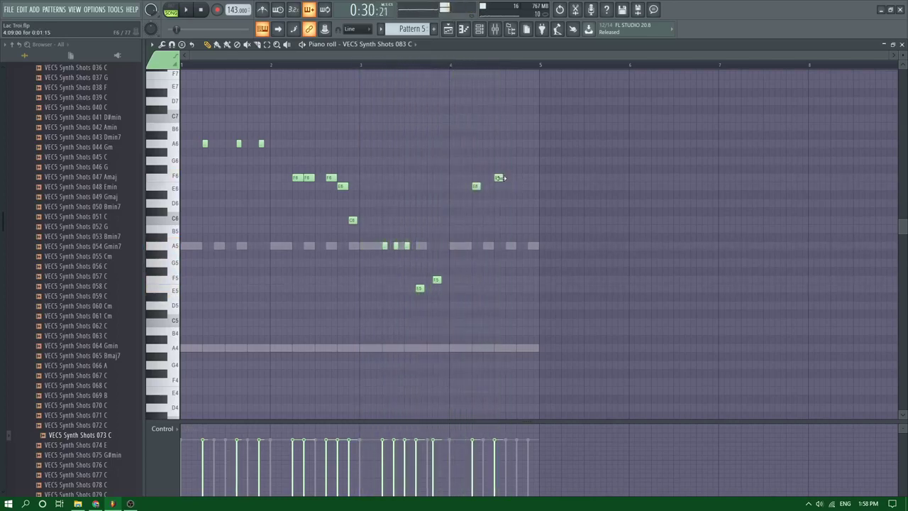
click(510, 178)
drag(514, 178, 509, 182)
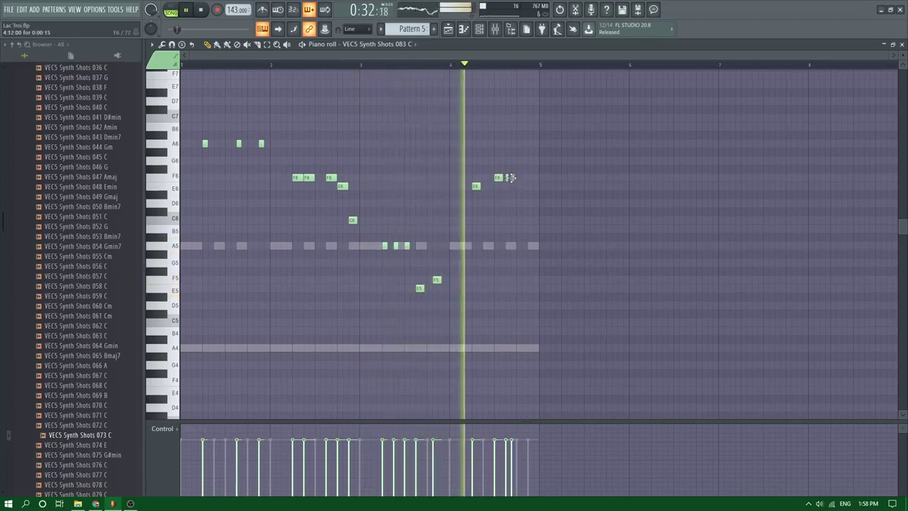
click(513, 178)
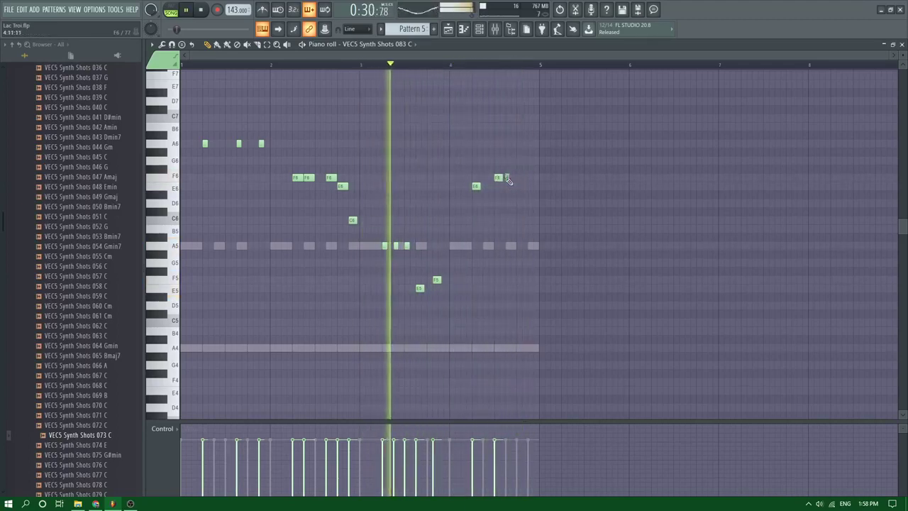
right_click(508, 178)
click(499, 178)
click(509, 178)
Replace trial E6 and F6 notes at the end of bar 4 with C6 on beat 4 and B5 on its second half
click(518, 186)
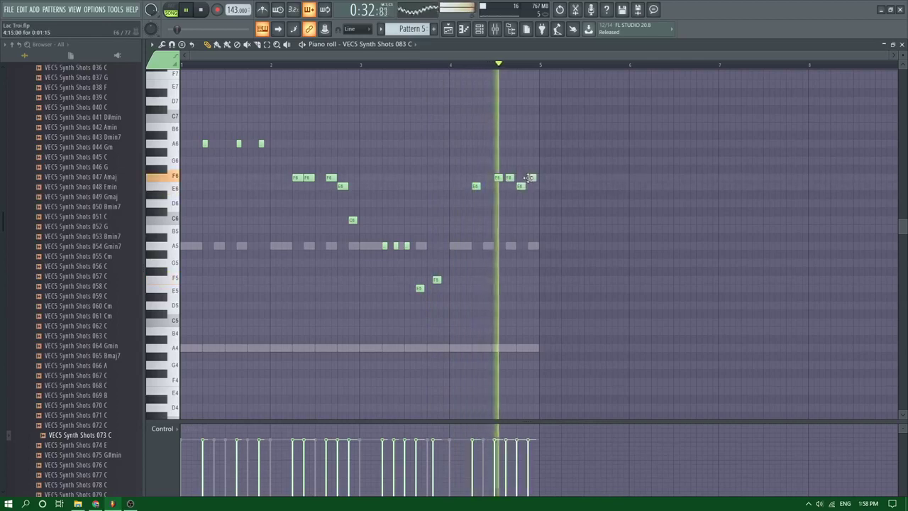
click(531, 178)
right_click(520, 187)
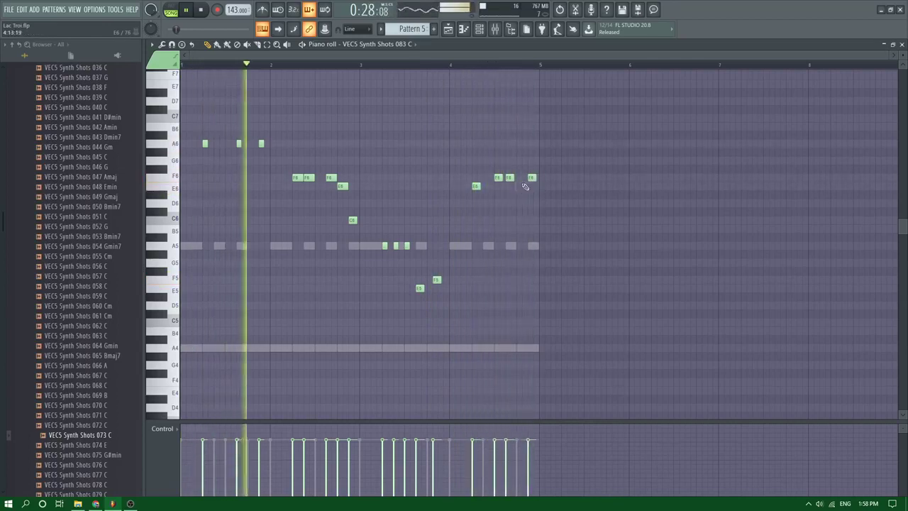
right_click(532, 180)
click(521, 220)
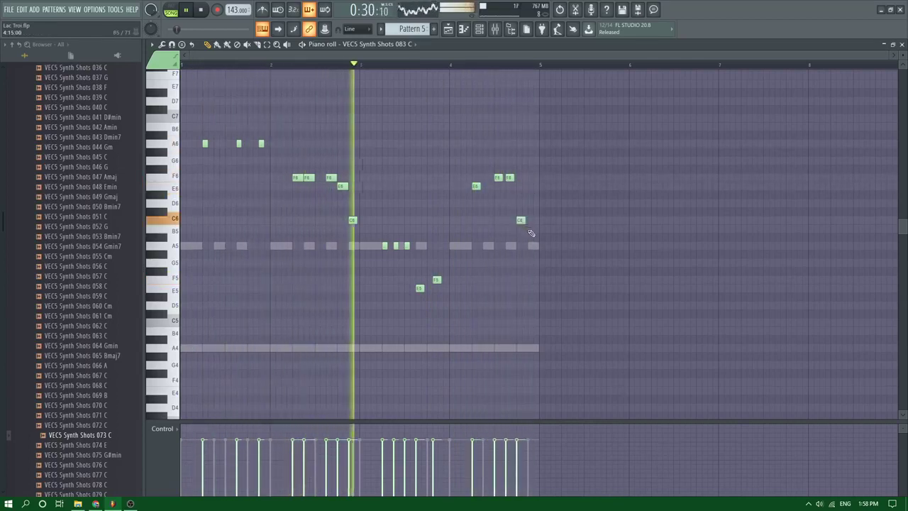
click(532, 228)
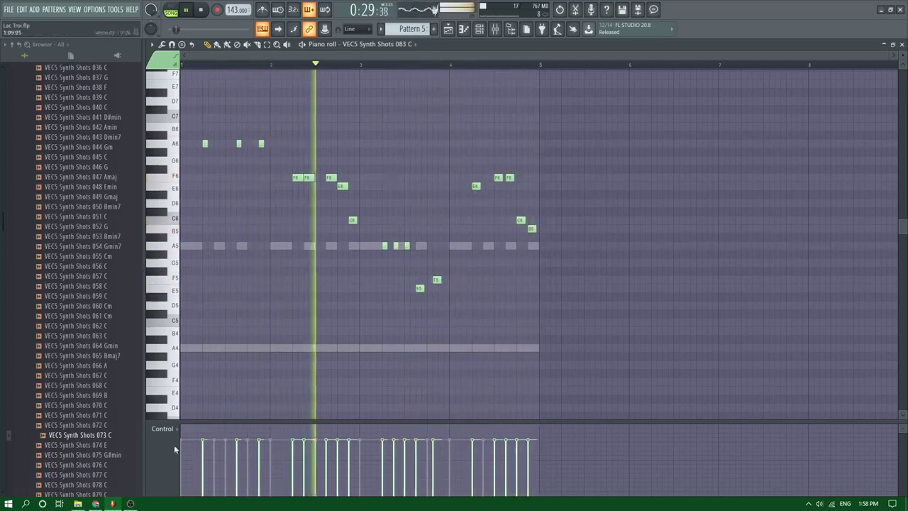
Switch to the browser's Facebook Live Producer page to check the live stream's comments
click(95, 503)
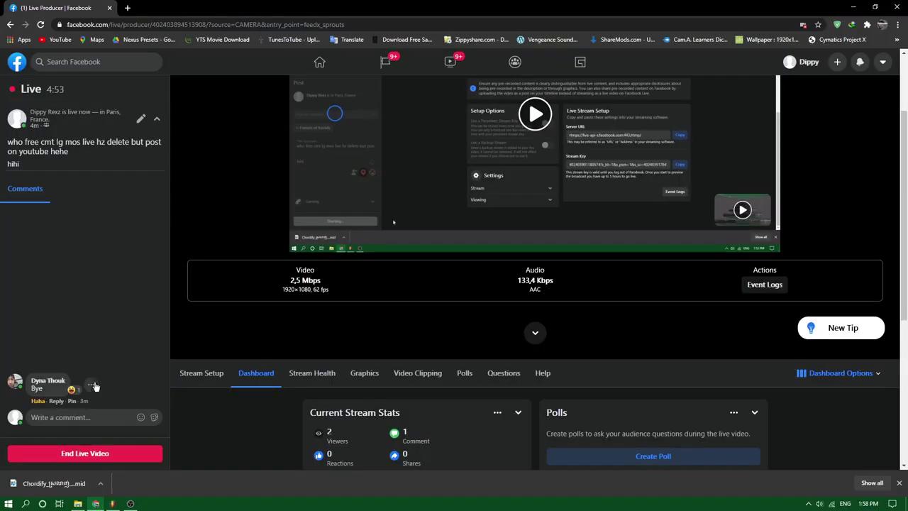
Reply to the viewer's "Bye" comment with "help i'm suck" and return to the comment list
scroll(148, 350, down, 1)
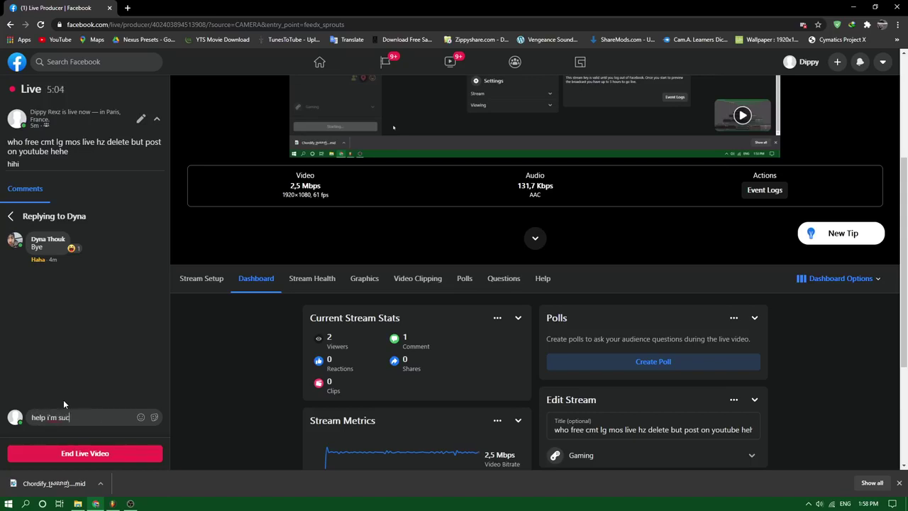
text(k)
key(Return)
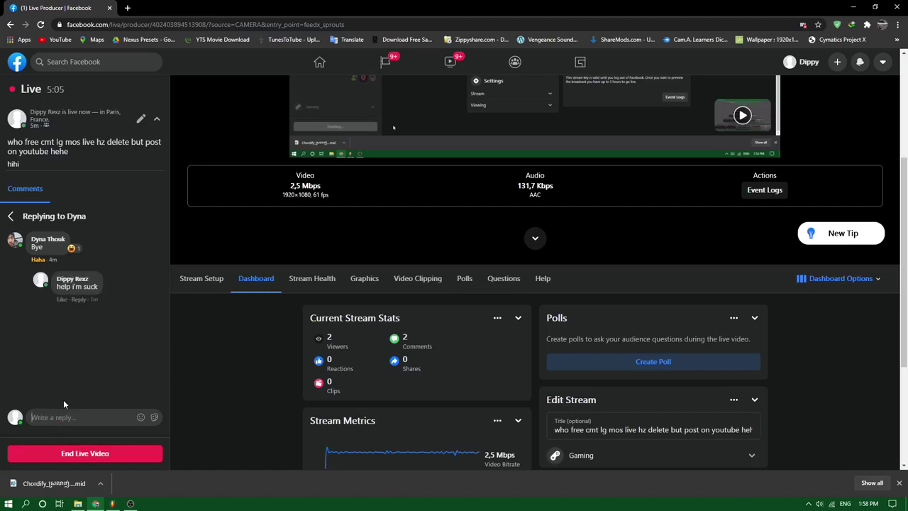
click(12, 216)
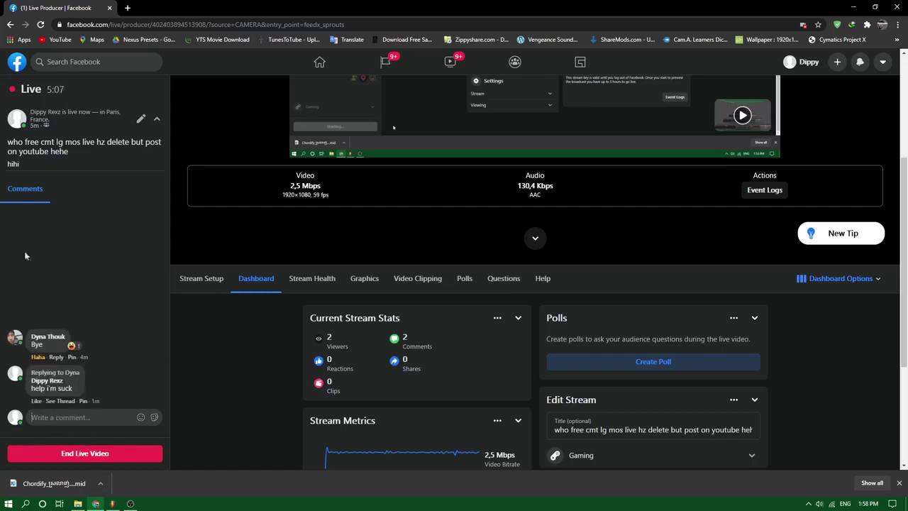
Switch back to FL Studio and delete the Pattern 6 clip at bar 21 on Track 7 of the playlist
click(112, 504)
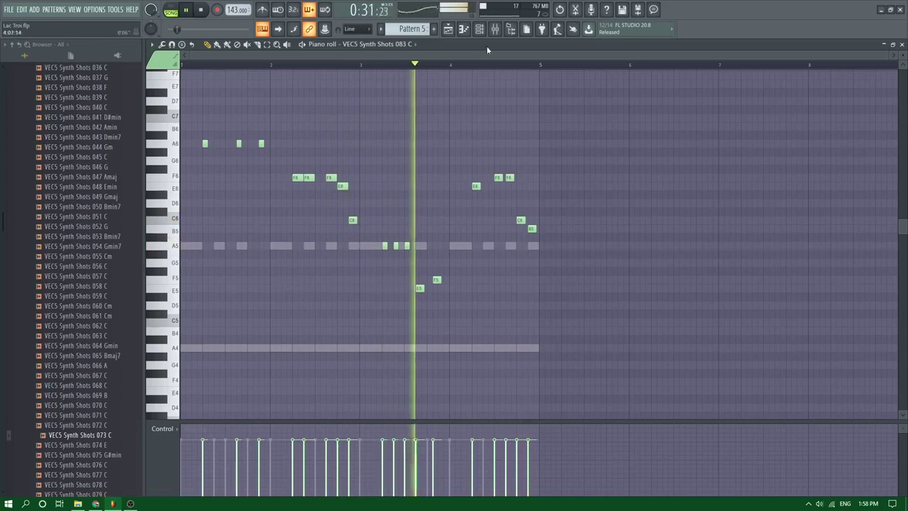
click(448, 29)
scroll(478, 116, down, 3)
click(497, 30)
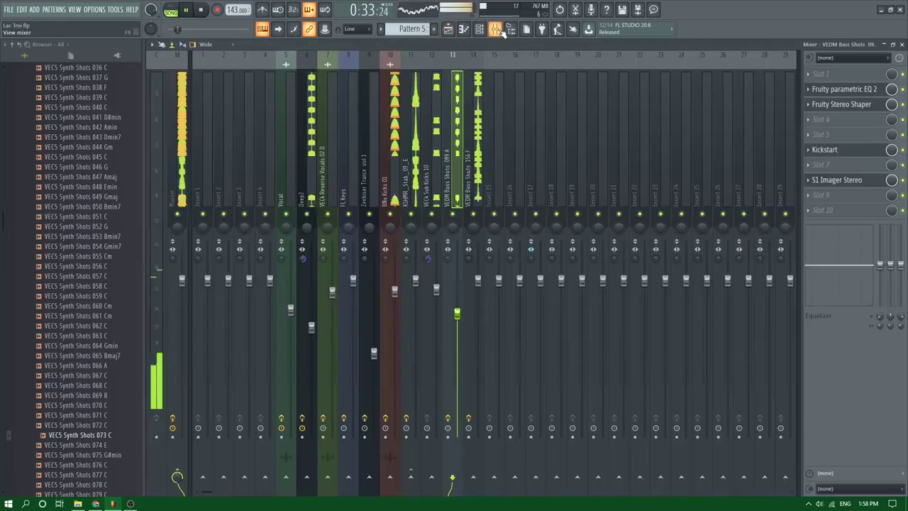
click(495, 28)
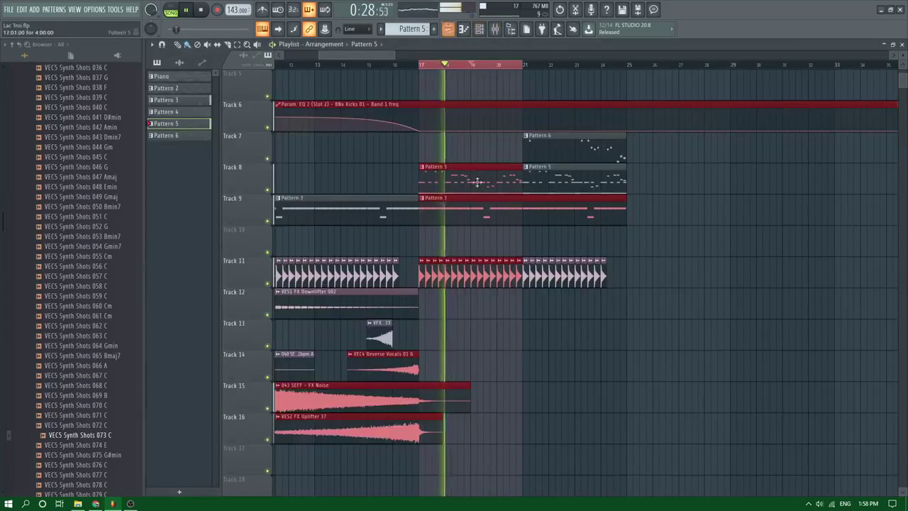
click(644, 313)
right_click(546, 156)
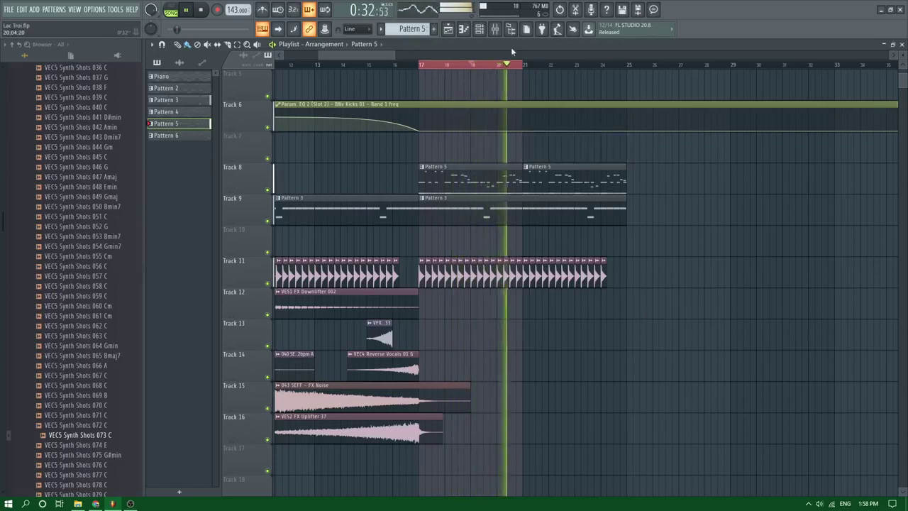
Audition further VEC5 Synth Shots samples, including 080 C, 108 C, 120 Cm and 129 E, against the drop
click(479, 28)
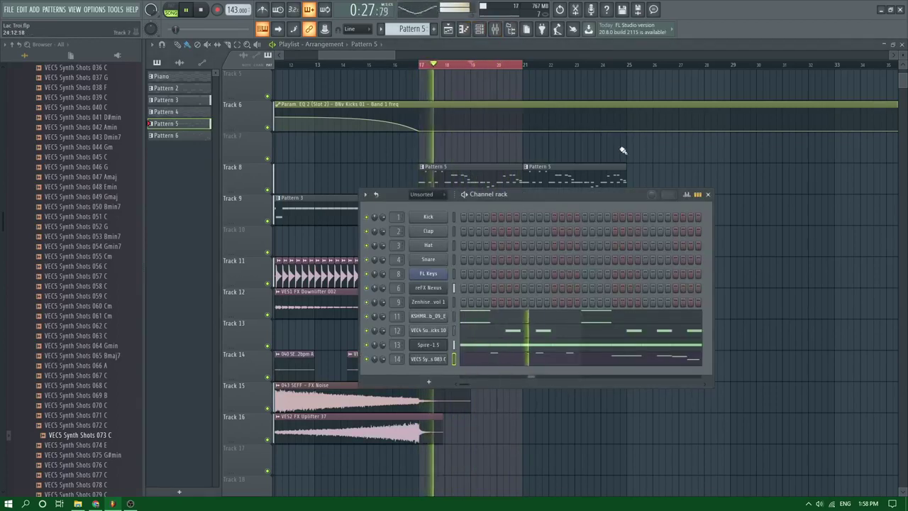
key(F6)
key(F6)
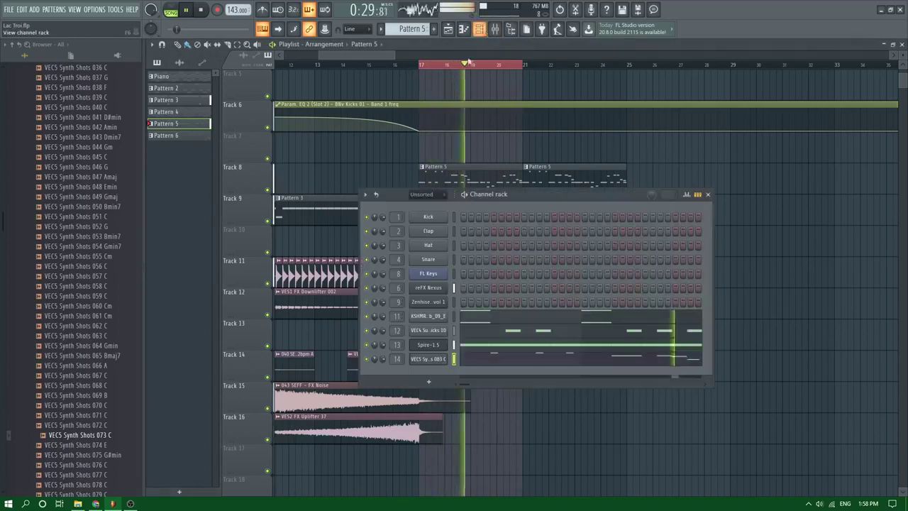
scroll(116, 310, down, 6)
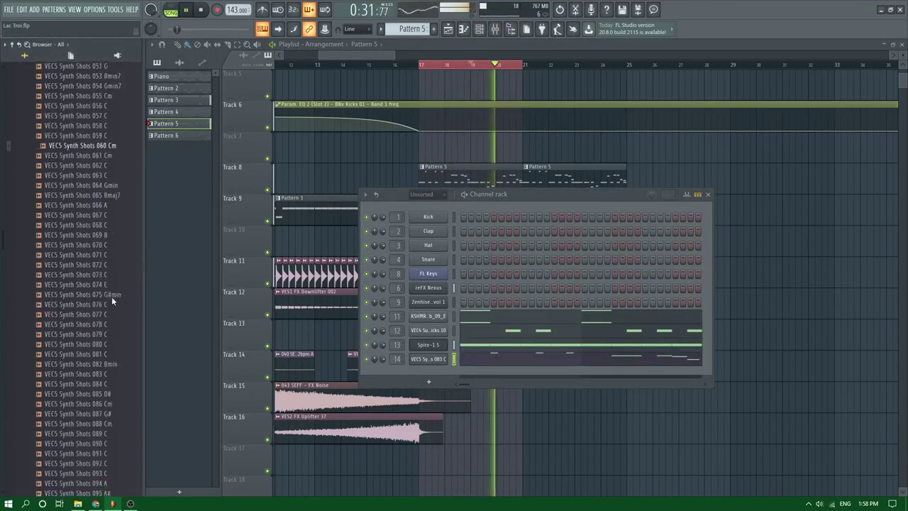
click(112, 296)
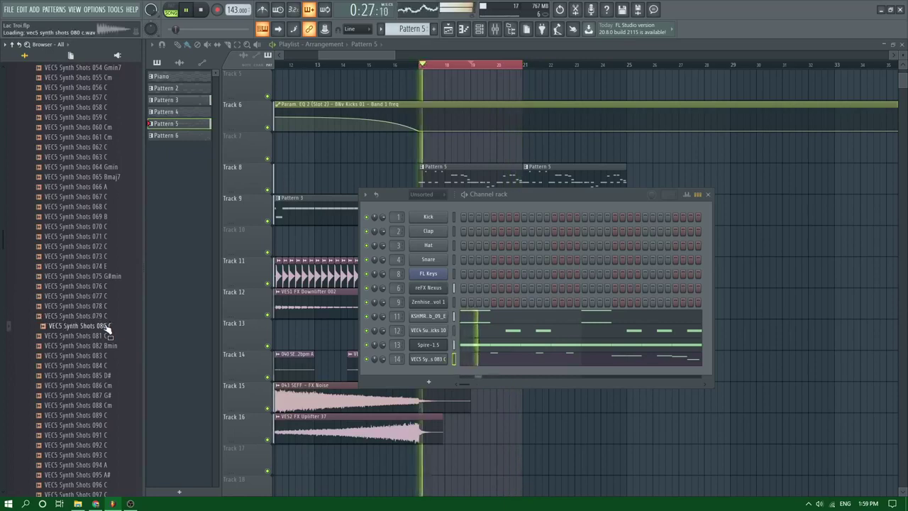
scroll(106, 325, down, 4)
click(103, 317)
scroll(103, 313, down, 6)
click(101, 307)
scroll(104, 312, down, 2)
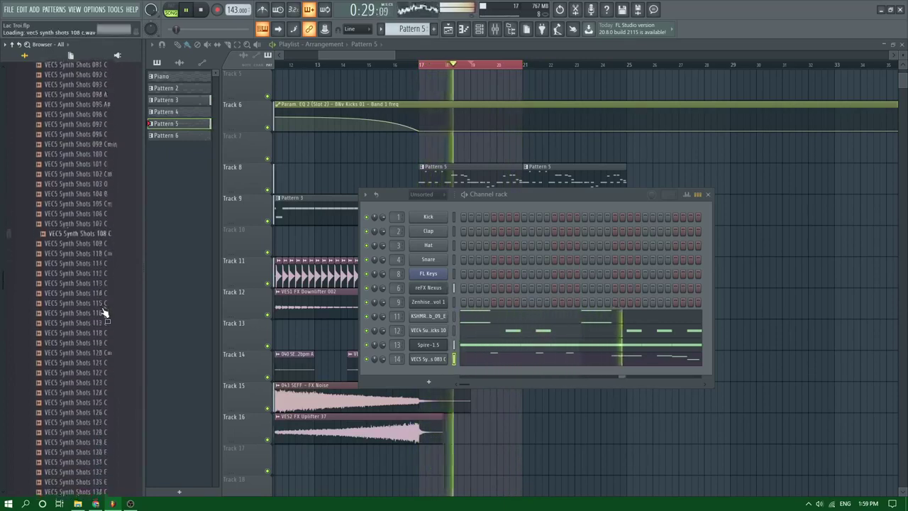
scroll(103, 313, down, 2)
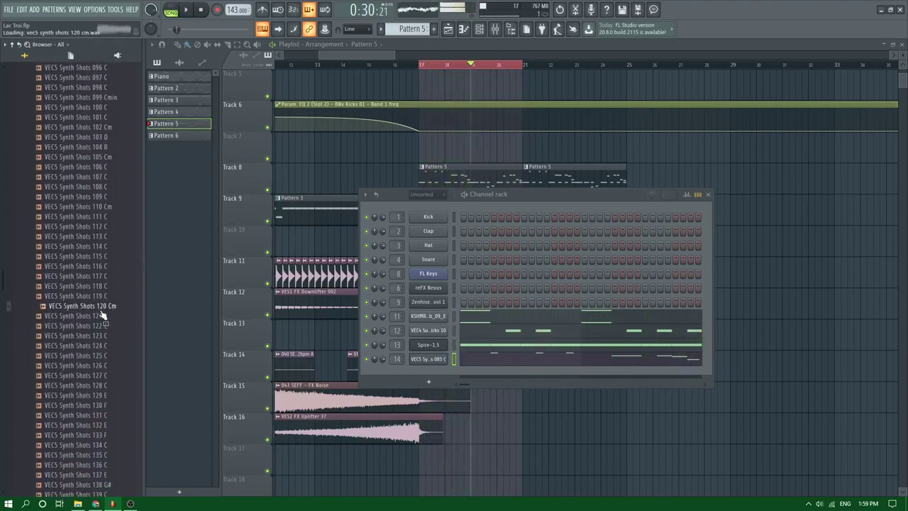
scroll(89, 349, down, 2)
click(89, 348)
scroll(89, 349, down, 3)
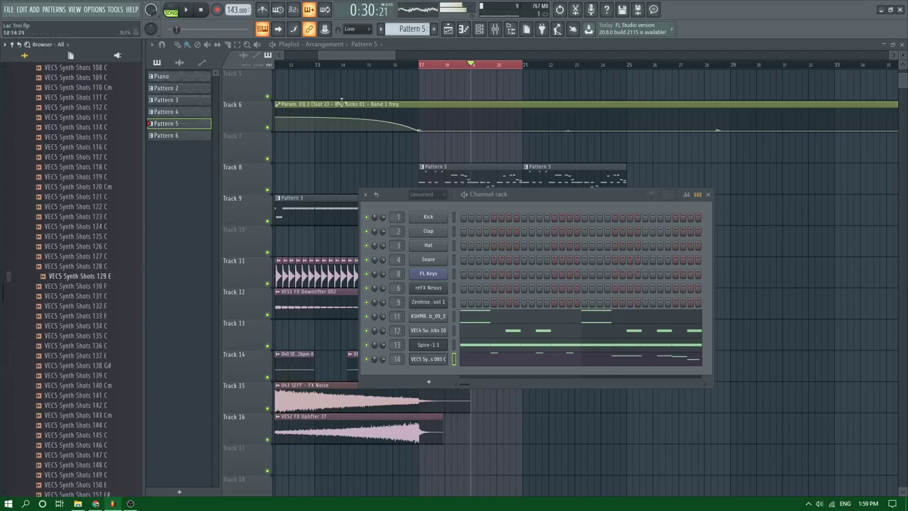
click(409, 66)
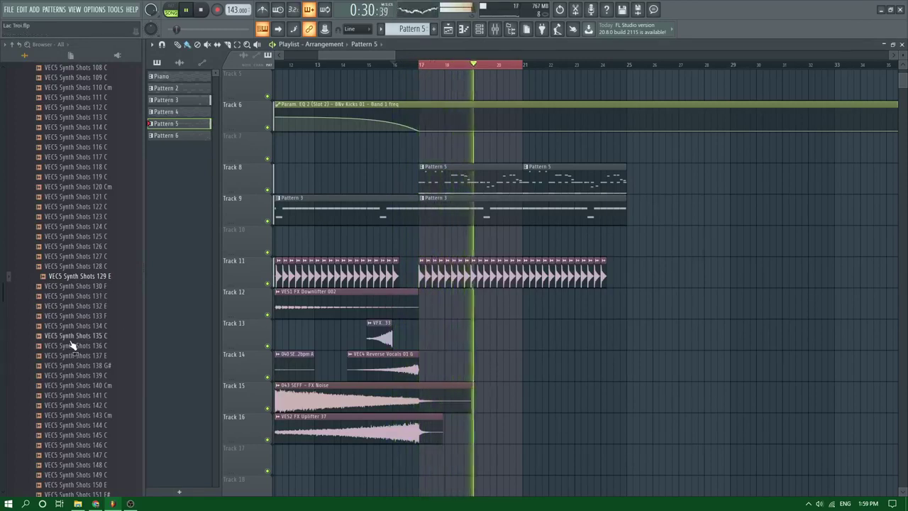
Open Pattern 5's VEC5 Synth Shots 083 C notes, select those in bars 3 and 4, and undo the trial shifts
double_click(452, 174)
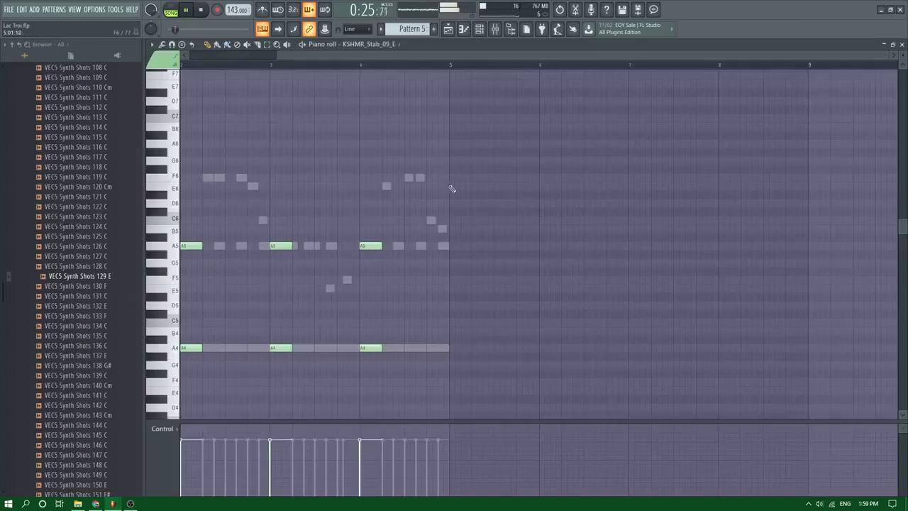
double_click(352, 198)
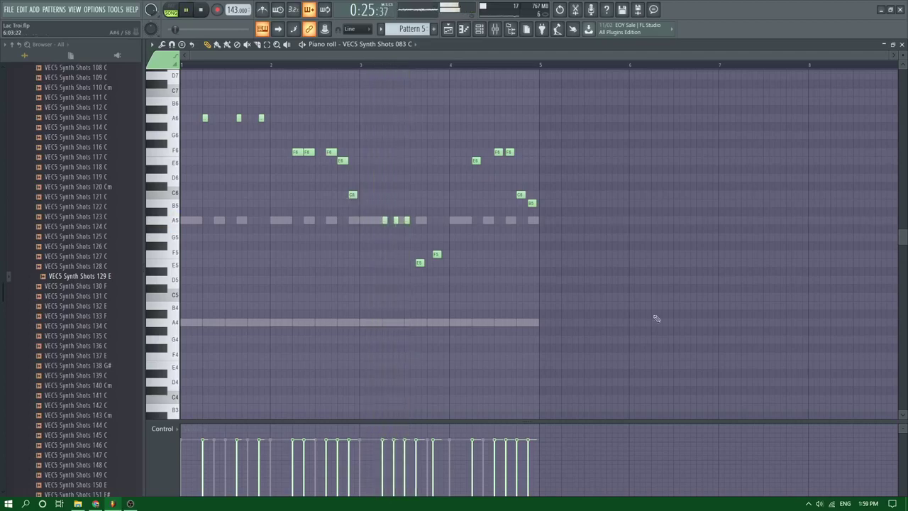
drag(680, 338, 386, 132)
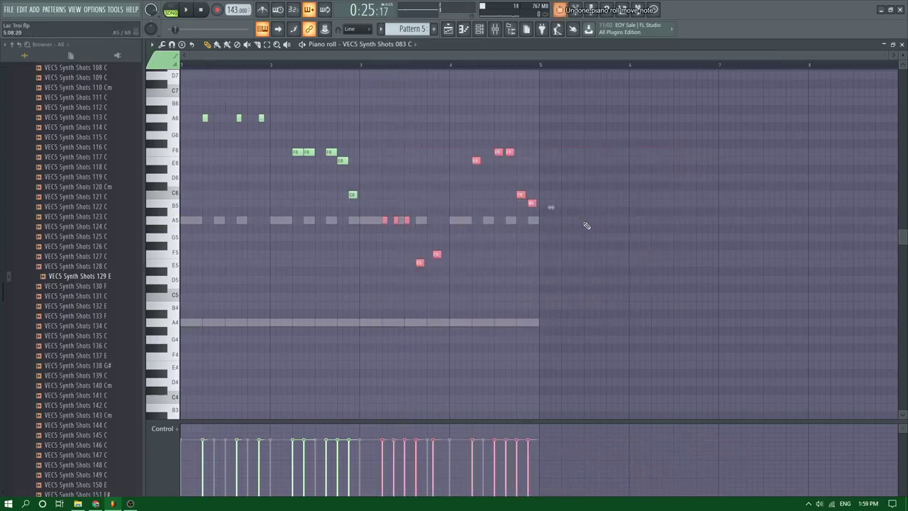
key(ctrl+z)
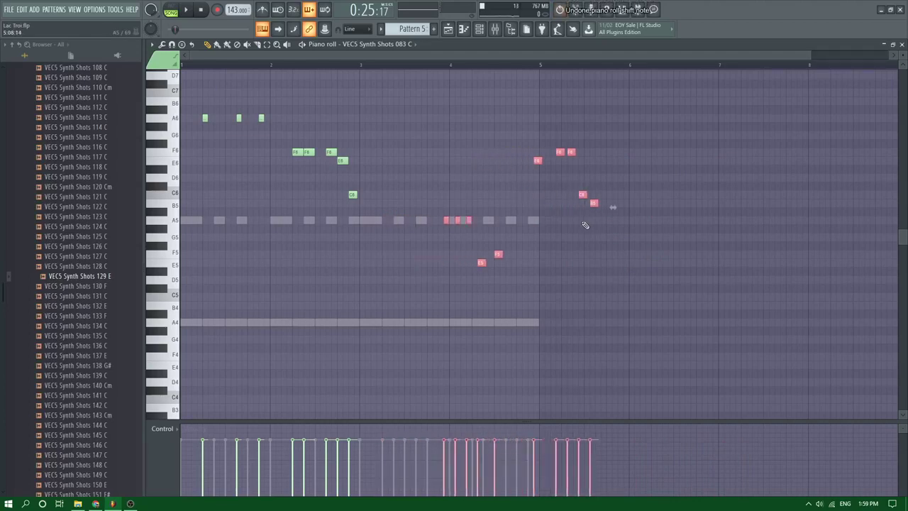
key(ctrl+alt+z)
key(ctrl+alt+z)
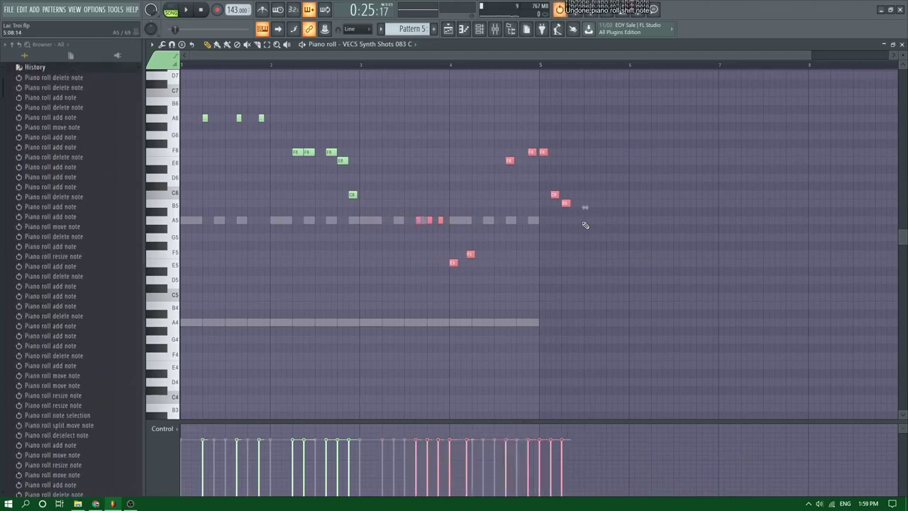
key(ctrl+alt+z)
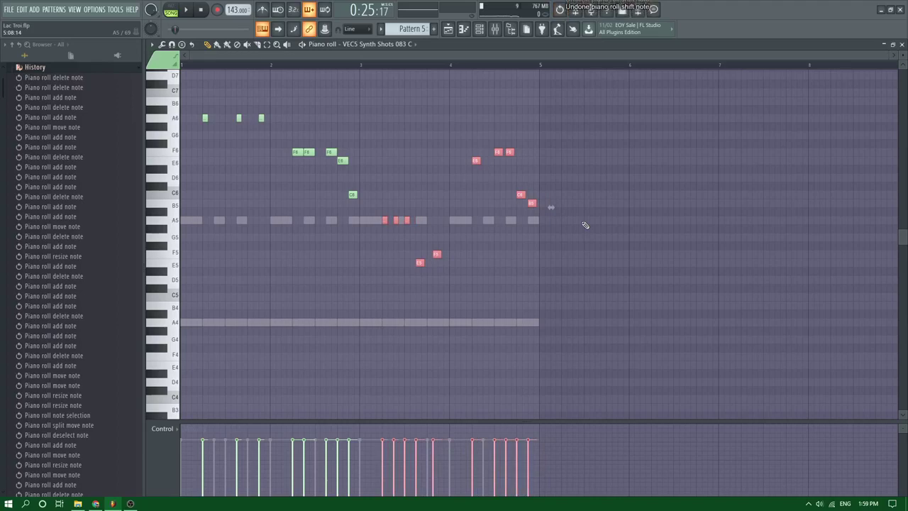
key(ctrl+z)
Shift the selected bar 3 and 4 notes four bars later, into bars 7 and 8
key(shift+Right)
key(shift+Right)
key(shift+Right)
key(shift+Right)
key(shift+Right)
key(shift+Right)
key(shift+Right)
key(shift+Right)
key(shift+Right)
key(shift+Right)
key(shift+Right)
key(shift+Right)
key(shift+Right)
key(shift+Right)
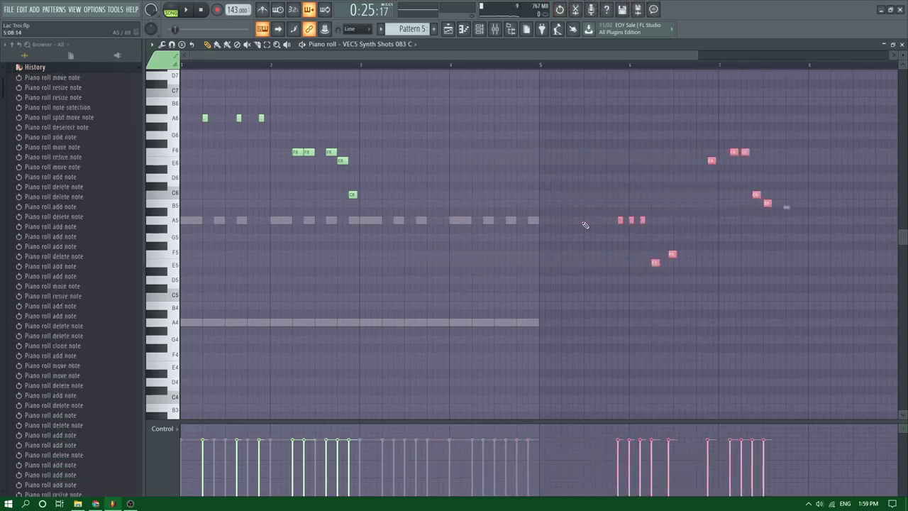
key(shift+Right)
key(shift+Right)
key(shift+Right)
key(shift+Right)
key(shift+Right)
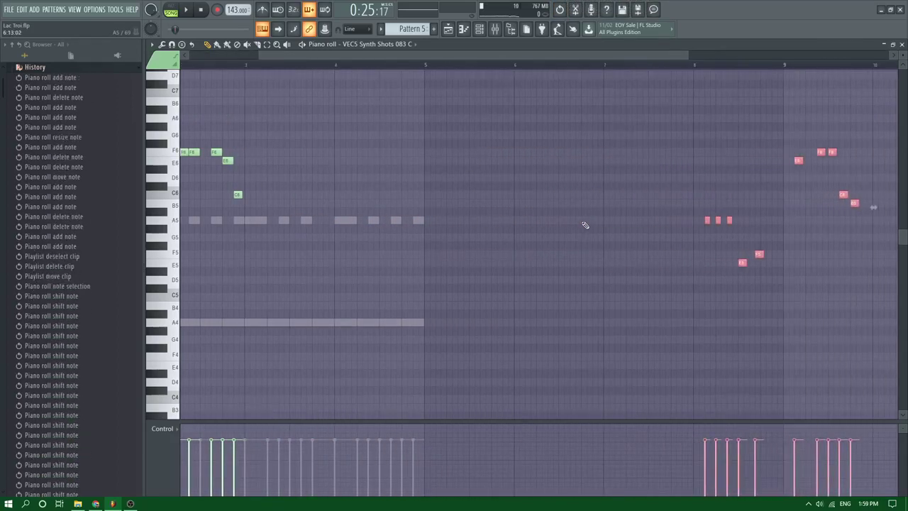
key(shift+Left)
key(shift+Left)
key(shift+Left)
key(shift+Left)
key(shift+Left)
key(shift+Left)
key(shift+Left)
key(shift+Left)
key(shift+Left)
key(shift+Left)
key(shift+Left)
key(shift+Left)
key(shift+Left)
key(shift+Left)
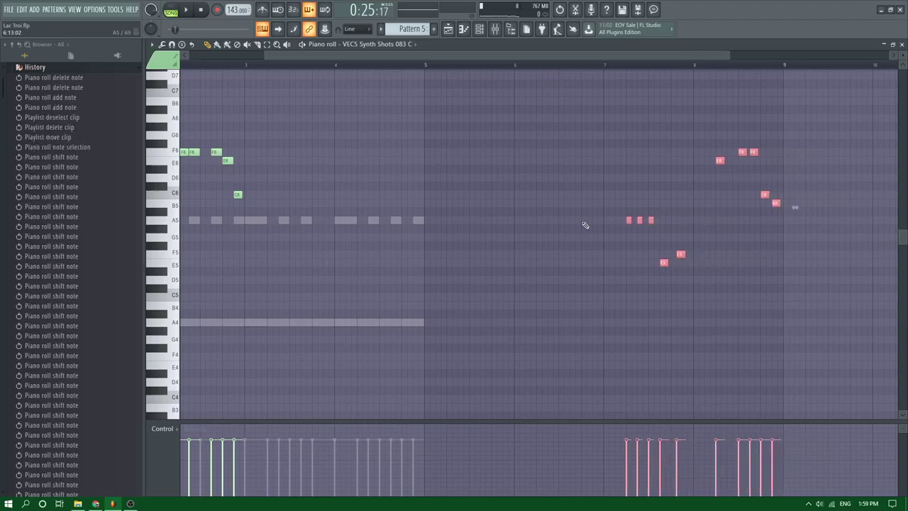
Copy the two-bar opening phrase from bars 1 and 2 into bars 3–4 and 5–6
ctrl+click(410, 241)
scroll(414, 248, down, 1)
drag(416, 251, 122, 35)
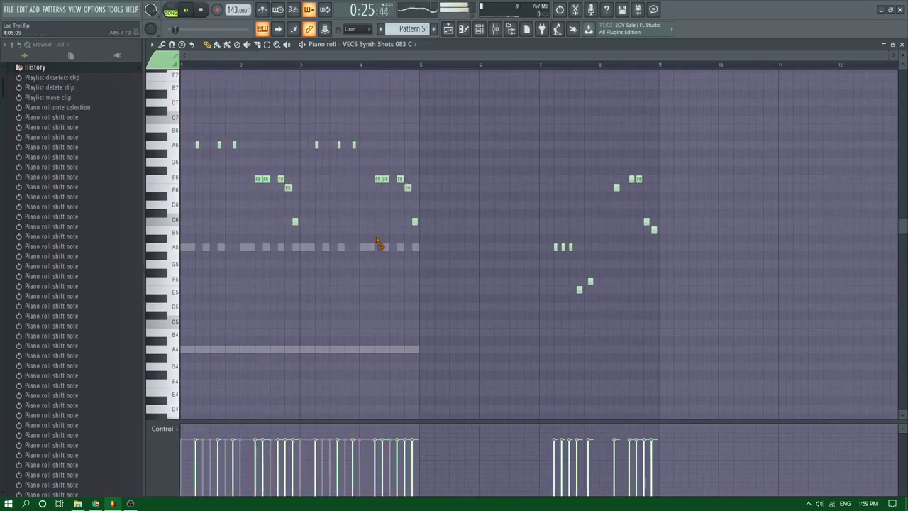
drag(463, 267, 312, 131)
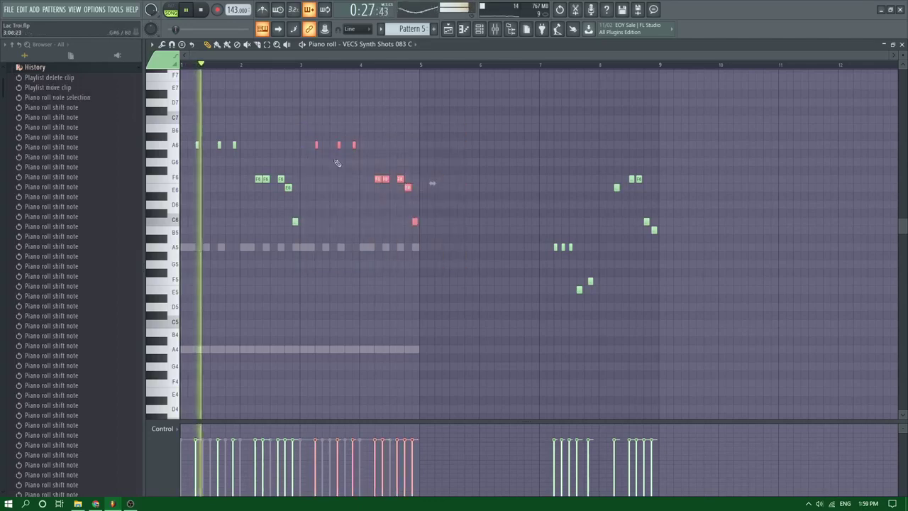
drag(377, 180, 496, 181)
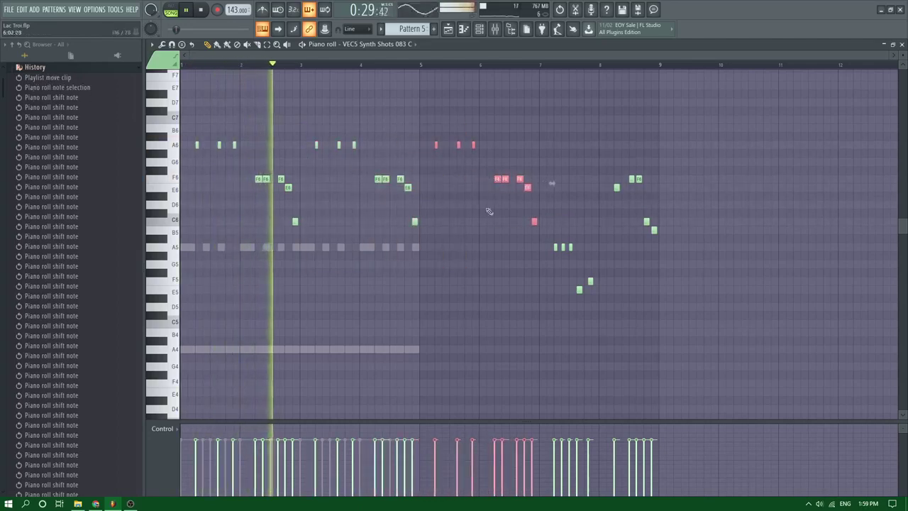
Cut all the synth-shot notes from Pattern 5 and paste them into a new Pattern 7
ctrl+click(483, 213)
key(ctrl+a)
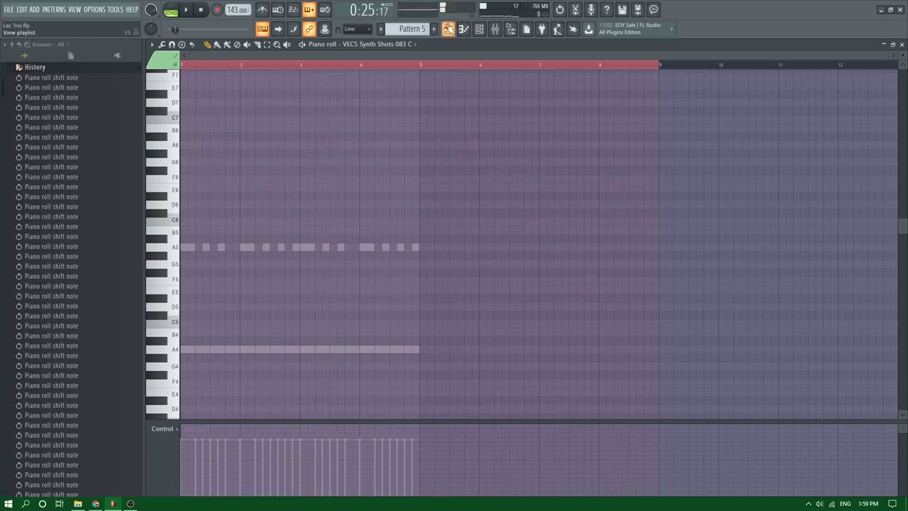
click(434, 28)
key(ctrl+v)
Place a Pattern 7 clip on Track 7 at bar 17 in the playlist and play the drop
click(479, 29)
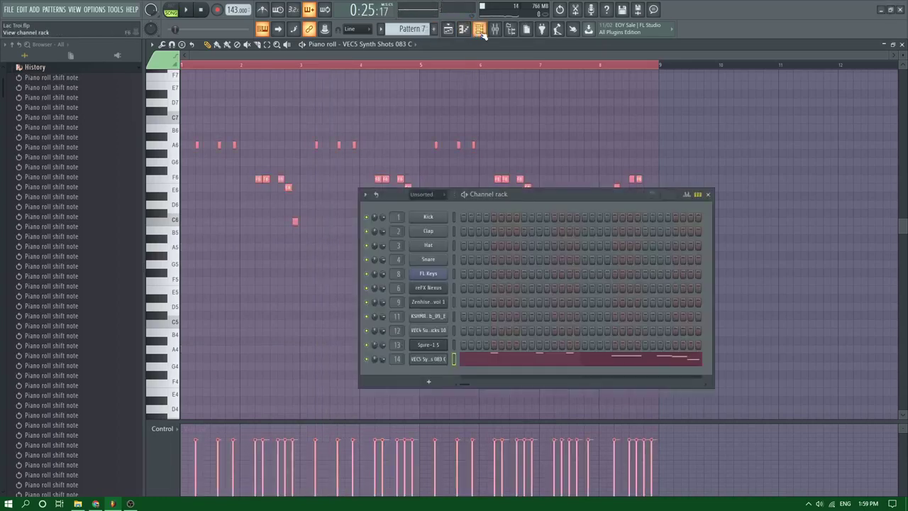
key(F5)
click(428, 147)
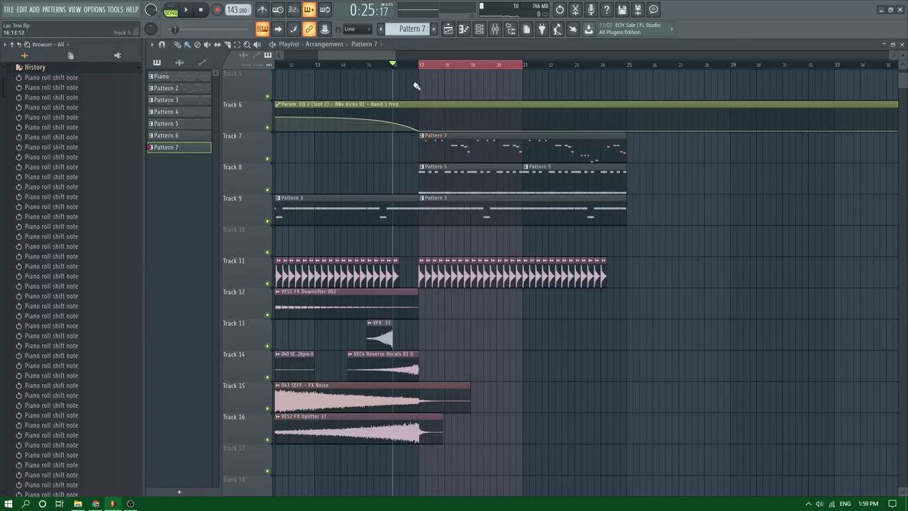
scroll(409, 66, up, 5)
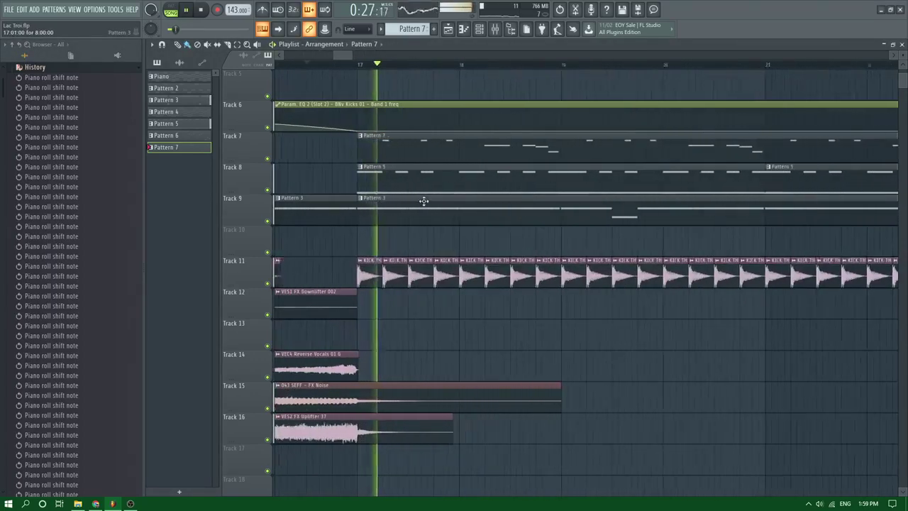
Collapse the sample browser's folder tree and expand the My Package folder
click(34, 67)
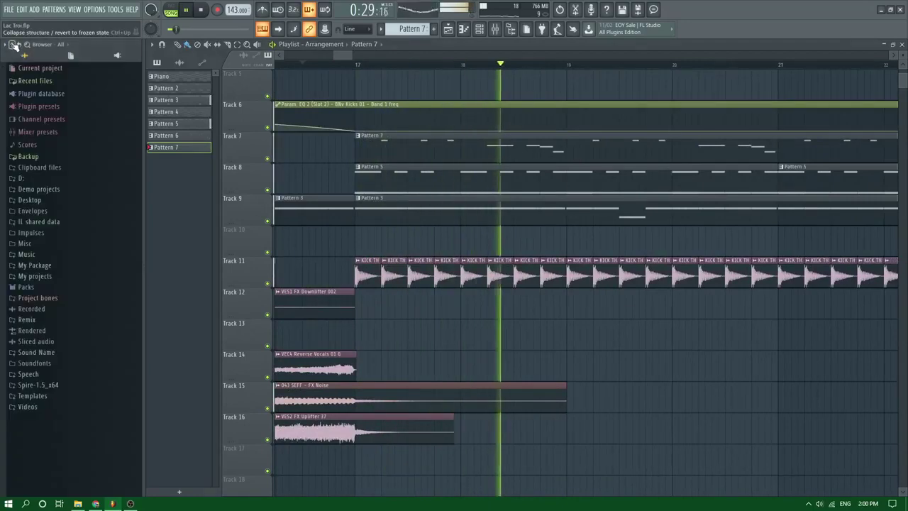
click(35, 265)
scroll(328, 231, down, 6)
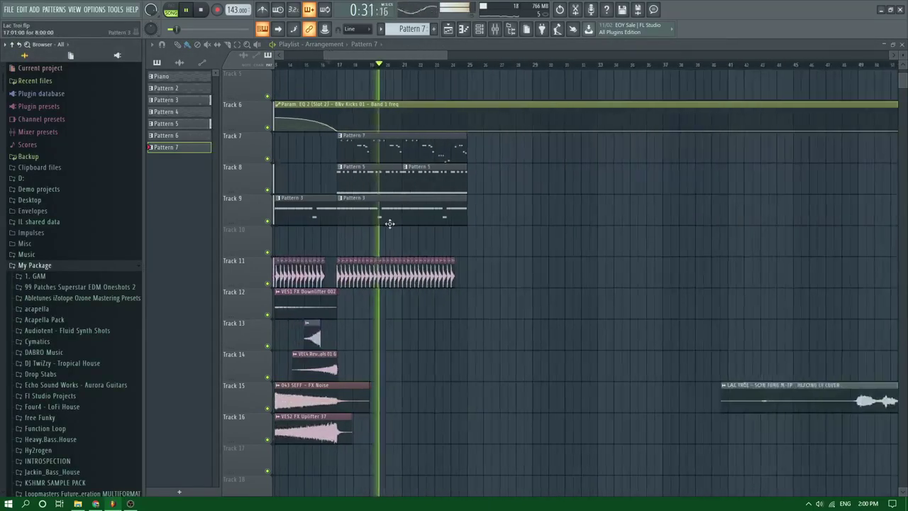
Slightly lower the wet level of Fruity Reeverb 2 on the VEDM Bass Shots 156 F mixer track
scroll(395, 223, up, 2)
click(497, 29)
click(477, 161)
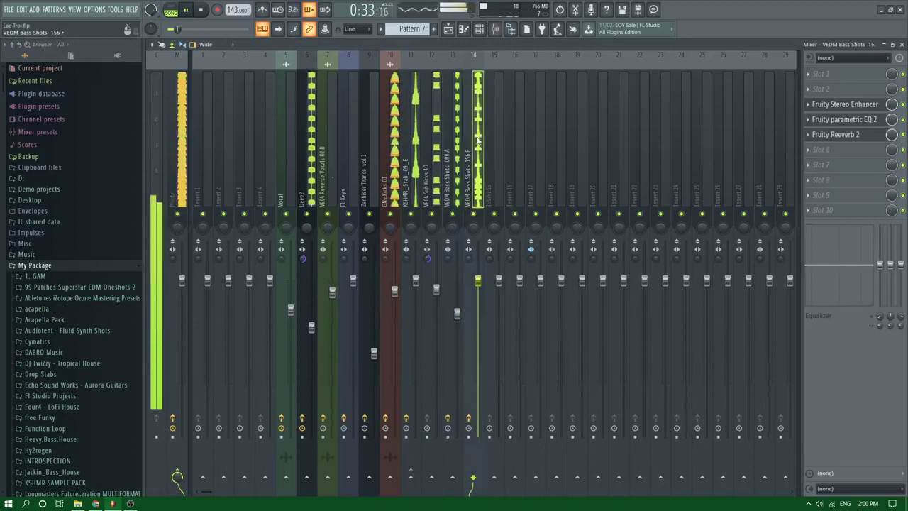
click(854, 136)
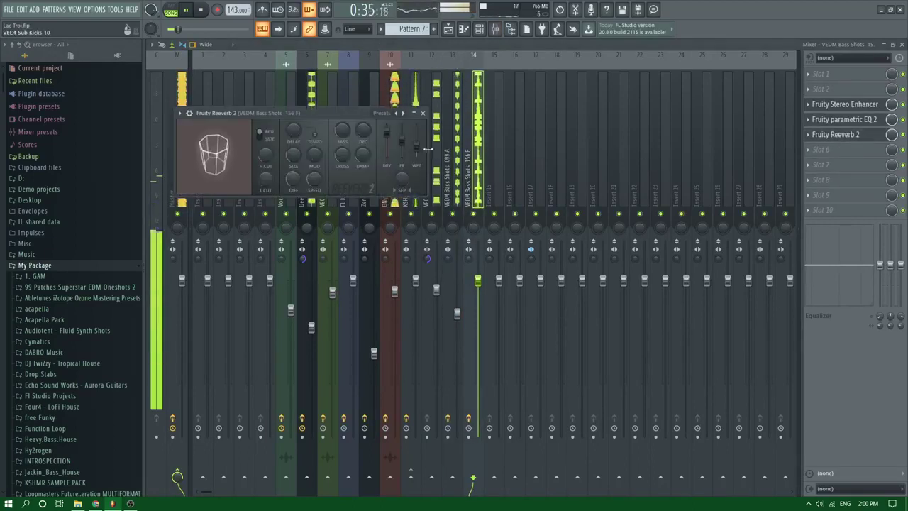
drag(416, 144, 417, 146)
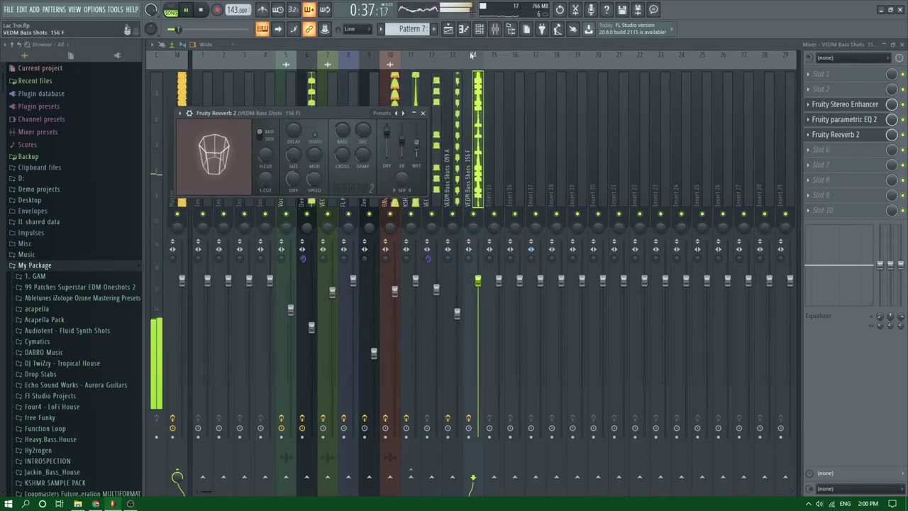
Open Pattern 7 from the playlist and audition the VEC5 Synth Shots 083 C melody around bars 7 and 8
key(F5)
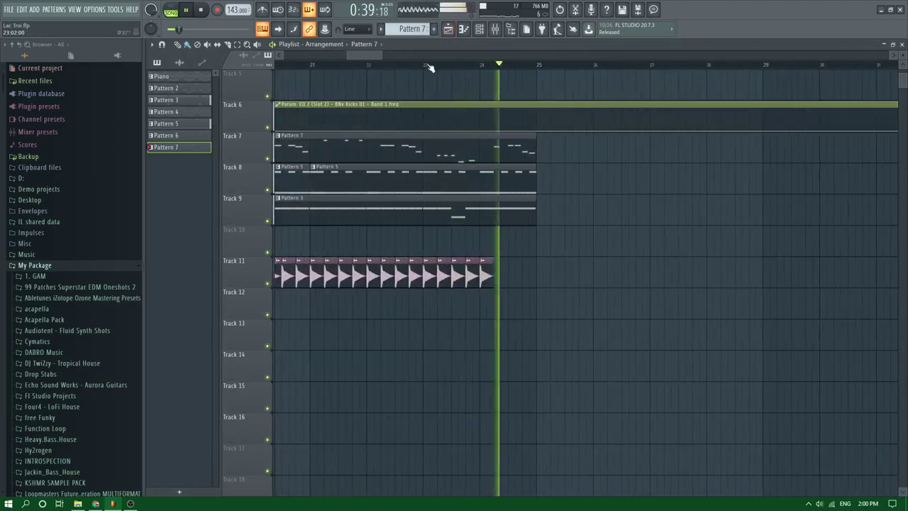
double_click(466, 145)
key(space)
scroll(321, 257, up, 3)
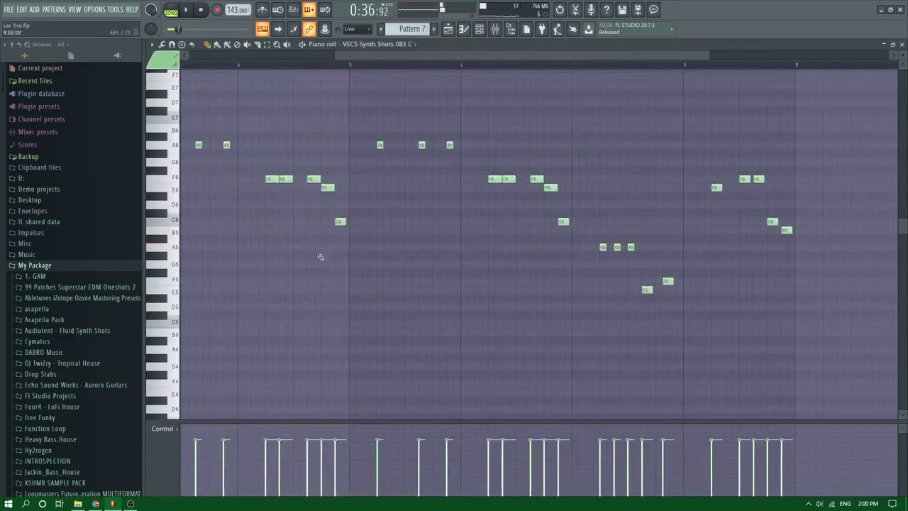
key(space)
scroll(669, 274, up, 1)
scroll(669, 275, up, 3)
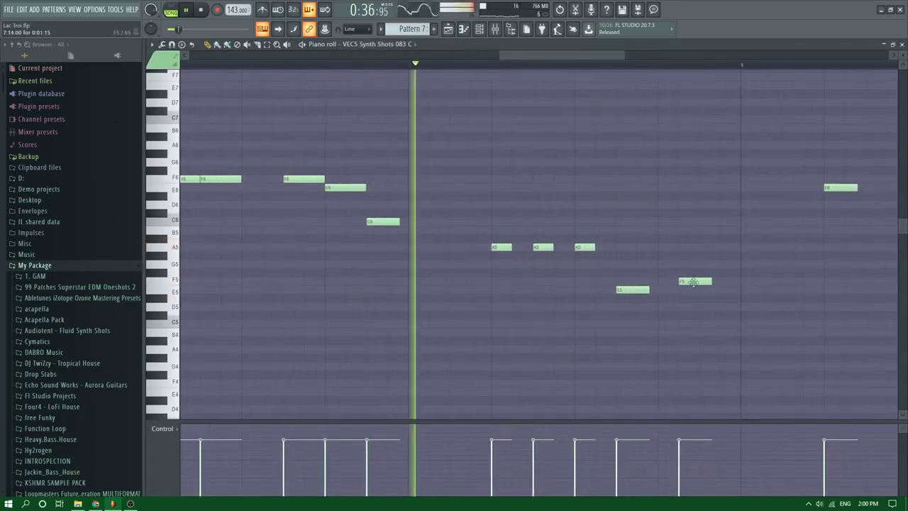
scroll(714, 289, down, 3)
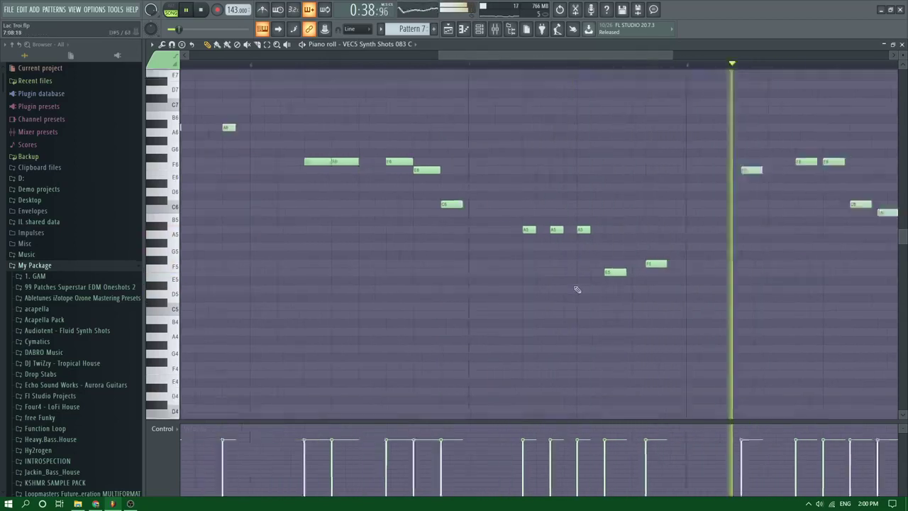
Try an extra note at the start of bar 8 in the synth-shot melody
click(691, 163)
mouse_move(702, 204)
mouse_down()
mouse_move(702, 224)
mouse_move(701, 194)
mouse_up()
right_click(700, 196)
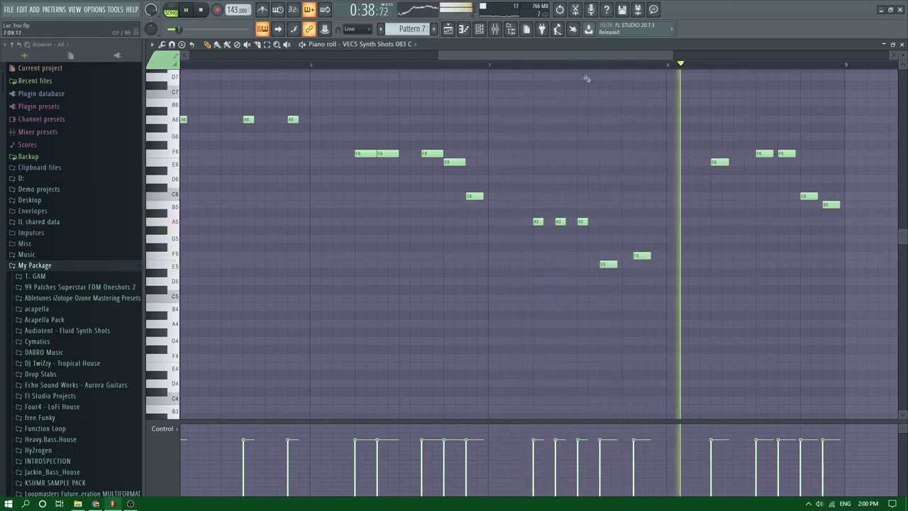
Loop the drop from bar 17 to bar 25 in the playlist and slightly lower the VEC4 Sub Kicks 10 mixer level
key(space)
click(448, 29)
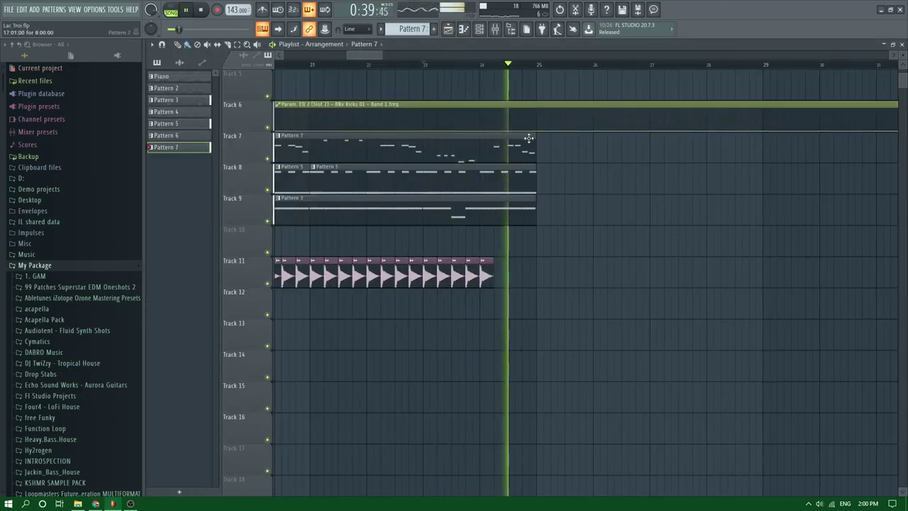
key(space)
key(space)
scroll(481, 56, down, 5)
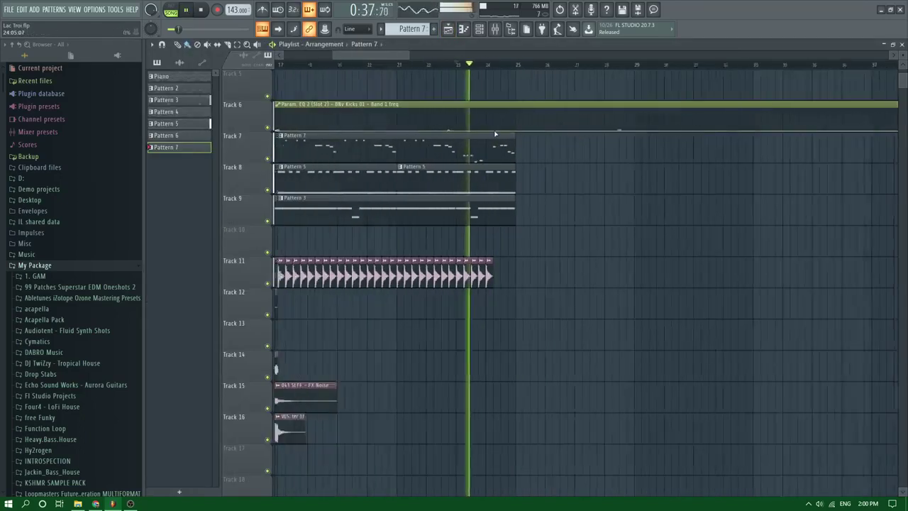
drag(378, 70, 506, 93)
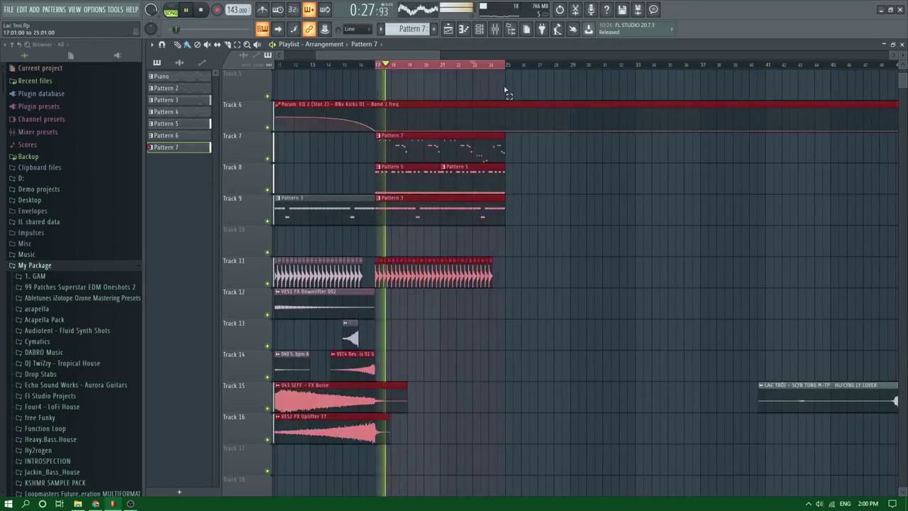
right_click(568, 270)
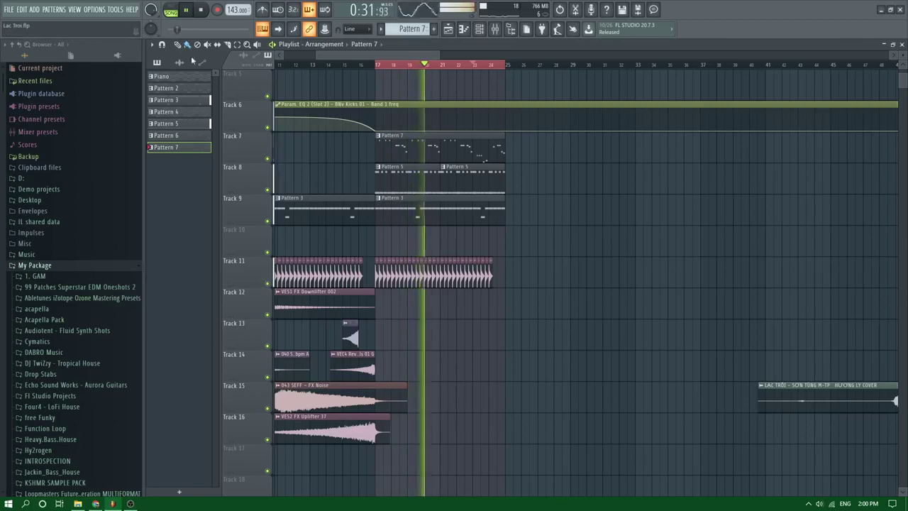
click(497, 39)
click(435, 289)
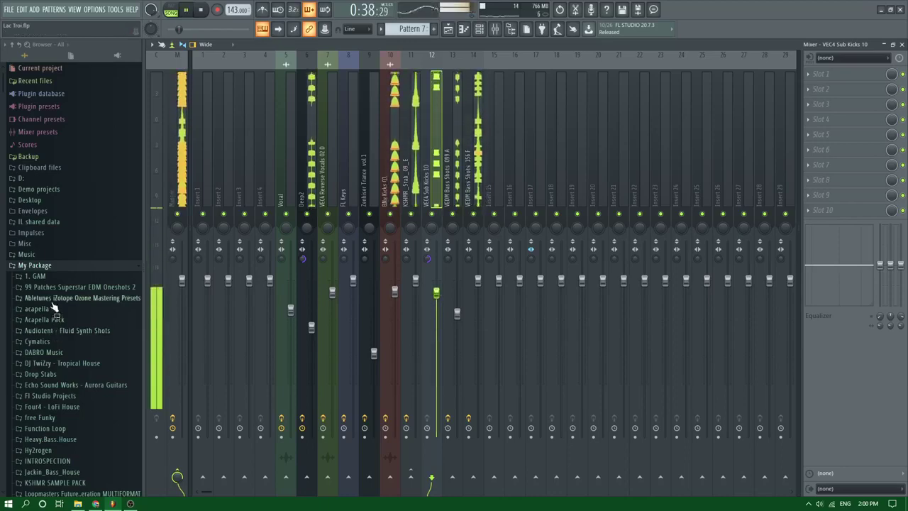
Open the shiva style project folder under Fl Studio Projects in the browser and audition its samples, including VES2 Synth Shot 092 - C#
click(57, 396)
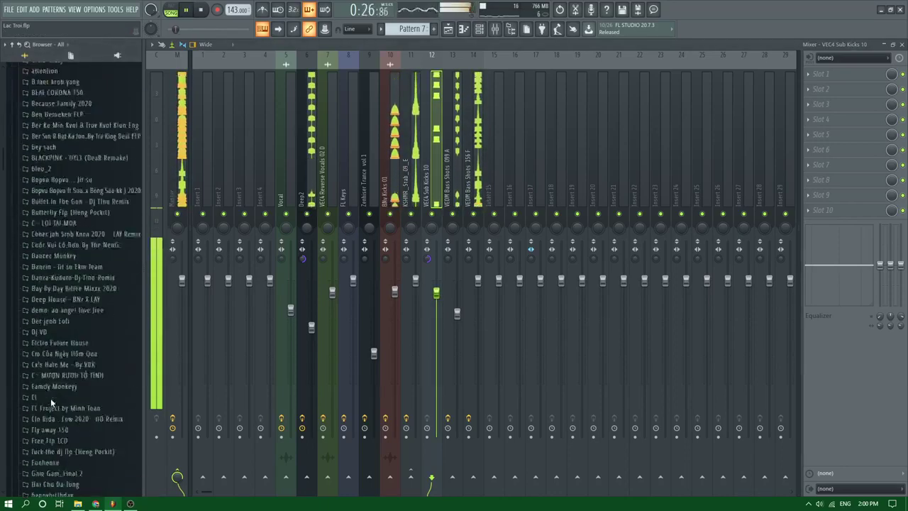
scroll(53, 383, down, 5)
scroll(55, 302, down, 12)
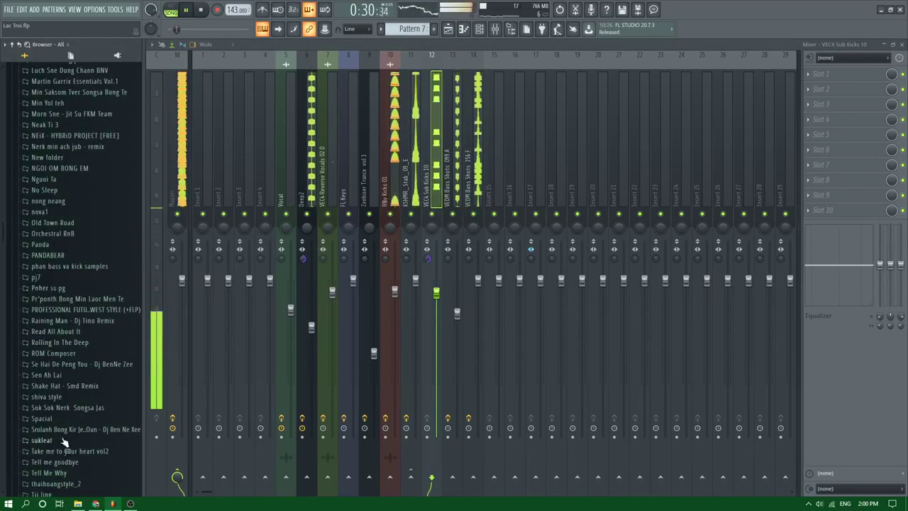
click(46, 397)
click(63, 334)
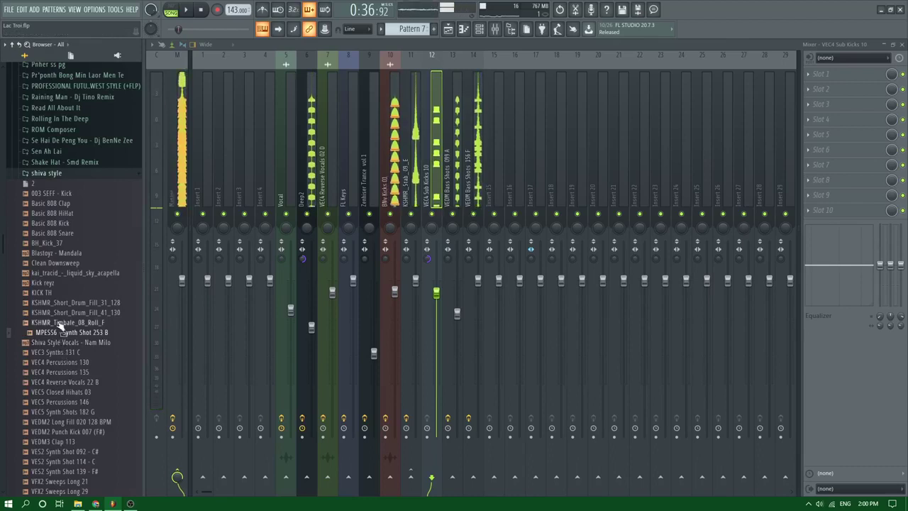
click(58, 303)
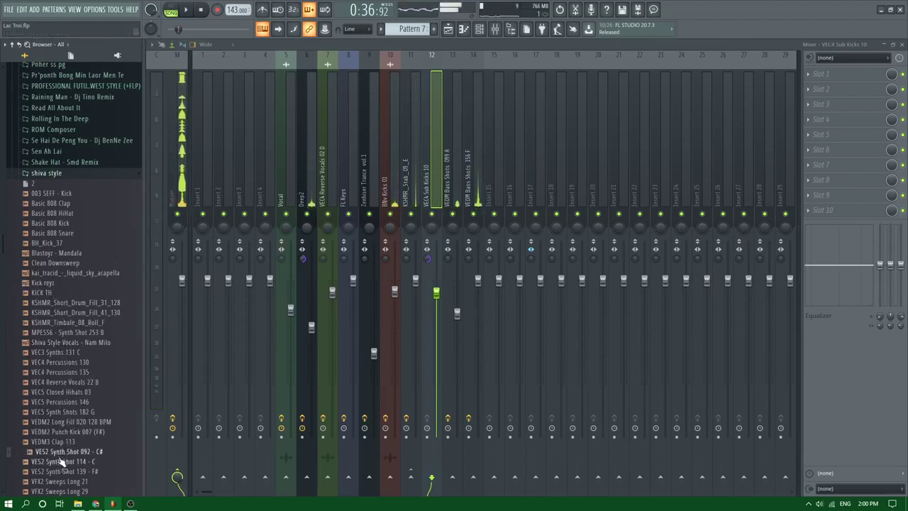
Add Fruity parametric EQ 2 to slot 3 of the VEC4 Sub Kicks 10 mixer track and pull its first band down
click(480, 30)
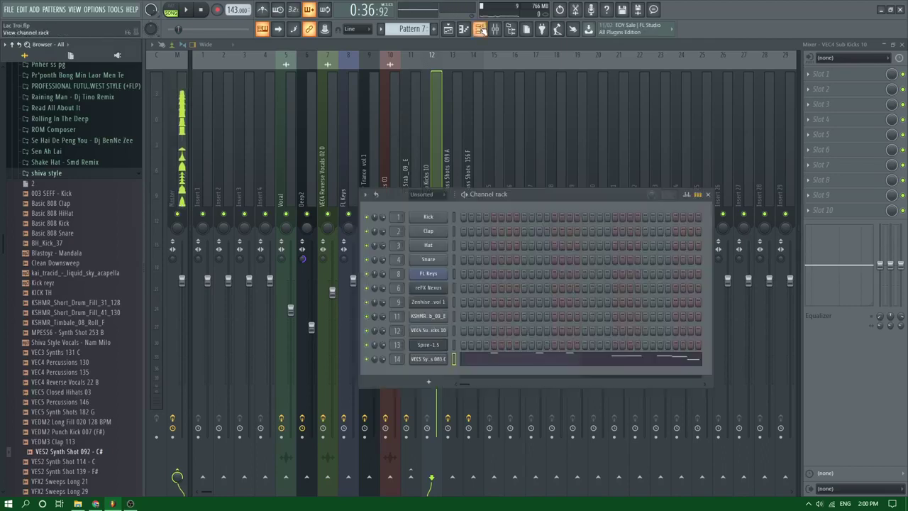
click(438, 332)
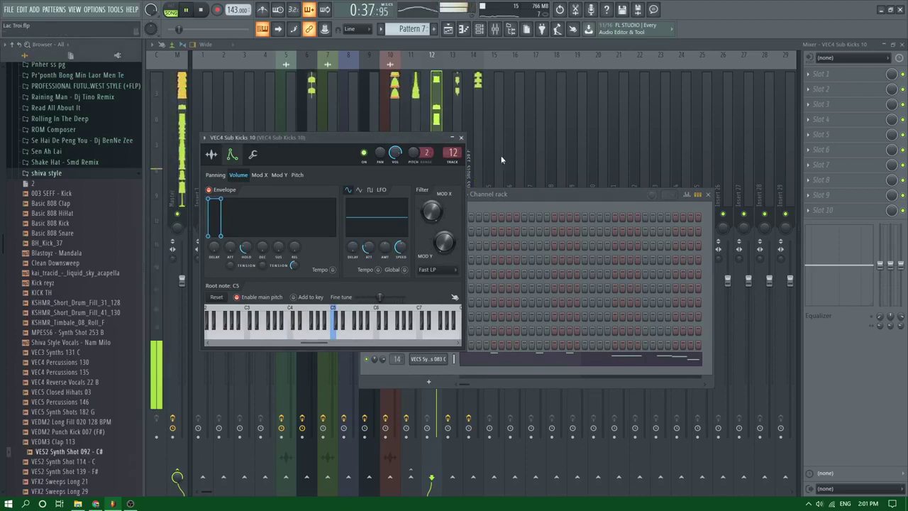
click(848, 105)
click(684, 241)
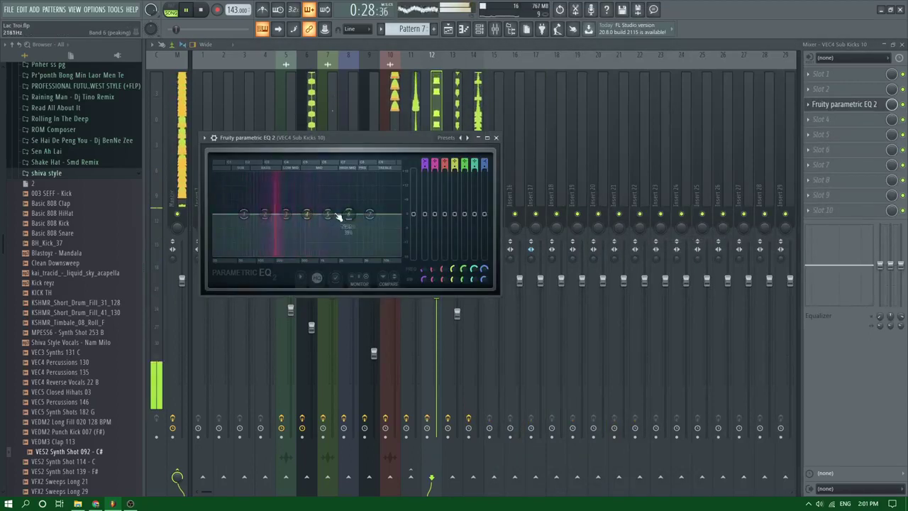
drag(244, 214, 261, 246)
key(space)
Replace the VEC4 Sub Kicks 10 channel's sample with VES2 Synth Shot 092 - C# and lengthen its volume envelope's hold time
click(481, 29)
drag(68, 451, 435, 333)
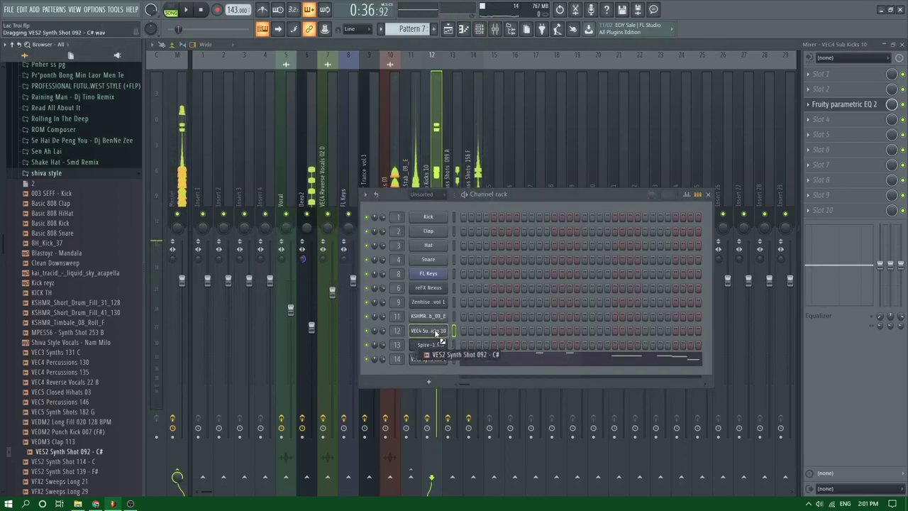
click(435, 330)
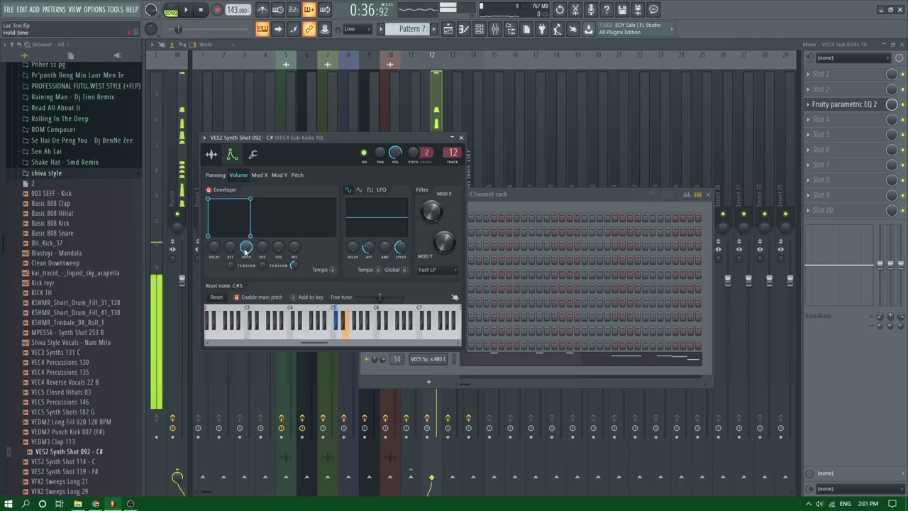
Try boosting the parametric EQ's second band and pulling its high shelf down into the mids
click(843, 96)
click(679, 237)
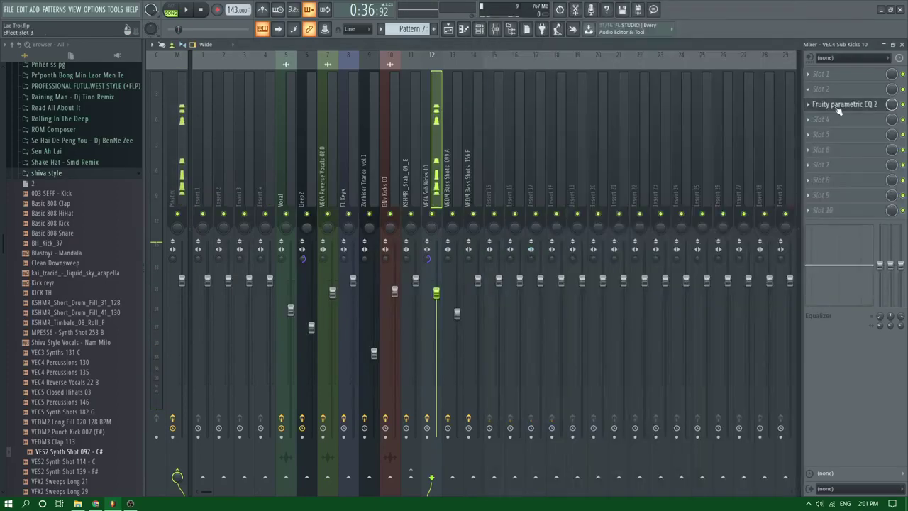
mouse_move(266, 216)
mouse_down()
mouse_move(259, 197)
mouse_move(268, 204)
mouse_up()
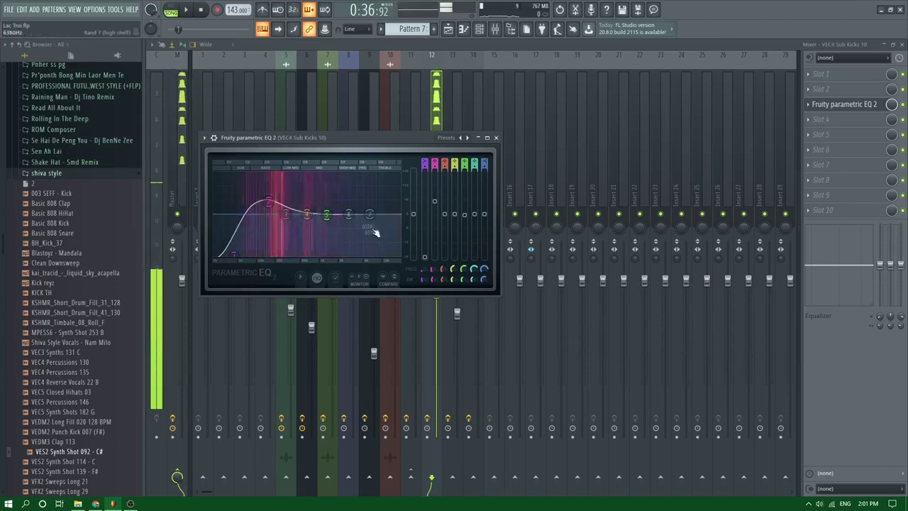
drag(369, 213, 336, 237)
Reset the EQ to its Default preset, slightly boost the second band and lower the high shelf from about 550 Hz
click(463, 138)
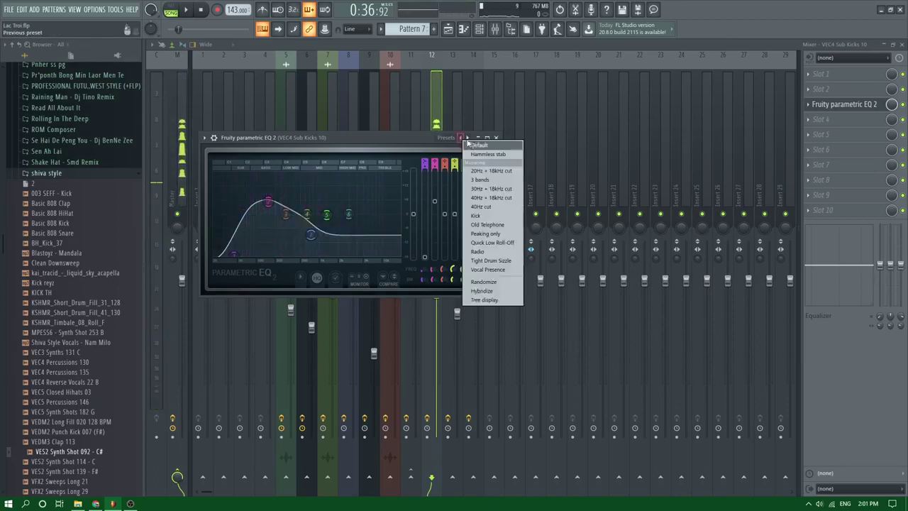
click(489, 148)
drag(266, 207, 272, 207)
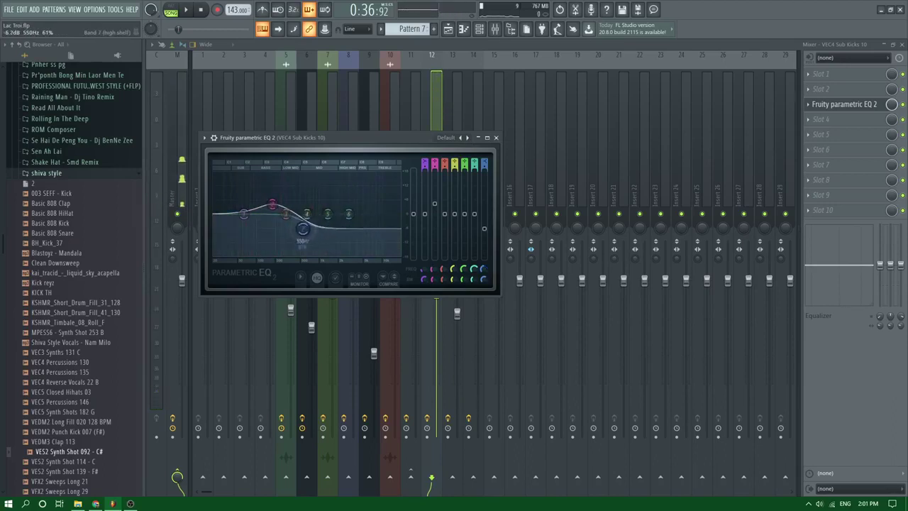
key(e)
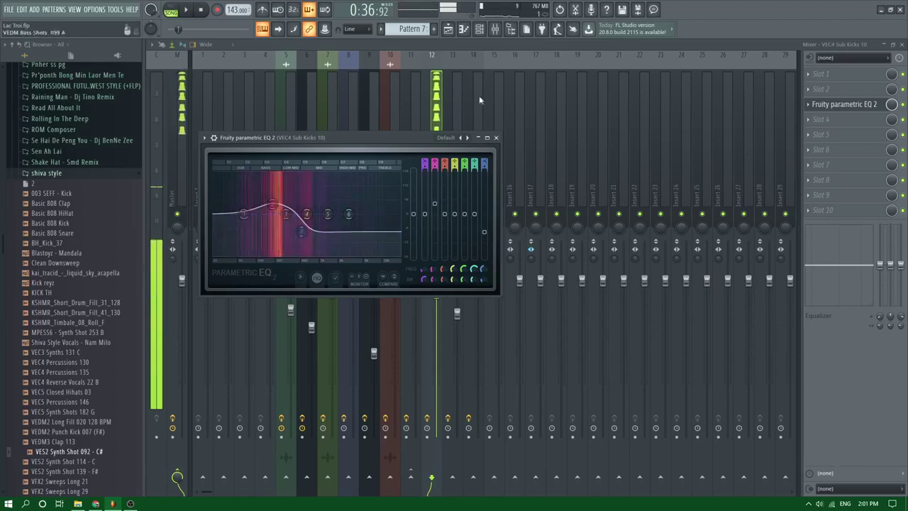
Move all the VES2 Synth Shot 092 - C# notes in Pattern 5 down an octave to A4
click(464, 29)
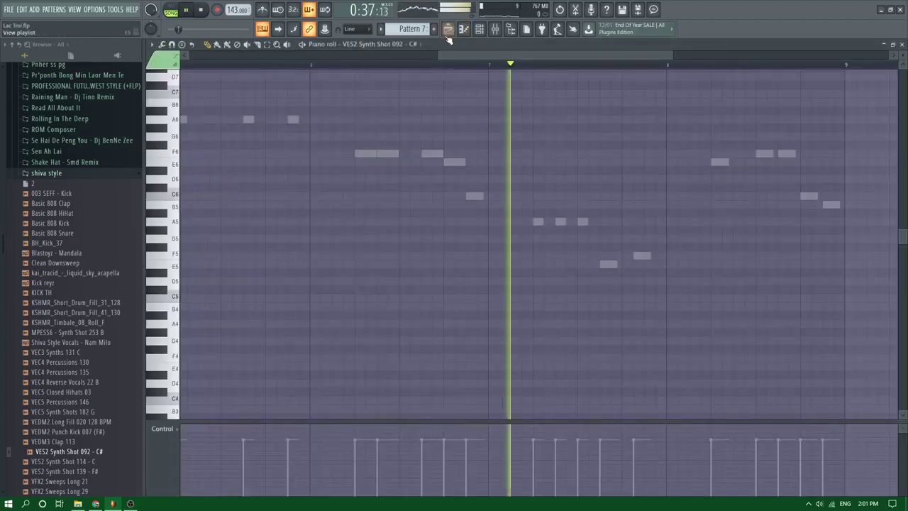
key(F5)
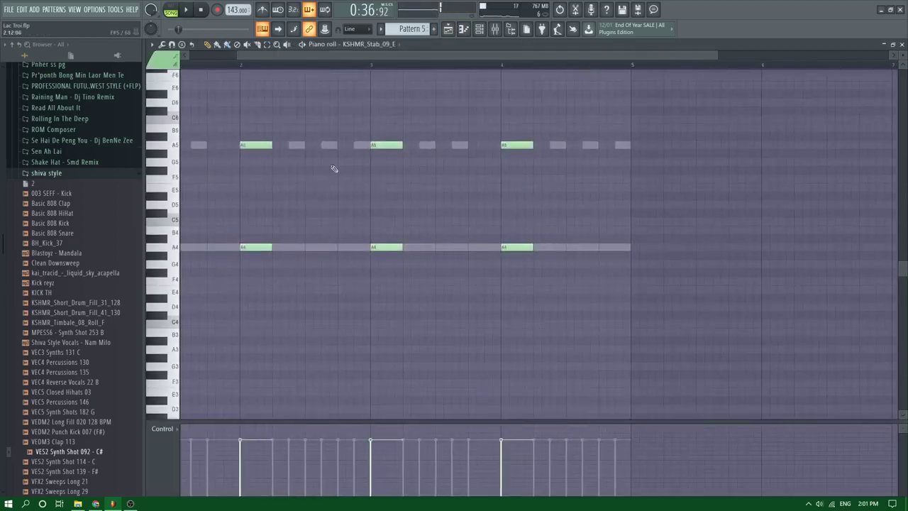
right_click(327, 146)
key(ctrl+a)
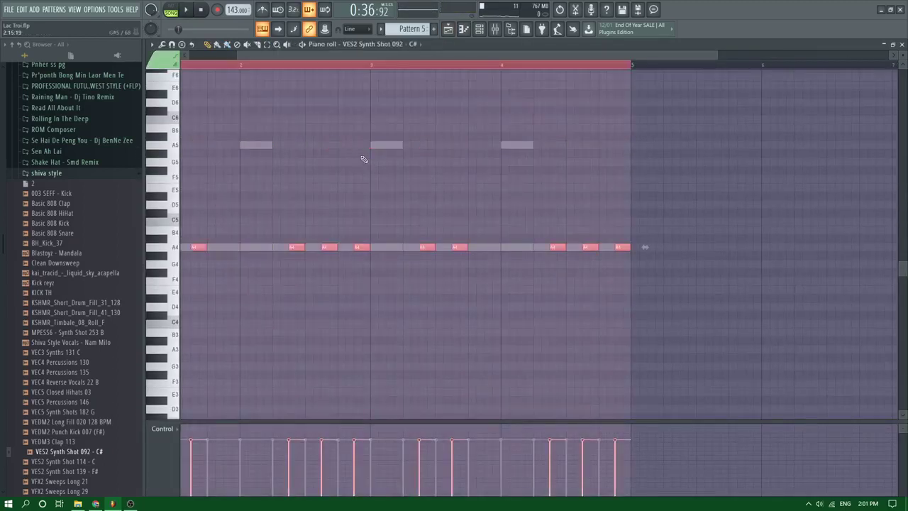
key(ctrl+d)
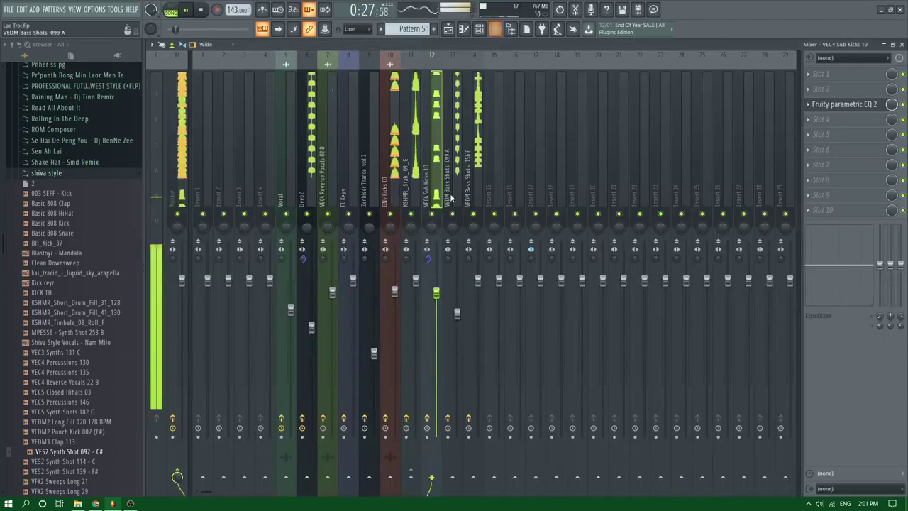
Add Fruity Limiter to the KSHMR_Stab_09_E mixer track and choose BNv Kicks 01 as its sidechain source
click(395, 148)
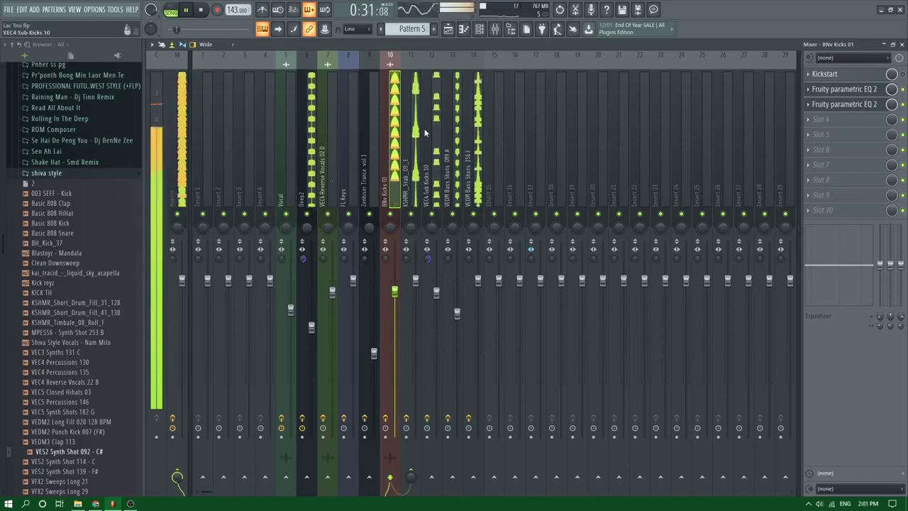
click(417, 305)
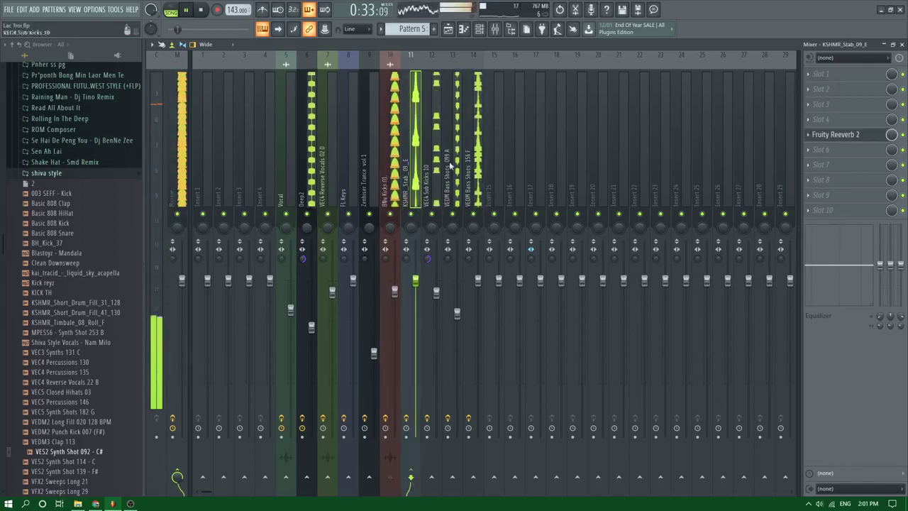
click(823, 119)
click(599, 386)
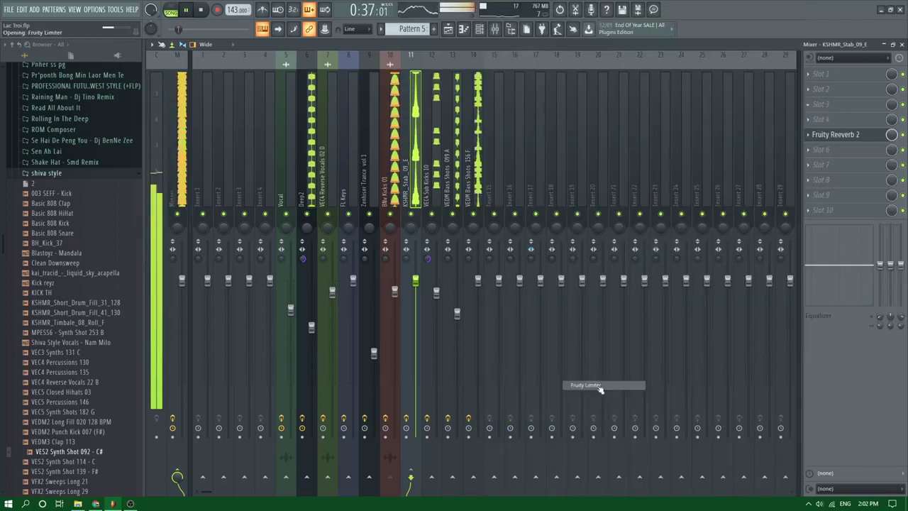
click(356, 251)
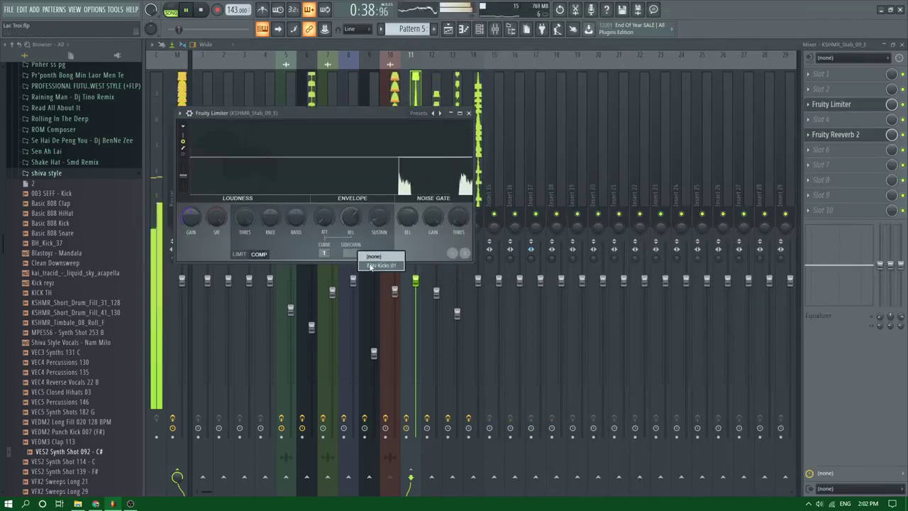
Lower the limiter's compression threshold, set the ratio to about 1.2:1 and the release to about 138 ms while checking playback
drag(245, 216, 245, 238)
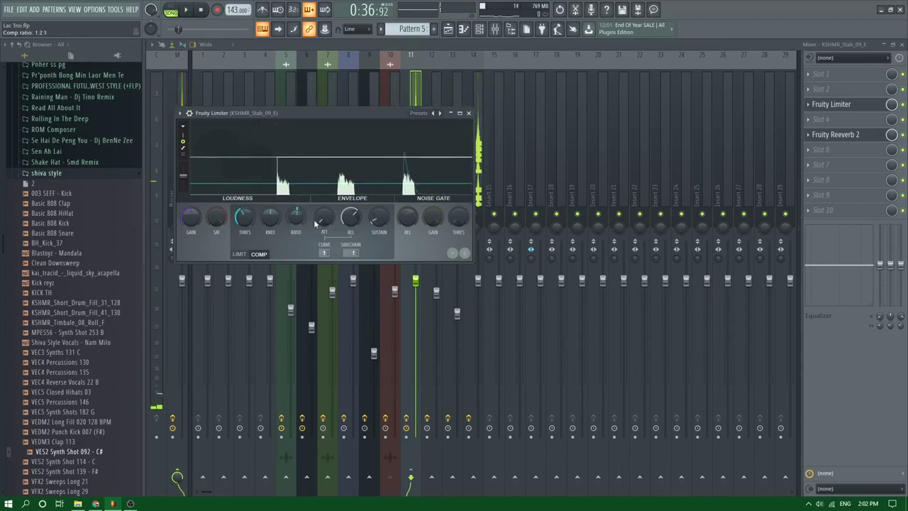
key(space)
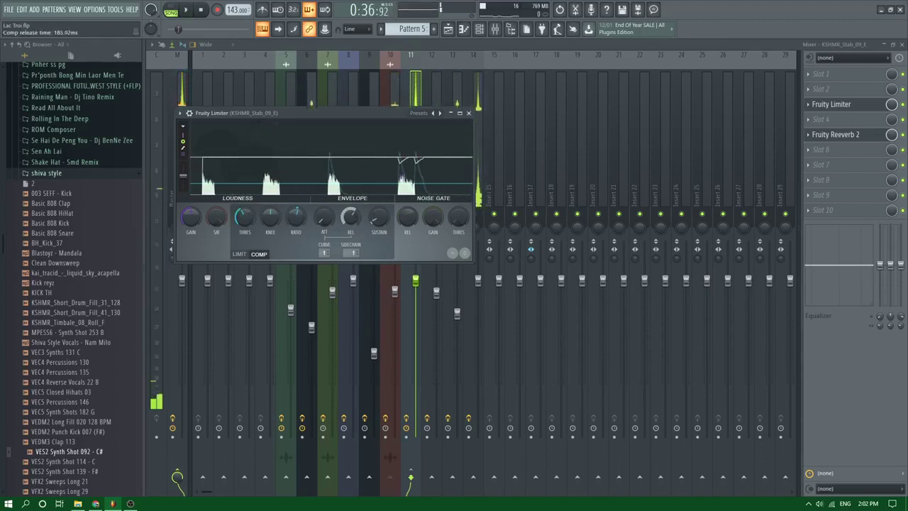
key(space)
key(space)
key(space)
key(space)
key(space)
key(space)
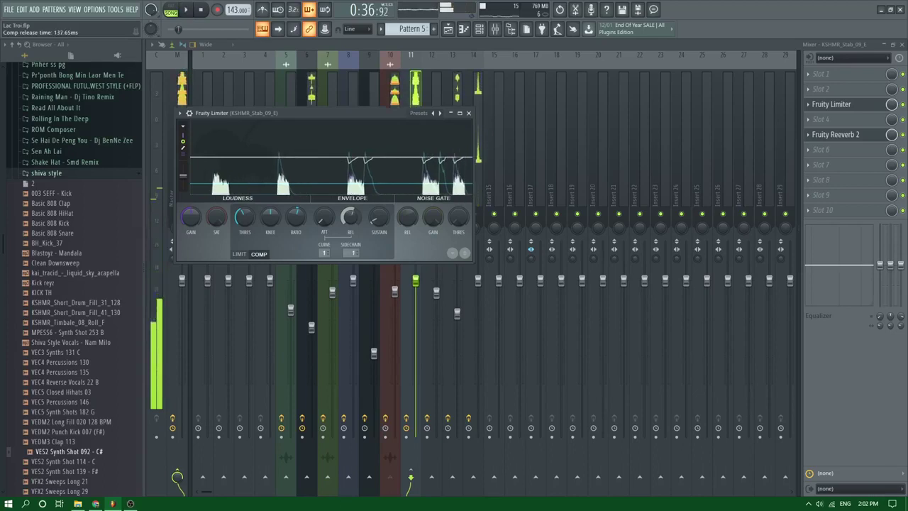
Lower the limiter's compression threshold further to about -19.7 dB and replay the section to check the ducking
drag(244, 218, 244, 228)
key(space)
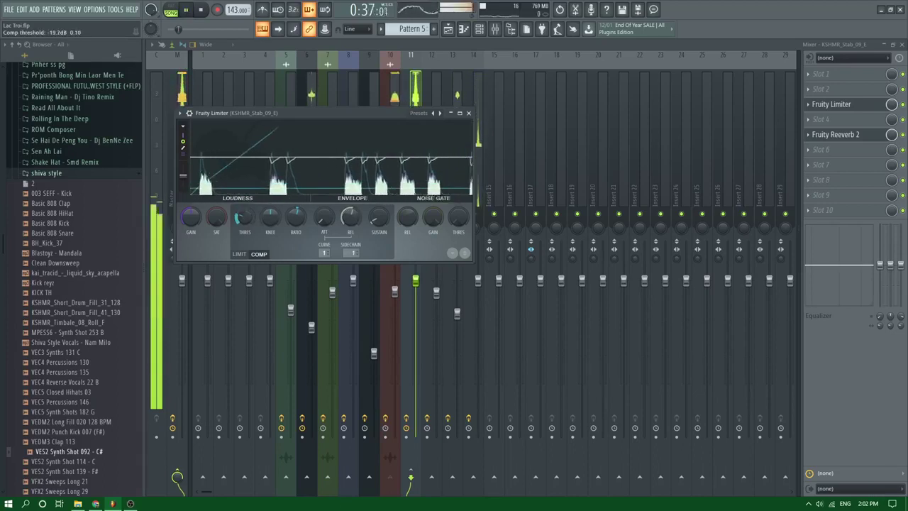
key(space)
key(space)
key(space)
key(space)
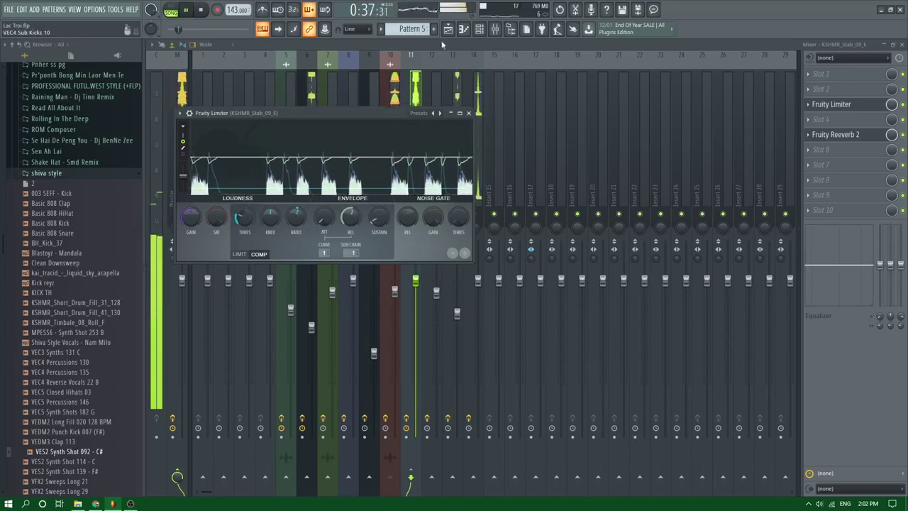
Copy the VEC4 Reverse Vocals 01 G clip on Track 14 so it ends at bar 25, and play from before the drop
key(F5)
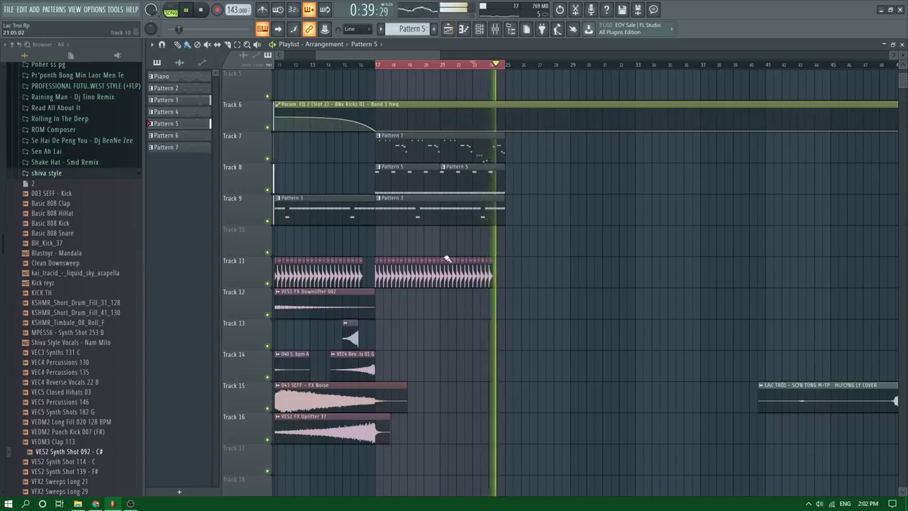
drag(364, 358, 493, 358)
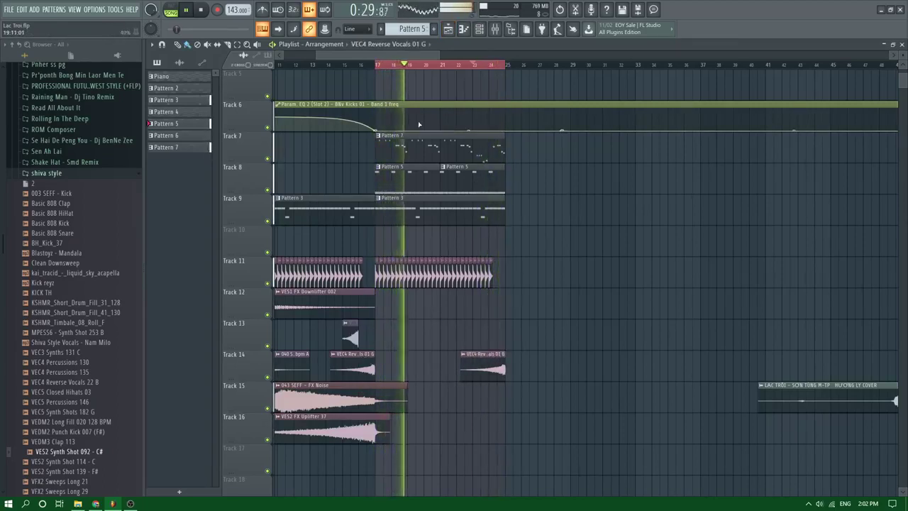
ctrl+scroll(426, 317, up, 2)
click(324, 66)
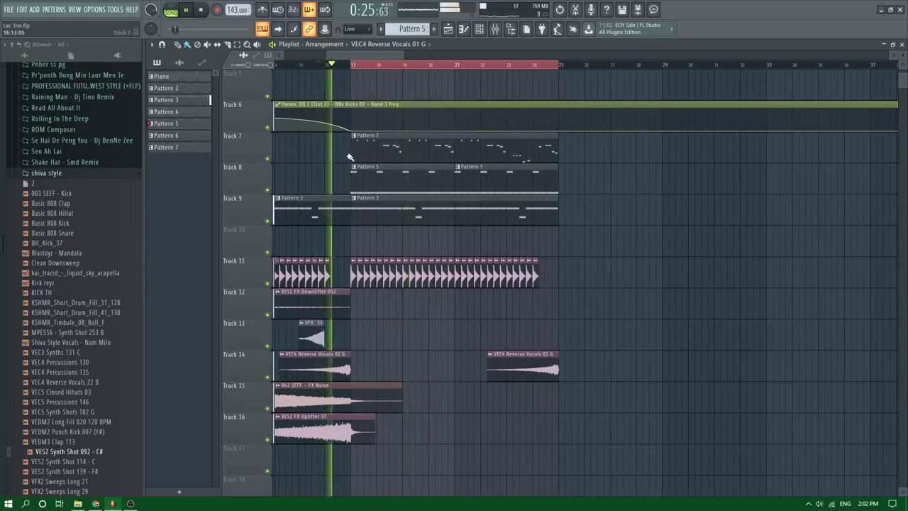
Try the drop without the Pattern 7 clip on Track 7 while auditioning browser samples, and undo the clip's deletion
key(space)
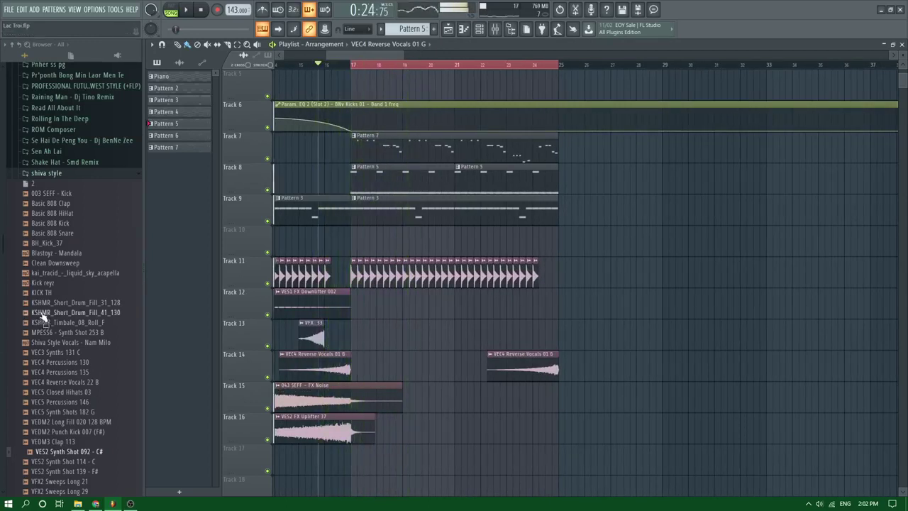
key(space)
right_click(379, 153)
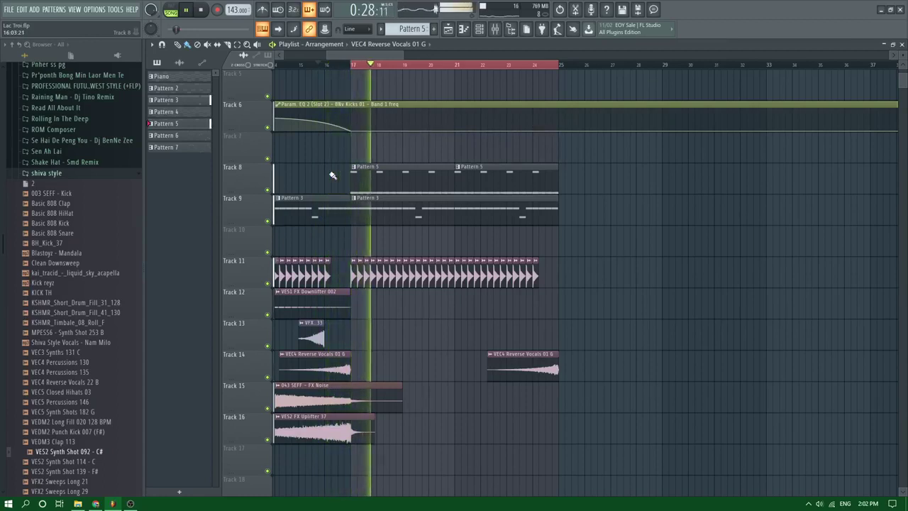
click(70, 383)
key(space)
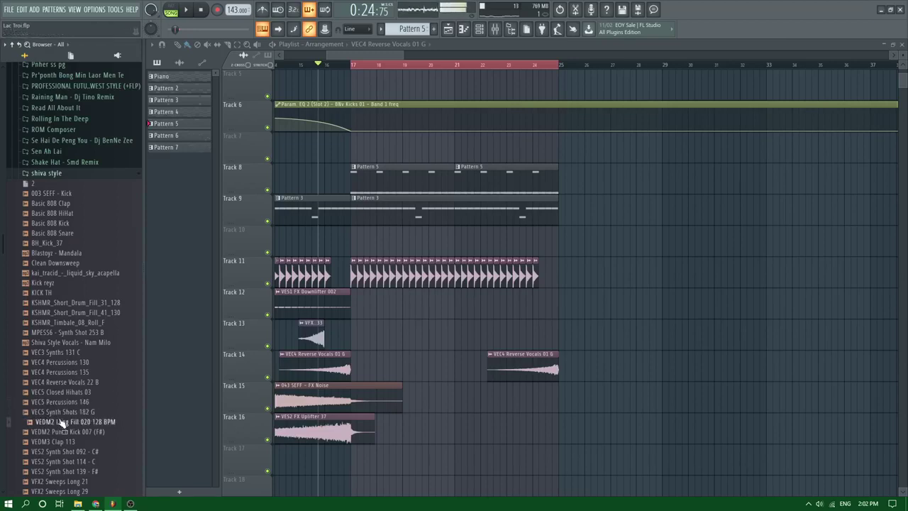
scroll(63, 423, down, 6)
click(74, 304)
key(space)
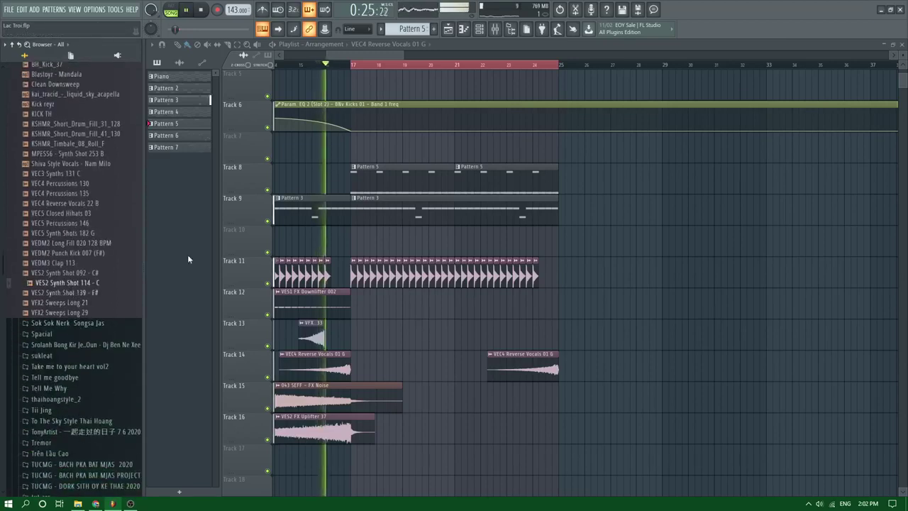
key(ctrl+z)
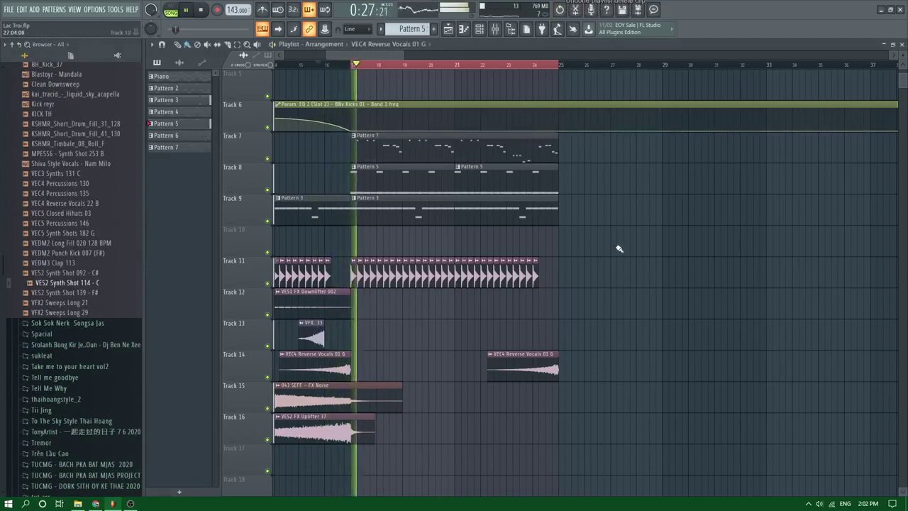
click(480, 30)
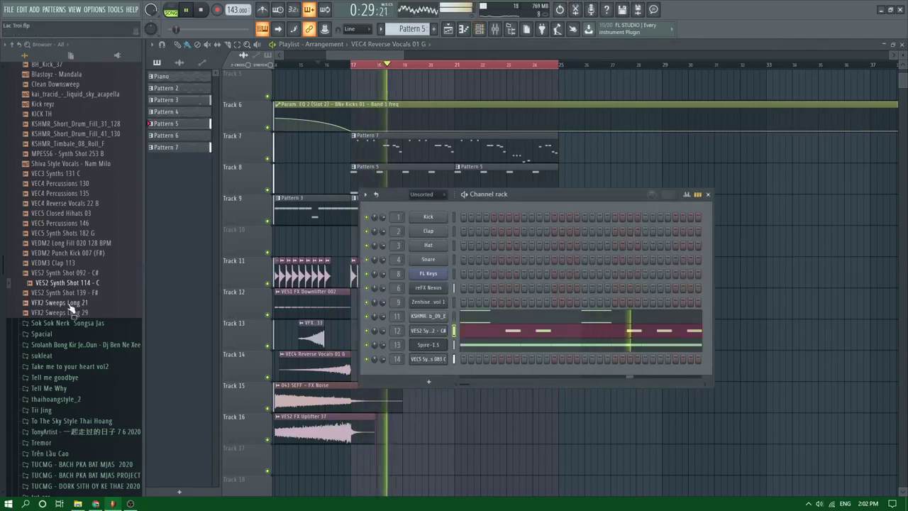
scroll(71, 310, down, 2)
key(F6)
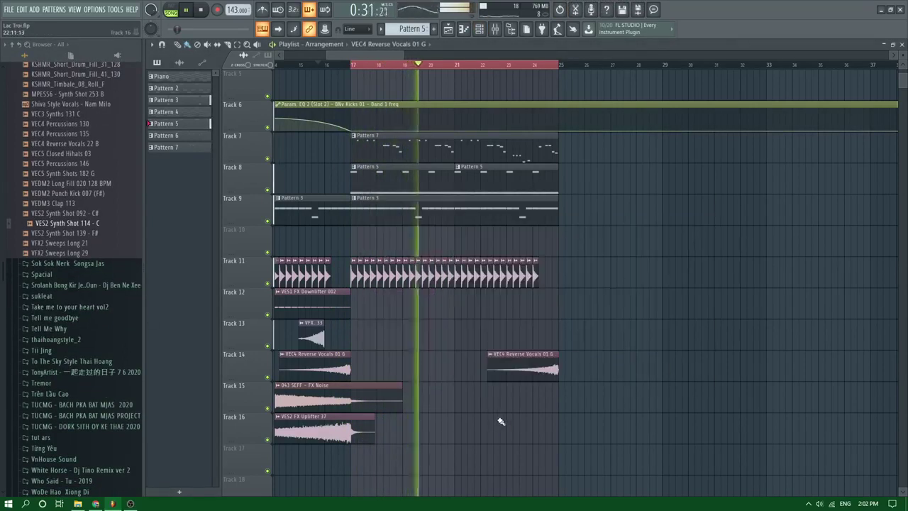
scroll(58, 209, down, 10)
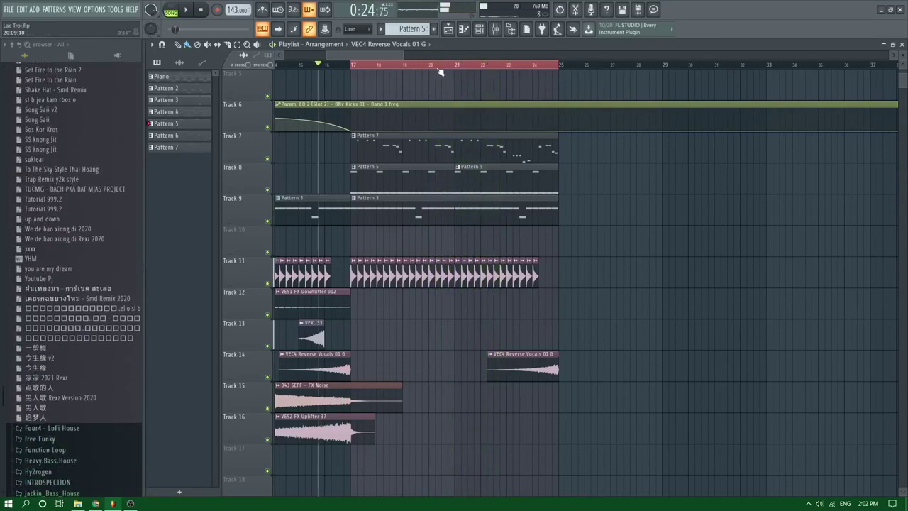
In Pattern 7's VEC5 Synth Shots 083 C notes, rework the end of bar 4 into a B5, C6, B5 run before the last C6
double_click(432, 156)
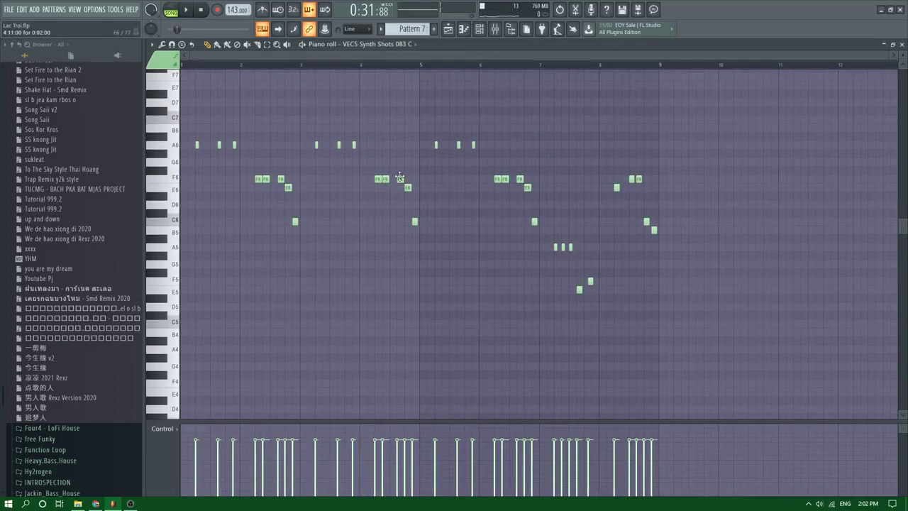
key(space)
drag(407, 187, 408, 178)
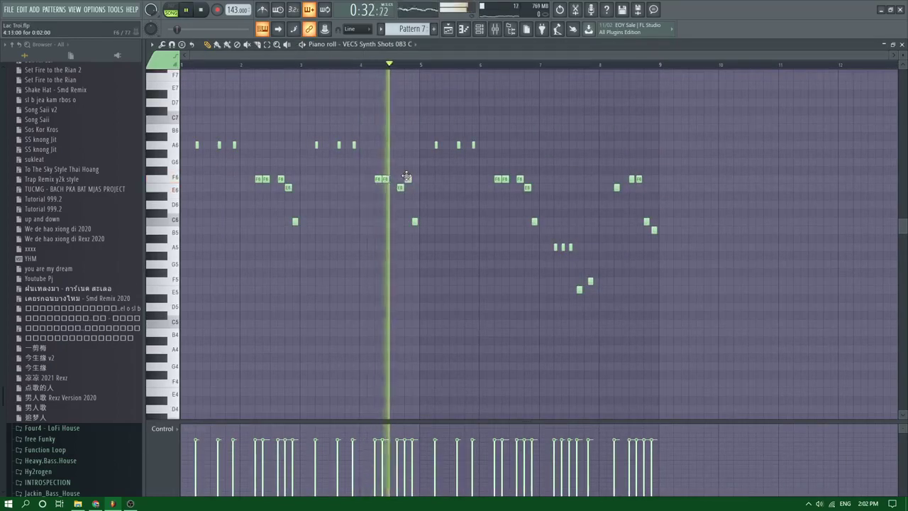
scroll(418, 215, up, 1)
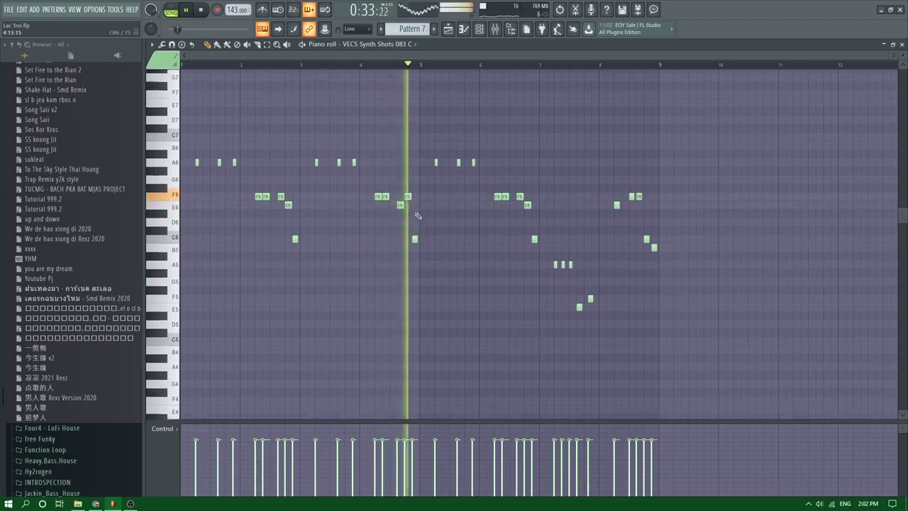
key(space)
click(400, 247)
click(408, 255)
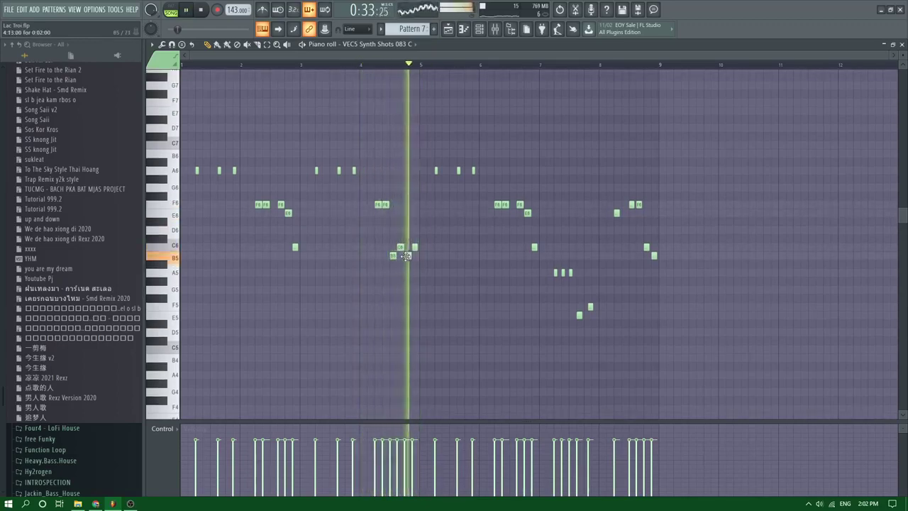
Move the first F6 note in bar 4 earlier to 4:03, leaving a gap before the second F6
scroll(366, 68, up, 2)
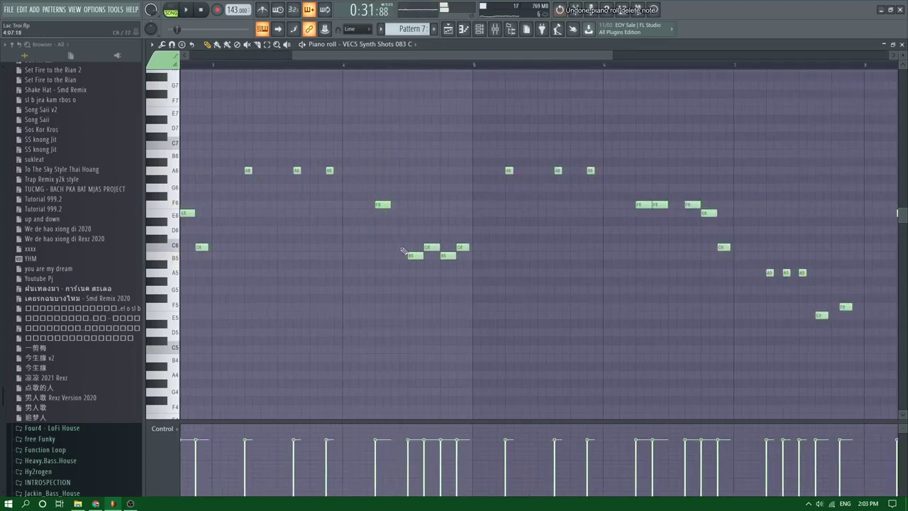
key(space)
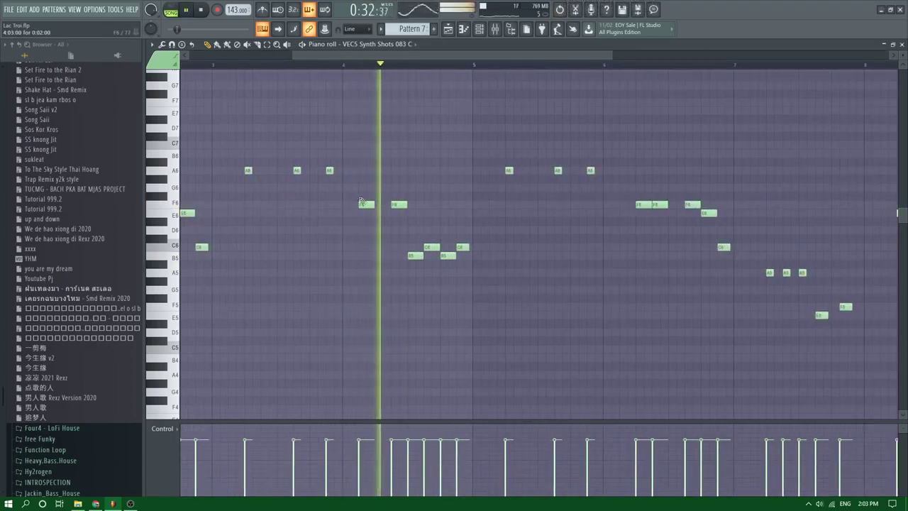
scroll(277, 77, down, 2)
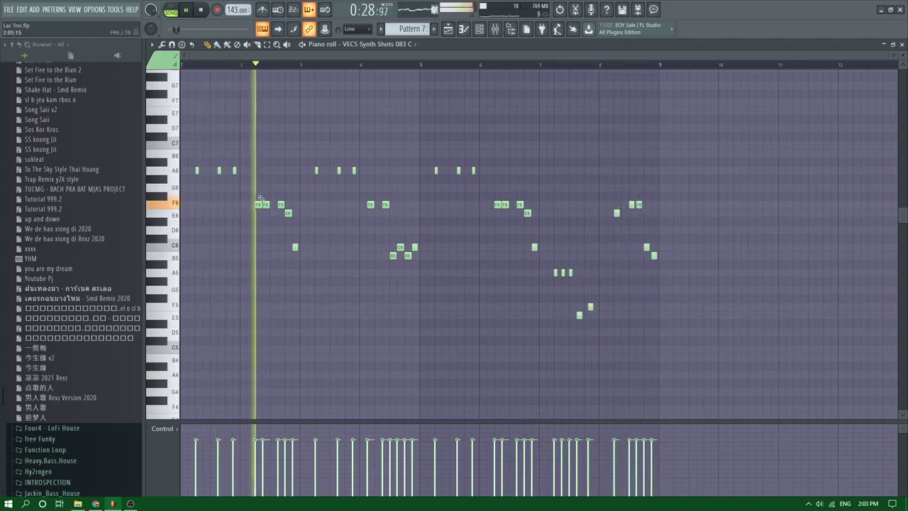
Try deleting the first of the two F6 notes in bar 8 and listen to the melody
scroll(638, 207, up, 3)
scroll(639, 207, up, 1)
right_click(610, 206)
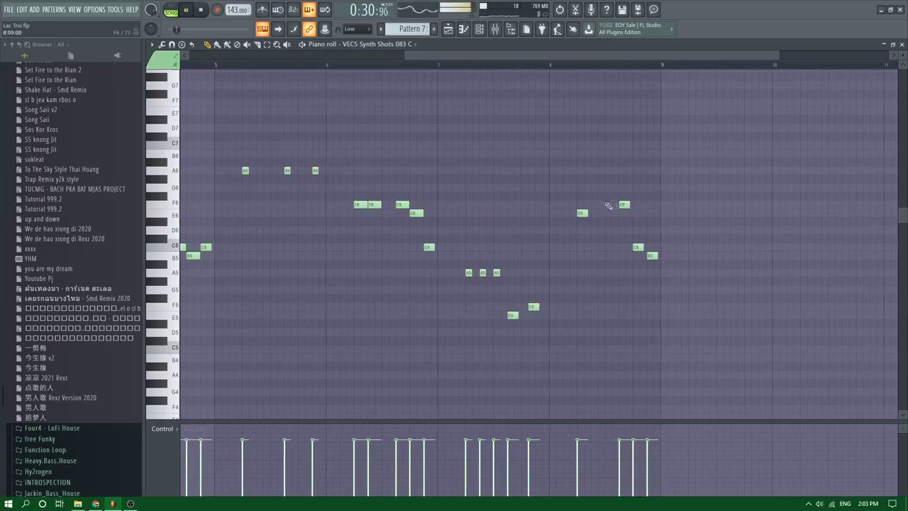
scroll(581, 211, down, 4)
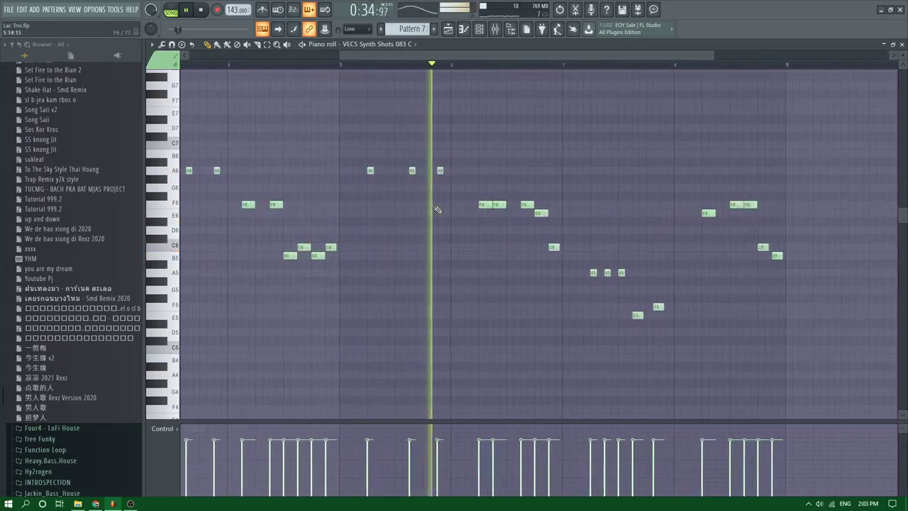
scroll(497, 191, up, 2)
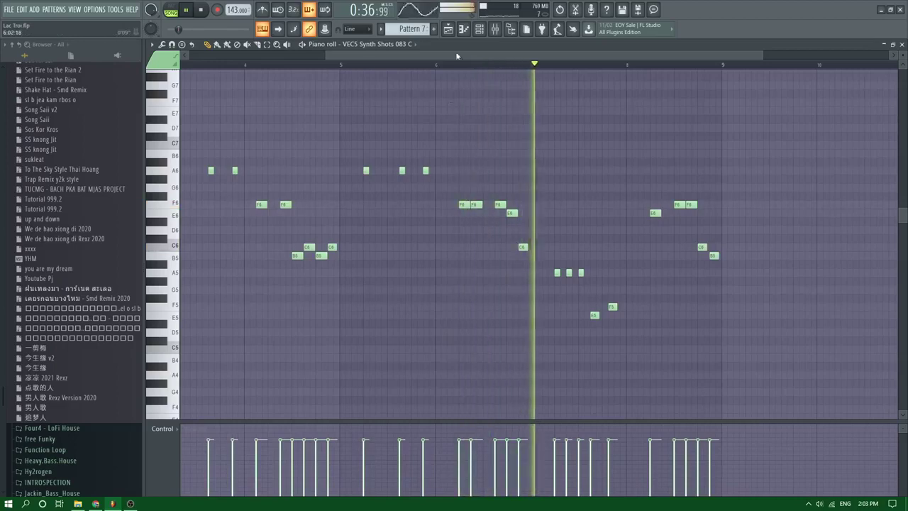
Raise the volume fader of the VEDM Bass Shots 099 A mixer track slightly
key(F9)
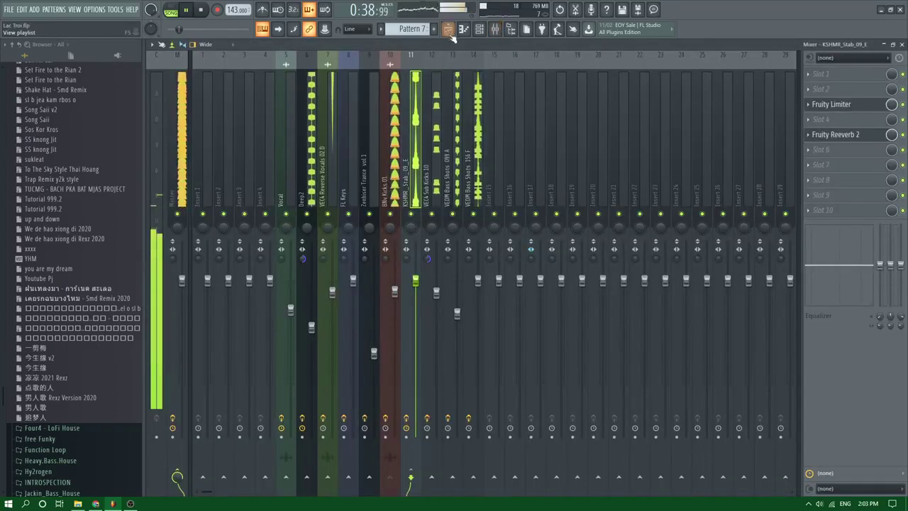
mouse_move(457, 312)
mouse_down()
mouse_move(456, 287)
mouse_move(457, 297)
mouse_up()
key(space)
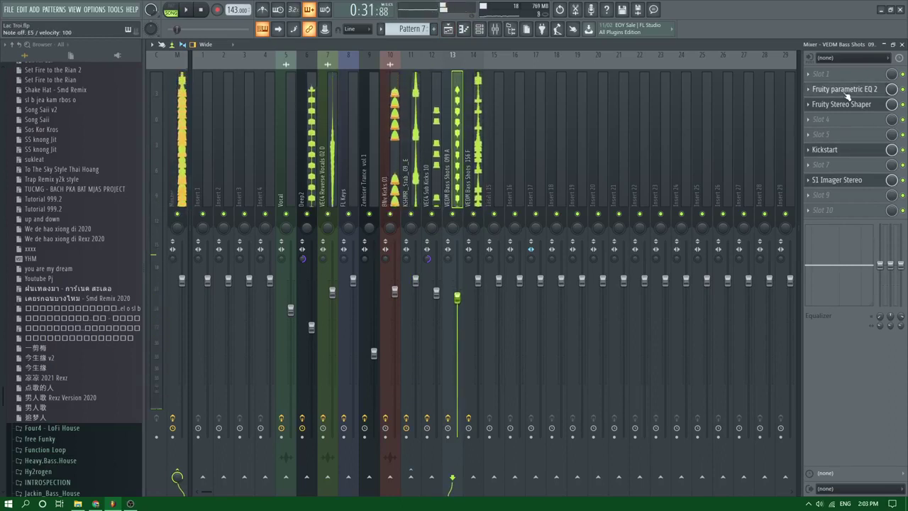
In the VEDM Bass Shots 099 A track's parametric EQ, move the band 1 low cut up to about 317 Hz at -18 dB
click(841, 89)
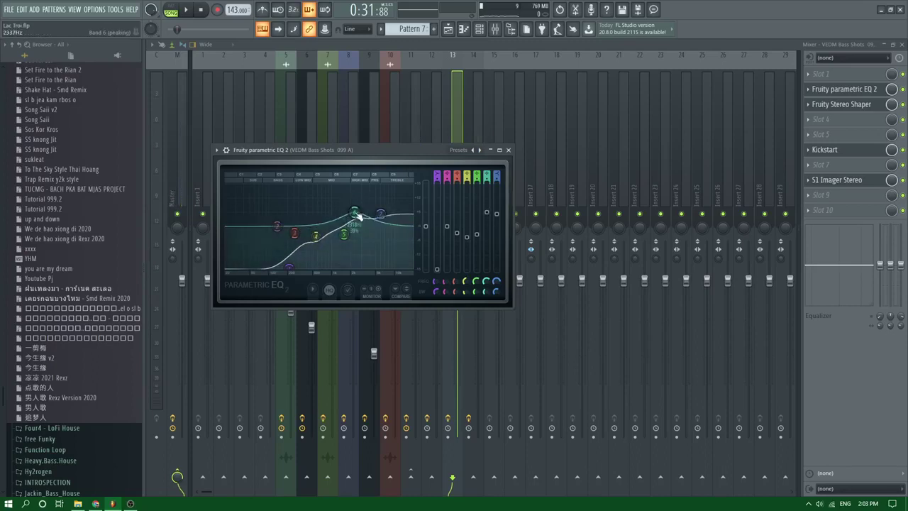
key(space)
drag(287, 270, 305, 273)
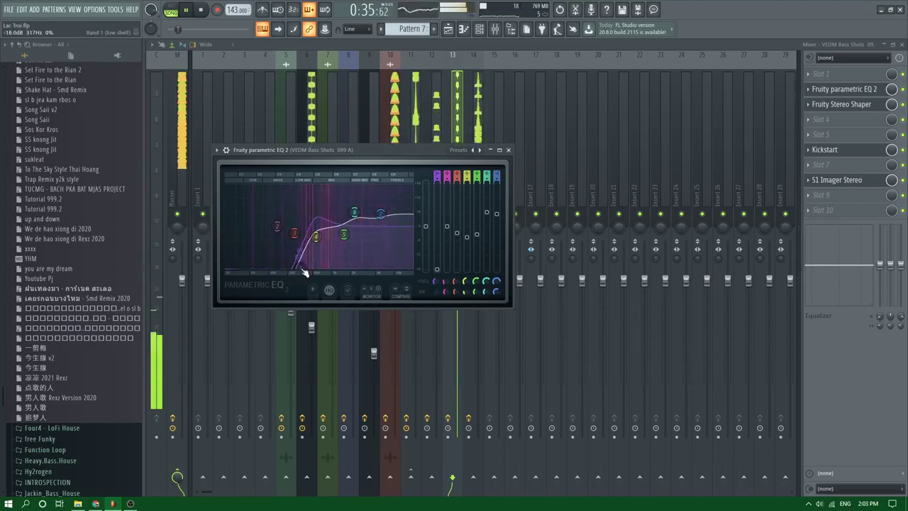
key(space)
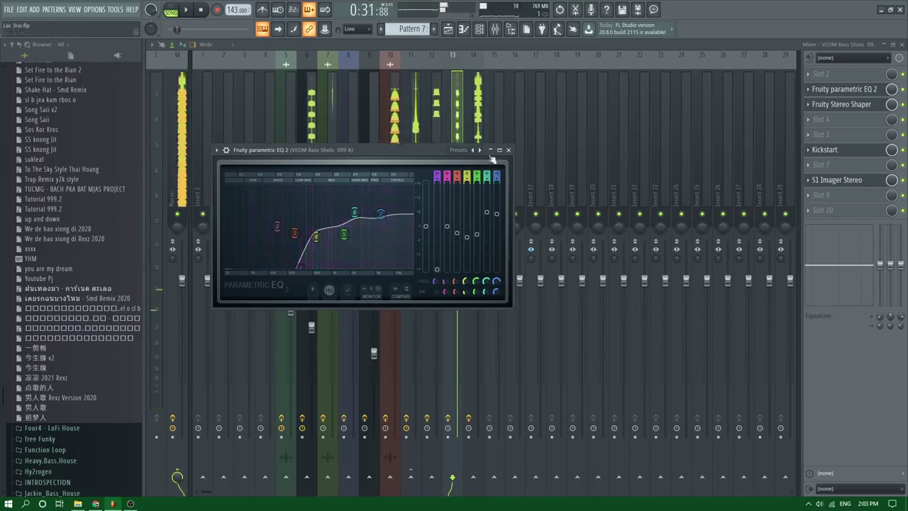
Open the S1 Imager on the VEDM Bass Shots 099 A mixer track and play the drop in the playlist
click(844, 180)
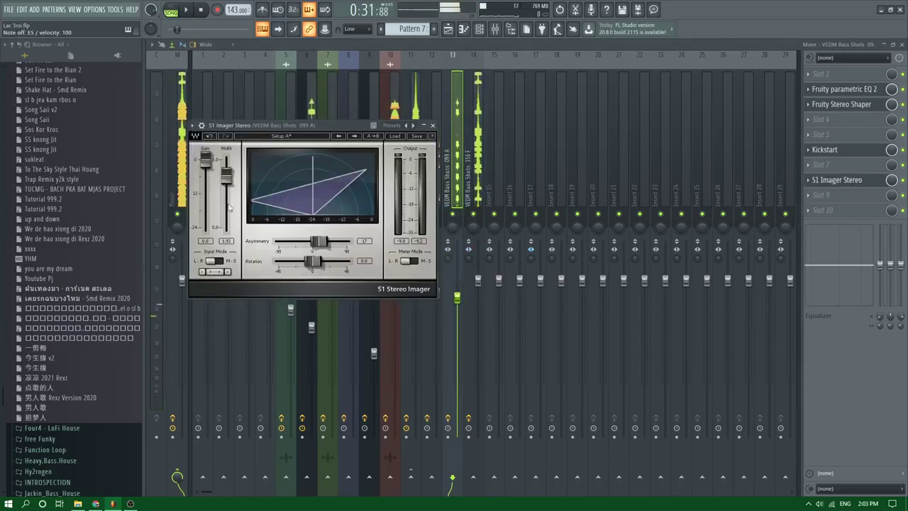
key(space)
click(448, 33)
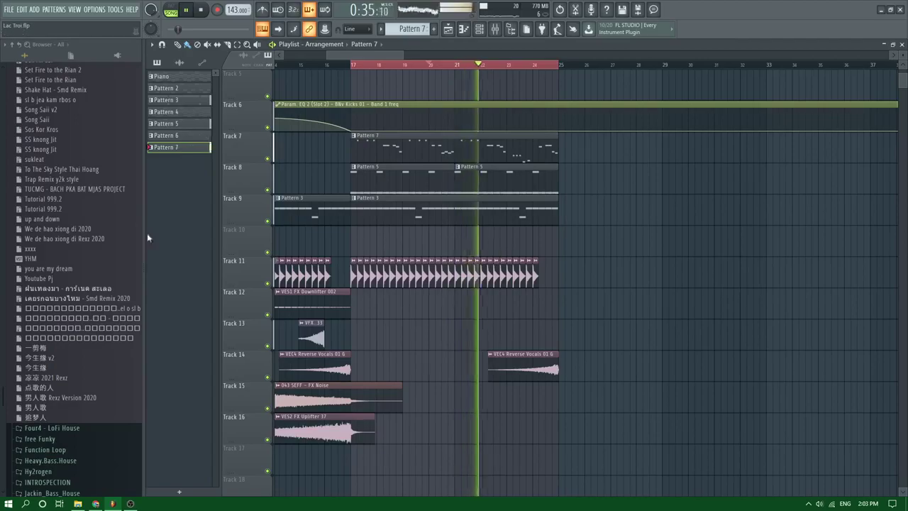
Switch to the Facebook Live page in Chrome, react Care, Haha and Care to the three newest viewer comments, and return to FL Studio
key(alt+Tab)
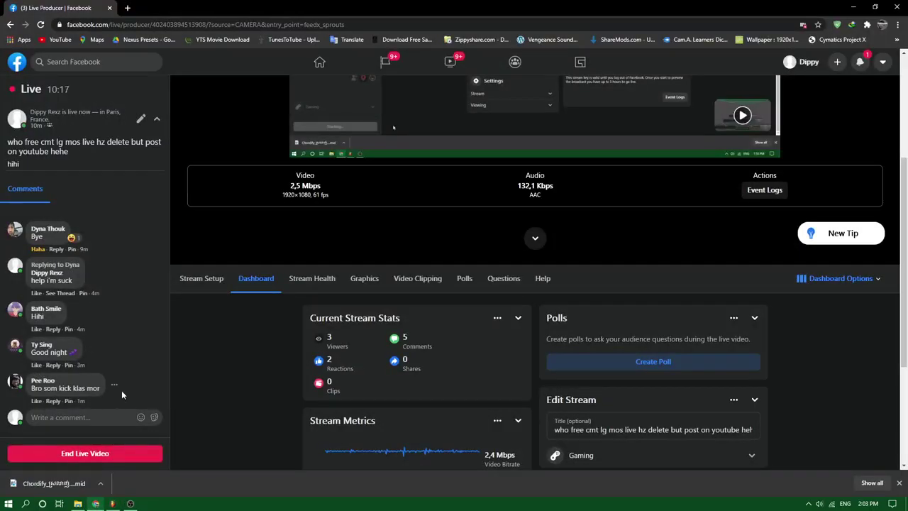
scroll(121, 393, down, 1)
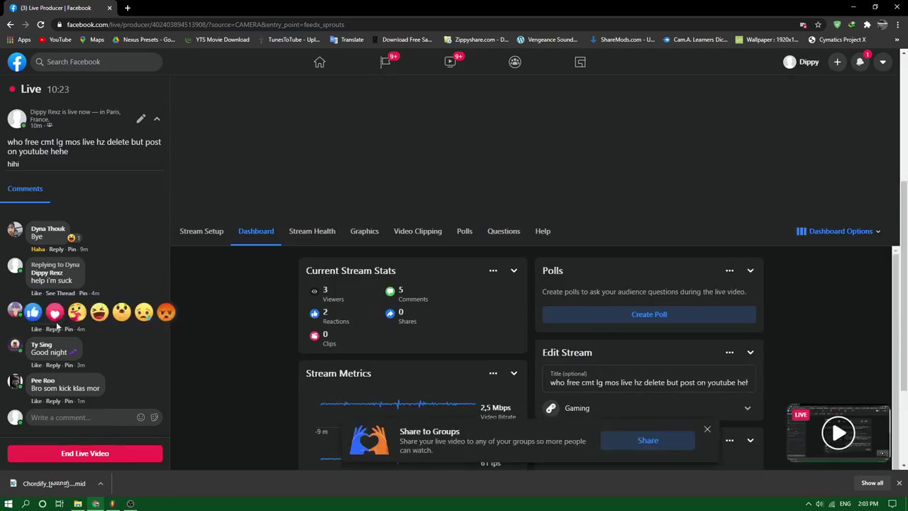
click(78, 314)
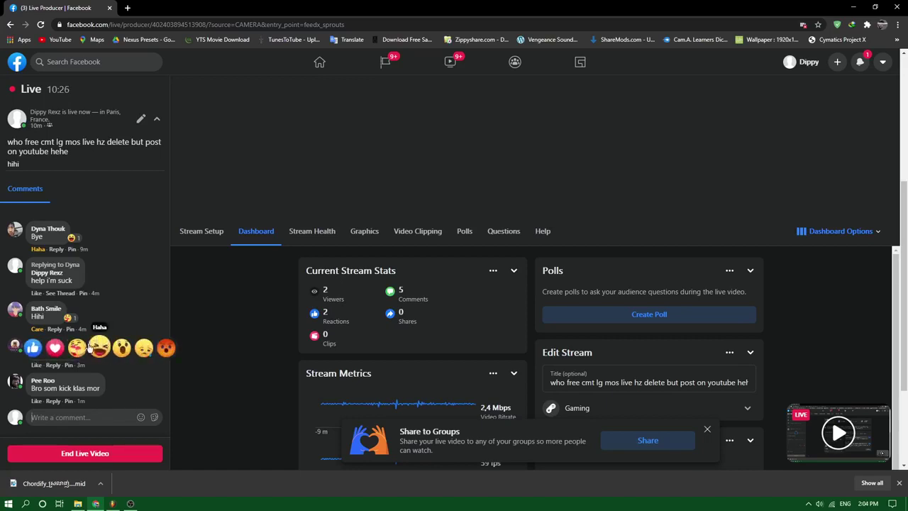
click(89, 346)
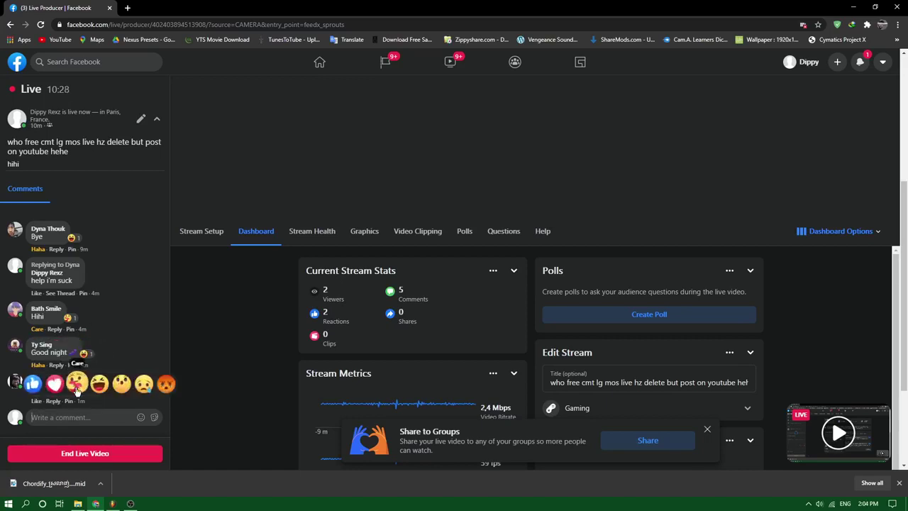
click(76, 387)
click(113, 504)
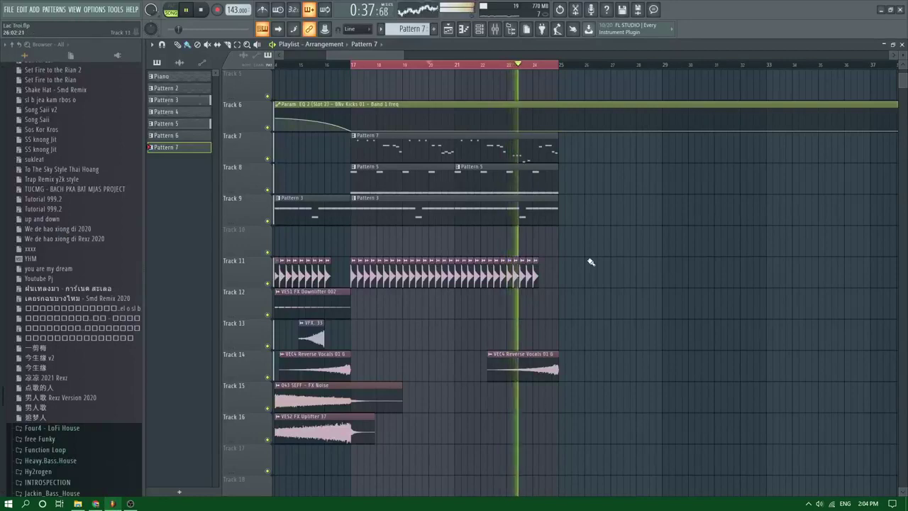
Play the rest of the drop and compare it with the vocal section that starts at bar 57
scroll(588, 253, up, 2)
scroll(588, 252, down, 3)
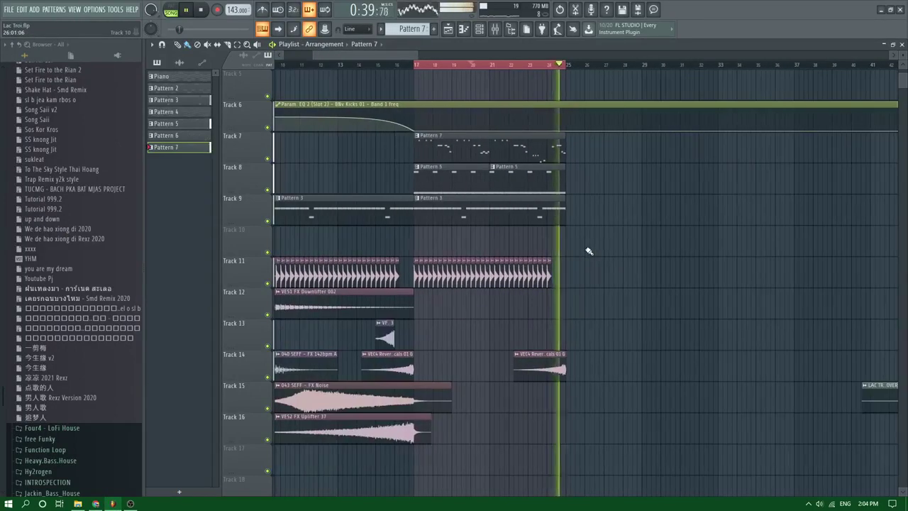
key(space)
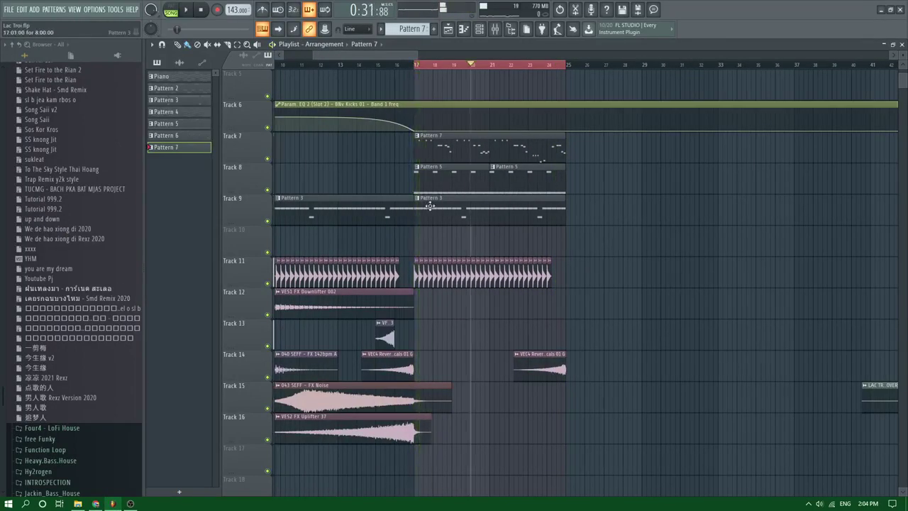
scroll(555, 126, down, 5)
scroll(520, 65, up, 3)
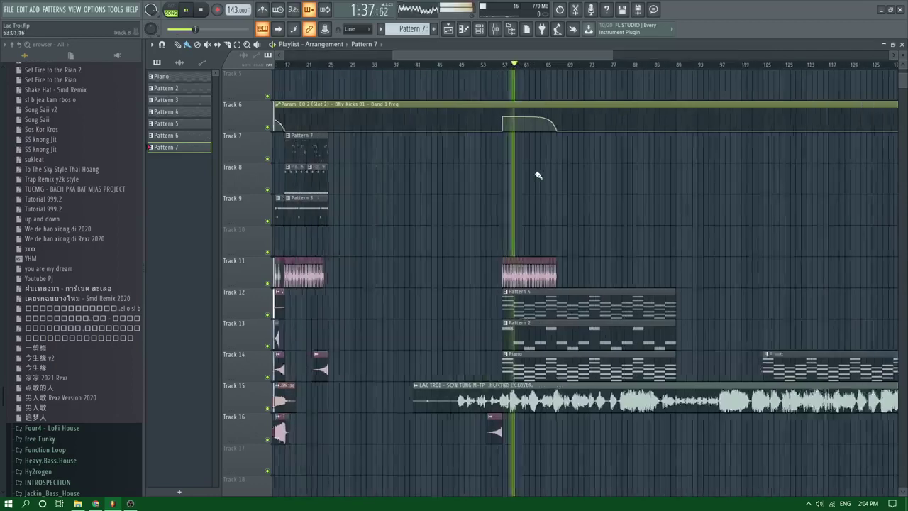
key(space)
scroll(430, 257, up, 4)
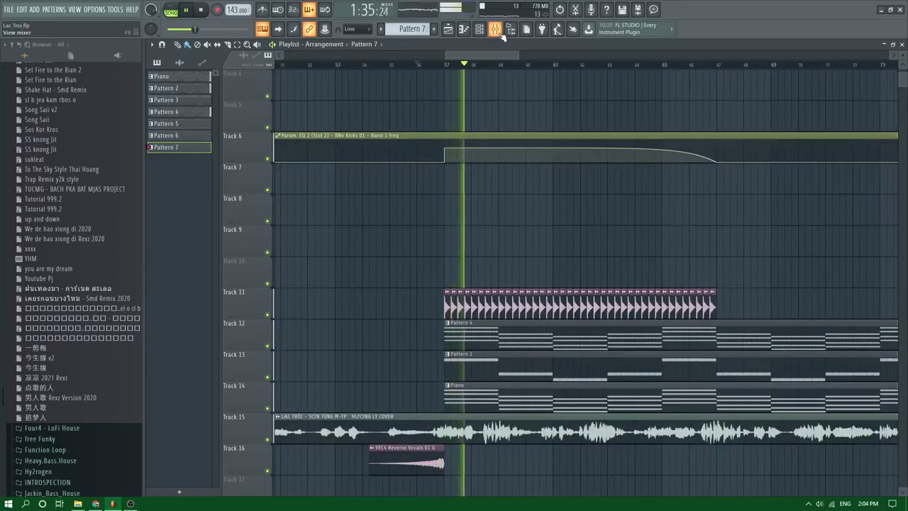
Inspect the Fruity Reeverb 2 effect on the Vocal mixer track while the vocal section plays
key(F9)
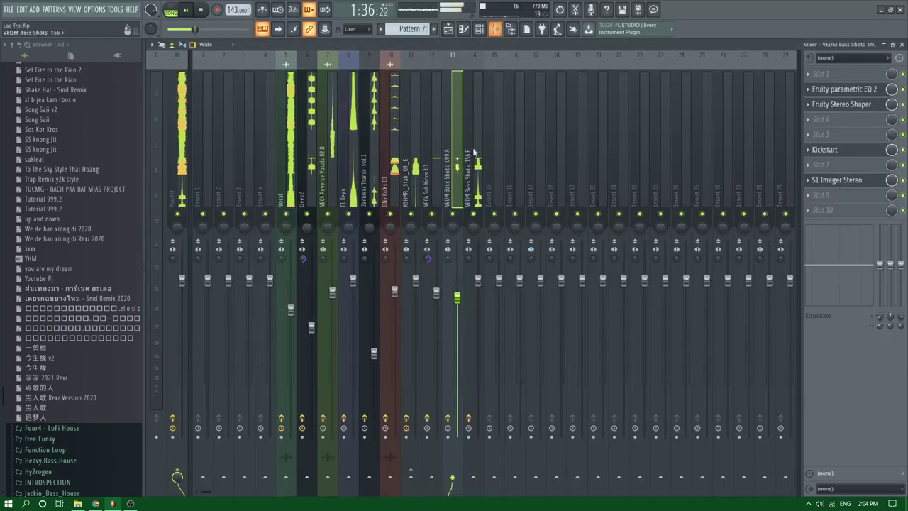
click(294, 116)
click(865, 106)
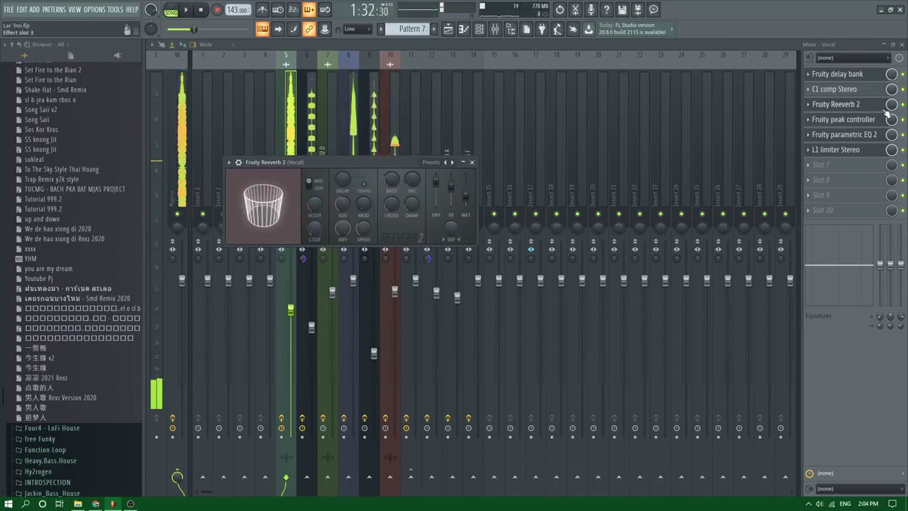
key(Escape)
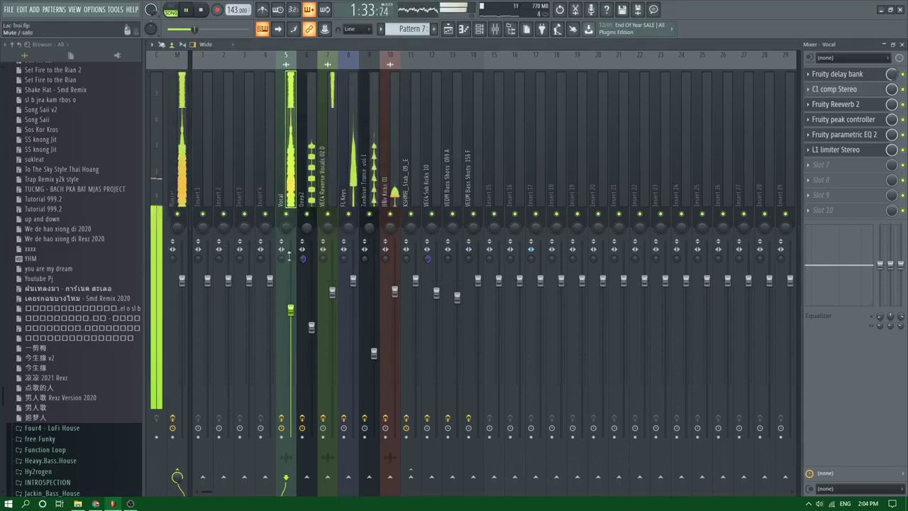
click(449, 29)
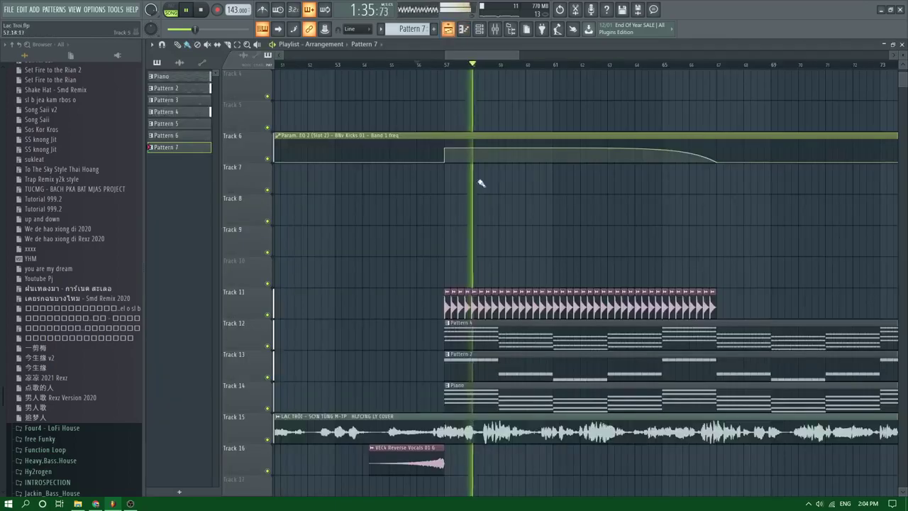
Play the transition into the drop starting from about bar 16
key(space)
scroll(348, 91, up, 3)
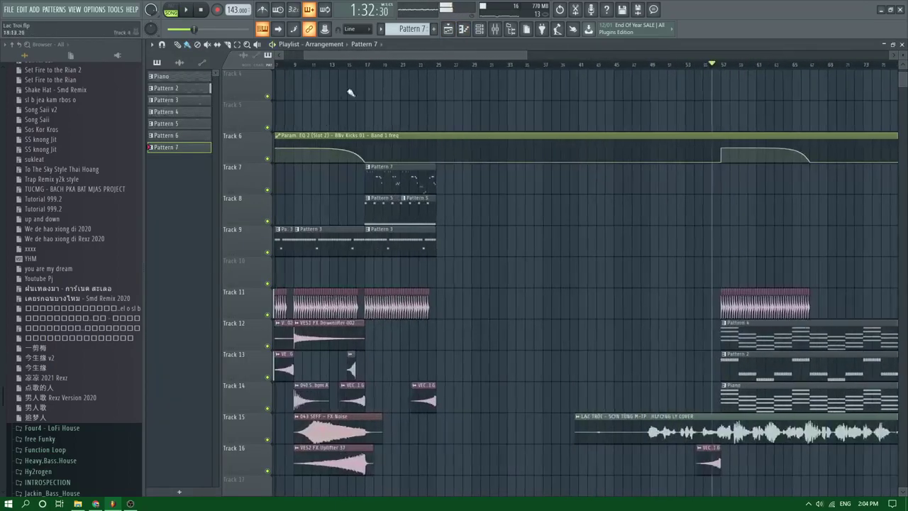
click(357, 65)
key(space)
scroll(348, 145, up, 6)
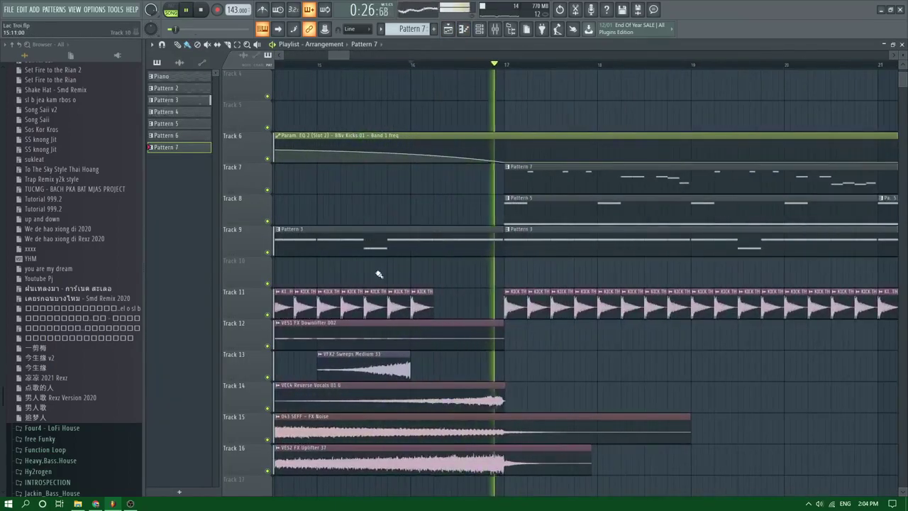
scroll(425, 255, down, 3)
scroll(440, 248, down, 3)
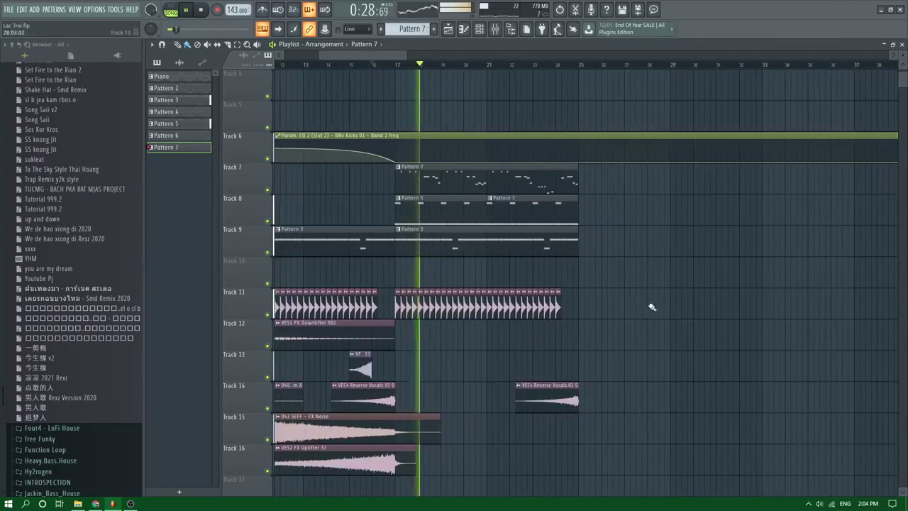
Select all the drop clips from bar 17 to bar 25 and duplicate them twice in succession so the drop runs to bar 41
drag(642, 410, 404, 186)
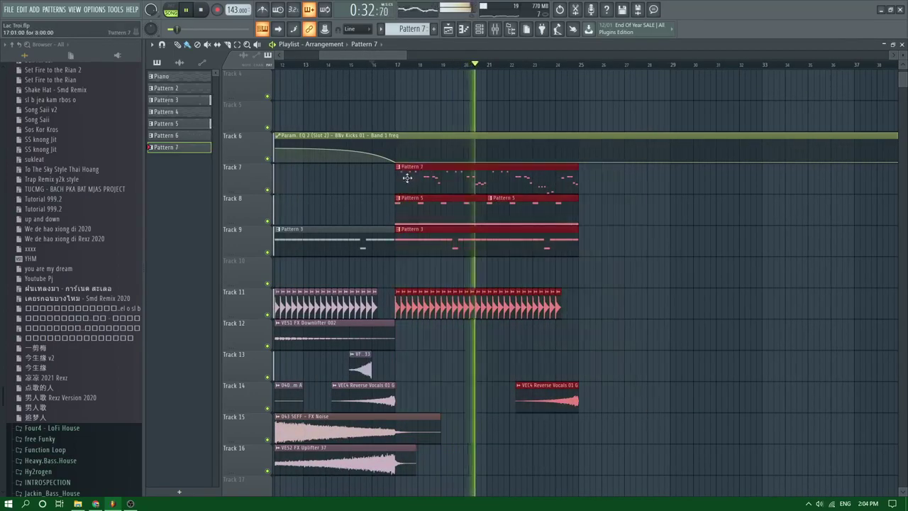
key(ctrl+b)
scroll(552, 187, down, 1)
scroll(552, 187, down, 1)
shift+drag(616, 187, 716, 190)
key(ctrl+d)
Find the HBH_CLAPS folder in the MS_HEAVYWEIGHT_BASS_HEAVY_HOUSE sample pack and preview its clap samples
scroll(90, 302, down, 10)
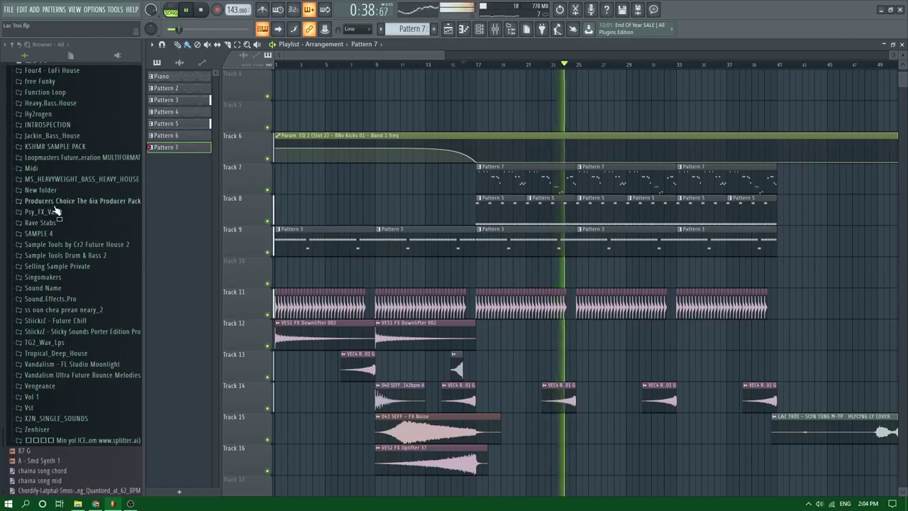
click(63, 179)
click(60, 201)
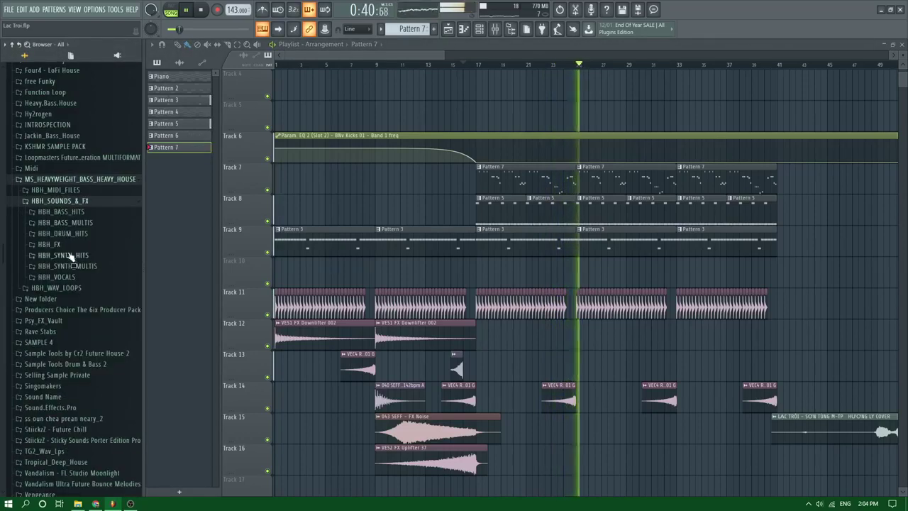
click(65, 222)
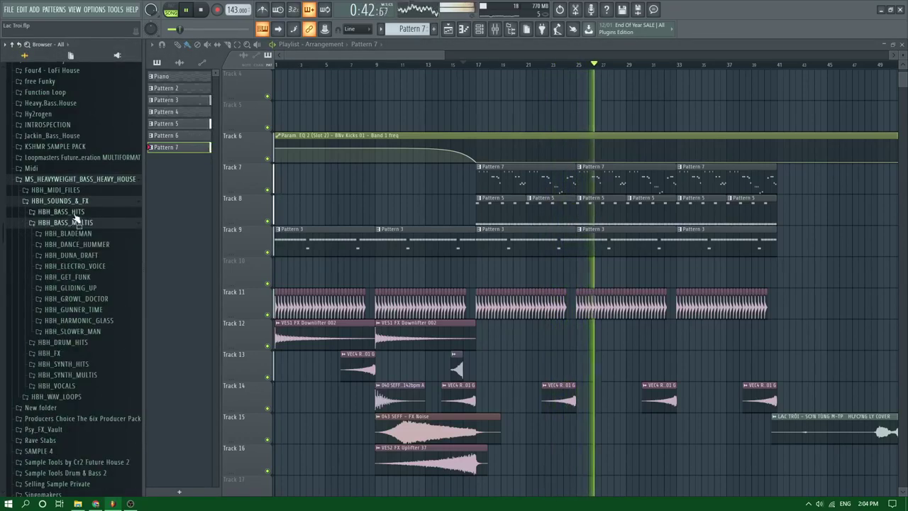
click(65, 223)
click(65, 234)
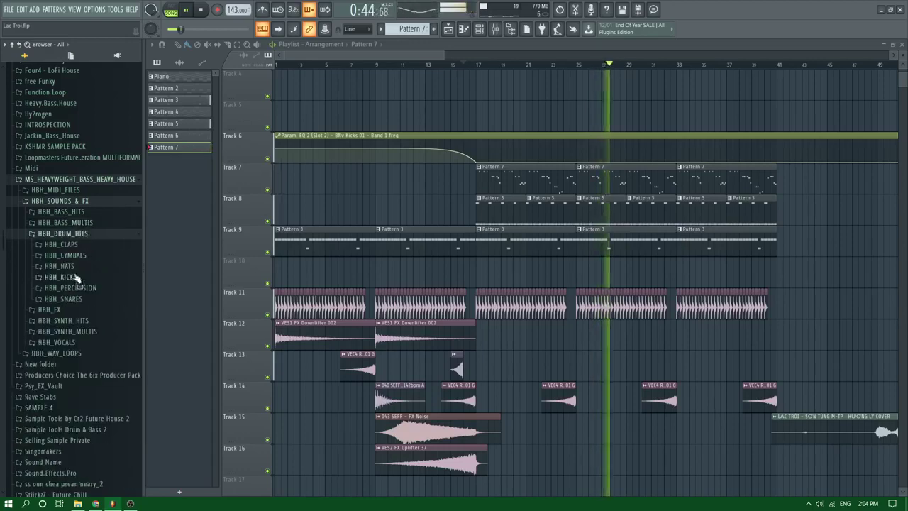
click(71, 254)
click(64, 244)
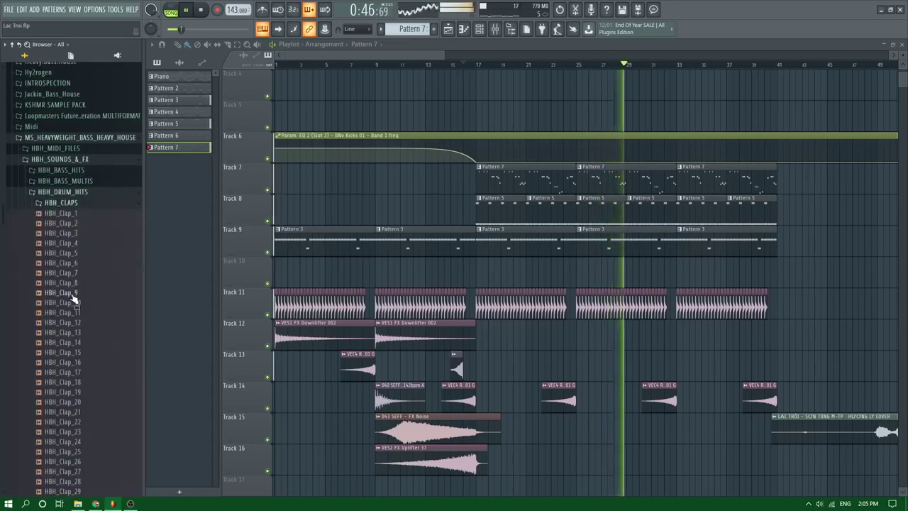
key(space)
click(75, 285)
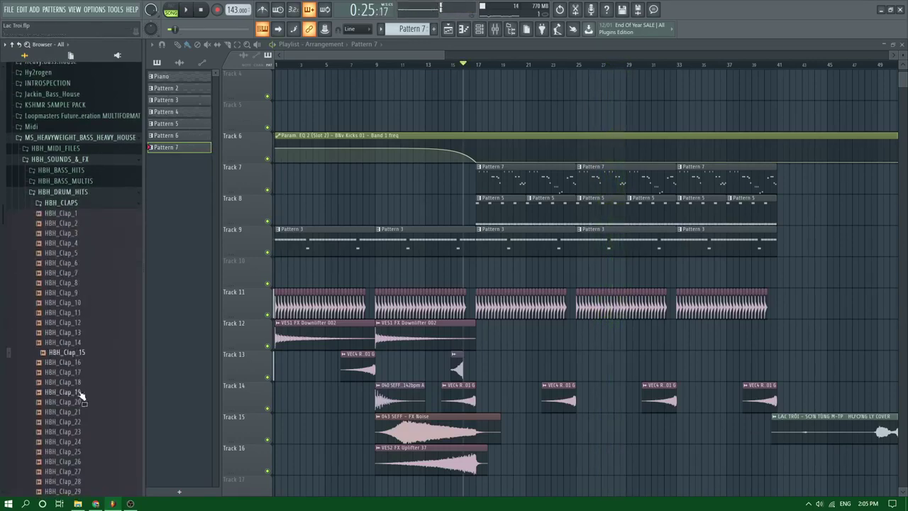
Place HBH_Clap_19 on Track 10, undo the clip resize, and position it on the last beat of bar 20
drag(526, 271, 526, 271)
scroll(526, 271, up, 3)
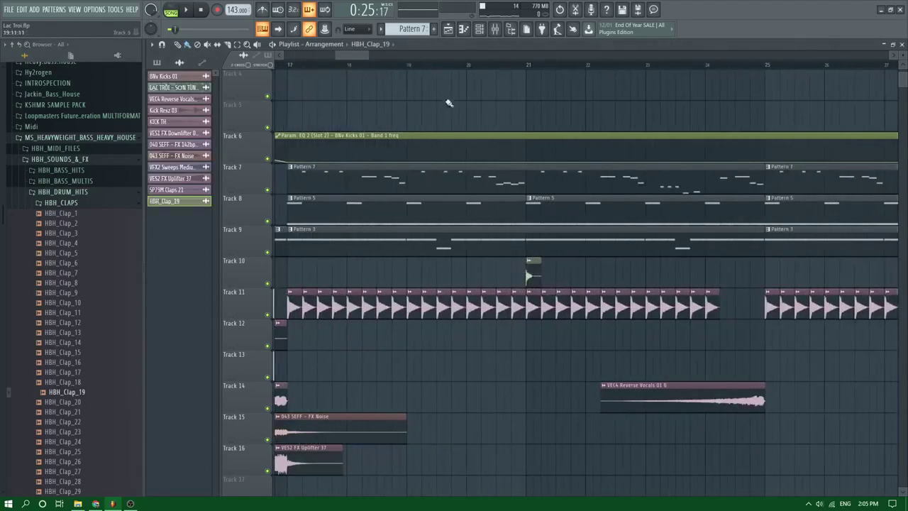
key(space)
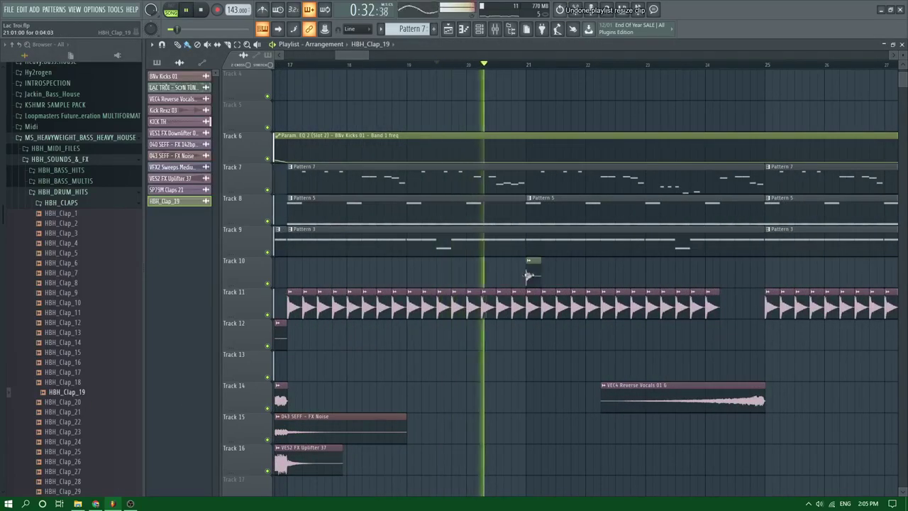
key(ctrl+z)
key(space)
key(space)
scroll(496, 273, up, 3)
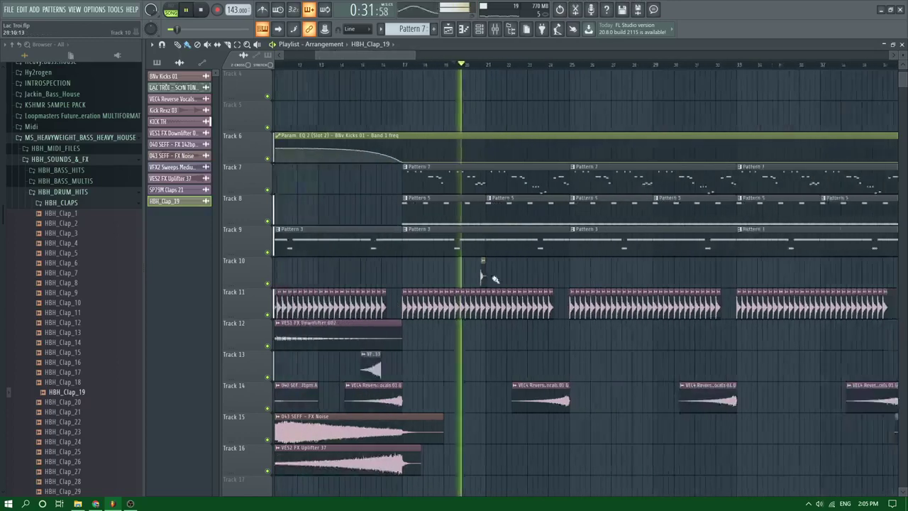
scroll(461, 275, down, 2)
scroll(469, 276, up, 1)
scroll(408, 263, down, 1)
scroll(430, 271, up, 2)
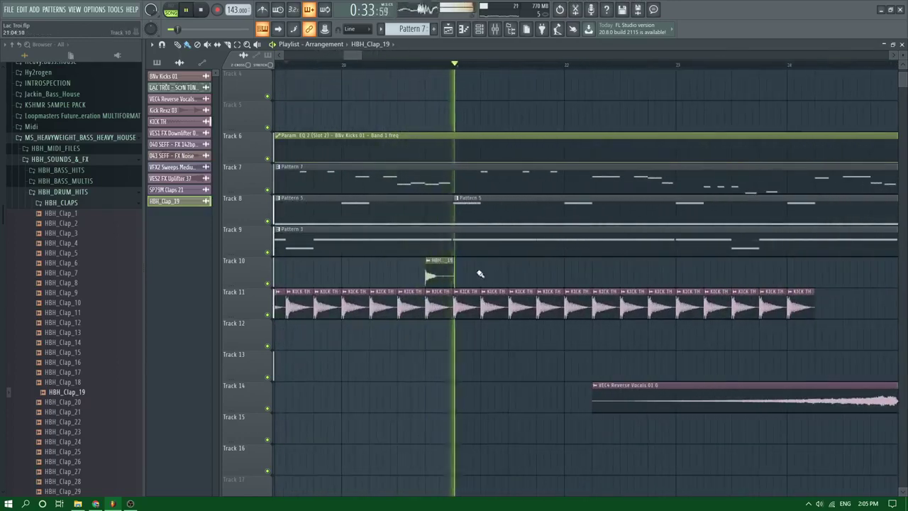
Add HBH_Clap_19 on beats 2 and 4 of bar 21 on Track 10 and open the clap's sampler settings
click(502, 274)
click(545, 273)
key(space)
double_click(547, 273)
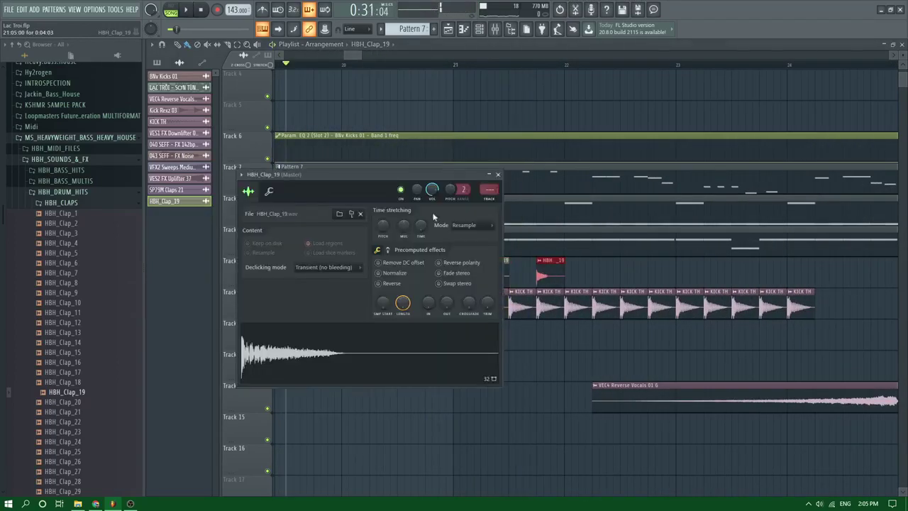
click(488, 200)
click(447, 29)
key(space)
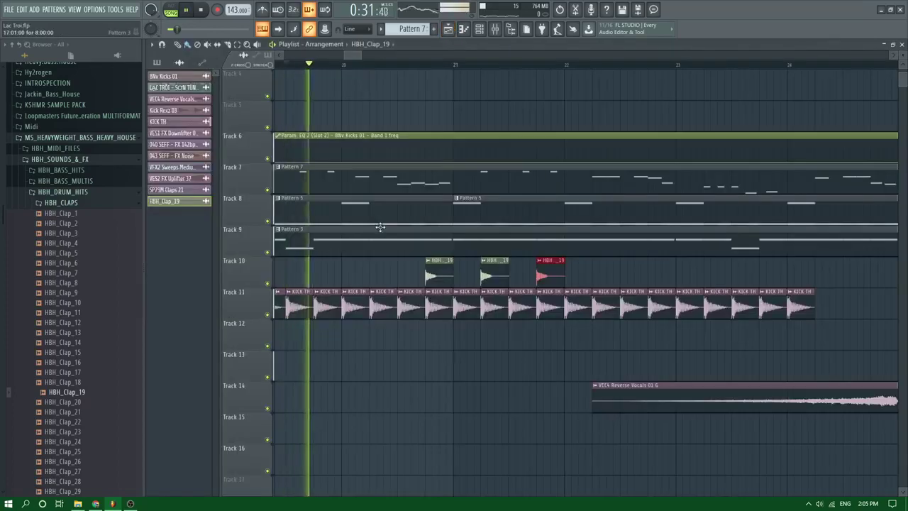
Duplicate the clap clips repeatedly along Track 10 on every second beat up to the end of the kicks at about bar 40
scroll(396, 264, down, 2)
drag(511, 273, 491, 276)
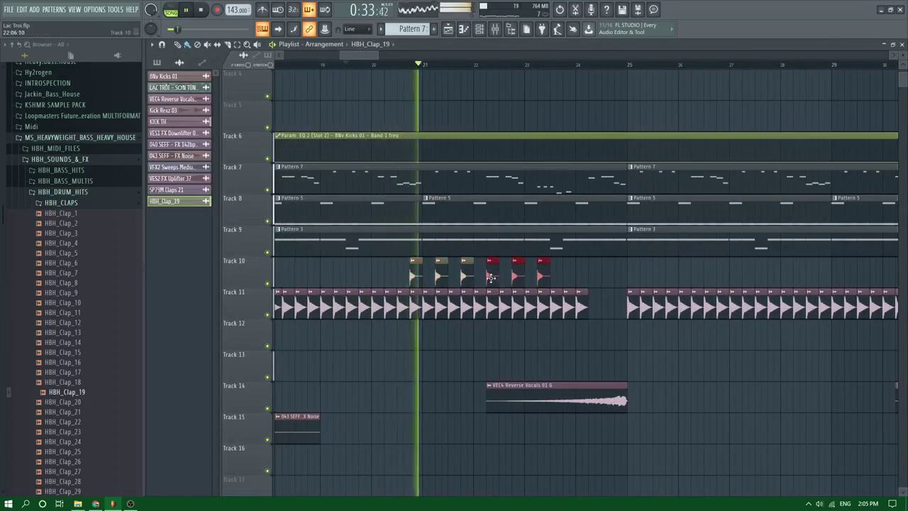
drag(592, 260, 565, 277)
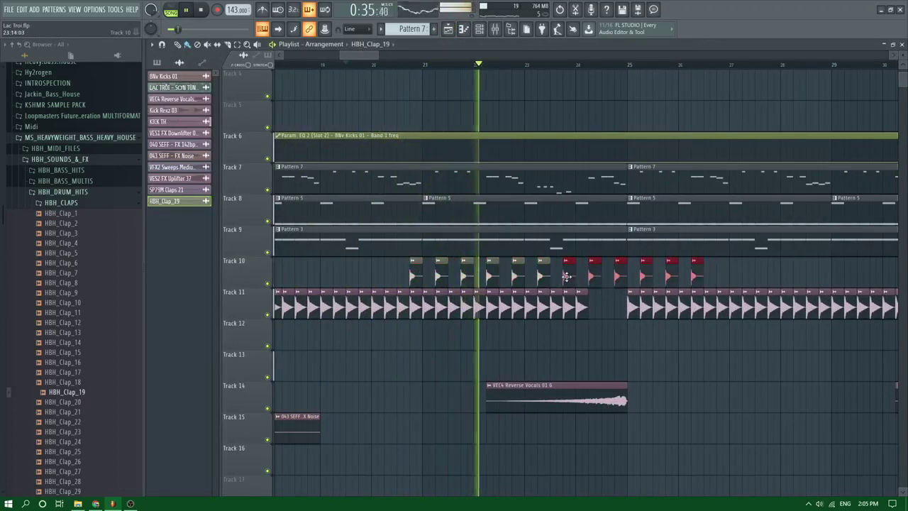
scroll(550, 276, down, 2)
drag(621, 275, 482, 282)
drag(488, 277, 626, 278)
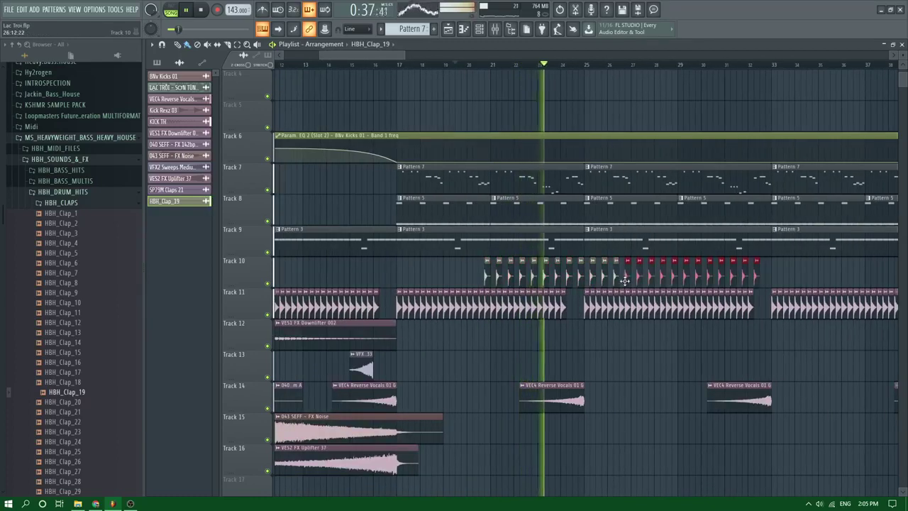
drag(810, 267, 790, 277)
scroll(671, 283, right, 5)
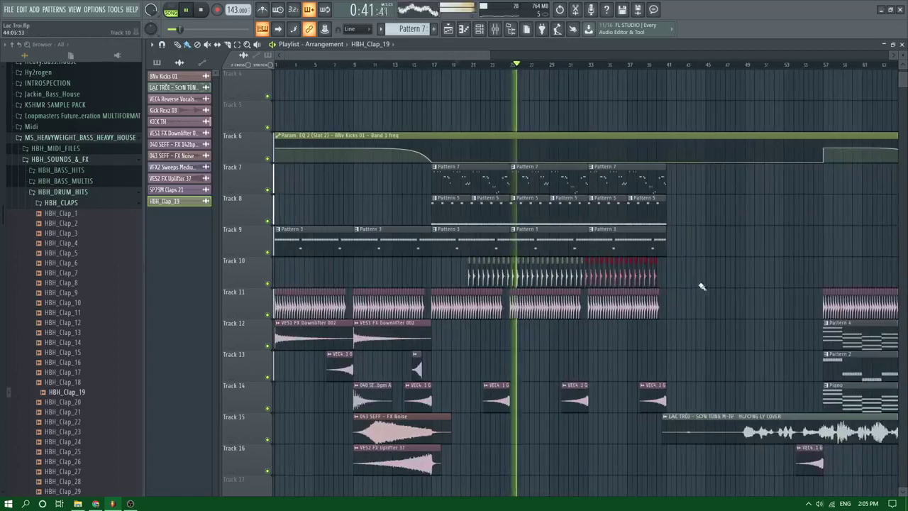
Complete the run of clap clips on Track 10 so that it reaches bar 41
ctrl+click(670, 283)
drag(654, 273, 626, 282)
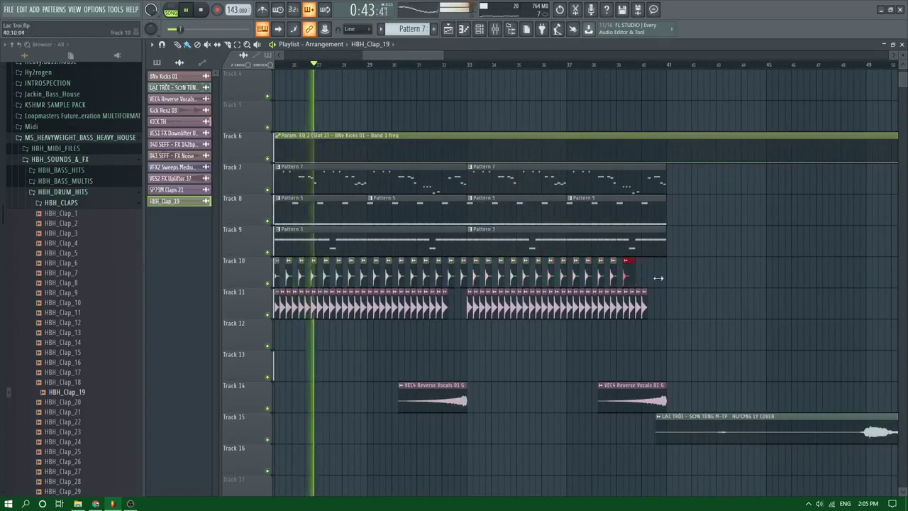
key(ctrl+z)
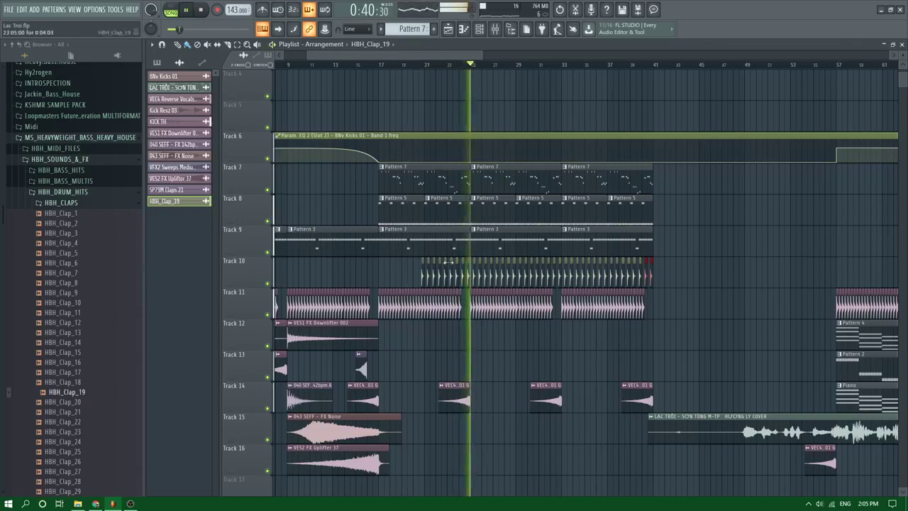
Lower the HBH_Clap_19 mixer track's volume to 85% (-3.3 dB) while the drop plays
double_click(504, 278)
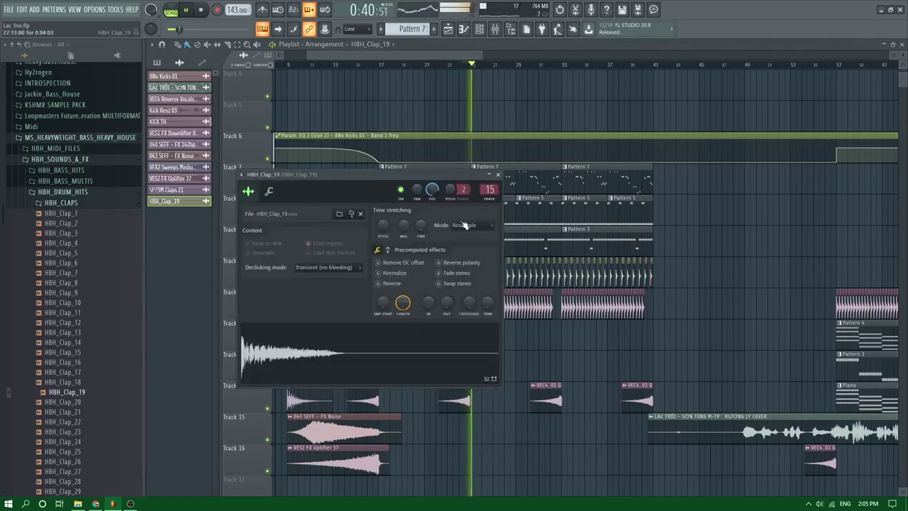
click(495, 32)
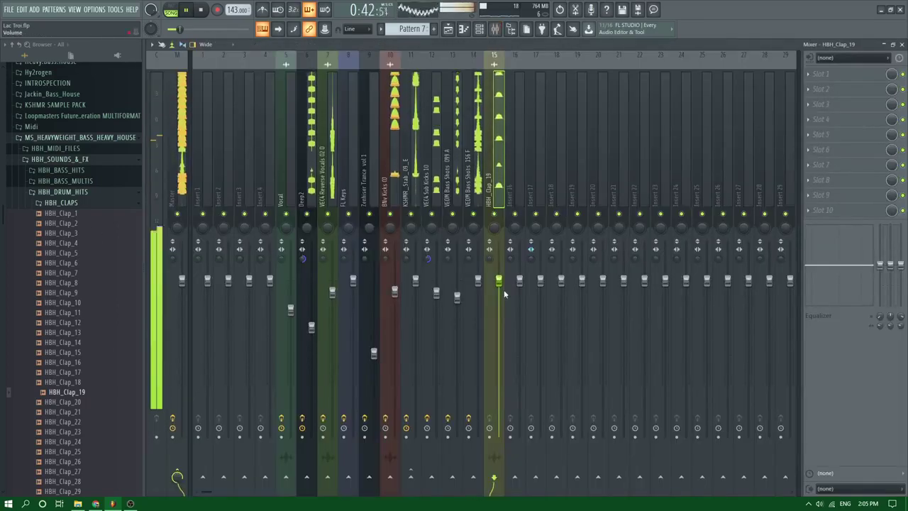
drag(499, 281, 499, 292)
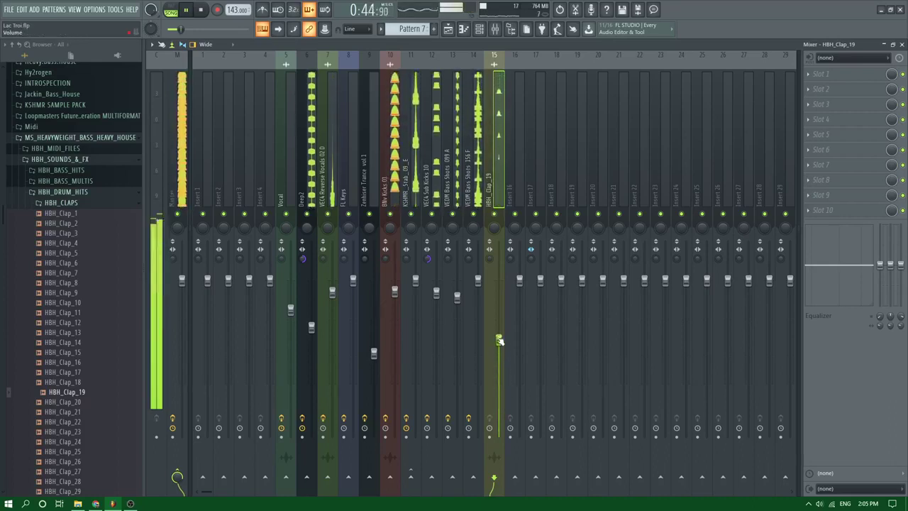
scroll(499, 341, up, 3)
drag(500, 341, 499, 303)
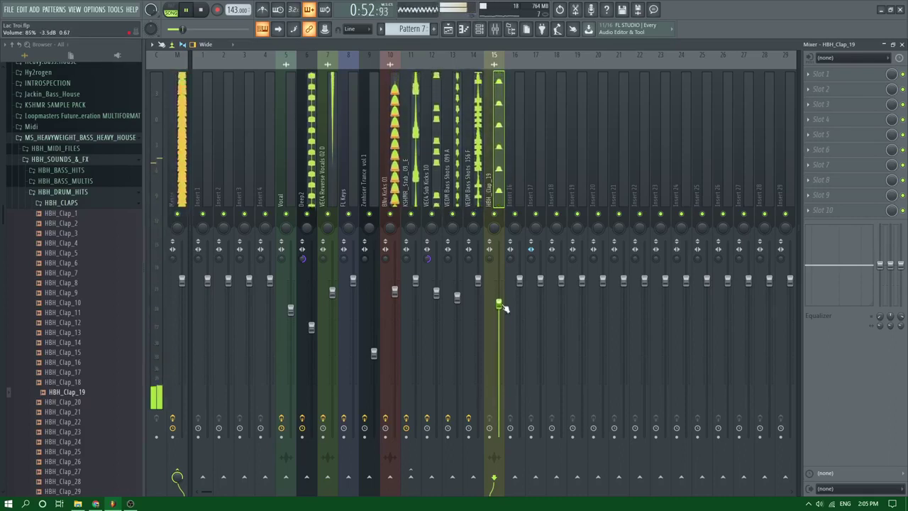
Check the Master mixer track, then replay the arrangement from about bar 16 to hear the transition into the drop
click(189, 155)
click(148, 148)
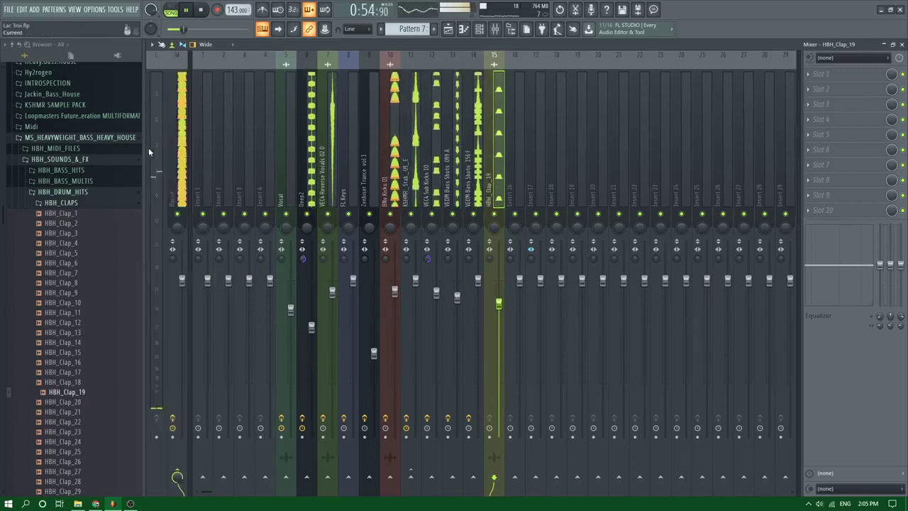
click(180, 147)
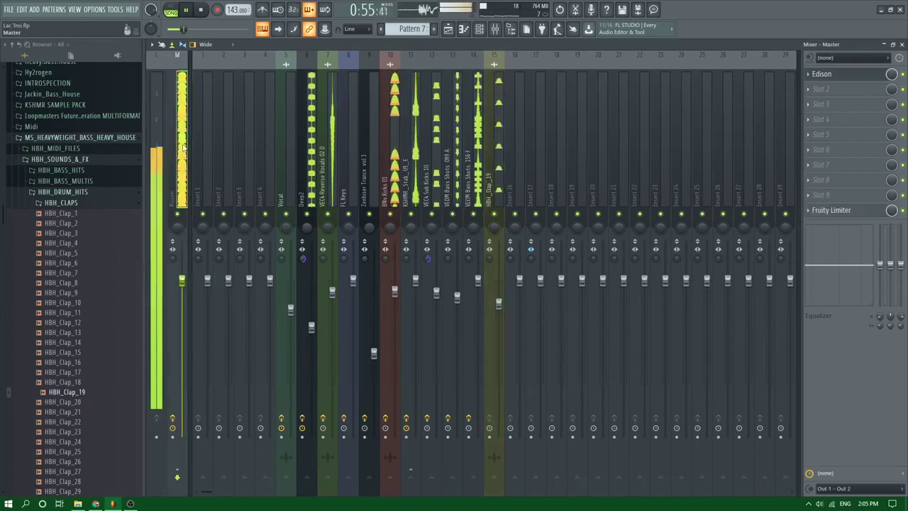
click(447, 31)
scroll(490, 149, down, 3)
scroll(490, 150, up, 4)
key(space)
click(337, 64)
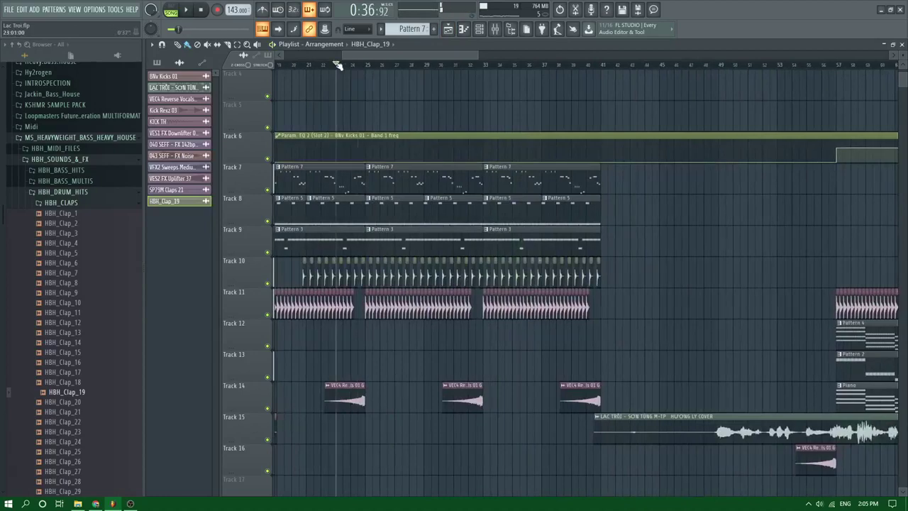
drag(365, 55, 334, 55)
click(369, 64)
key(space)
scroll(372, 167, up, 3)
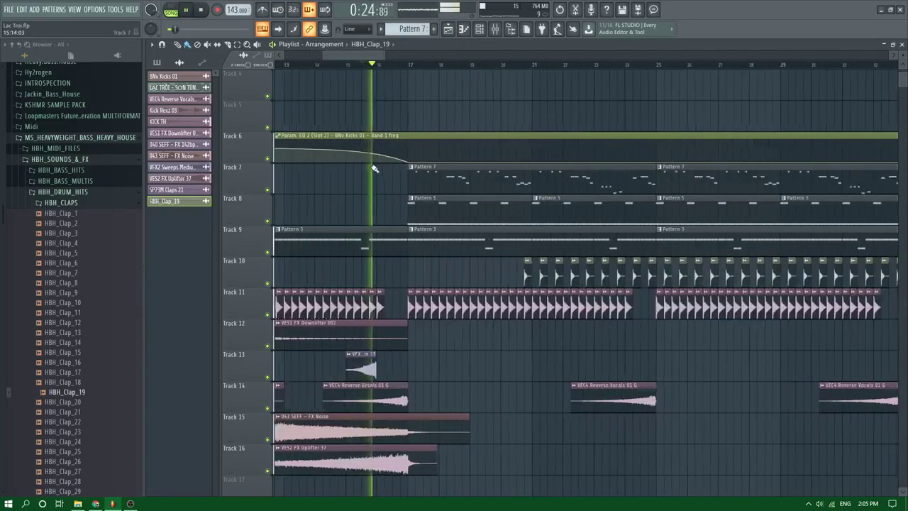
Examine the notes of Pattern 7 and Pattern 5 in the piano roll and browse the Vengeance sample folders
scroll(390, 180, down, 2)
double_click(454, 177)
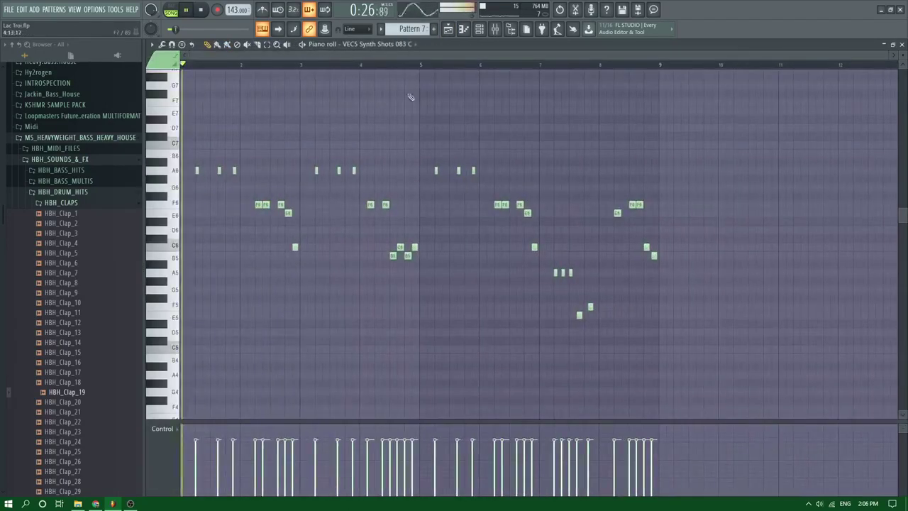
click(449, 32)
click(448, 32)
double_click(448, 196)
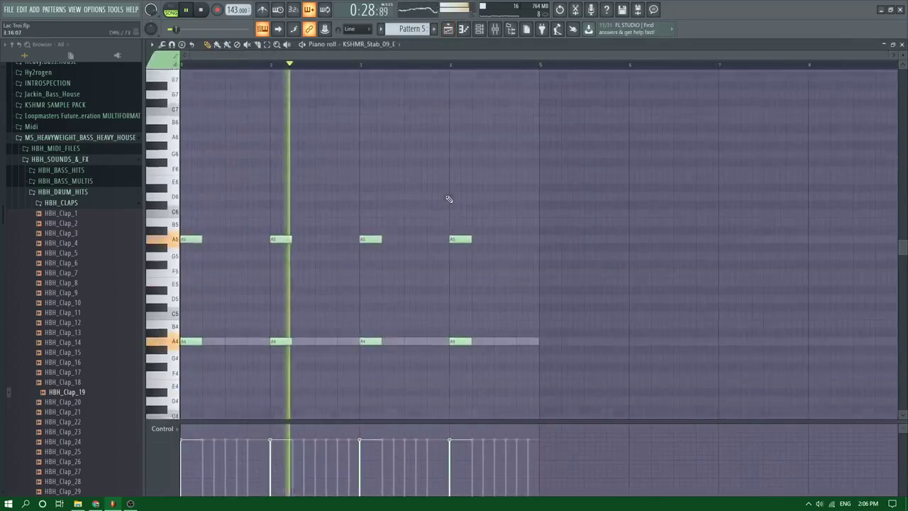
key(F6)
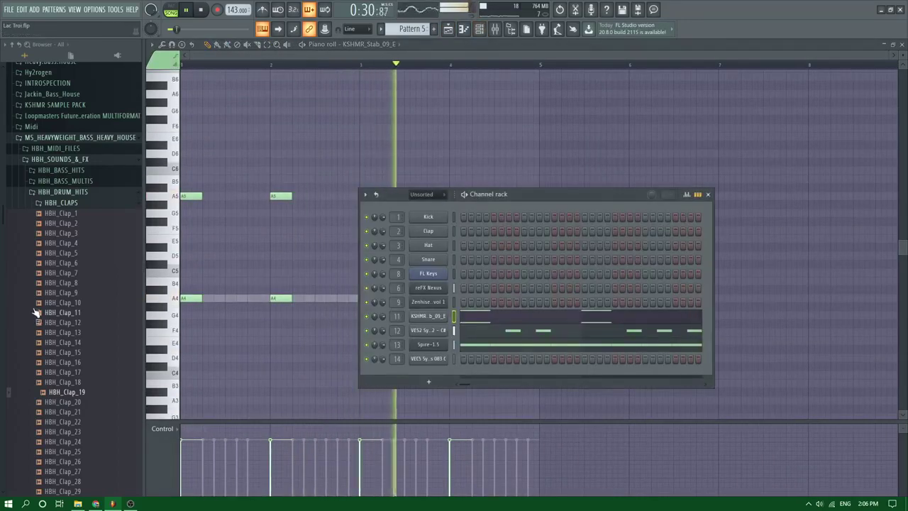
scroll(61, 145, down, 15)
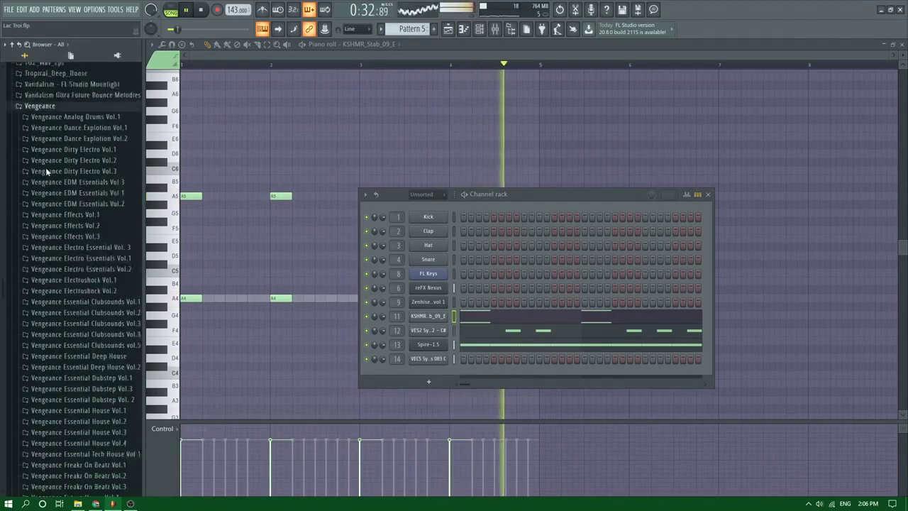
key(space)
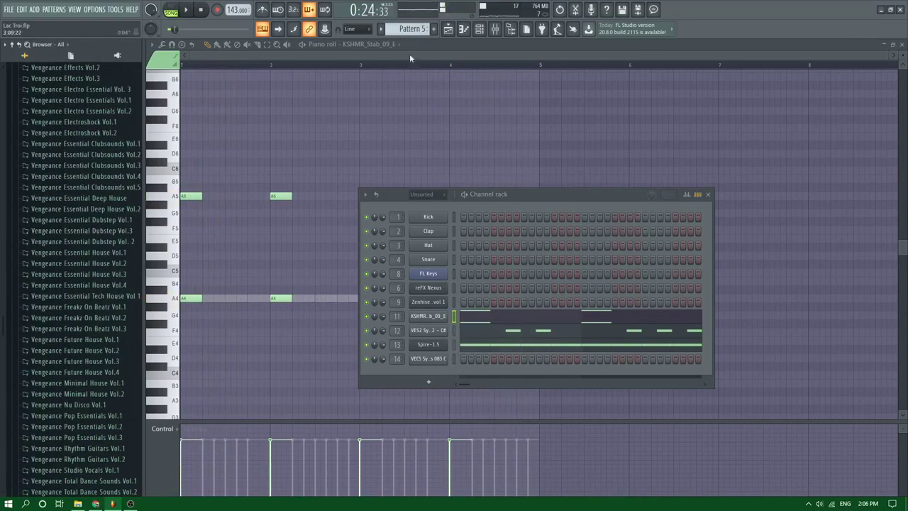
Play the drop from about bar 20 and inspect the first HBH_Clap_19 clip's sampler settings and its timing against the kicks
click(447, 31)
click(472, 65)
key(space)
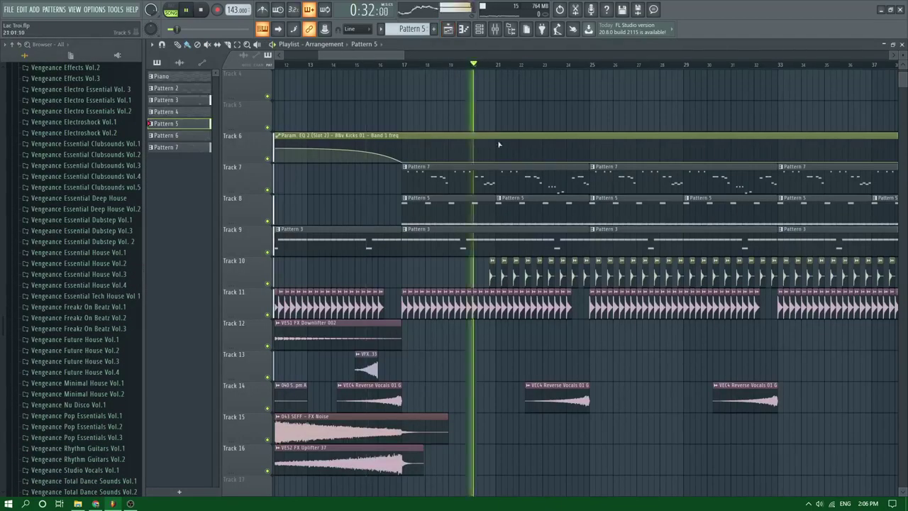
scroll(479, 282, up, 5)
key(space)
double_click(458, 274)
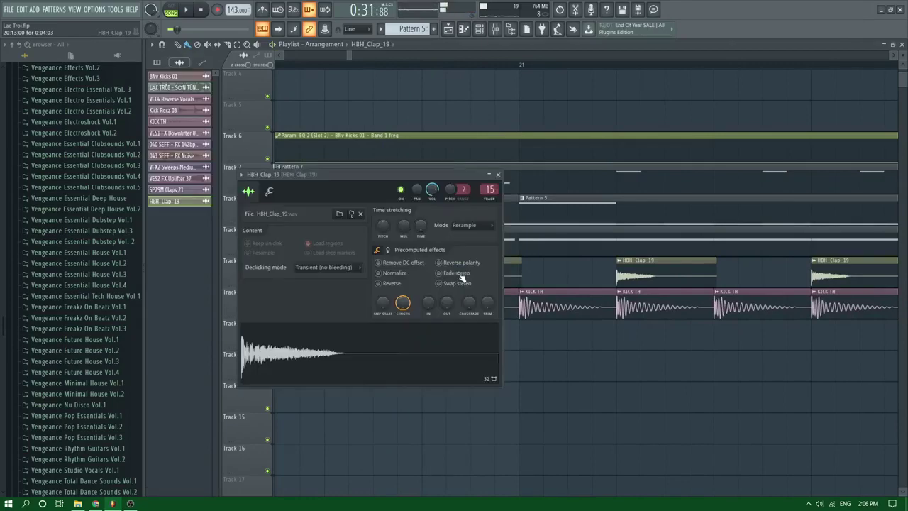
key(Escape)
key(space)
scroll(484, 306, down, 5)
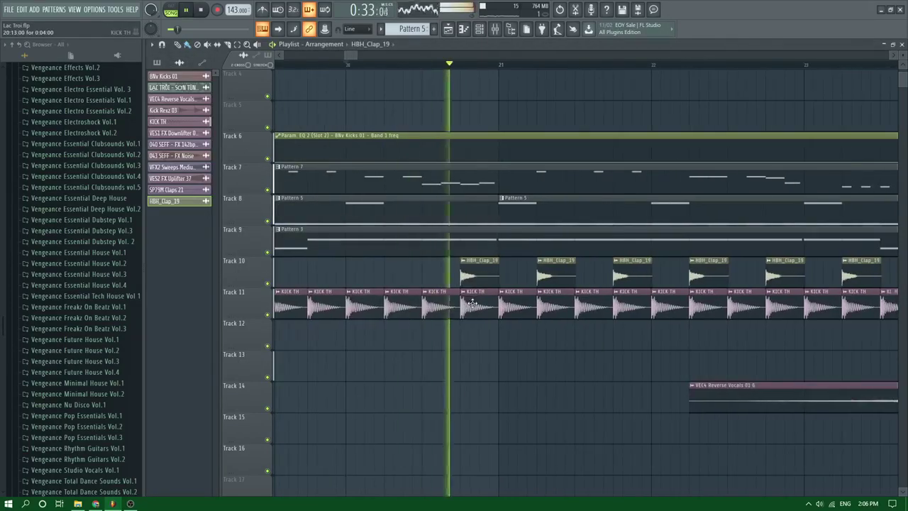
key(space)
Sidechain the BNv Kicks 01 mixer track to HBH_Clap_19 and load Fruity Limiter in the clap track's slot 2
click(495, 28)
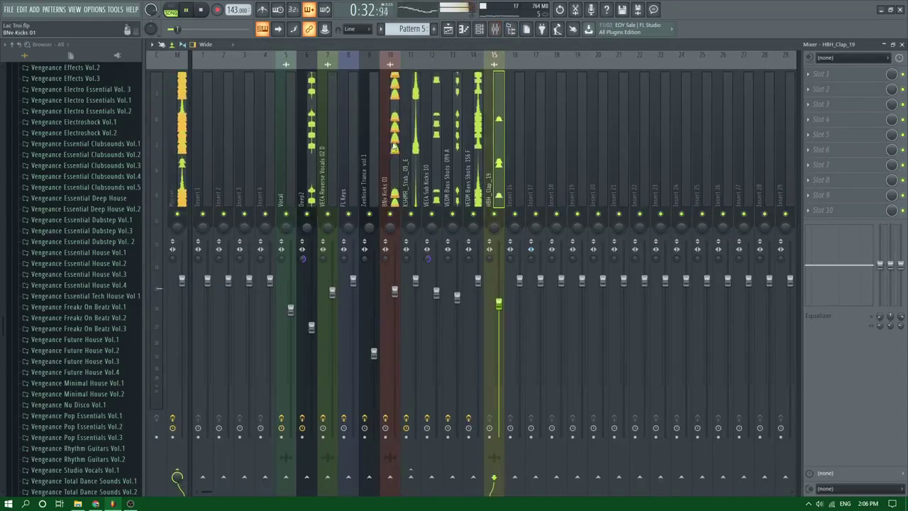
key(space)
right_click(495, 479)
click(508, 474)
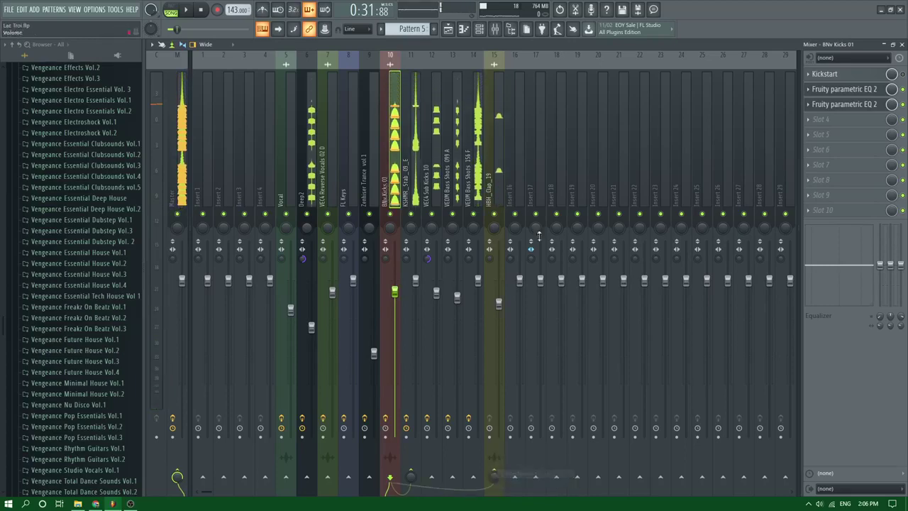
click(494, 145)
click(830, 89)
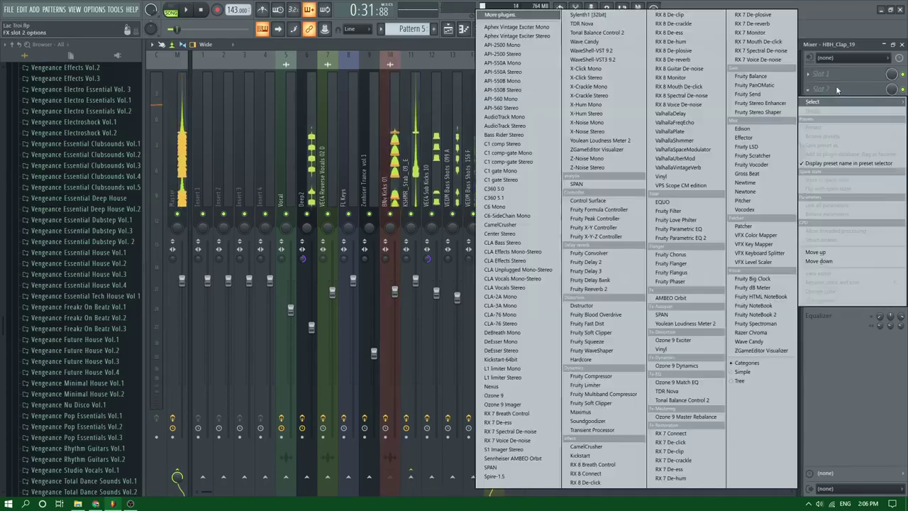
click(603, 385)
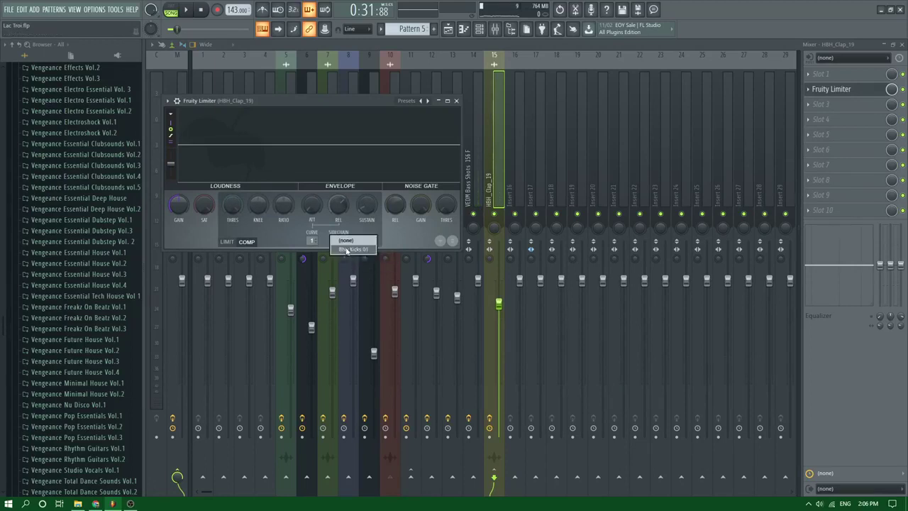
Duck the clap with the limiter's compressor using BNv Kicks 01 as sidechain, a lowered threshold, a 1.6:1 ratio and about 87 ms release
drag(232, 205, 232, 213)
key(space)
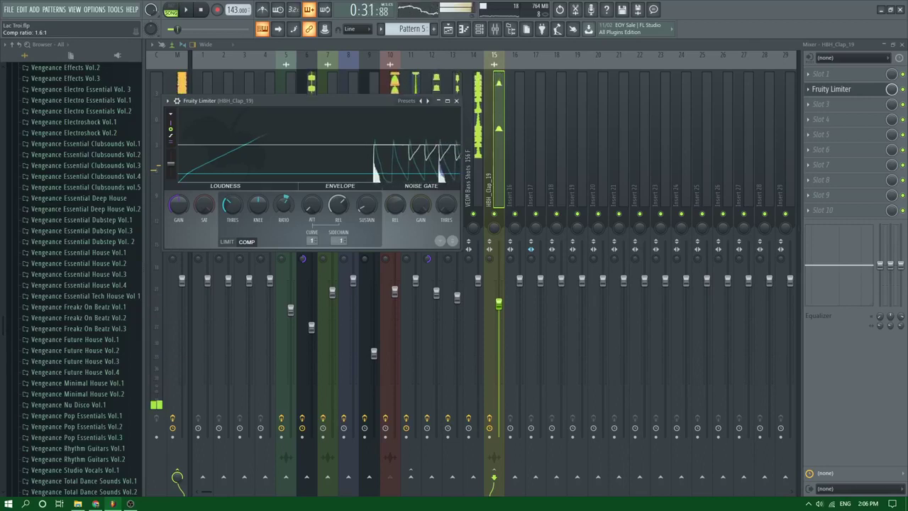
mouse_move(339, 205)
mouse_down()
mouse_move(338, 219)
mouse_move(345, 202)
mouse_up()
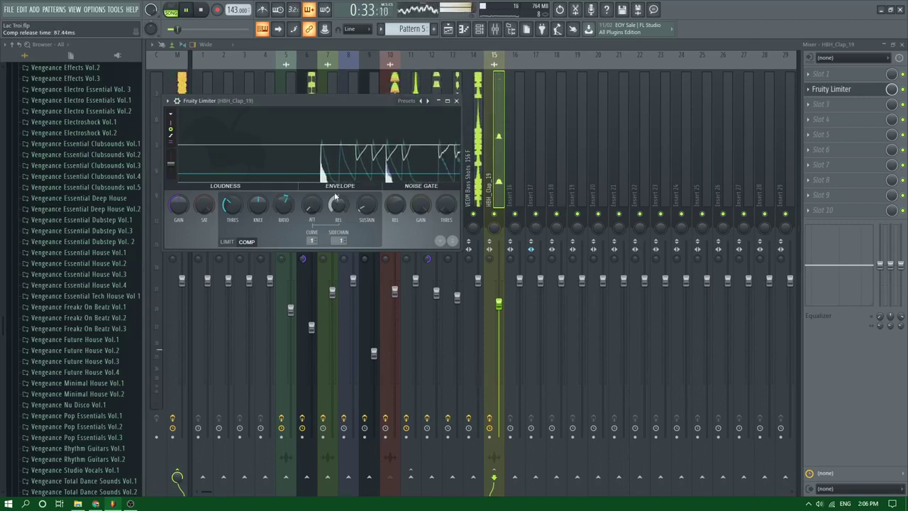
drag(231, 205, 231, 198)
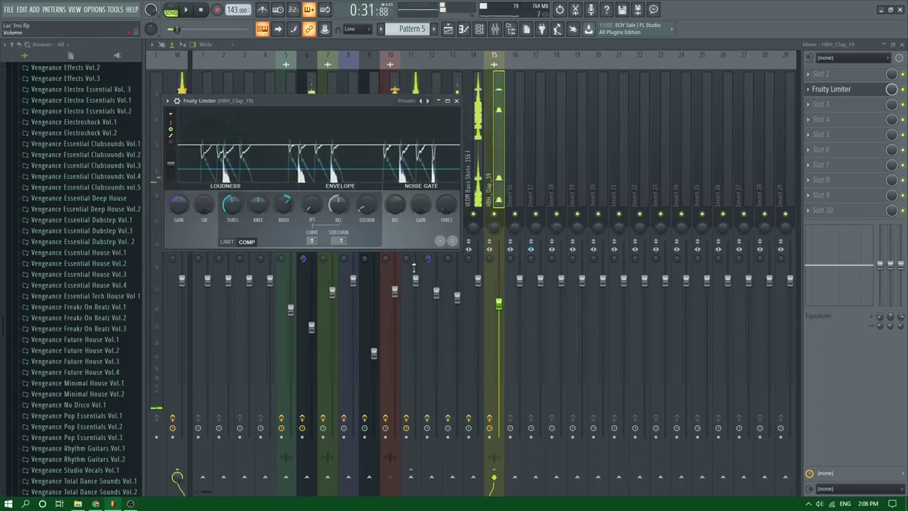
Raise the HBH_Clap_19 mixer track's volume slightly to compensate for the ducking
drag(504, 306, 504, 301)
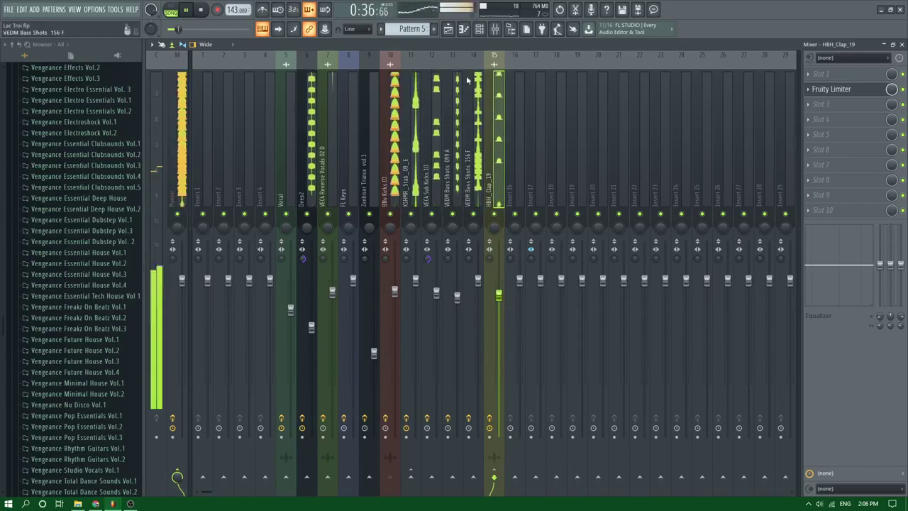
click(827, 74)
click(830, 55)
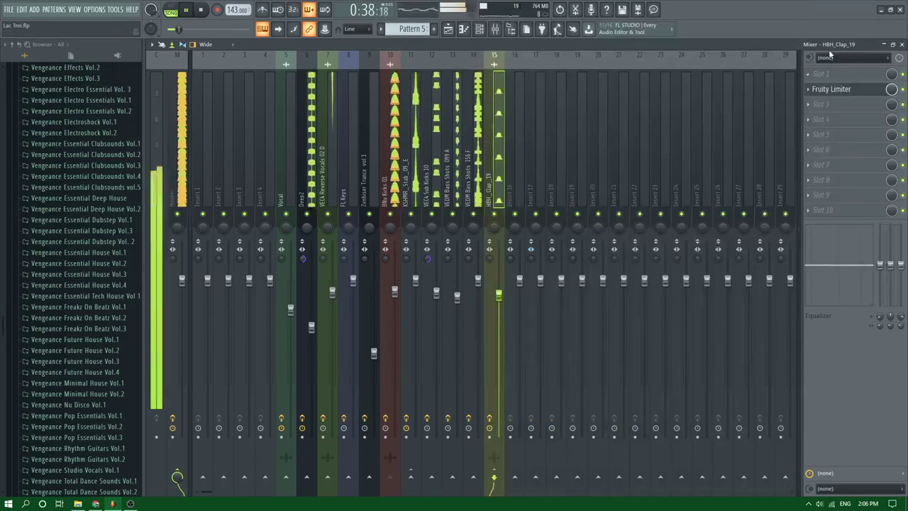
click(834, 91)
Add Fruity delay bank with the Classic ping pong preset to VEDM Bass Shots 156 F and move Fruity Stereo Enhancer below Fruity parametric EQ 2
click(479, 81)
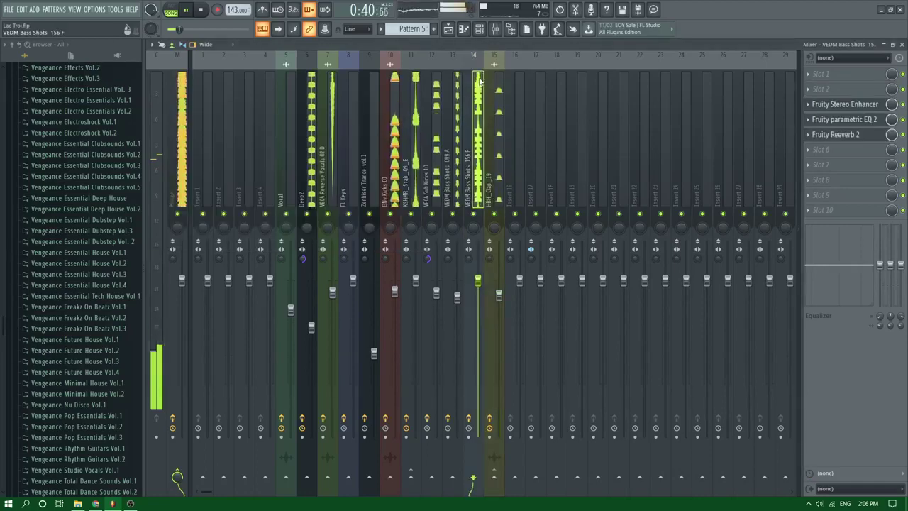
click(843, 152)
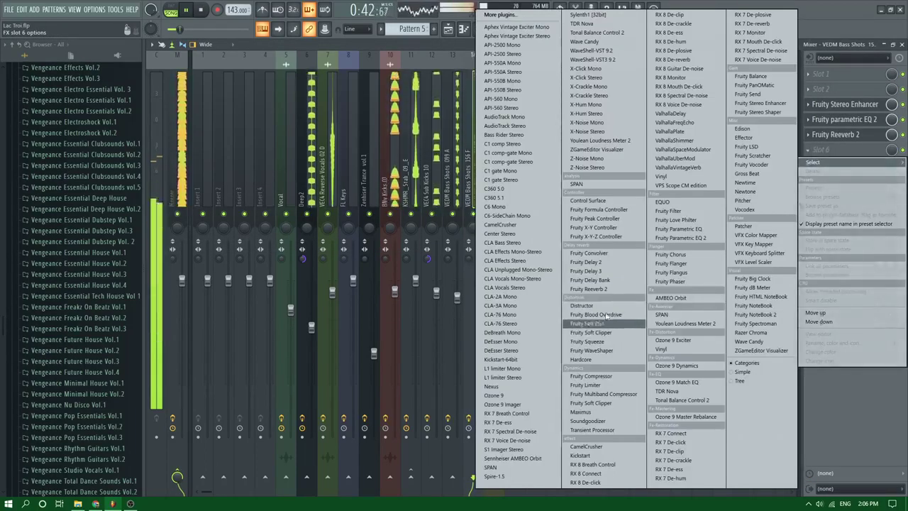
click(589, 279)
click(439, 125)
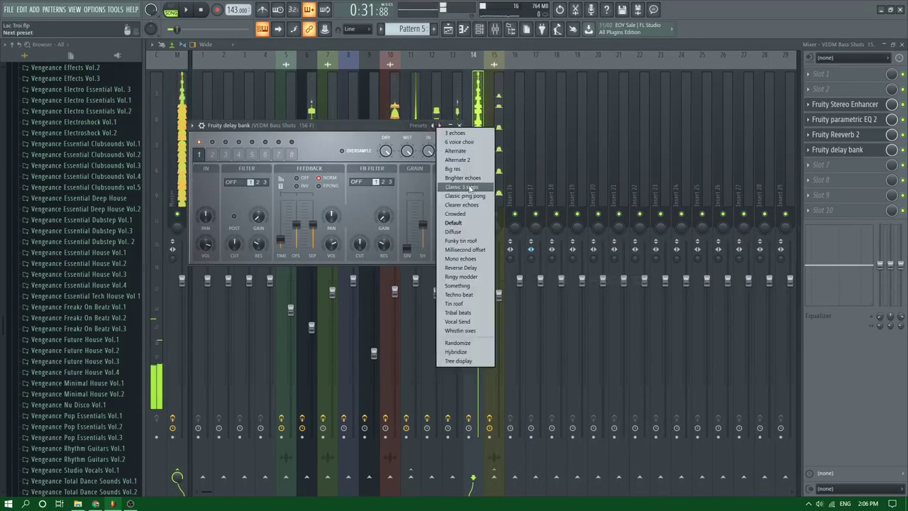
click(461, 196)
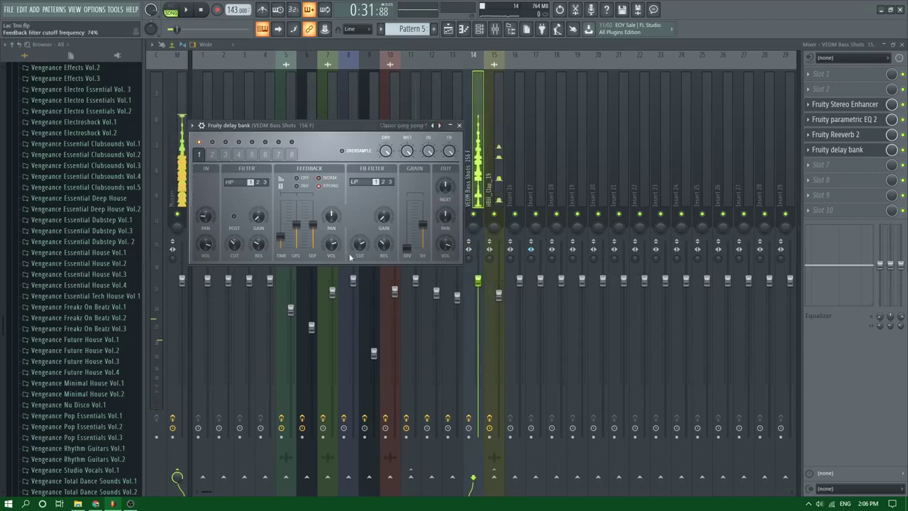
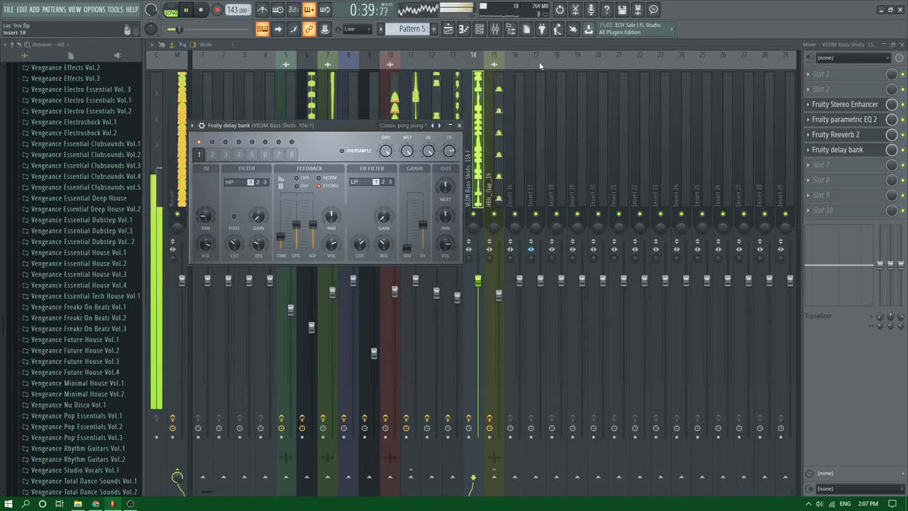
drag(835, 105, 837, 122)
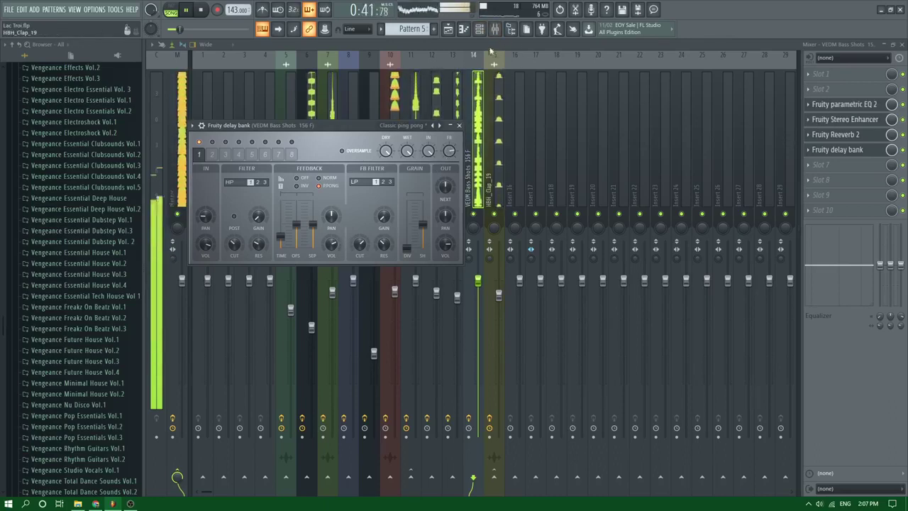
Play back the drop and review its arrangement in the playlist from about bar 16 onward
key(F5)
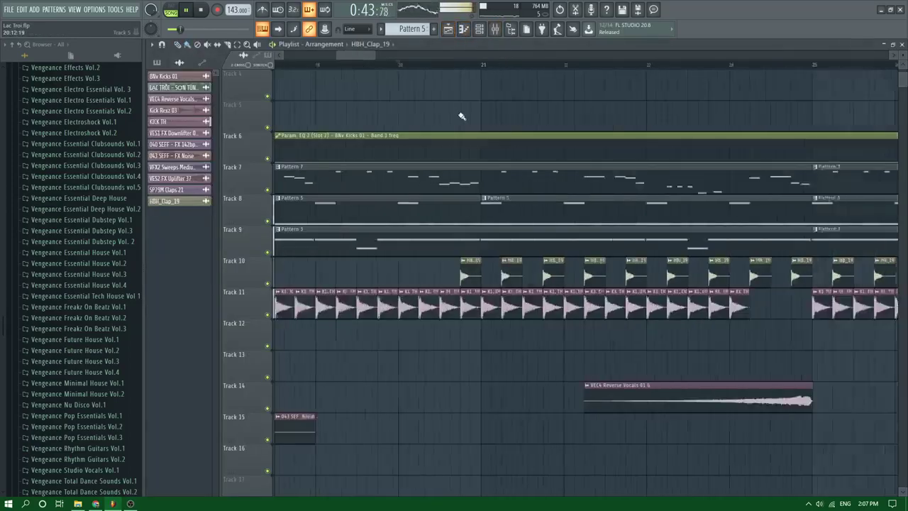
scroll(592, 127, down, 3)
scroll(596, 129, up, 4)
scroll(618, 130, down, 4)
scroll(681, 144, up, 4)
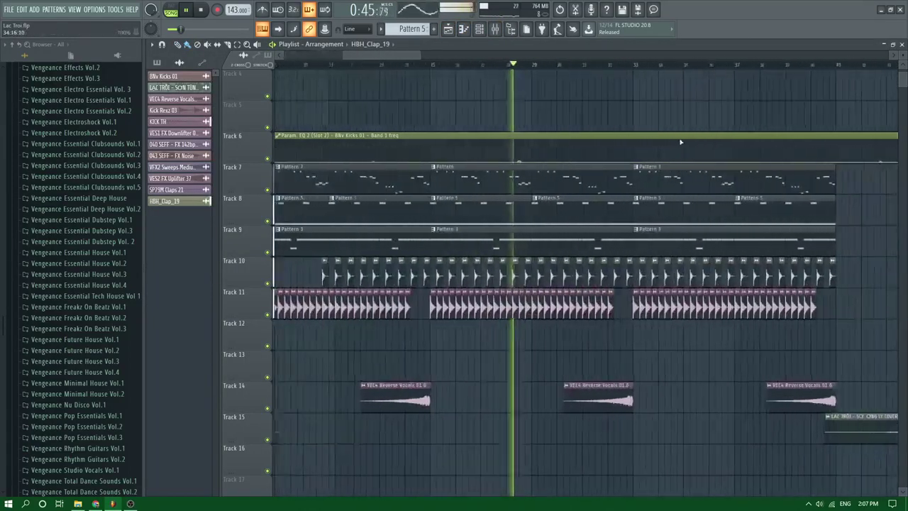
scroll(96, 329, up, 5)
key(space)
scroll(381, 136, down, 3)
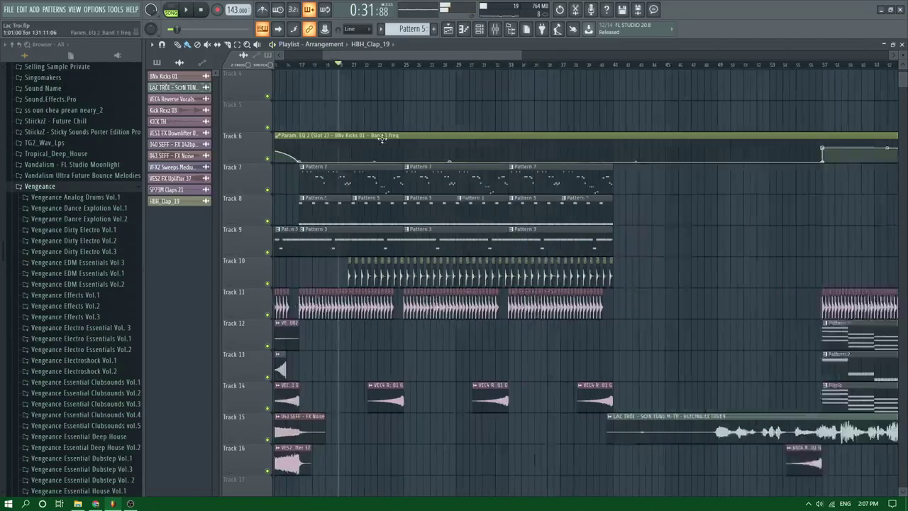
key(space)
scroll(310, 67, up, 4)
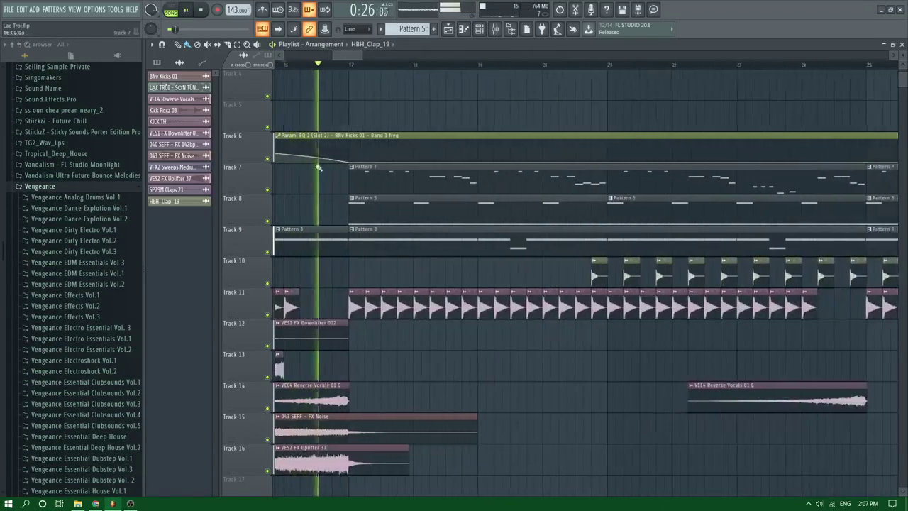
click(494, 29)
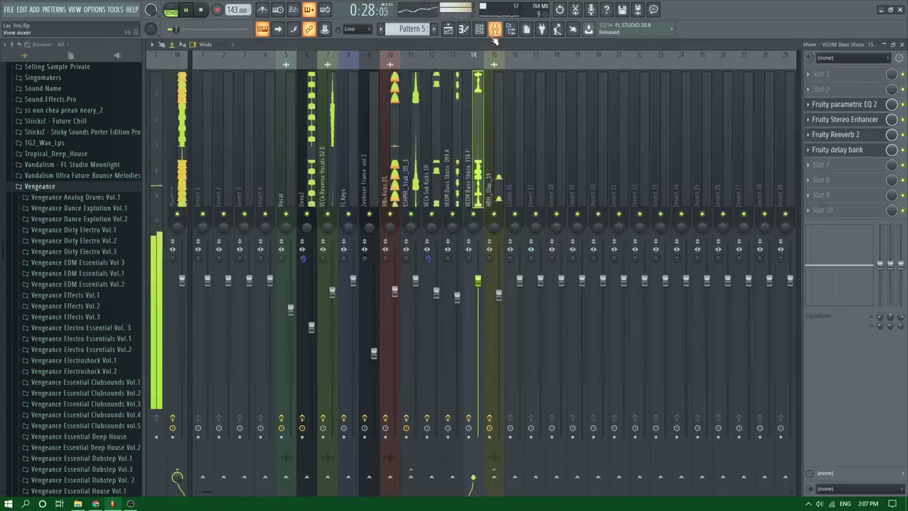
click(448, 29)
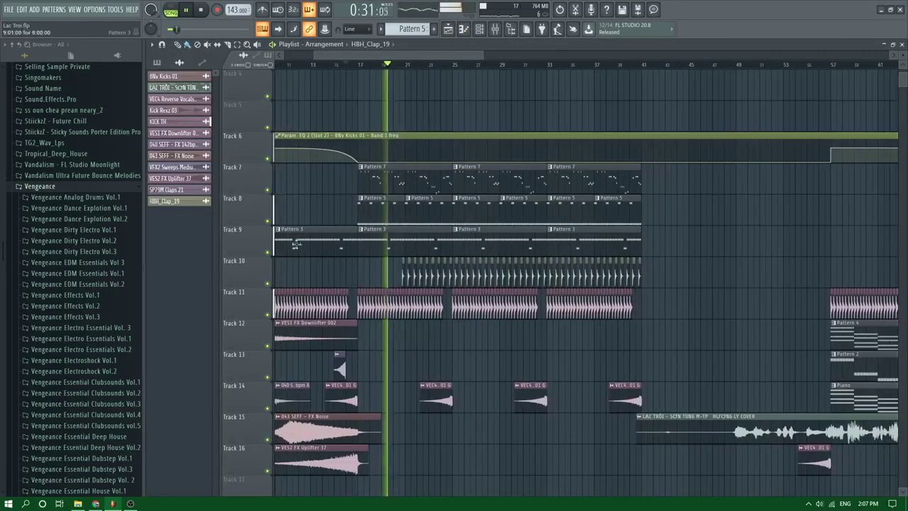
Set the song position just before bar 21 and open the VEDM Synth Oneshots folder of Vengeance EDM Essentials Vol.1
click(99, 276)
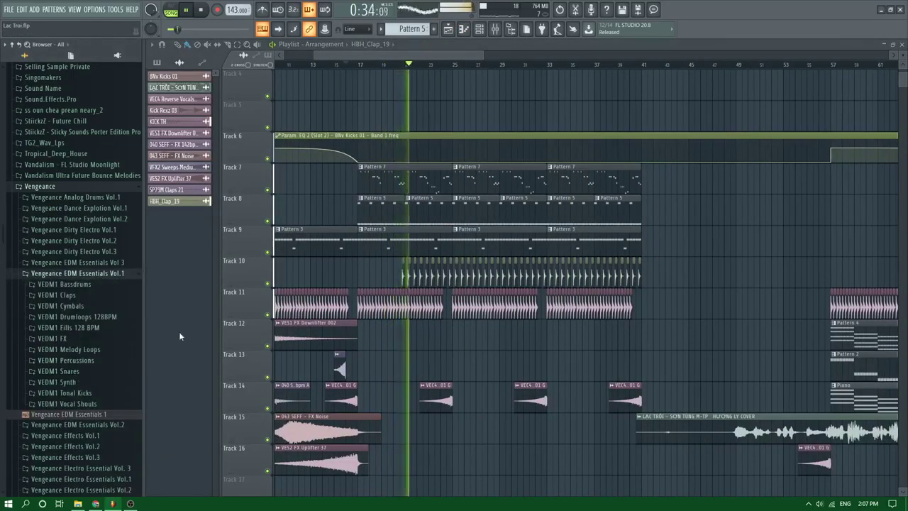
key(space)
scroll(389, 268, up, 3)
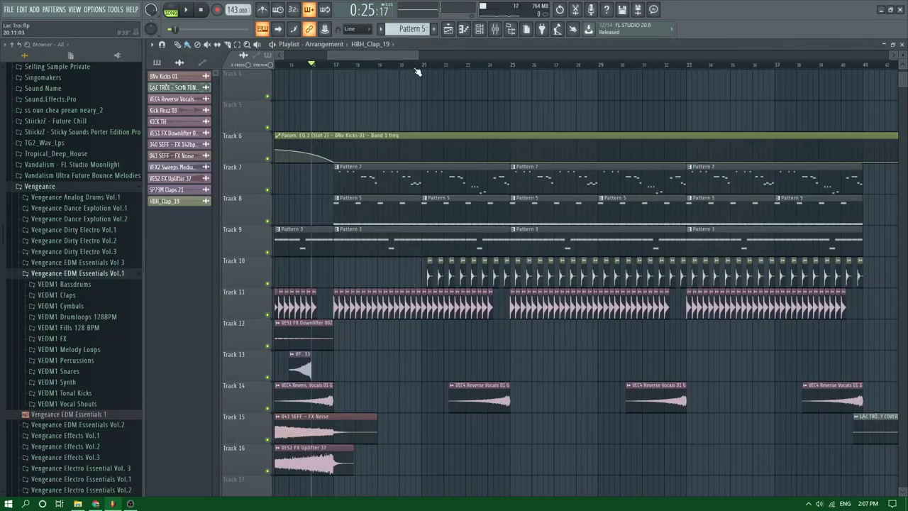
click(417, 68)
scroll(64, 323, down, 3)
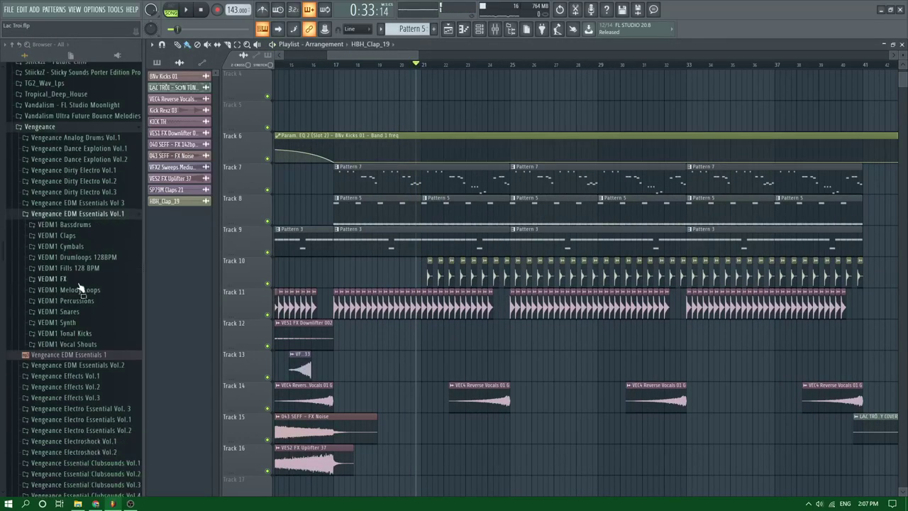
click(81, 326)
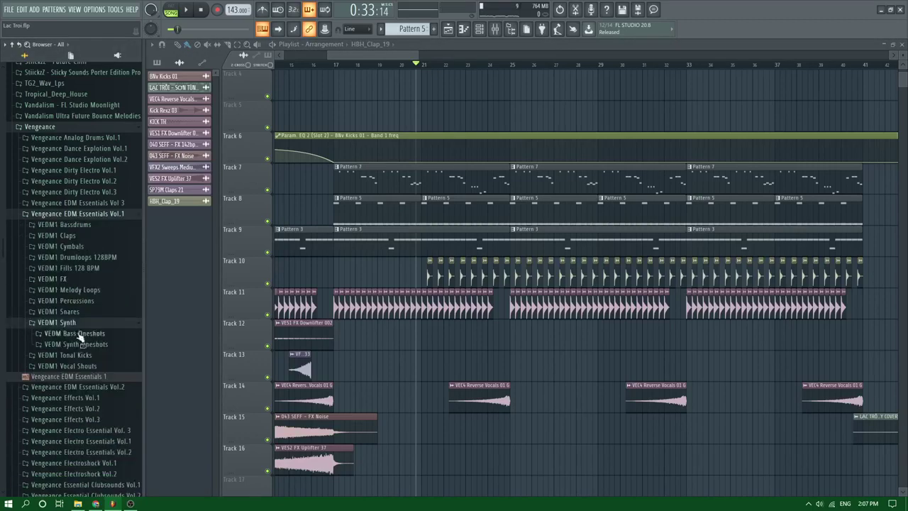
click(75, 344)
Audition the VEDM Synth Shot samples one after another through VEDM Synth Shot 197 F#-E
click(87, 354)
scroll(85, 341, down, 6)
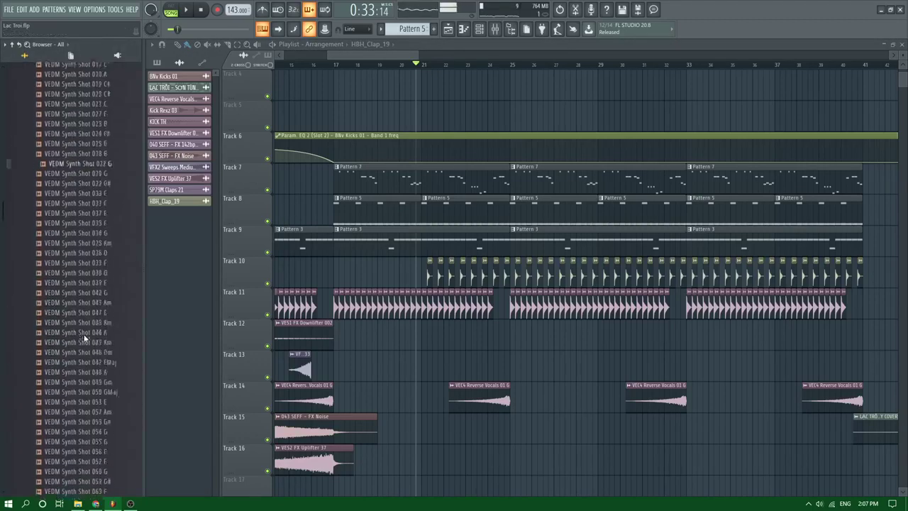
click(85, 336)
scroll(88, 348, down, 10)
click(86, 307)
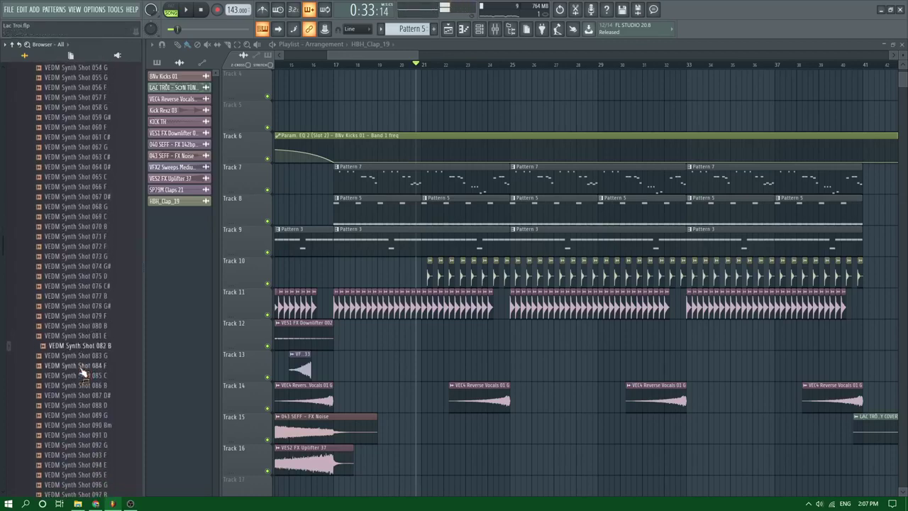
click(83, 375)
scroll(81, 348, down, 6)
click(81, 340)
scroll(81, 355, down, 6)
click(82, 346)
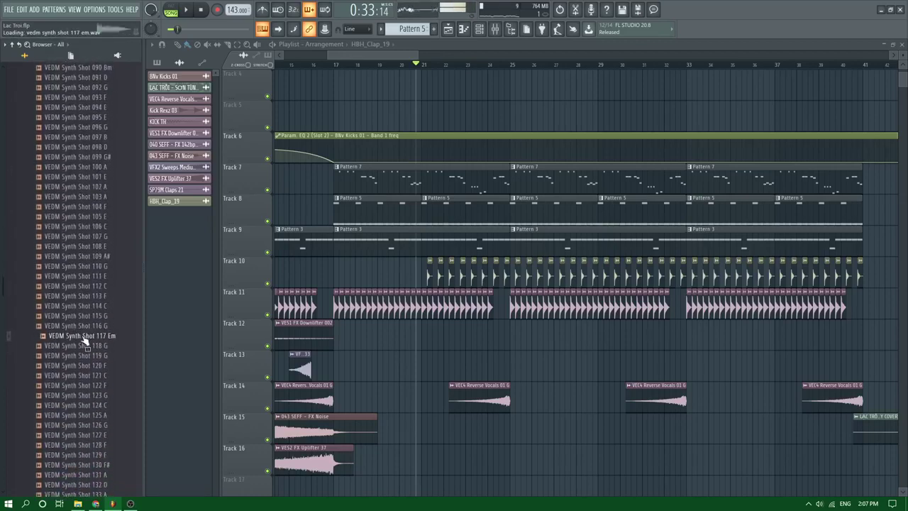
key(Down)
key(Down)
key(Down)
key(Down)
key(Down)
key(Down)
key(Down)
key(Down)
key(Down)
key(Down)
key(Down)
key(Down)
key(Down)
key(Down)
key(Down)
key(Down)
key(Down)
key(Down)
key(Down)
key(Down)
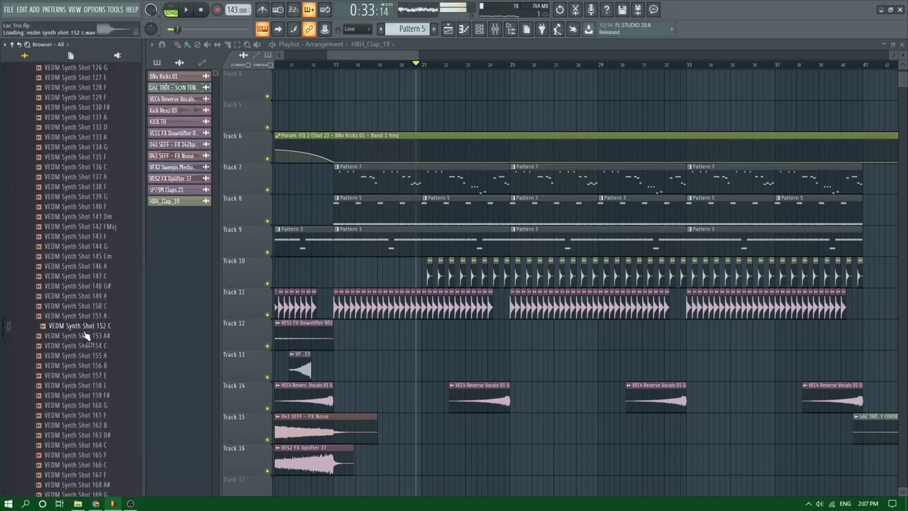
key(Down)
key(Down)
key(Down)
key(Down)
key(Down)
key(Down)
key(Down)
key(Down)
key(Down)
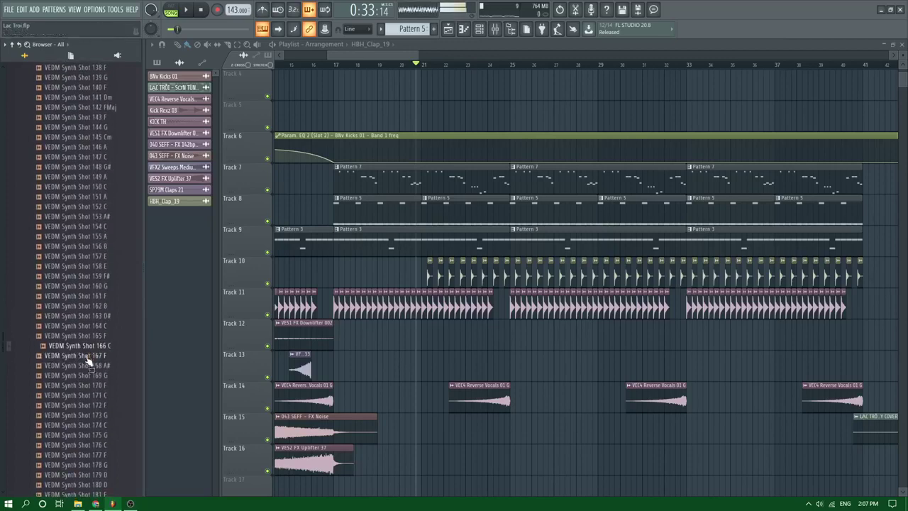
key(Down)
key(Down)
key(Down)
key(Down)
key(Down)
key(Down)
key(Down)
key(Down)
key(Down)
key(Down)
key(Down)
key(Down)
key(Down)
key(Down)
key(Down)
key(Down)
key(Down)
key(Down)
key(Down)
key(Down)
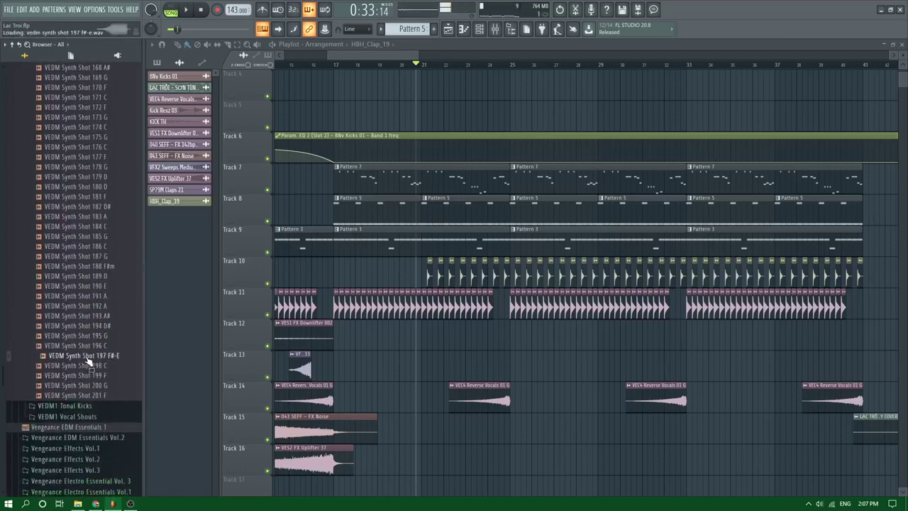
Add VEDM Synth Shot 196 C as a new Unsorted channel and enable its volume envelope with a long hold and short release
click(473, 33)
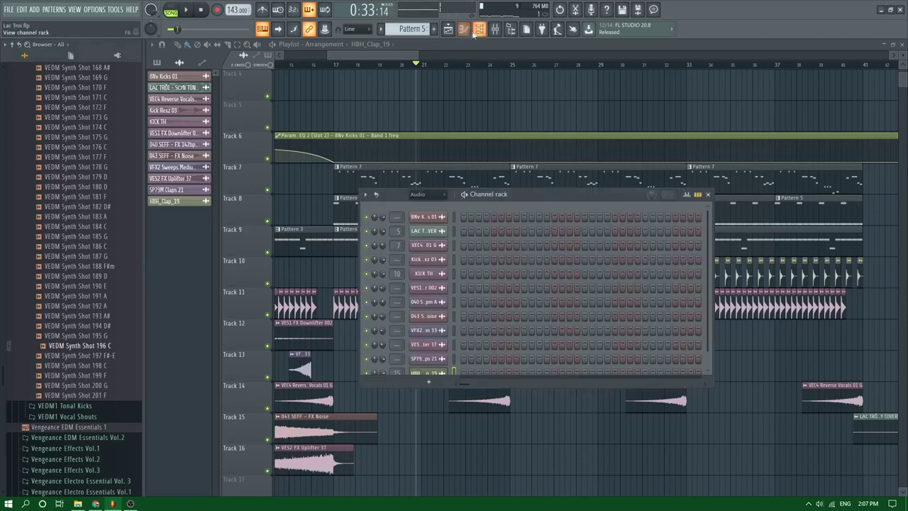
click(426, 236)
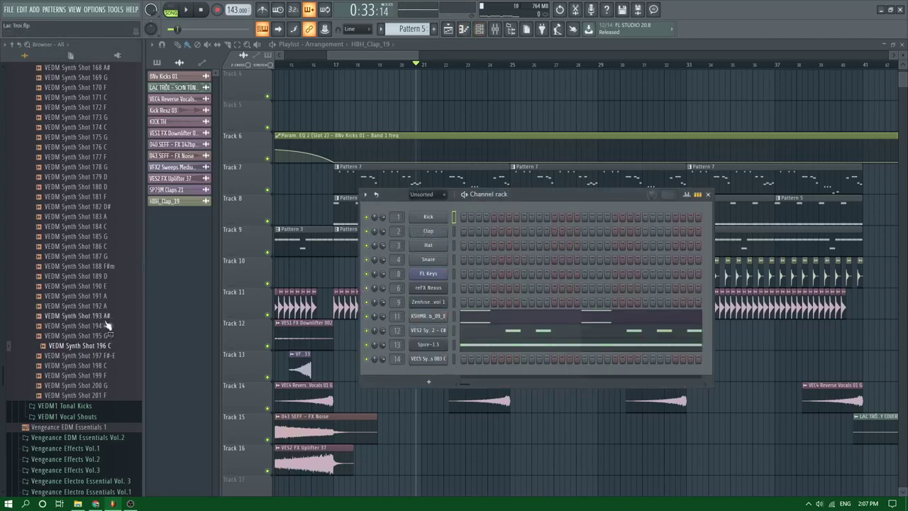
drag(112, 357, 426, 363)
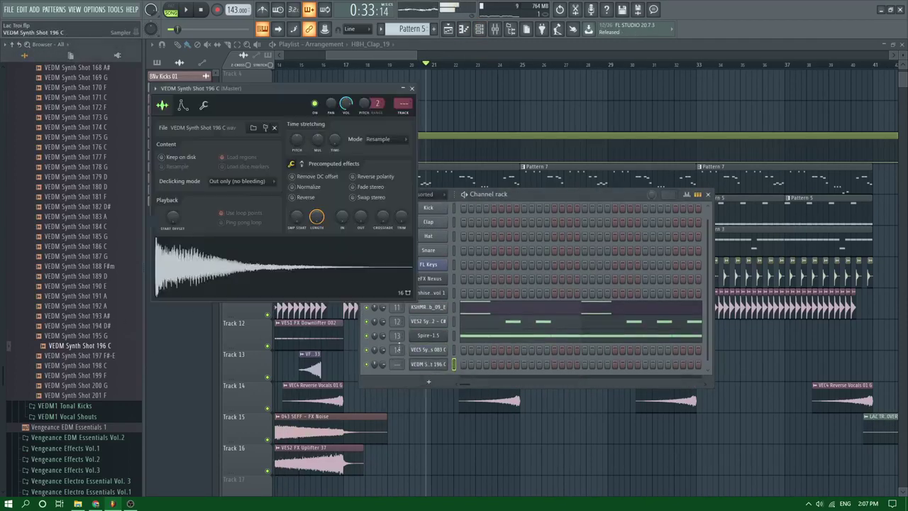
click(182, 105)
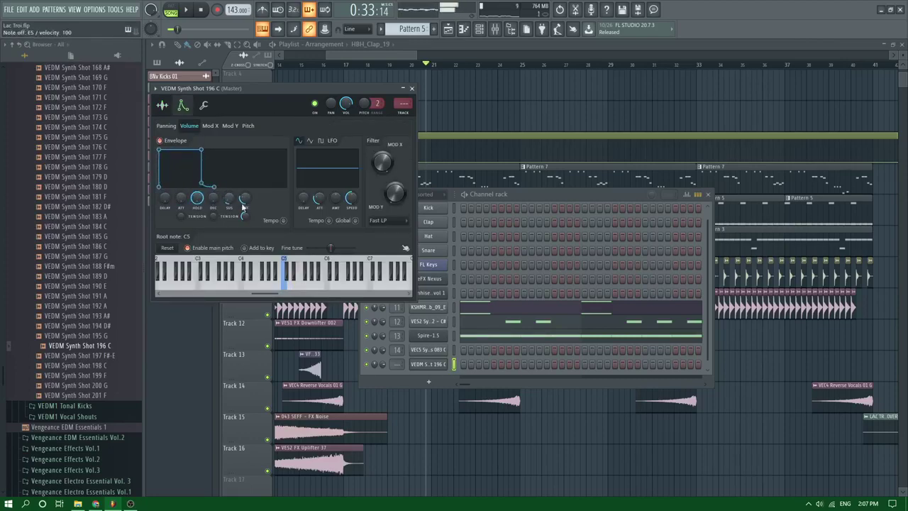
Route VEDM Synth Shot 196 C to mixer track 16 and load Kickstart in the track's slot 2
key(ctrl+l)
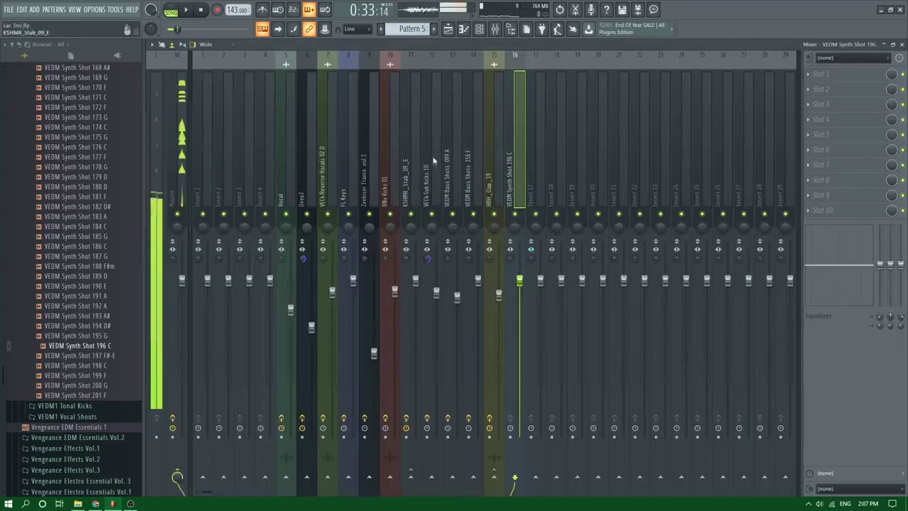
click(821, 89)
mouse_move(813, 101)
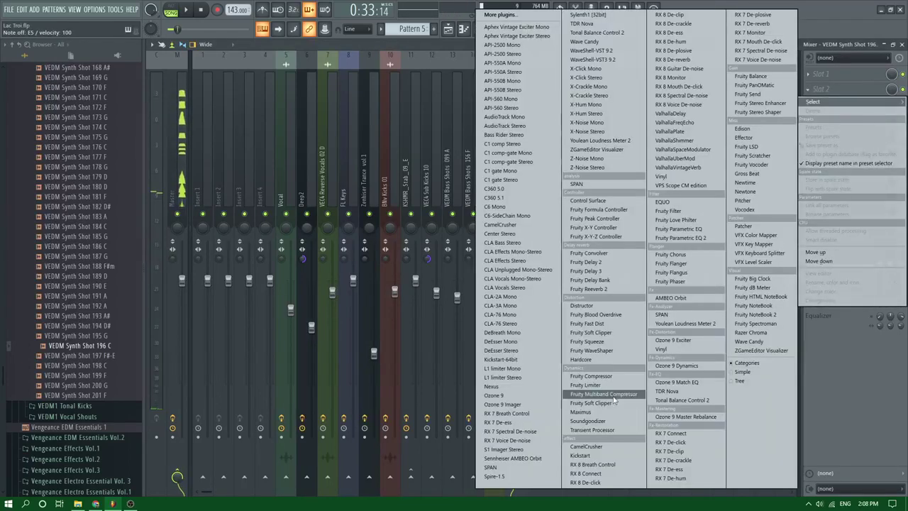
click(599, 458)
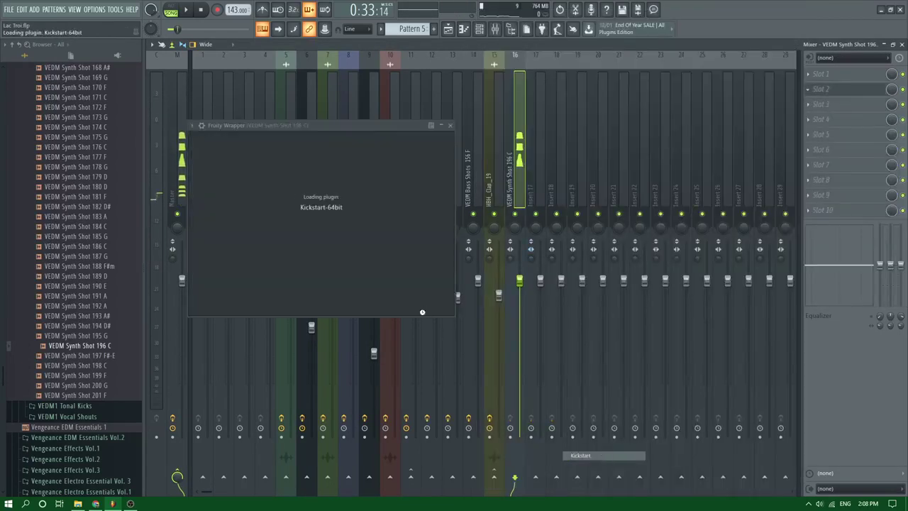
Add a four-step A5 note on the second beat of bar 1 for VEDM Synth Shot 196 C in Pattern 5
click(462, 31)
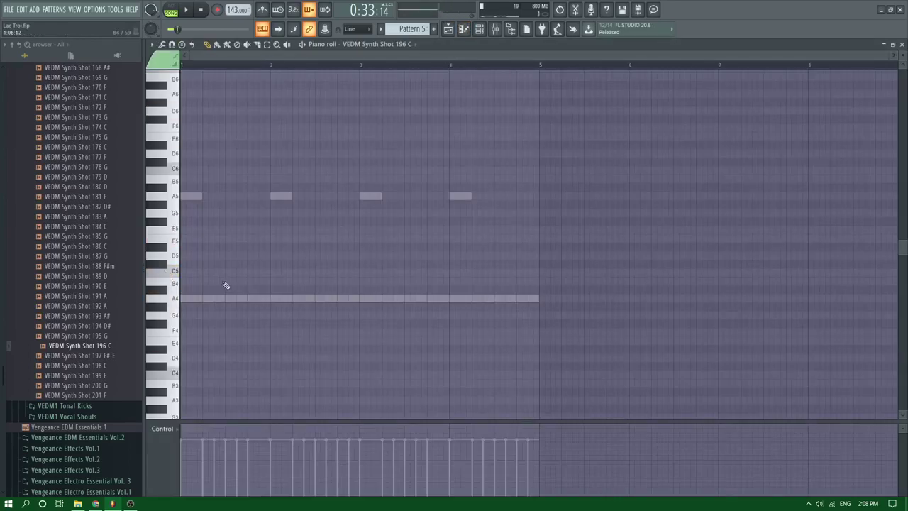
key(space)
key(space)
key(space)
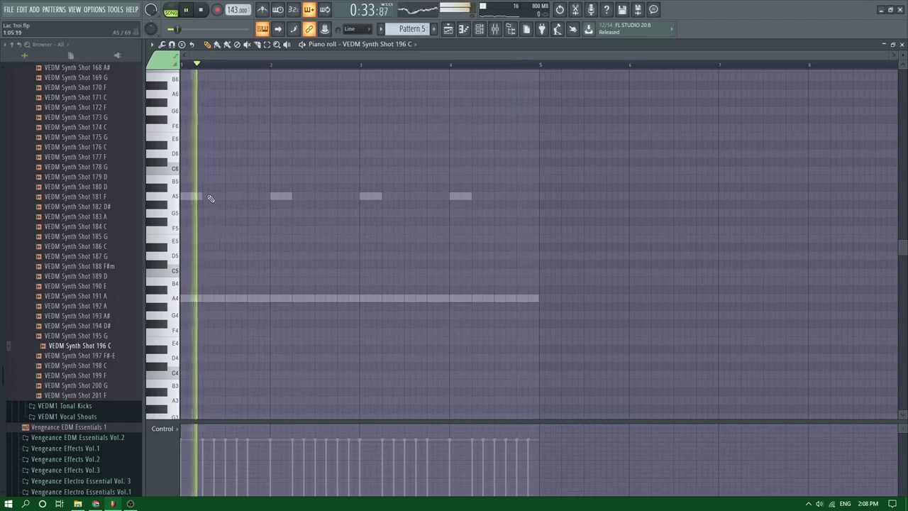
click(209, 196)
key(space)
key(space)
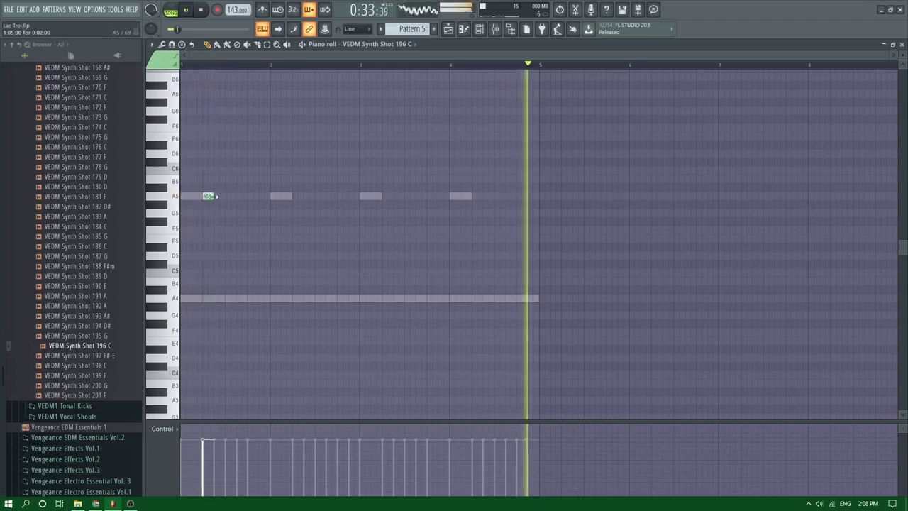
drag(213, 196, 223, 196)
key(space)
key(space)
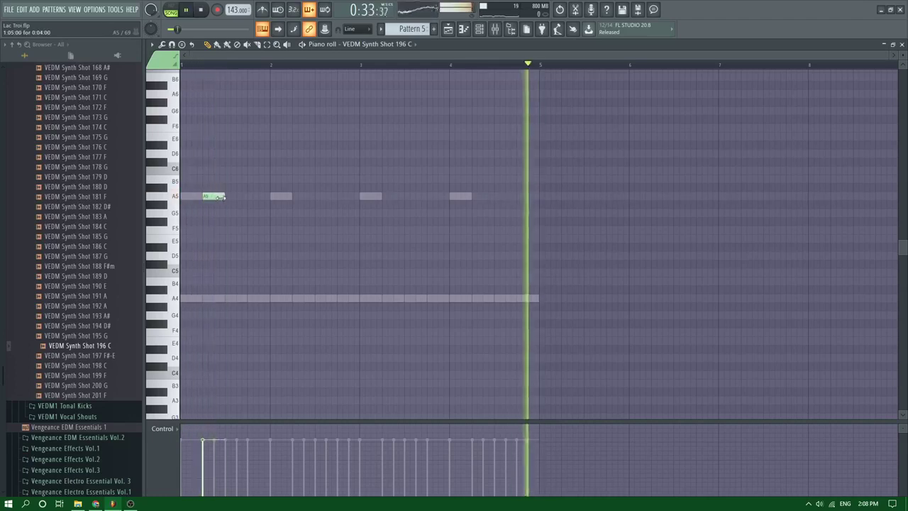
Fill the second half of bar 1 with four consecutive two-step A5 notes
click(244, 196)
drag(251, 196, 242, 197)
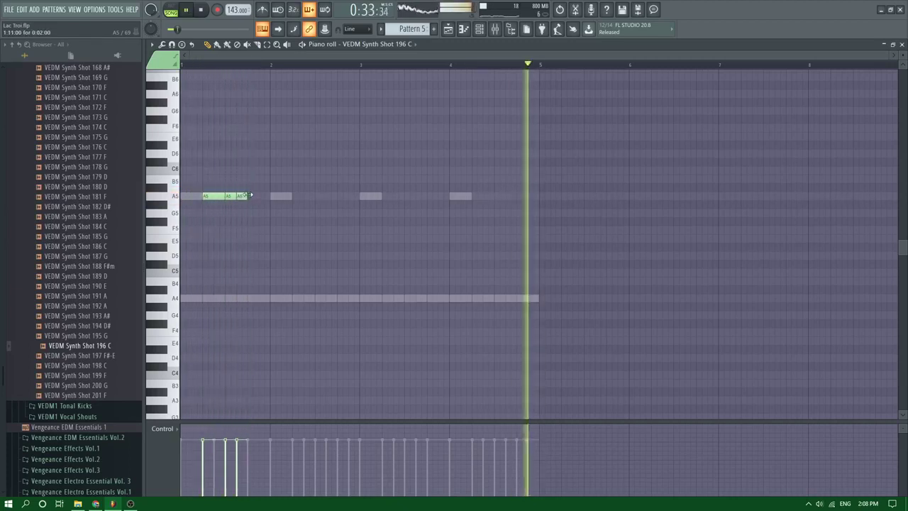
click(252, 197)
click(260, 198)
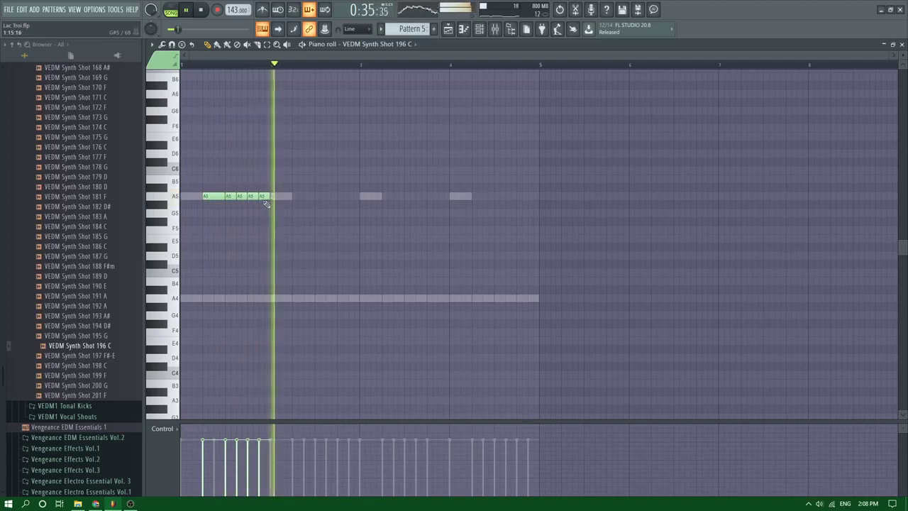
key(space)
Try the five synth shot notes at A3, place them at A4 instead, and play them back
key(ctrl+a)
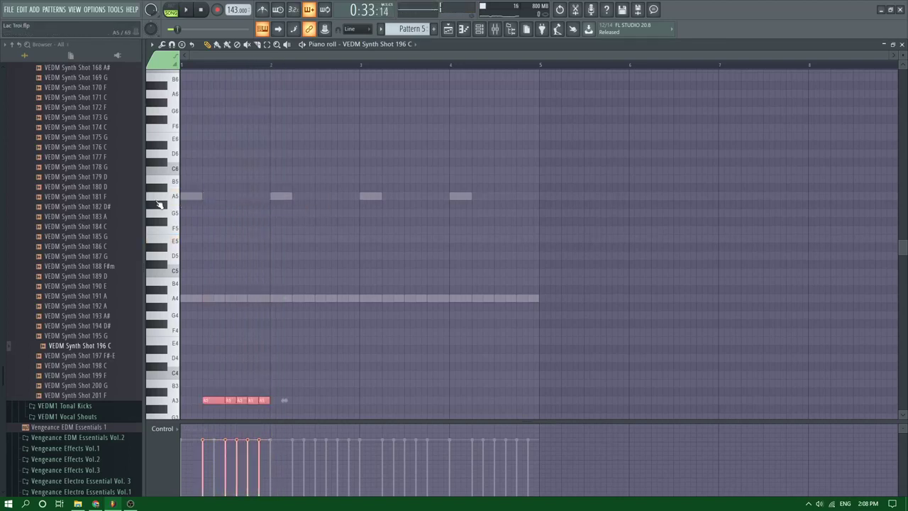
scroll(158, 326, down, 4)
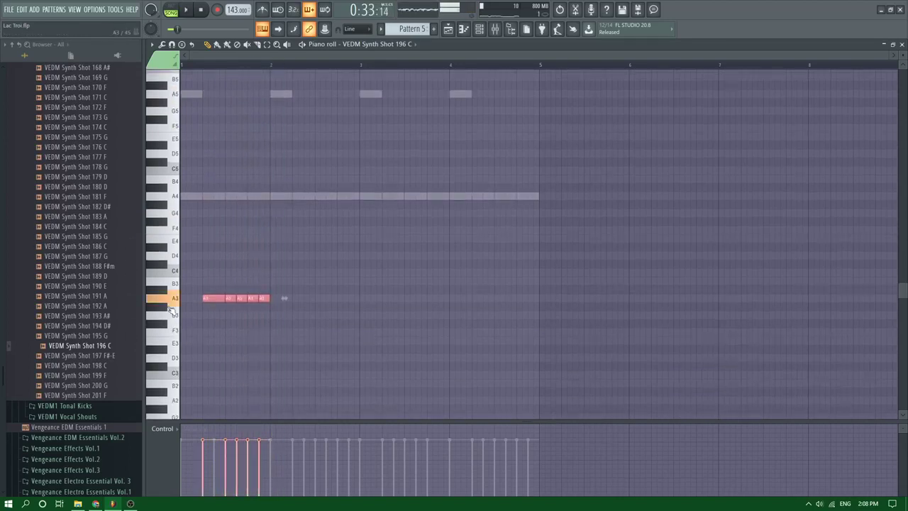
key(space)
right_click(232, 245)
key(space)
right_click(264, 298)
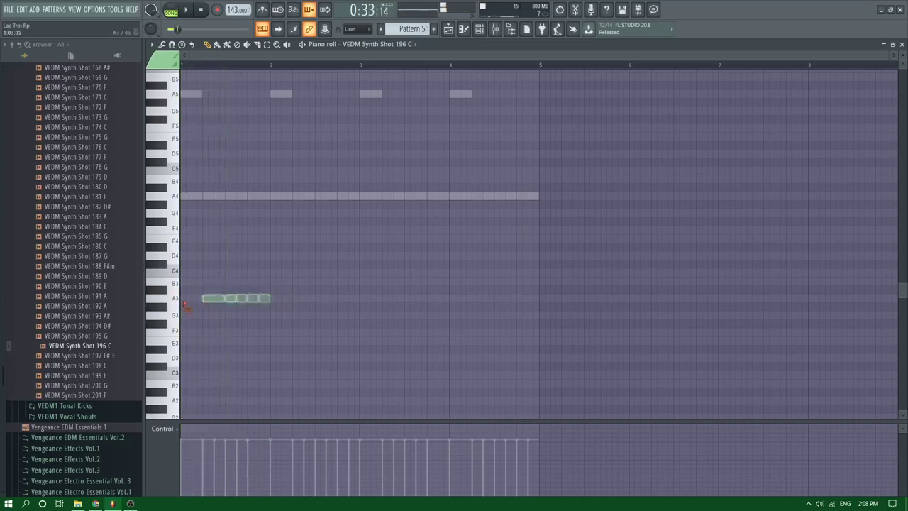
key(space)
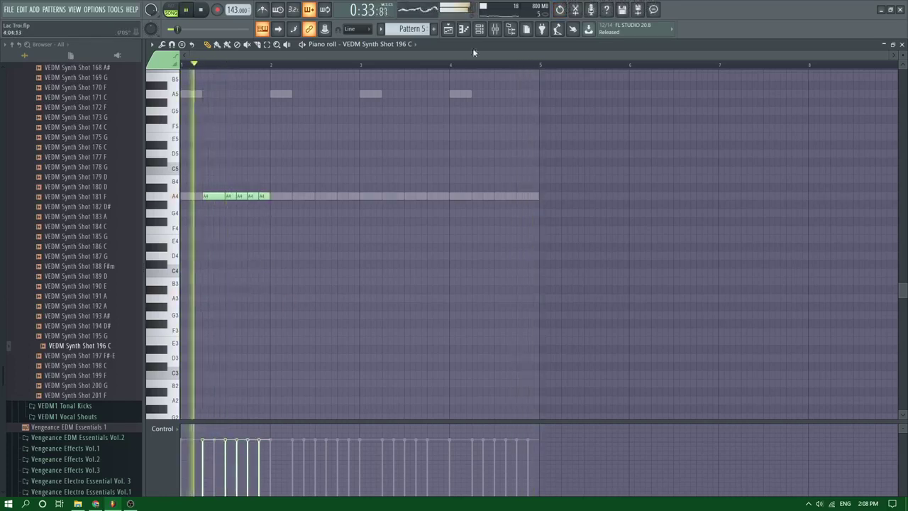
key(space)
Choose the Extreme Short ducking curve in Kickstart on mixer track 16 while playing the song
click(479, 28)
click(440, 366)
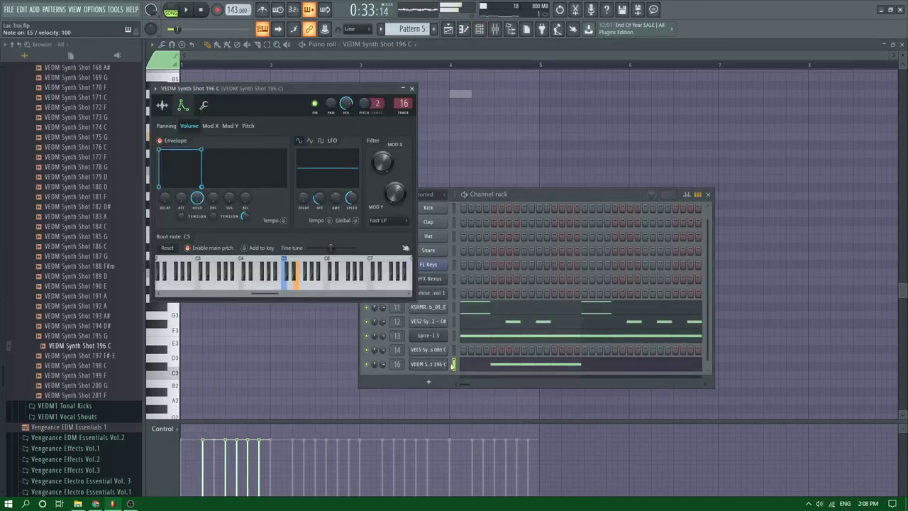
click(495, 28)
click(823, 88)
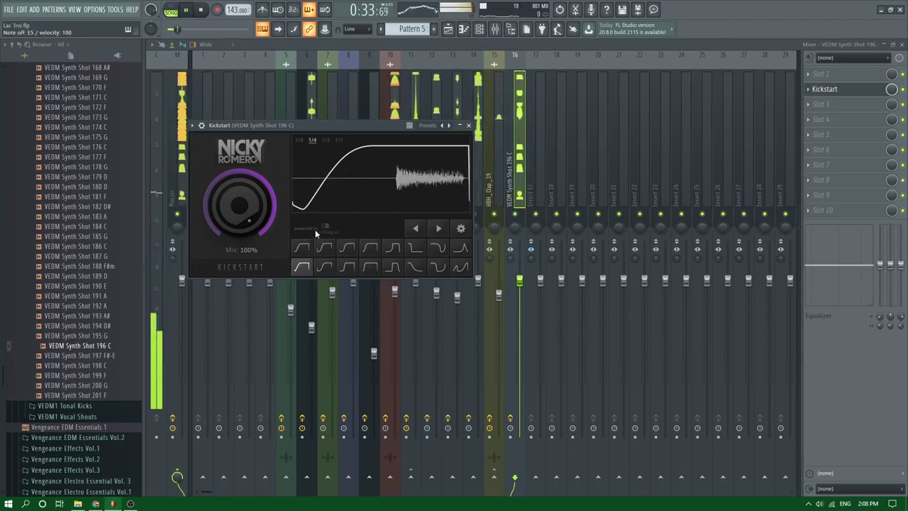
key(space)
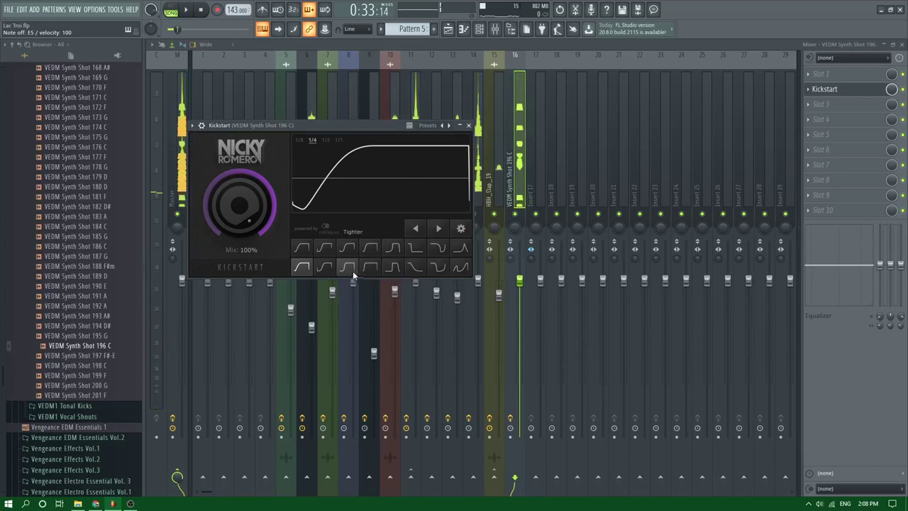
click(371, 268)
click(370, 268)
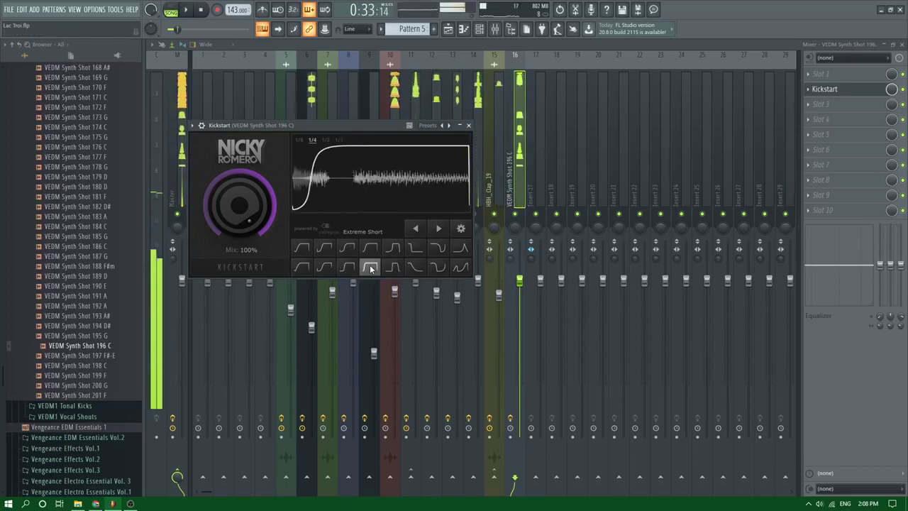
Replace the synth shot's four closing notes in bar 1 with one four-step A4 note on the fourth beat
click(447, 28)
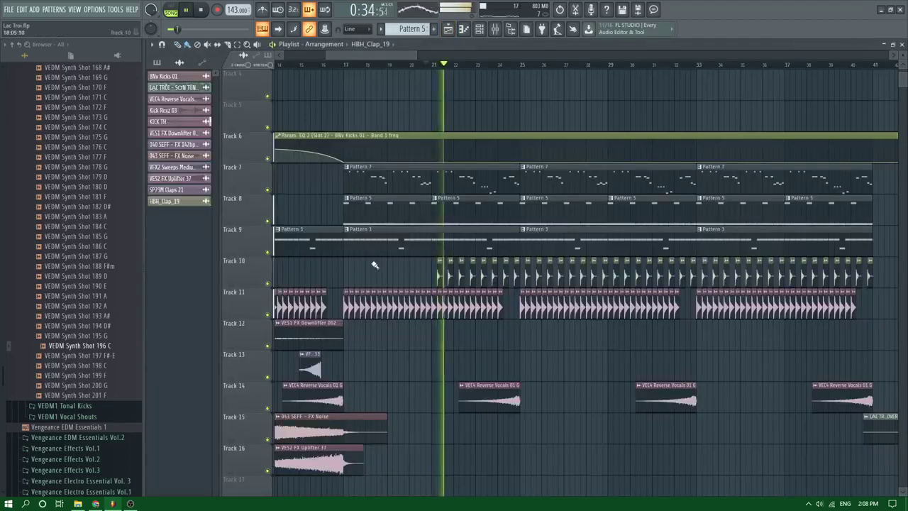
click(467, 31)
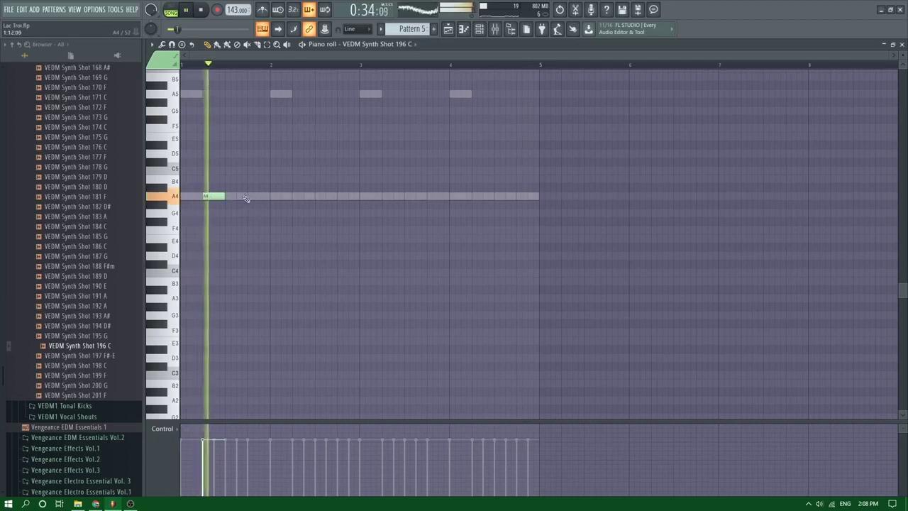
click(249, 197)
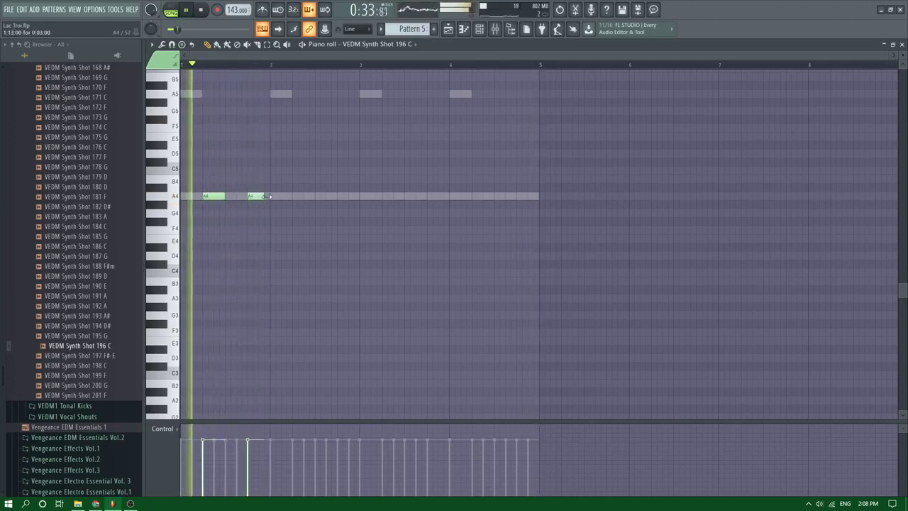
drag(270, 198, 276, 200)
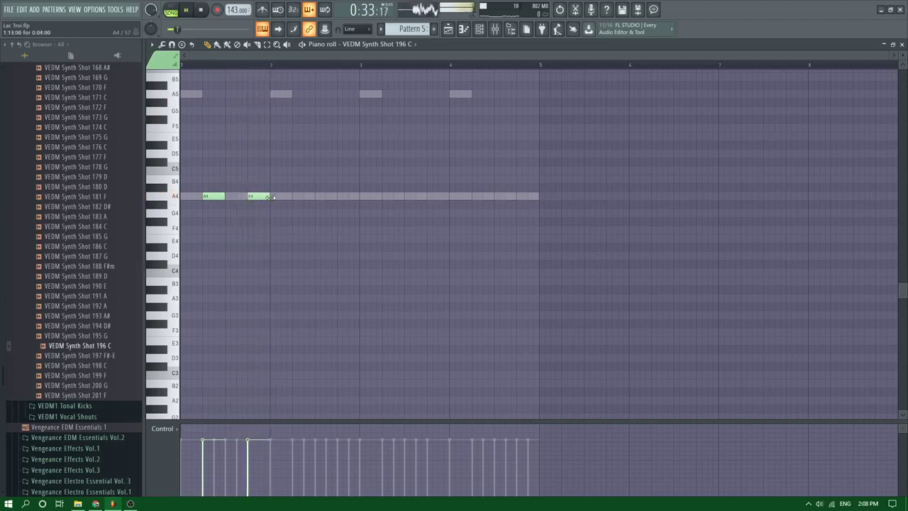
Try a four-step A4 note on the second beat of bar 2 for the synth shot
click(296, 196)
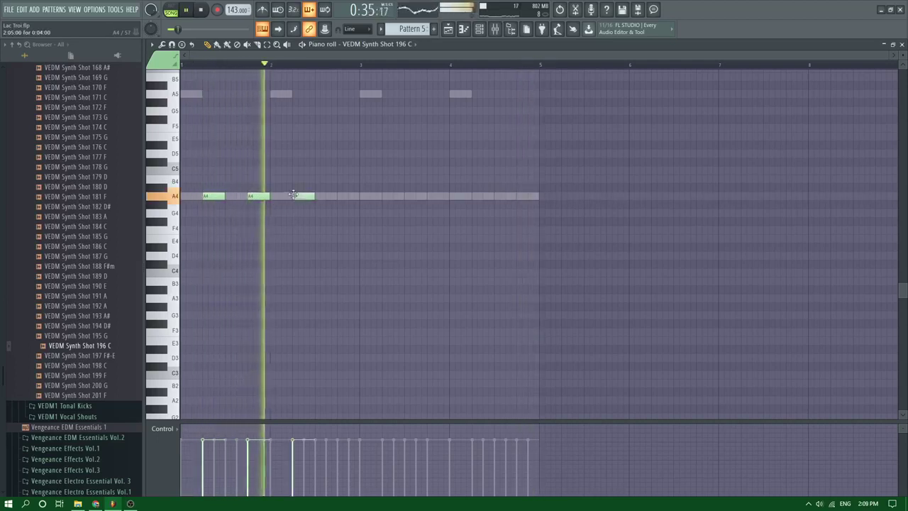
click(325, 170)
right_click(325, 169)
right_click(304, 196)
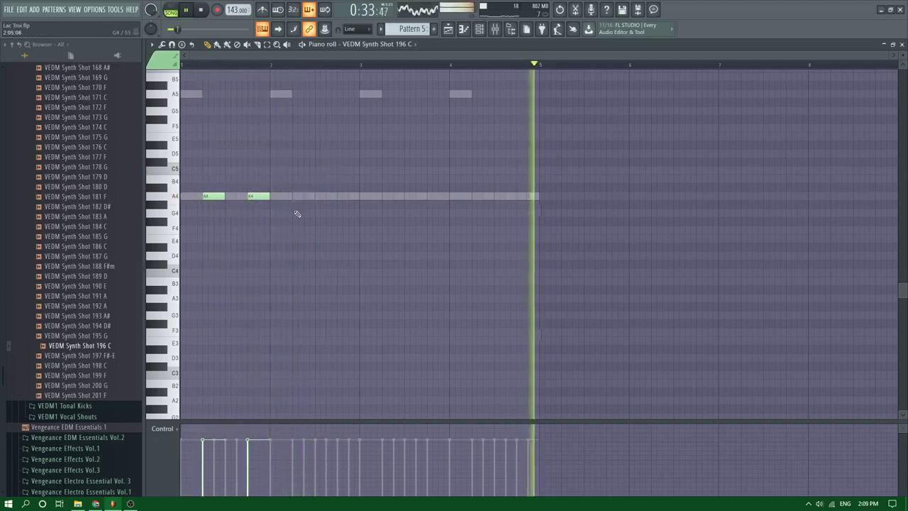
Place a two-step A4 note at step 7 of bar 2, removing the extra note right after it
scroll(334, 195, up, 4)
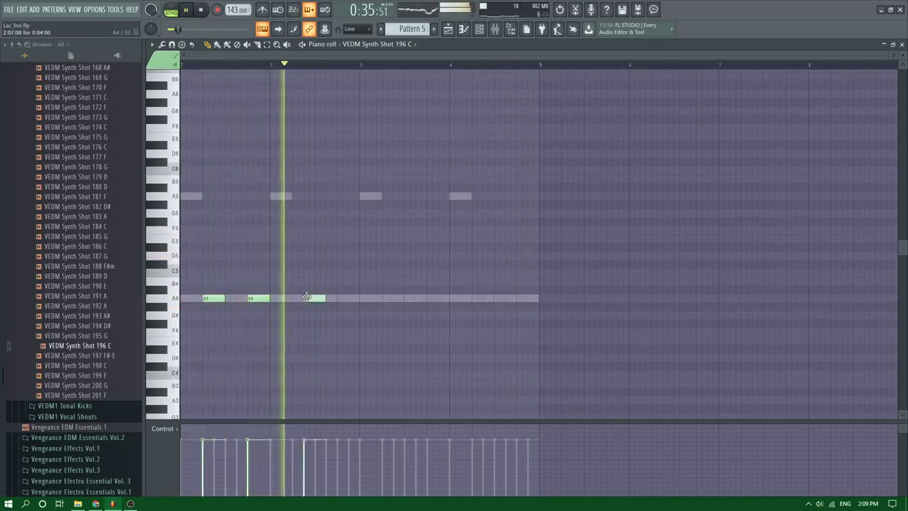
key(space)
key(space)
click(305, 299)
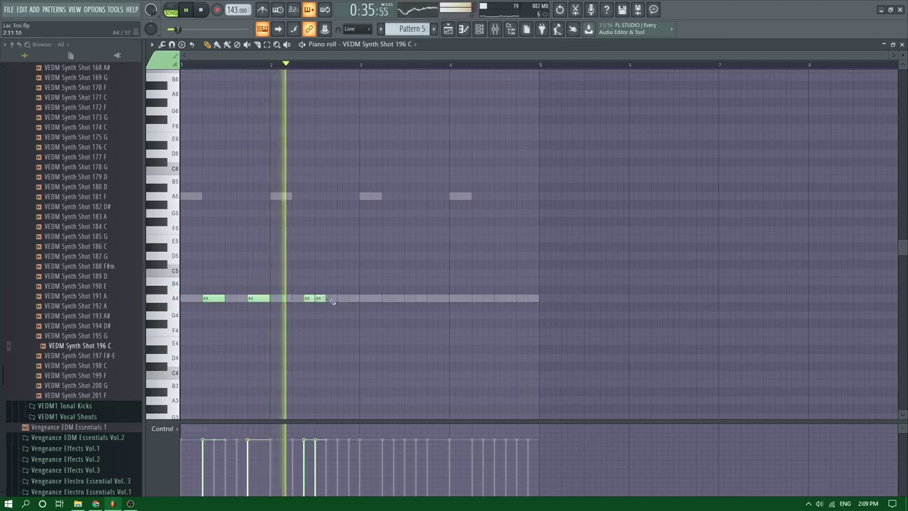
key(space)
right_click(323, 299)
key(space)
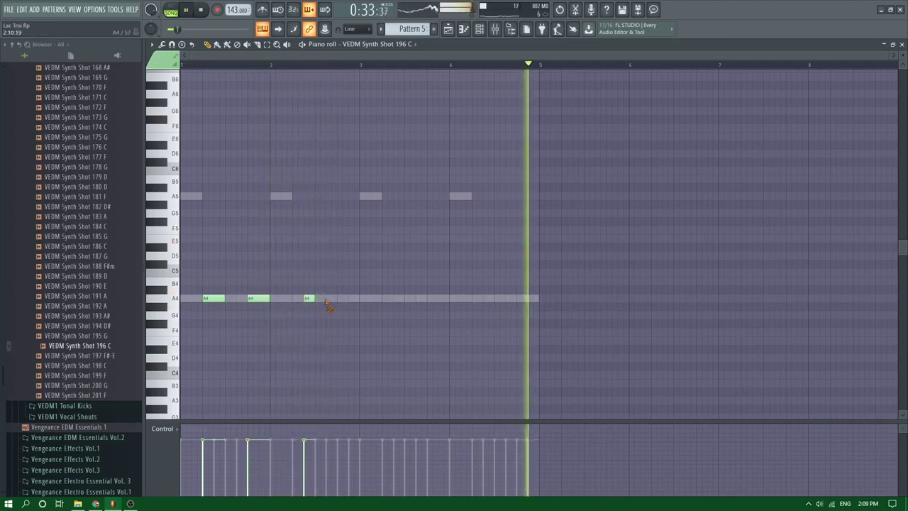
Fill the end of bar 2 with two consecutive three-step A4 notes starting at step 11
click(328, 299)
click(343, 299)
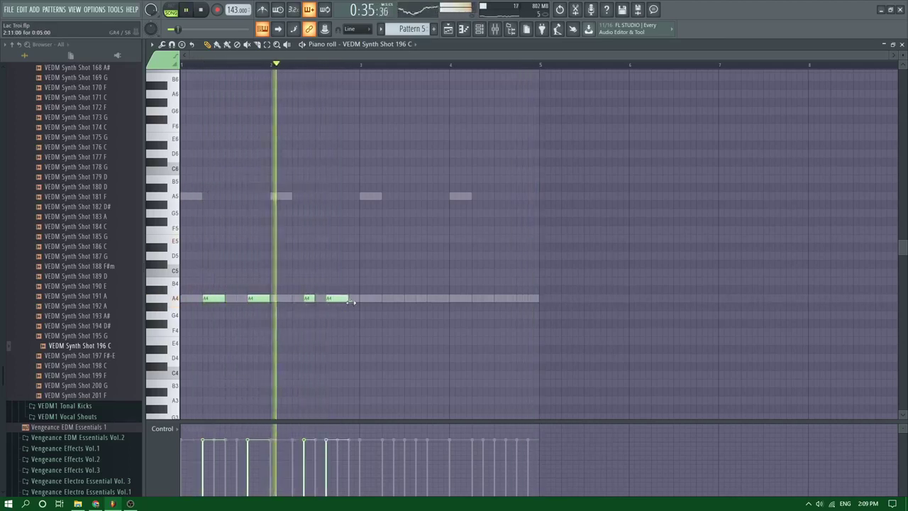
right_click(346, 299)
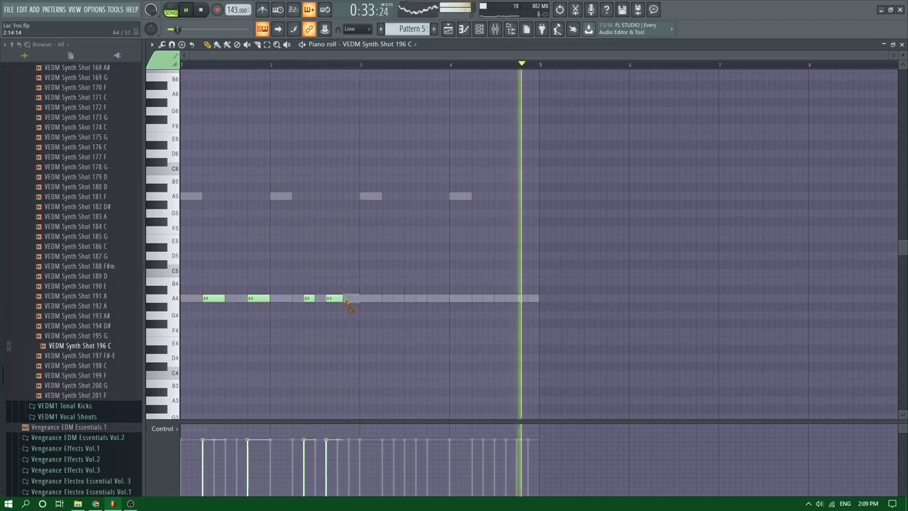
click(346, 299)
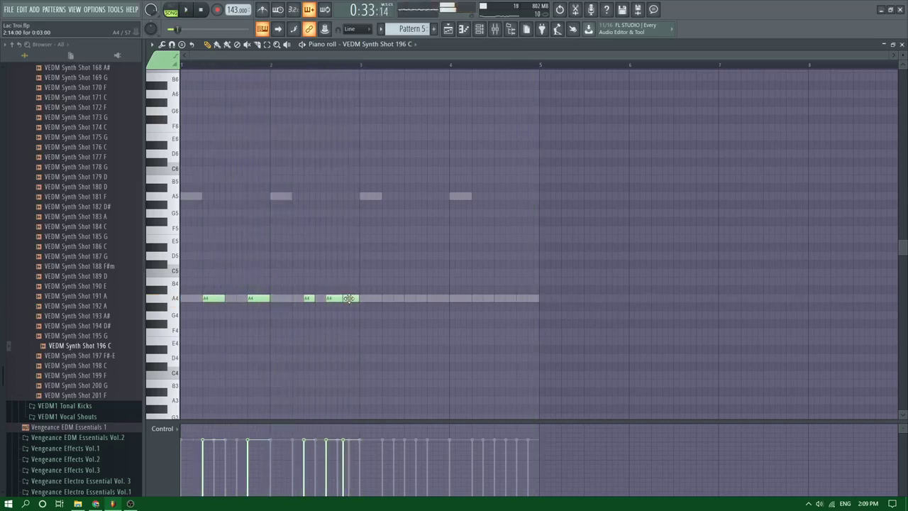
Load Fruity Stereo Shaper in slot 4 of mixer track 16 and set its left/right dephasing to 75% right during pattern playback
key(l)
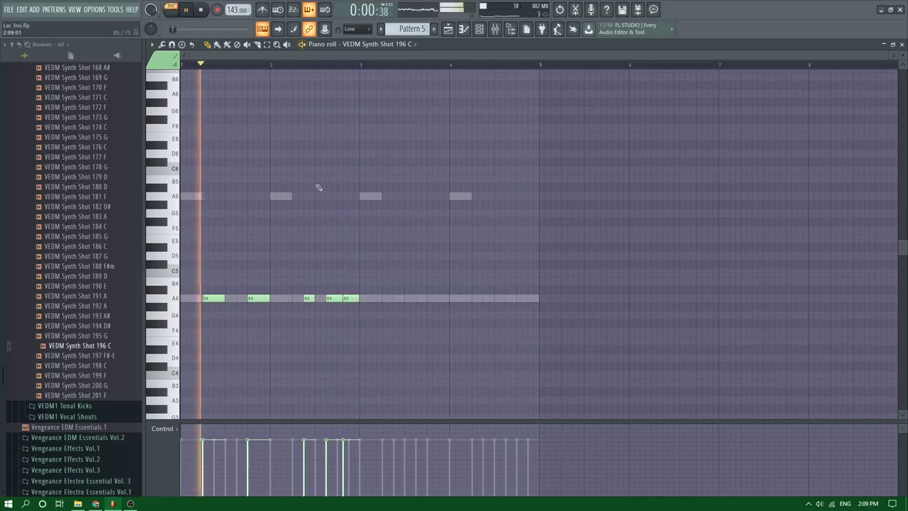
click(495, 29)
click(842, 118)
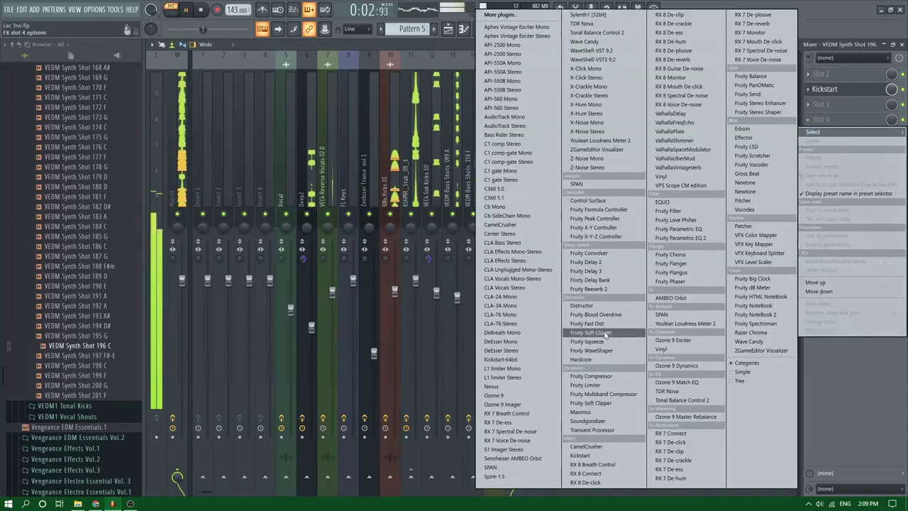
click(758, 113)
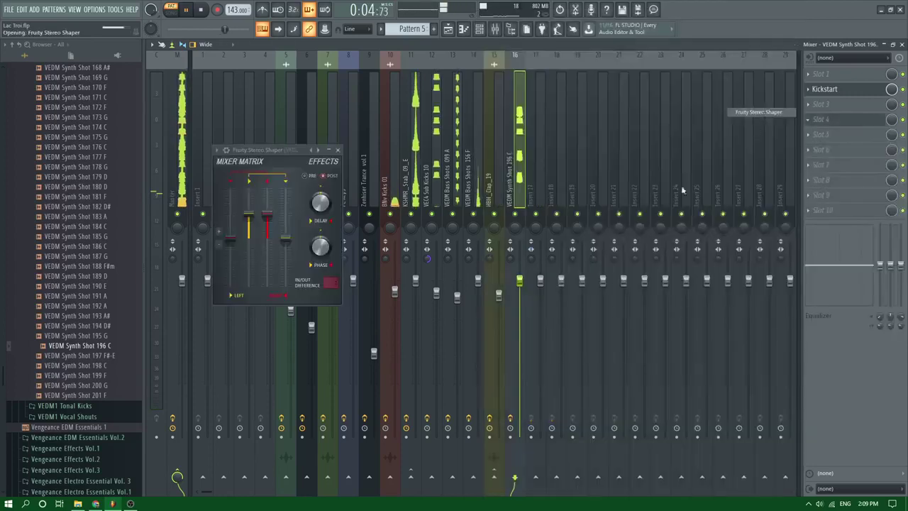
key(space)
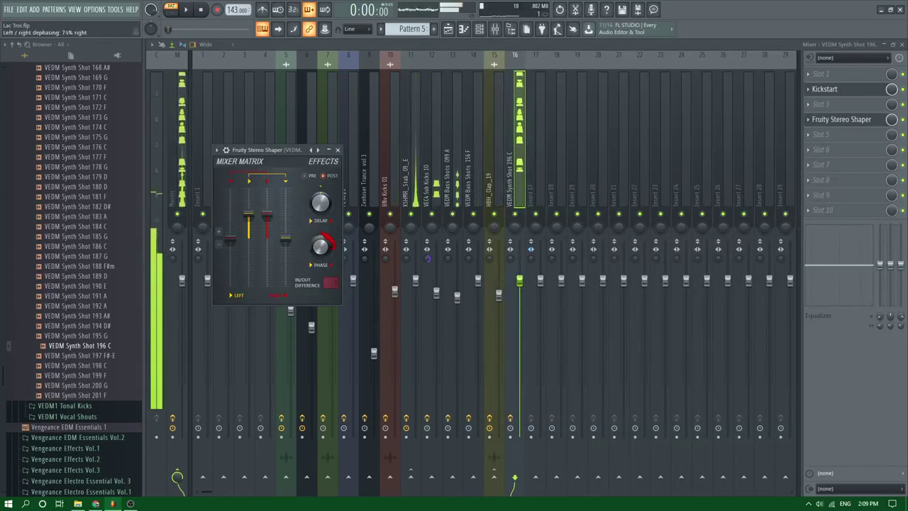
Try Fruity Stereo Enhancer in slot 3 of the synth shot's mixer track
click(832, 105)
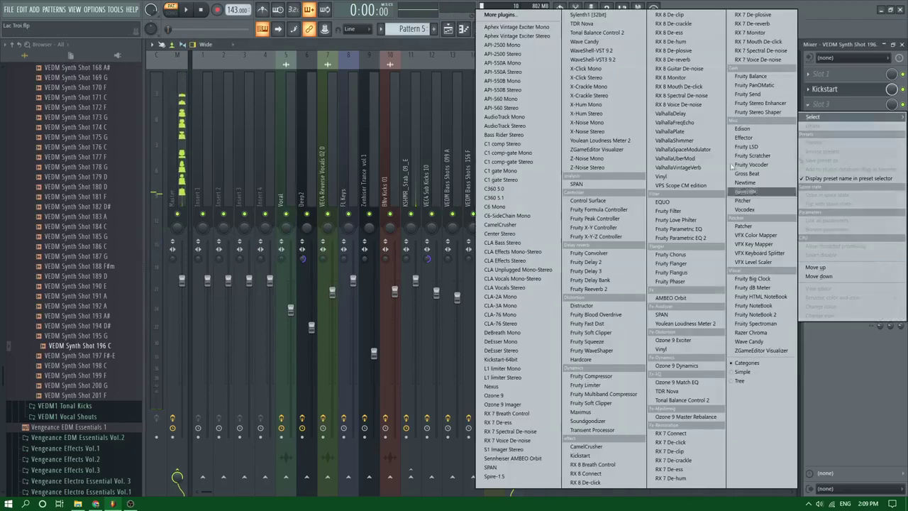
click(749, 104)
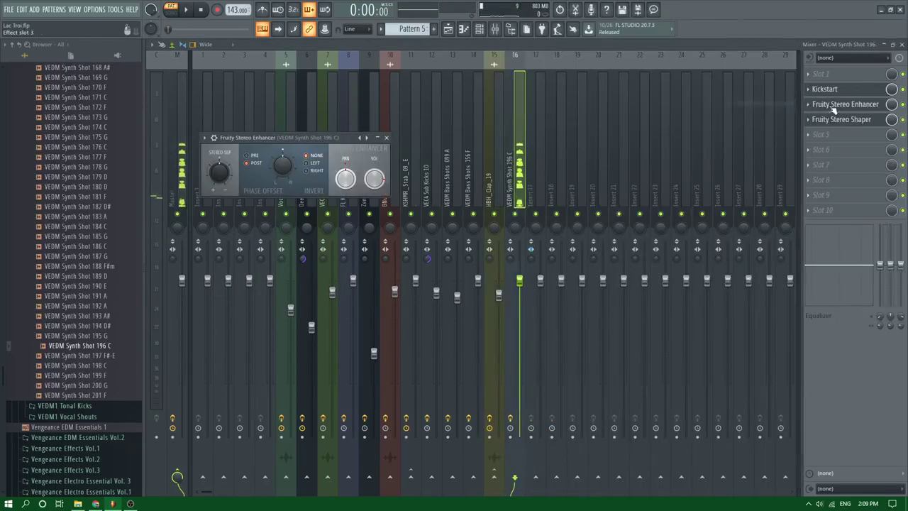
click(809, 105)
click(814, 125)
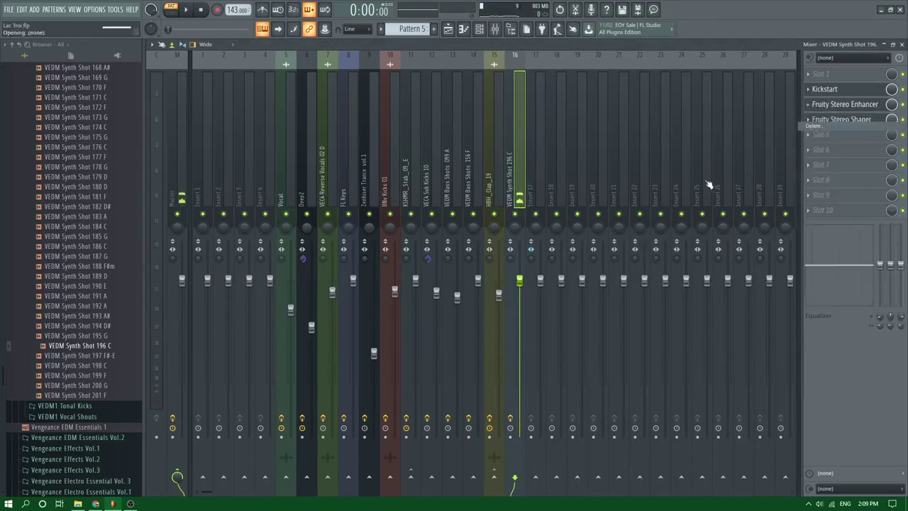
Lower the right channel volume in Fruity Stereo Shaper to -3.9 dB and play the synth shot pattern
click(848, 120)
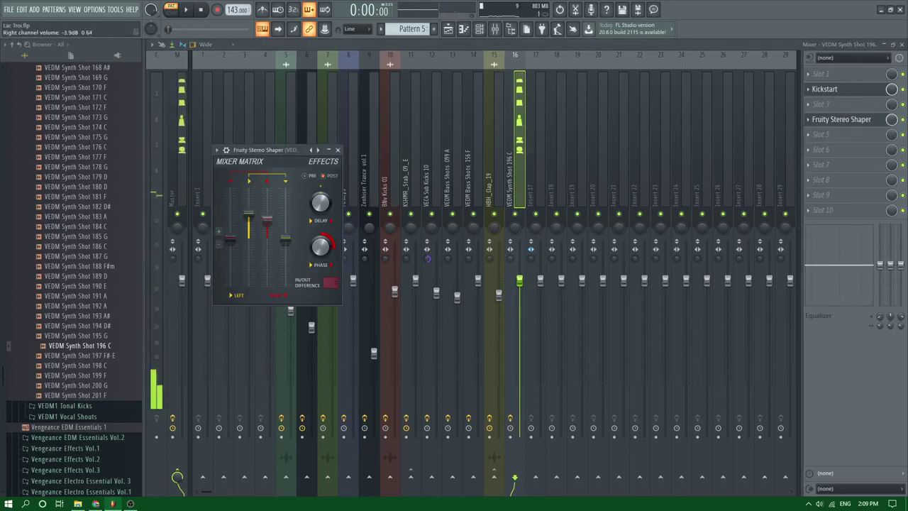
click(464, 33)
key(space)
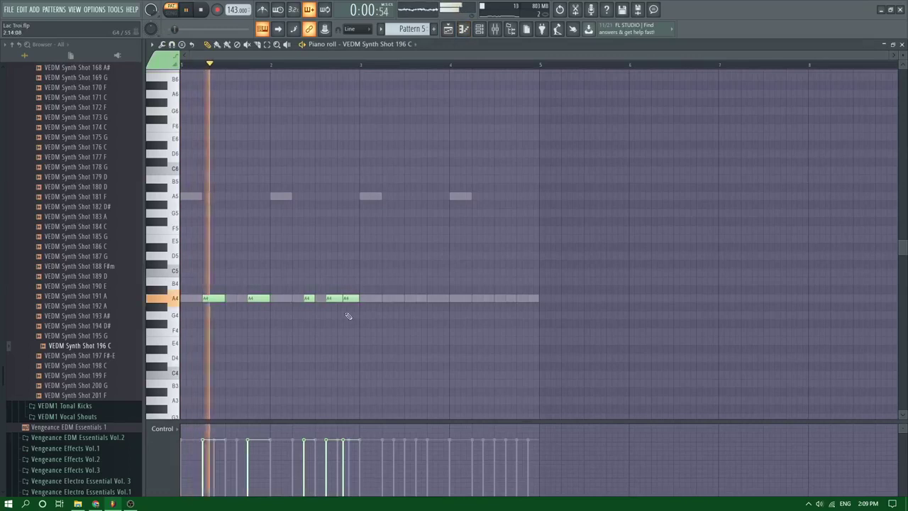
Play the song from bar 17, lowering the volume of mixer track 16 and bypassing its Kickstart
click(448, 30)
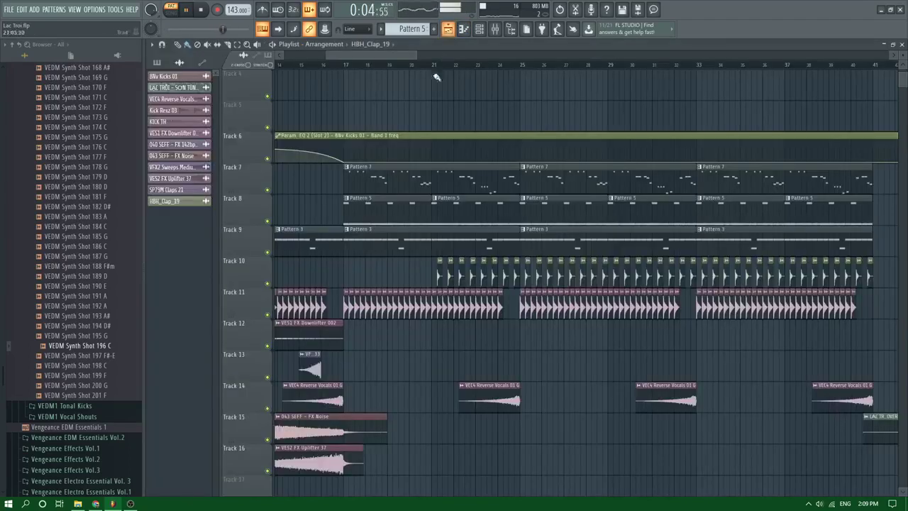
click(338, 67)
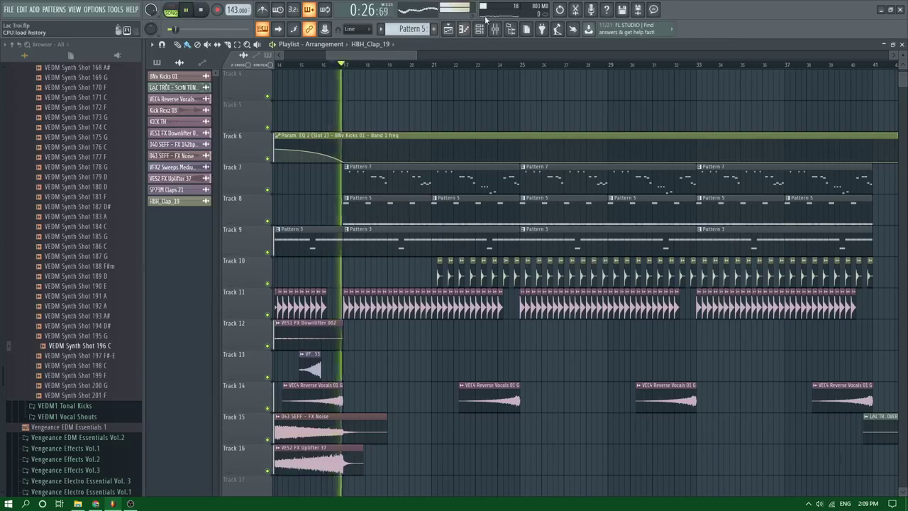
click(495, 30)
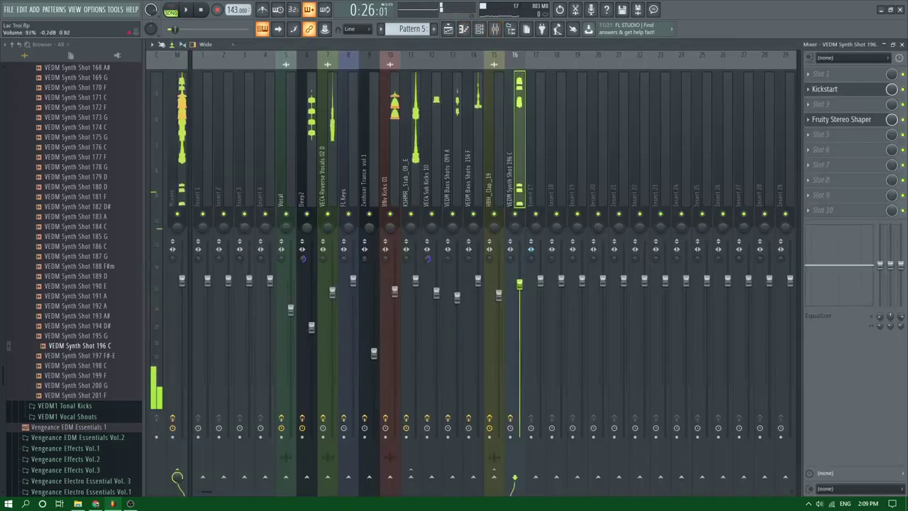
click(536, 197)
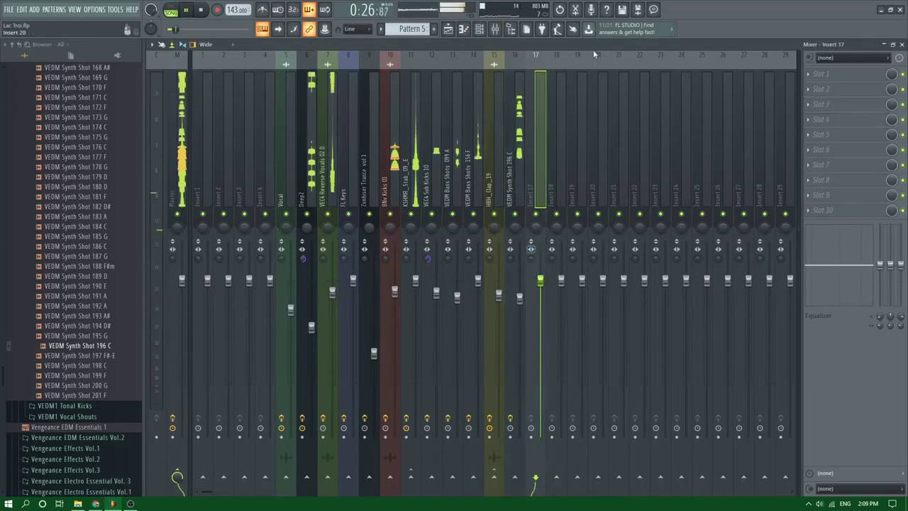
click(516, 83)
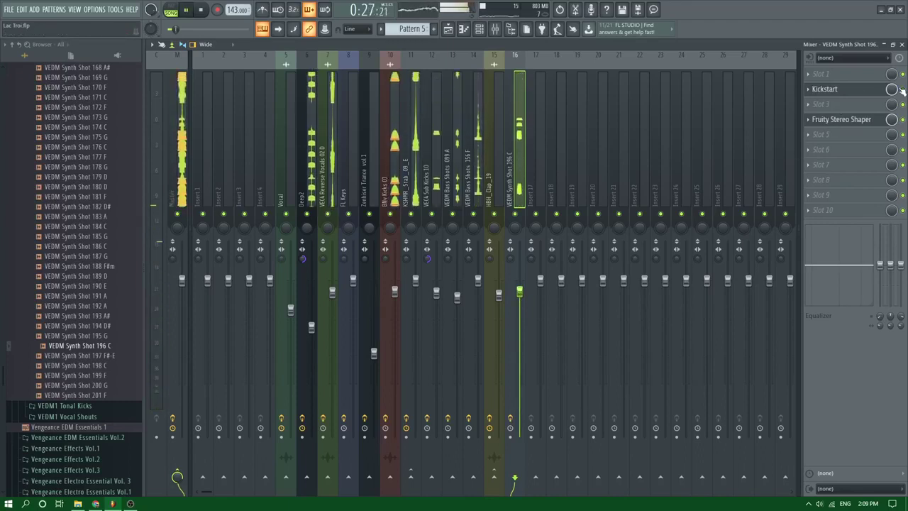
Check the BNv Kicks 01 mixer track and its effects while playing the song
click(394, 114)
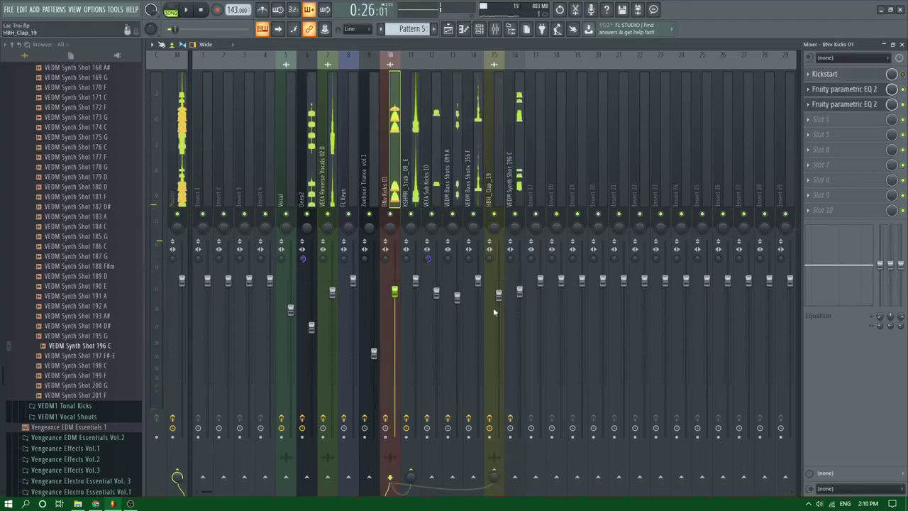
click(447, 30)
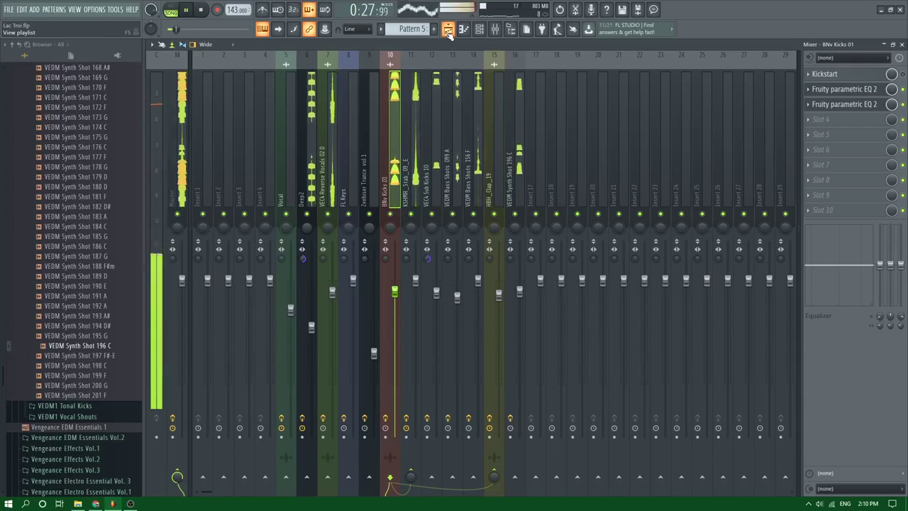
key(space)
Load Fruity Reeverb 2 in slot 6 of mixer track 16, set its decay time to 2.3 seconds and play the song
click(523, 146)
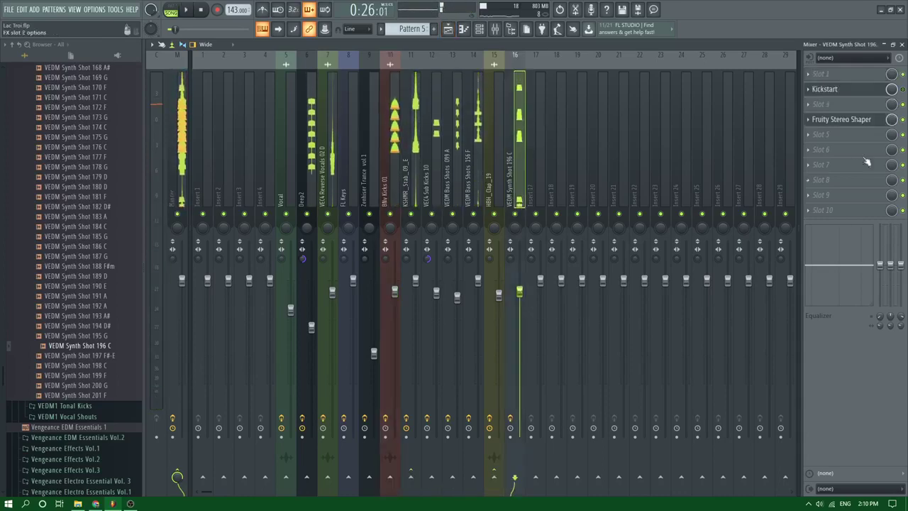
click(865, 152)
click(586, 289)
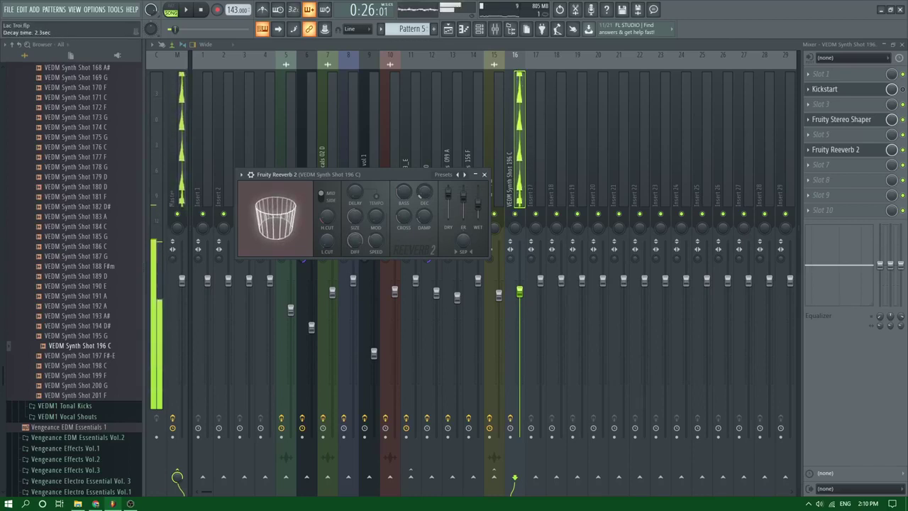
key(F5)
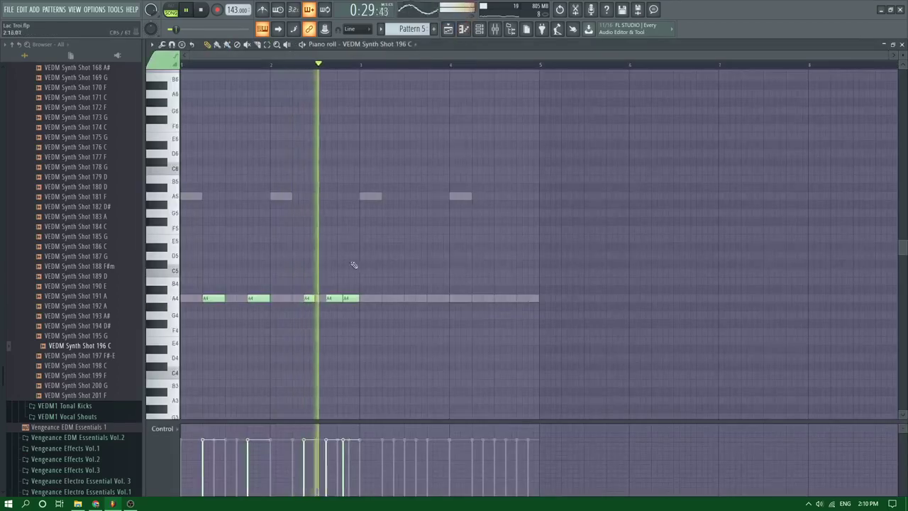
Replace the later A4 notes of bar 2 with three-step A4 notes at steps 5, 11 and 14 while playing the song
key(space)
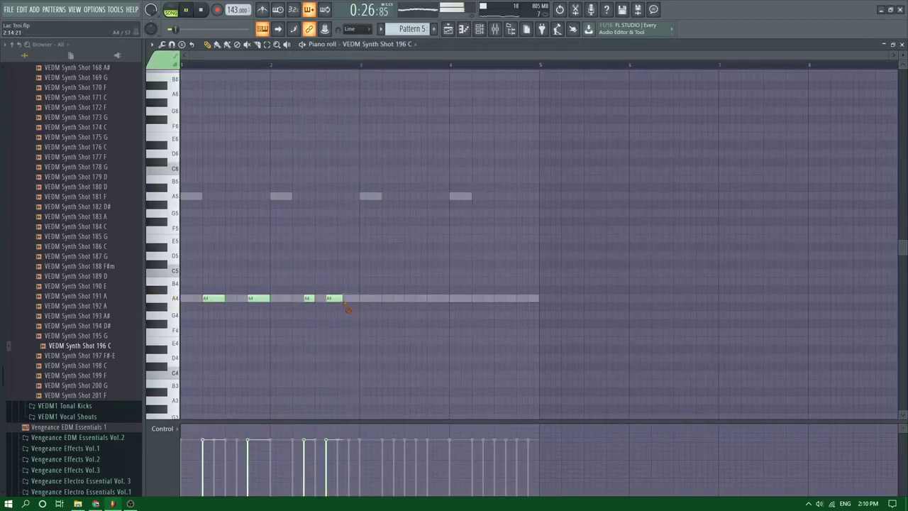
right_click(333, 300)
right_click(309, 300)
click(296, 299)
click(319, 298)
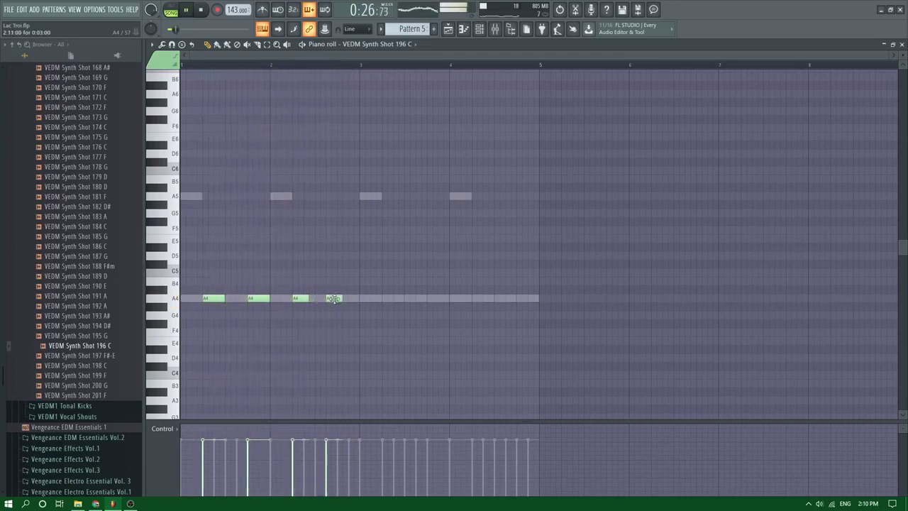
click(348, 299)
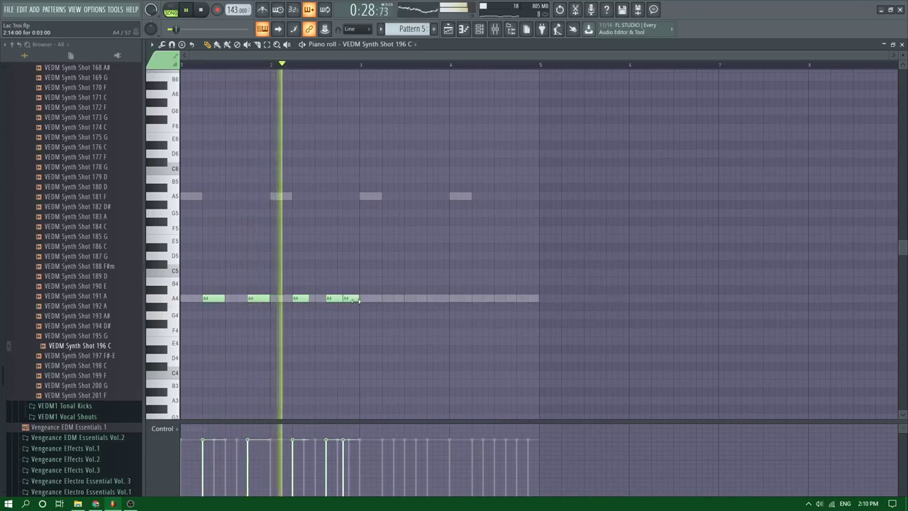
key(space)
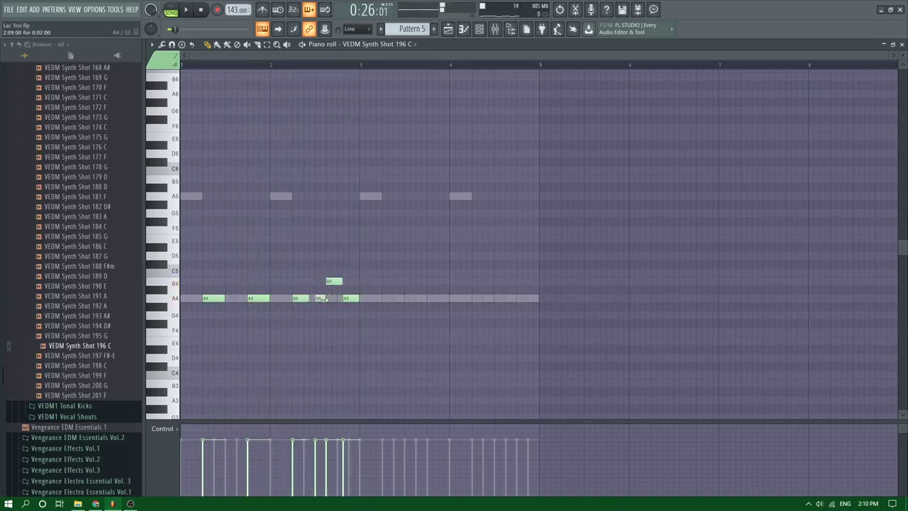
Try an extra A4 note at step 9 of bar 2 while playing the song
scroll(304, 289, up, 3)
key(space)
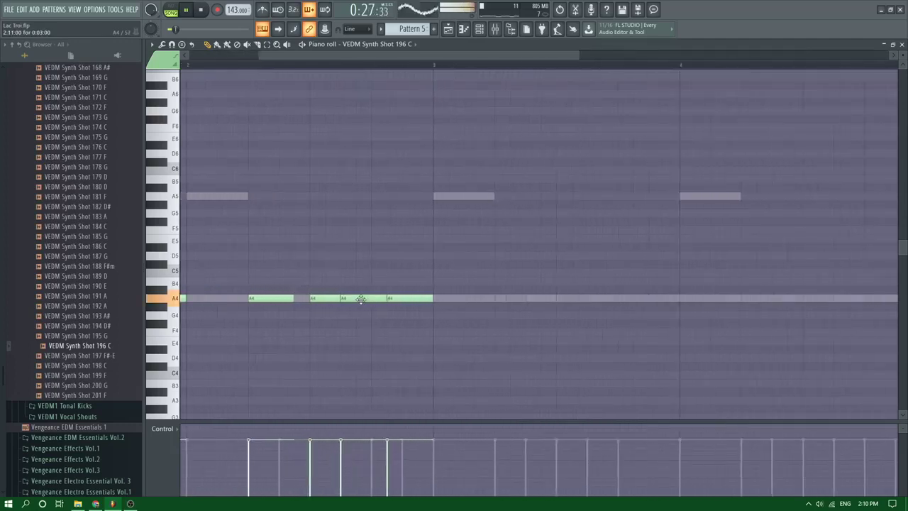
scroll(341, 294, down, 3)
scroll(360, 298, up, 2)
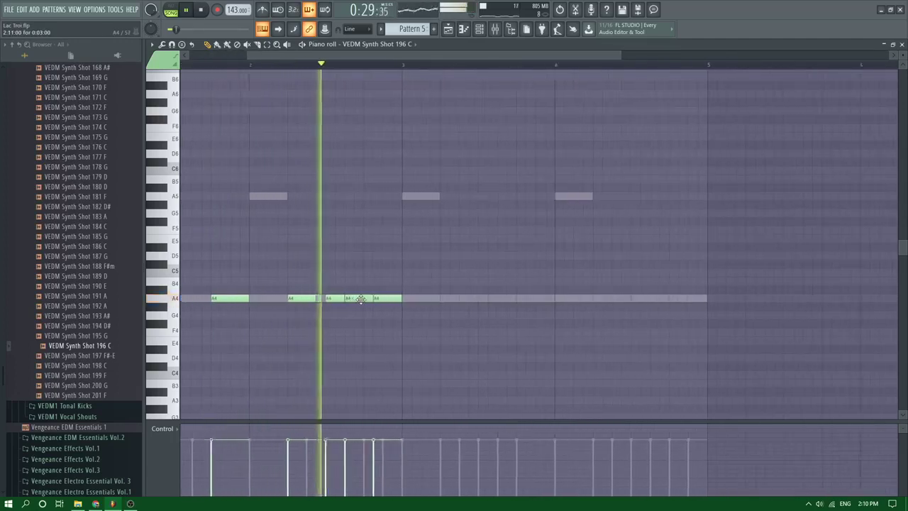
key(space)
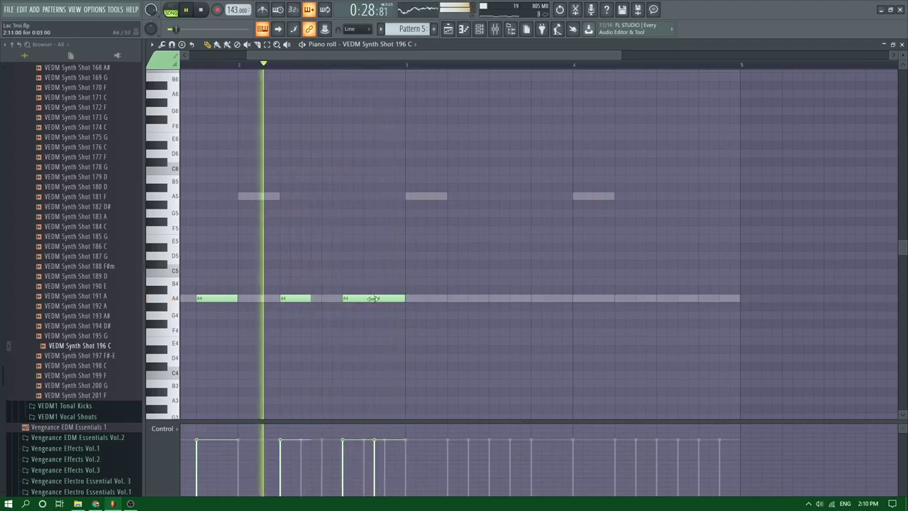
Try different positions for the closing A4 notes of bar 2, including steps 9 and 12, while playing the song
key(space)
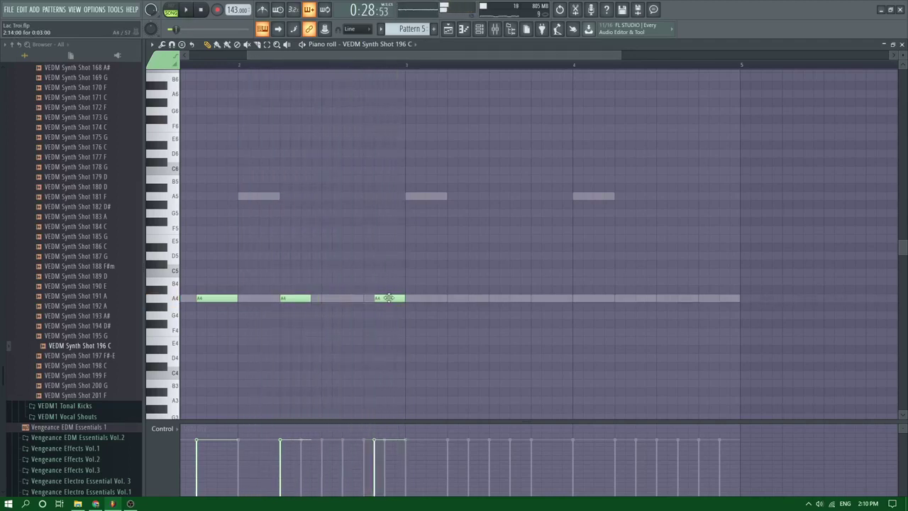
key(space)
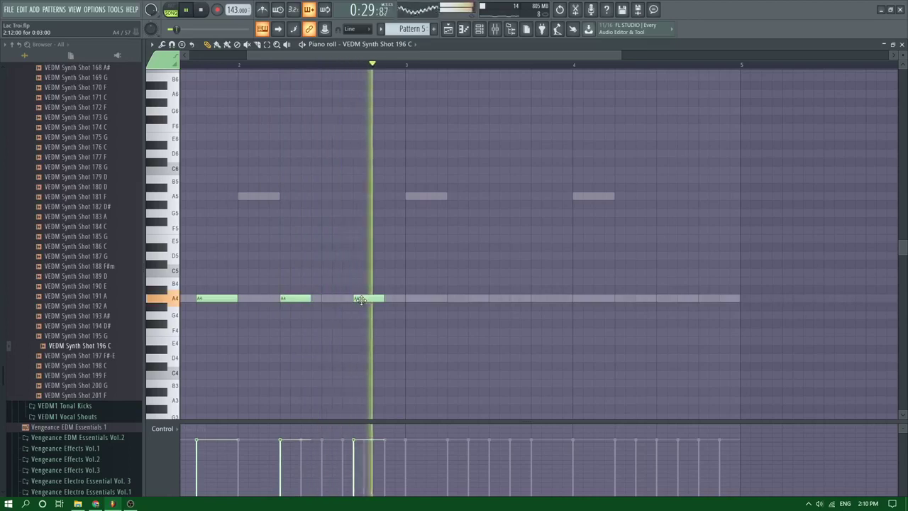
key(space)
key(space)
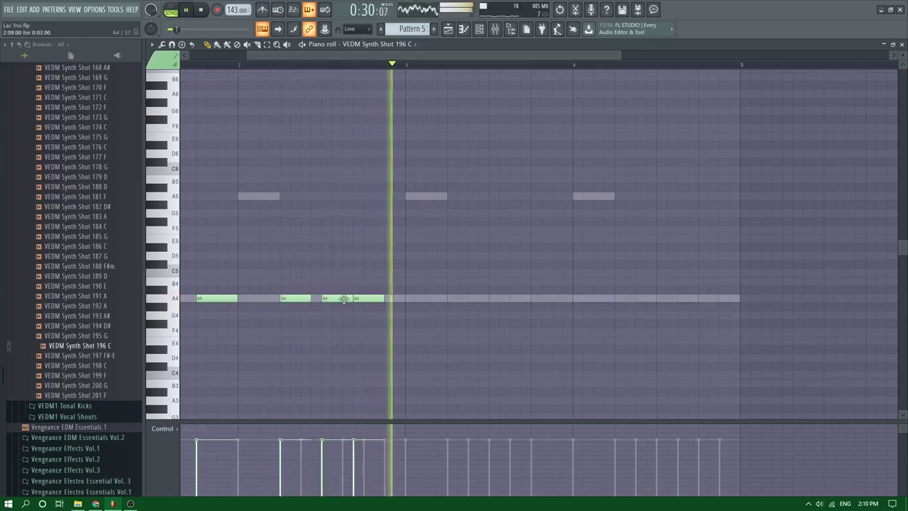
key(space)
key(space)
End bar 2 with a single four-step A4 note at step 13 and play the song
mouse_move(369, 307)
mouse_down()
mouse_move(404, 298)
mouse_move(371, 298)
mouse_up()
key(space)
key(space)
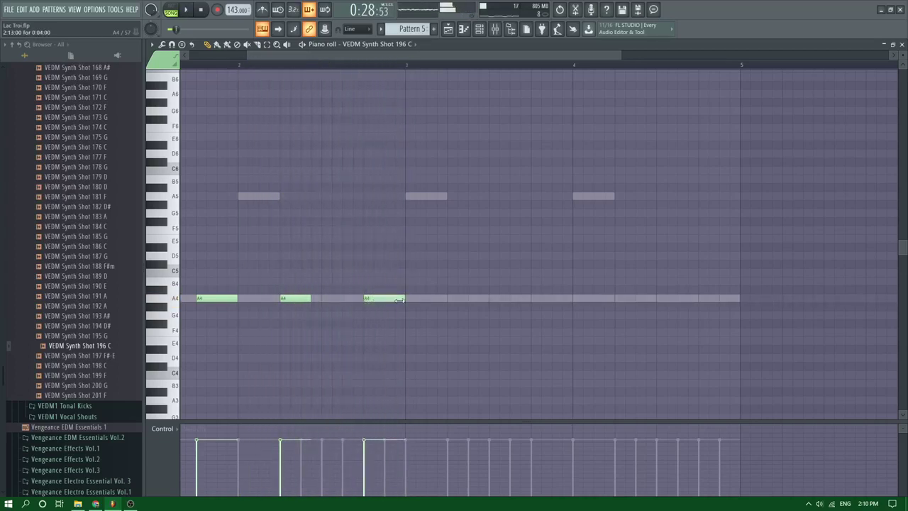
key(space)
scroll(400, 301, down, 3)
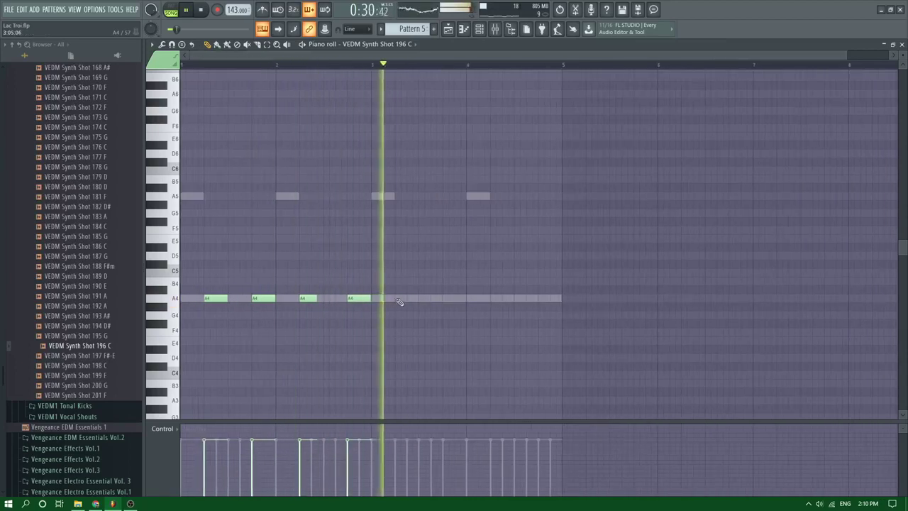
key(space)
Load the 87 G sample as a new channel with root note G5 and route it to mixer track 17
scroll(91, 261, down, 15)
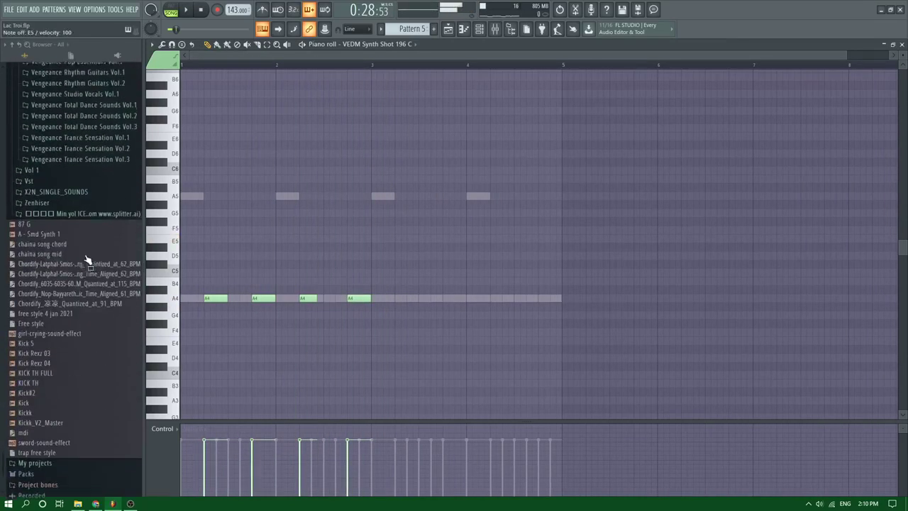
click(481, 34)
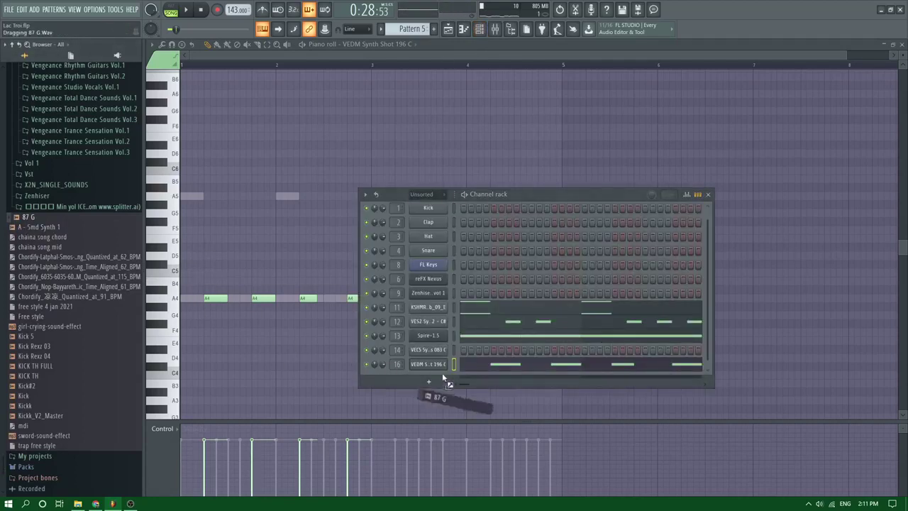
drag(443, 378, 435, 371)
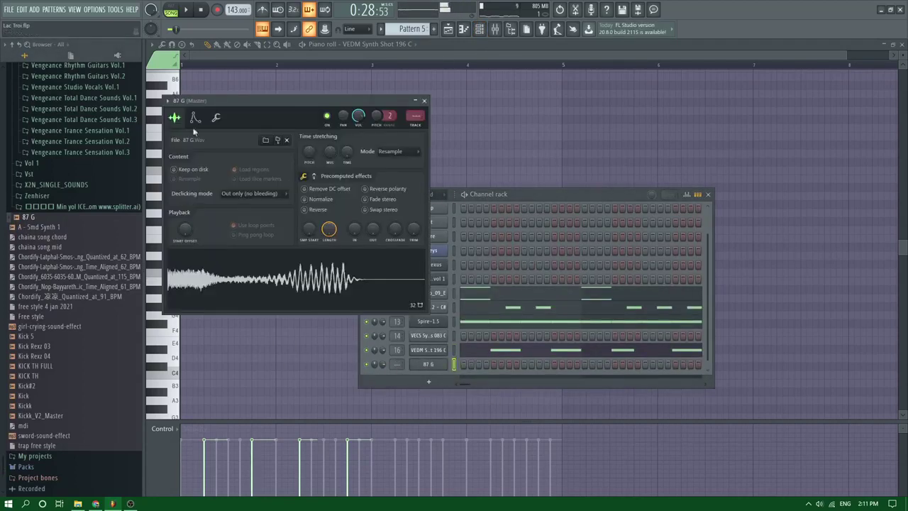
click(195, 118)
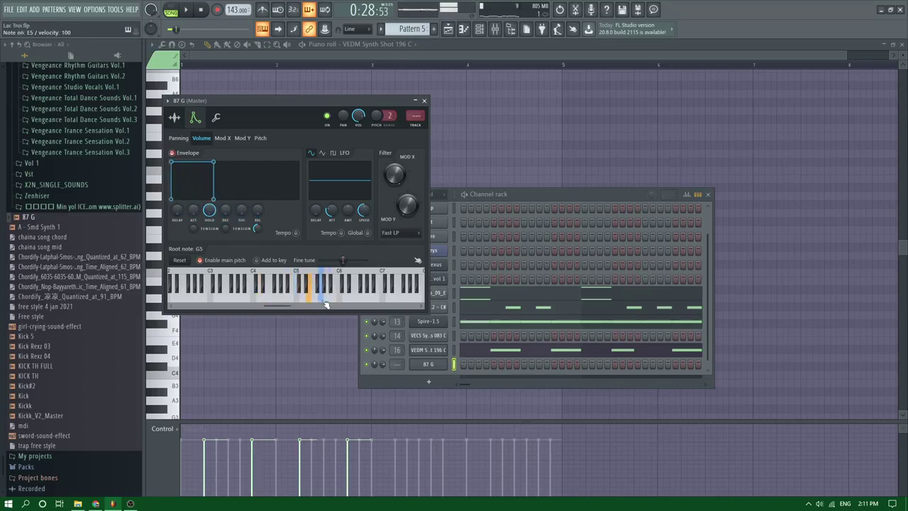
key(F9)
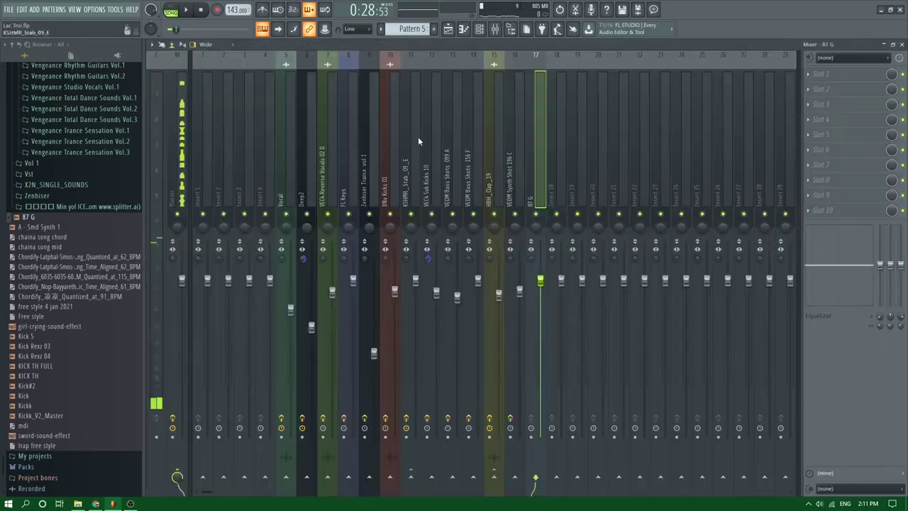
key(F9)
Play the song while checking the 87 G piano roll and the playlist
key(space)
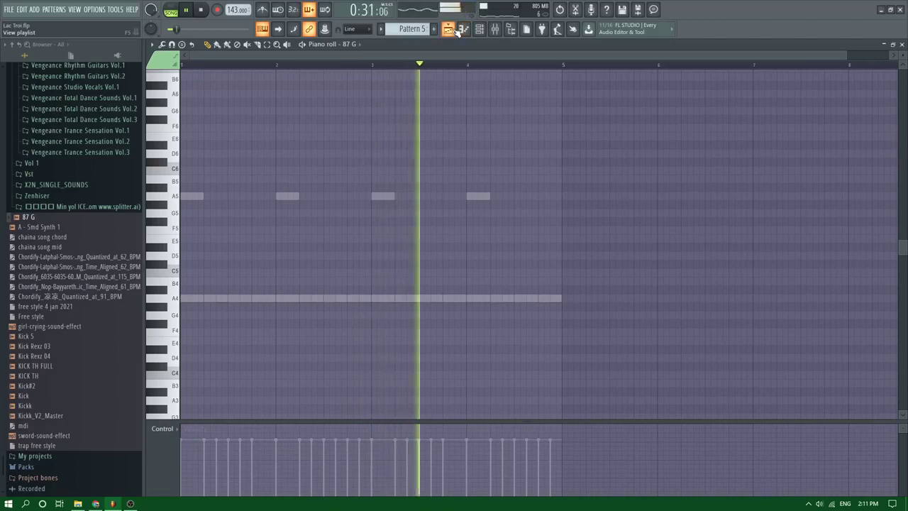
key(F5)
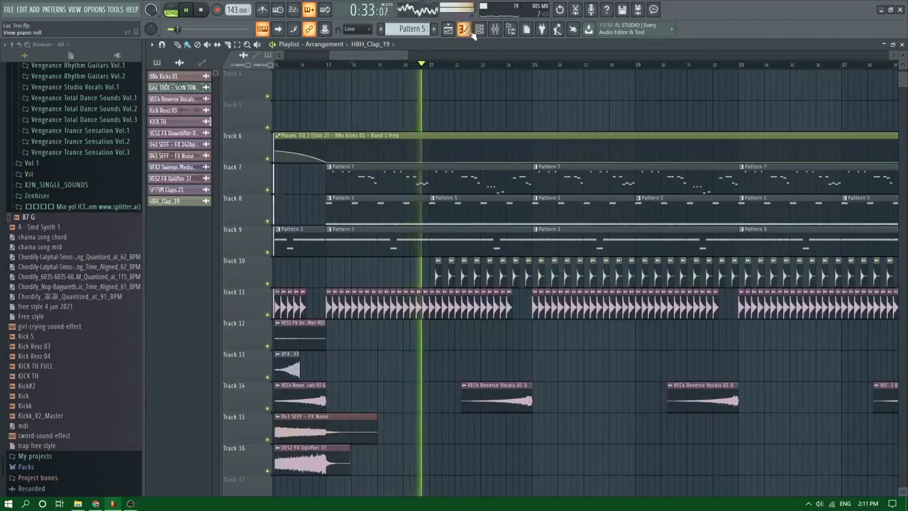
key(F7)
key(space)
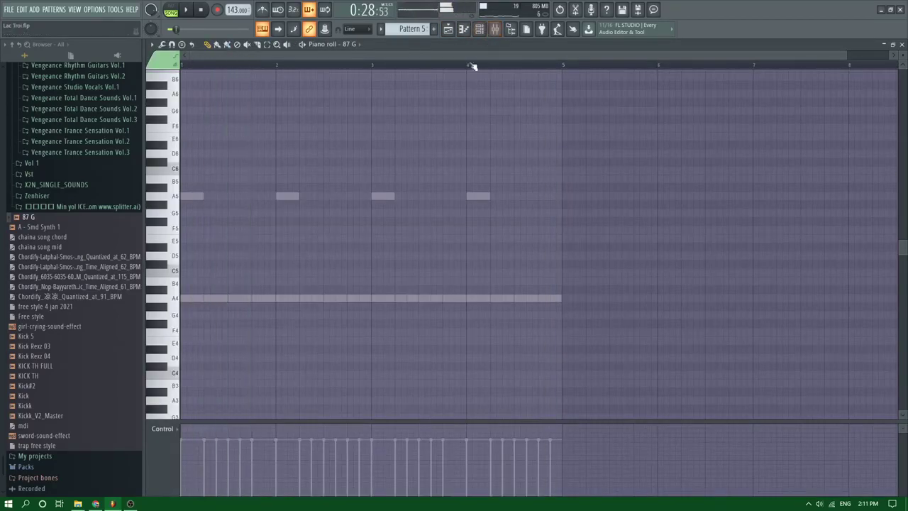
Return to the VEDM Synth Shot 196 C notes and add A4 notes at steps 5 and 13 of bar 3
click(348, 44)
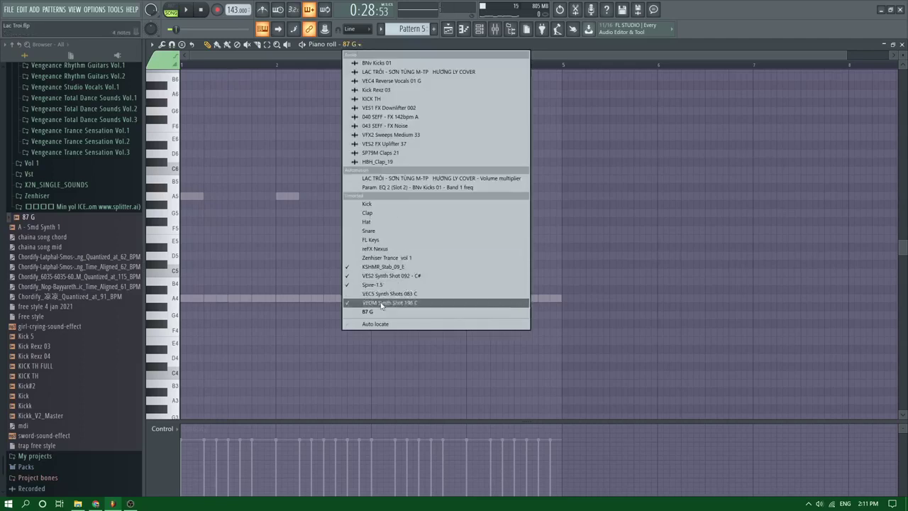
click(350, 298)
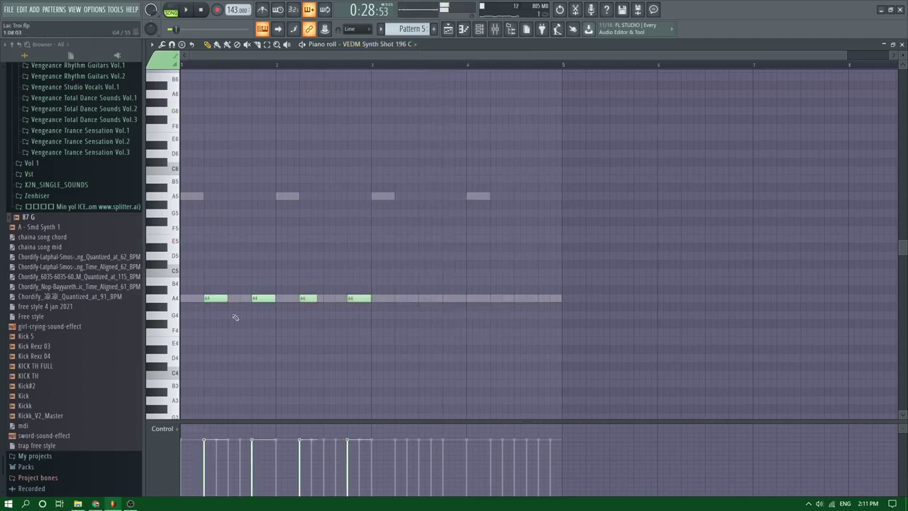
key(space)
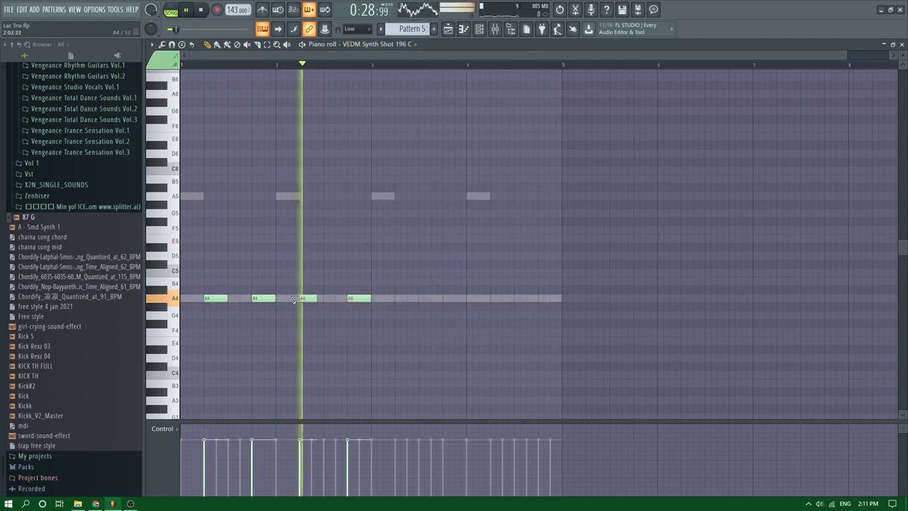
click(395, 298)
click(446, 298)
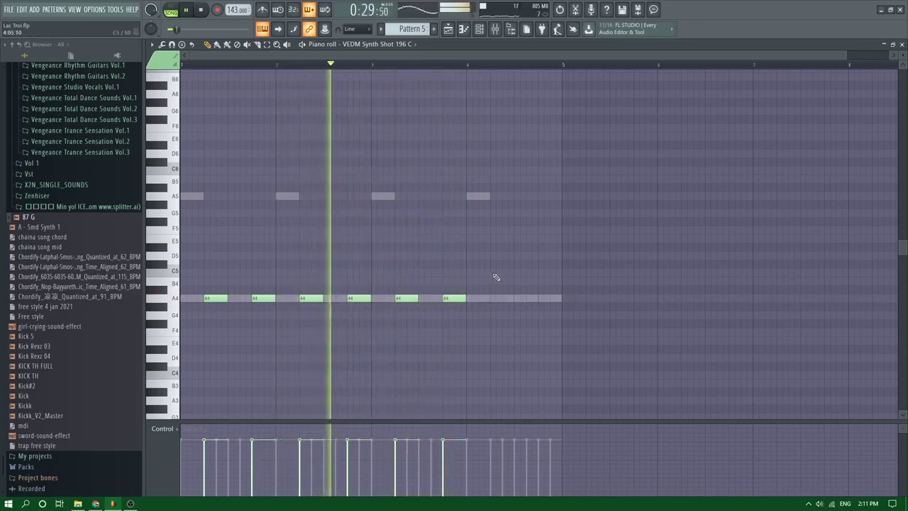
Draw F5 notes at steps 9 and 11 of bar 4 and an E5 note at step 13
click(497, 274)
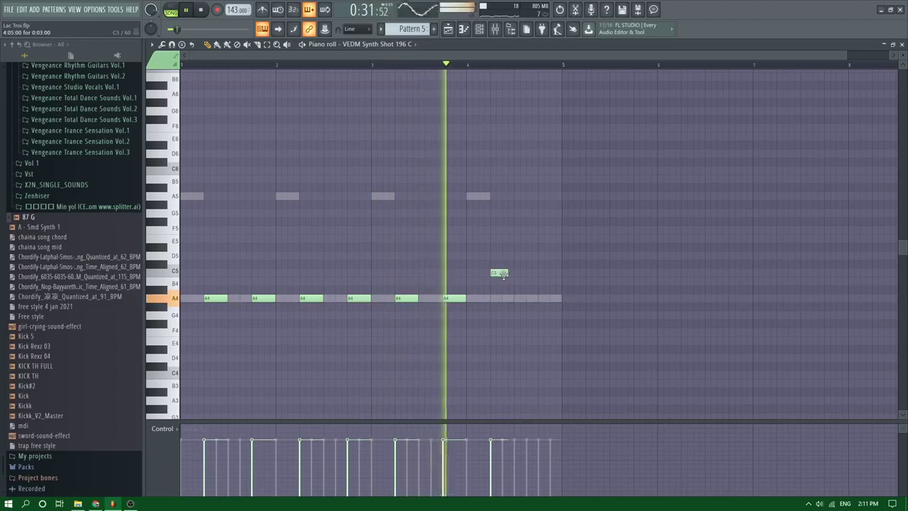
right_click(500, 275)
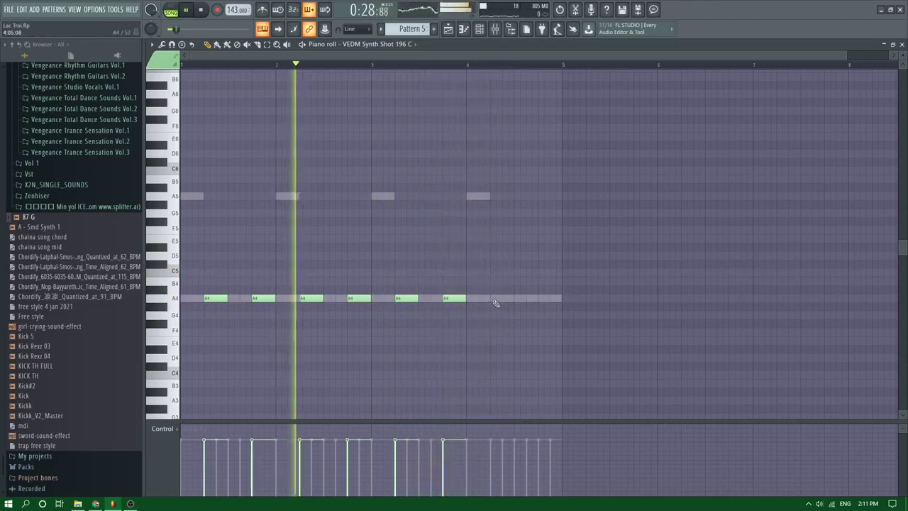
click(516, 230)
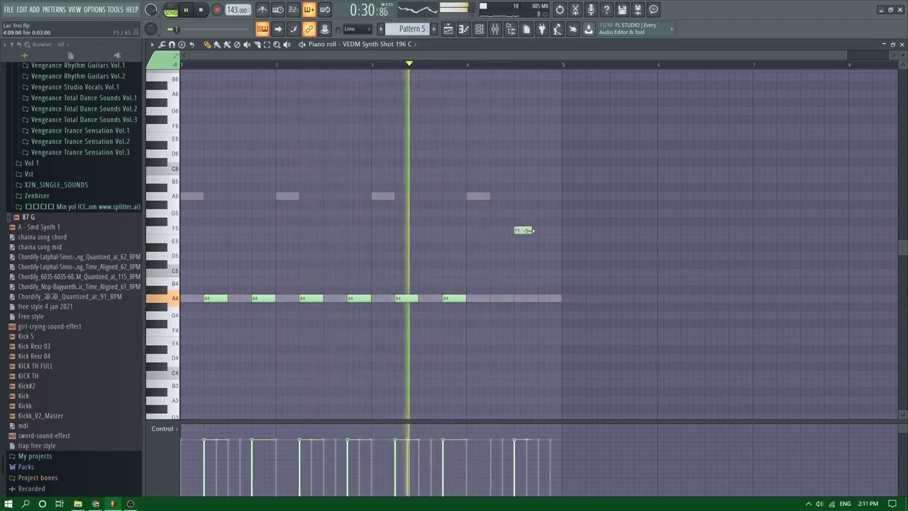
click(542, 238)
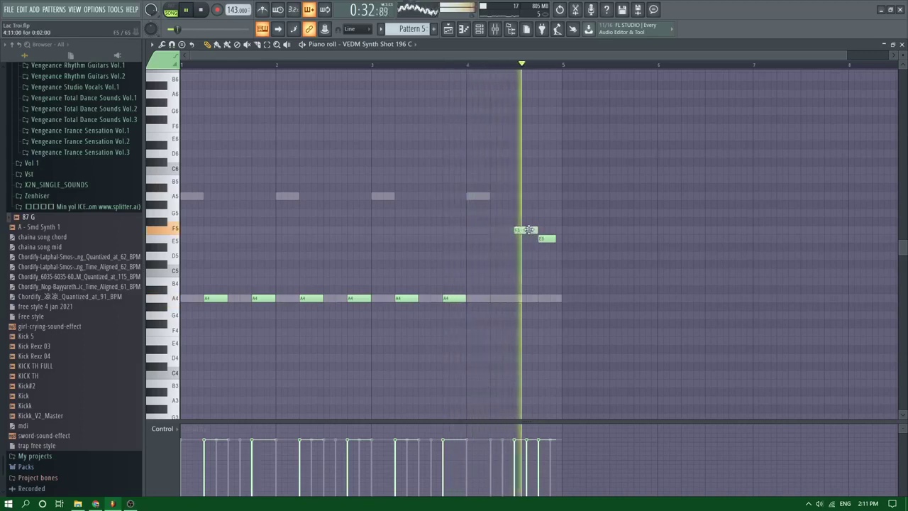
click(532, 230)
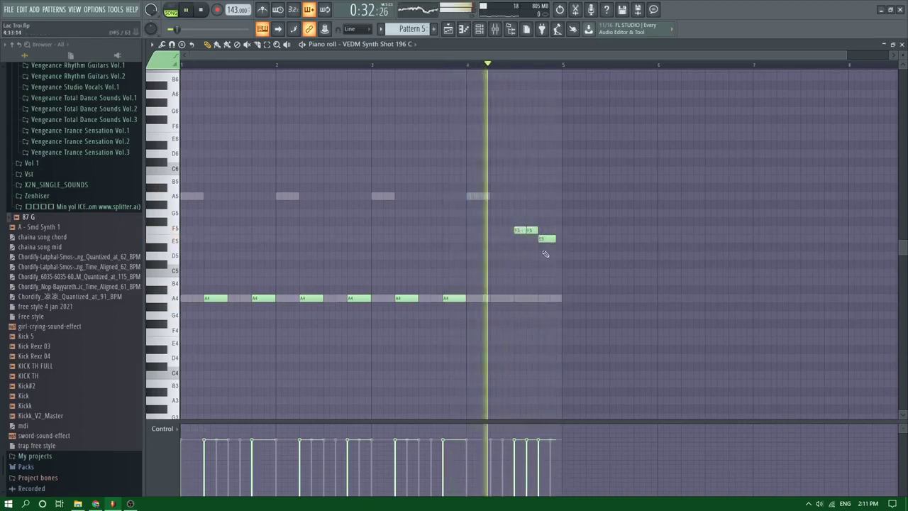
Raise the note at step 13 of bar 4 to F5 and add an E5 note at step 15
drag(545, 239, 548, 234)
key(space)
key(space)
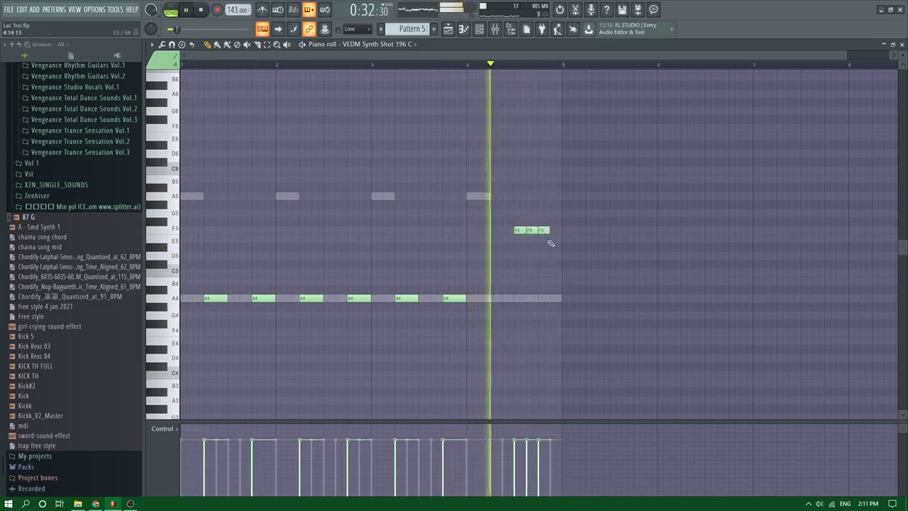
click(554, 238)
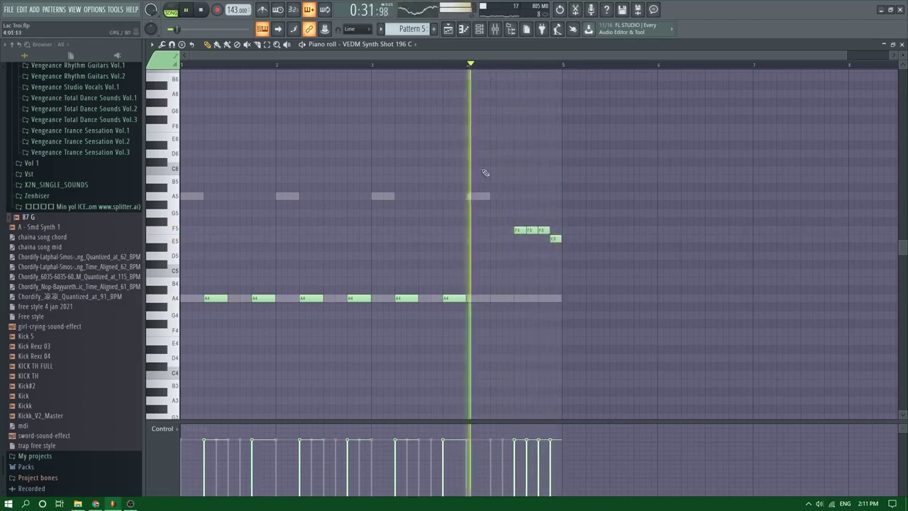
key(space)
Edit note panning in bar 4's closing run, panning the second and fourth notes right and the third left
click(163, 429)
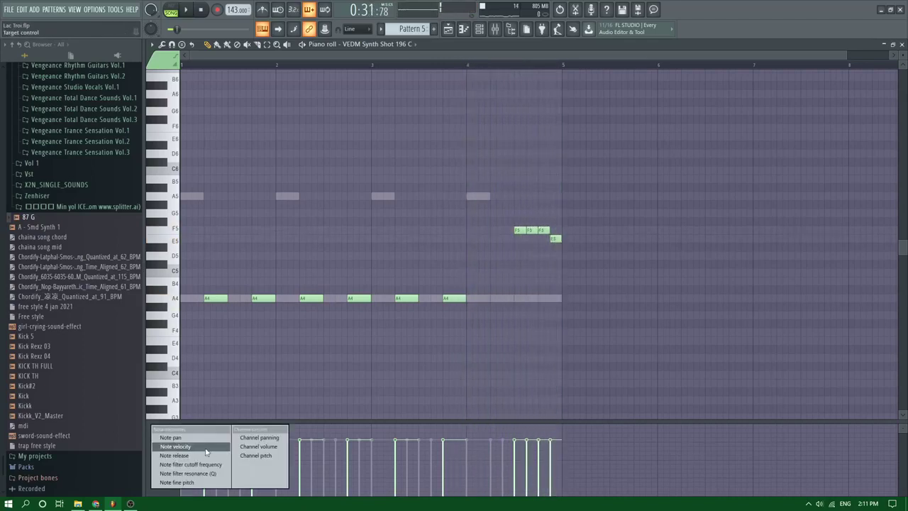
click(190, 438)
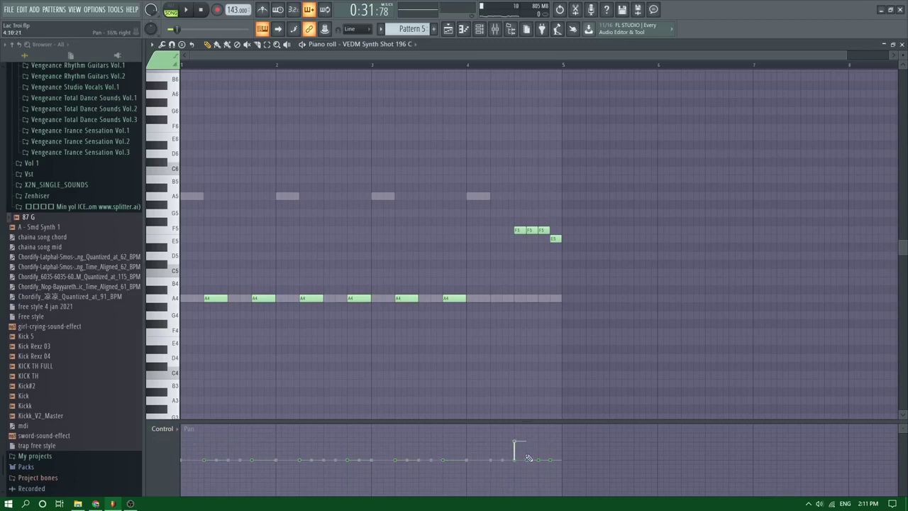
key(space)
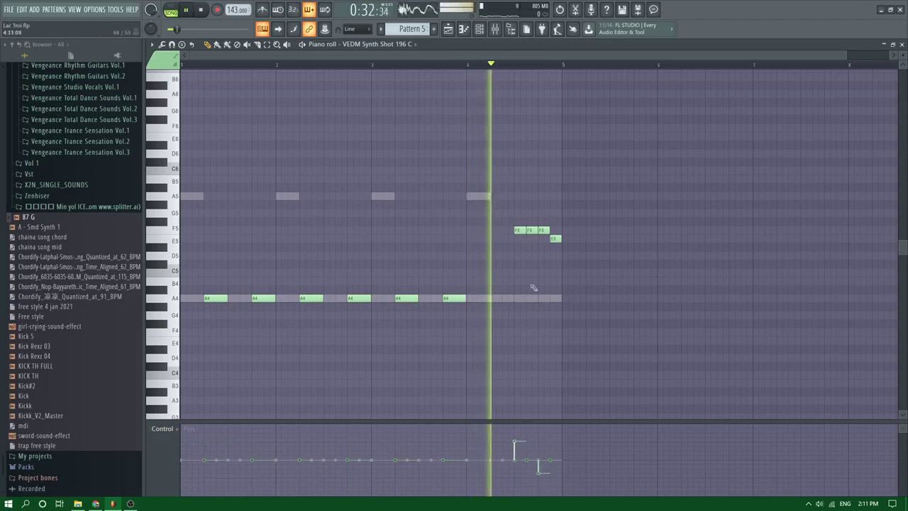
click(552, 444)
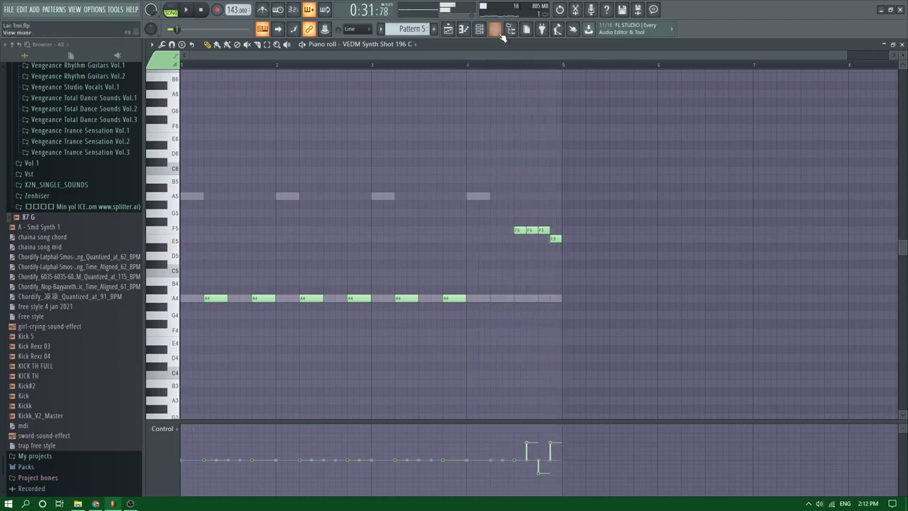
Solo the VEDM Synth Shot 196 C mixer track and raise its volume
click(491, 30)
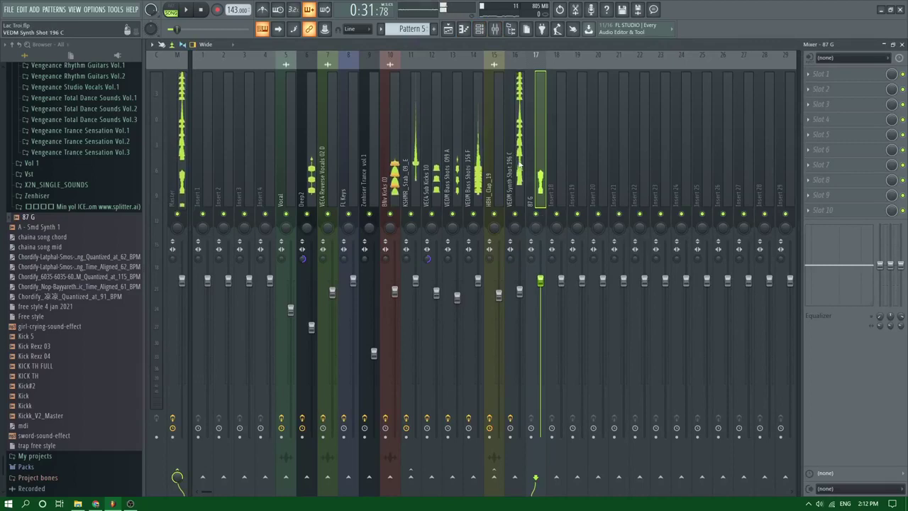
click(520, 164)
right_click(518, 215)
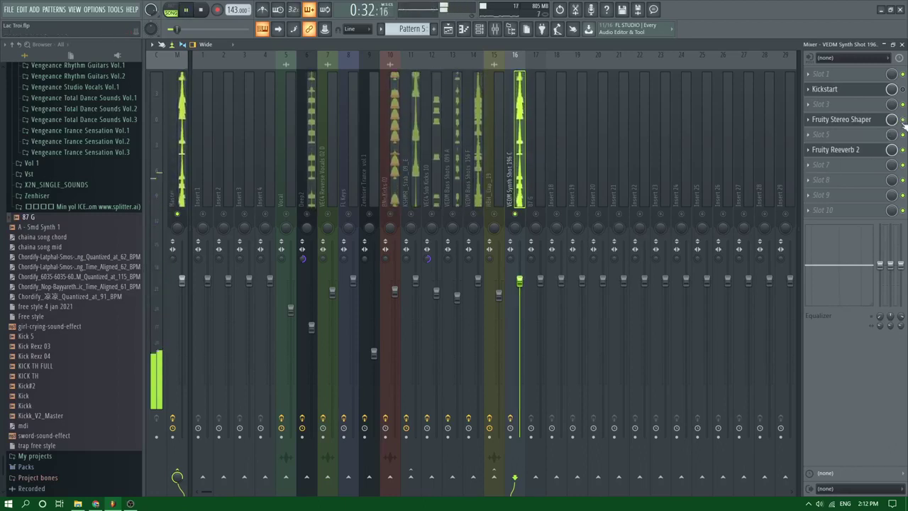
Lower the wet level of Fruity Reeverb 2 on mixer track 16 and play the full song
click(870, 150)
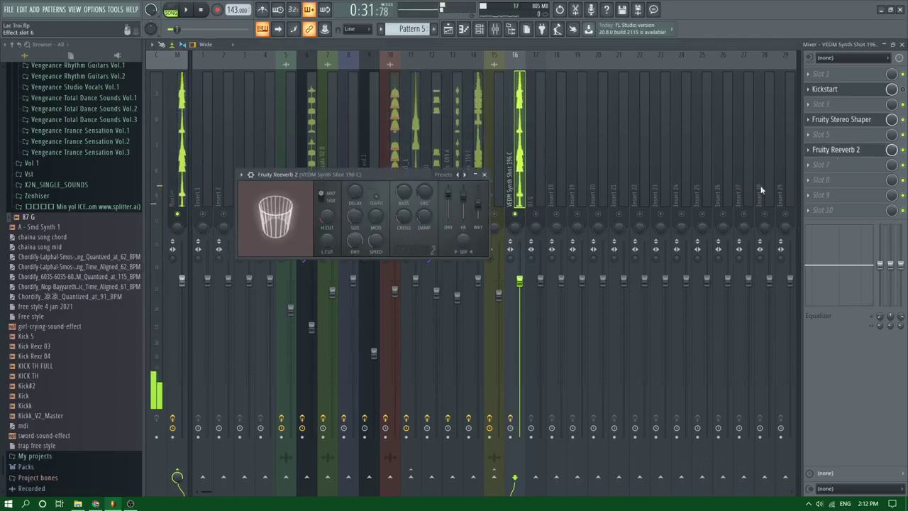
key(space)
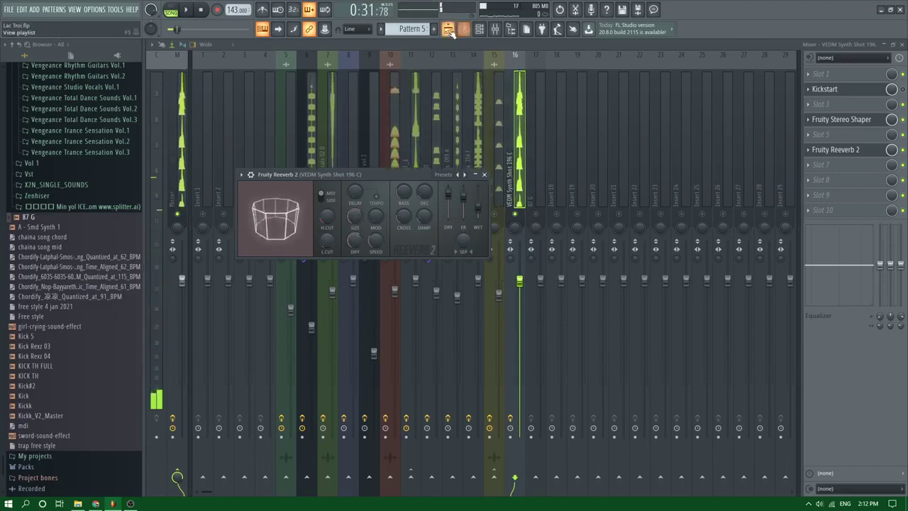
click(449, 30)
click(500, 30)
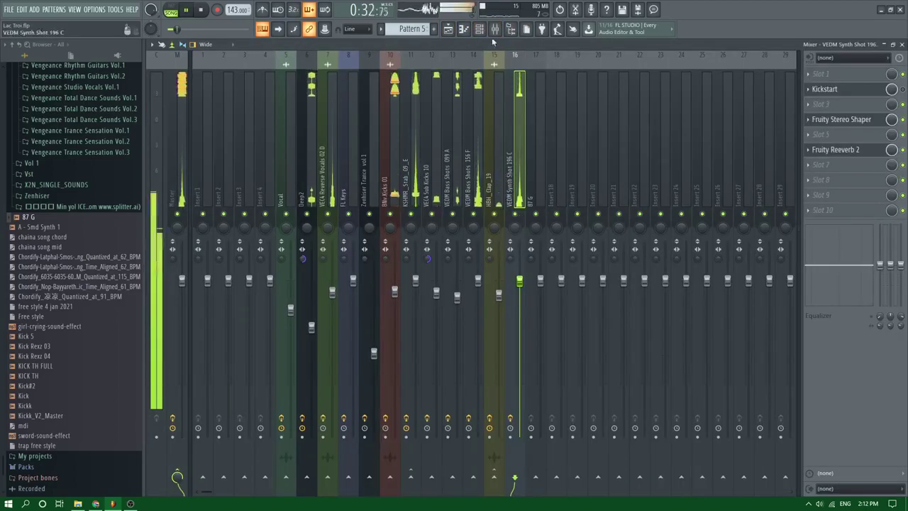
Show the playlist arrangement and play the song from around bar 20
click(448, 29)
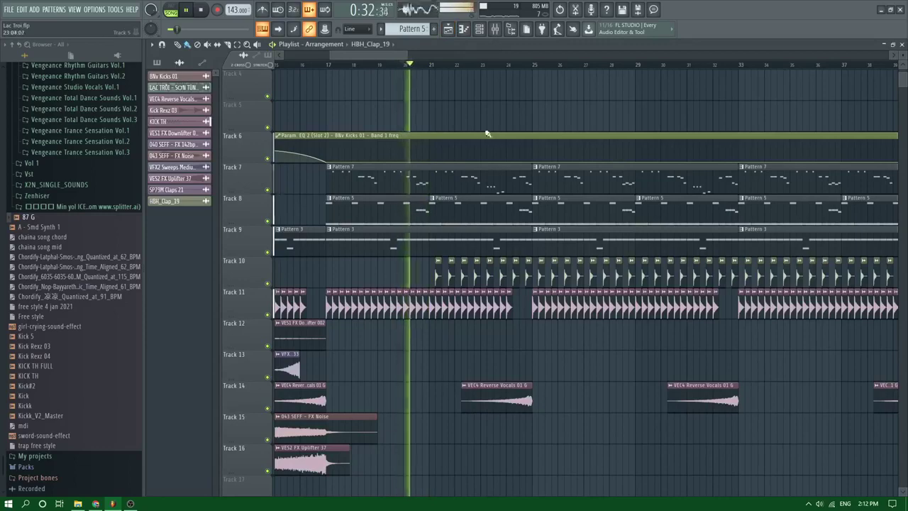
scroll(419, 174, up, 3)
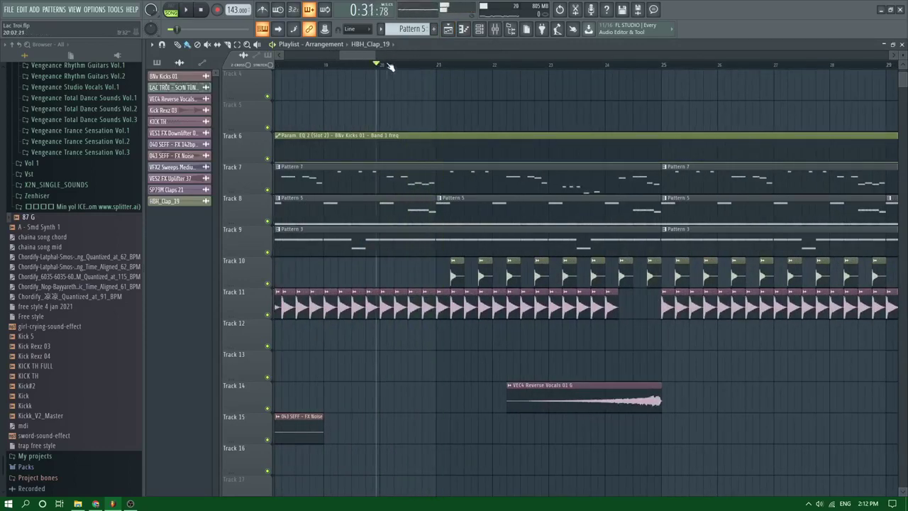
click(388, 65)
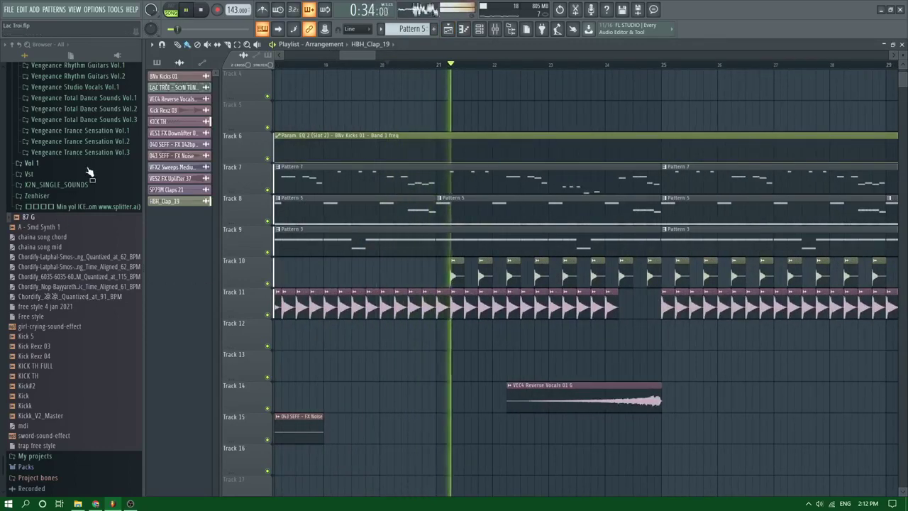
Look through the Vengeance sample pack folders and the VEDM synth shots while the song plays
scroll(89, 173, up, 7)
scroll(469, 202, down, 3)
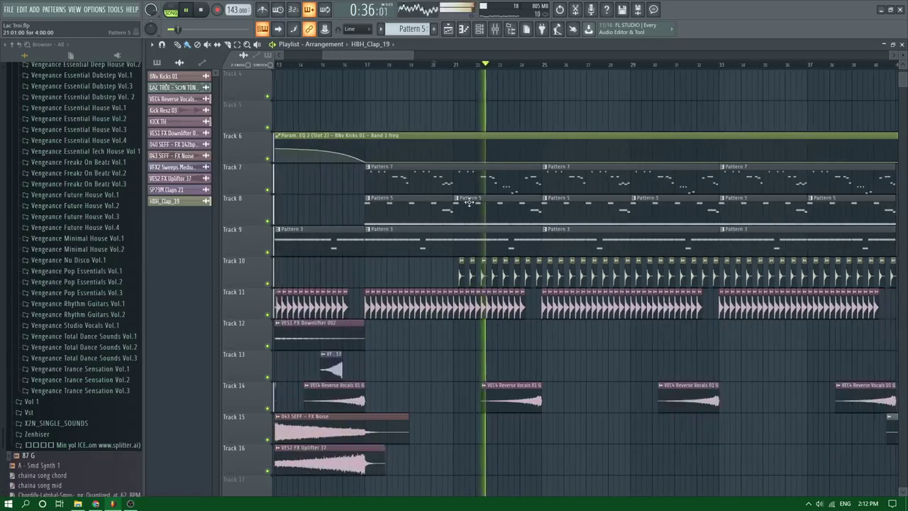
scroll(561, 222, down, 2)
scroll(49, 277, up, 5)
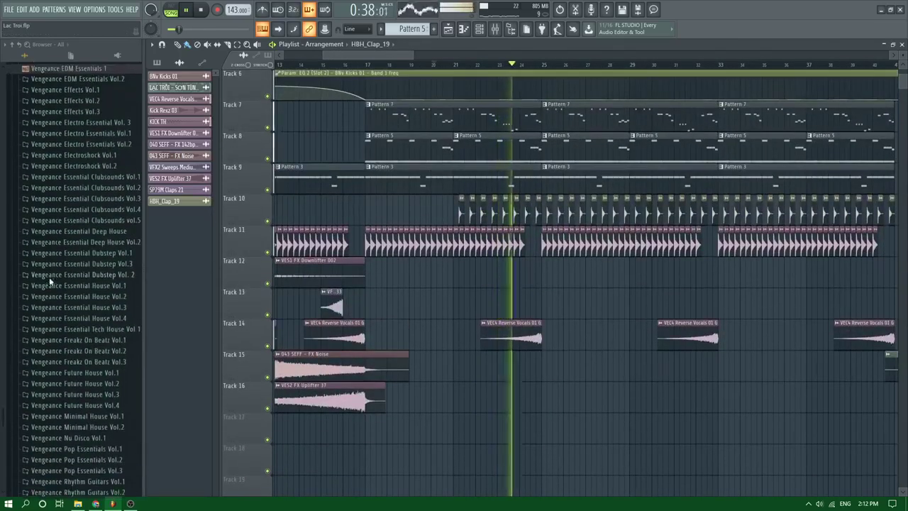
scroll(111, 259, up, 4)
scroll(114, 274, up, 2)
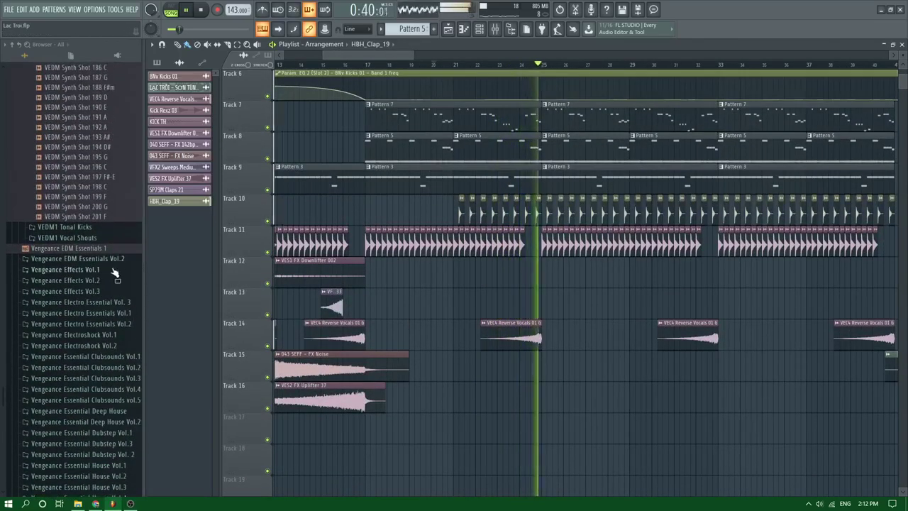
scroll(103, 248, down, 2)
key(space)
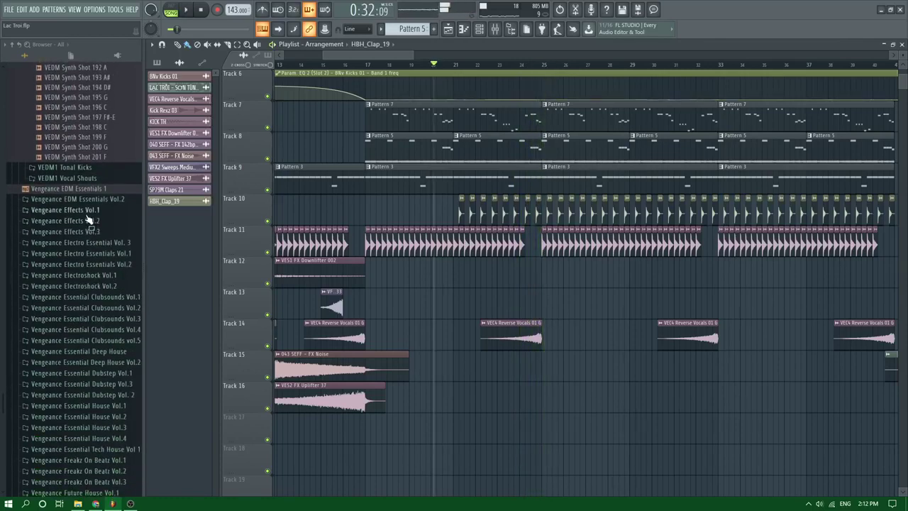
Open the VES2 Toms folder in Vengeance Electroshock Vol.2's percussion samples and preview VES2 Toms 023
click(102, 286)
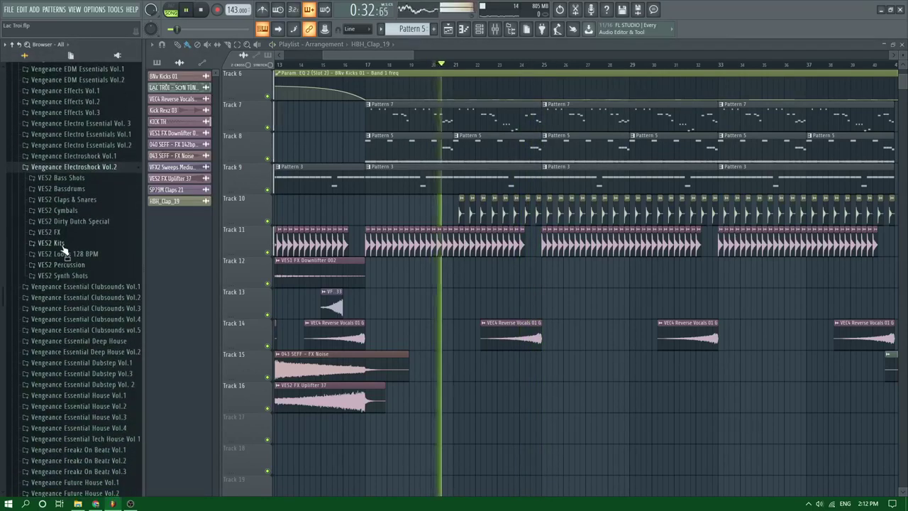
click(71, 264)
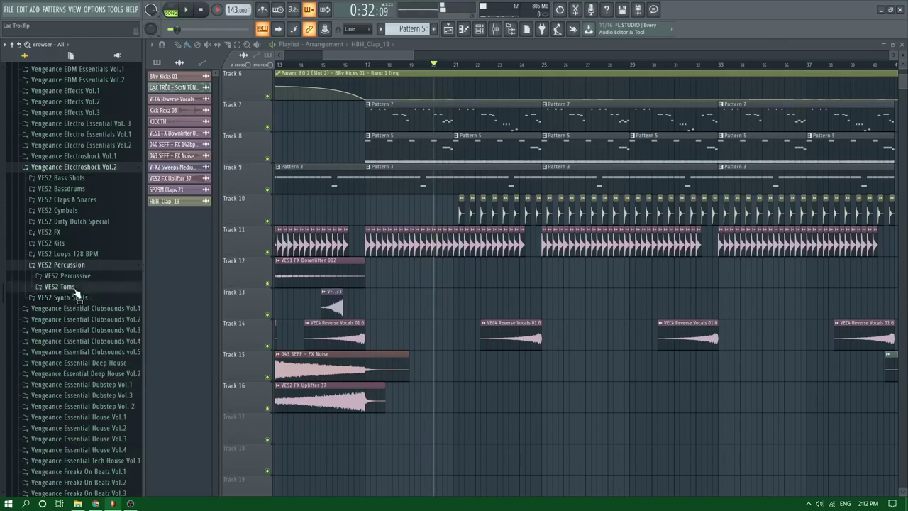
click(61, 286)
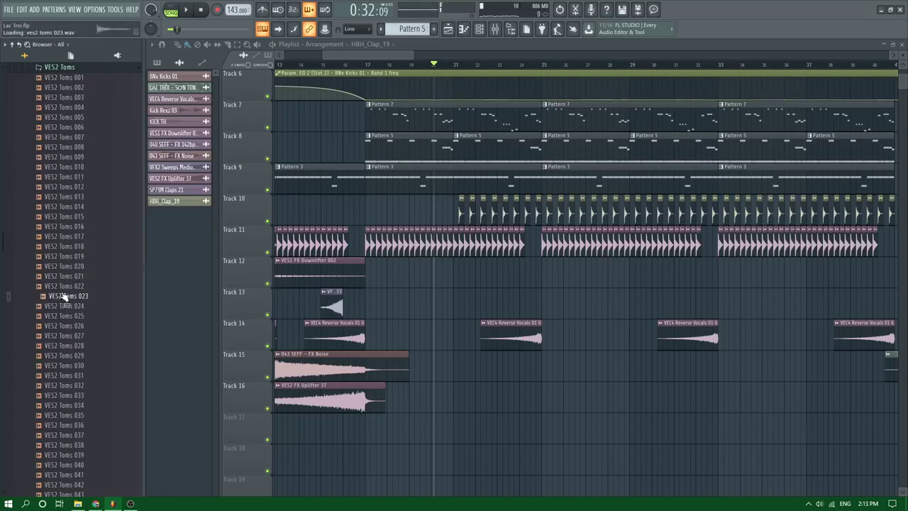
Play the song while browsing the Hy2rogen folder and its Micro Pressure EDM Synth Shots 9 samples
scroll(64, 309, up, 8)
key(space)
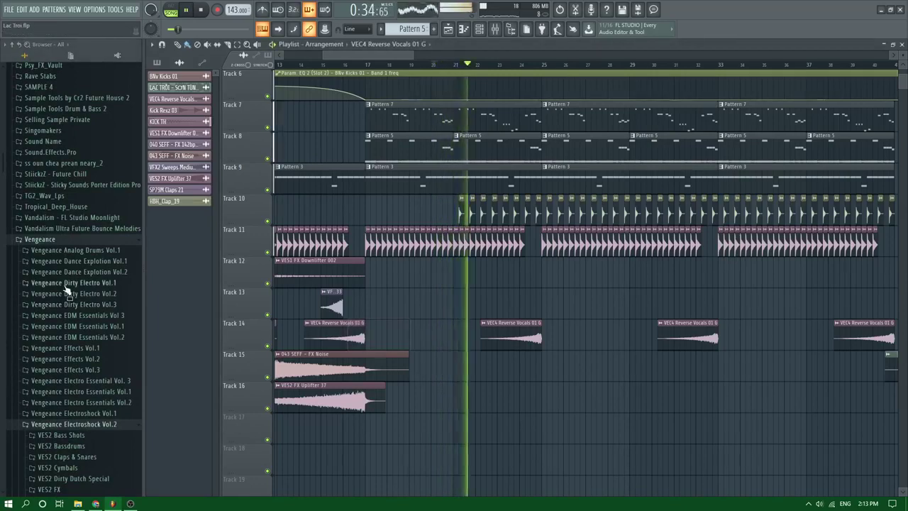
scroll(55, 257, up, 3)
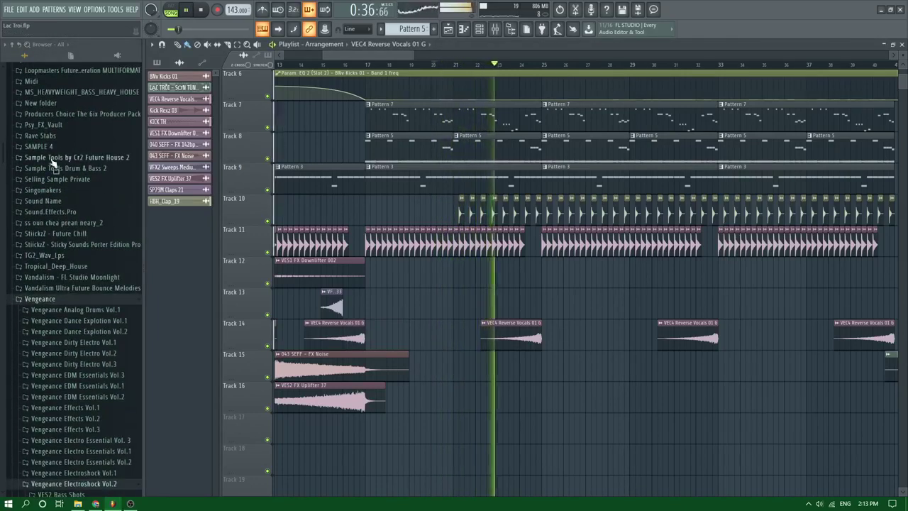
scroll(55, 255, up, 6)
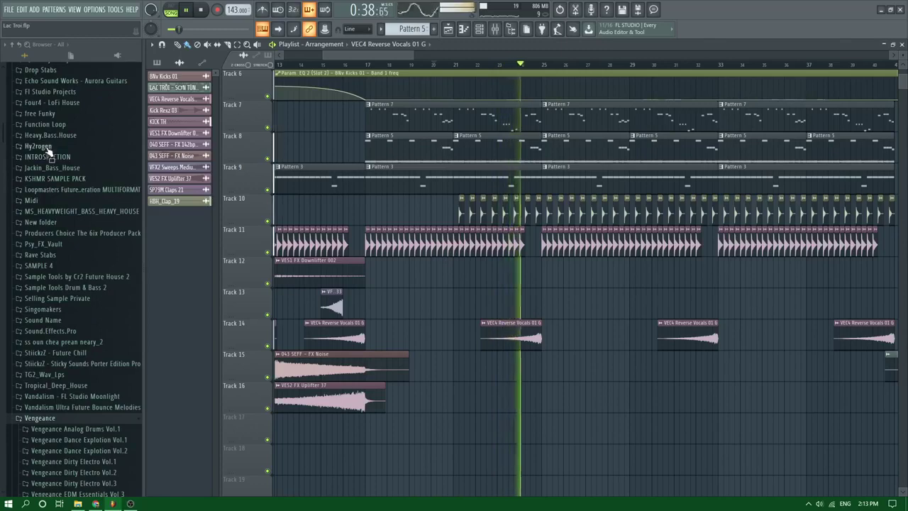
click(43, 147)
click(75, 265)
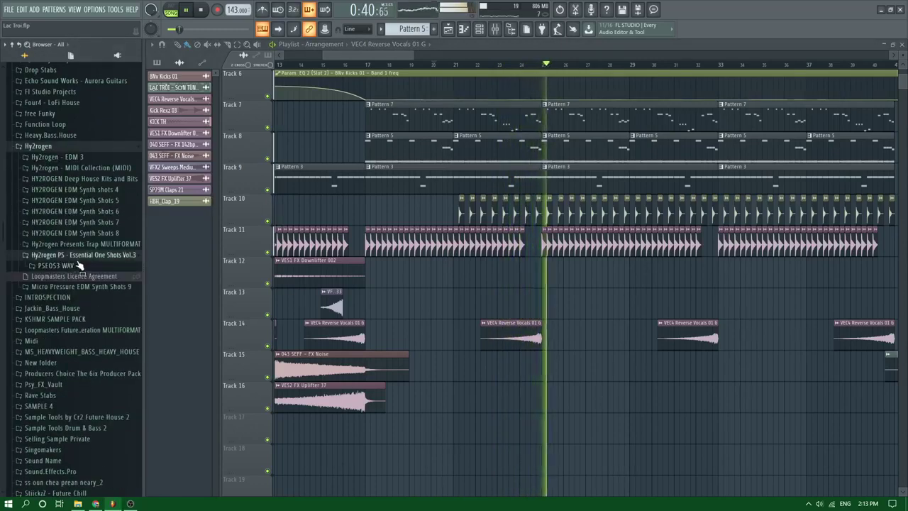
scroll(79, 273, down, 2)
click(69, 230)
scroll(74, 267, down, 20)
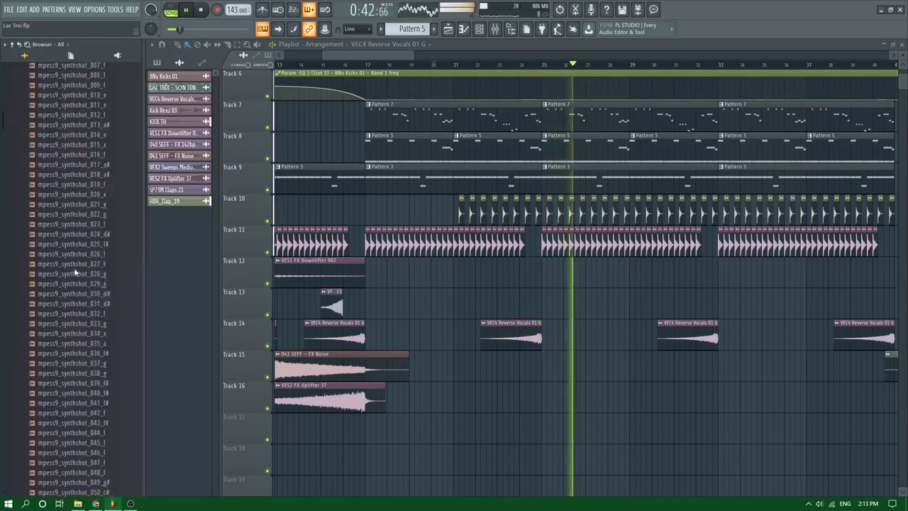
scroll(73, 270, up, 10)
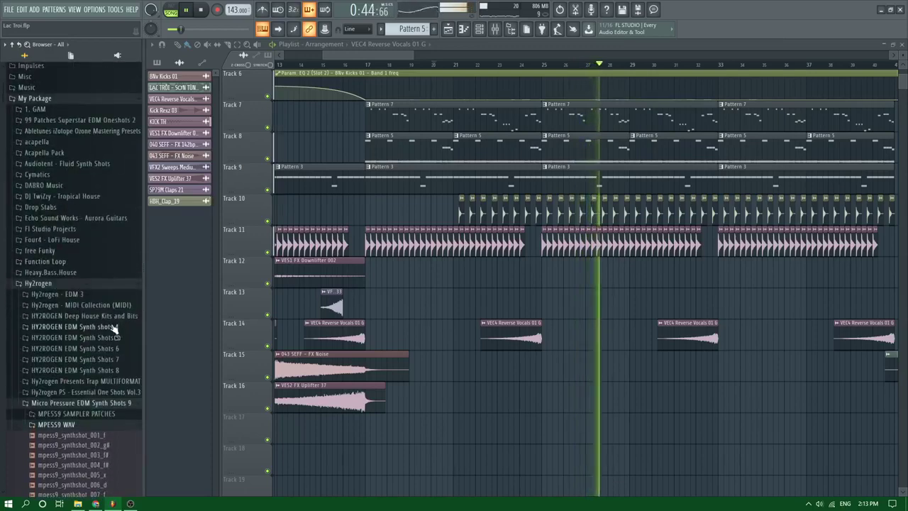
Open the MPESS6 WAV folder inside HY2ROGEN EDM Synth Shots 6 and stop the song
click(121, 349)
scroll(71, 262, down, 5)
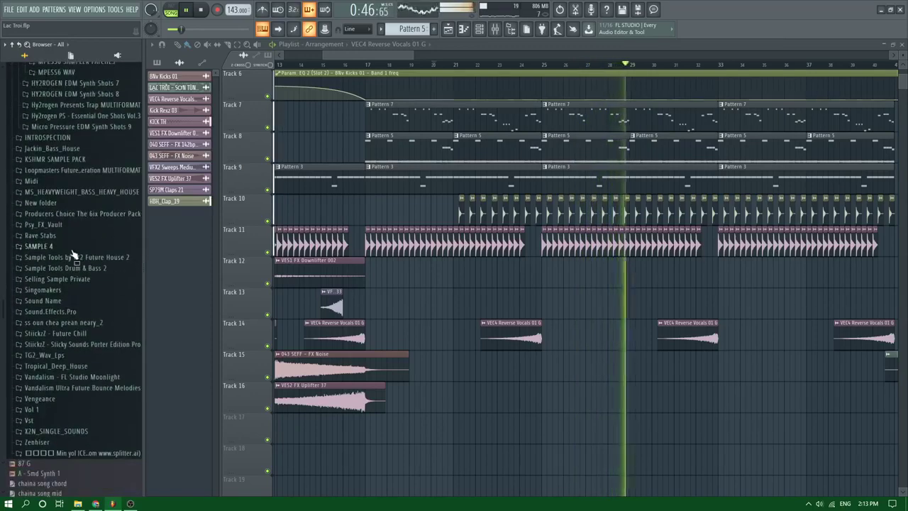
click(67, 91)
key(space)
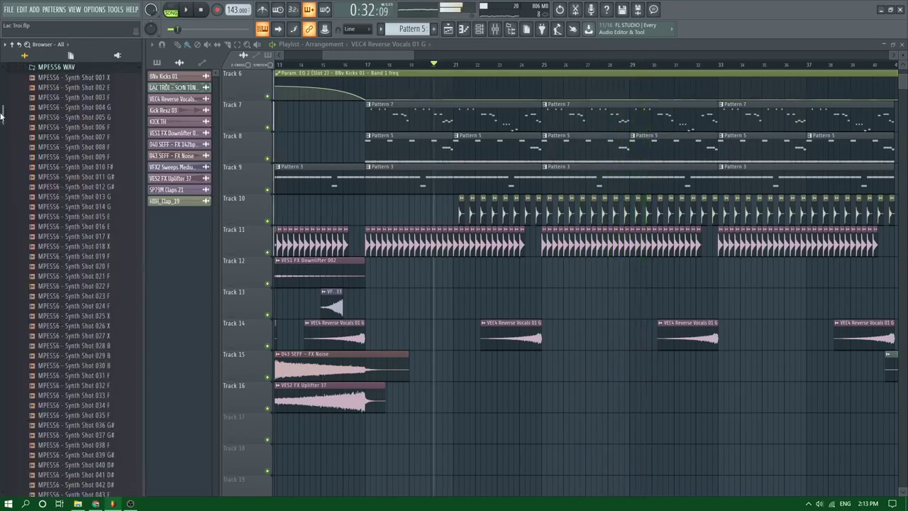
Preview MPESS6 synth shots, including 216 G, 194 F# and 162 F#, to find a suitable sound
drag(3, 115, 4, 246)
click(75, 260)
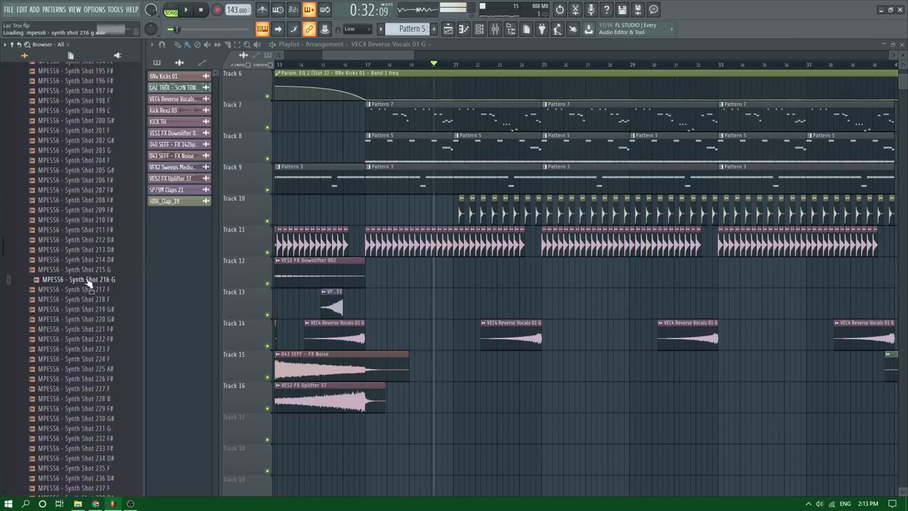
scroll(85, 284, up, 2)
click(87, 320)
scroll(98, 302, up, 8)
click(97, 300)
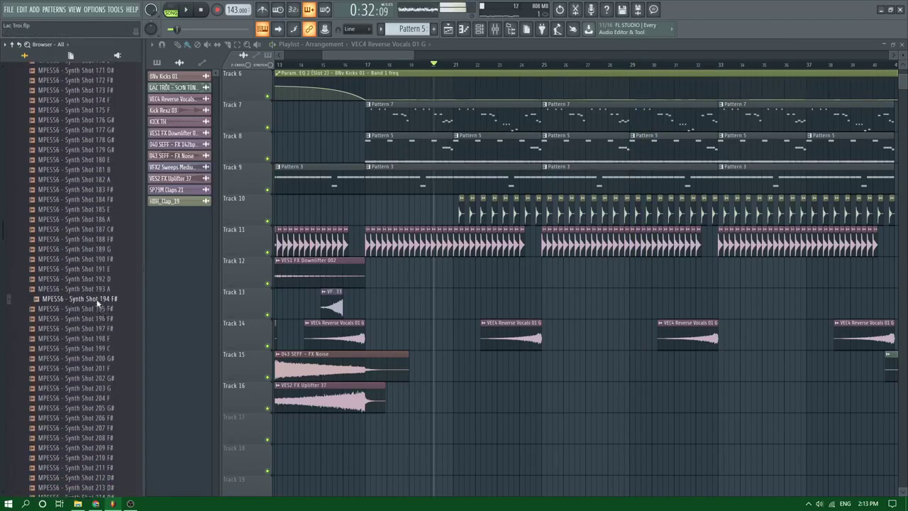
click(95, 320)
click(91, 281)
scroll(88, 259, up, 1)
scroll(89, 261, up, 8)
drag(87, 289, 85, 302)
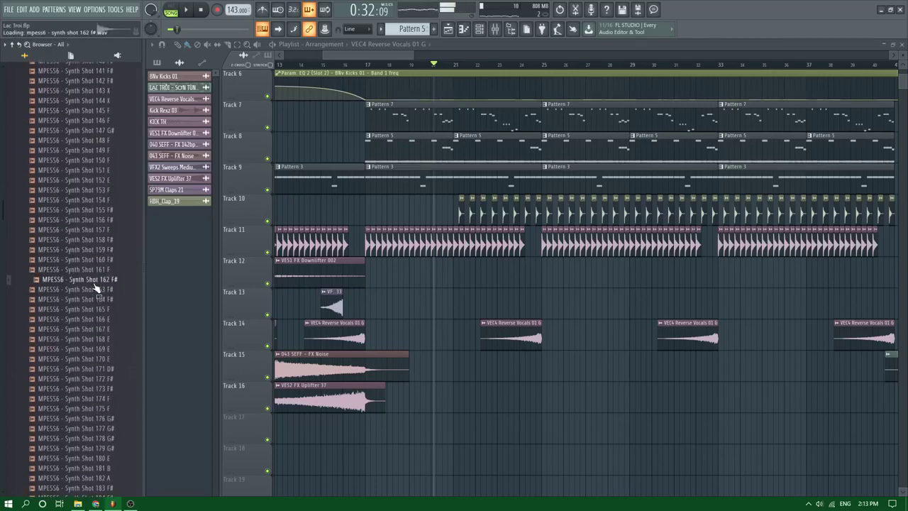
Play the song briefly for comparison and add MPESS6 - Synth Shot 162 F# to the channel rack
key(space)
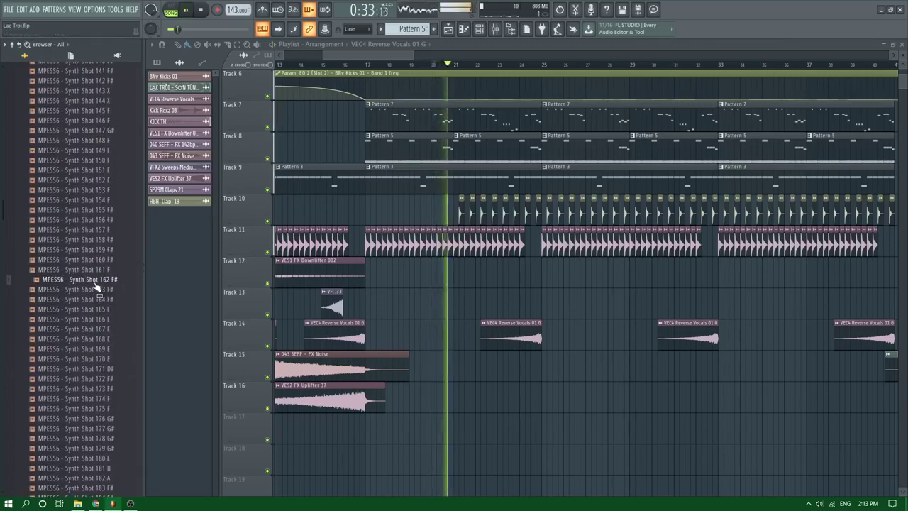
key(space)
key(F6)
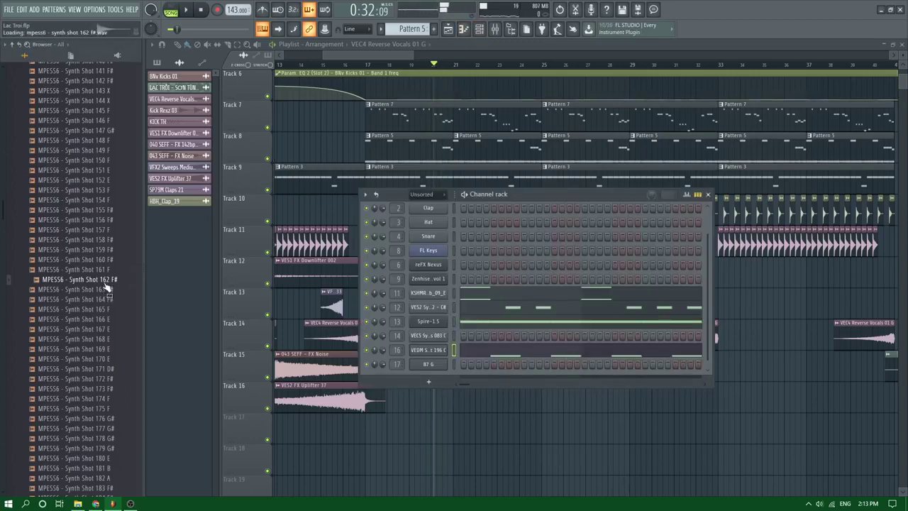
drag(105, 286, 434, 372)
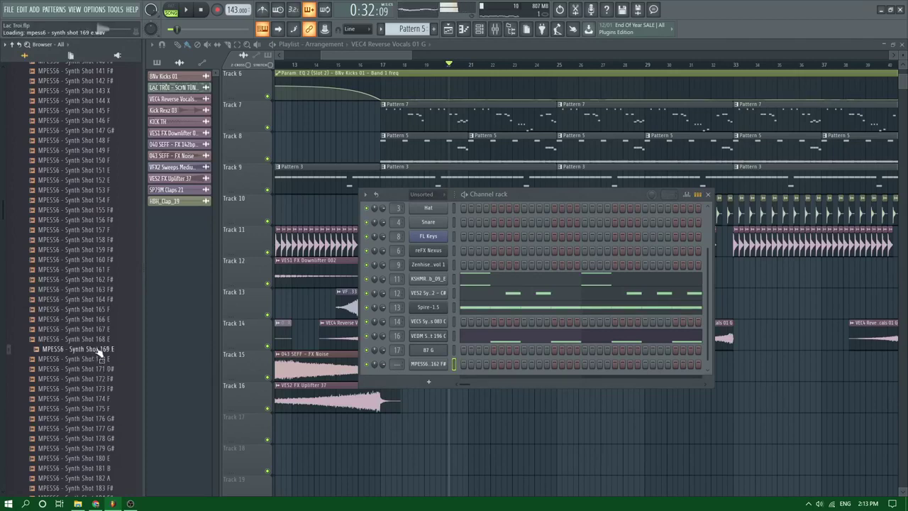
Add MPESS6 - Synth Shot 152 E as a new channel and open its sampler settings
click(83, 171)
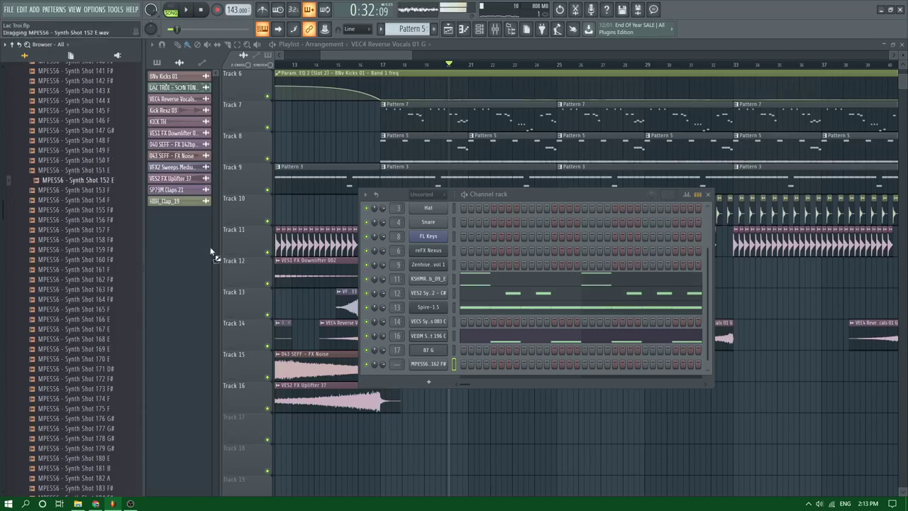
drag(211, 252, 429, 378)
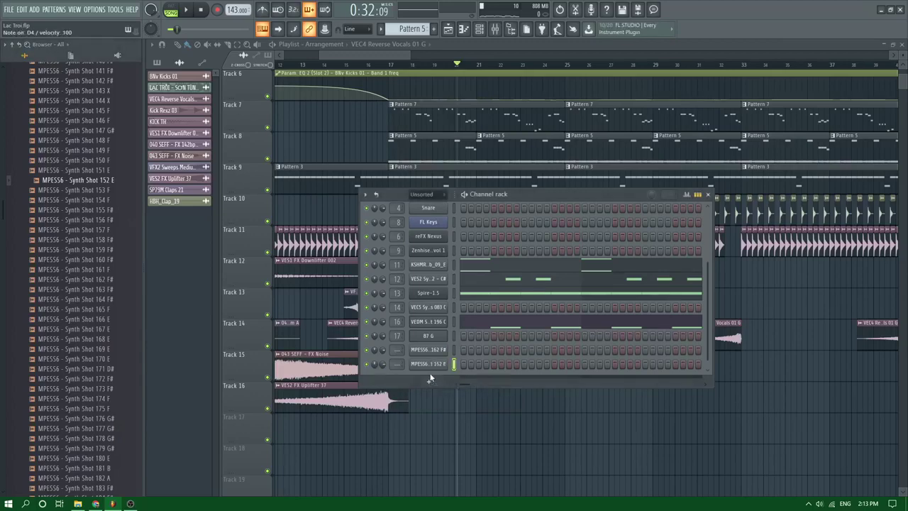
click(436, 364)
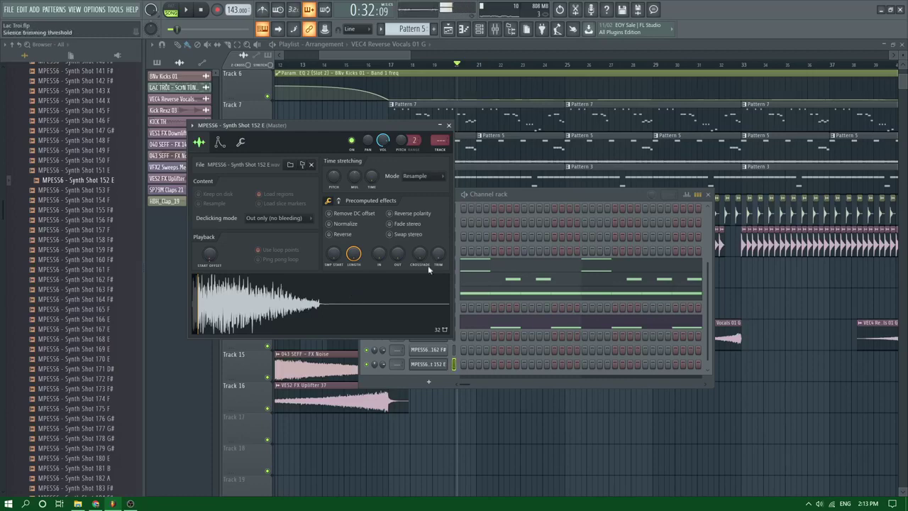
Check the song's playback and open Pattern 5's VEDM Synth Shot 196 C notes in the piano roll
key(space)
right_click(586, 410)
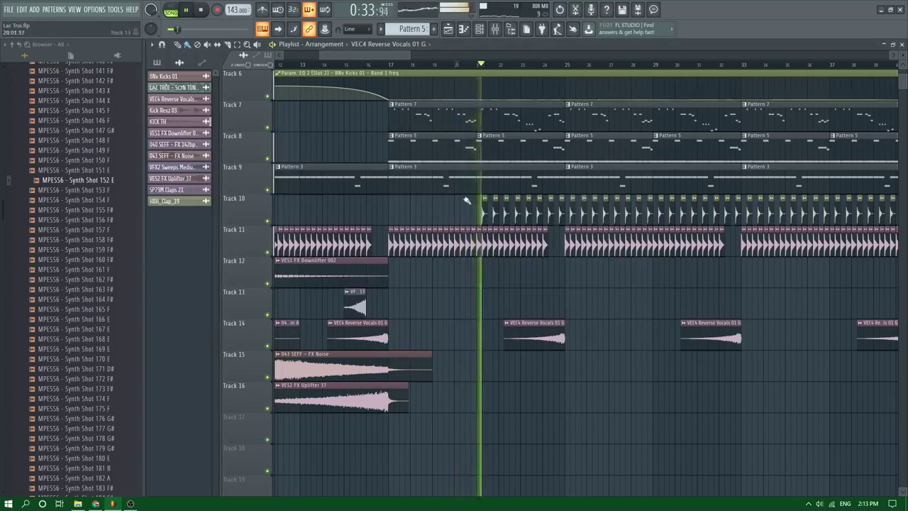
key(space)
double_click(425, 142)
key(space)
key(space)
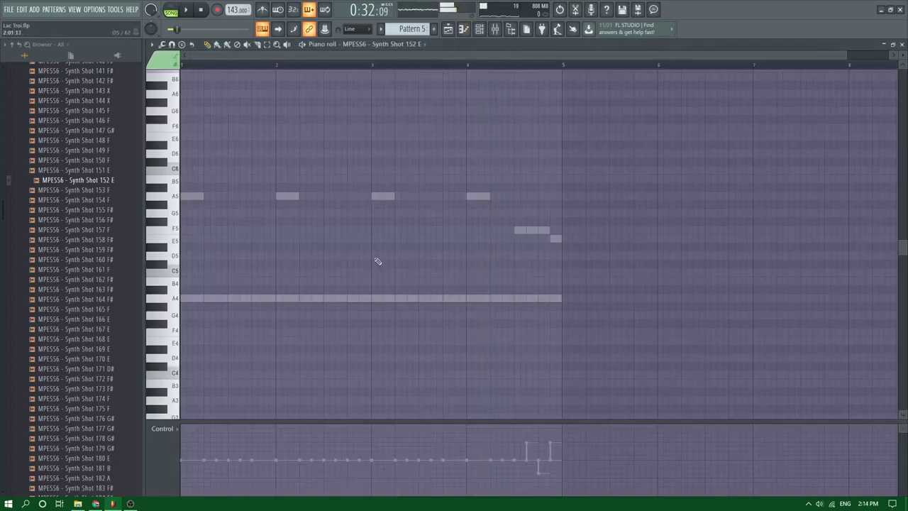
click(407, 48)
click(387, 305)
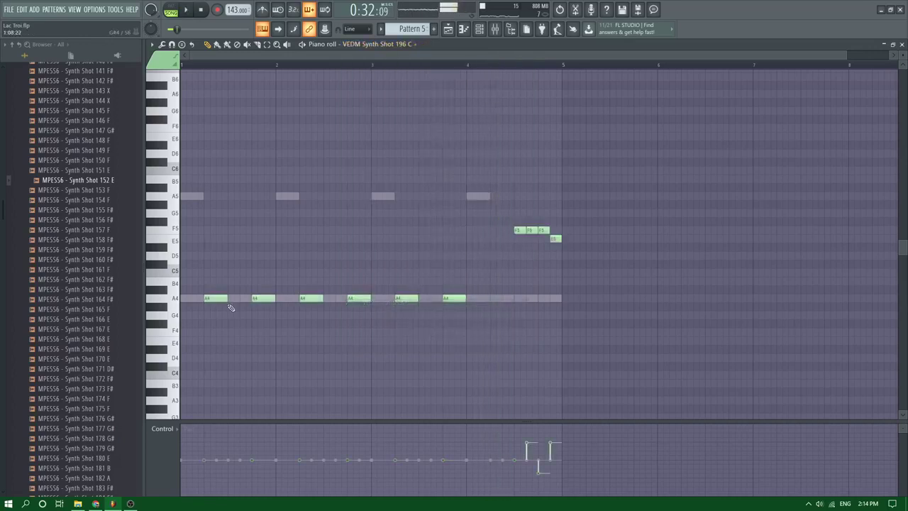
Move the first A4 note of VEDM Synth Shot 196 C two steps later and play the song
key(space)
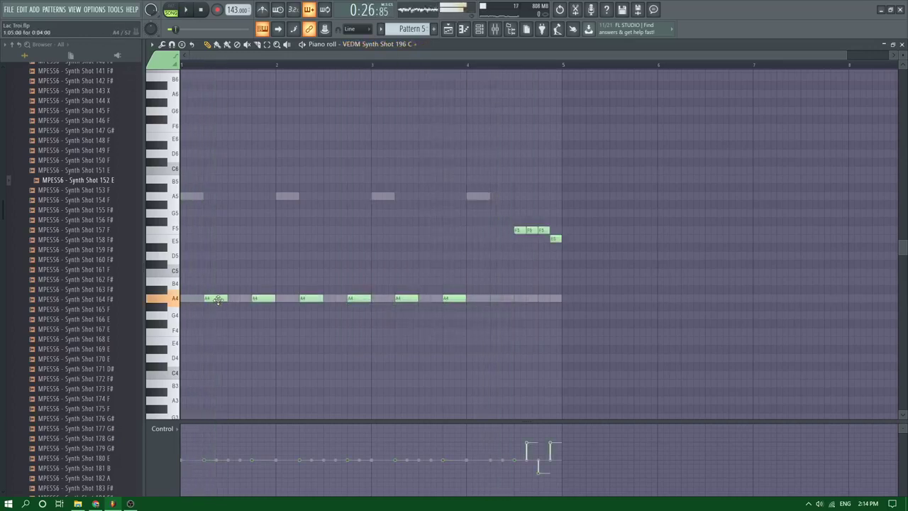
key(space)
key(space)
drag(225, 300, 232, 300)
key(space)
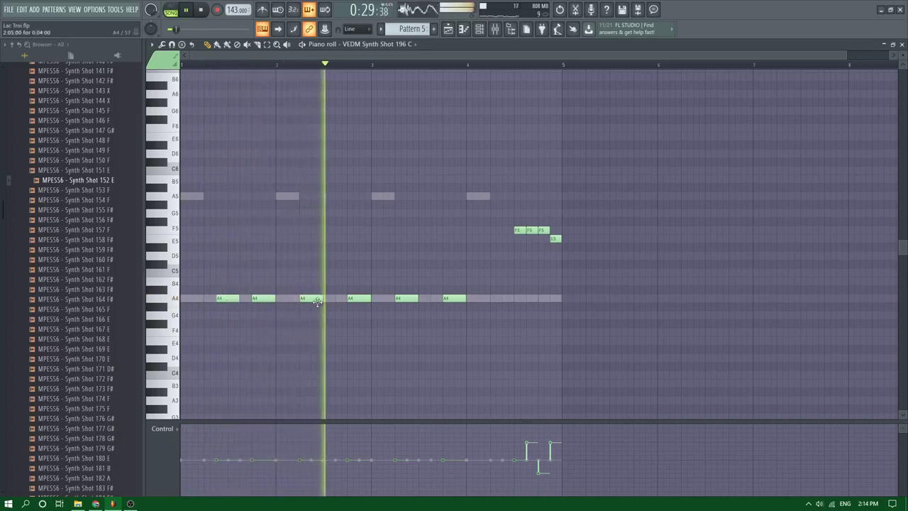
Shift the fifth and sixth A4 notes two steps later, add another A4 directly after them, and play from bar 3
drag(404, 299, 415, 299)
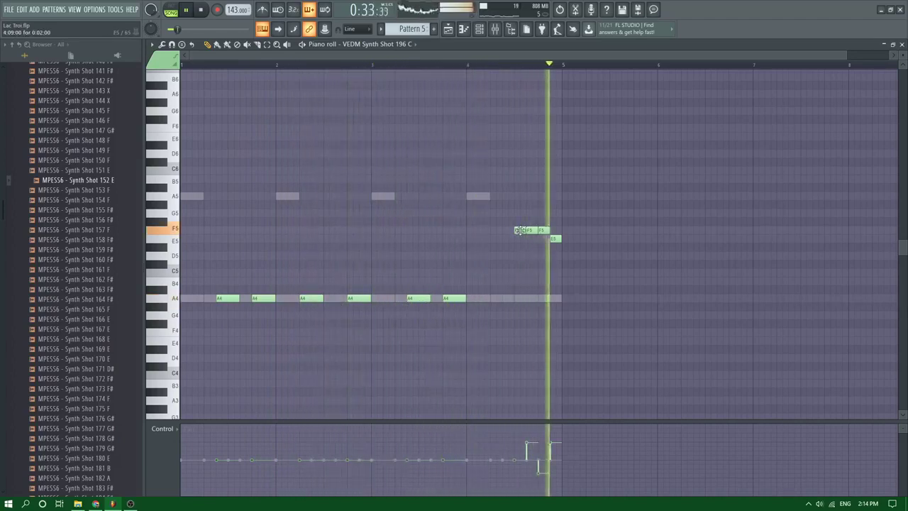
key(space)
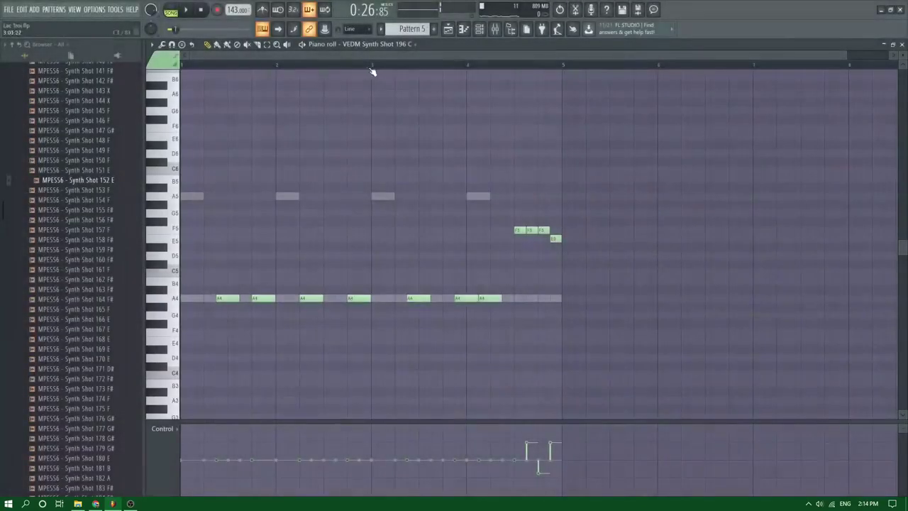
click(371, 66)
key(space)
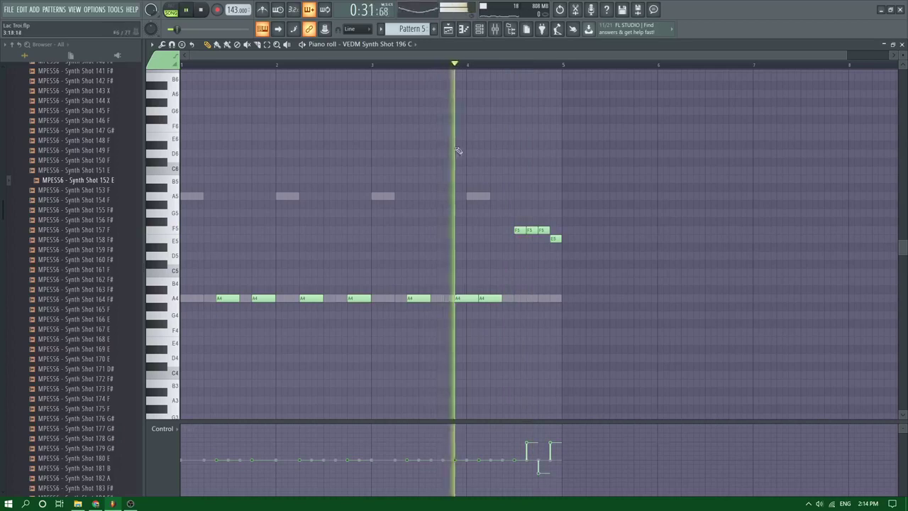
Move the last A4 note of VEDM Synth Shot 196 C to bar 4 step 5, check the playback and open the channel rack
drag(492, 298, 505, 296)
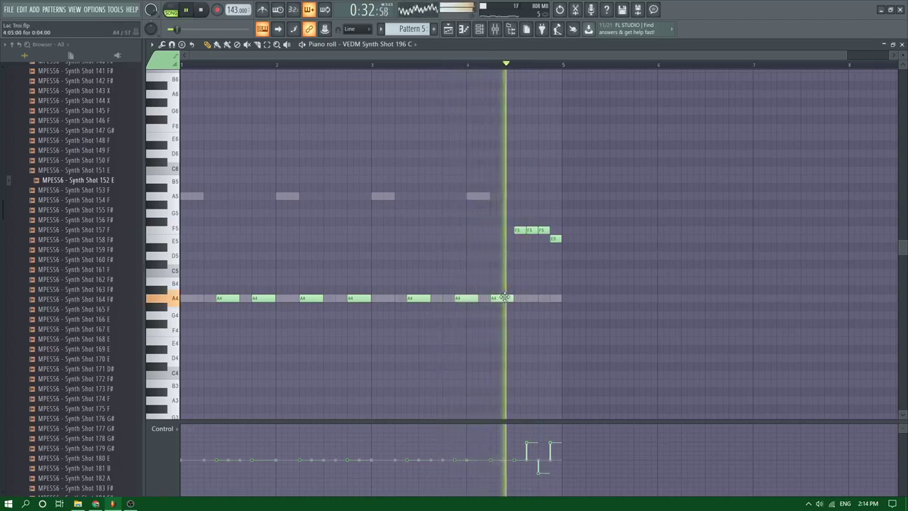
click(477, 31)
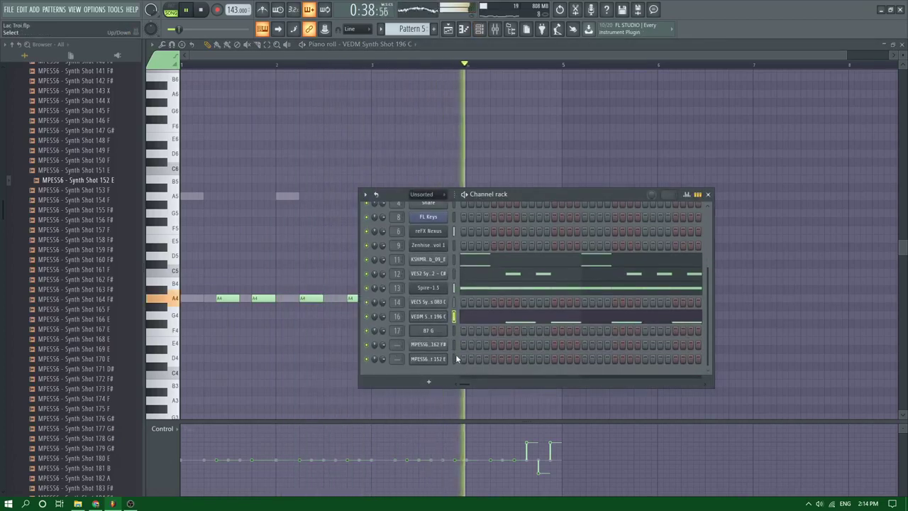
key(space)
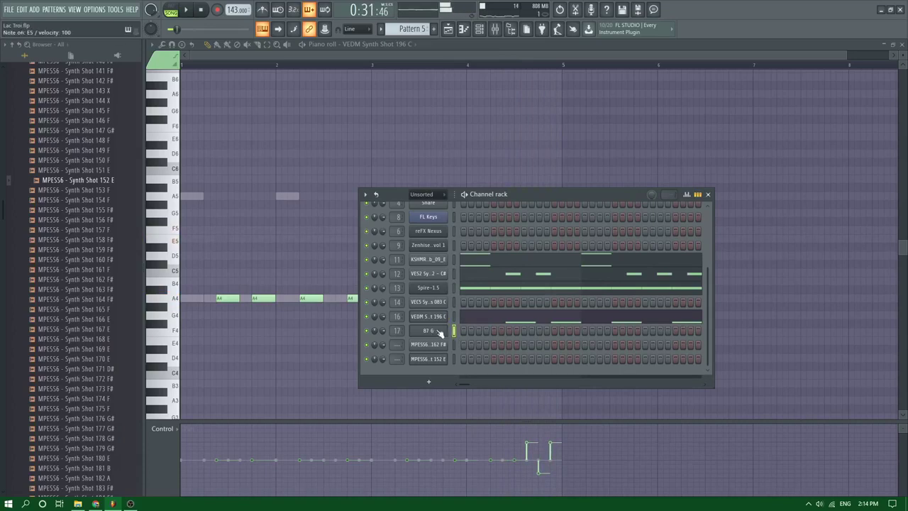
Open the 87 G channel in the piano roll, add an A5 note at bar 1 step 5 and play the song
click(204, 198)
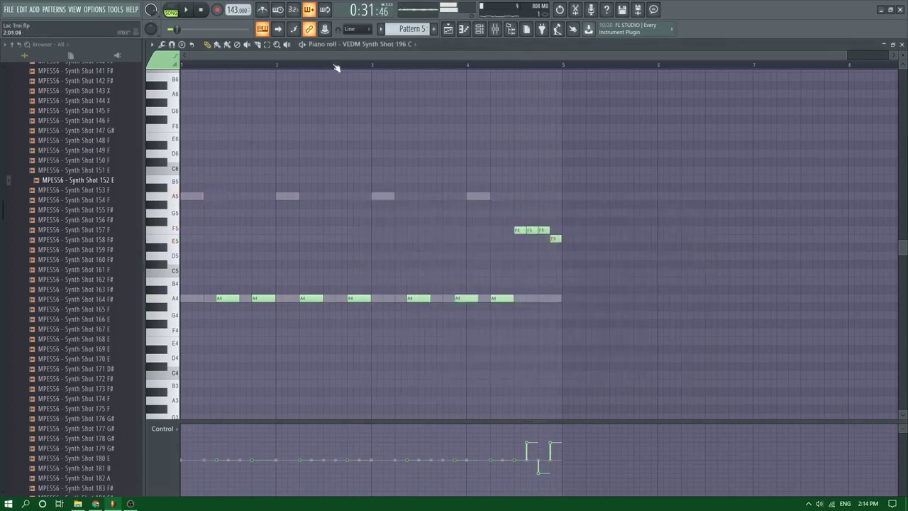
click(342, 44)
click(372, 313)
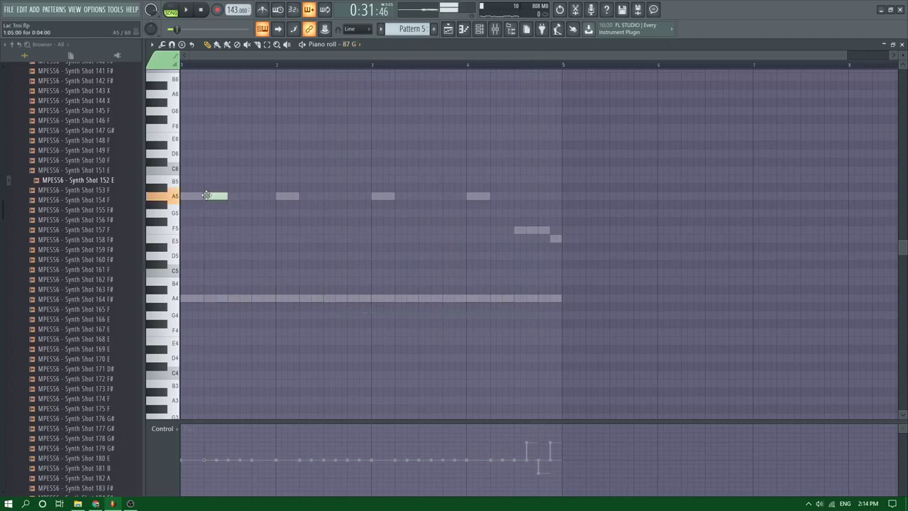
key(space)
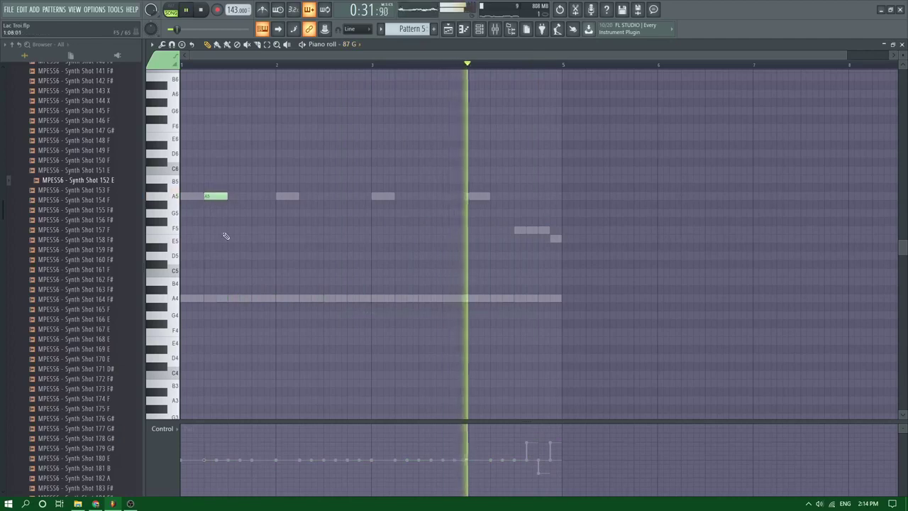
Add an A5 note at bar 3 step 5 of 87 G, try the bar 1 note at A4 and delete it
click(399, 199)
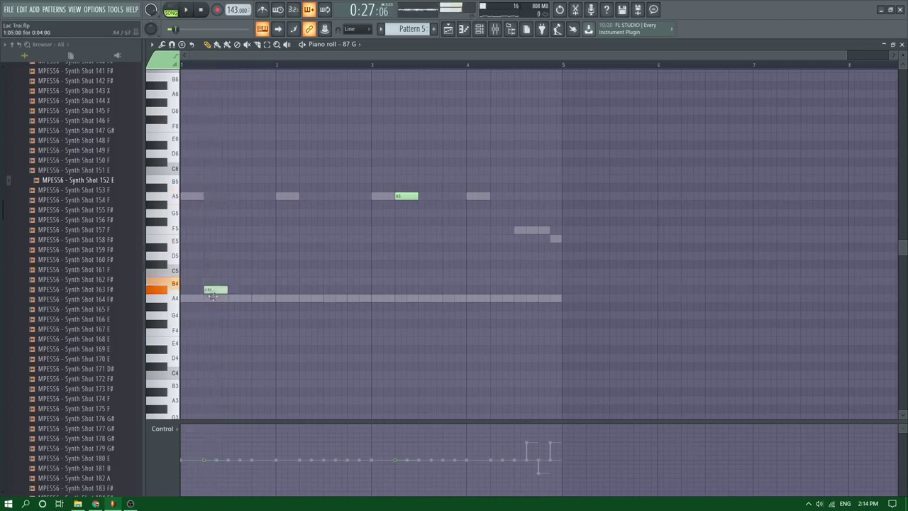
drag(212, 295, 213, 299)
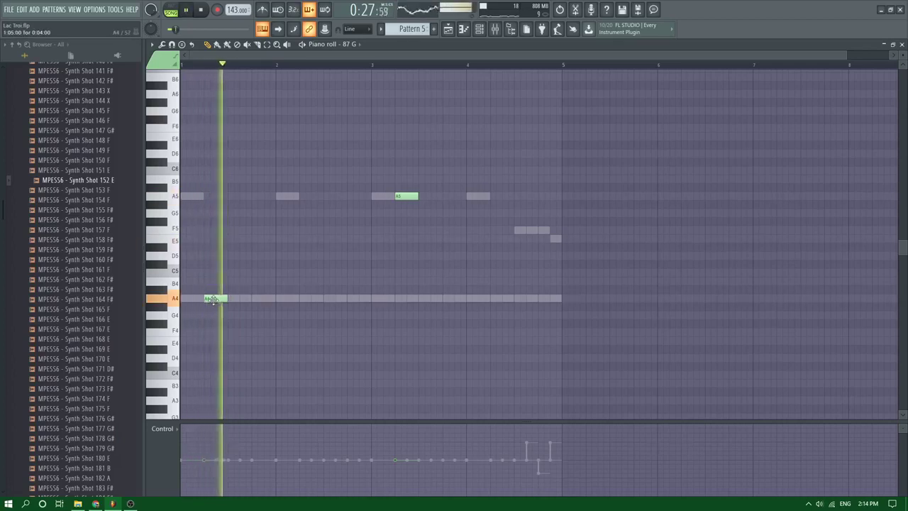
right_click(213, 299)
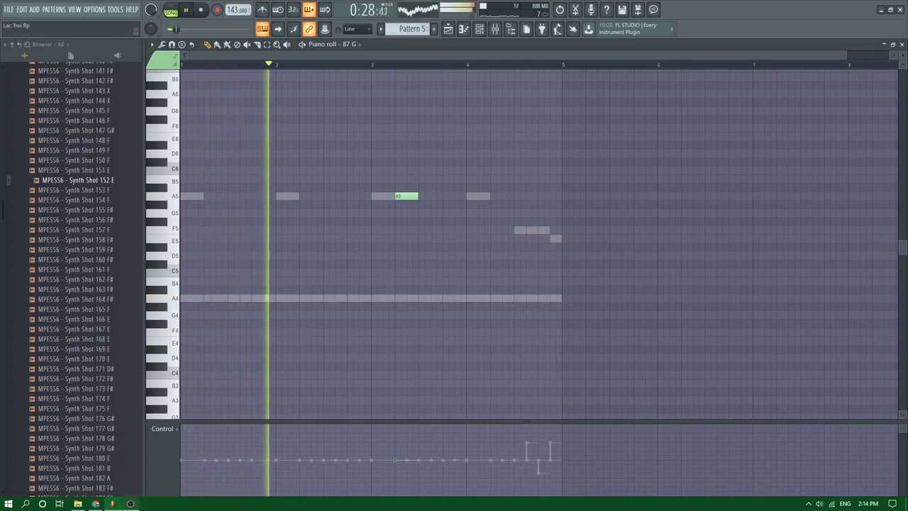
Switch to the browser to check the live stream's comments and the Facebook notifications, and return to FL Studio
click(97, 503)
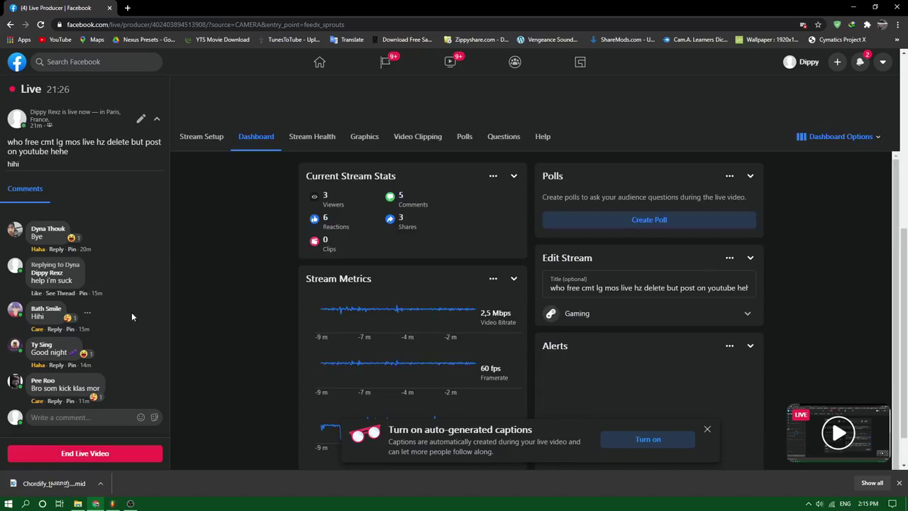
click(862, 61)
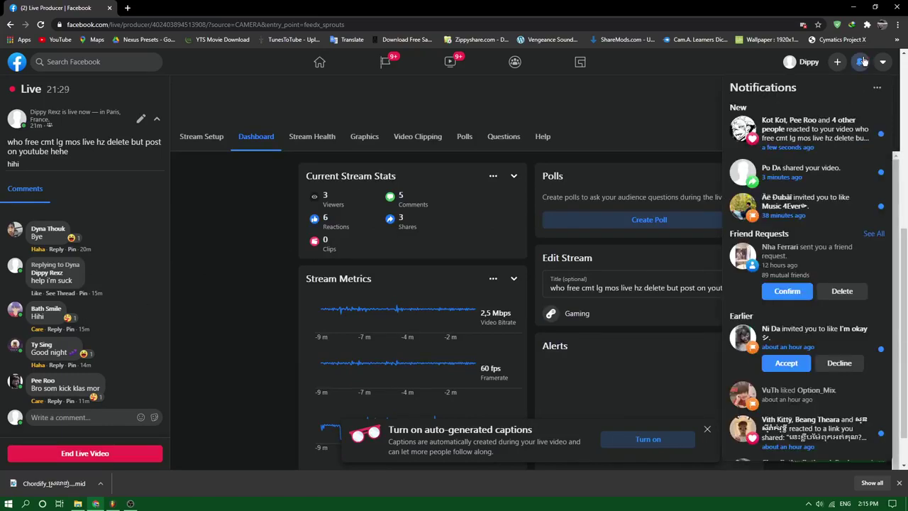
click(311, 417)
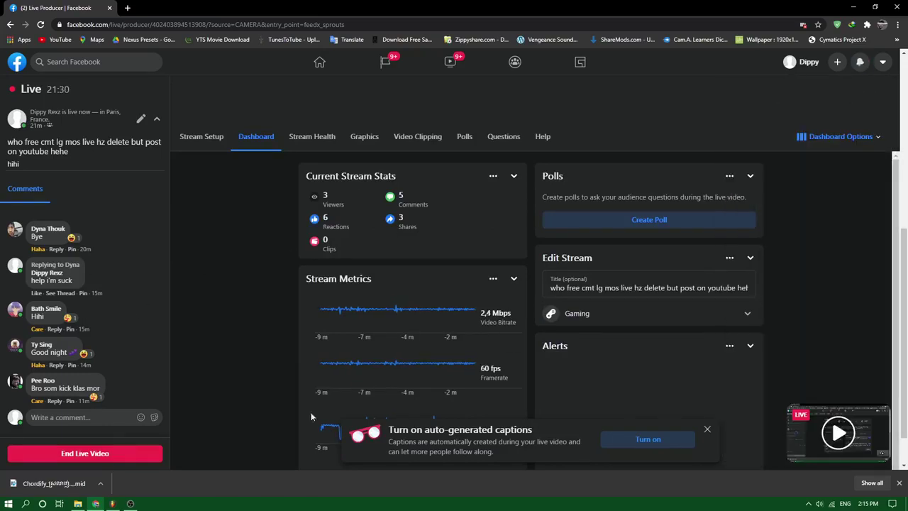
click(112, 504)
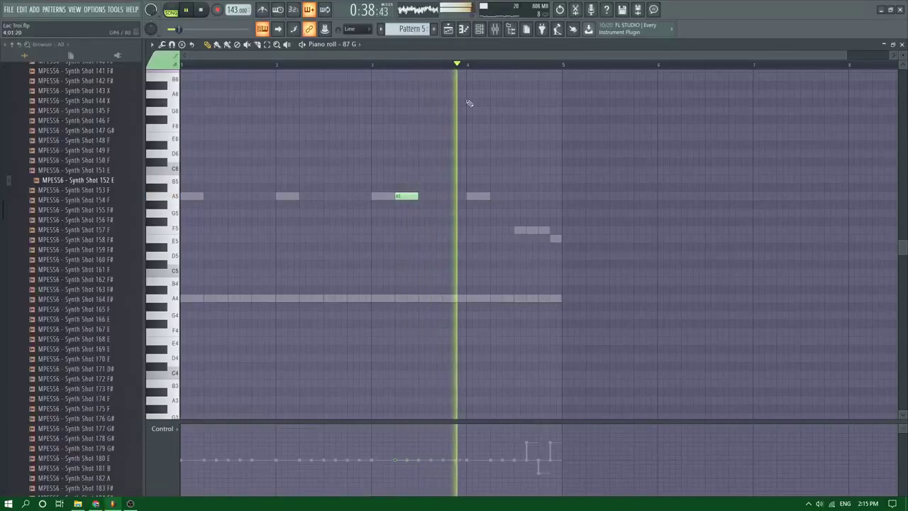
Stop playback, open the volume envelope of MPESS6 - Synth Shot 162 F# and route the channel to mixer track 18
click(448, 29)
key(F6)
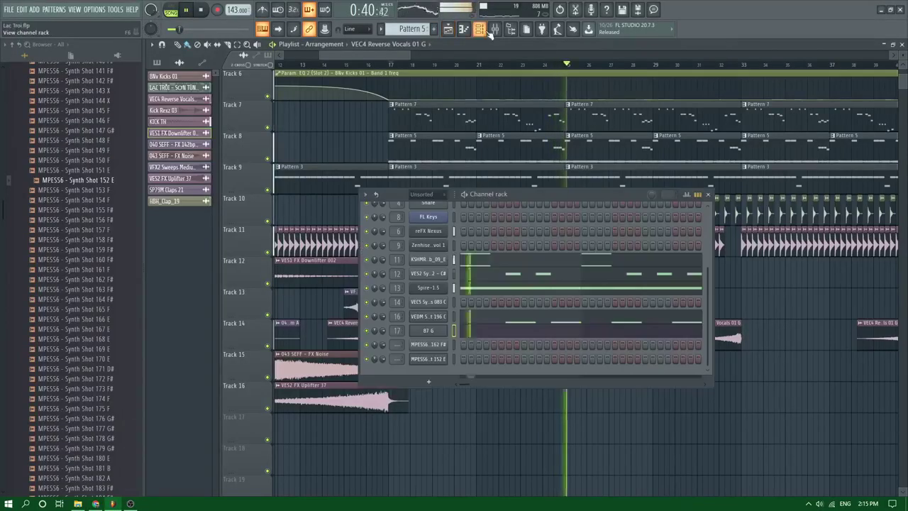
key(space)
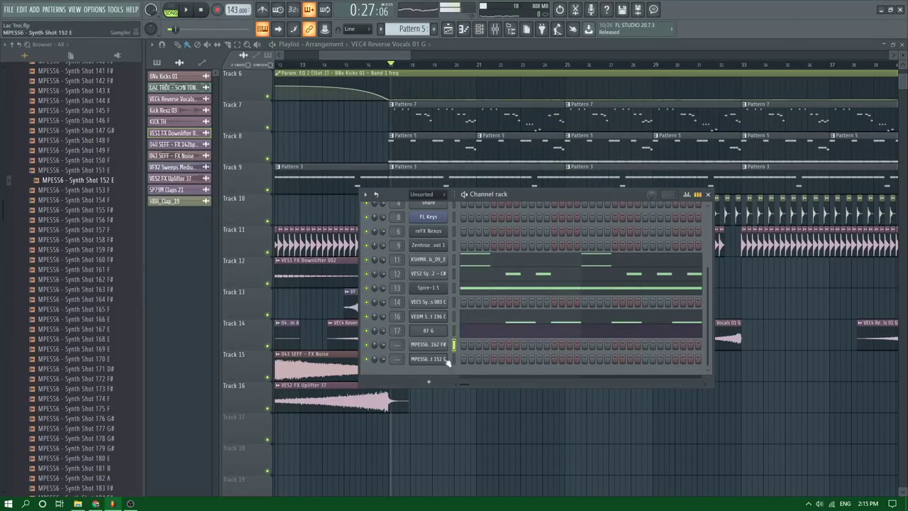
click(441, 347)
click(207, 130)
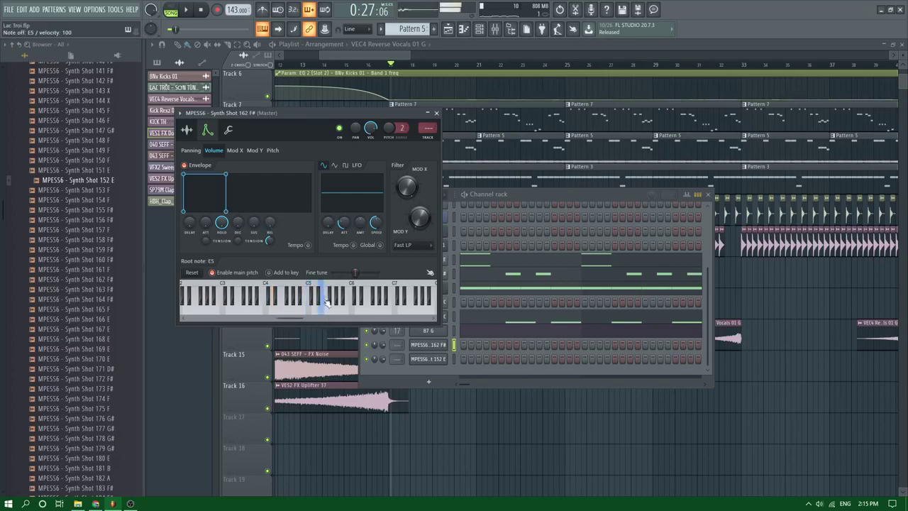
click(427, 139)
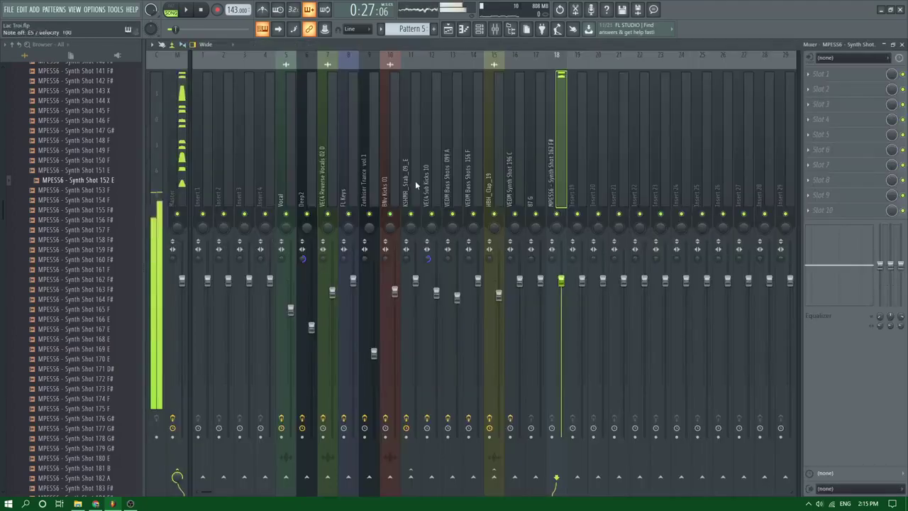
Add Fruity Parametric EQ 2 to slot 4 of mixer track 18 and sweep an 18 dB cut on band 4 to about 8434 Hz
click(819, 132)
click(688, 228)
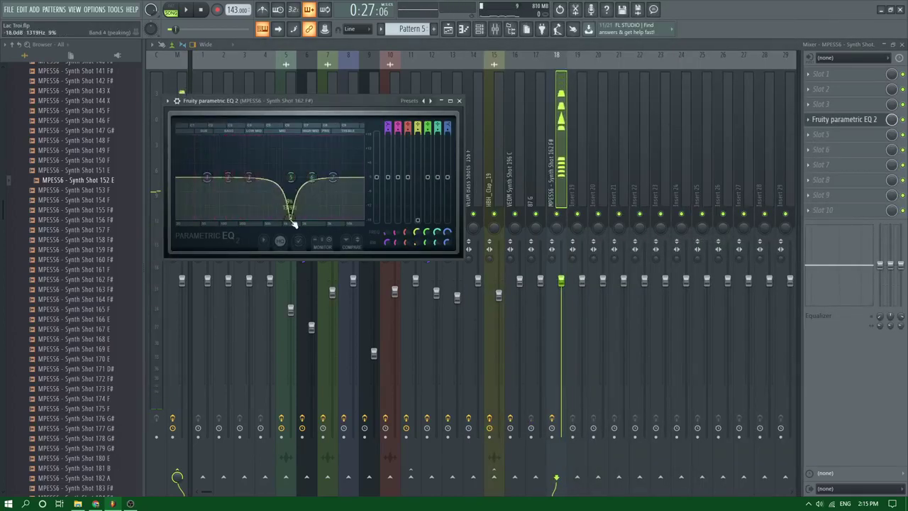
drag(295, 209, 280, 207)
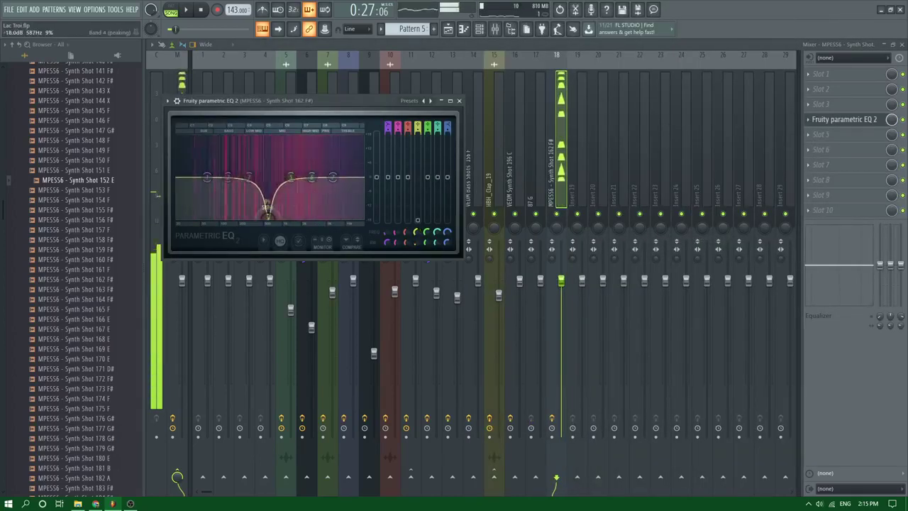
drag(196, 213, 353, 212)
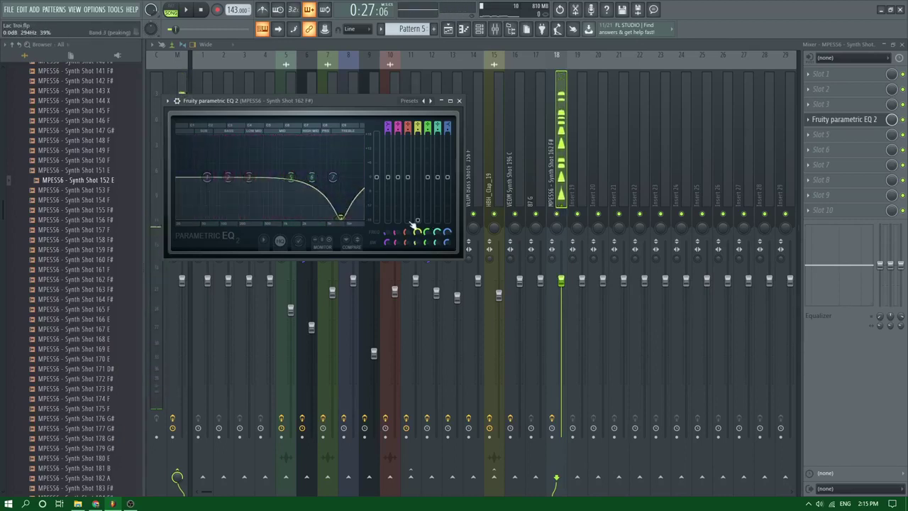
Make the equalizer's band 4 cut shallower, audition the shot and pull band 1 down to reduce the lows
drag(418, 202, 418, 207)
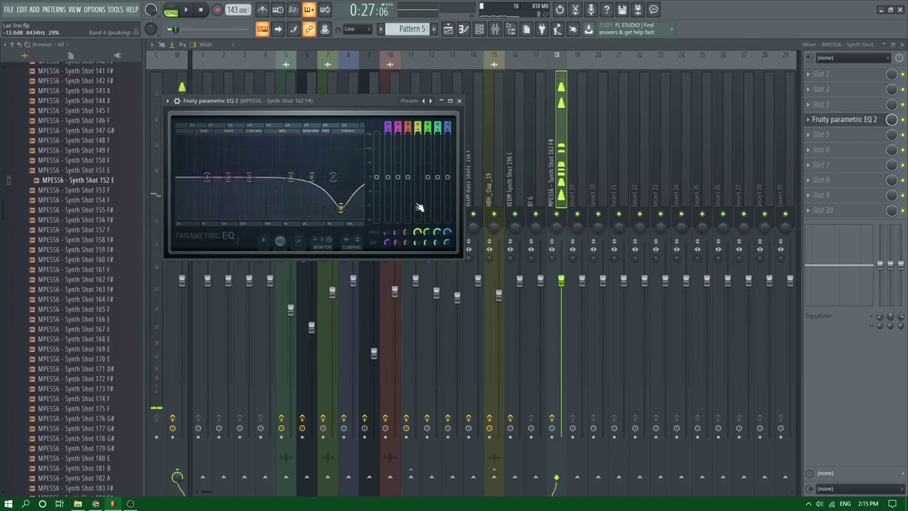
scroll(418, 205, up, 2)
key(e)
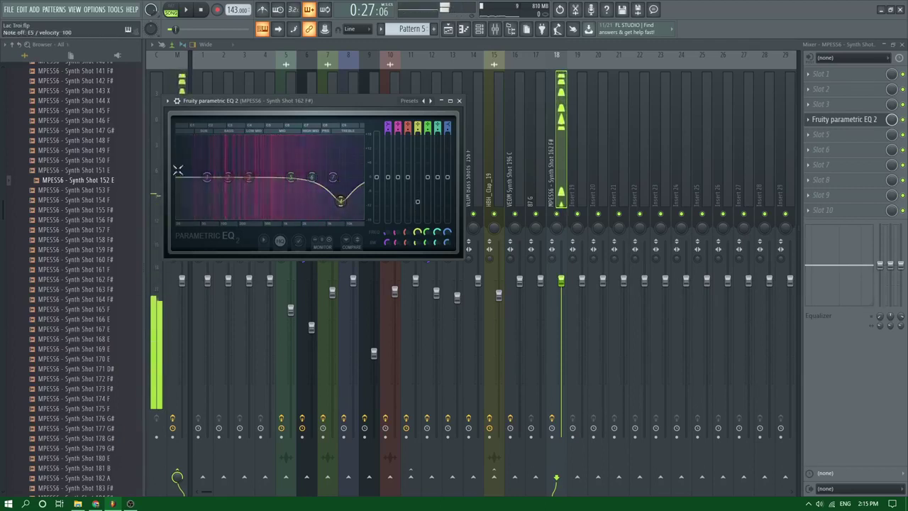
drag(207, 177, 219, 214)
Open MPESS6 - Synth Shot 162 F# in the piano roll, add an A5 note at bar 2 step 11 and play the song
click(464, 29)
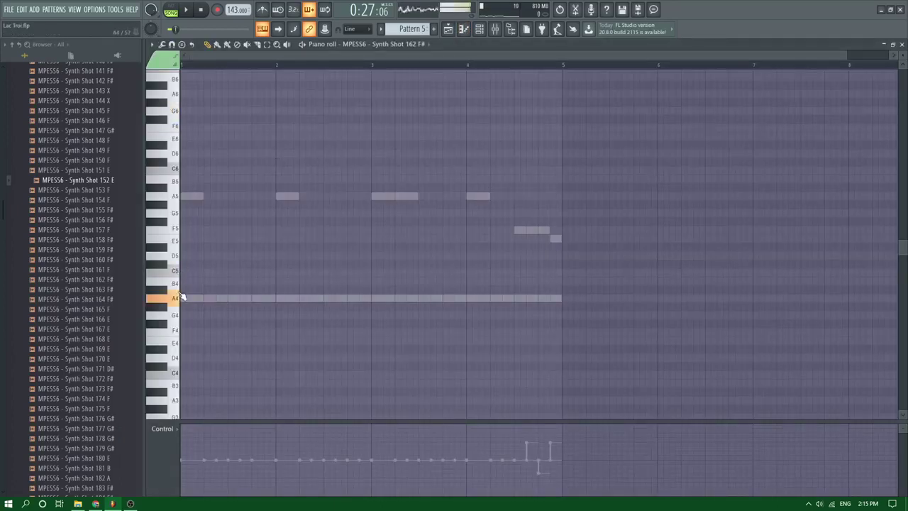
key(space)
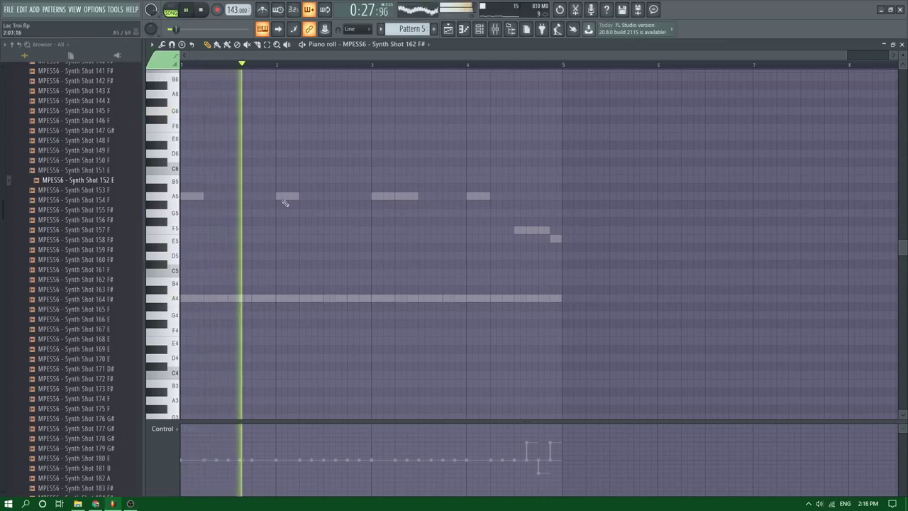
click(338, 196)
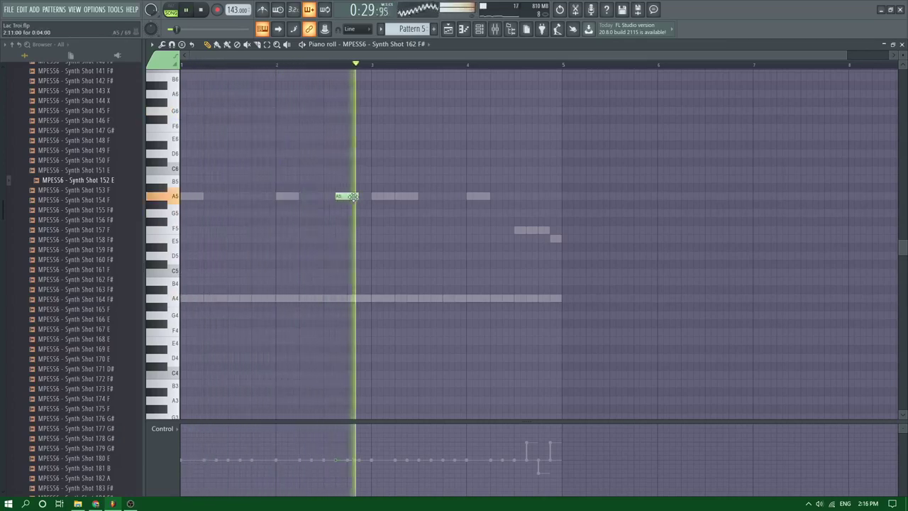
key(space)
key(space)
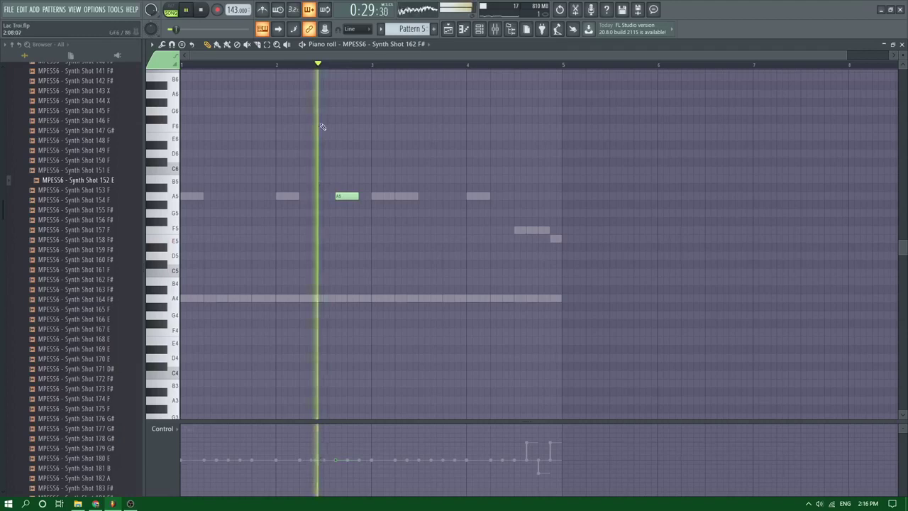
Shorten the A5 note to two steps, add another two-step A5 at bar 2 step 15 and replay the passage
key(space)
drag(357, 197, 346, 197)
key(space)
click(364, 197)
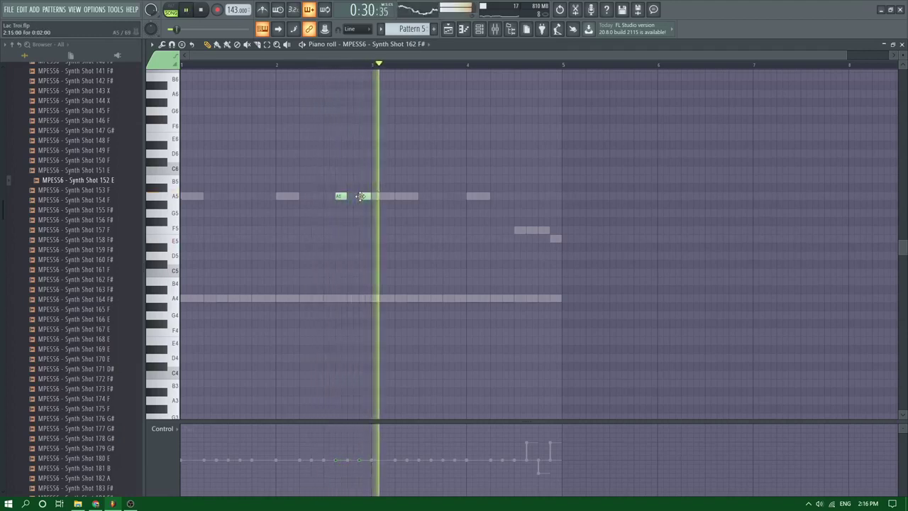
key(space)
key(space)
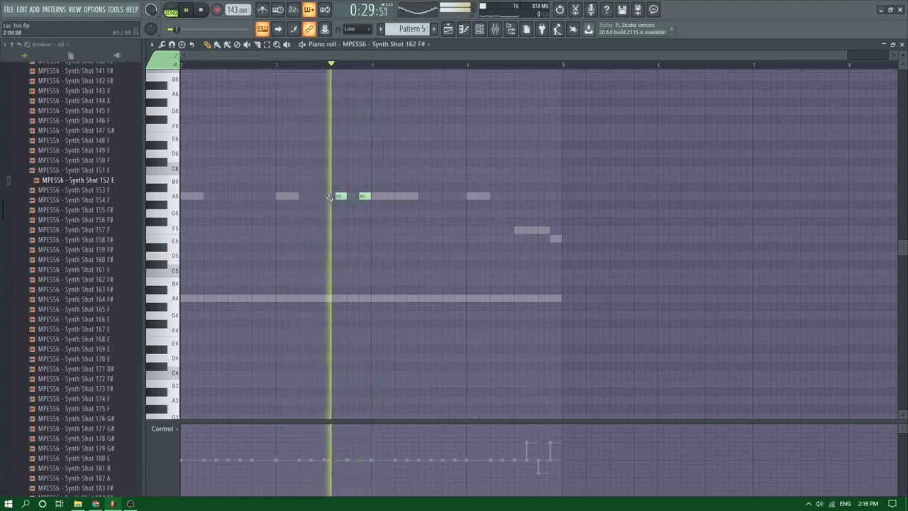
Replace the A5 note at bar 2 step 15 with one at step 9 and play Pattern 5 from bar 2
key(space)
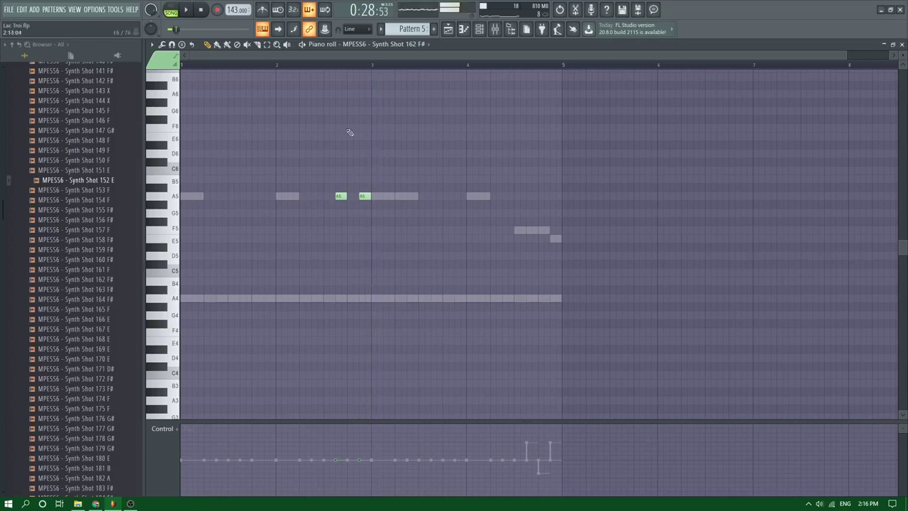
click(308, 48)
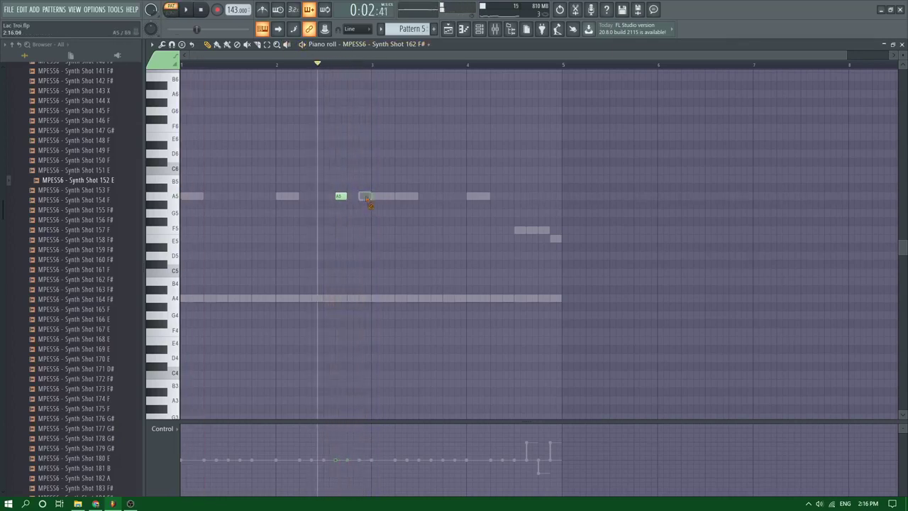
click(324, 197)
right_click(329, 198)
key(space)
key(space)
click(277, 65)
key(space)
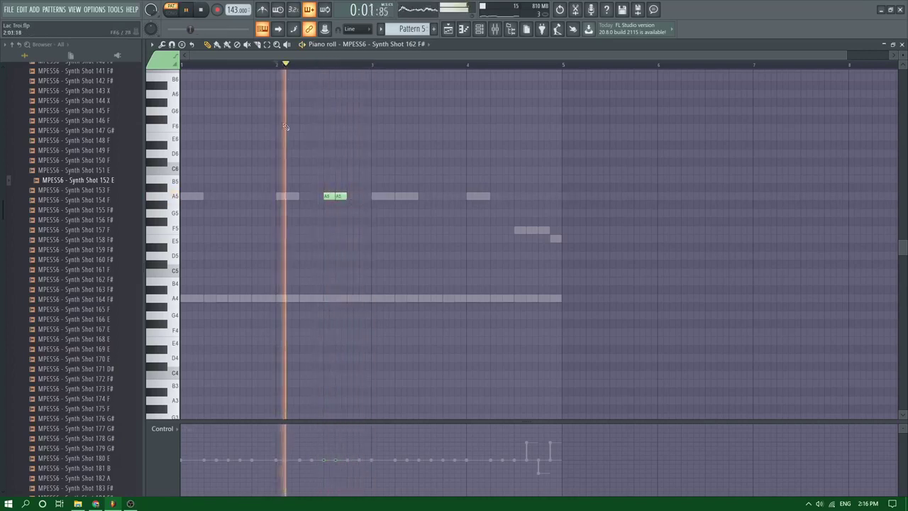
Add a third two-step A5 note at bar 2 step 13 and play the pattern to check it
click(356, 197)
key(space)
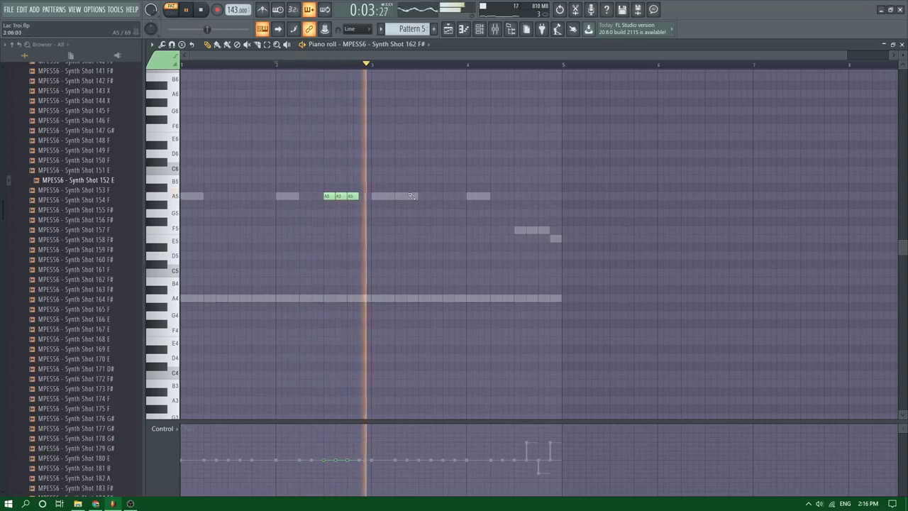
key(space)
Add Fruity Stereo Shaper to slot 3 of the MPESS6 - Synth Shot 162 F# mixer track and raise its phase while auditioning the shot
click(495, 29)
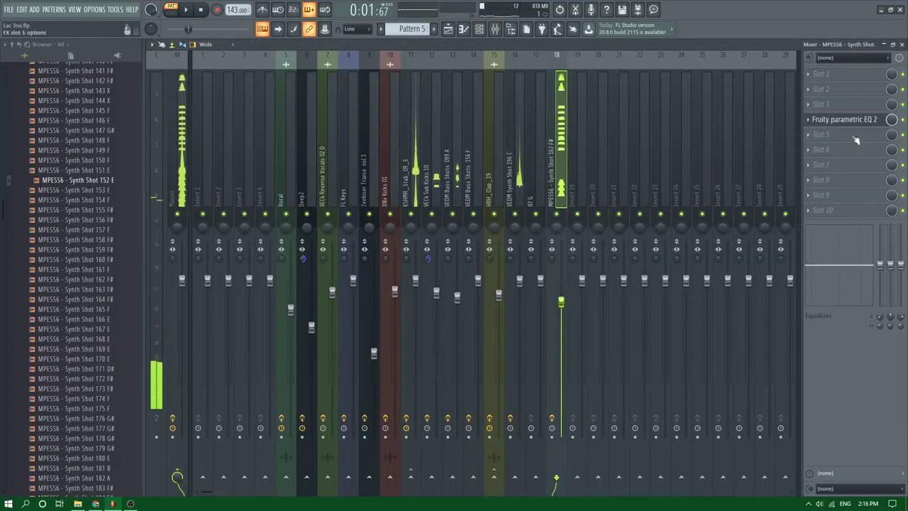
click(851, 103)
click(757, 112)
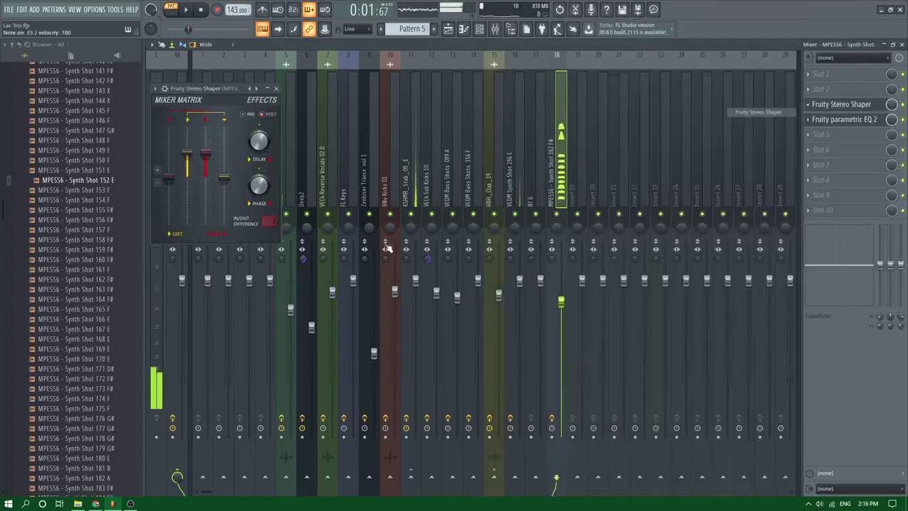
key(e)
drag(259, 184, 259, 168)
key(e)
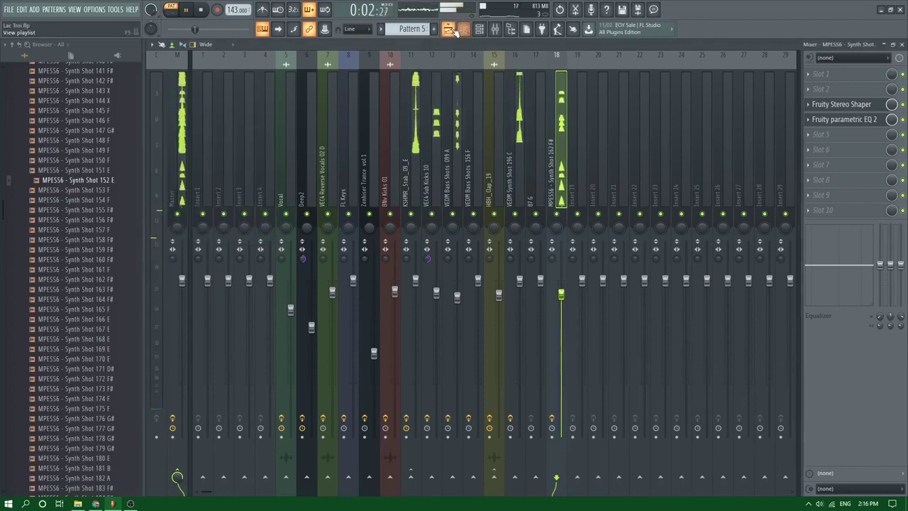
Play the playlist arrangement from just before the drop at bar 17 and review its layout
click(448, 28)
click(381, 66)
key(space)
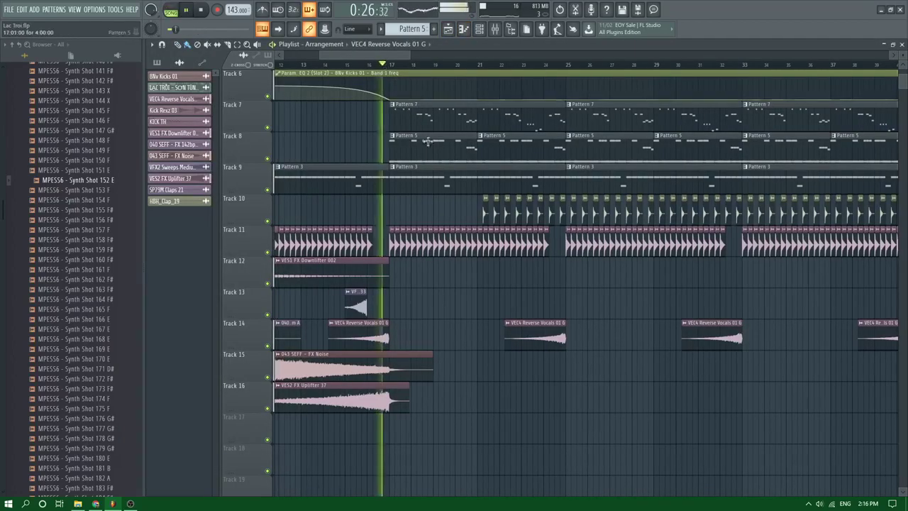
scroll(434, 213, down, 3)
scroll(536, 218, up, 2)
scroll(484, 163, down, 3)
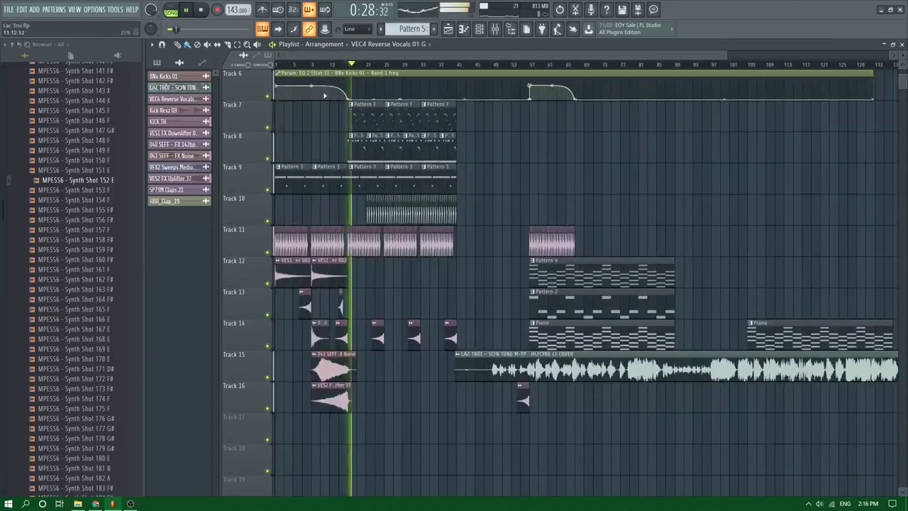
scroll(363, 87, up, 2)
In Pattern 5's piano roll, try splitting bar 2's third A5 into one-step notes, then delete everything after the A5 at step 9
click(466, 29)
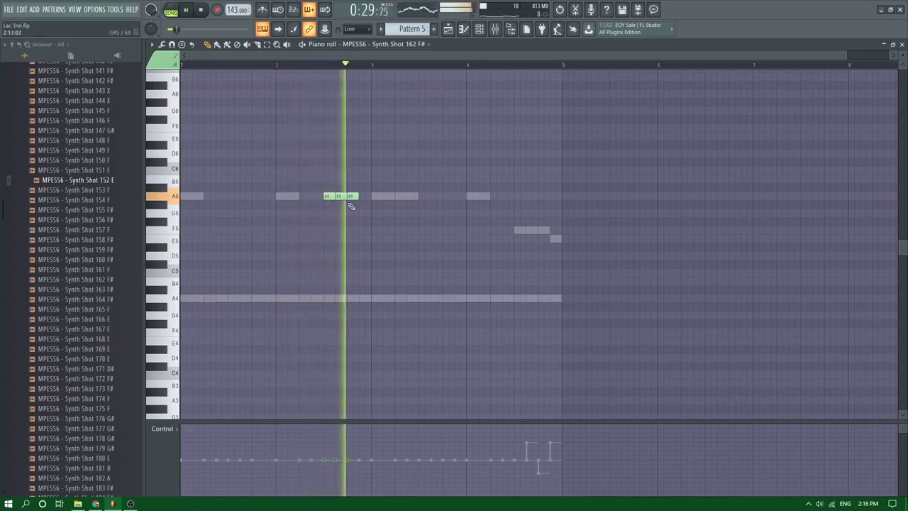
key(space)
key(space)
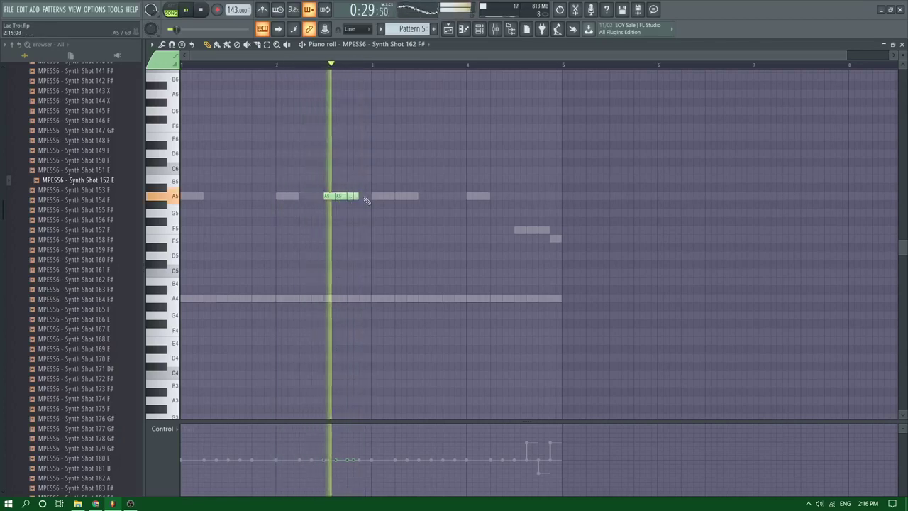
key(space)
right_click(352, 197)
right_click(341, 197)
key(space)
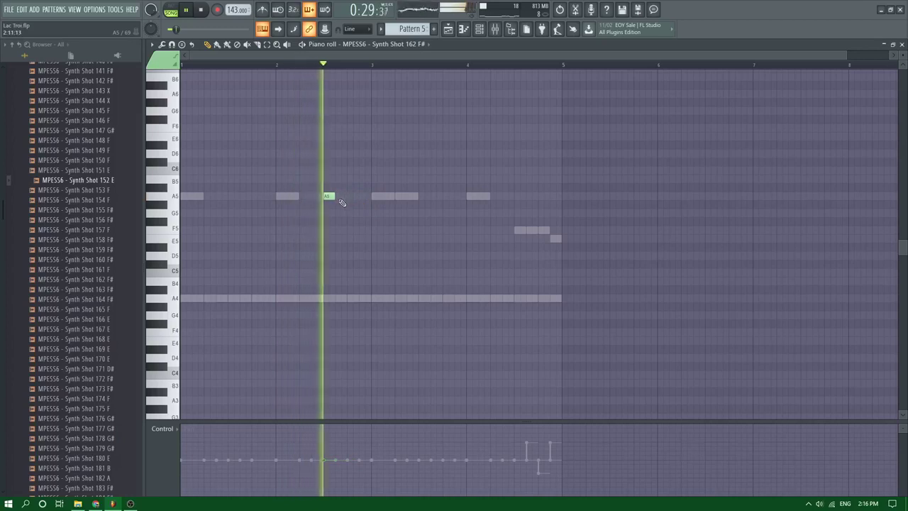
Redraw a two-step A5 note at bar 2 step 11 and replay the passage
key(space)
key(space)
drag(335, 196, 346, 196)
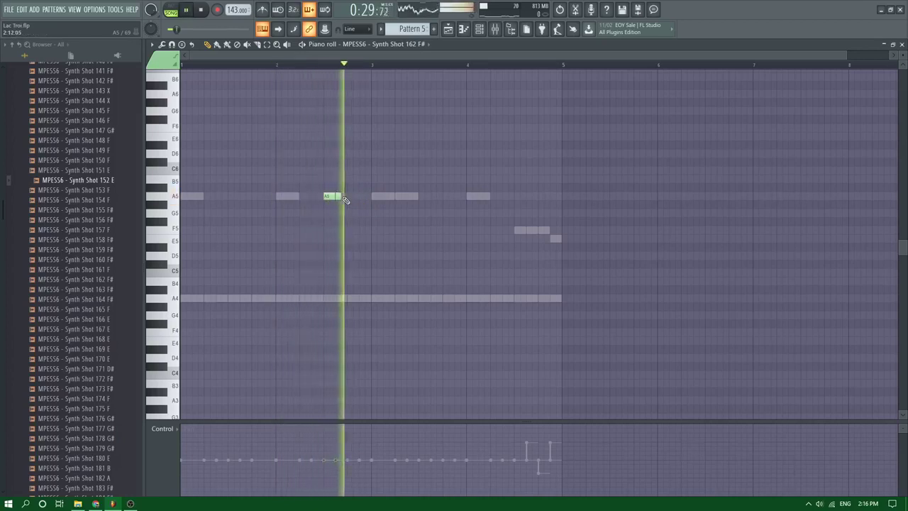
key(space)
key(space)
key(space)
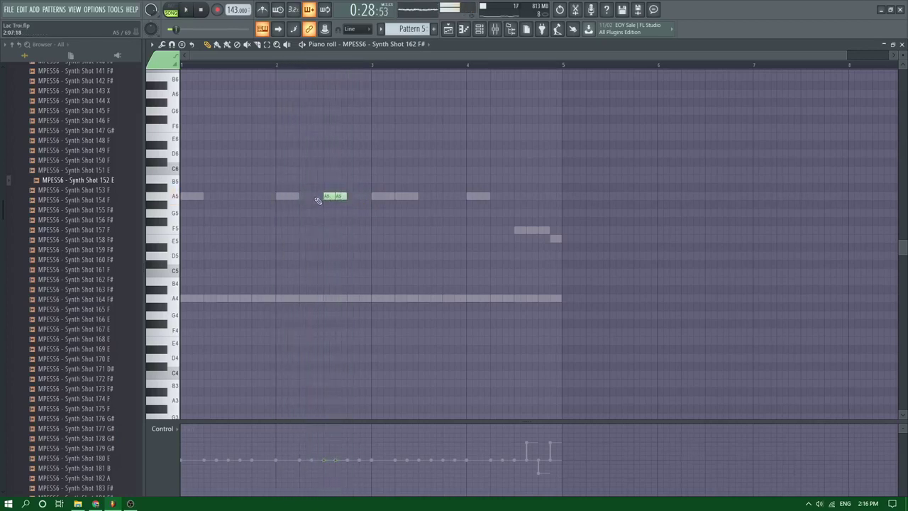
Try an extra A5 note at bar 2 step 7 while replaying the passage
click(314, 197)
key(space)
key(space)
key(space)
key(space)
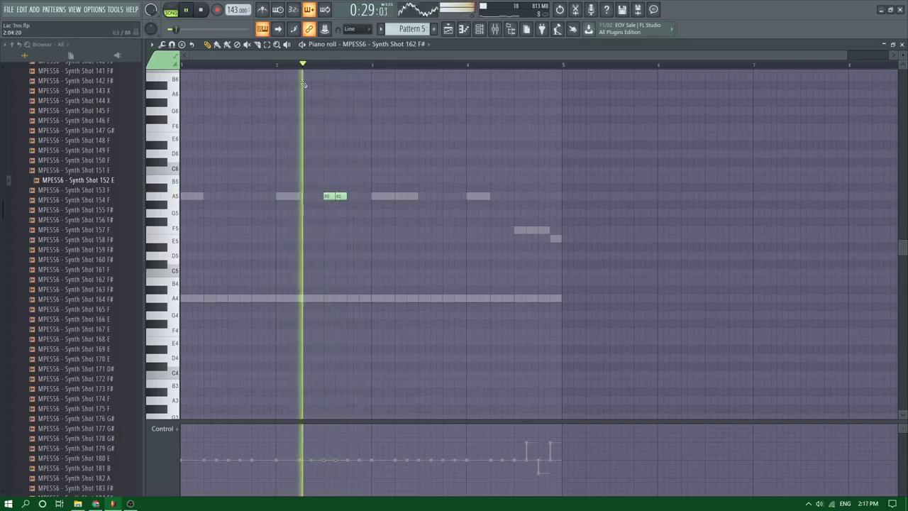
Add two-step A5 notes at bar 2 steps 13 and 15, filling the second half of the bar
key(space)
key(space)
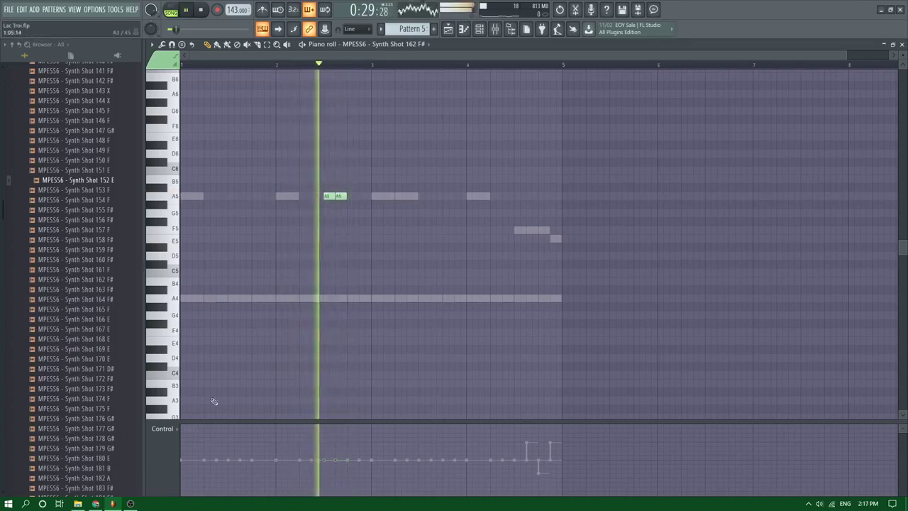
ctrl+scroll(319, 269, up, 4)
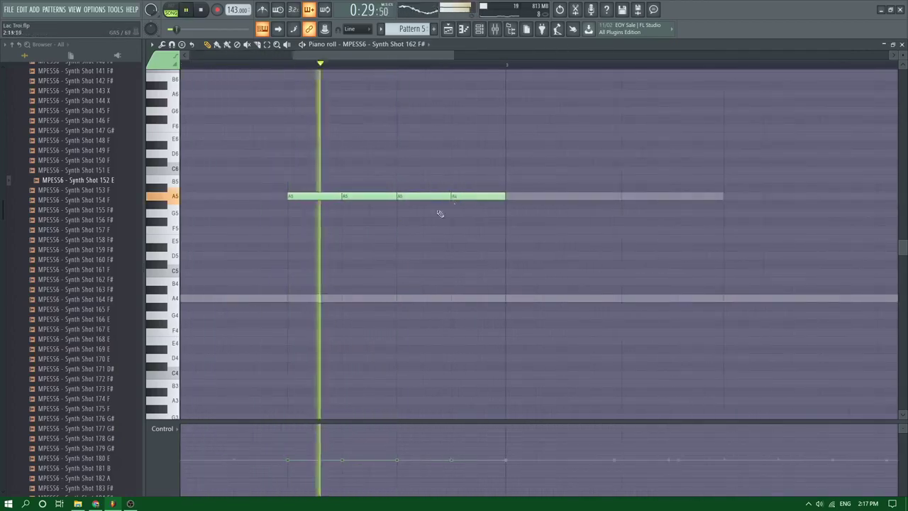
Try the four-note A5 run an octave higher at A6, then return it to A5
ctrl+scroll(423, 216, down, 5)
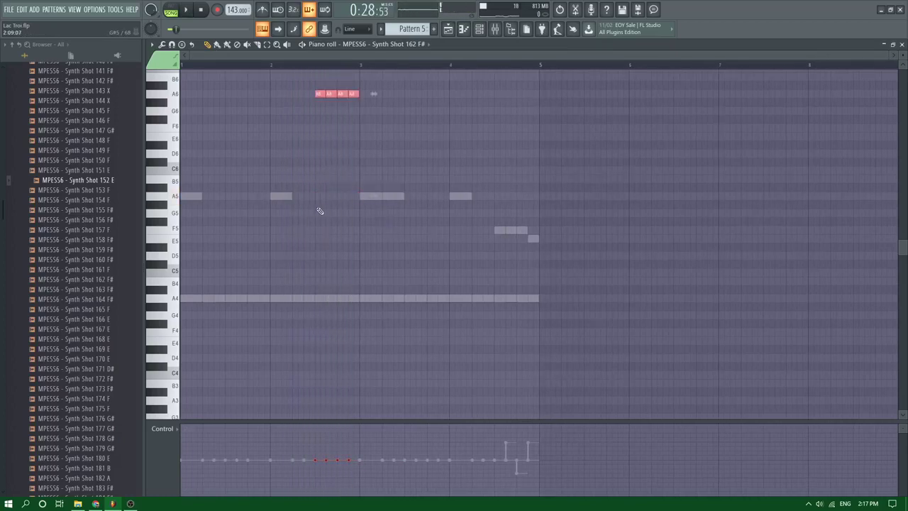
scroll(320, 210, up, 3)
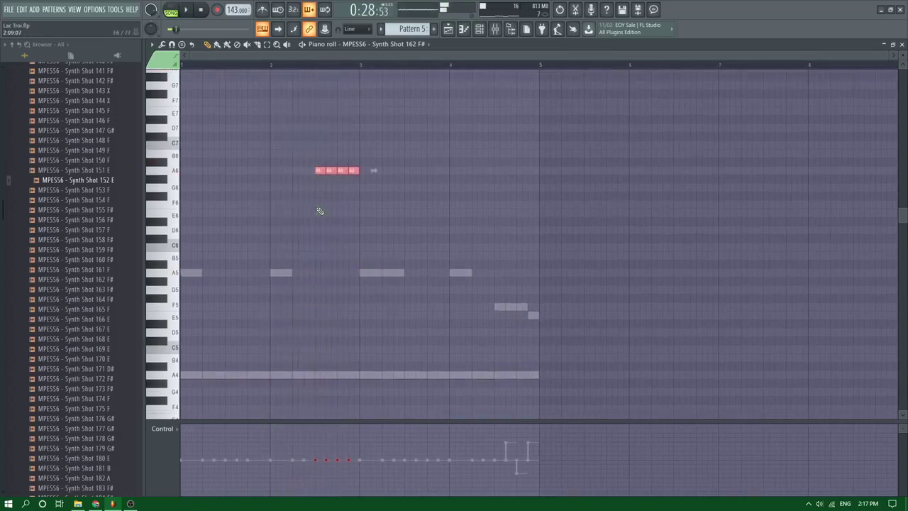
scroll(320, 212, down, 5)
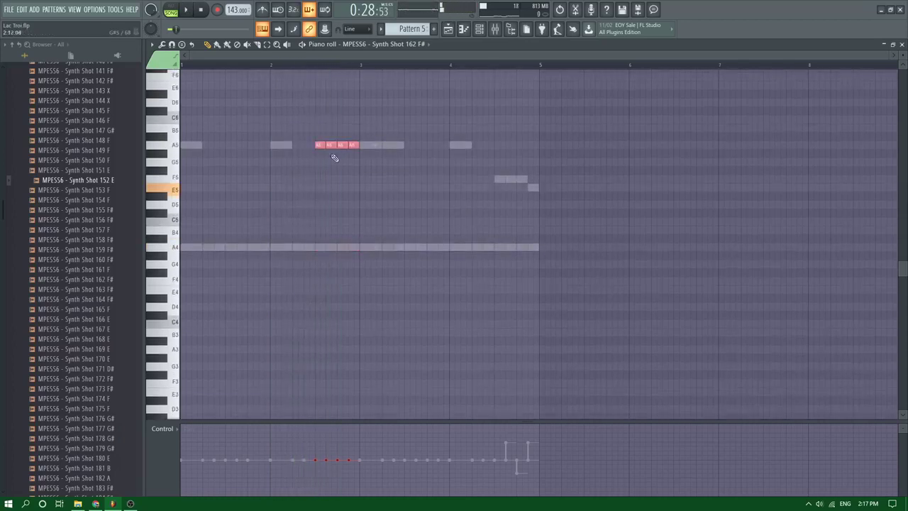
Play from bar 2 step 9 and replace the A5 at step 13 with two shortened notes at steps 13 and 14
click(316, 66)
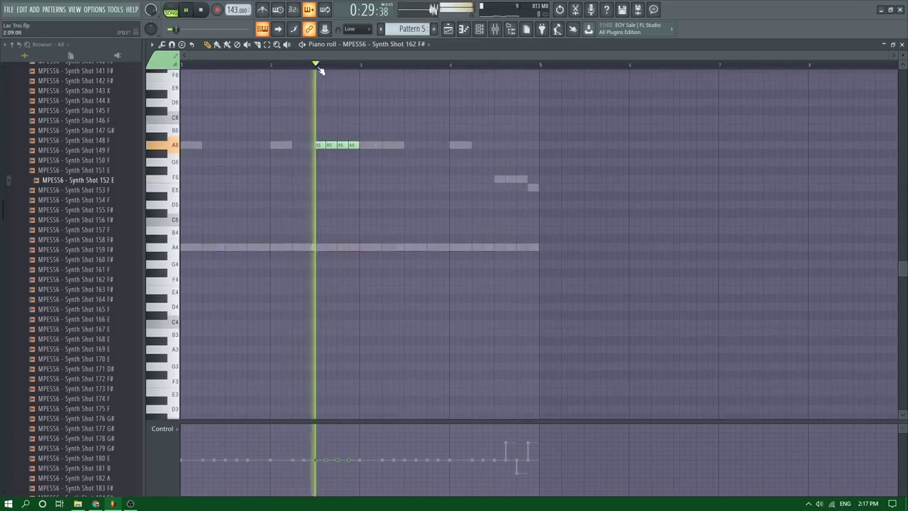
key(space)
scroll(320, 68, up, 2)
key(space)
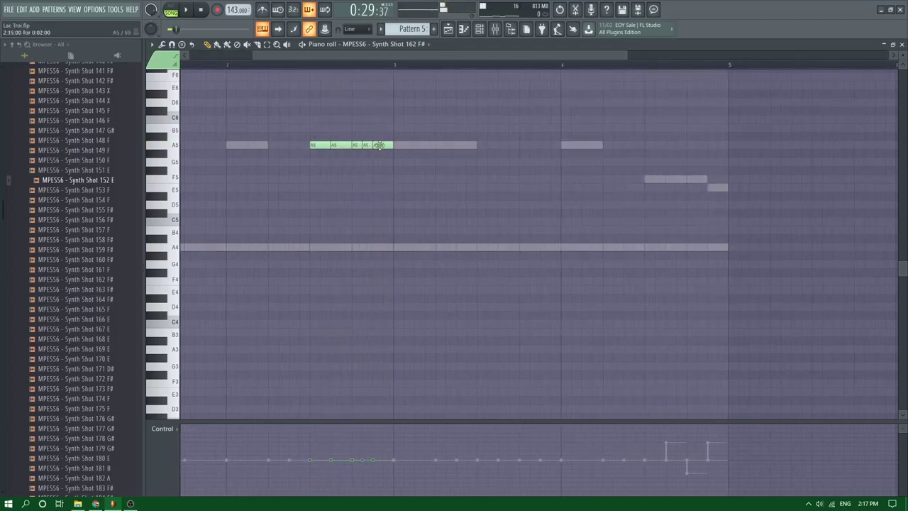
scroll(369, 149, up, 2)
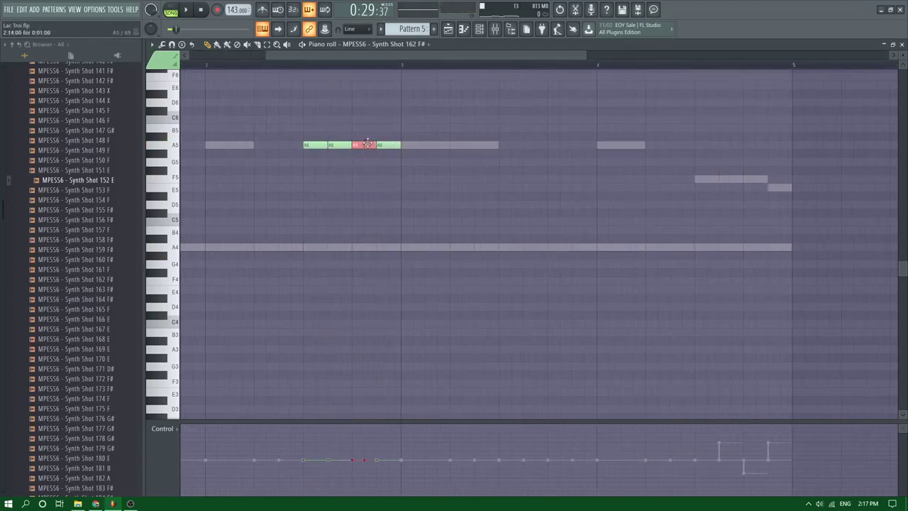
scroll(356, 153, up, 5)
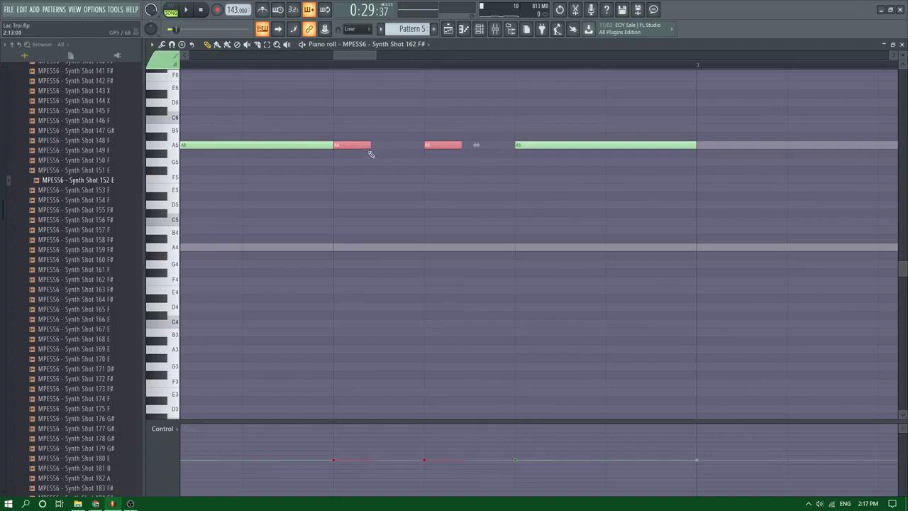
Duplicate the two short A5 notes into the gaps to form four evenly spaced hits and replay them
scroll(406, 154, down, 3)
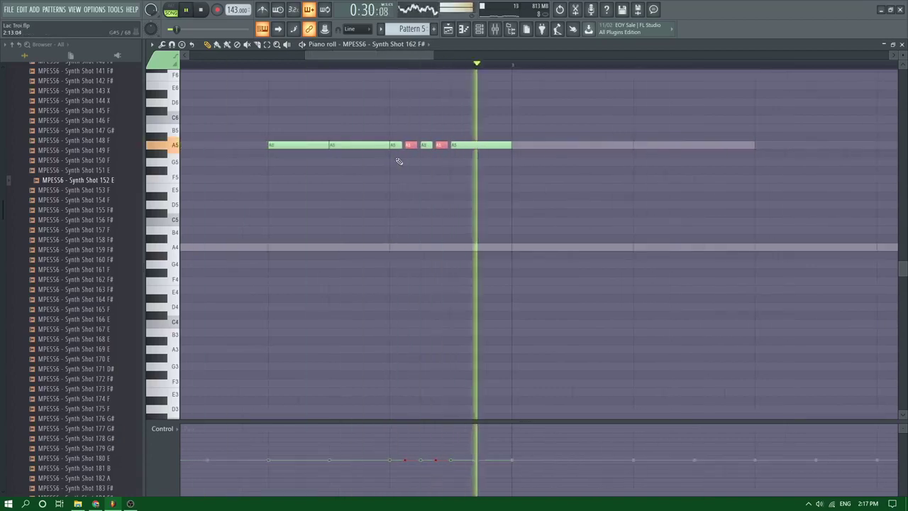
key(space)
scroll(295, 113, down, 7)
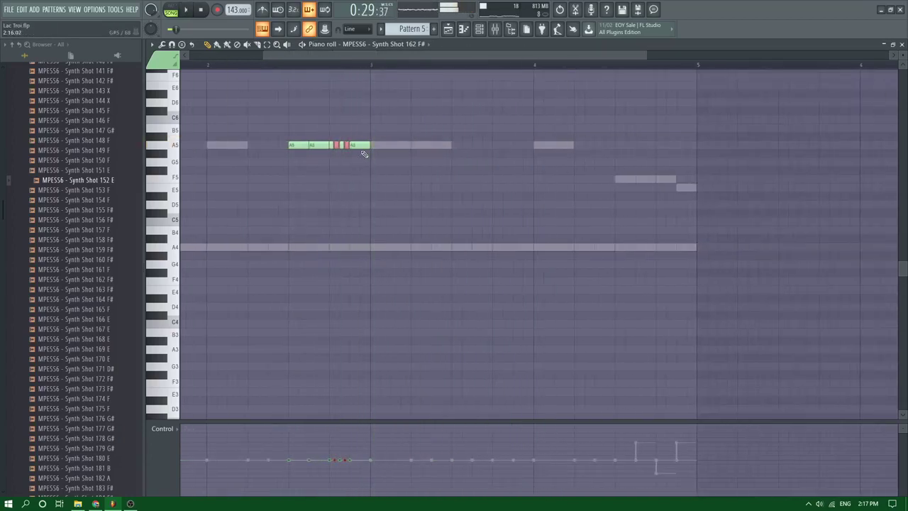
key(space)
Replace the A5 at bar 2 step 15 with a short note matching the preceding hits and replay the run
click(352, 147)
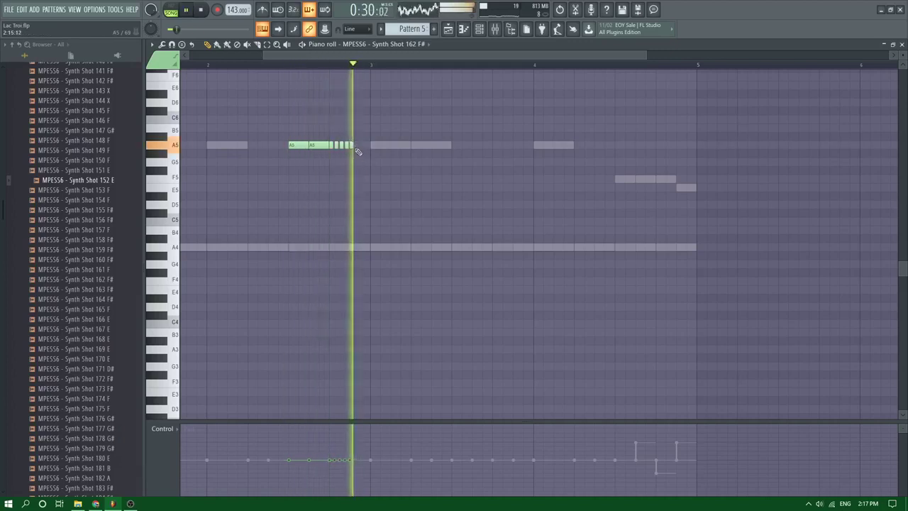
click(360, 147)
scroll(361, 151, up, 3)
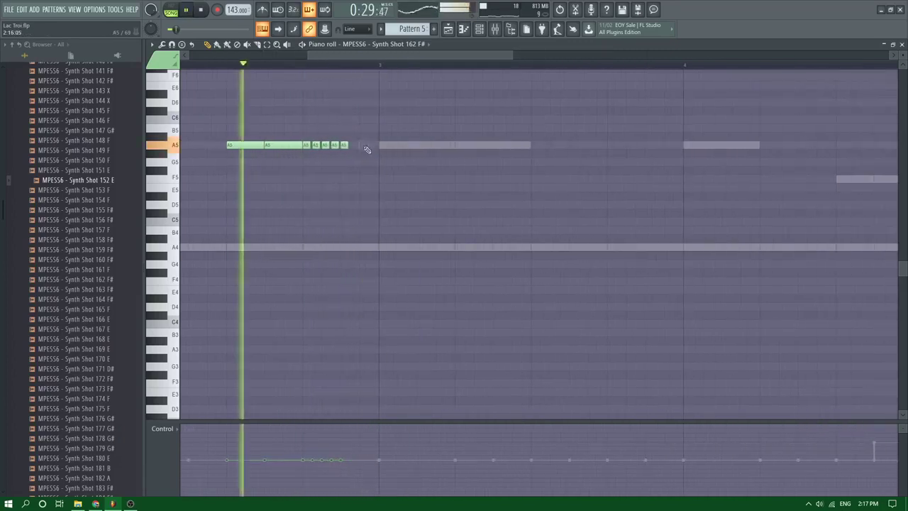
key(space)
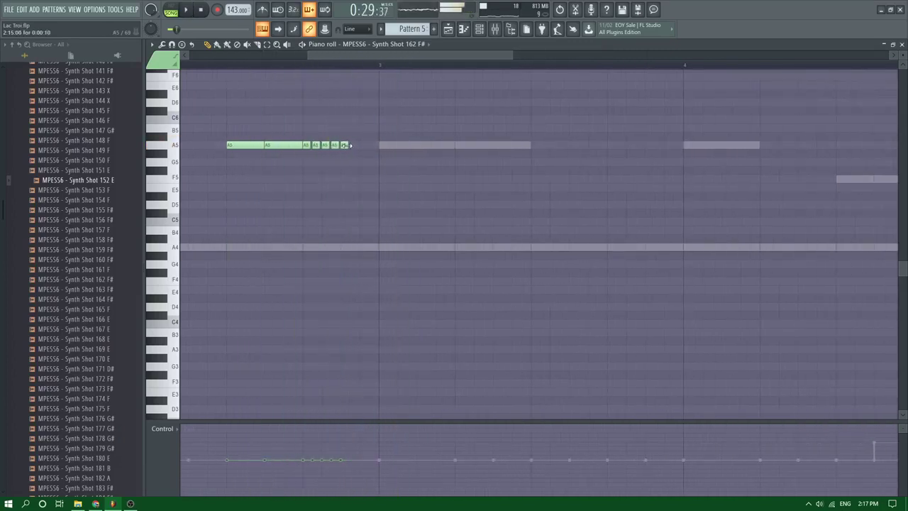
Show note velocity in the control lane, ramp the five short A5 notes' velocities upward and play them
click(176, 430)
click(177, 447)
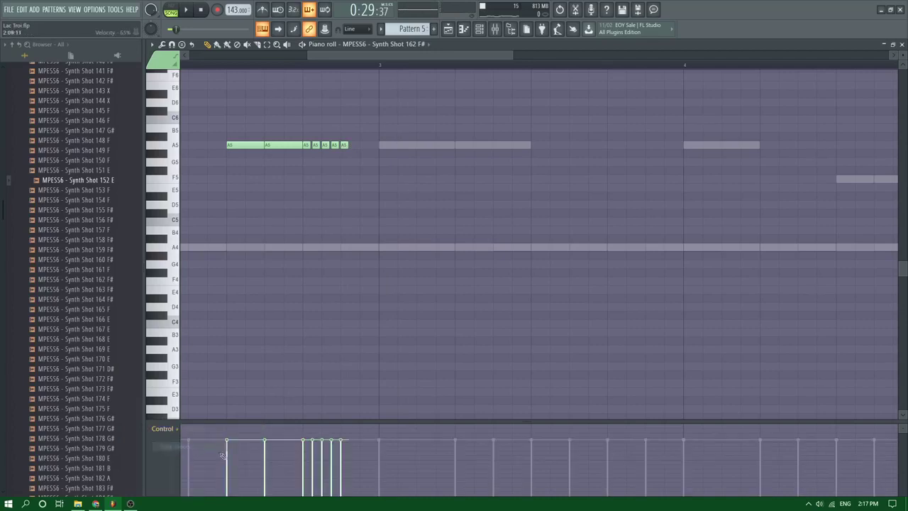
key(space)
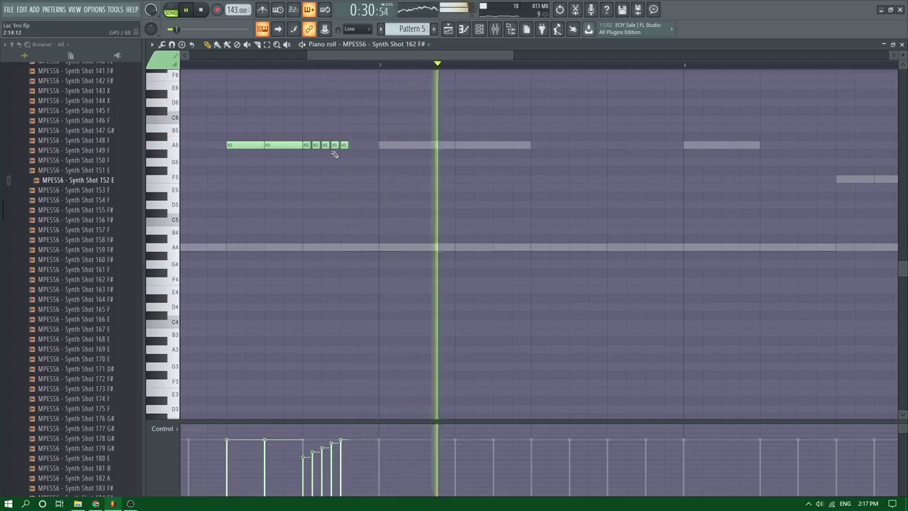
key(space)
Try extending the roll with copies of two short A5 notes and play it from bar 2 step 9
drag(326, 145, 329, 148)
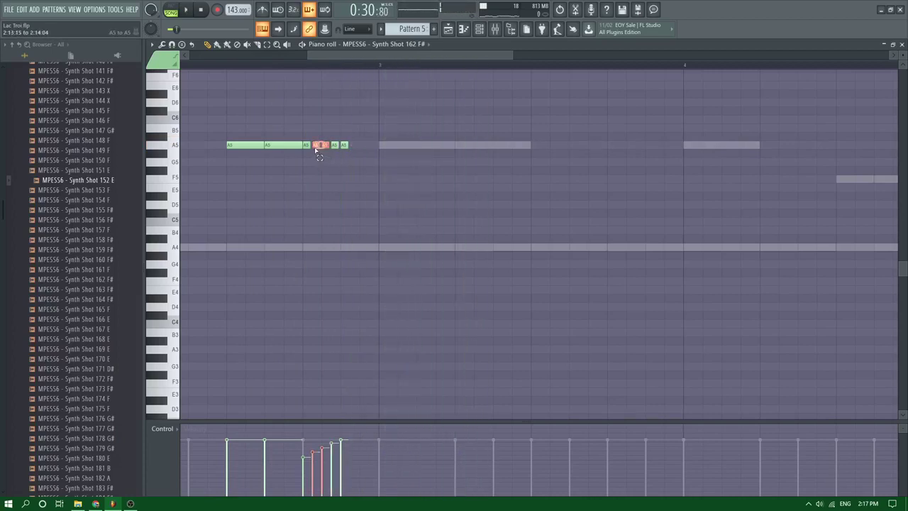
ctrl+click(376, 192)
key(space)
click(225, 66)
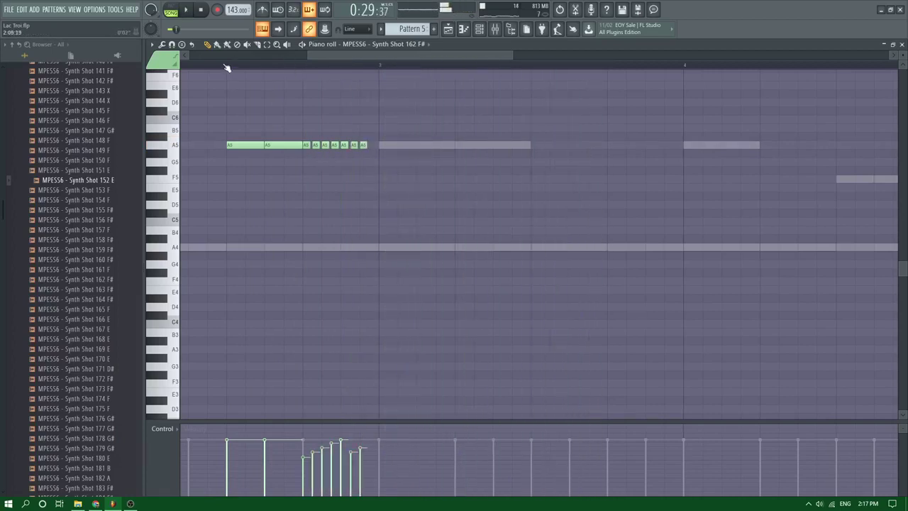
scroll(234, 171, down, 1)
key(space)
Delete the two copied short A5 notes from the end of the roll, replaying after each removal
right_click(344, 145)
key(space)
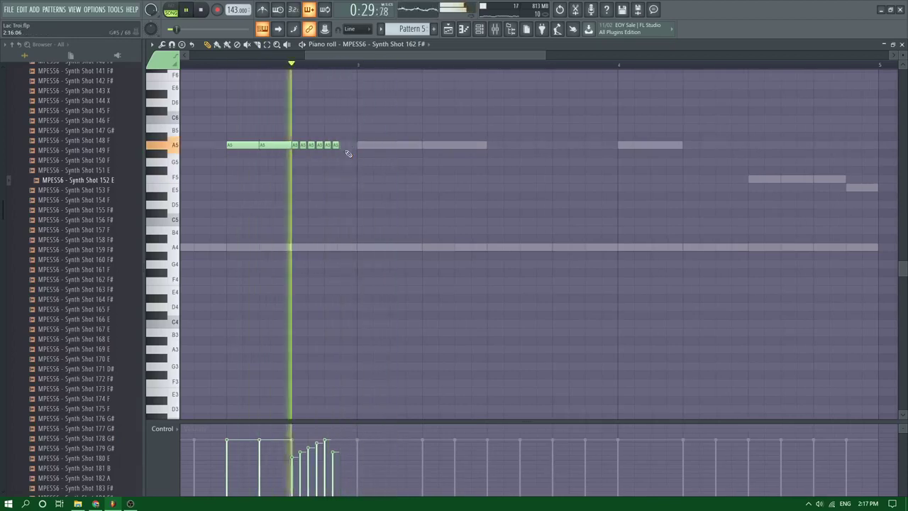
key(space)
key(space)
right_click(337, 144)
key(space)
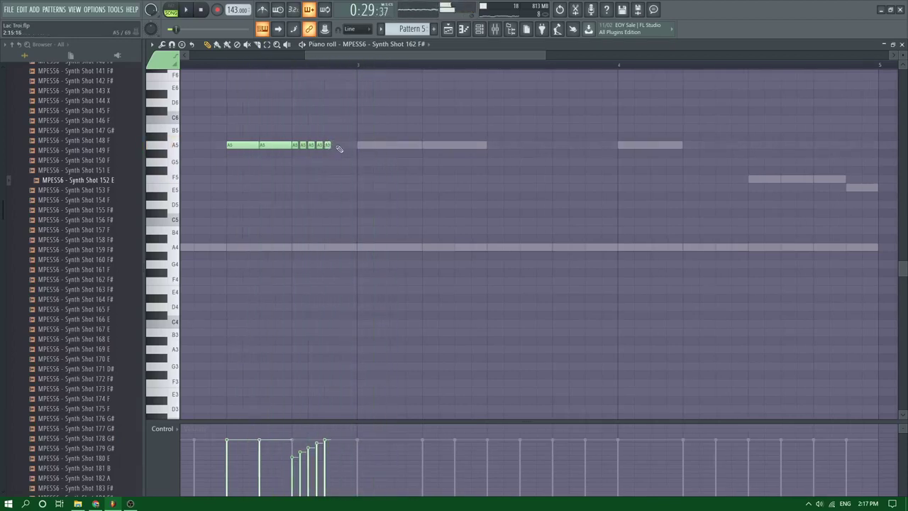
Lengthen the roll's last A5 note at bar 2 step 15 to about one and a half steps and play the pattern
key(space)
scroll(341, 155, up, 2)
scroll(347, 178, down, 2)
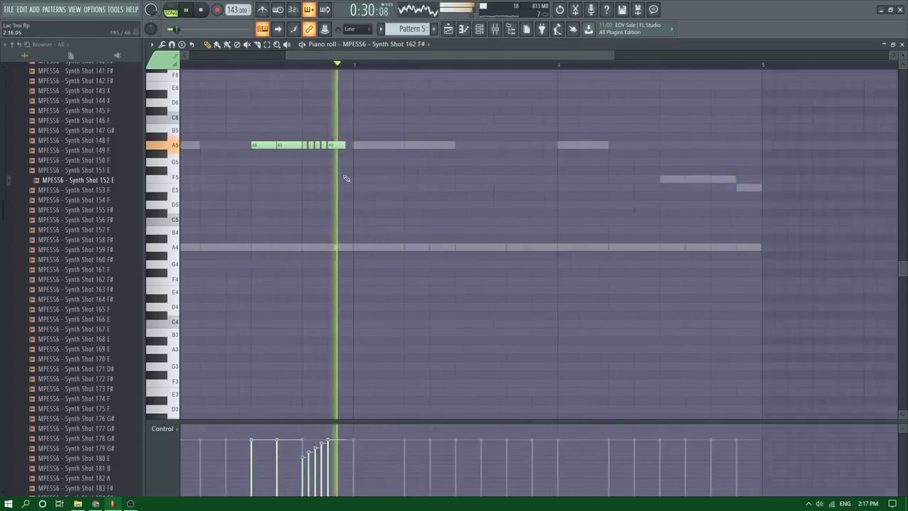
scroll(347, 189, down, 2)
scroll(347, 188, up, 3)
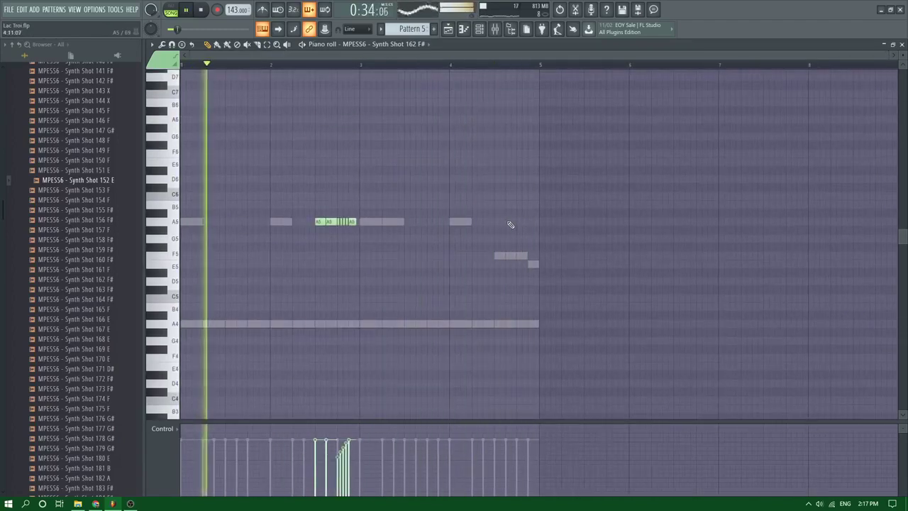
key(space)
Inspect the A4 notes of VES2 Synth Shot 092 - C# and Spire 1.5 beneath the new A5 roll
double_click(311, 325)
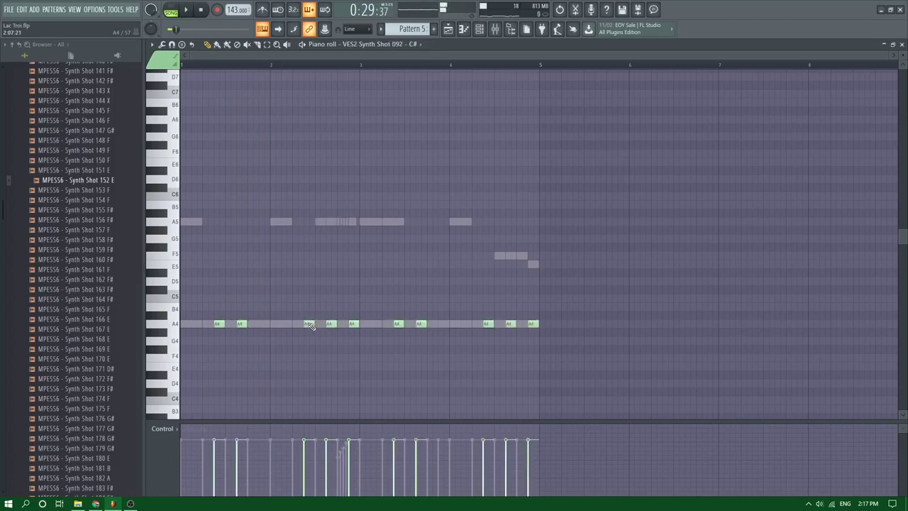
double_click(298, 327)
key(space)
key(space)
Delete the A4 note at bar 2 step 13 from VEDM Synth Shot 196 C and play the passage
click(359, 44)
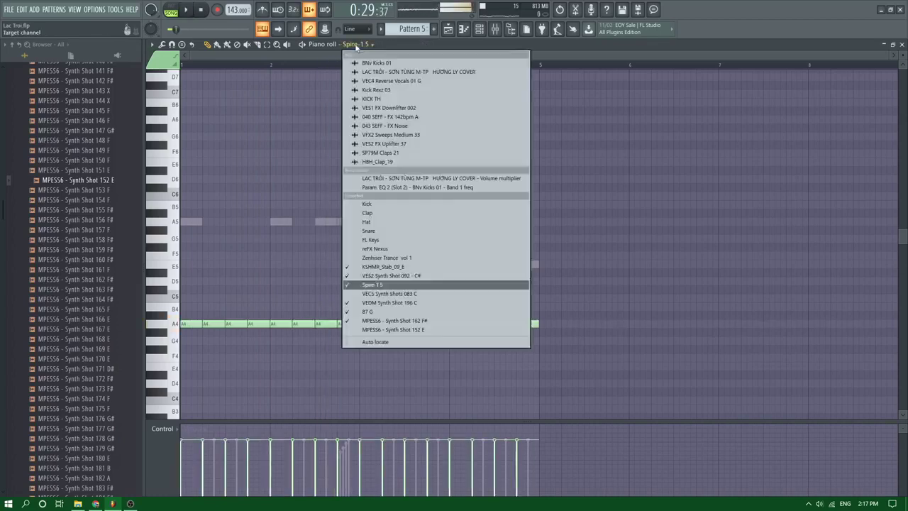
click(386, 303)
key(space)
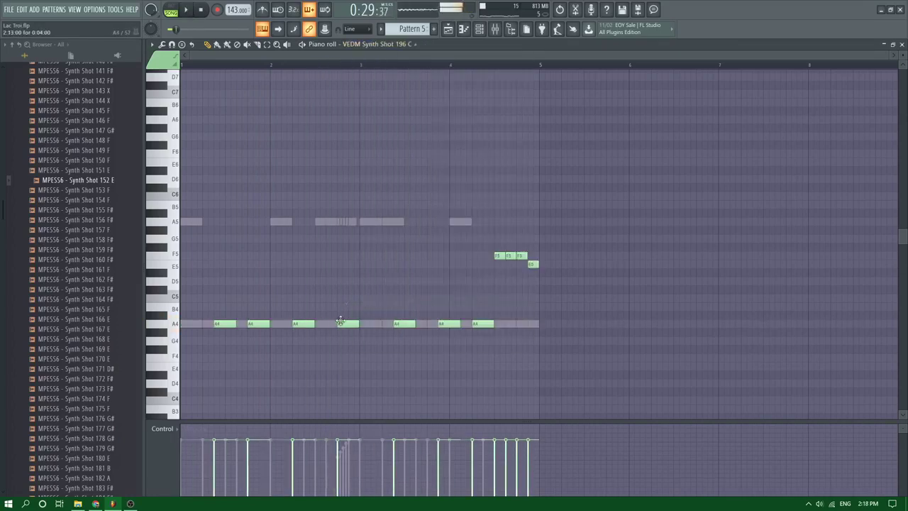
right_click(342, 323)
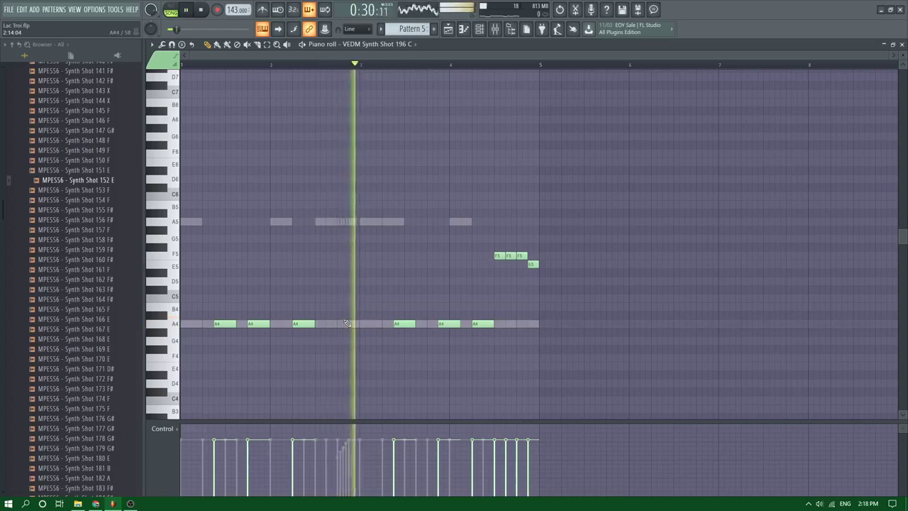
key(space)
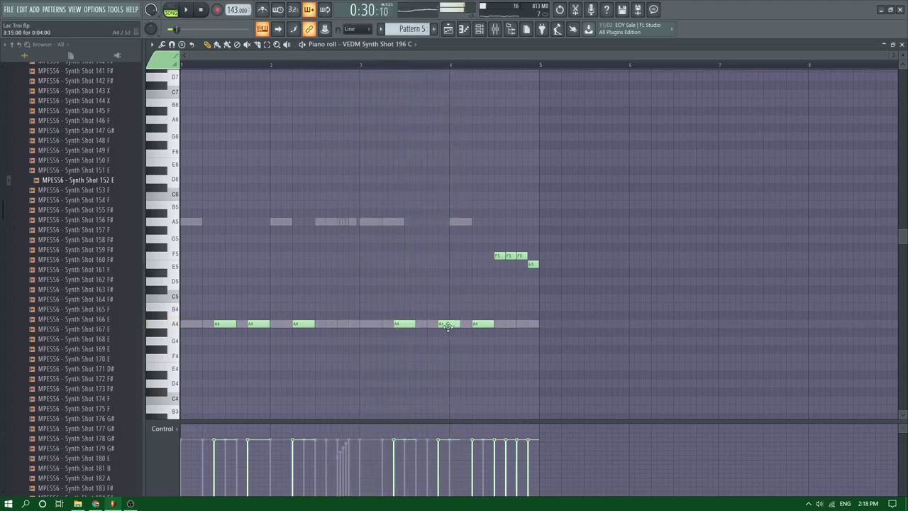
Add an A4 note at bar 3 step 11 in VEDM Synth Shot 196 C and delete the A4 note at step 15
click(417, 324)
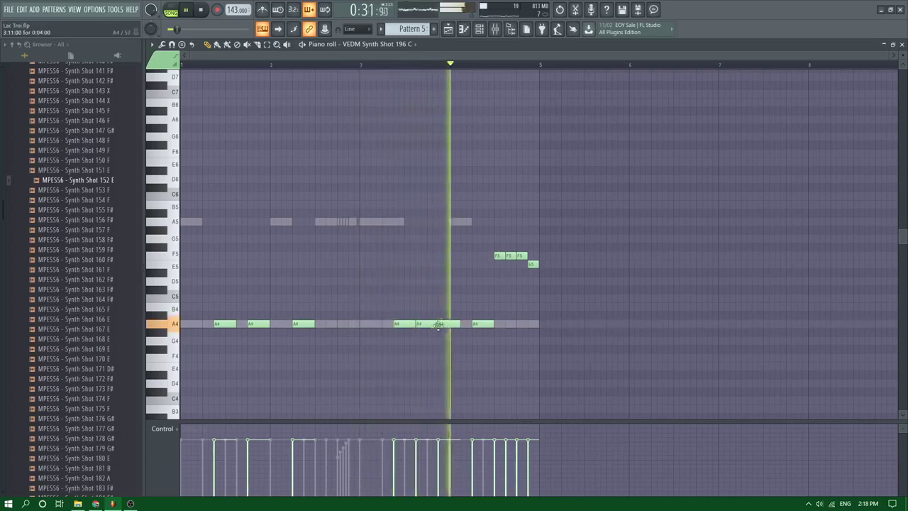
right_click(447, 324)
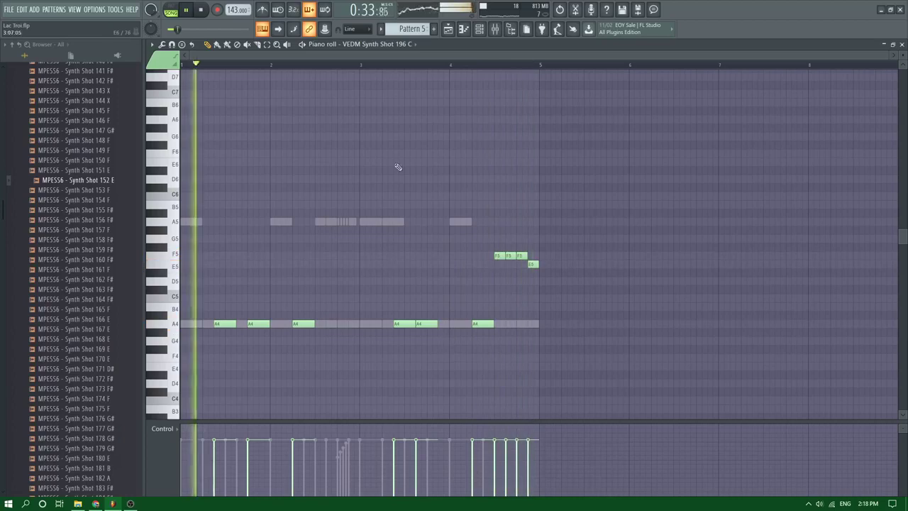
Place VFX2 Sweeps Medium 33 clips on Track 13 at bars 23, 31 and 39 in the playlist
click(448, 31)
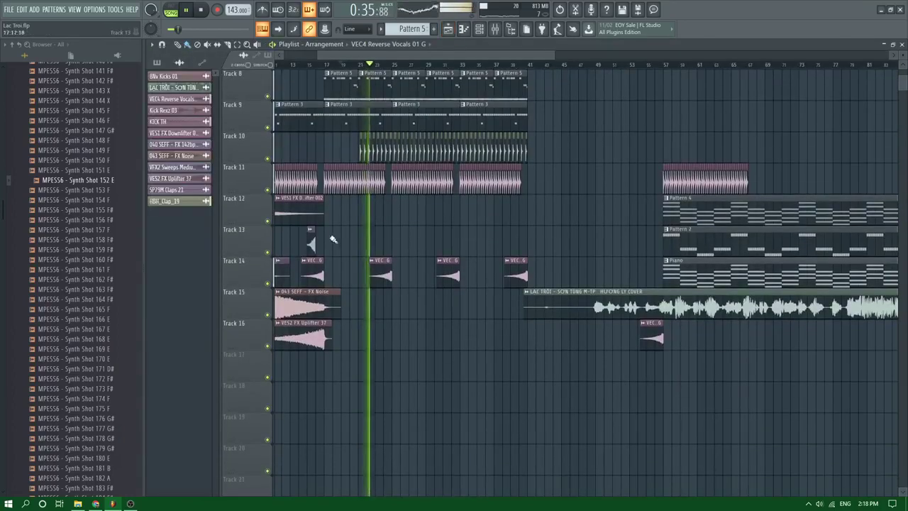
click(378, 244)
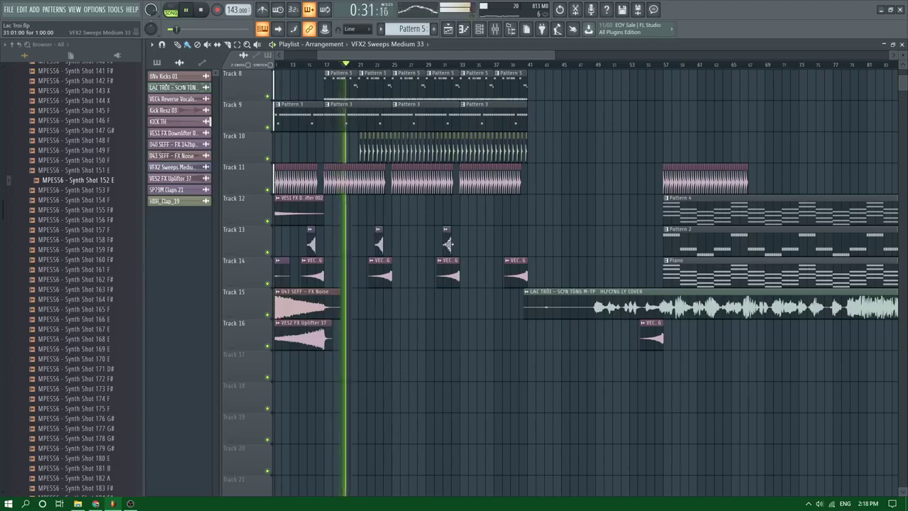
drag(541, 242, 517, 244)
scroll(377, 318, down, 3)
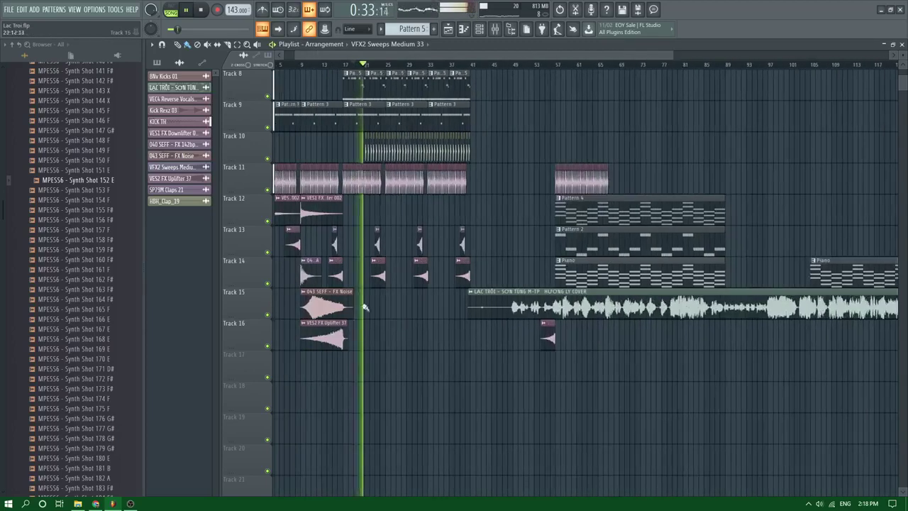
Play the intro up to bar 9 and delete the 040 SEFF FX clip from Track 14
scroll(313, 252, up, 5)
key(space)
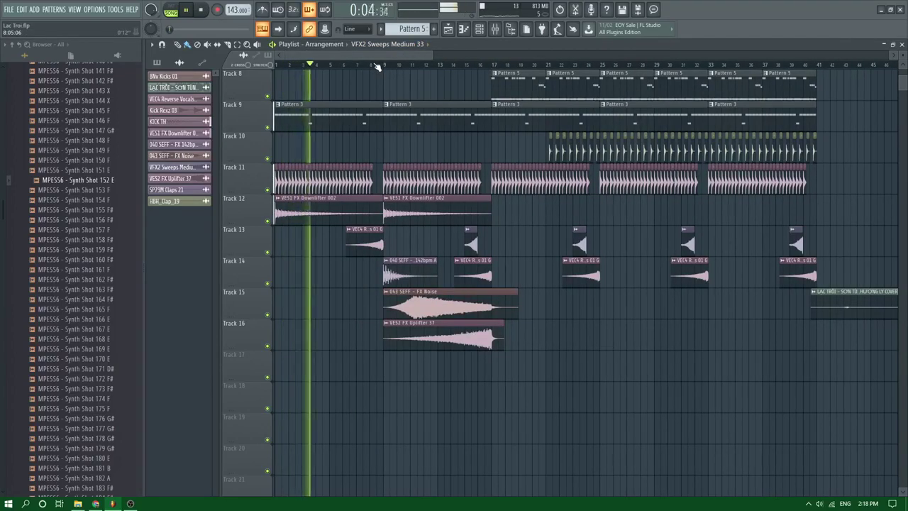
click(380, 64)
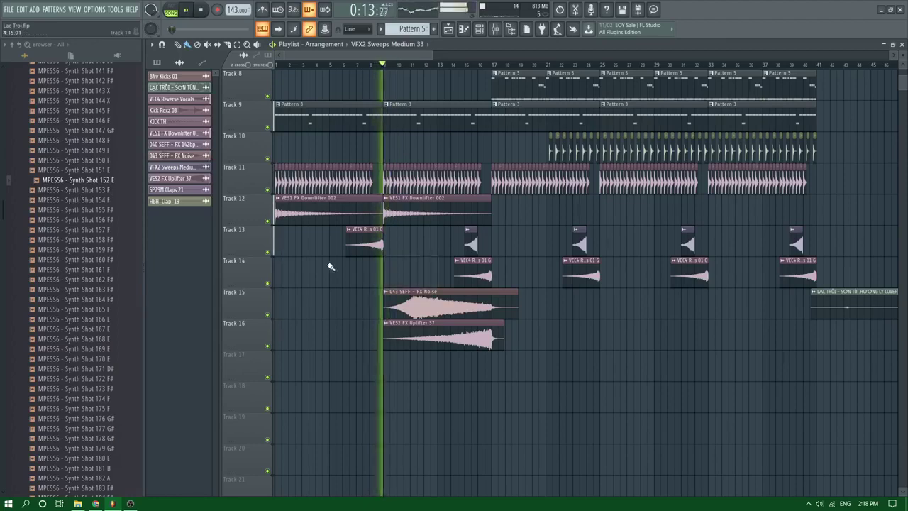
scroll(355, 234, up, 4)
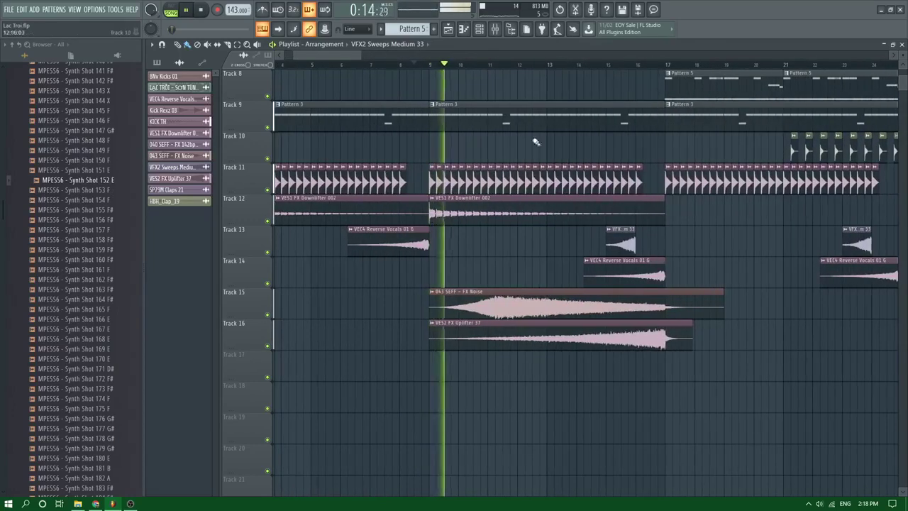
key(ctrl+z)
key(space)
right_click(505, 256)
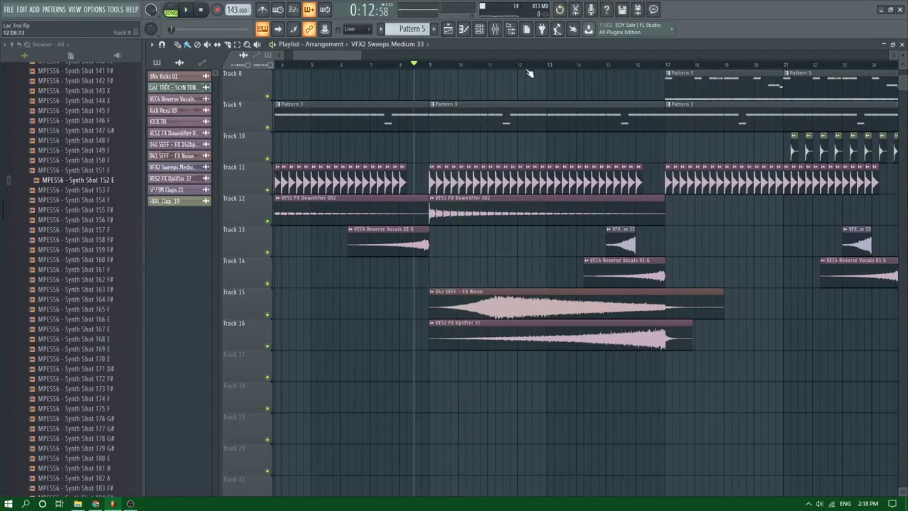
Inspect the sample settings of the 043 SEFF - FX Noise clip on Track 15
double_click(515, 304)
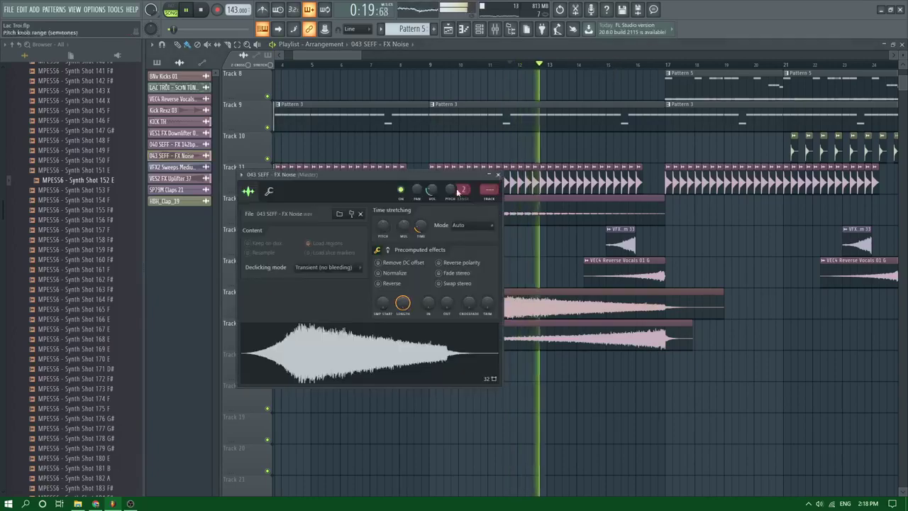
click(498, 174)
scroll(504, 245, down, 2)
scroll(551, 308, up, 5)
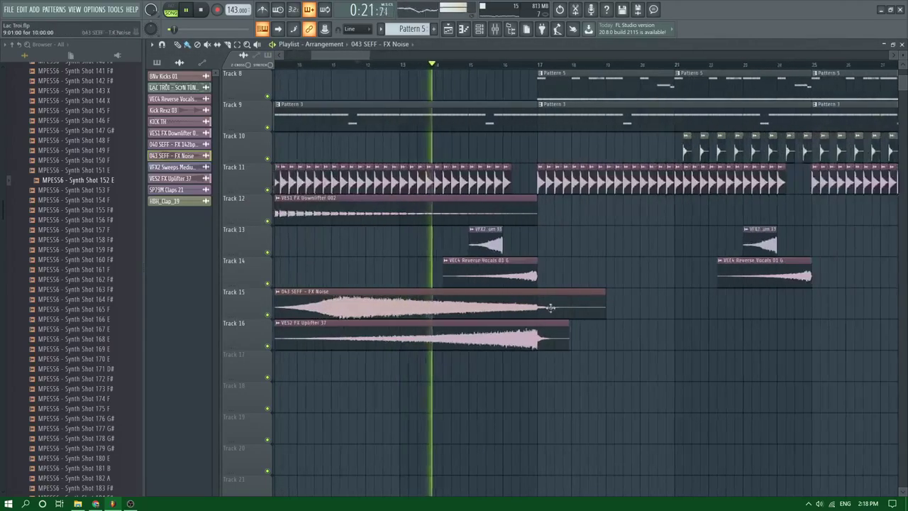
Play the transition into bar 17 and examine how the riser, noise and reverse vocal clips meet the drop
scroll(748, 263, up, 5)
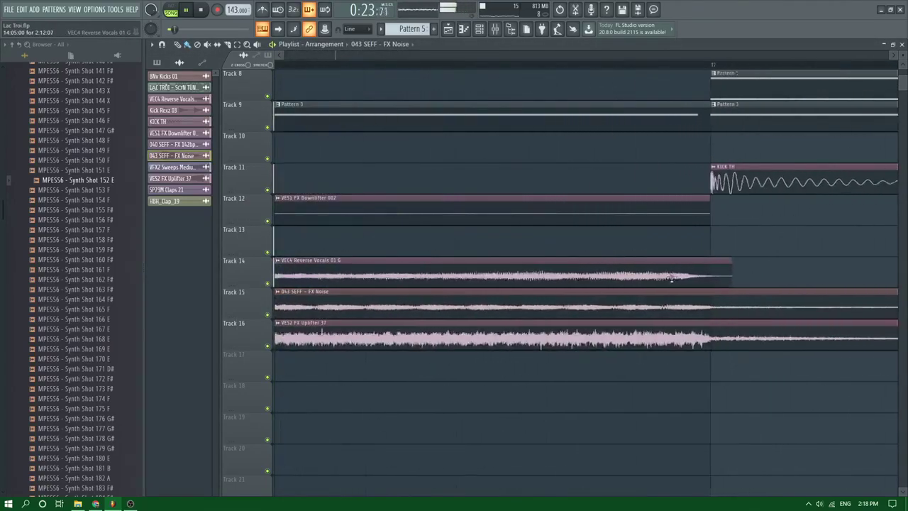
scroll(543, 248, down, 4)
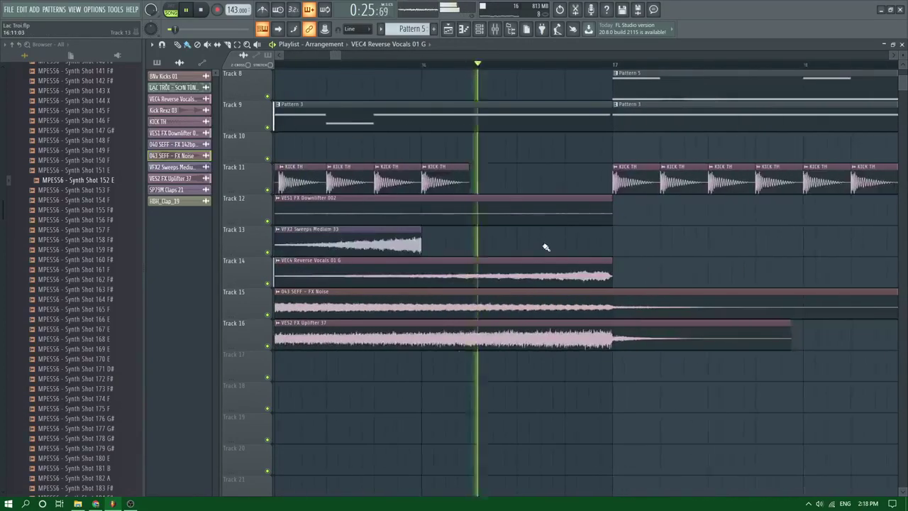
scroll(545, 246, down, 4)
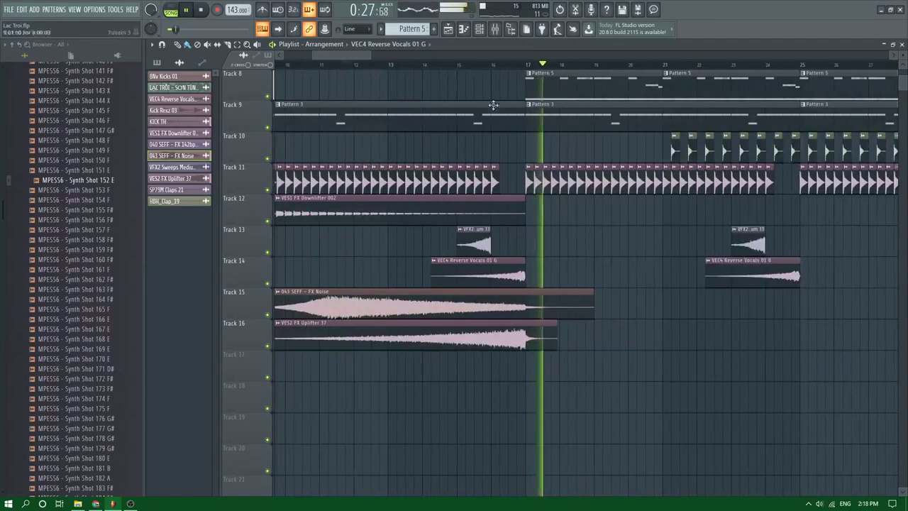
scroll(586, 197, up, 5)
scroll(222, 242, down, 3)
scroll(383, 261, up, 4)
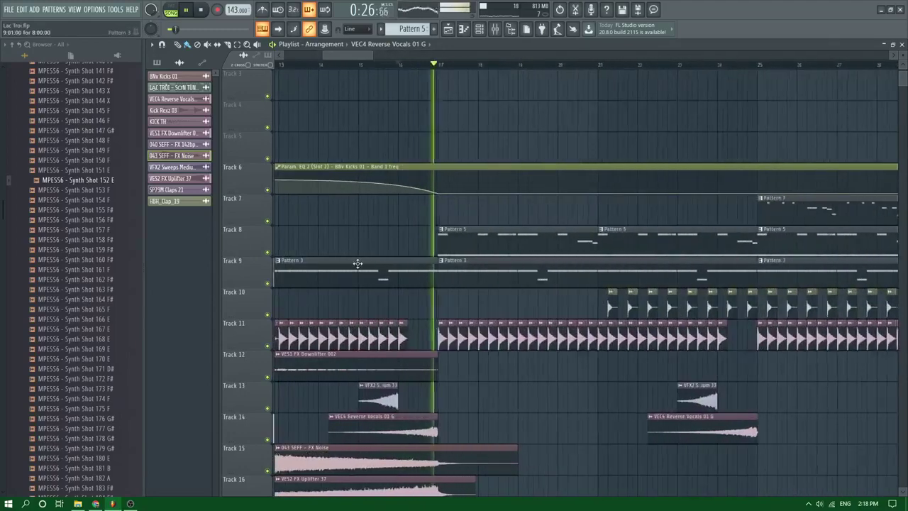
scroll(358, 263, down, 5)
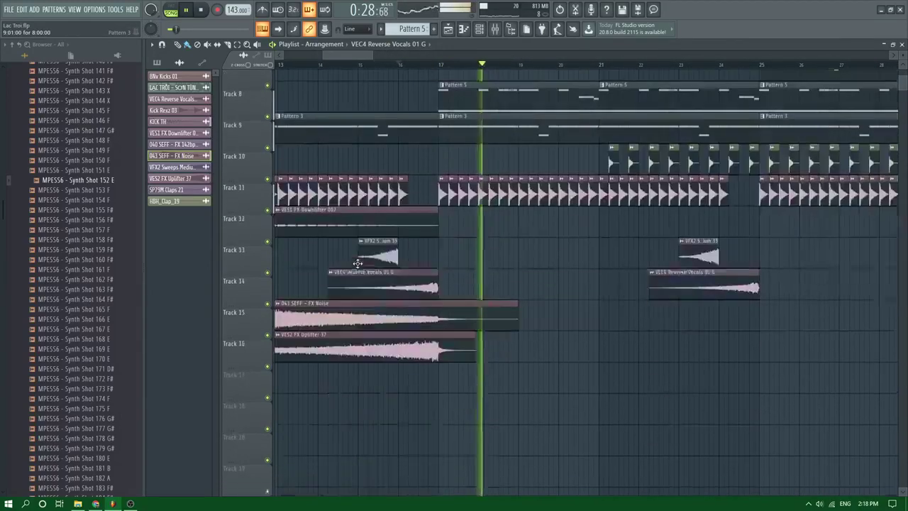
scroll(357, 263, up, 2)
scroll(531, 284, up, 3)
scroll(539, 284, down, 6)
scroll(457, 304, up, 4)
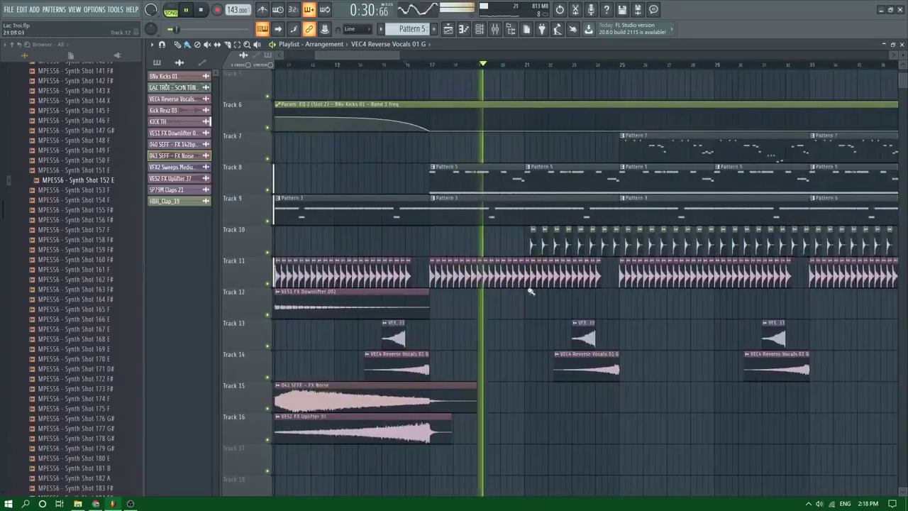
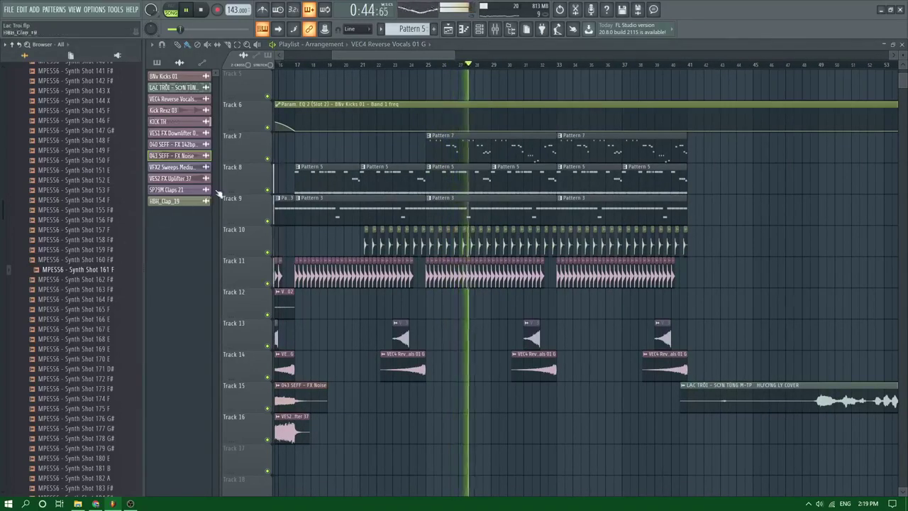
Play the drop and examine its layers from bar 25 onward, through to the vocal and piano section at bar 57
click(489, 29)
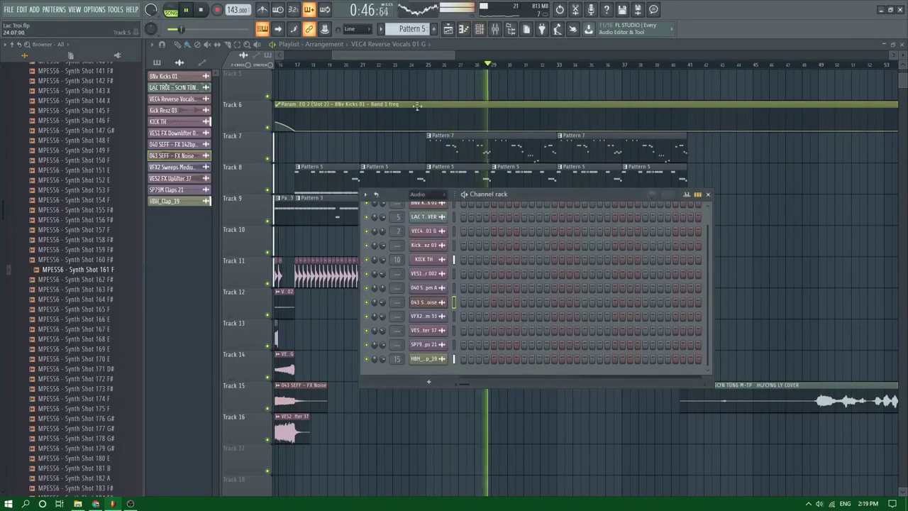
key(F6)
scroll(458, 99, up, 3)
scroll(538, 107, down, 2)
scroll(462, 98, up, 3)
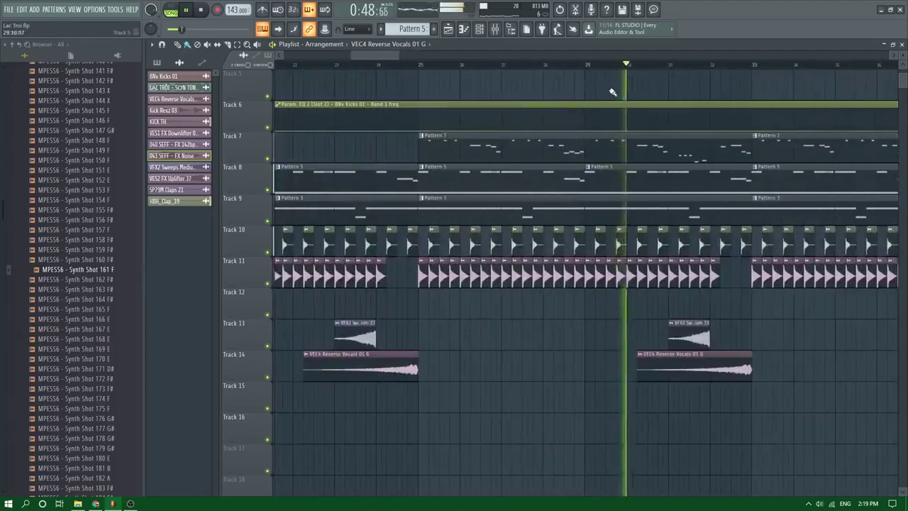
scroll(638, 94, down, 1)
scroll(563, 162, down, 3)
scroll(563, 164, up, 3)
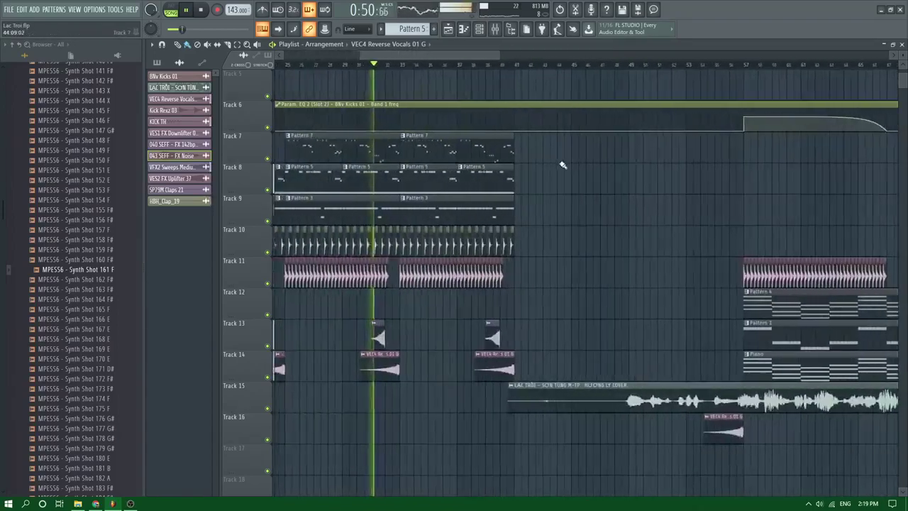
scroll(372, 198, up, 2)
scroll(372, 199, down, 3)
scroll(113, 228, up, 2)
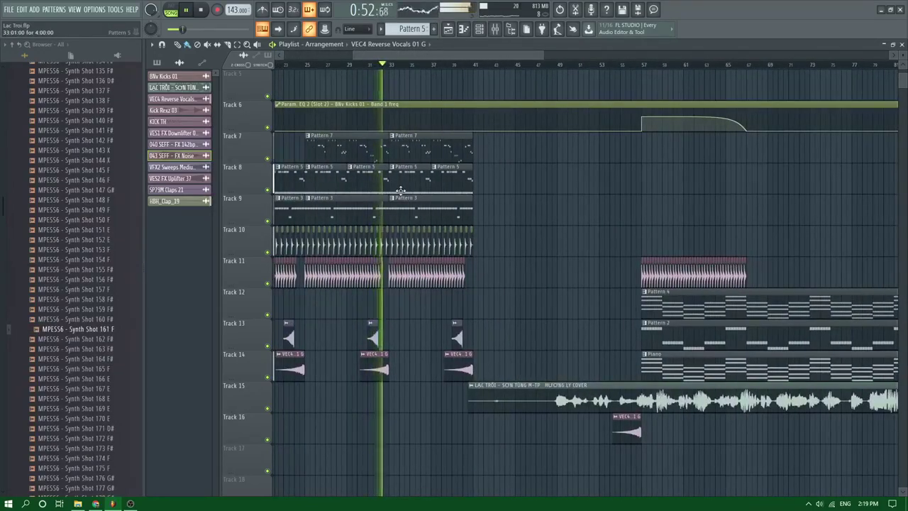
scroll(413, 155, up, 3)
scroll(413, 155, down, 3)
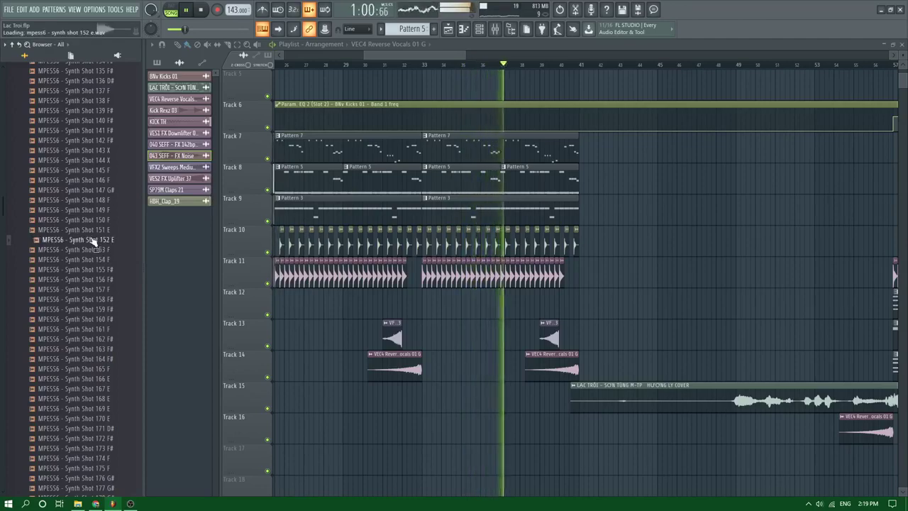
scroll(723, 224, down, 5)
scroll(517, 242, up, 4)
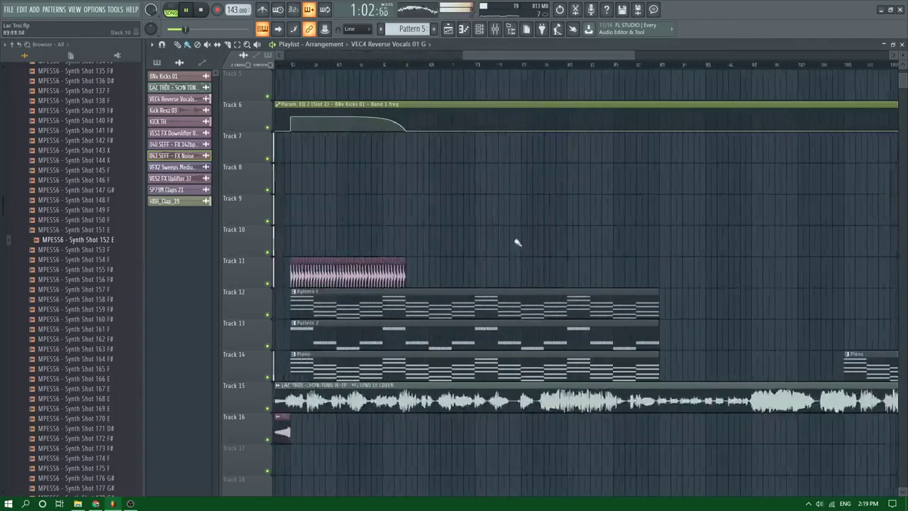
scroll(517, 242, down, 4)
scroll(389, 232, up, 5)
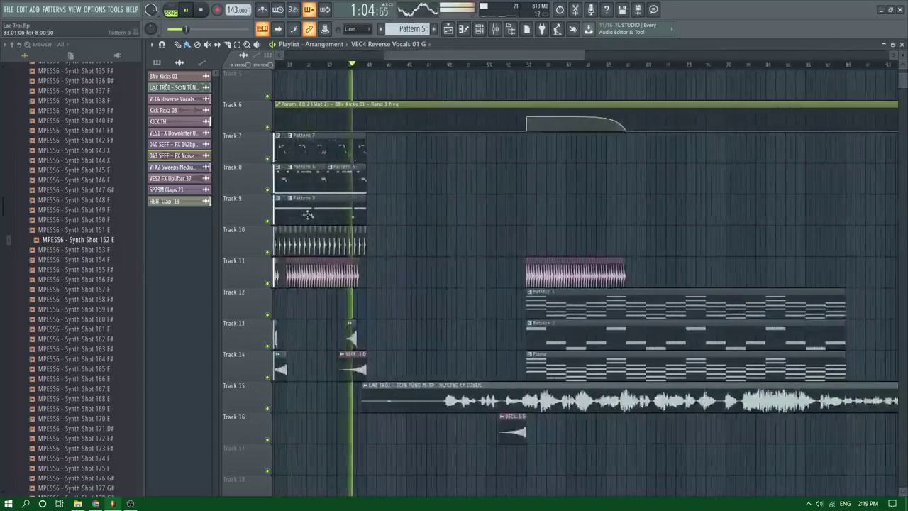
scroll(454, 255, down, 5)
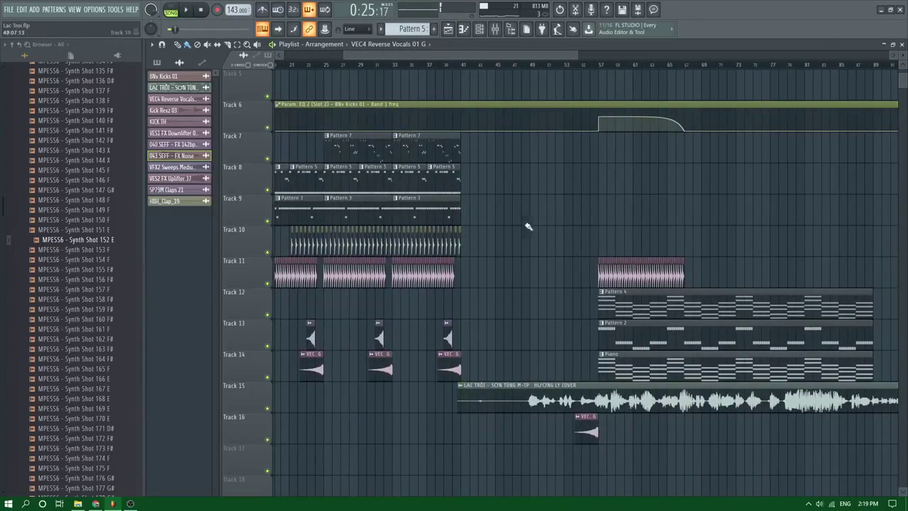
Put a volume automation clip for the Lac Troi vocal on Track 9, with its level rising just before bar 57
scroll(527, 226, up, 4)
drag(441, 73, 776, 248)
scroll(709, 213, up, 5)
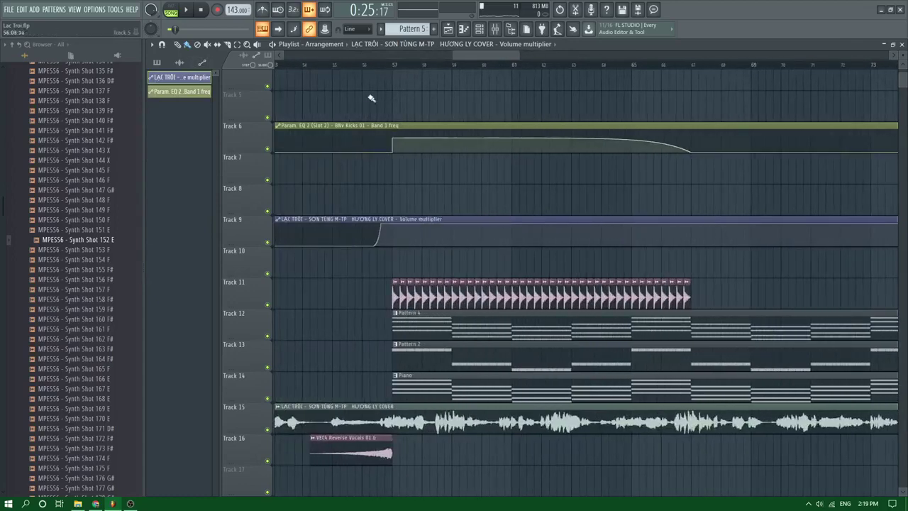
Shift the vocal's volume automation clip to start at 40:12:00 and replay the lead-in to bar 57
key(space)
scroll(361, 147, up, 3)
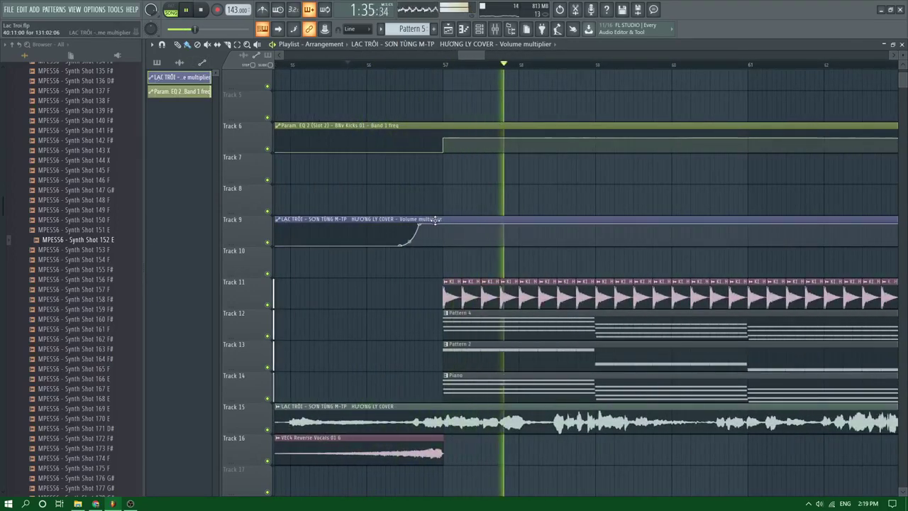
key(space)
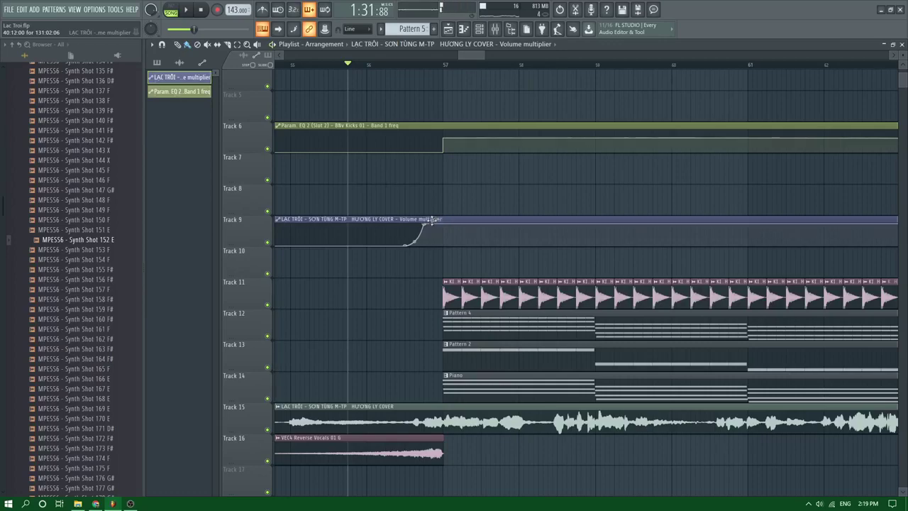
Trim the start of the vocal's volume automation clip to 41:04:00
scroll(434, 169, down, 3)
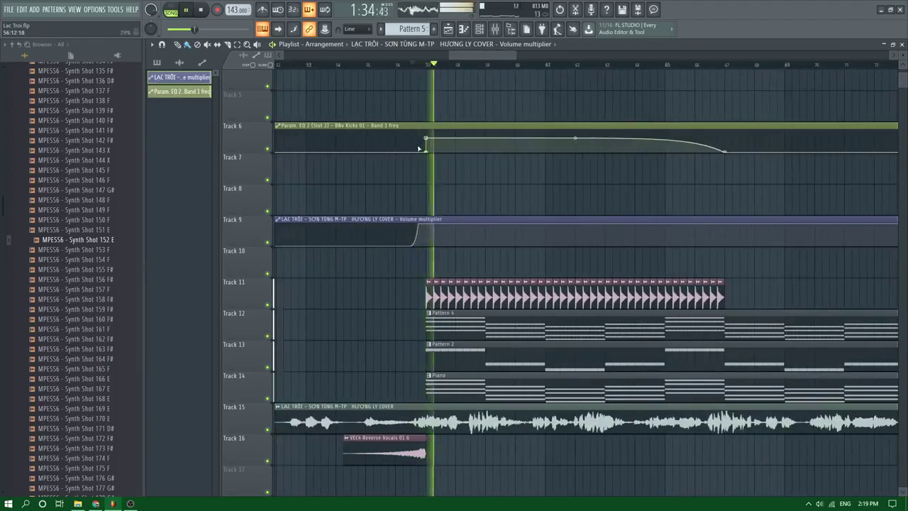
scroll(435, 169, down, 5)
scroll(365, 221, up, 6)
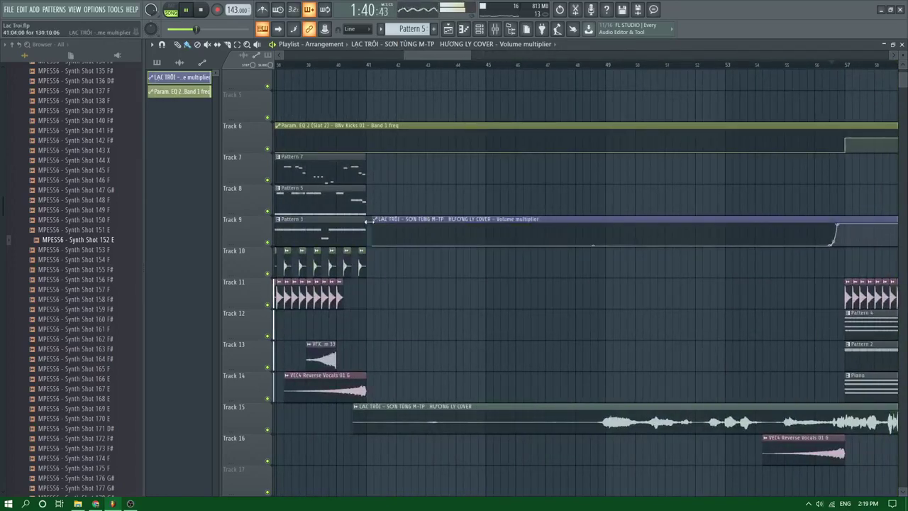
Move the volume automation clip from Track 9 onto Track 15 over the vocal while the section plays
scroll(439, 197, down, 6)
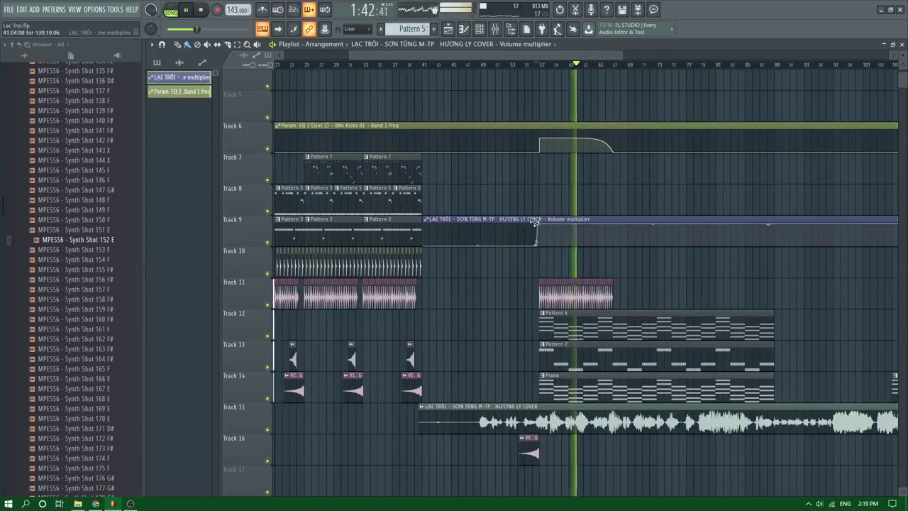
drag(536, 222, 536, 409)
scroll(480, 339, up, 5)
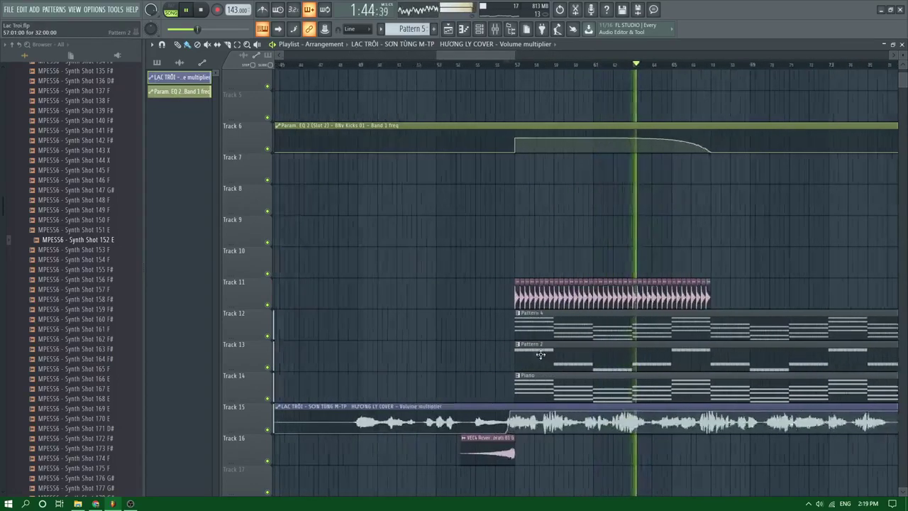
scroll(459, 350, down, 4)
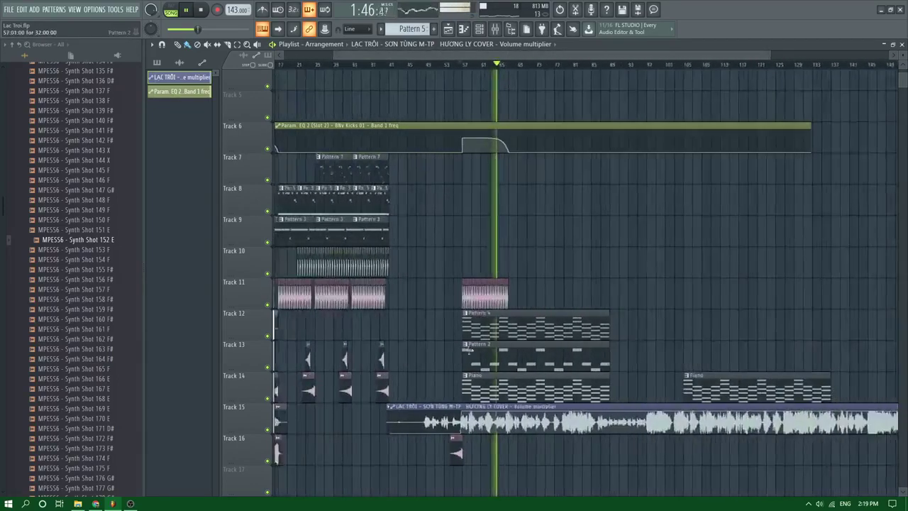
scroll(465, 270, down, 2)
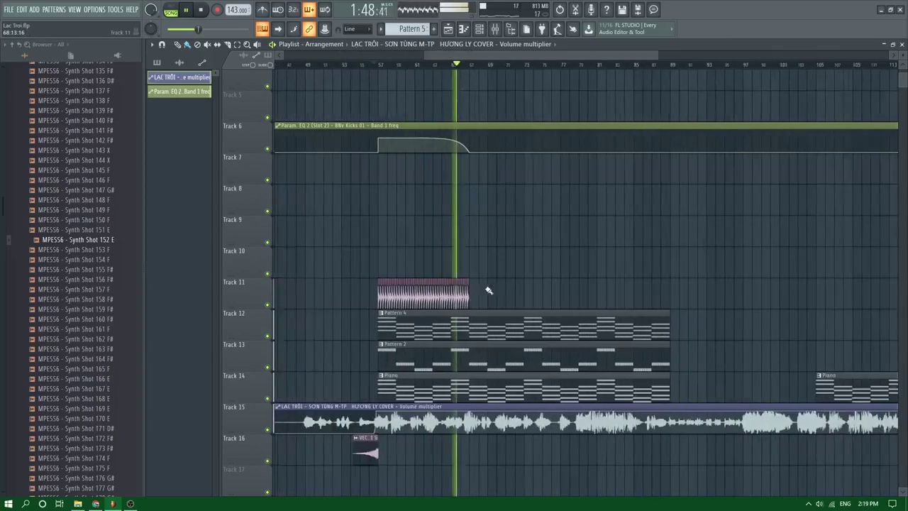
Replay the section from bar 57 and look over the whole arrangement's clips across the tracks
key(space)
scroll(461, 283, down, 4)
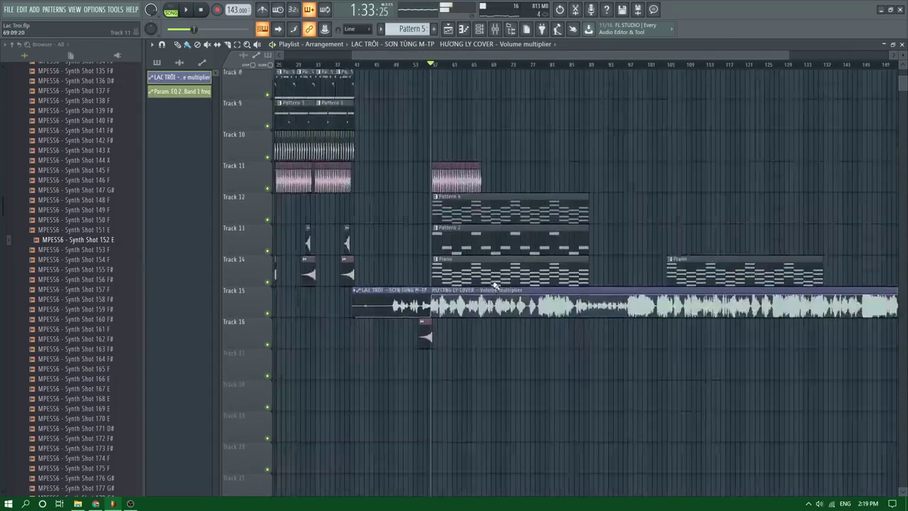
scroll(471, 265, up, 2)
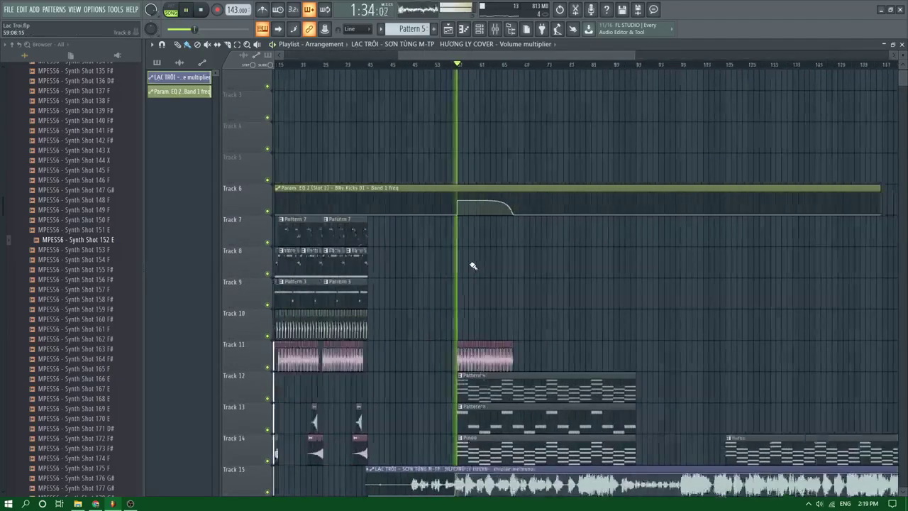
scroll(468, 265, down, 2)
scroll(402, 263, down, 2)
scroll(383, 264, up, 3)
scroll(415, 274, up, 2)
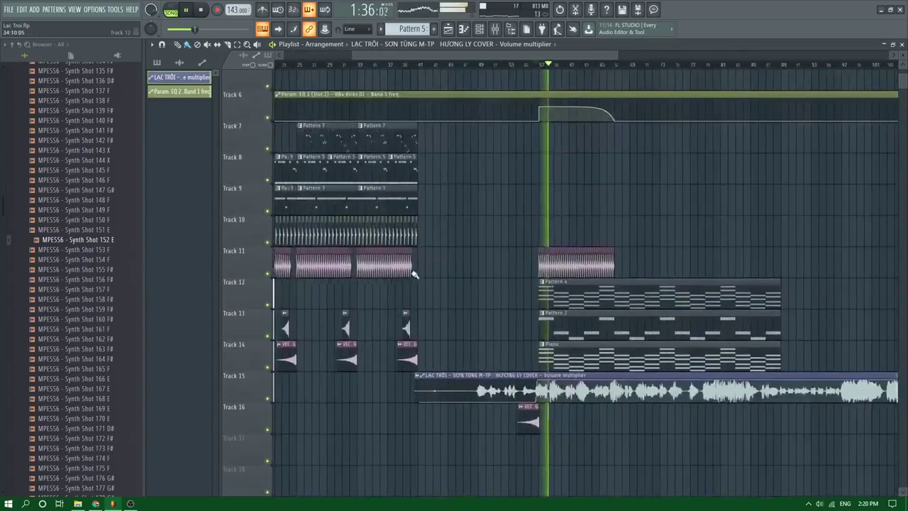
Save the project and shift all the playlist clips down four tracks so the EQ automation clip sits on Track 10
key(ctrl+a)
key(ctrl+s)
key(shift+Down)
key(shift+Down)
key(shift+Down)
key(shift+Down)
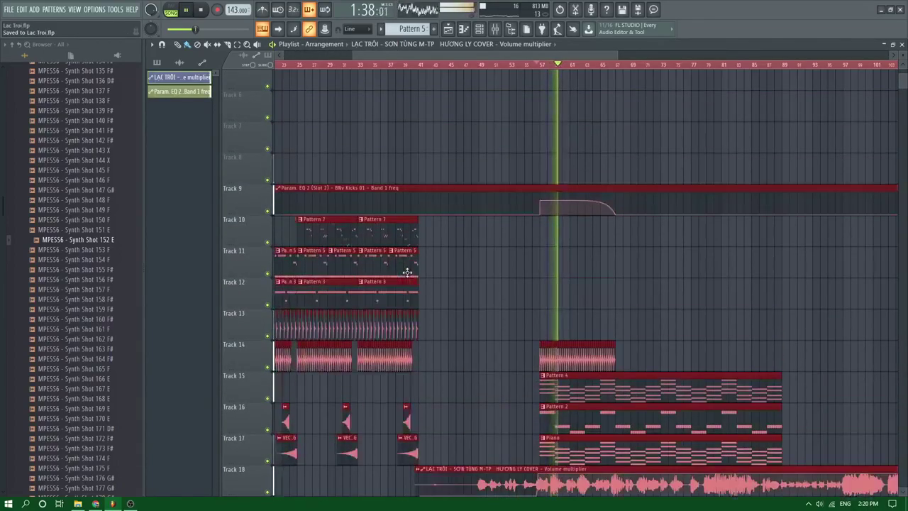
scroll(403, 272, down, 3)
scroll(404, 271, down, 2)
Refresh the browser and reduce the playlist's track height so that more tracks fit in view
click(16, 314)
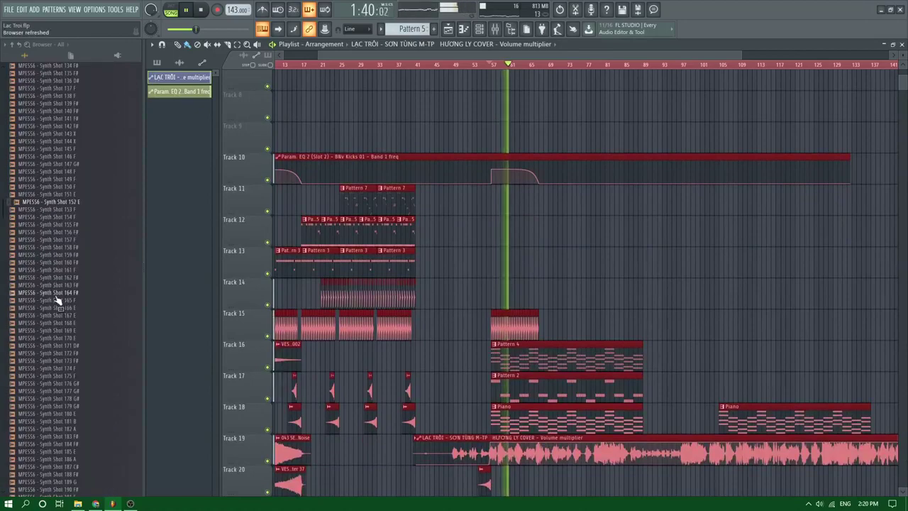
scroll(496, 227, up, 5)
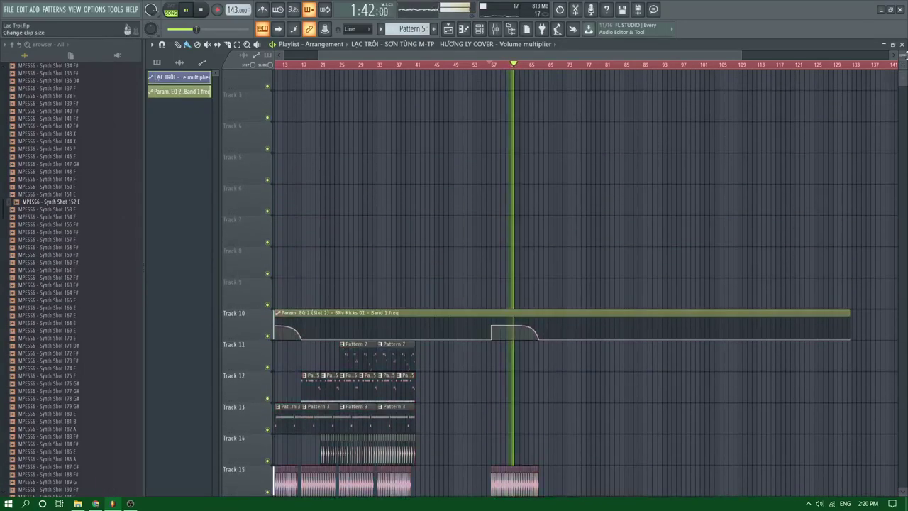
mouse_move(903, 56)
mouse_down()
mouse_move(904, 77)
mouse_move(904, 64)
mouse_up()
scroll(351, 282, up, 2)
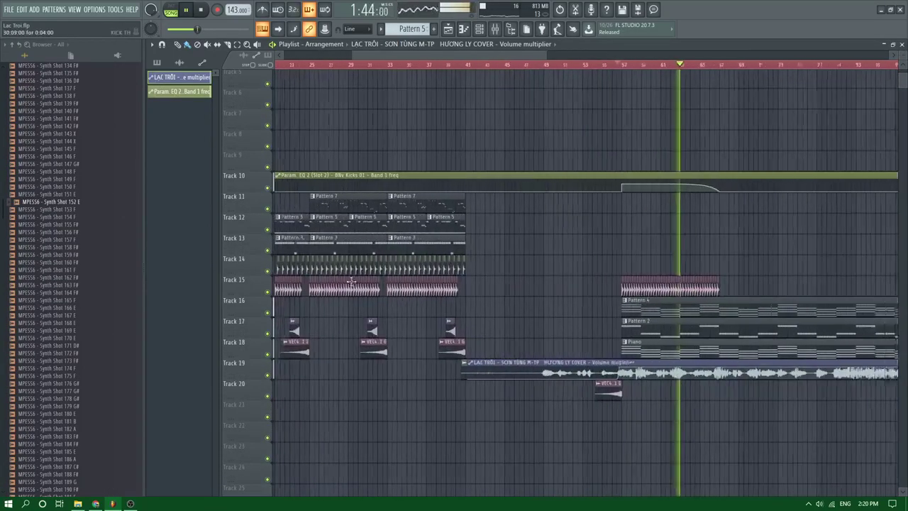
scroll(374, 270, up, 1)
Switch to the Facebook Live Producer page, give the newest comment a Care reaction, and return to FL Studio
click(117, 504)
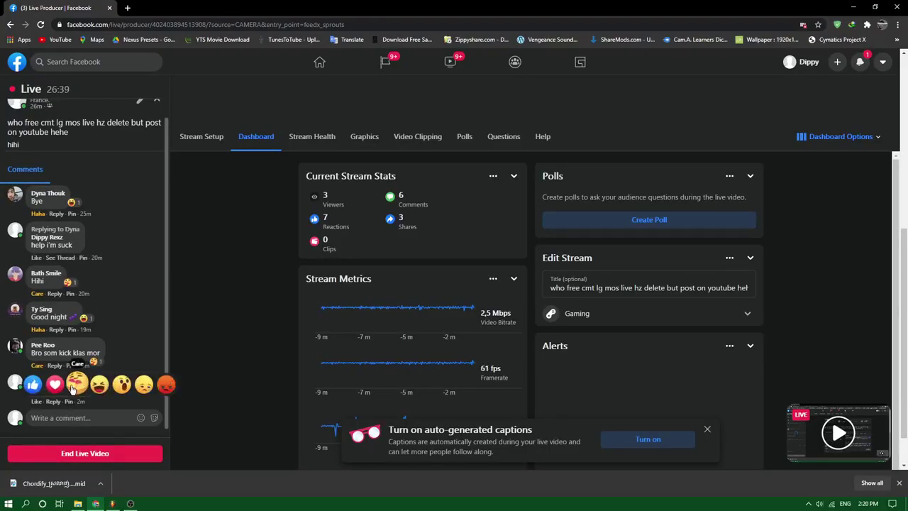
click(74, 387)
scroll(177, 306, down, 1)
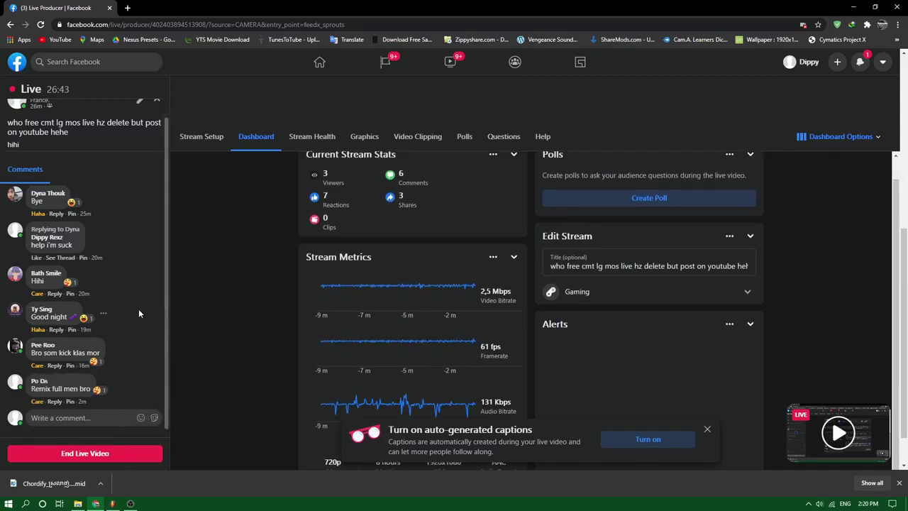
click(114, 502)
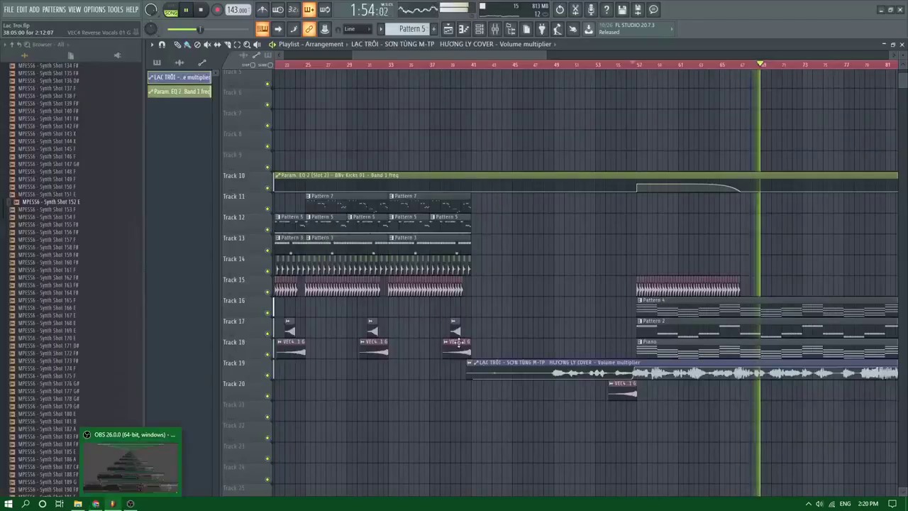
Listen to the lead-in before bar 57, and replay the earlier build-up from around bar 15
drag(462, 57, 536, 58)
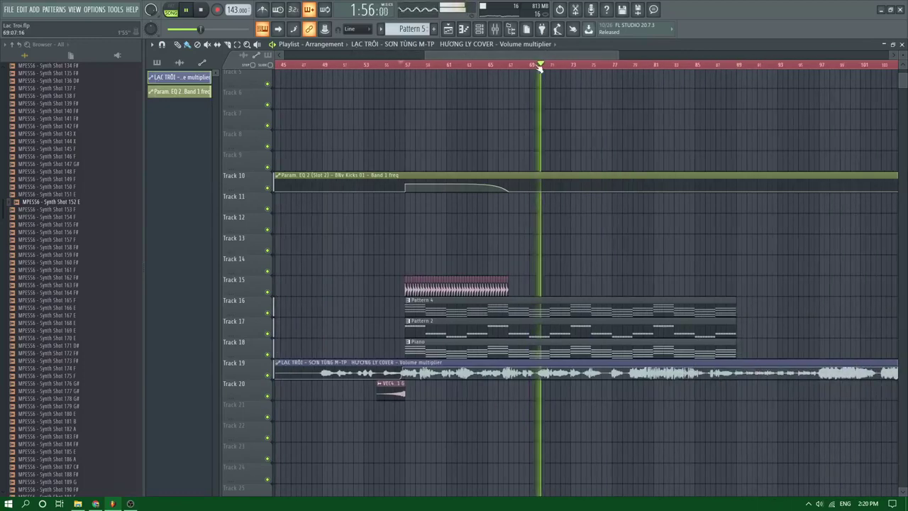
click(374, 65)
drag(466, 56, 395, 57)
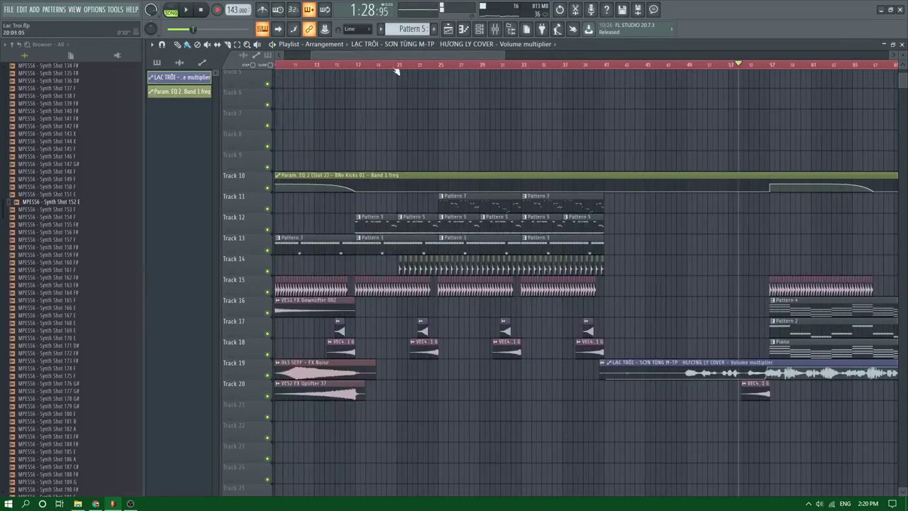
scroll(341, 71, up, 5)
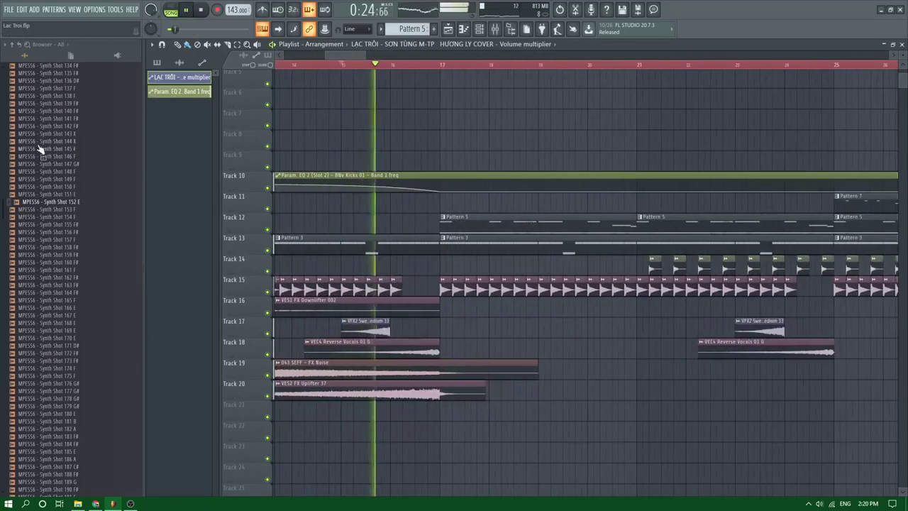
Collapse the synth shot sample list in the browser and open the Music folder
scroll(377, 160, down, 2)
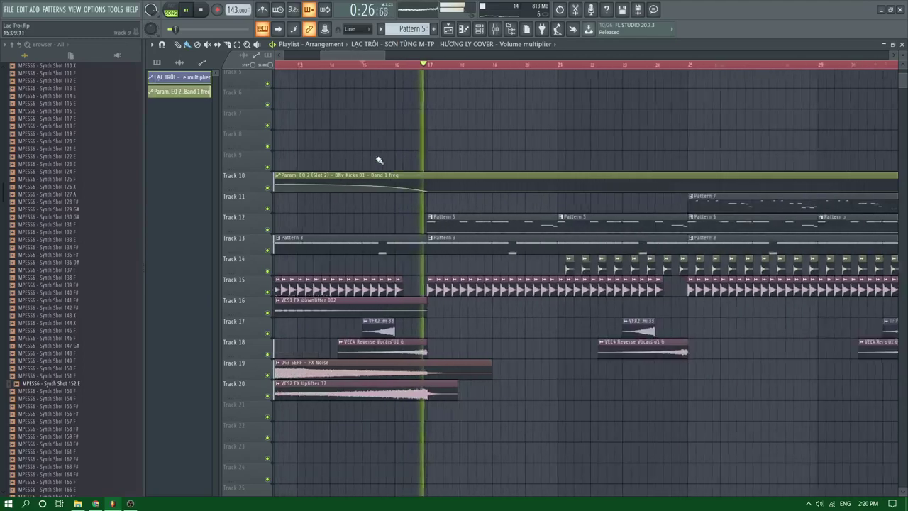
scroll(23, 64, up, 6)
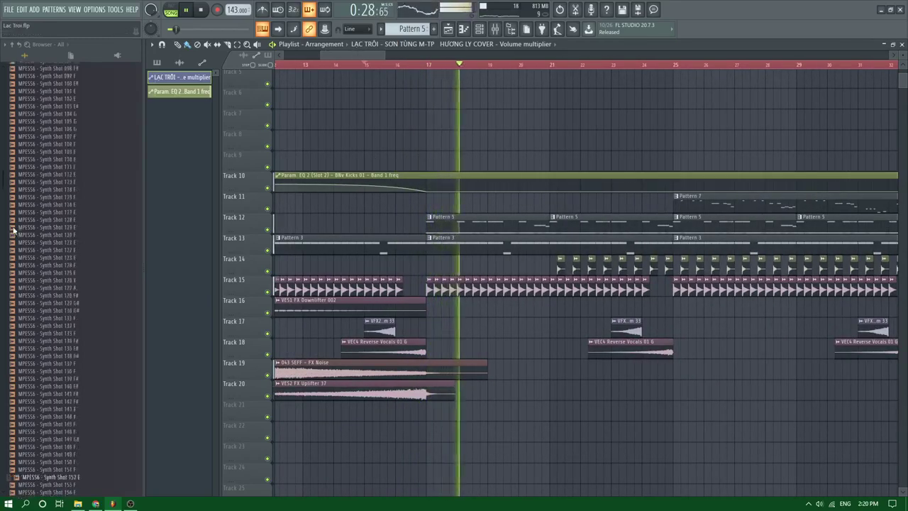
click(15, 46)
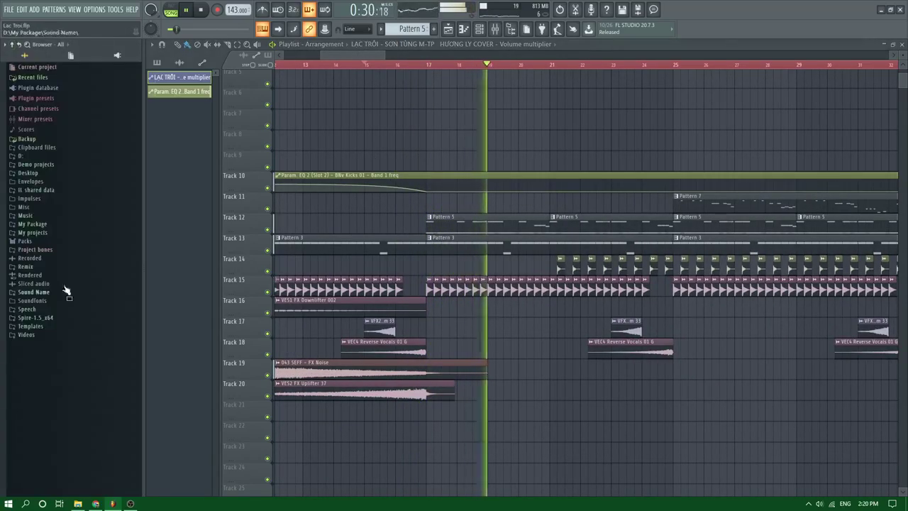
click(32, 216)
Add Fruity Reeverb 2 to slot 5 of the 87 G mixer track and return to the playlist
key(F9)
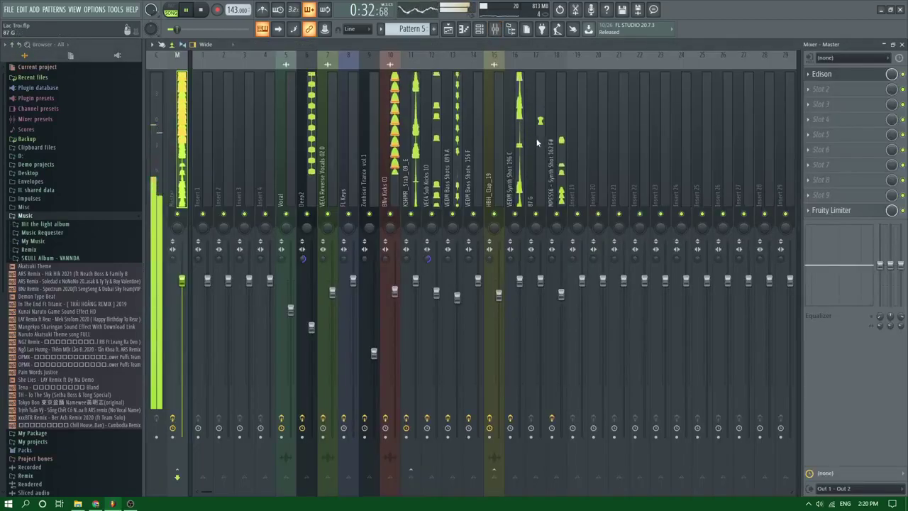
click(823, 135)
mouse_move(812, 147)
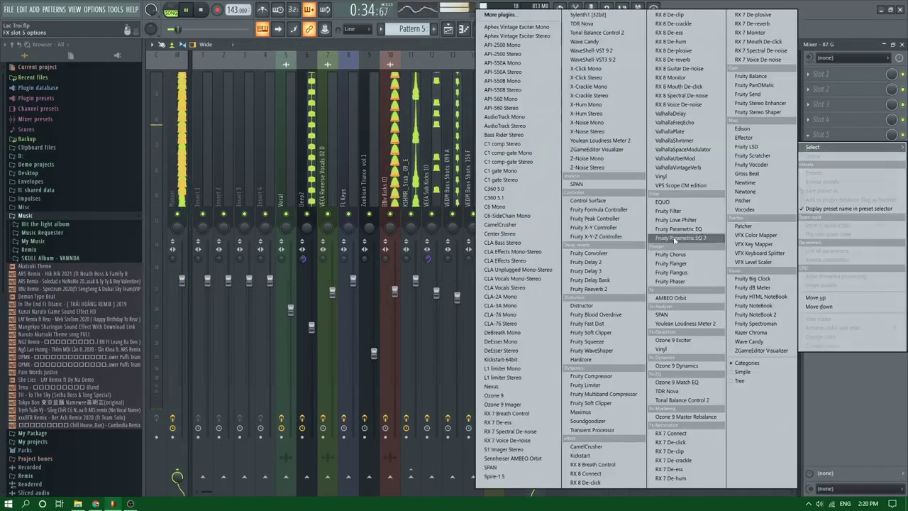
click(608, 290)
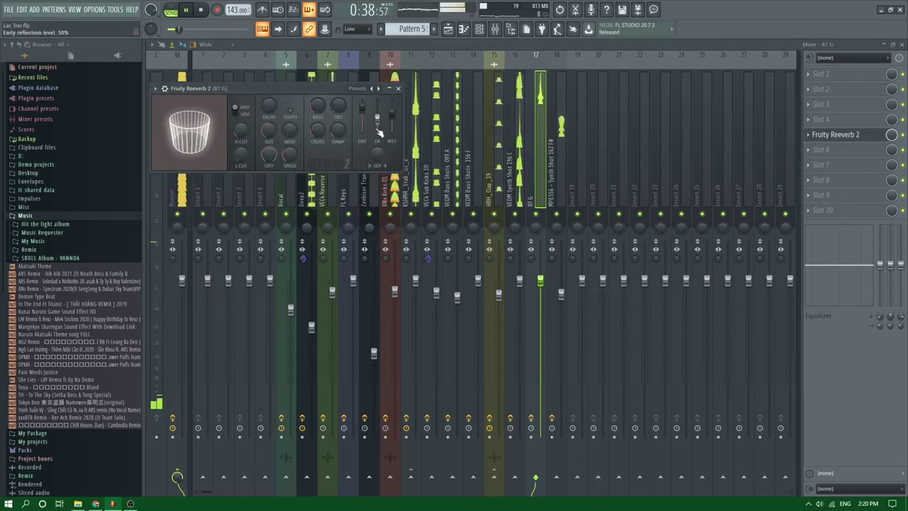
click(461, 31)
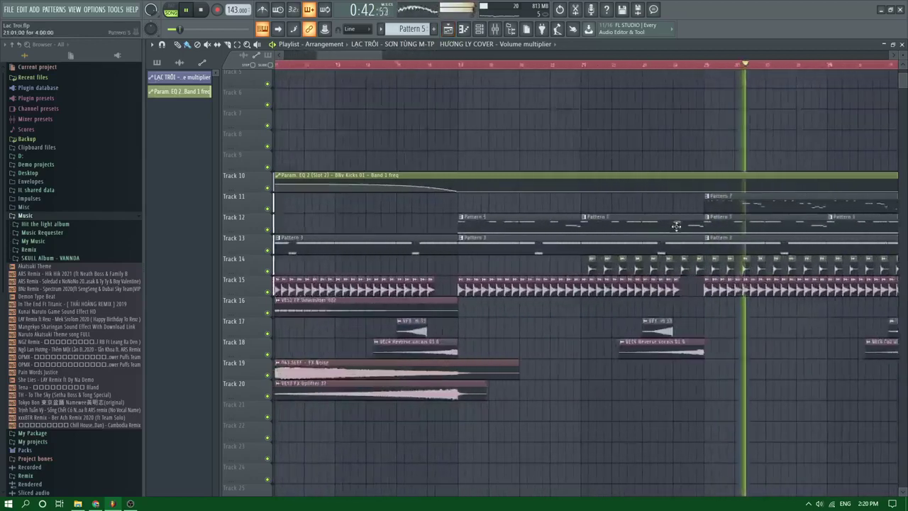
Open the My Package folder in the browser and look through its sample packs while the song plays
scroll(676, 226, down, 3)
scroll(50, 297, down, 3)
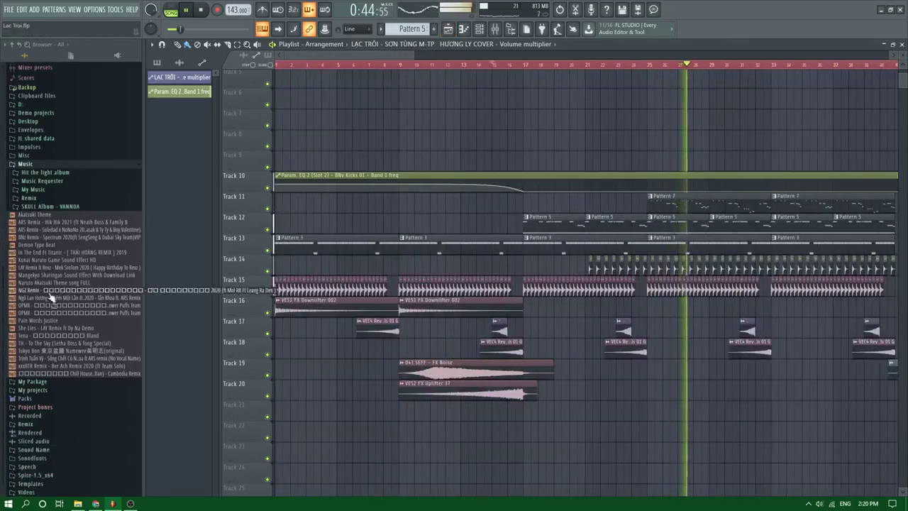
click(42, 383)
scroll(44, 385, down, 2)
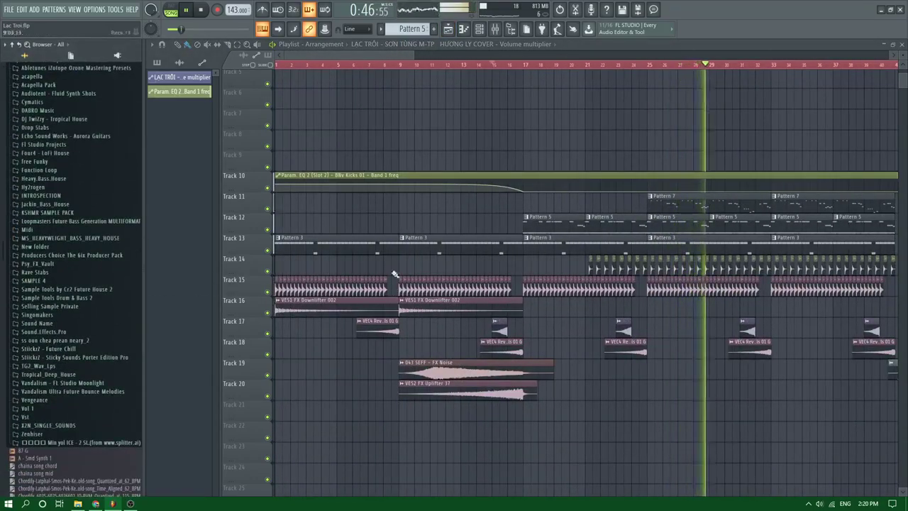
Move Fruity Stereo Shaper to slot 4, below Fruity parametric EQ 2, on the MPESS6 - Synth Shot 162 F# mixer track
click(496, 28)
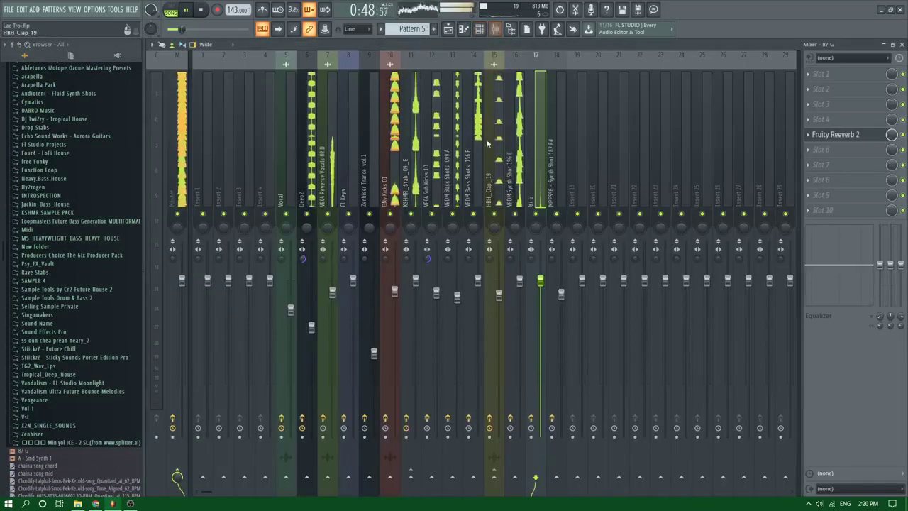
click(555, 124)
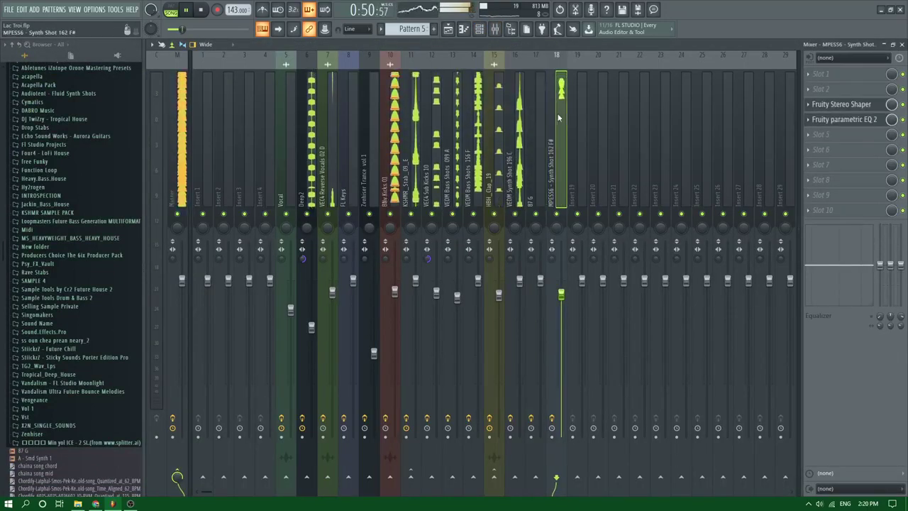
key(space)
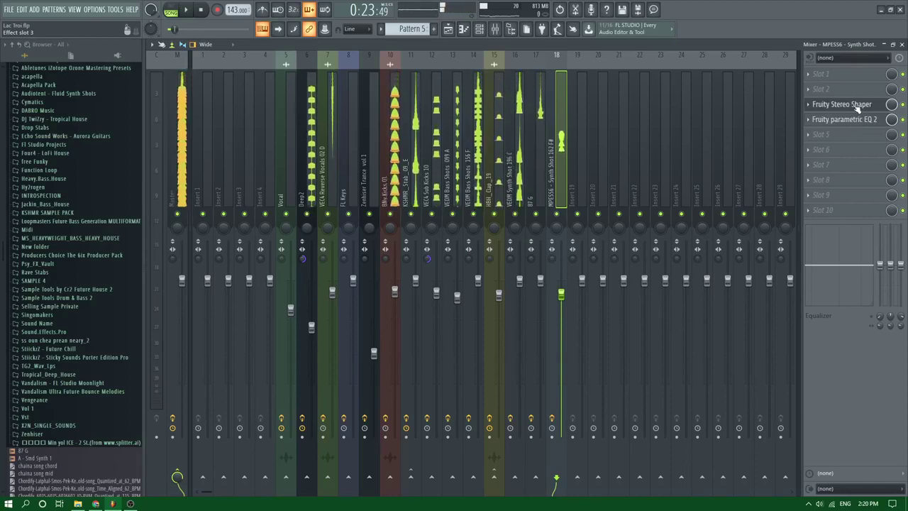
drag(857, 108, 858, 122)
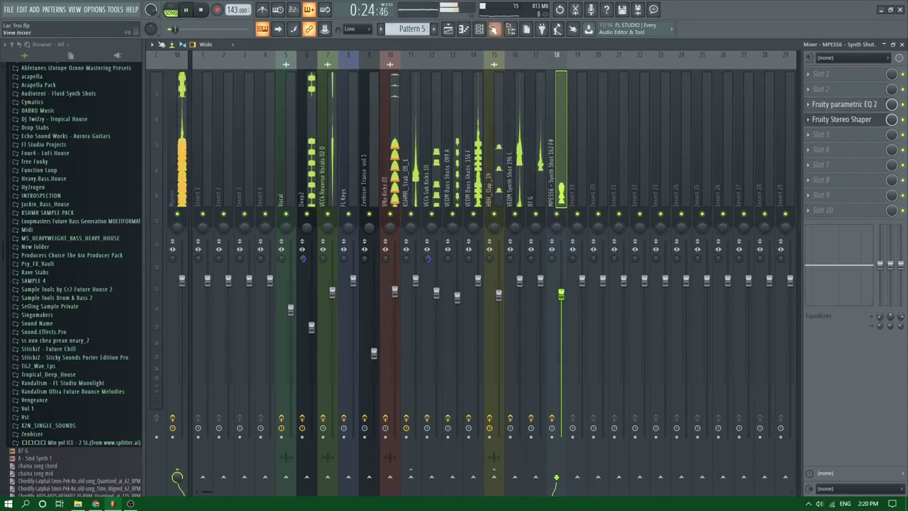
click(447, 28)
Replay the transition into bar 17 and listen to the Pattern 5 clips that follow on Track 12
scroll(501, 68, down, 3)
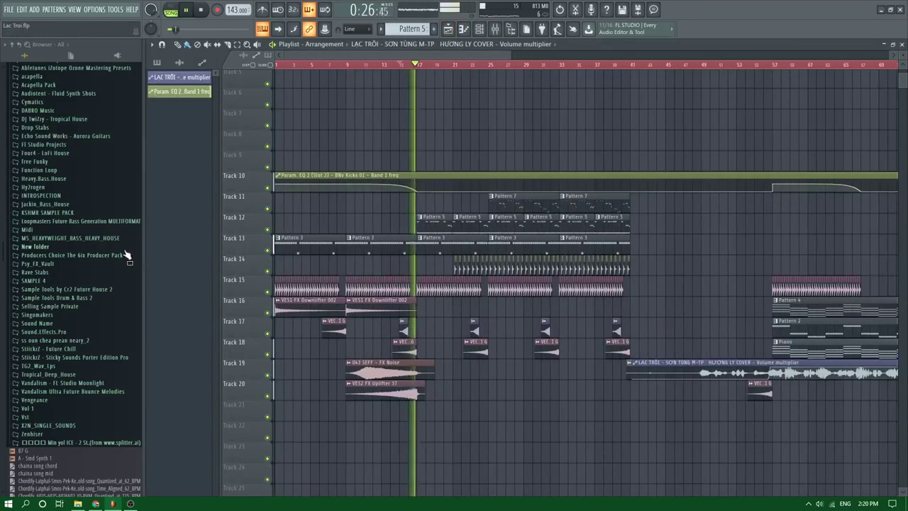
key(space)
scroll(410, 71, up, 5)
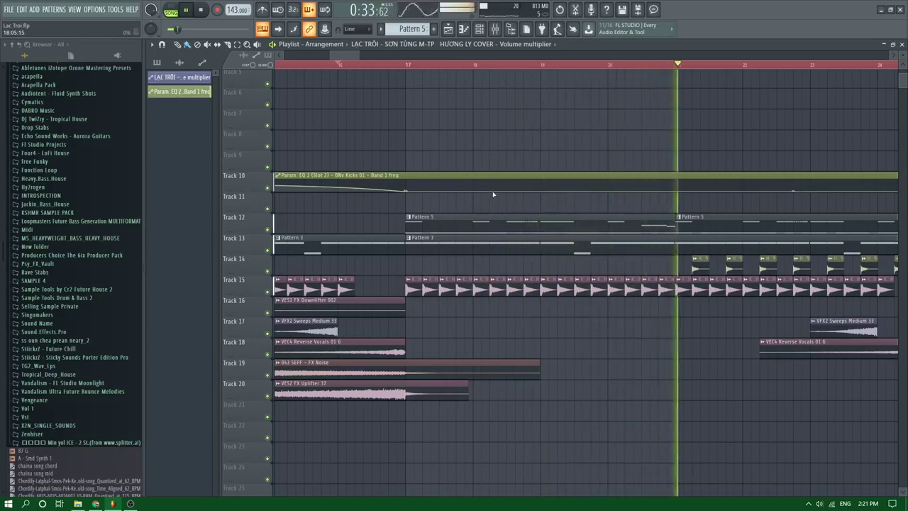
scroll(493, 195, down, 6)
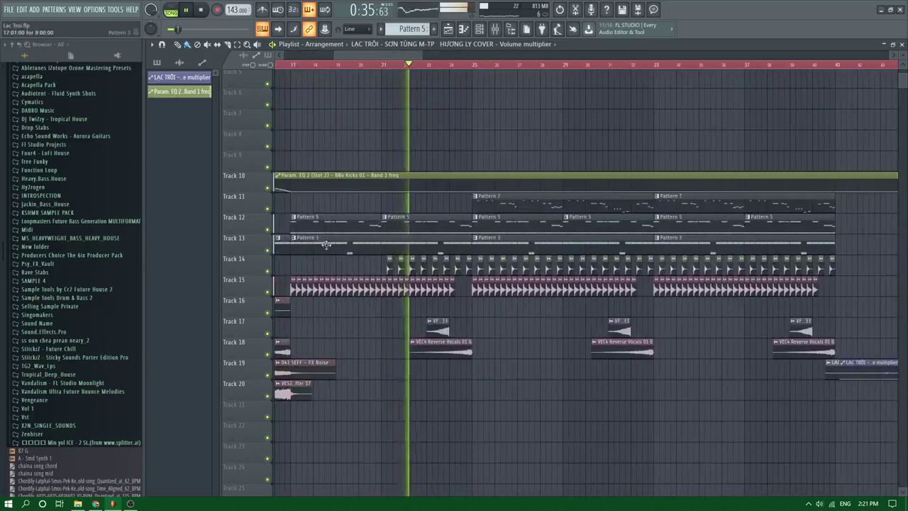
Examine Pattern 5's notes for KSHMR_Stab_09_E, VES2 Synth Shot 092, Spire-1.5 and VEDM Synth Shot 196 C, and replay the pattern
double_click(397, 223)
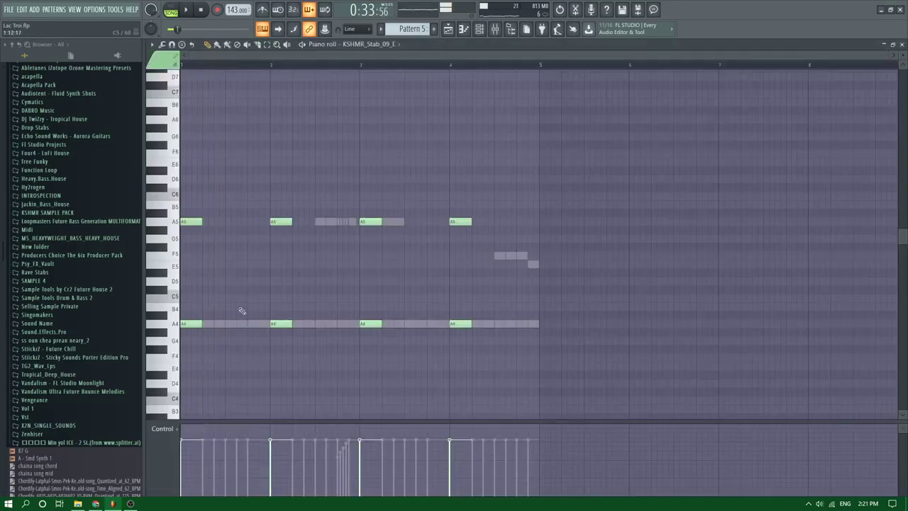
double_click(220, 326)
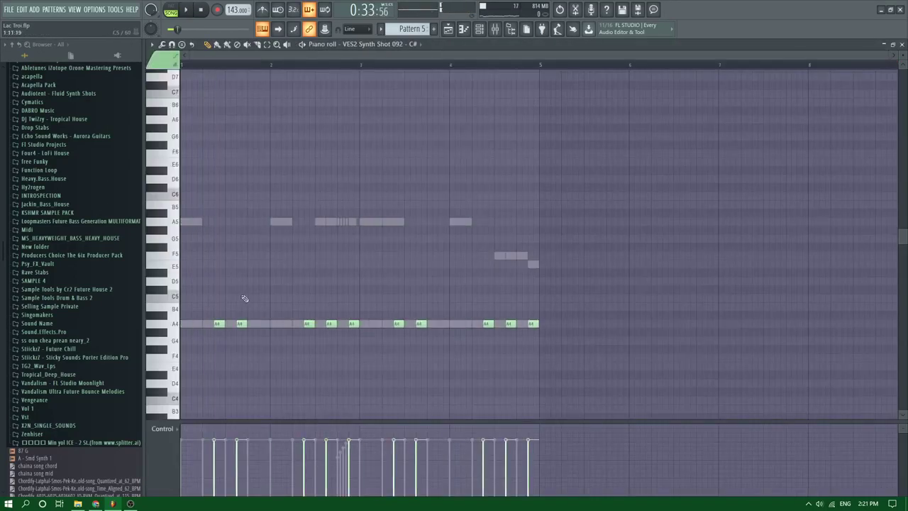
double_click(206, 325)
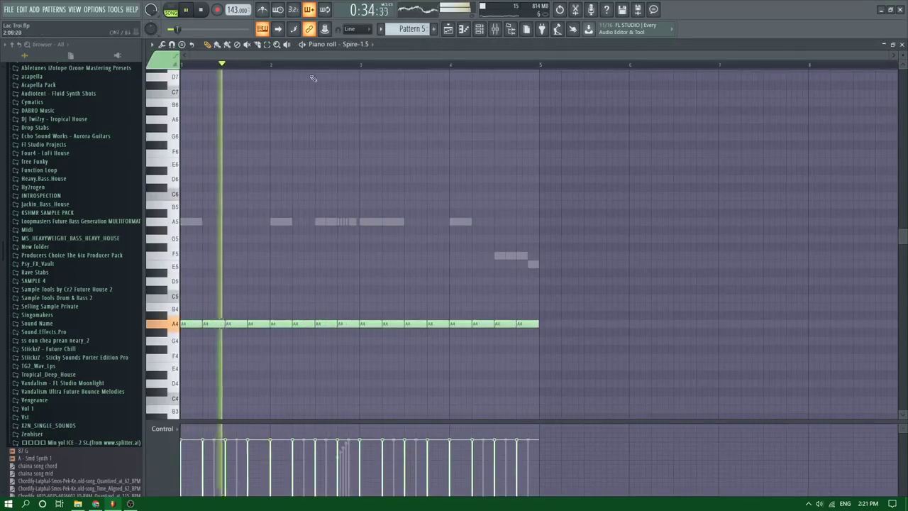
click(349, 45)
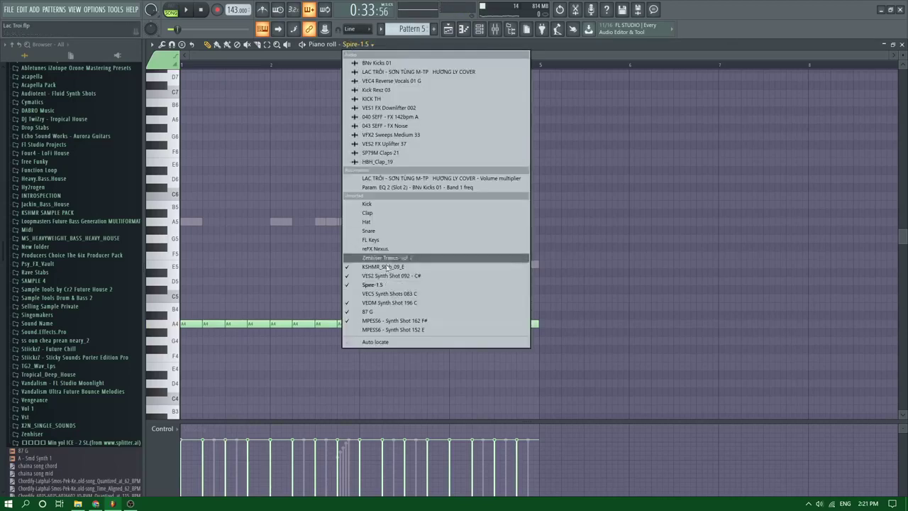
click(371, 303)
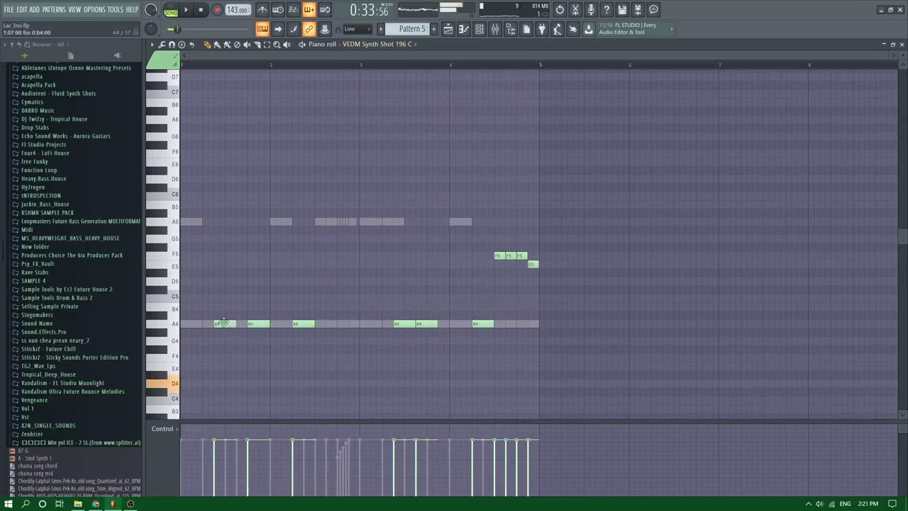
scroll(223, 323, down, 3)
key(space)
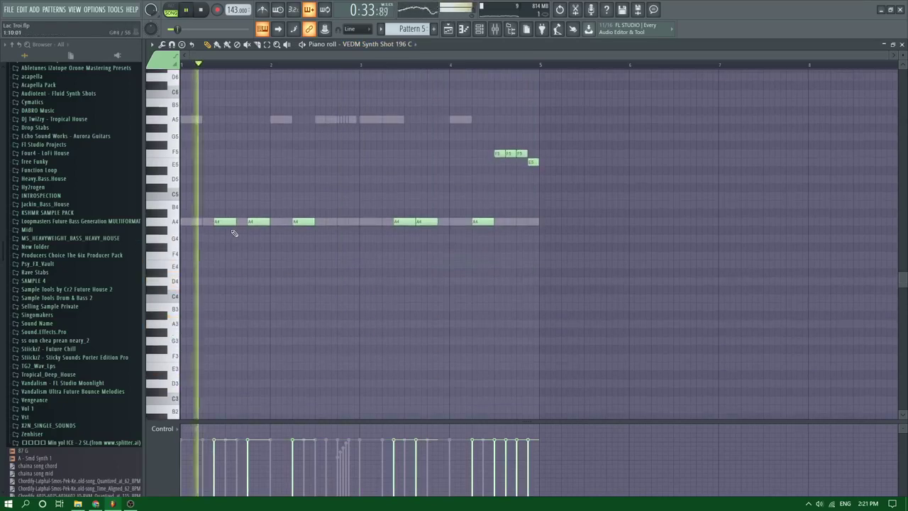
Try the first VEDM Synth Shot 196 C note as two short A3 hits and delete both from bar 1
key(space)
click(230, 220)
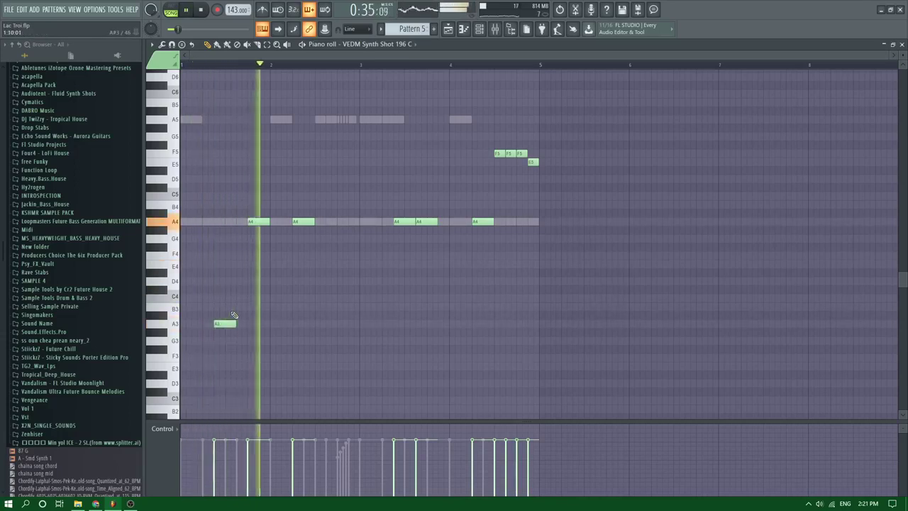
key(space)
key(space)
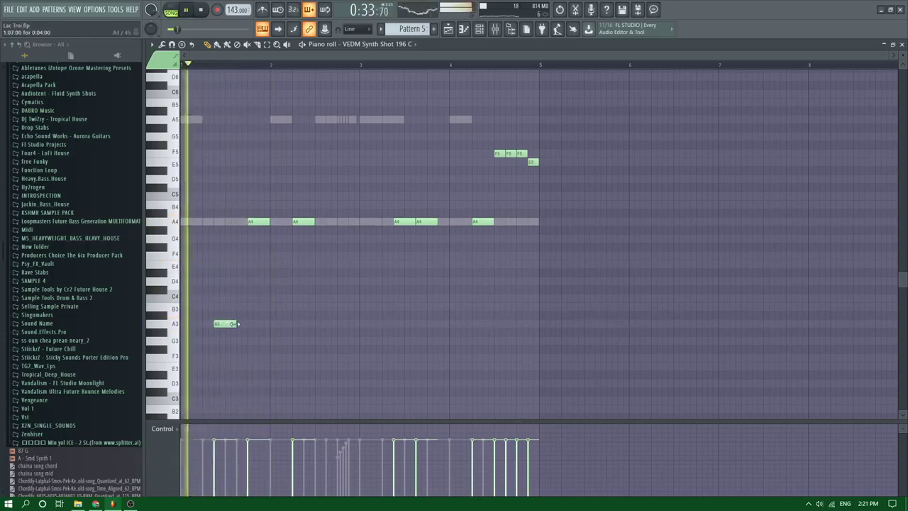
drag(234, 324, 218, 324)
key(space)
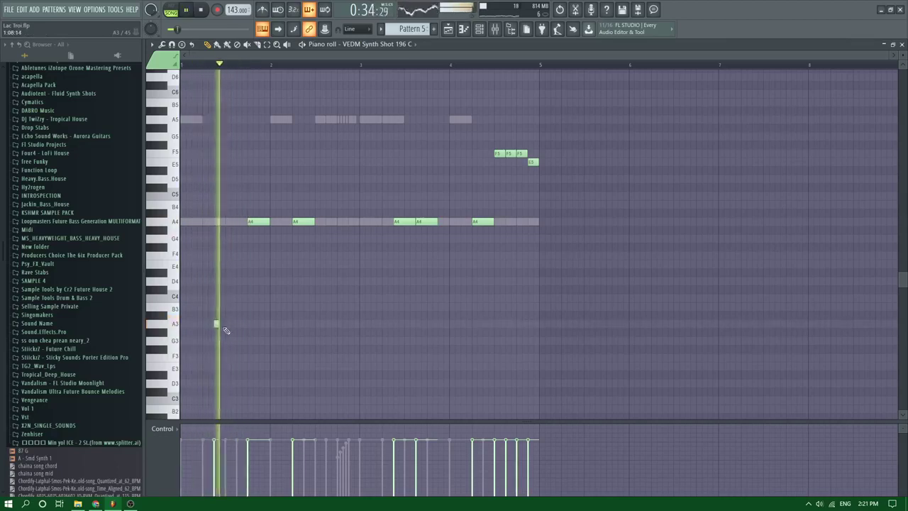
click(228, 324)
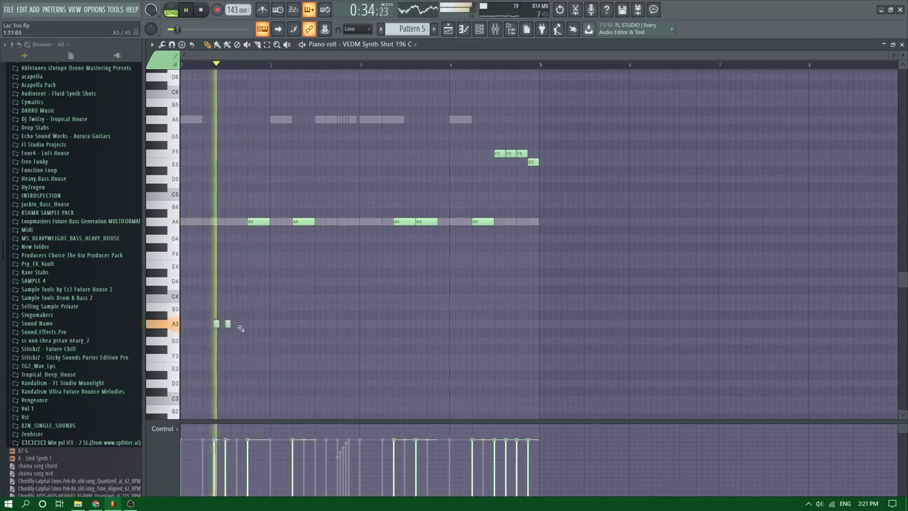
drag(228, 323, 234, 321)
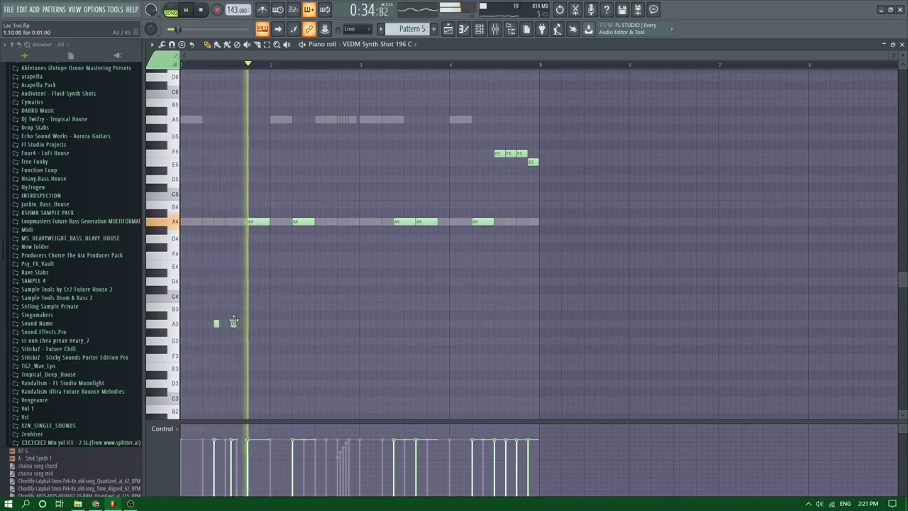
right_click(233, 323)
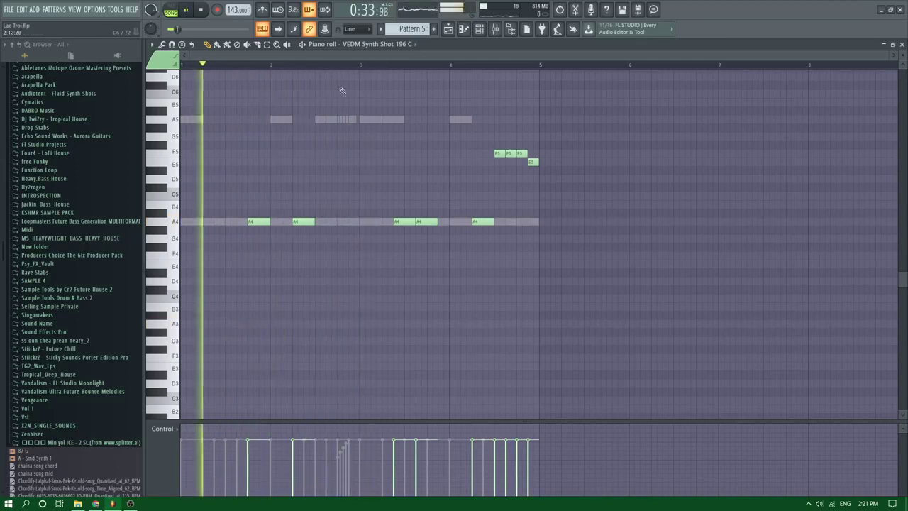
key(space)
For MPESS6 - Synth Shot 162 F#, set A5 notes three steps long at steps 7 and 11 of bar 1
click(383, 44)
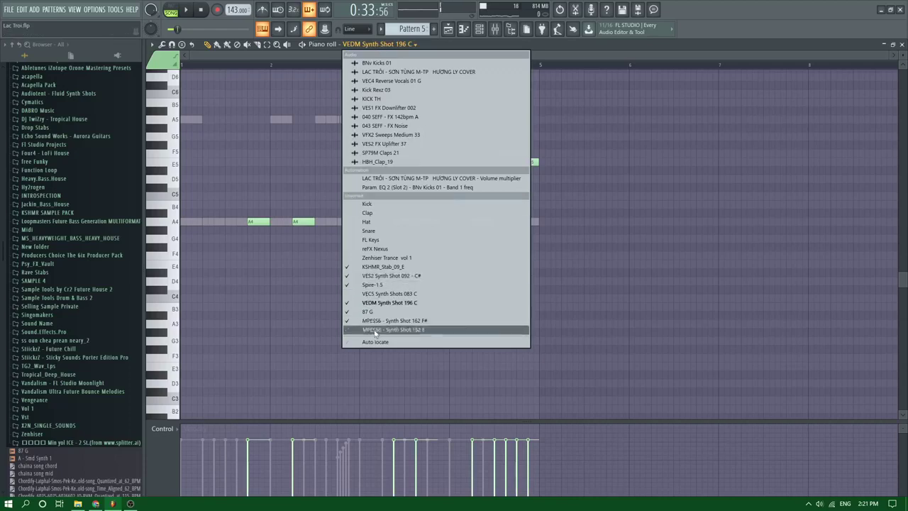
click(375, 330)
click(383, 44)
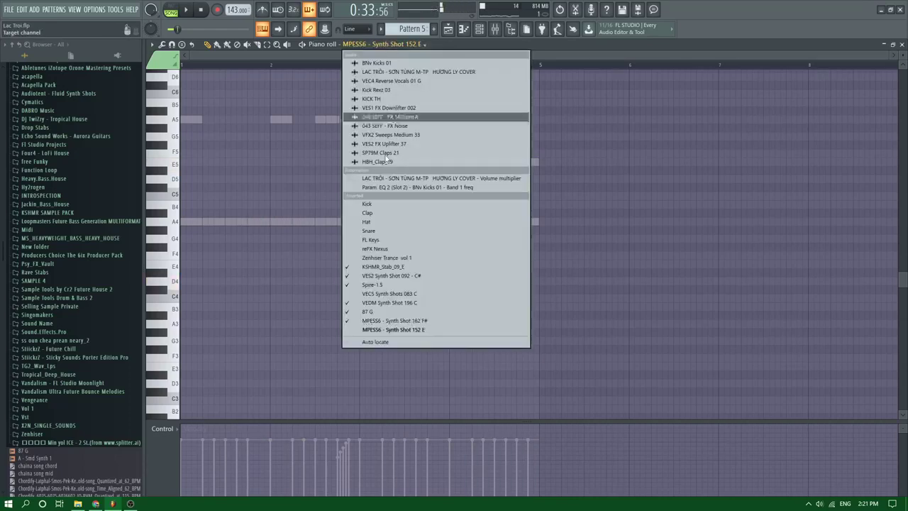
click(369, 322)
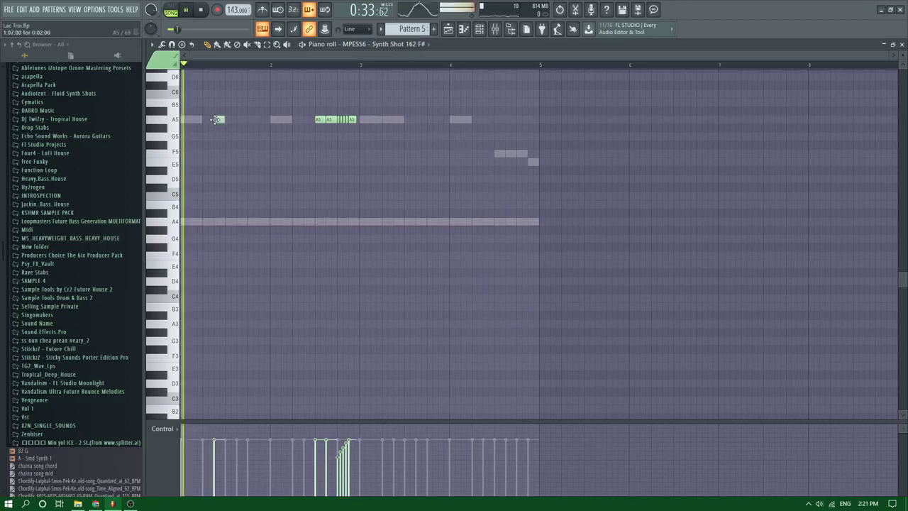
key(space)
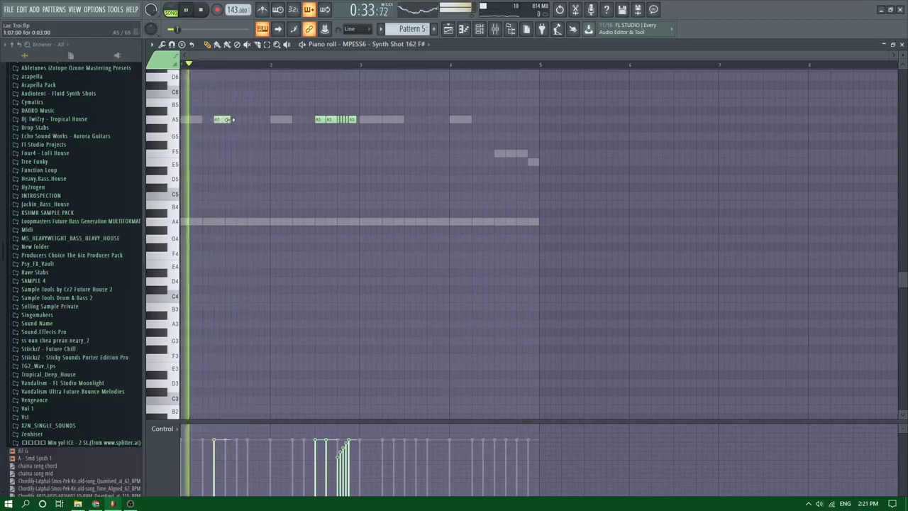
click(238, 119)
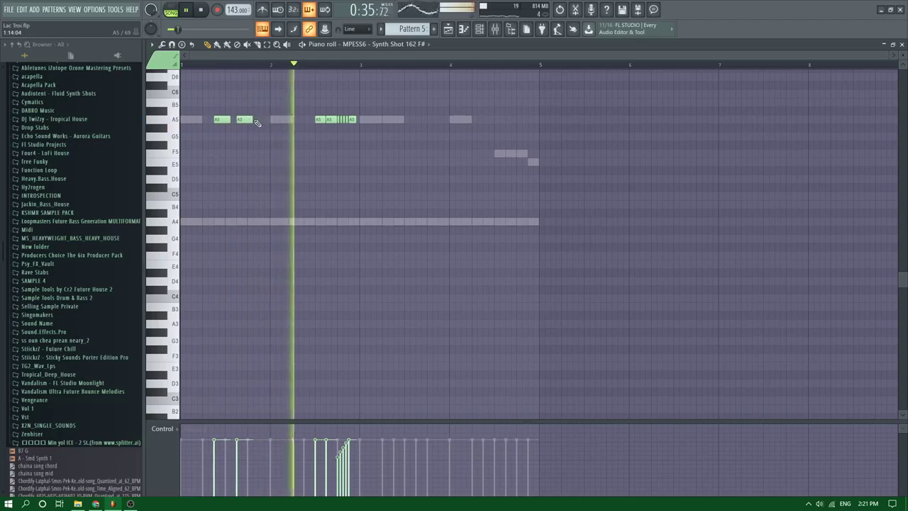
key(space)
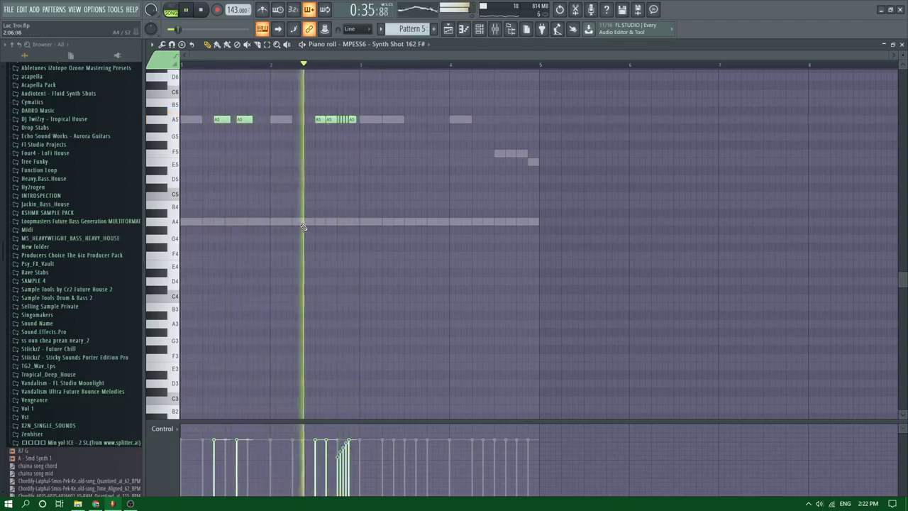
Move VEDM Synth Shot 196 C's A4 notes to step 7 of bar 2 and step 5 of bar 1
double_click(294, 222)
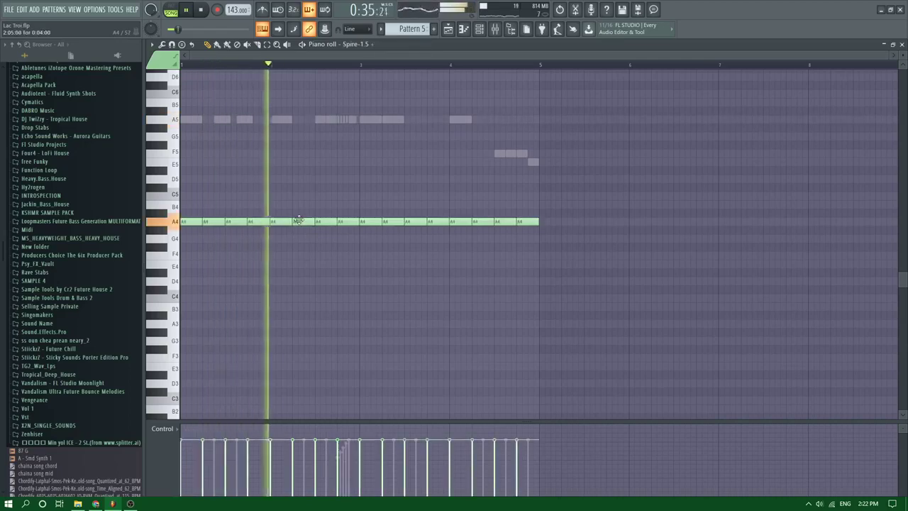
click(340, 44)
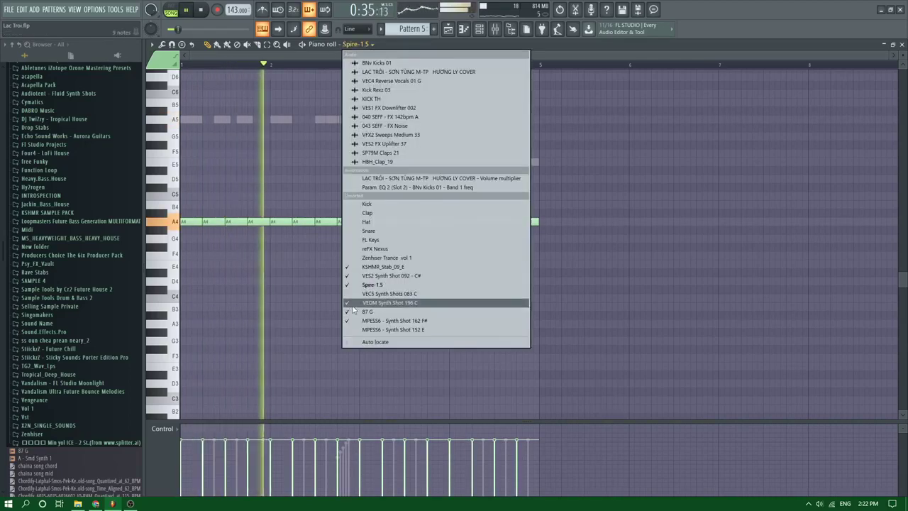
click(351, 304)
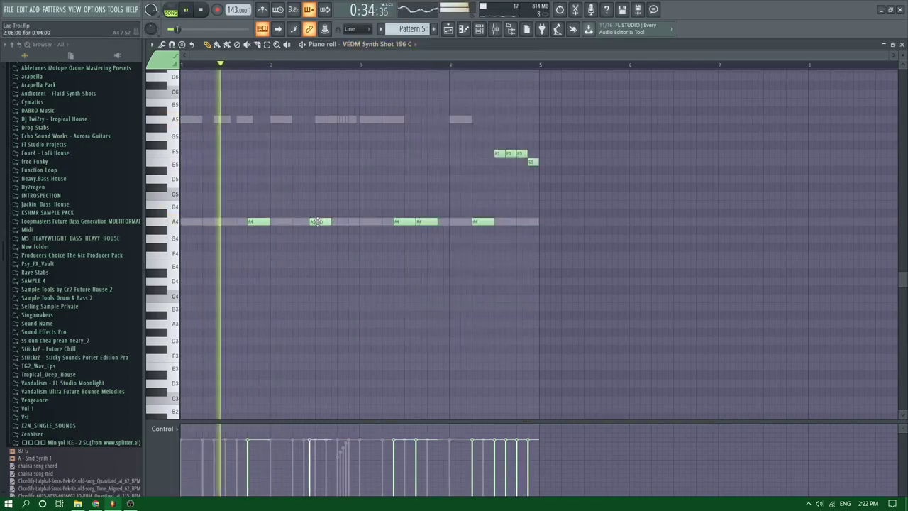
drag(306, 222, 317, 222)
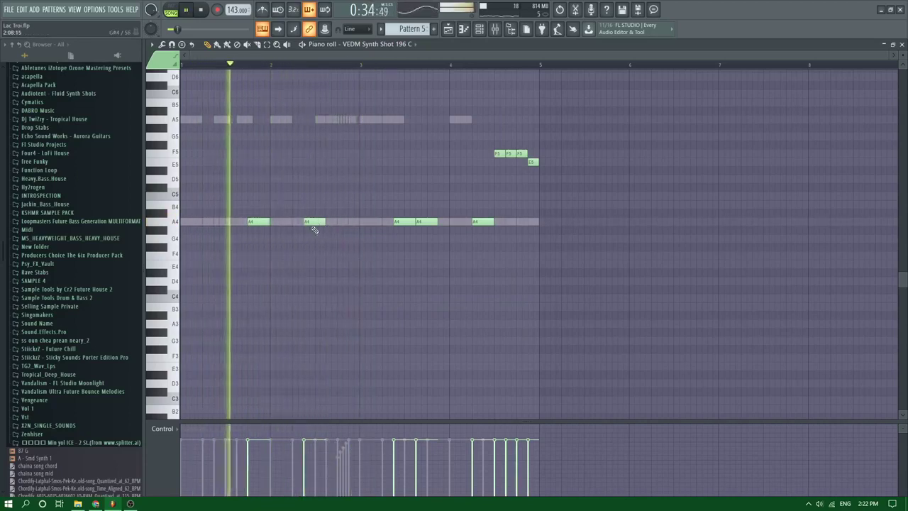
drag(258, 222, 210, 223)
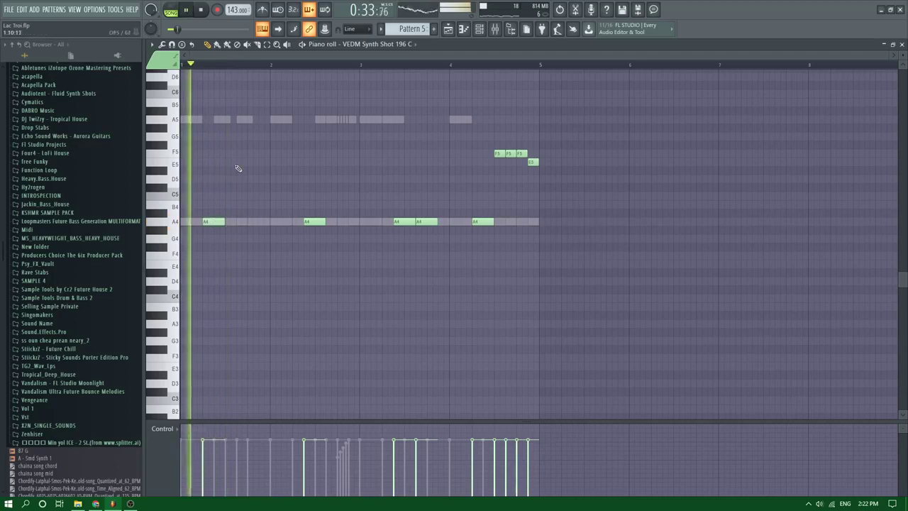
Add two-step A5 notes for MPESS6 - Synth Shot 162 F# at steps 13 and 15 of bar 1, shortening the step 11 note to two steps
right_click(244, 121)
right_click(243, 121)
click(261, 120)
key(space)
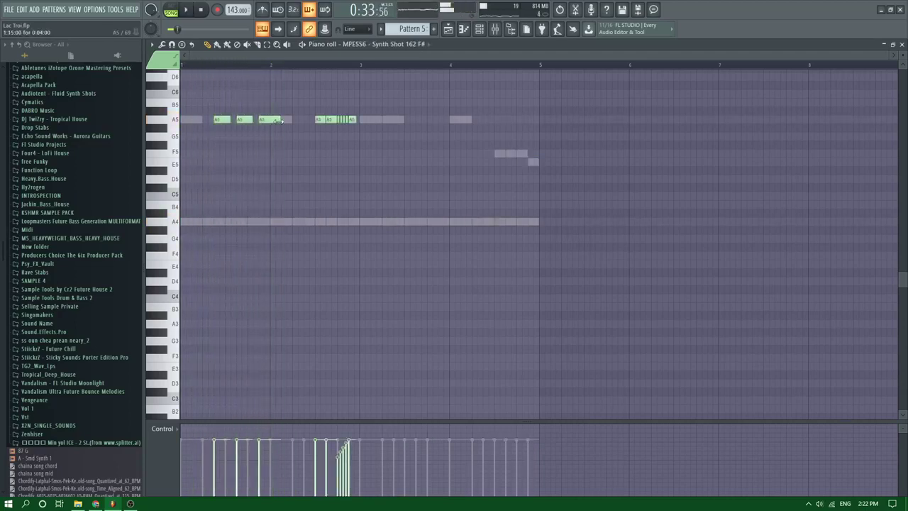
drag(278, 119, 253, 119)
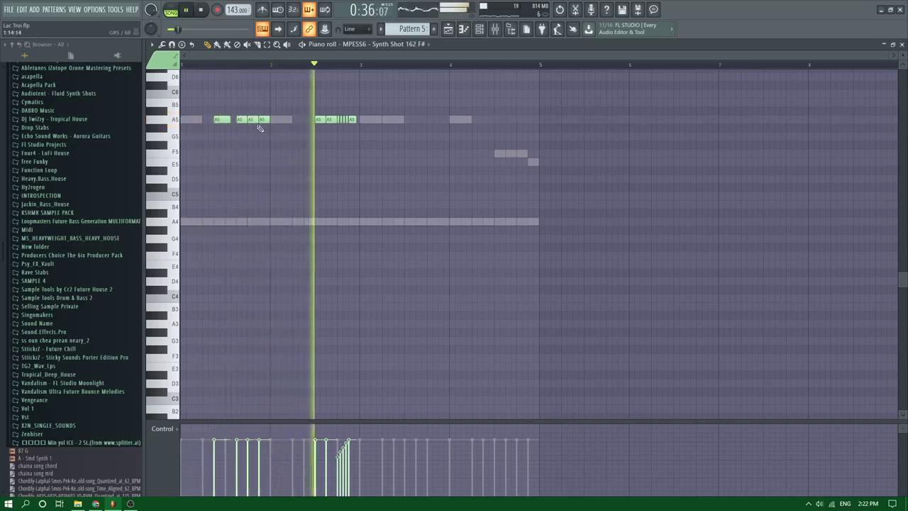
Check the notes of VES2 Synth Shot 092 - C# and VEDM Synth Shot 196 C while replaying Pattern 5
double_click(331, 222)
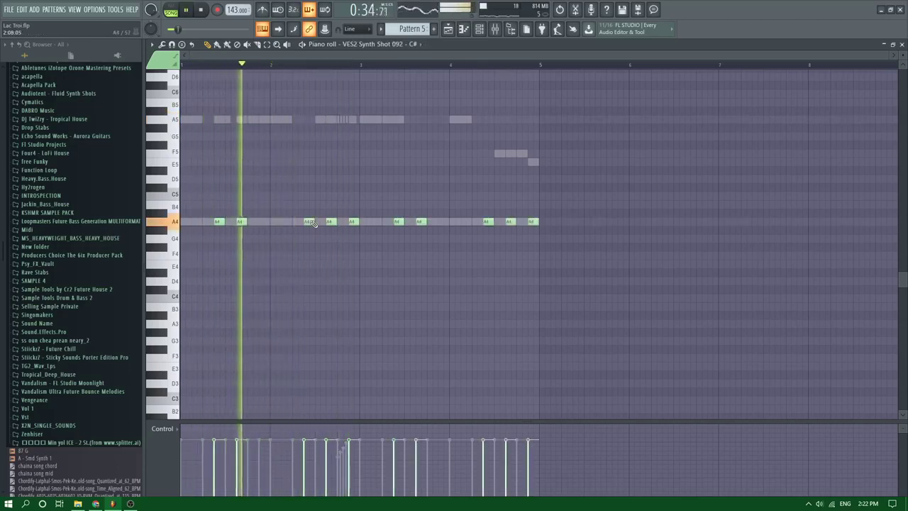
click(368, 45)
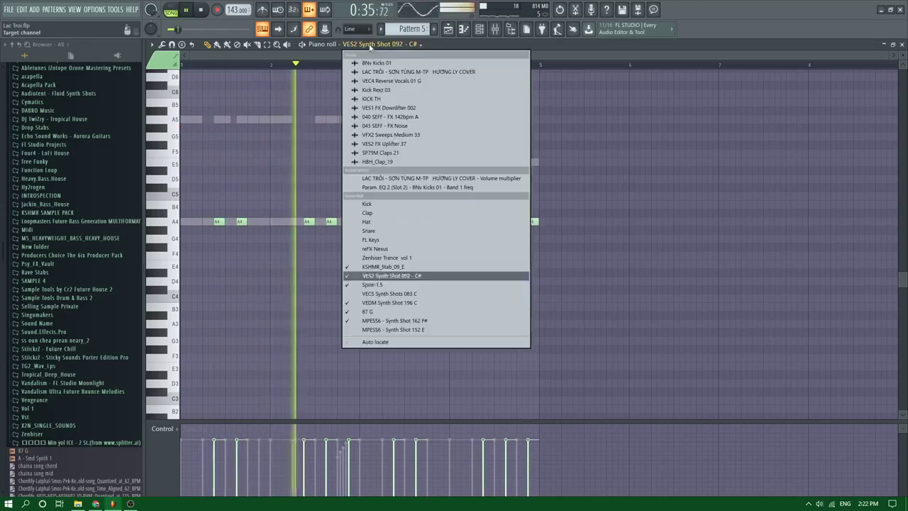
click(376, 302)
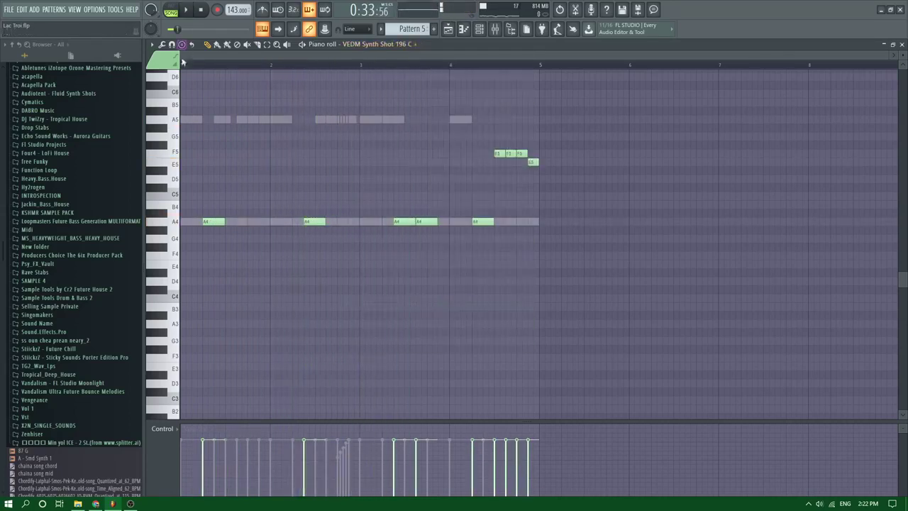
key(space)
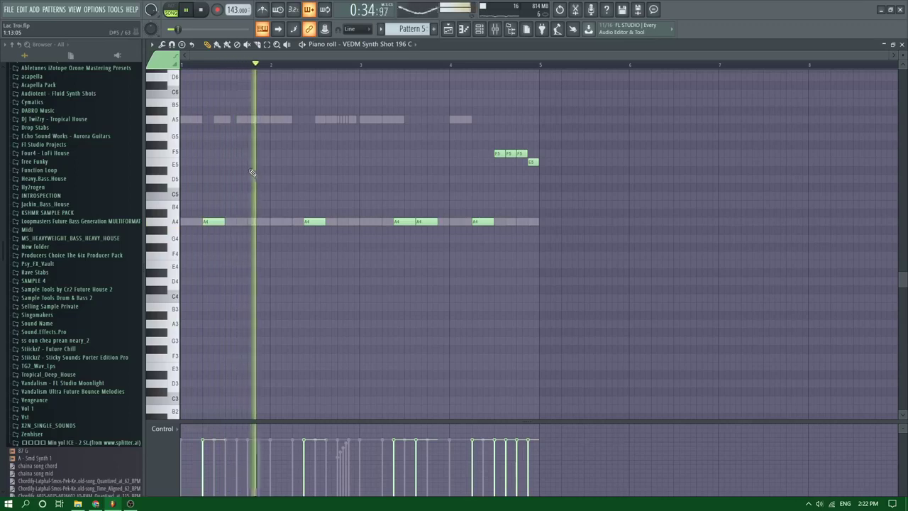
Delete the MPESS6 - Synth Shot 162 F# A5 note at step 13 of bar 1
key(space)
key(space)
double_click(253, 119)
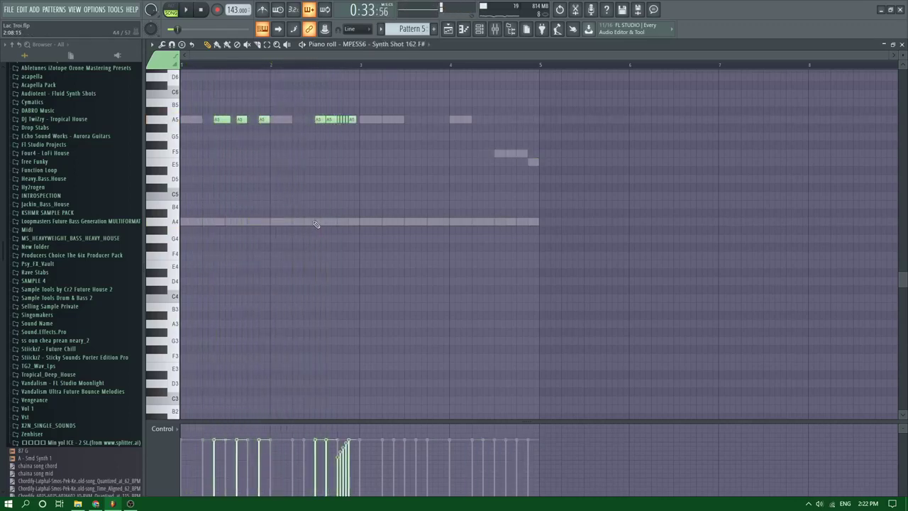
Move VEDM Synth Shot 196 C's A4 note in bar 2 to step 5 and replay the pattern
click(348, 44)
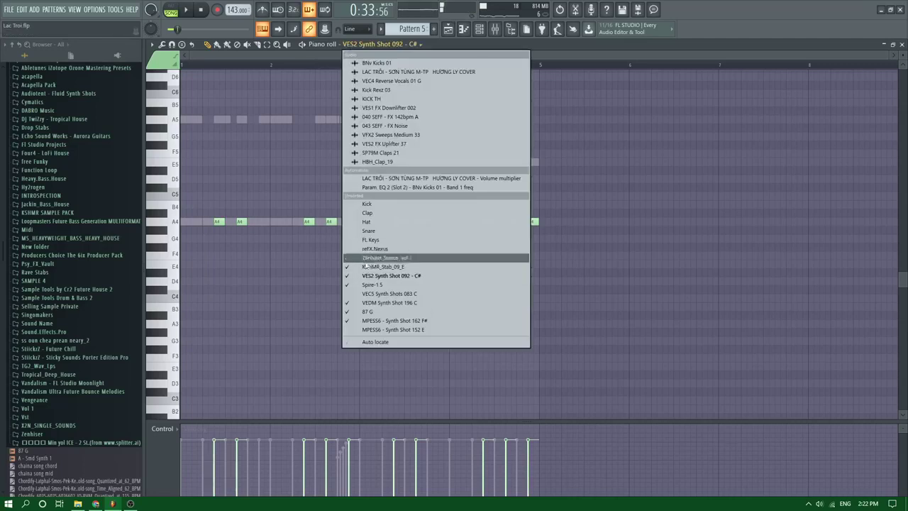
click(371, 303)
key(space)
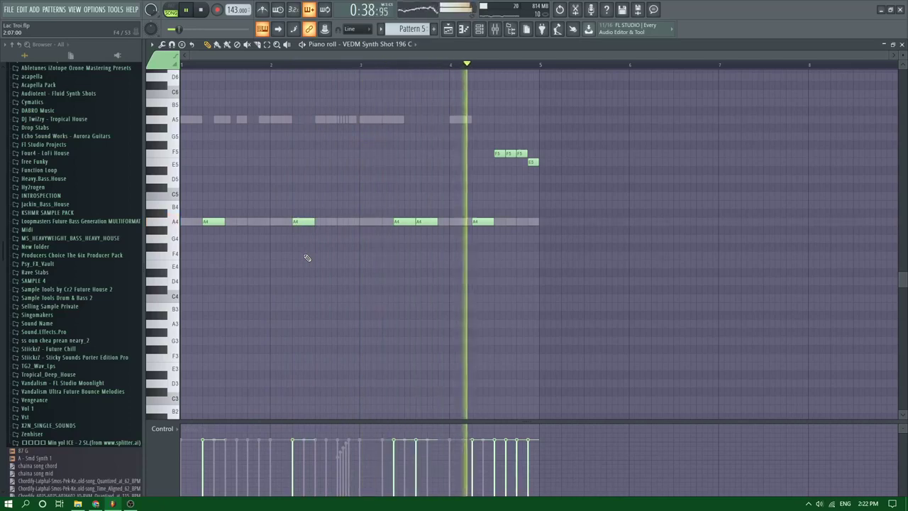
Raise the VEDM Bass Shots 099 A mixer track's volume to 100%
click(447, 29)
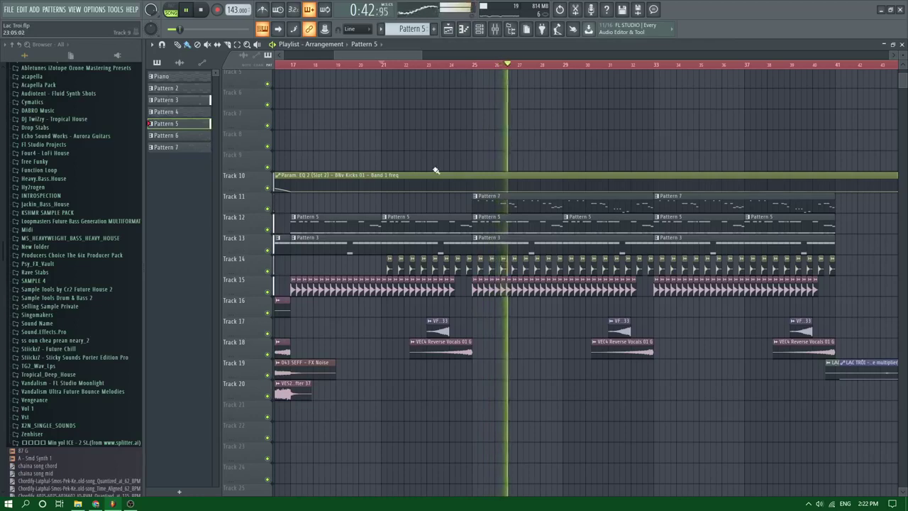
click(479, 29)
click(495, 28)
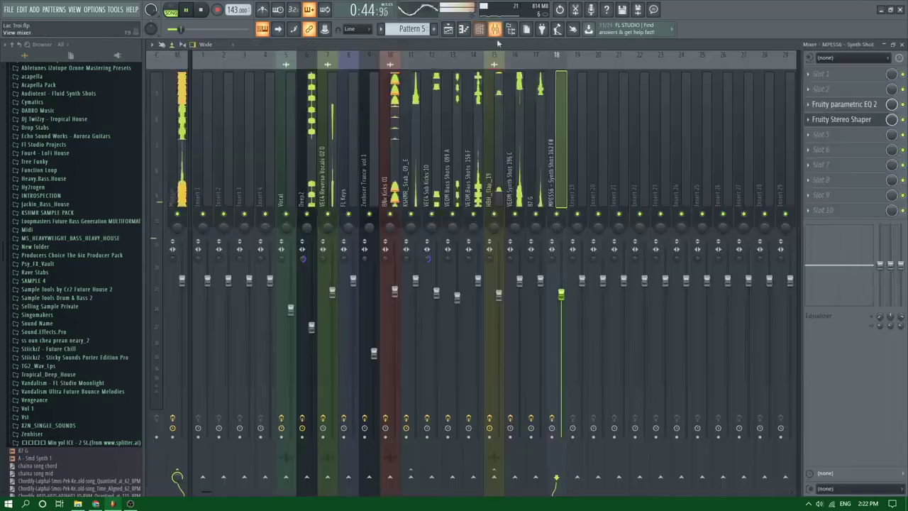
click(457, 158)
drag(457, 297, 457, 280)
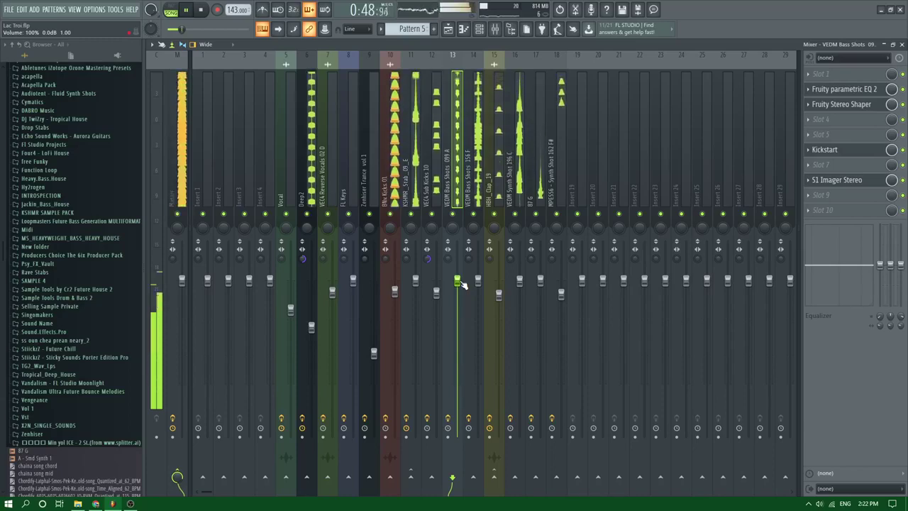
Listen to the arrangement in the Playlist and replay it from the transition into bar 17
click(448, 30)
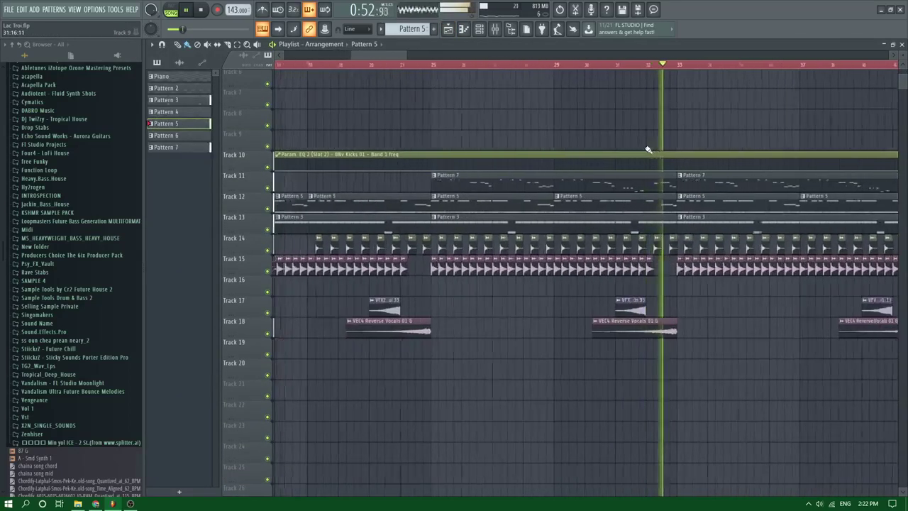
scroll(635, 145, down, 1)
scroll(635, 144, up, 2)
scroll(479, 260, down, 3)
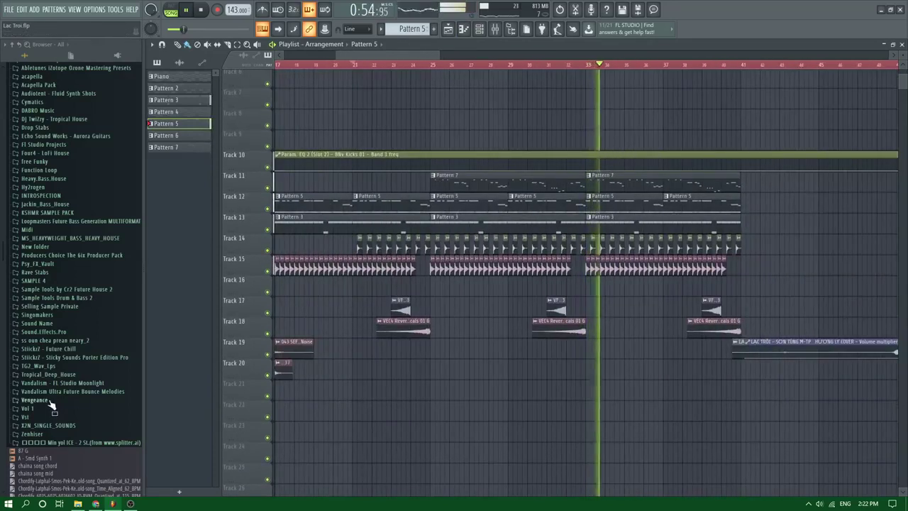
scroll(580, 129, down, 2)
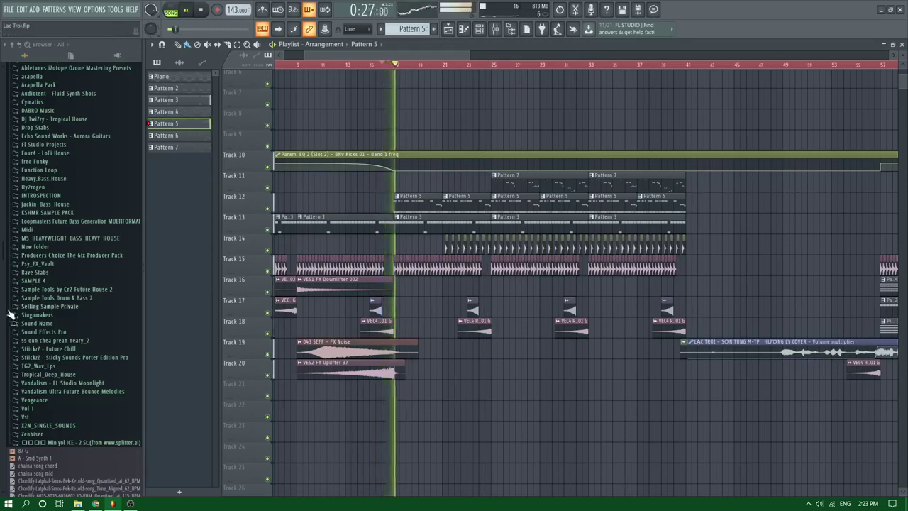
Add VEDM Tom 002 F# from the Vengeance EDM Essentials Vol.1 toms to Playlist Track 8 in bar 17
click(35, 400)
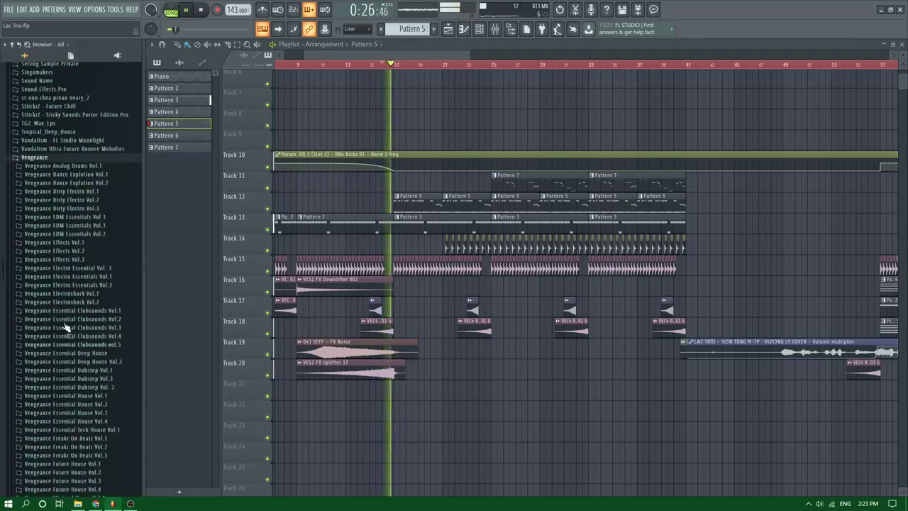
click(78, 226)
click(67, 287)
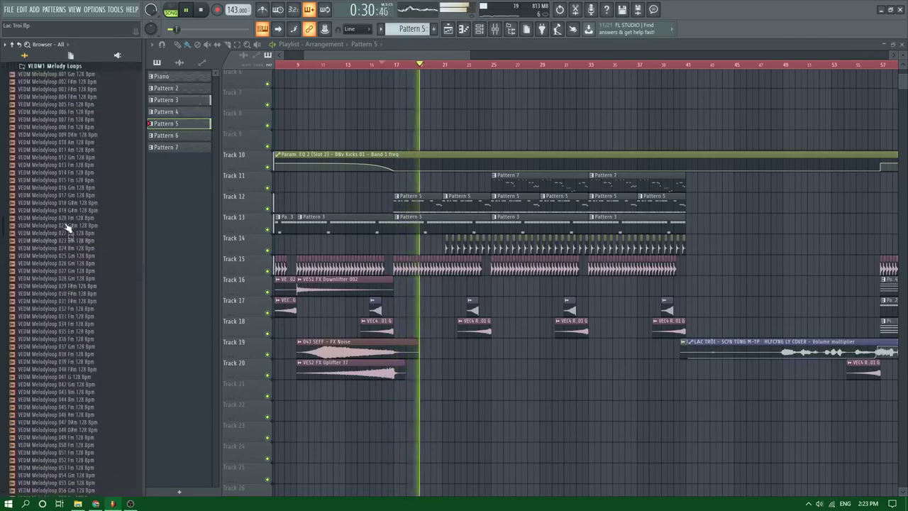
scroll(65, 229, up, 4)
click(58, 204)
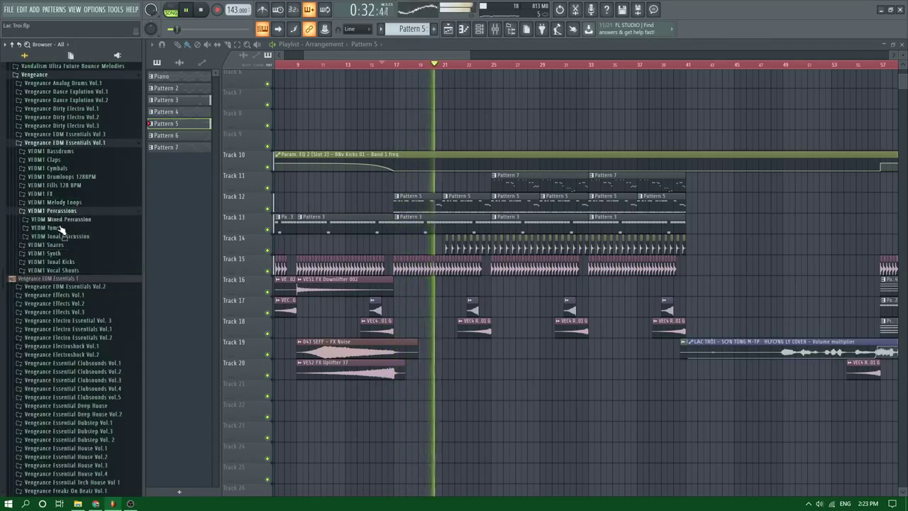
click(60, 227)
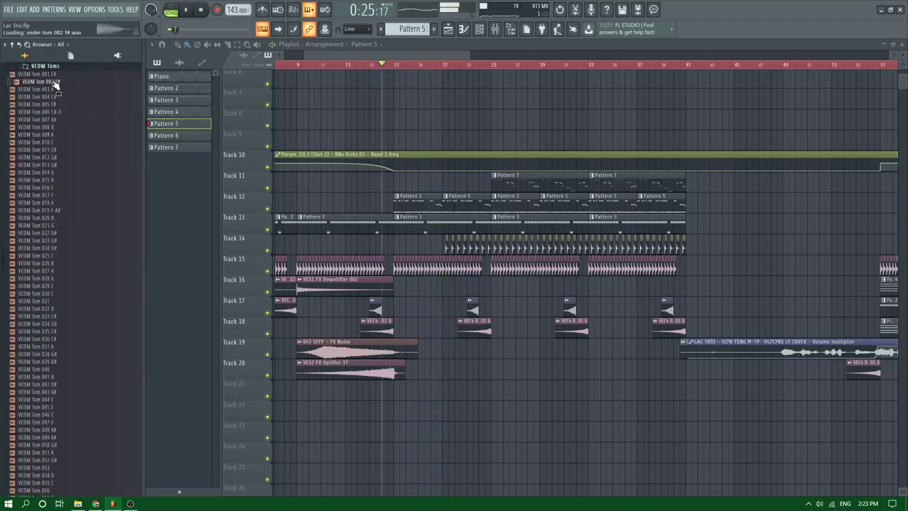
drag(55, 84, 433, 122)
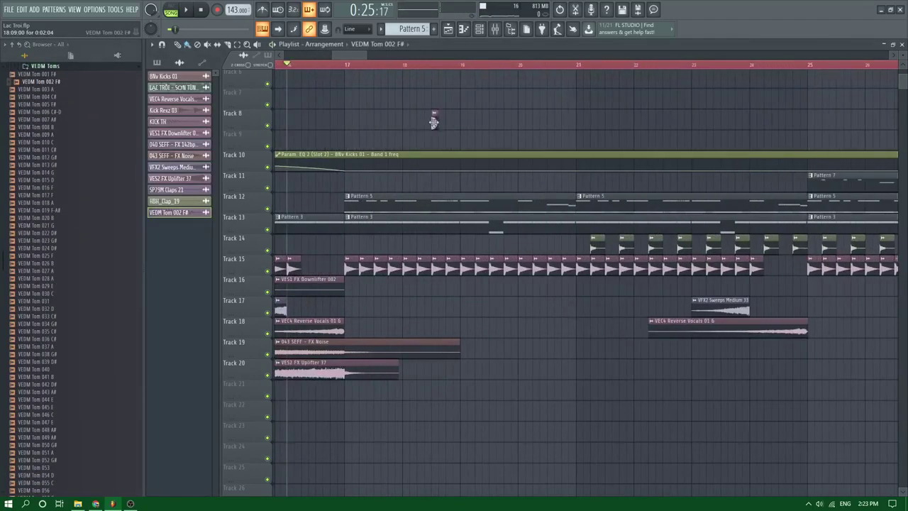
Raise the VEDM Tom 002 F# sample's pitch and route it to mixer track 19 with the fader lowered
double_click(368, 122)
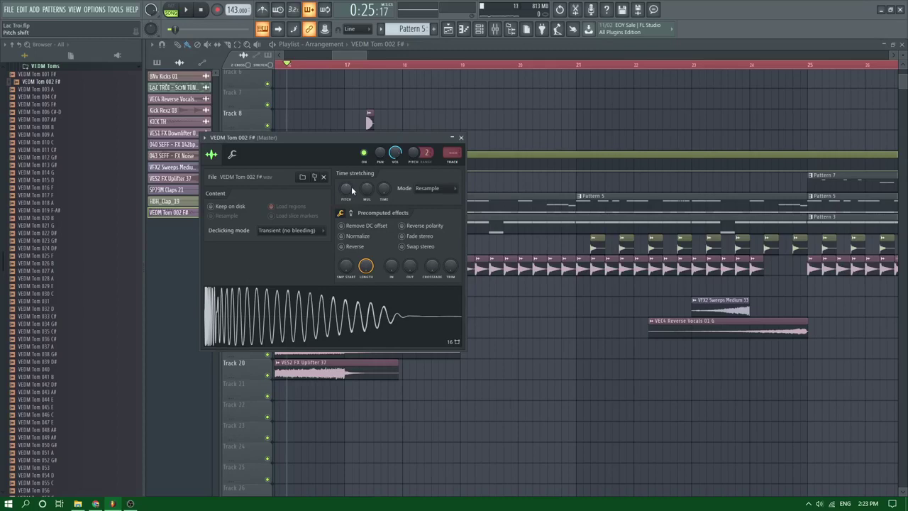
click(352, 190)
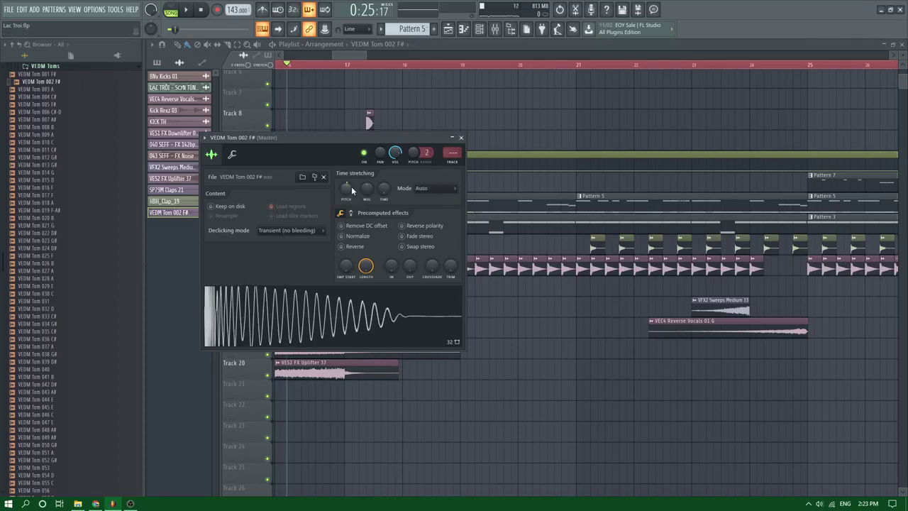
scroll(352, 190, up, 2)
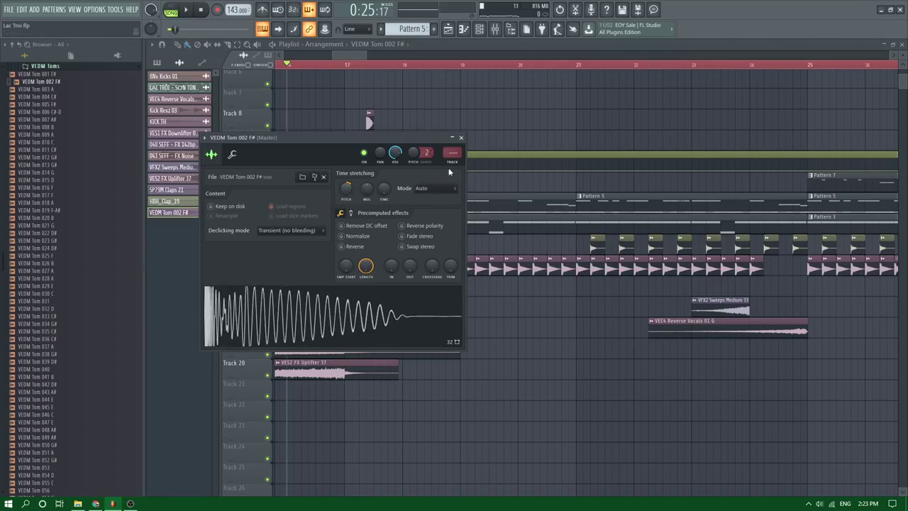
key(ctrl+l)
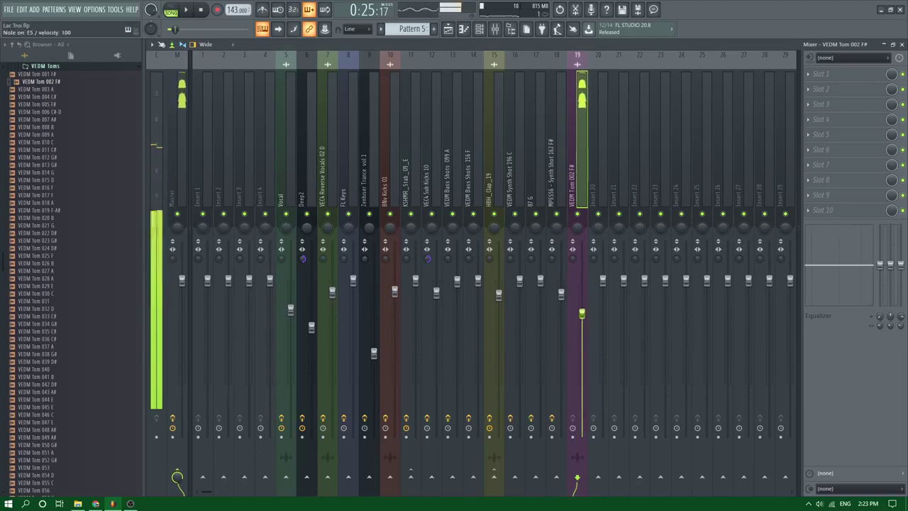
Load Fruity Parametric EQ 2 in slot 4 of the tom's mixer track, cutting the lows, dipping the treble and boosting the low mids
click(827, 121)
mouse_move(830, 131)
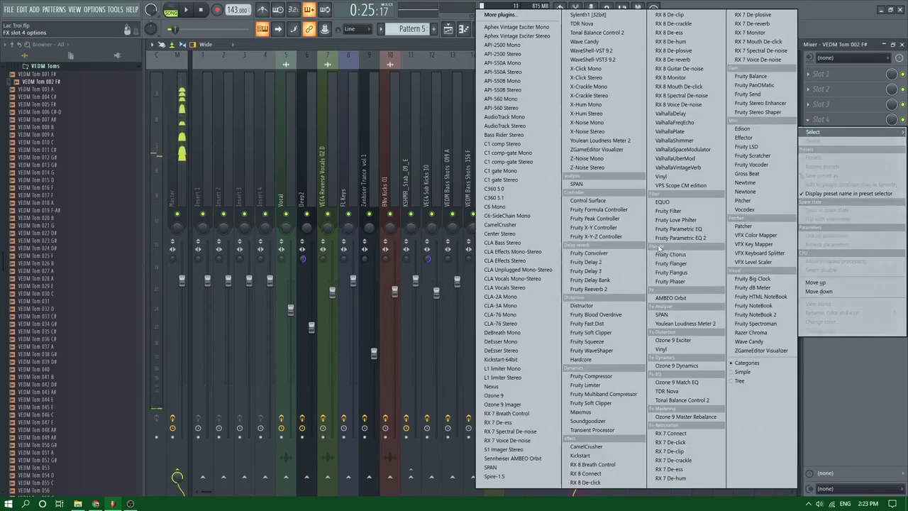
click(659, 238)
drag(242, 205, 235, 242)
drag(315, 202, 294, 241)
scroll(316, 223, down, 5)
scroll(317, 245, up, 4)
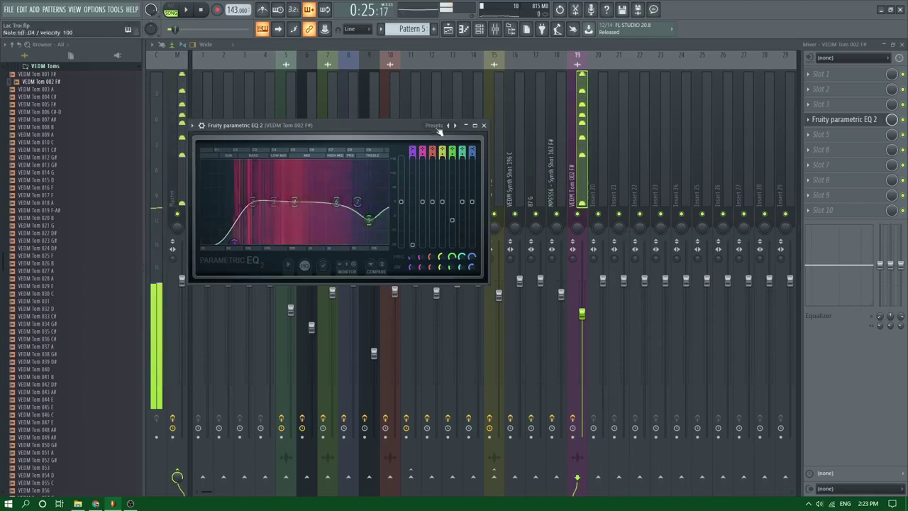
mouse_move(276, 186)
mouse_down()
mouse_move(253, 207)
mouse_move(296, 195)
mouse_move(288, 195)
mouse_up()
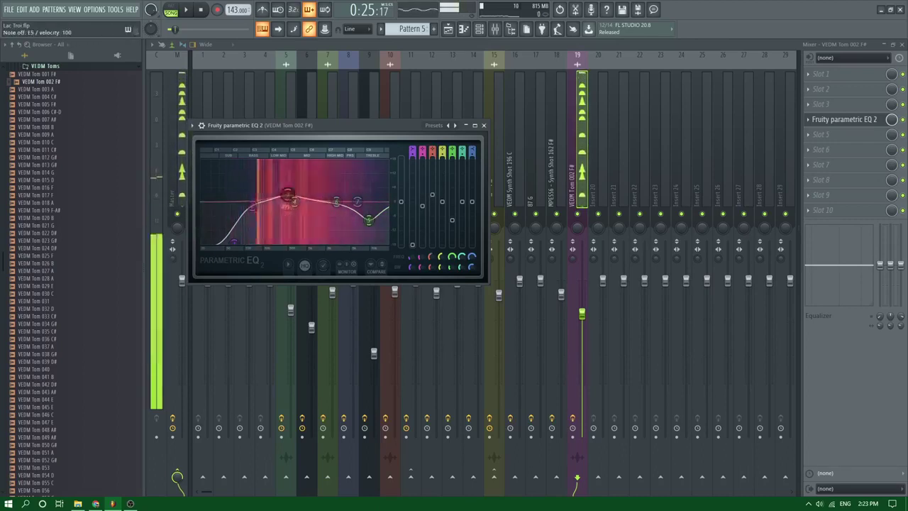
Check the tom's piano roll in Pattern 5 and play the start of the drop in the Playlist
click(464, 28)
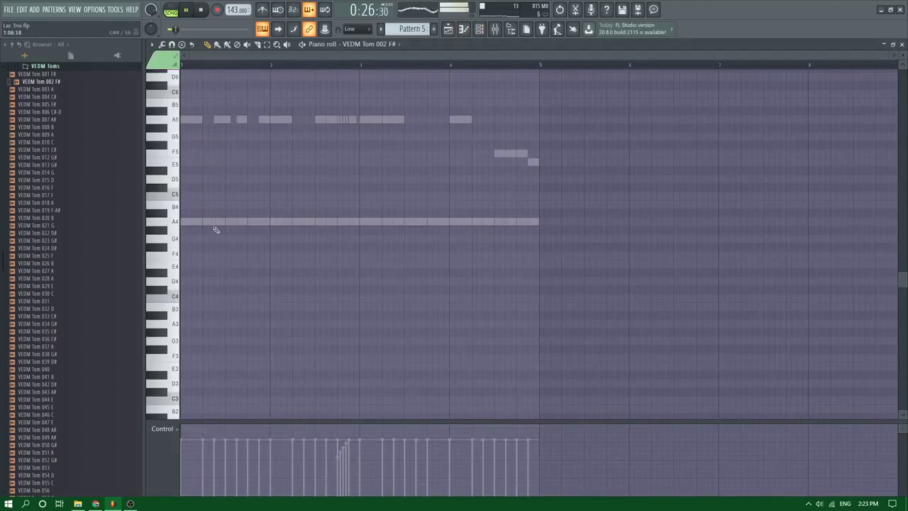
scroll(215, 229, up, 3)
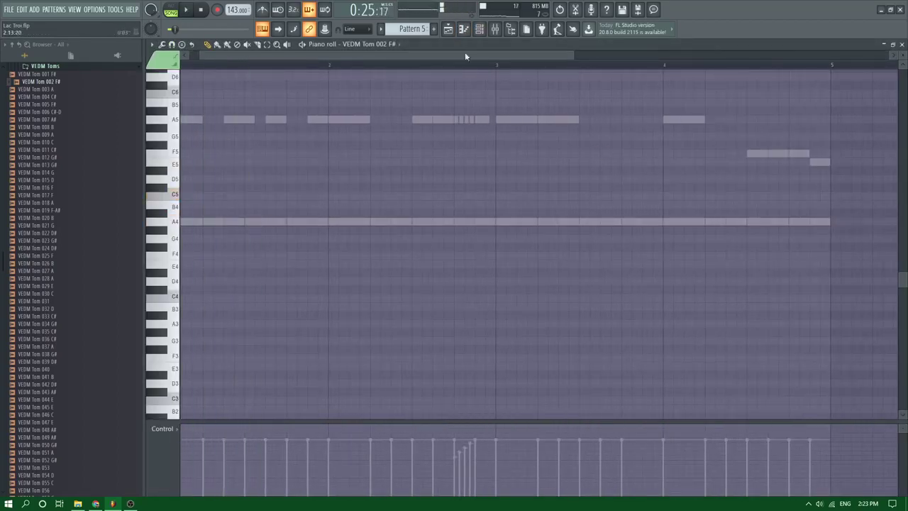
click(459, 30)
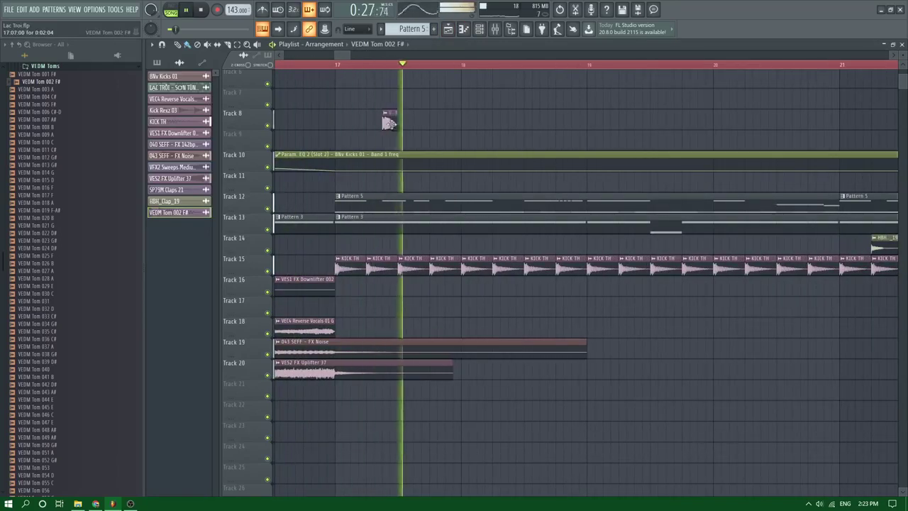
key(space)
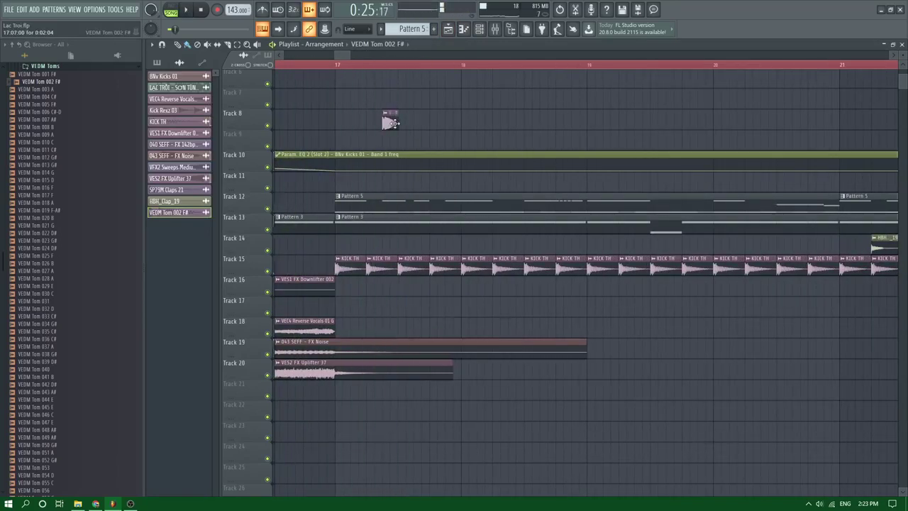
Lower the VEDM Tom 002 F# channel volume and replay the arrangement from bar 17
double_click(387, 122)
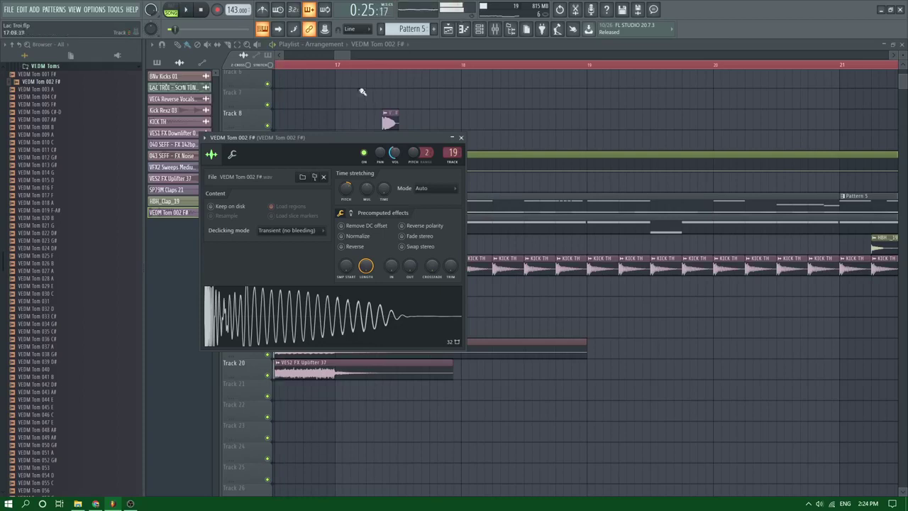
key(Escape)
click(336, 65)
double_click(385, 121)
key(space)
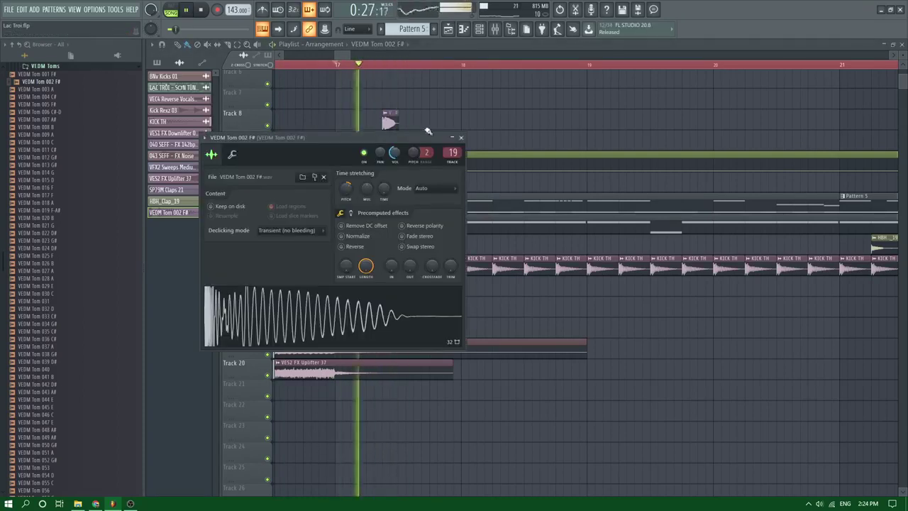
key(Escape)
Place VEDM Tom 002 F# clips on Track 8 in bars 18, 19 and 20 and duplicate the four toms into bars 21 to 24
click(516, 122)
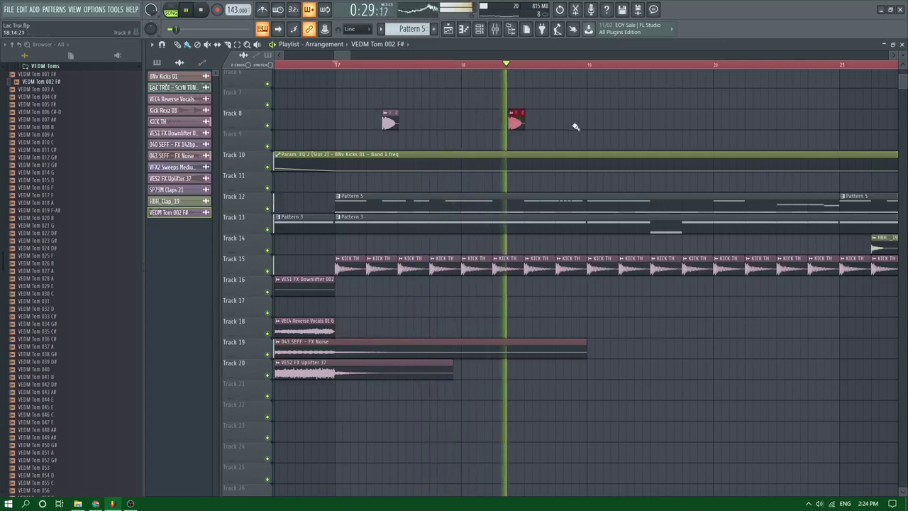
click(641, 123)
scroll(658, 132, down, 3)
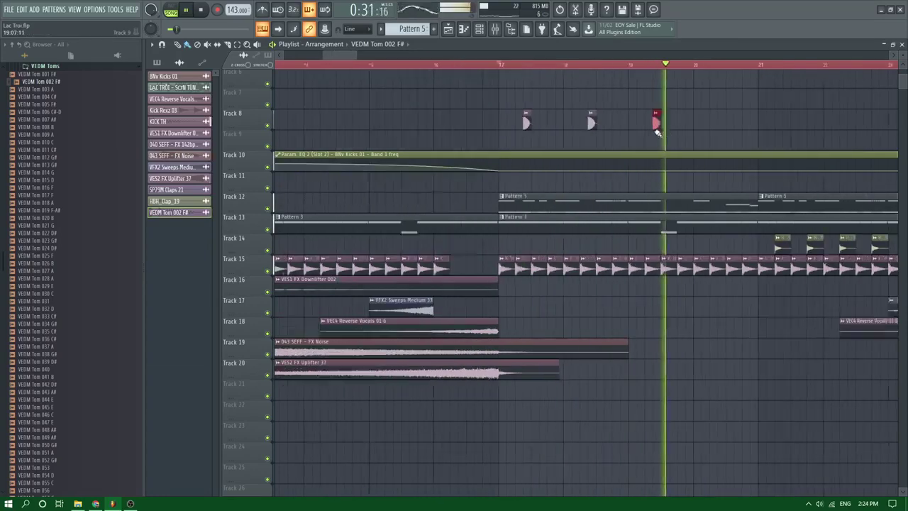
click(715, 122)
scroll(677, 130, down, 3)
drag(687, 122, 566, 139)
key(ctrl+b)
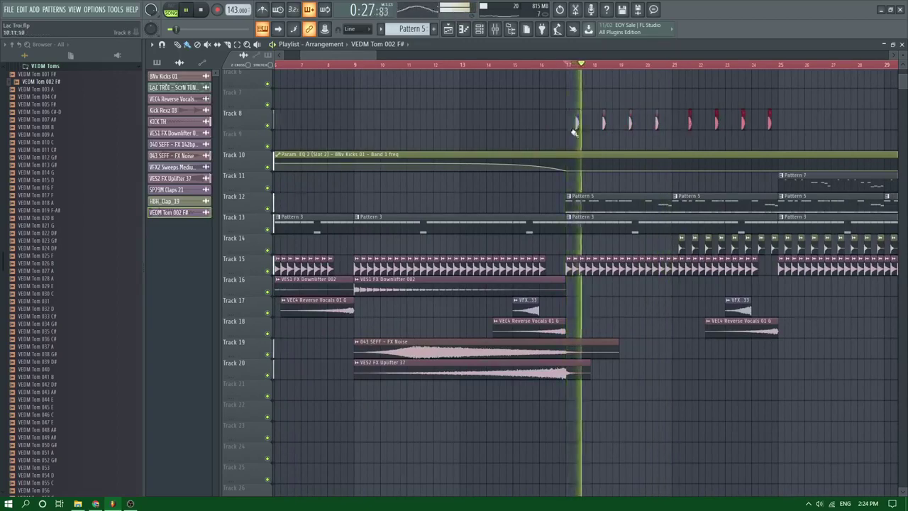
Copy the tom clips on Track 8 through to bar 40 and delete the one in bar 24
scroll(574, 132, down, 3)
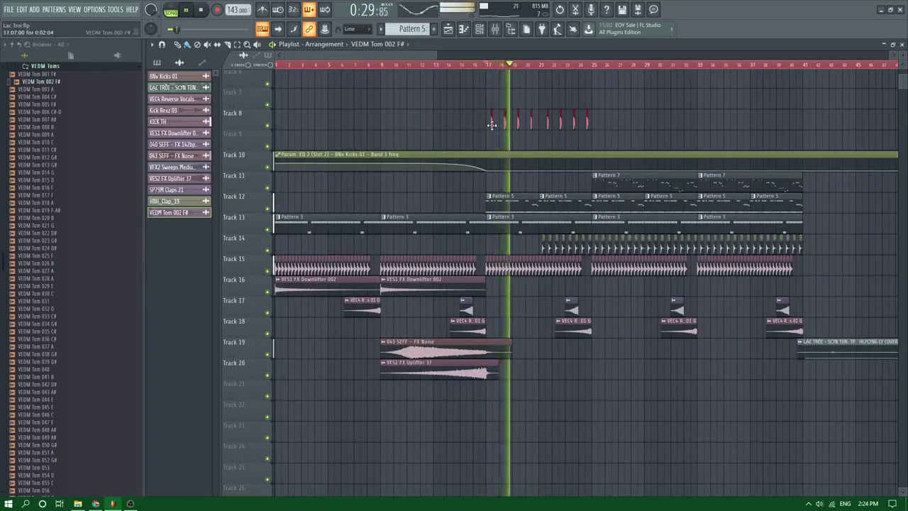
drag(491, 125, 635, 130)
scroll(567, 137, up, 3)
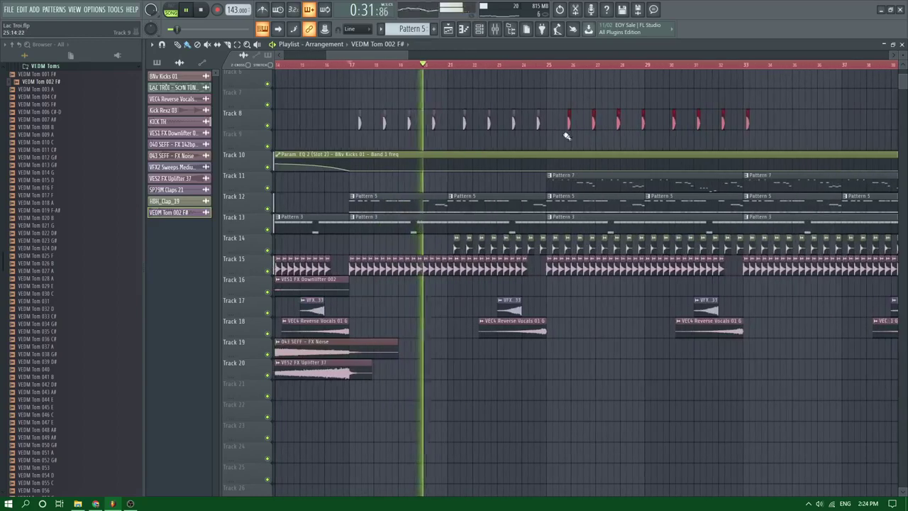
scroll(563, 124, down, 3)
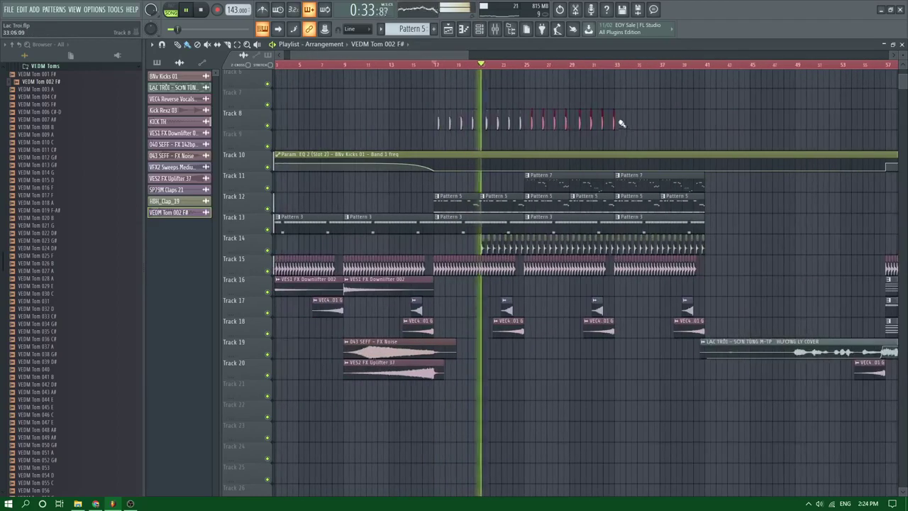
mouse_move(630, 112)
mouse_down()
mouse_move(440, 132)
mouse_move(437, 121)
mouse_move(627, 125)
mouse_up()
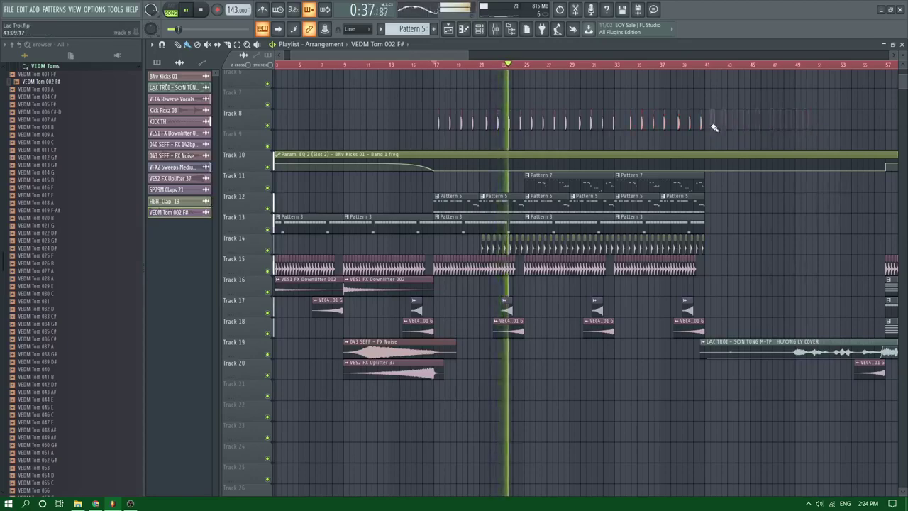
scroll(458, 126, up, 5)
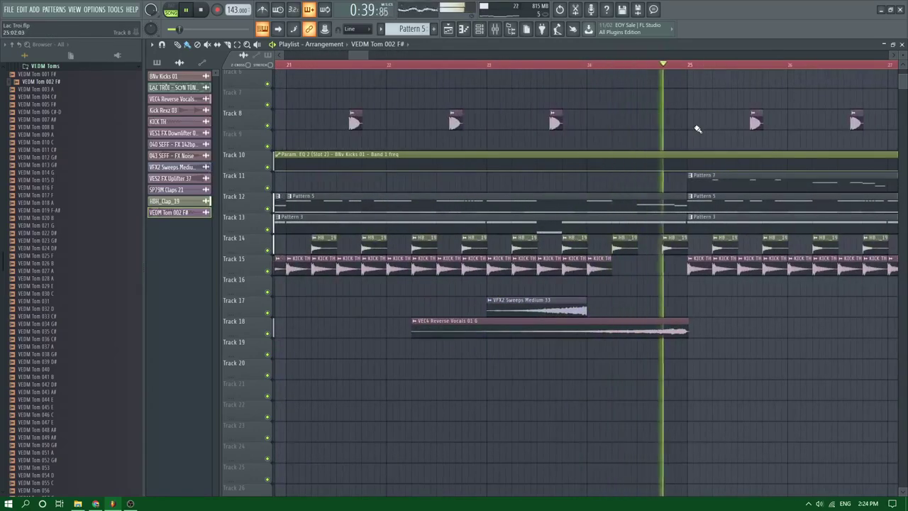
scroll(586, 68, down, 5)
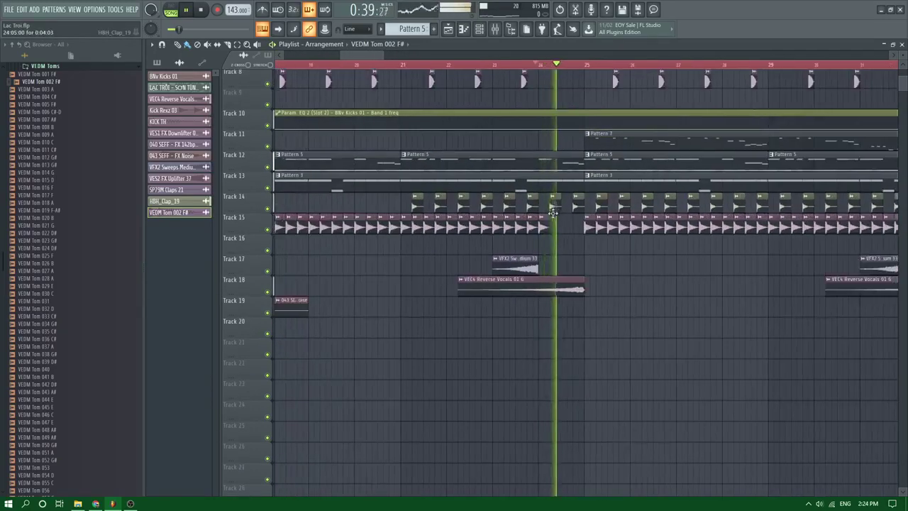
Audition VEDM Tom 035 C# and listen to the drop from bar 24 with the toms while reviewing the arrangement
click(88, 332)
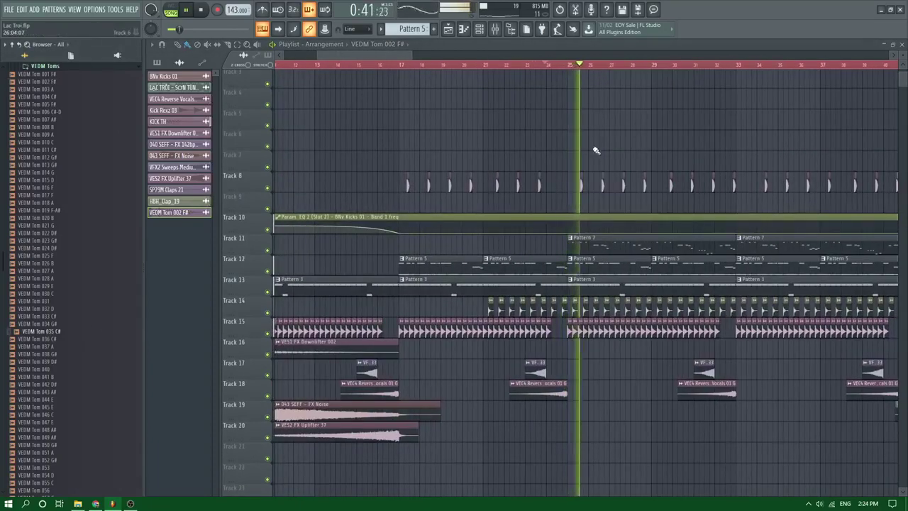
scroll(93, 207, up, 3)
scroll(613, 142, up, 2)
scroll(574, 152, down, 2)
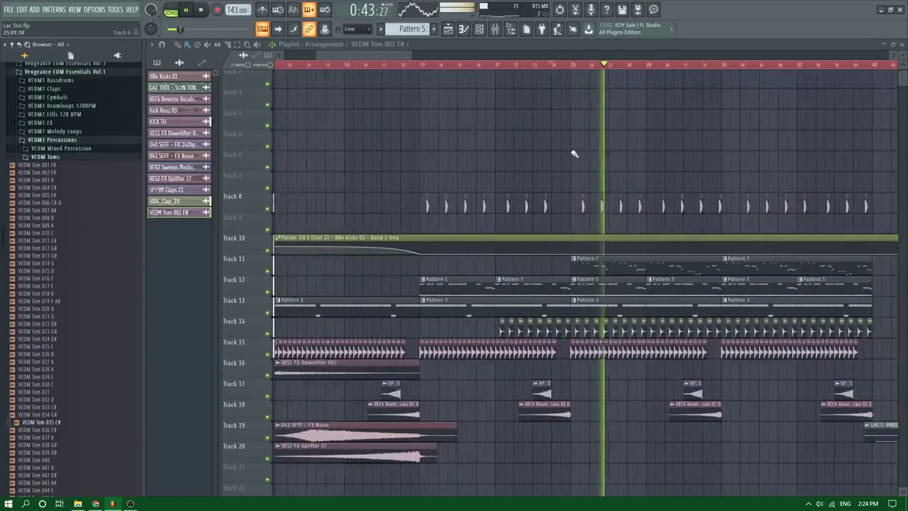
scroll(574, 148, up, 1)
scroll(565, 146, down, 3)
scroll(564, 147, up, 3)
scroll(602, 148, down, 1)
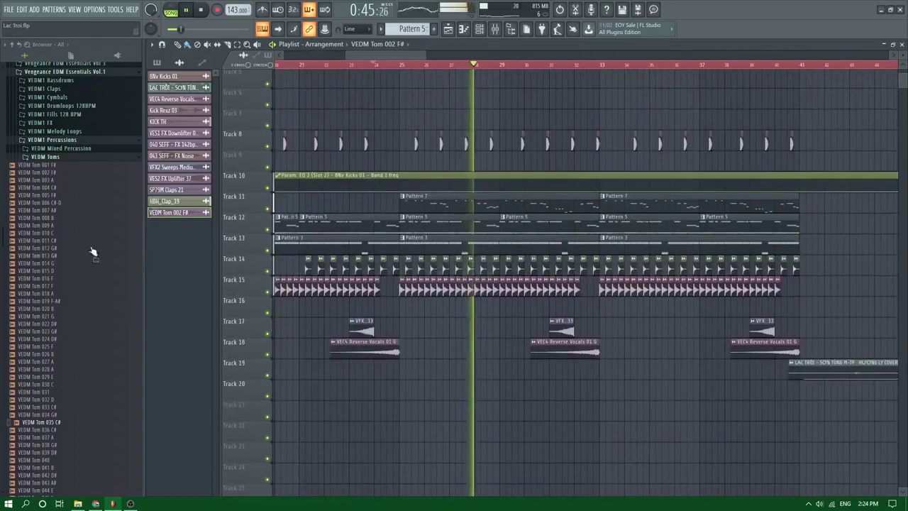
scroll(92, 253, up, 4)
scroll(469, 72, up, 2)
key(space)
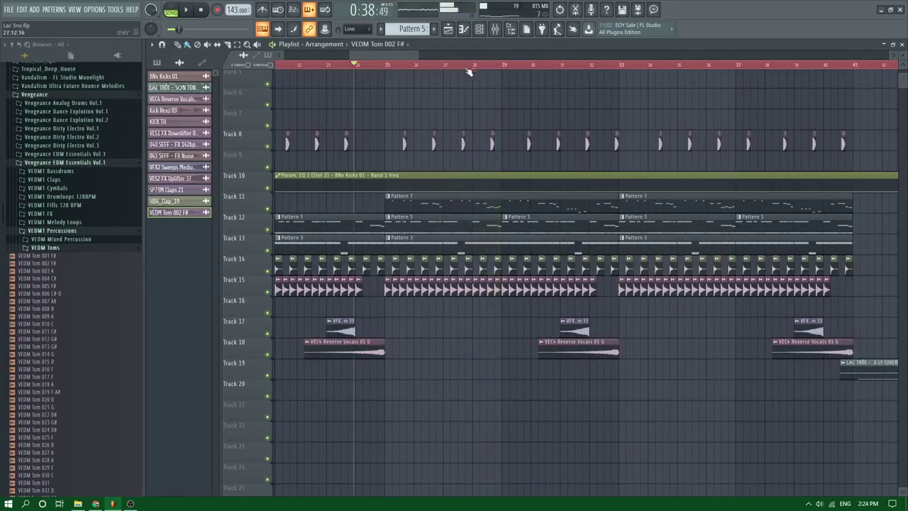
Shorten the four alternating B5 and C6 notes of VEC5 Synth Shots 083 C in bar 4 of Pattern 7 and replay them
scroll(489, 200, up, 2)
double_click(498, 199)
key(space)
scroll(397, 212, up, 2)
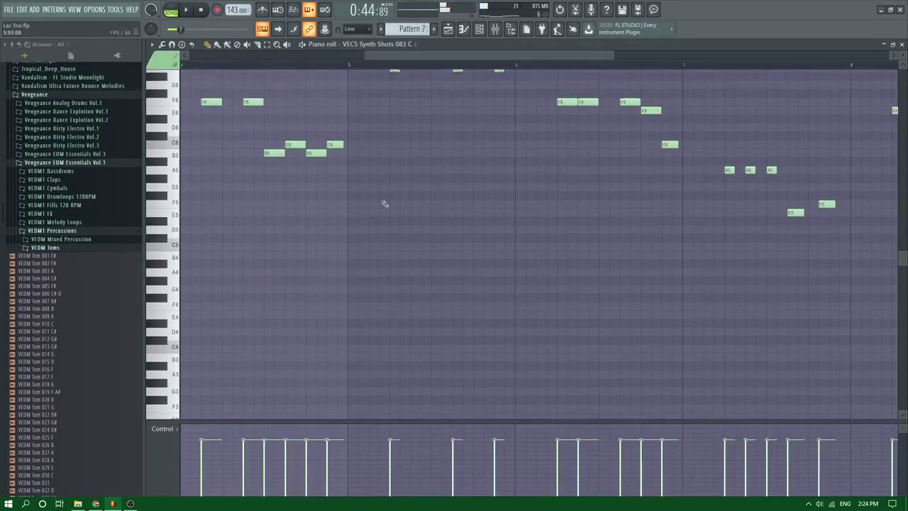
drag(399, 206, 278, 140)
ctrl+right_click(282, 163)
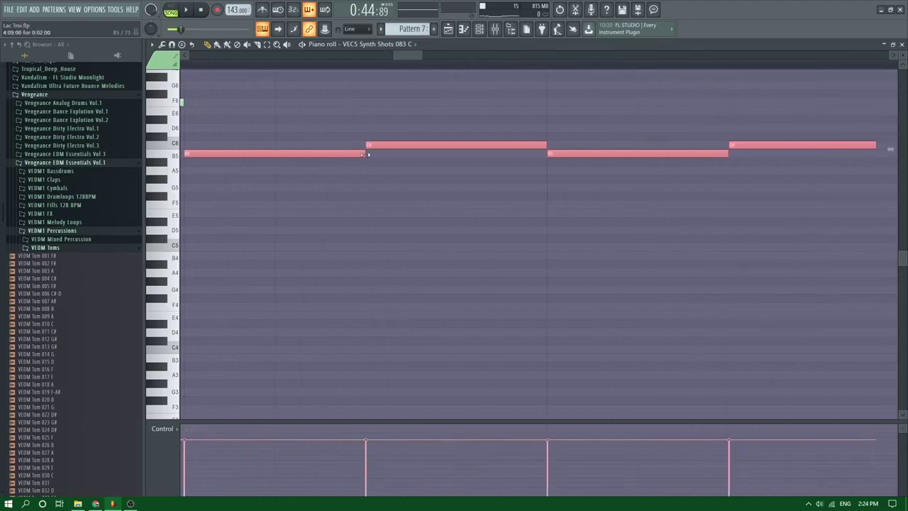
ctrl+click(354, 184)
key(space)
ctrl+scroll(389, 203, down, 2)
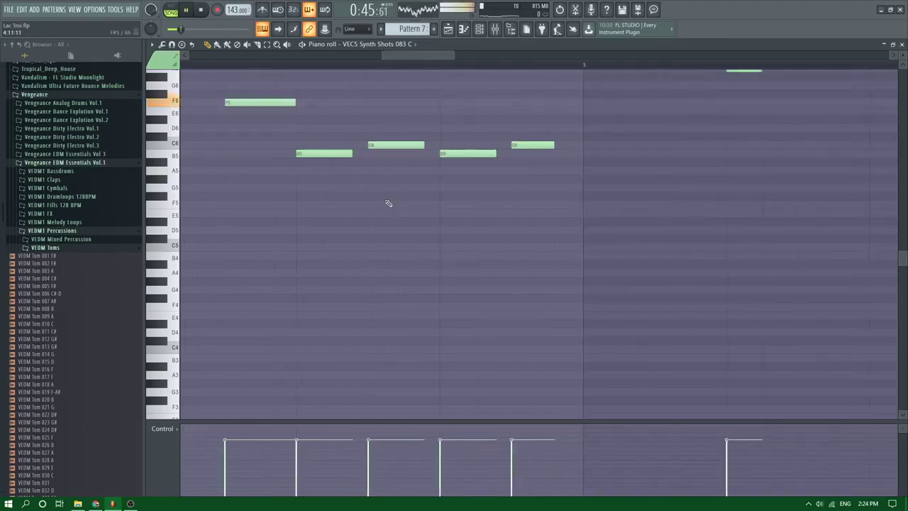
scroll(389, 202, up, 3)
ctrl+scroll(389, 203, down, 3)
scroll(389, 204, up, 1)
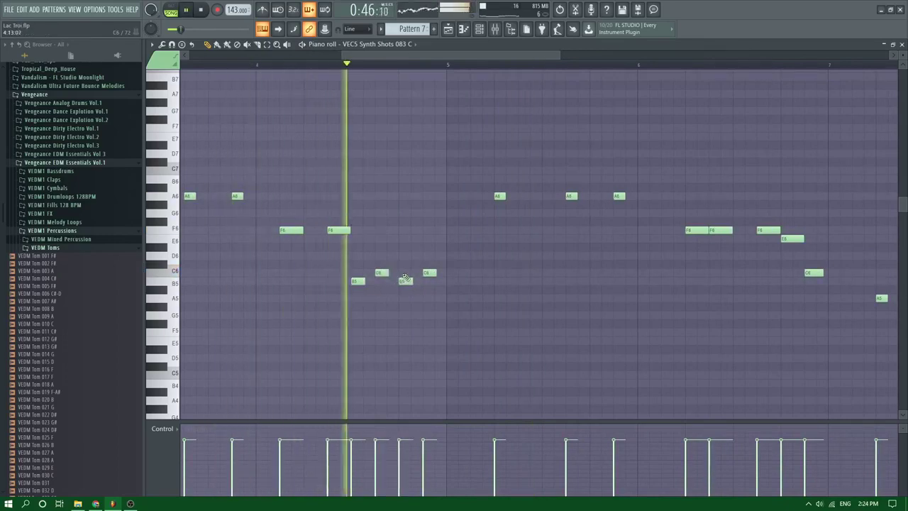
Return to the arrangement and shift the seven toms on Track 8 from bar 33 onward earlier so the first starts at 33:11
scroll(402, 266, down, 2)
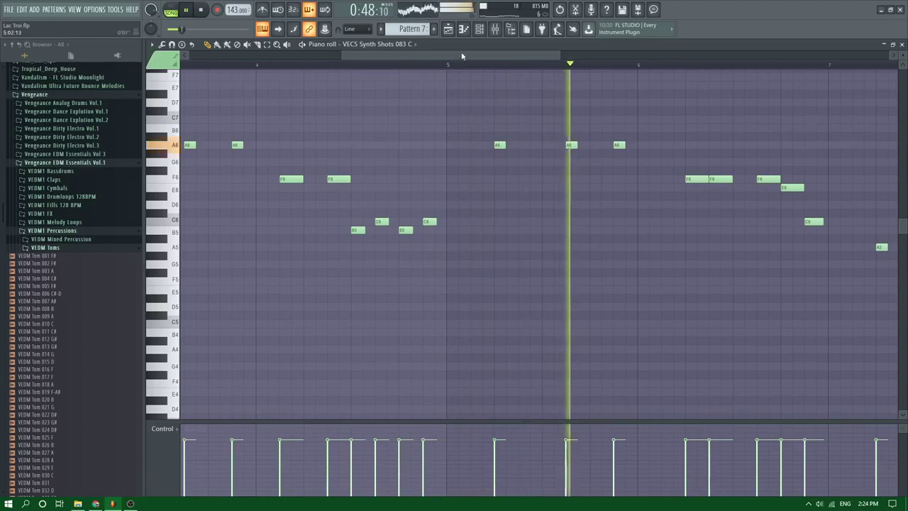
click(448, 29)
scroll(476, 145, down, 1)
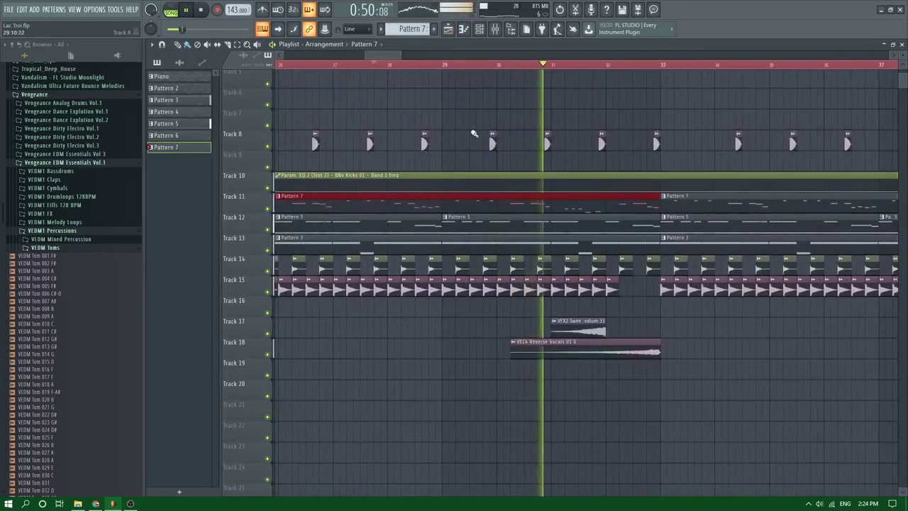
scroll(478, 127, down, 1)
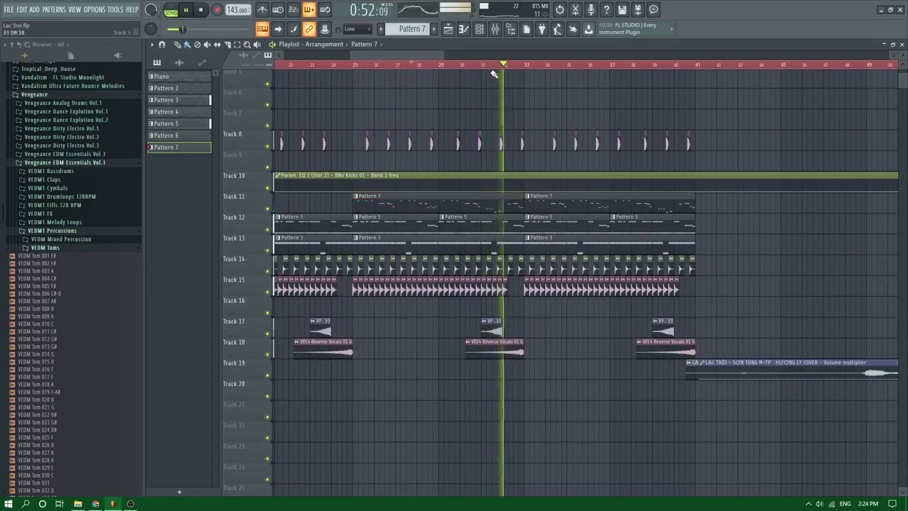
scroll(498, 86, up, 2)
scroll(523, 93, down, 3)
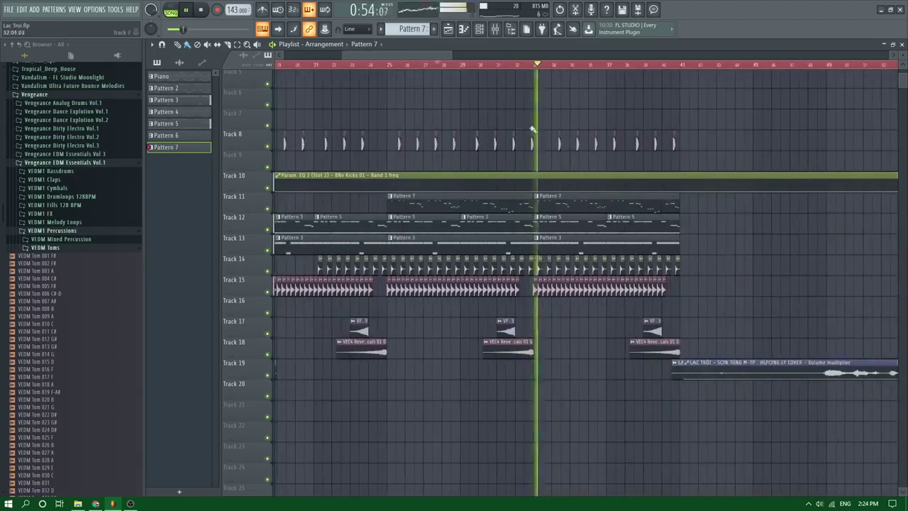
drag(728, 156, 555, 146)
key(space)
scroll(556, 145, up, 1)
key(space)
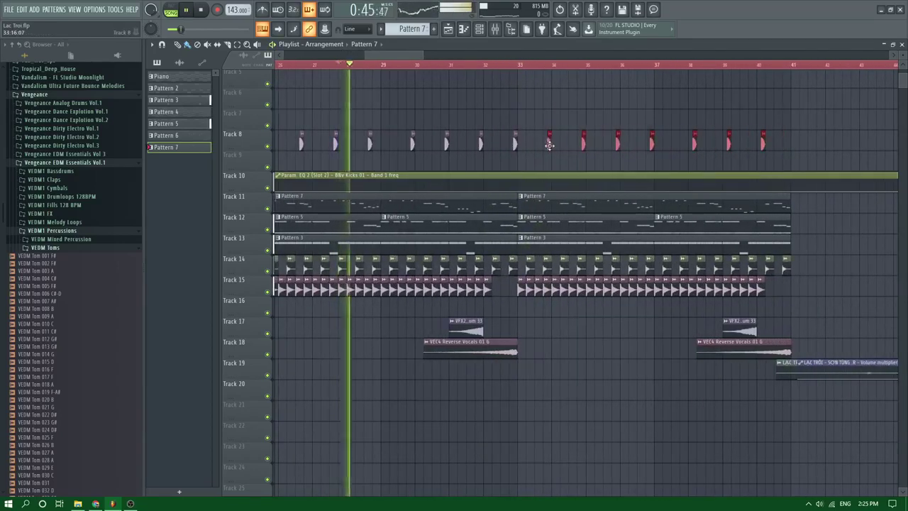
scroll(540, 145, up, 1)
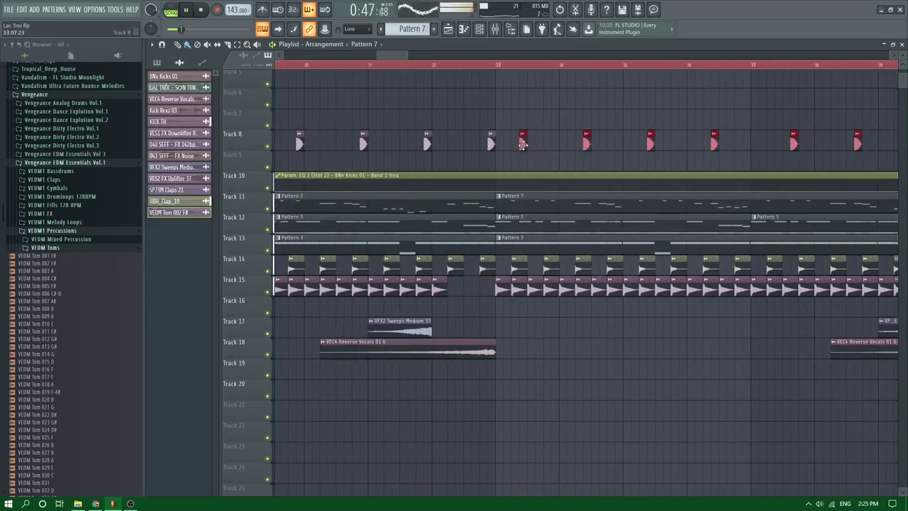
scroll(532, 142, down, 1)
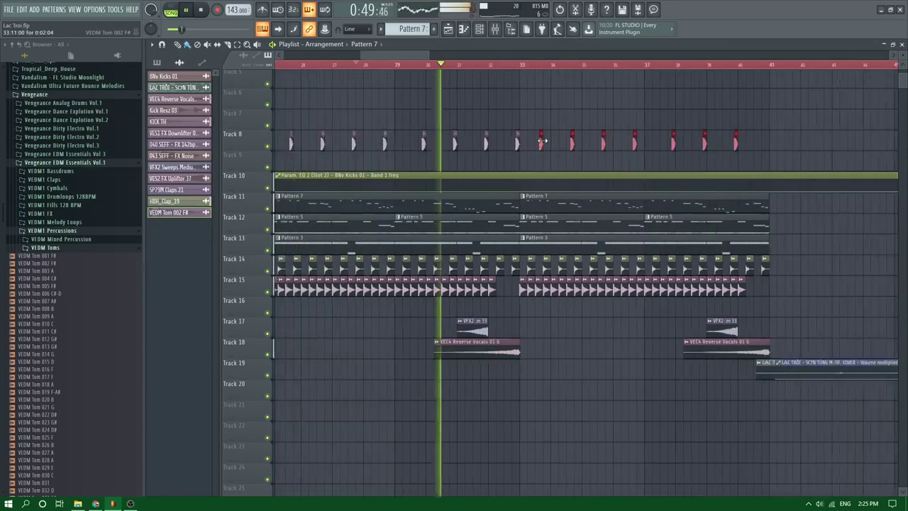
scroll(542, 142, up, 1)
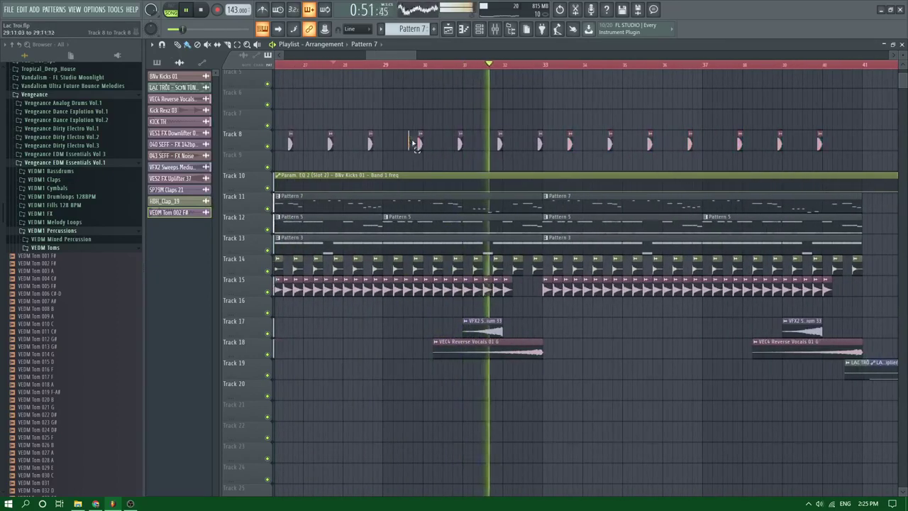
Select the four toms on Track 8 in bars 29 to 32 and shift them earlier so the first starts at 29:07
drag(409, 132, 541, 146)
key(space)
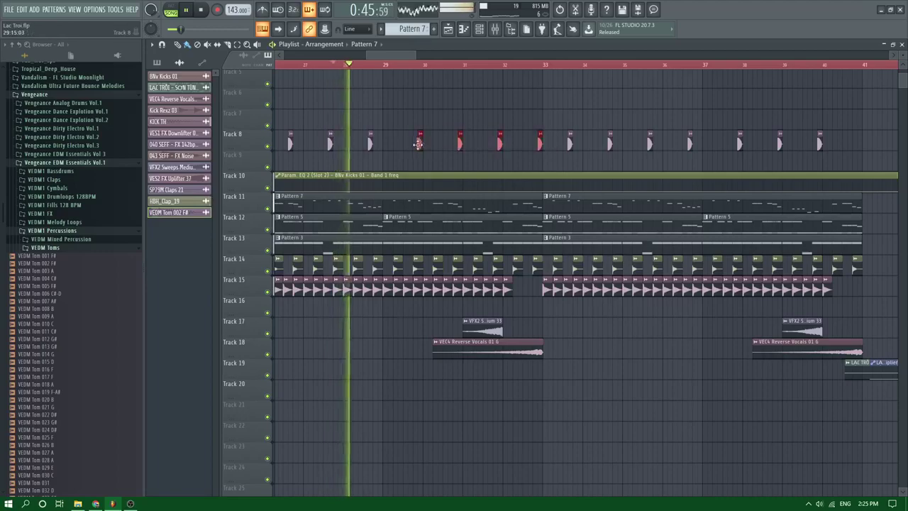
scroll(377, 162, down, 5)
scroll(365, 157, up, 2)
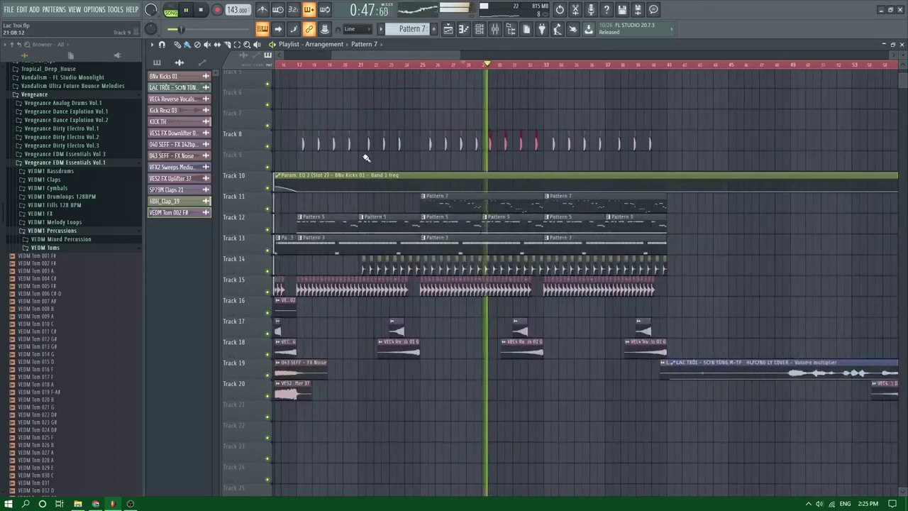
scroll(365, 156, up, 2)
key(space)
key(space)
scroll(565, 161, up, 2)
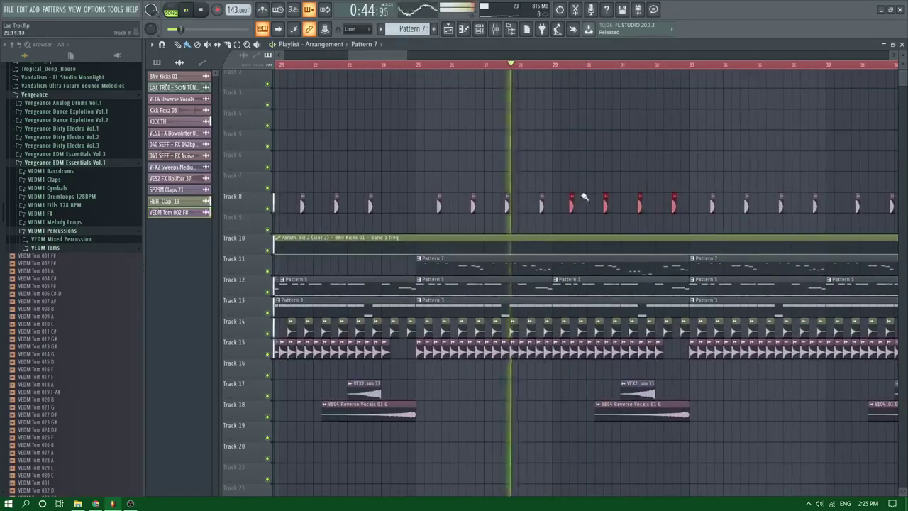
scroll(582, 159, up, 3)
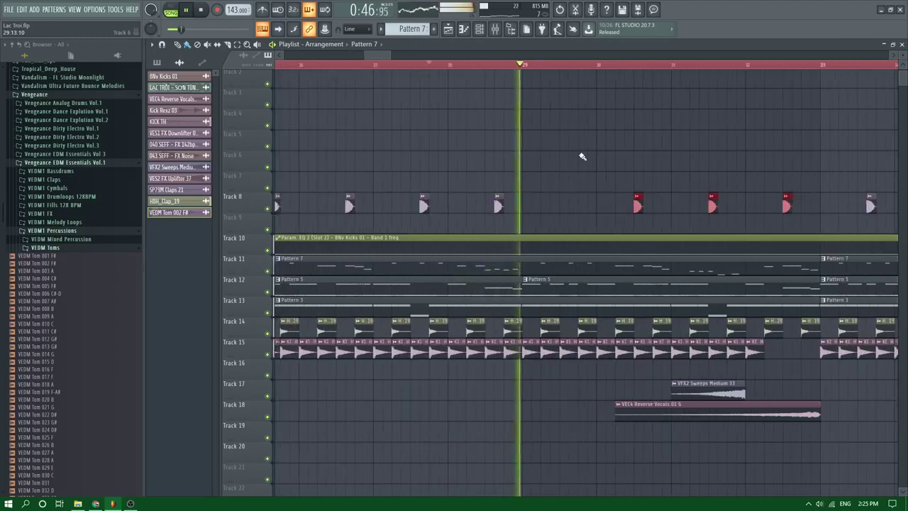
key(space)
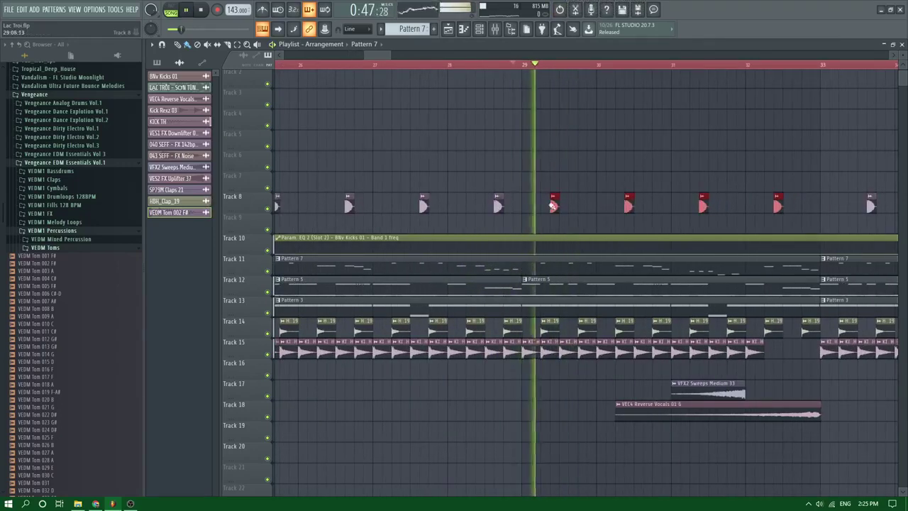
drag(554, 205, 574, 205)
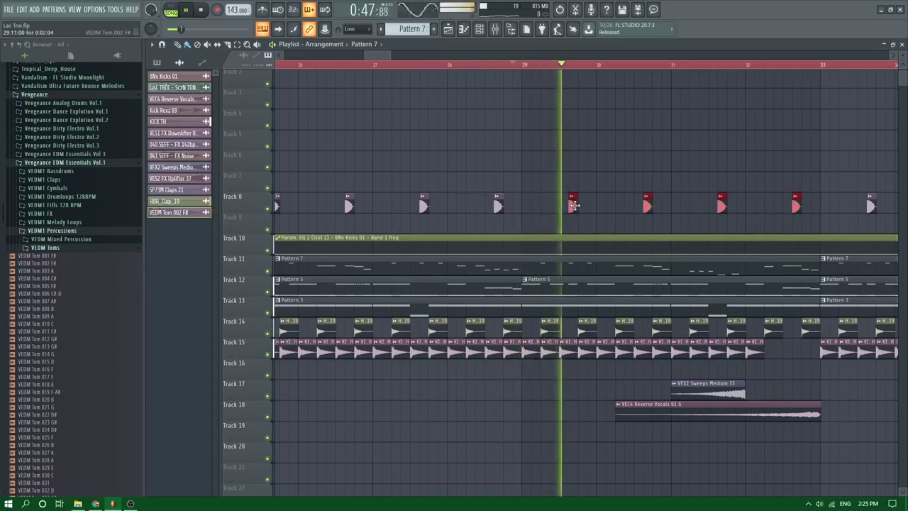
scroll(553, 204, up, 3)
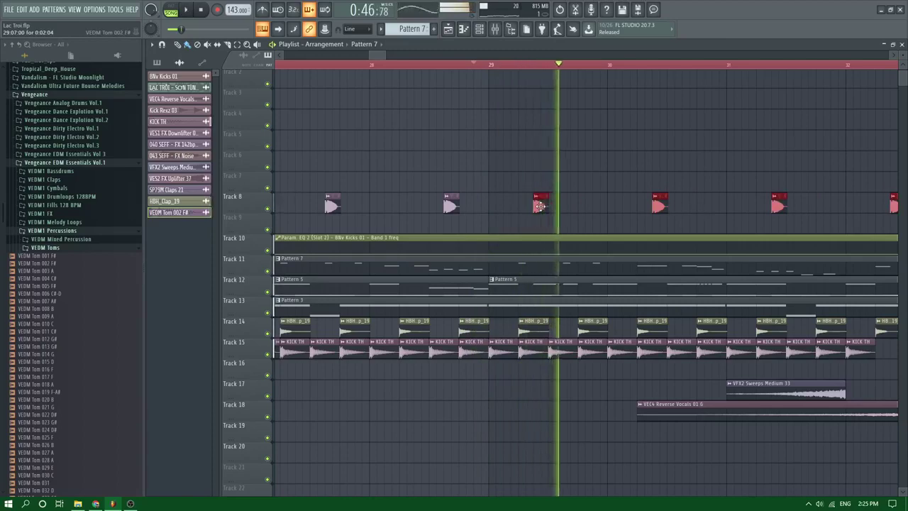
Shift the toms in bars 25 to 28 on Track 8 earlier to match those from bar 29, clearing the stray Pattern 7 clip on Track 2
scroll(476, 211, down, 5)
drag(479, 214, 383, 207)
key(space)
scroll(394, 205, up, 2)
click(363, 83)
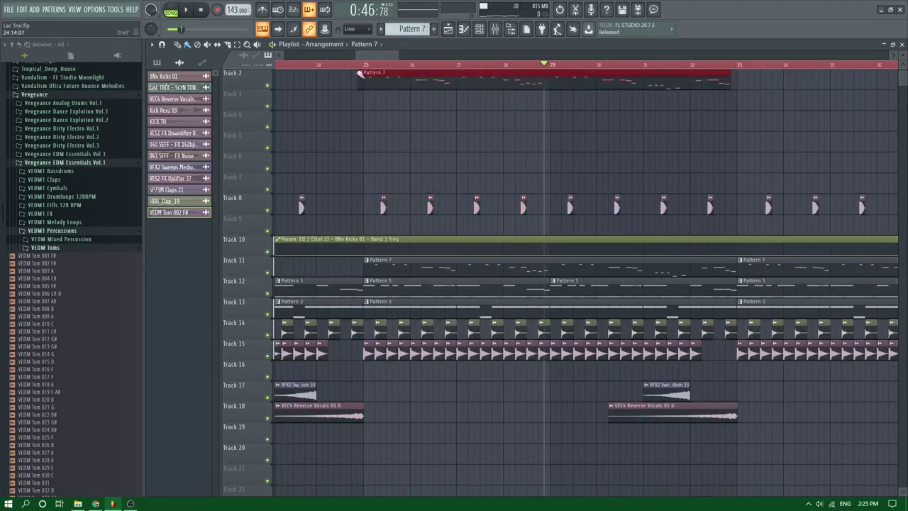
right_click(365, 77)
Move the three toms on Track 8 in bars 21 to 23 earlier to the same beat position as the following toms and deselect them
scroll(405, 156, down, 4)
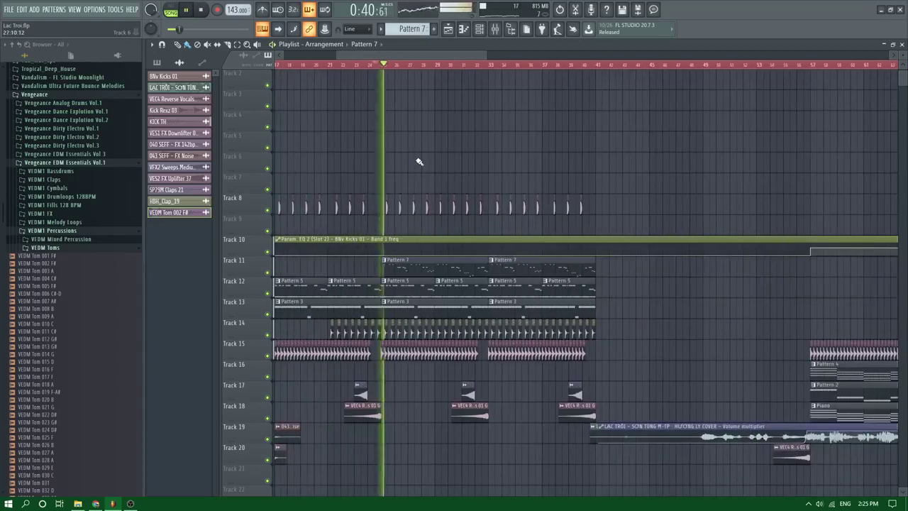
scroll(522, 213, up, 4)
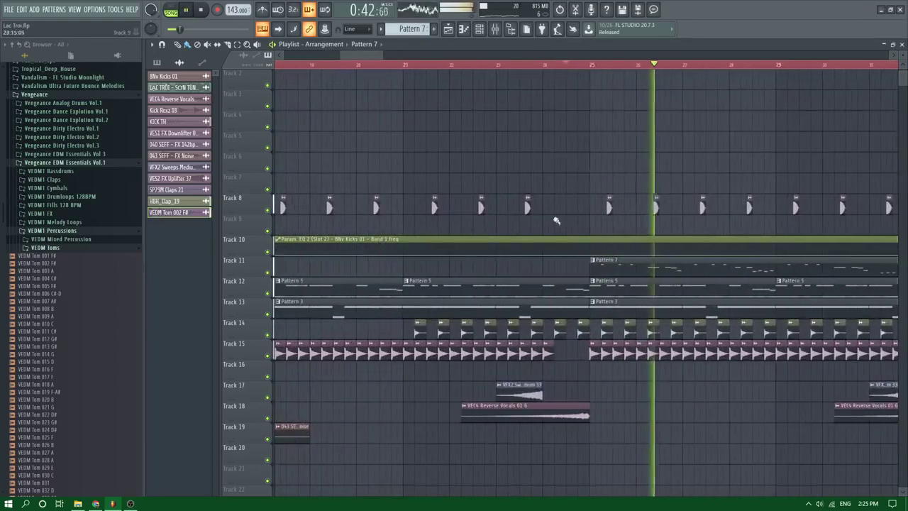
drag(518, 210, 422, 211)
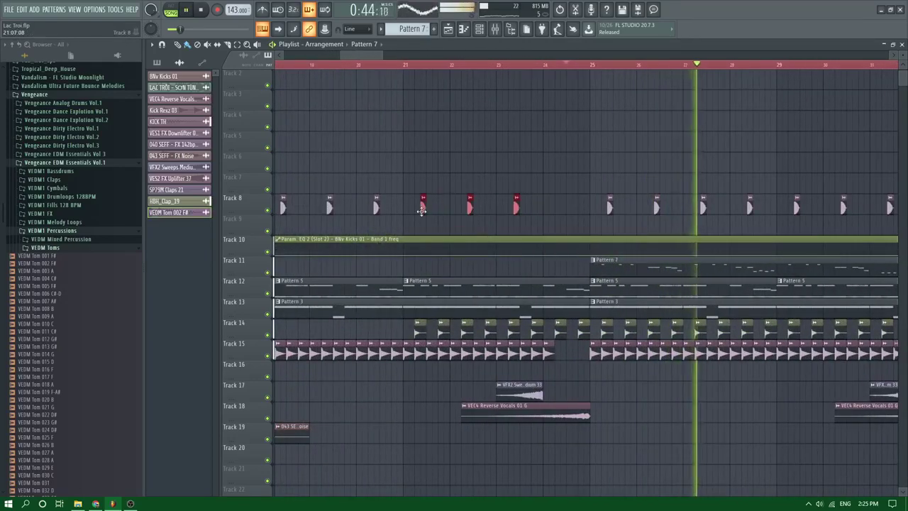
ctrl+click(559, 218)
scroll(560, 216, down, 3)
scroll(631, 192, up, 2)
scroll(772, 166, up, 2)
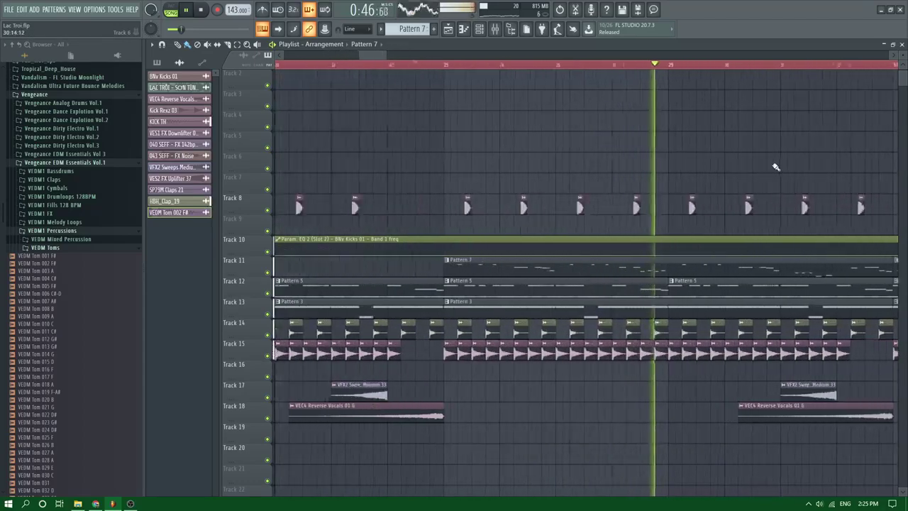
Remove the tom in bar 32 on Track 8 while listening to the drop
scroll(768, 168, down, 4)
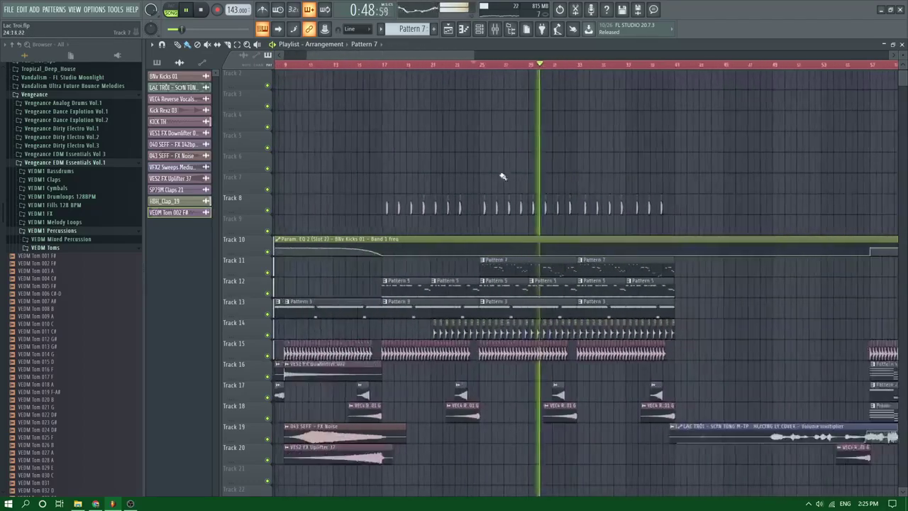
scroll(560, 206, up, 2)
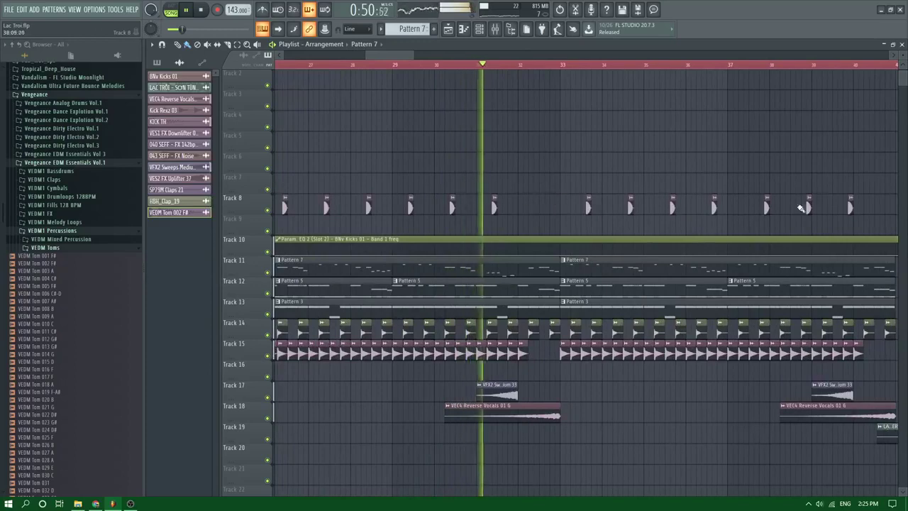
scroll(470, 193, down, 3)
scroll(513, 194, up, 3)
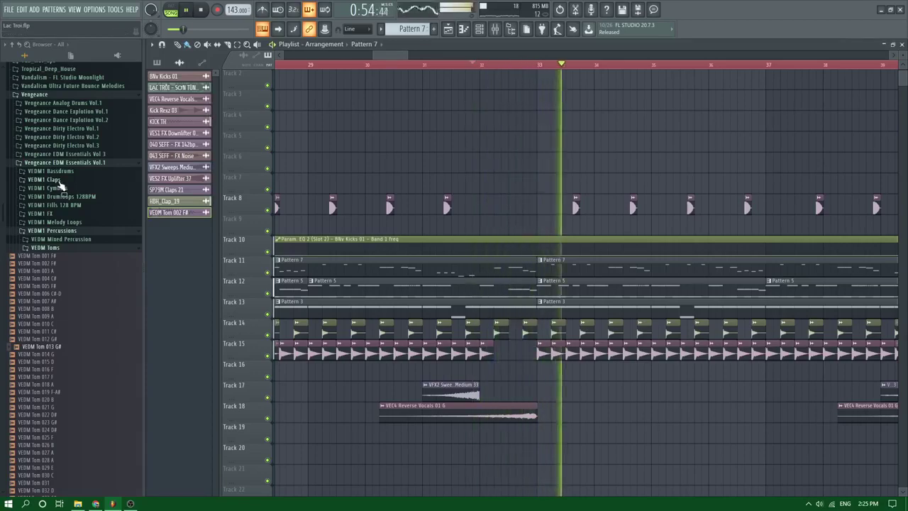
Expand the VEDM1 FX sample folder and place a copy of the 043 SEFF - FX Noise clip on Track 19 at bar 33
scroll(302, 249, down, 2)
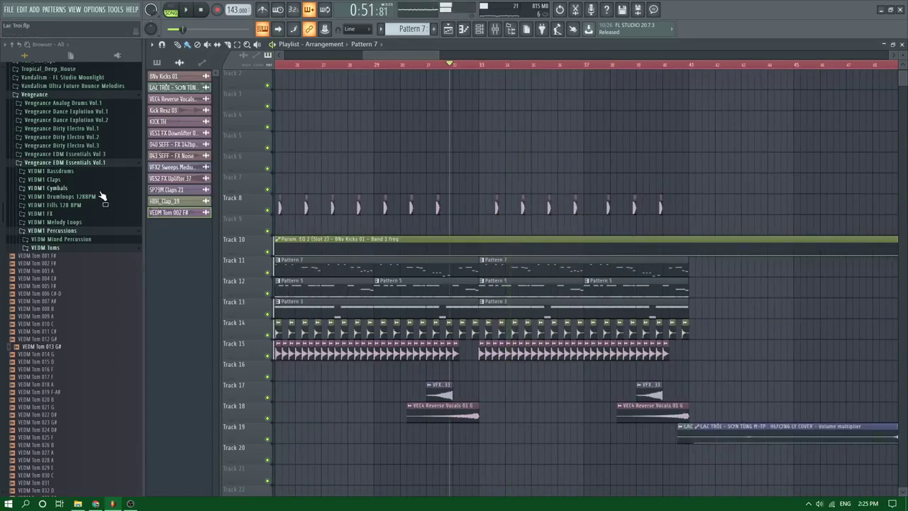
click(58, 215)
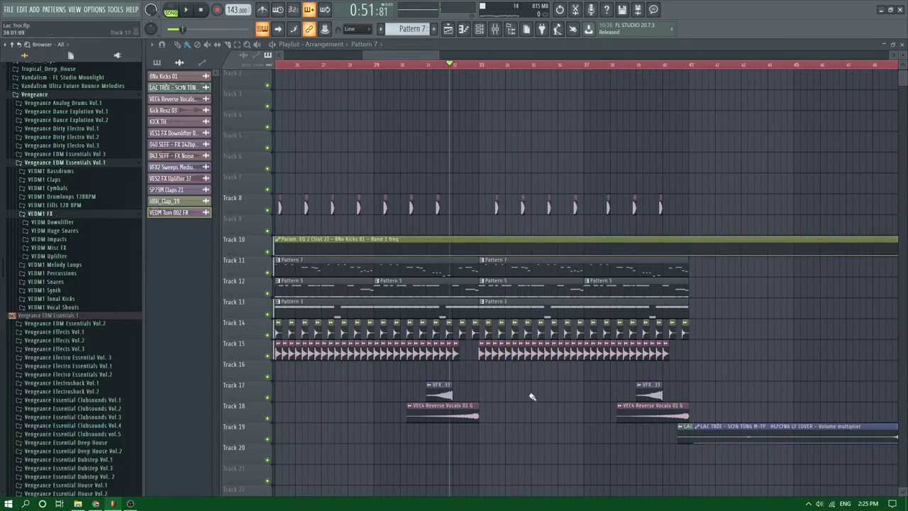
scroll(551, 412, down, 3)
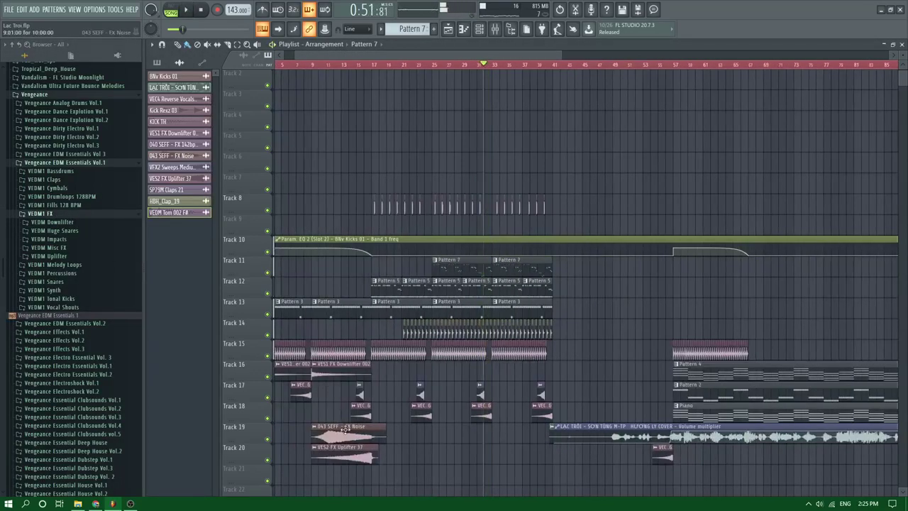
drag(519, 441, 522, 438)
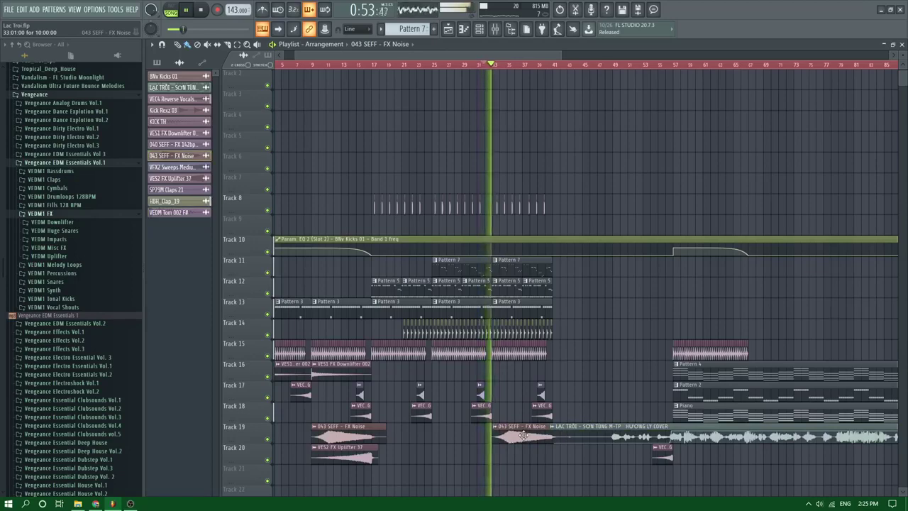
Adjust the fade-in of the 043 SEFF - FX Noise sample in its channel settings and close them
scroll(523, 356, up, 1)
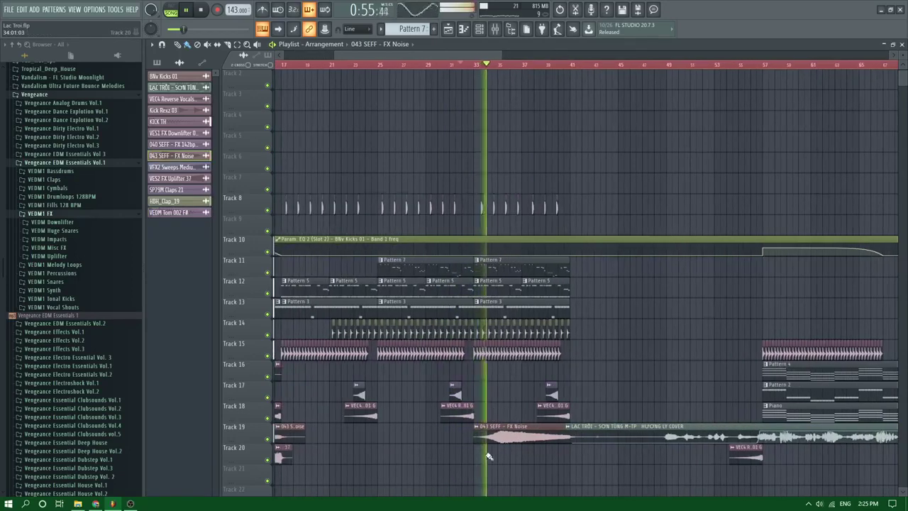
double_click(487, 430)
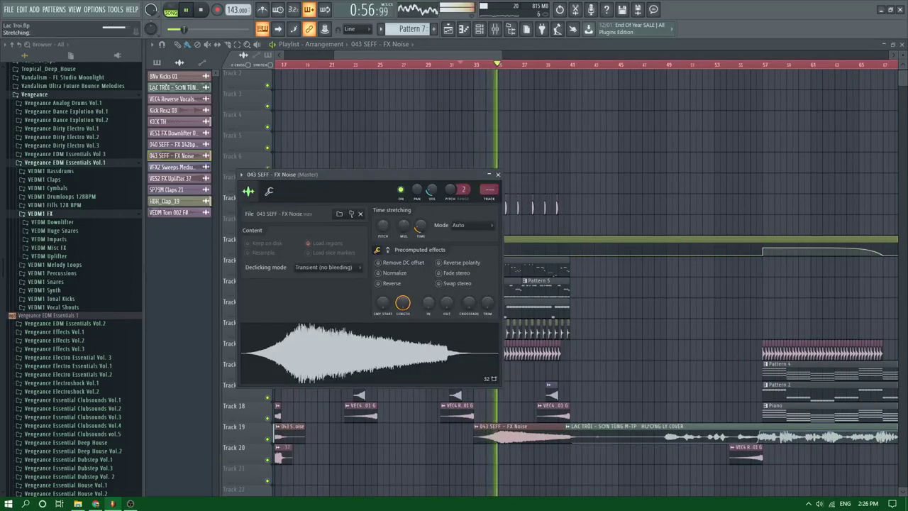
drag(427, 304, 424, 300)
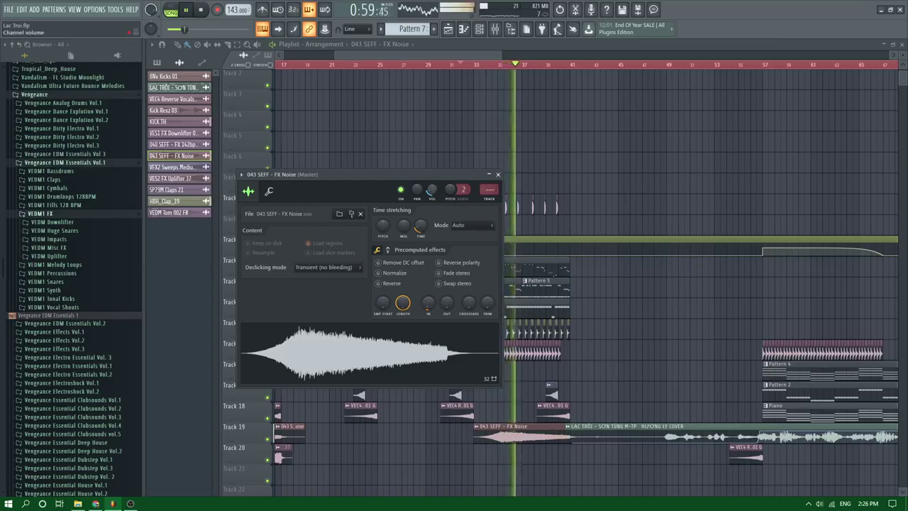
key(Escape)
Move the new 043 SEFF - FX Noise clip from Track 19 down to Track 20, clear of the vocal clip
scroll(600, 191, up, 2)
scroll(601, 192, down, 2)
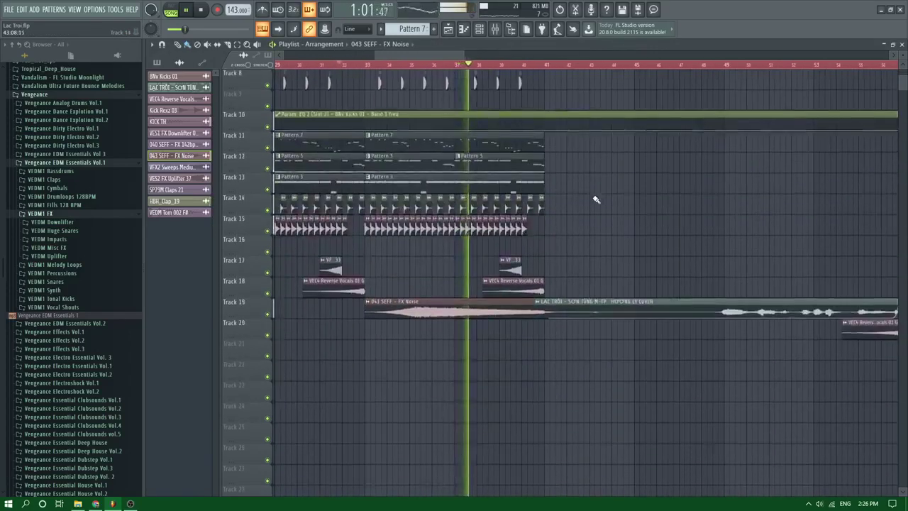
scroll(594, 200, up, 2)
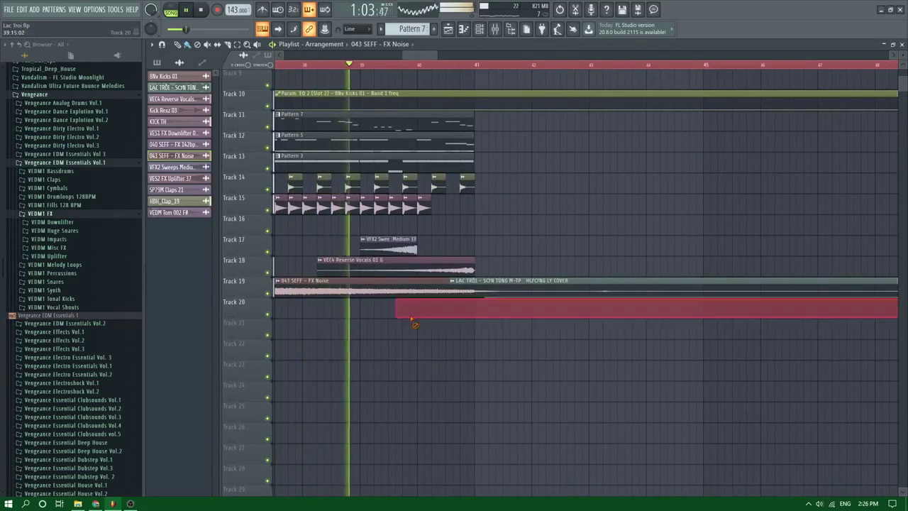
drag(396, 316, 396, 318)
scroll(425, 306, up, 2)
scroll(454, 224, up, 2)
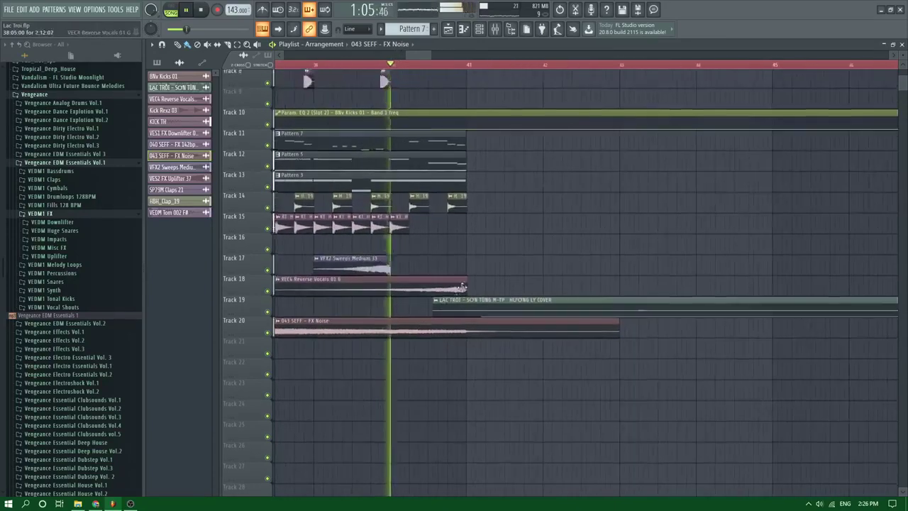
Select the VEDM Synth Shot 196 C track in the mixer to inspect its effects and replay the drop
click(494, 29)
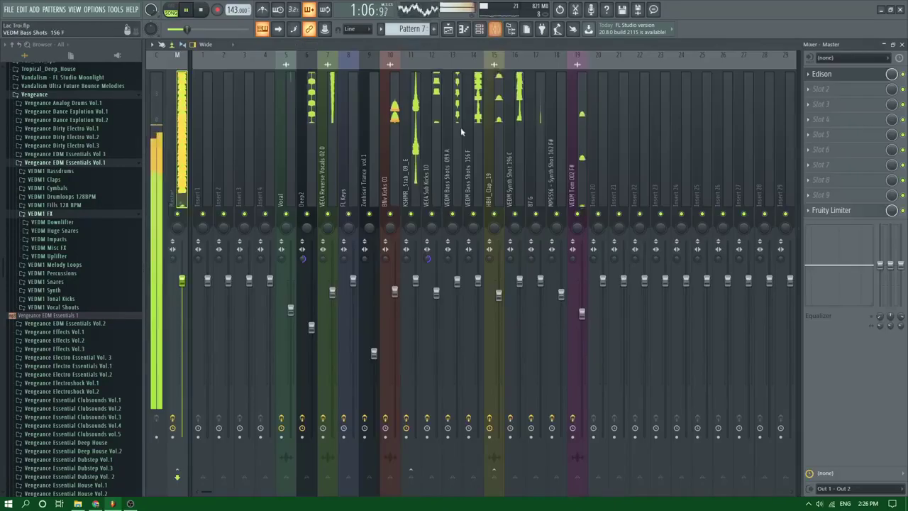
click(519, 108)
key(space)
key(space)
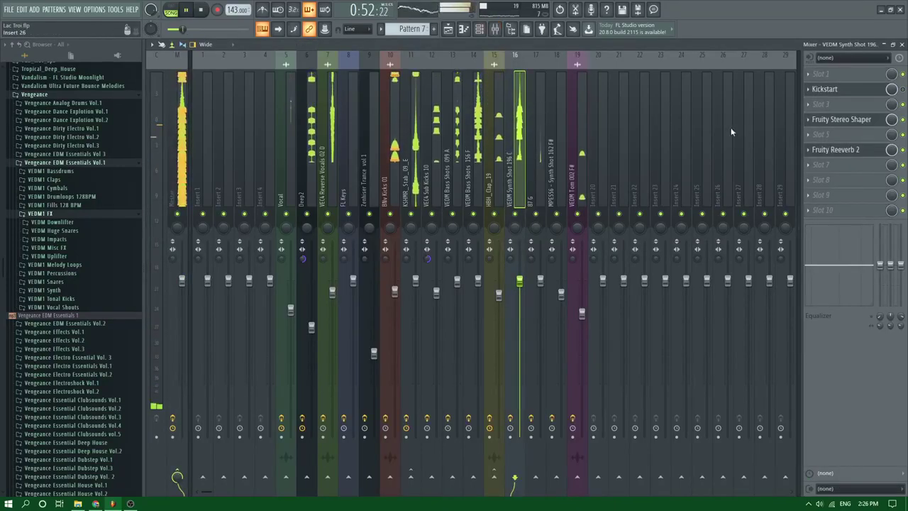
Copy the Fruity delay bank on the VEDM Bass Shots 156 F track from slot 6 into slot 8 and create an automation clip for its mix level
click(477, 128)
key(space)
click(823, 164)
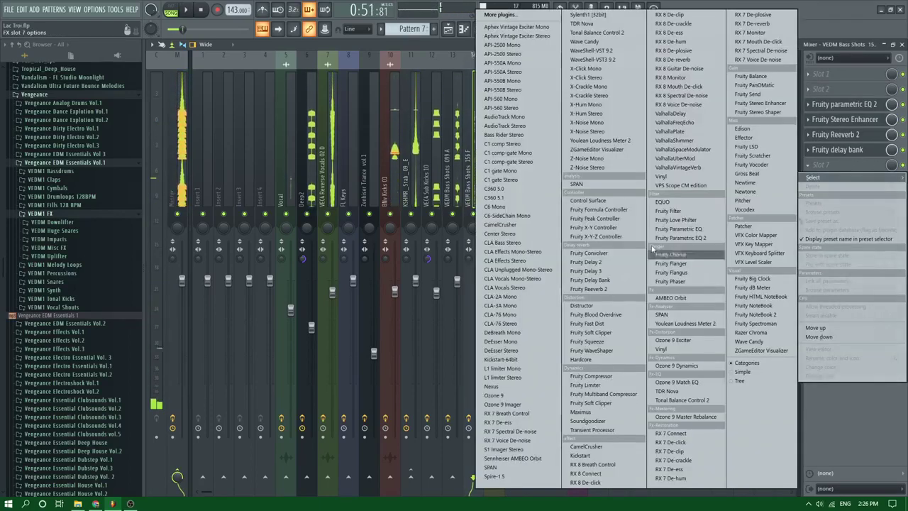
click(834, 155)
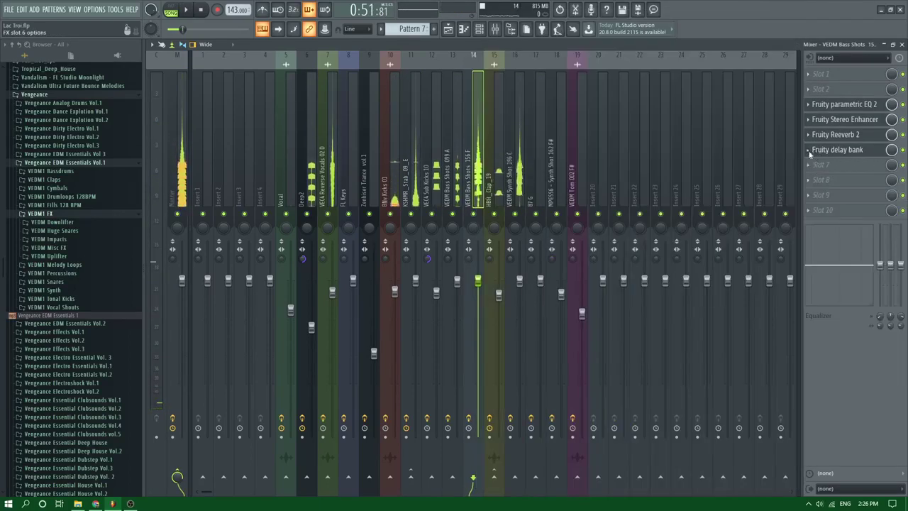
click(808, 151)
drag(826, 205, 827, 186)
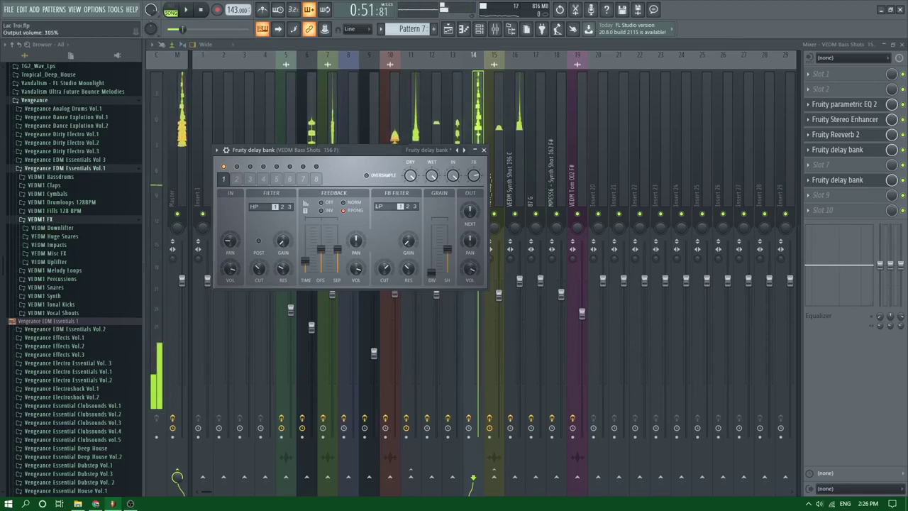
key(space)
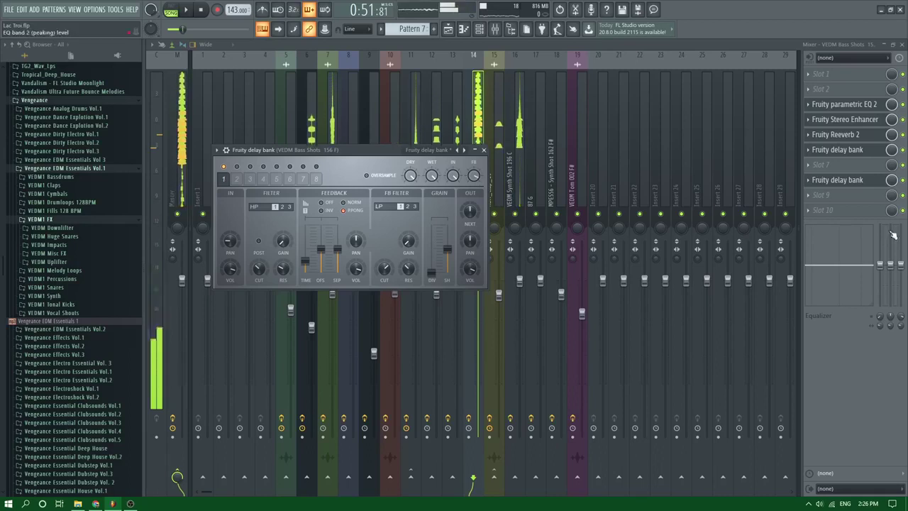
right_click(891, 180)
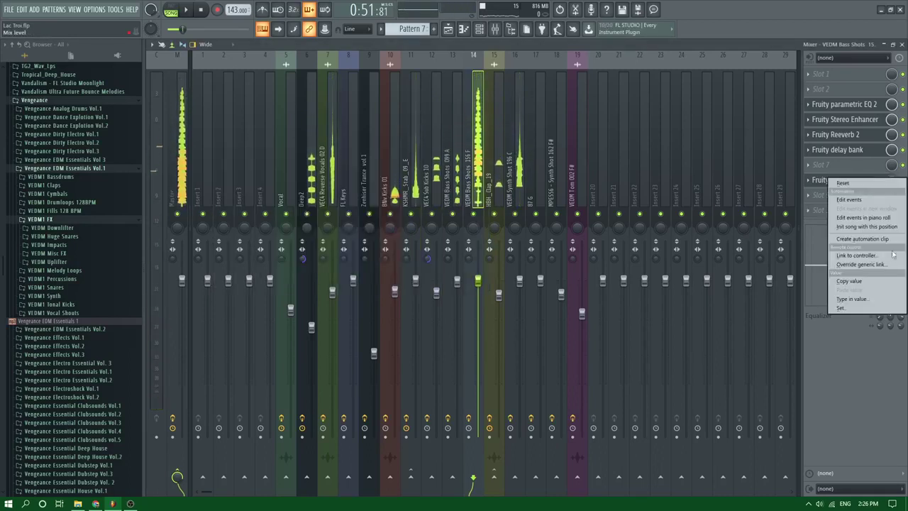
click(855, 240)
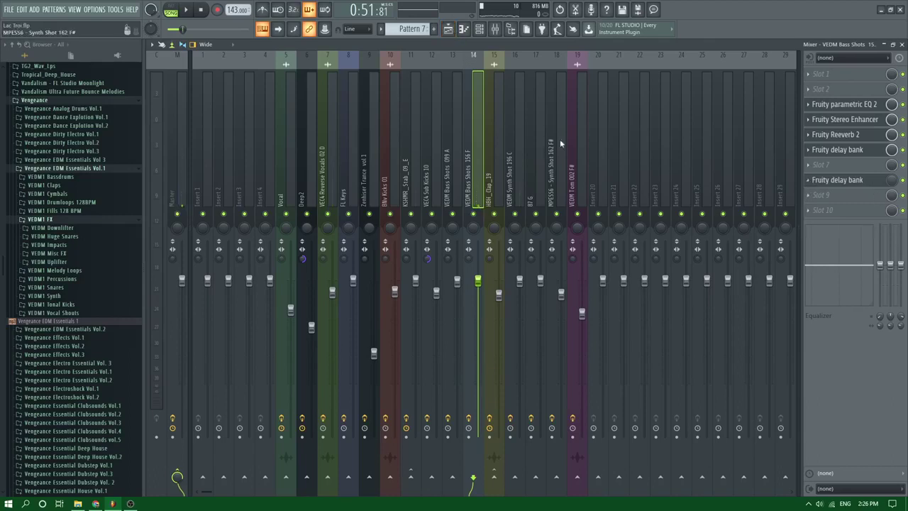
Sidechain the VEDM Bass Shots 156 F track to Insert 20 and copy its slot 8 Fruity delay bank onto Insert 20
right_click(600, 479)
click(613, 474)
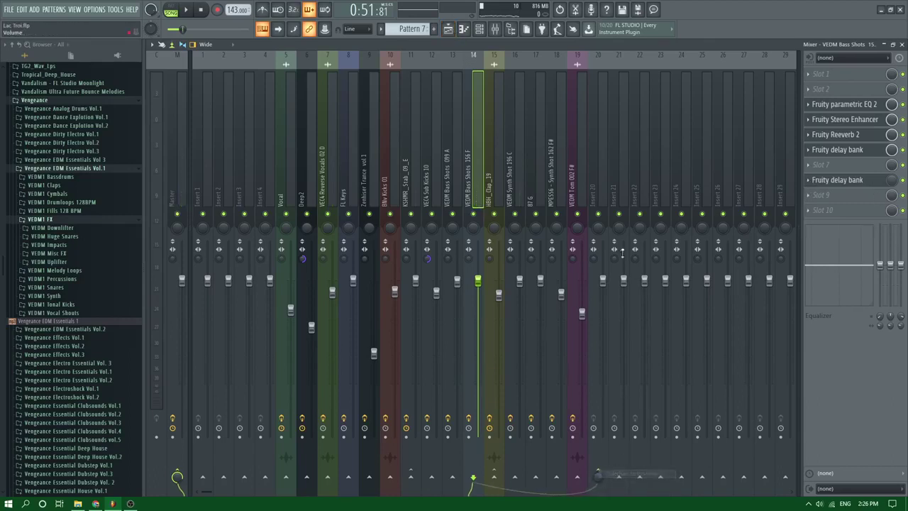
click(810, 182)
drag(809, 237, 628, 185)
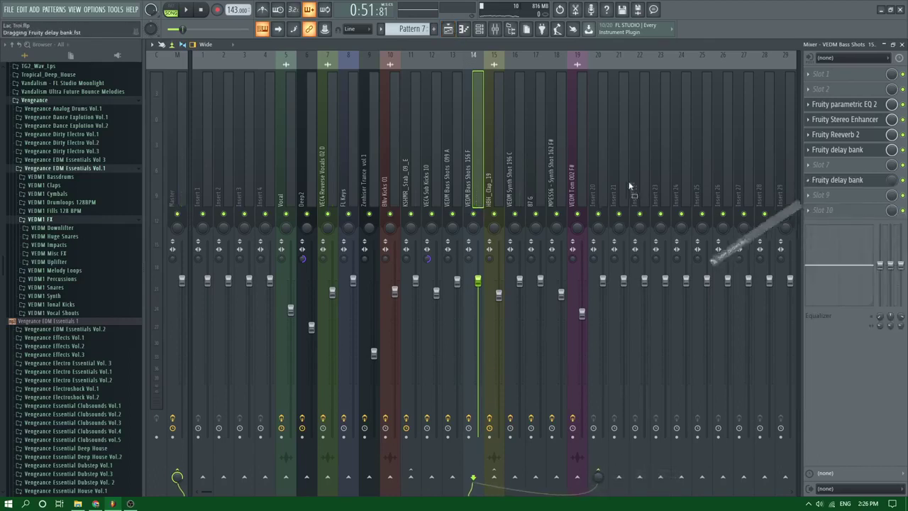
click(469, 106)
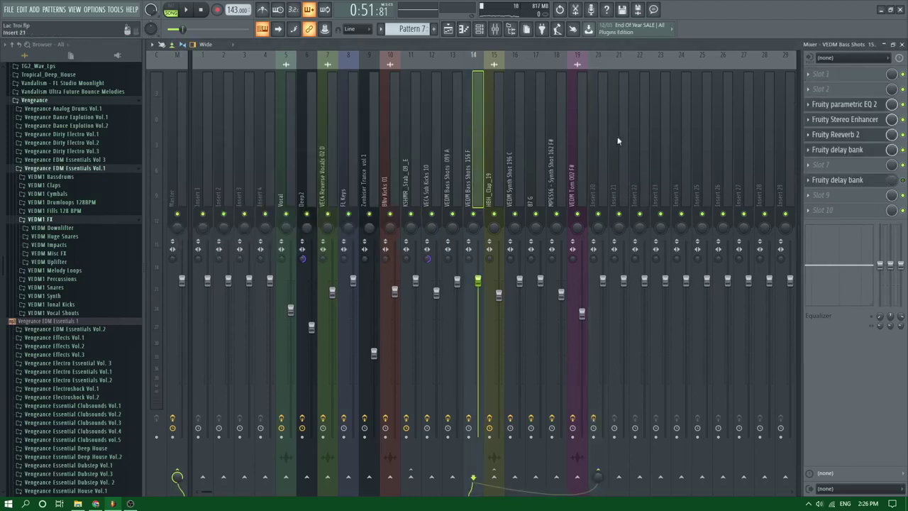
click(601, 126)
Add a Fruity Send in slot 9 of the VEDM Bass Shots 156 F track and target it at Insert 20
click(476, 118)
click(839, 198)
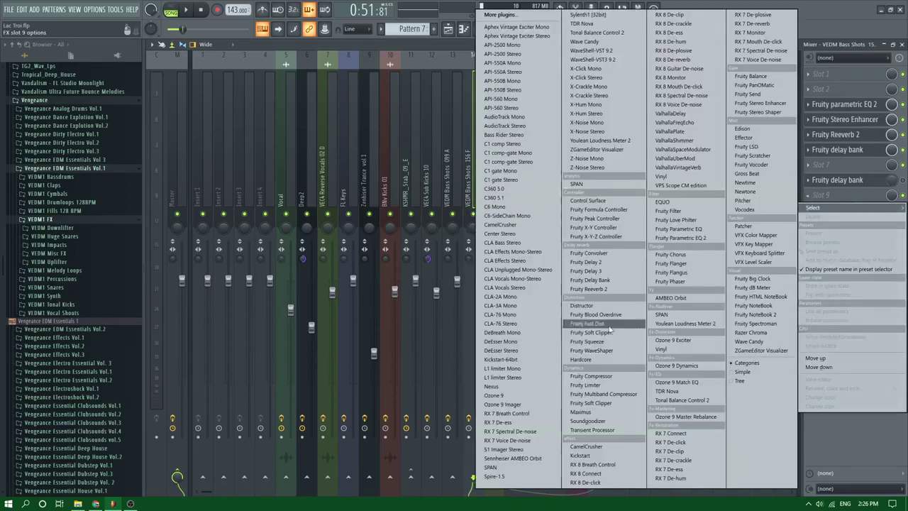
click(759, 104)
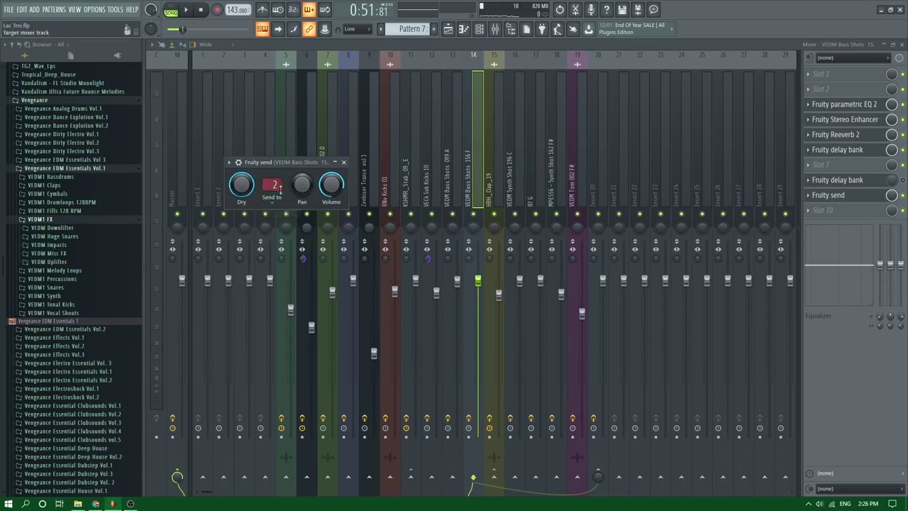
Create an automation clip for the mix level of Insert 20's Fruity delay bank and show it in the playlist
click(602, 170)
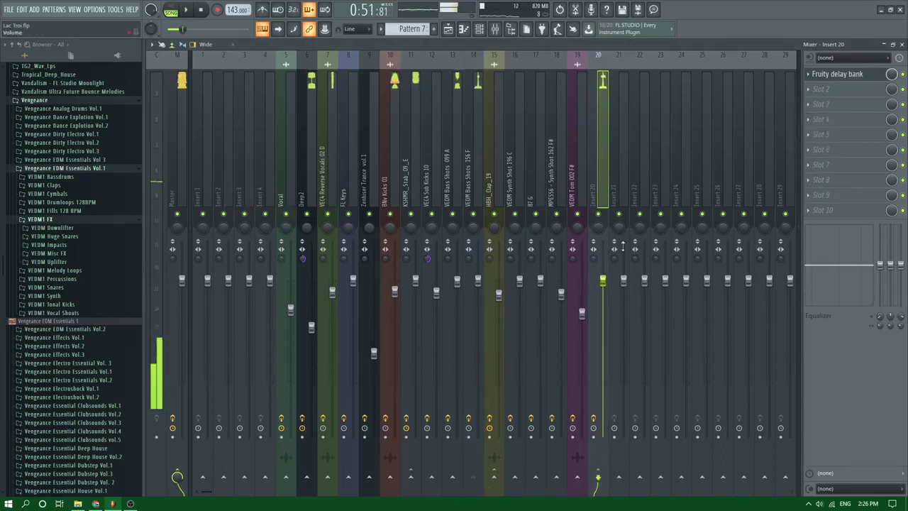
right_click(894, 75)
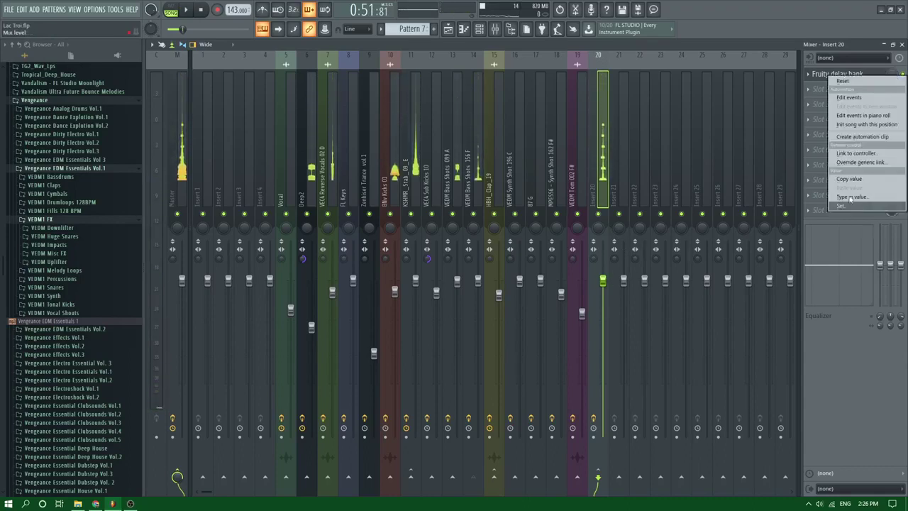
click(848, 138)
click(449, 30)
scroll(466, 128, down, 8)
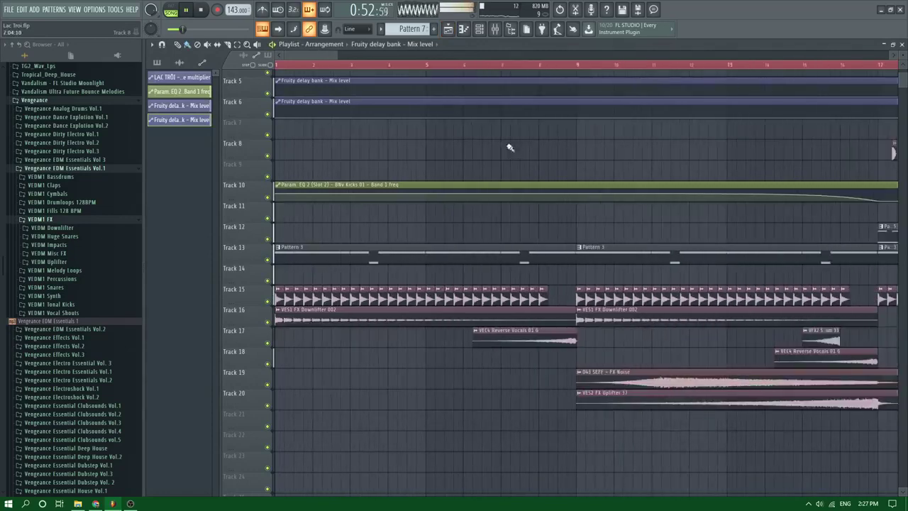
Replay the drop while checking Insert 20's Fruity delay bank settings and the effects on the VEDM Bass Shots 156 F track
click(494, 29)
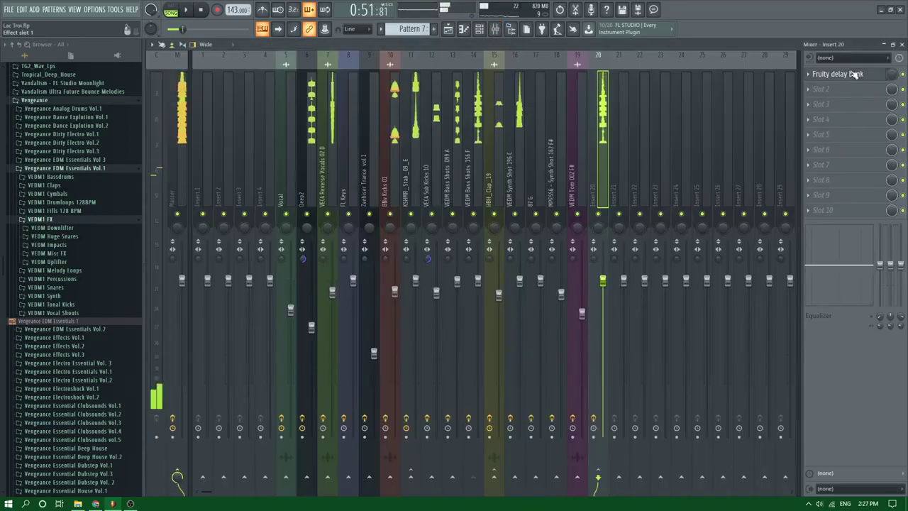
click(851, 74)
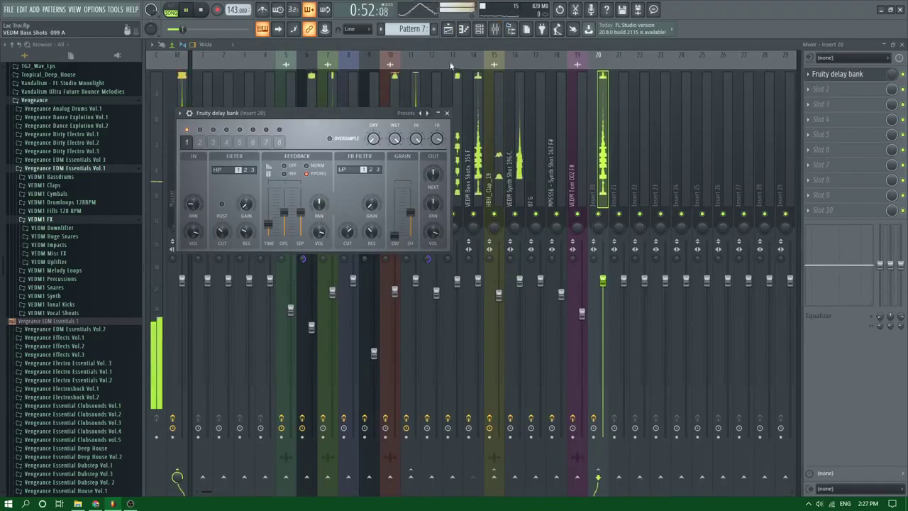
key(F5)
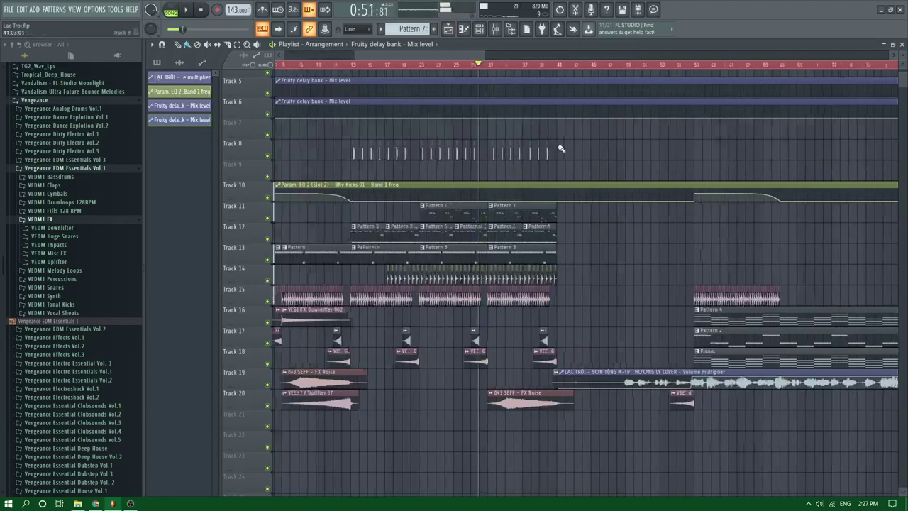
scroll(561, 148, up, 3)
click(499, 31)
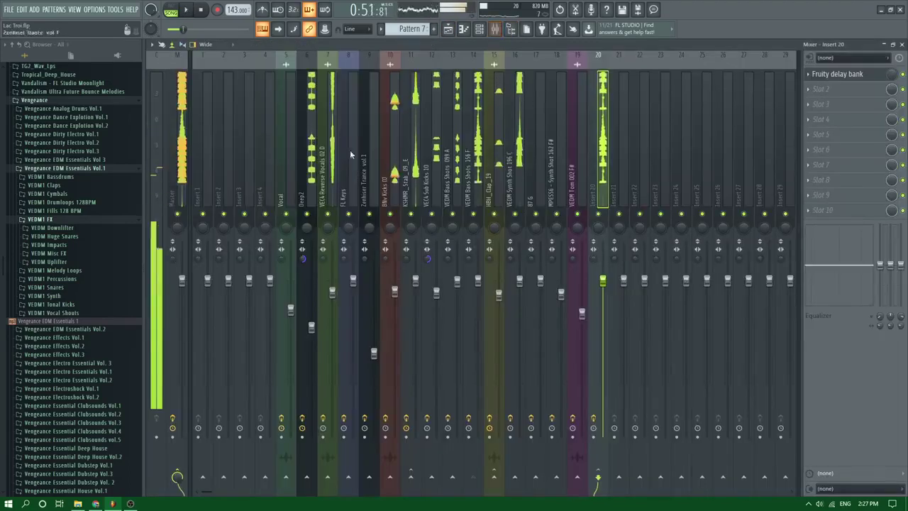
click(478, 120)
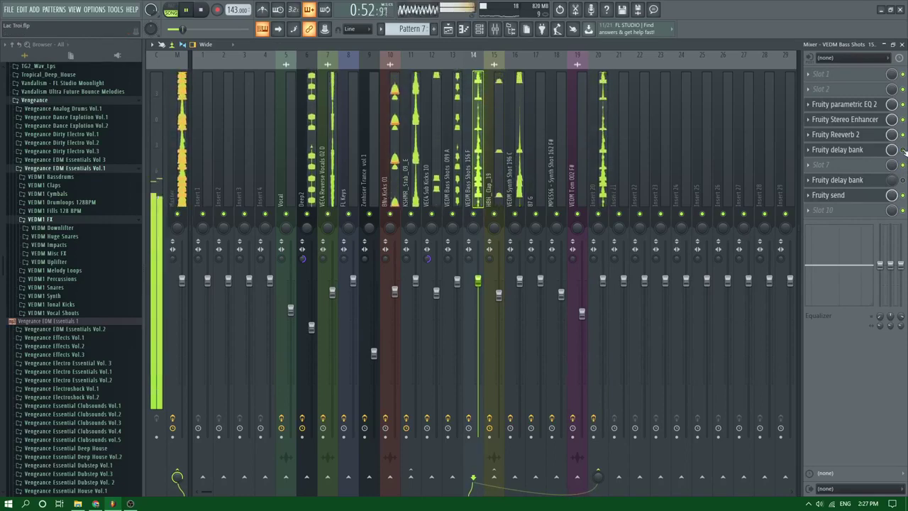
click(601, 141)
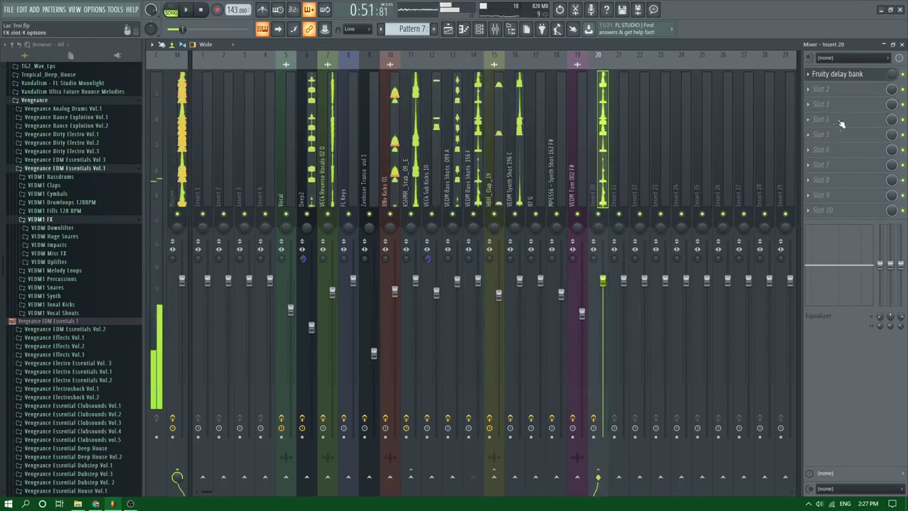
click(477, 131)
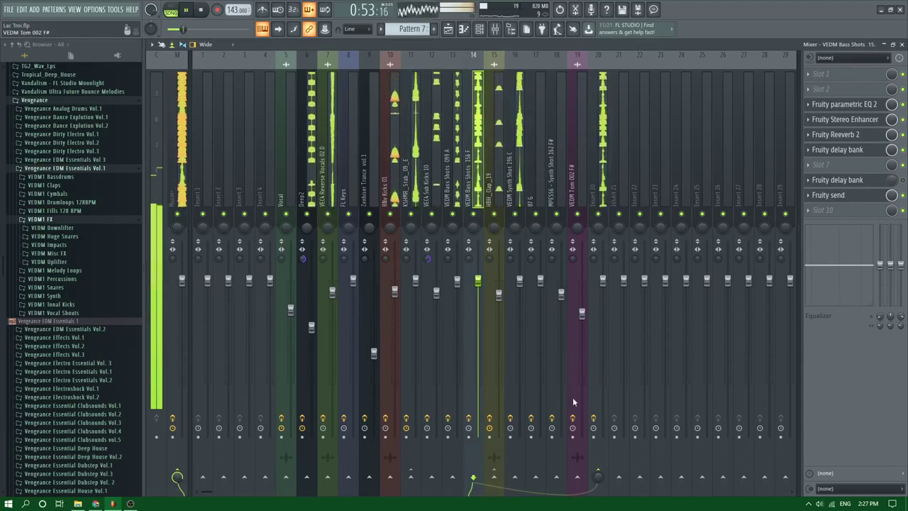
key(space)
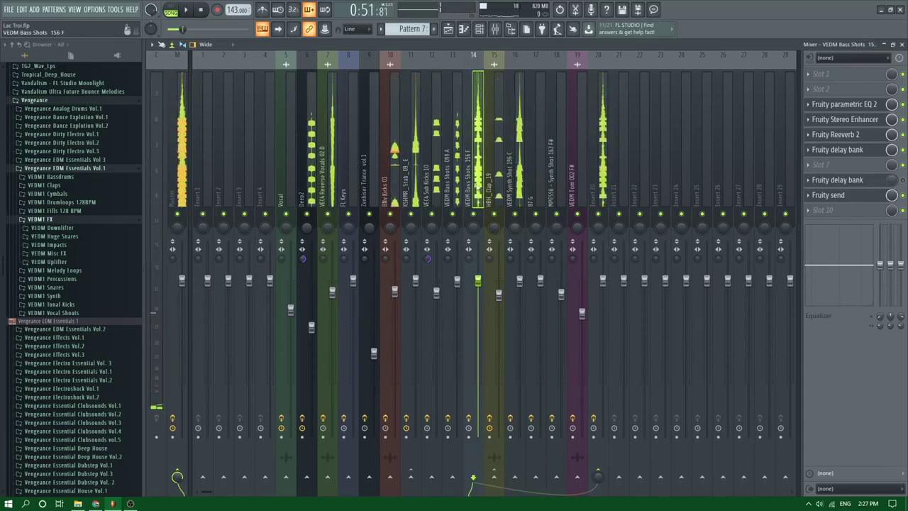
Route the VEDM Bass Shots 156 F track only to Insert 21 and lower Insert 21's volume
right_click(629, 479)
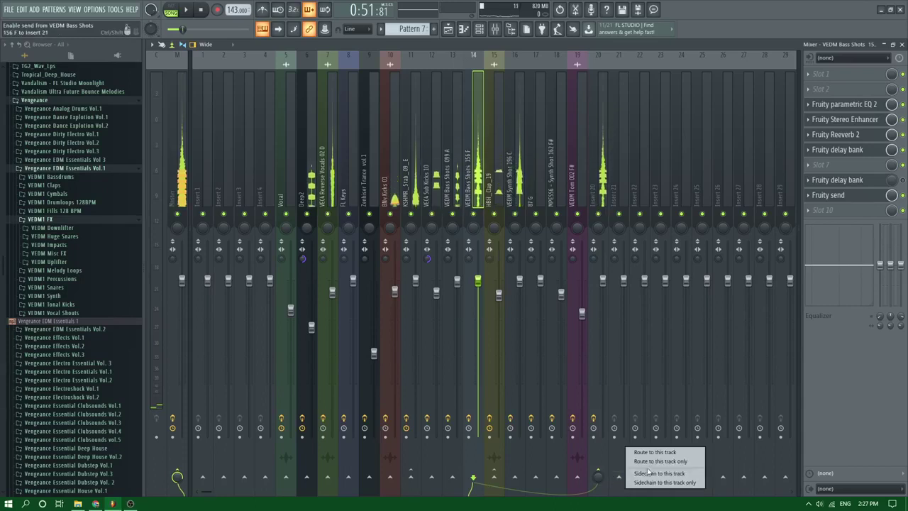
click(659, 460)
click(599, 186)
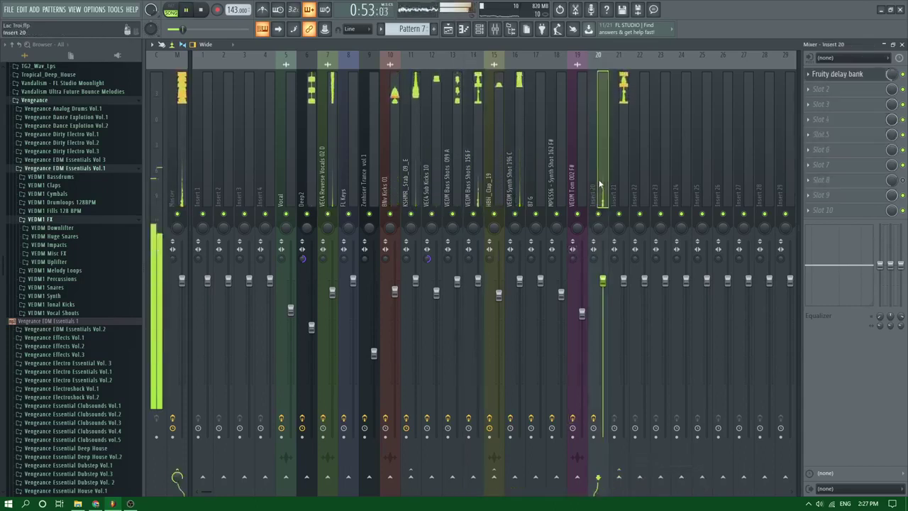
key(space)
click(615, 174)
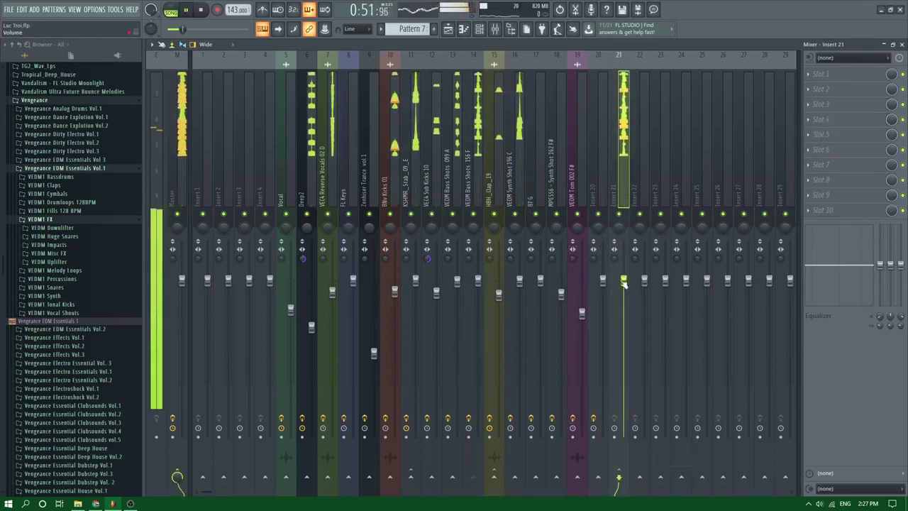
drag(623, 281, 623, 301)
Compare the signal and effects on VEDM Bass Shots 156 F, Insert 20 and Insert 21 while replaying the drop
click(476, 183)
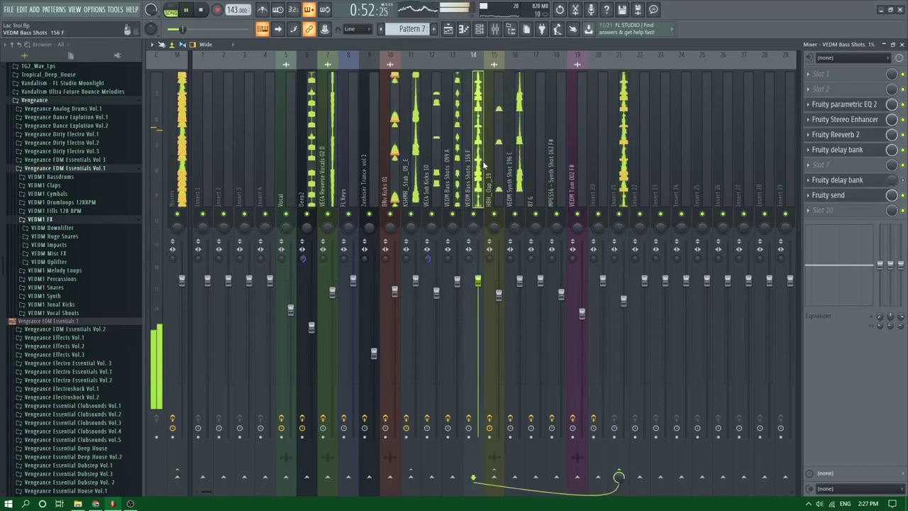
key(space)
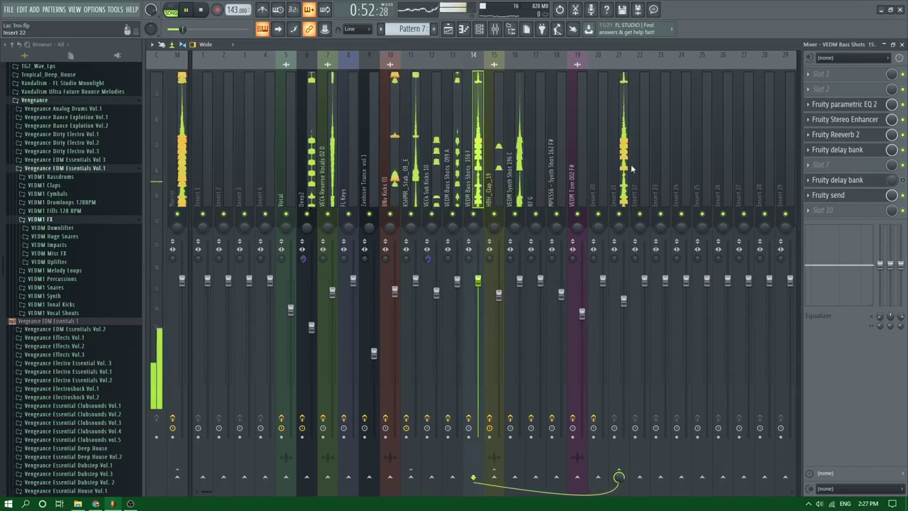
click(627, 152)
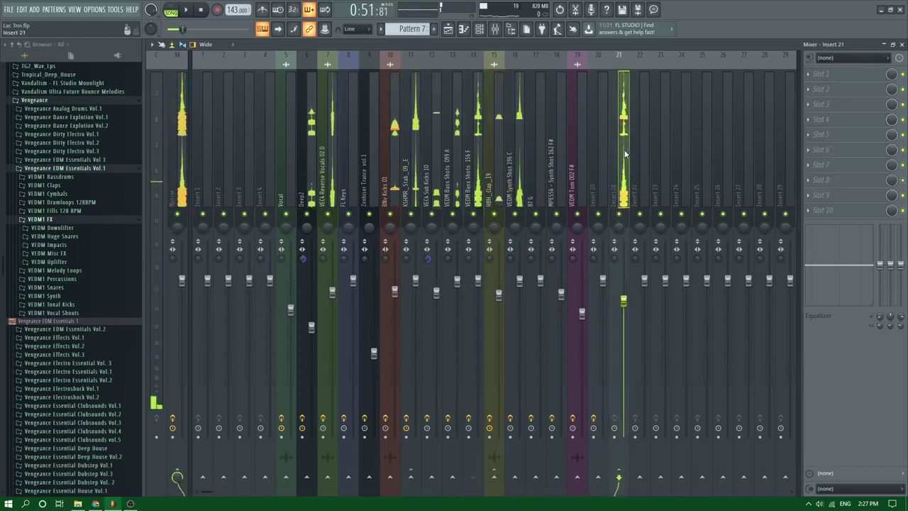
click(595, 156)
click(616, 147)
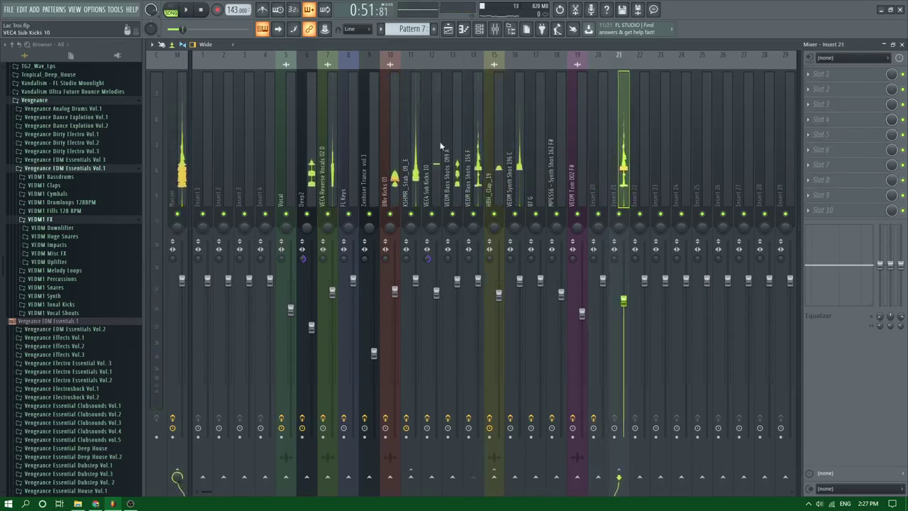
click(478, 119)
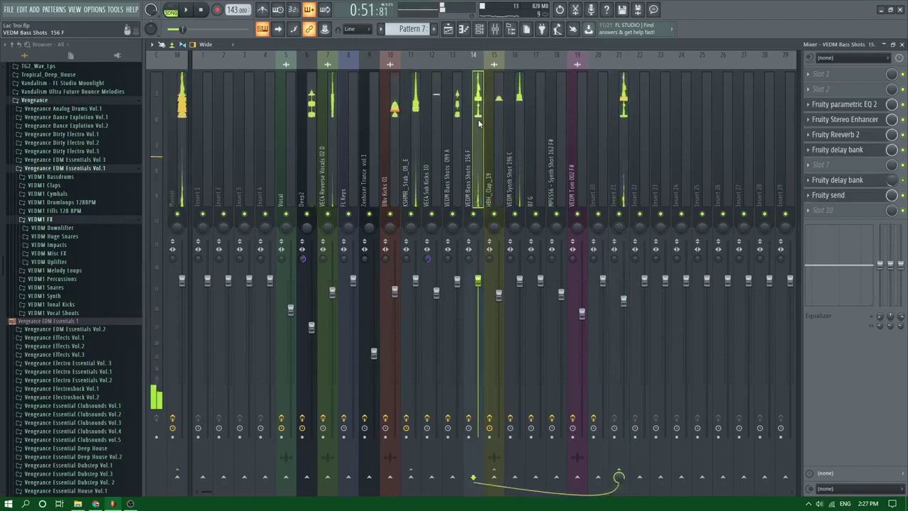
click(596, 118)
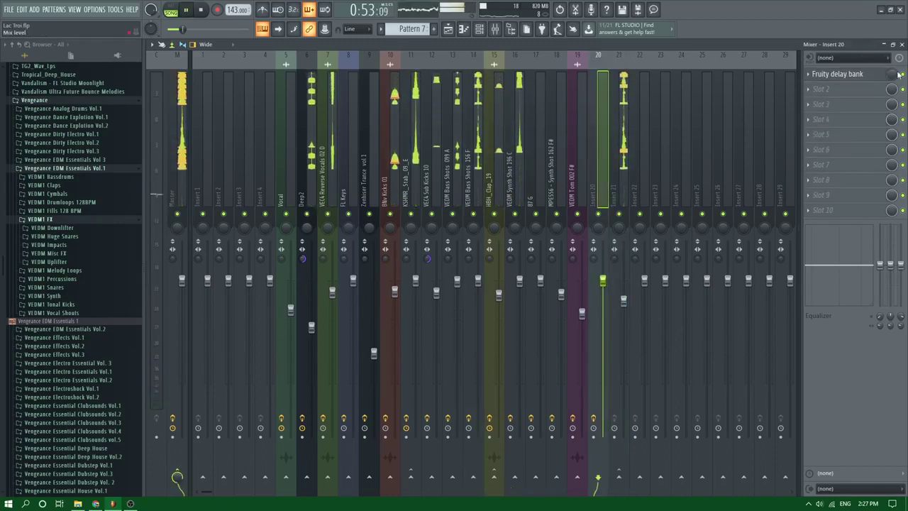
Sidechain the VEDM Bass Shots 156 F track to Insert 20 again and open Insert 20's Fruity delay bank
right_click(482, 53)
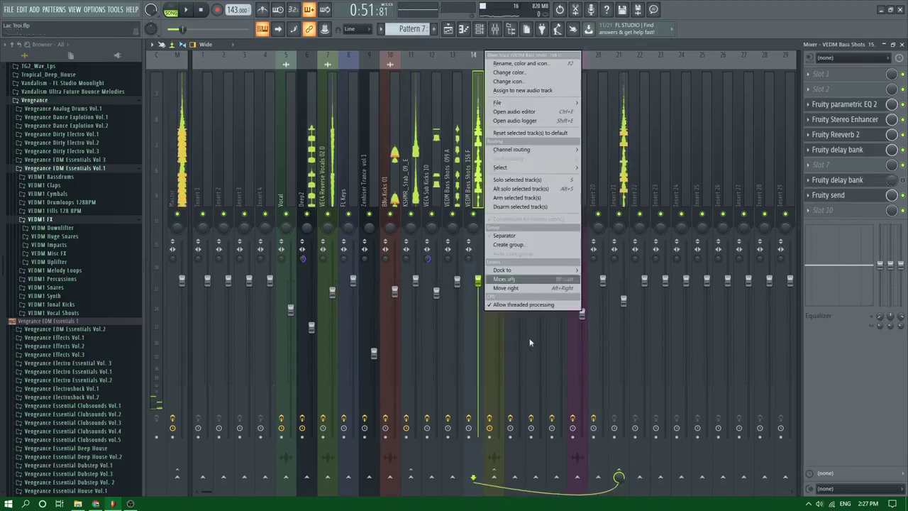
right_click(598, 482)
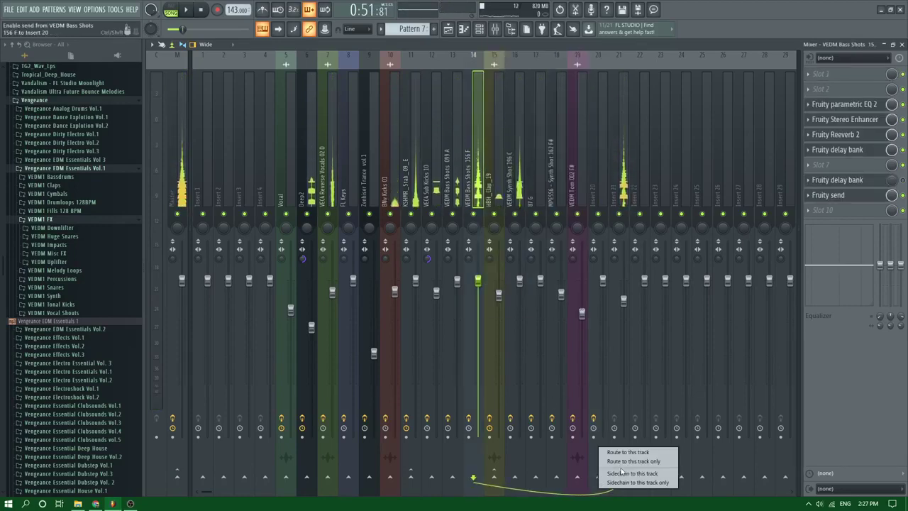
click(621, 473)
click(594, 170)
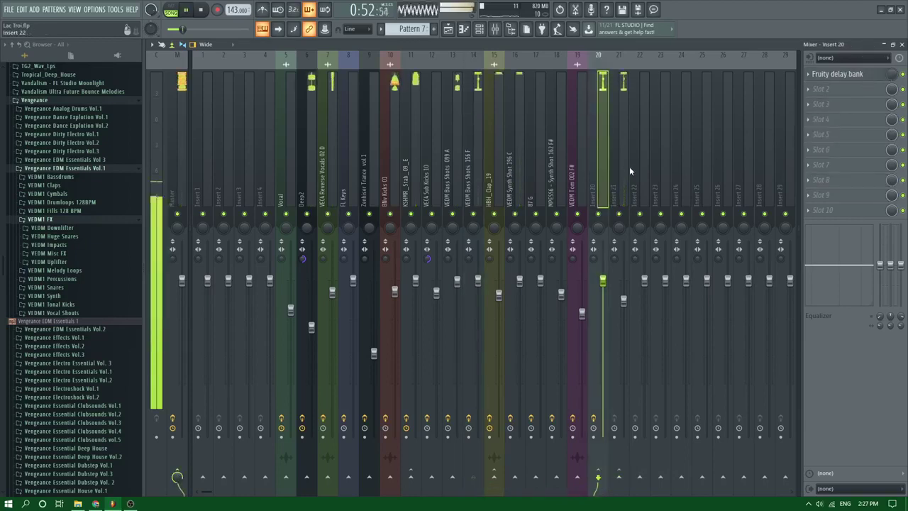
click(839, 74)
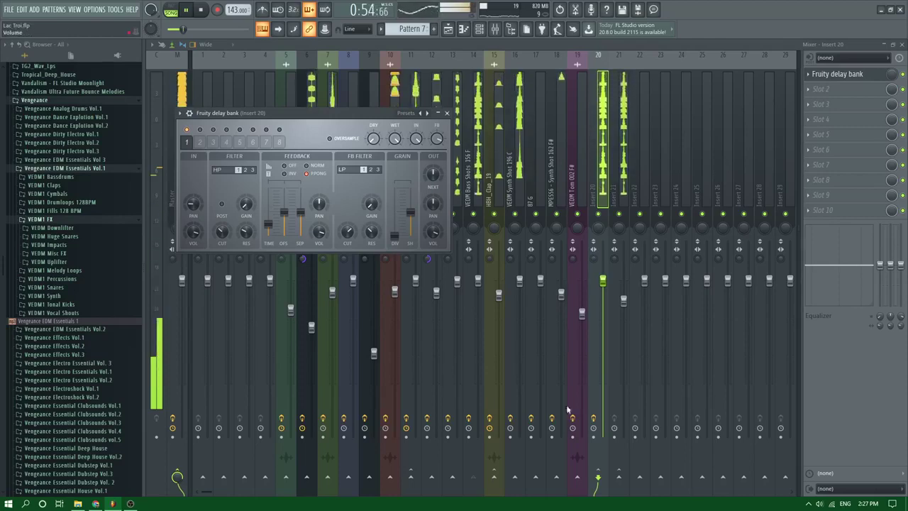
Compare VEDM Bass Shots 156 F with Insert 20, lowering Insert 20's volume slightly and trying its Fruity delay bank mix level at 54%
click(481, 145)
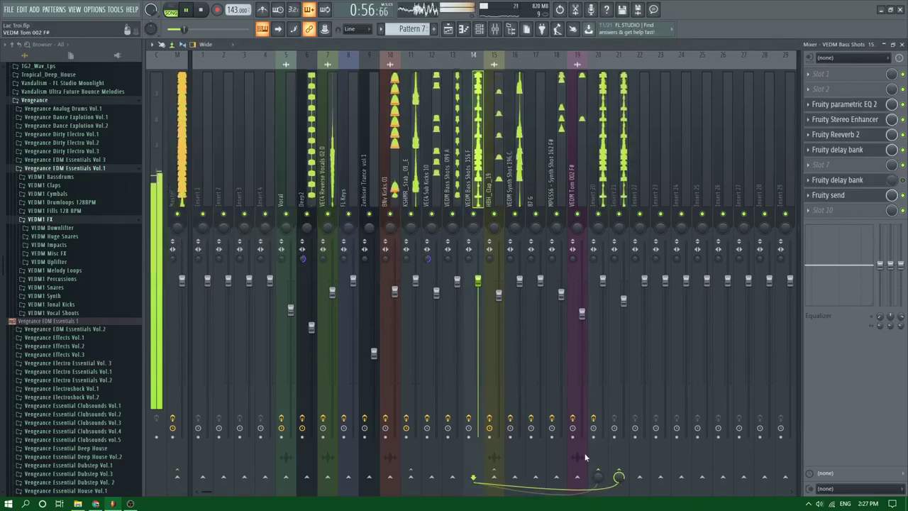
click(600, 303)
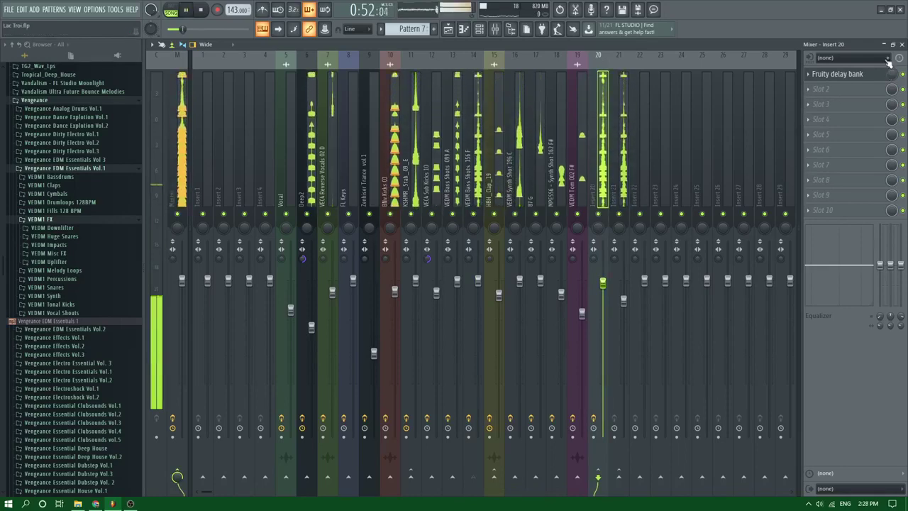
click(858, 77)
click(857, 76)
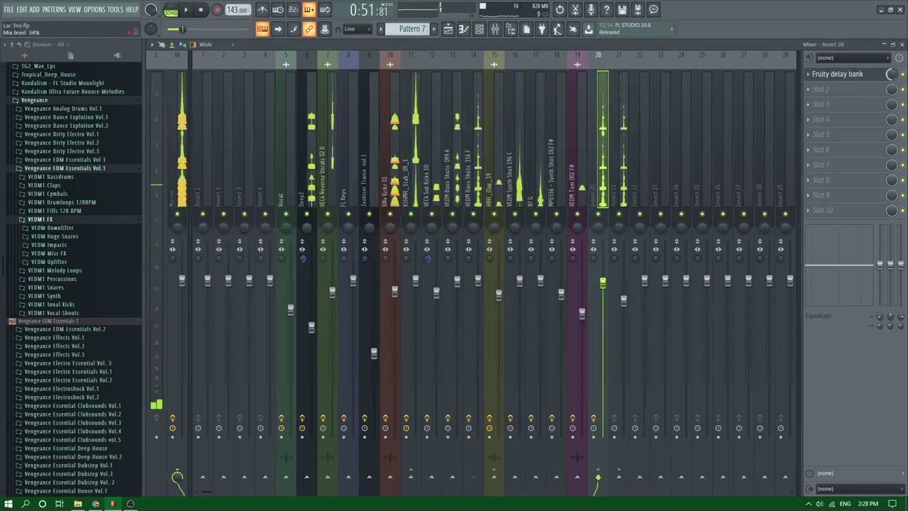
key(space)
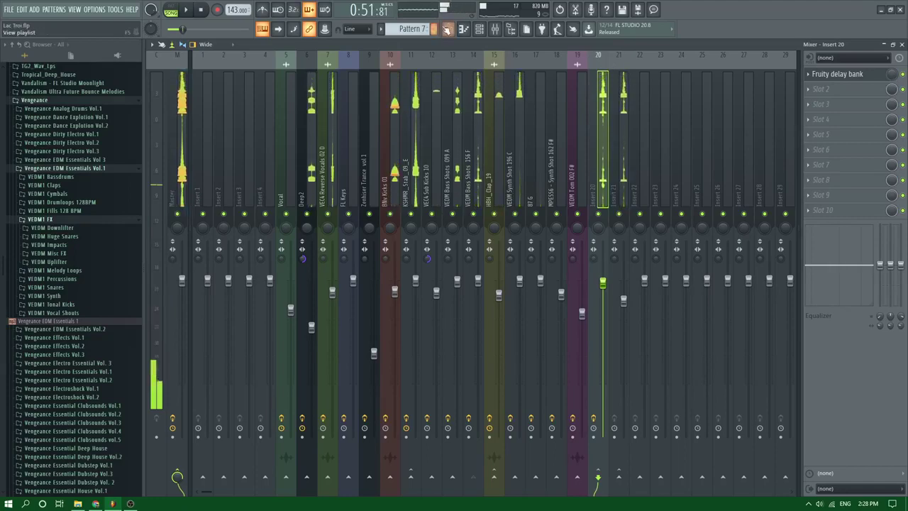
Delete the Fruity delay bank - Mix level automation clip on Track 6, keeping the one on Track 5
click(447, 29)
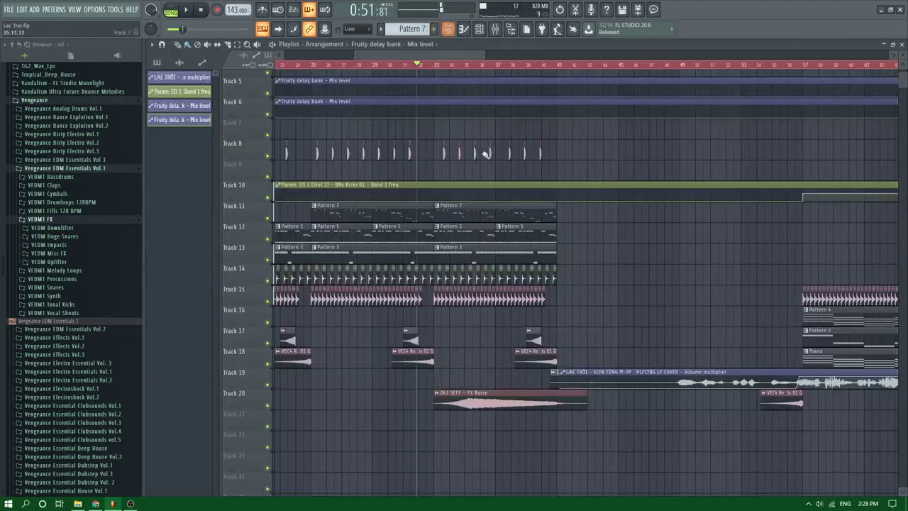
right_click(383, 79)
key(space)
key(ctrl+z)
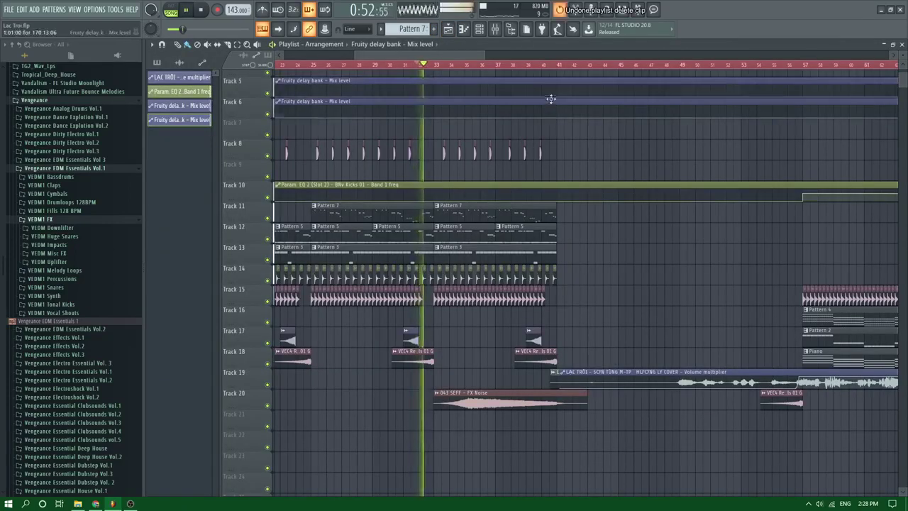
right_click(551, 99)
key(space)
scroll(543, 95, up, 3)
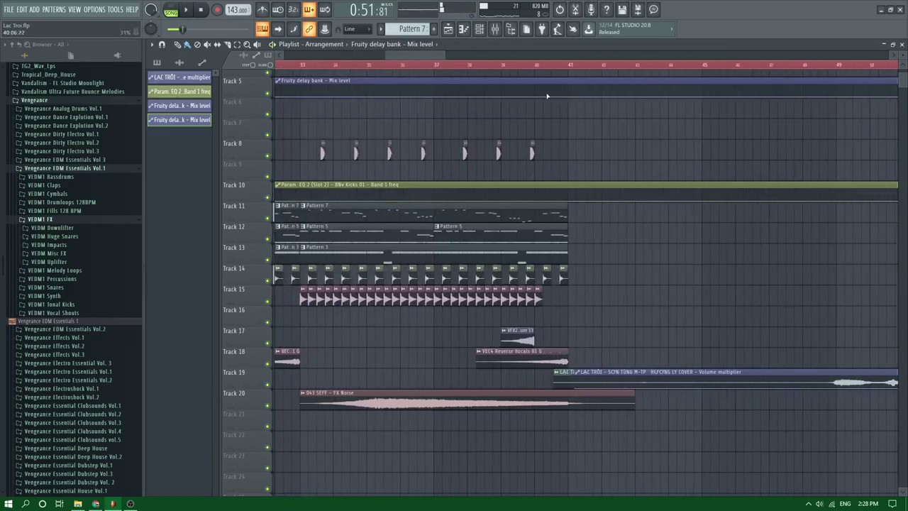
Shape the Track 5 delay mix automation to rise to 100% just before bar 41 and curve down to 0% near bar 44
drag(558, 95, 560, 82)
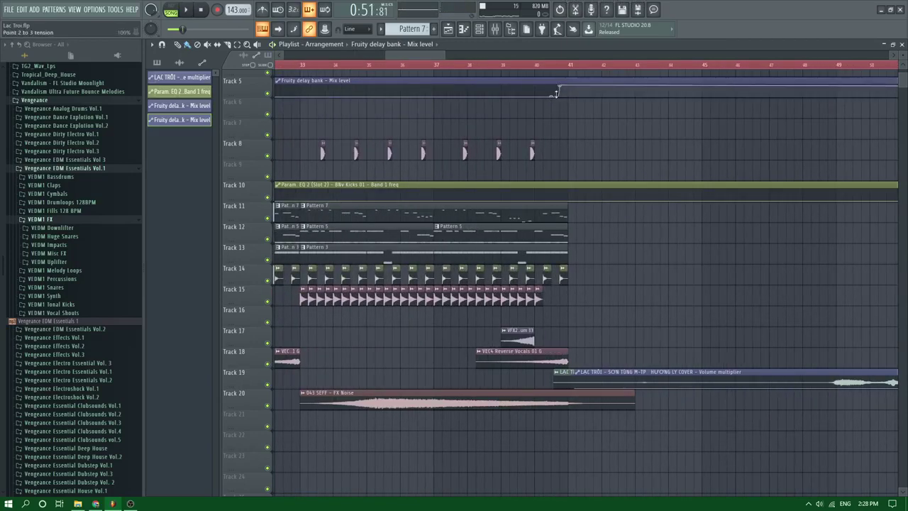
right_click(675, 90)
key(ctrl+z)
right_click(668, 95)
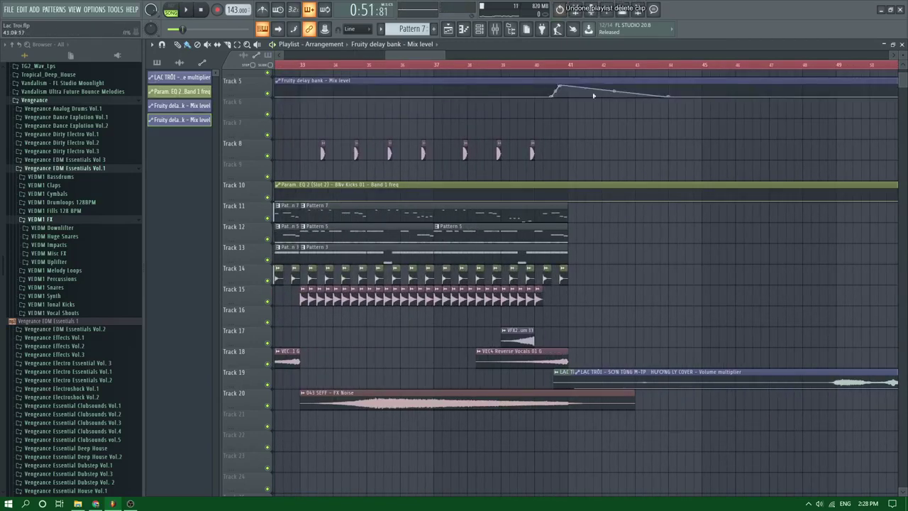
key(space)
drag(613, 91, 613, 87)
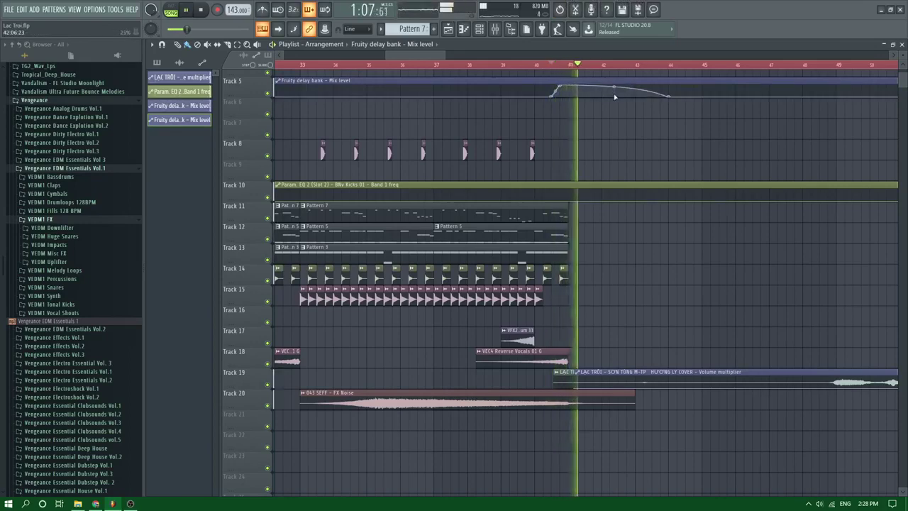
Link Insert 20's Fruity delay bank mix level to the first Fruity delay bank - Mix level automation clip as internal controller
key(space)
key(space)
key(F9)
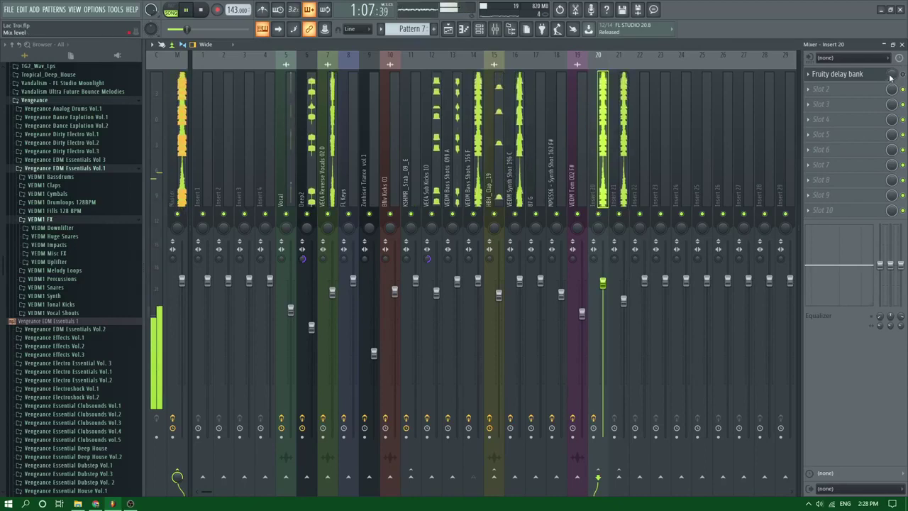
key(space)
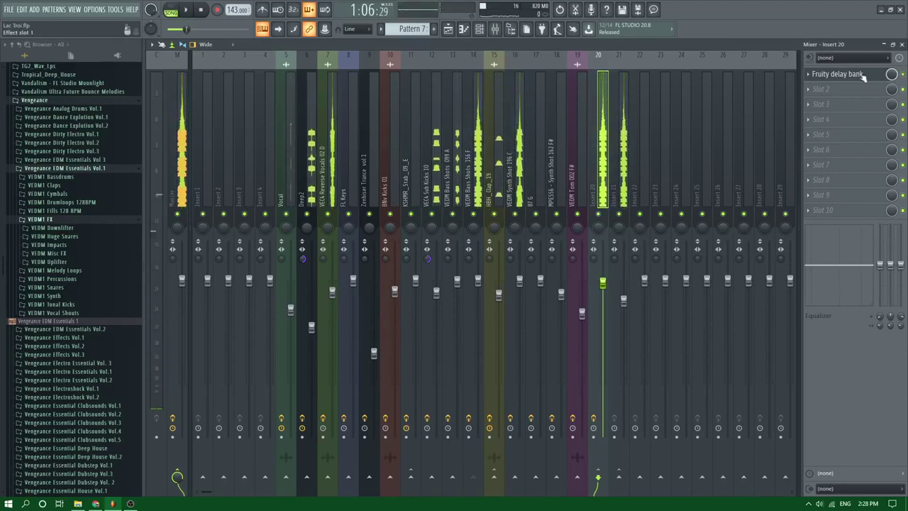
click(844, 74)
right_click(894, 74)
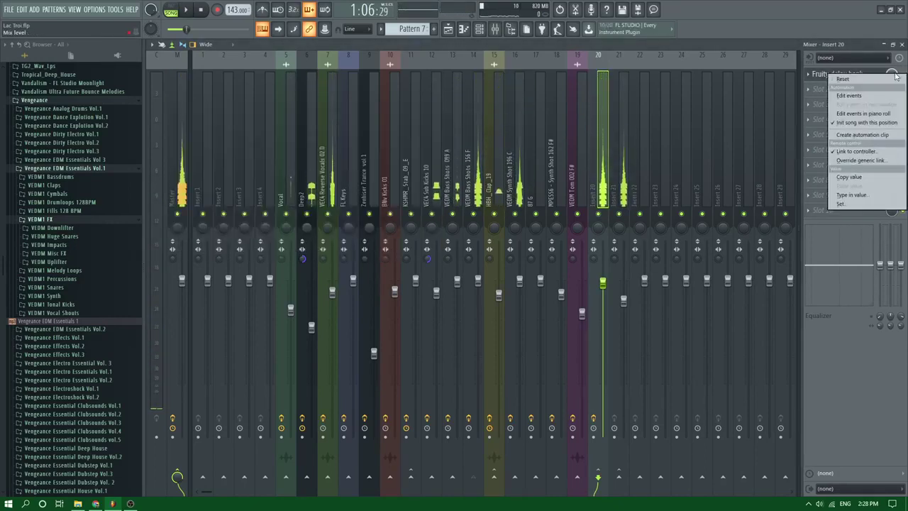
right_click(893, 72)
click(856, 147)
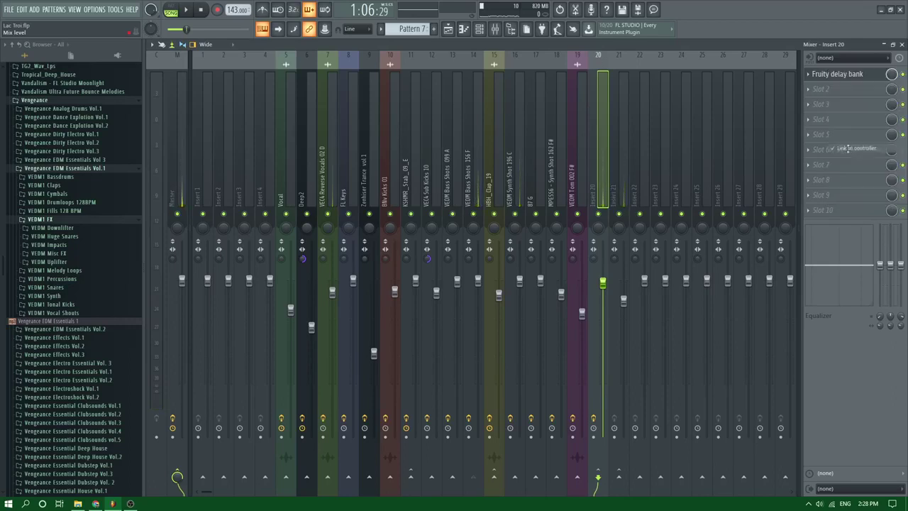
click(481, 238)
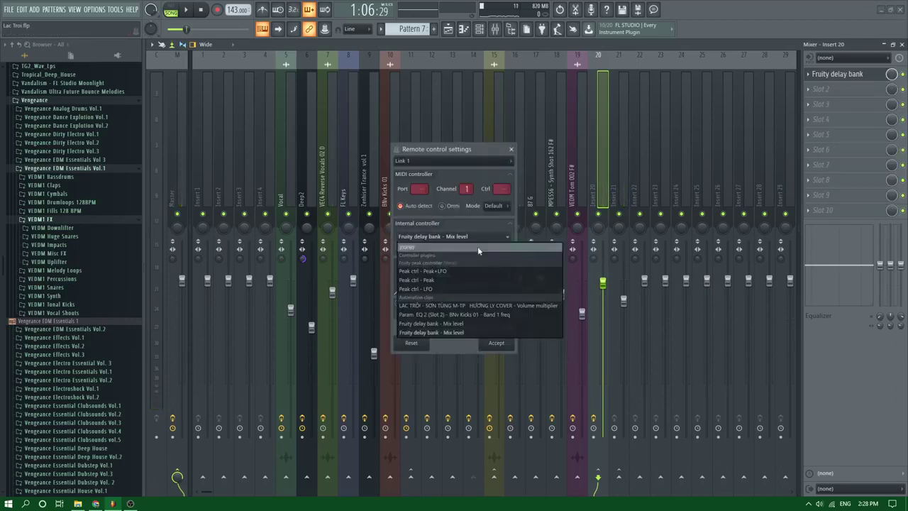
click(471, 324)
click(495, 344)
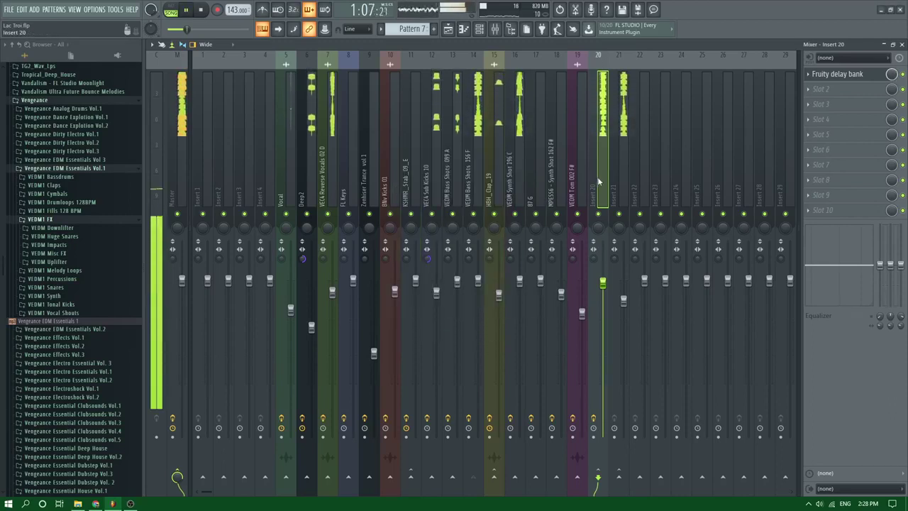
Straighten the fade-out of the Track 5 delay mix automation between bars 41 and 44 and replay the end of the drop
key(F5)
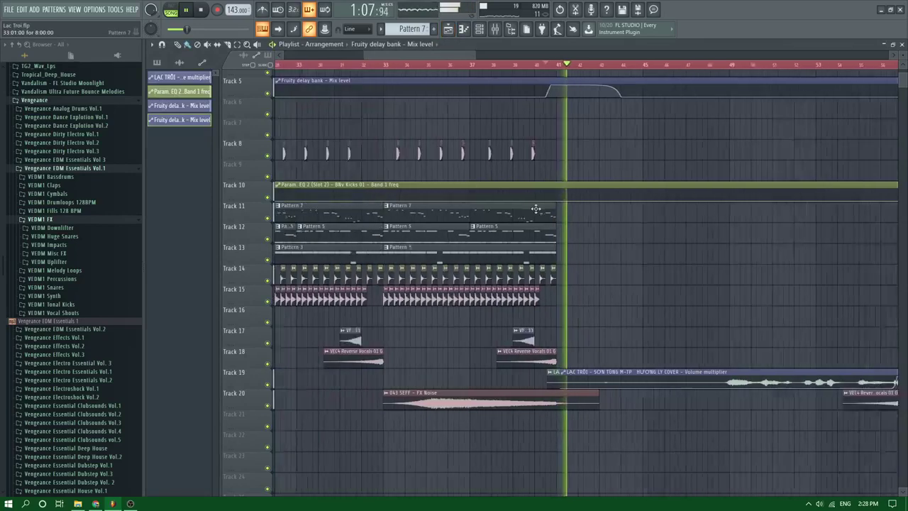
scroll(535, 208, down, 1)
key(space)
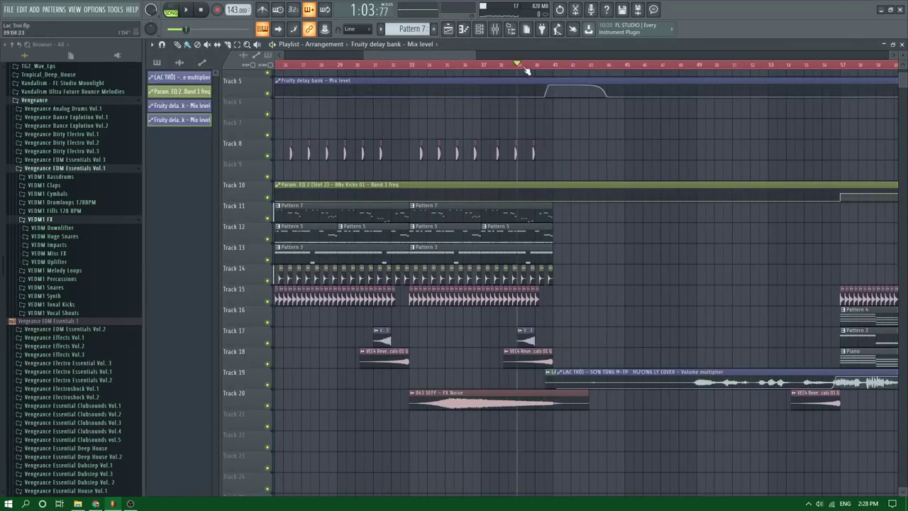
drag(579, 83, 579, 89)
ctrl+scroll(568, 139, up, 3)
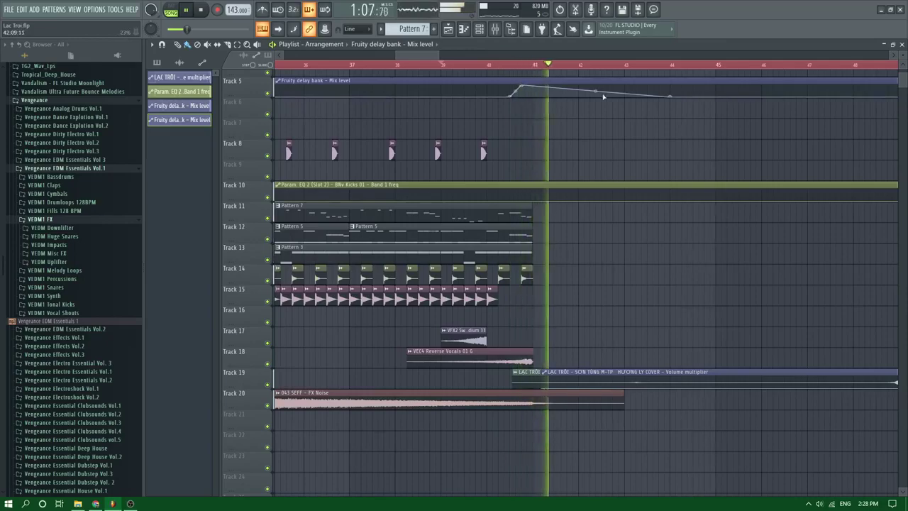
ctrl+scroll(567, 99, down, 4)
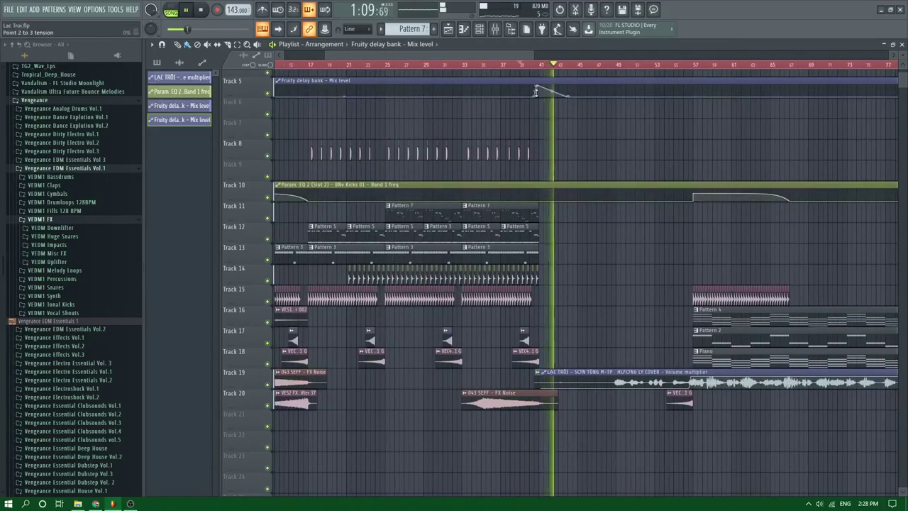
click(510, 67)
ctrl+scroll(474, 210, up, 4)
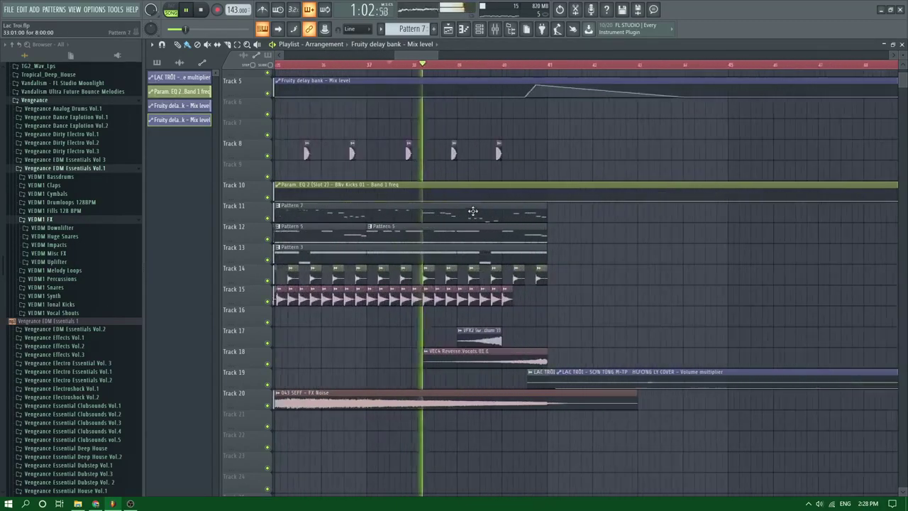
Lower the VEDM Bass Shots 156 F track's volume and move the track beside Insert 21 in the mixer
click(496, 29)
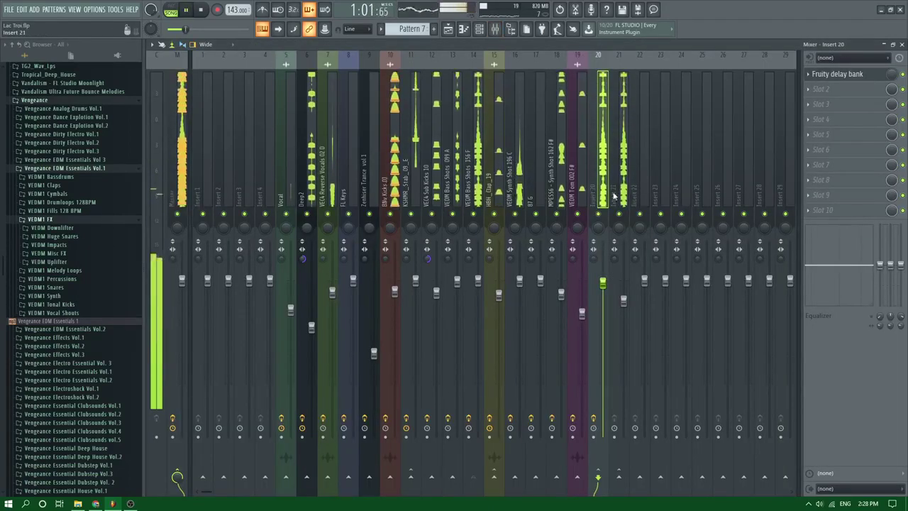
click(479, 139)
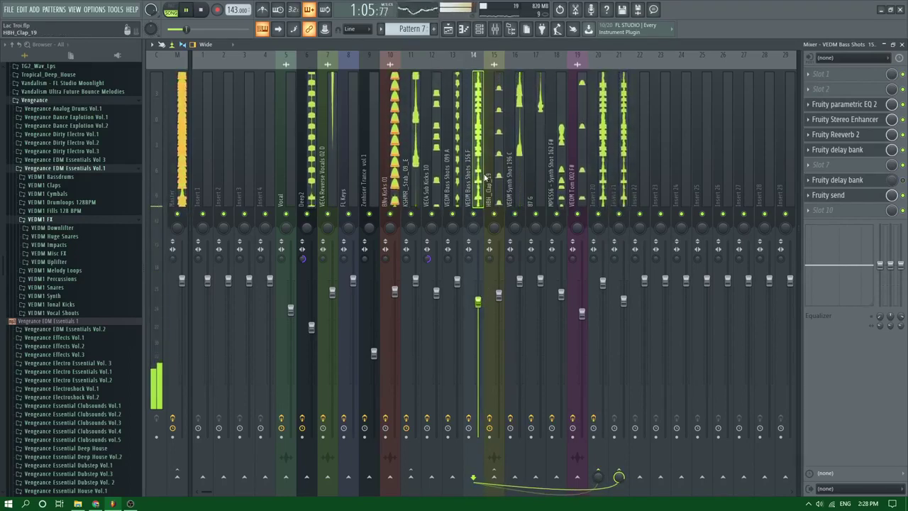
drag(487, 176, 621, 172)
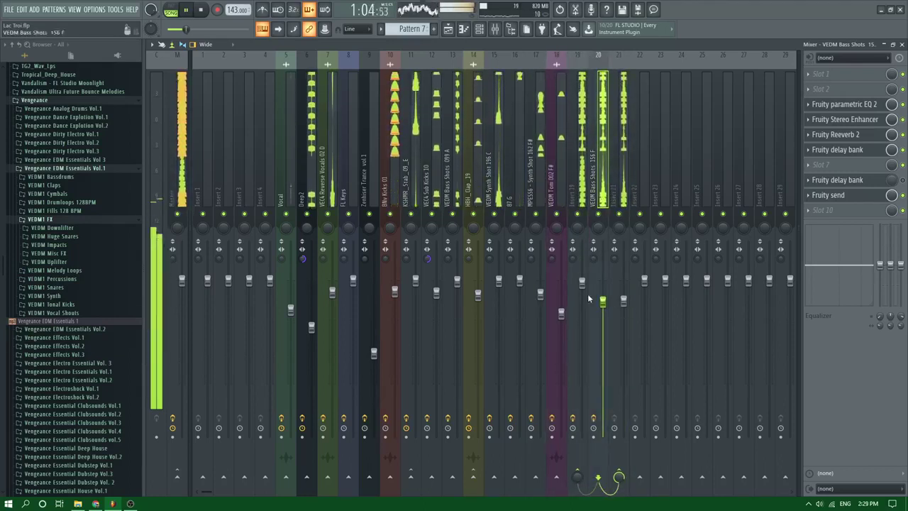
Lower the delay insert's volume to about 91% and replay the end of the drop in the playlist
drag(585, 285, 584, 290)
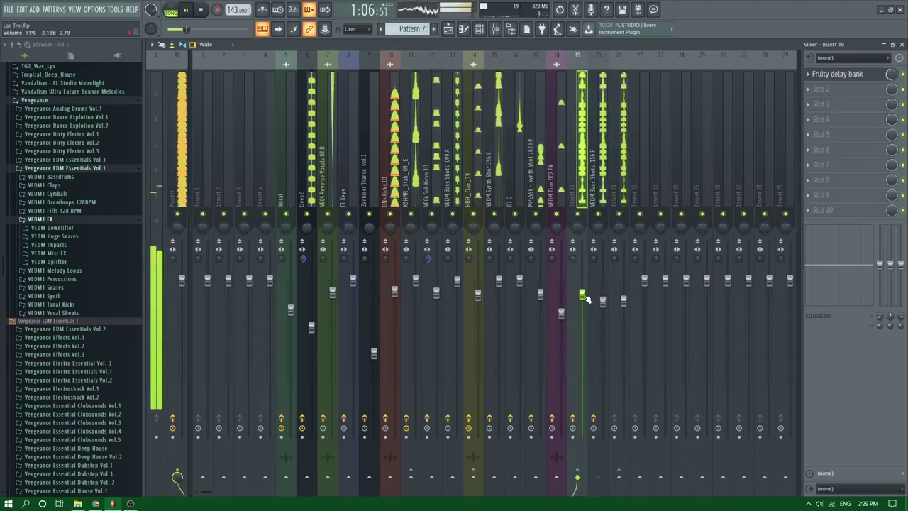
click(449, 29)
key(space)
scroll(496, 142, down, 4)
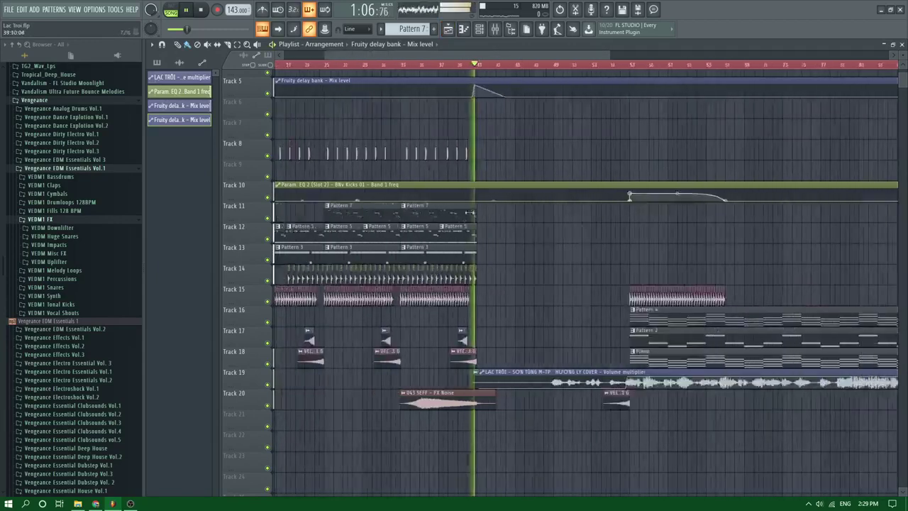
scroll(596, 243, up, 1)
key(space)
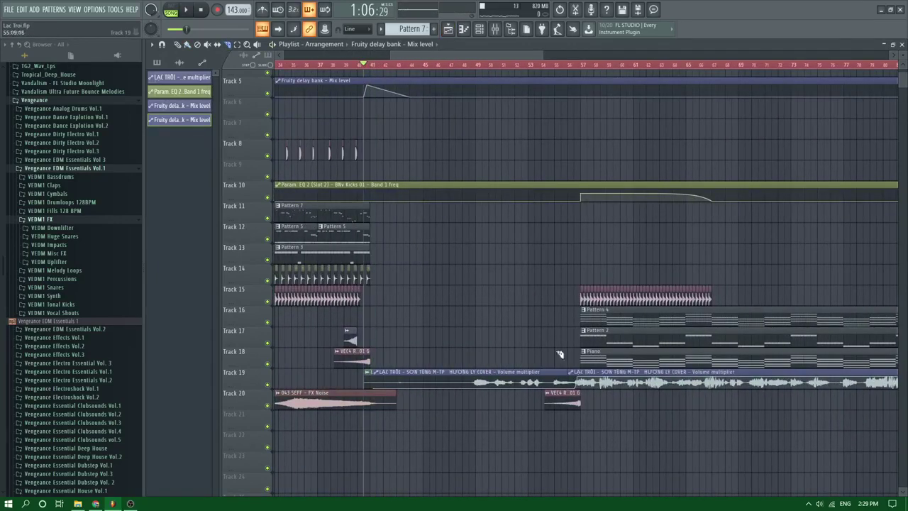
Delete the vocal and reverse-vocal clips ahead of bar 57 and move the following kick, pattern and vocal clips to bar 41 on Tracks 21–25
right_click(488, 378)
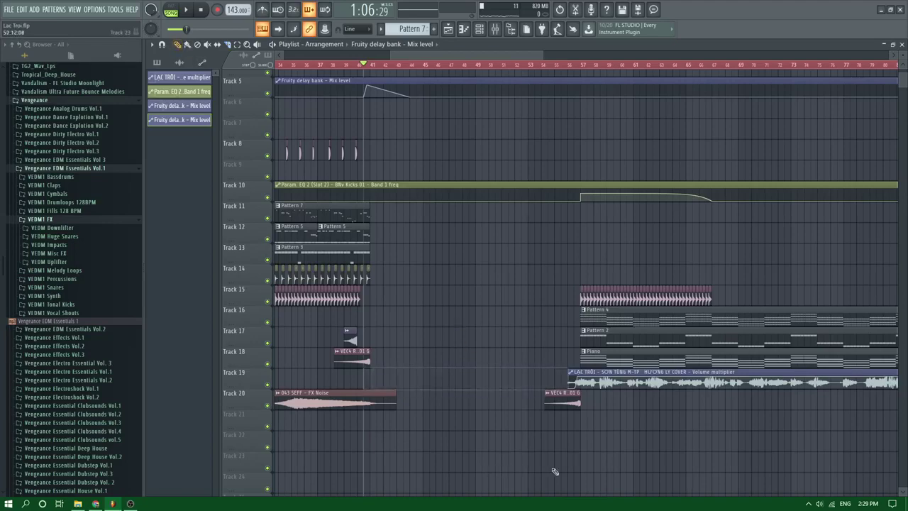
drag(809, 471, 542, 264)
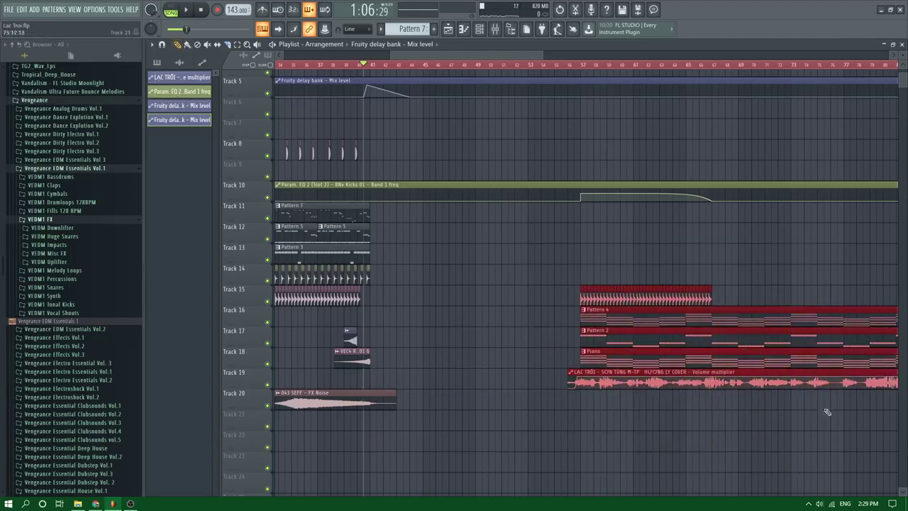
scroll(645, 292, down, 2)
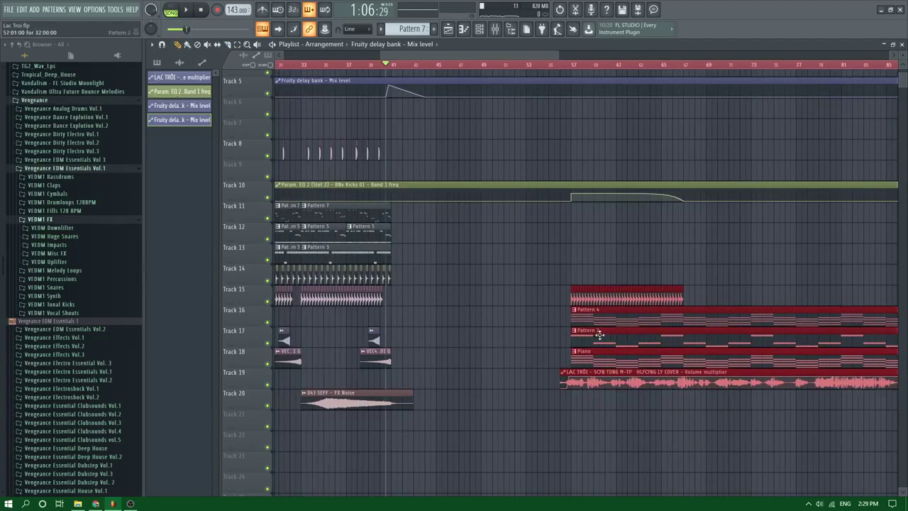
drag(600, 334, 419, 440)
key(space)
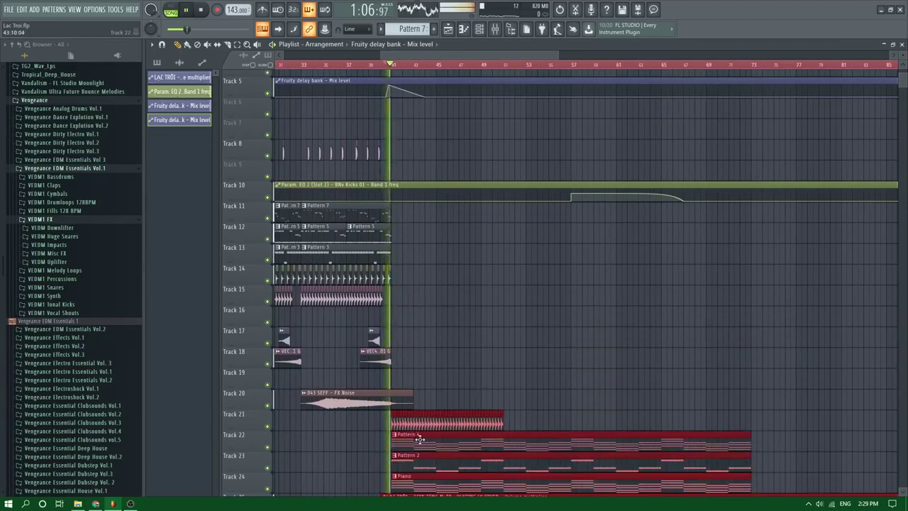
Shift the selected clips one bar later so the patterns start at bar 42 and the vocal at bar 41, then replay the transition
click(420, 440)
scroll(421, 429, down, 3)
key(space)
key(space)
drag(414, 377, 429, 369)
key(space)
key(space)
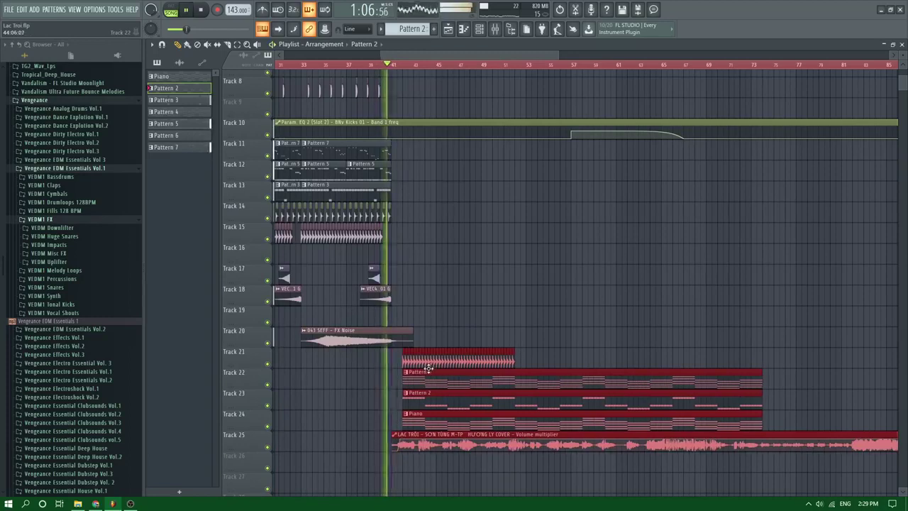
scroll(399, 317, up, 5)
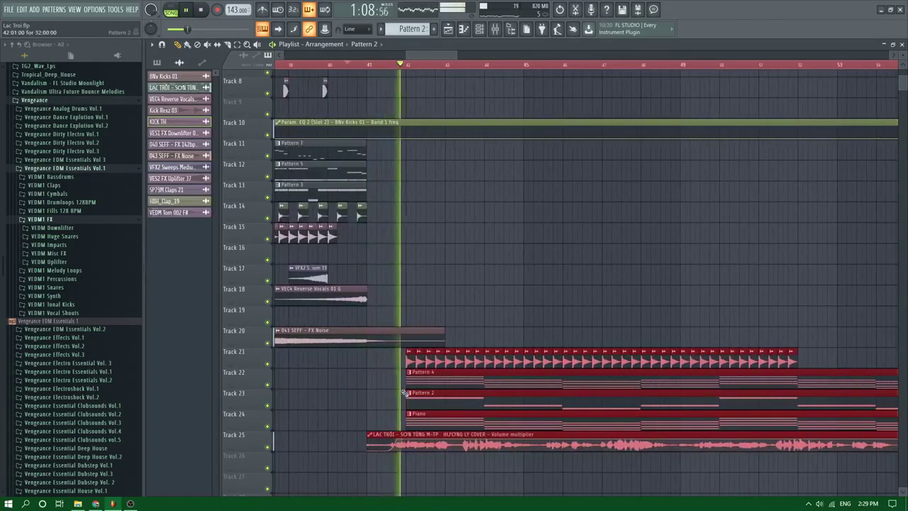
click(383, 374)
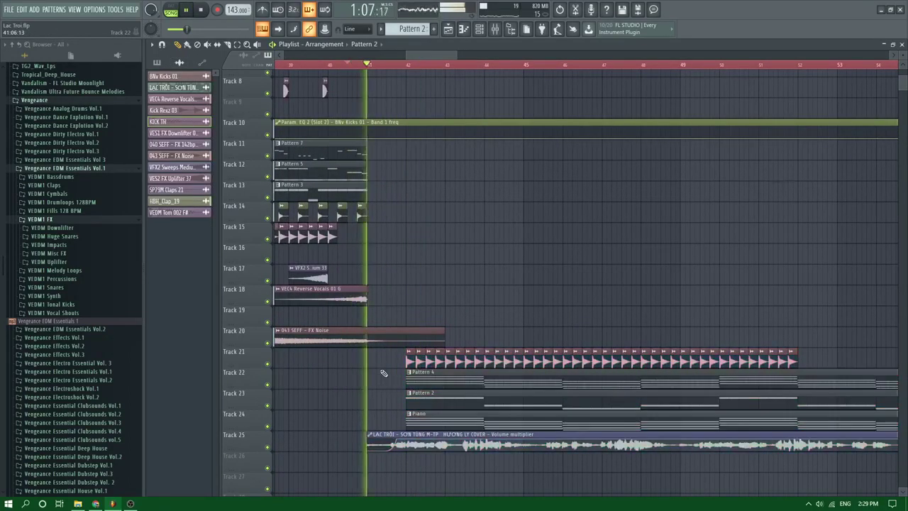
Delete the kick clips on Track 21, leaving the pattern and vocal clips on Tracks 22–25, and replay the transition around bar 41
scroll(383, 373, down, 4)
mouse_move(575, 359)
mouse_down()
mouse_move(383, 362)
mouse_move(449, 405)
mouse_move(703, 472)
mouse_up()
scroll(383, 364, up, 2)
scroll(397, 370, up, 1)
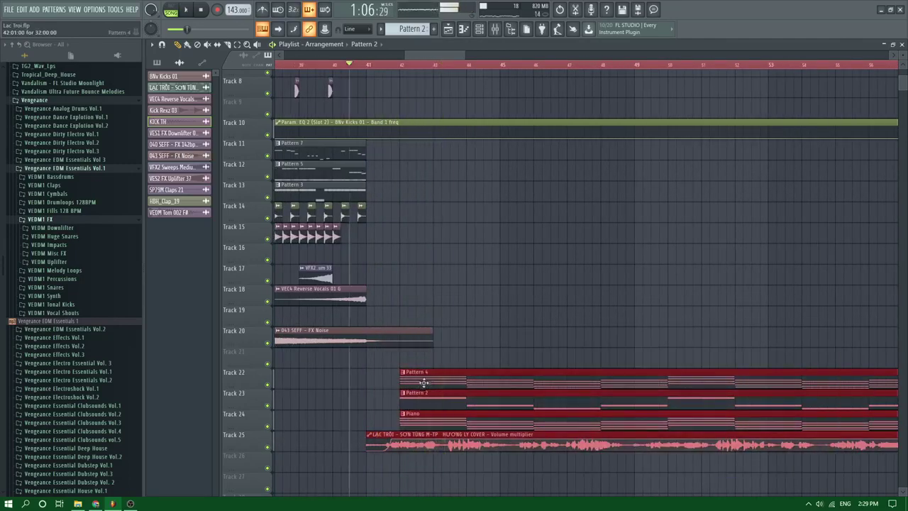
key(space)
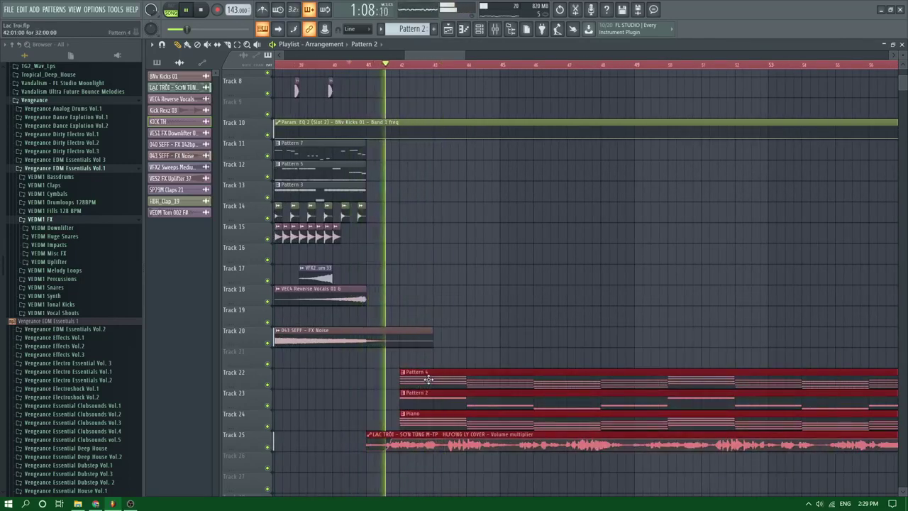
key(space)
key(space)
scroll(387, 398, up, 2)
scroll(394, 391, down, 3)
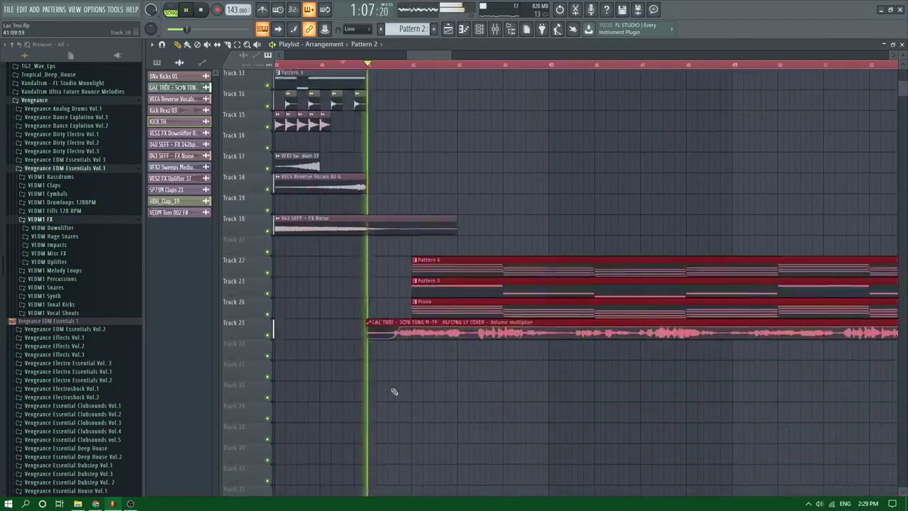
Move the vocal's volume automation clip from Track 25 to Track 27 and undo a trial change to its fade-in tension
key(ctrl+d)
drag(398, 289, 395, 330)
scroll(396, 330, up, 3)
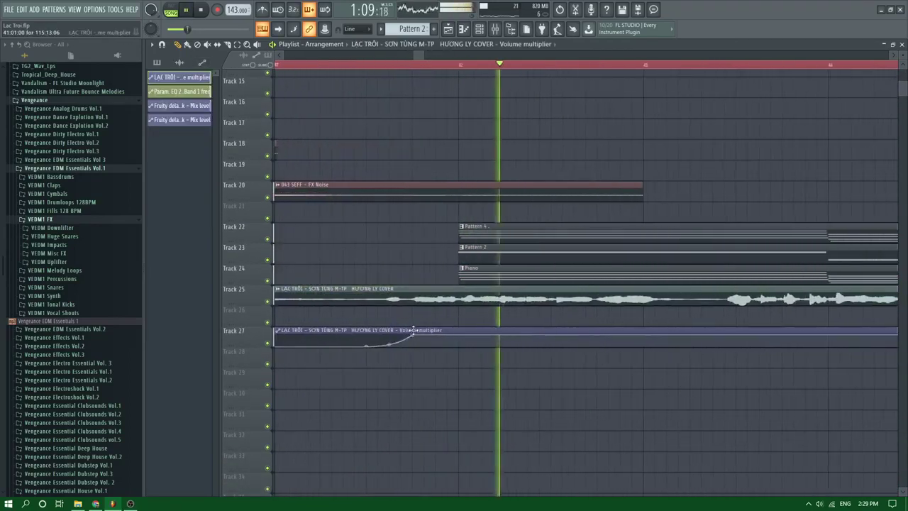
key(space)
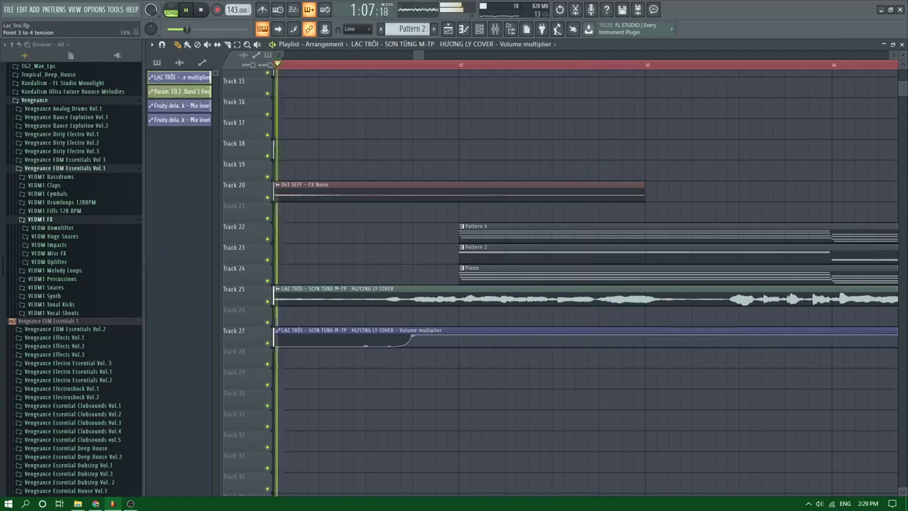
key(ctrl+z)
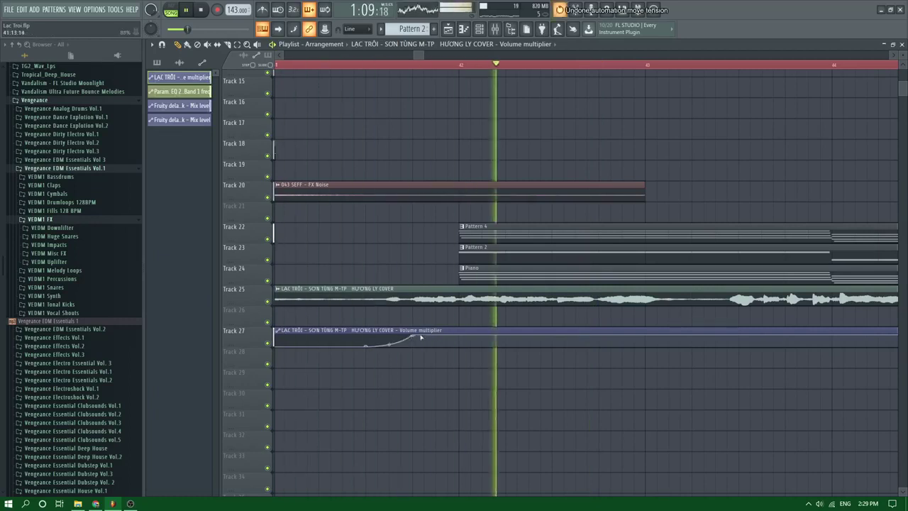
Shift the volume automation on Track 27 and the vocal on Track 25 to start at 41:05, and make the fade-in rise earlier
drag(420, 337, 468, 330)
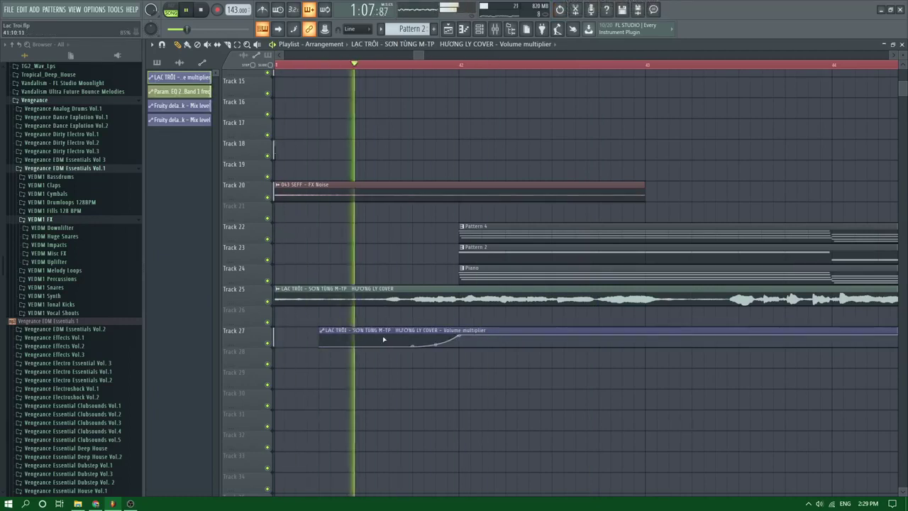
scroll(376, 344, down, 2)
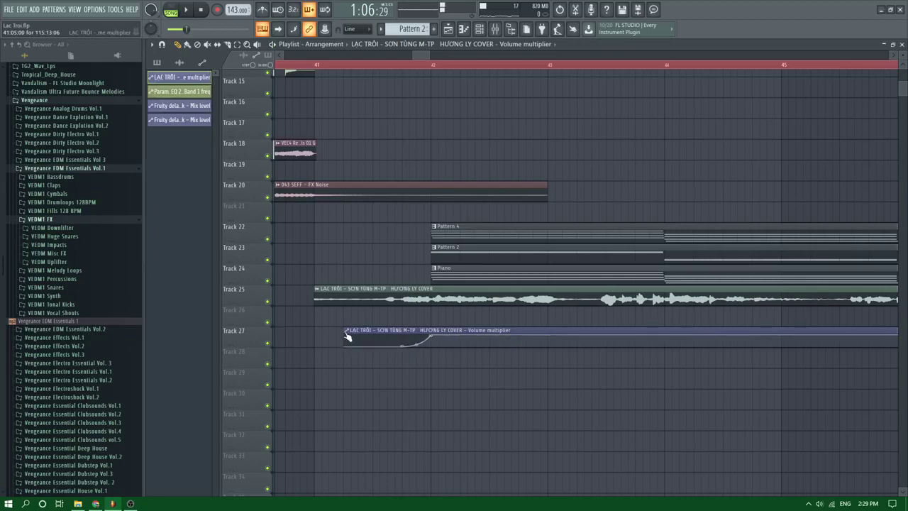
drag(316, 294, 350, 293)
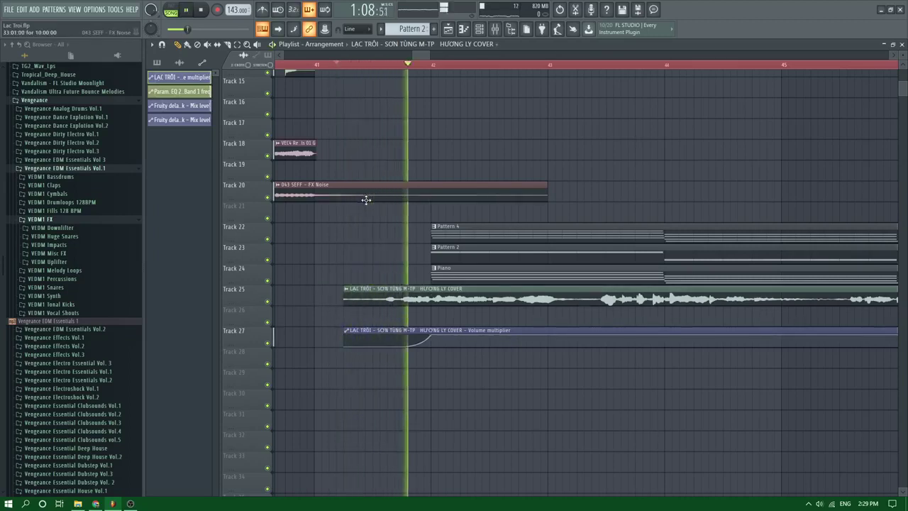
key(space)
key(space)
drag(416, 343, 405, 341)
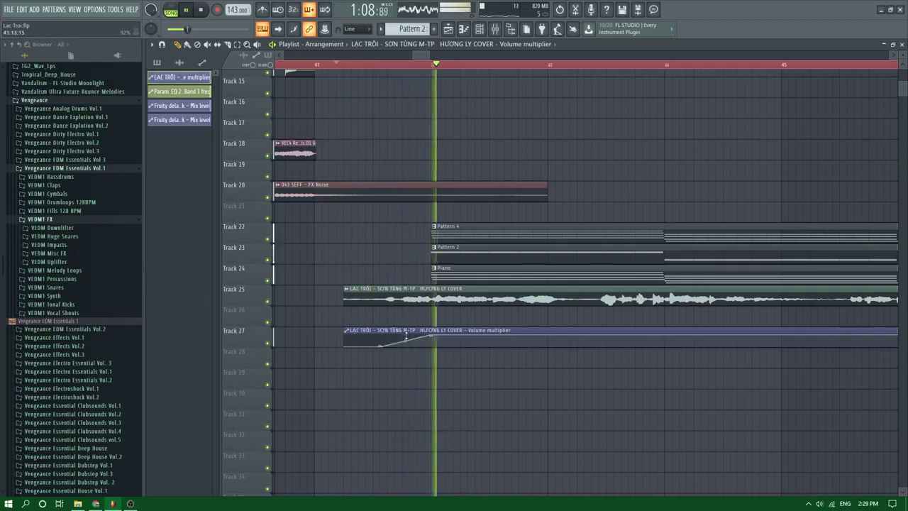
Select the clips on Tracks 22–27, move them one bar earlier so the patterns start at bar 41, and replay from bar 40
scroll(405, 338, down, 10)
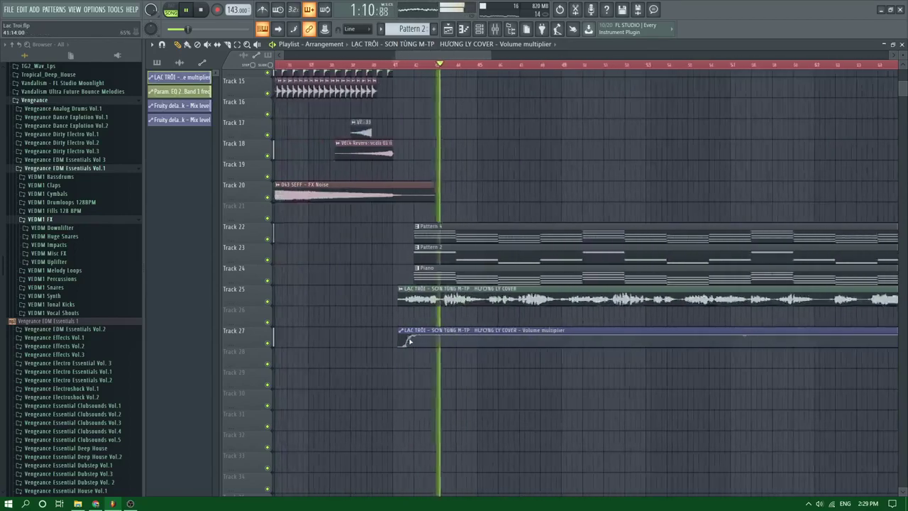
drag(686, 349, 402, 222)
scroll(464, 237, up, 8)
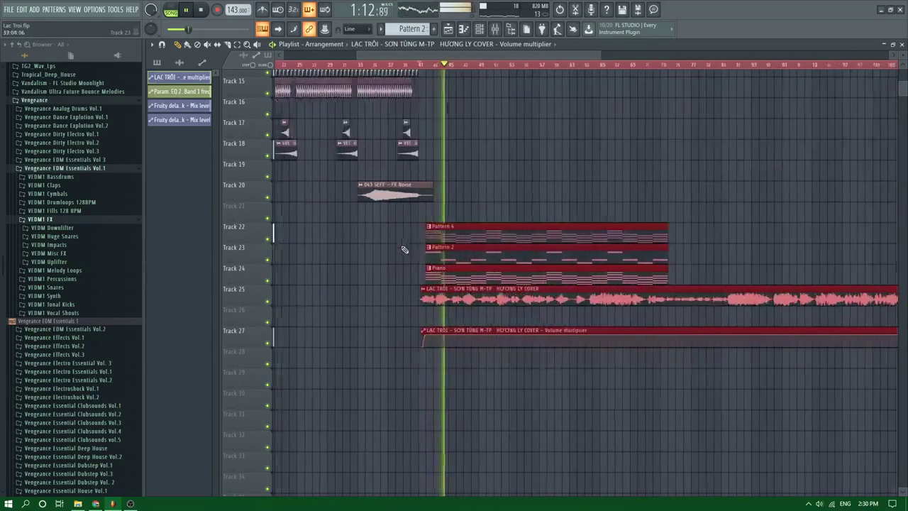
key(space)
click(465, 237)
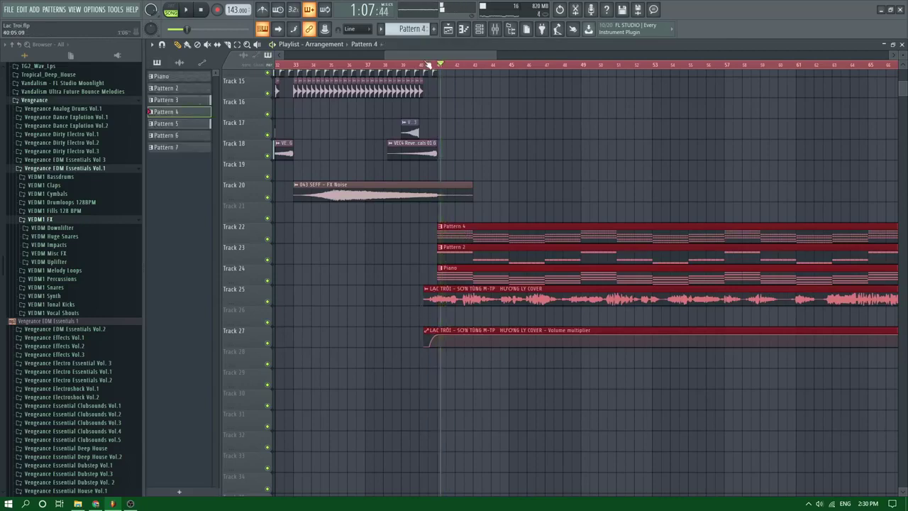
click(427, 64)
key(space)
scroll(427, 65, up, 5)
scroll(448, 153, up, 3)
scroll(450, 184, down, 3)
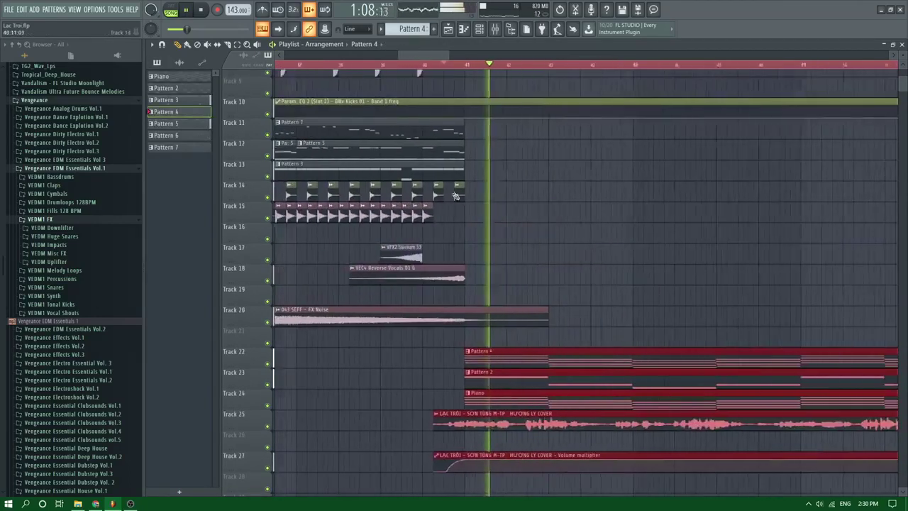
key(space)
Reshape the rise, peak and decay of the Fruity delay bank mix level automation on Track 5 while replaying the end of the drop
scroll(469, 184, up, 3)
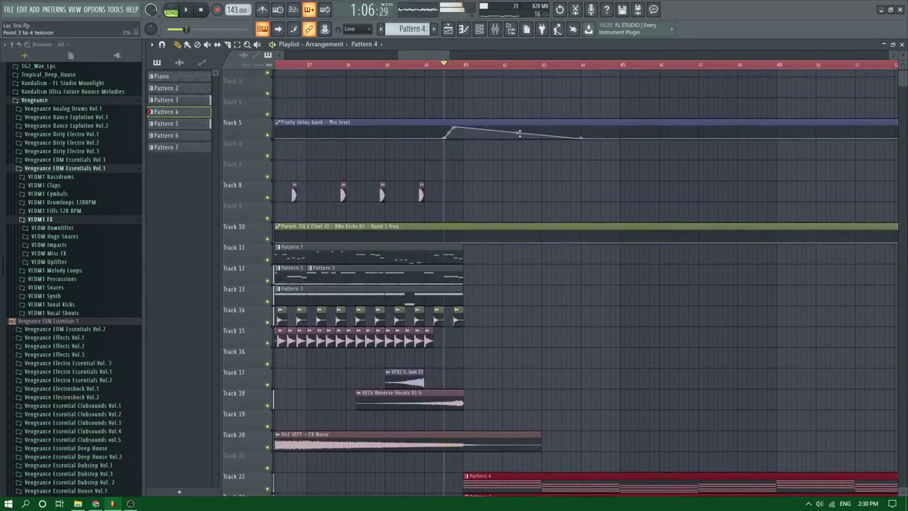
click(519, 133)
key(space)
key(space)
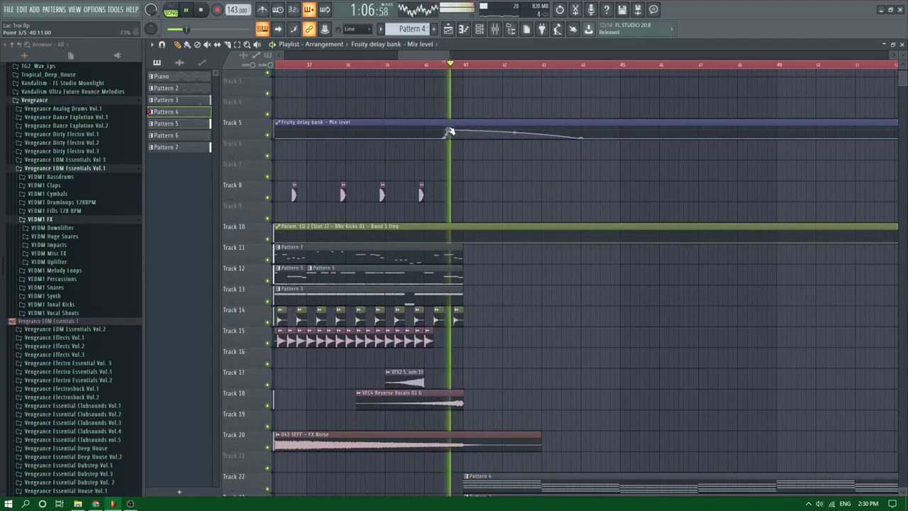
key(space)
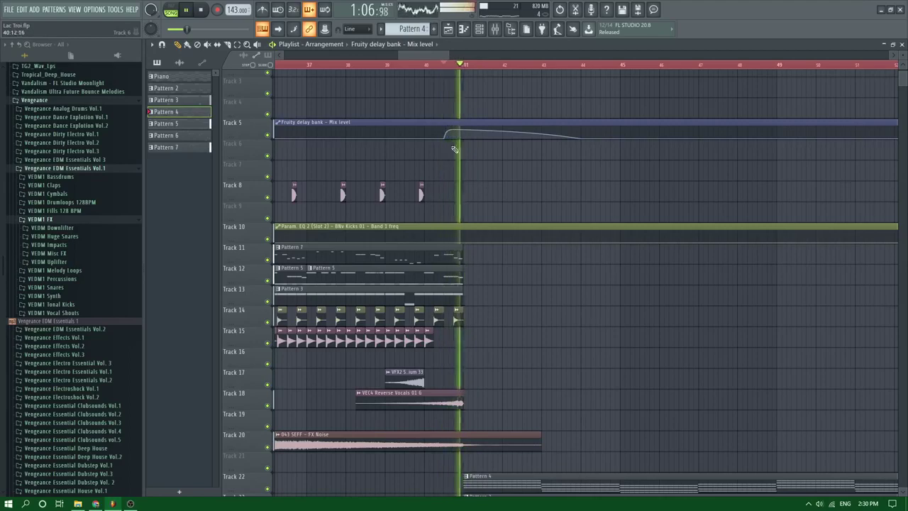
scroll(445, 152, up, 2)
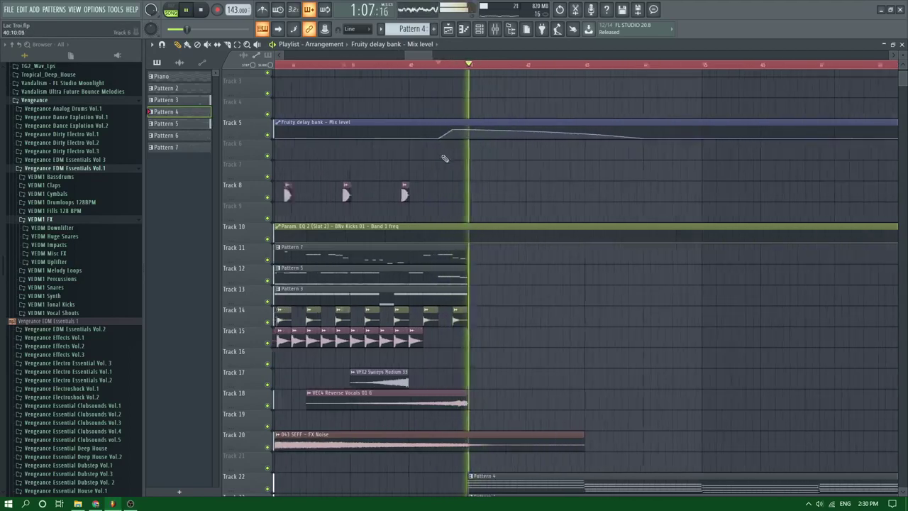
key(space)
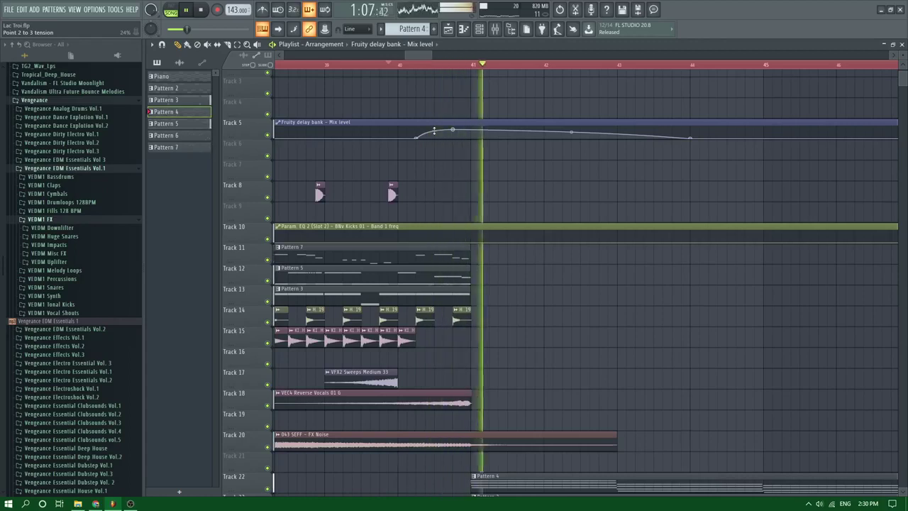
scroll(466, 177, down, 2)
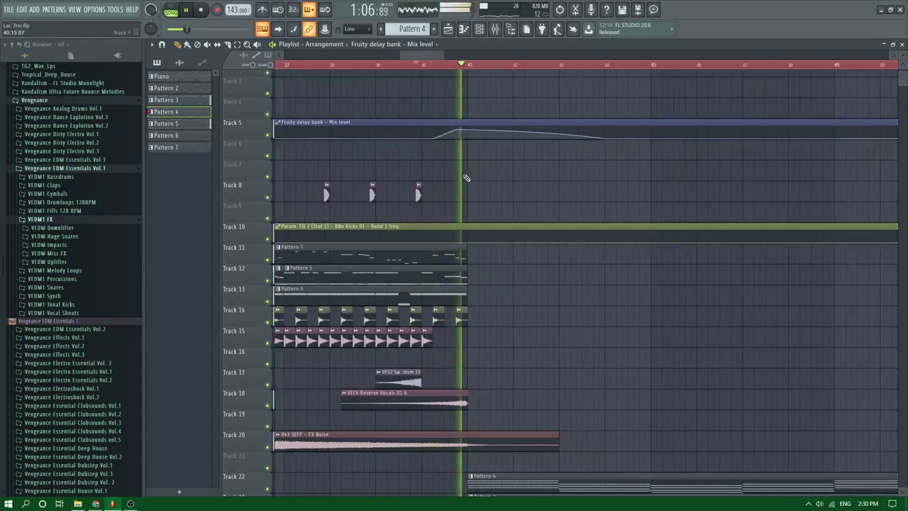
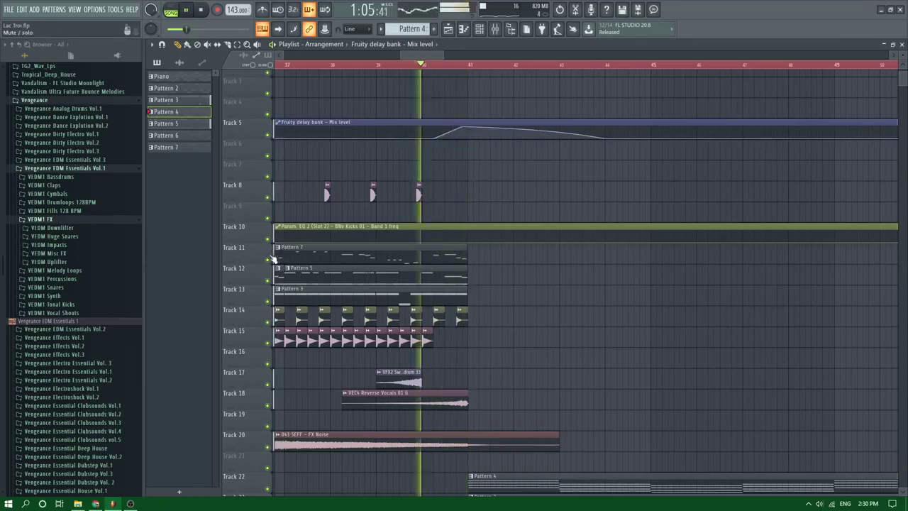
Mute the vocal on Track 25 and select the VEDM Bass Shots 156 F track in the mixer to replay the drop's ending
scroll(274, 259, down, 3)
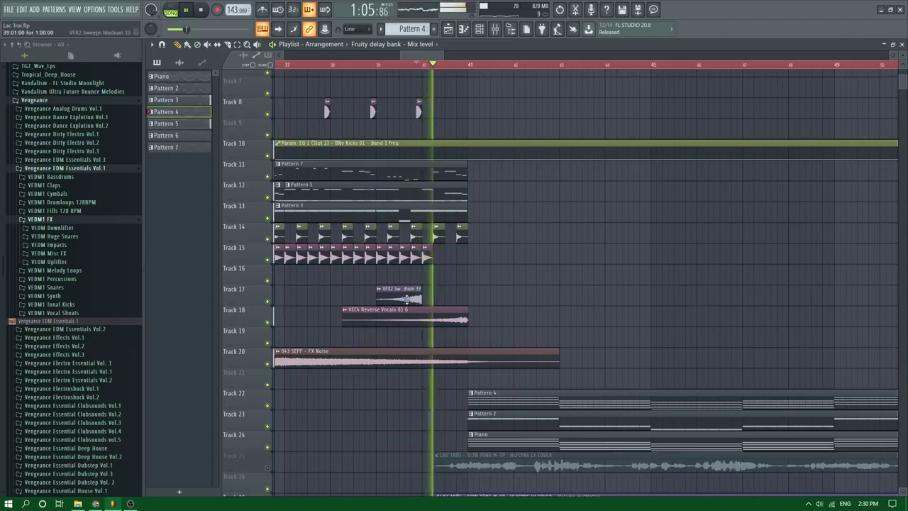
scroll(408, 299, up, 3)
click(498, 32)
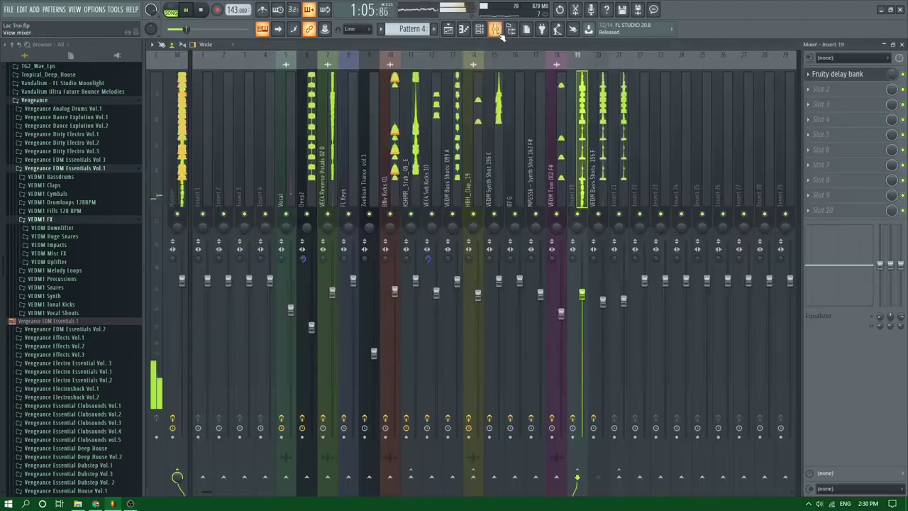
click(605, 123)
key(space)
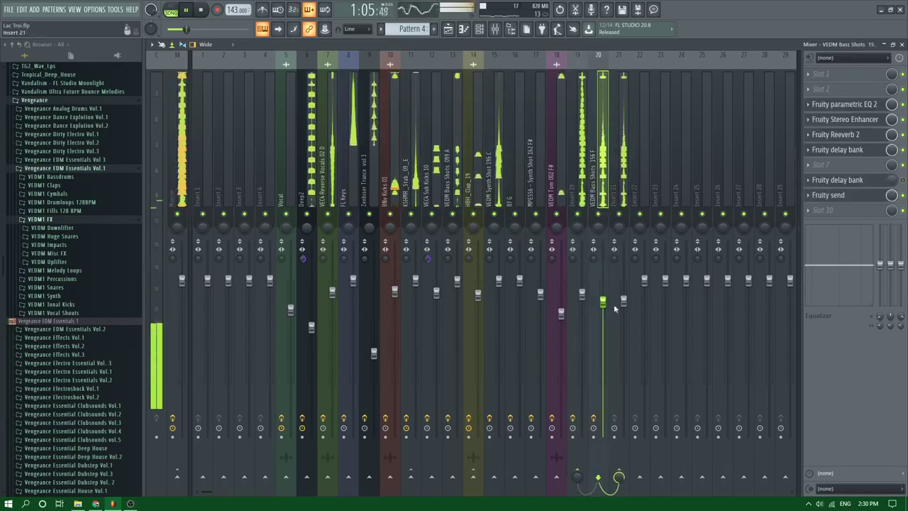
Rebalance the delay levels by lowering Insert 19 and raising Insert 21 and the VEDM Bass Shots 156 F track slightly, comparing during playback
drag(603, 302, 603, 436)
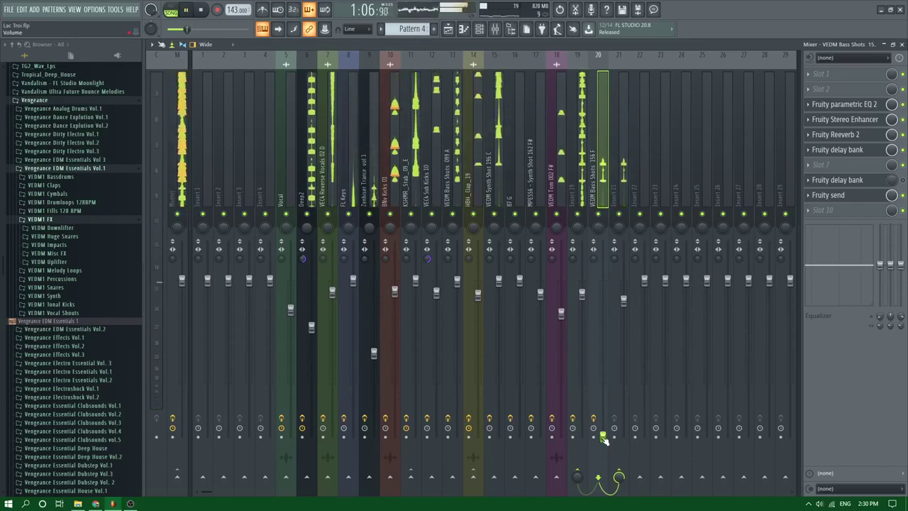
key(space)
key(space)
drag(603, 436, 602, 384)
key(space)
drag(582, 294, 581, 328)
key(space)
drag(601, 384, 602, 297)
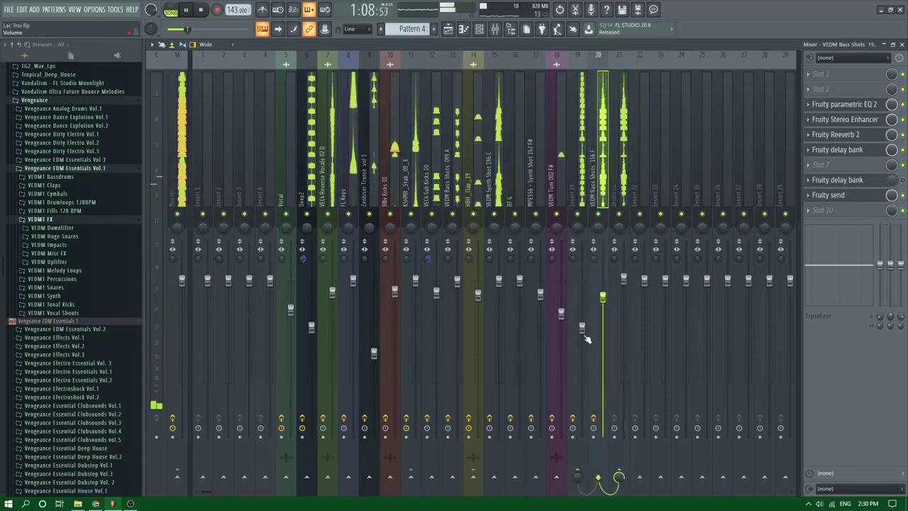
Unmute the vocal on Track 25 in the playlist and replay the transition into the breakdown
click(447, 28)
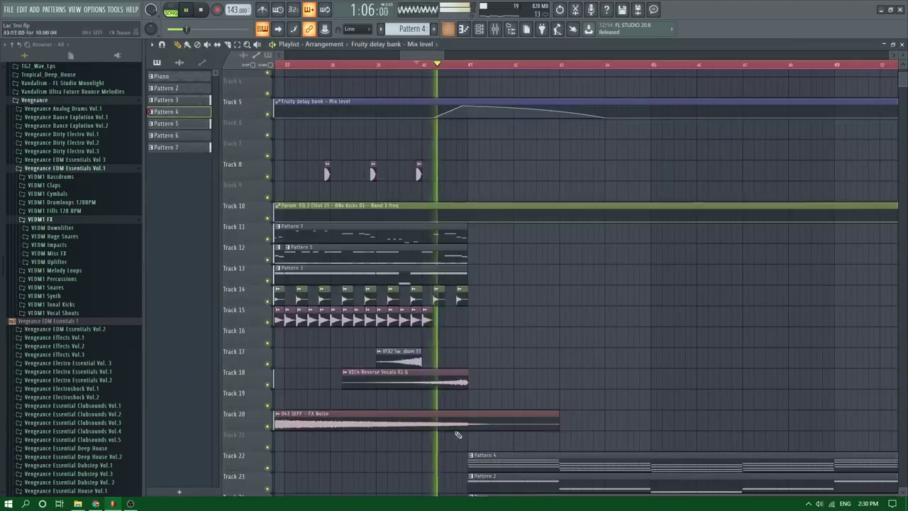
scroll(457, 433, down, 2)
click(268, 426)
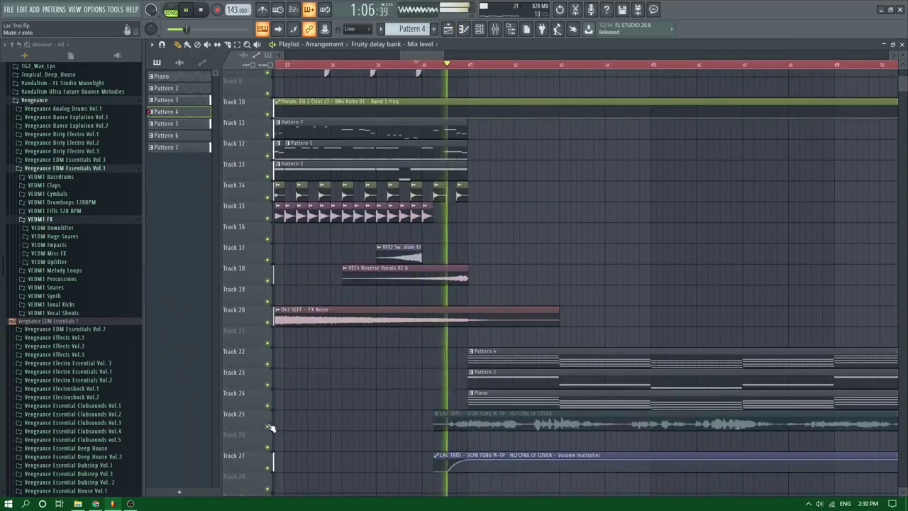
key(space)
key(space)
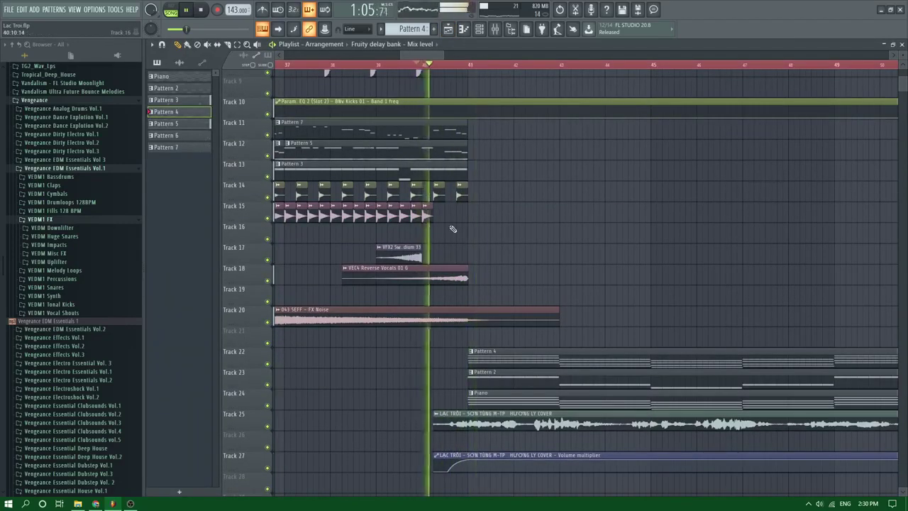
scroll(450, 240, up, 3)
scroll(448, 244, down, 1)
scroll(450, 244, up, 1)
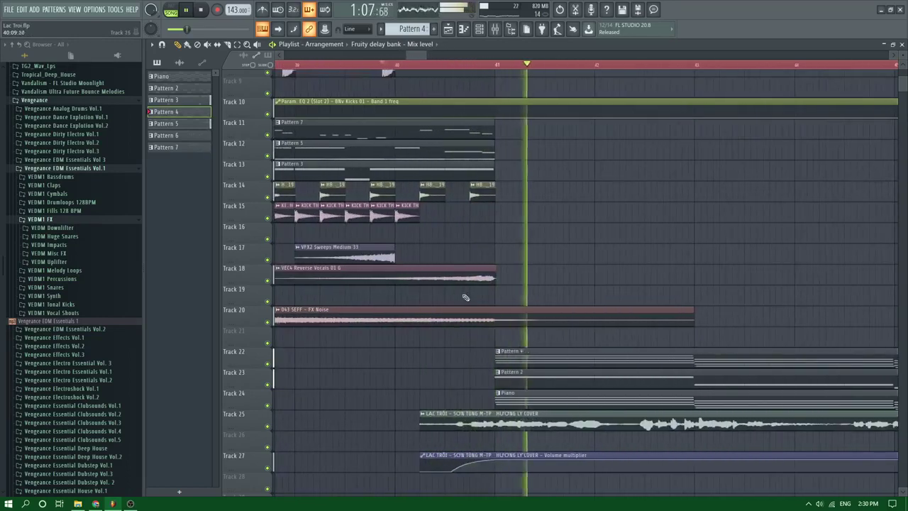
Bend the rise of the delay mix level automation on Track 5 into a curve and replay the transition from bar 40
scroll(462, 345, up, 5)
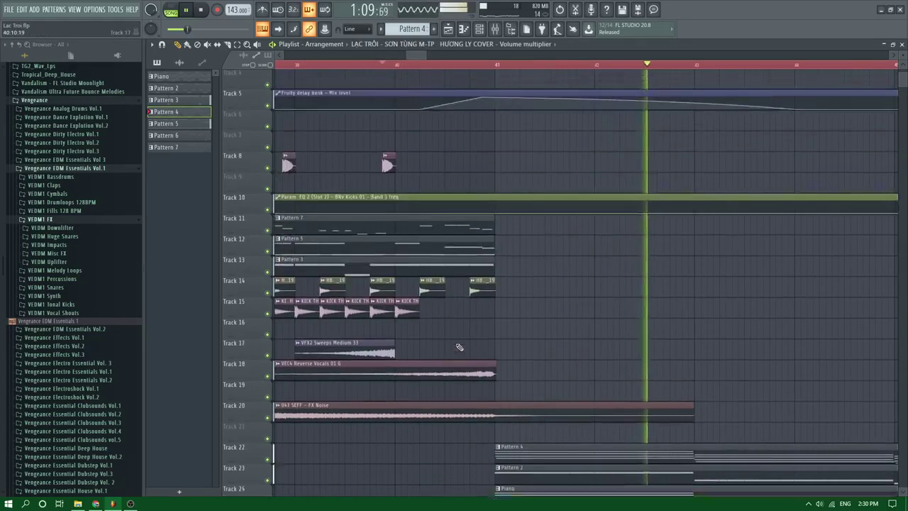
scroll(490, 341, down, 5)
scroll(447, 128, down, 4)
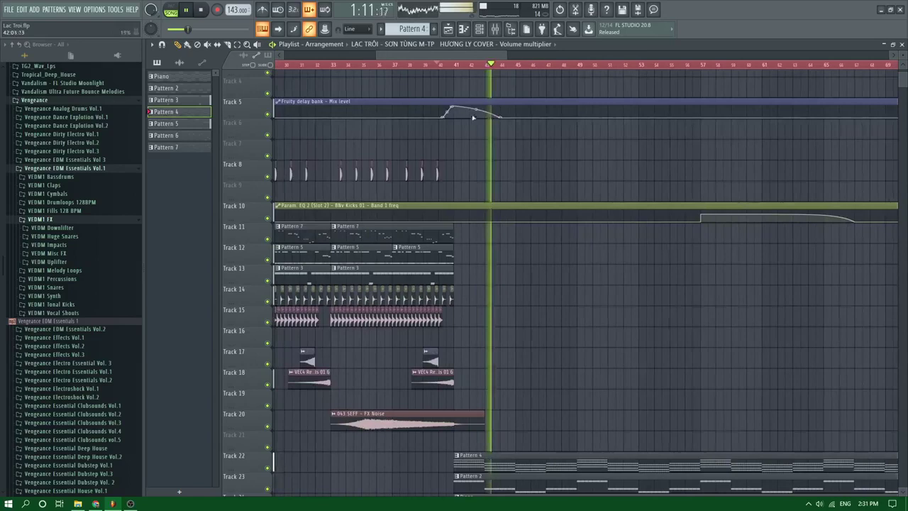
click(441, 65)
scroll(451, 112, up, 4)
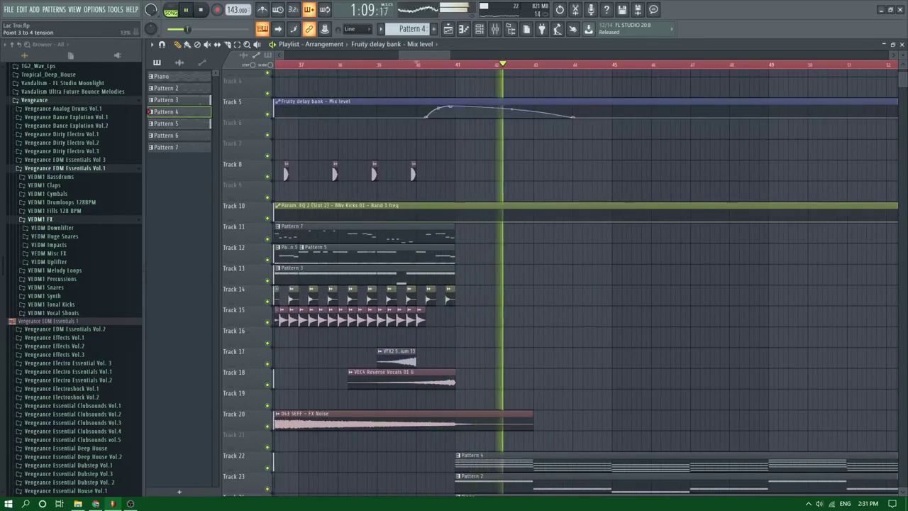
scroll(510, 147, down, 2)
scroll(509, 149, up, 4)
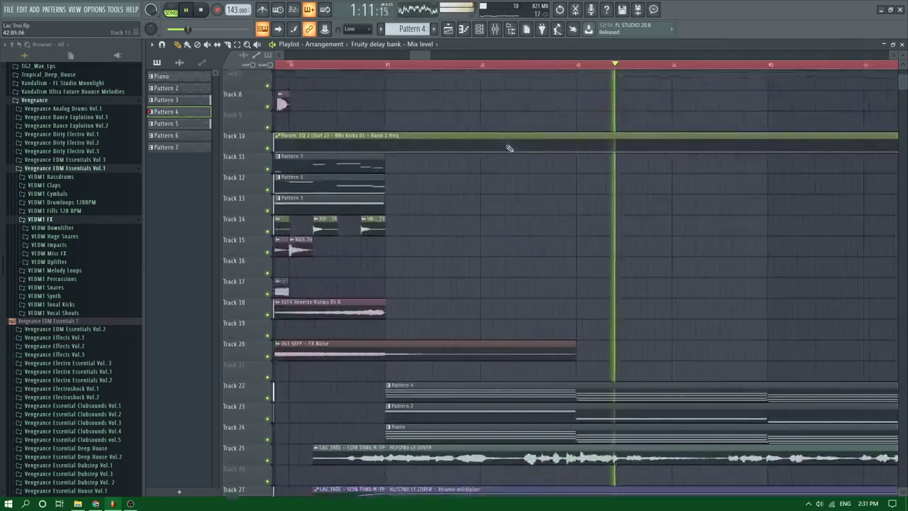
Examine the playlist tracks around bar 41 and the open section after it during playback
scroll(502, 199, down, 5)
scroll(539, 202, down, 3)
scroll(571, 206, up, 4)
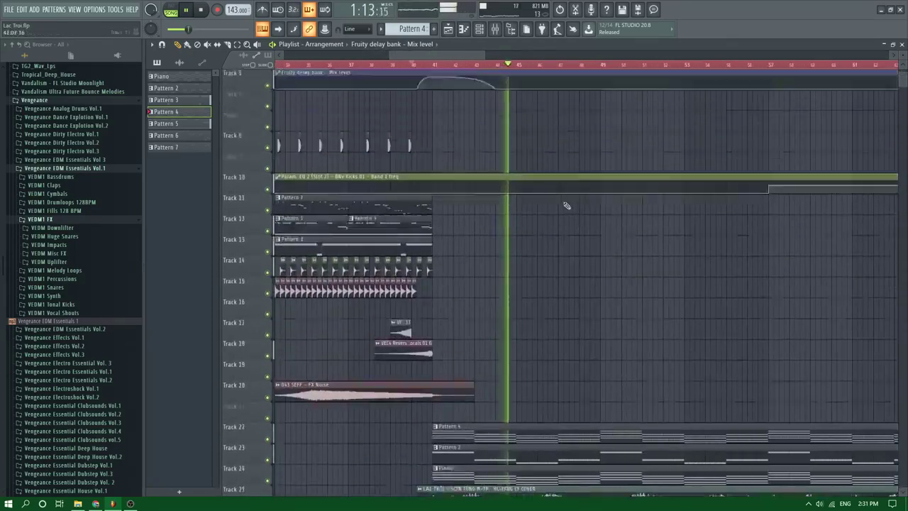
scroll(567, 205, down, 3)
right_click(608, 216)
click(620, 229)
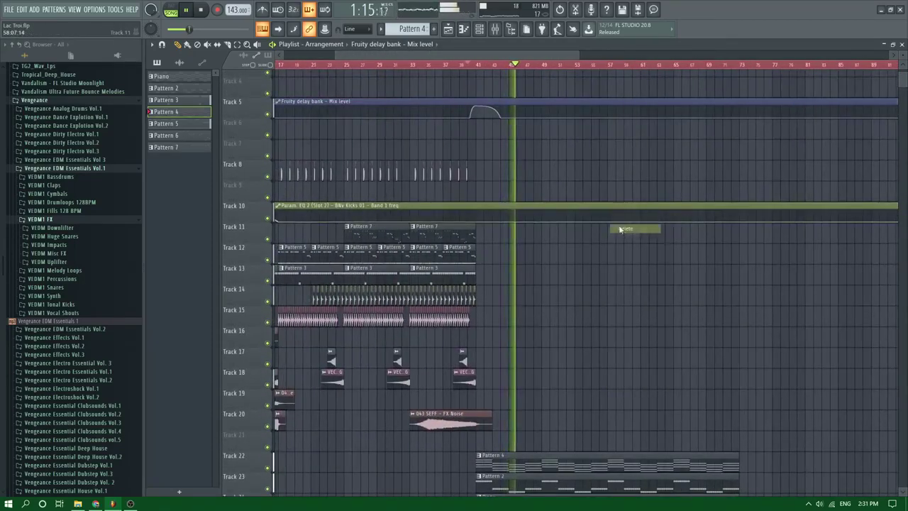
scroll(622, 227, down, 2)
scroll(531, 212, up, 2)
scroll(539, 213, up, 4)
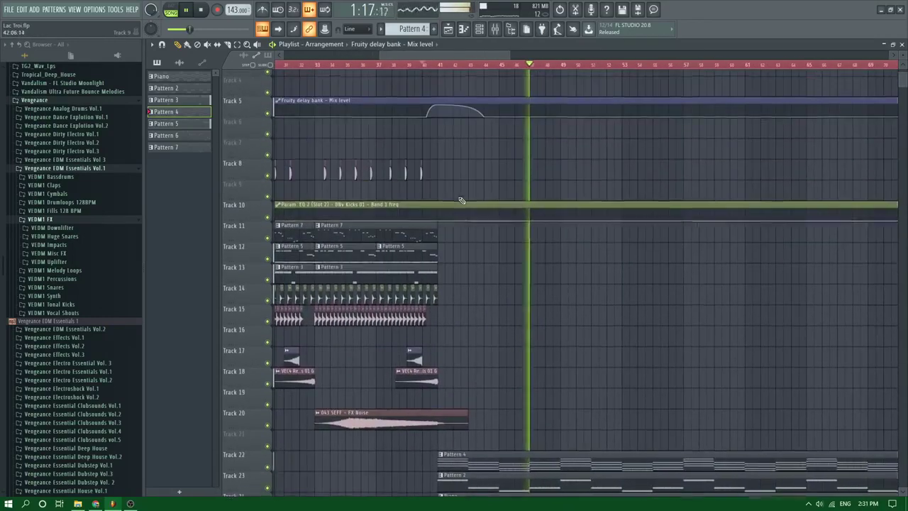
Duplicate the Track 15 kick clips from bar 33 to bar 41, and raise the EQ 2 Band 1 freq automation at bar 41
drag(454, 321, 317, 320)
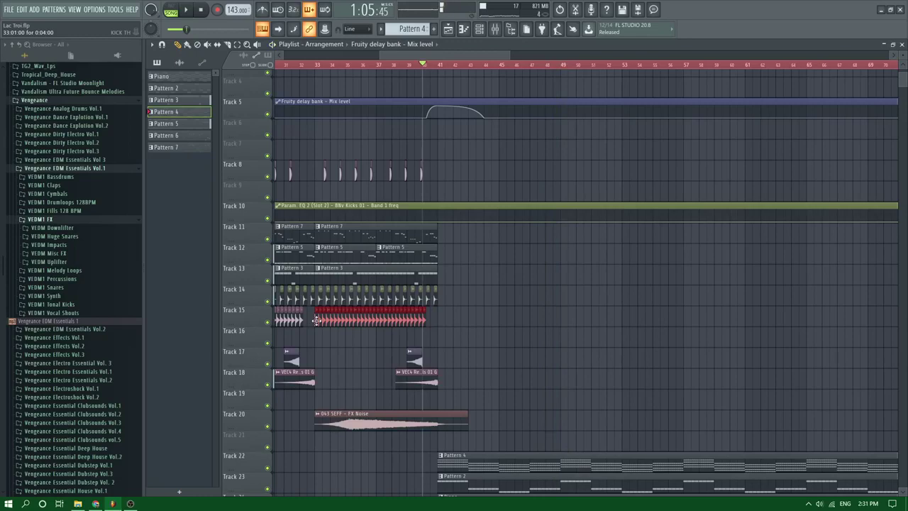
key(ctrl+b)
key(space)
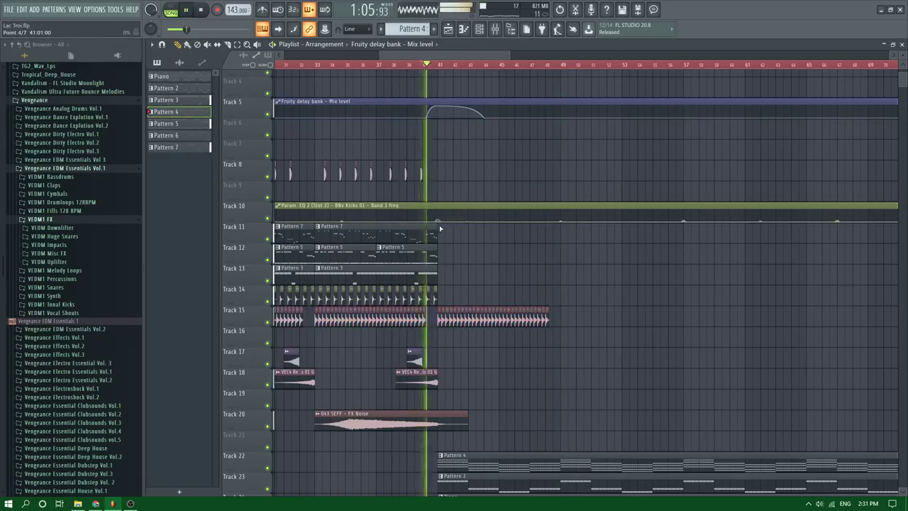
drag(437, 223, 436, 213)
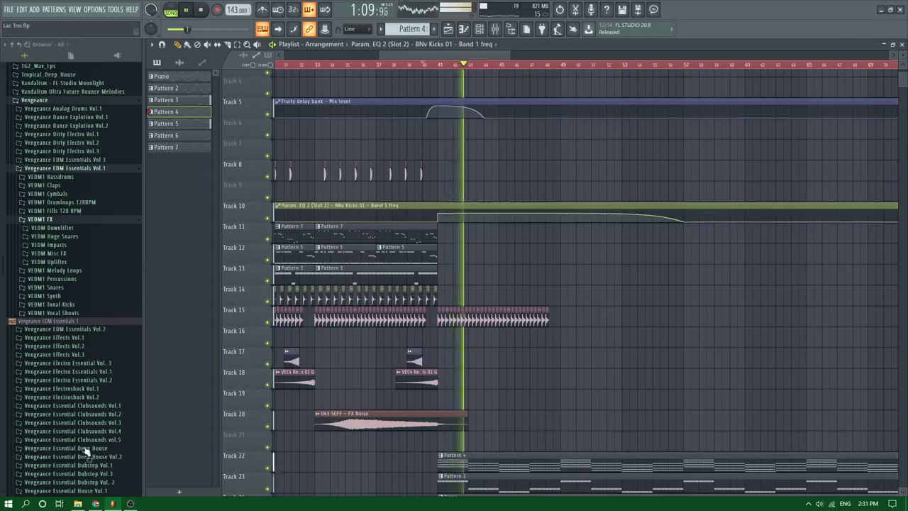
Switch to the Facebook Live Producer page in Chrome, check the stream comments and notifications, and return to FL Studio
click(95, 503)
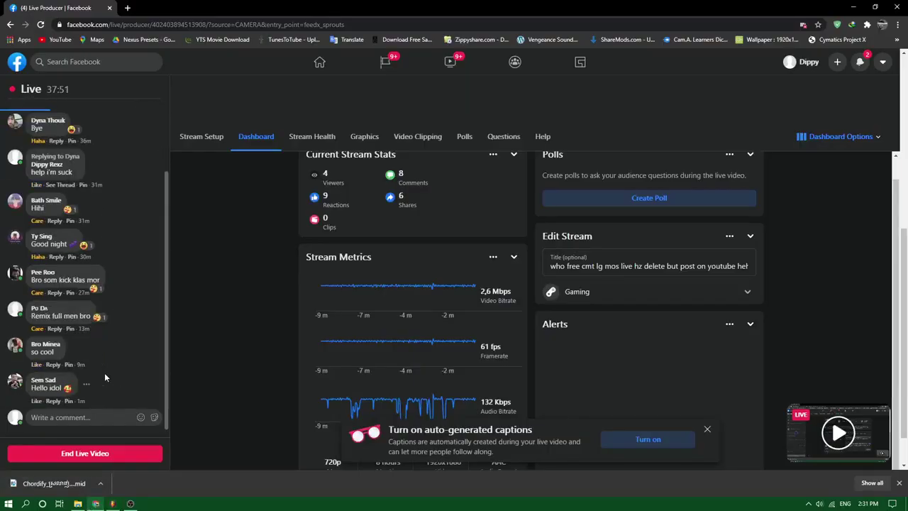
scroll(104, 372, up, 1)
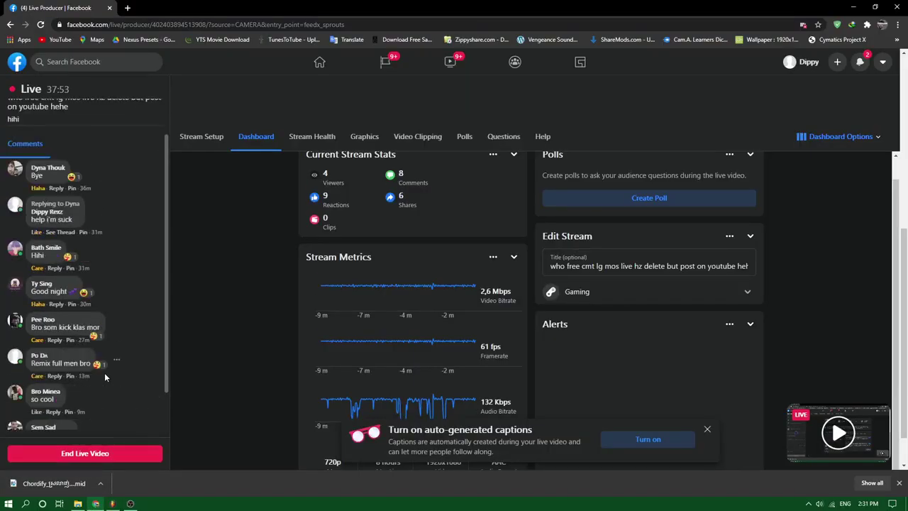
click(860, 63)
click(860, 64)
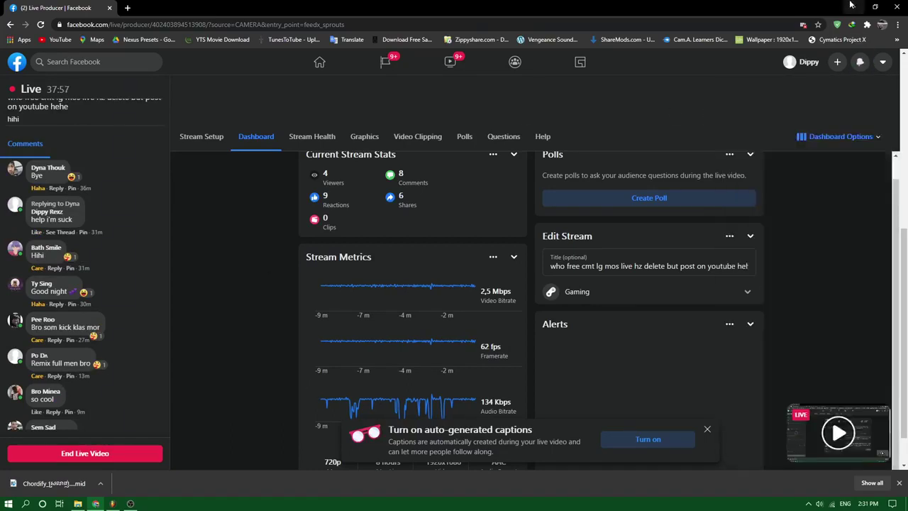
click(854, 7)
Duplicate the Track 15 kick clips that start at bar 41 so the copy begins at bar 49
scroll(596, 241, down, 1)
key(space)
key(space)
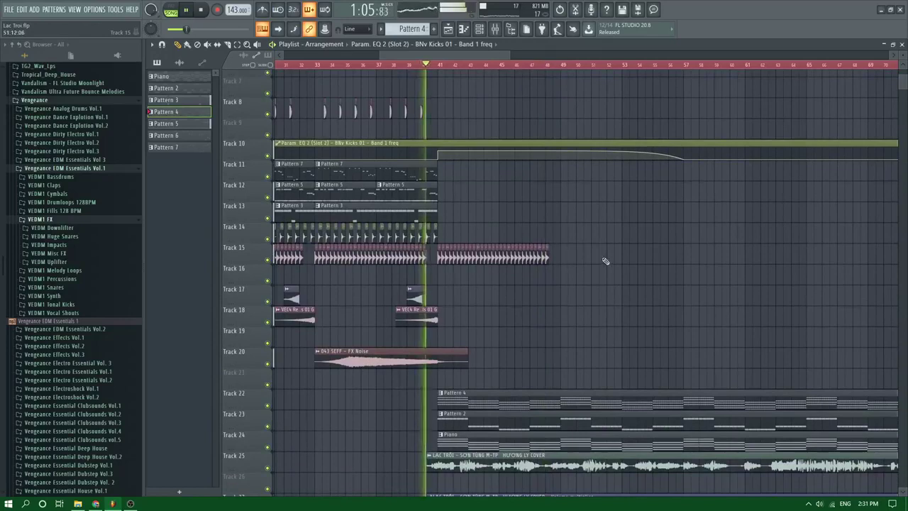
drag(603, 262, 438, 253)
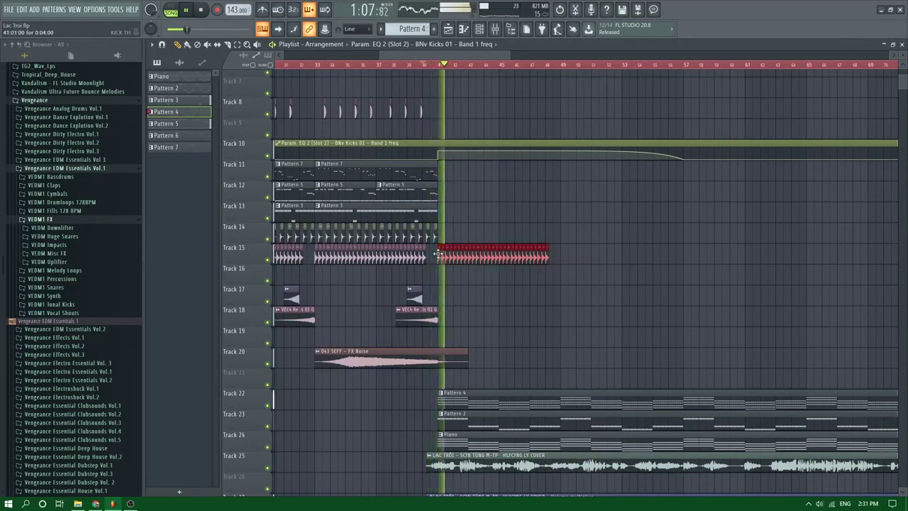
key(ctrl+b)
click(620, 225)
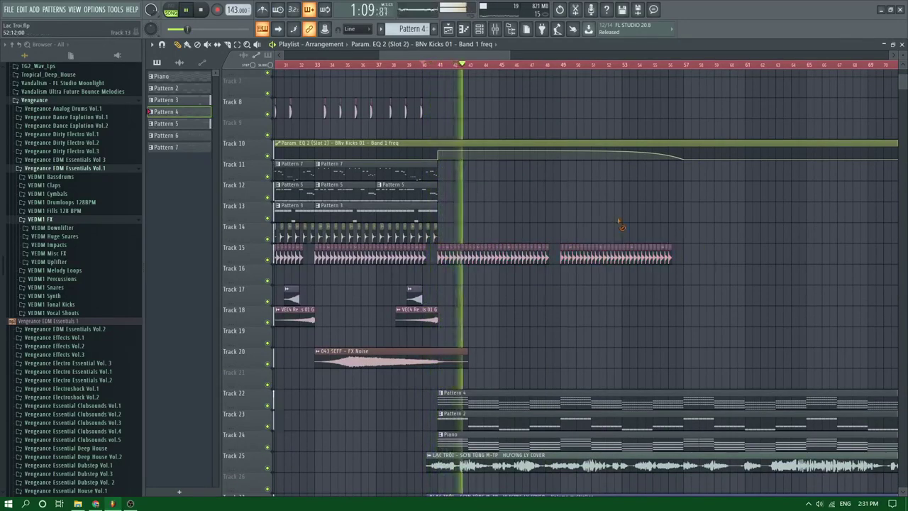
Fill the gap just before bar 49 on Track 15 with KICK TH clips
scroll(553, 248, up, 3)
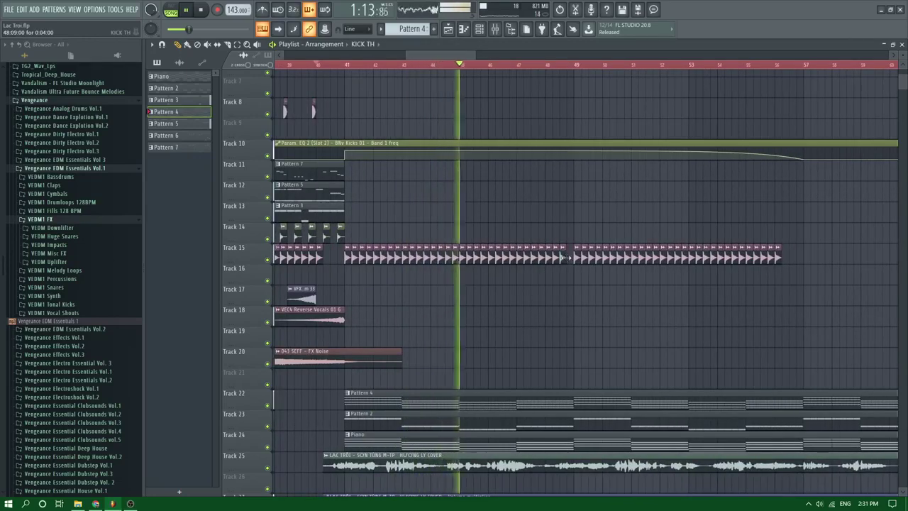
scroll(561, 284, up, 3)
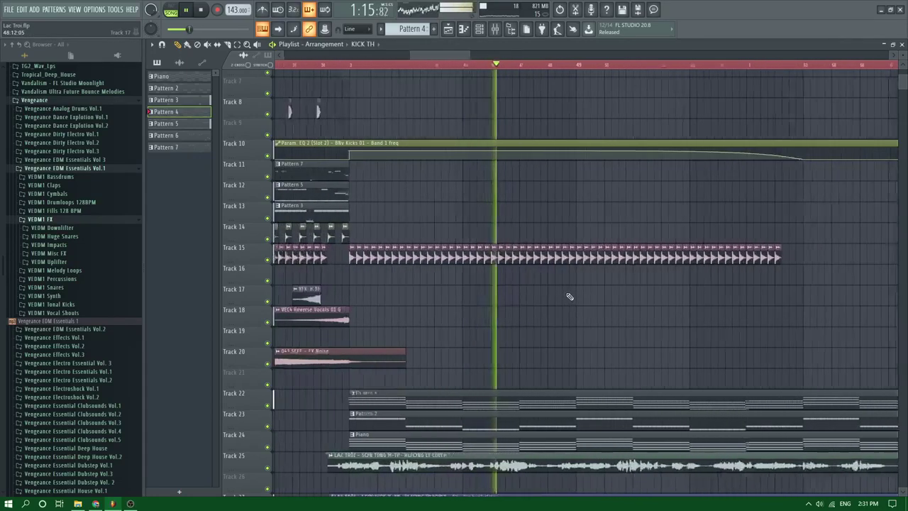
scroll(569, 296, down, 5)
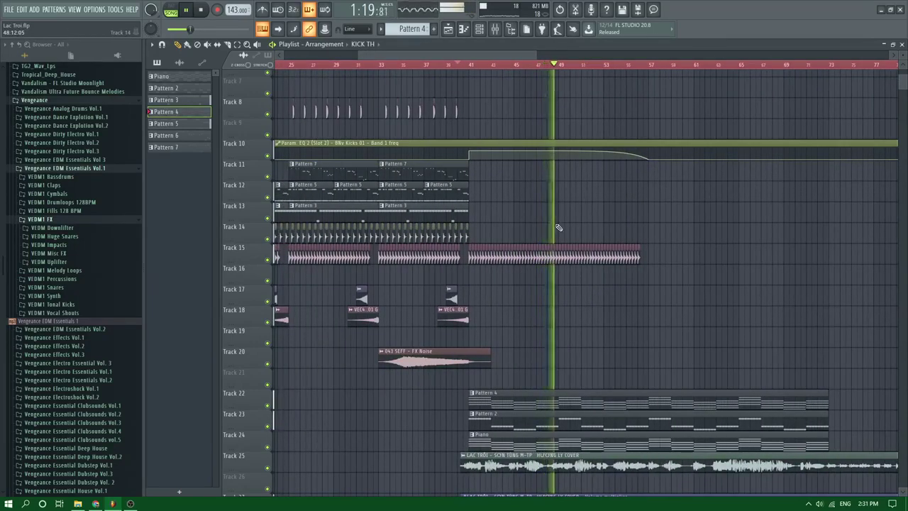
Copy the Track 8 clips and the 043 SEFF - FX Noise clip from bar 33 to bar 49, putting the noise on Track 19
key(space)
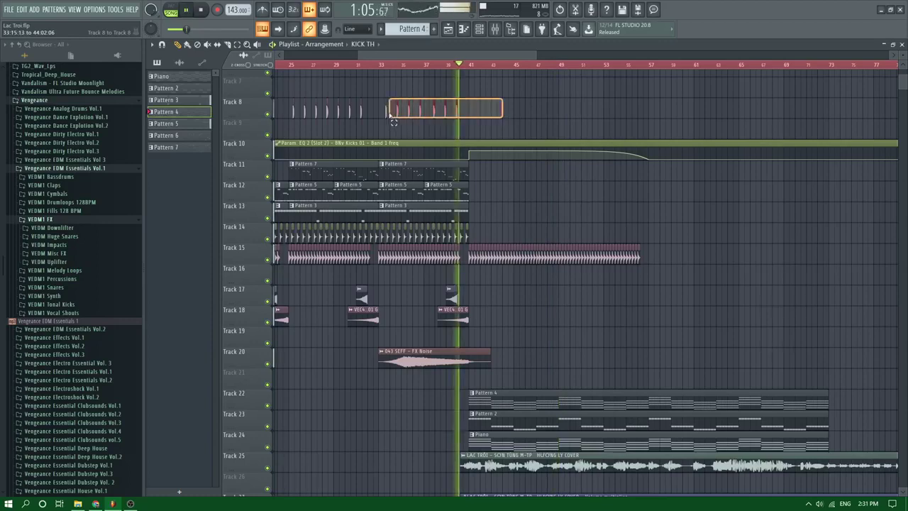
drag(394, 121, 562, 115)
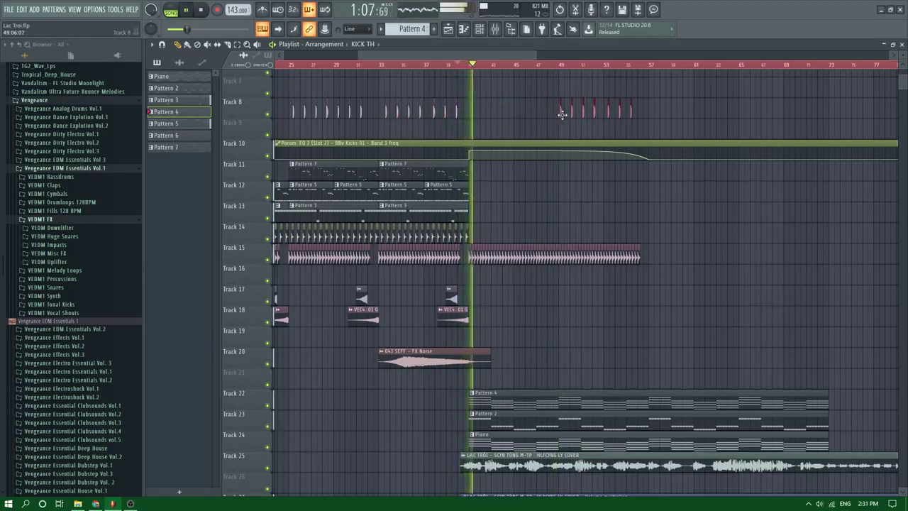
drag(434, 360, 616, 339)
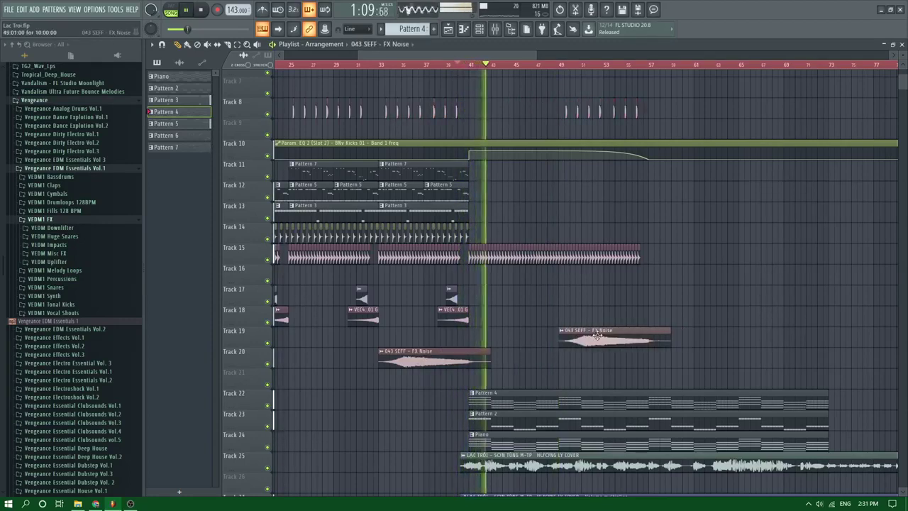
Copy VEC4 Reverse Vocals 01 G on Track 18 to end at bars 49 and 57, and VES2 FX Uplifter 37 to Track 21 at bar 49
drag(451, 318, 631, 319)
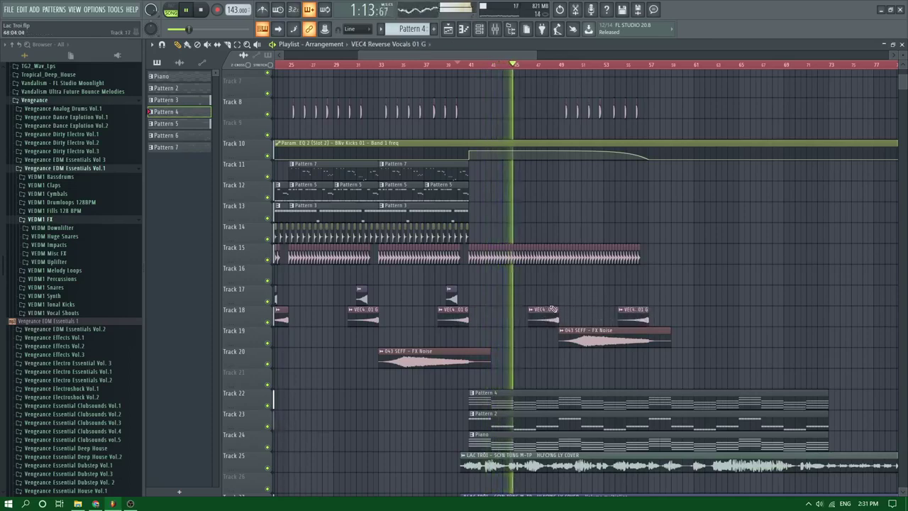
scroll(553, 309, down, 3)
scroll(508, 306, down, 3)
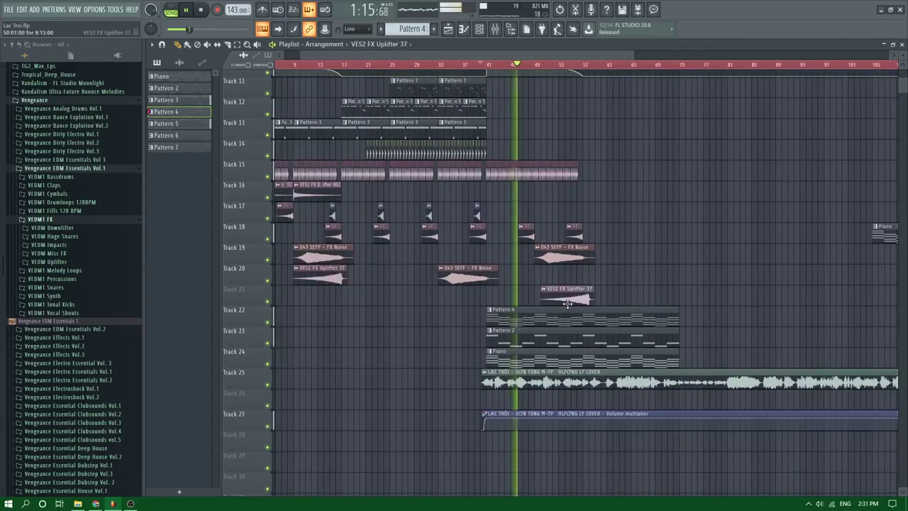
ctrl+scroll(500, 248, up, 3)
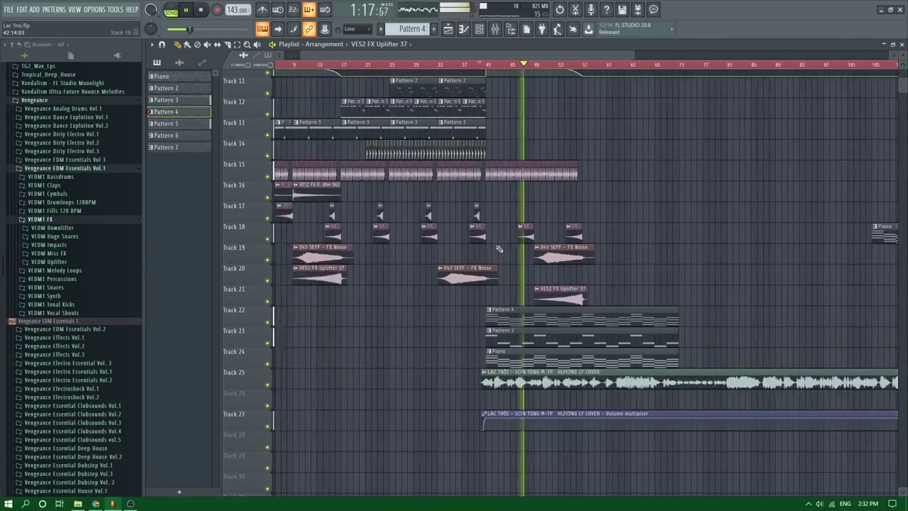
Shift the seven copied Track 8 clips after bar 49 slightly earlier and replay the section
scroll(611, 254, up, 5)
ctrl+scroll(582, 238, up, 6)
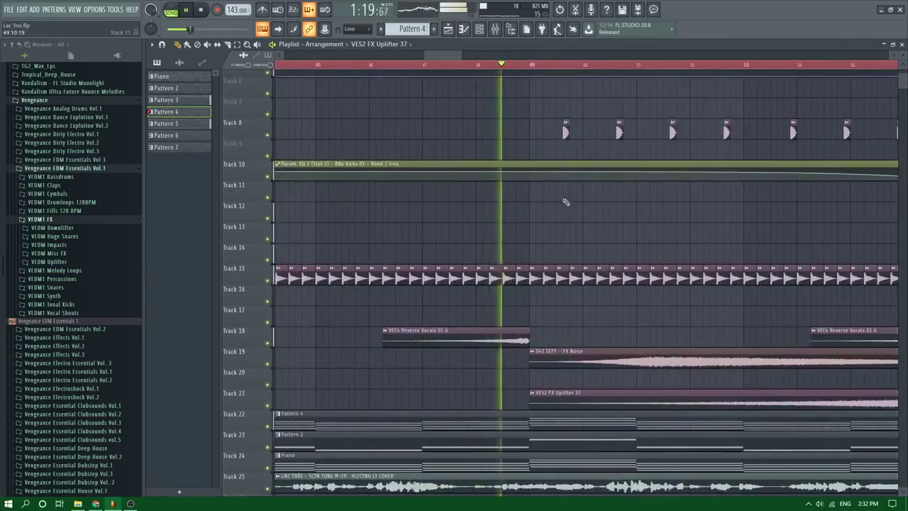
ctrl+scroll(561, 154, down, 3)
drag(719, 119, 554, 135)
key(space)
key(space)
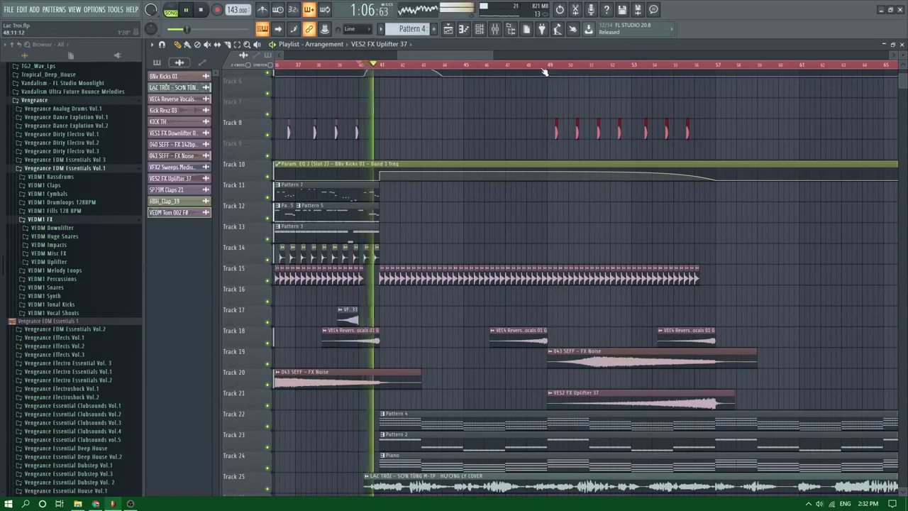
Play the song from just before bar 49 and examine the timing of the copied Track 8 clips up to bar 57
click(545, 65)
ctrl+scroll(546, 177, up, 4)
ctrl+click(567, 219)
ctrl+scroll(566, 219, down, 3)
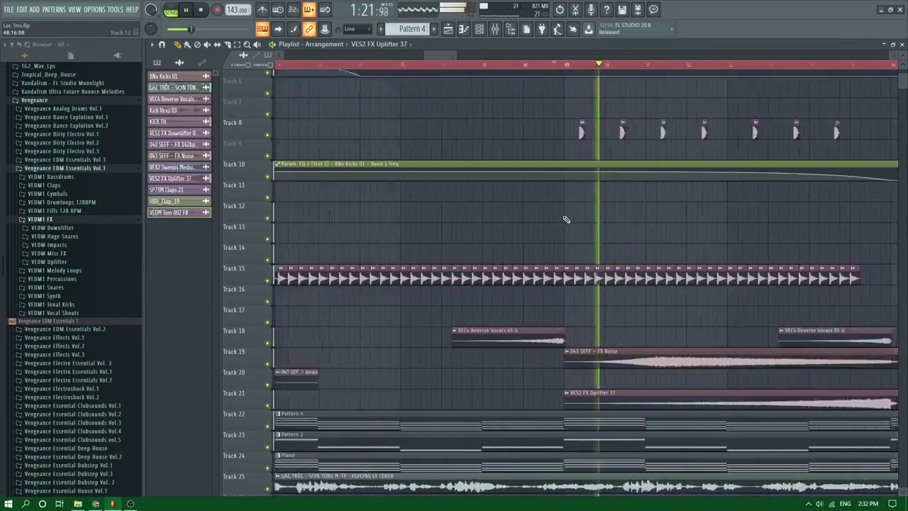
ctrl+scroll(566, 219, up, 1)
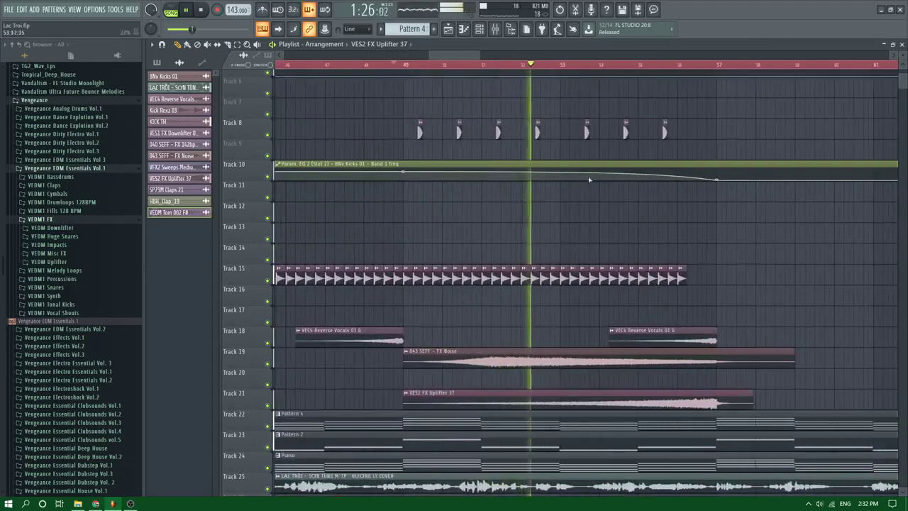
ctrl+scroll(589, 160, up, 5)
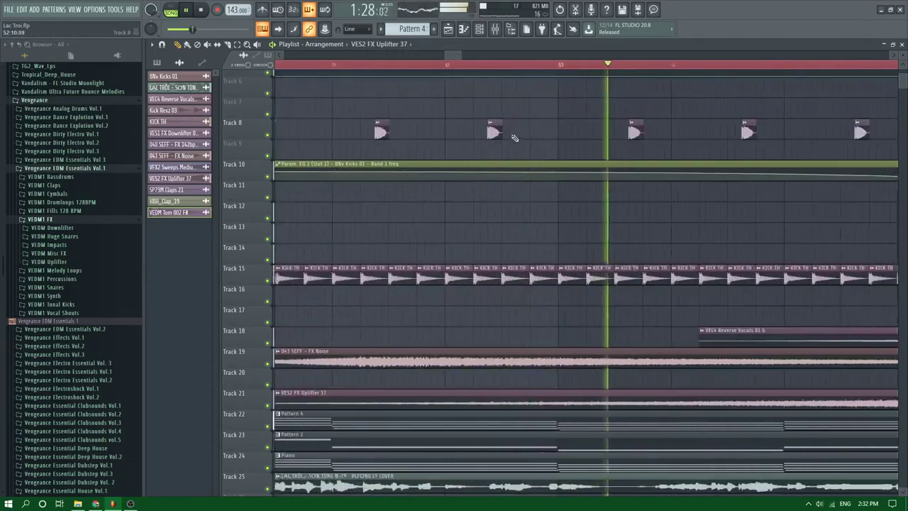
ctrl+scroll(513, 139, down, 5)
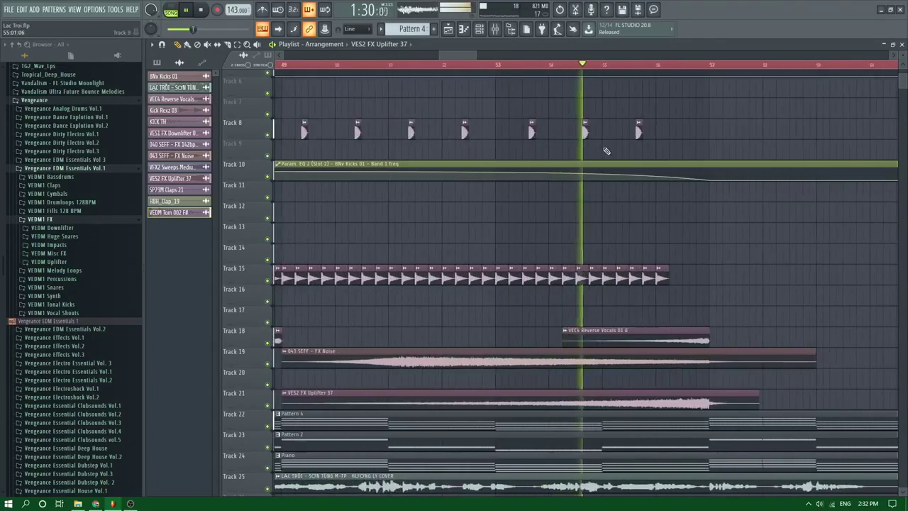
click(598, 135)
right_click(600, 135)
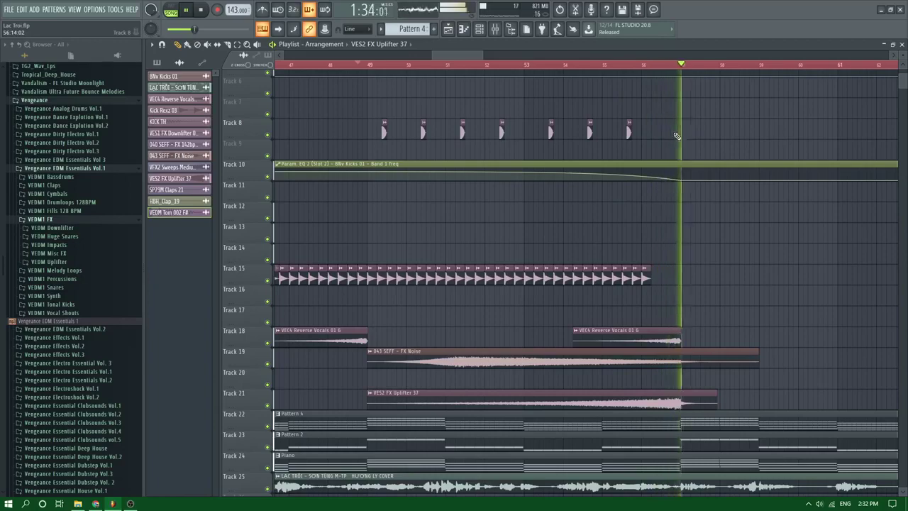
Place KICK TH clips on Track 15 at the starts of bars 57 and 58 and at step 13 of bar 57
ctrl+scroll(685, 202, down, 4)
scroll(697, 277, down, 5)
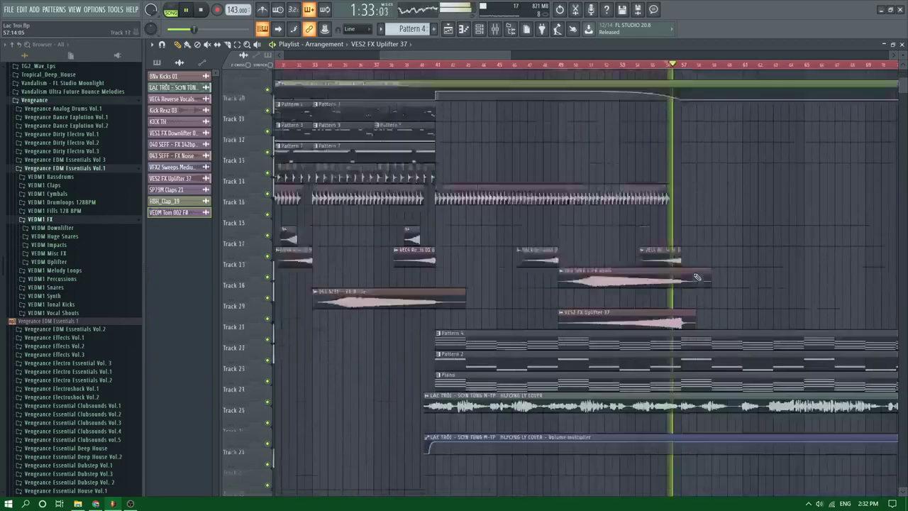
key(space)
scroll(675, 229, up, 4)
ctrl+scroll(674, 231, up, 3)
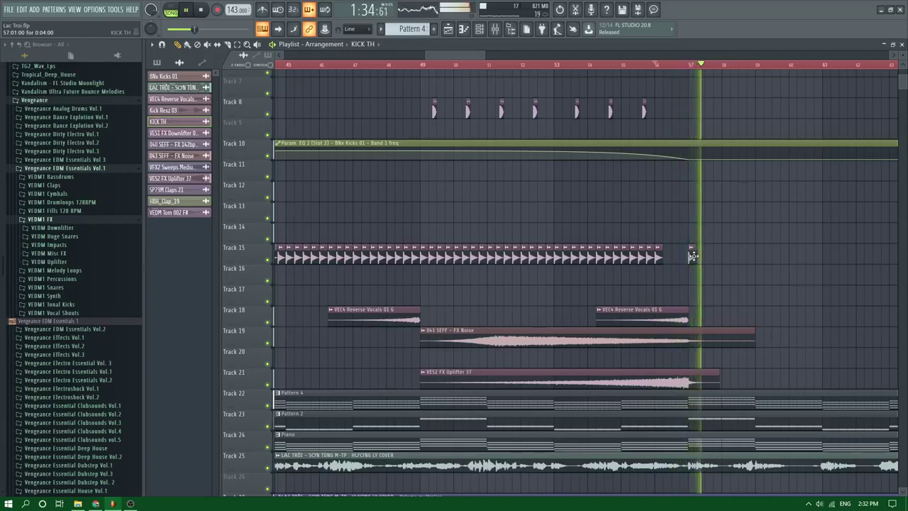
key(space)
key(space)
click(699, 257)
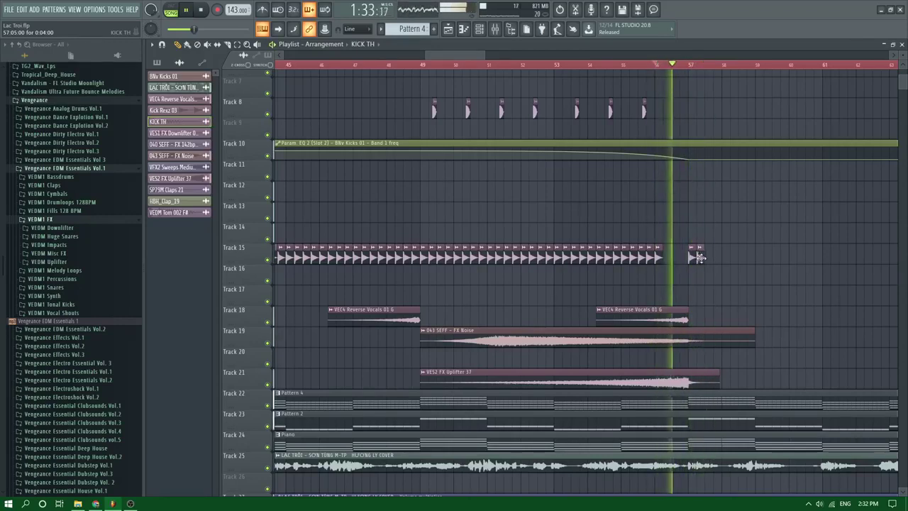
ctrl+scroll(716, 263, up, 2)
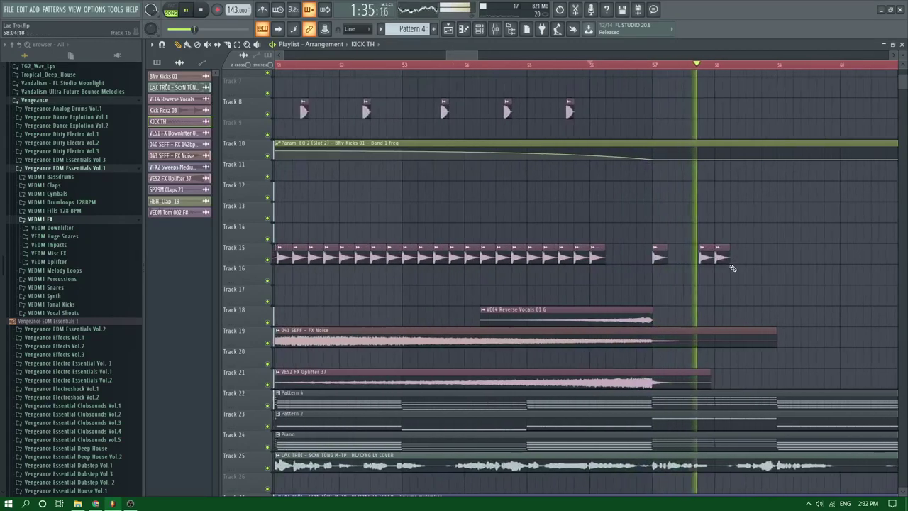
Build a quick kick roll on Track 15 with two-step KICK TH clips at steps 11, 13 and 15 of bar 57
key(space)
drag(708, 259, 699, 259)
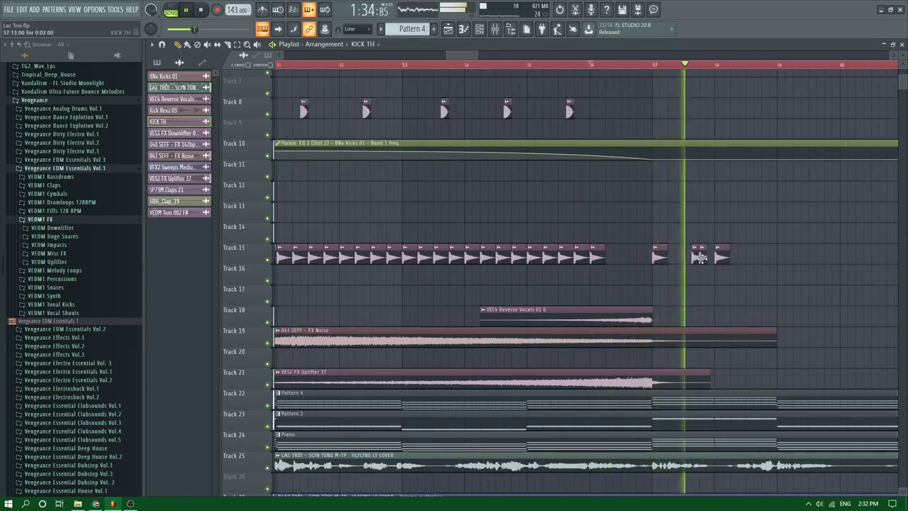
key(space)
scroll(669, 270, down, 2)
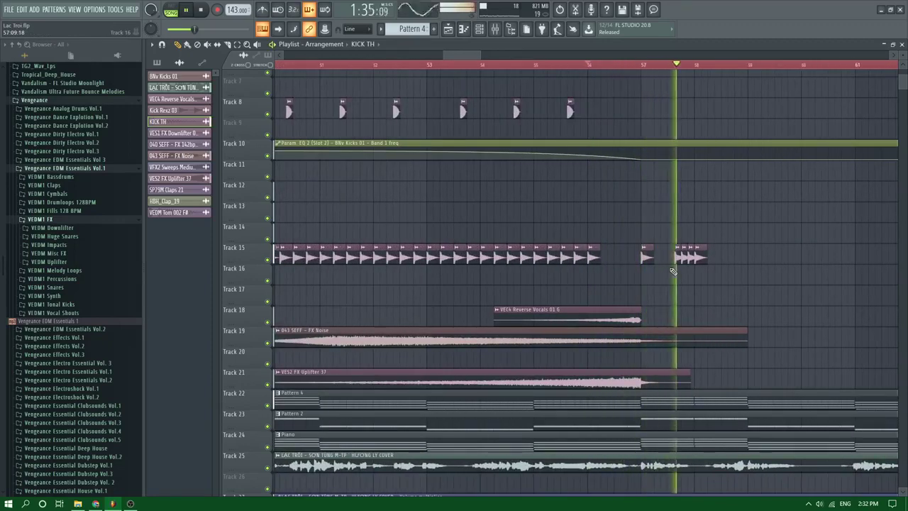
Add a KICK TH clip on Track 15 at the start of bar 59 and replay from just before bar 57
drag(742, 258, 756, 259)
key(space)
key(space)
scroll(637, 260, down, 2)
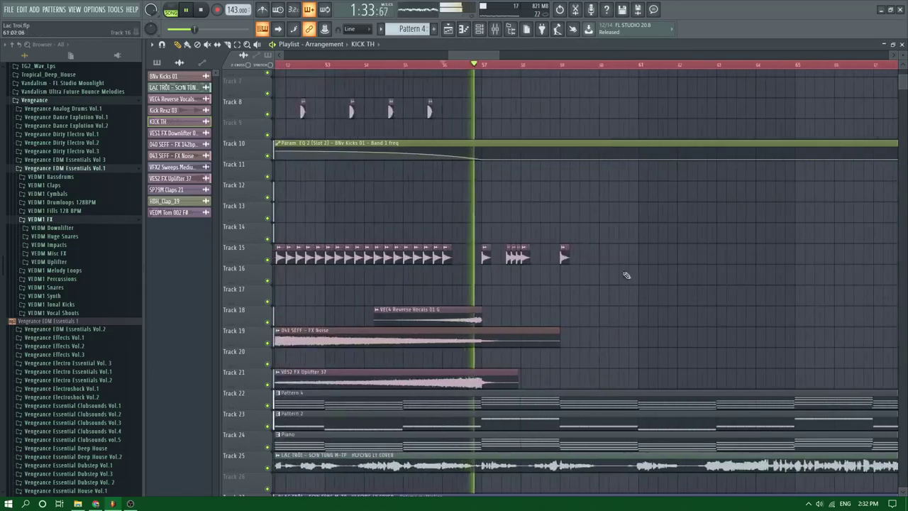
Delete the KICK TH clip at step 11 of bar 57 on Track 15 and replay the kick roll
scroll(572, 262, up, 3)
key(space)
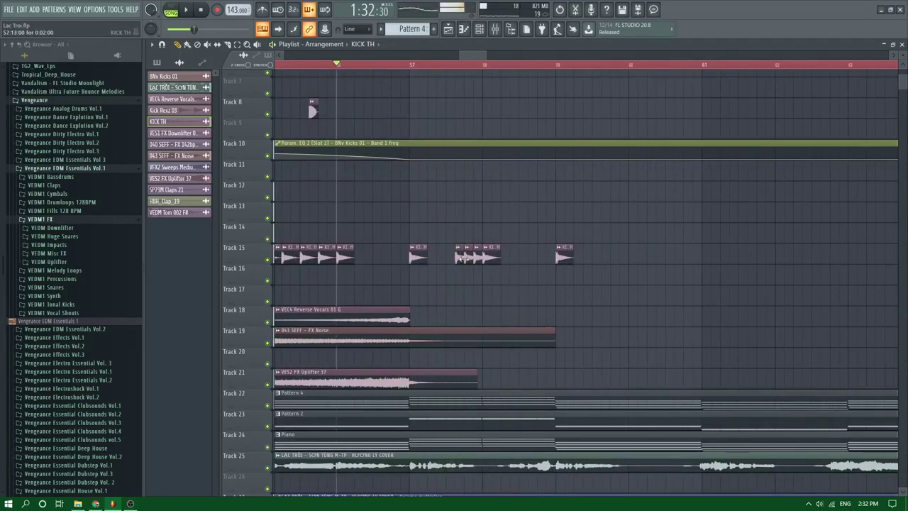
key(space)
right_click(460, 257)
scroll(470, 302, up, 2)
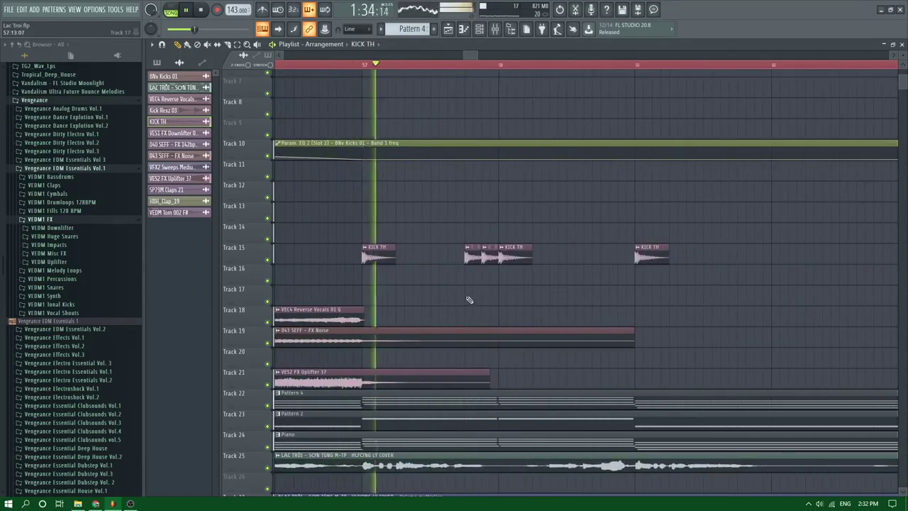
scroll(468, 300, down, 2)
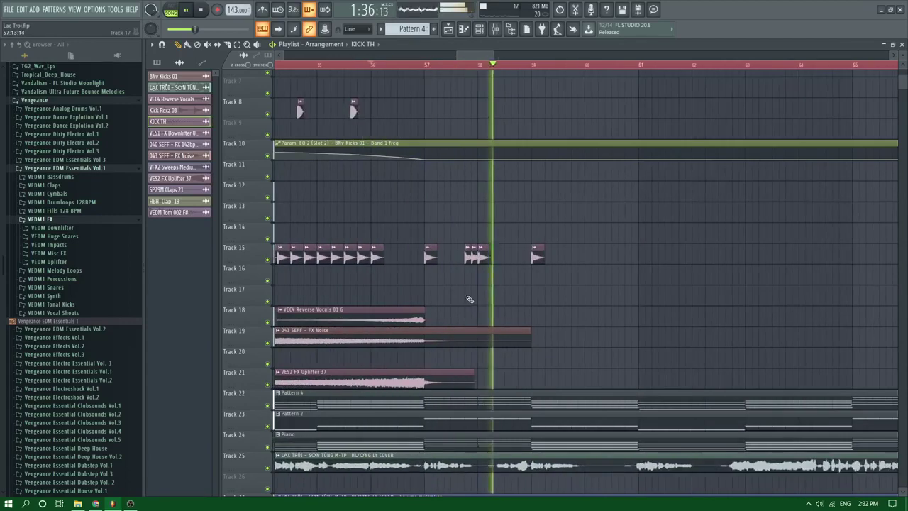
Replay from just before bar 57 and open the Piano pattern's chords in the piano roll
click(471, 434)
key(space)
key(space)
double_click(470, 435)
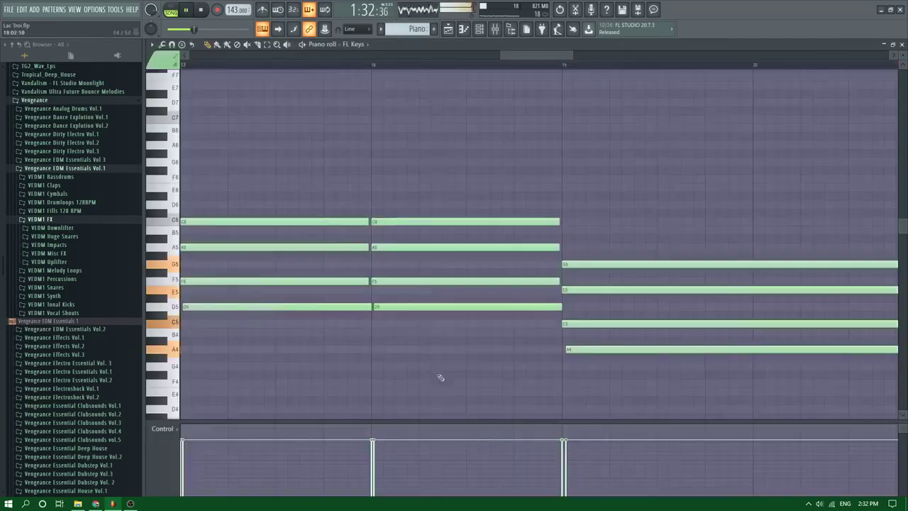
Sidechain the BNv Kicks 01 mixer track to the FL Keys mixer track
click(500, 30)
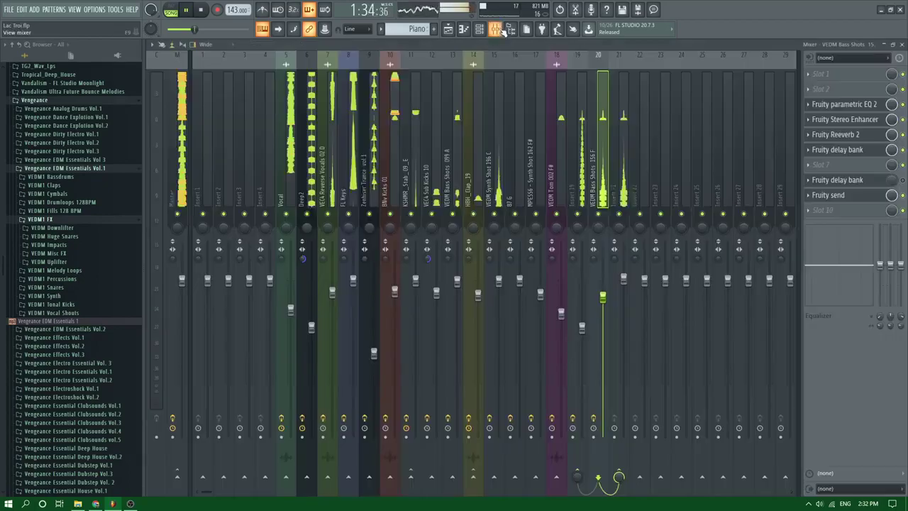
click(349, 153)
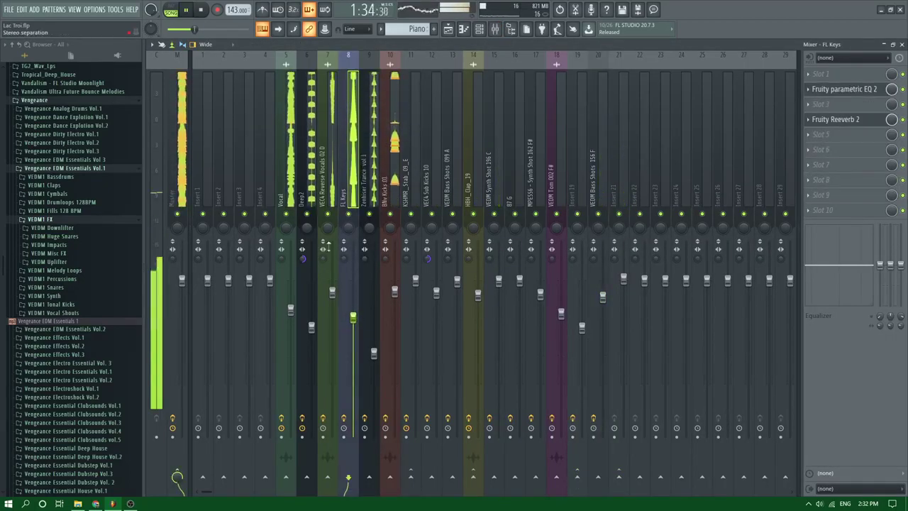
click(391, 202)
right_click(349, 476)
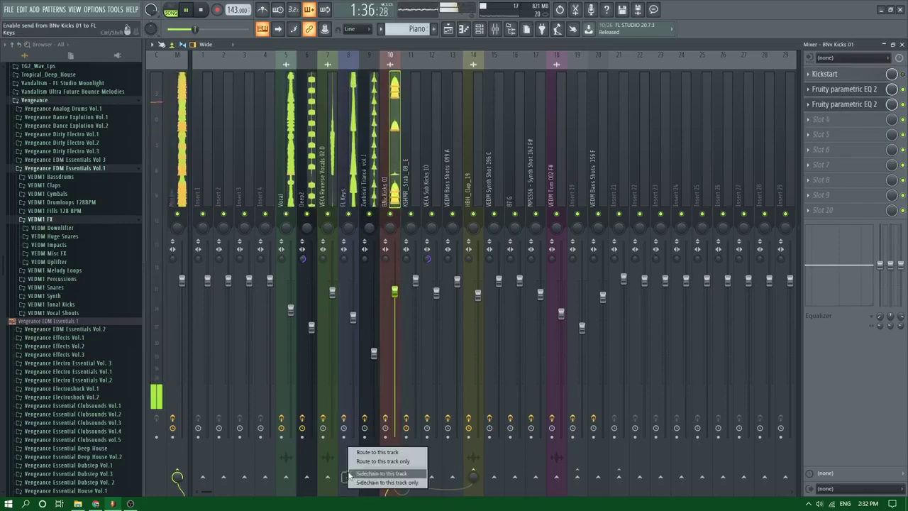
click(358, 473)
Load Fruity Limiter in slot 1 of the FL Keys track and set its compressor to sidechain input 1 with adjusted threshold, ratio and release
click(342, 162)
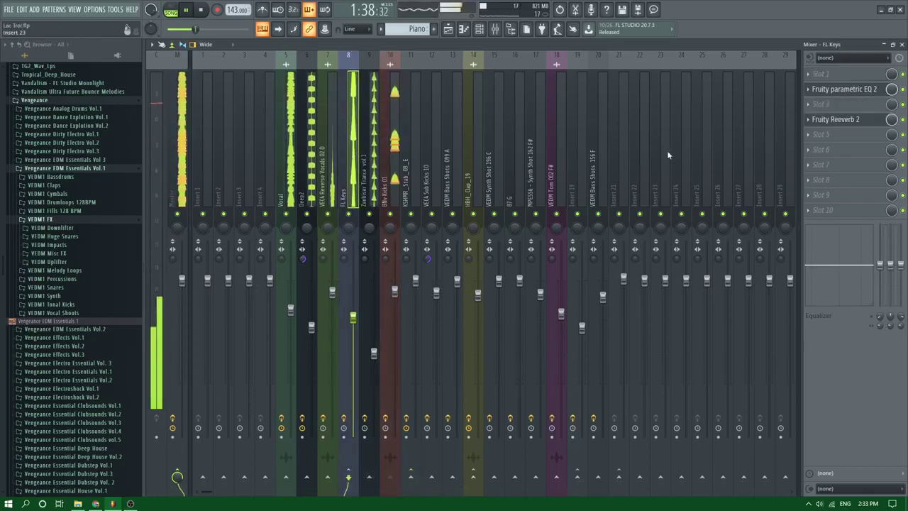
click(845, 71)
click(596, 384)
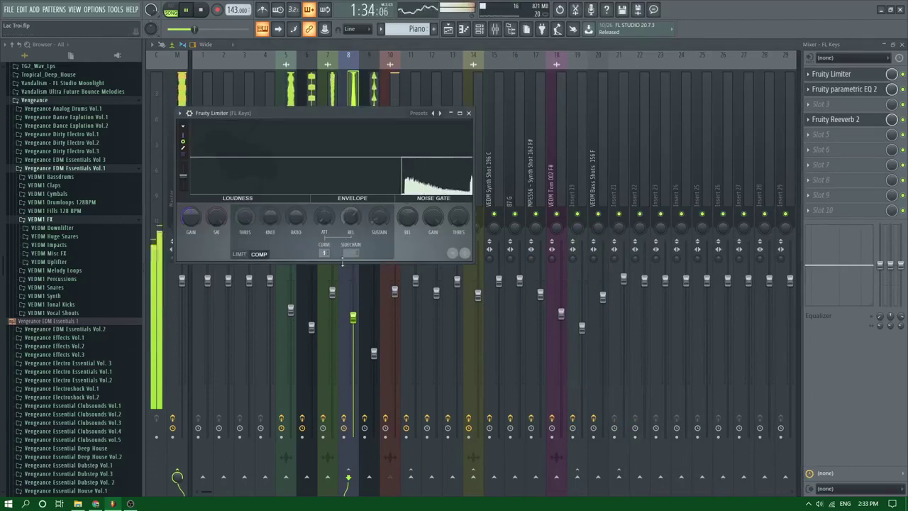
right_click(267, 226)
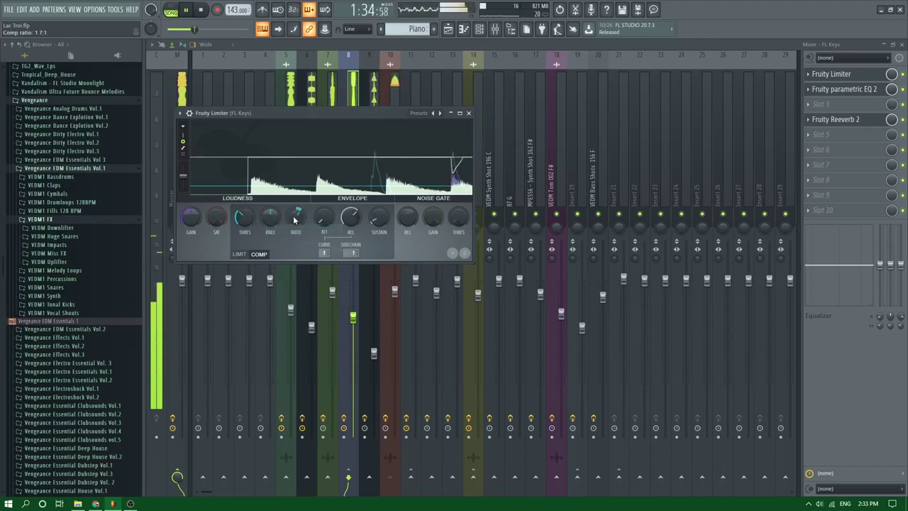
drag(350, 217, 343, 221)
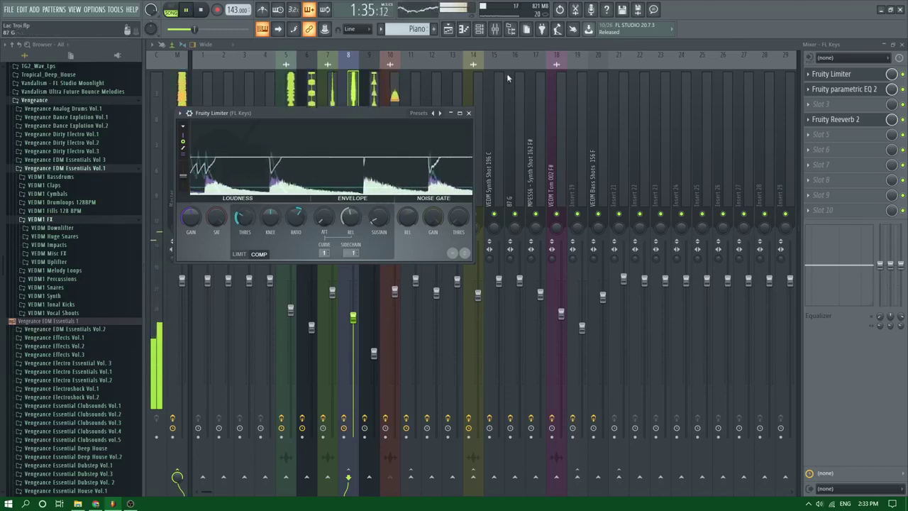
Reopen the Piano pattern from the playlist in the piano roll and copy all of its chord notes
click(458, 29)
scroll(503, 311, down, 5)
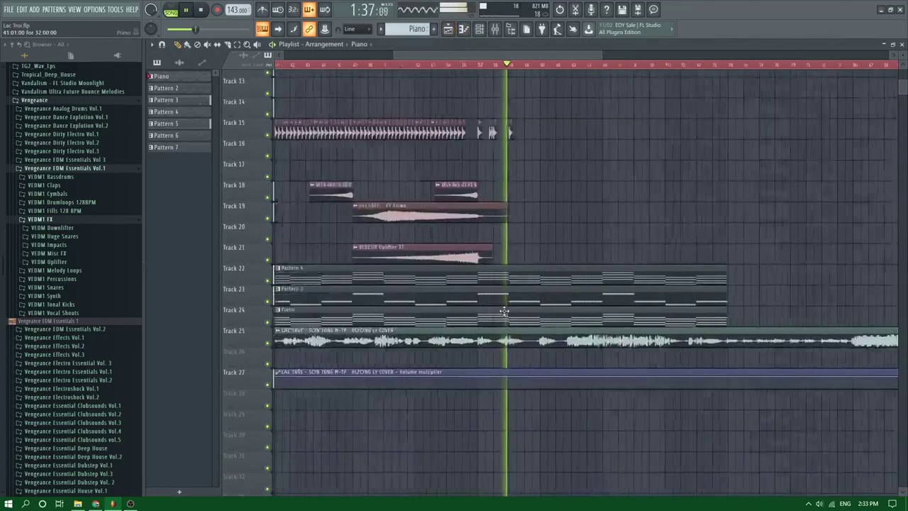
double_click(504, 311)
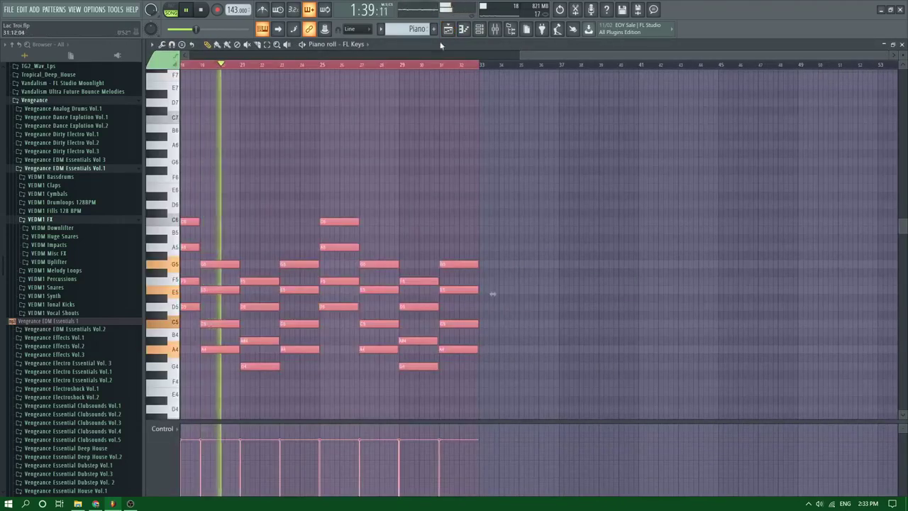
Create Pattern 8 and add a Nexus instrument channel with the 808 Mafia Chior 1 preset
click(433, 28)
click(479, 30)
click(427, 195)
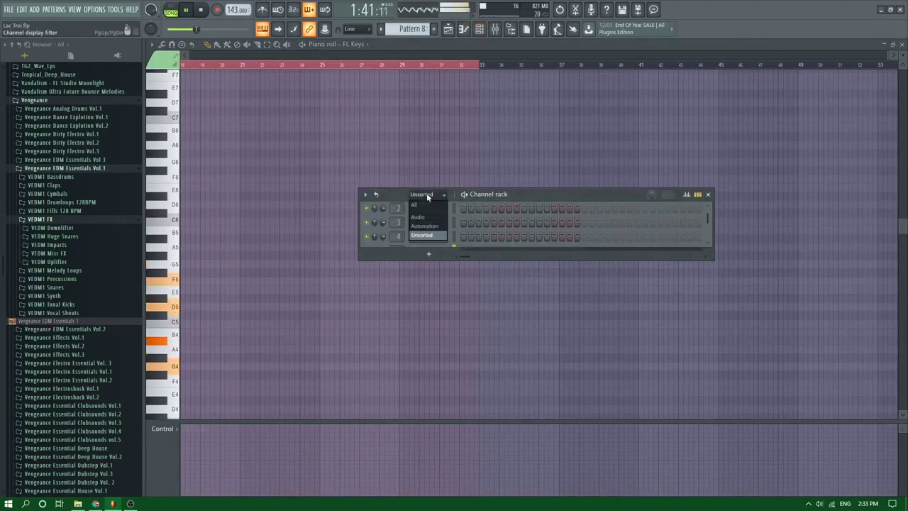
drag(500, 260, 515, 303)
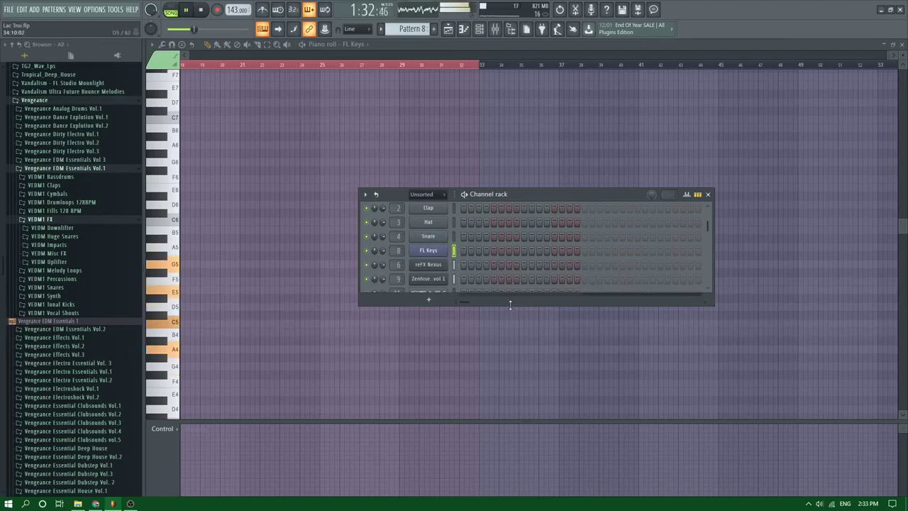
drag(510, 304, 505, 441)
click(428, 438)
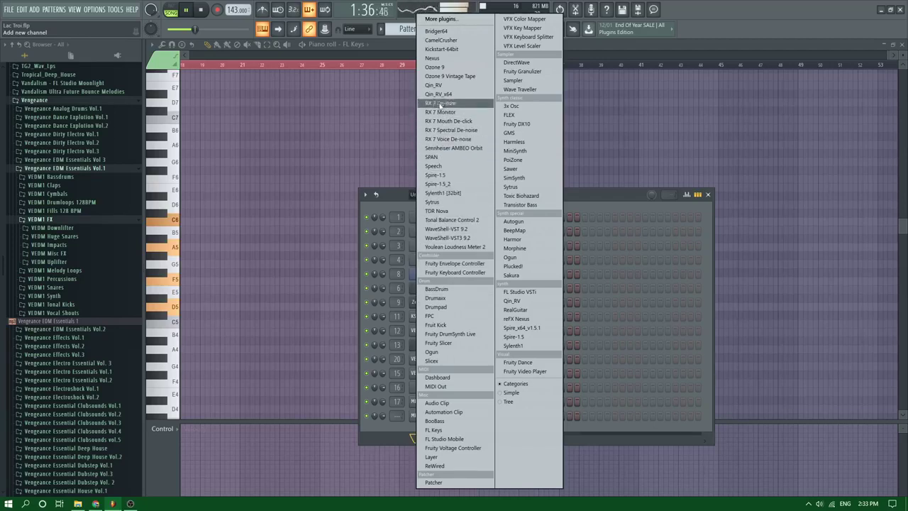
click(434, 58)
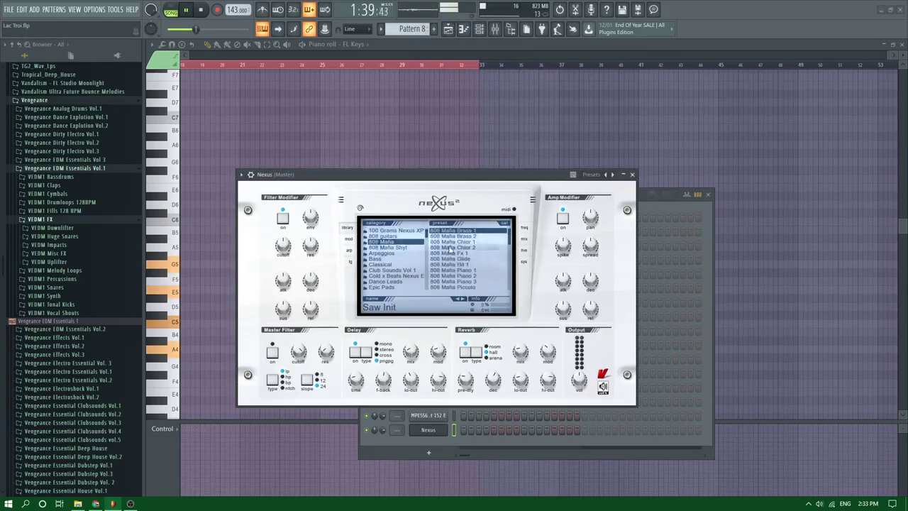
click(436, 130)
Paste the copied chords into the Nexus channel of Pattern 8 and move them to start at bar 1
key(ctrl+v)
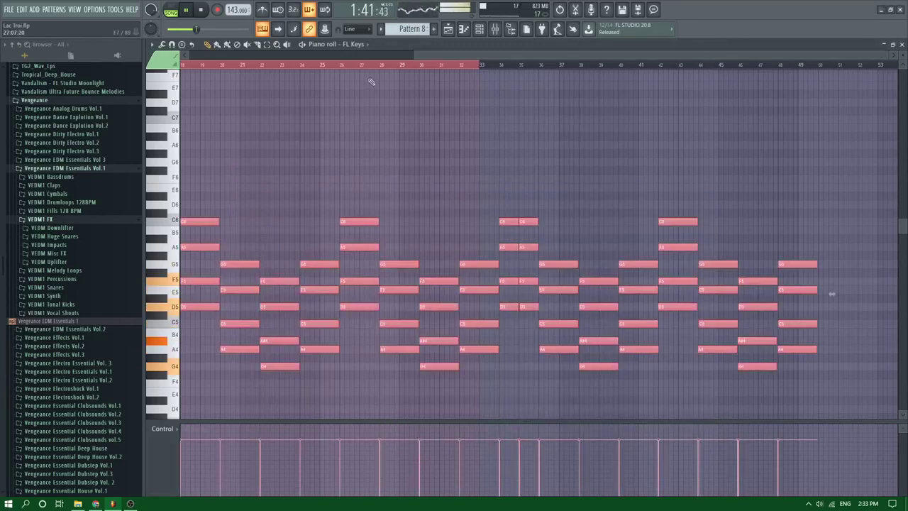
key(ctrl+z)
click(353, 29)
click(349, 48)
click(351, 44)
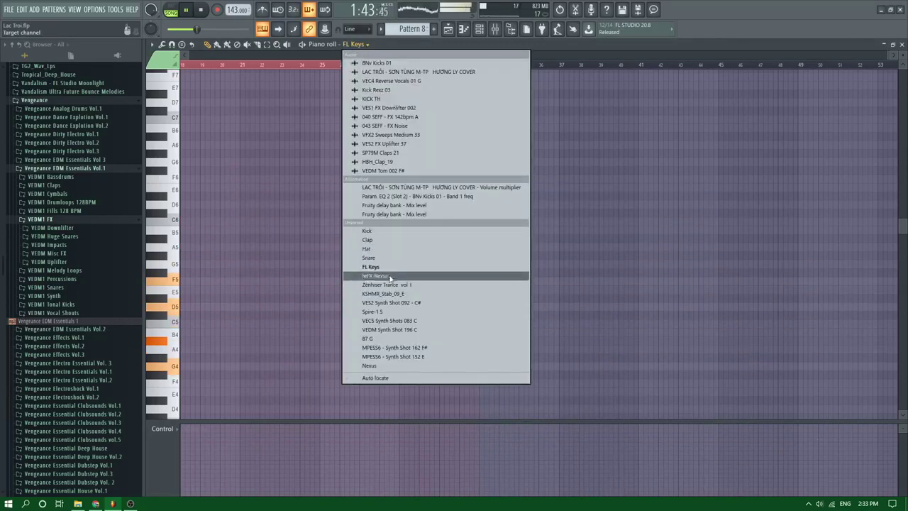
click(370, 366)
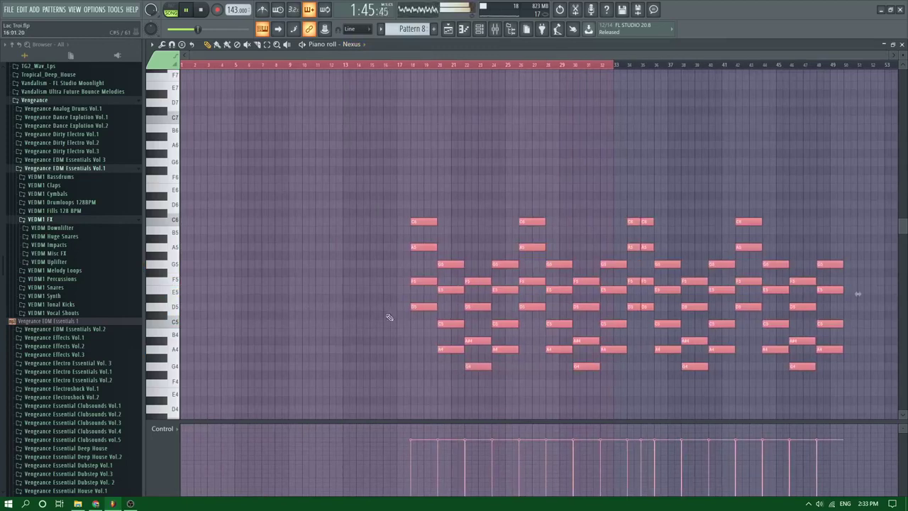
drag(417, 306, 189, 307)
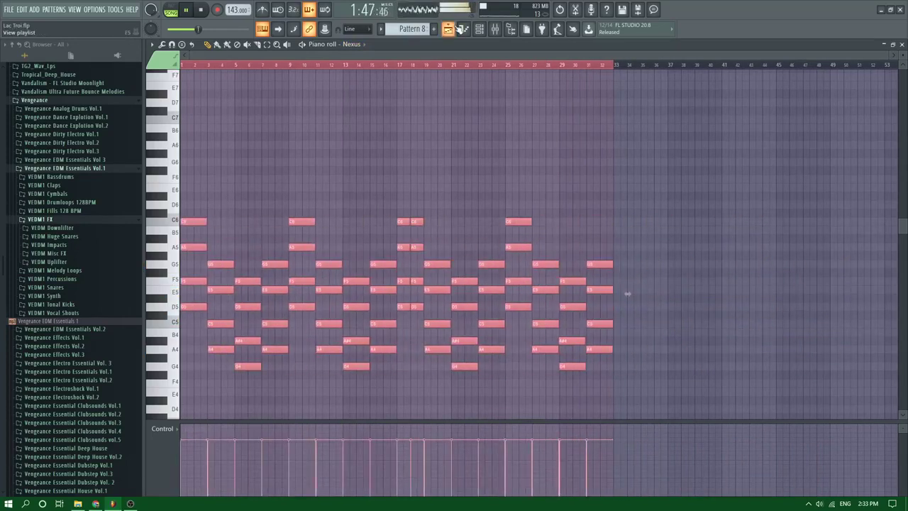
Place Pattern 8 on Track 17 of the playlist at bar 41 and replay from just before bar 57
click(451, 28)
key(space)
click(337, 171)
key(space)
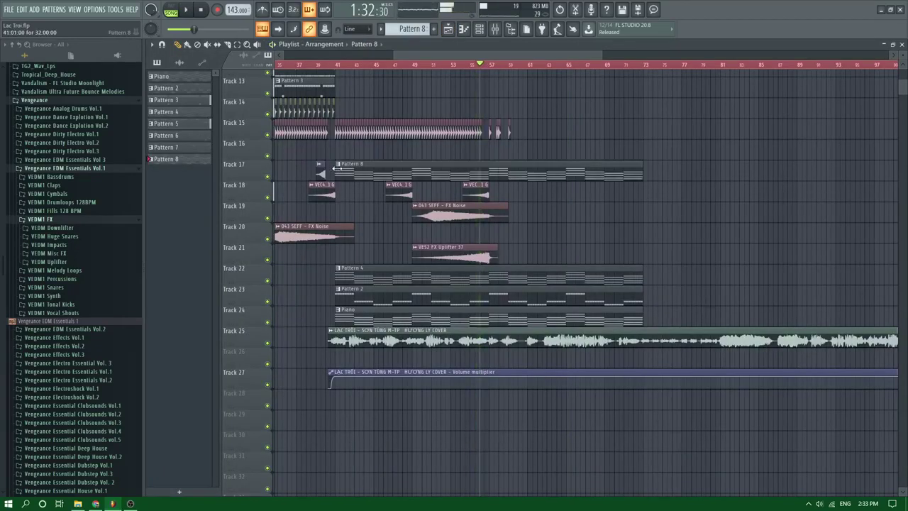
Route the Nexus channel to mixer track 22 and load Kickstart in slot 5 of that track
key(F9)
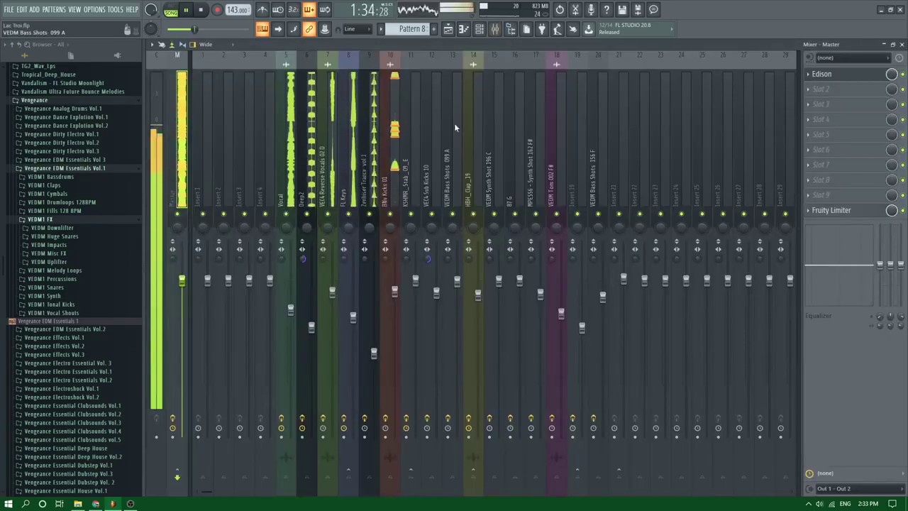
key(F6)
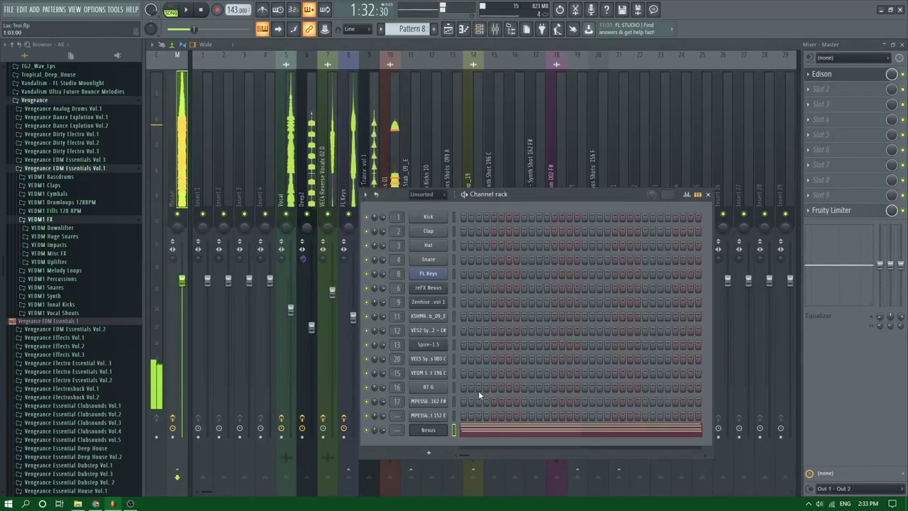
key(ctrl+l)
key(F6)
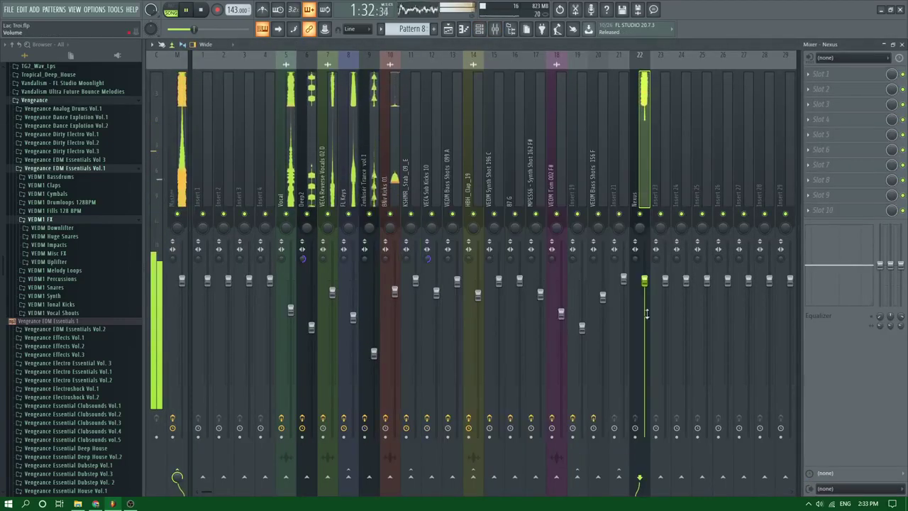
click(809, 134)
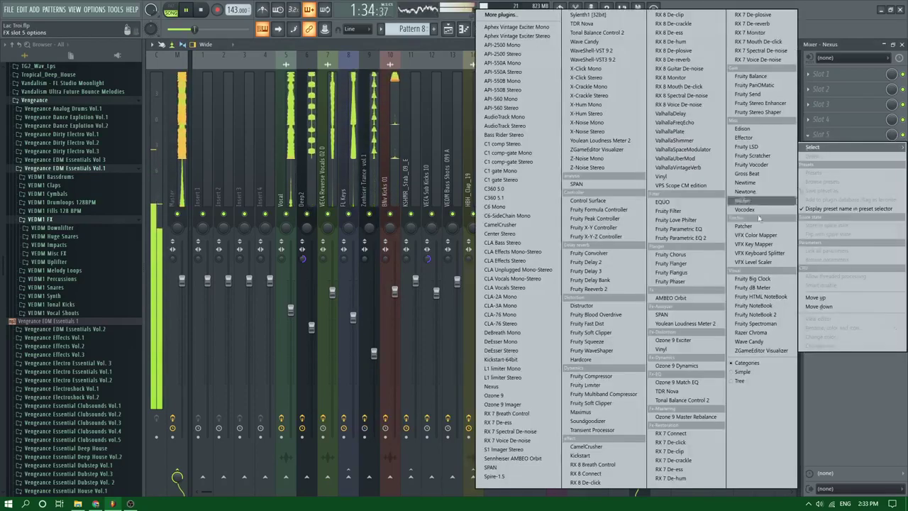
click(584, 457)
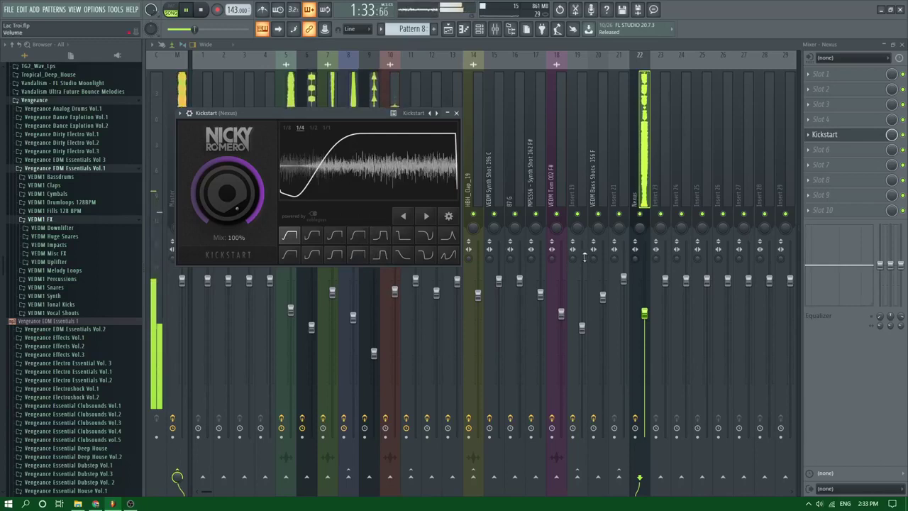
Lower the Nexus mixer track's volume fader further and open the Nexus instrument's settings
click(644, 313)
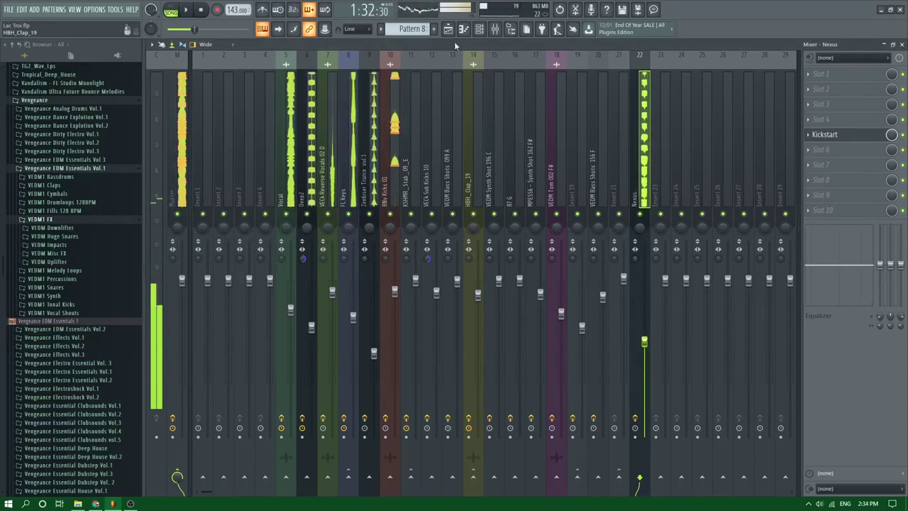
click(491, 31)
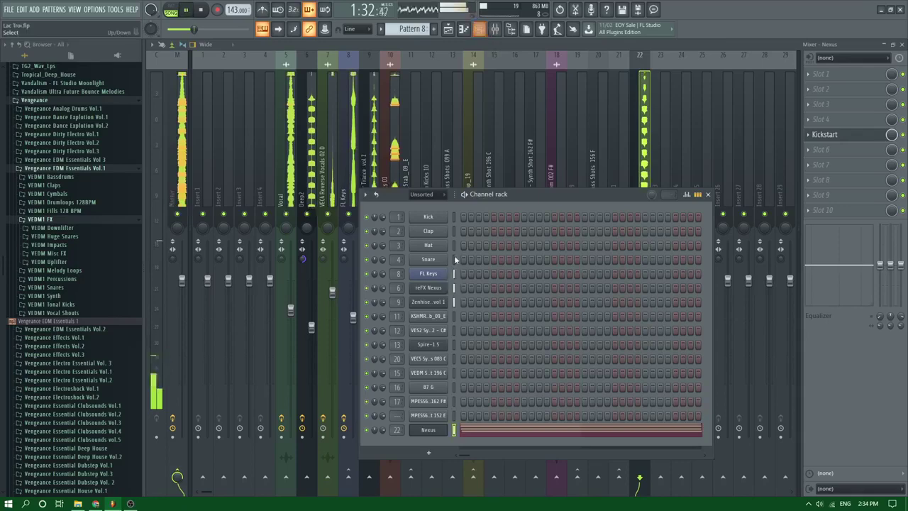
click(428, 429)
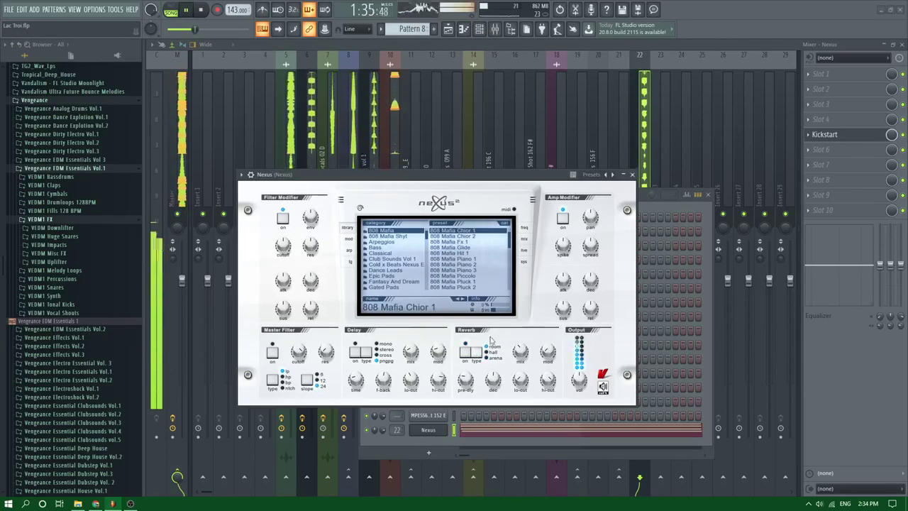
Sidechain the Nexus mixer track to Insert 23 and load Fruity Reeverb 2 in slot 5 of Insert 23
click(647, 159)
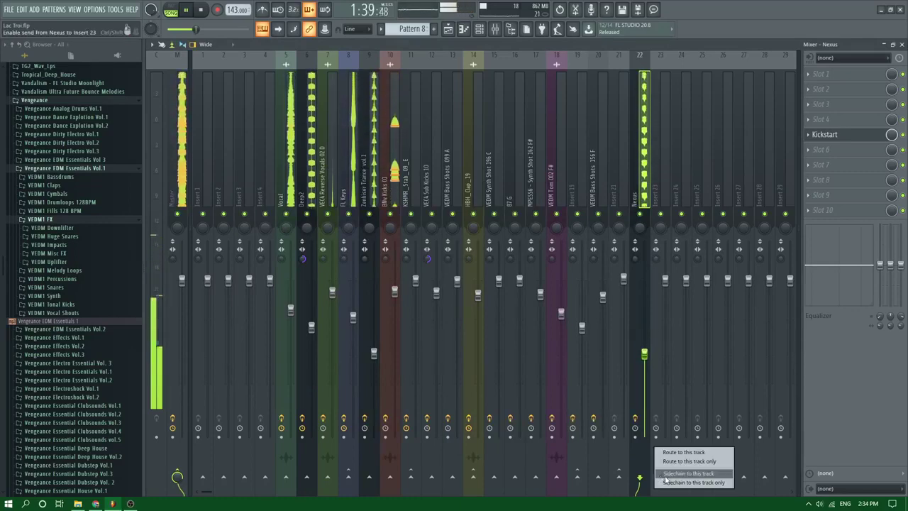
click(663, 125)
click(810, 137)
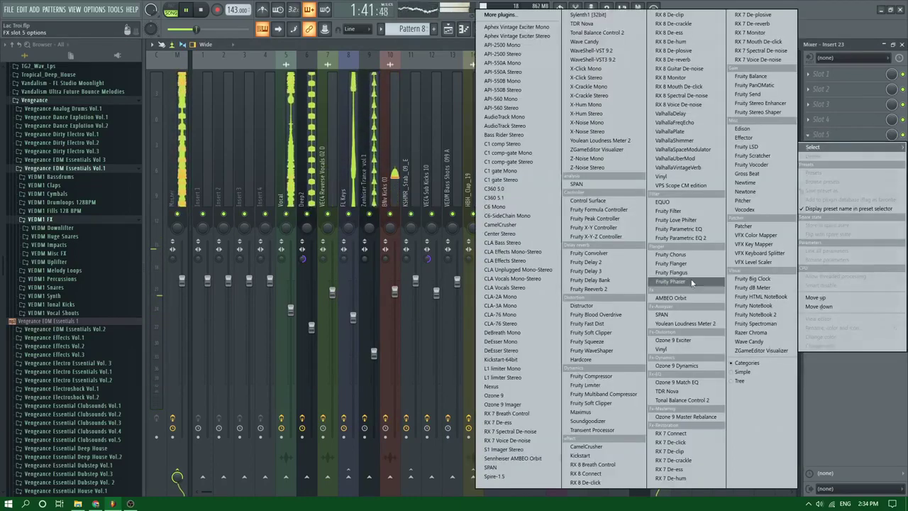
click(604, 291)
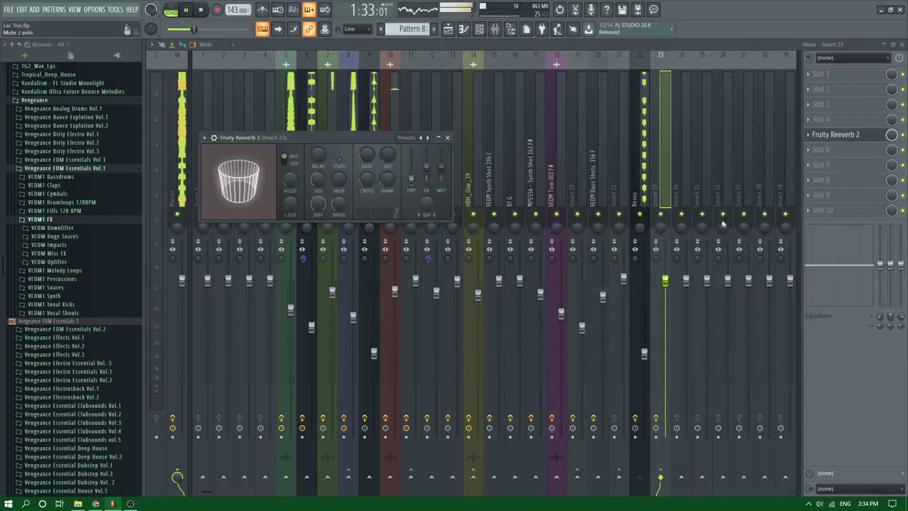
Load Fruity Send in slot 8 of the Nexus mixer track and send it to Insert 23
click(645, 137)
click(810, 135)
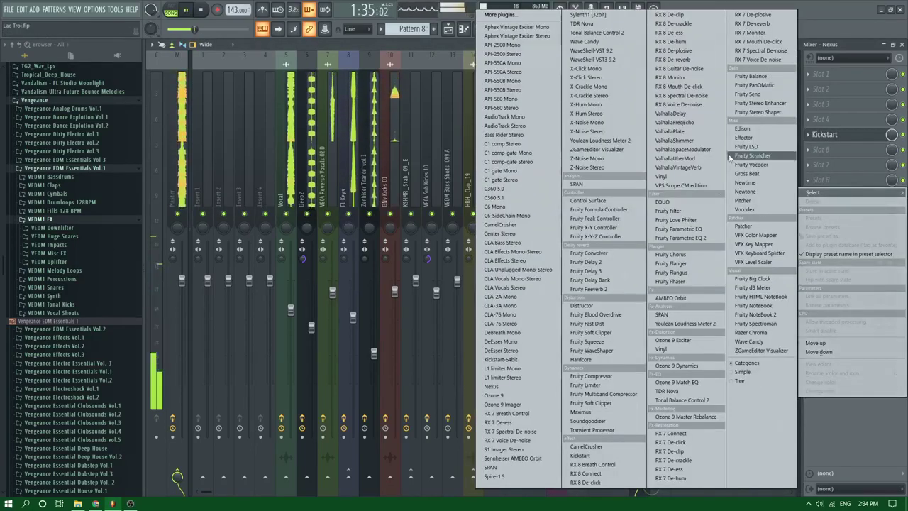
click(744, 95)
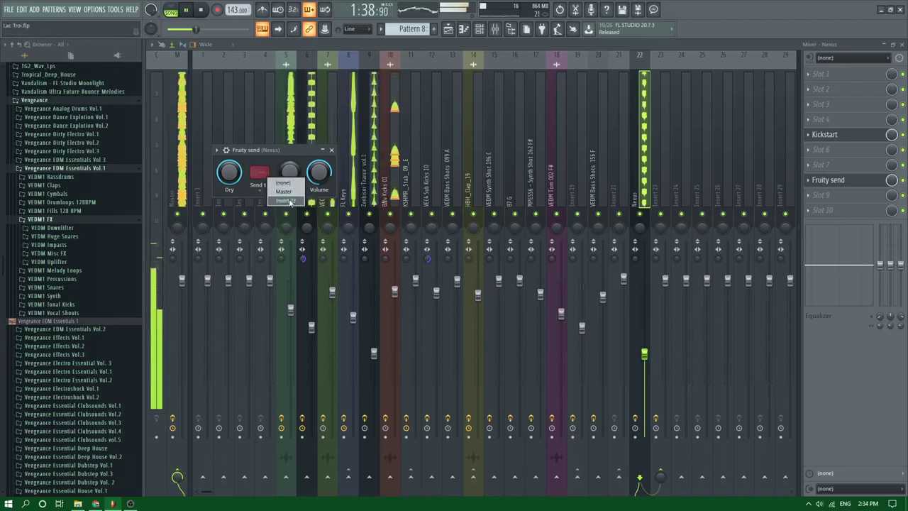
Balance the reverb by slightly lowering the Insert 23 and Nexus mixer faders, then save the project
click(662, 148)
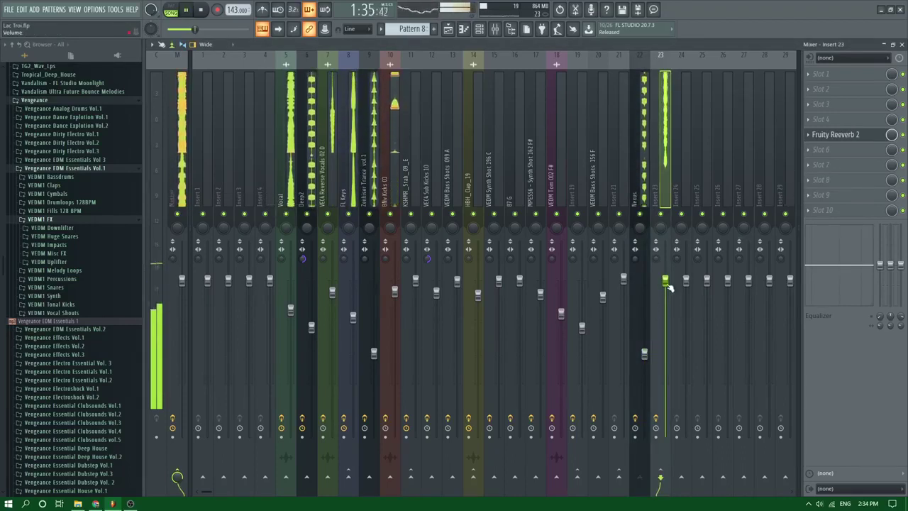
click(837, 135)
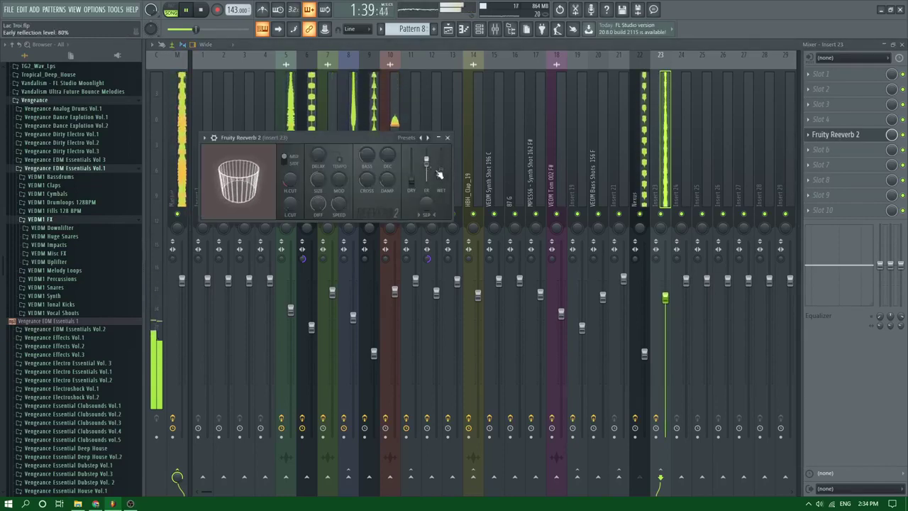
click(652, 360)
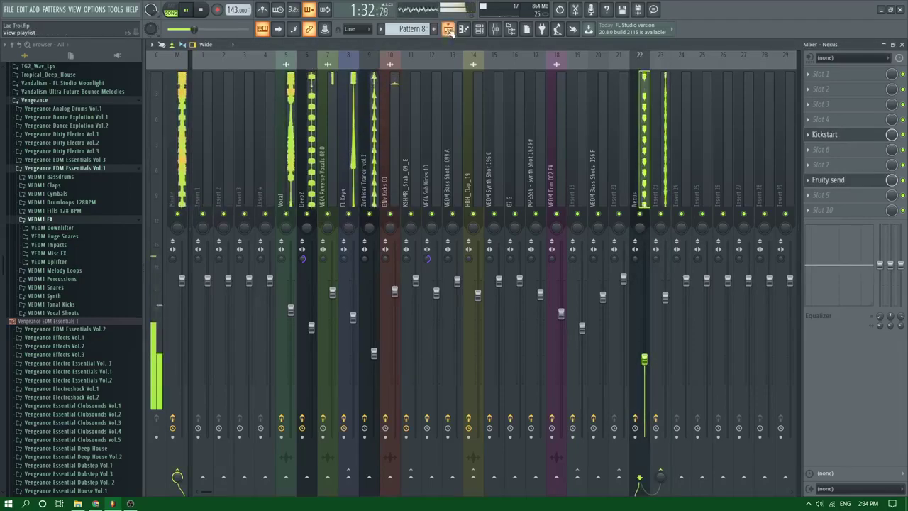
click(448, 29)
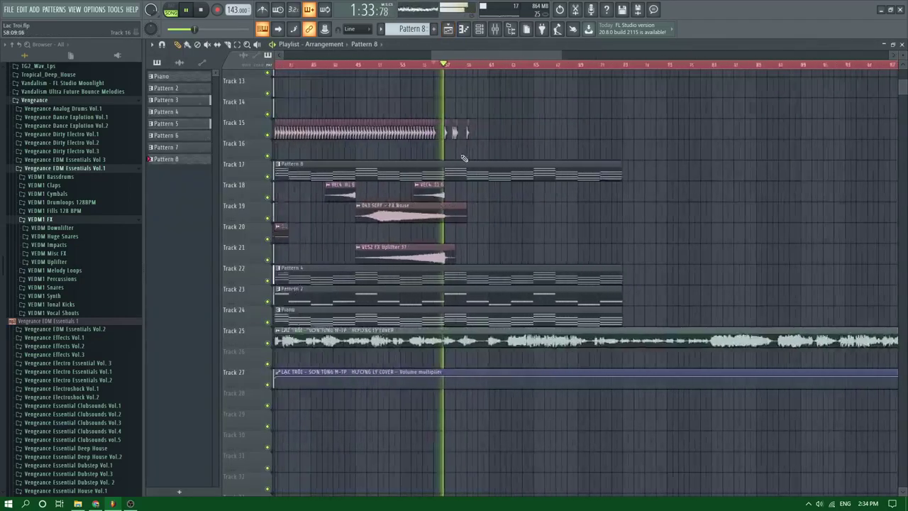
key(ctrl+s)
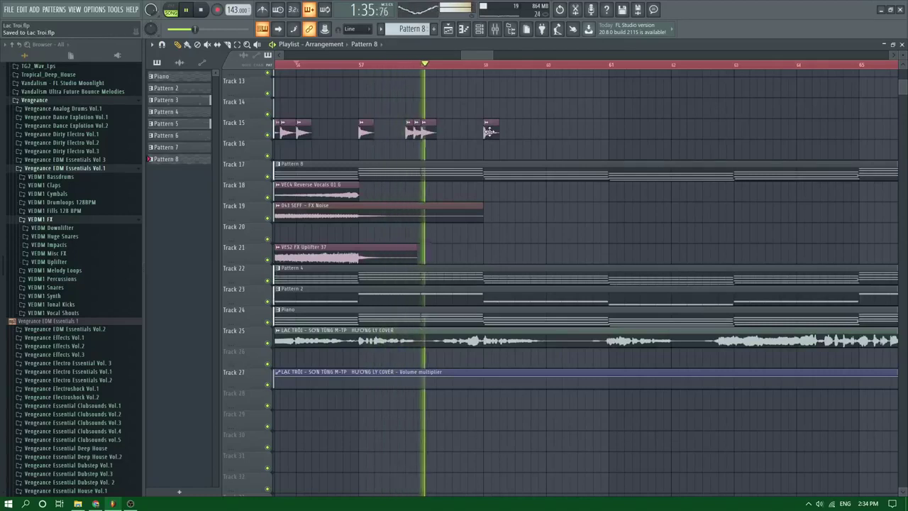
Place four KICK TH clips two steps apart on Track 15 from 59:11 to bar 60, trimming overlapping clips to two steps
drag(489, 132, 542, 133)
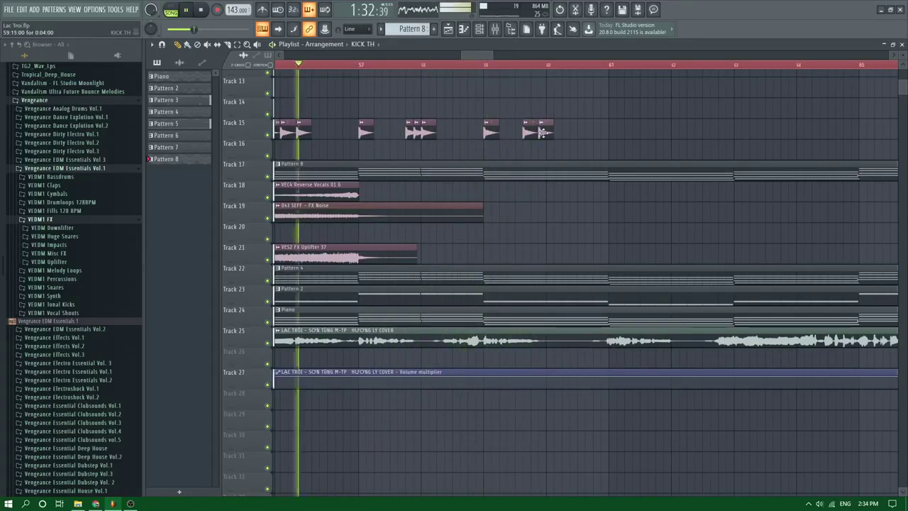
click(543, 133)
right_click(543, 134)
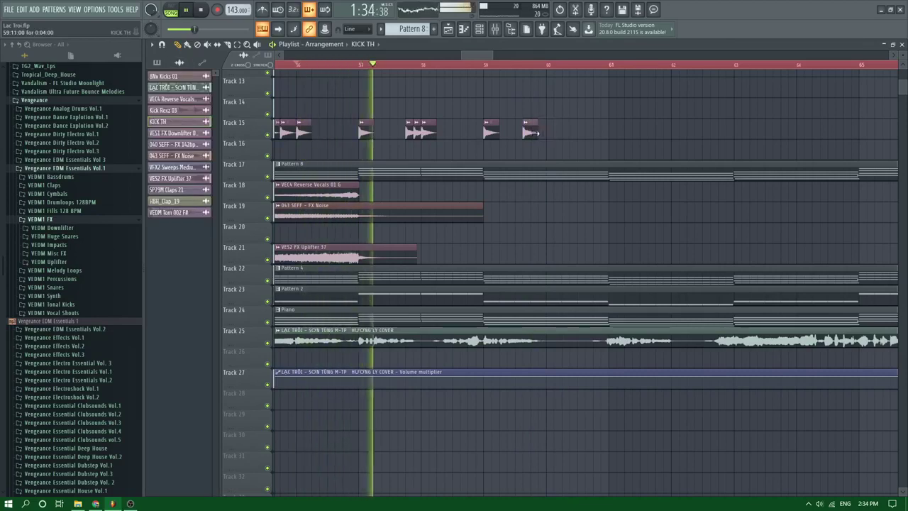
drag(537, 132, 529, 133)
click(549, 133)
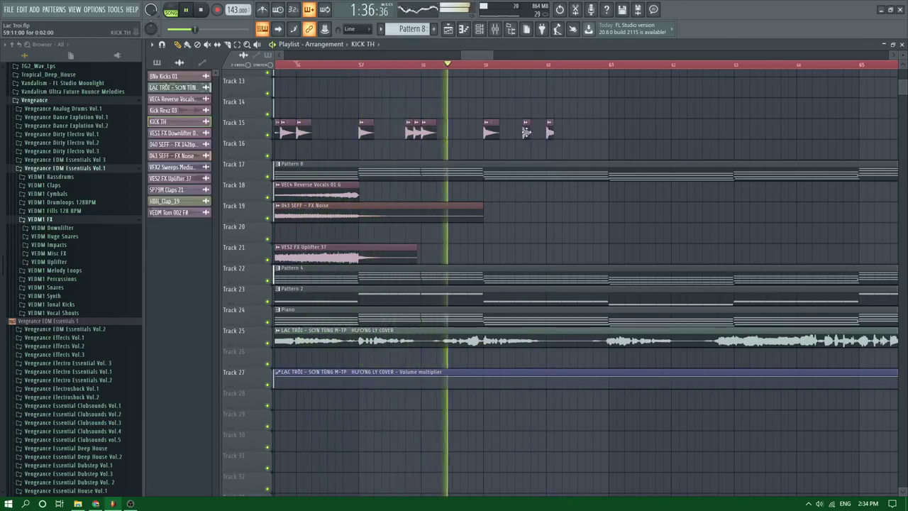
scroll(529, 136, up, 4)
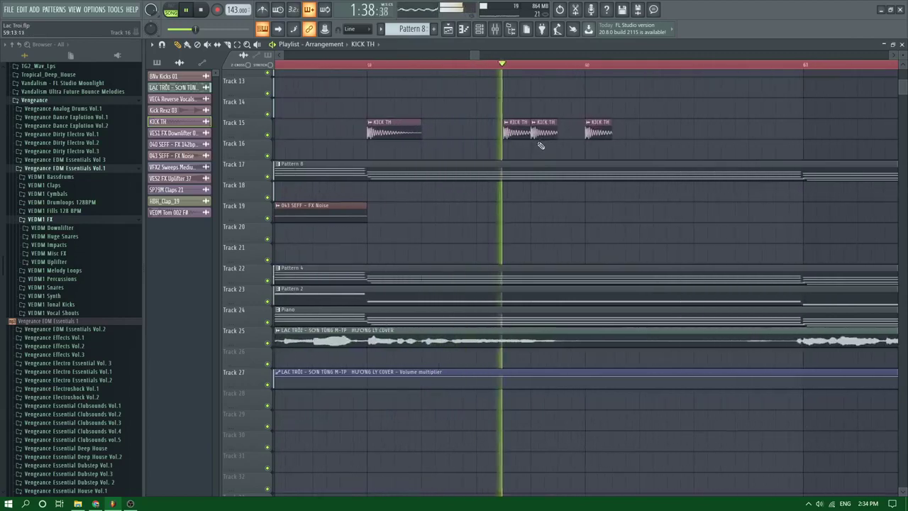
click(560, 132)
scroll(494, 145, down, 1)
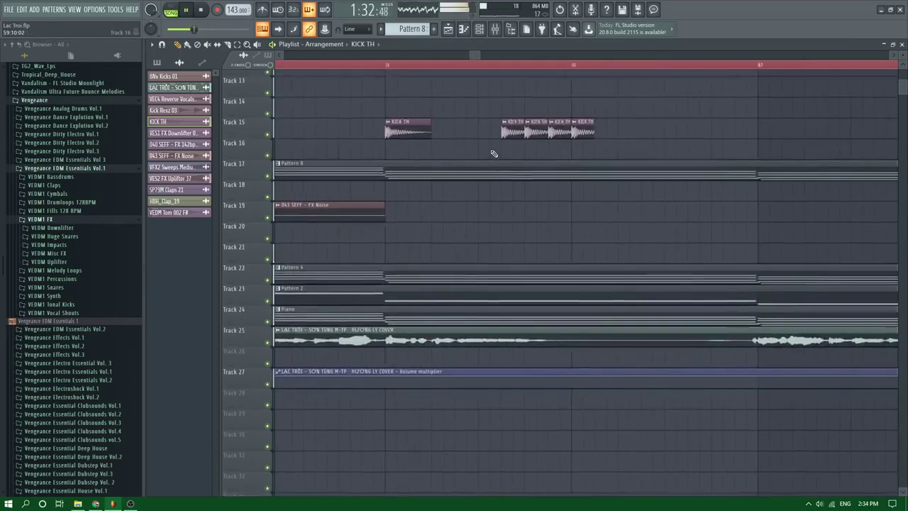
scroll(494, 156, down, 2)
scroll(495, 152, down, 2)
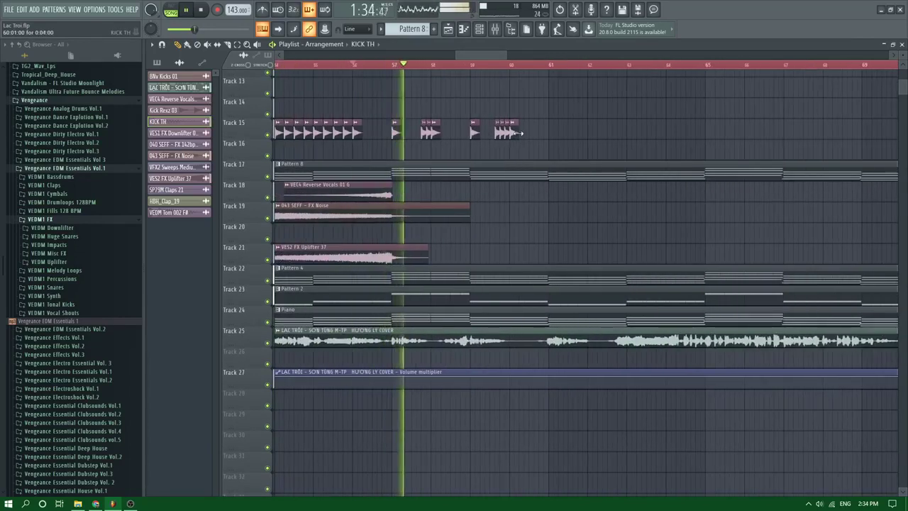
Continue the kick pattern on Track 15 with KICK TH clips at 60:13, bar 61 and bar 62
scroll(530, 150, up, 2)
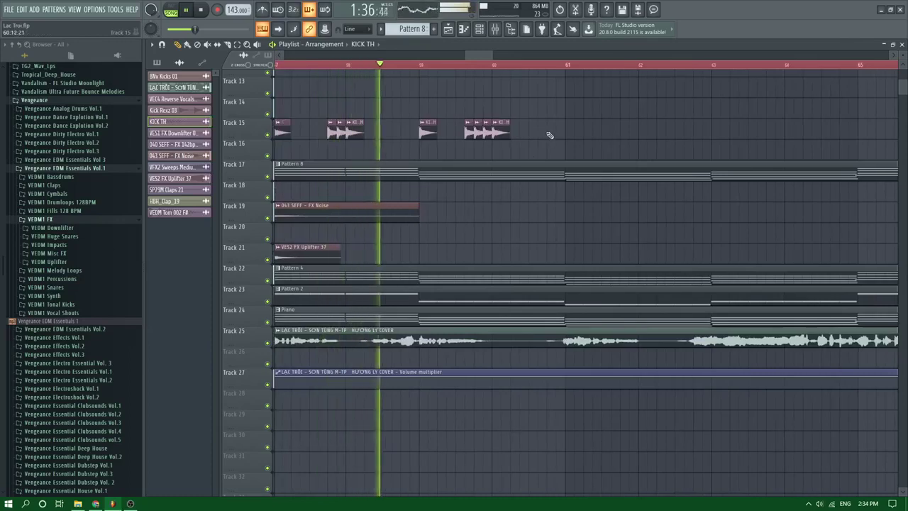
click(551, 134)
click(572, 132)
scroll(564, 137, down, 3)
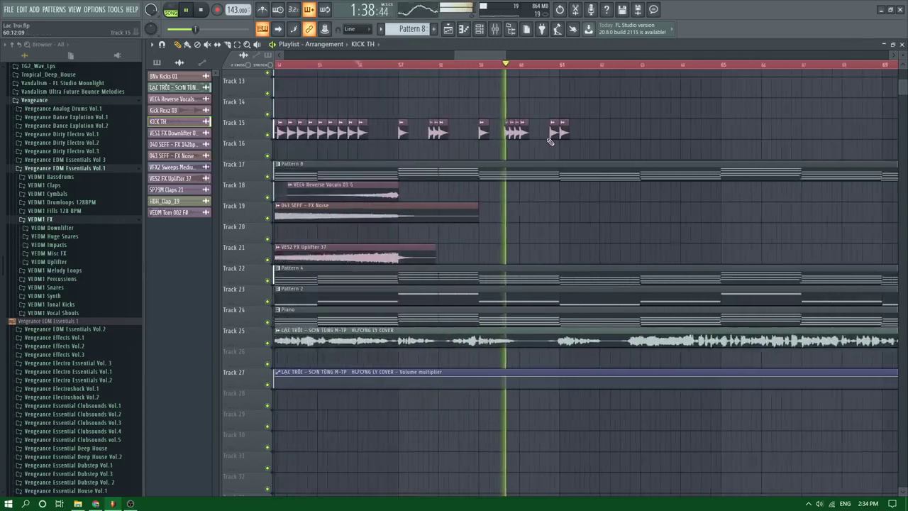
scroll(548, 142, up, 5)
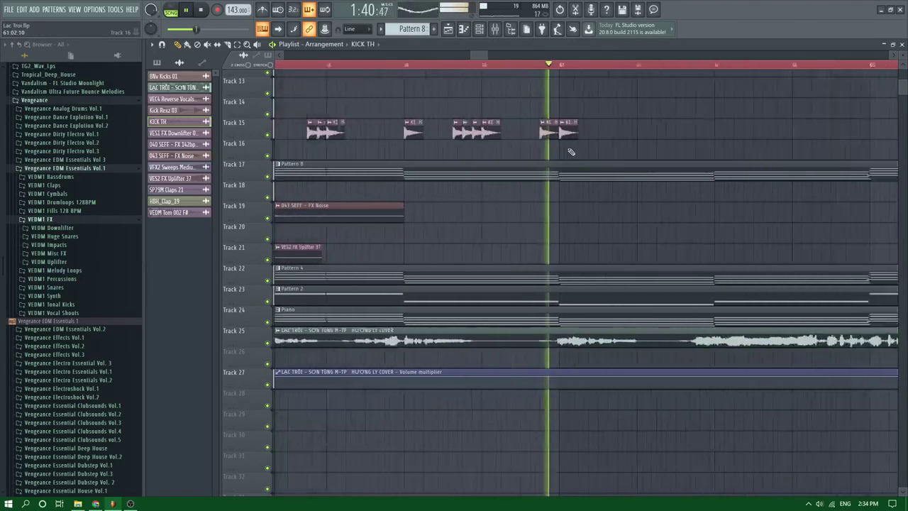
scroll(585, 138, down, 4)
click(628, 131)
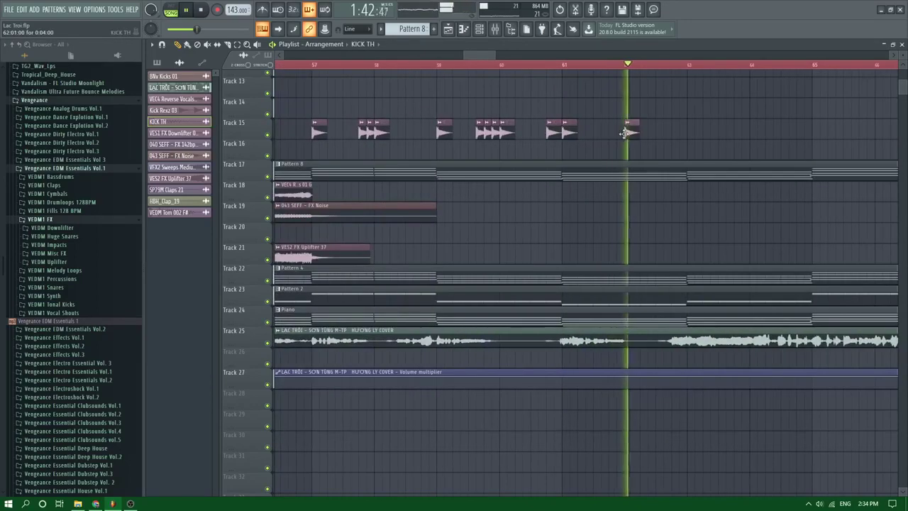
Replay from just before bar 62 and add KICK TH clips at 62:09 and 62:13 on Track 15
scroll(627, 124, up, 3)
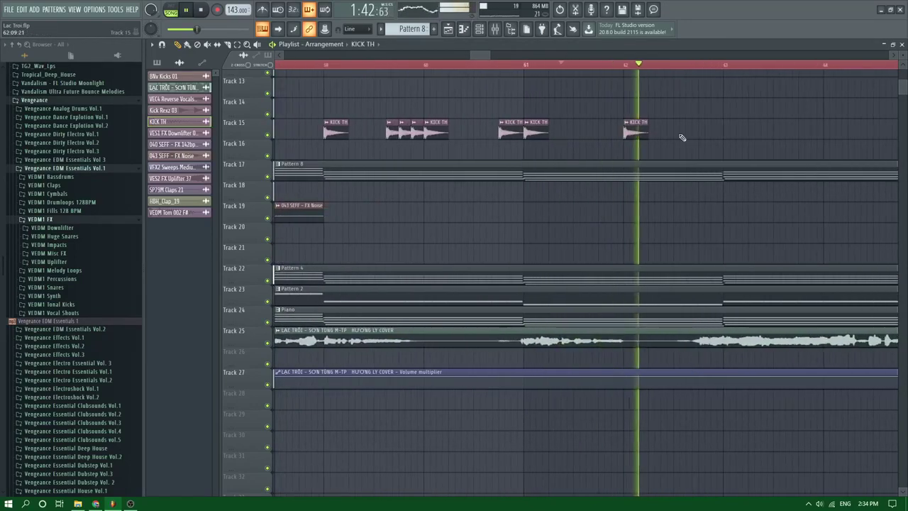
key(space)
click(613, 65)
key(space)
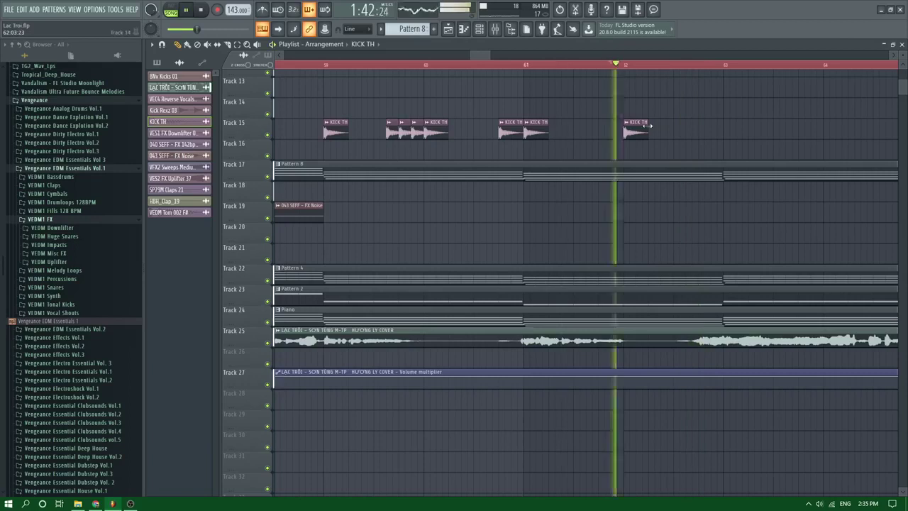
click(654, 131)
key(space)
key(space)
drag(675, 131, 699, 130)
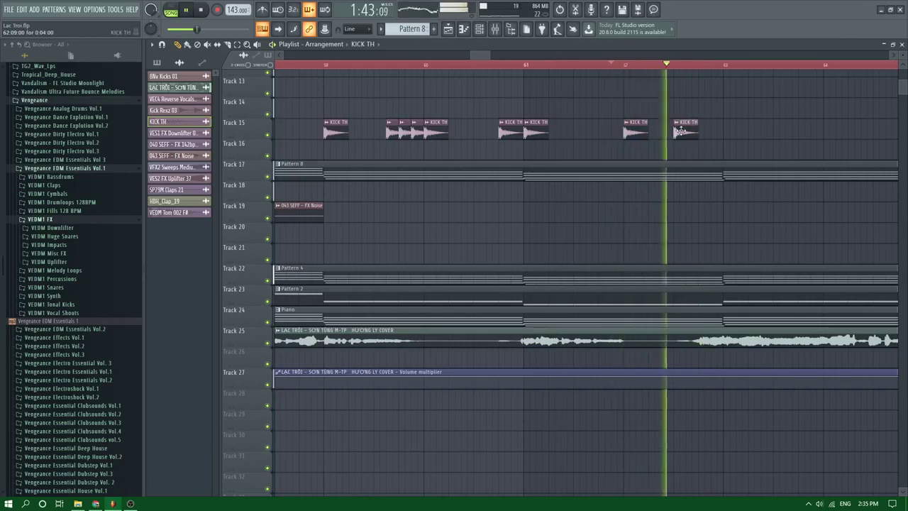
key(space)
key(space)
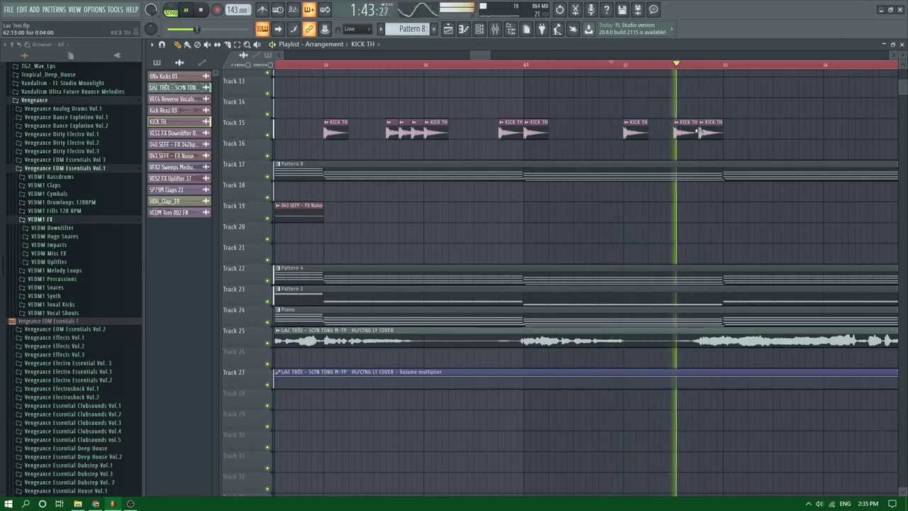
Rework the last kick group on Track 15 into four KICK TH clips two steps apart from 62:11 to bar 63
scroll(620, 144, down, 4)
key(space)
key(space)
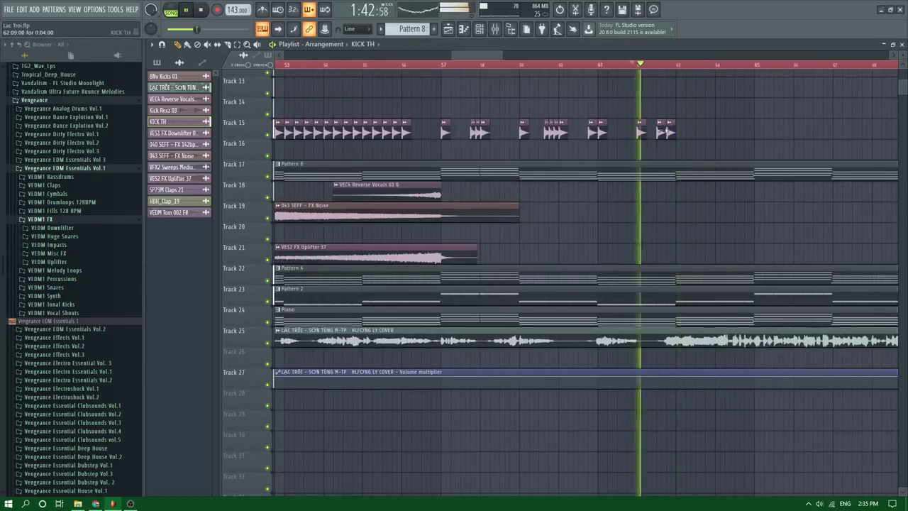
scroll(665, 133, up, 3)
key(space)
key(space)
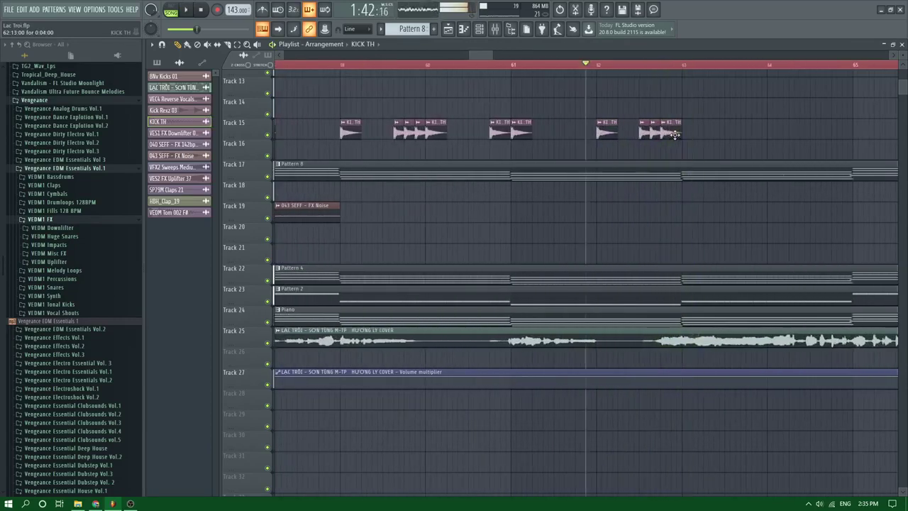
drag(672, 135, 689, 136)
key(space)
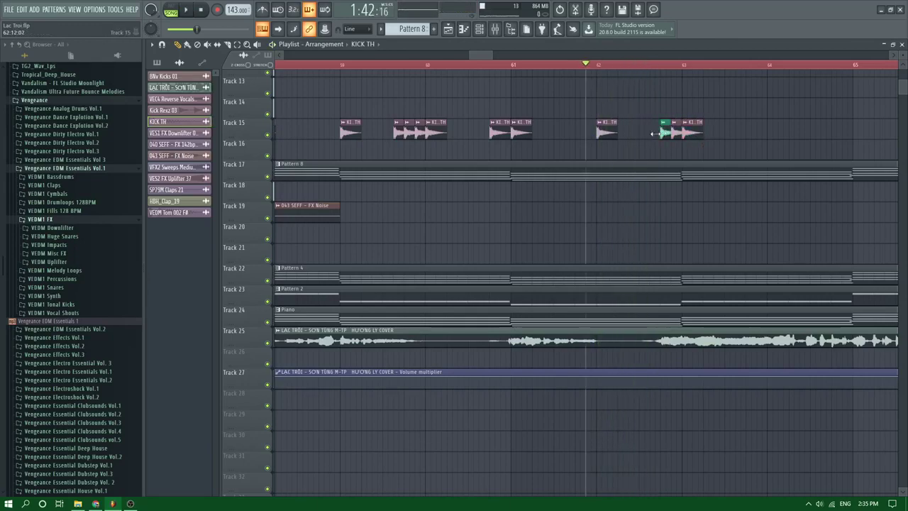
key(space)
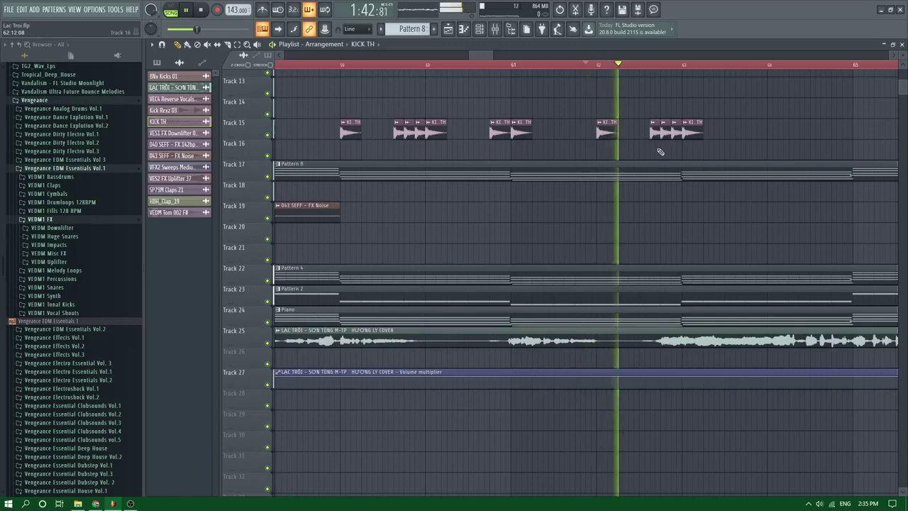
Copy the continuous KICK TH run starting at bar 33 on Track 15 to bar 63 and deselect it
scroll(660, 151, down, 1)
scroll(660, 151, down, 5)
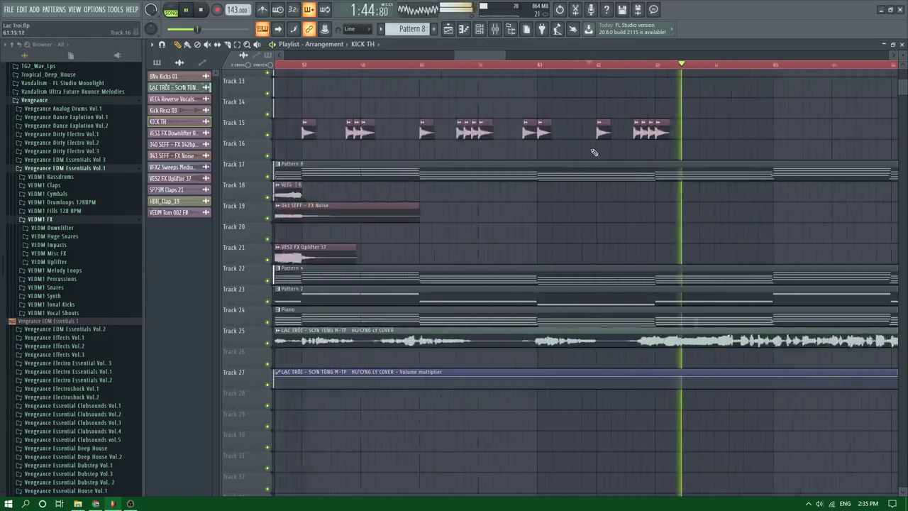
scroll(633, 158, down, 2)
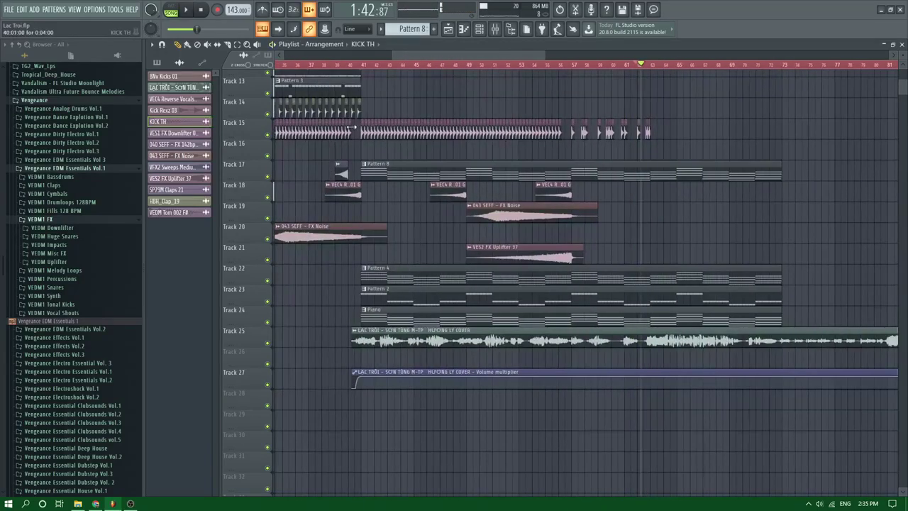
drag(355, 132, 378, 149)
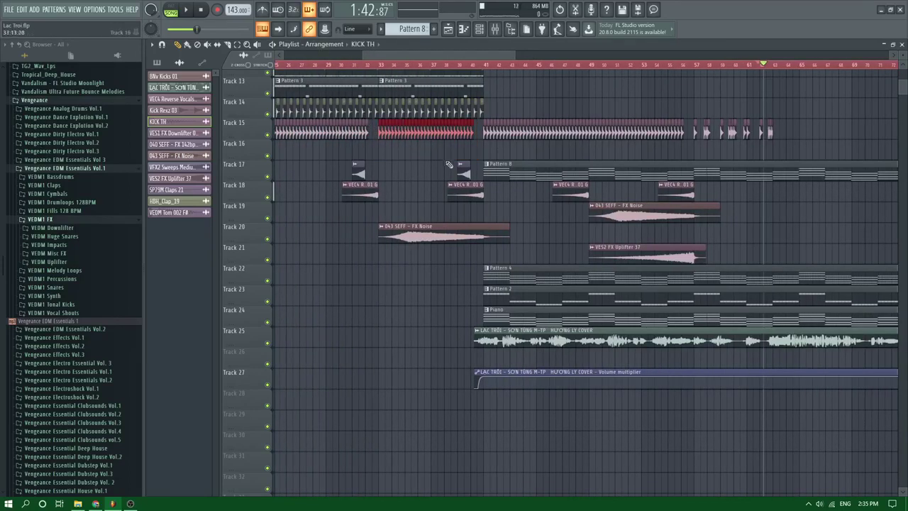
drag(413, 133, 791, 135)
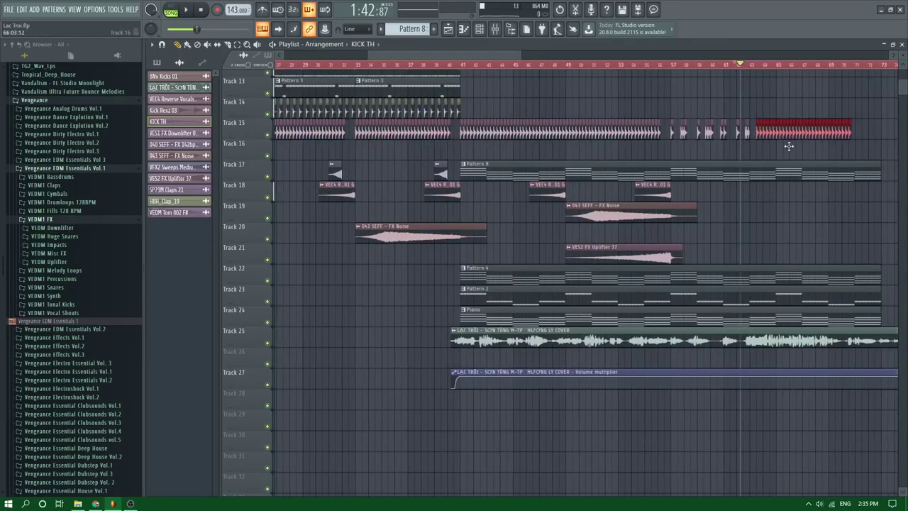
scroll(718, 155, up, 4)
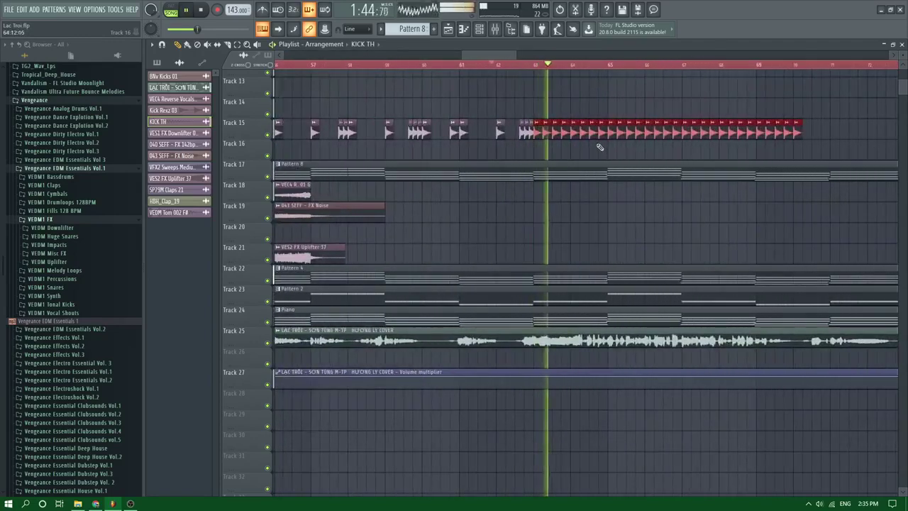
scroll(528, 139, down, 3)
scroll(637, 138, up, 2)
key(ctrl+d)
Move the copied KICK TH run on Track 15 to start at bar 65 and deselect it
key(space)
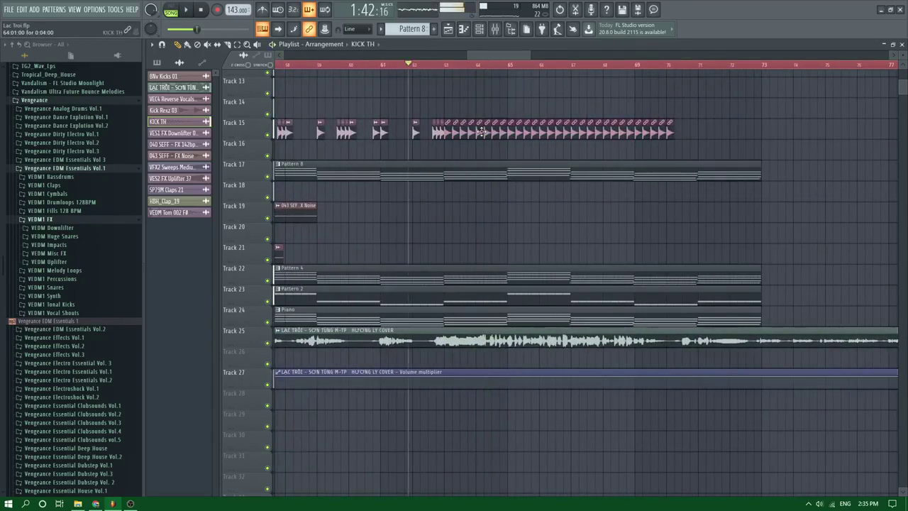
key(space)
mouse_move(483, 132)
mouse_down()
mouse_move(560, 134)
mouse_move(545, 139)
mouse_up()
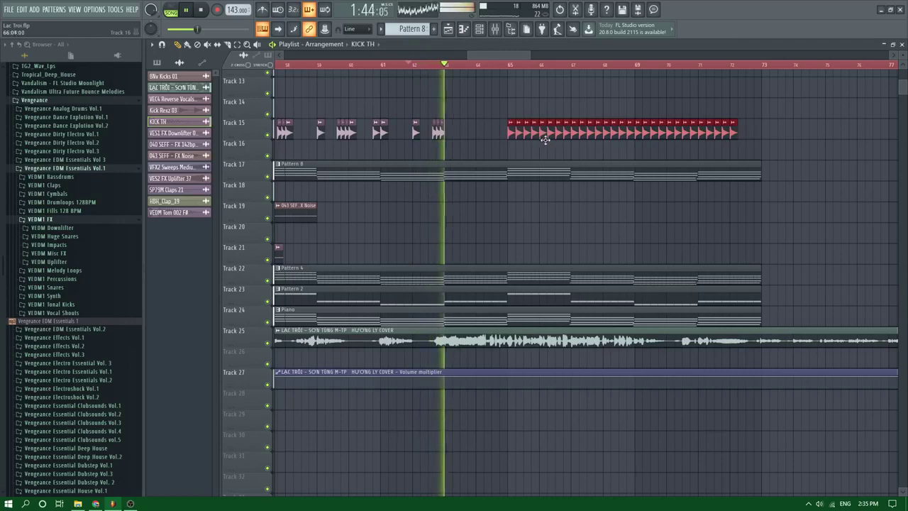
key(ctrl+d)
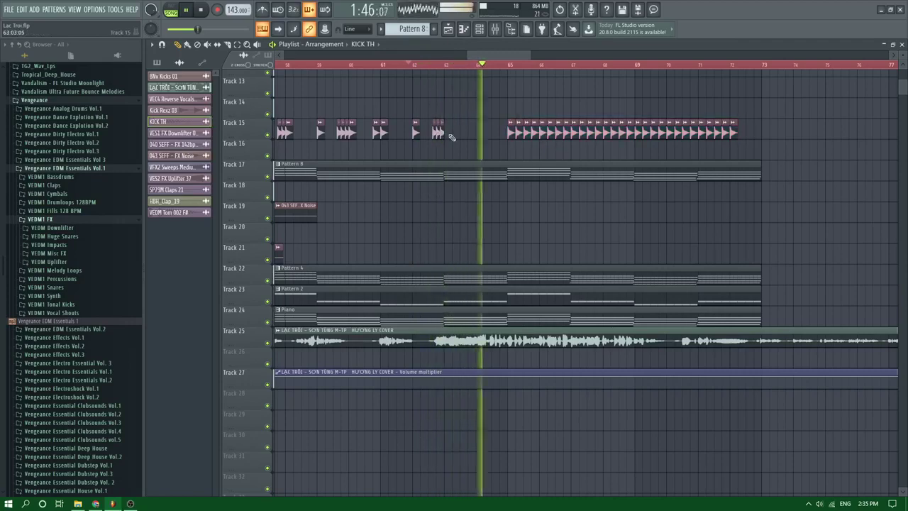
scroll(405, 94, down, 3)
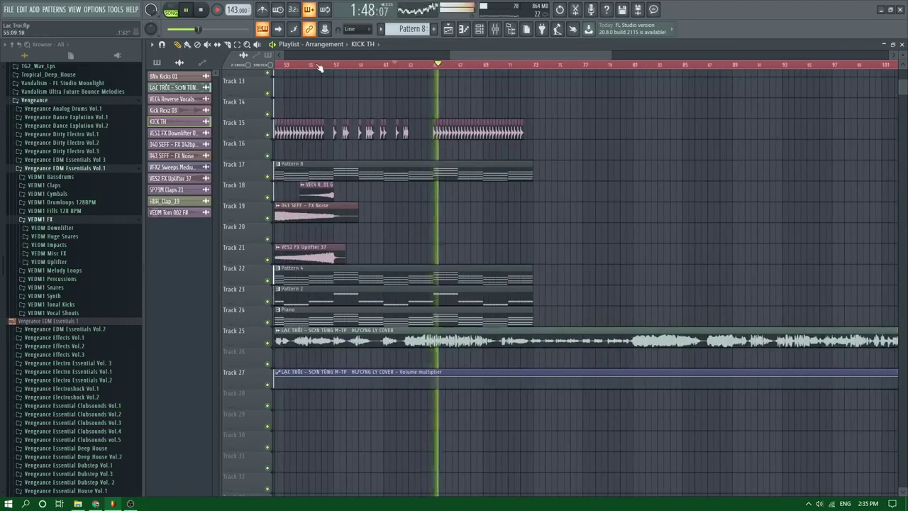
scroll(422, 132, down, 5)
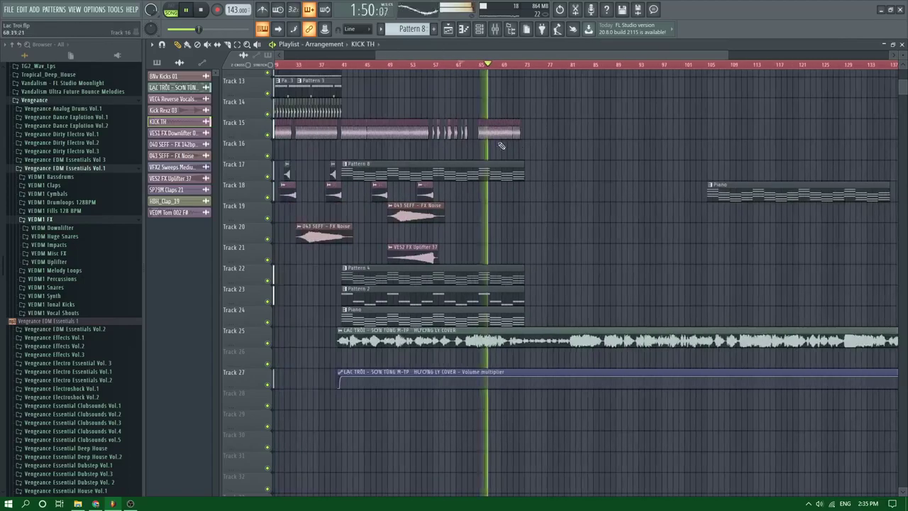
Listen to the arrangement from bar 66 past the end of the kick run and examine where the clips stop around bar 73
scroll(458, 126, up, 3)
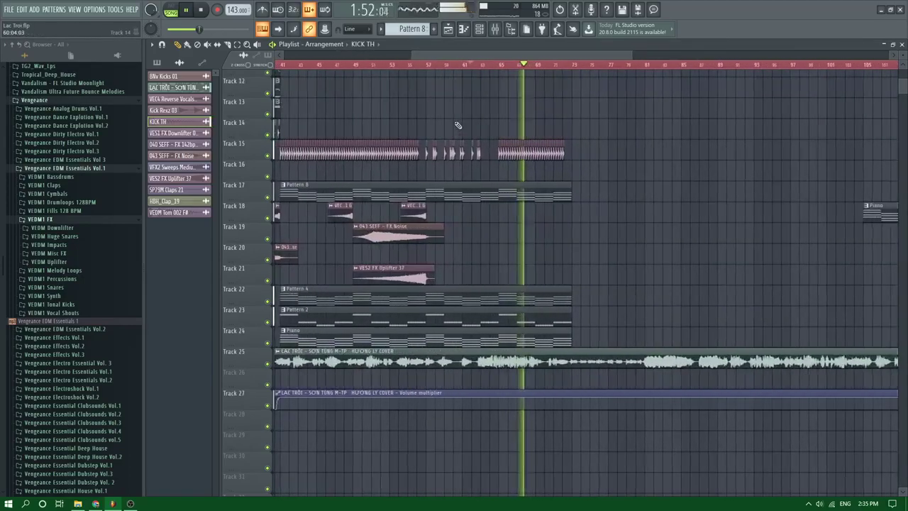
scroll(480, 207, down, 3)
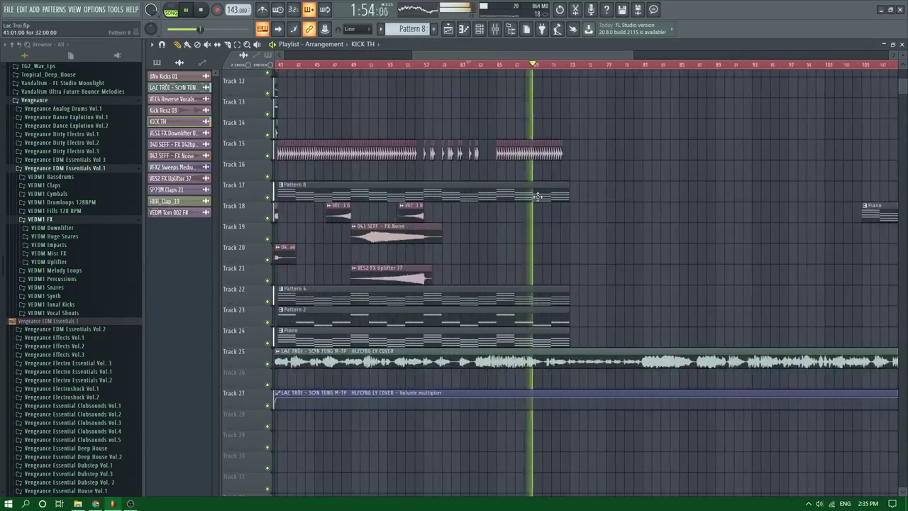
scroll(355, 222, down, 2)
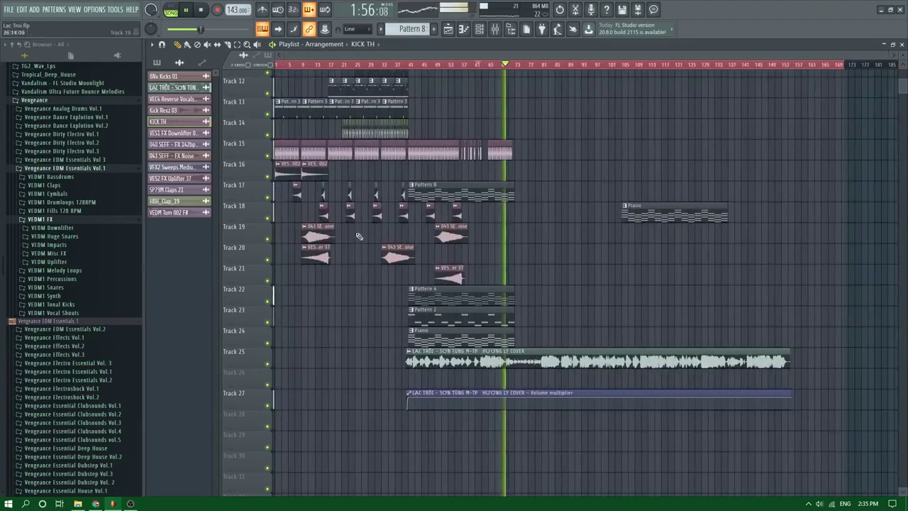
scroll(559, 185, up, 5)
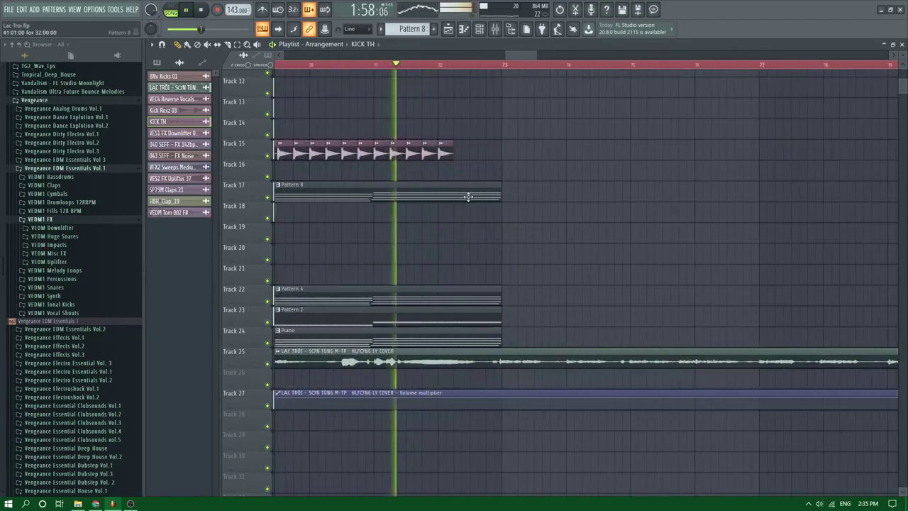
scroll(484, 188, up, 2)
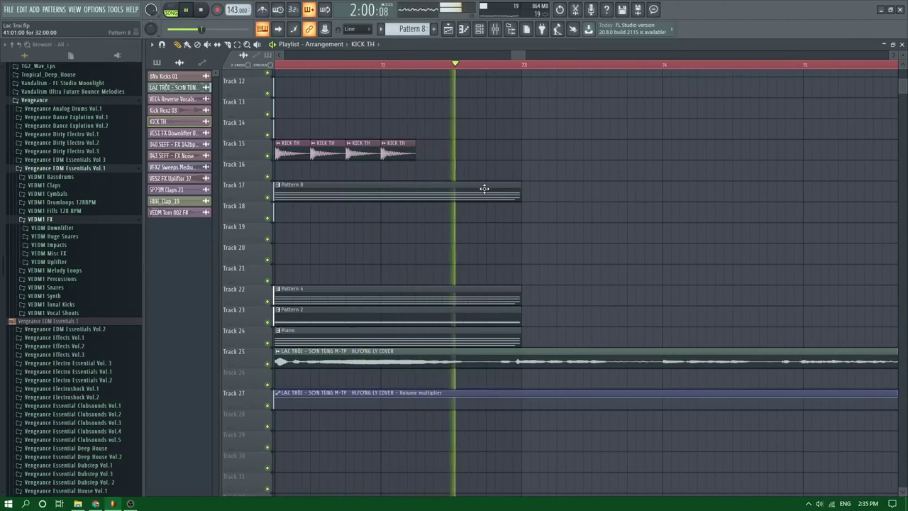
scroll(484, 188, down, 4)
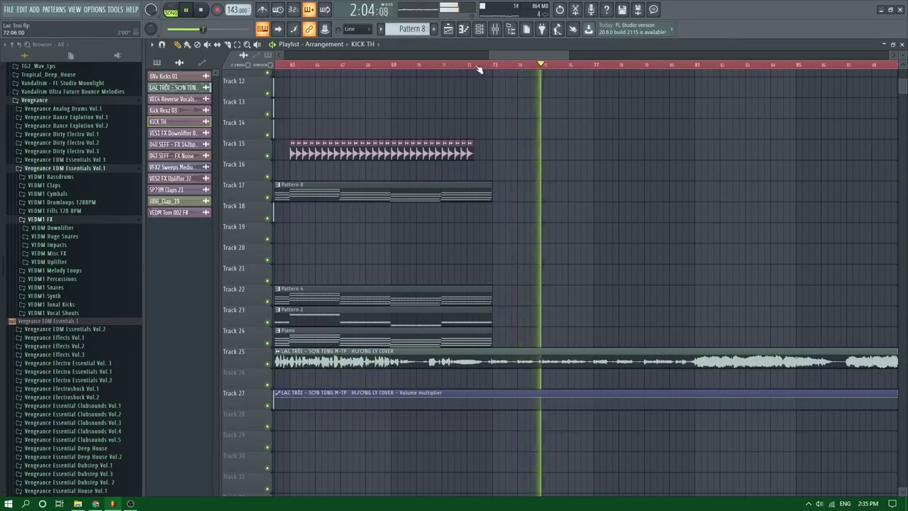
scroll(532, 156, down, 2)
scroll(436, 86, up, 1)
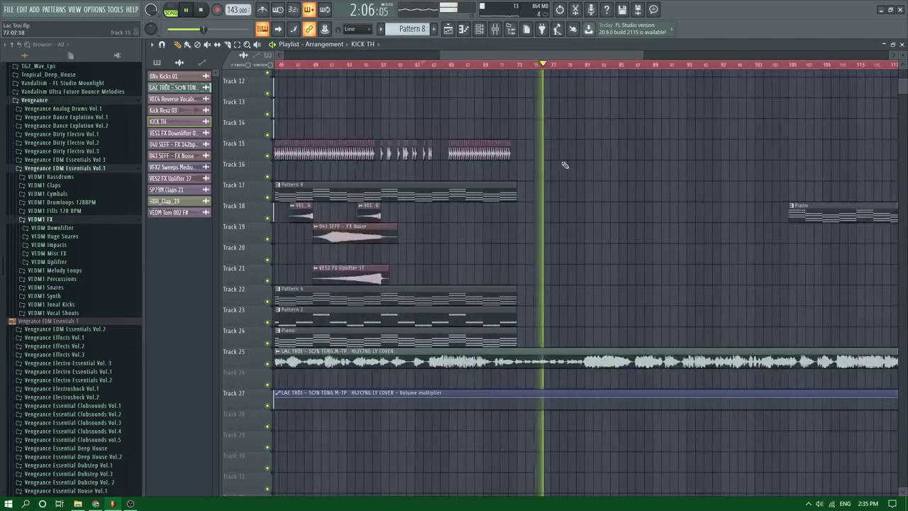
Add a VEC4 Reverse Vocals 01 G clip on Track 18 so that it ends at bar 73, and replay from bar 54
key(space)
scroll(450, 101, down, 3)
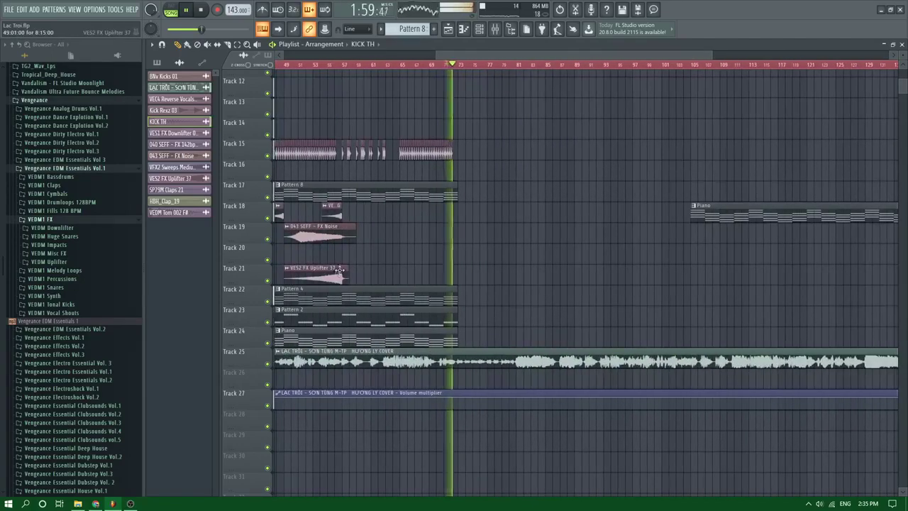
scroll(472, 215, up, 5)
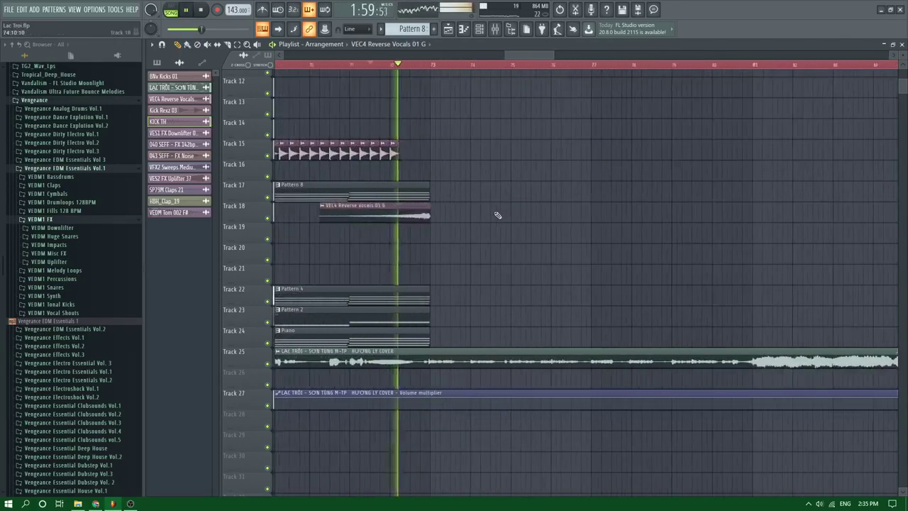
scroll(497, 215, down, 6)
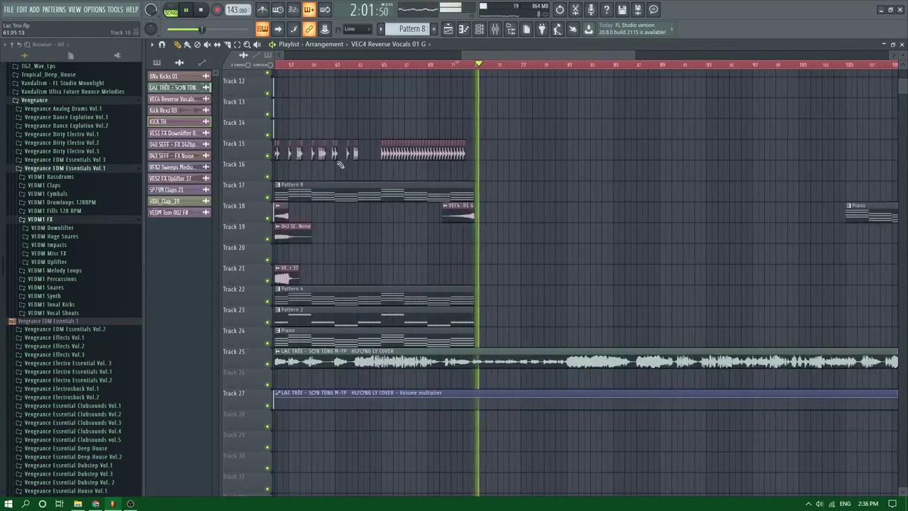
click(361, 66)
scroll(362, 182, up, 3)
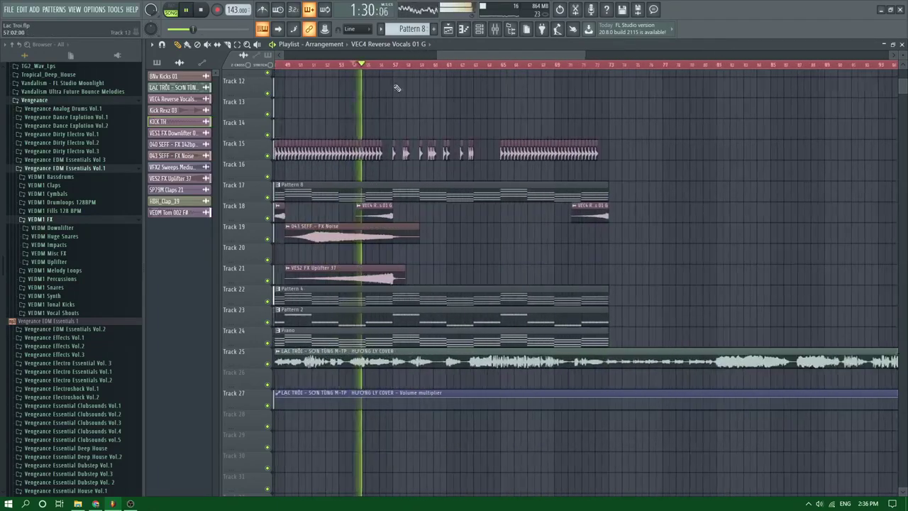
Check the live stream comments in the browser, return to FL Studio and open the Track 25 vocal clip's name for editing
key(alt+Tab)
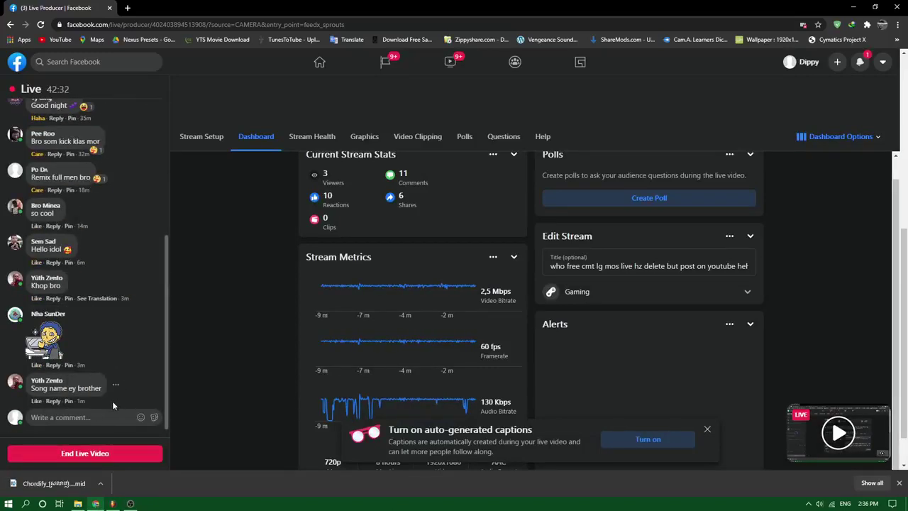
key(alt+Tab)
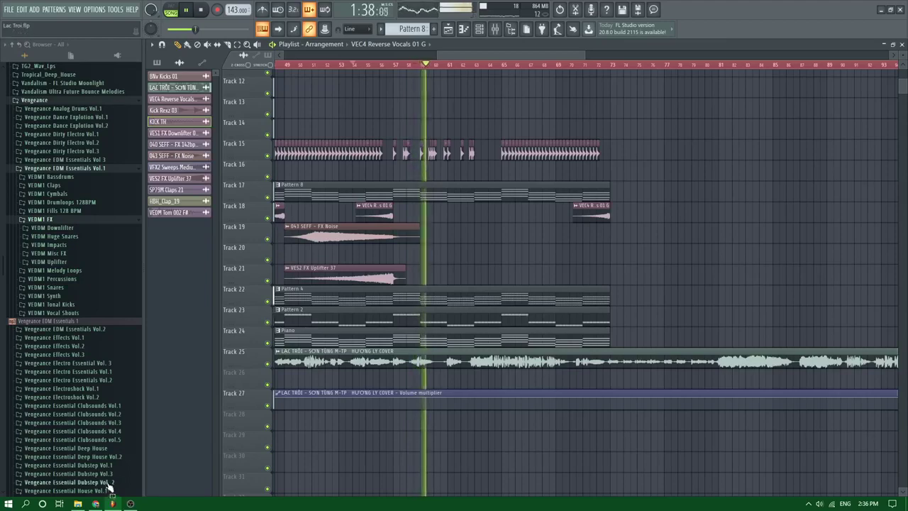
click(278, 352)
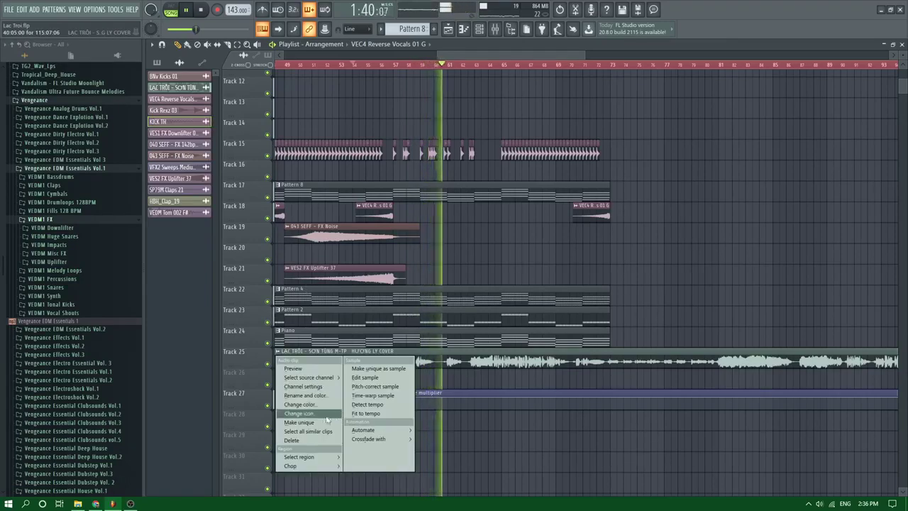
click(307, 396)
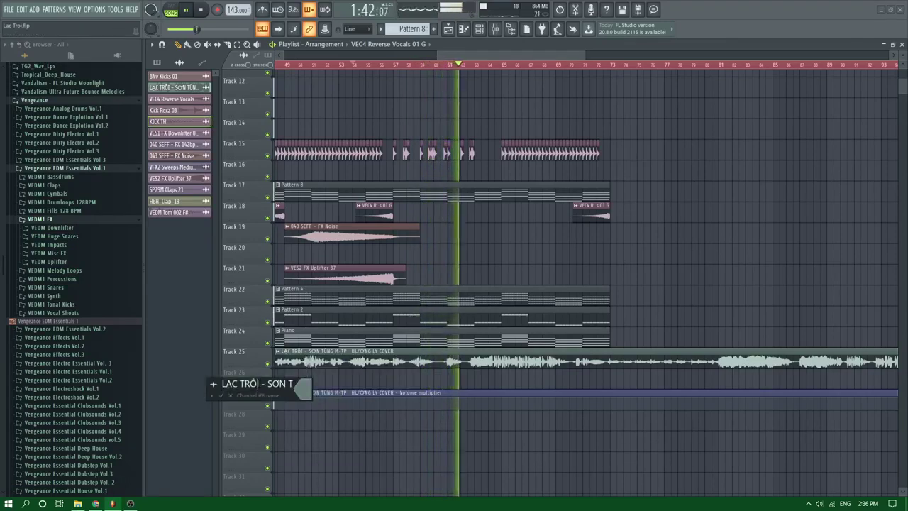
Switch to Facebook Live Producer, reply "LẠC TRÔI" to the comment asking for the song name, and return to FL Studio, closing the clip's name editor
click(95, 504)
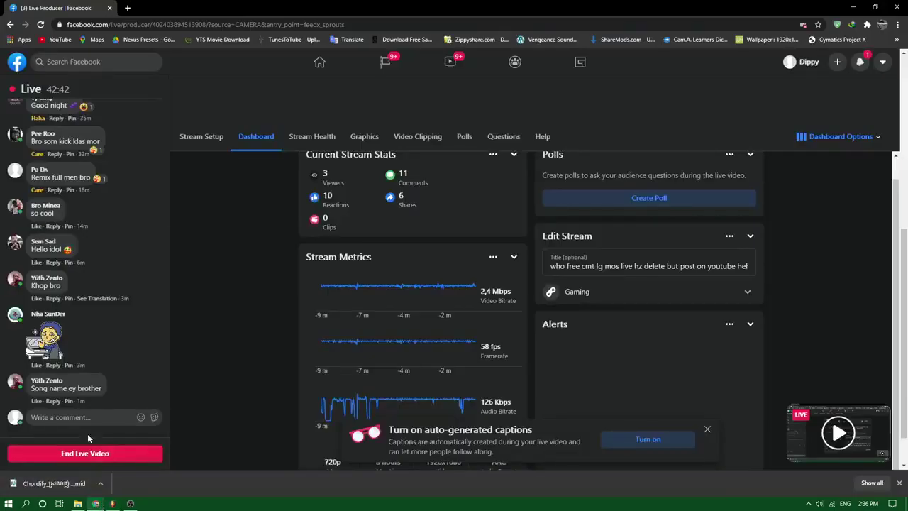
click(52, 400)
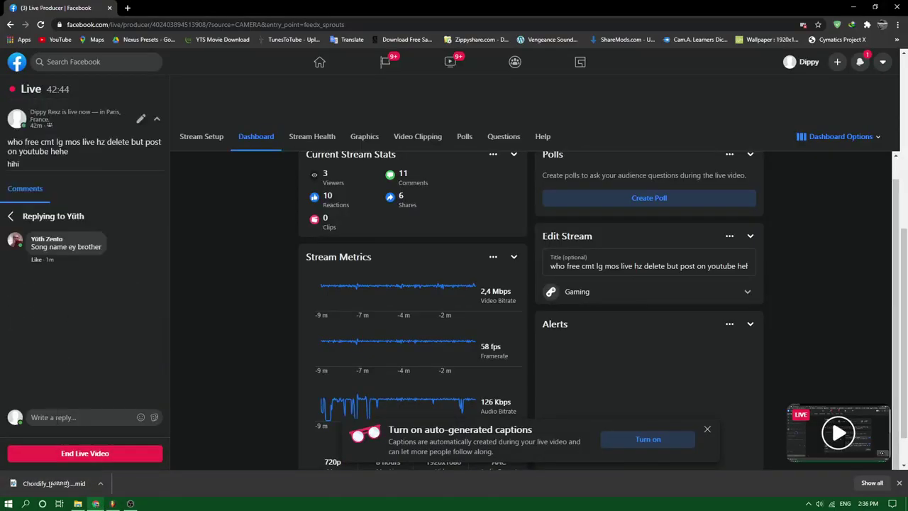
click(58, 419)
text(LẠC TRÔI)
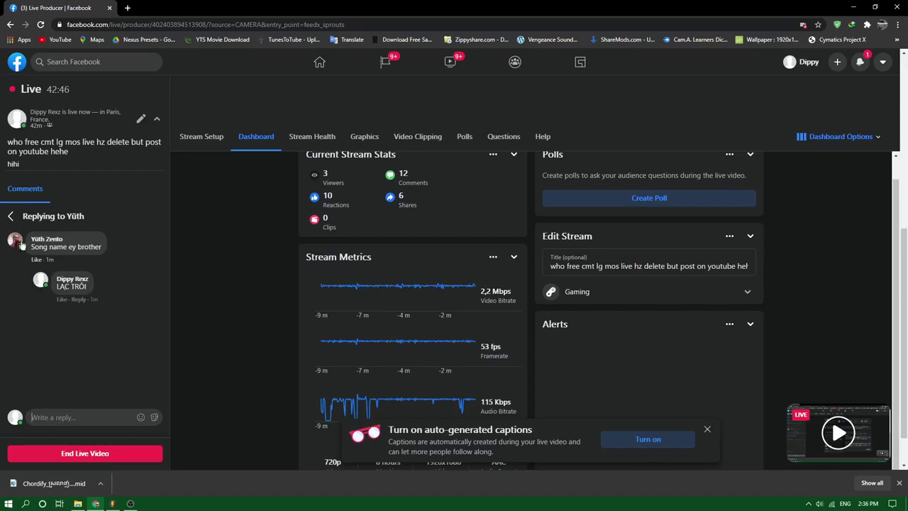
click(12, 217)
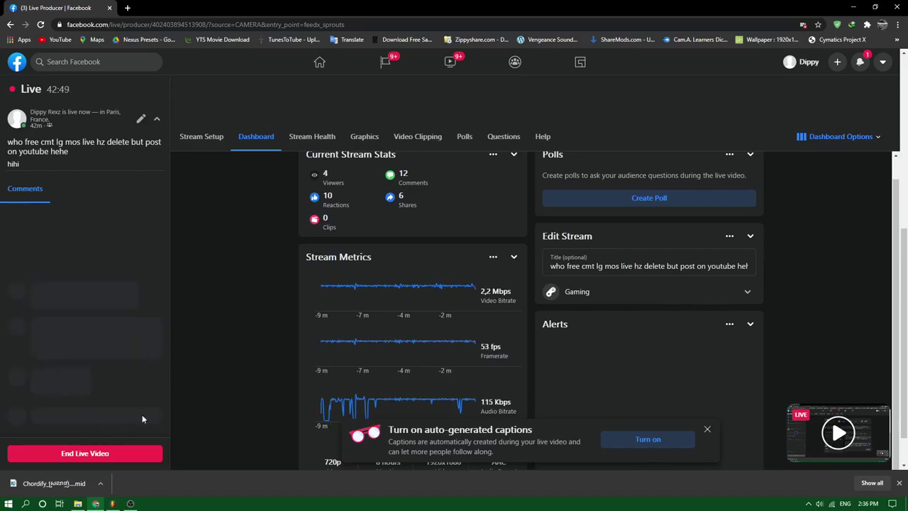
click(113, 504)
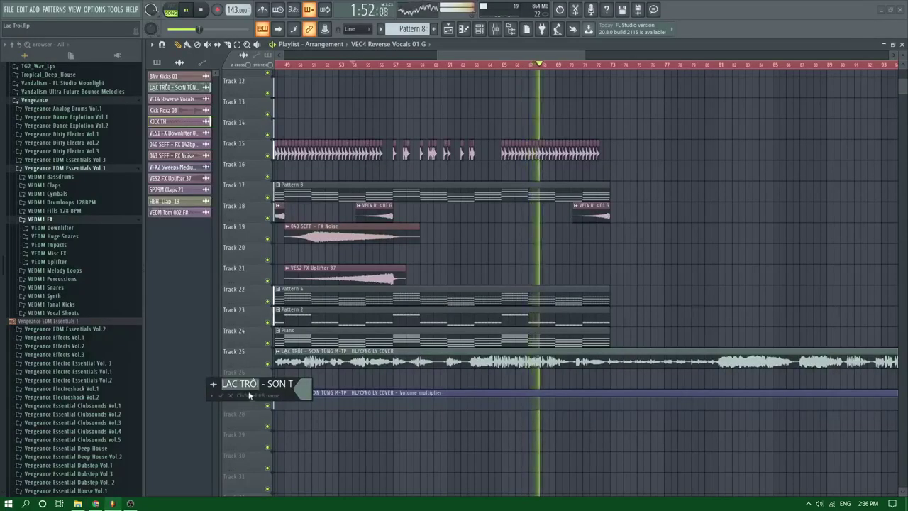
click(221, 395)
Listen through the end of the section near bar 72 and restart playback from bar 39
scroll(392, 241, down, 3)
scroll(383, 195, up, 3)
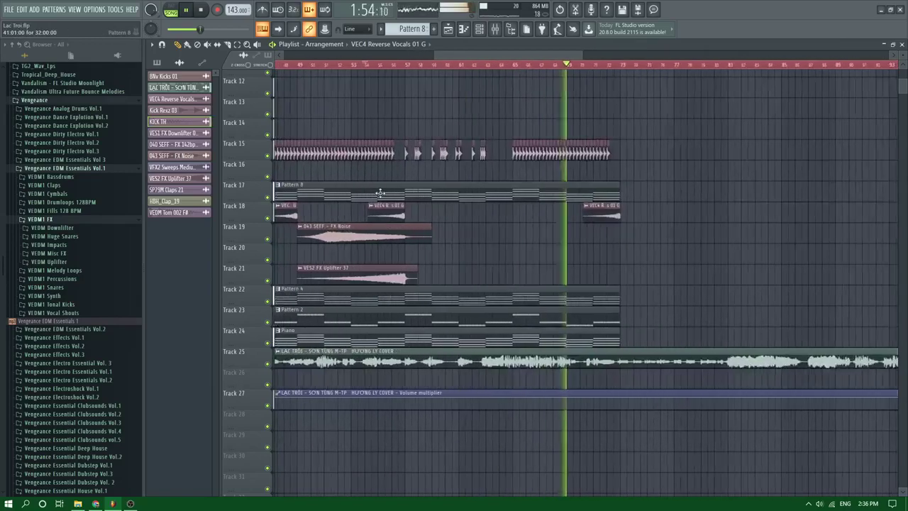
scroll(405, 130, down, 2)
scroll(300, 121, up, 2)
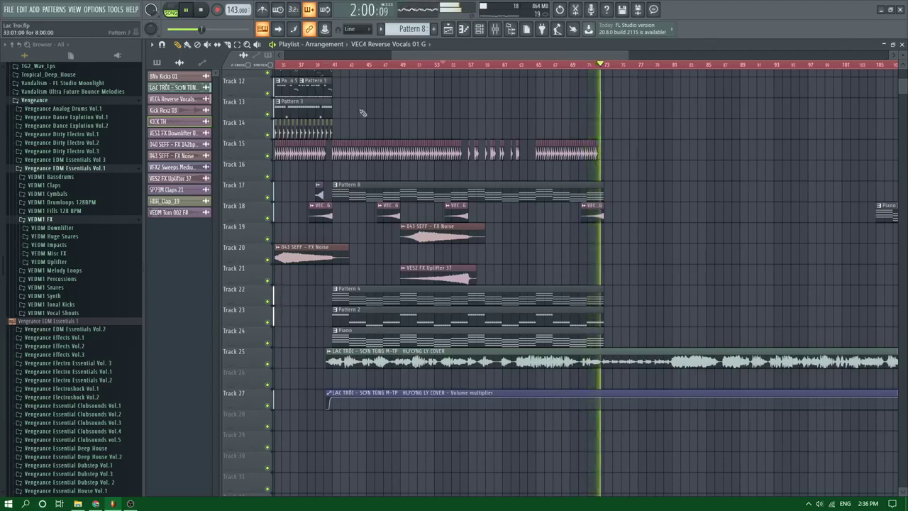
scroll(432, 116, up, 2)
scroll(332, 113, down, 2)
key(space)
scroll(361, 95, down, 2)
click(319, 64)
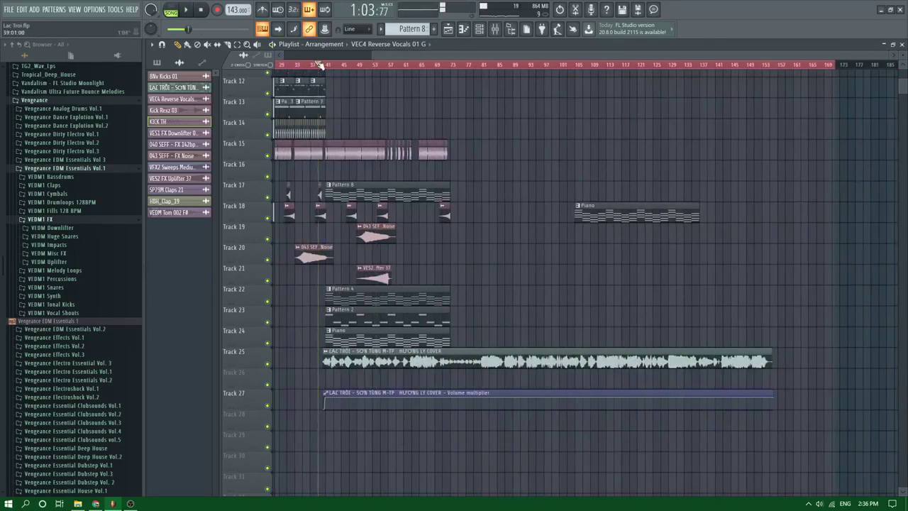
key(space)
Listen to the entry at bar 41 and examine the automation and tom clips on the tracks above the kicks
scroll(335, 159, up, 4)
scroll(316, 155, up, 2)
scroll(314, 155, up, 2)
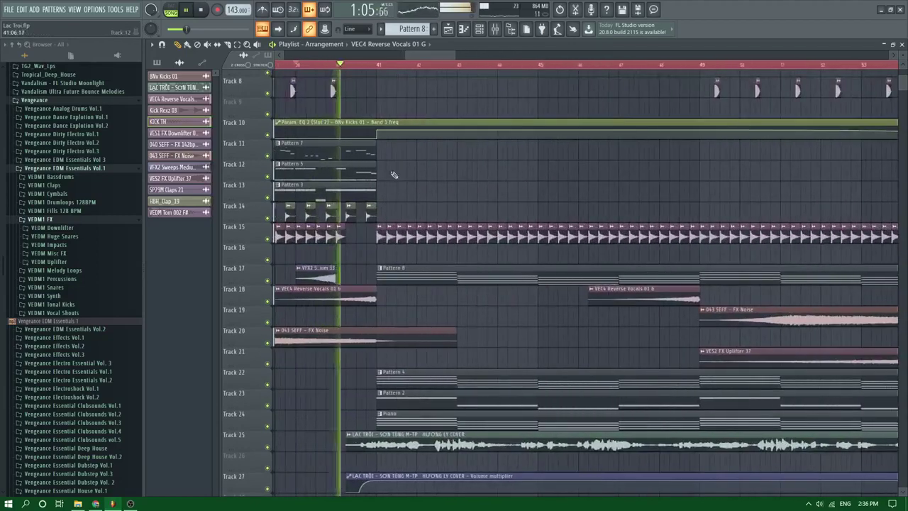
scroll(393, 175, up, 6)
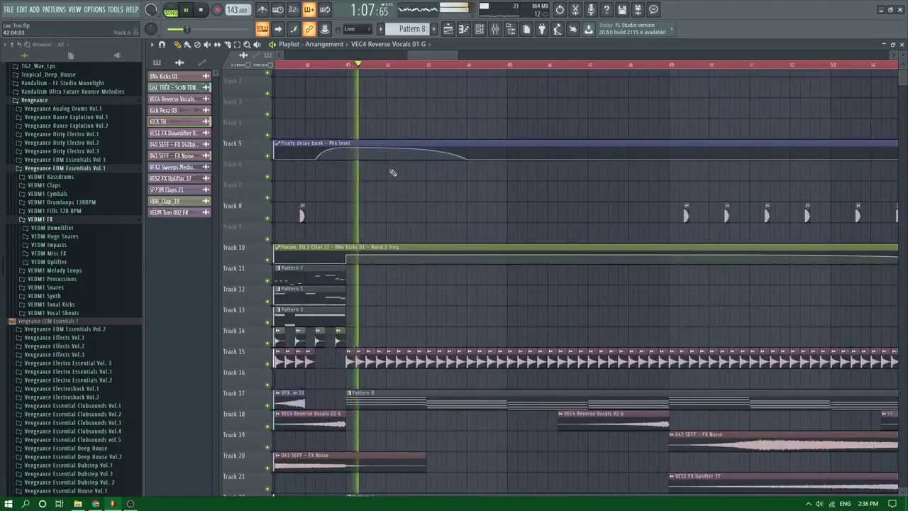
scroll(411, 190, down, 3)
scroll(426, 223, down, 5)
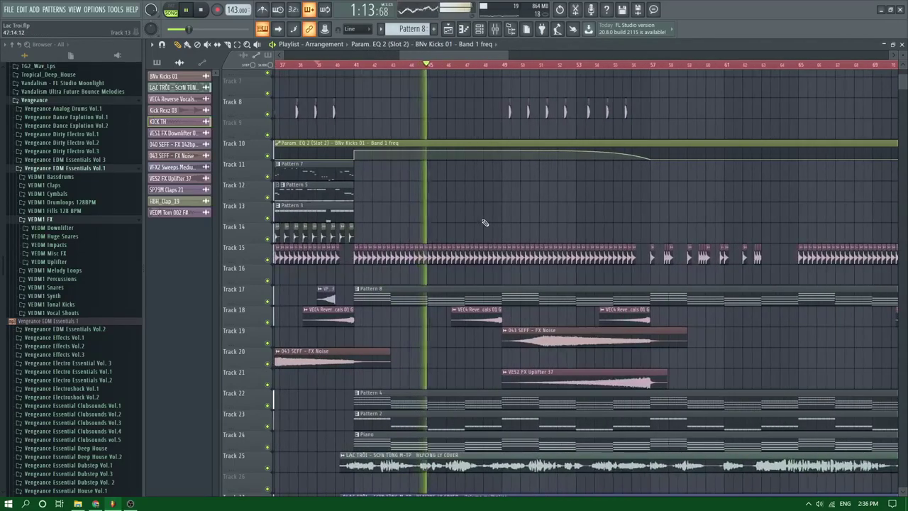
Save Lac Troi.flp and review the kick, FX and tom clips between bars 43 and 57 during playback
scroll(485, 223, up, 3)
scroll(485, 223, down, 3)
scroll(485, 223, up, 3)
scroll(485, 223, down, 1)
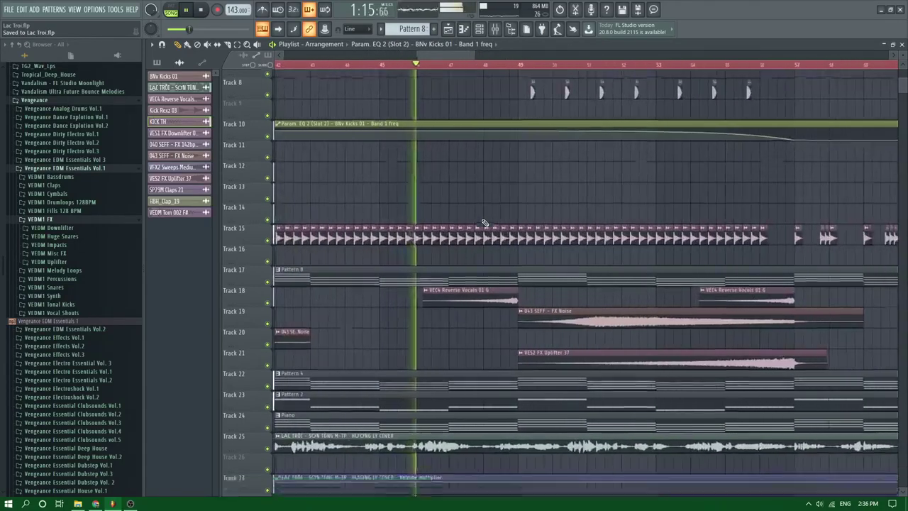
scroll(485, 223, down, 5)
scroll(488, 222, up, 3)
scroll(510, 229, down, 3)
scroll(529, 233, up, 3)
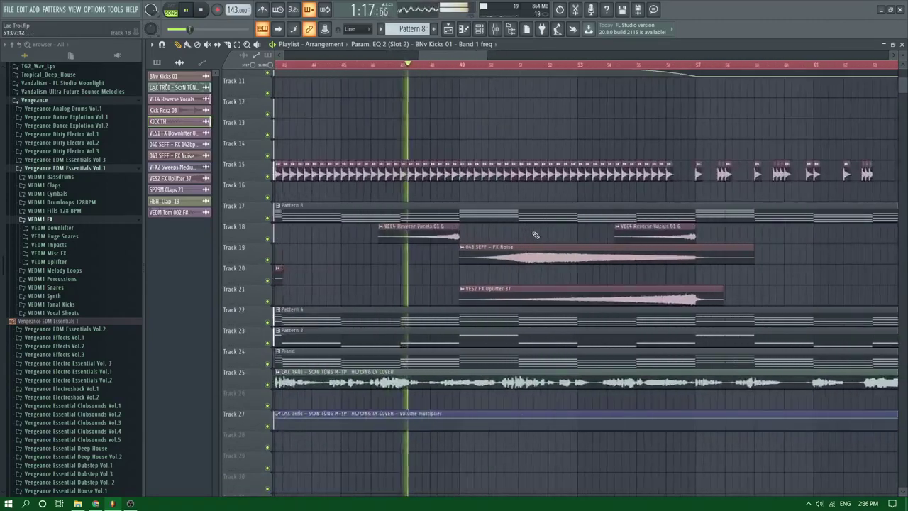
scroll(536, 235, up, 3)
scroll(536, 235, down, 4)
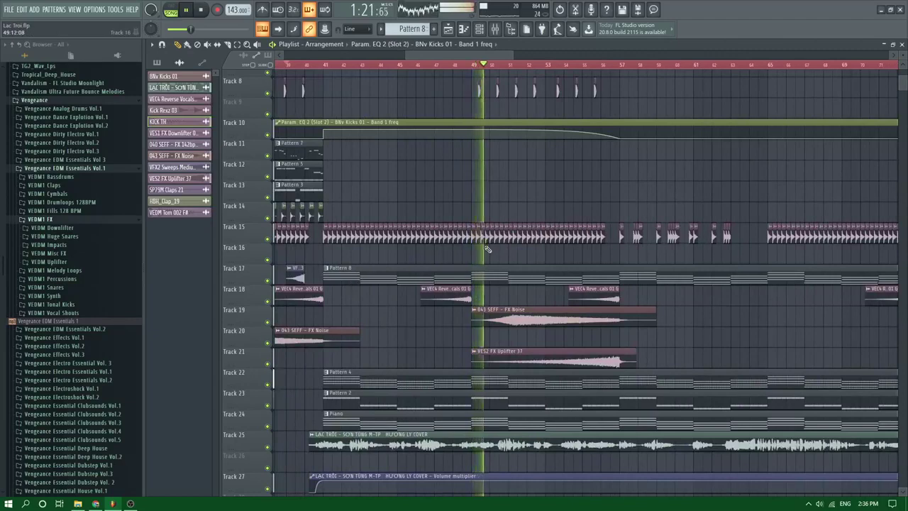
Add VEDM Tom 002 F# clips on Track 8 at 49:15 and 50:15, midway between the existing toms
scroll(488, 249, up, 8)
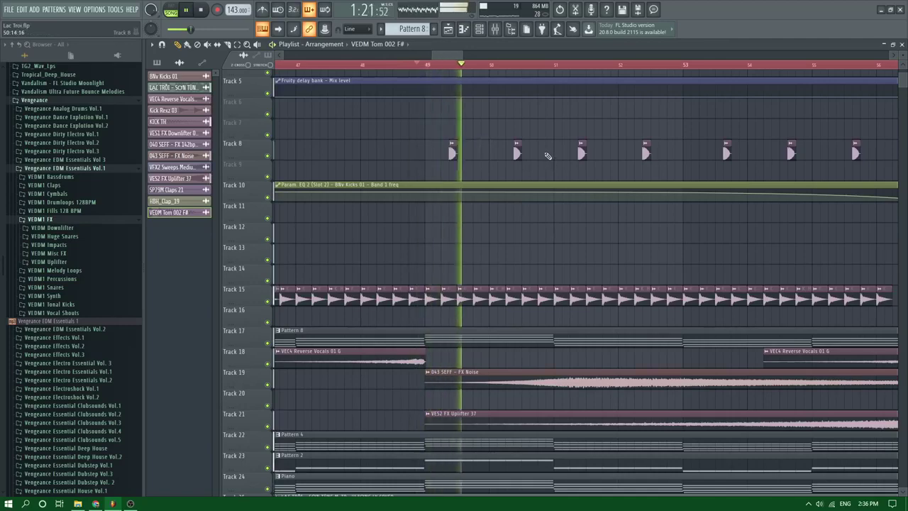
click(481, 151)
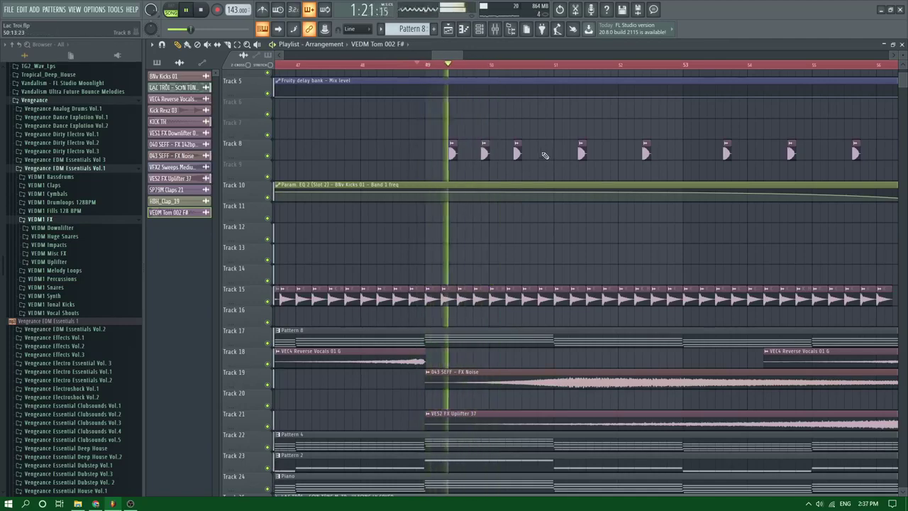
click(545, 153)
scroll(502, 160, down, 1)
scroll(503, 160, down, 1)
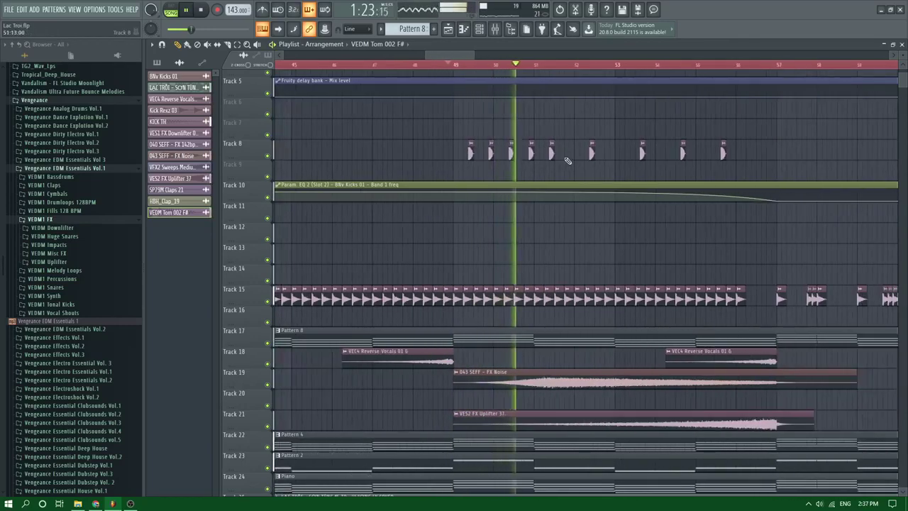
Continue the half-bar tom pattern on Track 8 with clips at 51:15, 52:15, 53:07 and 53:15, removing the one at 53:11
scroll(566, 157, up, 4)
click(576, 154)
click(655, 154)
click(688, 154)
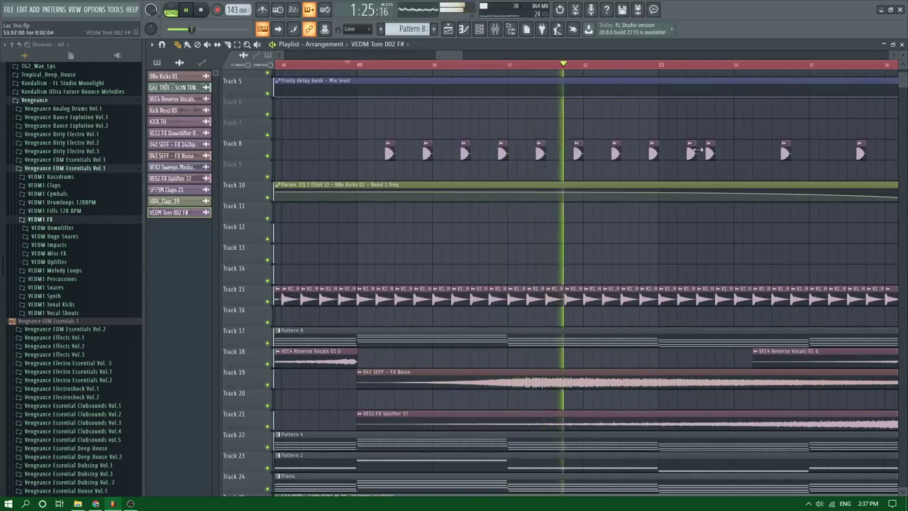
right_click(713, 154)
click(726, 155)
Replace the remaining tom clips in bars 54 and 55 on Track 8 with half-bar spaced toms running through 56:07
scroll(725, 167, down, 3)
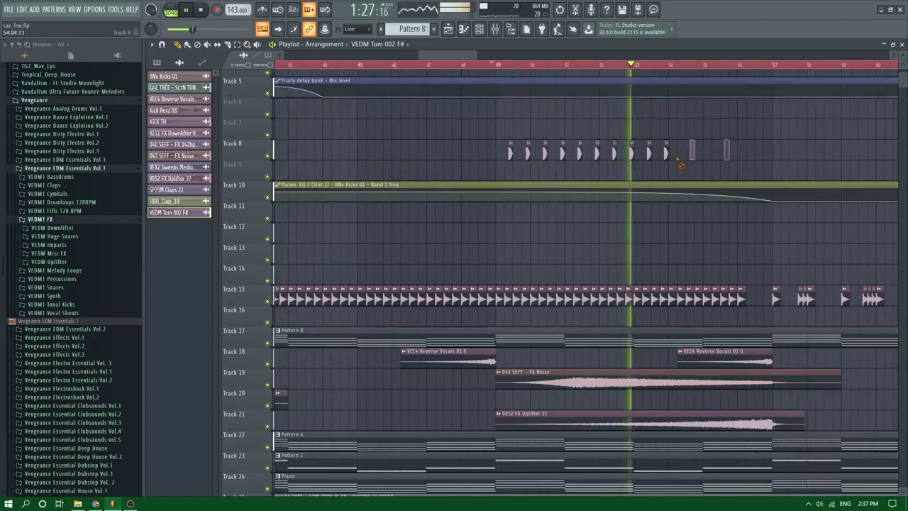
scroll(709, 164, up, 2)
mouse_move(679, 160)
mouse_down()
mouse_move(310, 139)
mouse_move(312, 152)
mouse_move(688, 156)
mouse_up()
scroll(600, 161, down, 3)
right_click(779, 157)
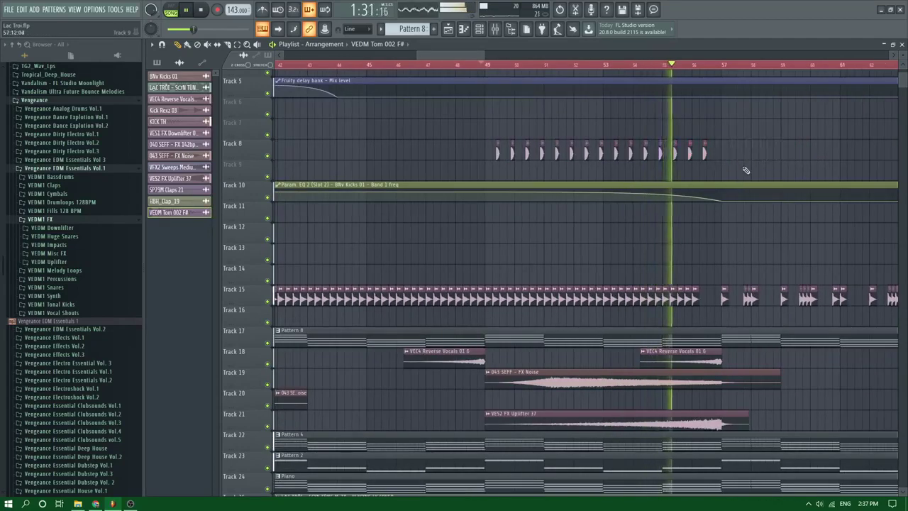
Add KICK TH clips at 56:13 and 56:15 on Track 15 and remove the tom at 56:07 from Track 8
scroll(731, 213, up, 2)
drag(690, 297, 696, 296)
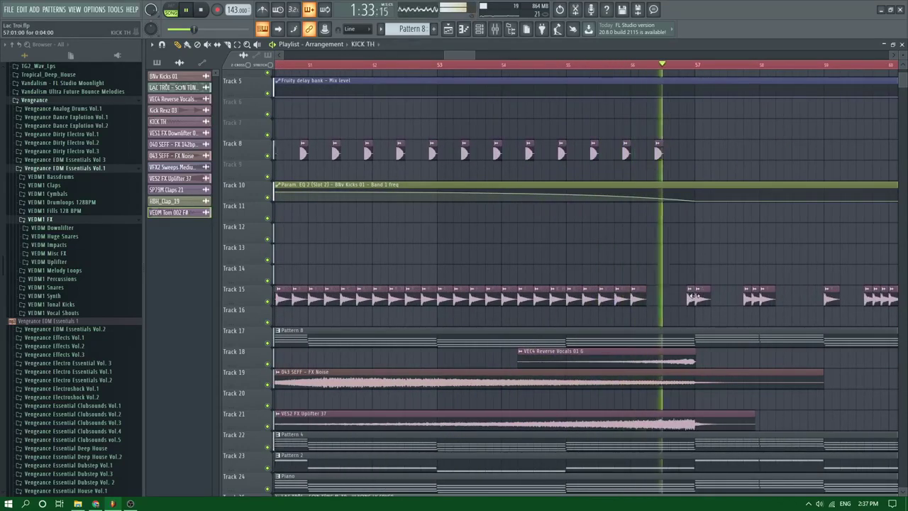
key(space)
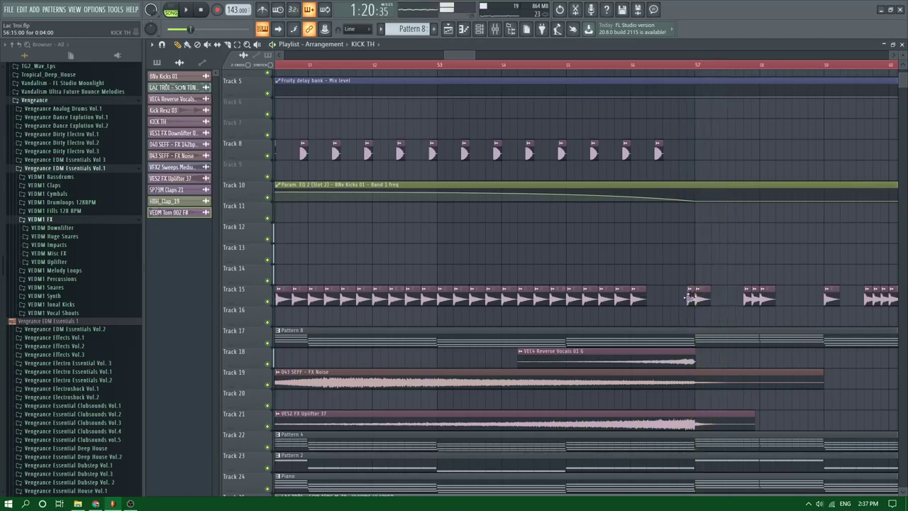
key(space)
scroll(617, 66, up, 2)
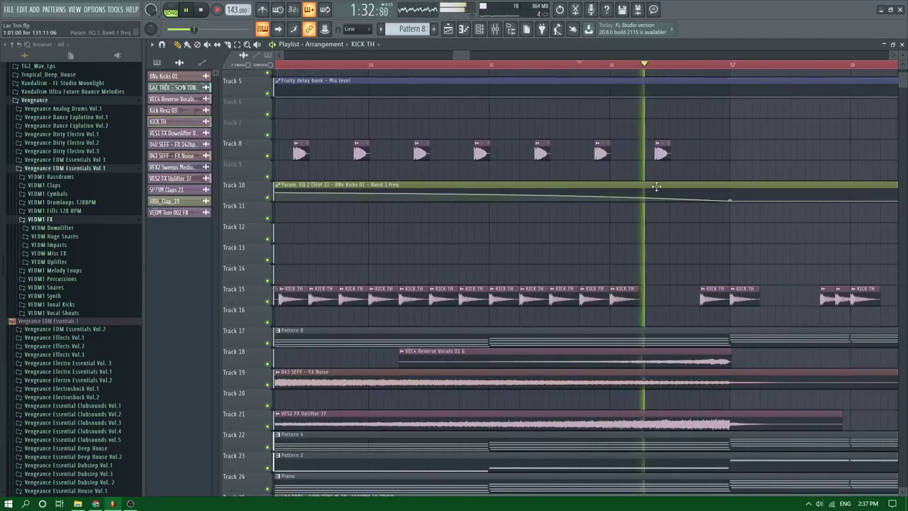
click(584, 65)
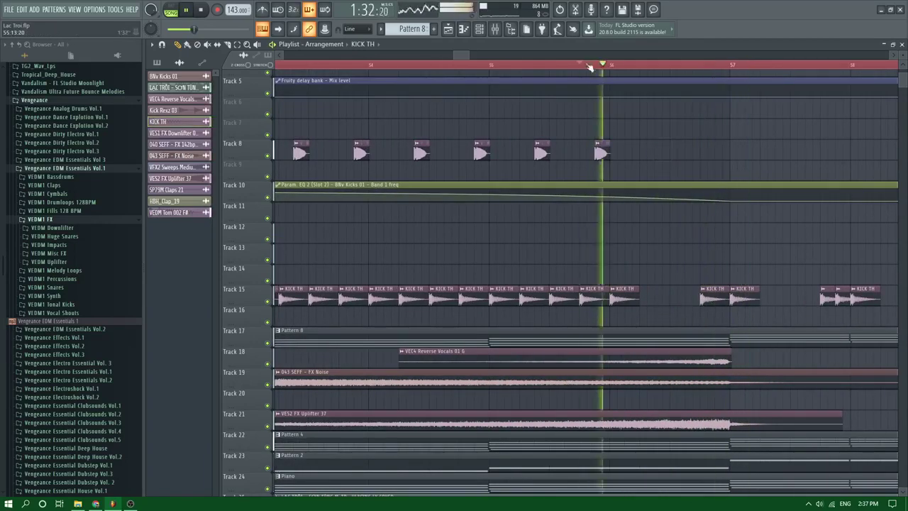
click(717, 299)
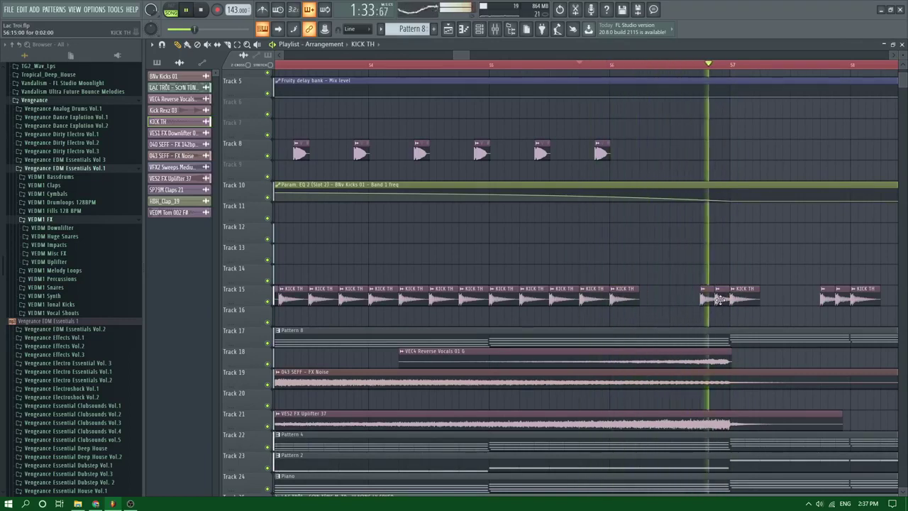
Add a KICK TH clip at 57:11 on Track 15, ahead of the kick run leading into bar 58
scroll(717, 299, down, 3)
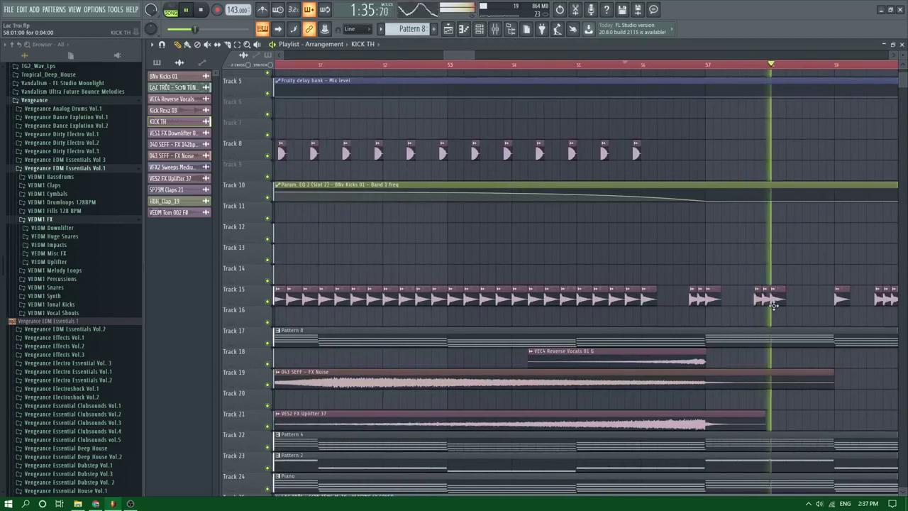
key(space)
click(699, 67)
scroll(796, 300, up, 3)
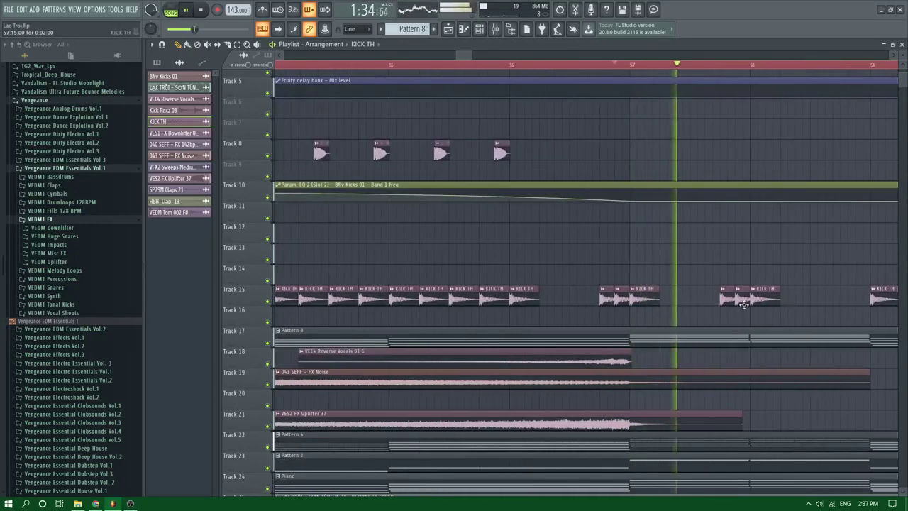
key(space)
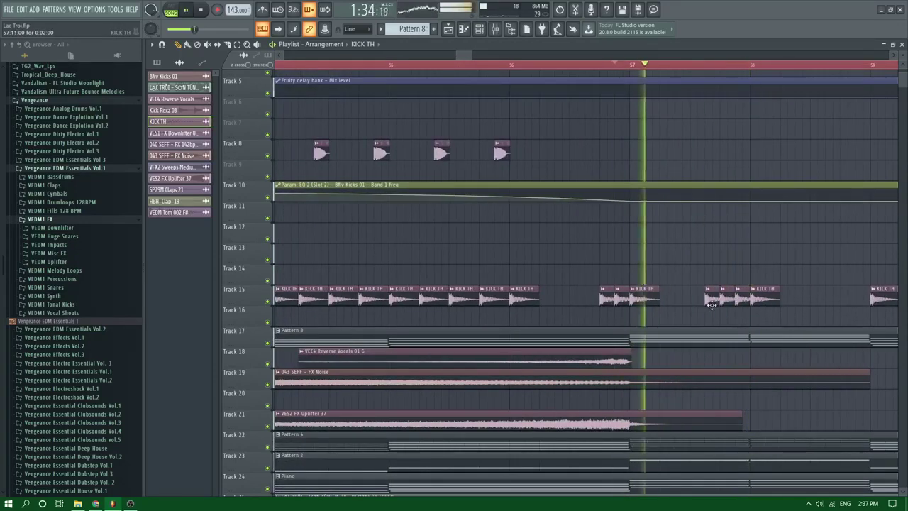
Remove the KICK TH clips at 59:11 and 59:13 on Track 15, keeping the ones at 59:15 and 60:01
scroll(714, 303, down, 2)
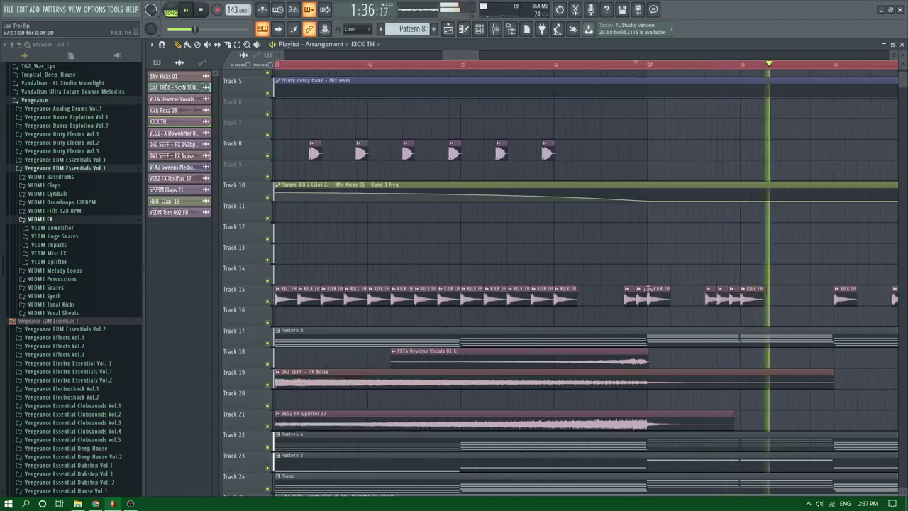
scroll(785, 316, up, 1)
scroll(742, 308, down, 2)
scroll(783, 313, up, 2)
scroll(780, 313, down, 2)
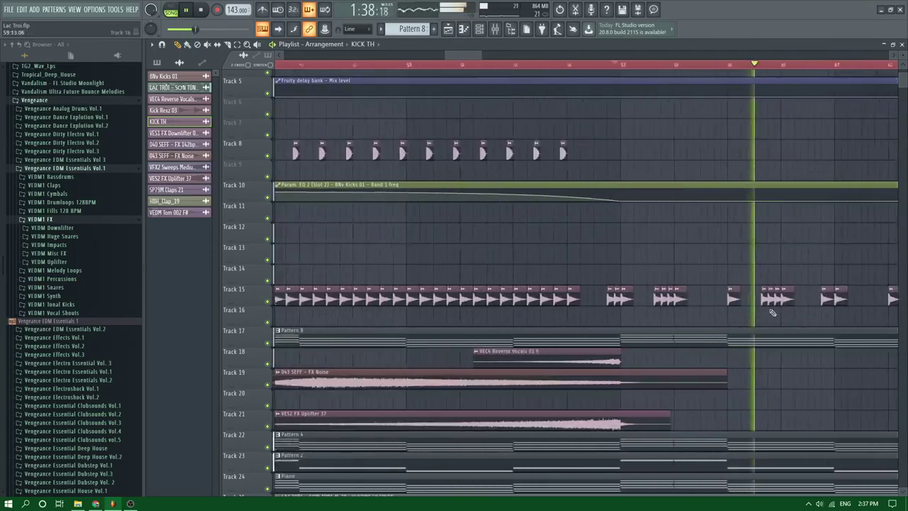
click(670, 66)
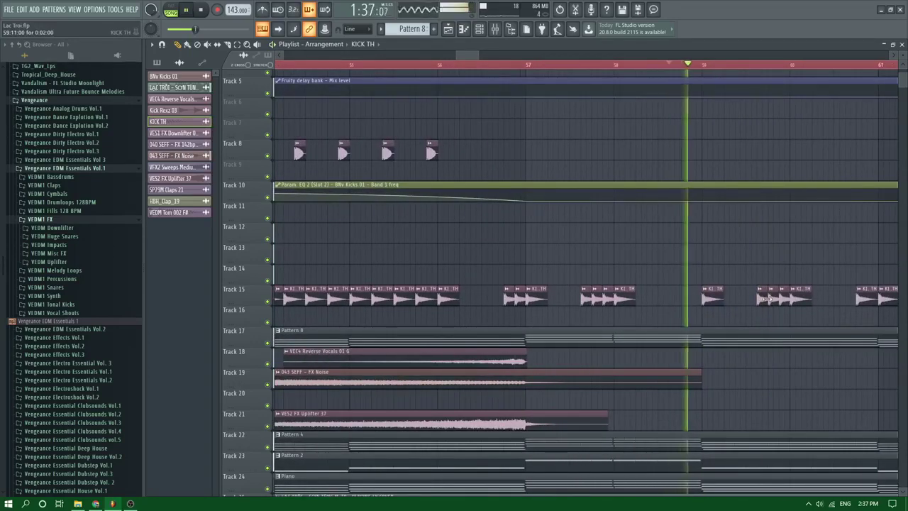
scroll(762, 309, up, 3)
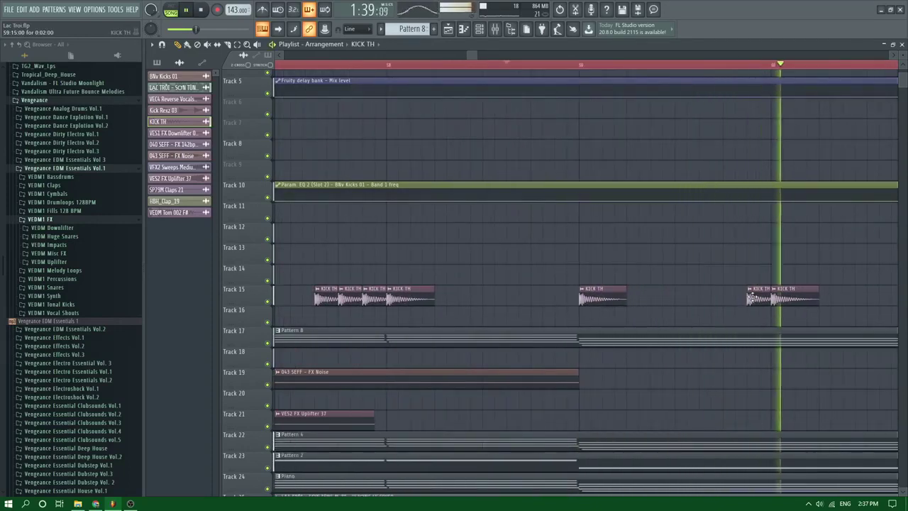
Extend the kick run at the end of bar 62 on Track 15 with a KICK TH clip at 63:01
scroll(745, 306, down, 2)
scroll(796, 310, down, 3)
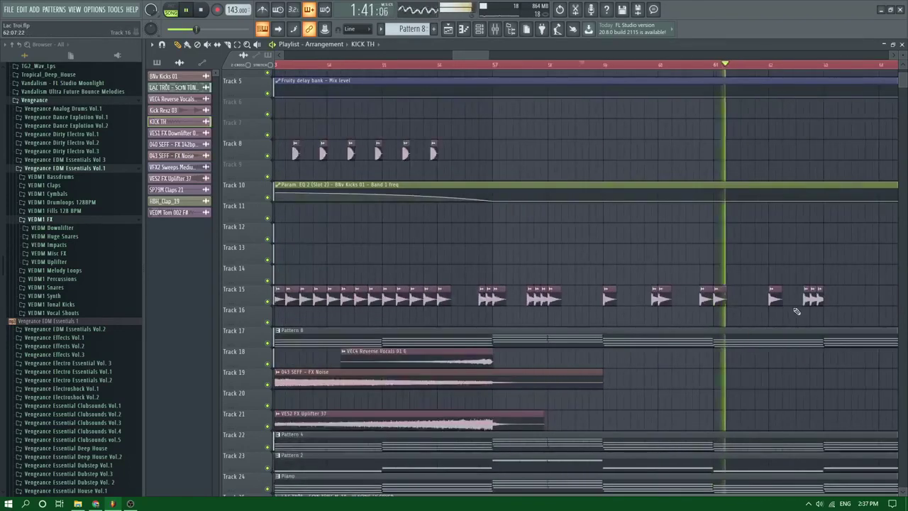
scroll(752, 298, down, 3)
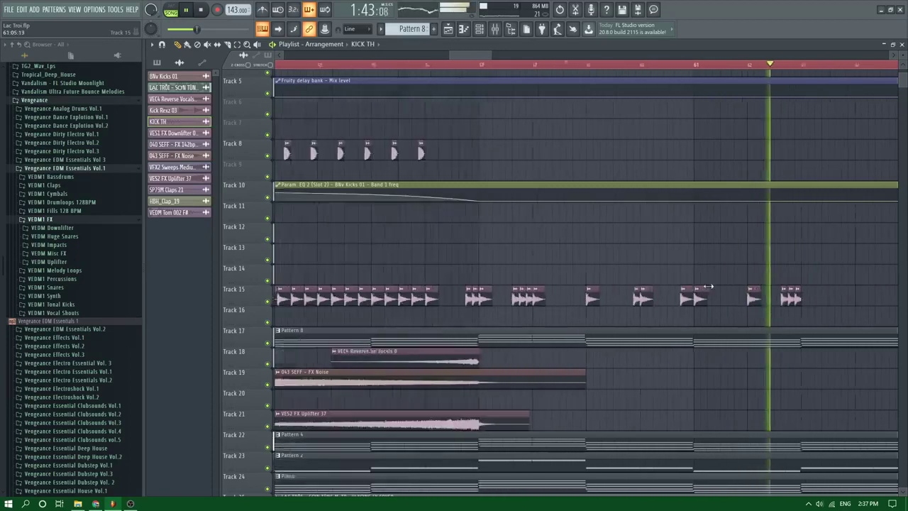
scroll(798, 303, up, 2)
scroll(785, 311, down, 2)
scroll(763, 297, up, 3)
key(space)
key(space)
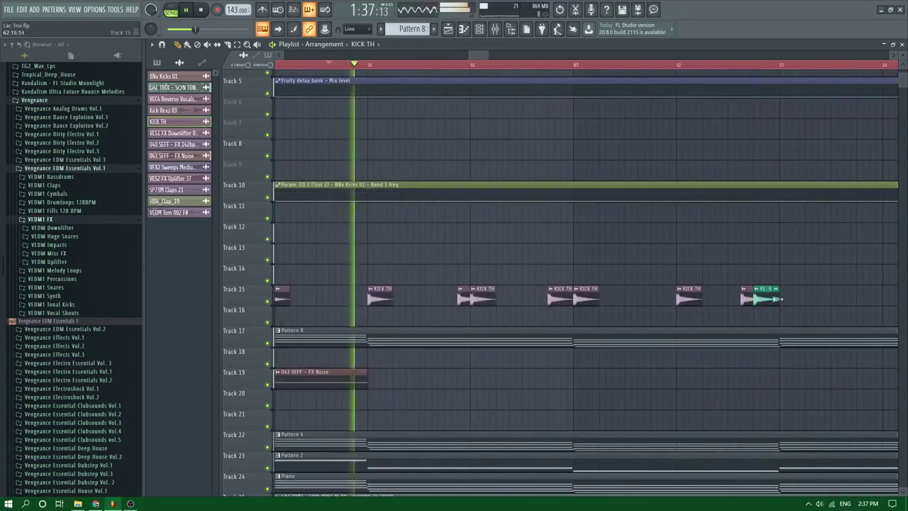
key(ctrl+z)
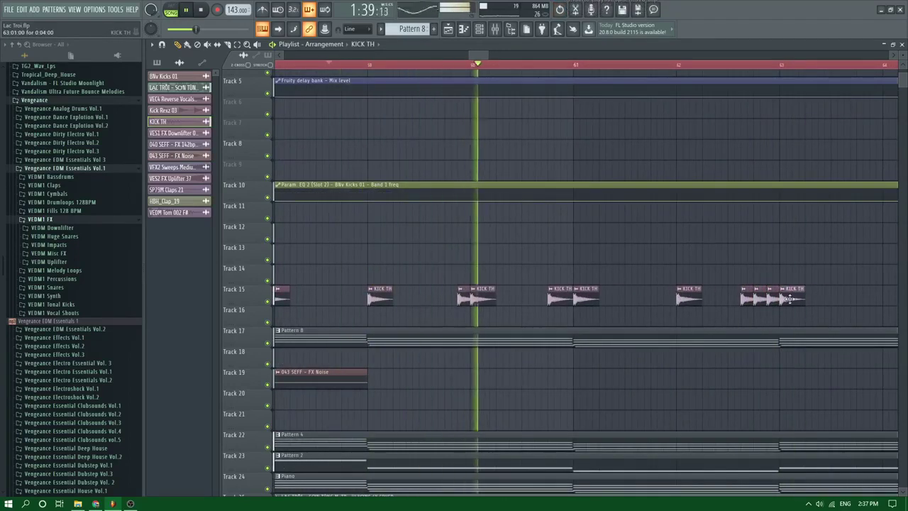
Place VEC4 Reverse Vocals 01 G clips on Track 18 ending at bars 65 and 73, and duplicate the bar 49–56 toms from bar 65
scroll(667, 306, down, 3)
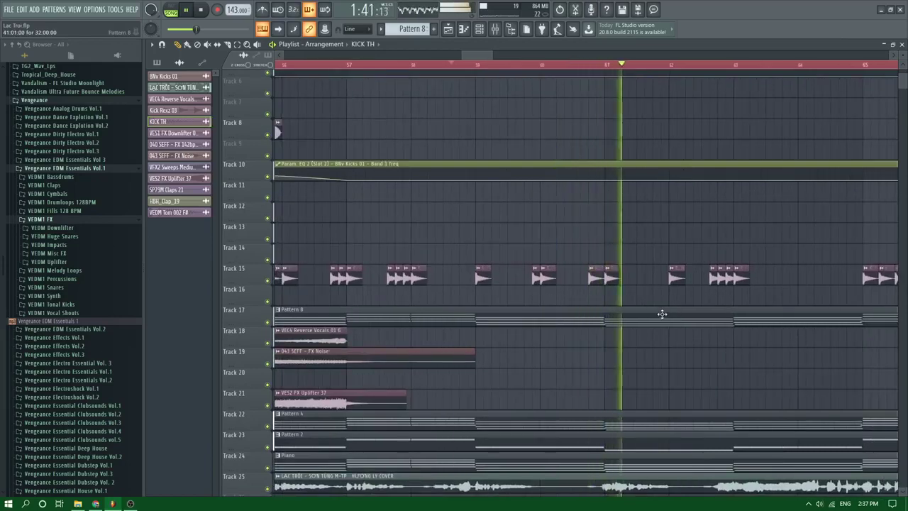
scroll(699, 319, down, 2)
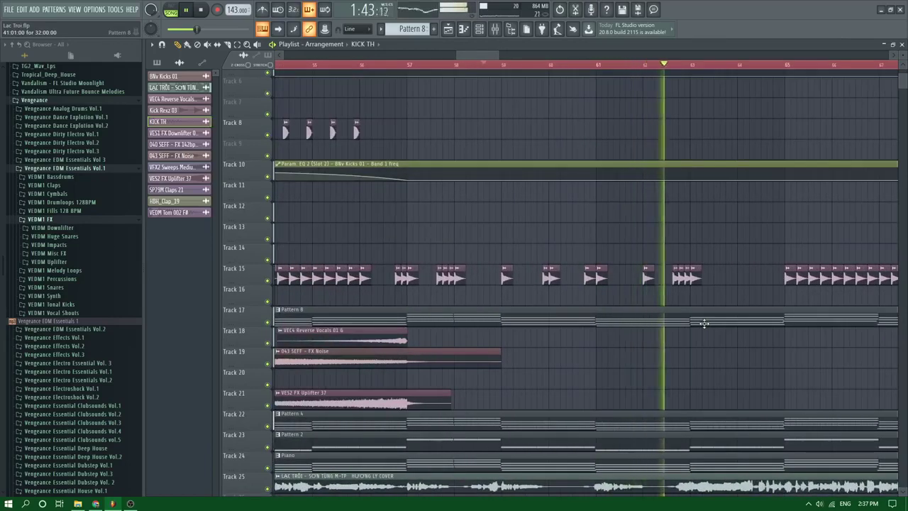
scroll(703, 320, down, 2)
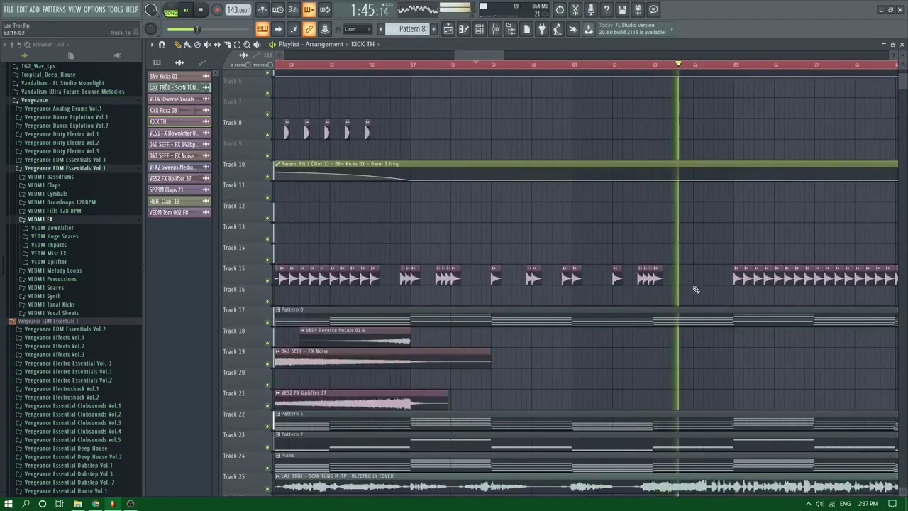
scroll(698, 284, down, 4)
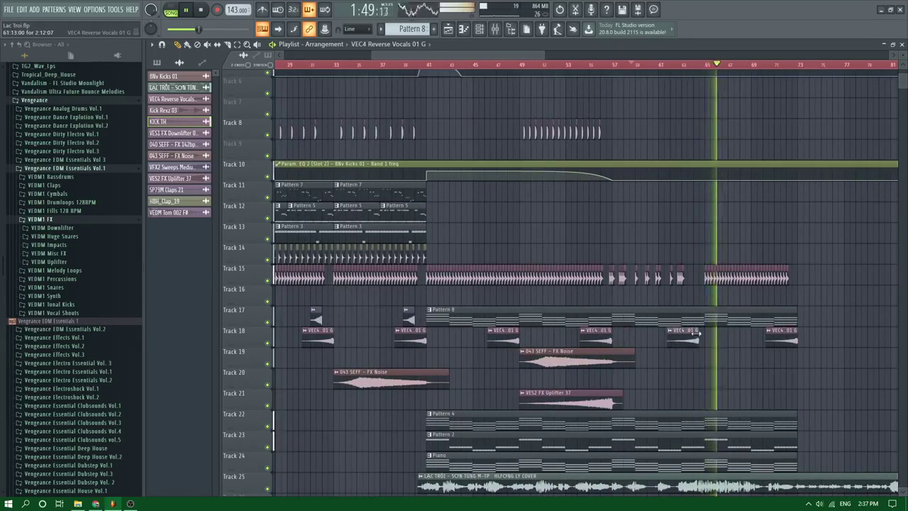
drag(631, 119, 457, 139)
drag(525, 134, 694, 133)
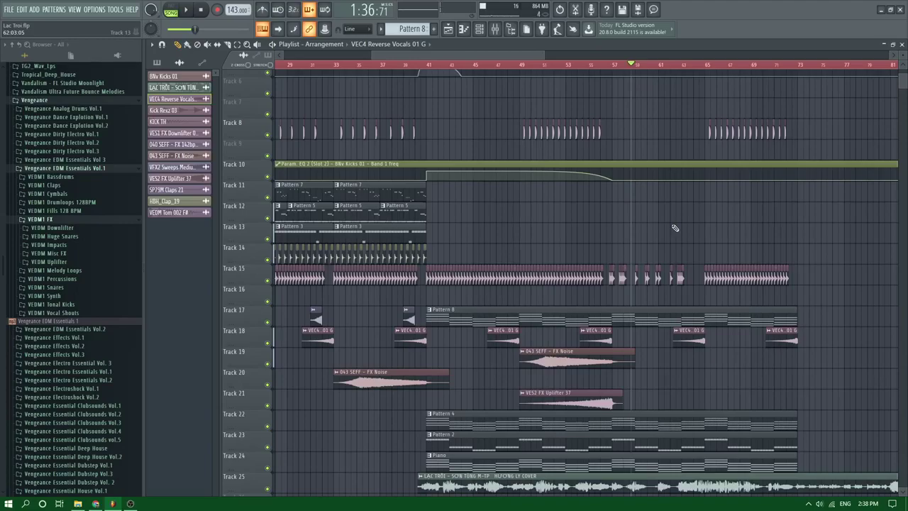
Play the arrangement from about bar 58 and examine the clips on all tracks up to bar 73
scroll(675, 228, down, 3)
key(space)
scroll(675, 227, up, 5)
scroll(674, 226, down, 4)
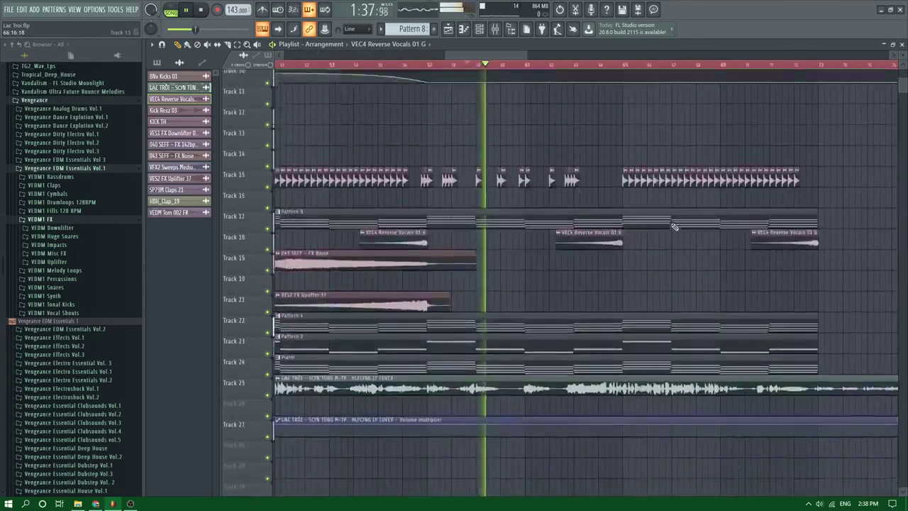
scroll(674, 227, down, 3)
scroll(673, 231, up, 4)
scroll(673, 231, up, 4)
scroll(673, 230, down, 4)
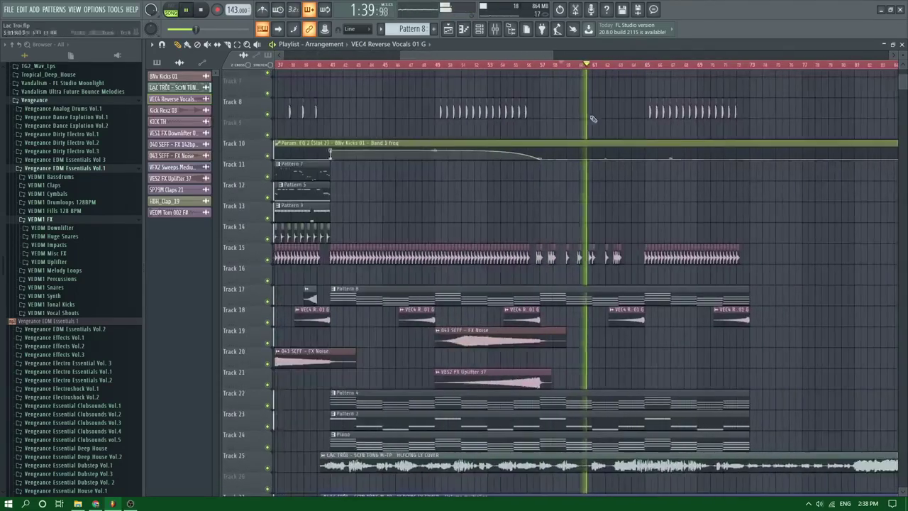
Open the Zenhiser Trance vol 1 synth from the channel rack and try out its Filter A Cutoff
click(493, 28)
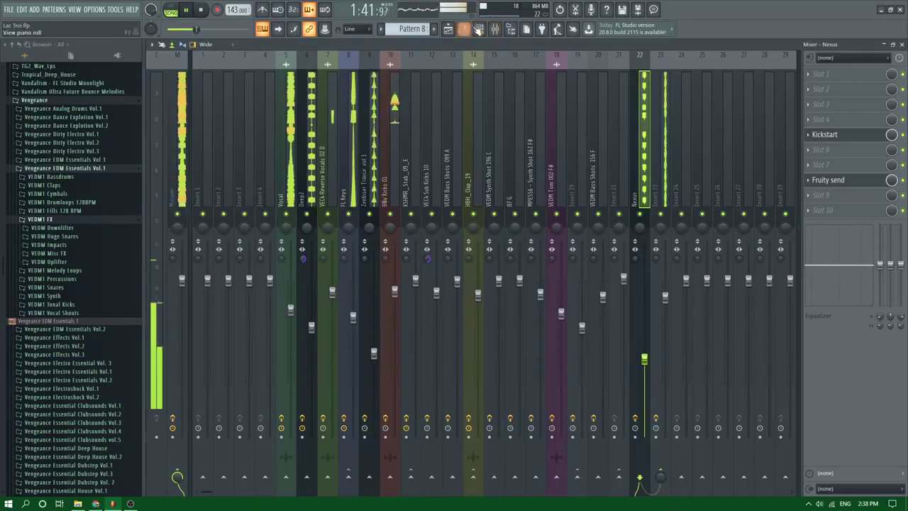
click(479, 28)
click(430, 195)
click(426, 237)
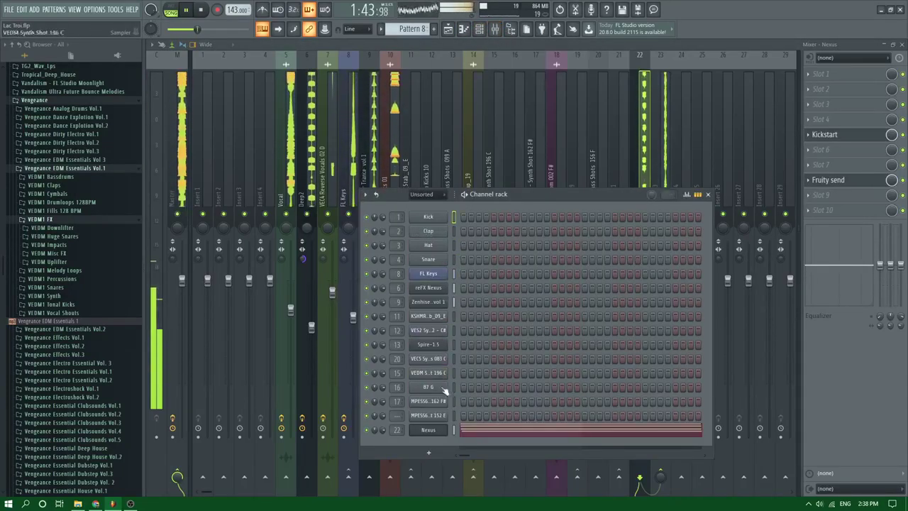
click(428, 301)
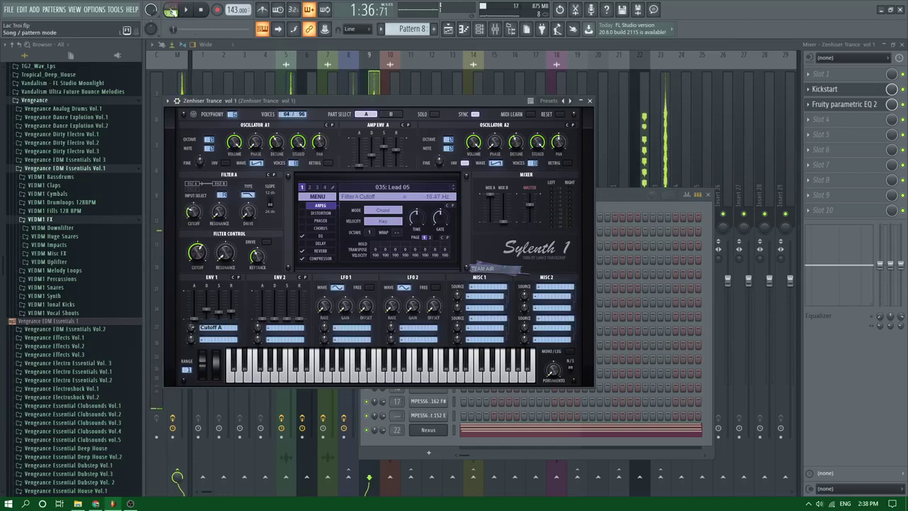
Make Pattern 4 the active pattern and lower Filter A Cutoff in Zenhiser Trance vol 1 to 1.00 Hz
click(449, 31)
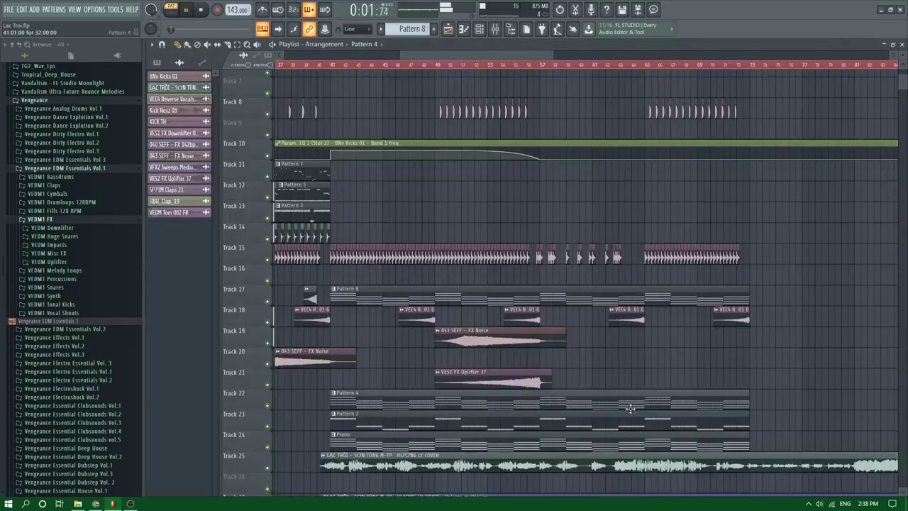
click(629, 409)
click(489, 32)
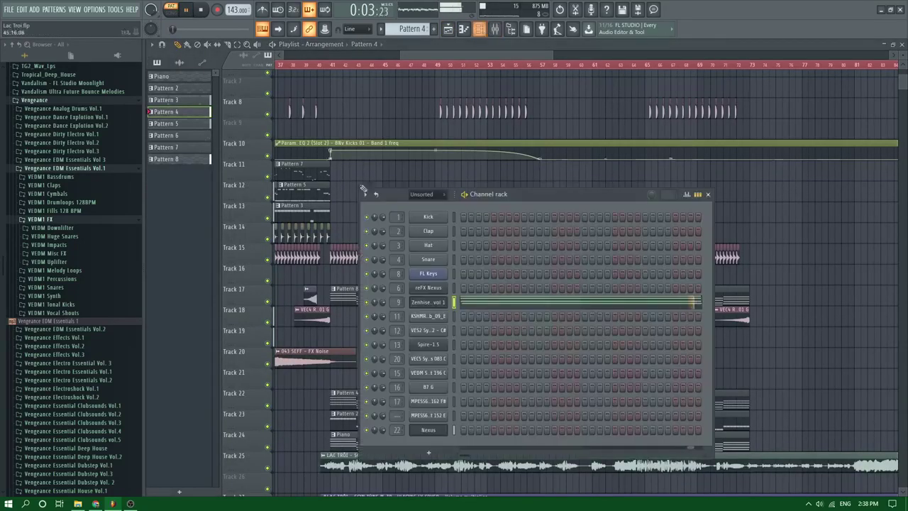
click(423, 303)
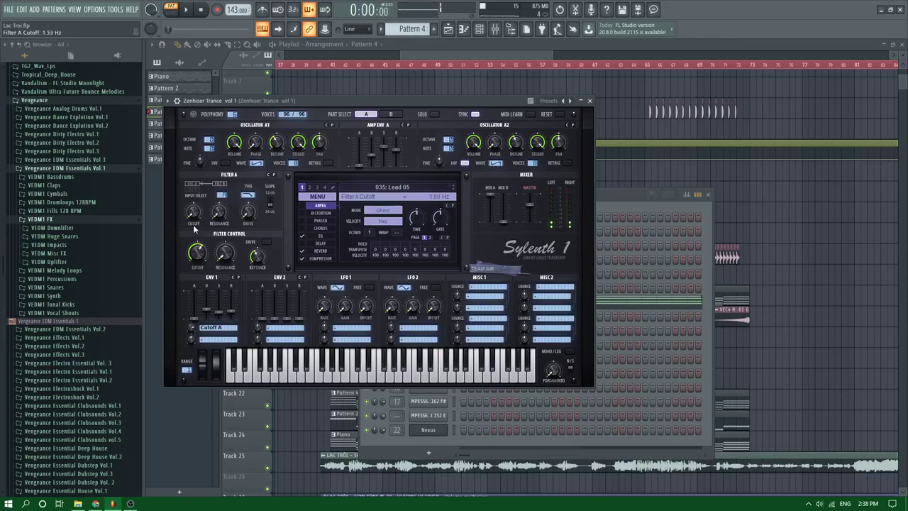
Create an automation clip for the last tweaked parameter, Filter A Cutoff of Zenhiser Trance vol 1
click(115, 9)
mouse_move(163, 127)
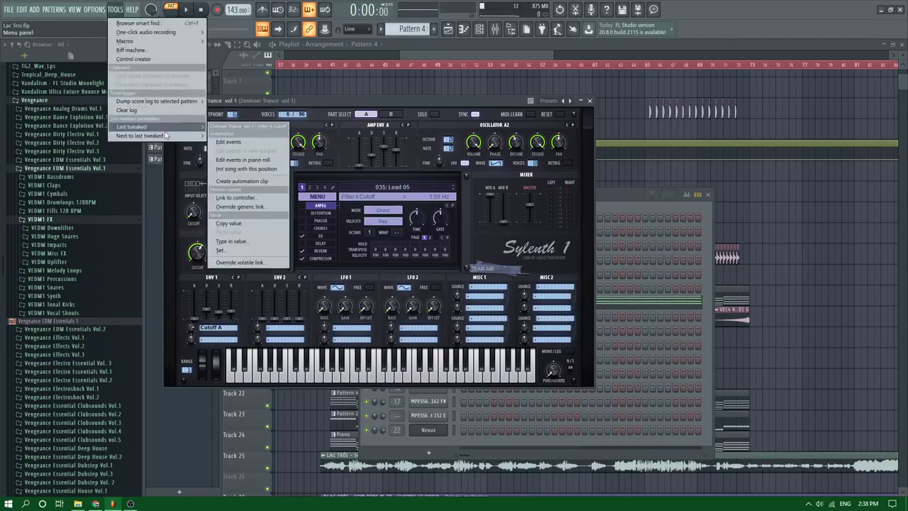
click(237, 182)
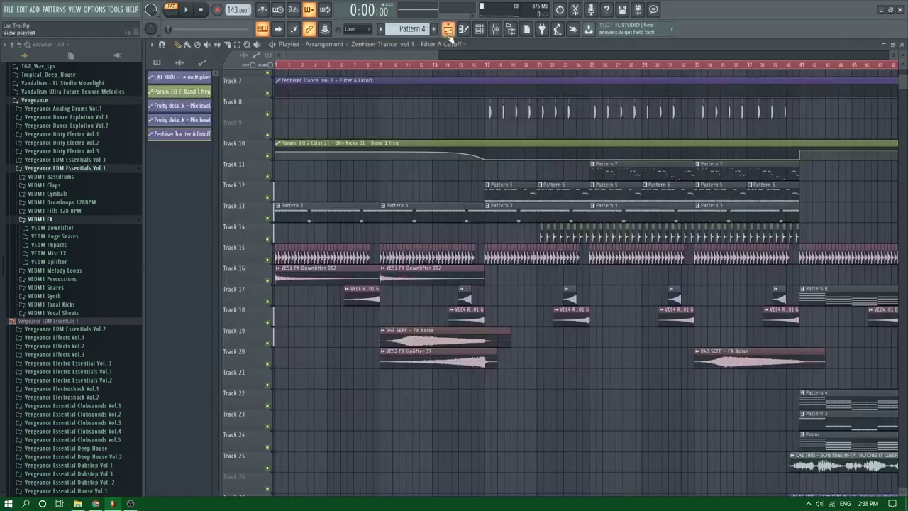
Shape the Filter A Cutoff automation on Track 7 as a gradual curve rising to a peak at bar 65, then dropping back
key(space)
scroll(572, 162, up, 3)
scroll(564, 161, down, 2)
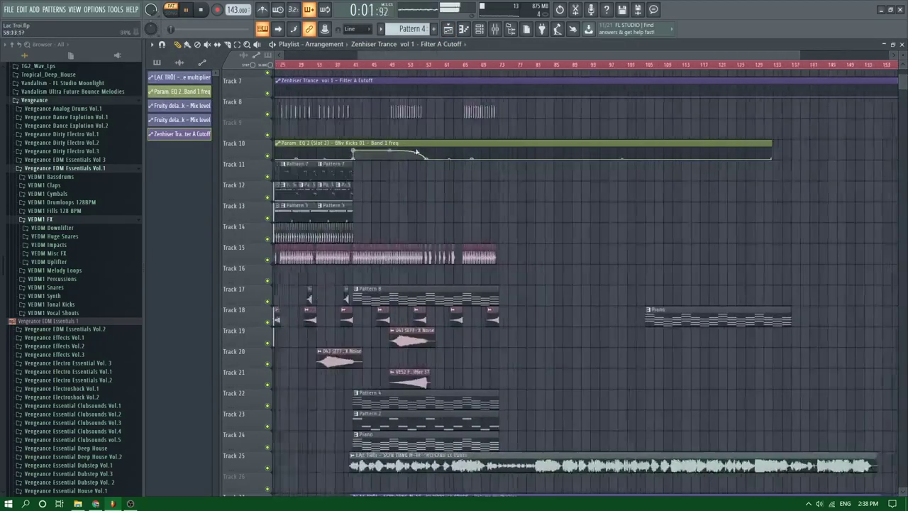
scroll(411, 152, up, 2)
click(401, 65)
scroll(390, 109, up, 1)
scroll(426, 106, up, 3)
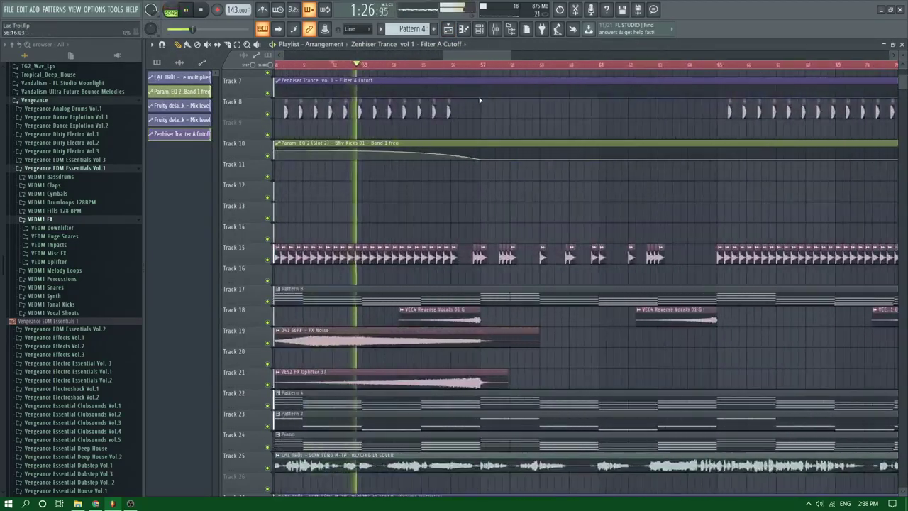
right_click(711, 93)
scroll(635, 137, down, 3)
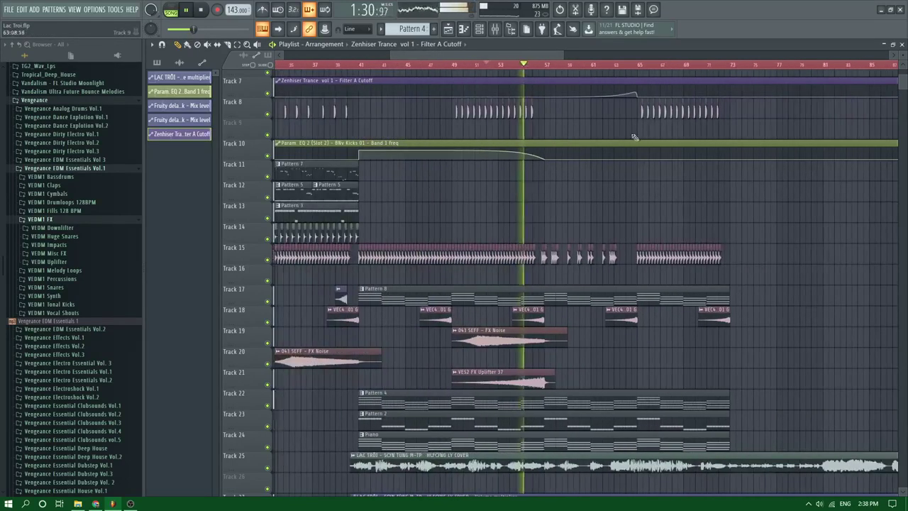
scroll(581, 144, up, 4)
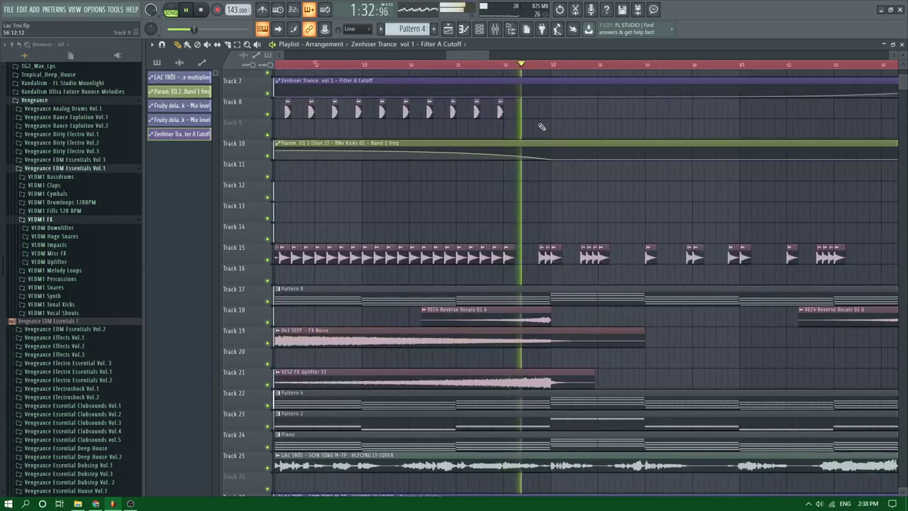
Rearrange the Track 15 kicks into two evenly spaced kicks leading into bar 58 and four quick kicks leading into bar 59
scroll(558, 170, up, 1)
scroll(558, 177, down, 4)
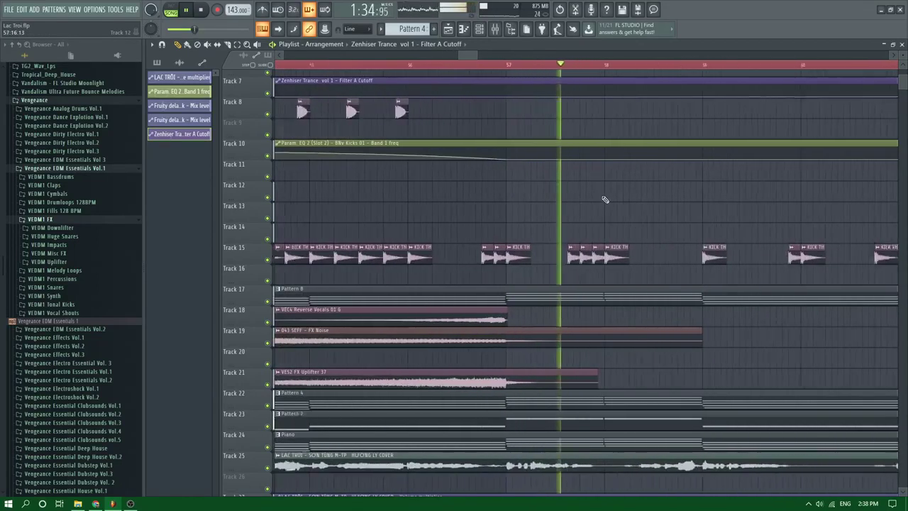
click(535, 67)
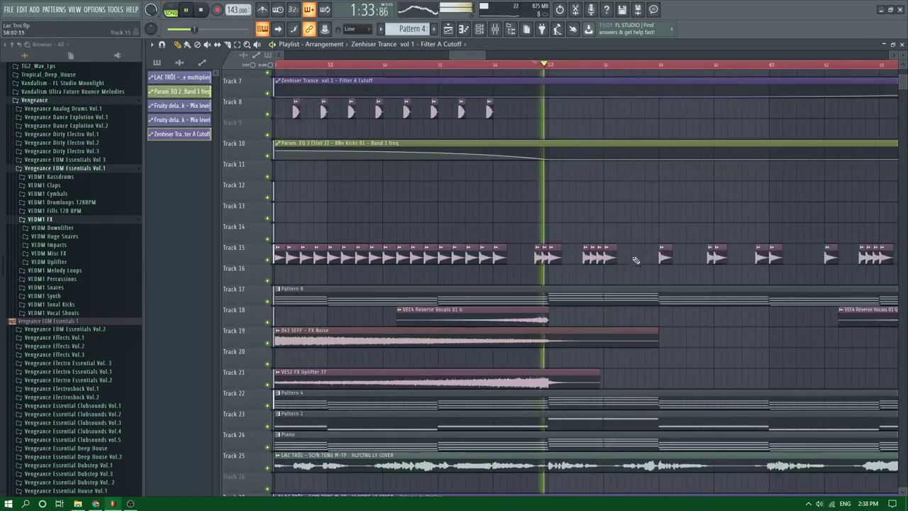
scroll(567, 259, up, 3)
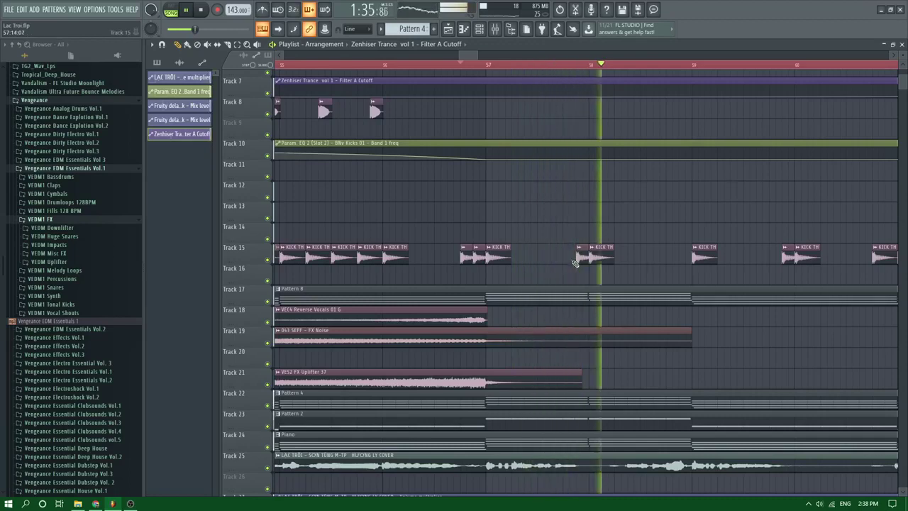
click(575, 261)
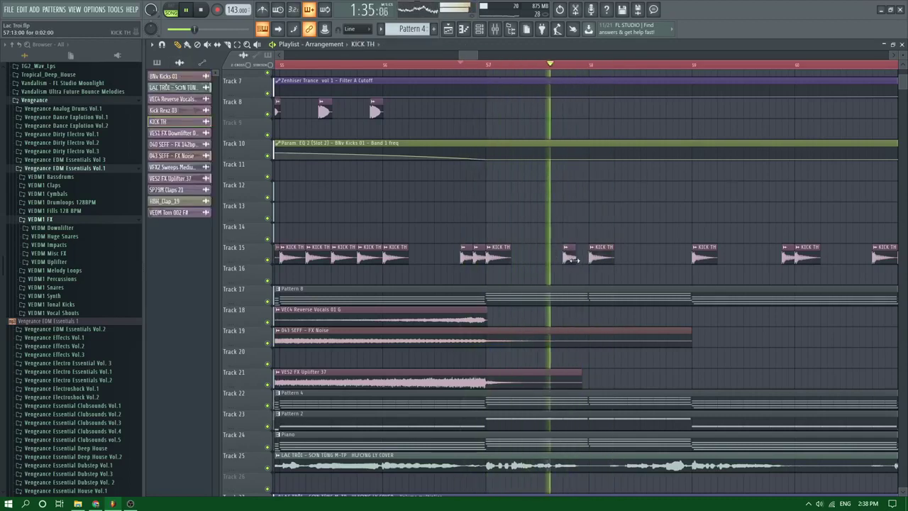
drag(574, 260, 585, 261)
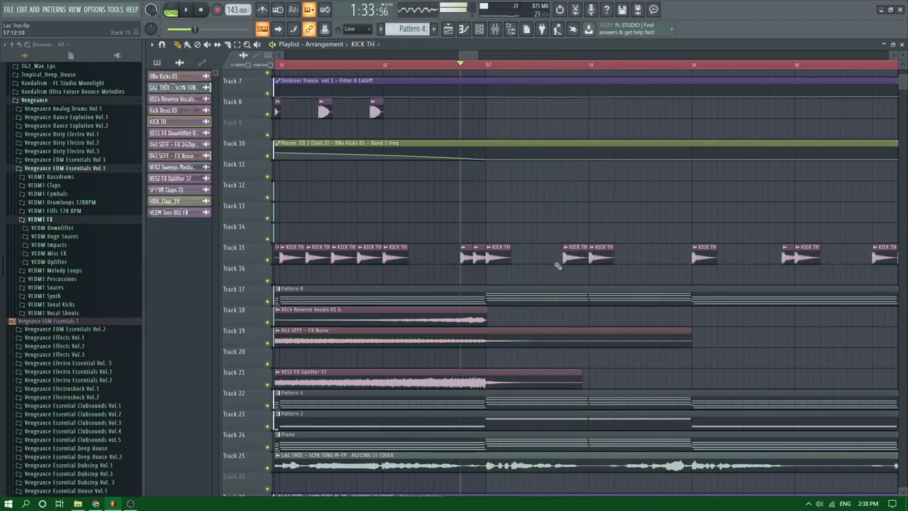
ctrl+click(683, 267)
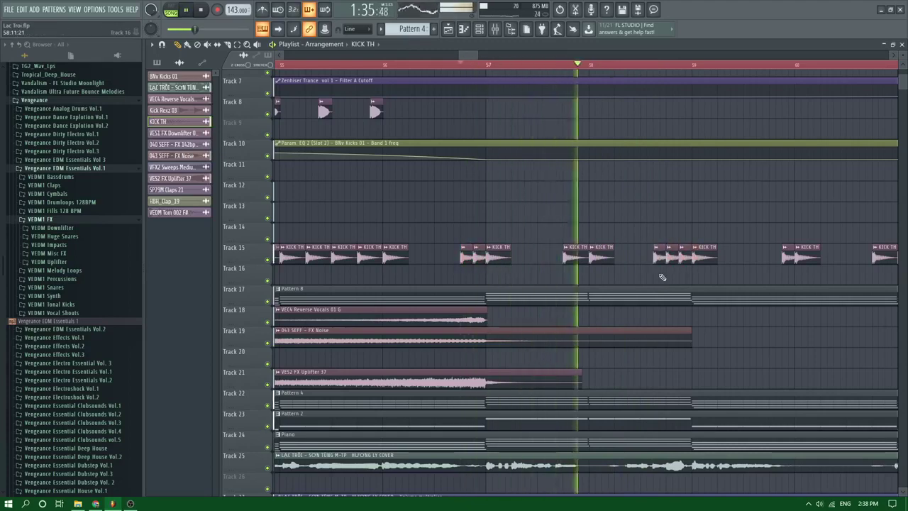
Play the section from bar 57 to bar 67 and review the kicks, reverse vocals and Filter A Cutoff automation
scroll(666, 273, down, 3)
scroll(670, 270, up, 5)
scroll(673, 268, down, 3)
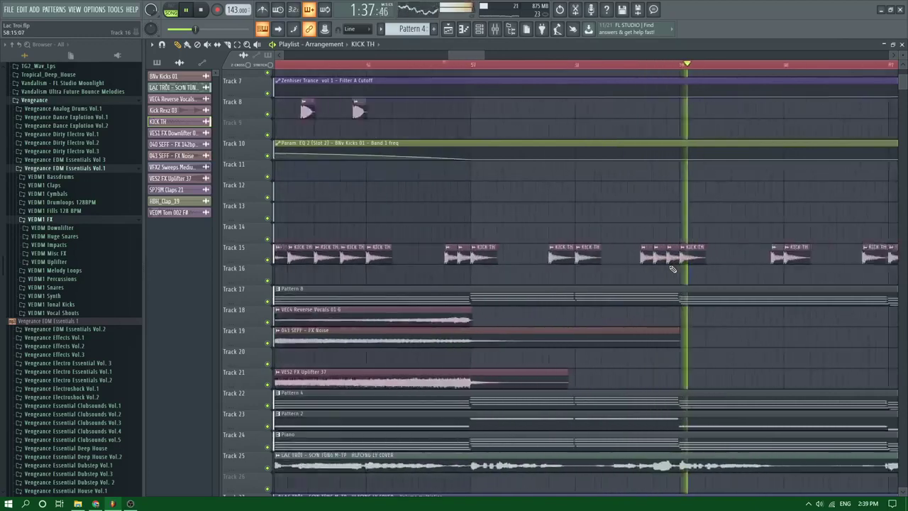
scroll(673, 269, down, 4)
scroll(714, 273, up, 7)
scroll(533, 258, down, 1)
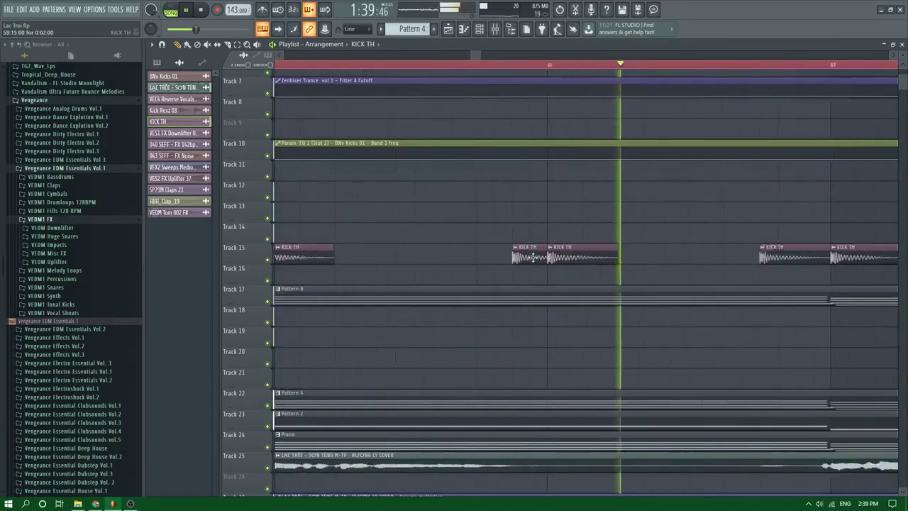
scroll(533, 257, down, 3)
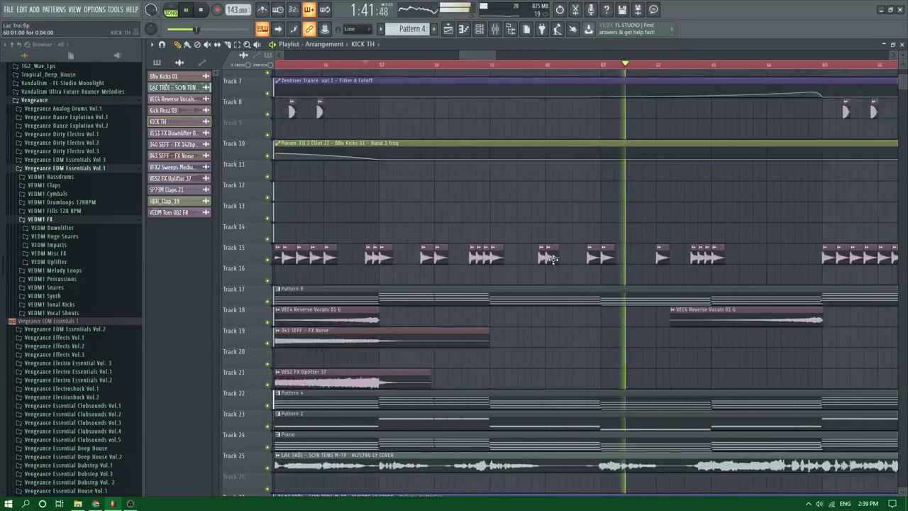
scroll(551, 260, up, 2)
scroll(546, 260, down, 2)
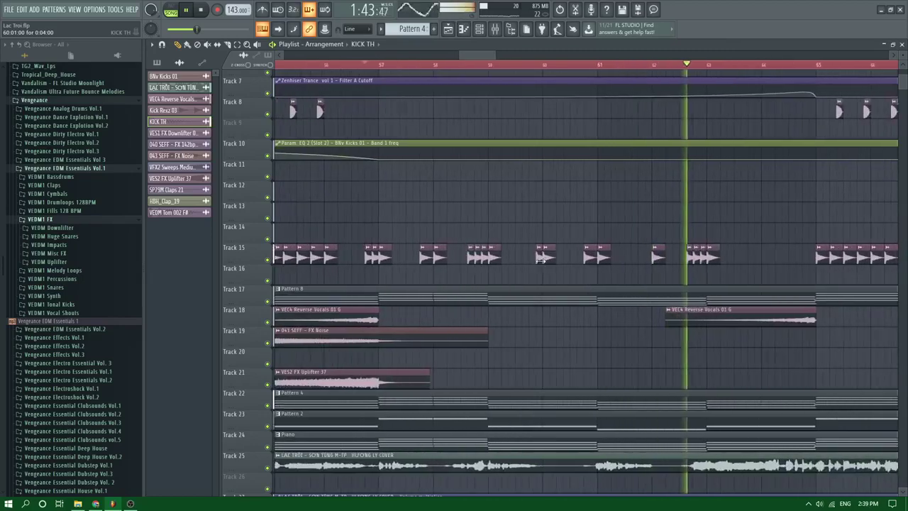
scroll(550, 261, down, 3)
scroll(661, 274, up, 2)
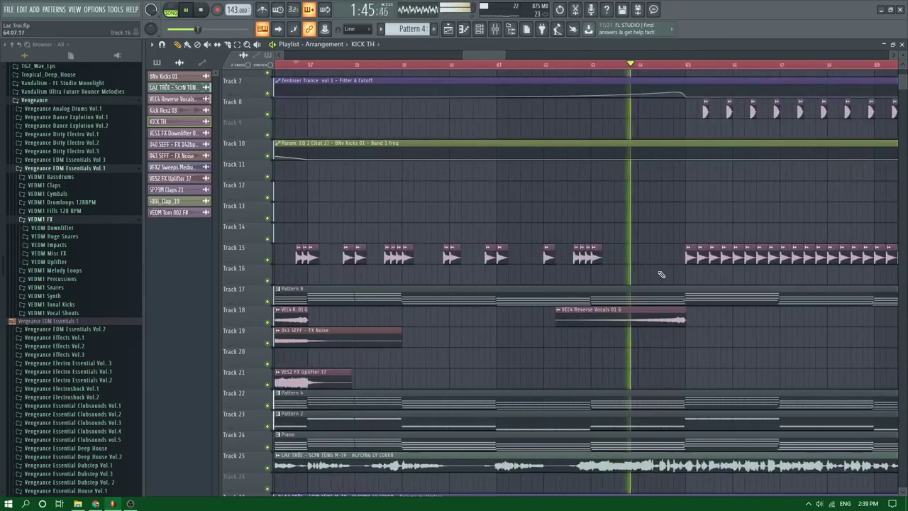
scroll(661, 273, down, 2)
scroll(671, 271, up, 2)
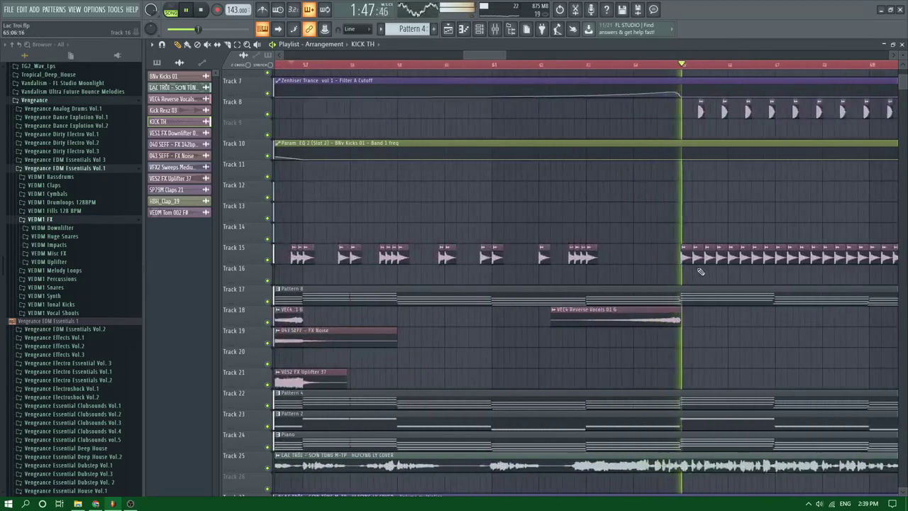
scroll(700, 271, down, 2)
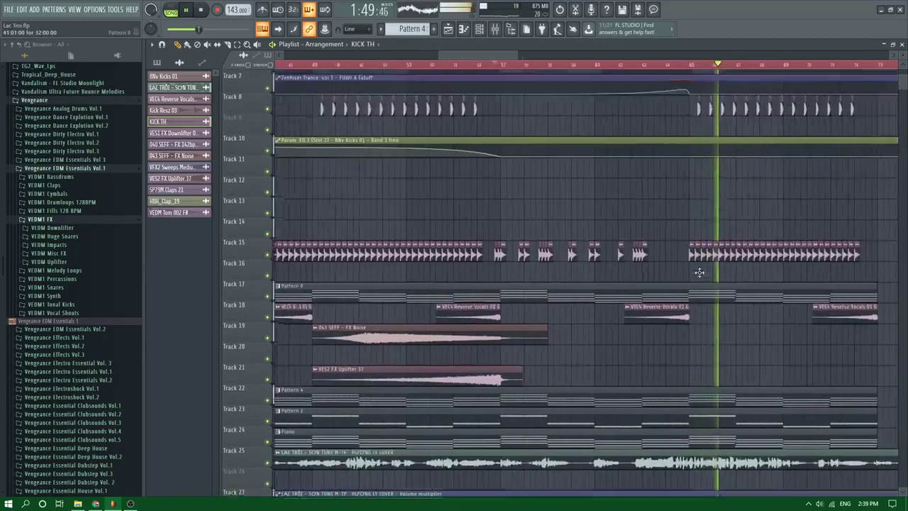
scroll(699, 269, up, 2)
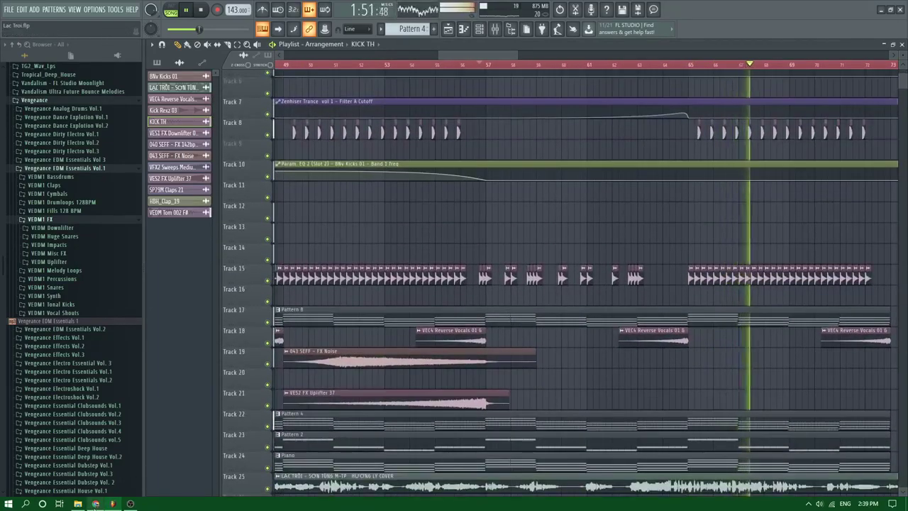
Switch to the Facebook Live Producer page in Chrome, check the stream stats and notifications, and return to FL Studio
click(95, 504)
scroll(126, 326, down, 2)
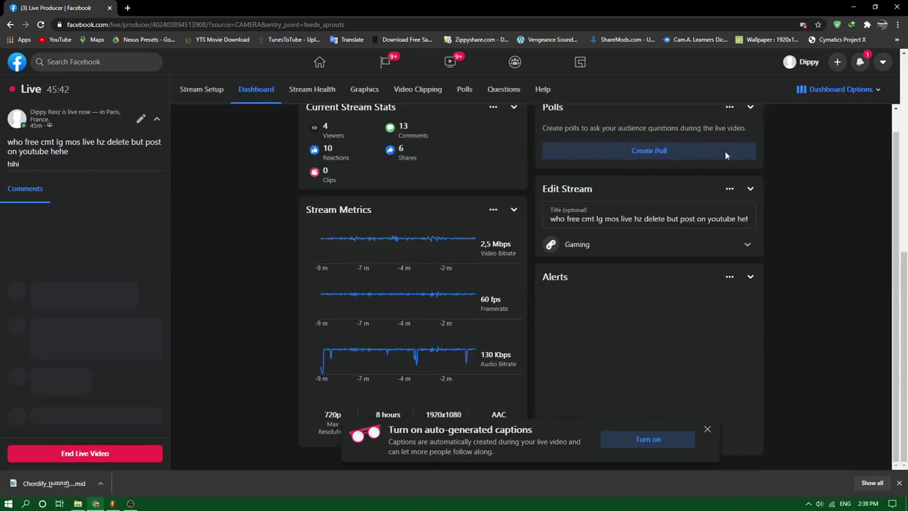
click(862, 62)
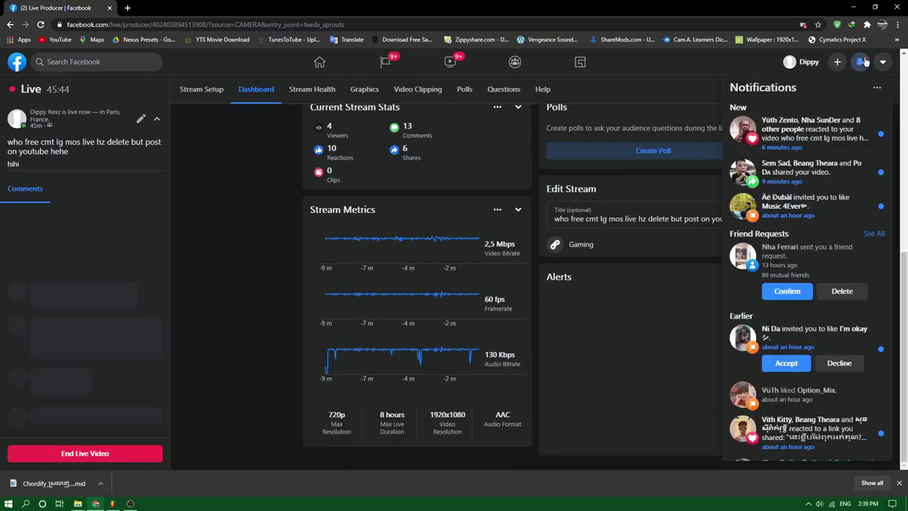
click(854, 7)
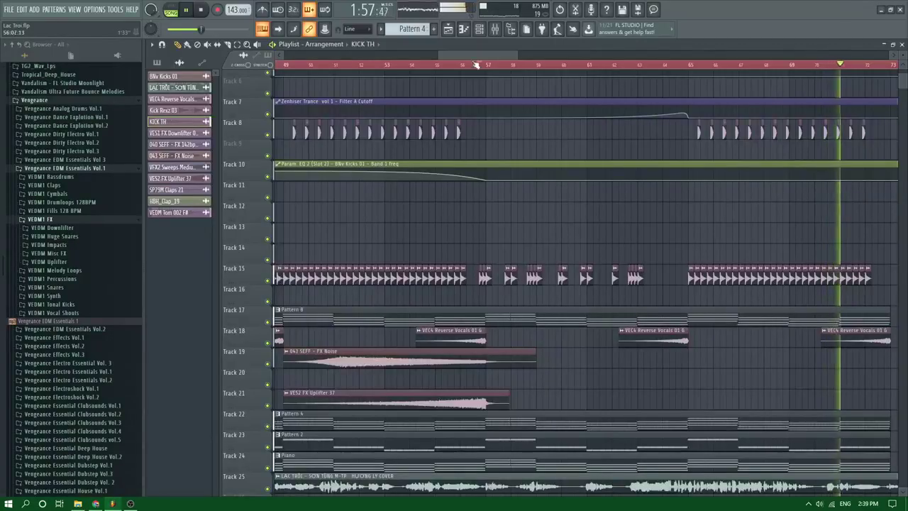
Place another VES2 FX Uplifter 37 clip on Track 21 starting at bar 65 and save the project
drag(483, 58, 554, 59)
scroll(531, 228, down, 3)
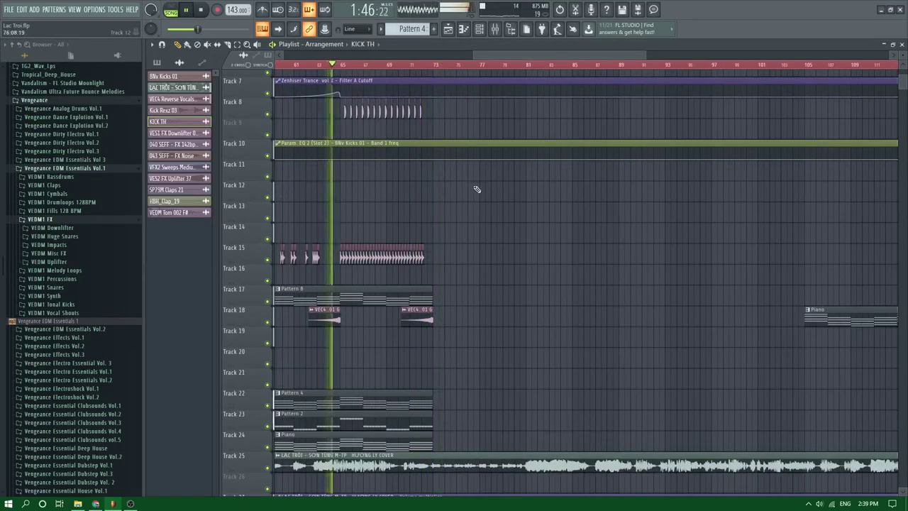
scroll(477, 189, down, 3)
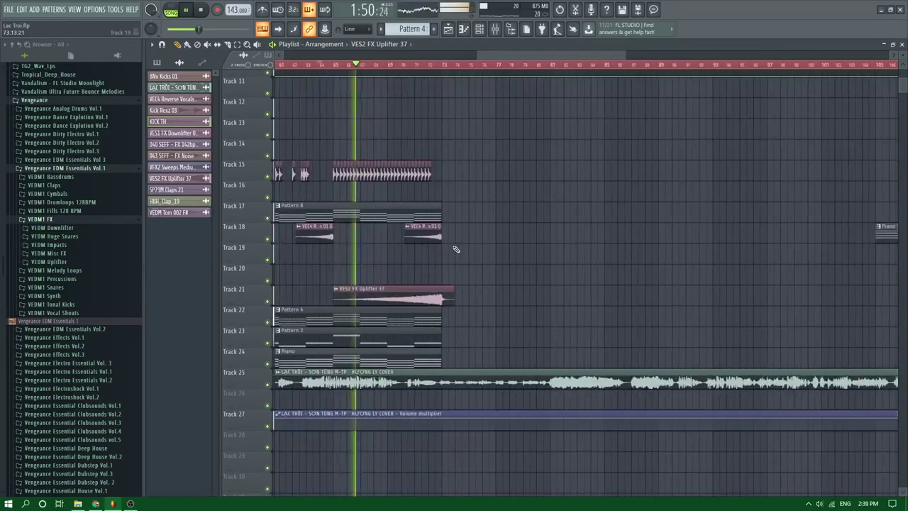
scroll(456, 249, up, 5)
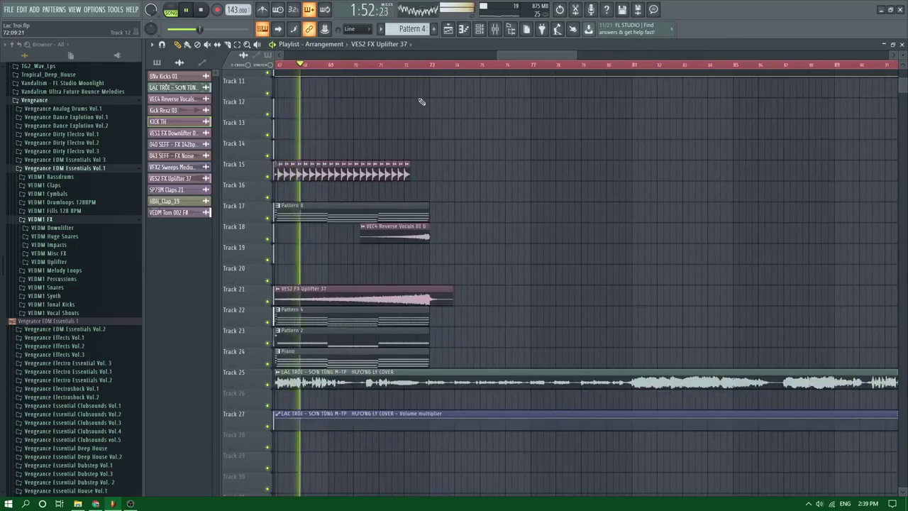
scroll(433, 93, down, 2)
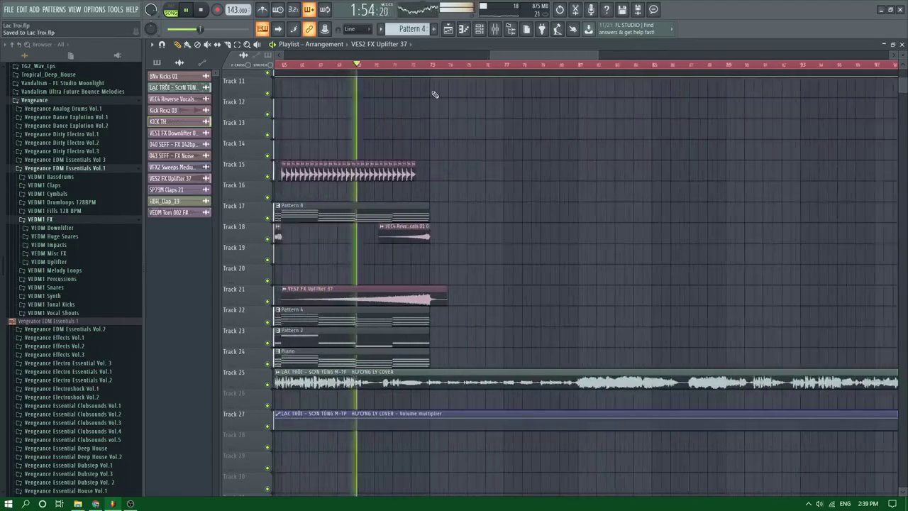
scroll(433, 95, up, 6)
scroll(468, 120, up, 5)
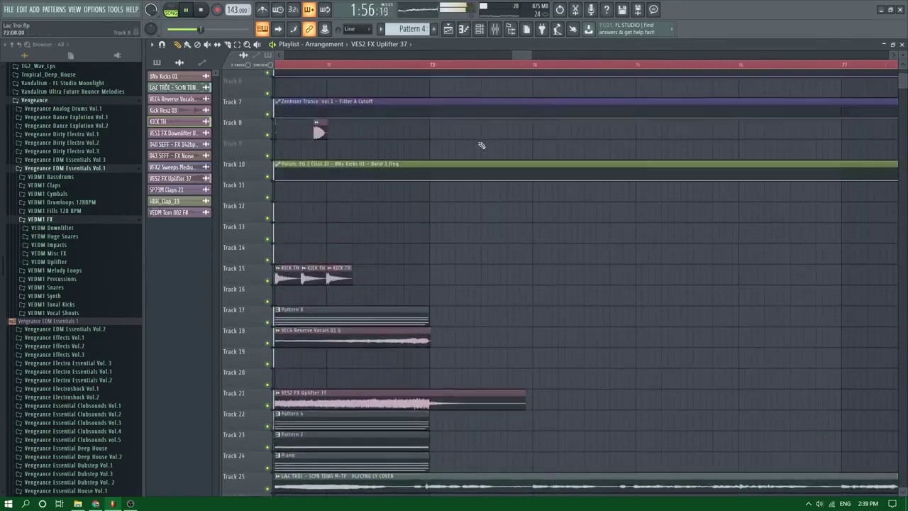
scroll(484, 184, down, 5)
key(ctrl+s)
scroll(485, 222, up, 3)
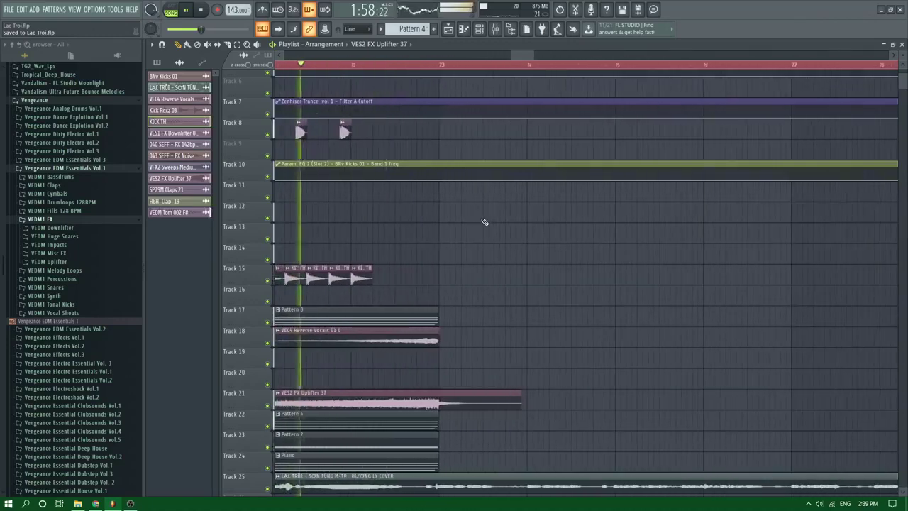
Play past the end of the arranged parts and listen to the vocal cover around bars 80 and 90
scroll(484, 222, down, 2)
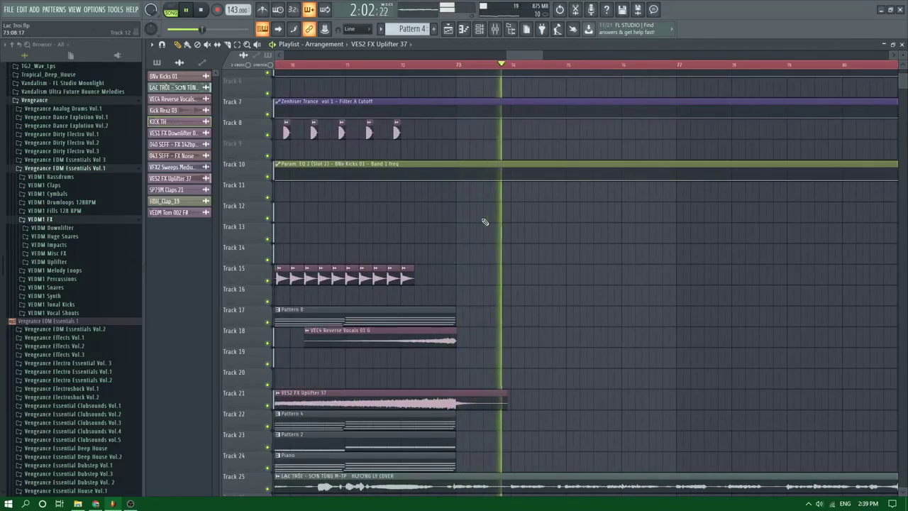
scroll(485, 222, down, 3)
scroll(515, 227, up, 3)
scroll(557, 233, down, 2)
scroll(572, 233, down, 3)
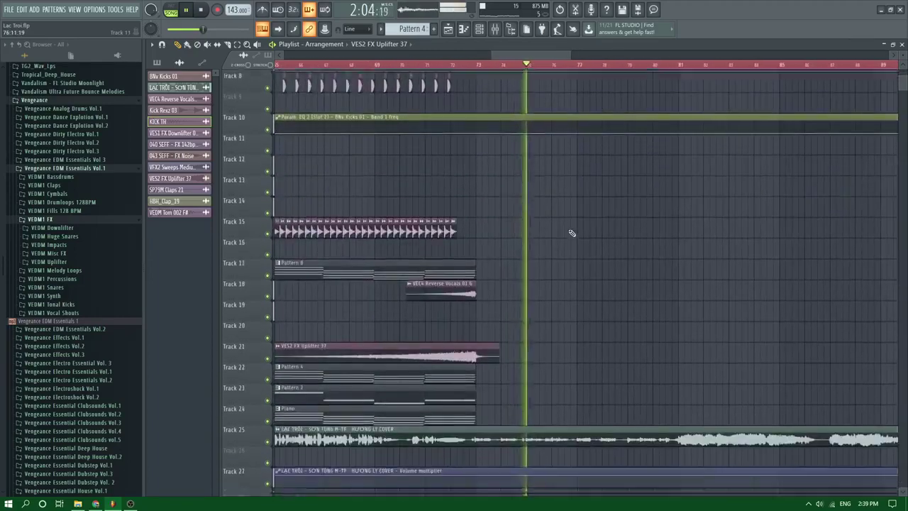
scroll(572, 233, down, 3)
click(660, 65)
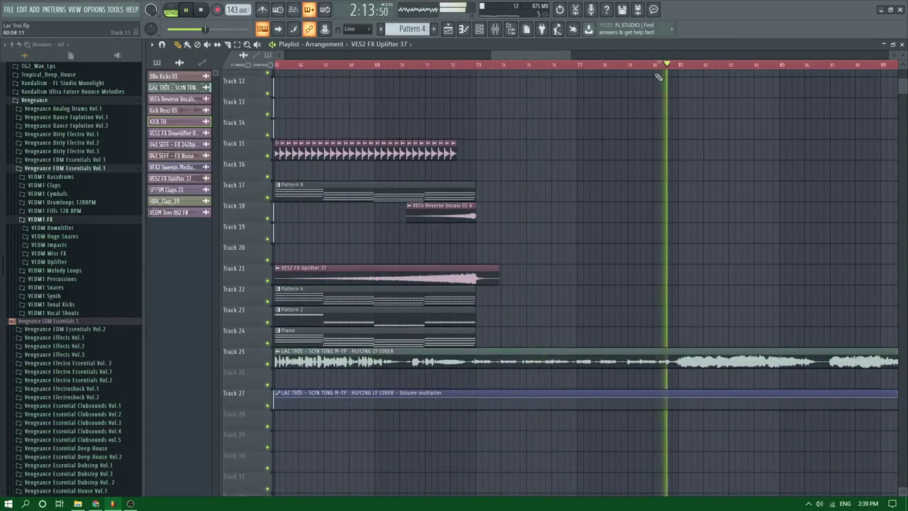
drag(544, 54, 583, 65)
scroll(583, 65, down, 3)
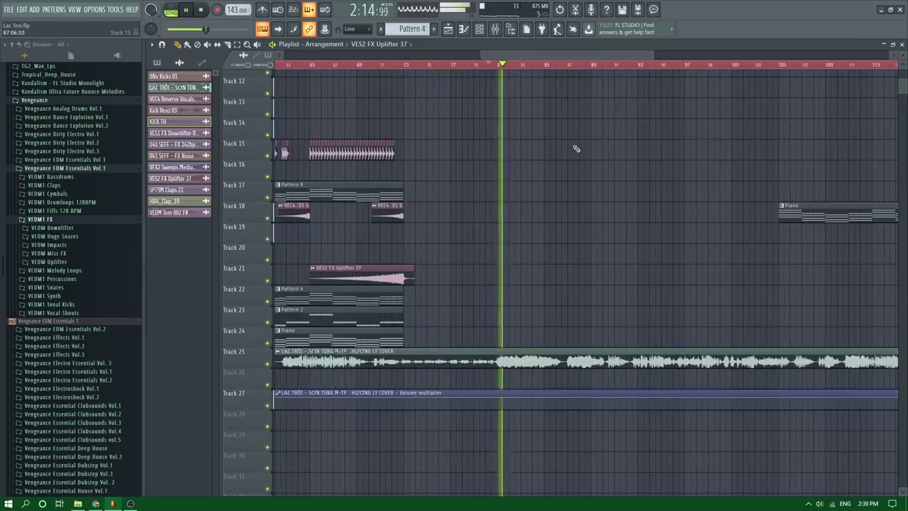
click(609, 65)
click(610, 66)
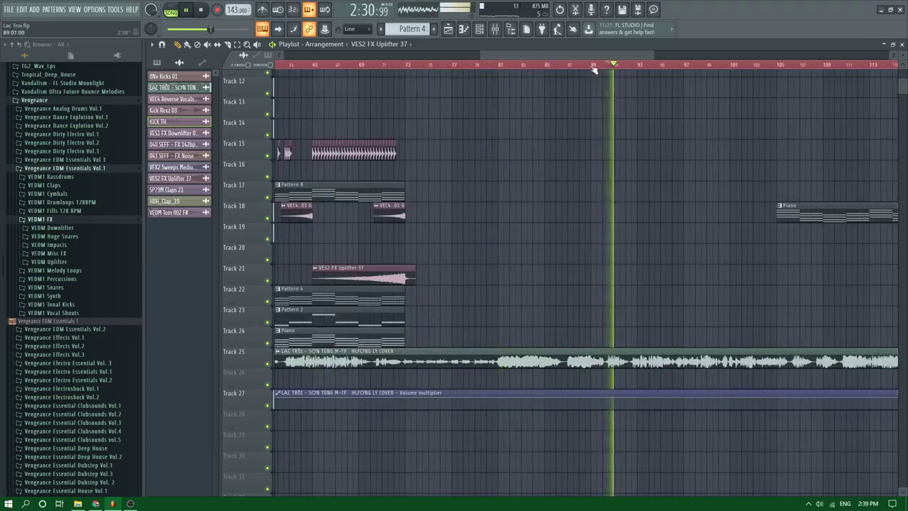
Play the arrangement from bar 40, where the vocal cover on Track 25 enters
drag(485, 54, 390, 56)
click(395, 66)
click(376, 65)
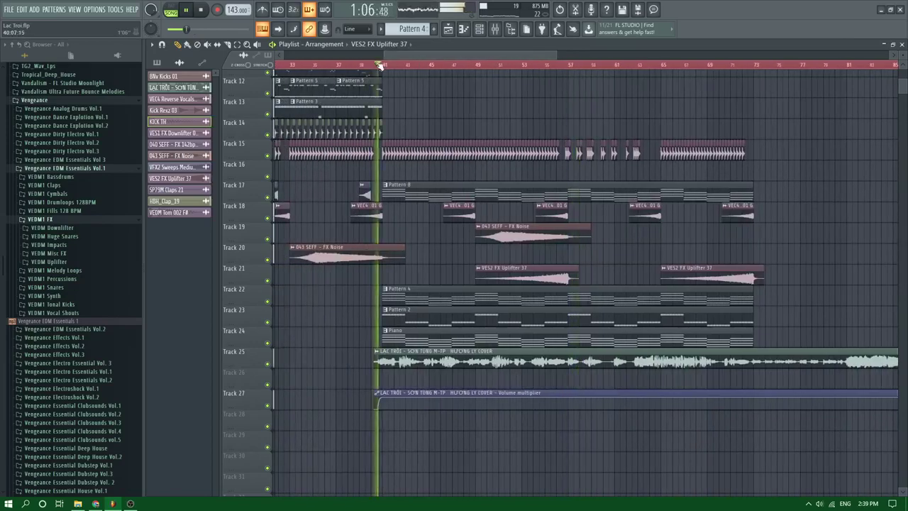
scroll(390, 188, up, 2)
scroll(493, 259, down, 5)
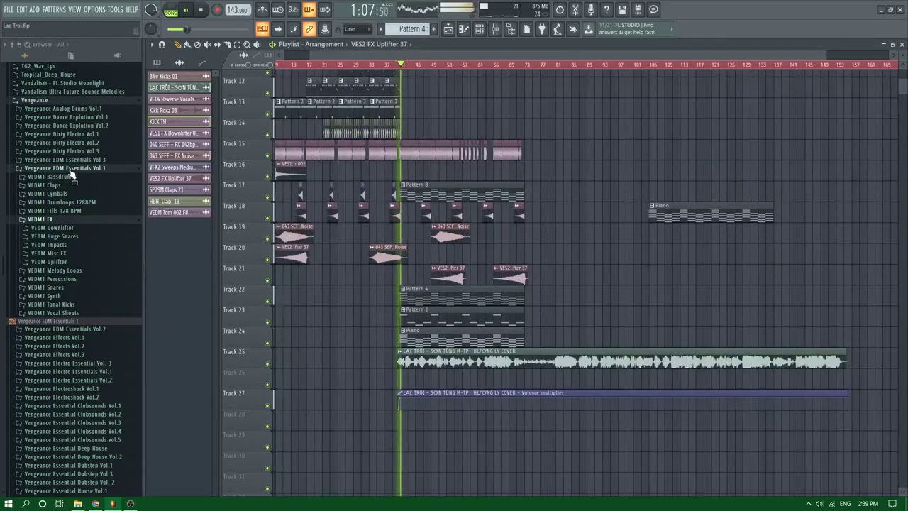
Browse the VEDM Downlifter samples in the Vengeance EDM Essentials Vol.1 pack, and collapse the Vengeance folder
click(70, 169)
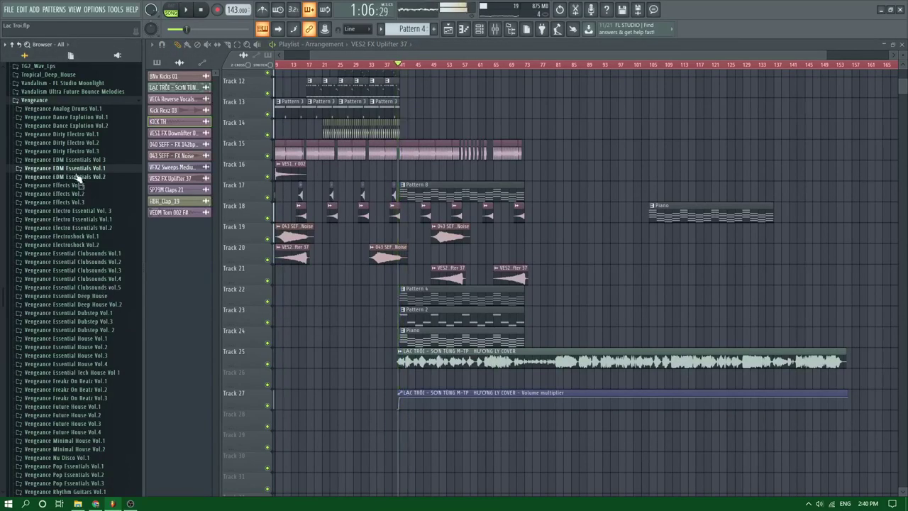
click(76, 170)
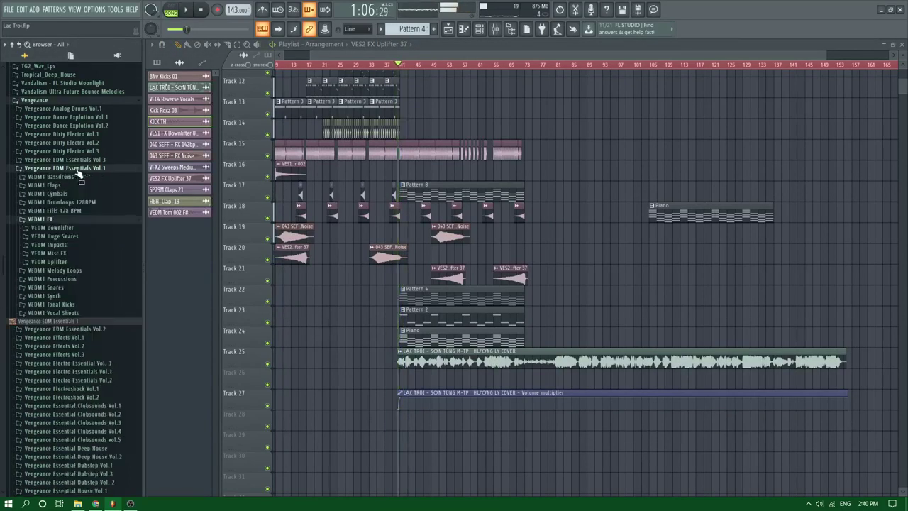
click(60, 228)
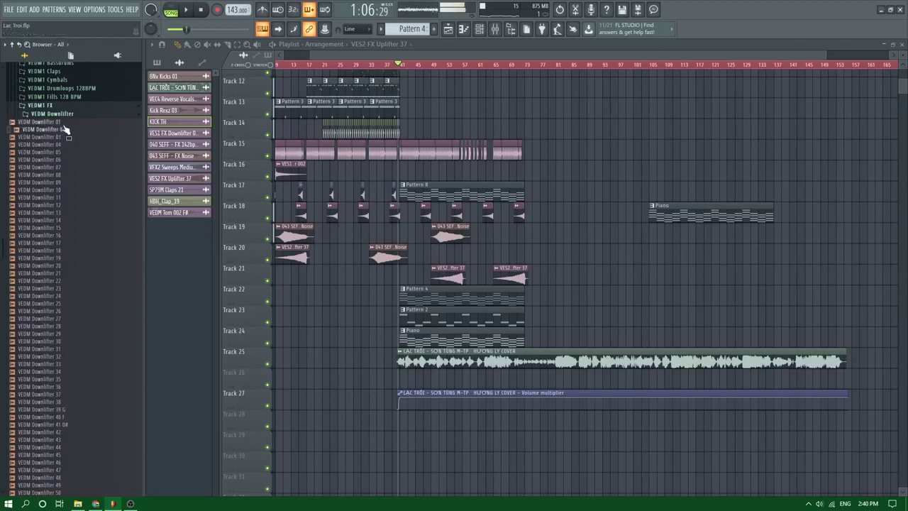
scroll(70, 209, up, 4)
key(space)
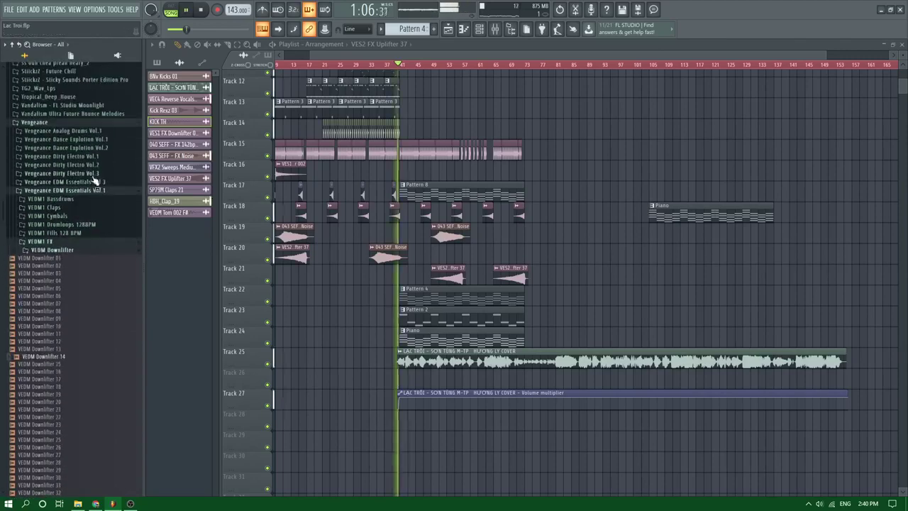
click(92, 125)
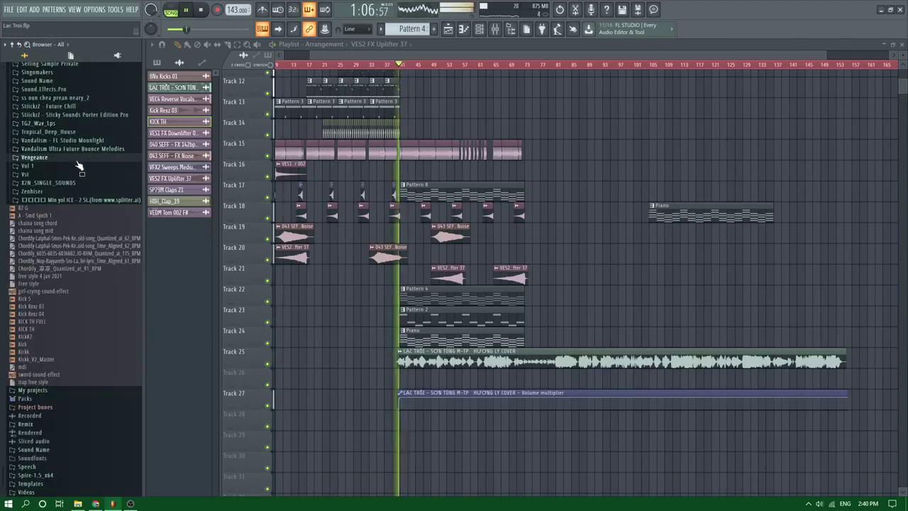
Audition the VEDM3 Downlifter samples in Vengeance EDM Essentials Vol 3 against the arrangement, and collapse the Vengeance folder
click(77, 157)
click(85, 217)
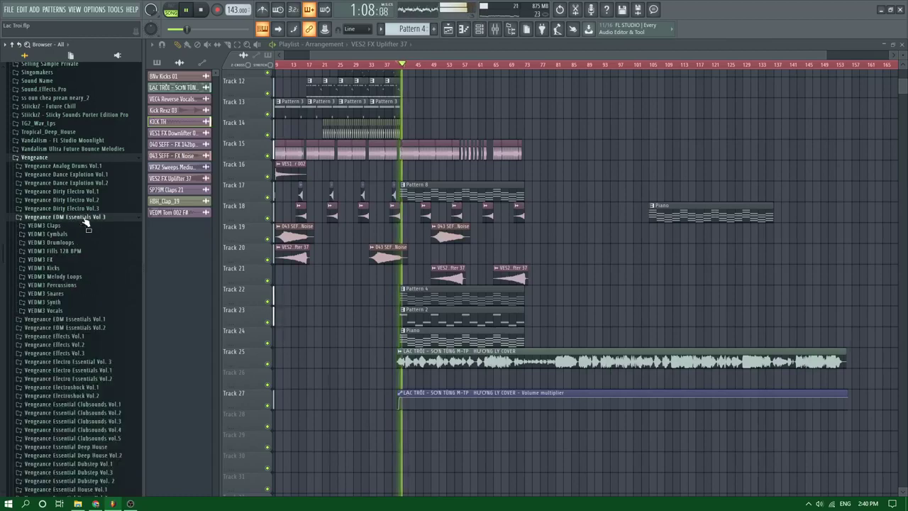
key(space)
click(73, 260)
click(70, 269)
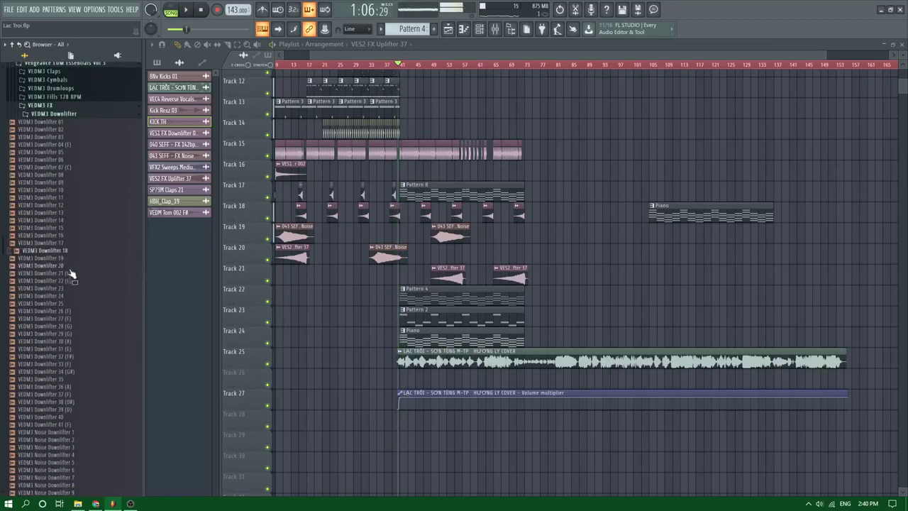
click(67, 106)
key(space)
scroll(71, 163, up, 4)
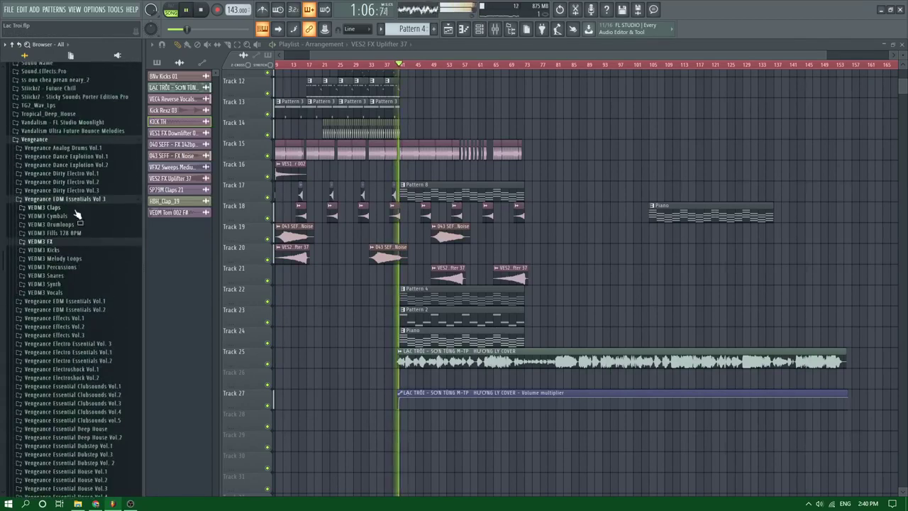
click(73, 190)
click(71, 153)
click(71, 103)
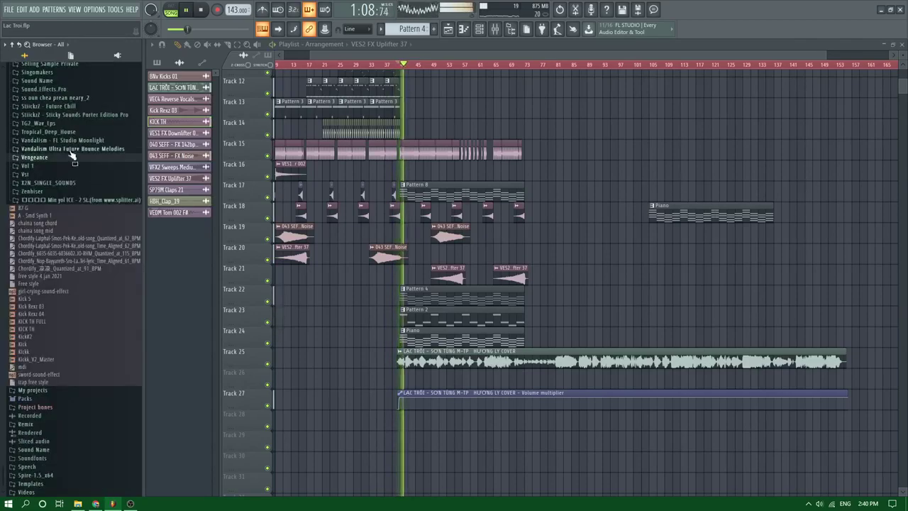
Audition the VEDM2 Downlifter samples in Vengeance EDM Essentials Vol.2 and place VEDM2 Downlifter 029 on Track 21 at bar 41
click(66, 157)
scroll(82, 226, down, 3)
key(space)
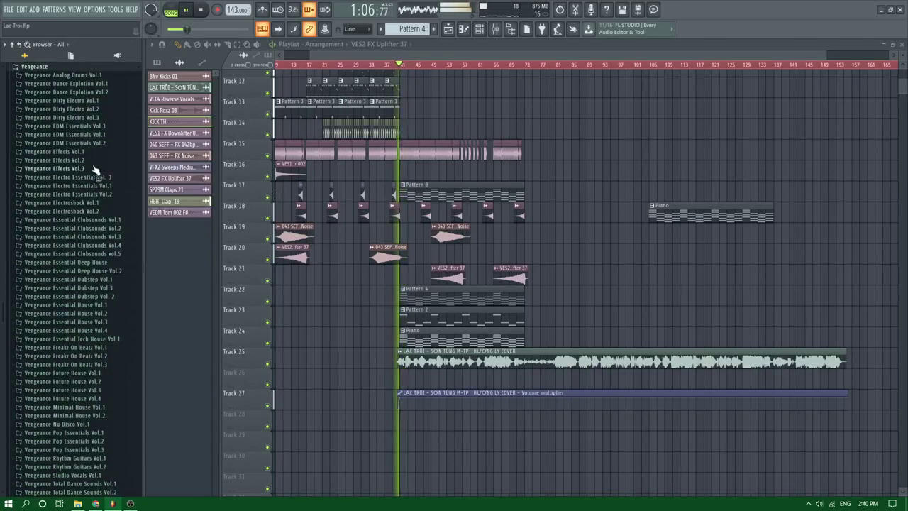
click(100, 144)
click(86, 143)
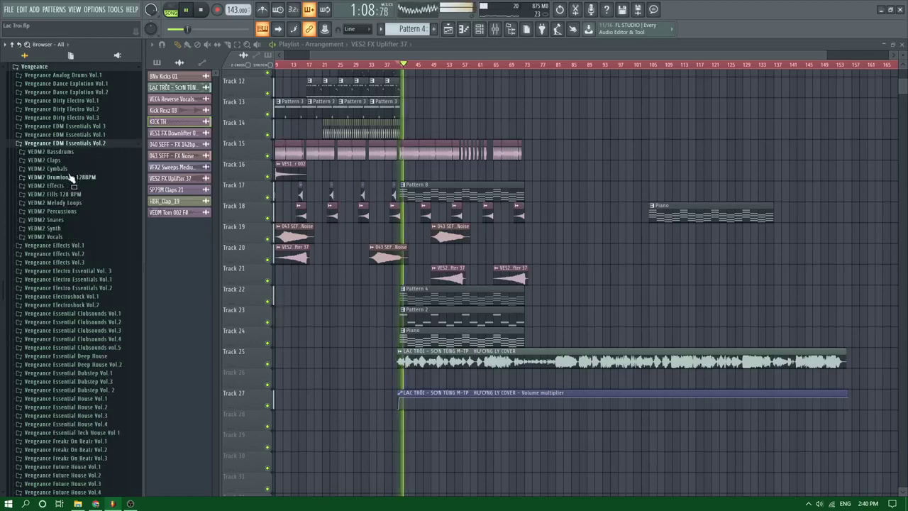
click(62, 186)
click(57, 193)
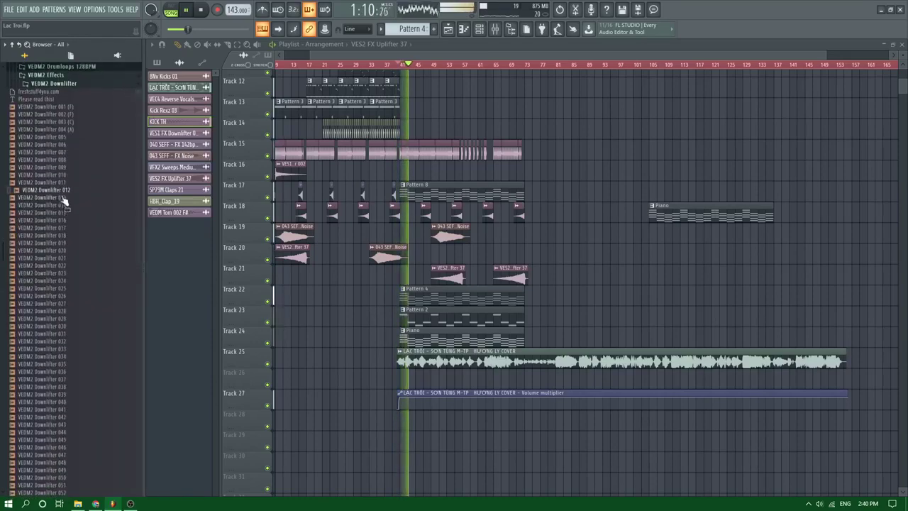
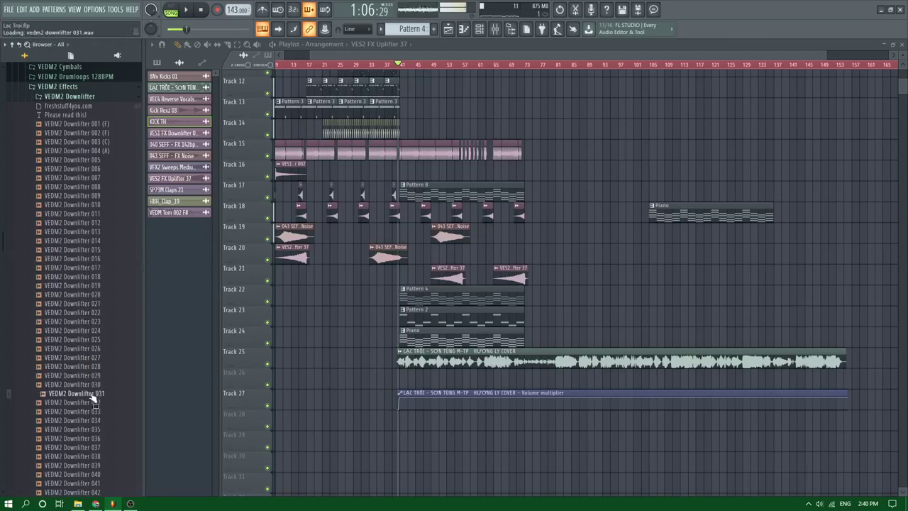
drag(94, 382, 405, 278)
scroll(405, 277, up, 4)
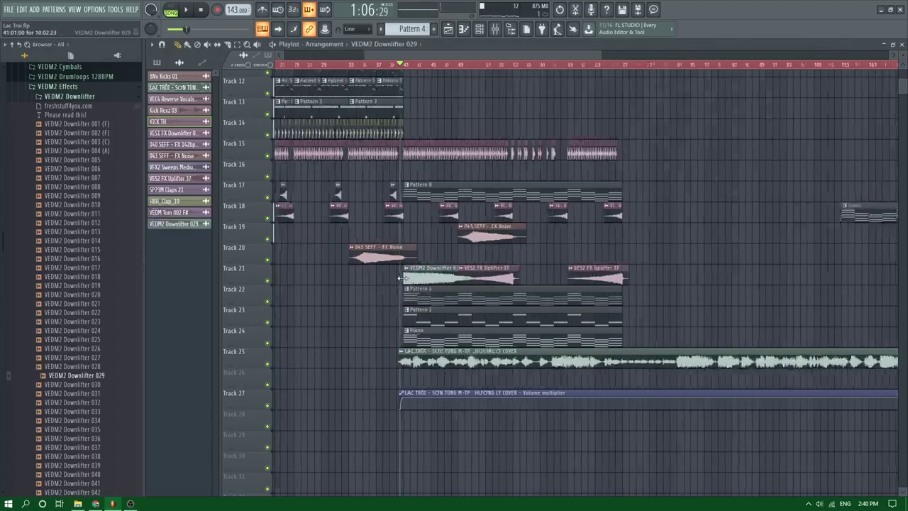
Fit the VEDM2 Downlifter 029 clip to the project tempo using the 50 to 100 BPM range, and open its channel settings
click(406, 269)
click(504, 330)
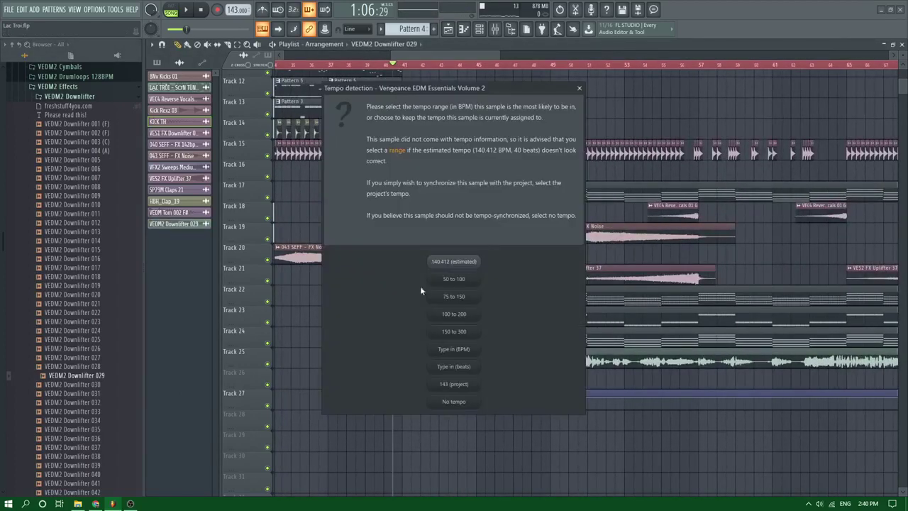
click(440, 282)
double_click(434, 277)
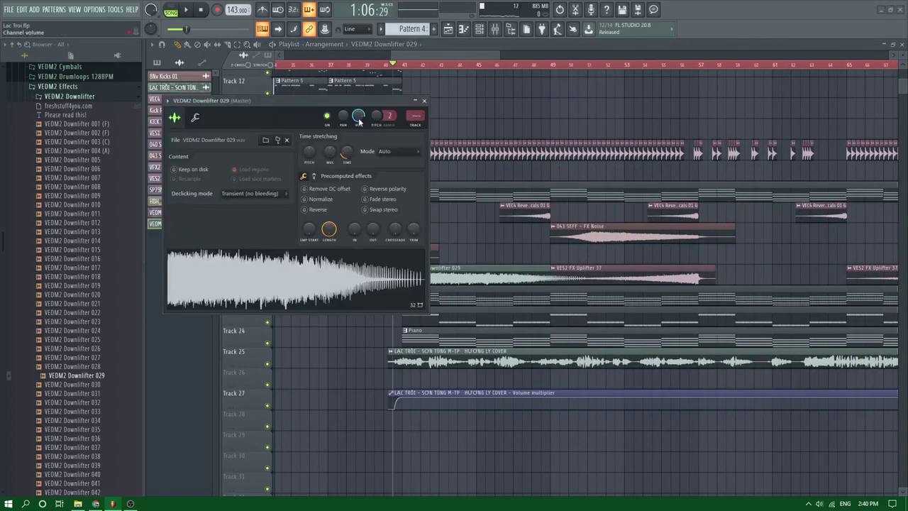
Move the VEDM2 Downlifter 029 clip to Track 28 at bar 41 and listen to it in the mix
drag(440, 269, 431, 412)
scroll(431, 411, down, 3)
scroll(523, 402, up, 3)
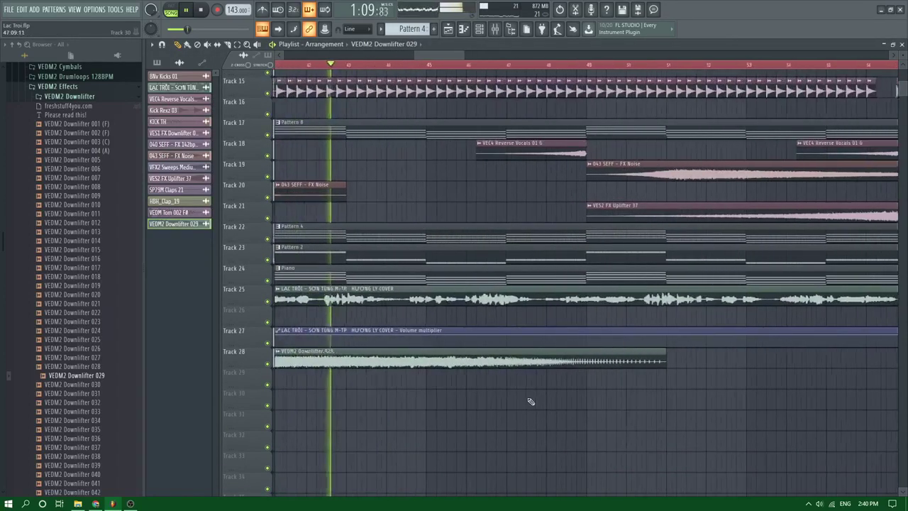
key(space)
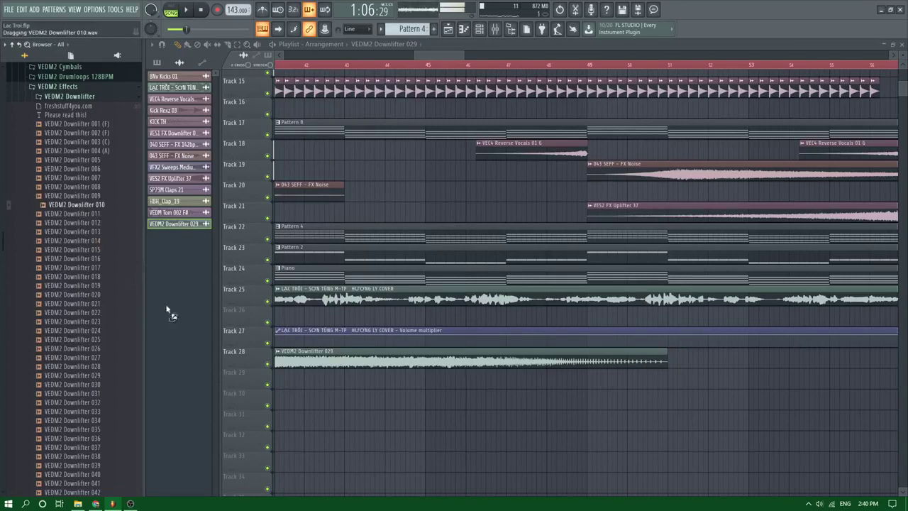
Try VEDM2 Downlifter 010 on Track 28 at bar 39, and delete that sample from the project
drag(168, 312, 346, 357)
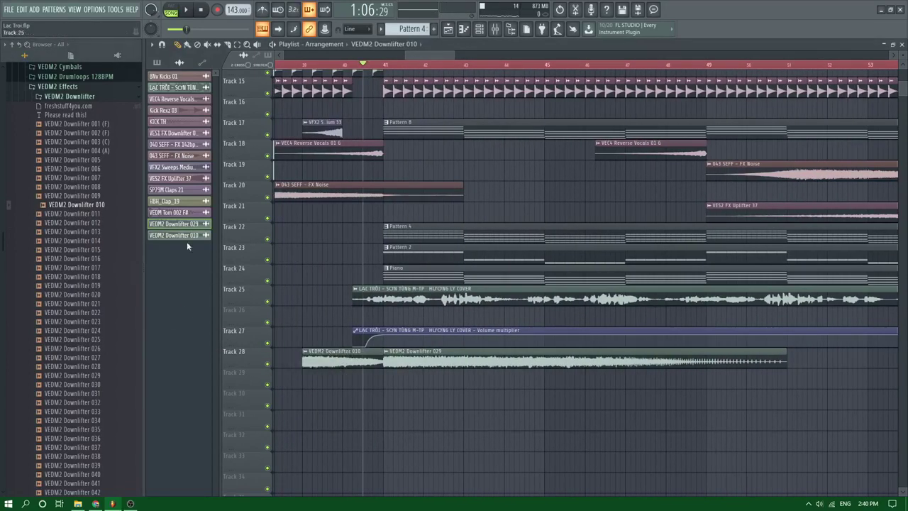
right_click(188, 228)
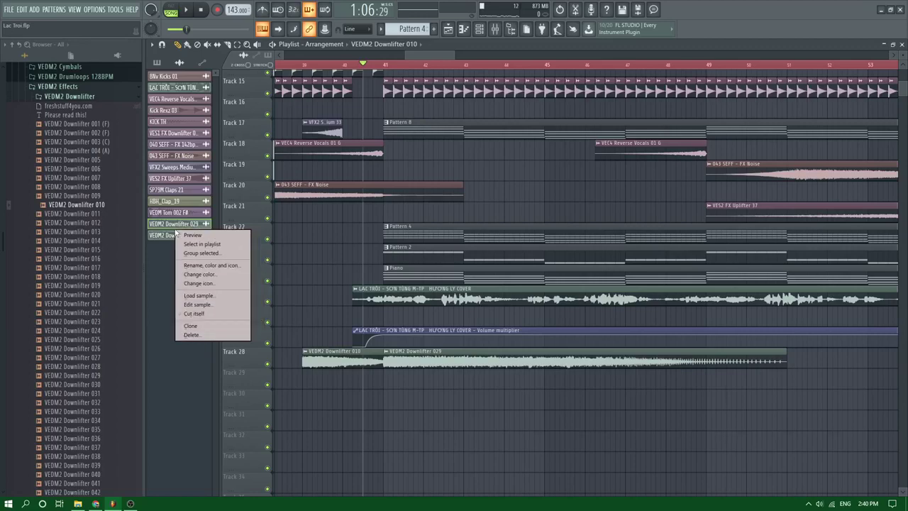
right_click(171, 236)
click(190, 341)
key(space)
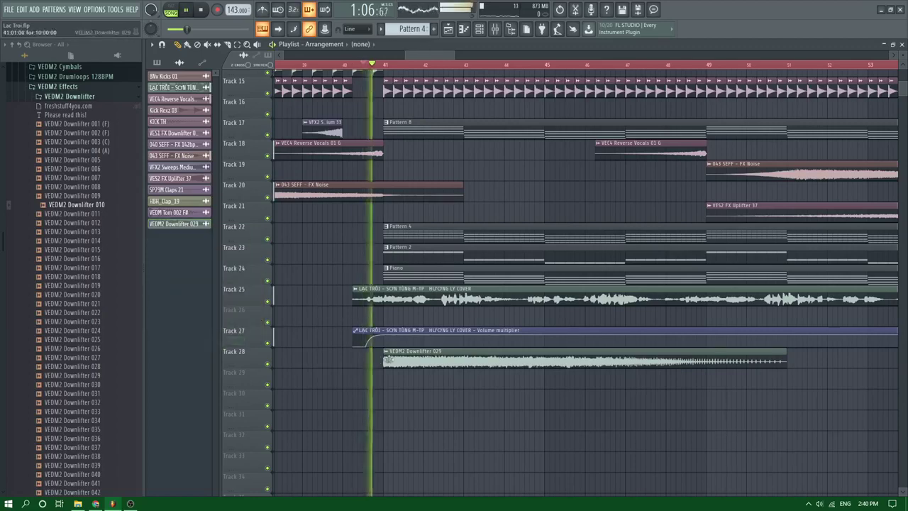
Place VEDM2 Impact 019 from the VEDM2 Impacts folder on Track 29 at bar 41
scroll(115, 246, up, 3)
scroll(115, 242, up, 1)
click(81, 206)
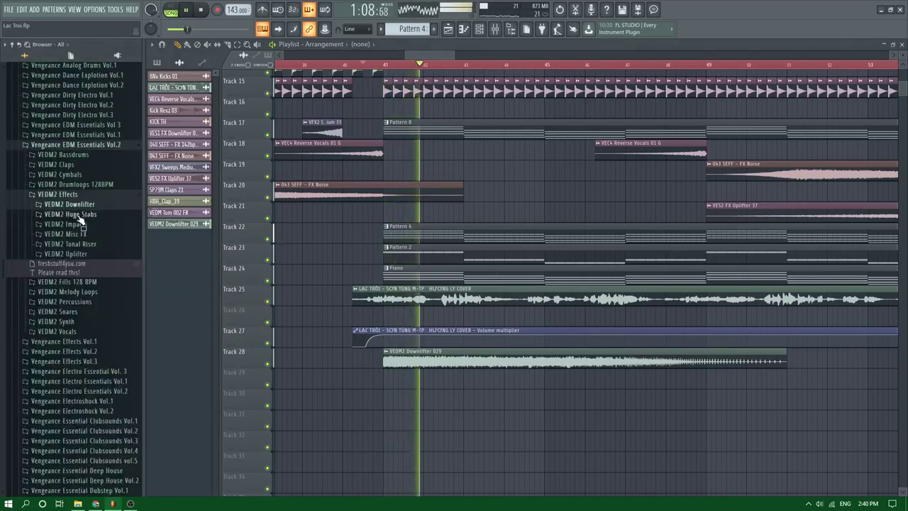
click(80, 225)
key(space)
drag(76, 248, 406, 383)
key(space)
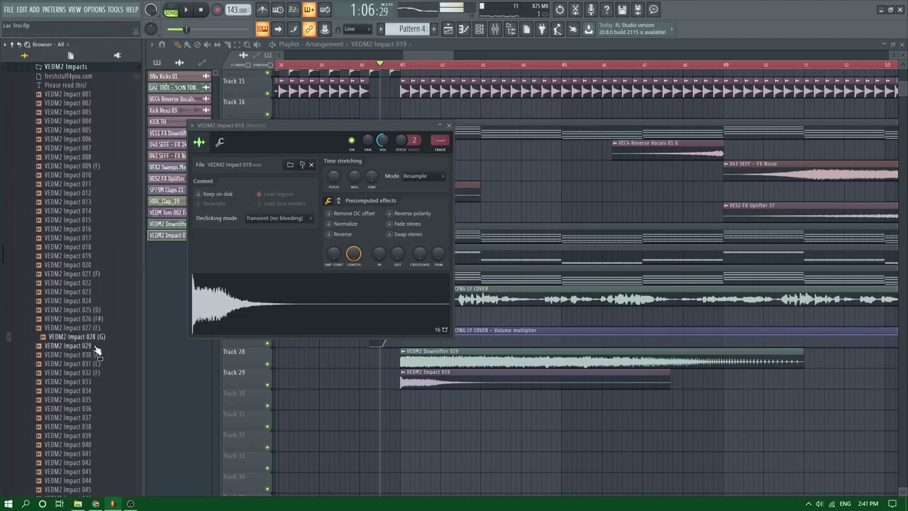
Audition more VEDM2 Impacts, replace the Track 29 sample with VEDM2 Impact 011, and save the project during playback
scroll(98, 284, down, 4)
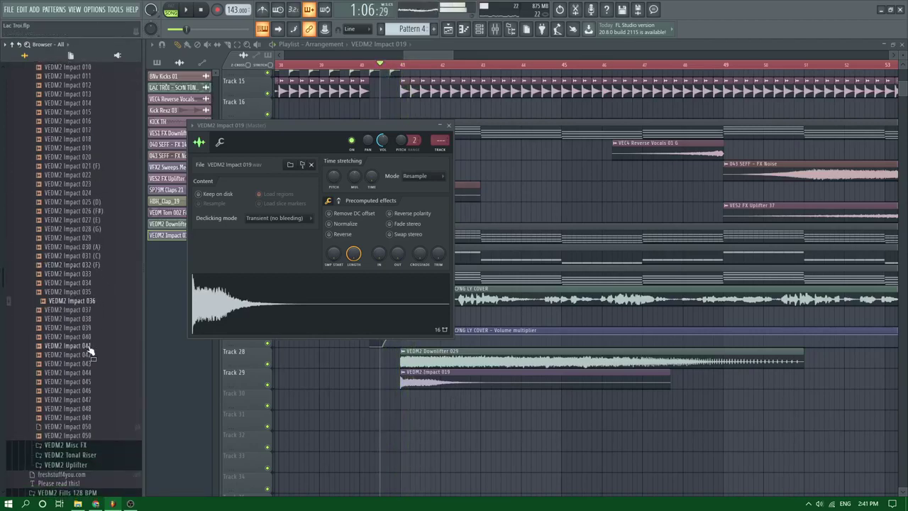
scroll(91, 321, up, 6)
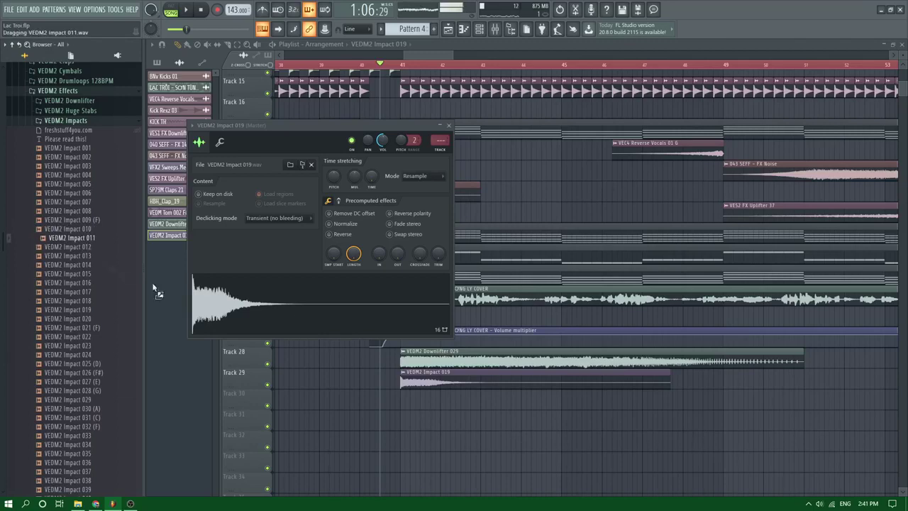
drag(153, 287, 299, 312)
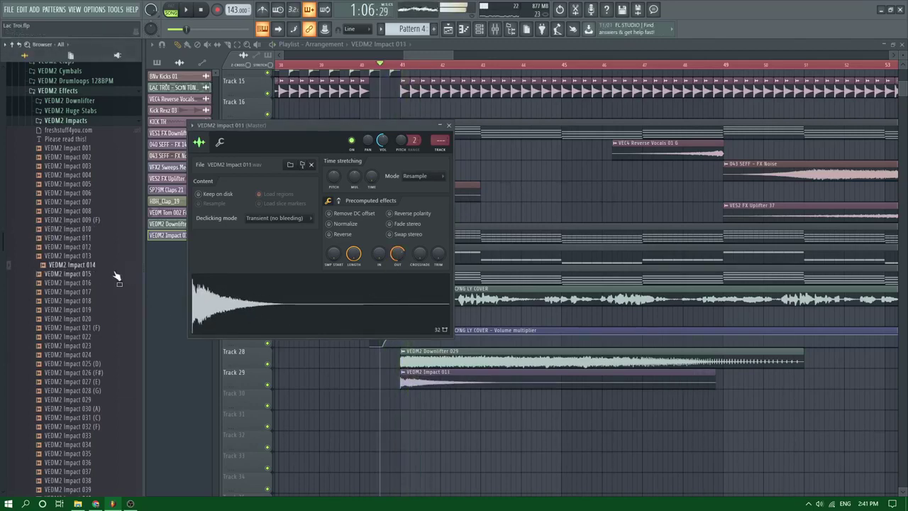
key(space)
right_click(519, 405)
scroll(440, 435, down, 3)
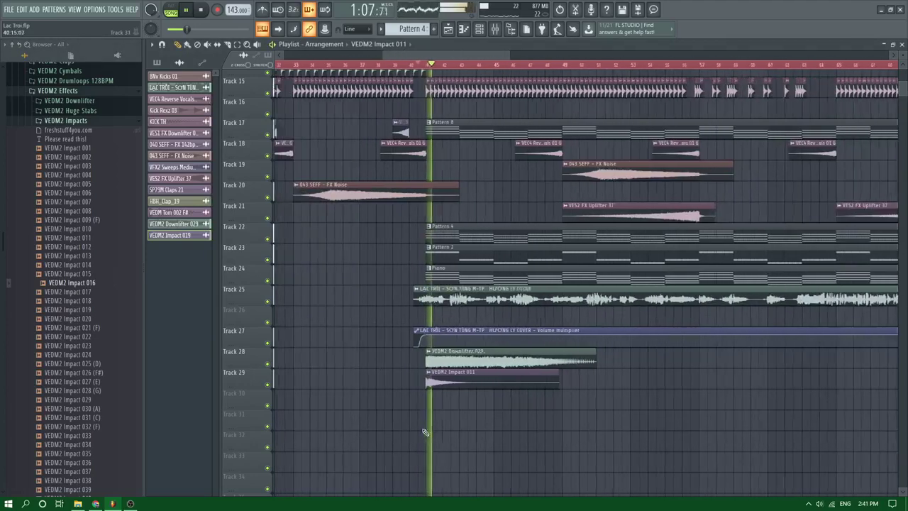
scroll(496, 383, up, 4)
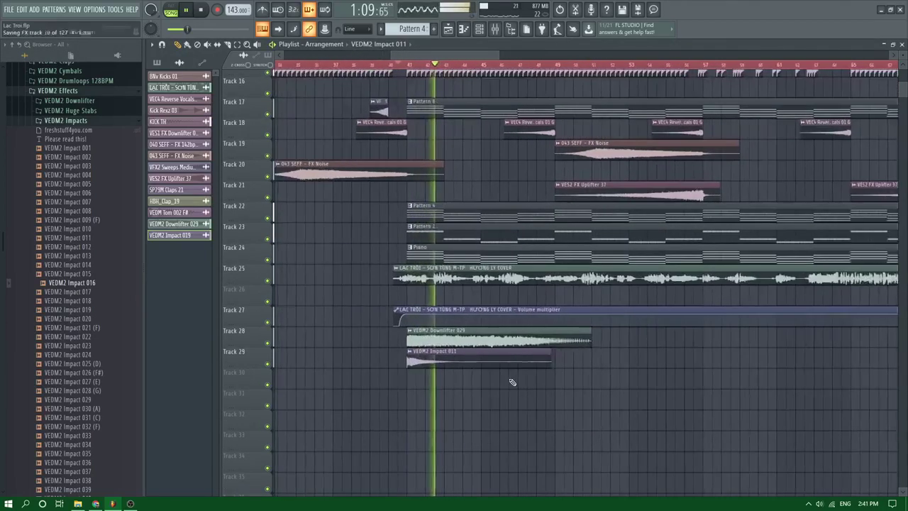
Filter the Channel rack to show the Unsorted channels
scroll(497, 379, up, 1)
scroll(464, 376, up, 2)
scroll(464, 371, down, 3)
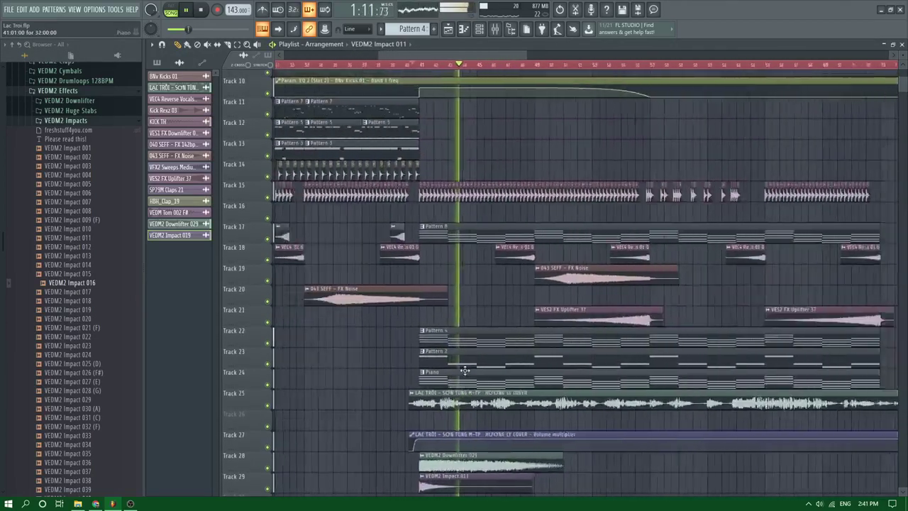
scroll(478, 369, up, 3)
scroll(479, 369, down, 2)
scroll(482, 371, down, 3)
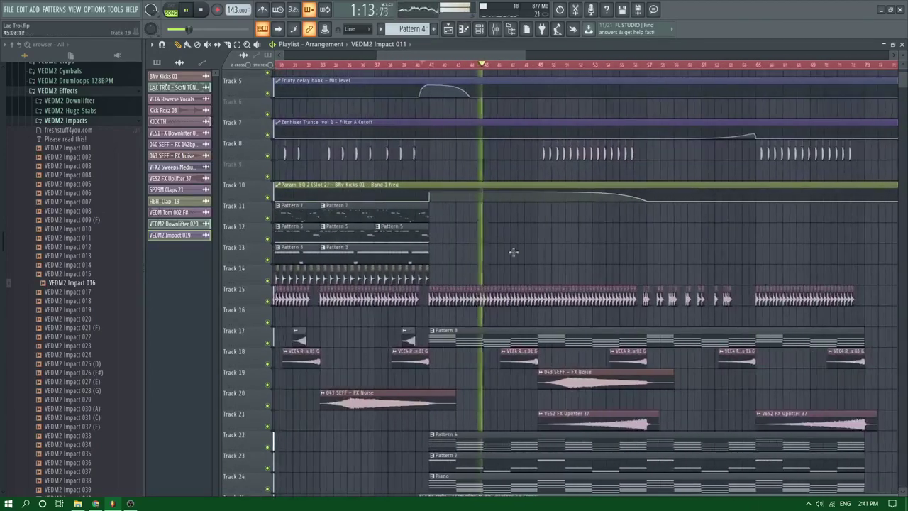
click(480, 29)
click(426, 194)
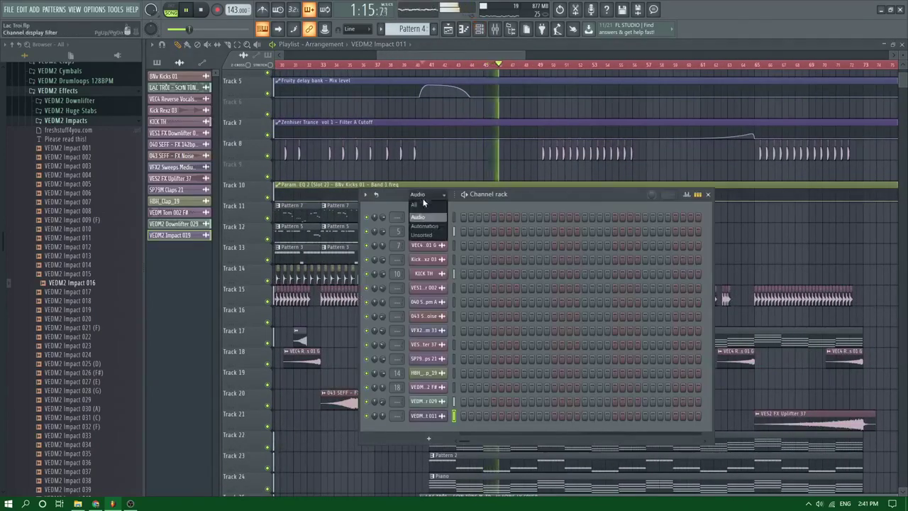
click(431, 233)
click(440, 178)
scroll(397, 236, down, 2)
scroll(397, 236, down, 1)
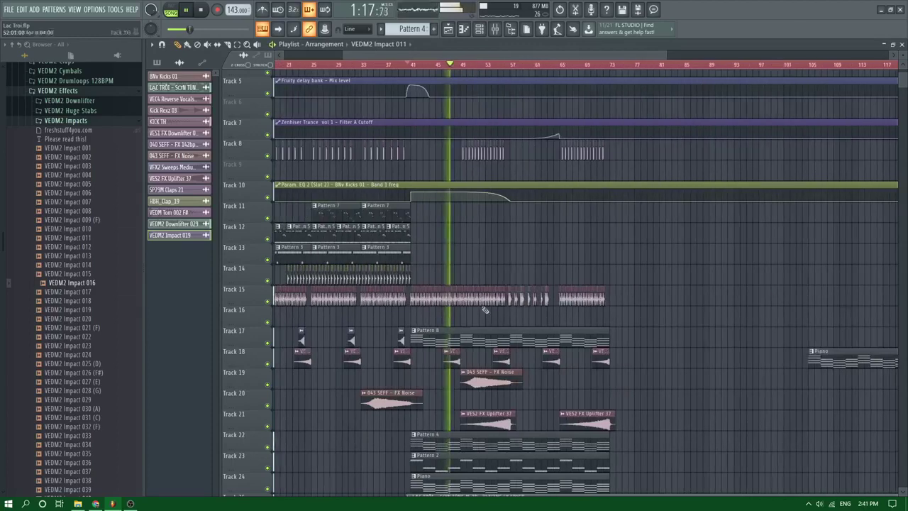
Copy the reFX Nexus notes of Pattern 2 into the Spire-1.5 channel of a new Pattern 9
scroll(462, 376, down, 3)
click(474, 400)
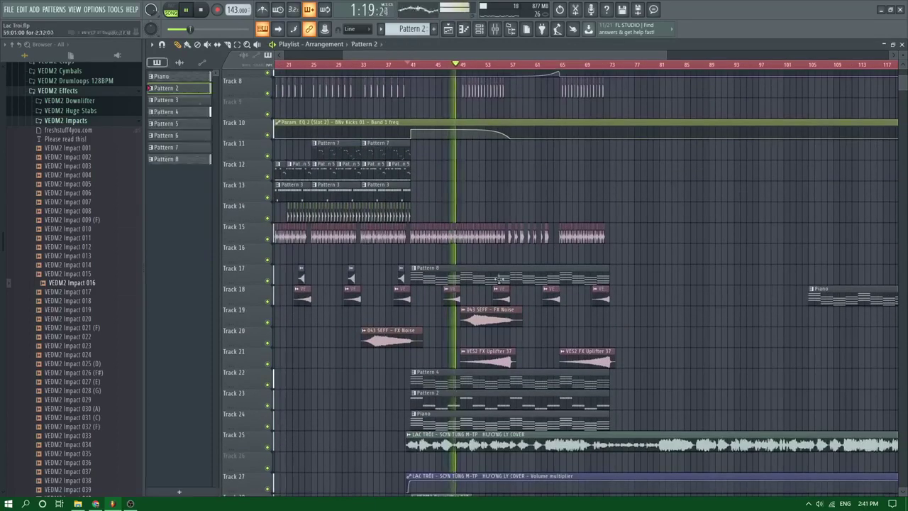
click(485, 33)
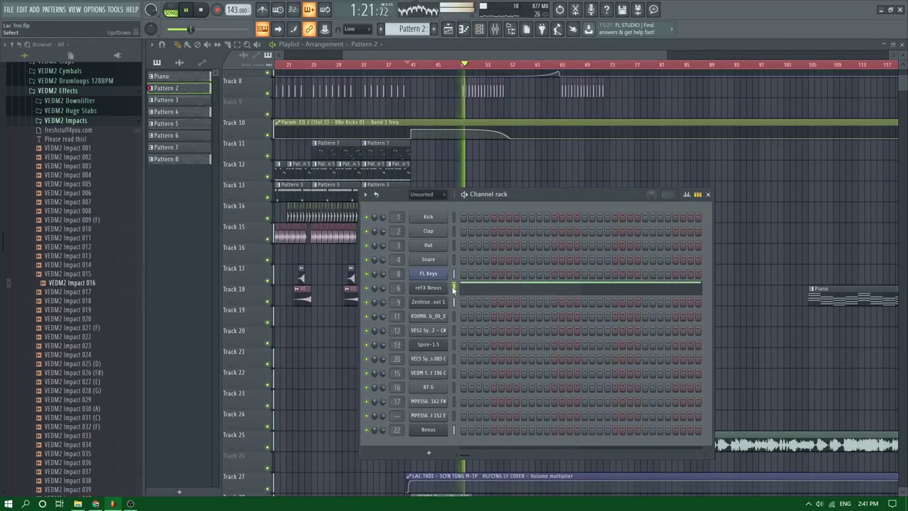
click(434, 31)
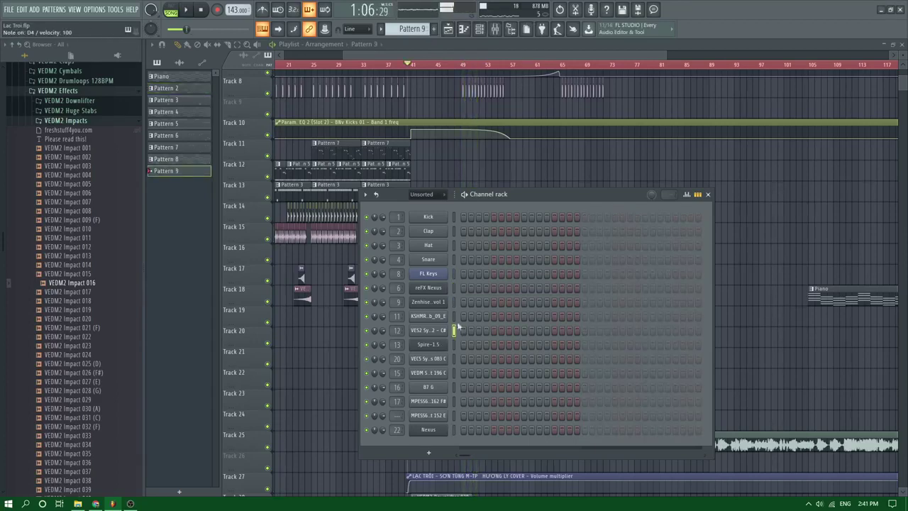
click(454, 302)
click(454, 344)
key(ctrl+v)
key(F6)
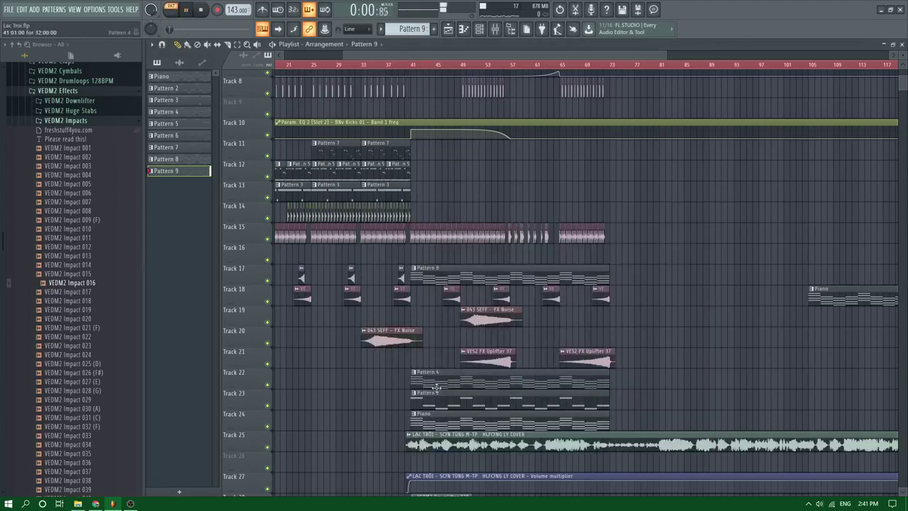
Place the Pattern 9 clip on Track 26 at bar 41 and play the song from bar 40
click(416, 456)
click(405, 66)
key(space)
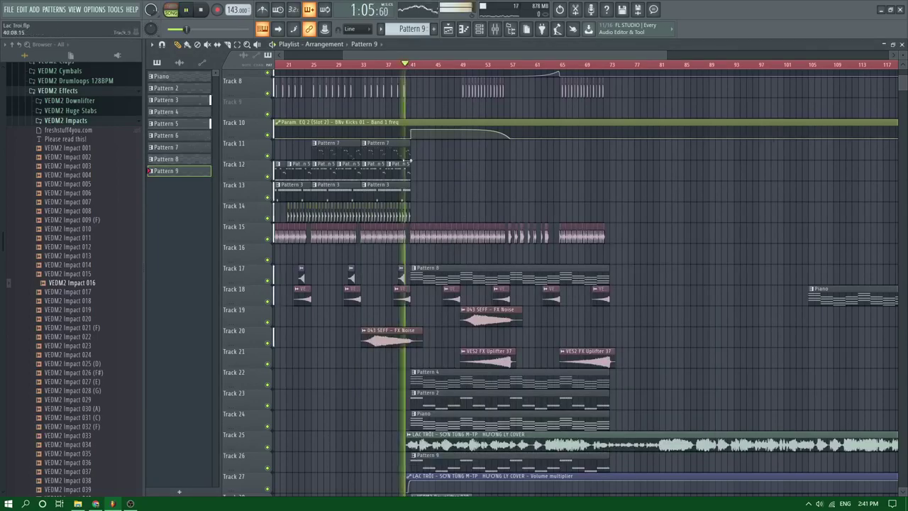
Listen to the arrangement from bar 41 and look over the layered clips on Tracks 11 to 29
scroll(410, 339, down, 2)
ctrl+scroll(425, 339, up, 8)
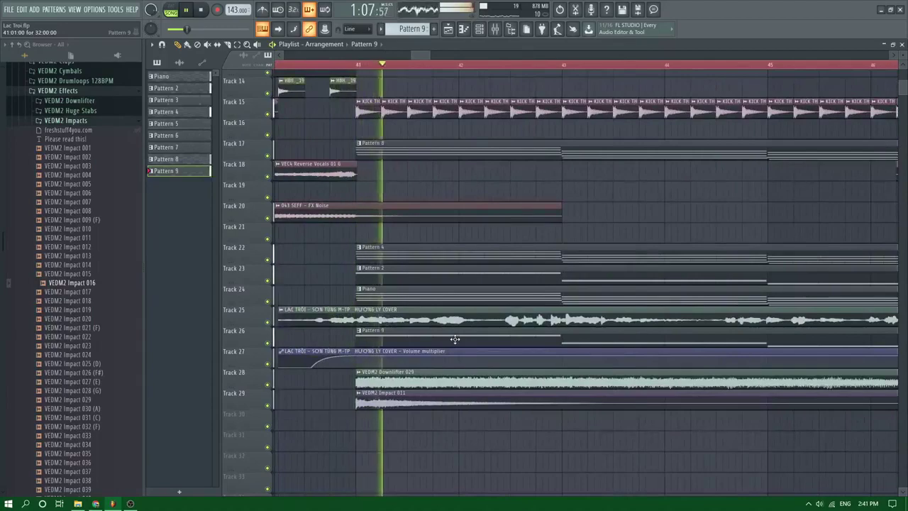
scroll(377, 324, down, 1)
scroll(367, 326, up, 4)
ctrl+scroll(371, 341, down, 6)
scroll(371, 341, up, 2)
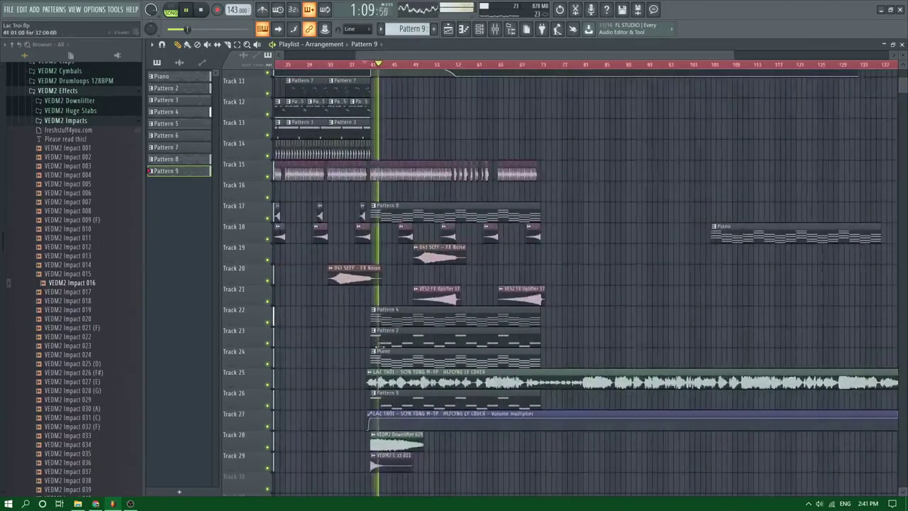
right_click(371, 387)
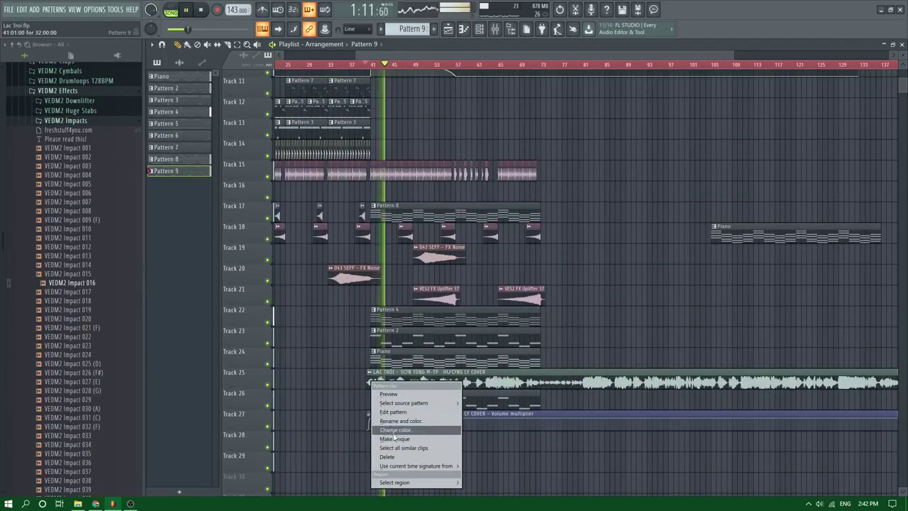
click(657, 308)
ctrl+scroll(422, 288, up, 4)
ctrl+scroll(415, 291, down, 3)
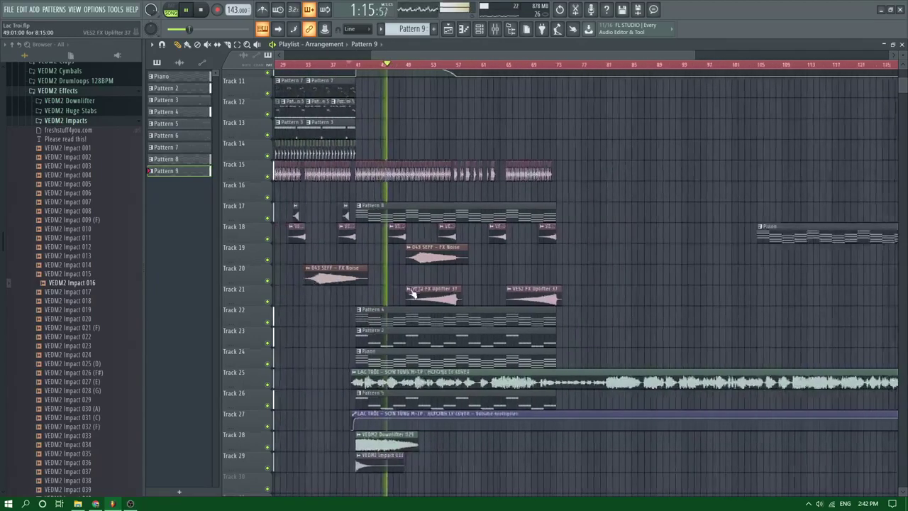
Shape a rising sweep leading into bar 49 in the Zenhiser Trance vol 1 Filter A Cutoff automation on Track 7
scroll(413, 256, up, 5)
scroll(416, 209, down, 4)
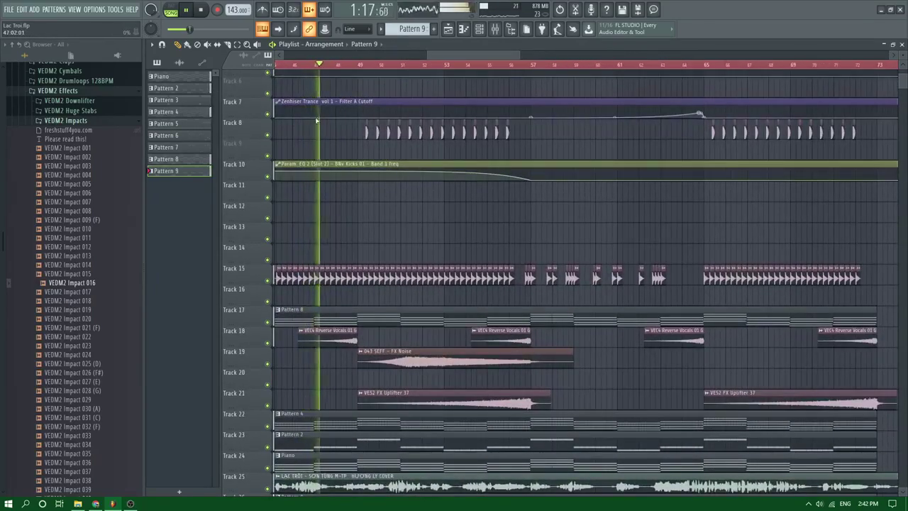
scroll(361, 120, up, 3)
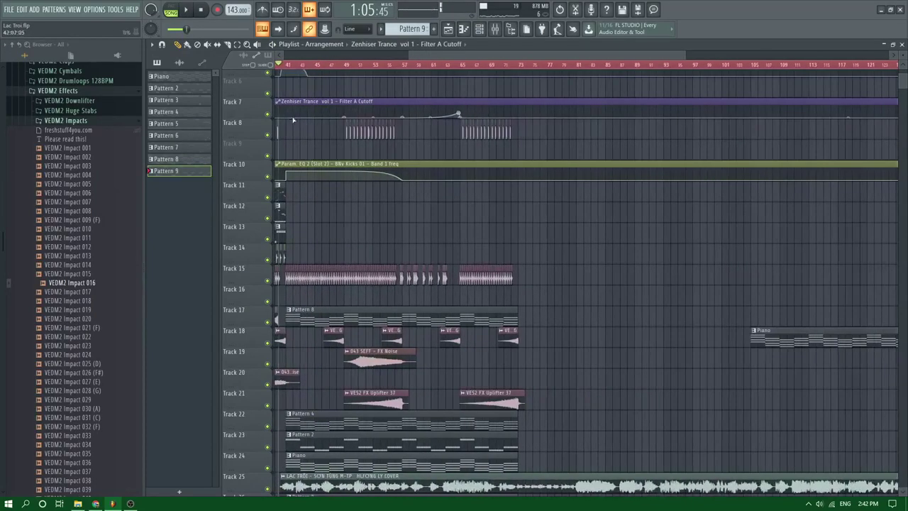
scroll(340, 121, down, 2)
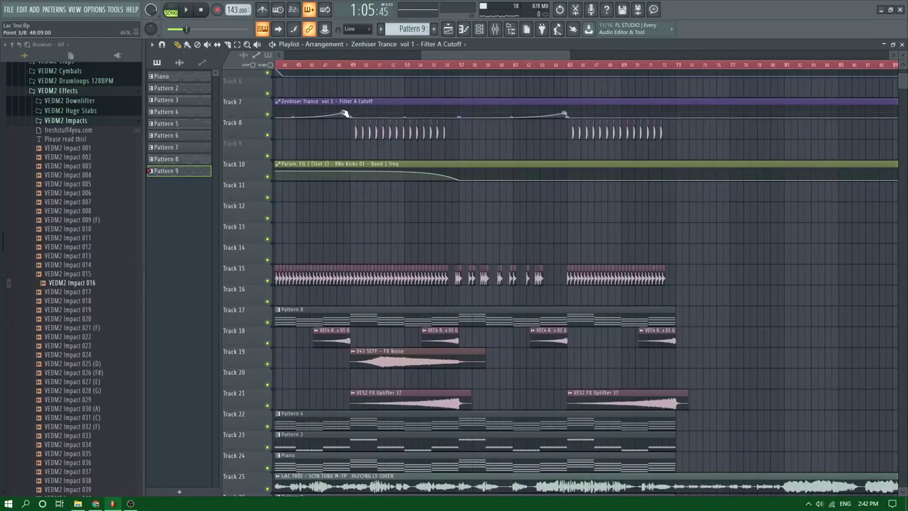
scroll(349, 126, down, 4)
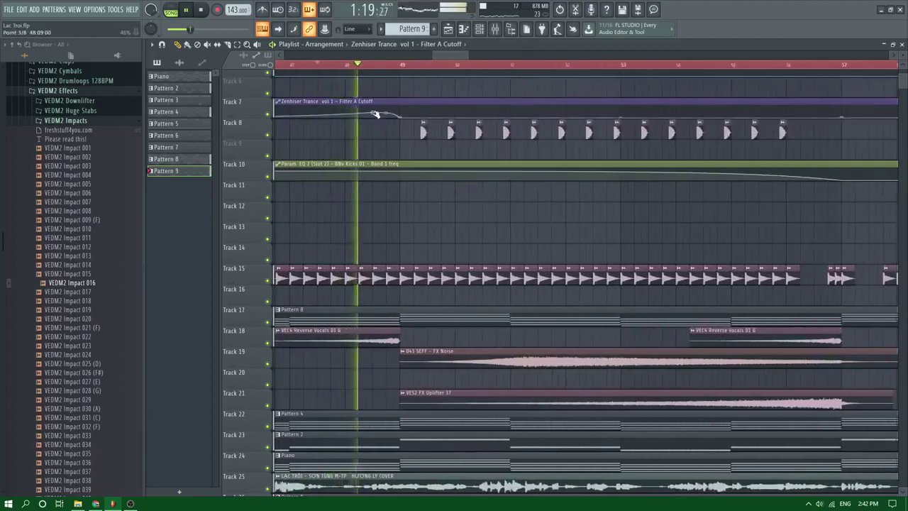
Play on from bar 48 and examine the automation, kick and FX clips up to bar 65
scroll(384, 140, down, 2)
scroll(388, 142, up, 2)
scroll(395, 152, down, 6)
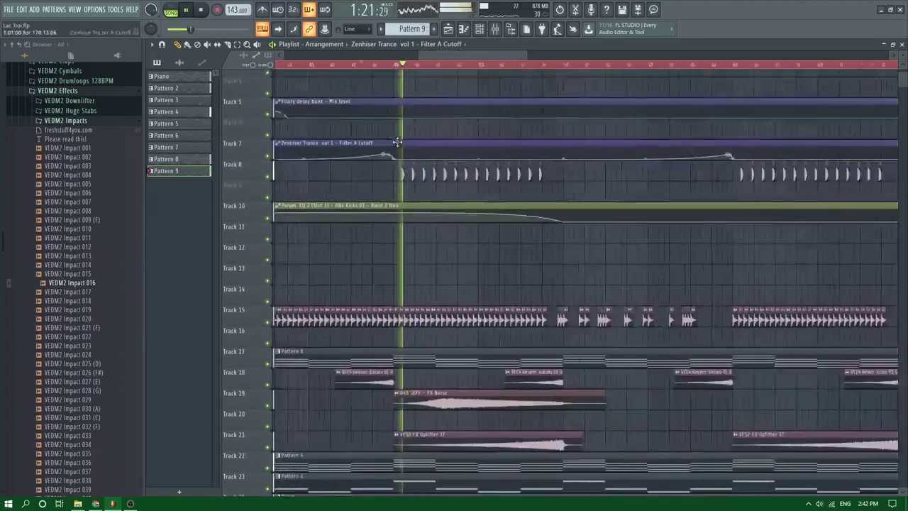
scroll(404, 156, up, 4)
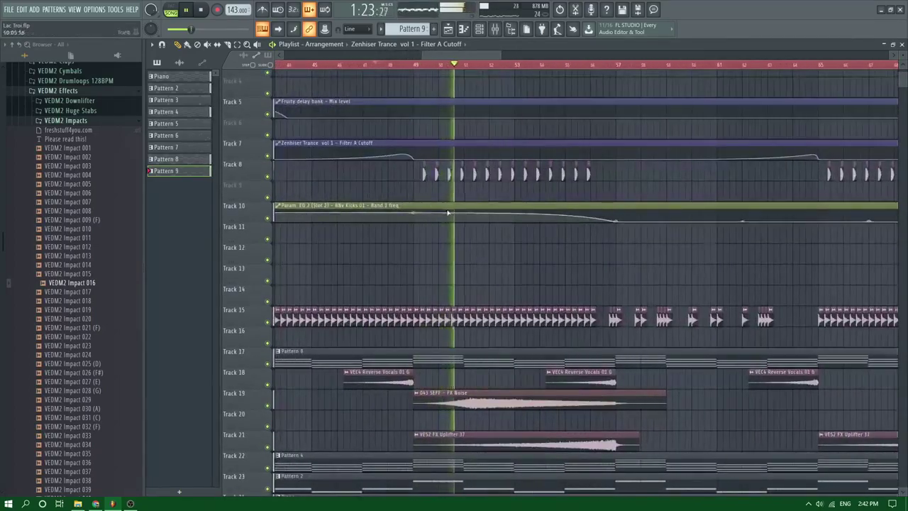
scroll(498, 233, up, 3)
scroll(498, 233, down, 3)
scroll(533, 239, up, 2)
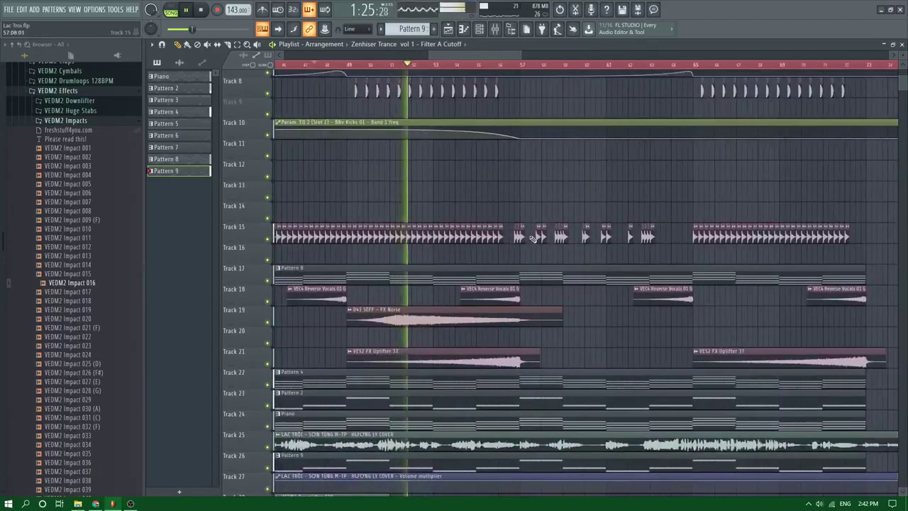
scroll(532, 239, up, 2)
scroll(532, 221, up, 5)
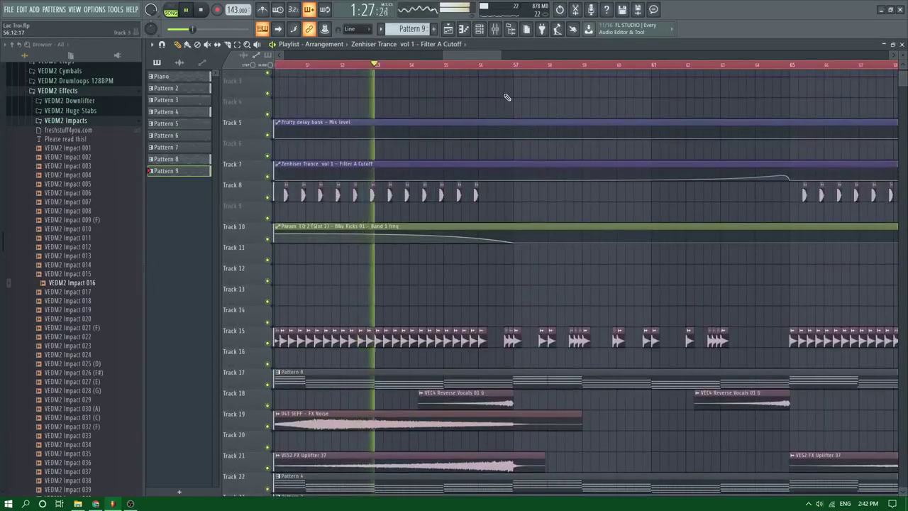
scroll(530, 225, up, 2)
scroll(532, 241, down, 3)
scroll(532, 260, up, 4)
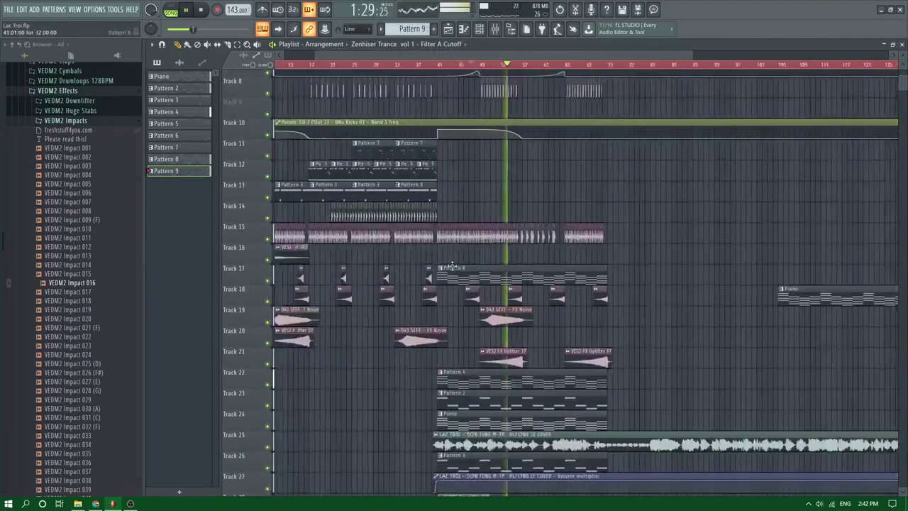
Place two 040 SEFF - FX 142bpm A audio clips on Track 20, at bars 57 and 61
click(178, 63)
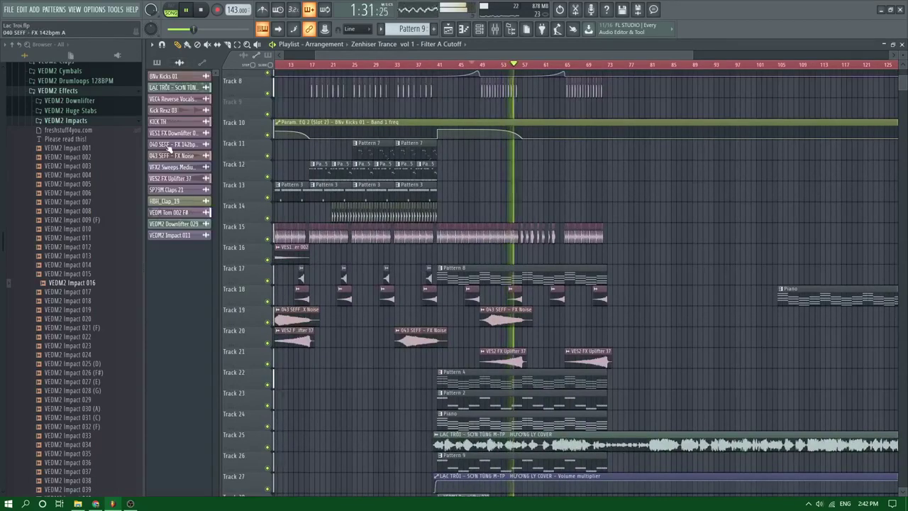
drag(169, 147, 632, 325)
scroll(532, 331, down, 4)
scroll(614, 333, down, 3)
right_click(636, 342)
scroll(541, 332, down, 3)
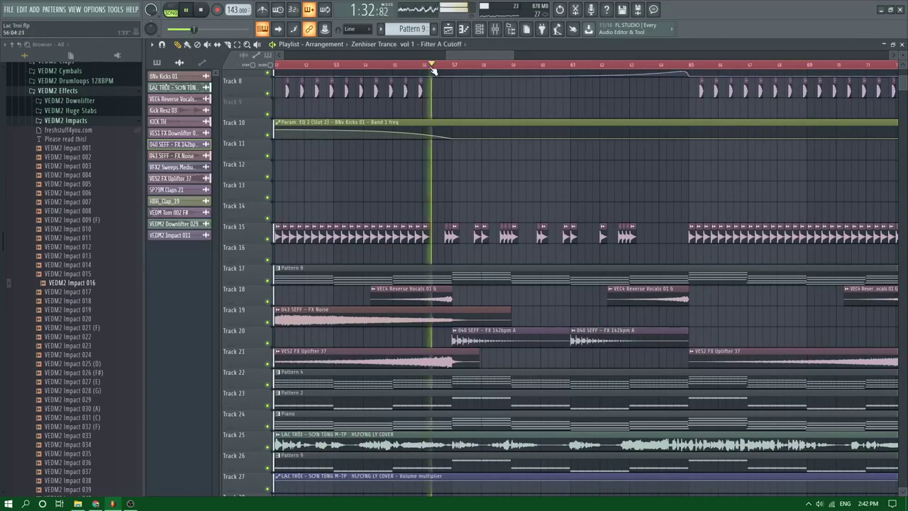
Listen to the added Track 20 FX clips in context from bar 56 past bar 65
scroll(524, 254, down, 6)
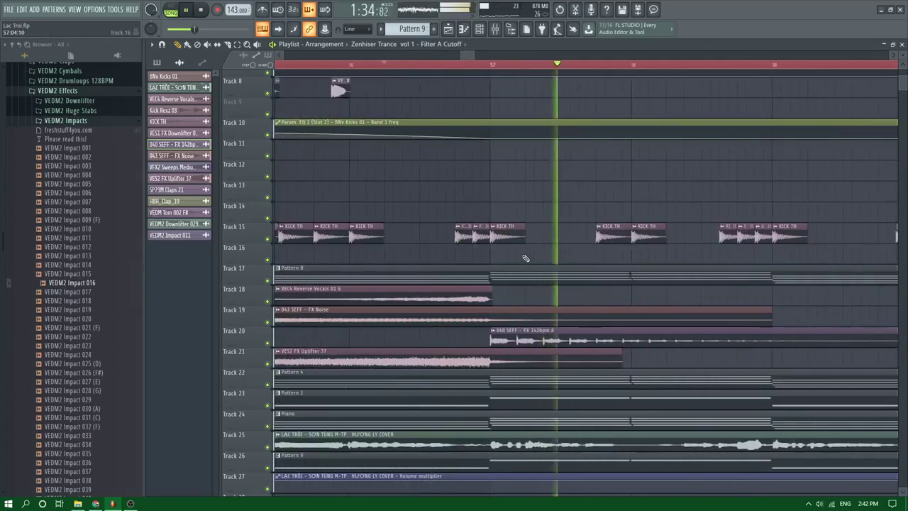
scroll(525, 258, up, 3)
scroll(551, 265, up, 1)
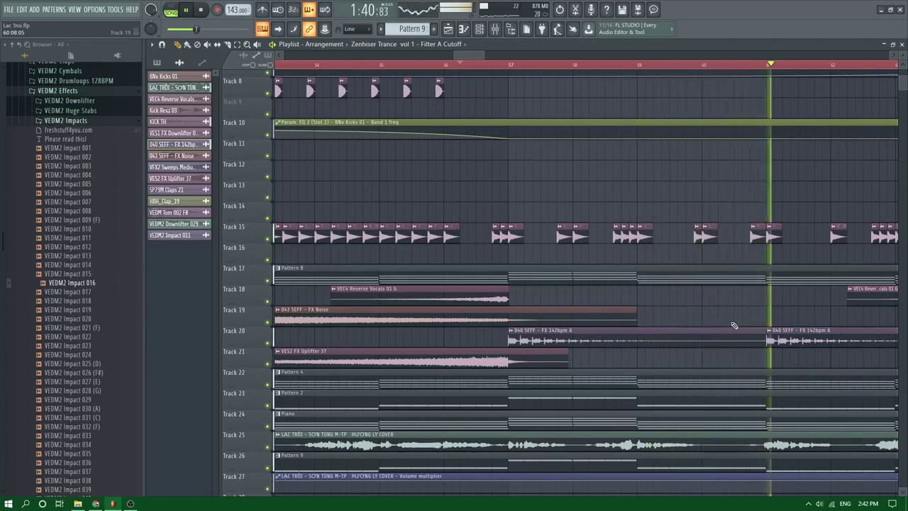
scroll(713, 343, up, 2)
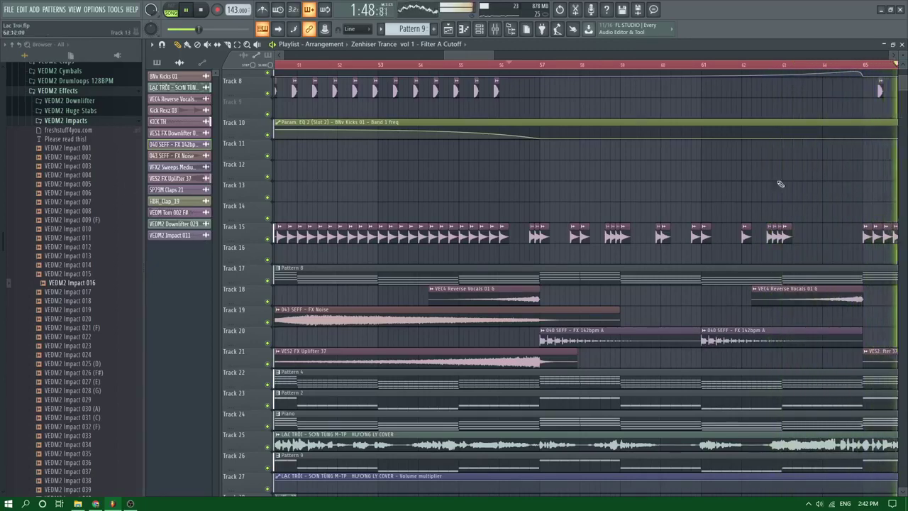
scroll(629, 247, down, 4)
scroll(572, 334, down, 1)
Open the VFX2 Oneshots folder of Vengeance Effects Vol.2 in the sample browser
scroll(78, 223, up, 1)
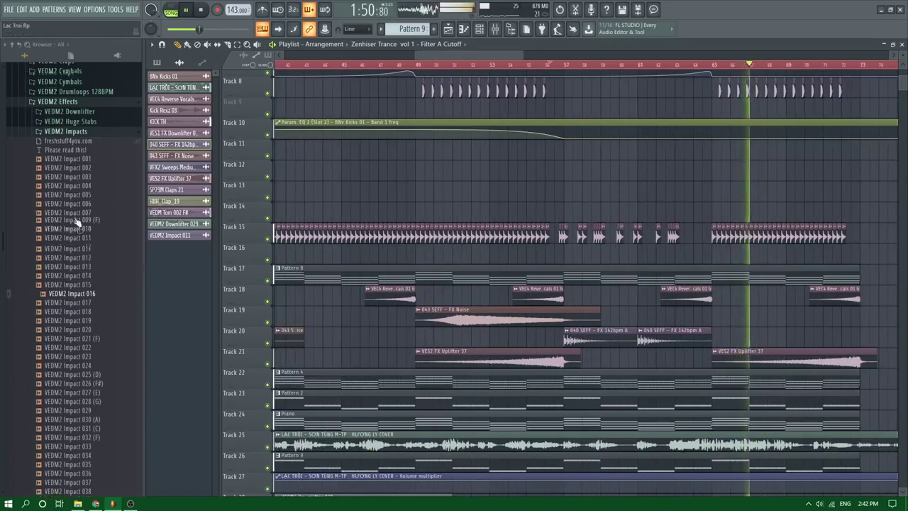
scroll(75, 219, up, 1)
click(69, 145)
click(74, 96)
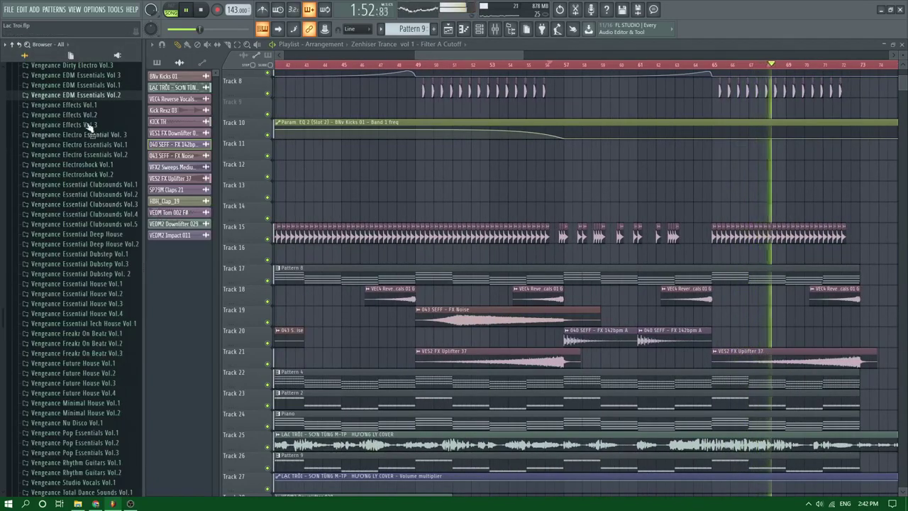
click(88, 115)
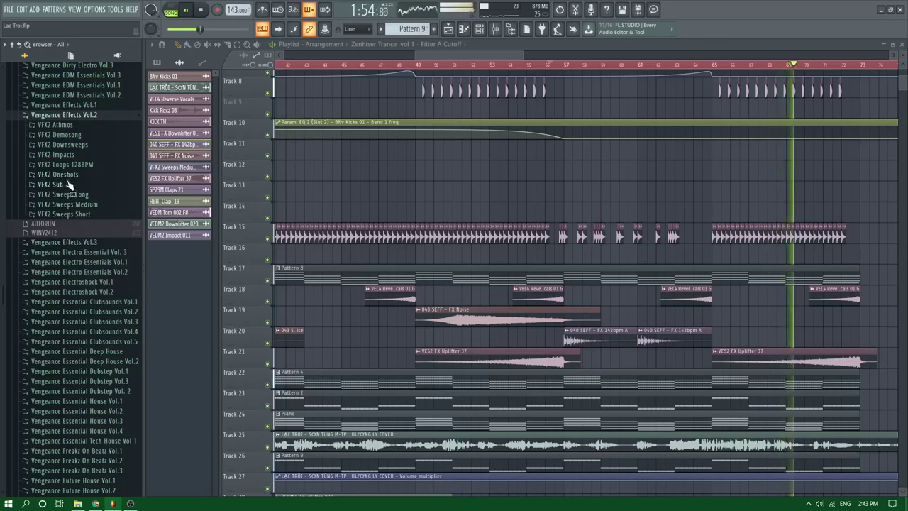
click(68, 176)
Audition VFX2 Oneshots samples in the range 038 to 043
scroll(83, 287, down, 3)
click(90, 319)
click(90, 303)
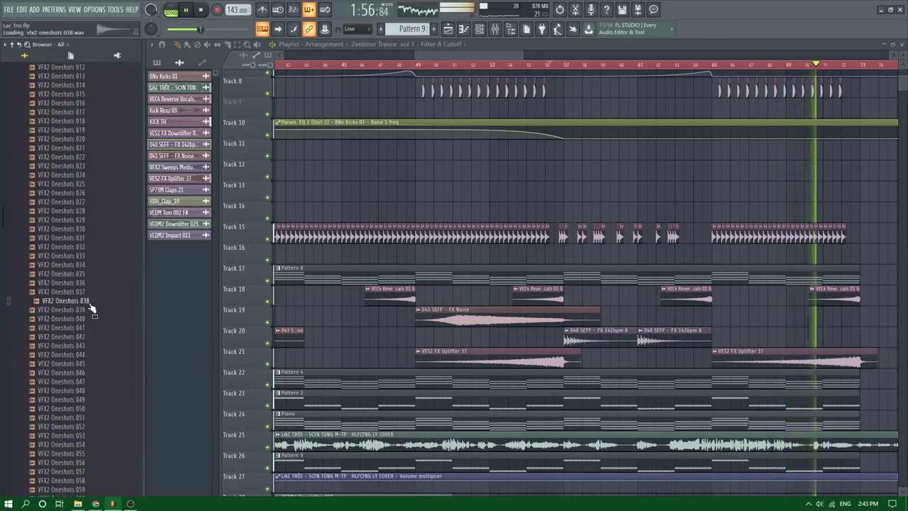
click(86, 321)
click(85, 312)
click(83, 345)
click(84, 336)
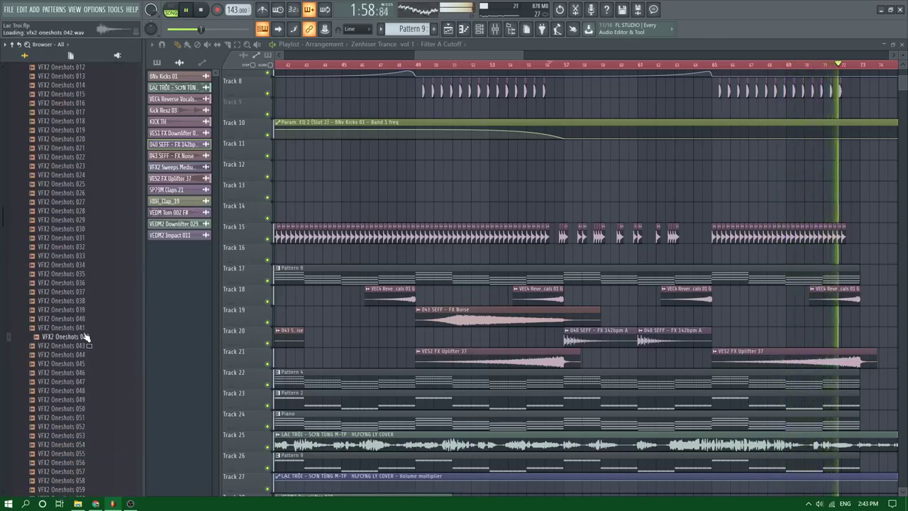
Place VFX2 Oneshots 042 on Track 13 shortly before bar 65, then reverse the sample and lower its volume
drag(84, 336, 677, 193)
scroll(677, 193, up, 2)
double_click(689, 191)
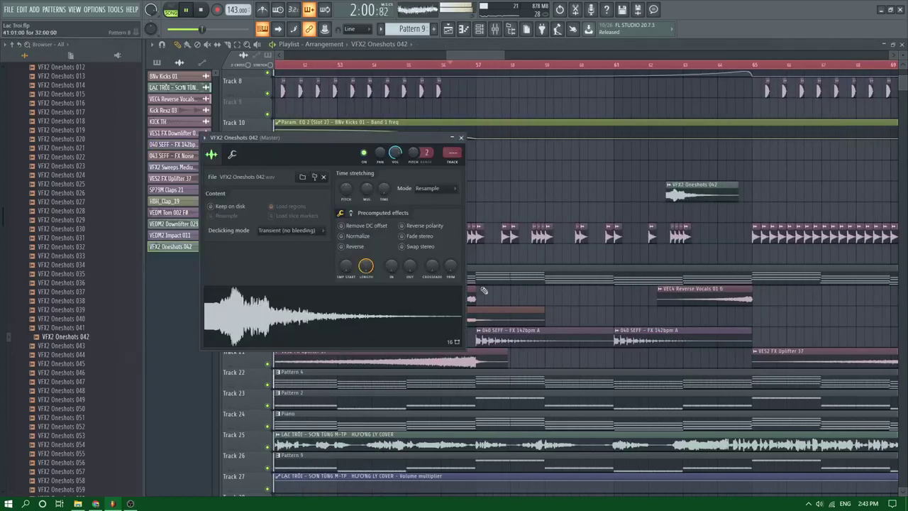
click(351, 246)
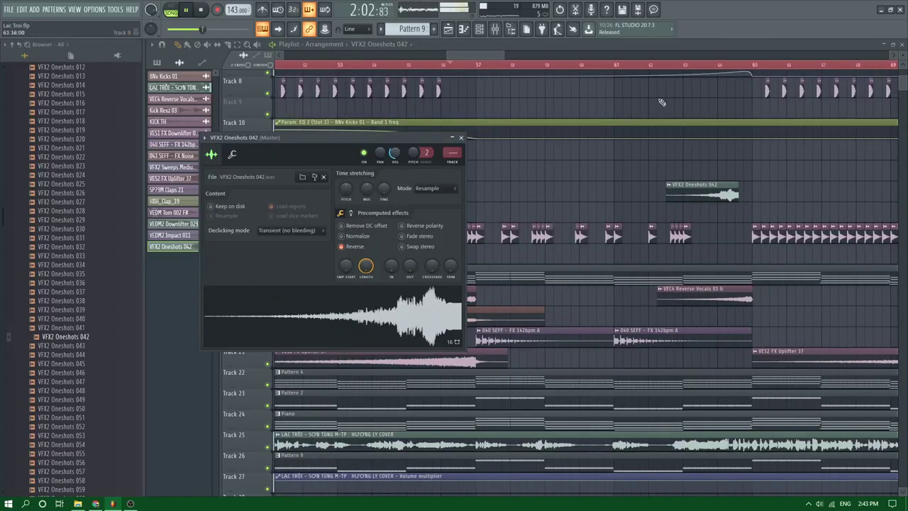
Play the reversed one-shot in context and move its Track 13 clip to start at bar 63
click(677, 65)
scroll(745, 193, up, 3)
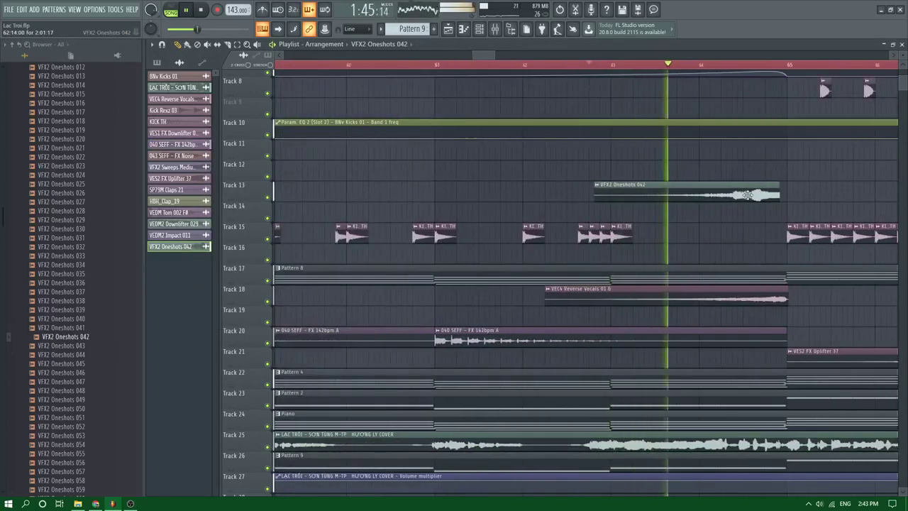
double_click(747, 194)
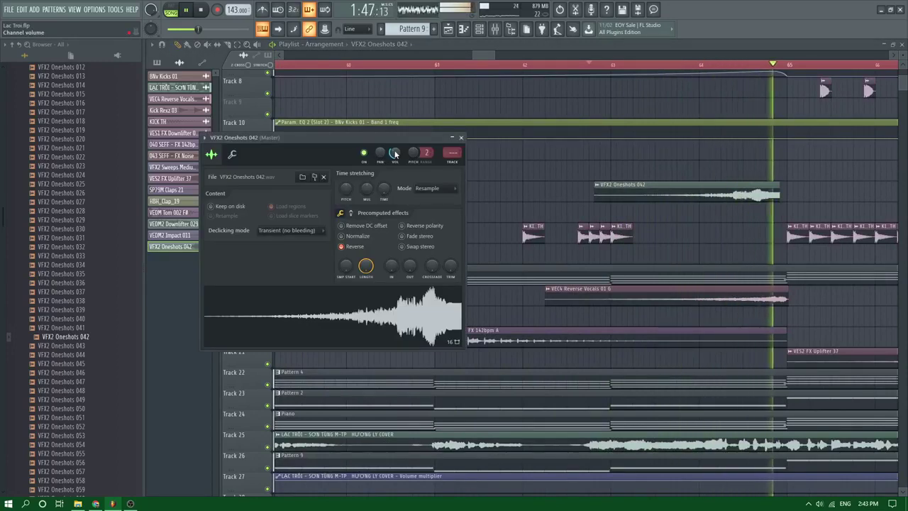
drag(653, 186, 670, 182)
key(space)
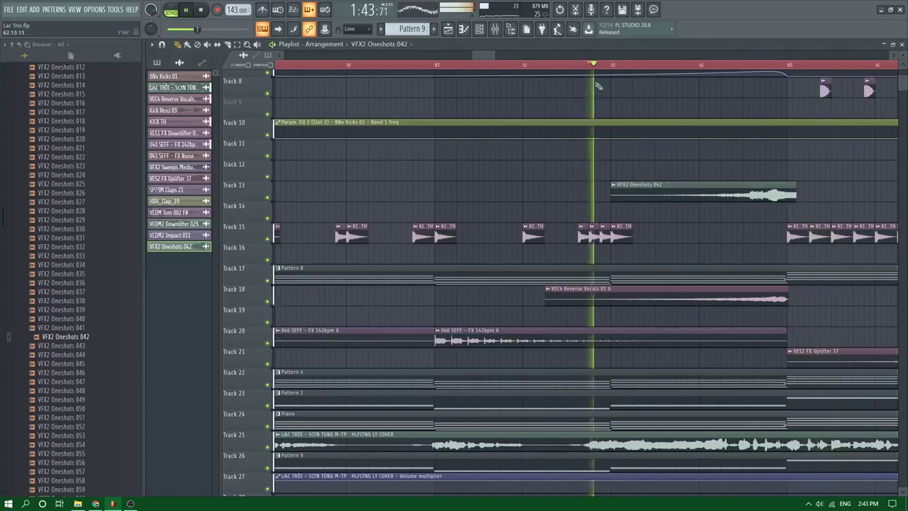
Fit the VFX2 Oneshots 042 clip to the tempo so it spans bars 63 to 65, and resume playback
scroll(625, 194, up, 2)
scroll(559, 191, down, 3)
key(space)
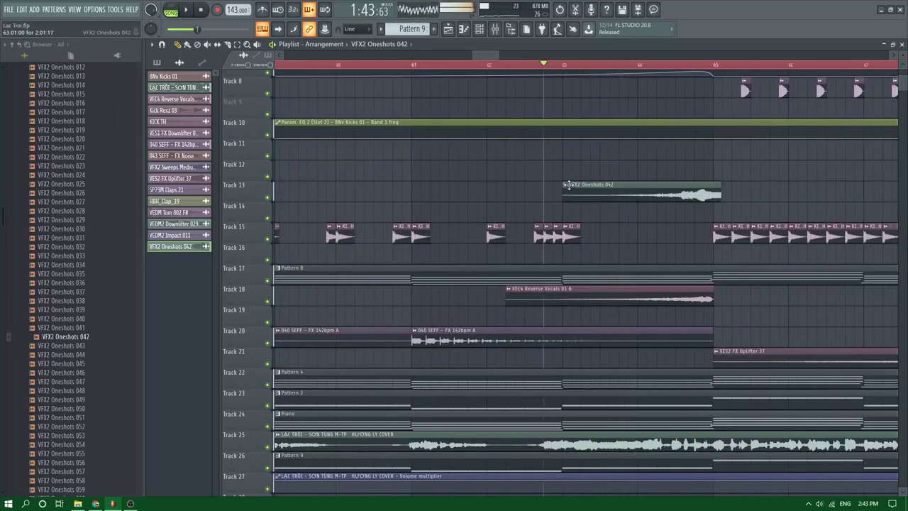
click(562, 186)
click(646, 247)
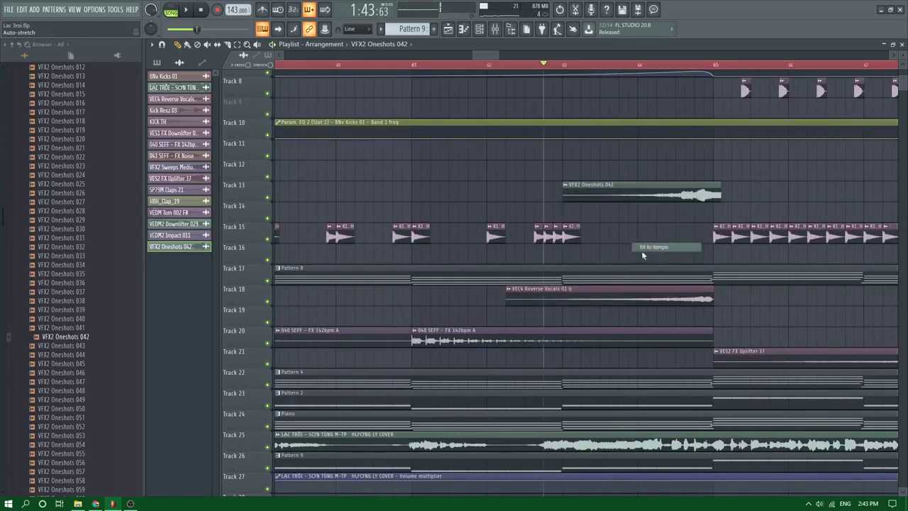
click(480, 265)
key(space)
scroll(628, 191, down, 3)
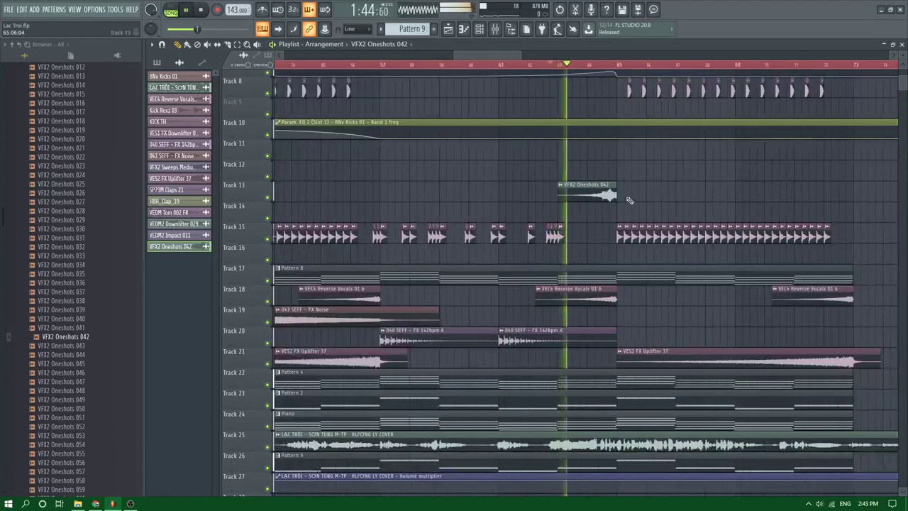
Check the mixer routing of the reverse vocals and link the VFX2 Oneshots 042 channel to mixer insert 24
scroll(624, 201, up, 4)
scroll(581, 222, down, 2)
double_click(578, 218)
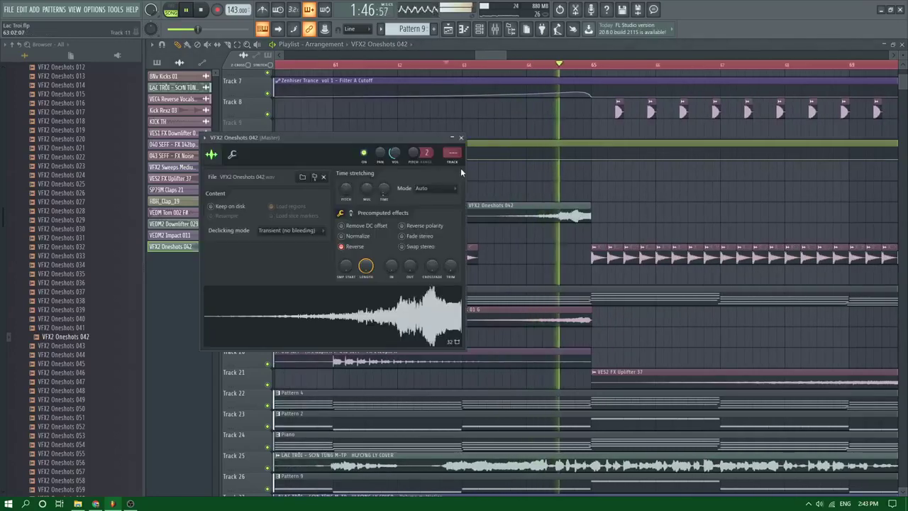
double_click(568, 314)
key(F9)
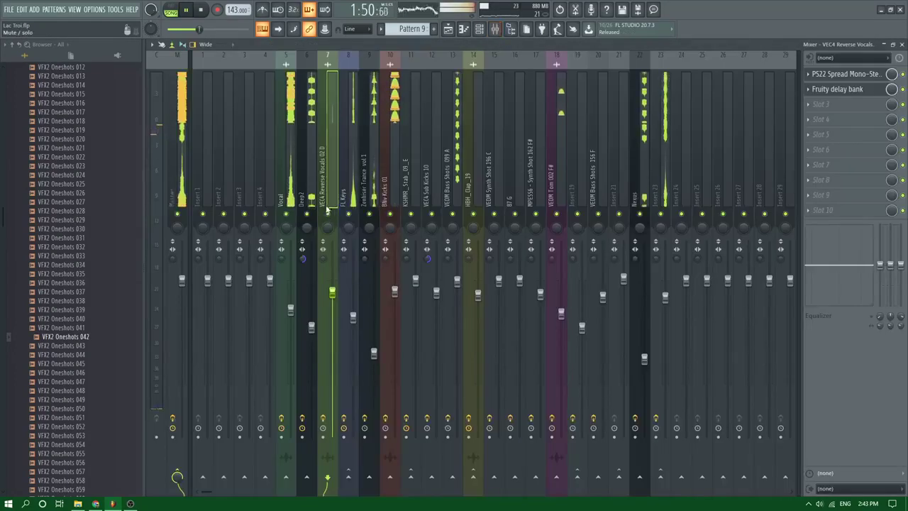
click(447, 32)
double_click(565, 209)
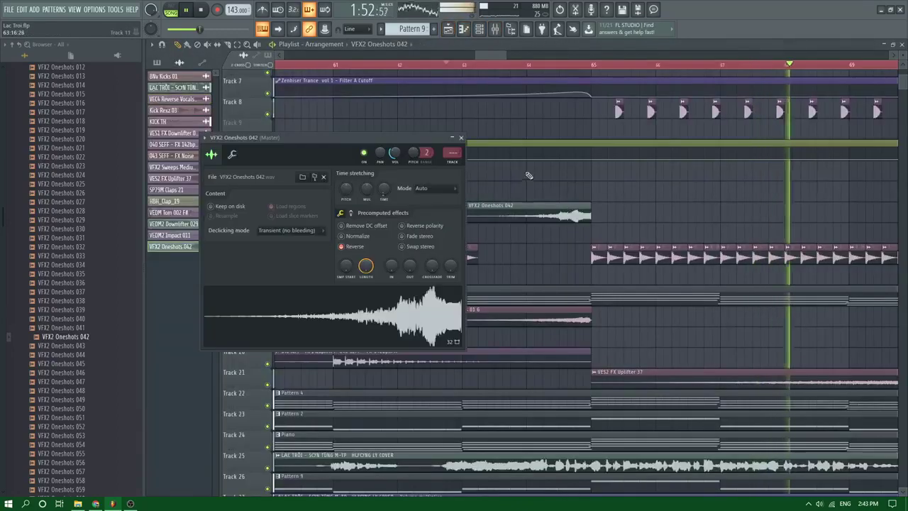
key(ctrl+l)
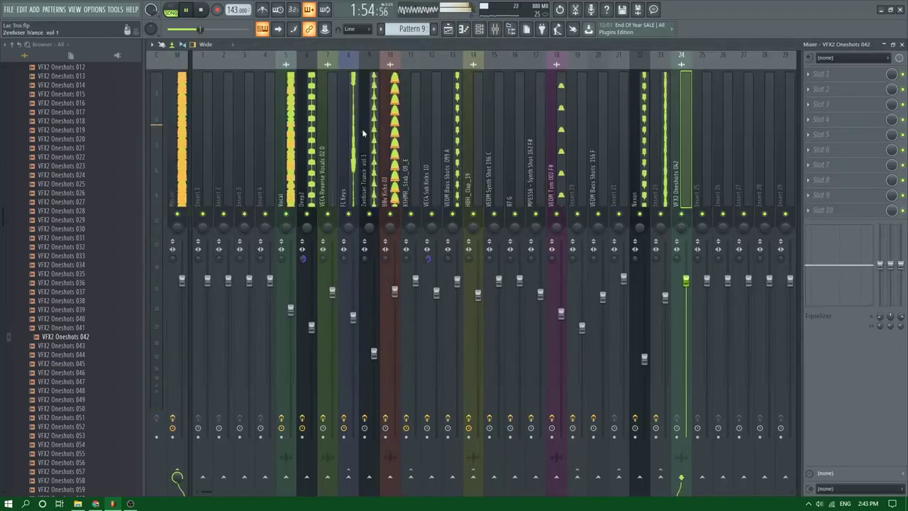
Copy the mixer state of the VEC4 Reverse Vocals insert onto insert 24
click(331, 139)
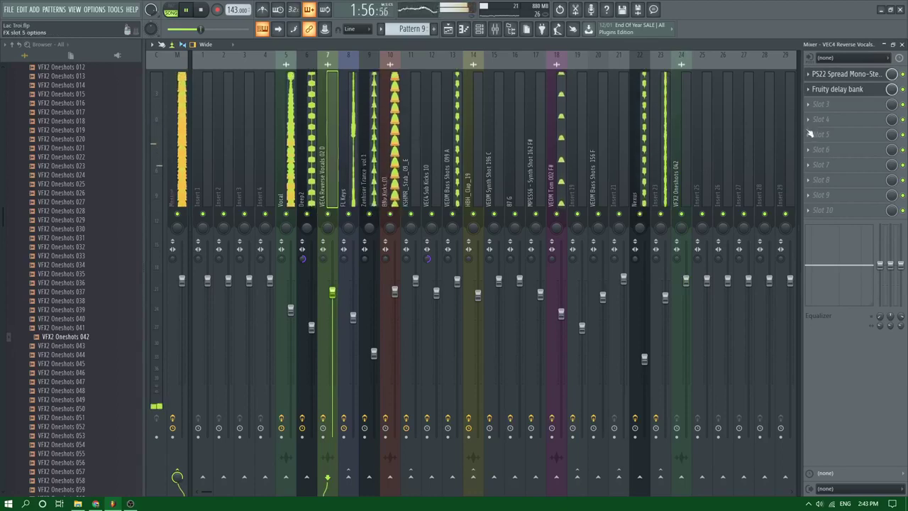
right_click(325, 146)
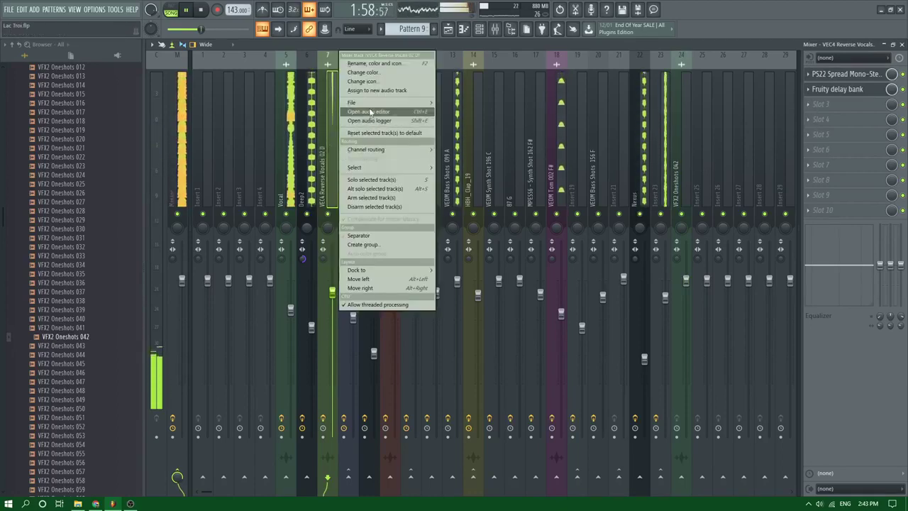
mouse_move(376, 102)
drag(452, 112, 682, 113)
Play the arrangement around bar 64 and open the channel settings of the VFX2 Oneshots 042 clip on Track 13
click(447, 28)
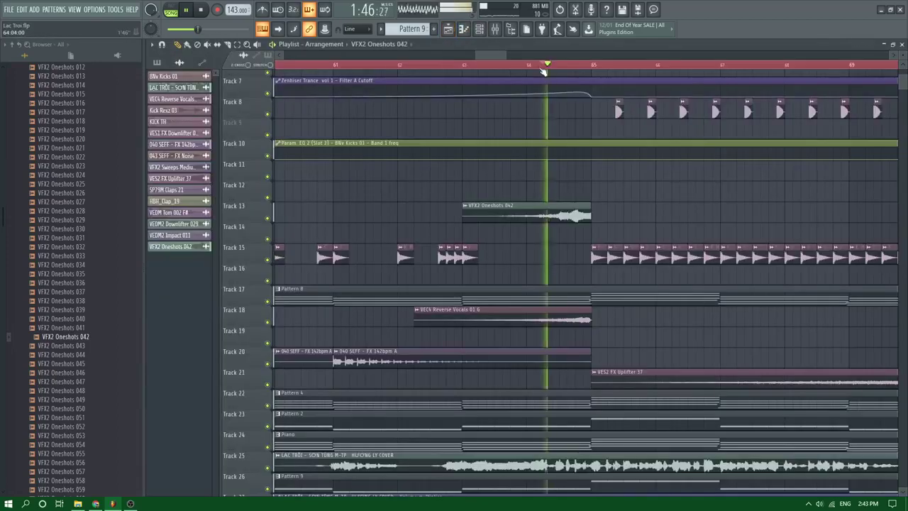
ctrl+scroll(597, 169, up, 3)
key(space)
scroll(406, 115, up, 1)
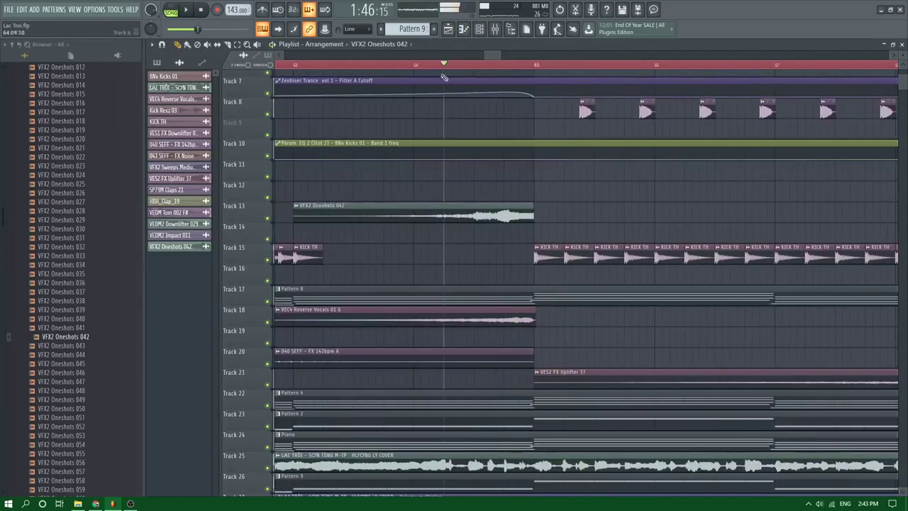
double_click(317, 214)
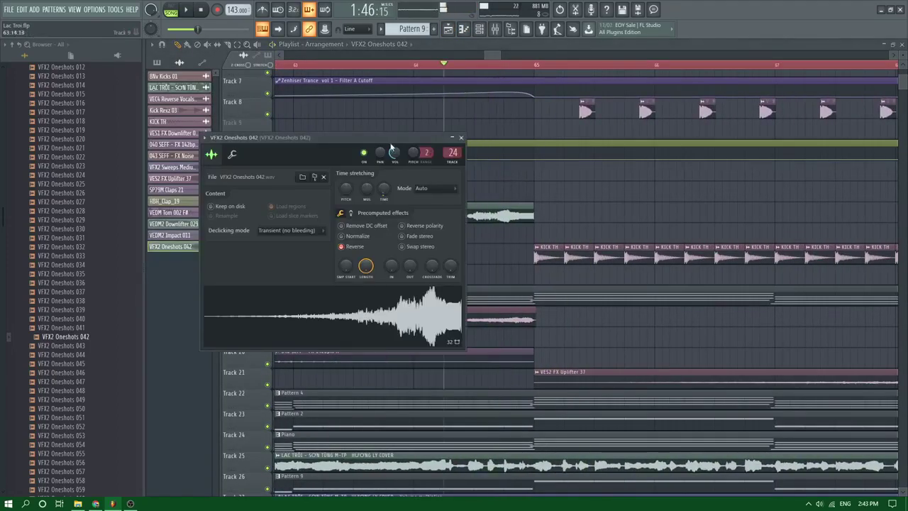
Check the Fruity delay bank on mixer insert 24, lower the insert's volume slightly and restart playback
click(496, 29)
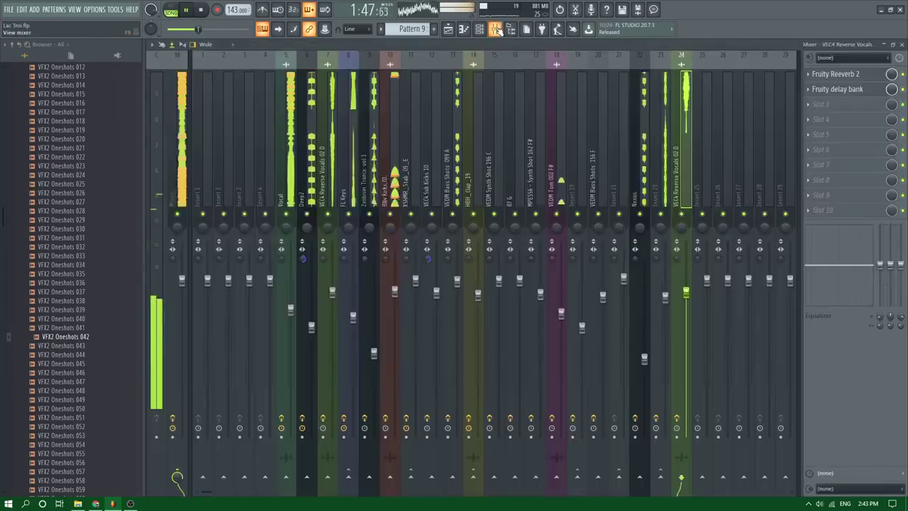
click(850, 91)
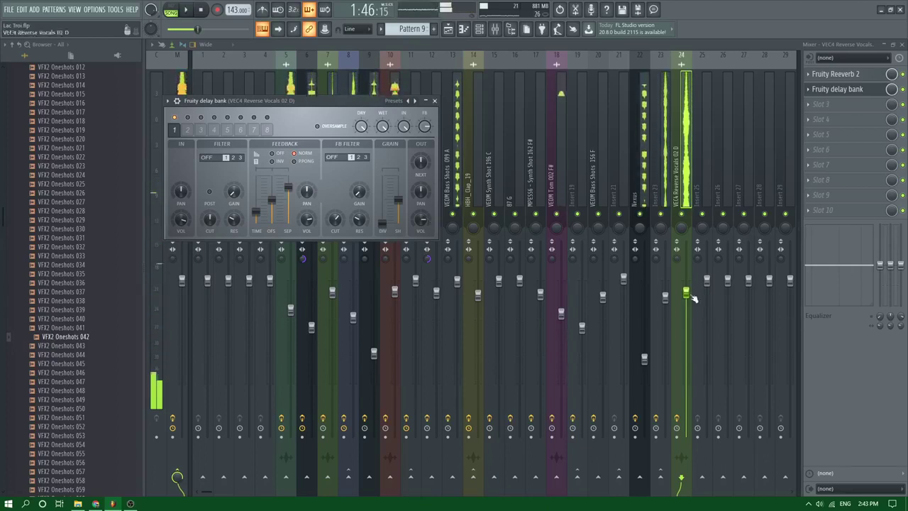
drag(687, 293, 686, 306)
key(space)
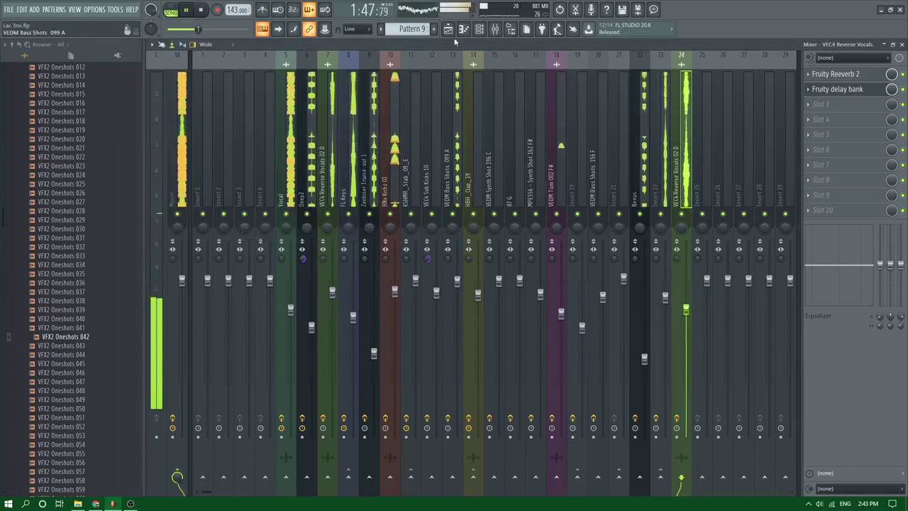
Save the project while listening to the arrangement past bar 65 in the playlist
key(F5)
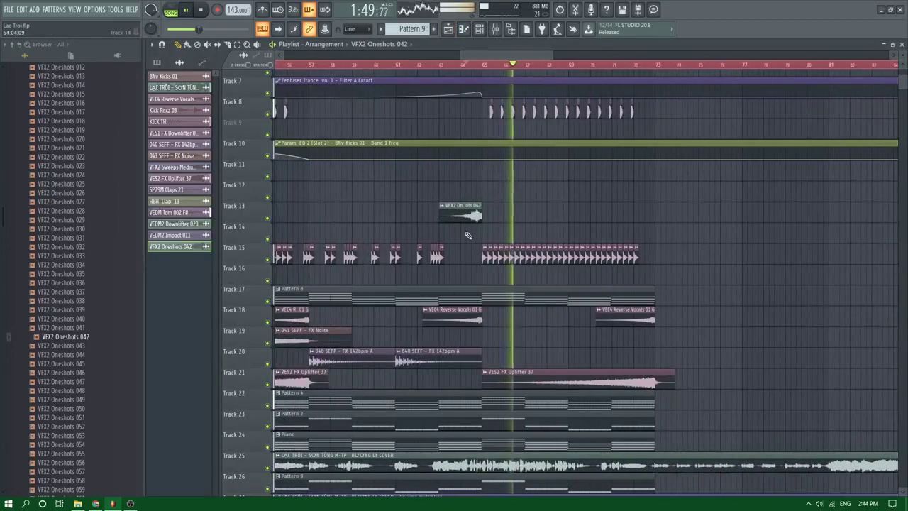
key(ctrl+s)
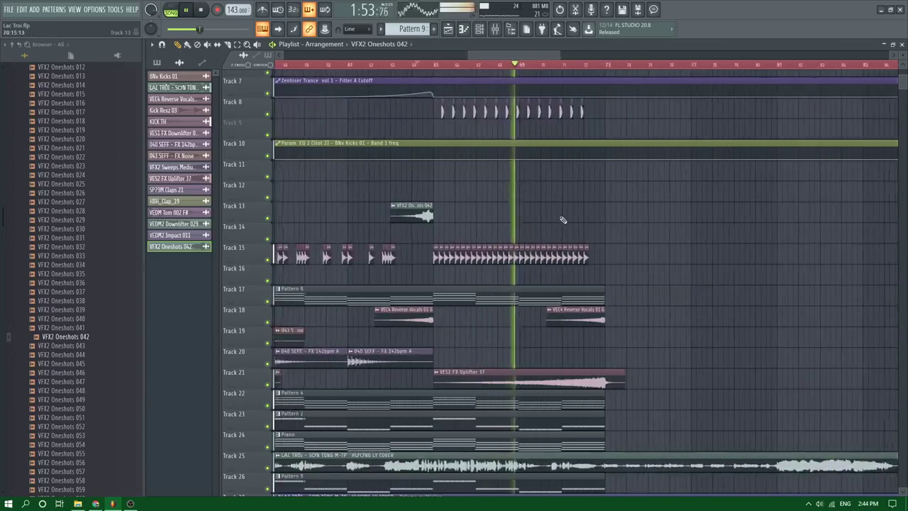
scroll(562, 220, down, 3)
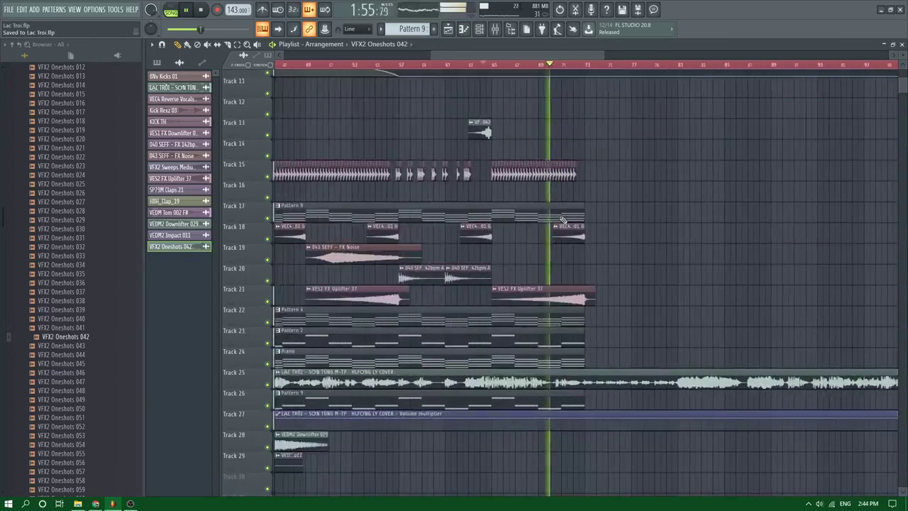
scroll(564, 217, up, 3)
key(space)
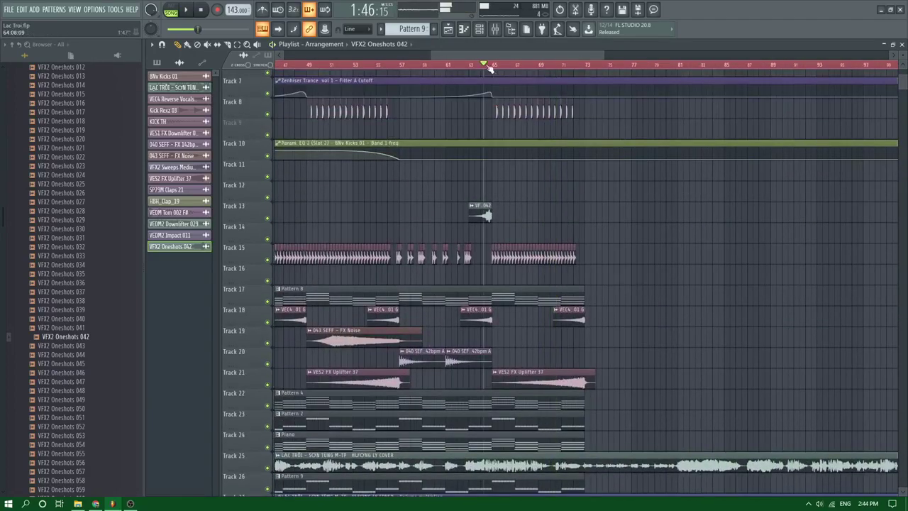
Solo Track 13, audition the reversed one-shot and lower mixer insert 24's volume to 66%
right_click(272, 218)
key(space)
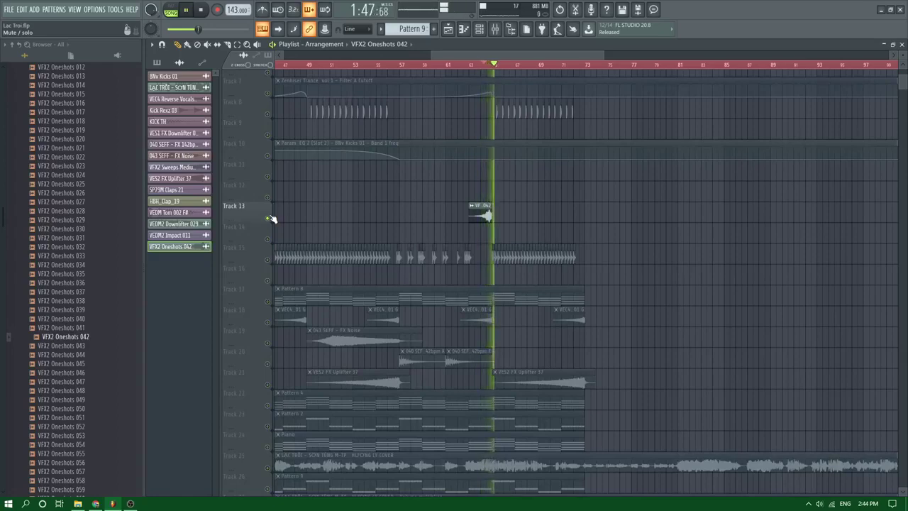
scroll(468, 262, down, 4)
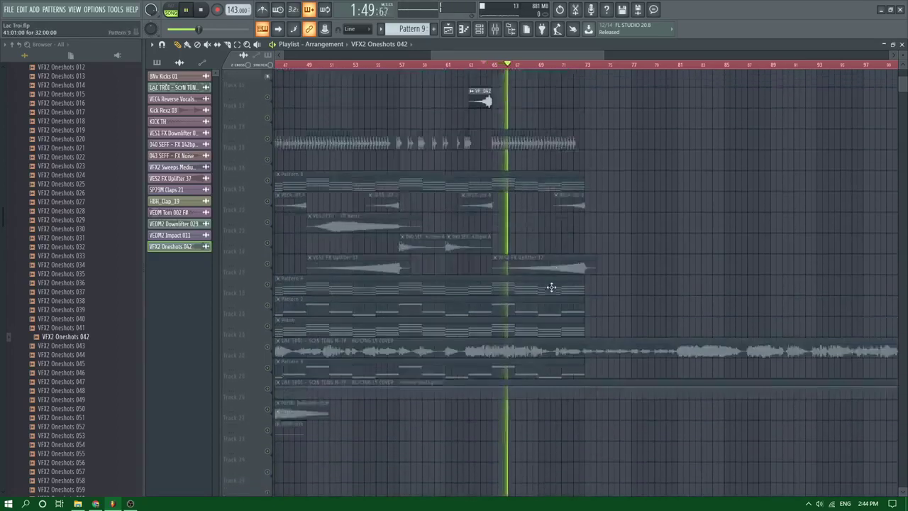
scroll(549, 286, up, 8)
key(space)
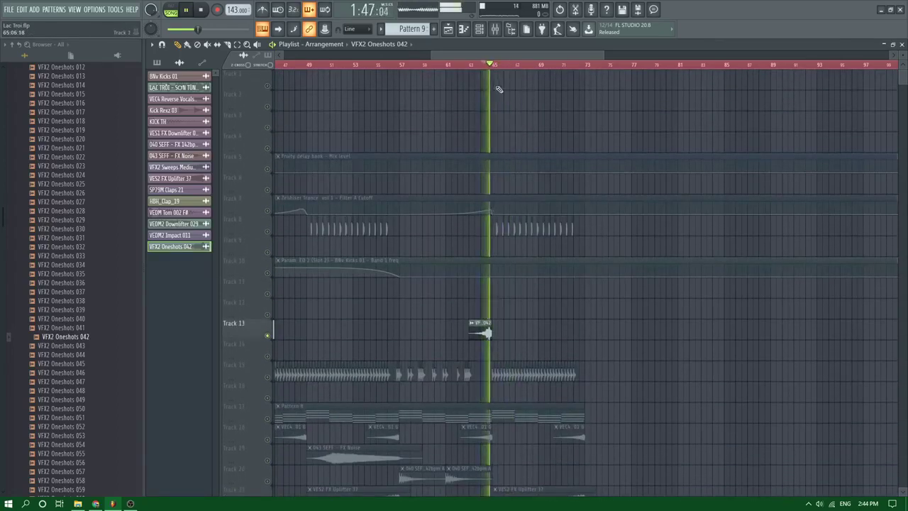
click(495, 28)
drag(686, 280, 686, 333)
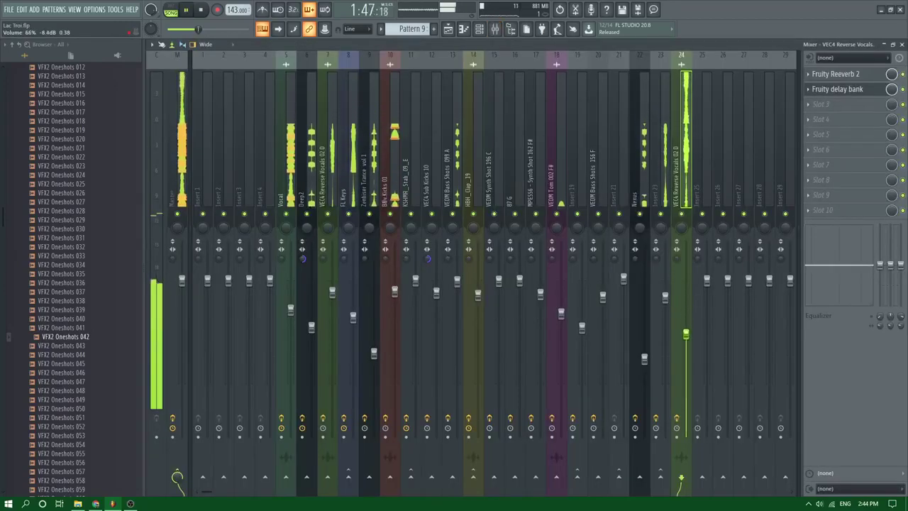
key(space)
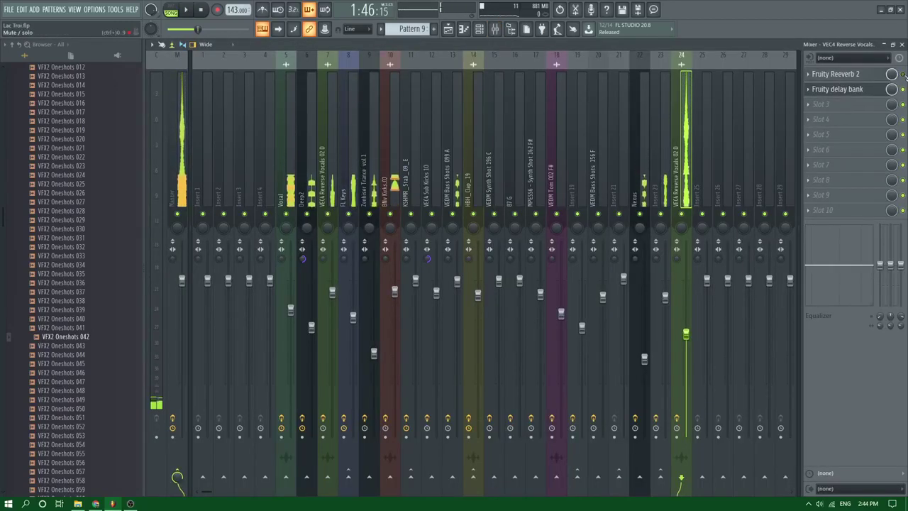
Audition the Cathedral preset in insert 24's Fruity Reeverb 2 and switch the reverb to the Default preset
click(841, 79)
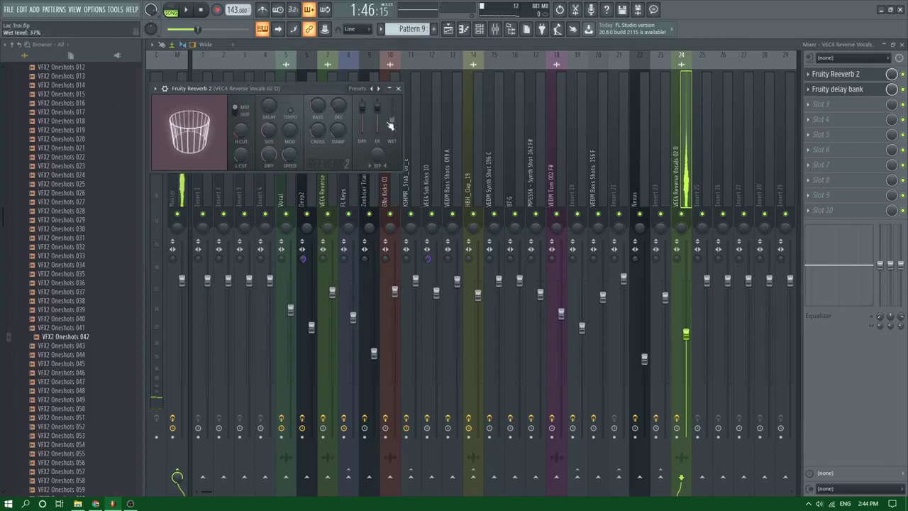
right_click(382, 91)
click(390, 95)
key(space)
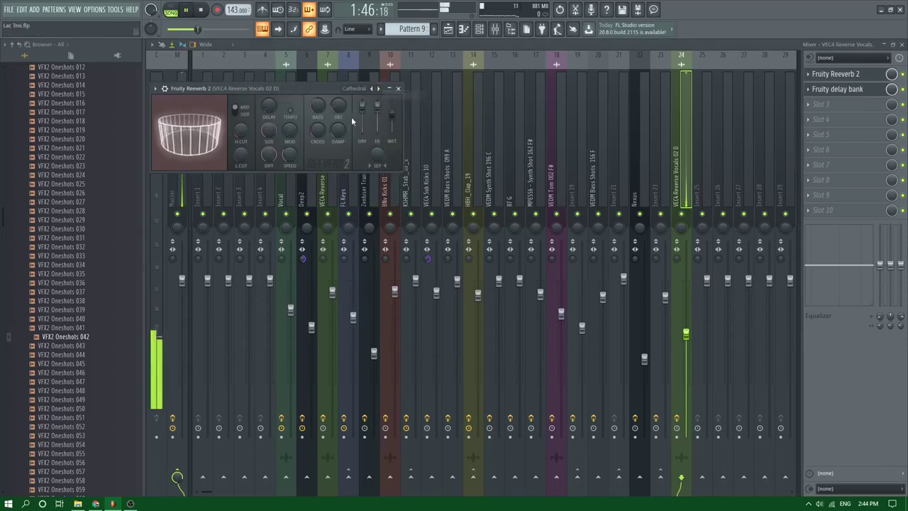
click(379, 91)
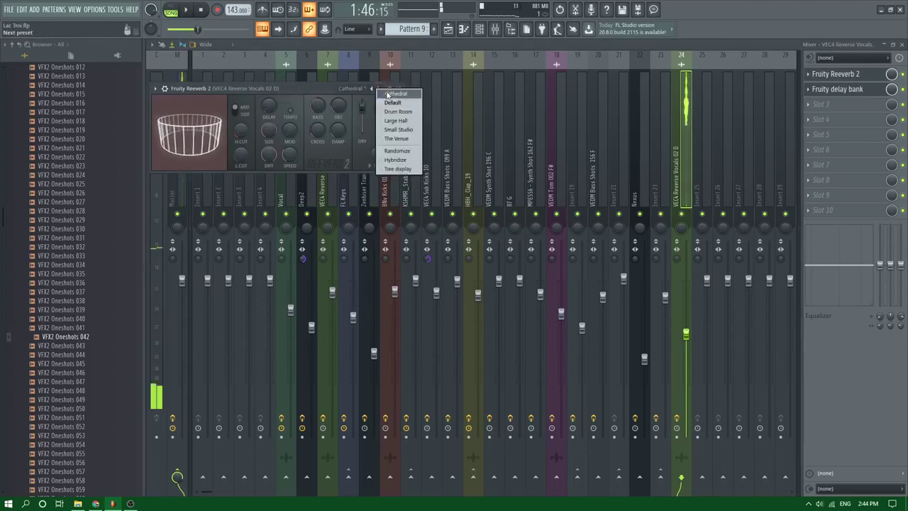
click(389, 106)
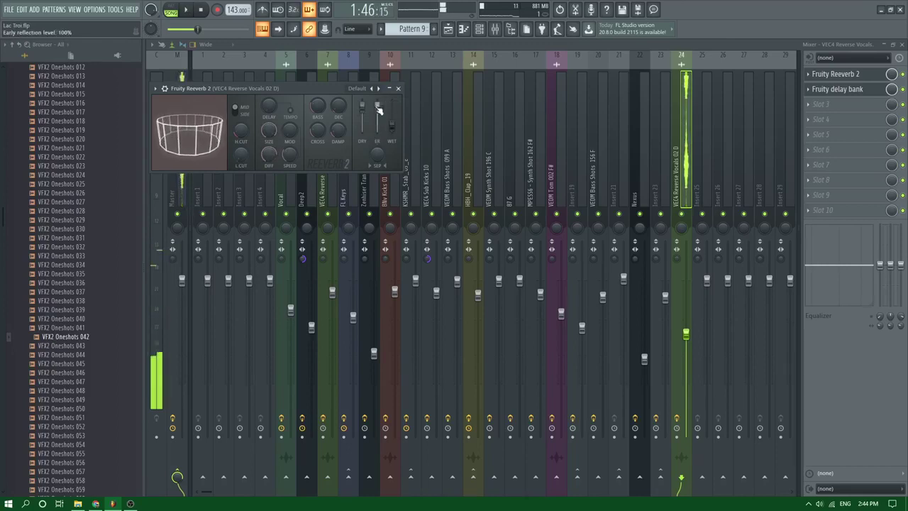
Set mixer insert 24's volume to 59%, unsolo Track 13 and play the full mix
drag(686, 334, 686, 344)
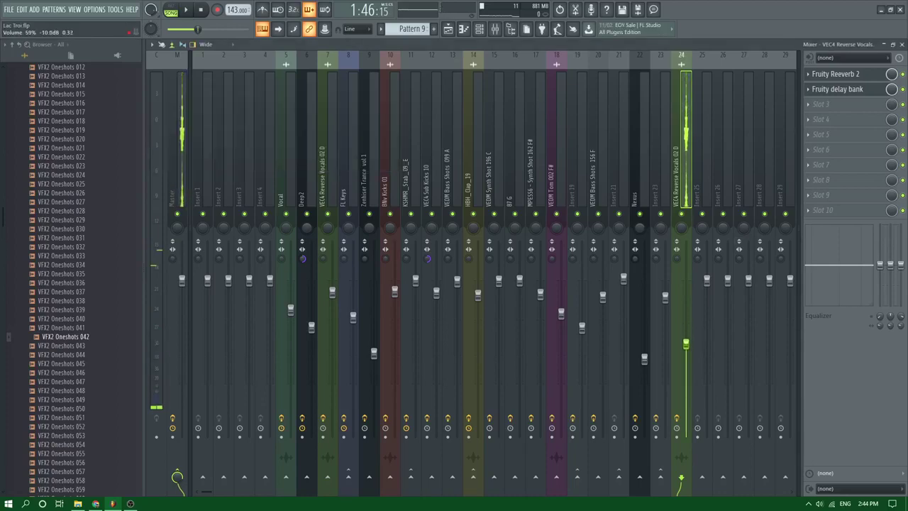
click(449, 29)
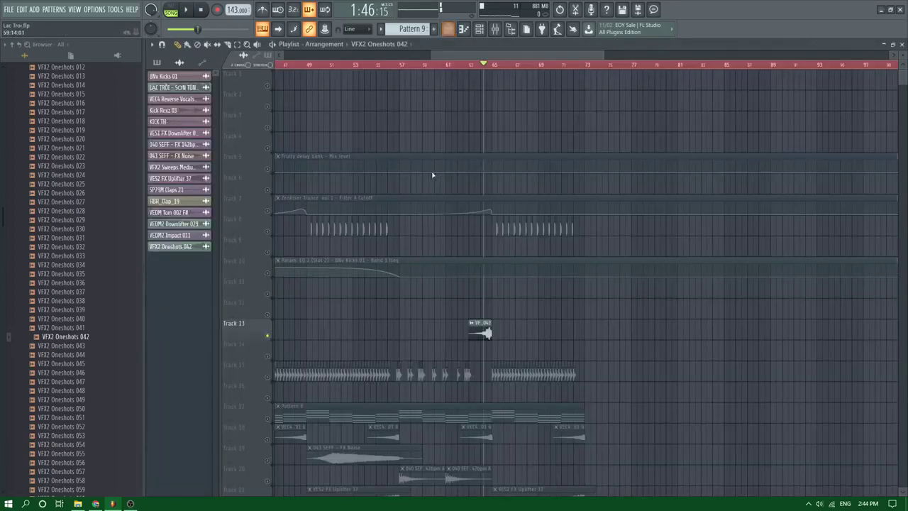
right_click(266, 335)
key(space)
Play the arrangement from about bar 56 and review the kick breaks and transition effects leading into bar 65
scroll(547, 323, up, 3)
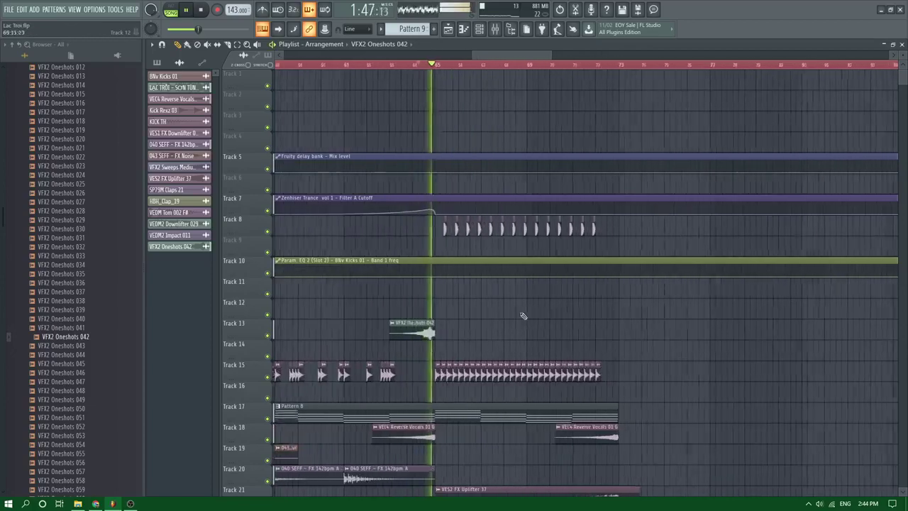
scroll(568, 339, down, 3)
key(space)
click(444, 65)
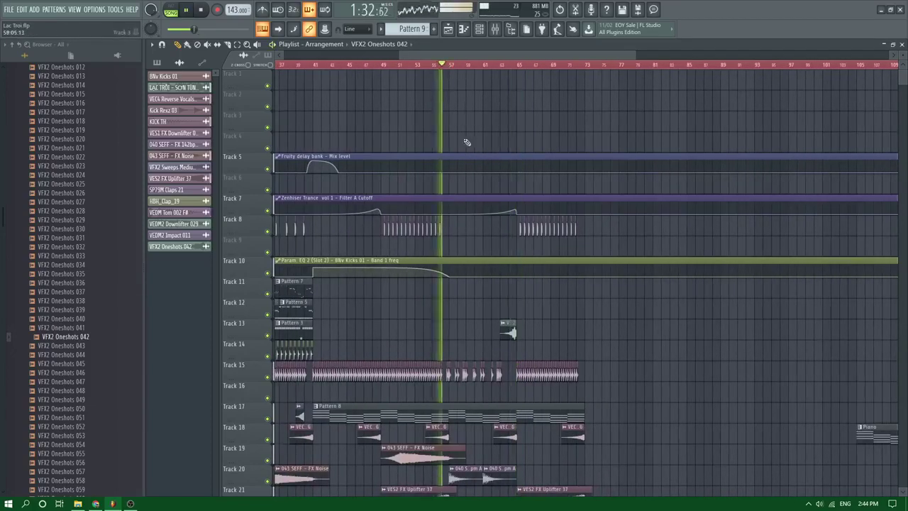
scroll(497, 339, up, 4)
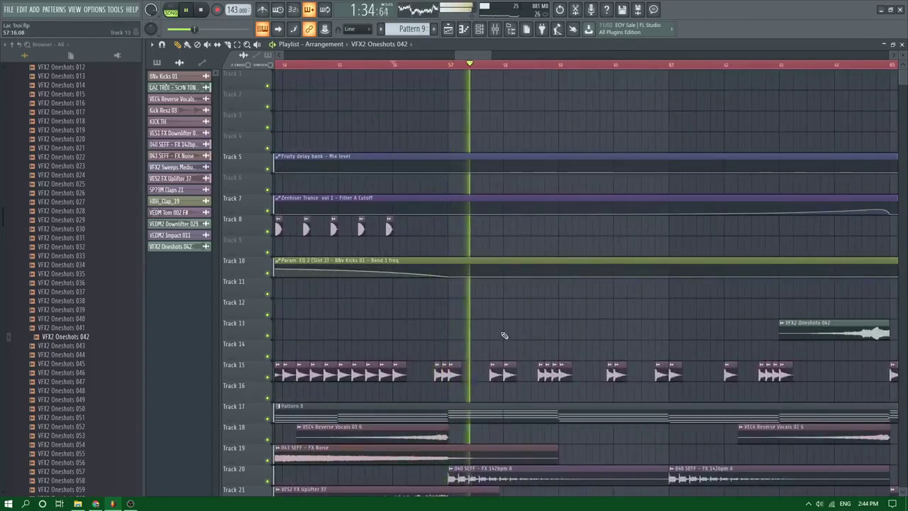
scroll(507, 330, down, 2)
scroll(517, 324, up, 3)
scroll(111, 360, down, 2)
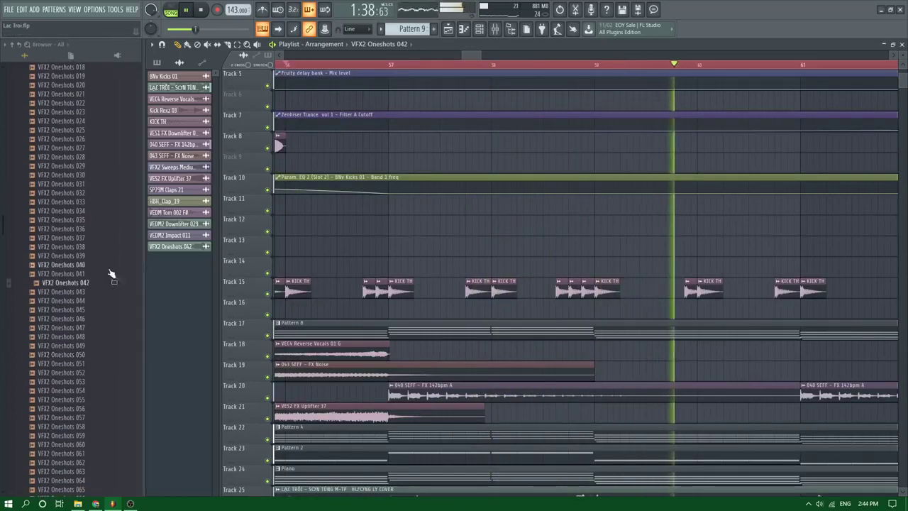
scroll(111, 273, up, 2)
scroll(523, 255, down, 3)
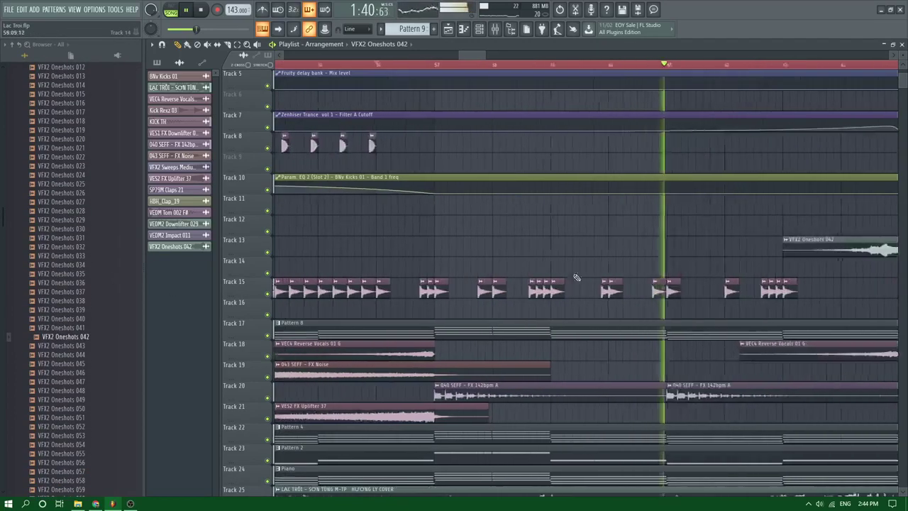
scroll(494, 274, down, 3)
scroll(618, 298, up, 2)
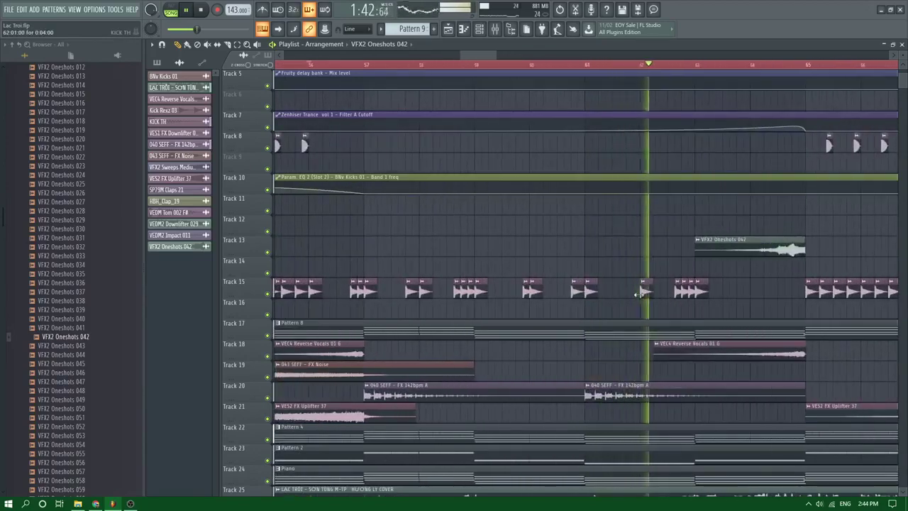
scroll(638, 294, down, 3)
scroll(638, 294, down, 2)
Switch to the browser to check the Facebook live stream dashboard and notifications, and return to FL Studio's full arrangement
click(96, 502)
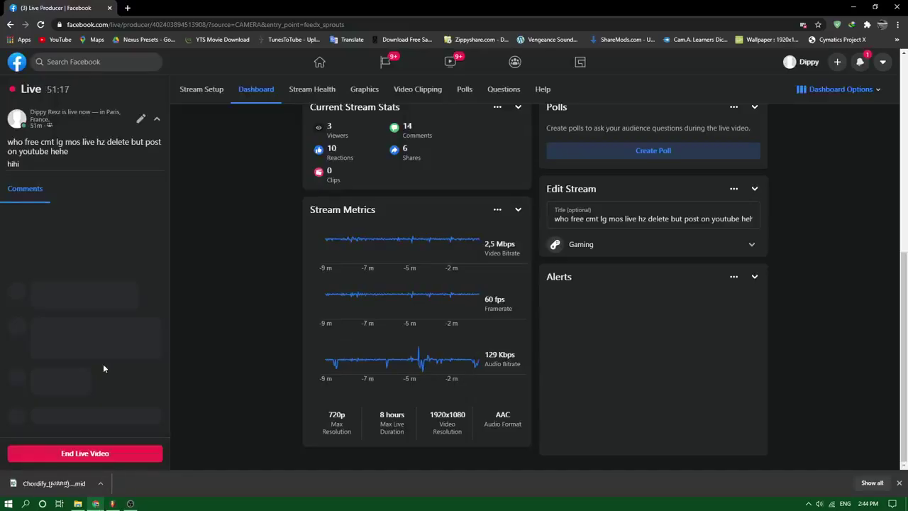
scroll(106, 327, up, 3)
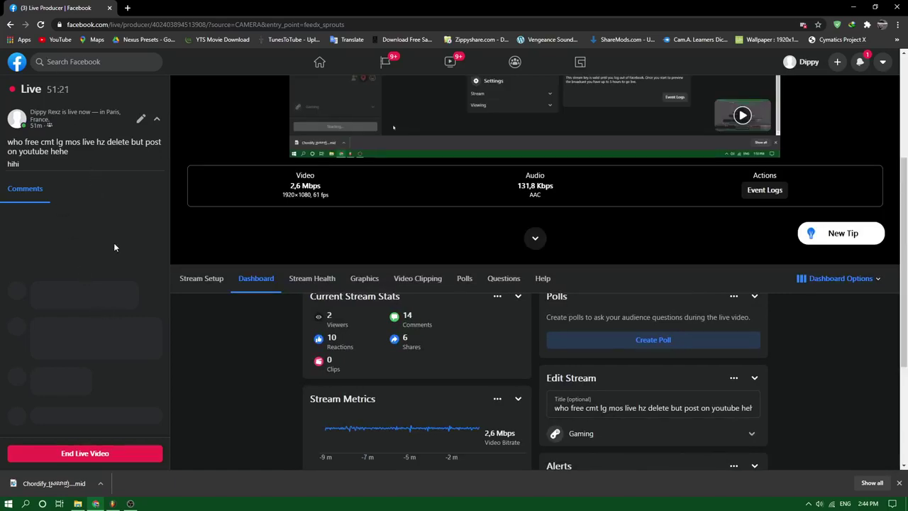
key(alt+Left)
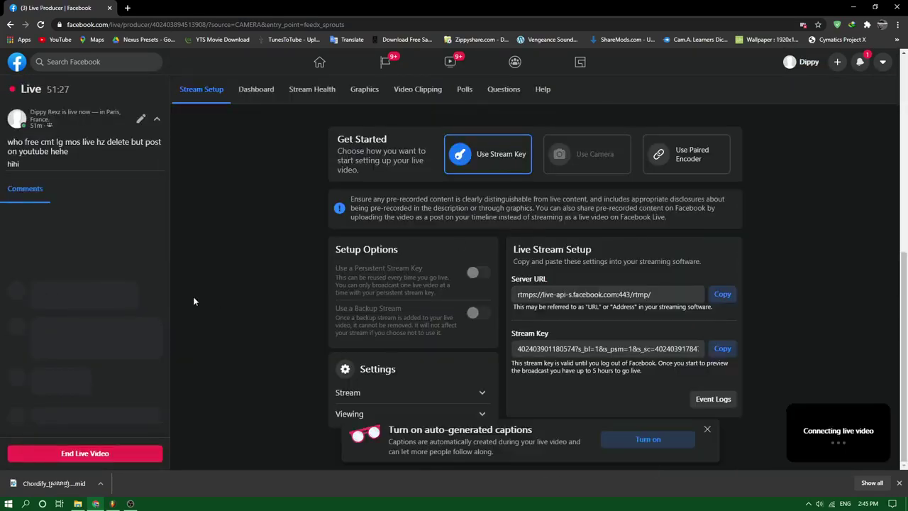
click(860, 63)
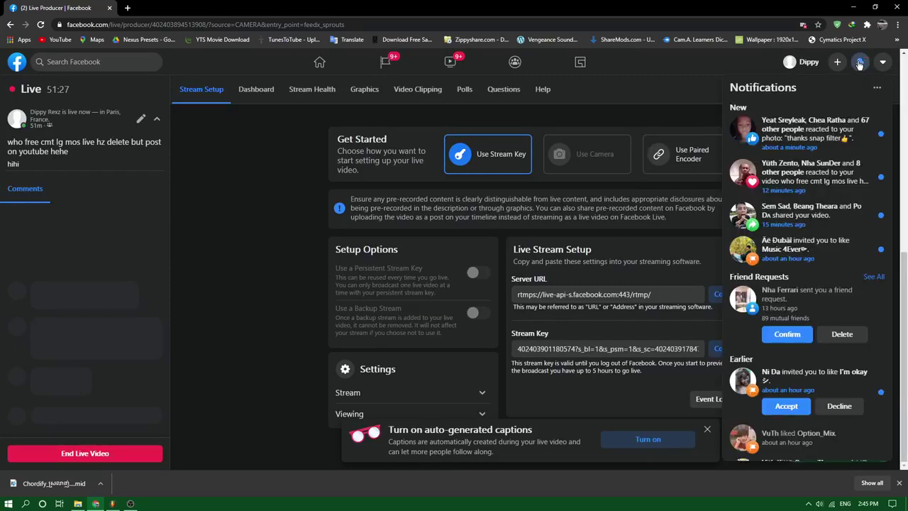
click(112, 503)
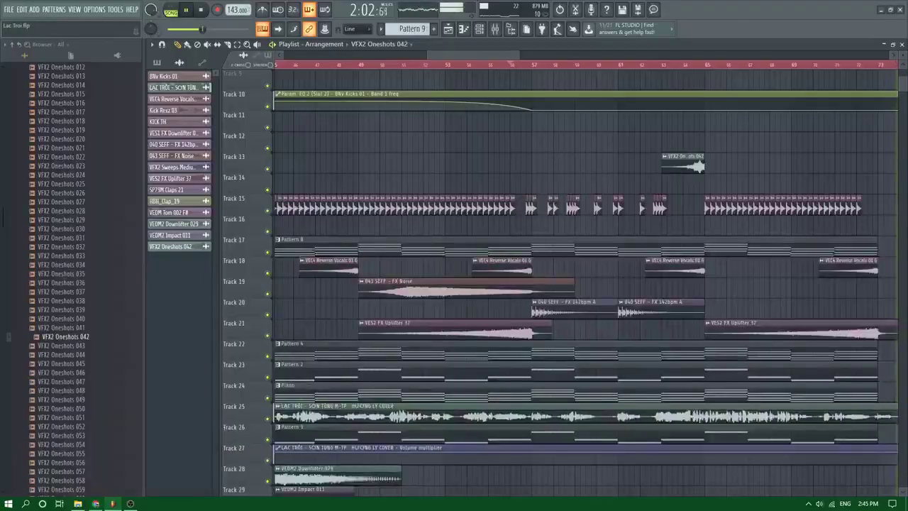
drag(371, 57, 178, 87)
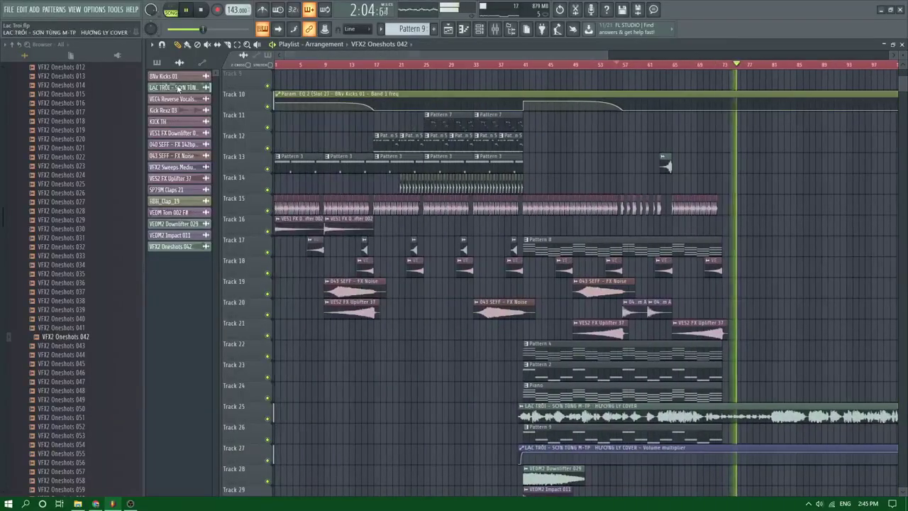
Play the arrangement from about bar 15 and examine the FX layout around the bar 17 transition
click(371, 64)
scroll(371, 117, up, 3)
scroll(383, 132, up, 3)
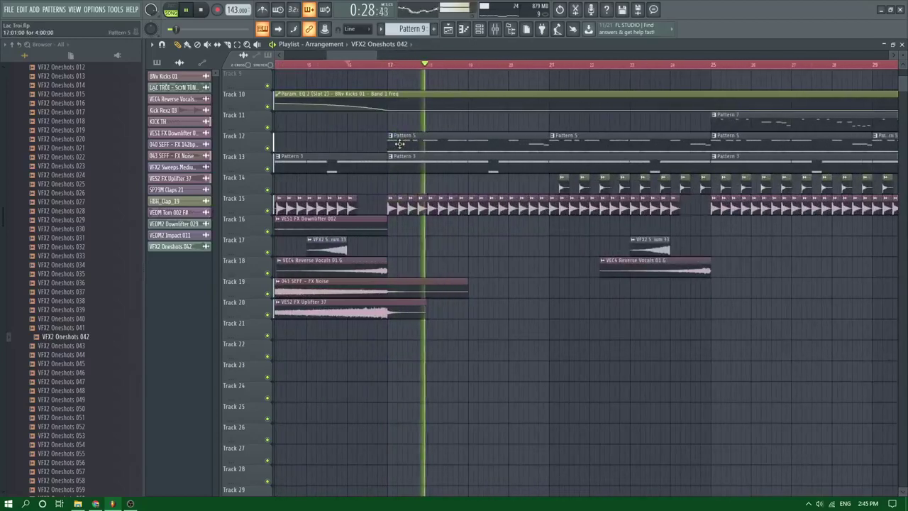
scroll(458, 140, up, 4)
scroll(458, 139, down, 8)
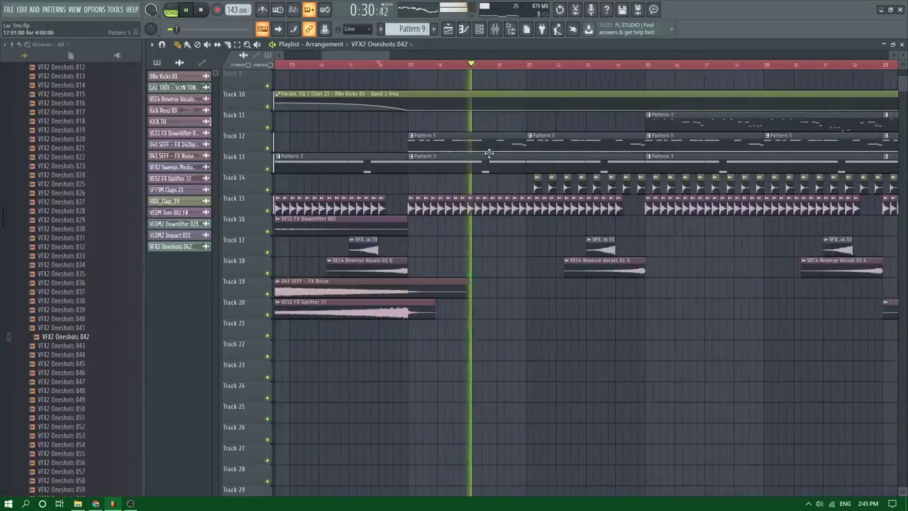
scroll(546, 350, down, 2)
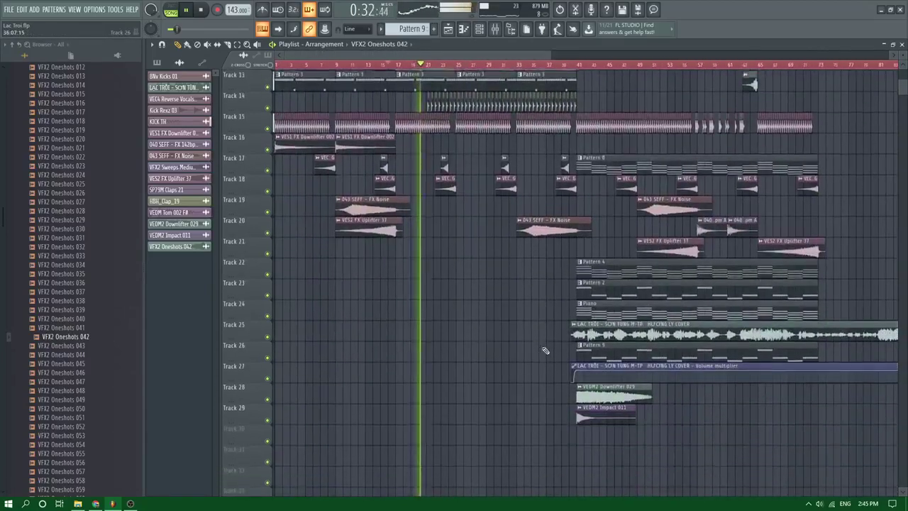
scroll(371, 229, up, 3)
scroll(396, 195, down, 4)
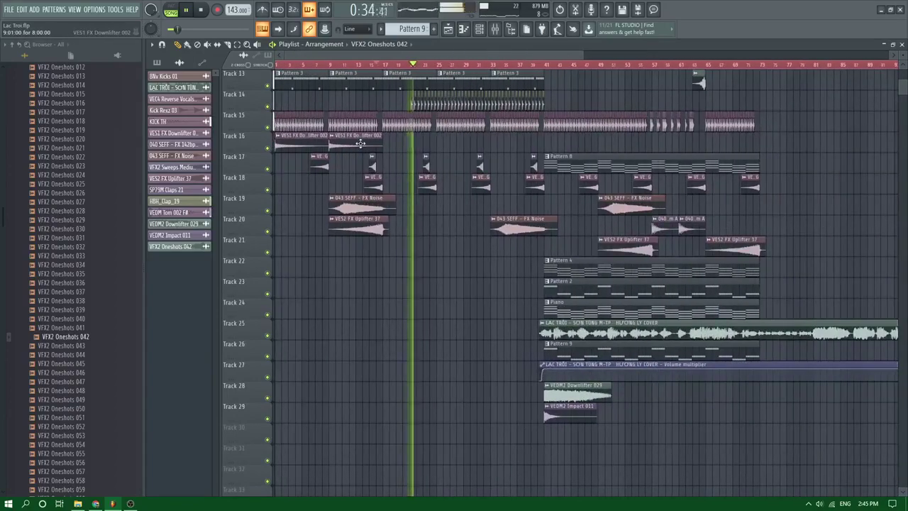
Place another VES1 FX Downlifter 002 clip on Track 16 at bar 17 and adjust its channel volume to about 11%
scroll(386, 68, up, 3)
click(374, 74)
double_click(383, 147)
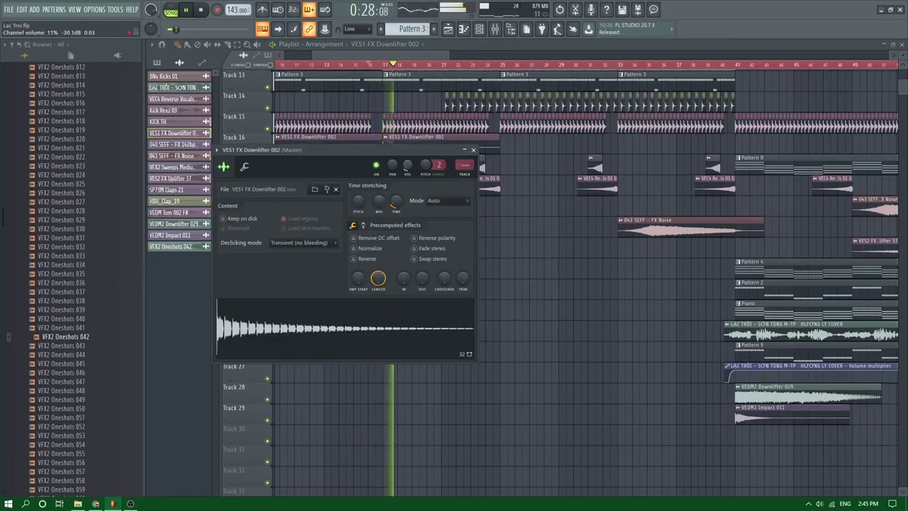
right_click(522, 264)
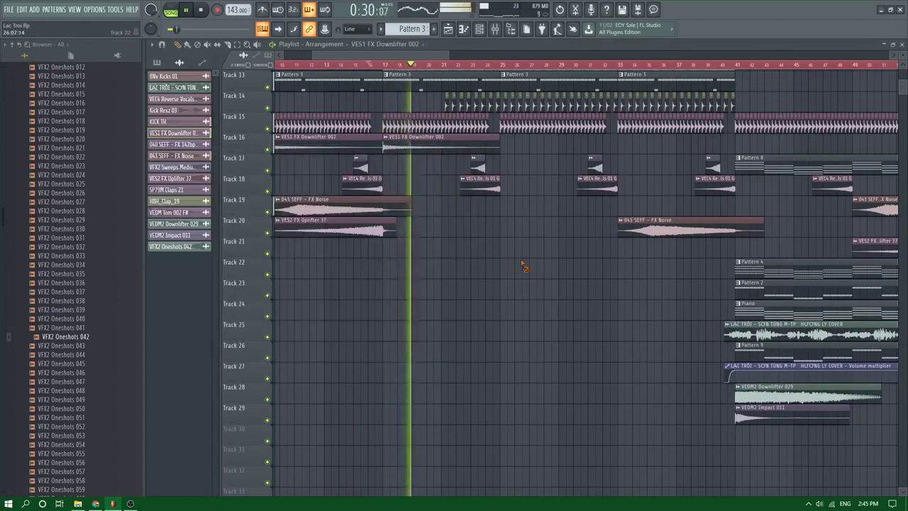
Examine the patterns, kicks and automation clips between bars 17 and 41 during playback
scroll(527, 251, up, 3)
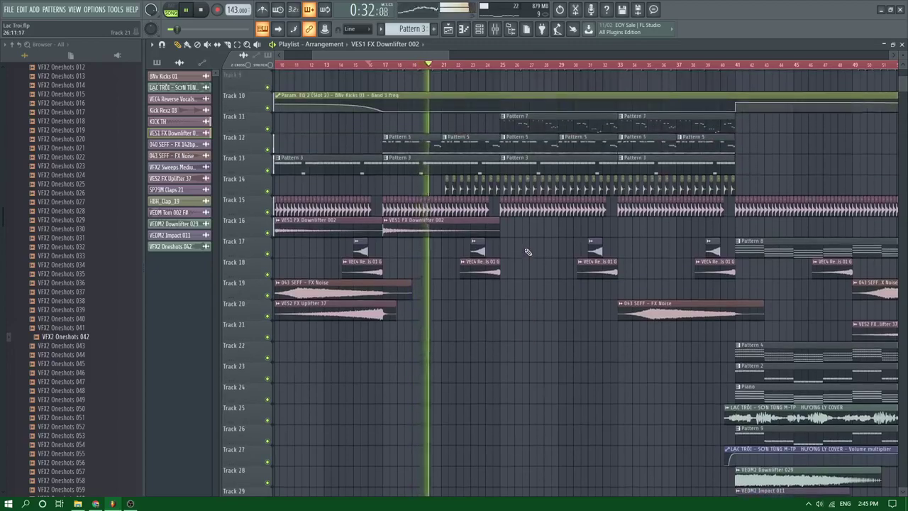
scroll(518, 248, up, 2)
scroll(343, 207, up, 2)
scroll(389, 206, down, 3)
scroll(395, 206, up, 1)
scroll(438, 214, up, 3)
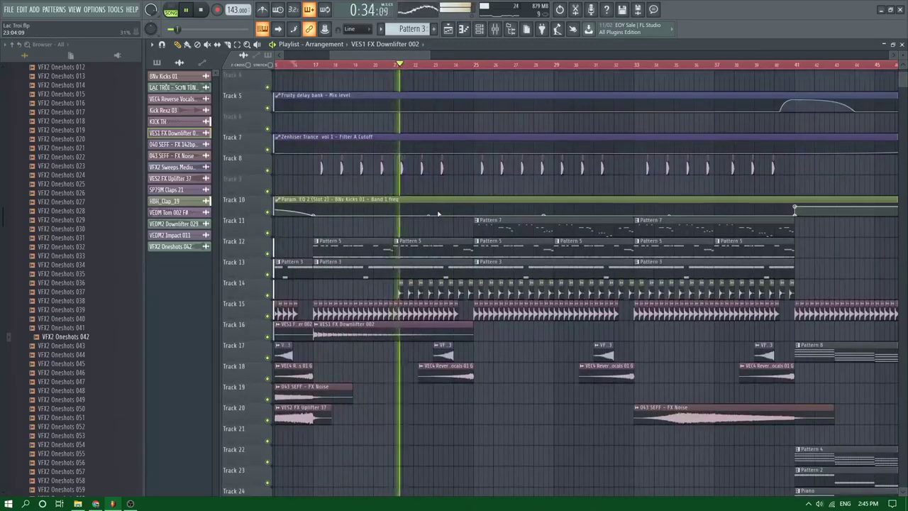
scroll(437, 214, down, 3)
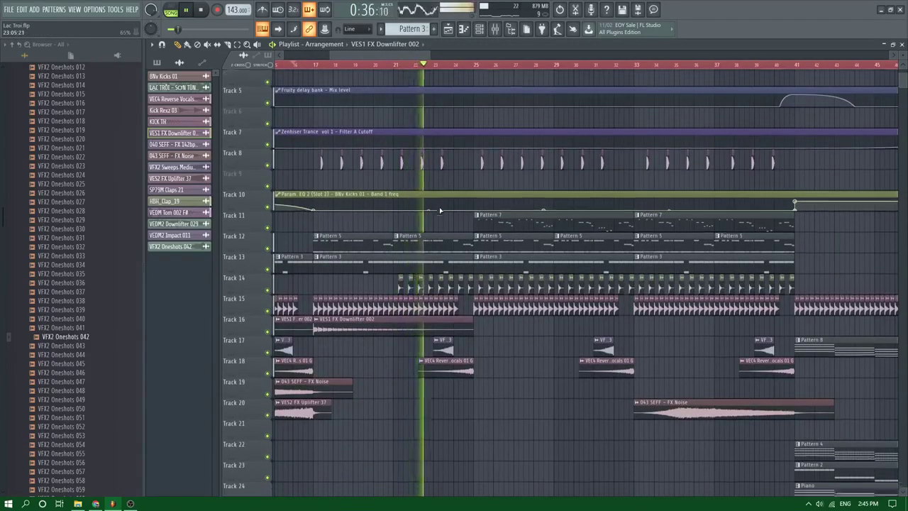
Collapse the VFX2 Oneshots and Vengeance Effects Vol.2 sample folders and expand Vengeance Essential Clubsounds Vol.4
scroll(83, 188, up, 8)
scroll(82, 188, up, 1)
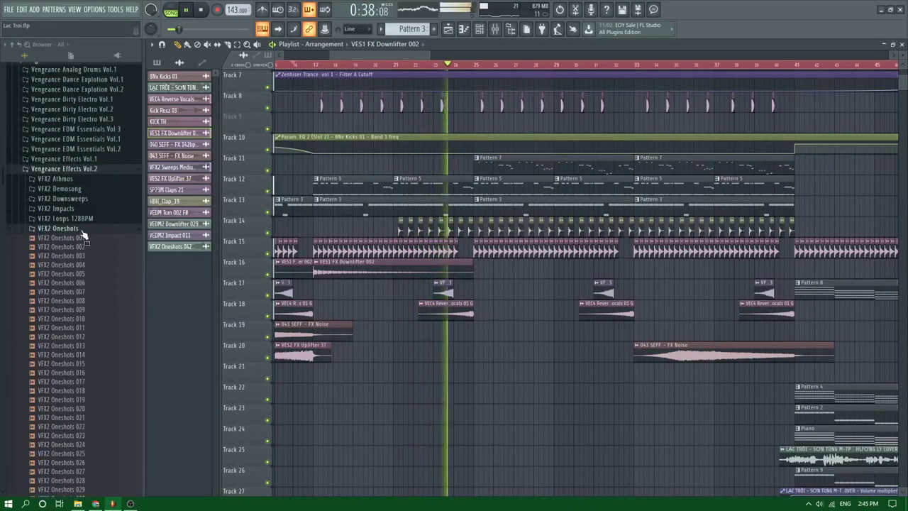
click(81, 230)
click(83, 169)
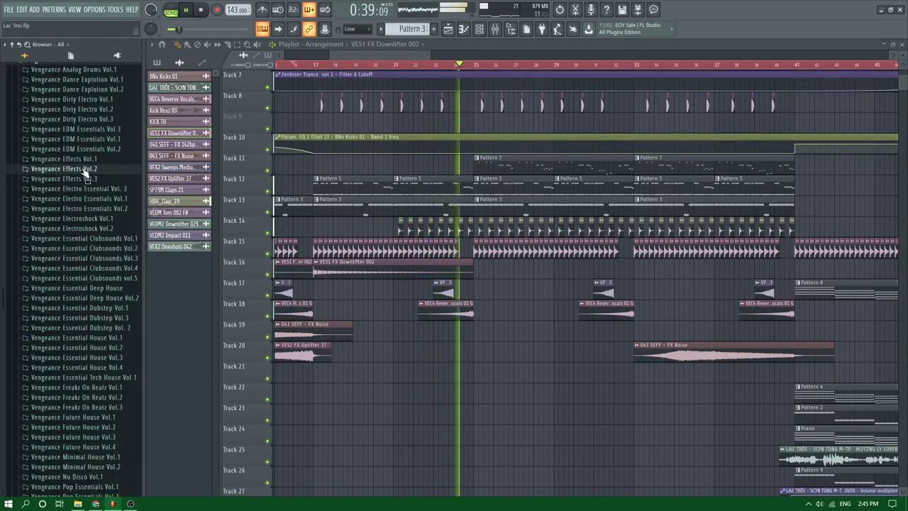
click(107, 268)
scroll(407, 174, down, 1)
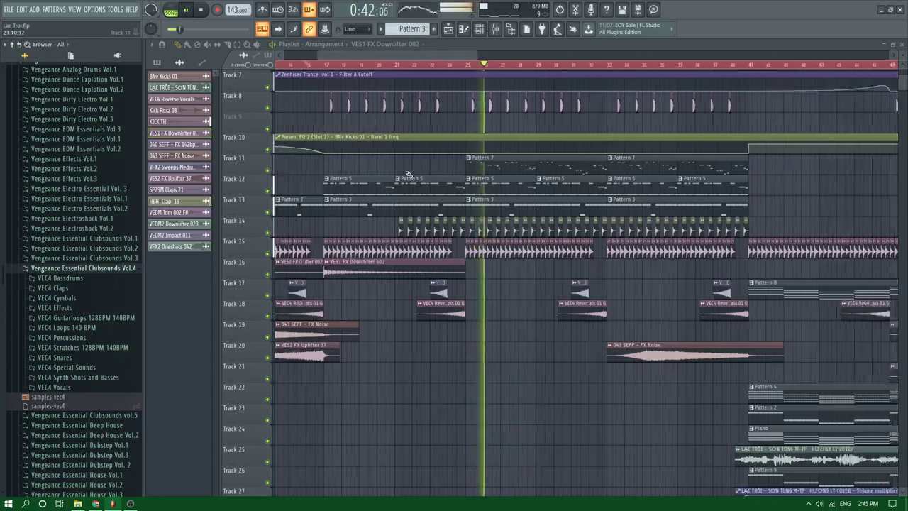
Place VFX2 Oneshots 042 clips on Track 19 leading into bars 25 and 41, and play from about bar 24
scroll(409, 173, down, 1)
scroll(466, 154, up, 4)
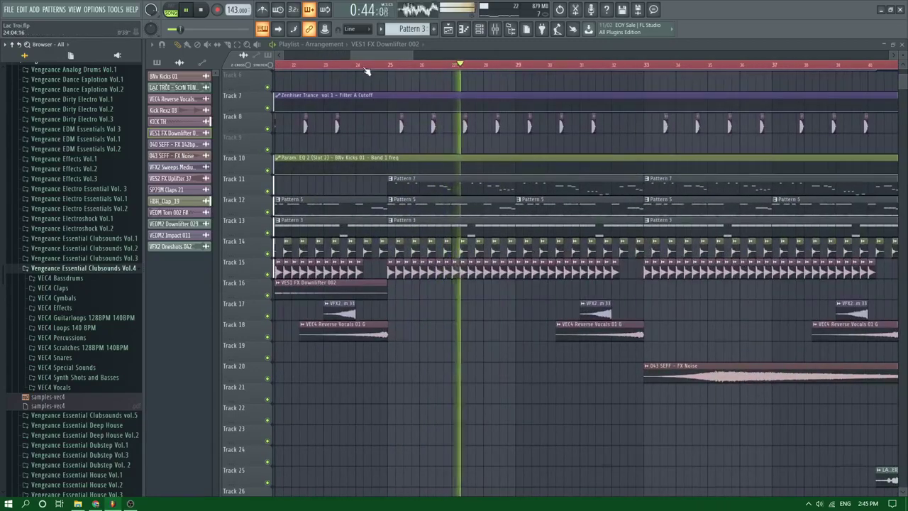
scroll(493, 227, down, 4)
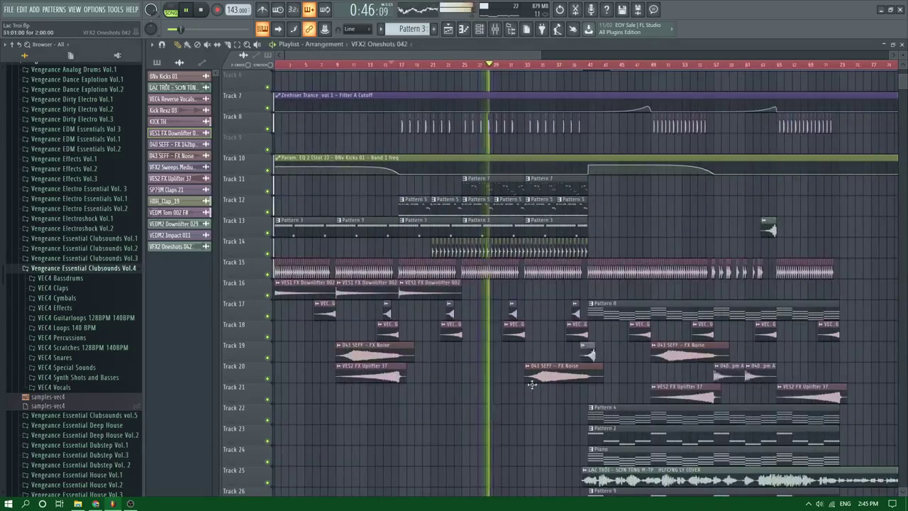
click(452, 66)
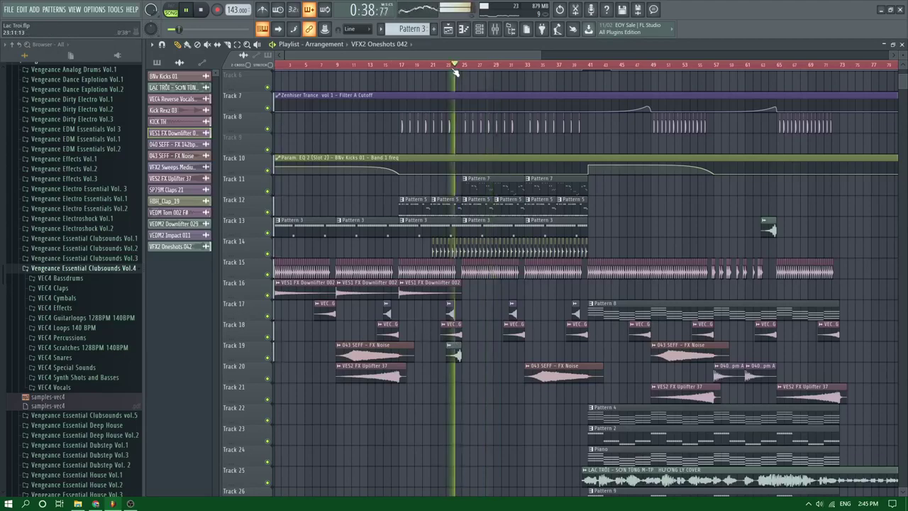
scroll(454, 351, up, 8)
scroll(393, 354, down, 4)
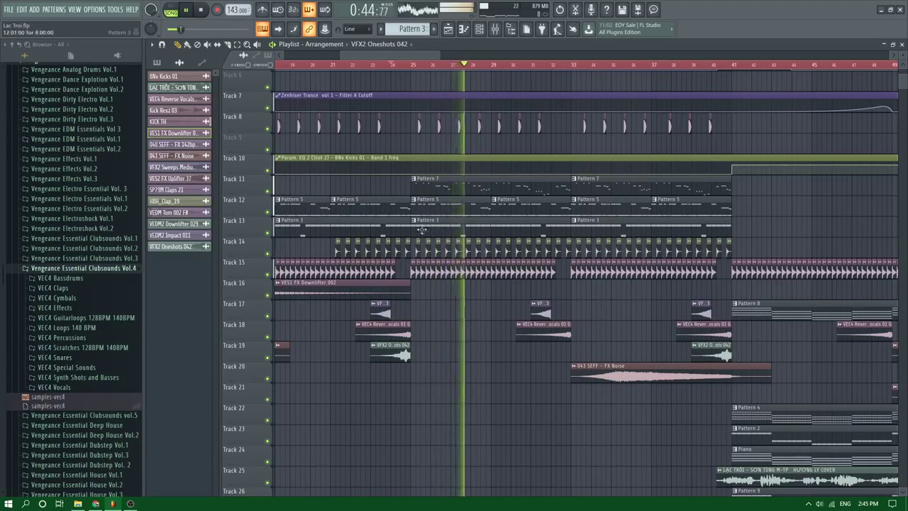
Check the track levels in the mixer, return to the playlist and listen through the build-up to bar 41
scroll(527, 83, up, 3)
scroll(582, 284, up, 1)
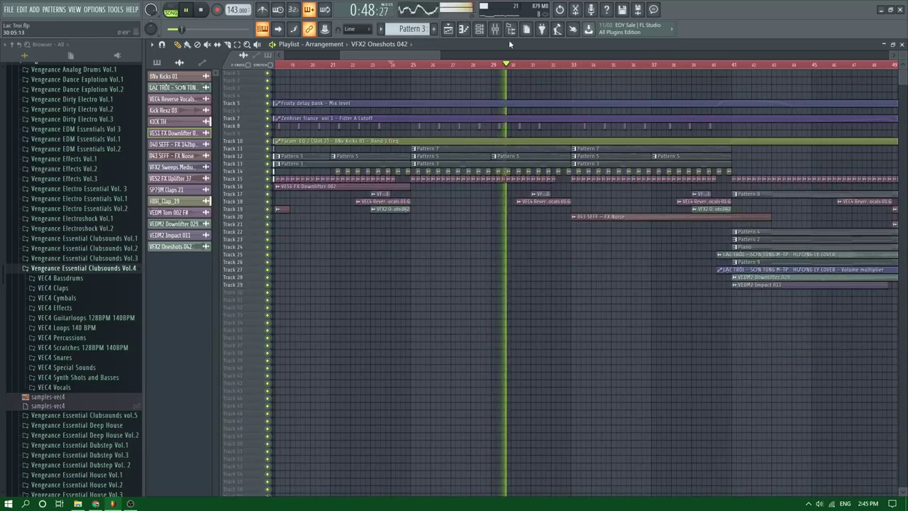
click(495, 29)
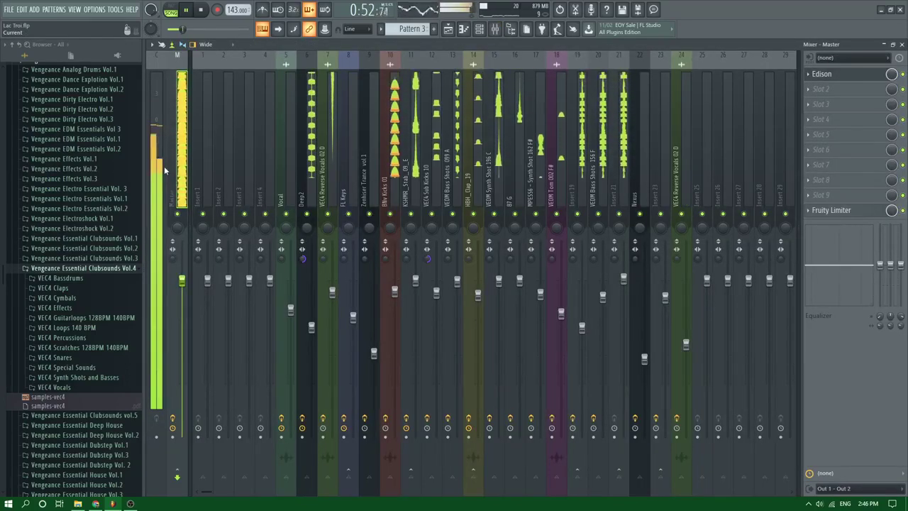
click(447, 29)
drag(433, 56, 457, 58)
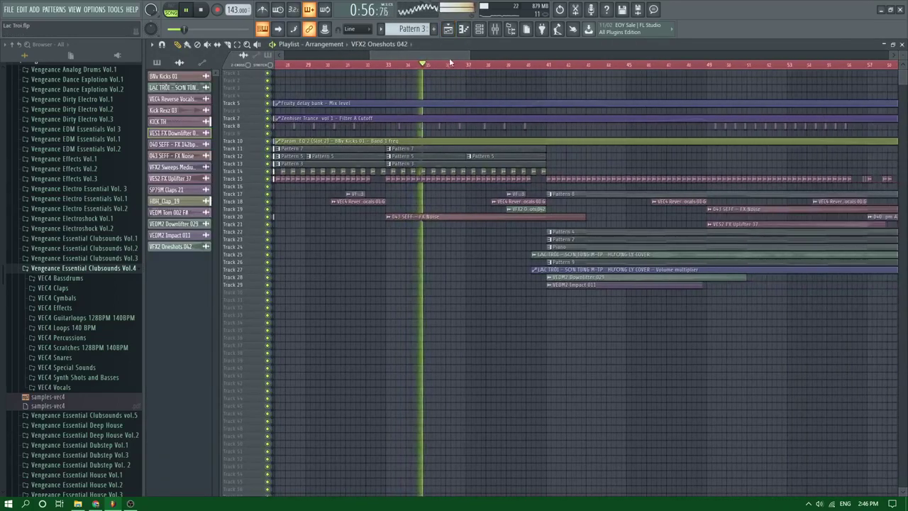
key(shift+1)
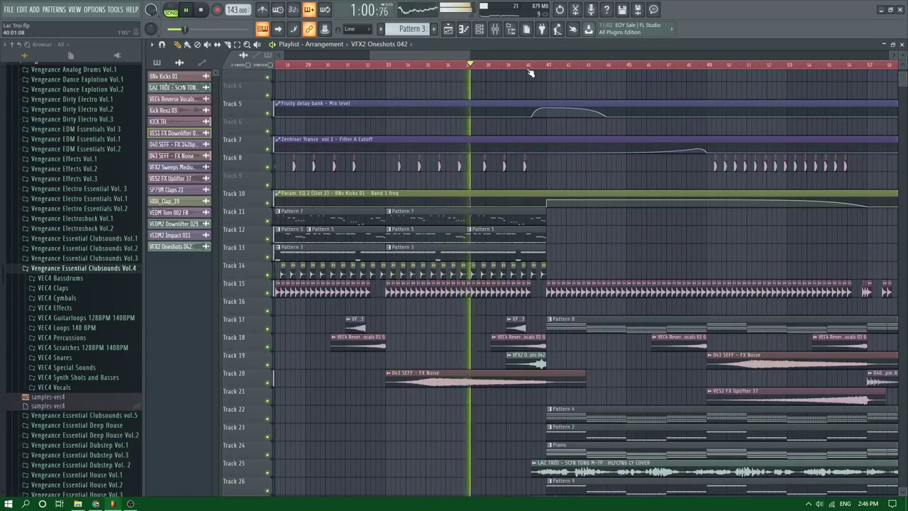
scroll(465, 54, right, 2)
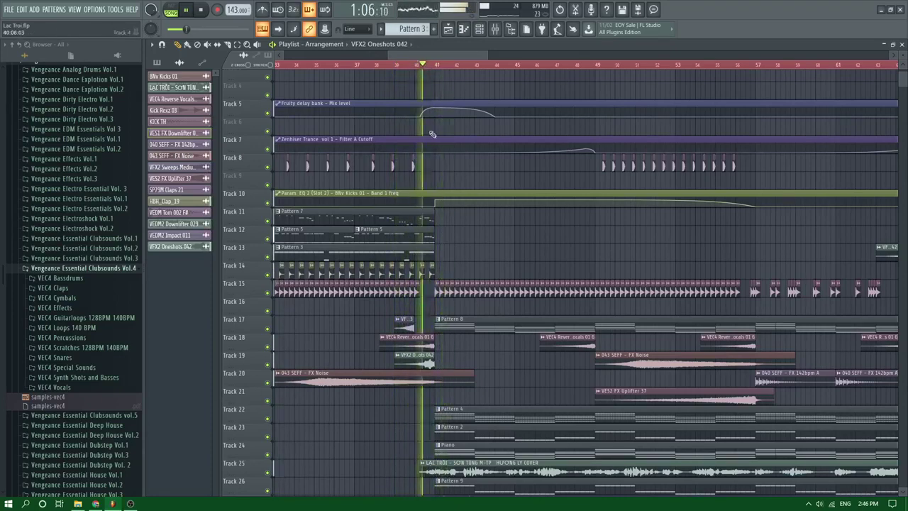
Reshape the curve tension of the vocal's volume automation fade-in on Track 27 just before bar 41
scroll(425, 390, down, 4)
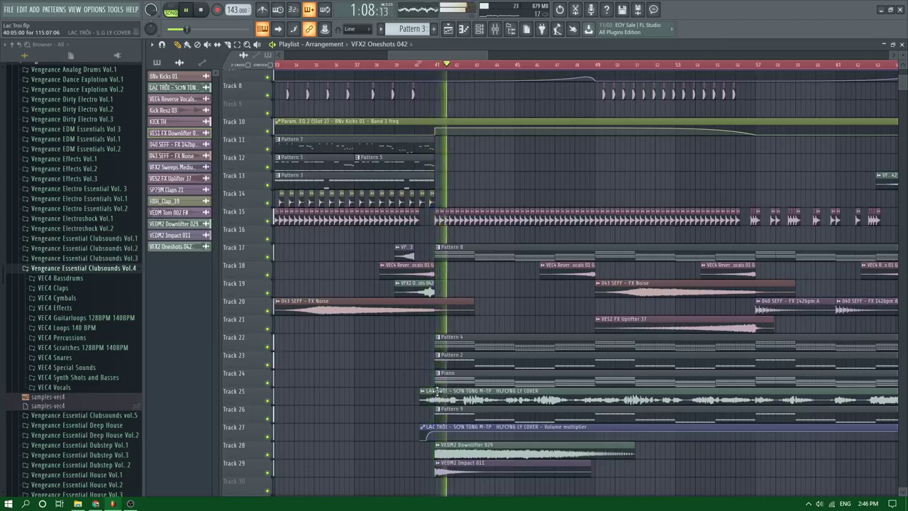
scroll(444, 384, up, 2)
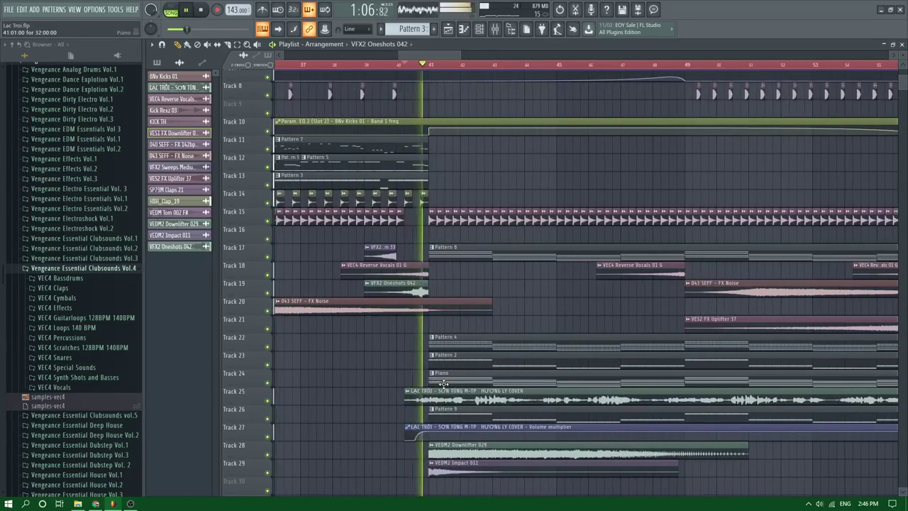
drag(423, 431, 423, 435)
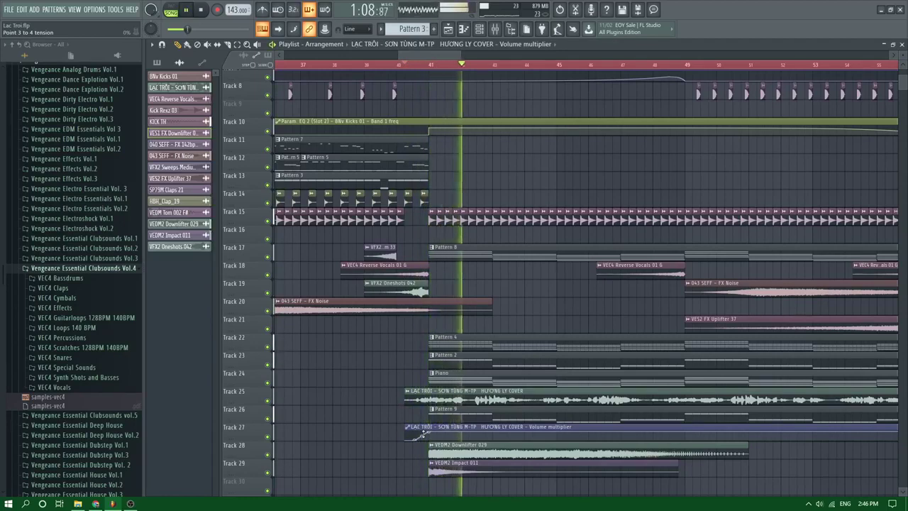
Delete the VEDM2 Downlifter 029 and VEDM2 Impact 011 clips at bar 41 and replay the transition
right_click(453, 453)
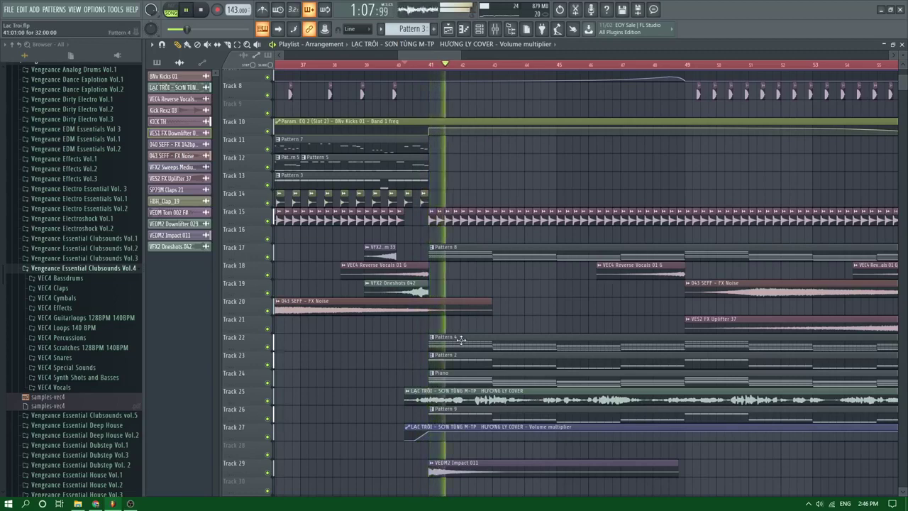
right_click(440, 464)
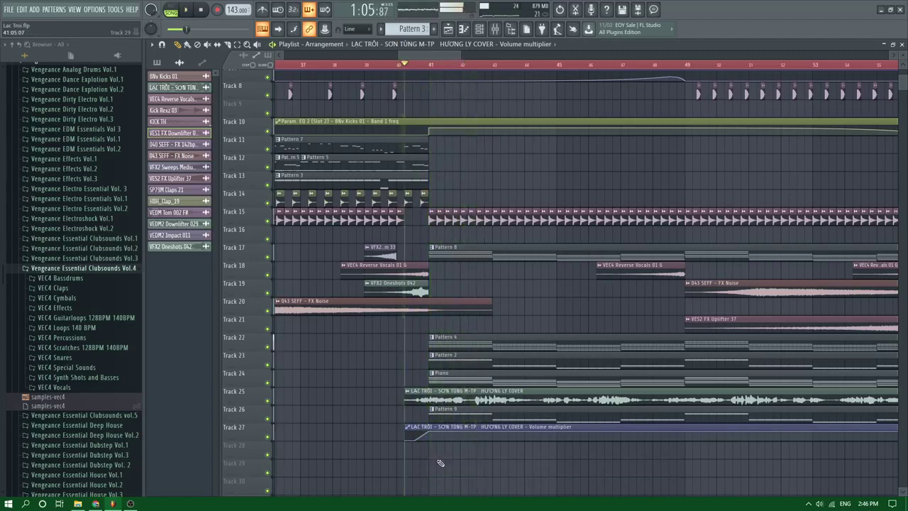
scroll(440, 464, up, 4)
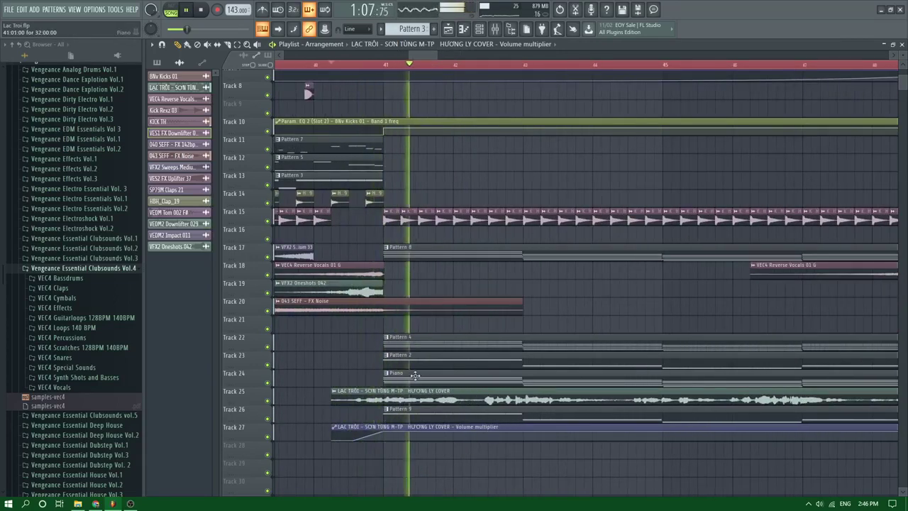
Try deleting the Piano, Pattern 2 and Pattern 4 clips at bar 41 one at a time, undoing each deletion
scroll(466, 374, down, 5)
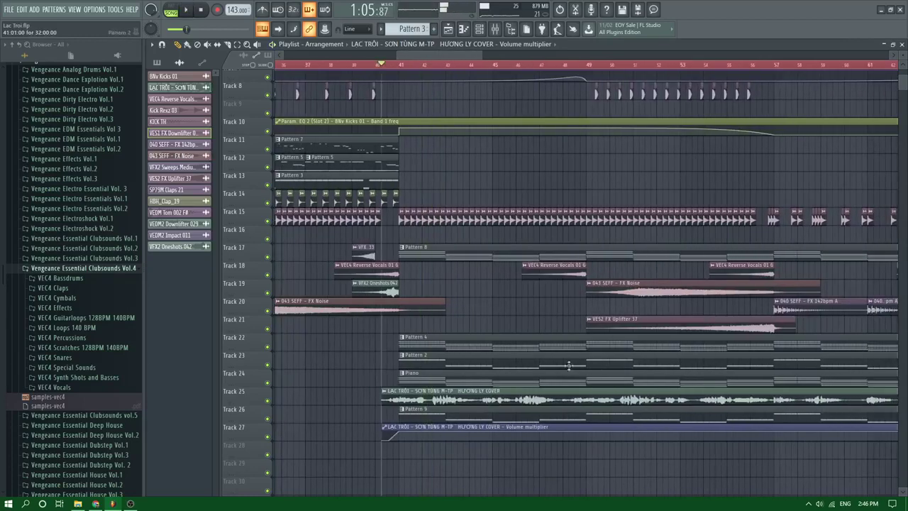
right_click(526, 378)
key(ctrl+z)
right_click(476, 364)
key(ctrl+z)
right_click(457, 345)
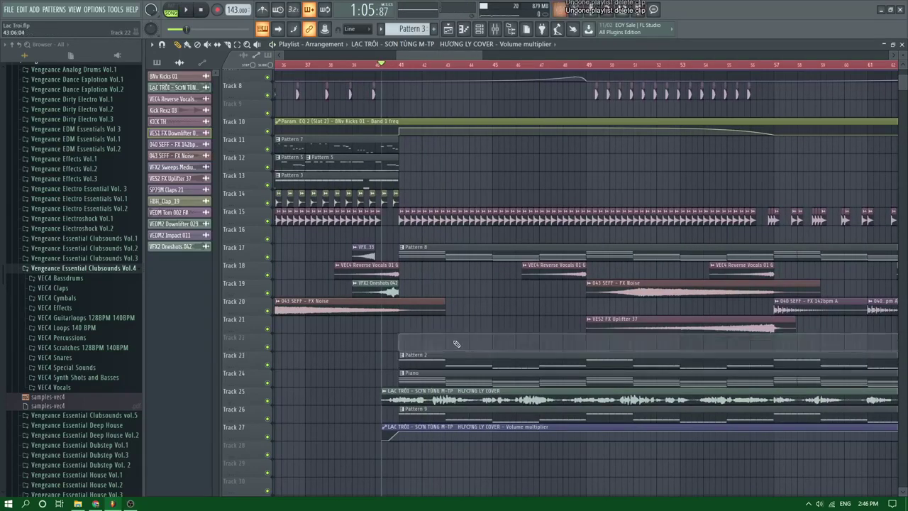
key(ctrl+z)
Replay the section from just before bar 41 and open Pattern 8 from its clip on Track 17
scroll(410, 300, up, 3)
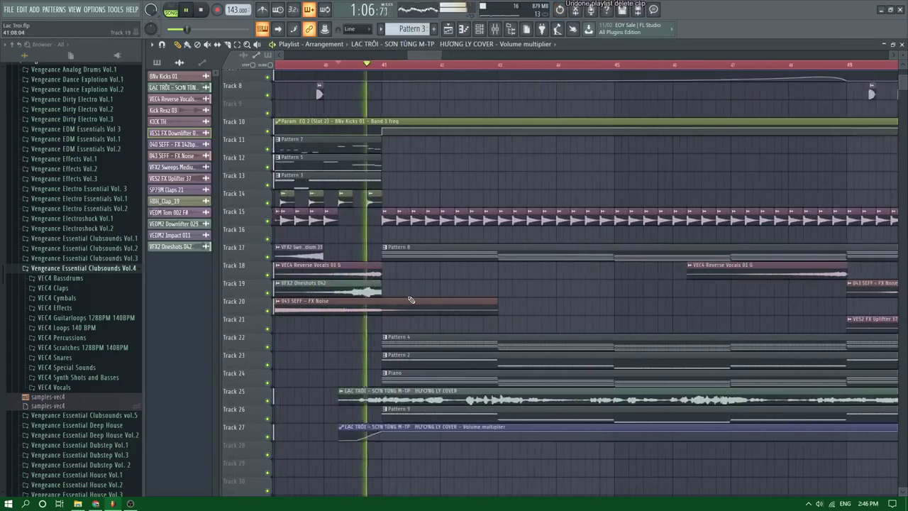
scroll(441, 271, down, 3)
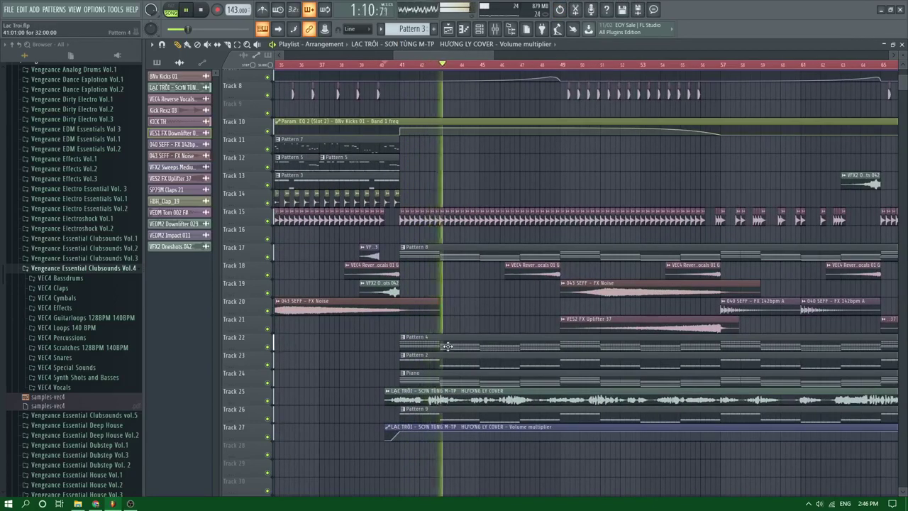
scroll(468, 234, up, 4)
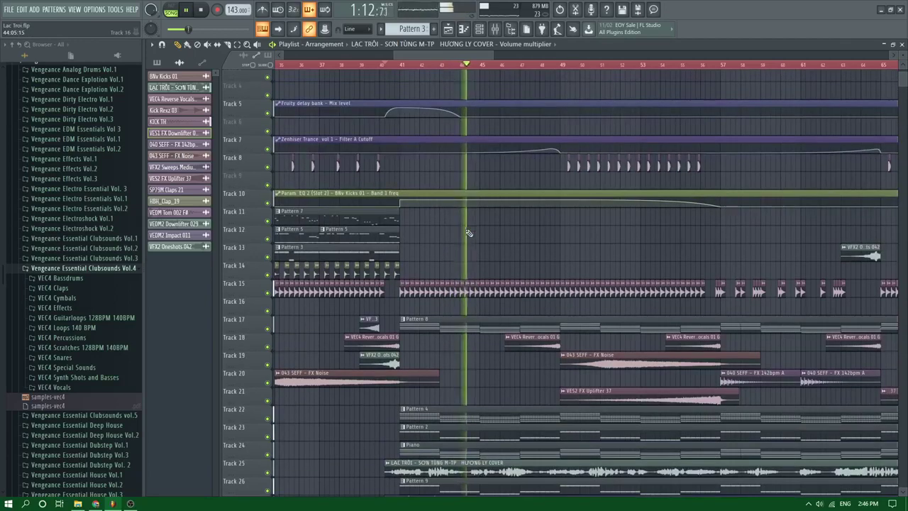
double_click(484, 328)
Add Fruity Stereo Shaper to effect slot 9 of the Nexus mixer track
click(495, 29)
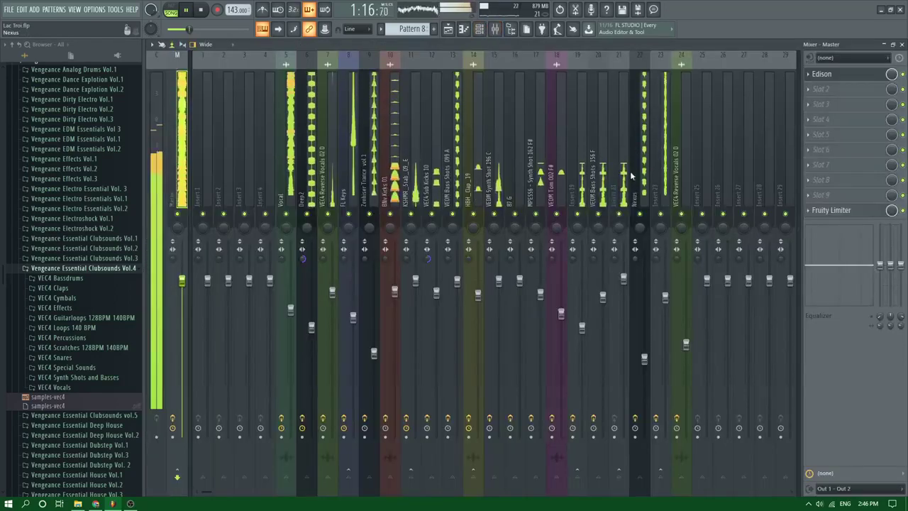
click(643, 139)
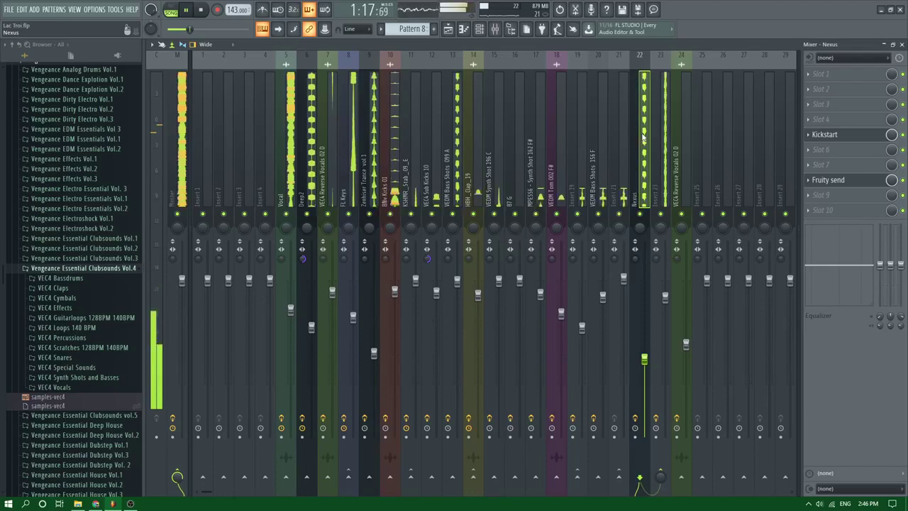
click(832, 163)
click(747, 94)
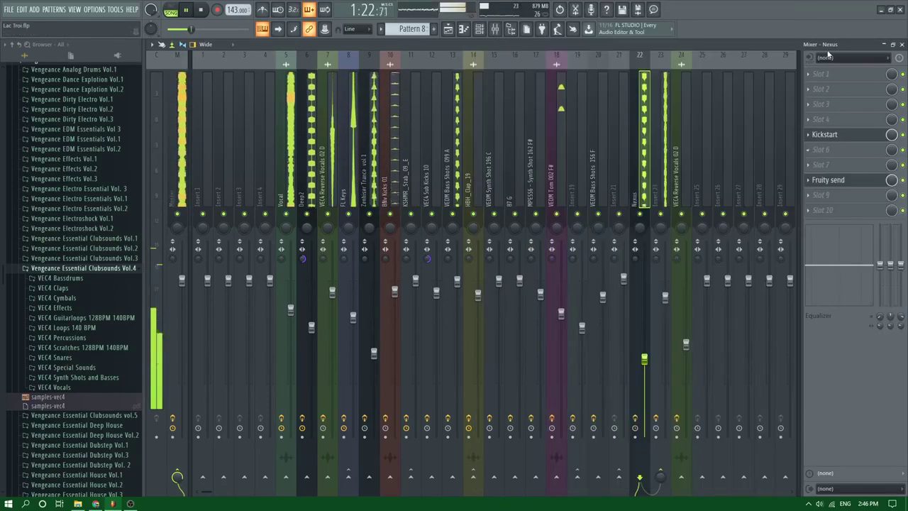
click(823, 196)
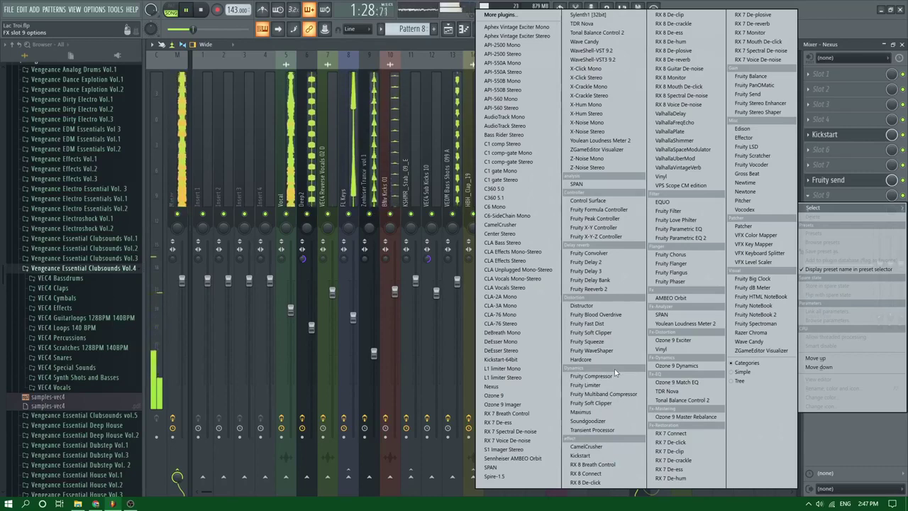
click(756, 112)
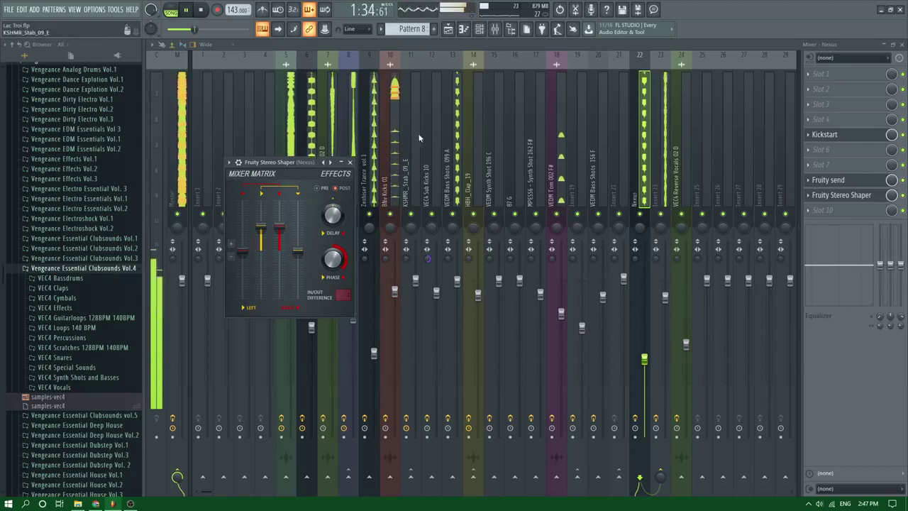
Add two KICK TH clips around bar 64 on Track 15 and replay the fill from bar 63
click(449, 28)
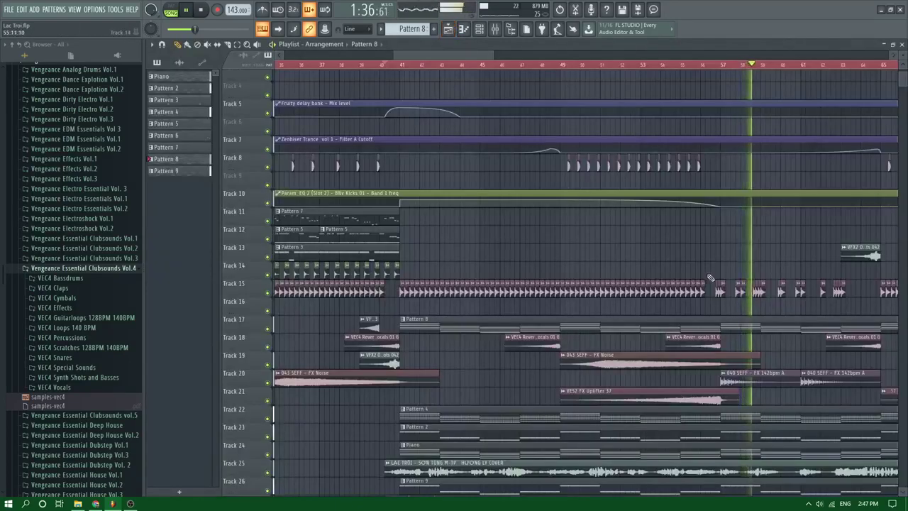
scroll(523, 265, down, 6)
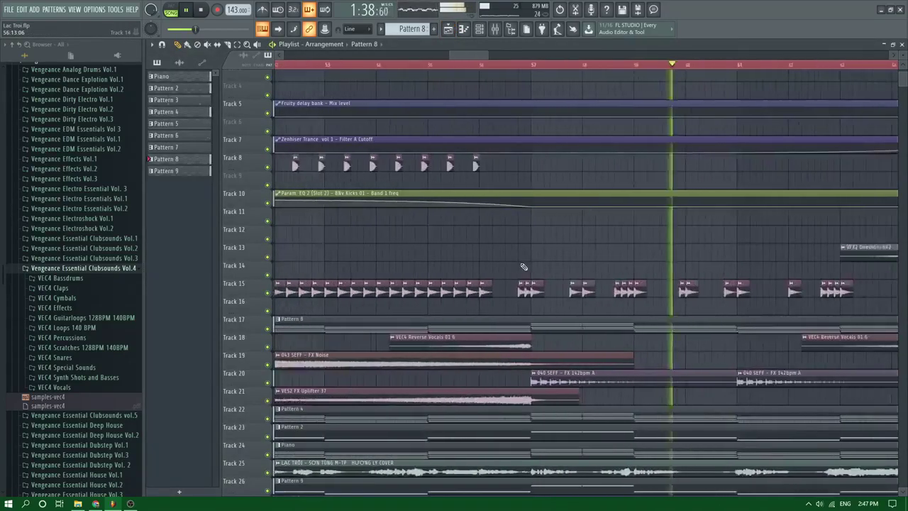
scroll(537, 275, up, 2)
scroll(537, 274, down, 2)
scroll(540, 273, up, 4)
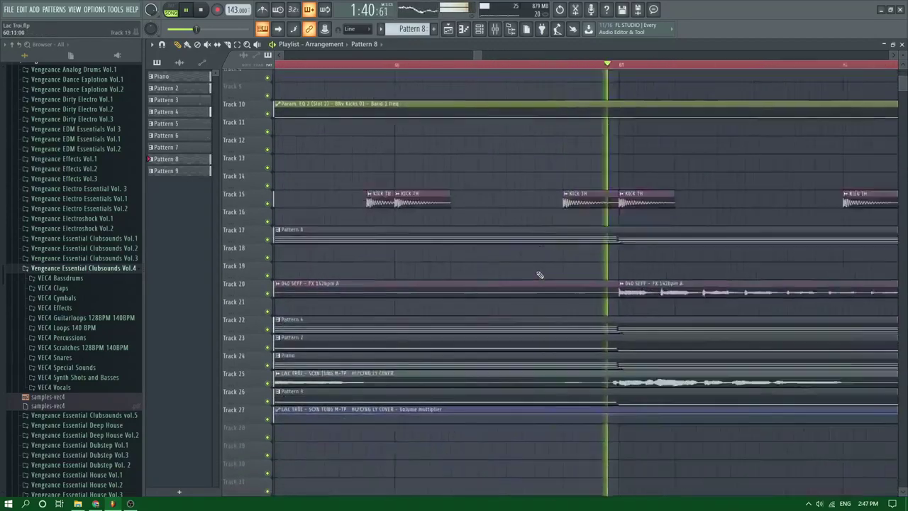
scroll(539, 271, down, 2)
scroll(540, 271, down, 4)
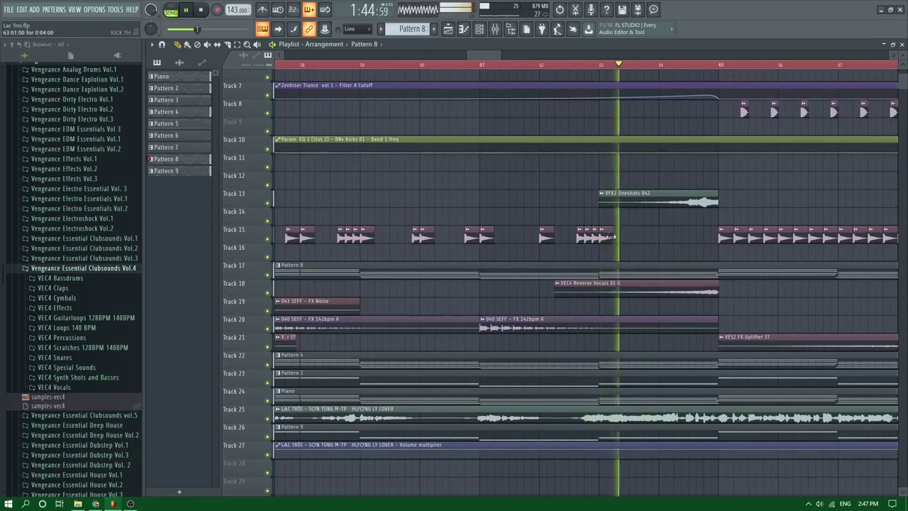
click(607, 238)
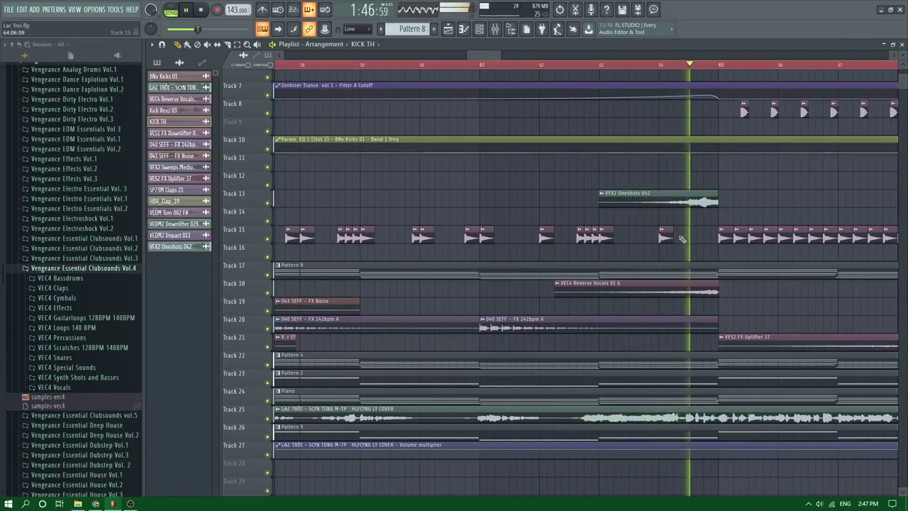
scroll(683, 239, down, 1)
scroll(655, 235, up, 1)
click(642, 65)
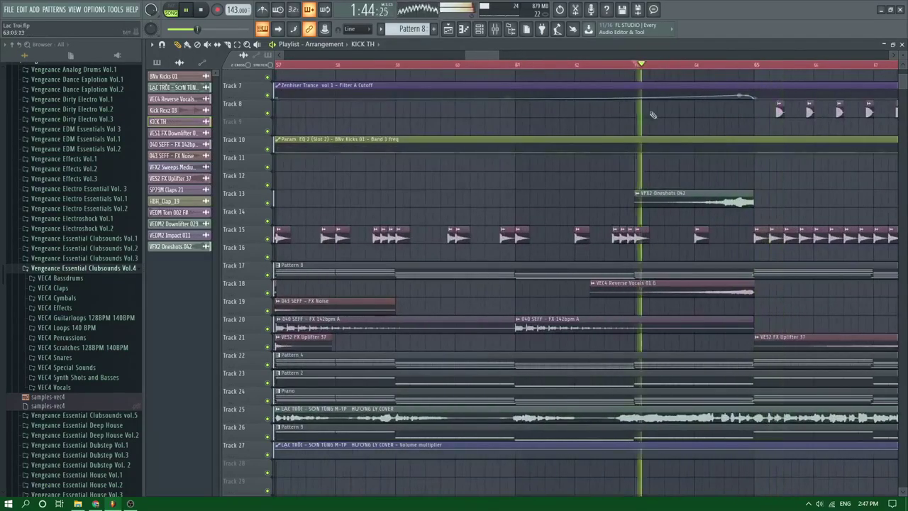
scroll(665, 239, up, 2)
scroll(664, 241, down, 2)
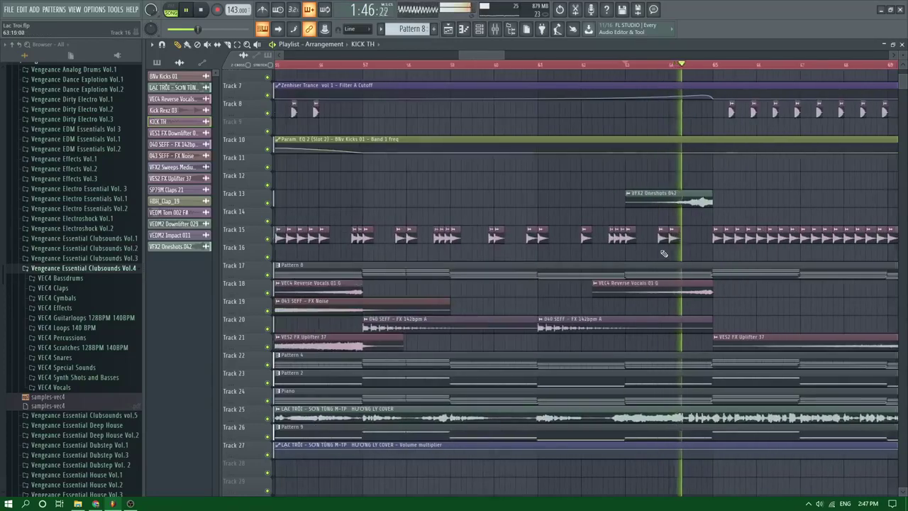
Review the kick clips on Track 15 from bar 65 onward and save the project
scroll(681, 254, down, 2)
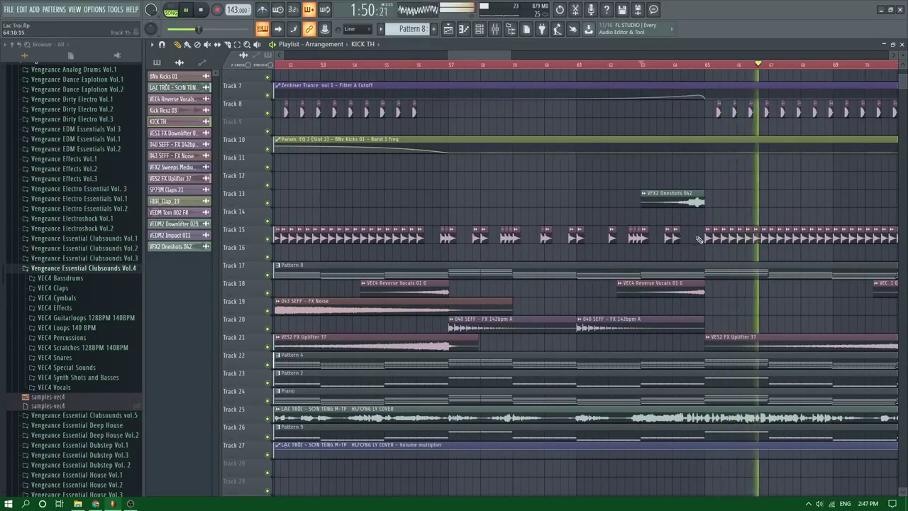
scroll(714, 238, up, 2)
scroll(714, 238, down, 4)
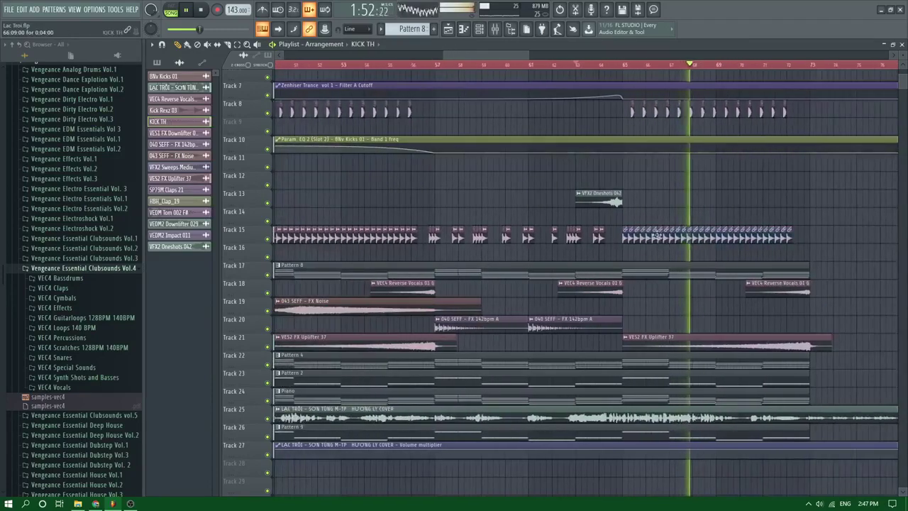
scroll(759, 251, up, 1)
scroll(759, 251, up, 2)
key(ctrl+s)
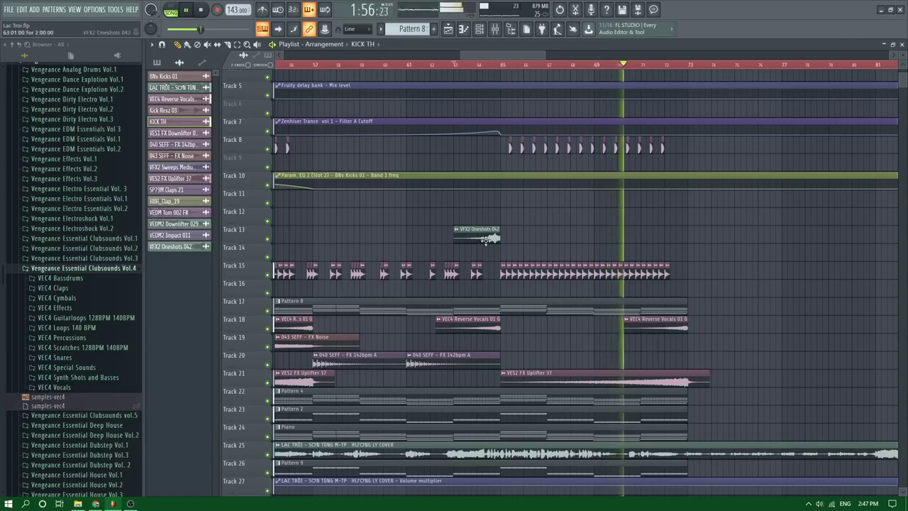
Try a copy of the 040 SEFF - FX 142bpm A clip at bar 73 on Track 20, removing it after playback
scroll(464, 344, down, 2)
drag(469, 355, 640, 355)
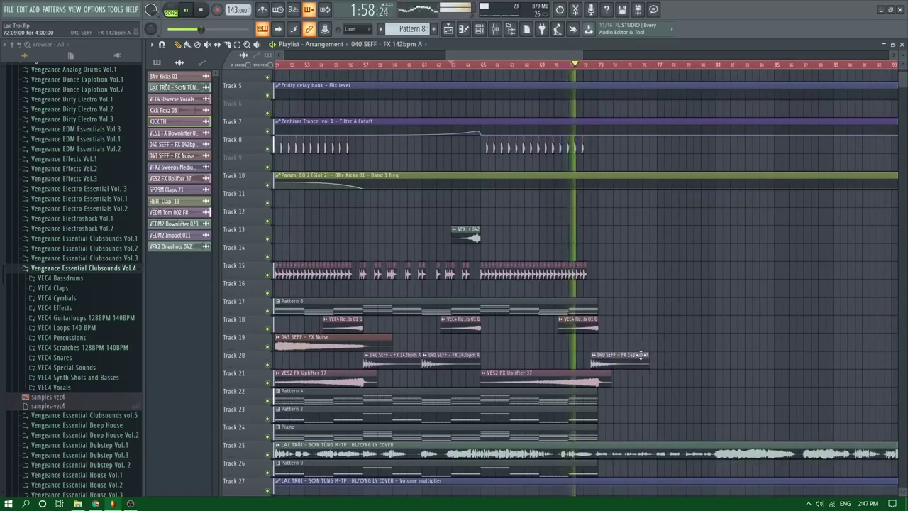
scroll(627, 349, up, 2)
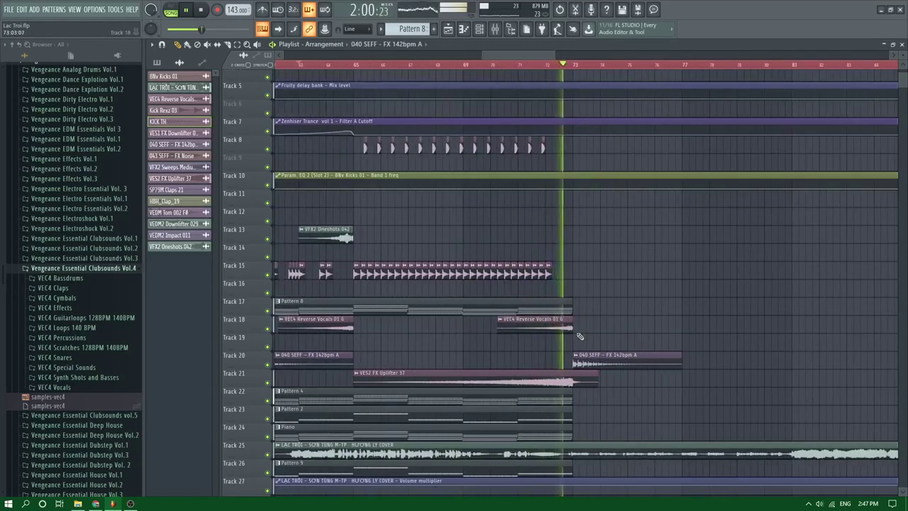
scroll(579, 336, up, 1)
scroll(579, 336, down, 1)
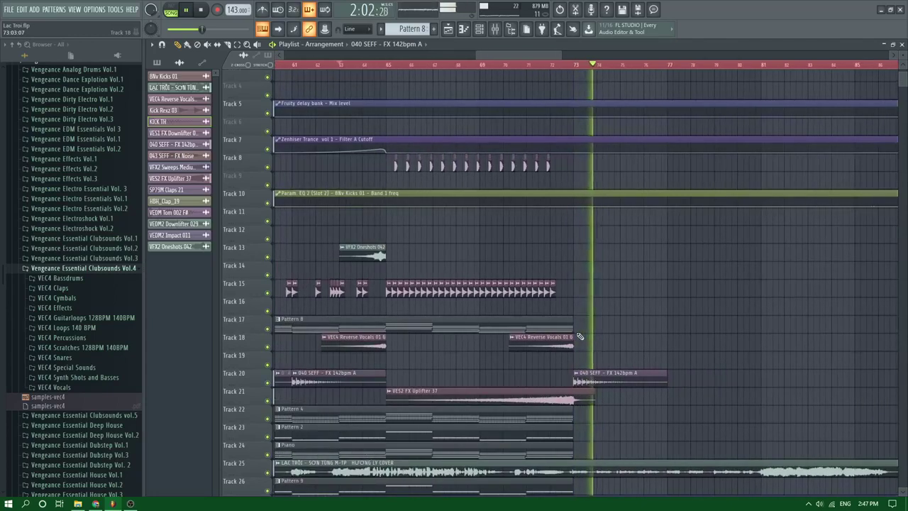
scroll(580, 336, down, 1)
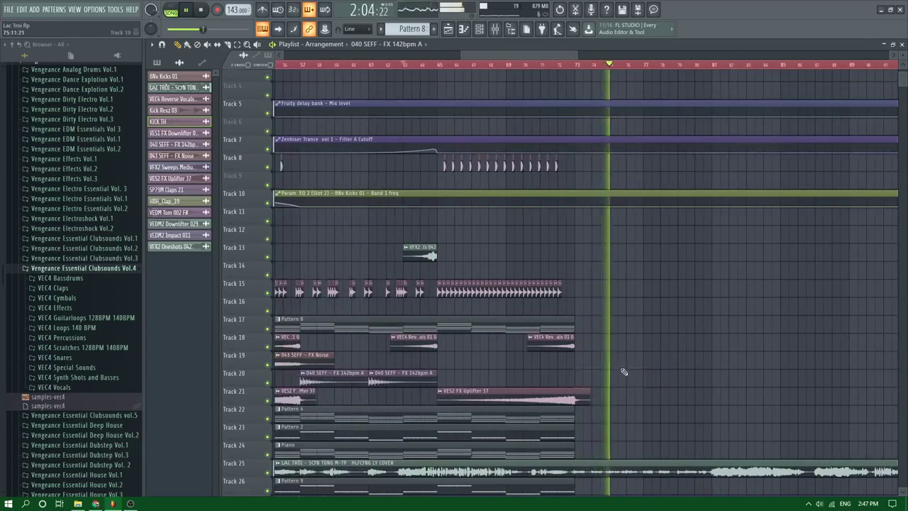
Replay the arrangement from about bar 56 and lower the VEDM Bass Shots fader on mixer track 13 to -2.6 dB
scroll(624, 372, down, 2)
scroll(624, 372, up, 3)
scroll(624, 372, down, 2)
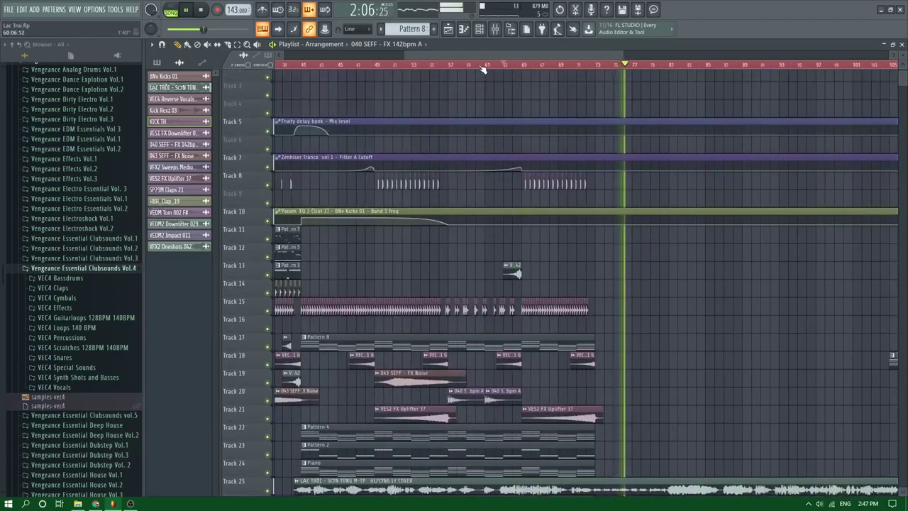
click(443, 65)
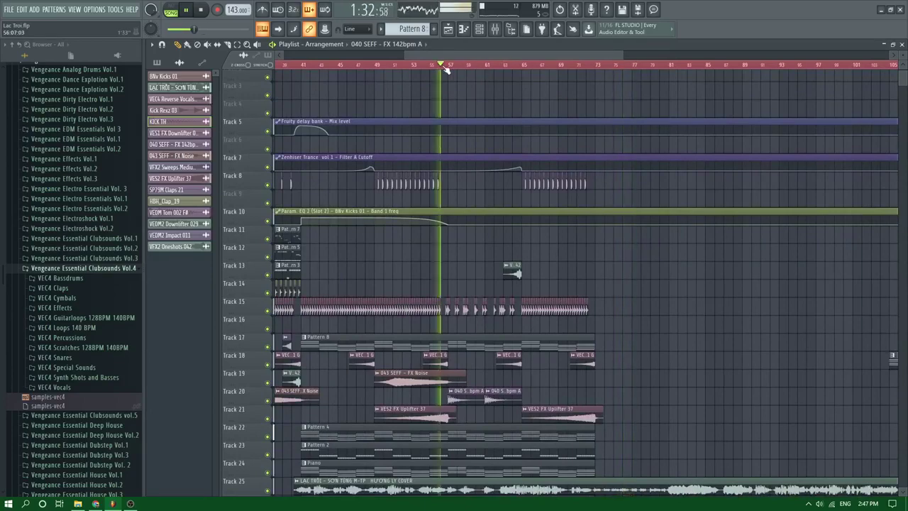
scroll(417, 196, down, 3)
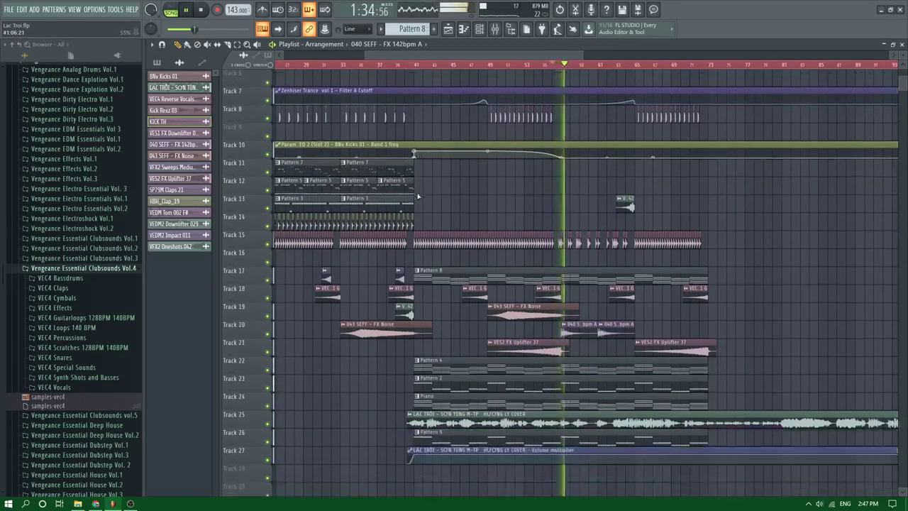
scroll(474, 213, up, 3)
scroll(474, 214, down, 5)
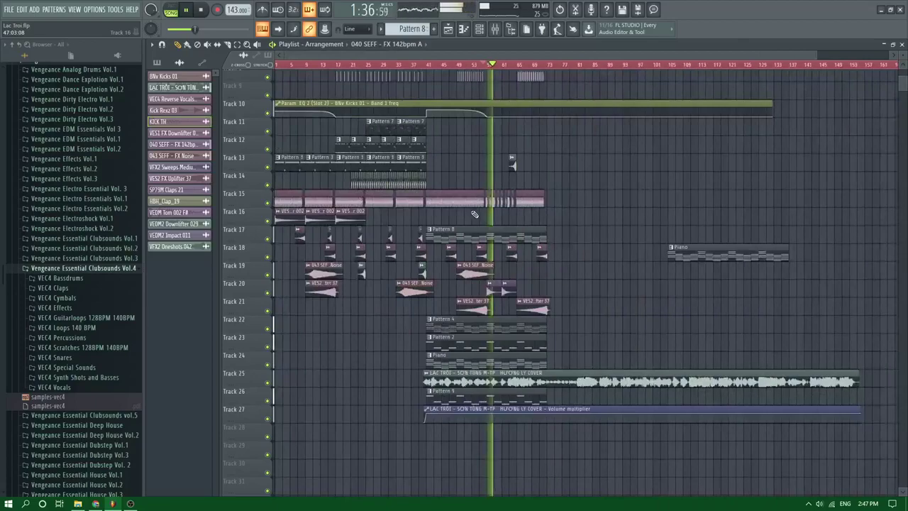
scroll(473, 215, up, 4)
key(F9)
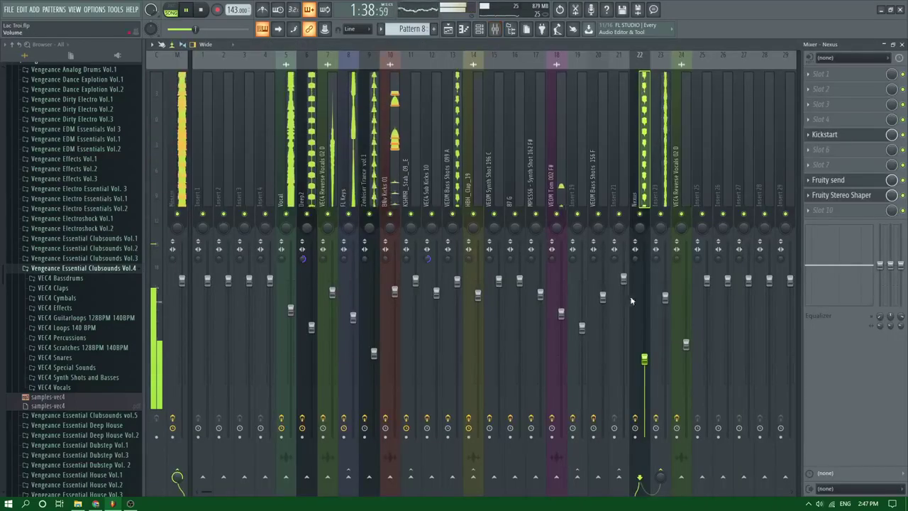
drag(457, 285, 457, 300)
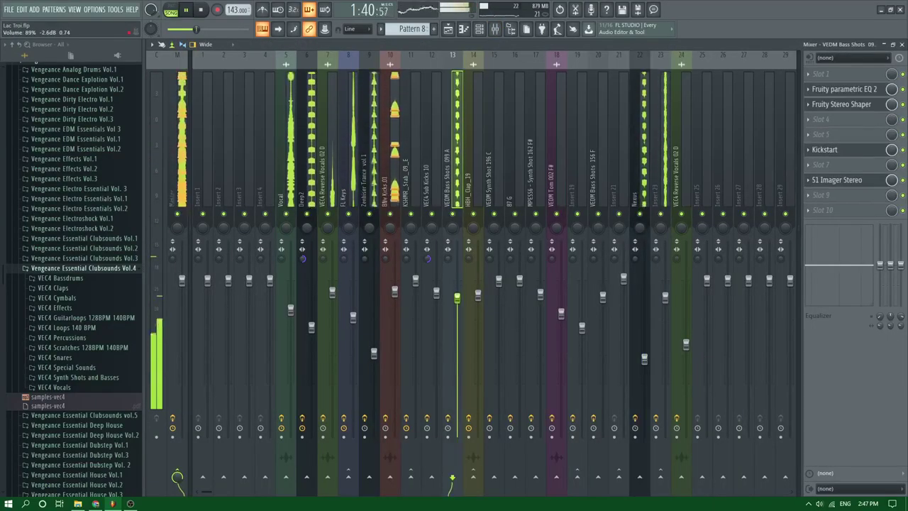
Delete the Pattern 9 clip from Track 26 in the playlist
click(451, 30)
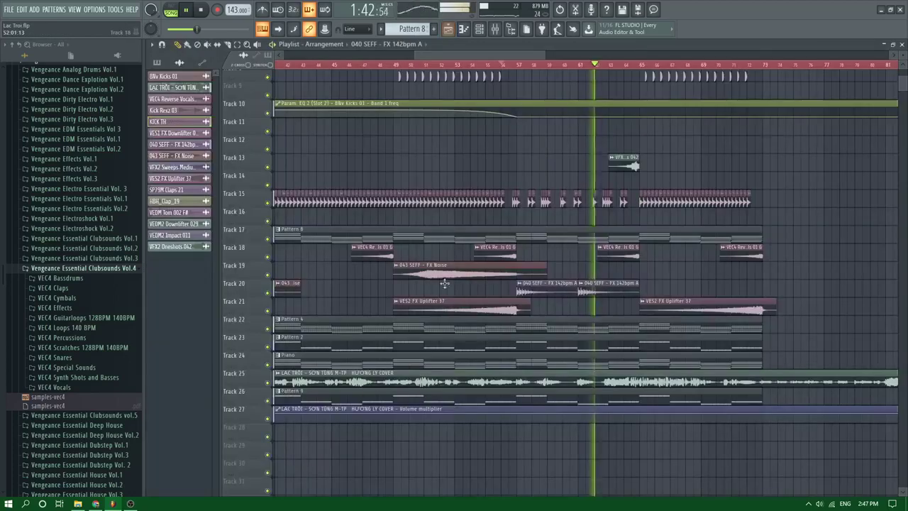
right_click(451, 399)
key(ctrl+z)
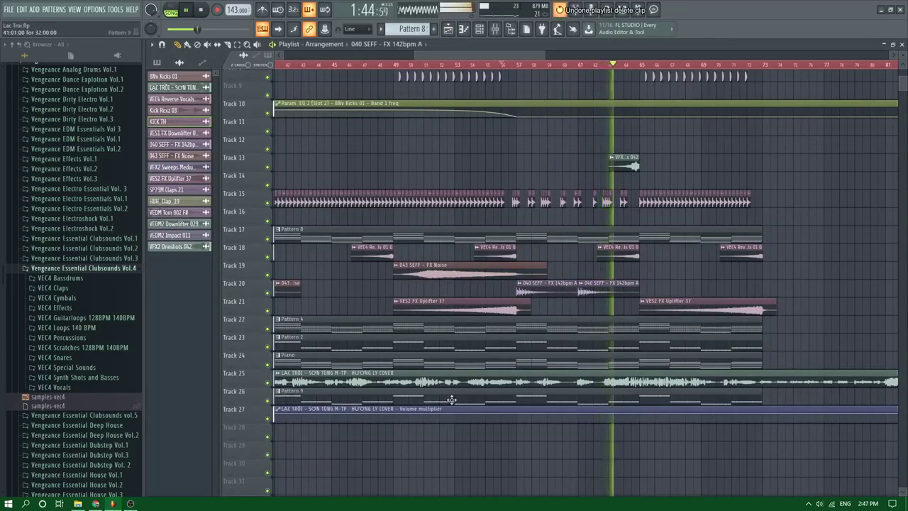
right_click(451, 399)
Listen through the section after bar 65 and examine the clip layout of the drop without Pattern 9
scroll(454, 401, down, 3)
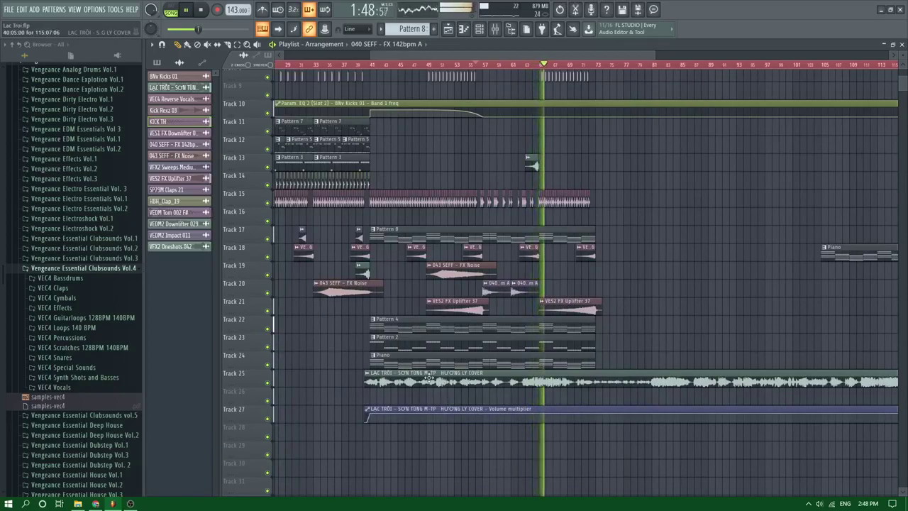
scroll(429, 377, up, 3)
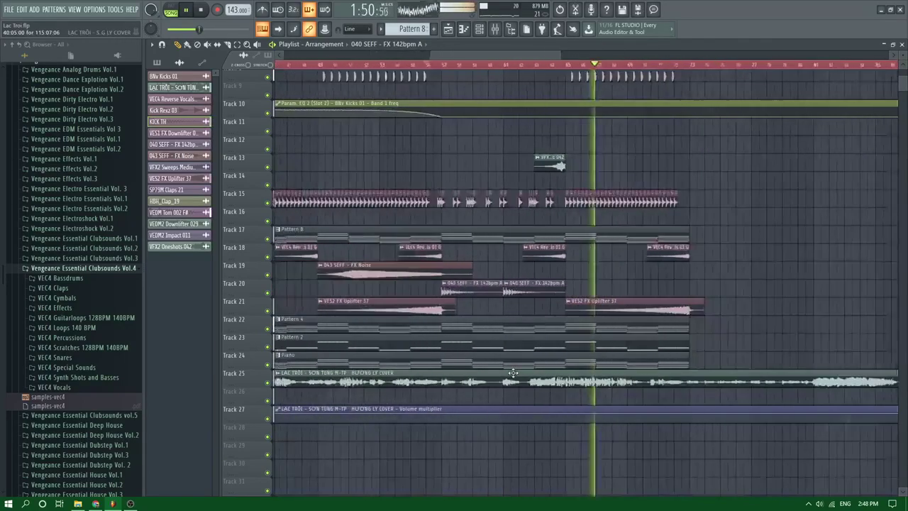
scroll(513, 372, down, 3)
scroll(551, 338, up, 3)
scroll(485, 300, up, 2)
scroll(480, 290, down, 3)
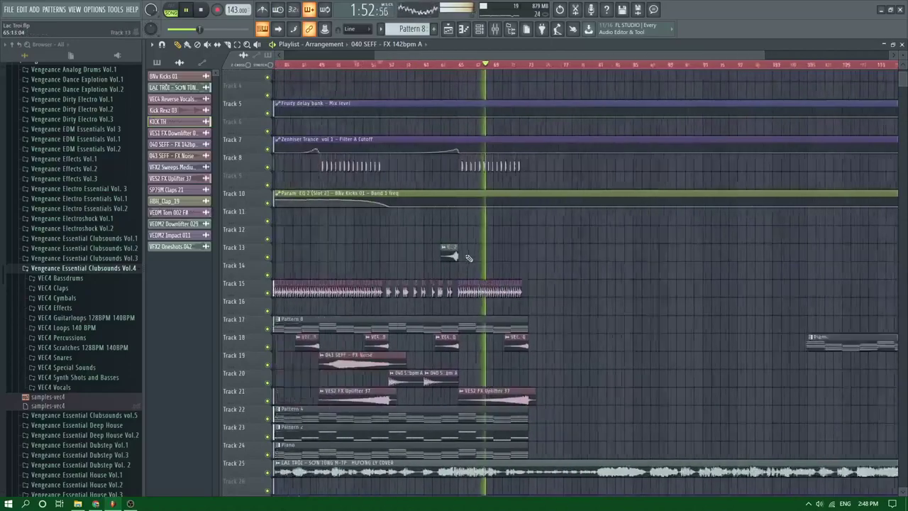
scroll(421, 229, up, 4)
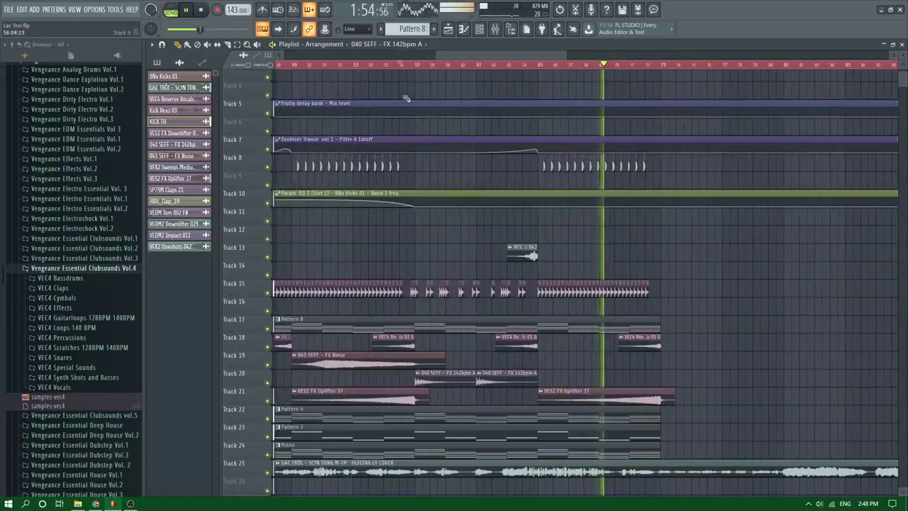
scroll(405, 73, down, 4)
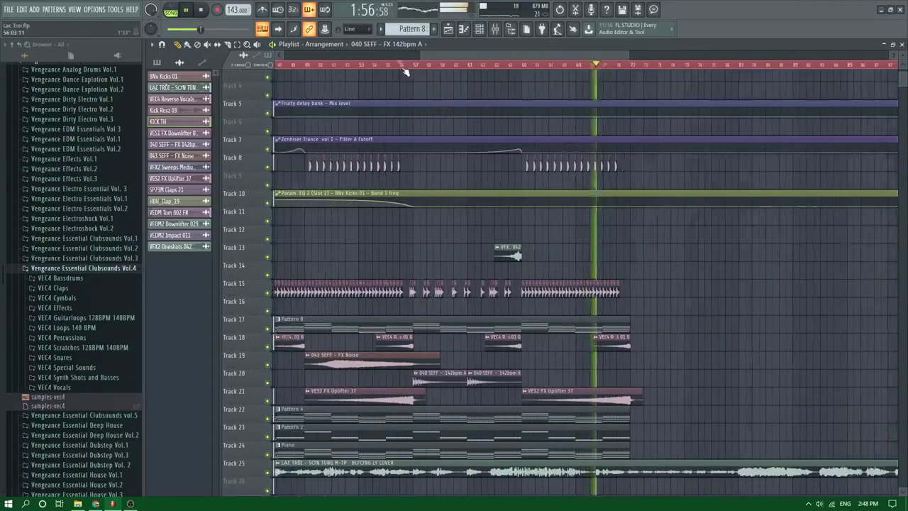
Replay from about bar 16 and add Fruity Parametric EQ 2 to effect slot 1 of the KSHMR_Stab_09_E mixer track
scroll(361, 136, up, 3)
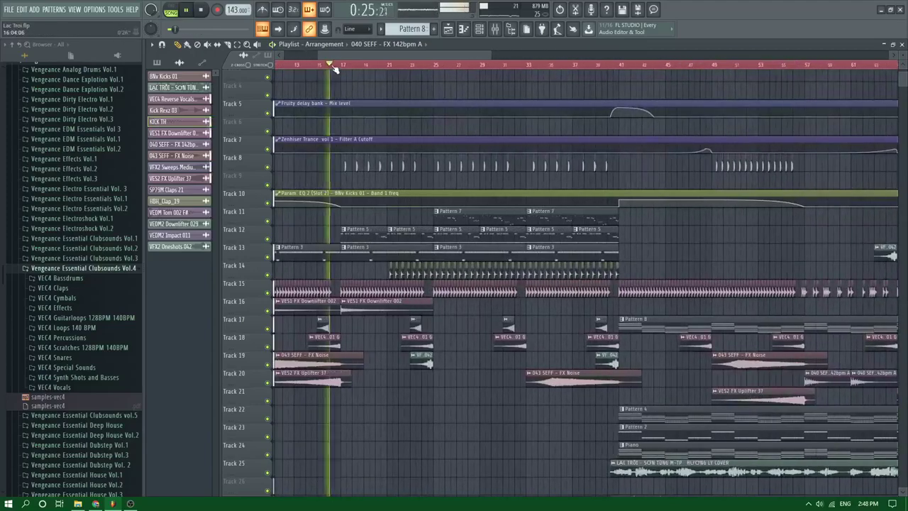
scroll(335, 71, up, 6)
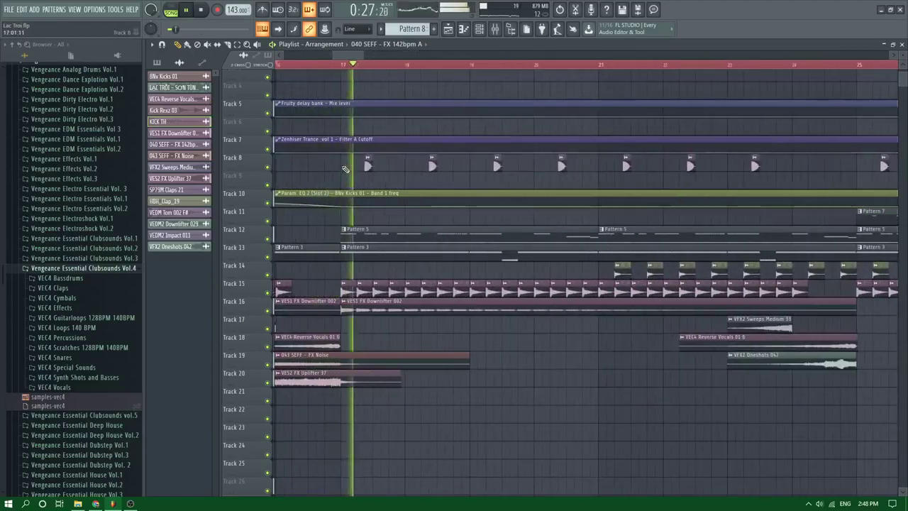
click(496, 30)
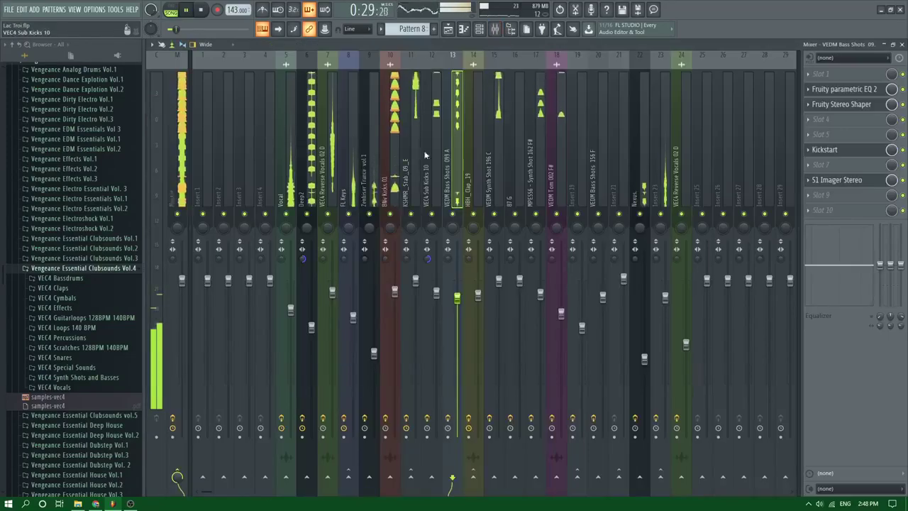
click(416, 113)
click(823, 120)
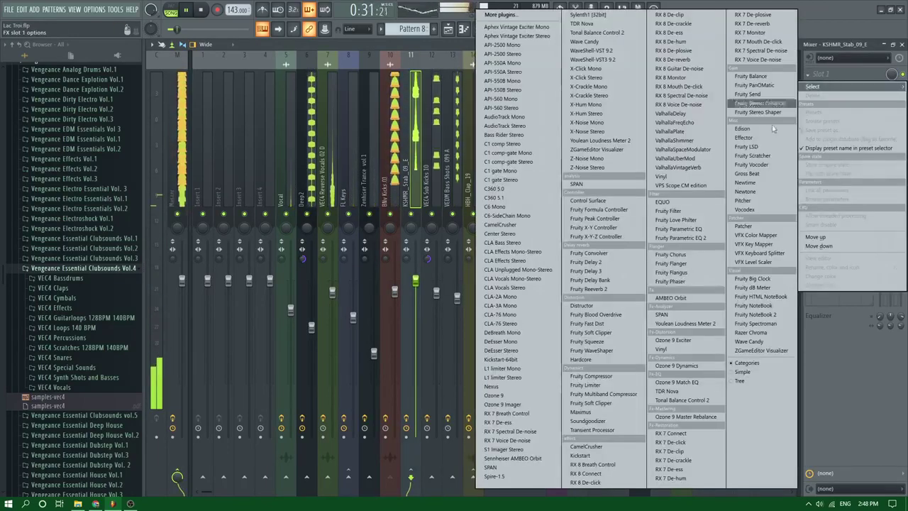
click(678, 238)
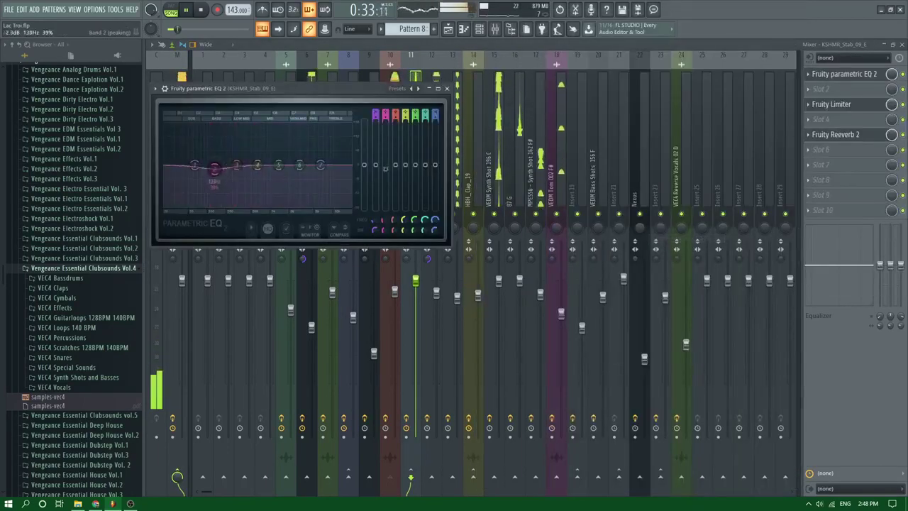
Cut the KSHMR_Stab_09_E channel's EQ band 2 at 97 Hz and boost band 4 by 2.9 dB at 1056 Hz
drag(214, 168, 213, 180)
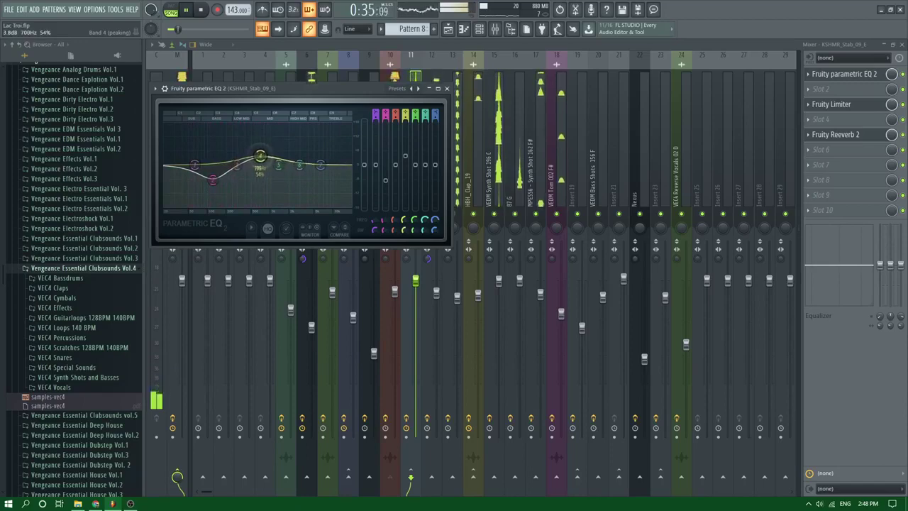
drag(261, 155, 272, 157)
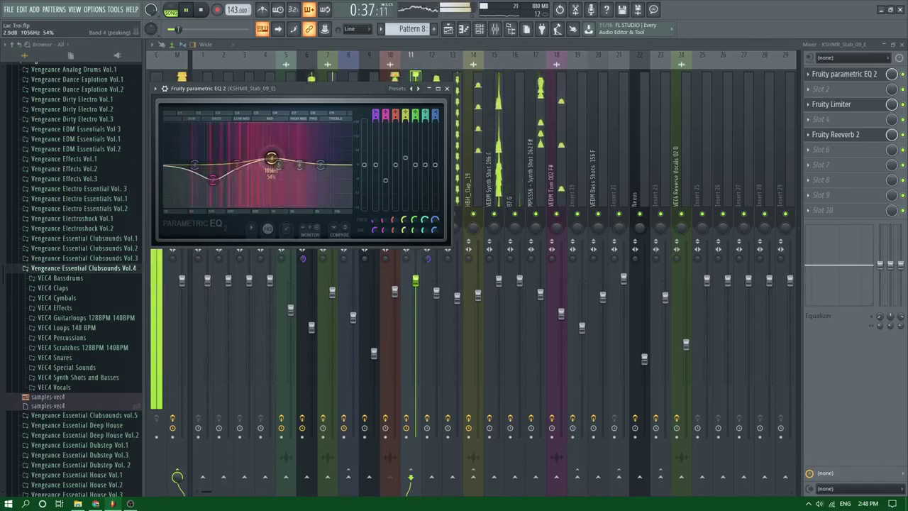
drag(200, 168, 197, 168)
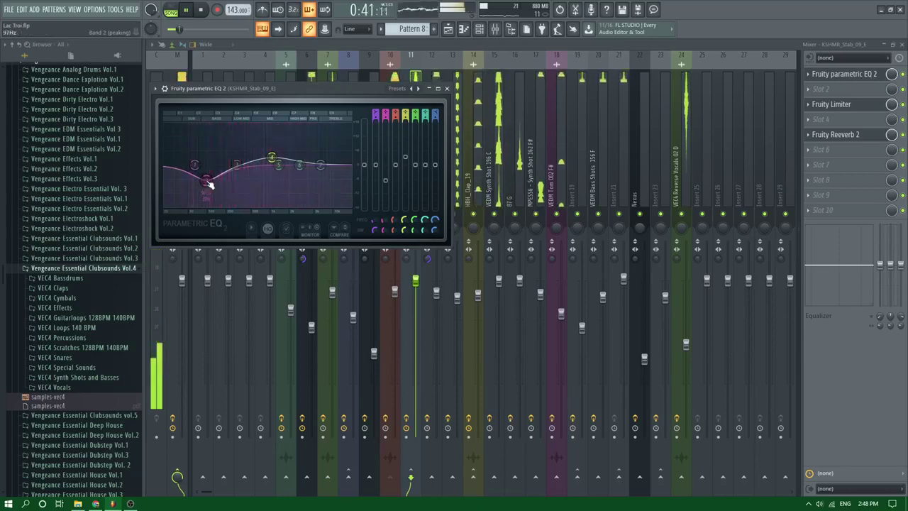
click(465, 30)
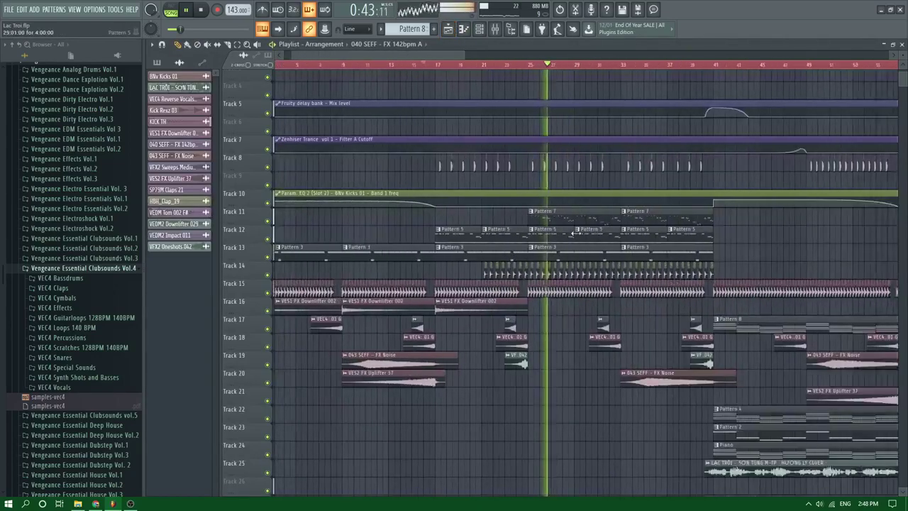
Lower the VEDM Synth Shot 196 C mixer channel's volume to 91% (-2.1 dB)
click(498, 33)
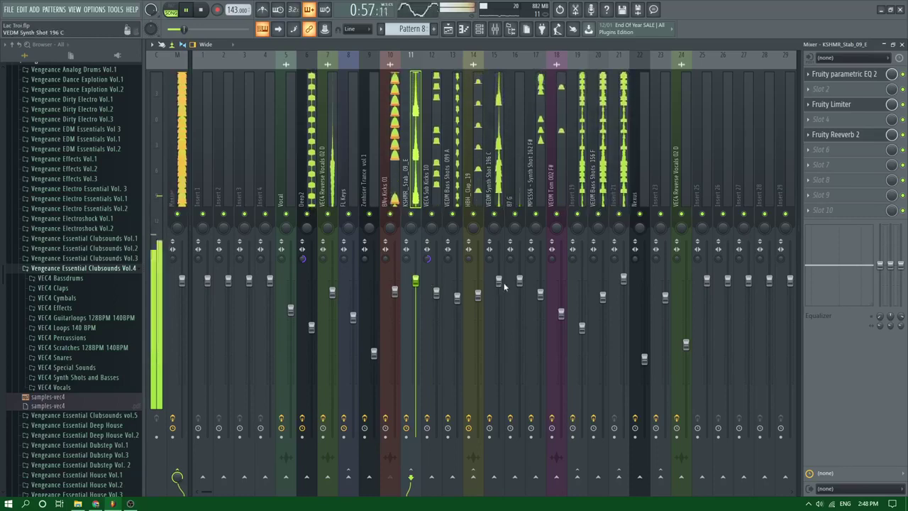
drag(499, 281, 499, 293)
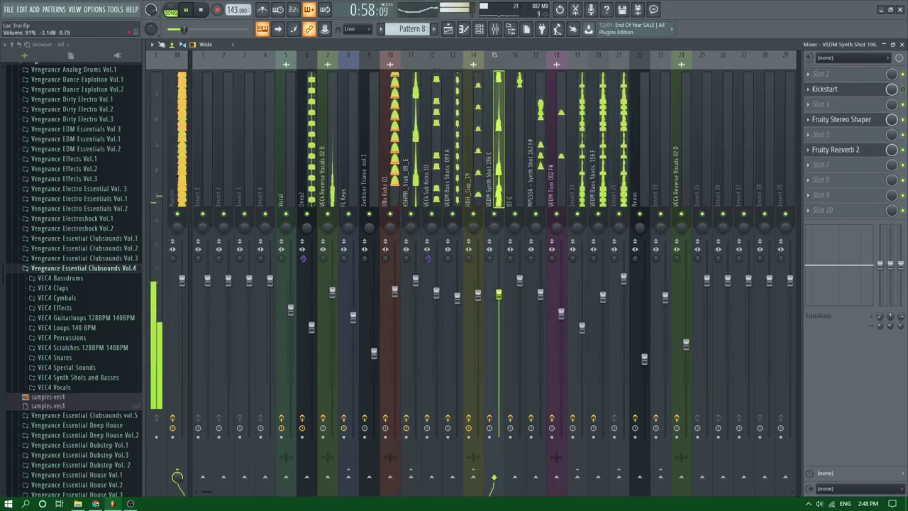
click(448, 28)
click(495, 29)
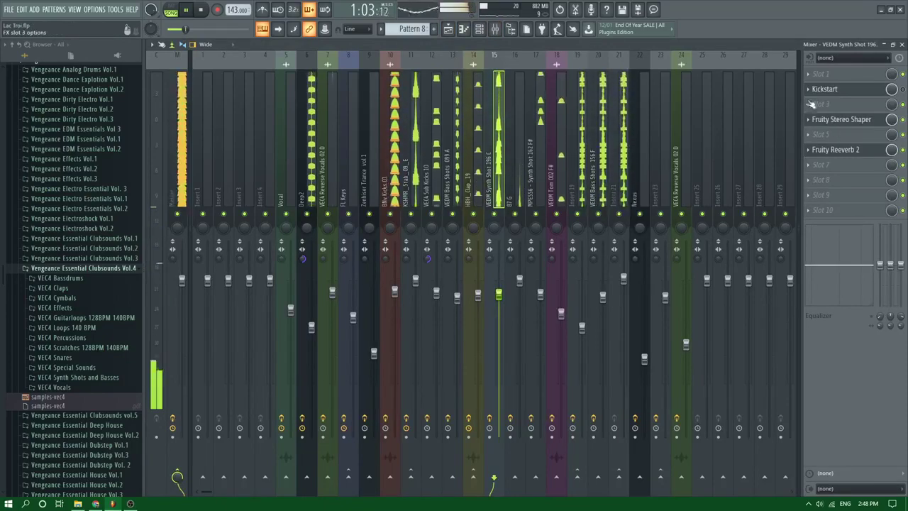
Add a VES2 FX Uplifter 37 clip on Track 21 of the playlist, starting at bar 33
click(464, 28)
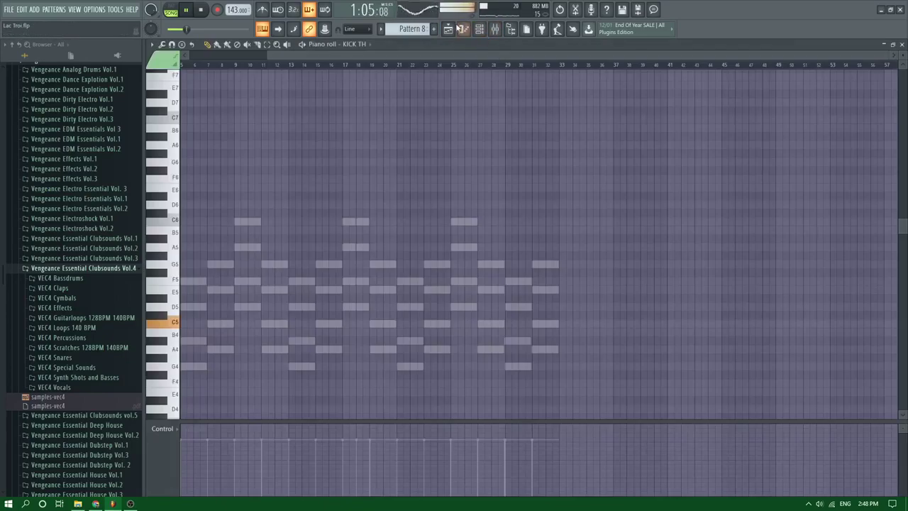
click(449, 29)
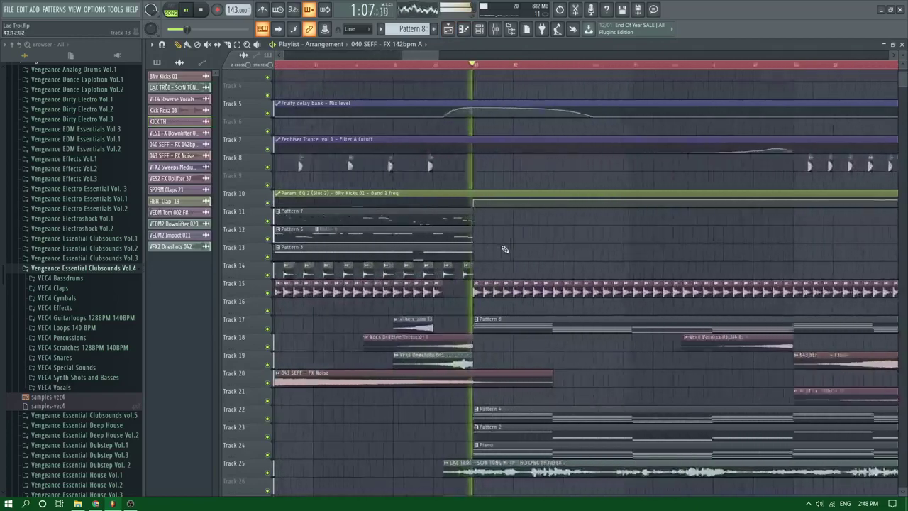
click(405, 65)
scroll(457, 207, down, 3)
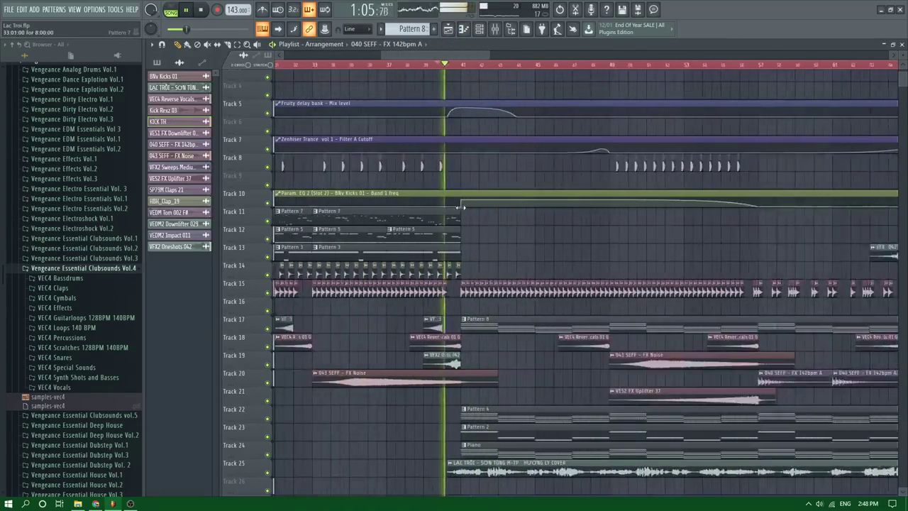
scroll(461, 206, down, 5)
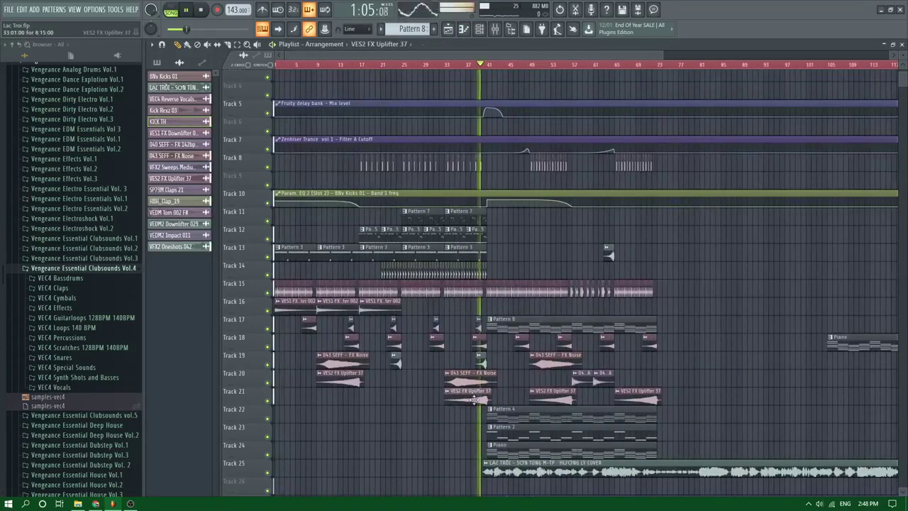
scroll(474, 400, up, 5)
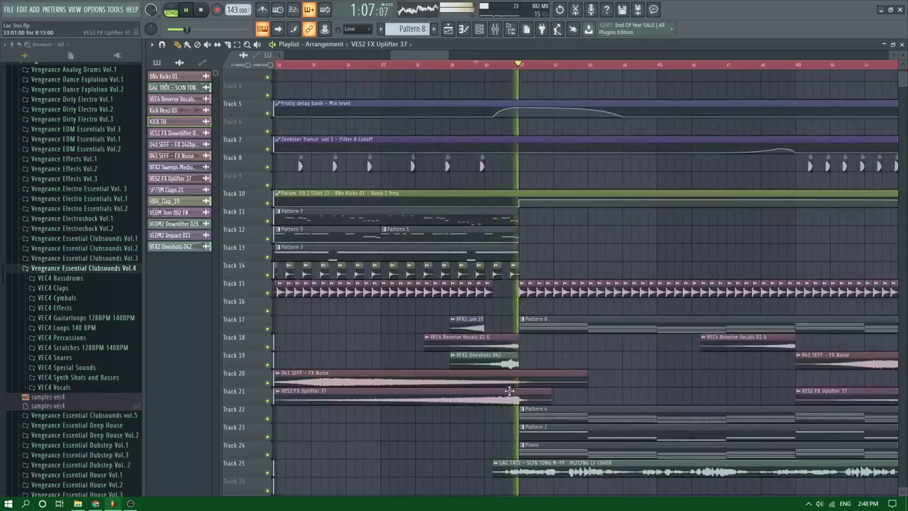
Play back the buildup and the transition into the section starting at bar 41, with the added uplifter
scroll(510, 391, up, 2)
key(space)
key(space)
scroll(527, 371, down, 1)
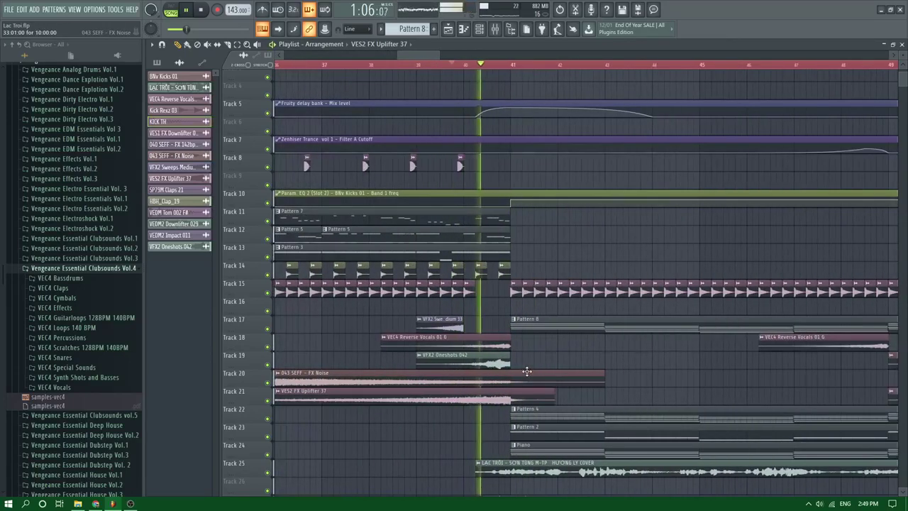
scroll(527, 371, down, 3)
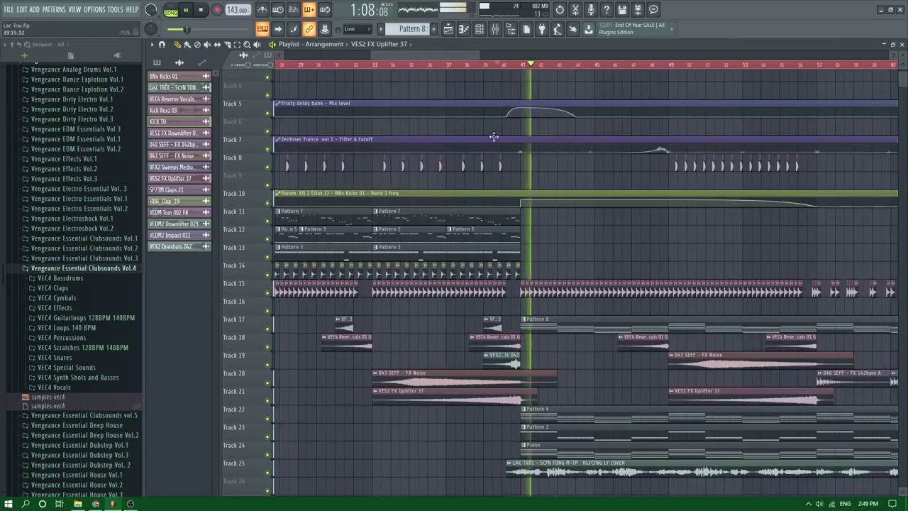
click(476, 68)
scroll(502, 277, up, 3)
scroll(502, 277, down, 2)
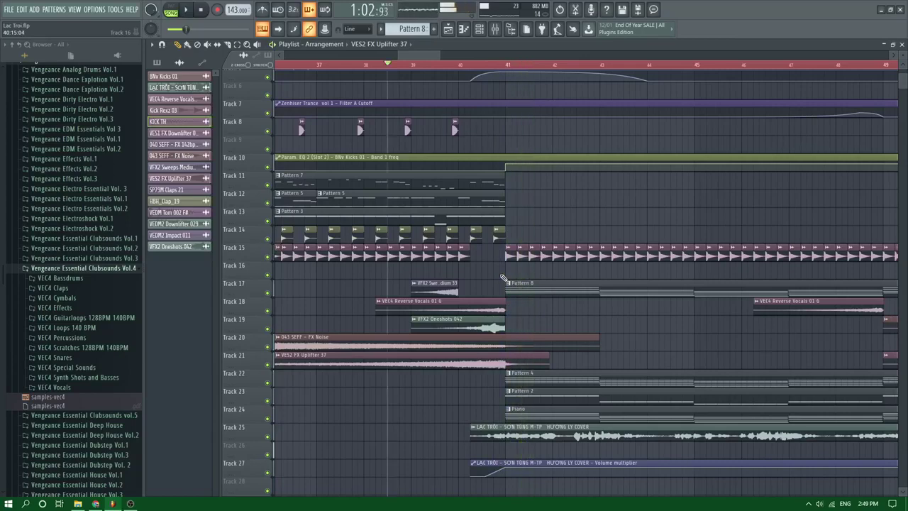
scroll(505, 345, down, 2)
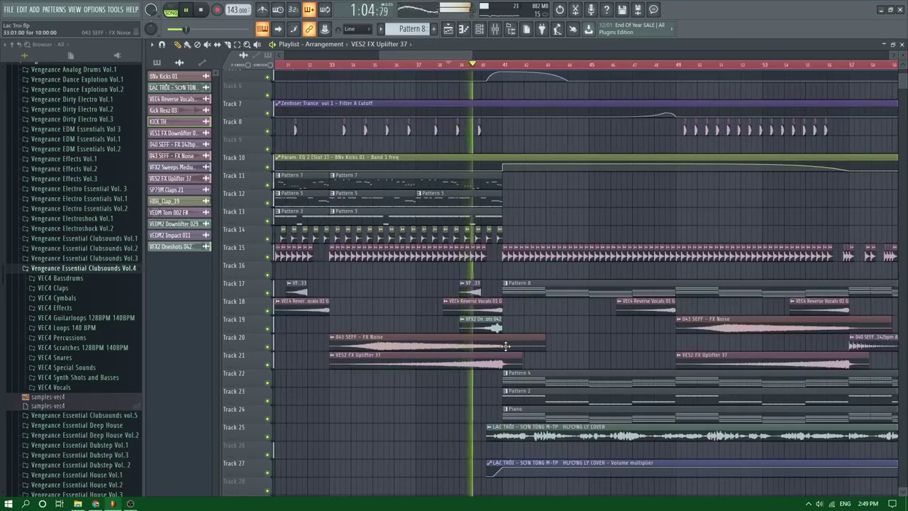
Place the VEDM2 Downlifter 029 sample on Track 28 at bar 41 and replay the transition
scroll(505, 346, down, 3)
key(space)
drag(179, 227, 517, 446)
double_click(537, 447)
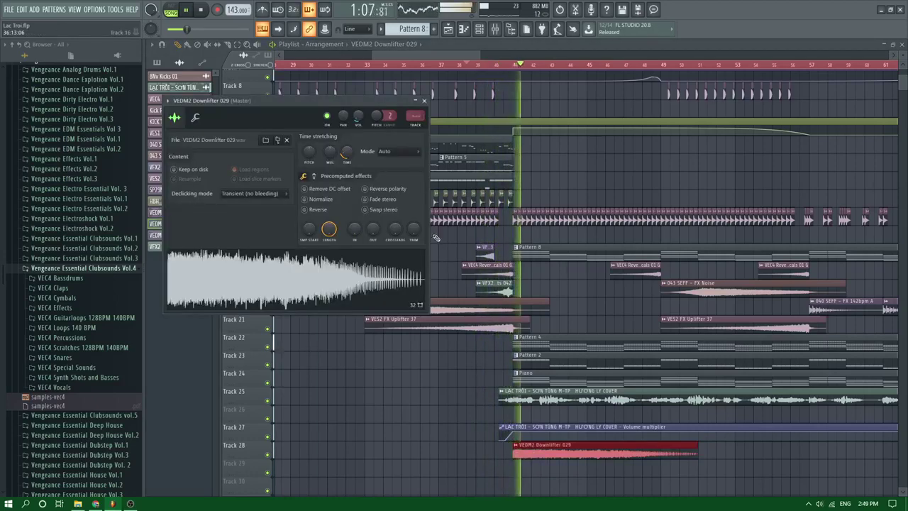
key(Escape)
key(space)
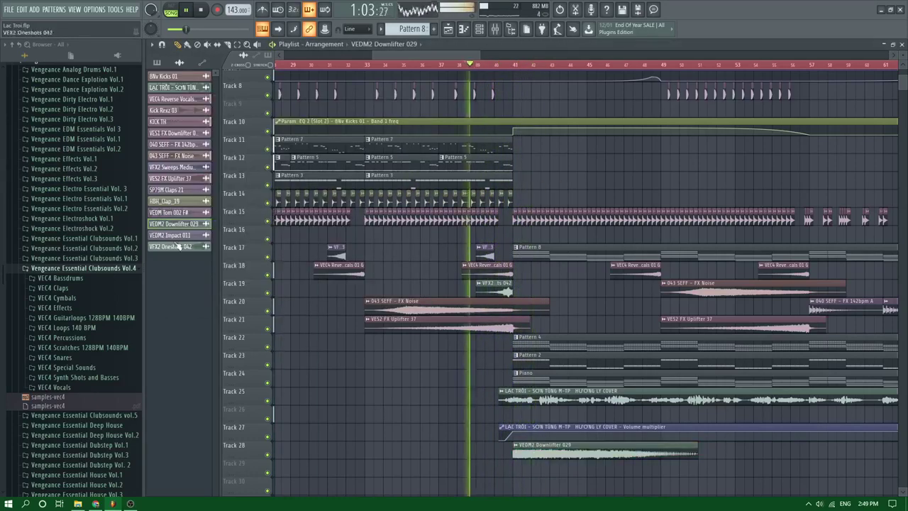
Try the VEDM2 Impact 011 sample on Track 14 at bar 41 and remove it
drag(266, 304, 628, 186)
scroll(628, 187, up, 3)
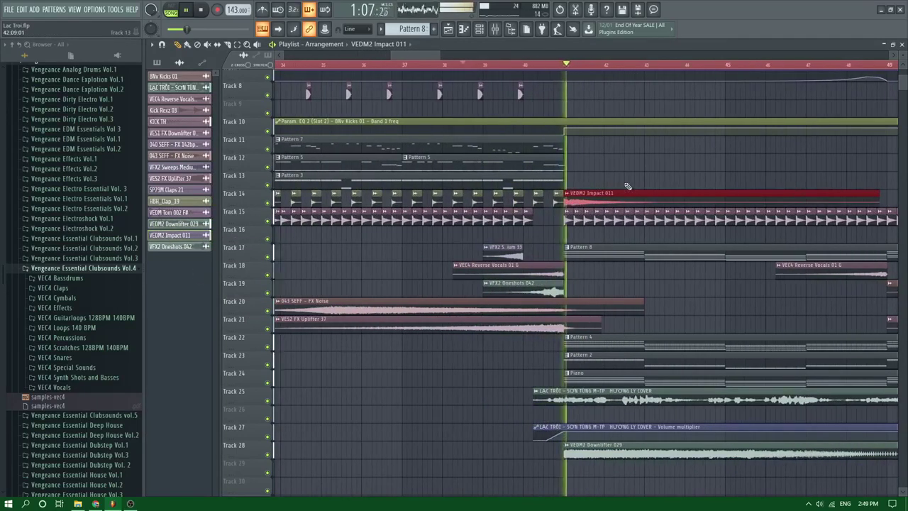
right_click(612, 195)
key(space)
key(space)
Place a copy of the 040 SEFF - FX 142bpm A clip on Track 16 at bar 41 and save the project
scroll(554, 209, down, 4)
scroll(802, 307, down, 2)
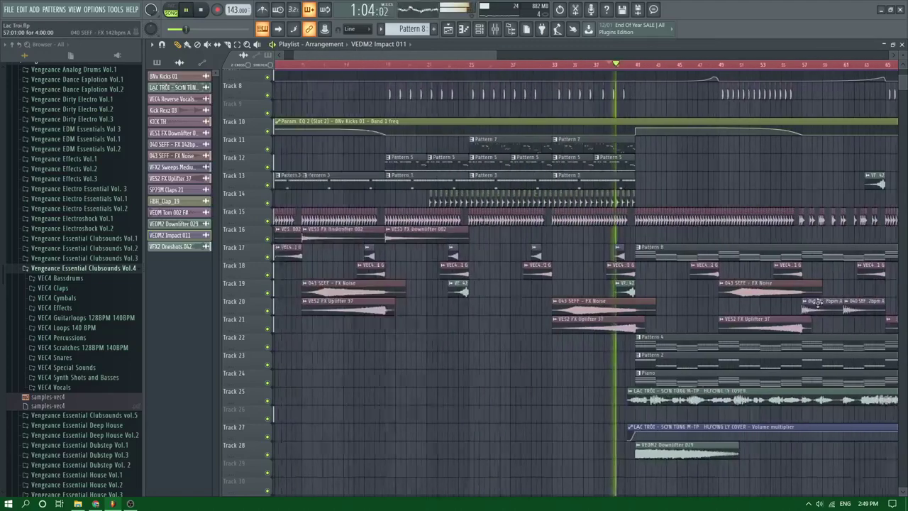
click(814, 305)
drag(645, 252, 644, 232)
scroll(644, 203, up, 4)
scroll(624, 199, up, 5)
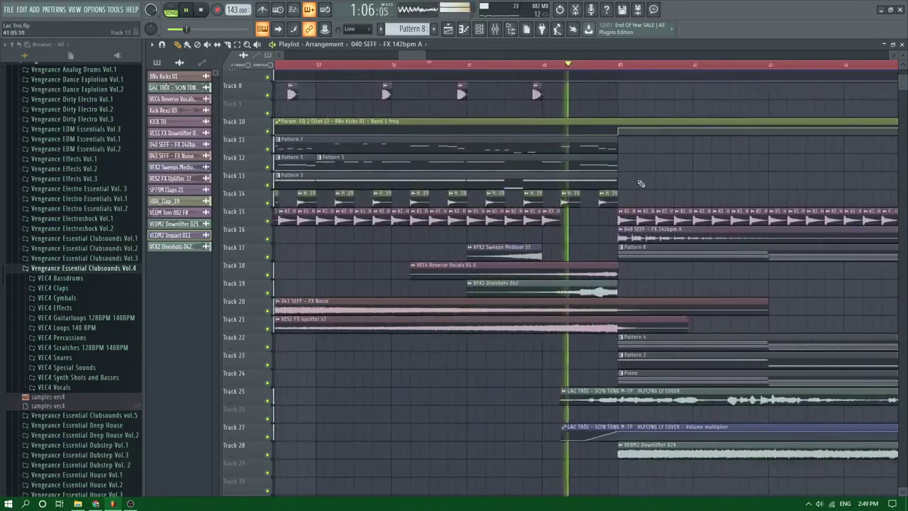
scroll(610, 196, down, 5)
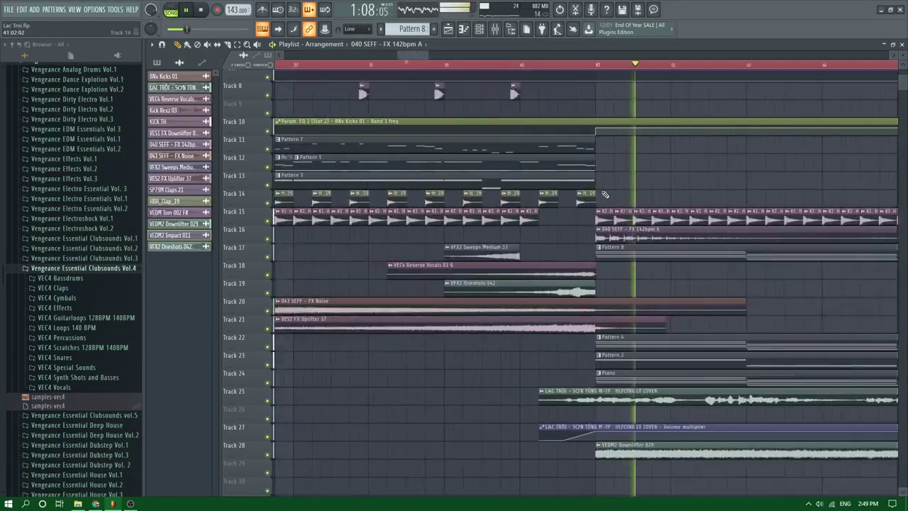
key(ctrl+s)
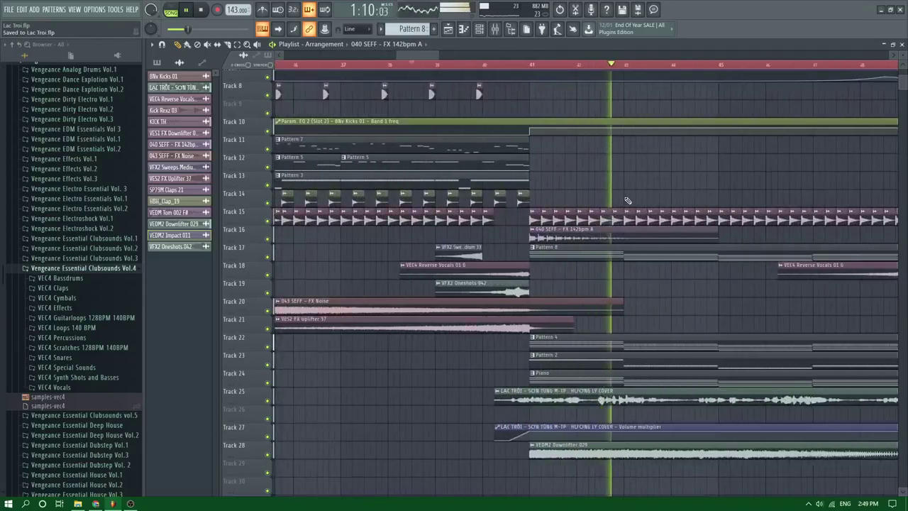
Place a copy of the VES1 FX Downlifter 002 clip on Track 16 at bar 49
scroll(627, 201, down, 5)
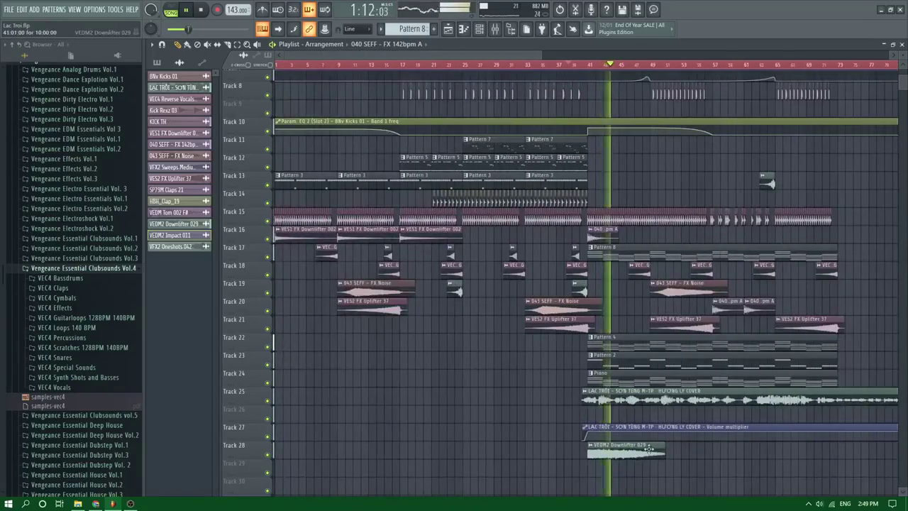
scroll(700, 460, up, 3)
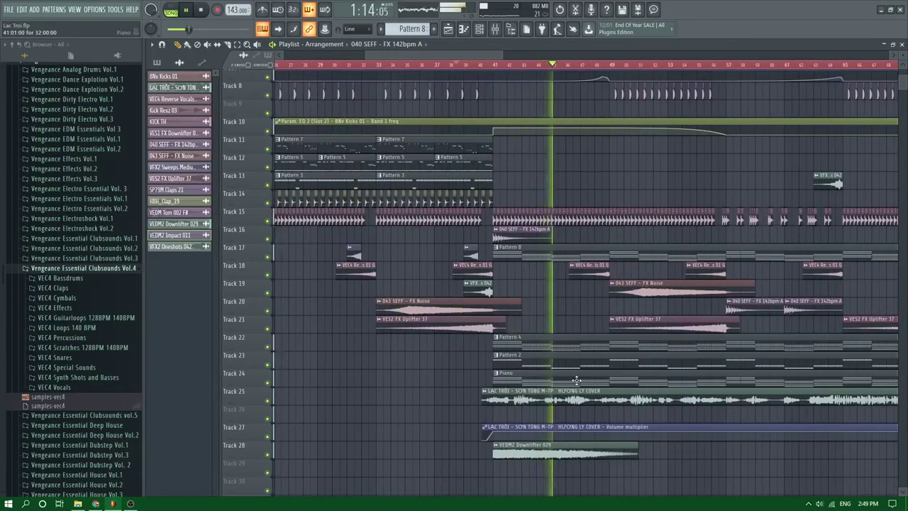
scroll(578, 377, down, 3)
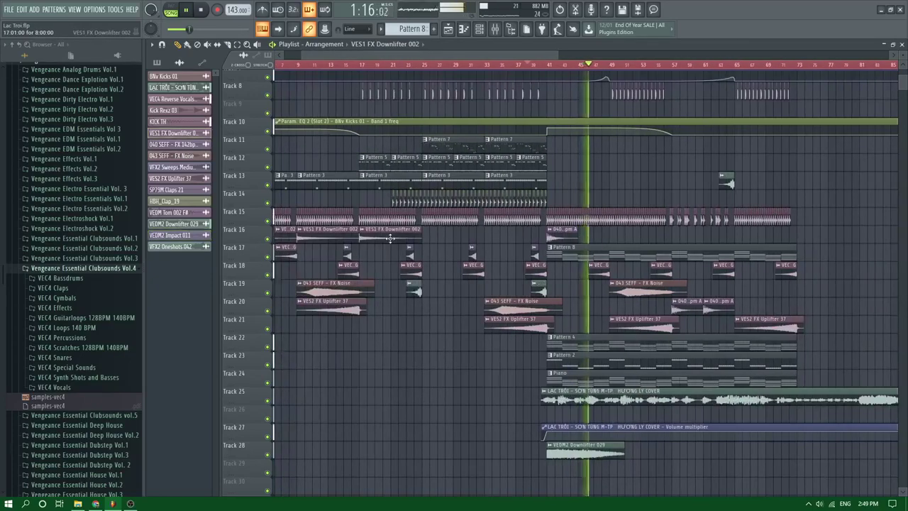
scroll(600, 243, up, 3)
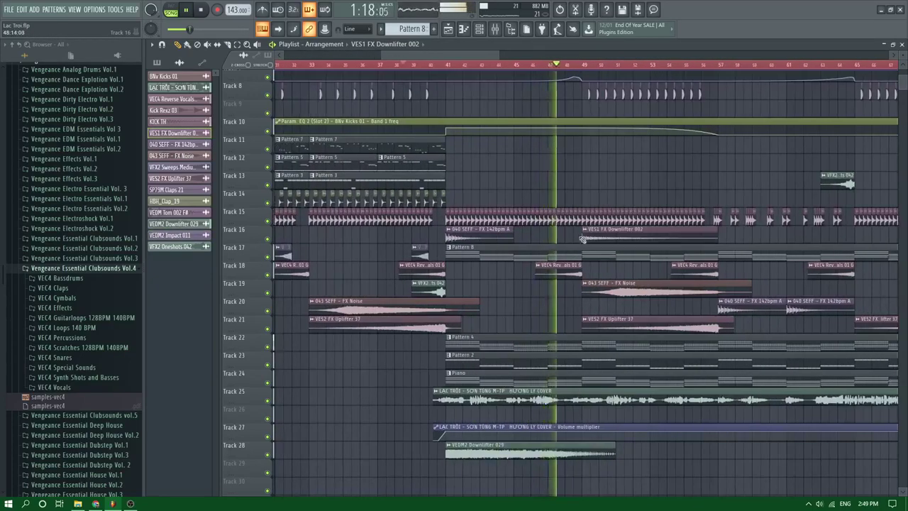
scroll(581, 239, up, 3)
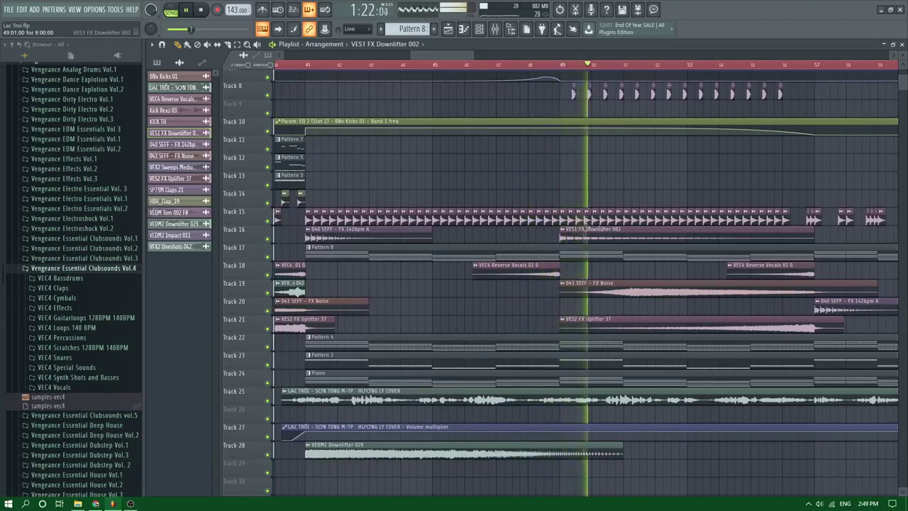
Check the VEC4 Claps samples in Vengeance Essential Clubsounds Vol.4 and review the arrangement around bar 63
scroll(645, 243, down, 4)
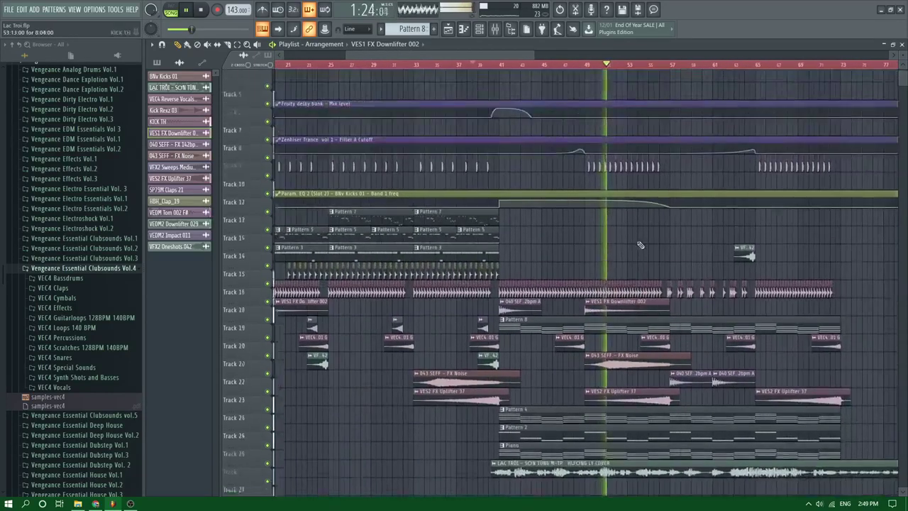
scroll(638, 227, up, 1)
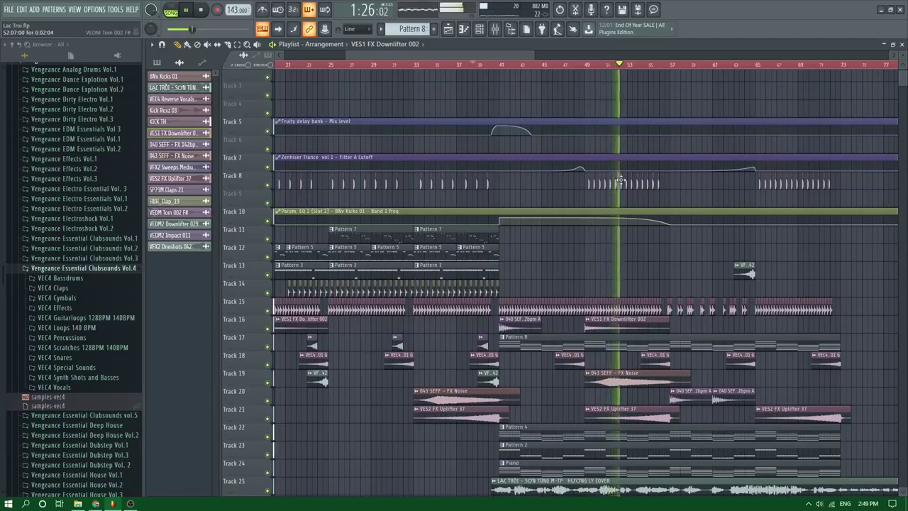
scroll(638, 234, down, 4)
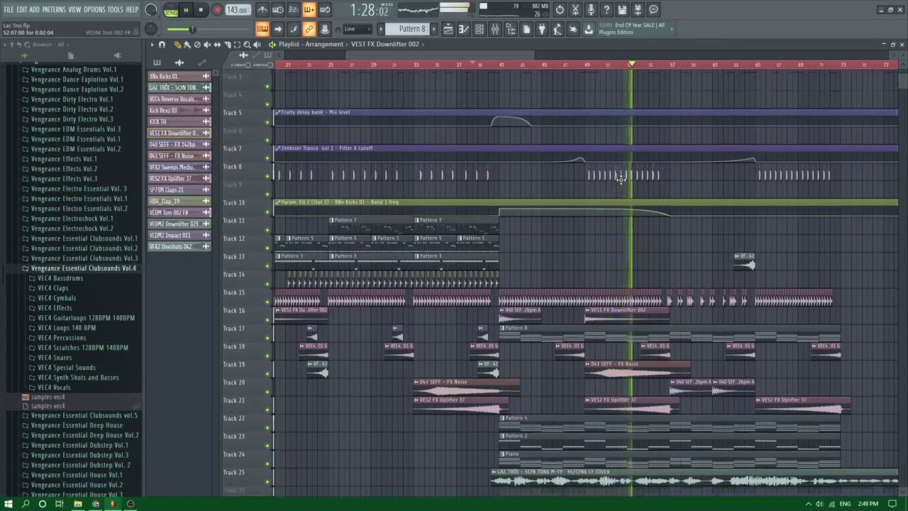
click(64, 288)
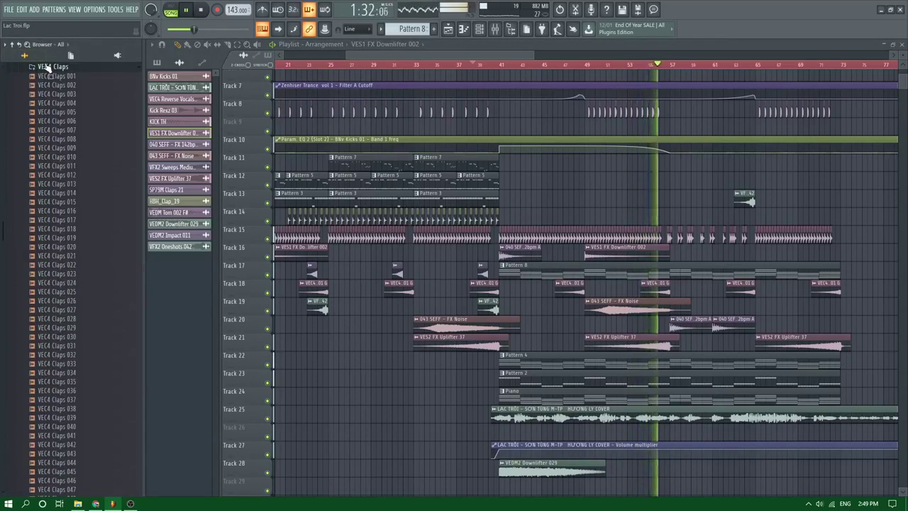
scroll(60, 178, up, 3)
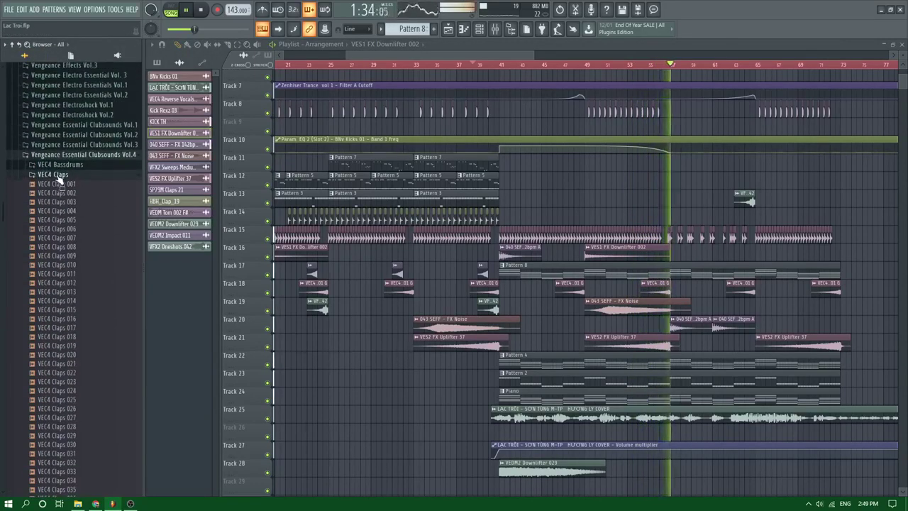
click(53, 174)
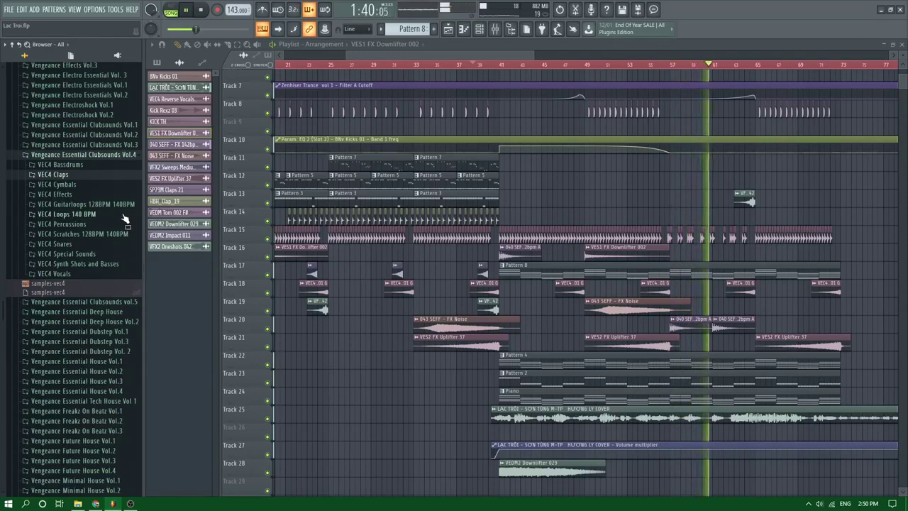
drag(497, 59, 569, 68)
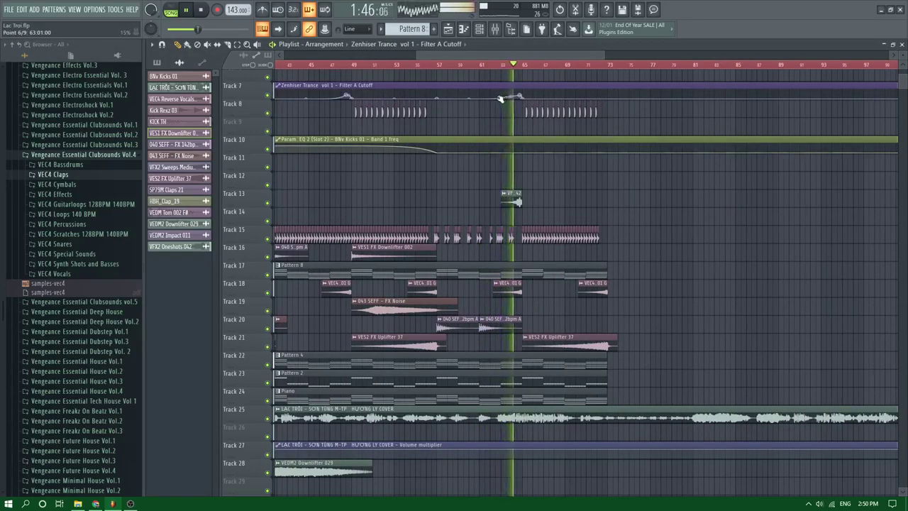
Delete the bar 63 point from the Zenhiser Trance vol 1 Filter A Cutoff automation and play back from bar 61
right_click(504, 98)
click(507, 110)
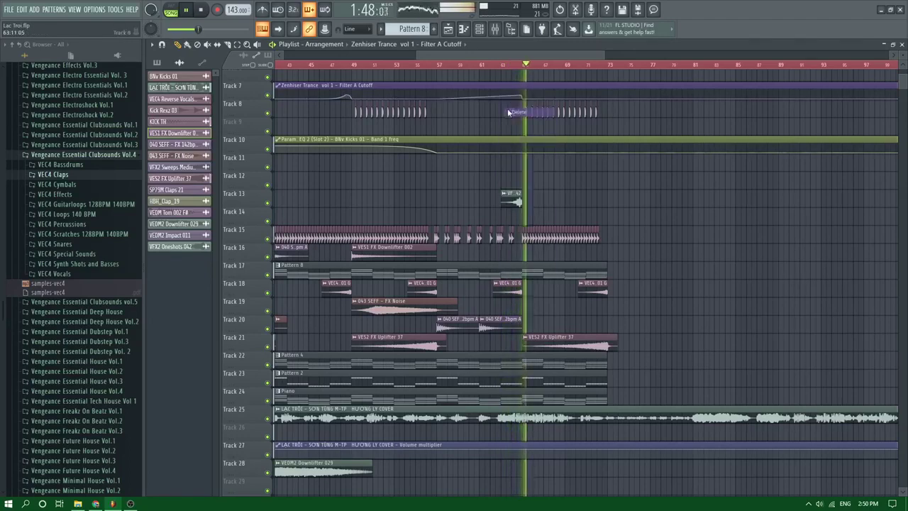
click(481, 65)
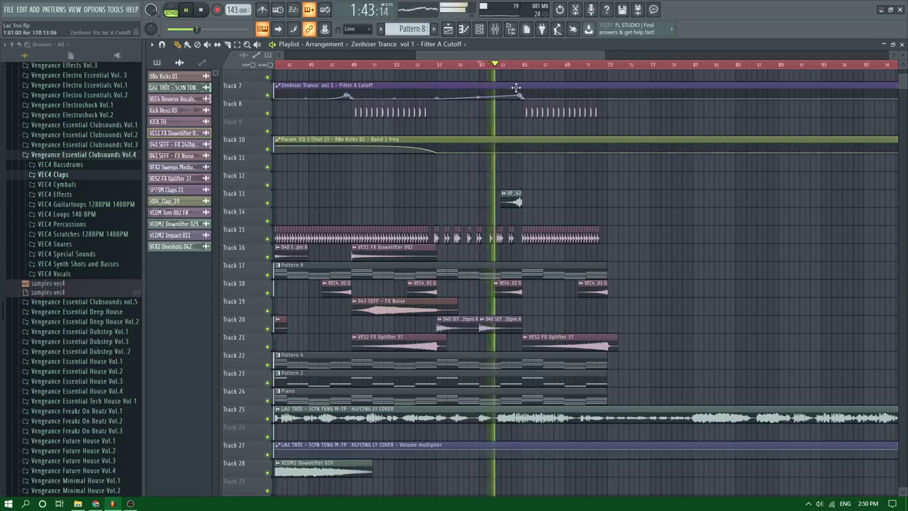
Examine the transition into bar 65 during playback, around the filter cutoff automation and the VFX2 Oneshots 042 clip
scroll(516, 88, up, 4)
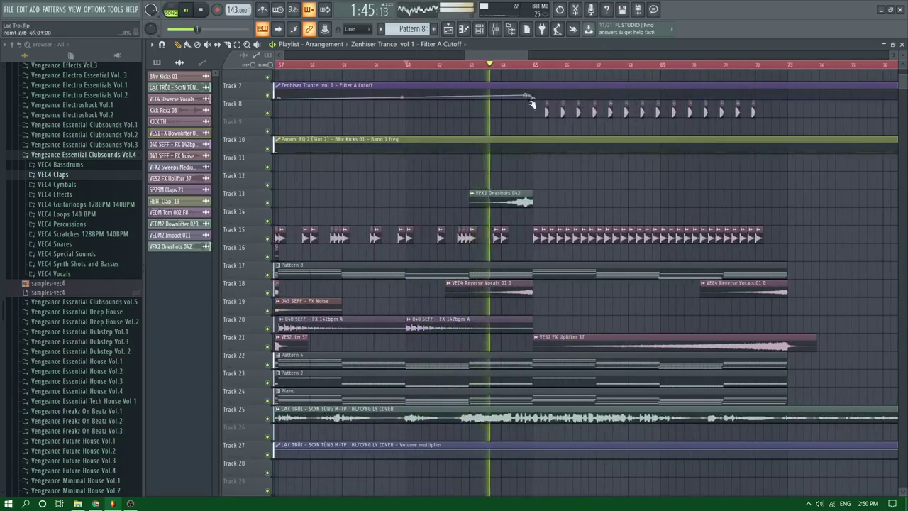
scroll(523, 147, down, 3)
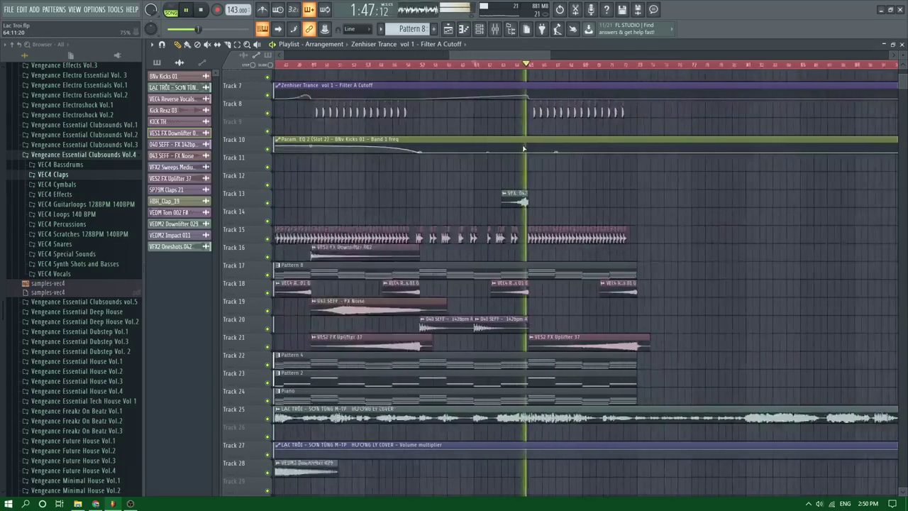
scroll(524, 149, down, 3)
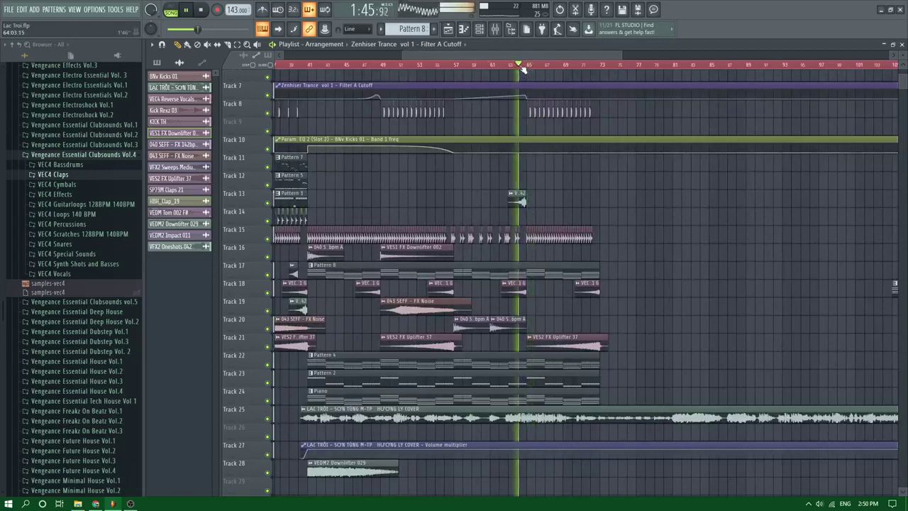
scroll(523, 69, up, 7)
scroll(527, 196, up, 3)
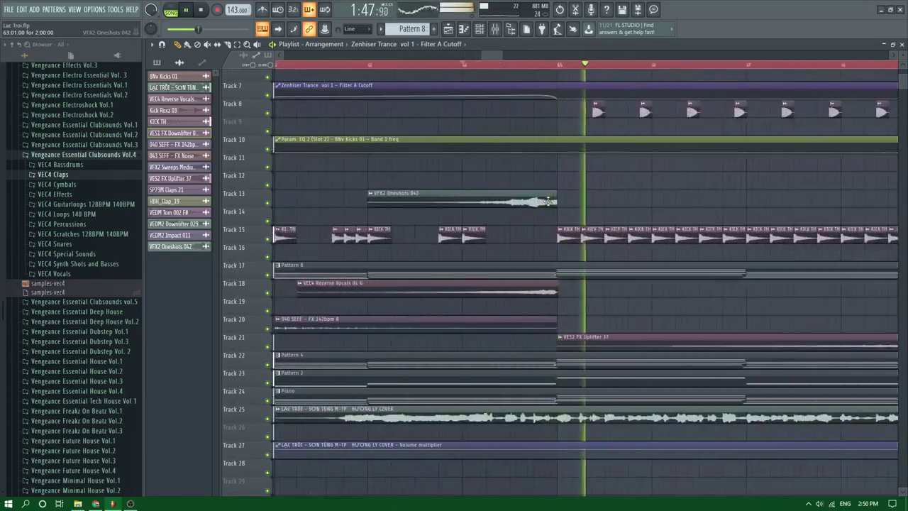
scroll(527, 195, down, 1)
scroll(536, 198, up, 5)
scroll(547, 204, down, 3)
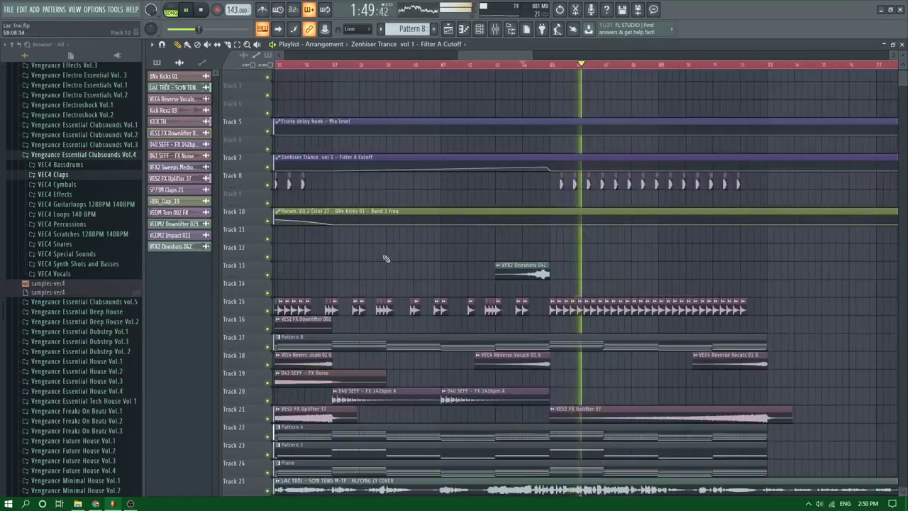
Copy all chord notes from the Nexus piano roll of Pattern 8 and create a new empty pattern
double_click(385, 336)
key(space)
scroll(648, 178, up, 8)
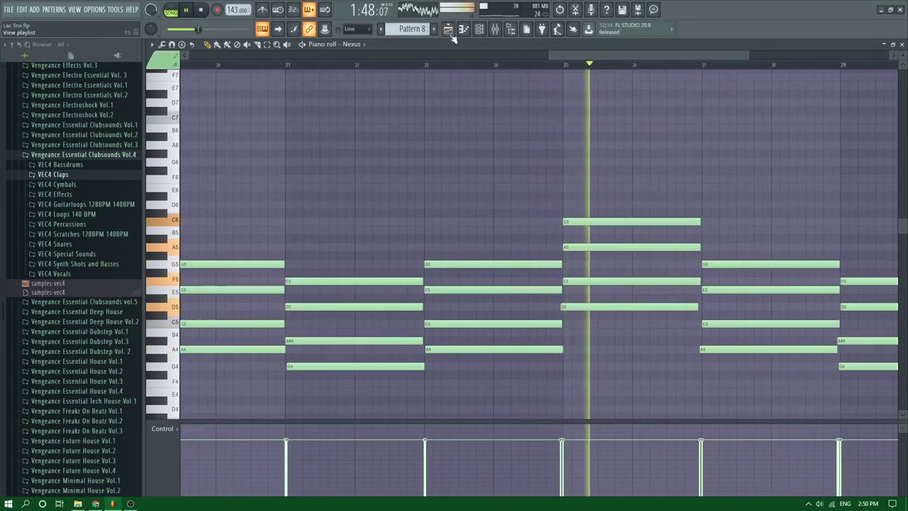
key(F5)
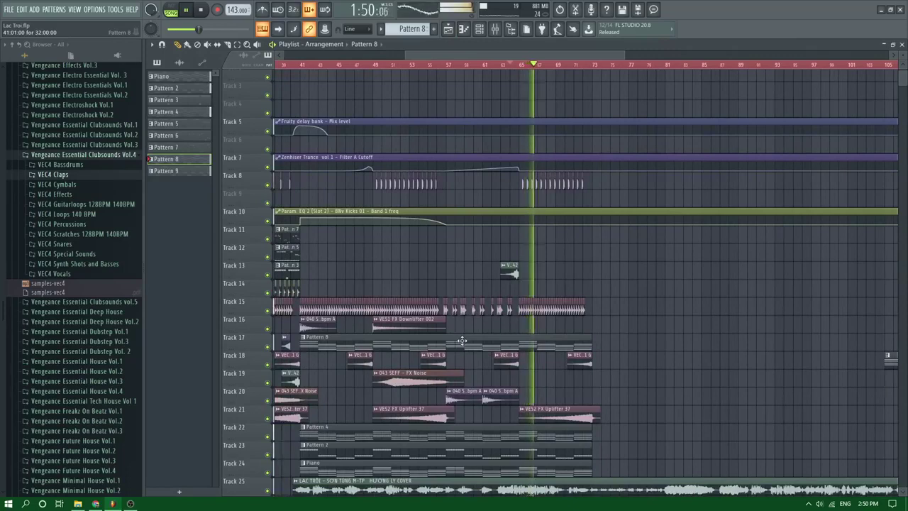
double_click(461, 341)
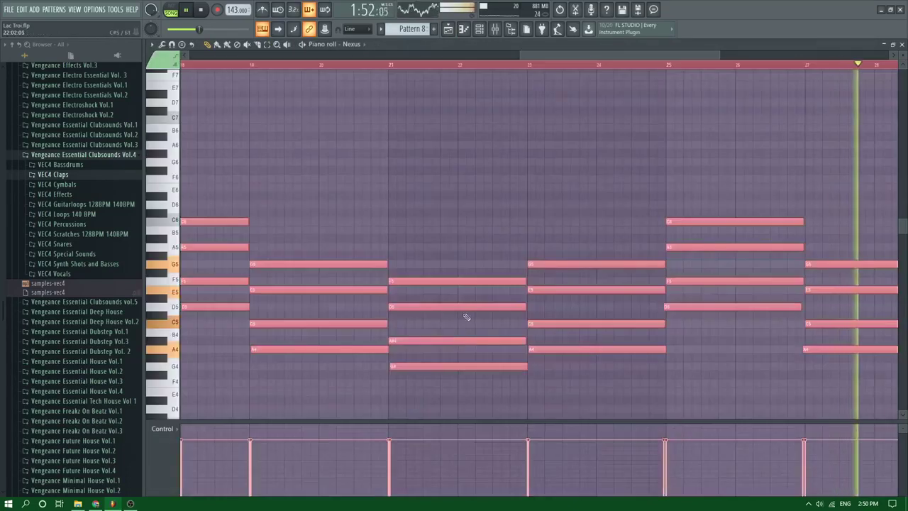
click(433, 29)
Paste the copied chord notes into the Kick channel's piano roll in the new pattern
click(479, 28)
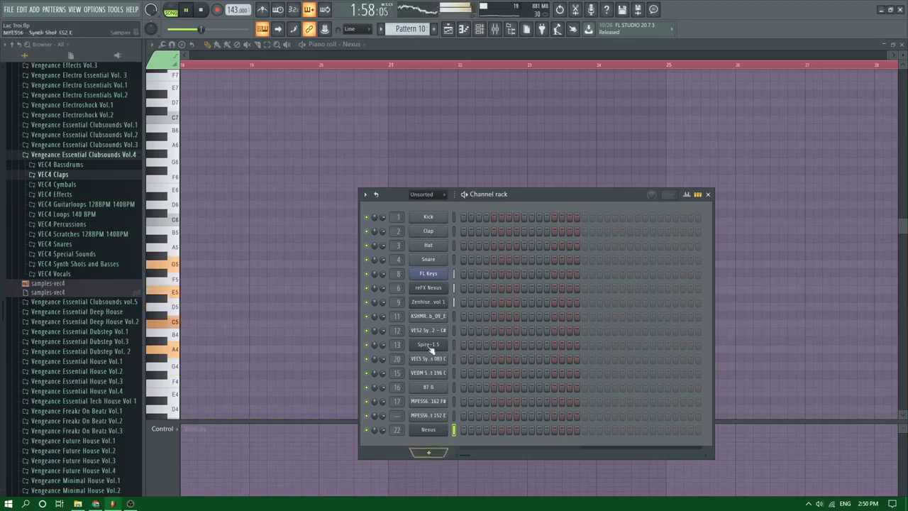
right_click(431, 217)
click(467, 217)
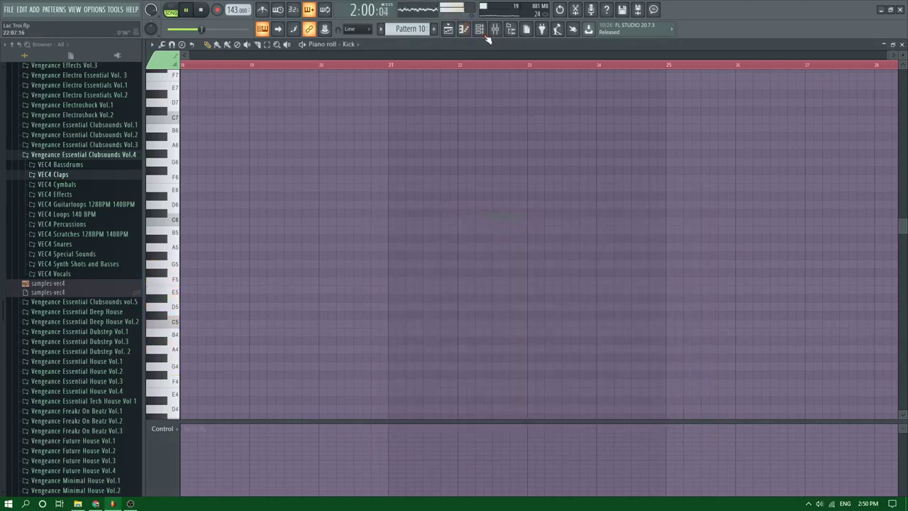
click(479, 29)
click(302, 186)
key(ctrl+v)
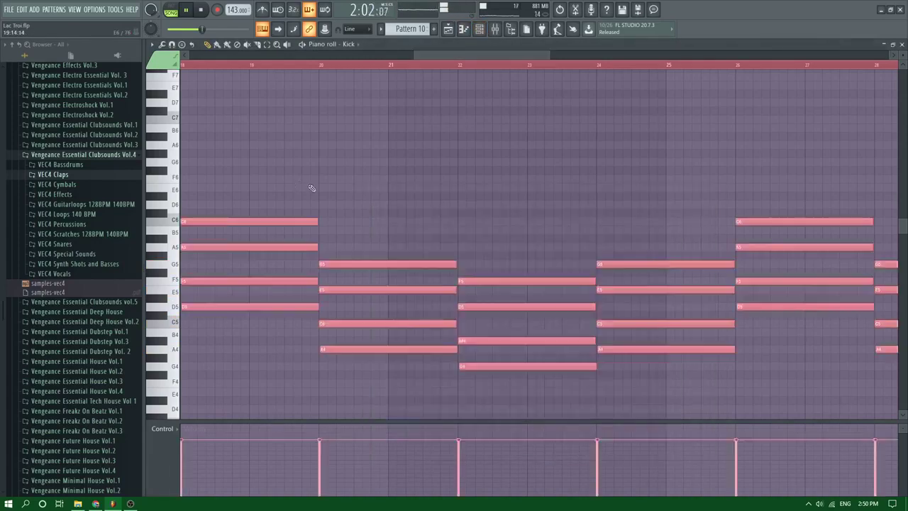
Align the pasted chords to start at bar 1 and deselect them
scroll(312, 187, down, 5)
drag(379, 316, 126, 315)
drag(194, 316, 194, 308)
click(328, 184)
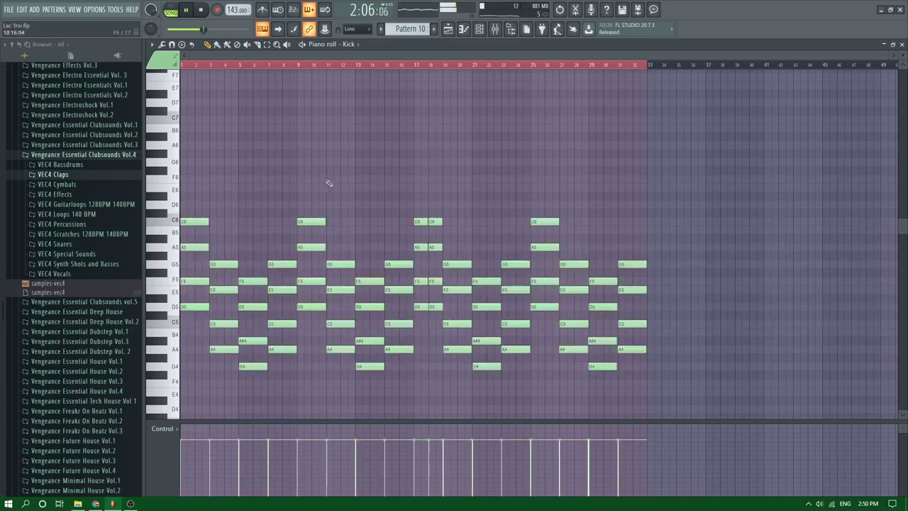
Mute the Kick channel and open the piano roll of the KSHMR_Stab_09_E channel
click(479, 25)
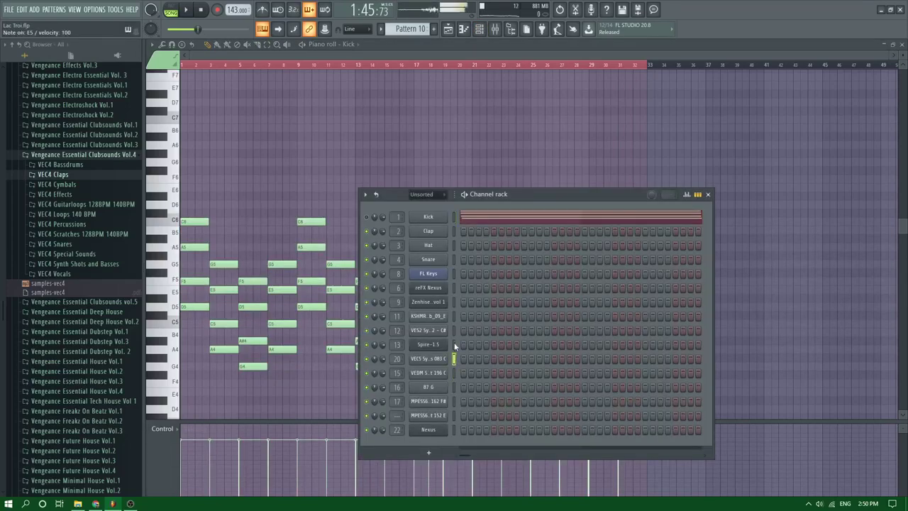
right_click(448, 320)
click(457, 318)
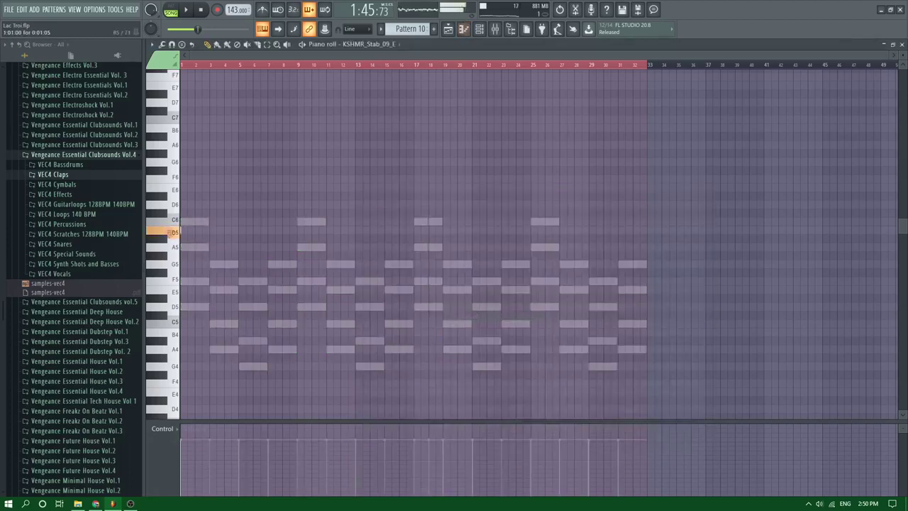
Draw stab notes on the chord roots D5, A4 and G4 from bar 1 through bar 13, using the ghost chords as guide
scroll(115, 316, up, 10)
scroll(190, 327, up, 4)
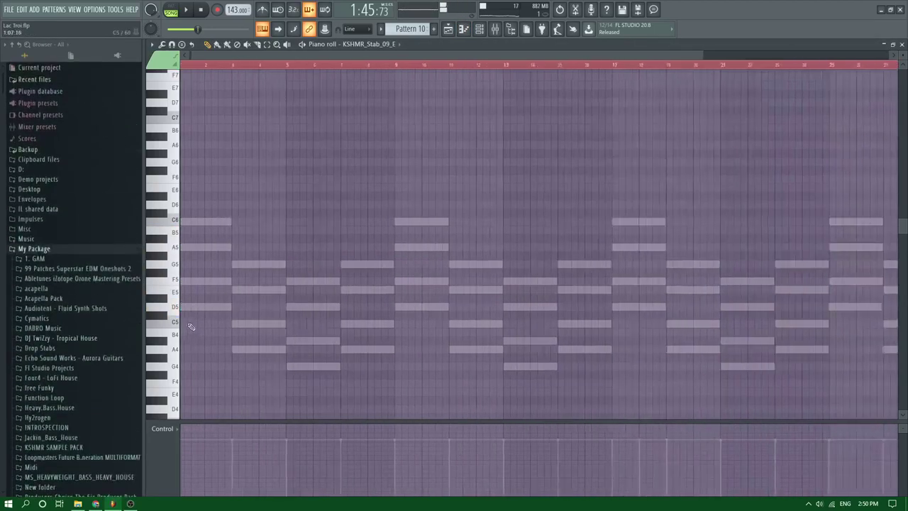
scroll(272, 220, down, 1)
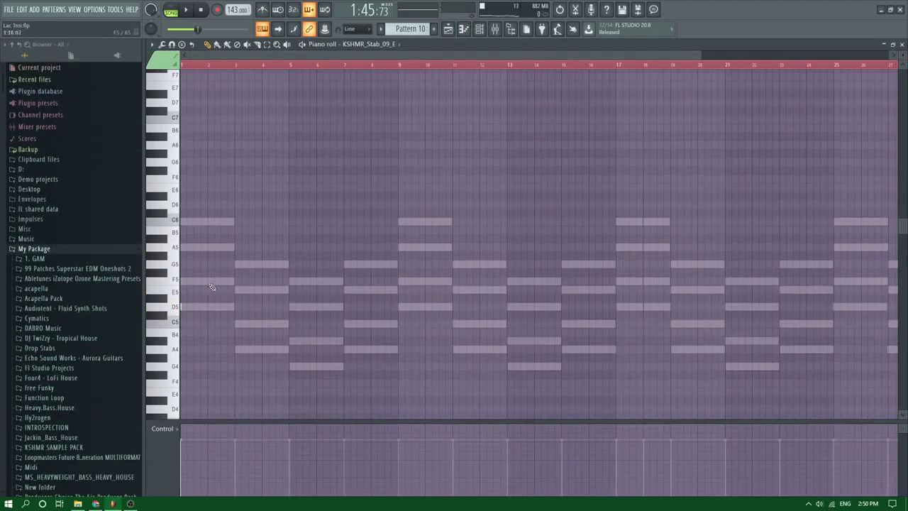
click(185, 307)
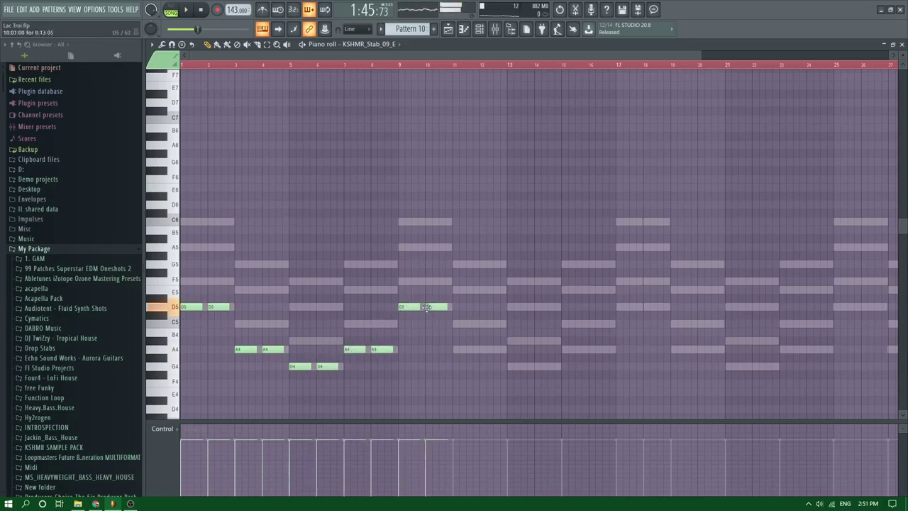
key(ctrl+a)
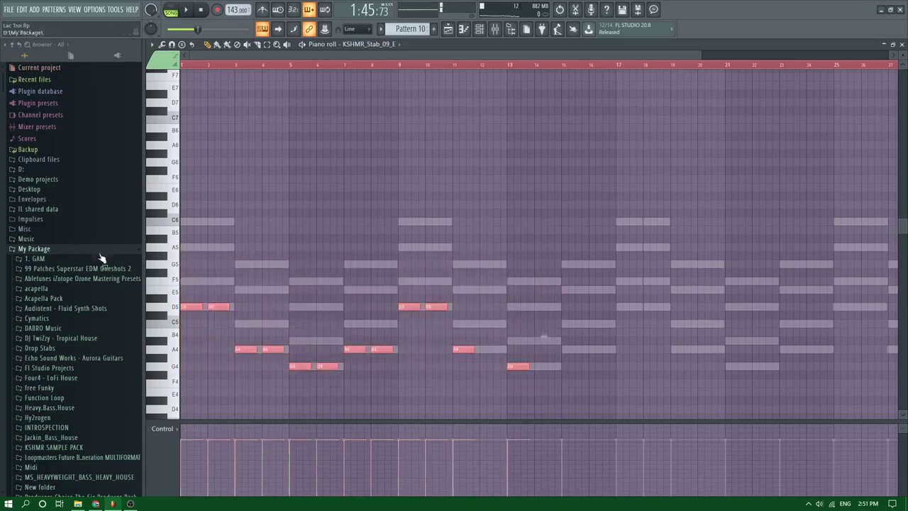
Switch to the browser to check the Facebook live stream's comments and statistics, and return to FL Studio
click(96, 503)
scroll(92, 428, down, 5)
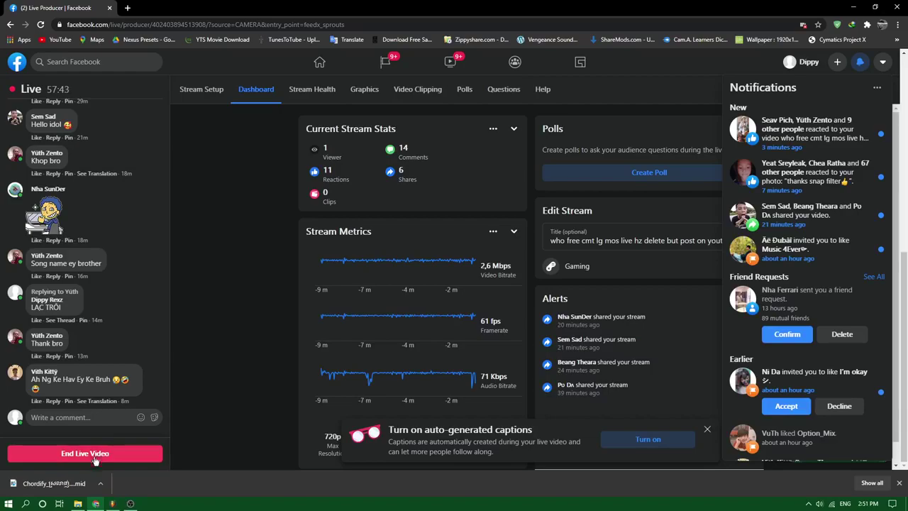
click(112, 503)
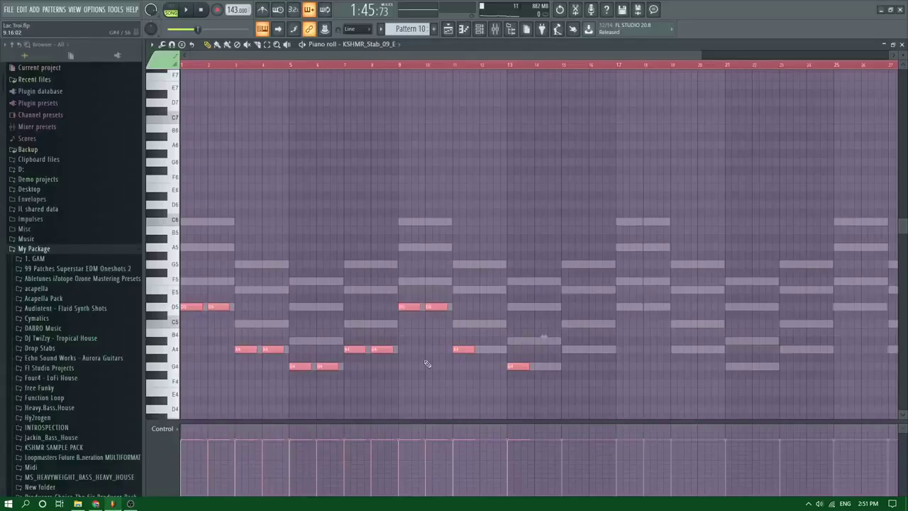
Add the missing A4 at bar 12 and G4 at bar 14, and duplicate the stab phrase to fill bars 17 to 32
click(481, 351)
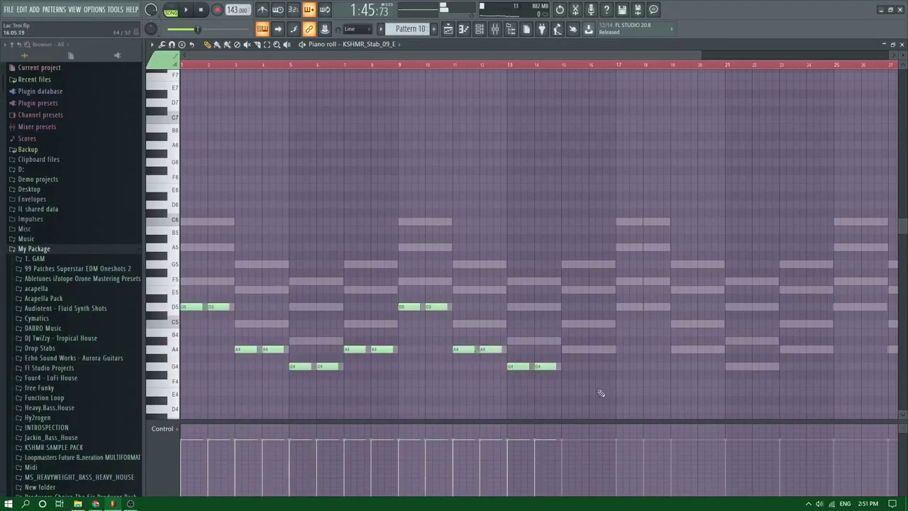
drag(600, 393, 142, 287)
drag(186, 307, 618, 307)
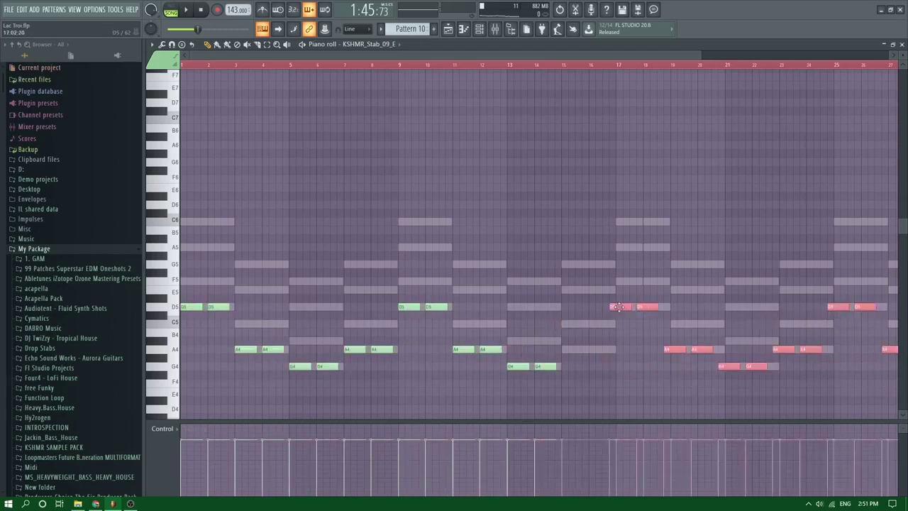
key(ctrl+d)
scroll(594, 355, down, 2)
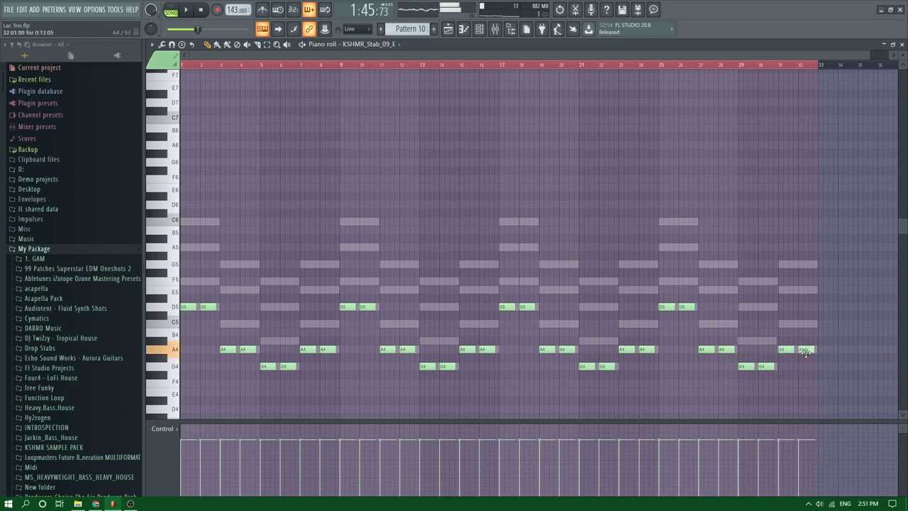
Select all stab notes and shorten them to a length of 0:05:05
key(ctrl+a)
scroll(224, 264, up, 4)
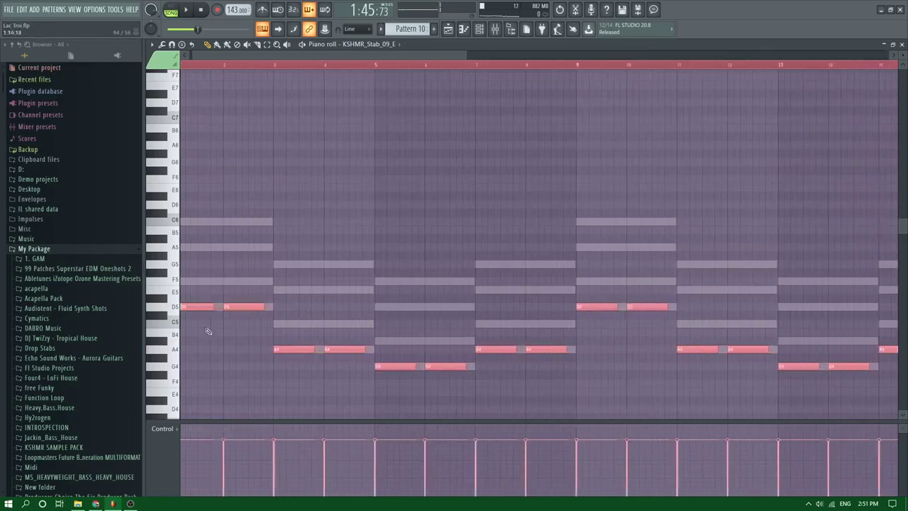
drag(248, 56, 230, 62)
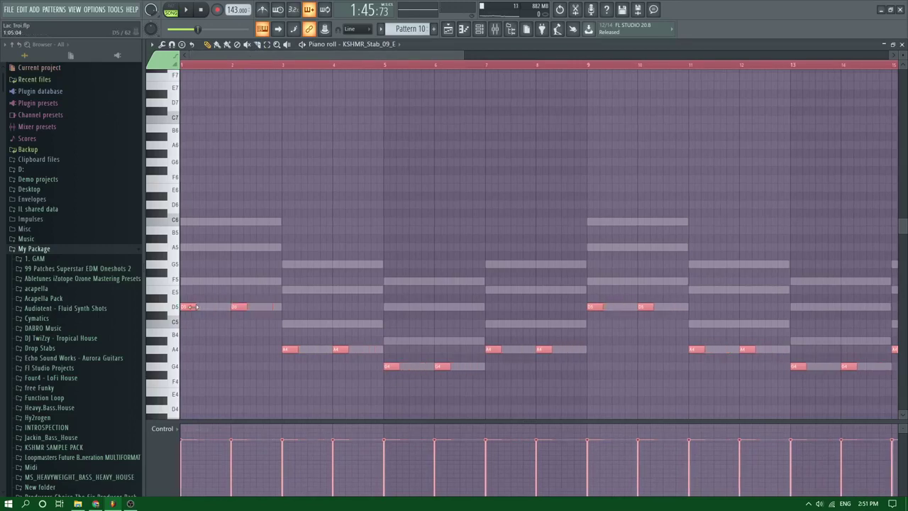
Play the shortened stab notes repeatedly in pattern mode from bar 1 to check their sound
key(space)
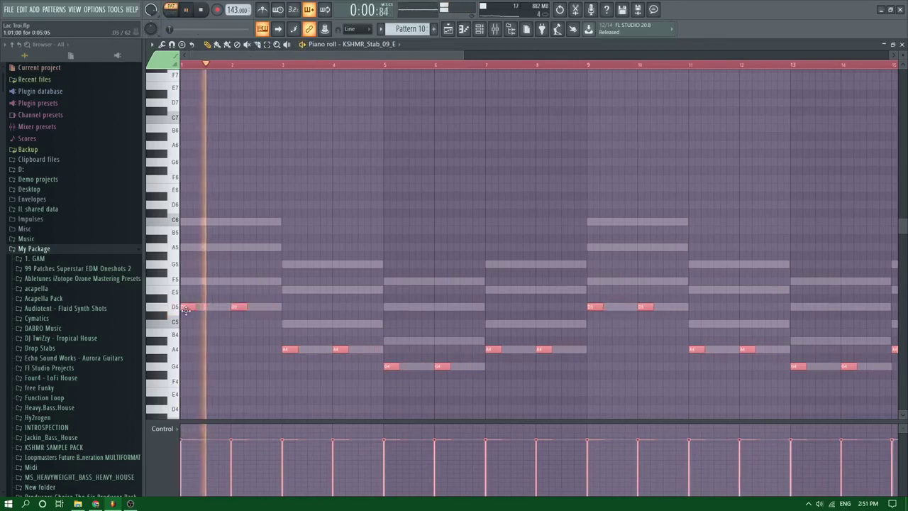
key(space)
key(space)
key(space)
key(space)
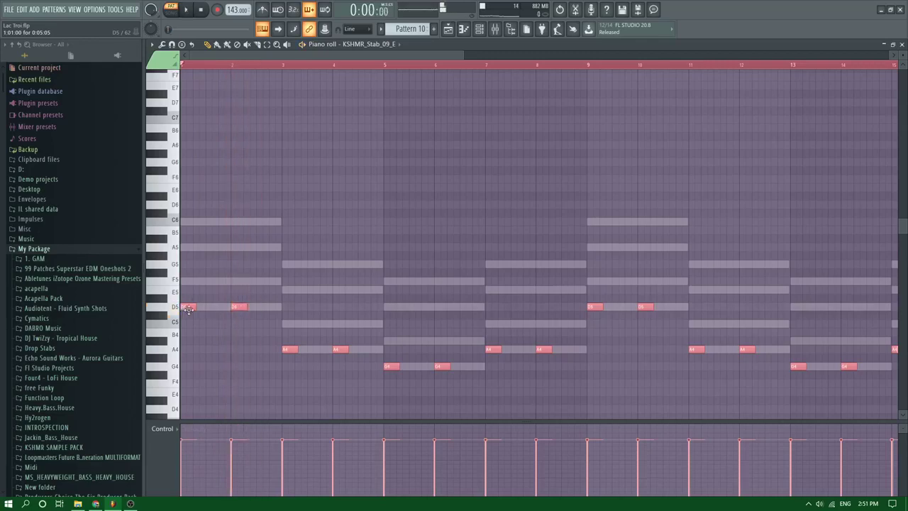
key(space)
Try the stab notes seven semitones higher, starting on A5, during playback and undo the transposition
mouse_move(191, 308)
mouse_down()
mouse_move(187, 283)
mouse_move(181, 311)
mouse_up()
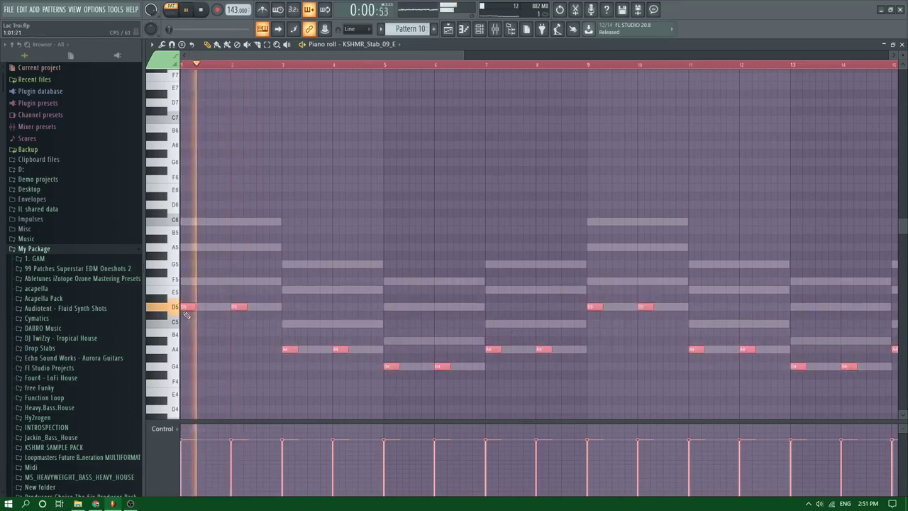
key(space)
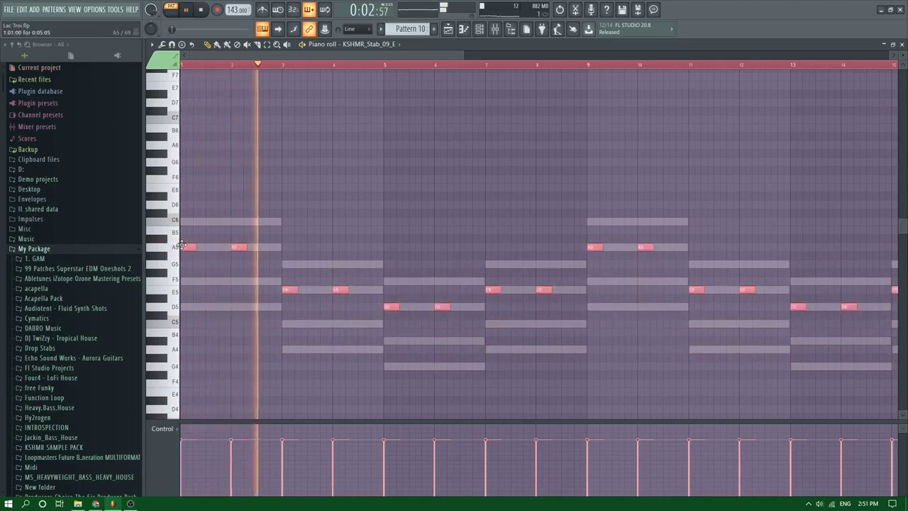
key(ctrl+z)
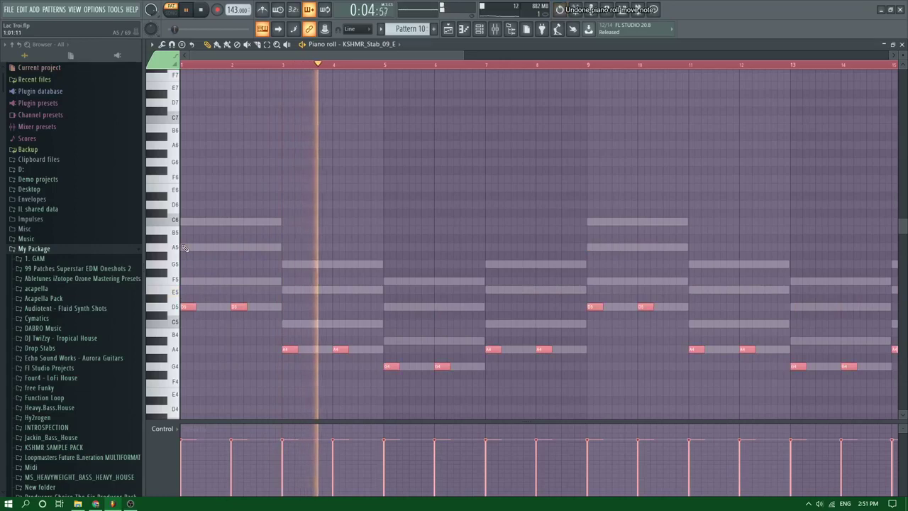
key(space)
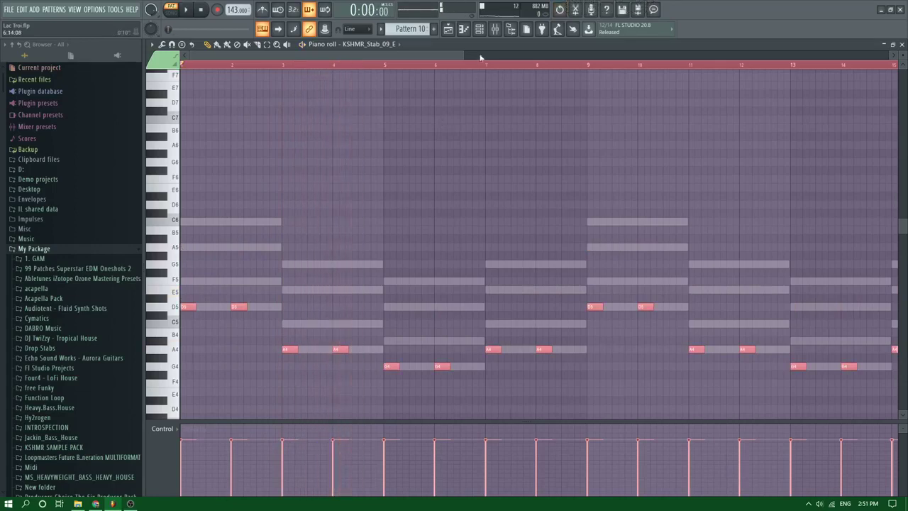
Place the KSHMR_Stab_09_E notes alone in a new Pattern 11 and return to the playlist
click(479, 30)
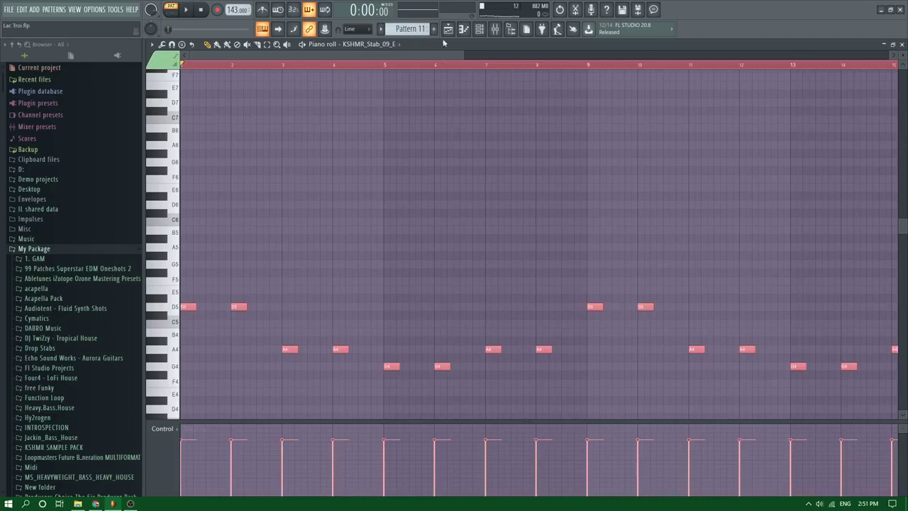
key(F5)
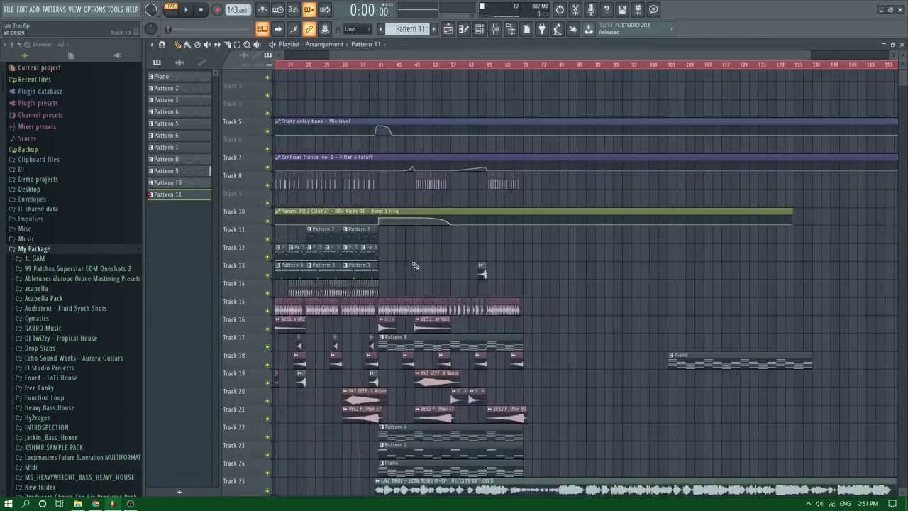
Place Pattern 11 on Track 12 of the playlist and trim its start to bar 57
drag(423, 267, 421, 248)
scroll(410, 250, up, 2)
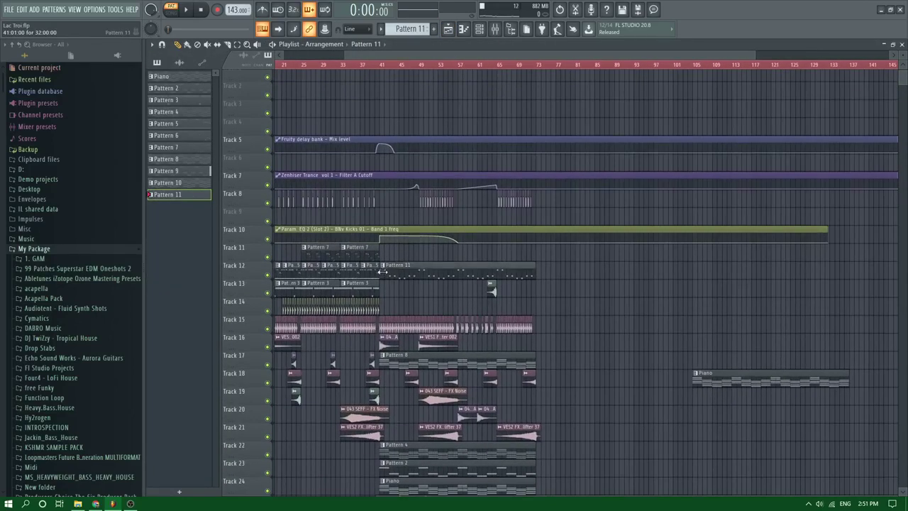
click(461, 67)
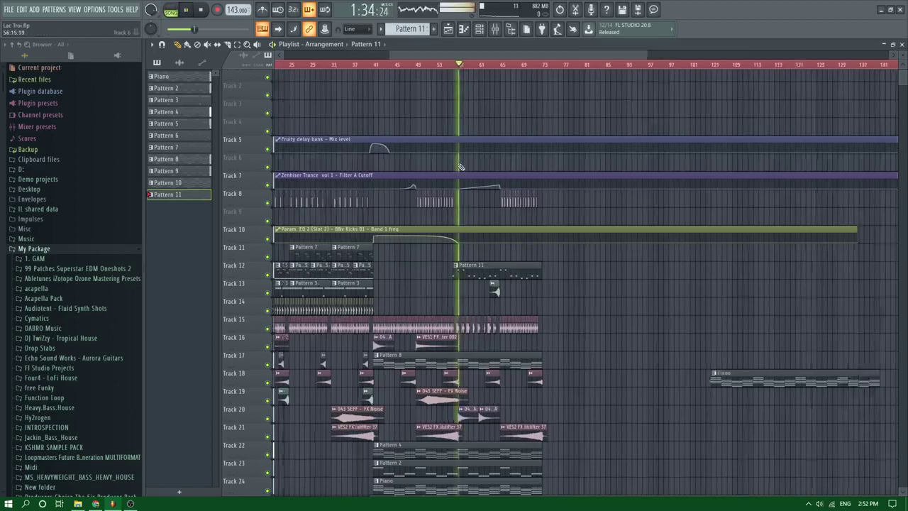
scroll(432, 276, up, 5)
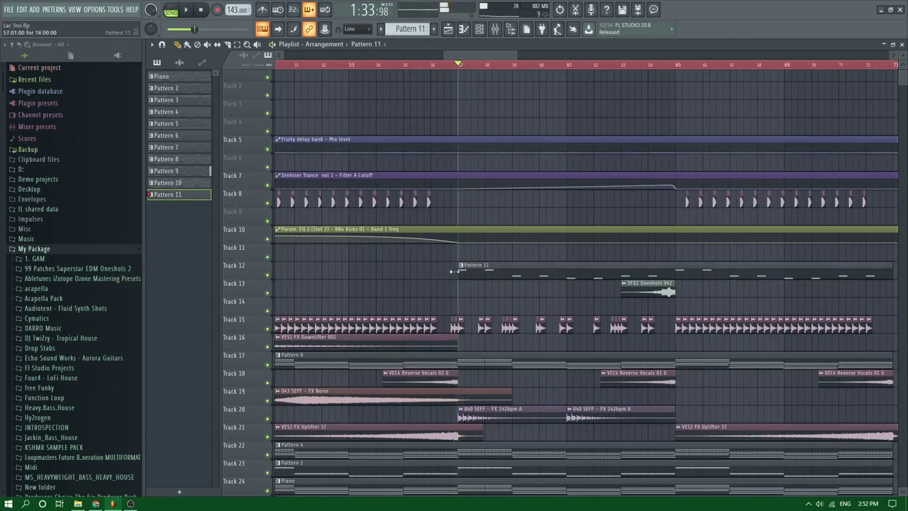
Play the song from about bar 56 and follow the KSHMR_Stab_09_E notes of Pattern 11 in the piano roll
click(437, 68)
key(space)
scroll(462, 225, up, 4)
double_click(496, 272)
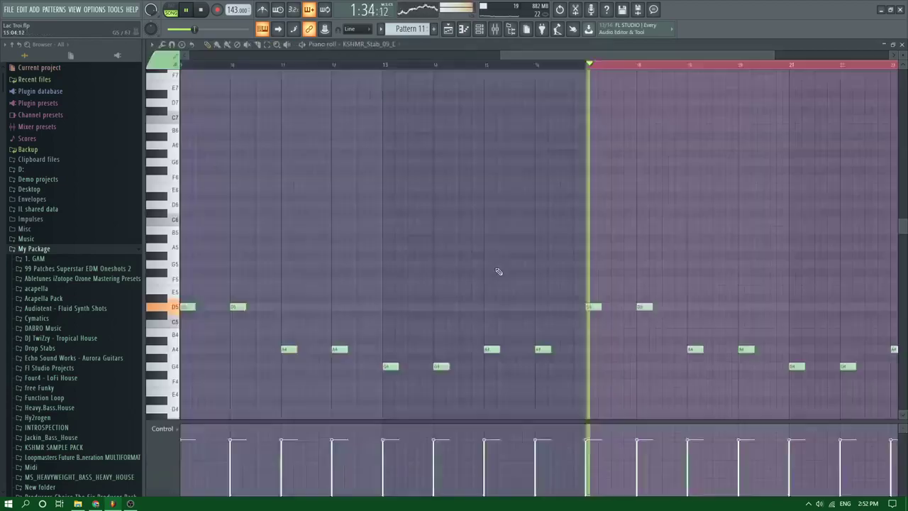
scroll(498, 272, down, 3)
scroll(523, 293, up, 3)
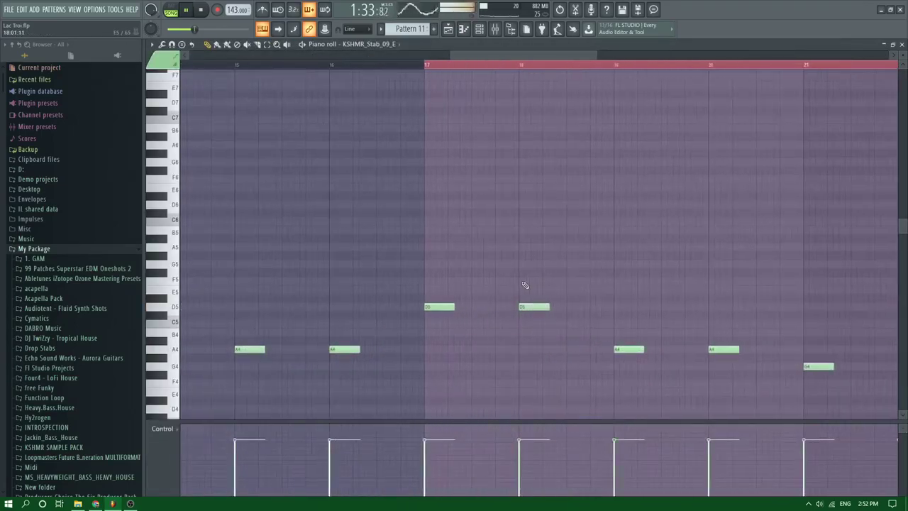
scroll(561, 291, down, 1)
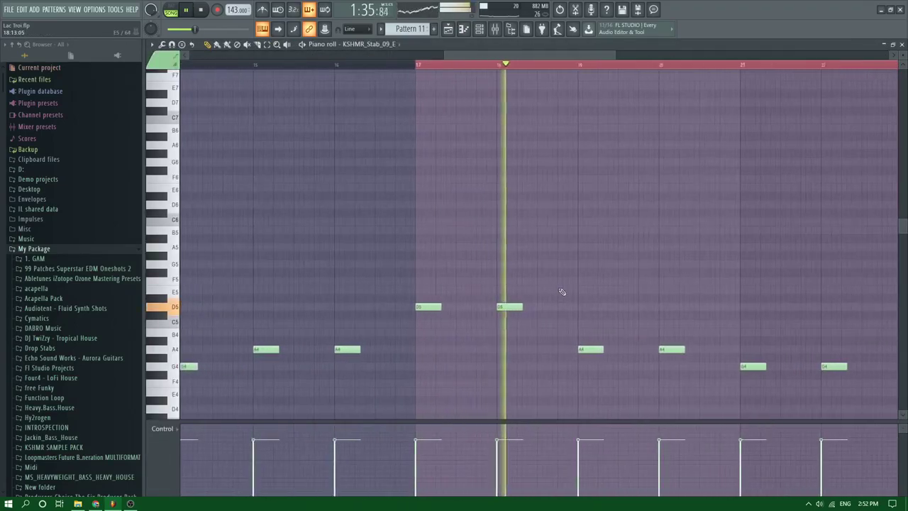
scroll(582, 298, down, 2)
scroll(598, 305, up, 4)
scroll(598, 304, down, 2)
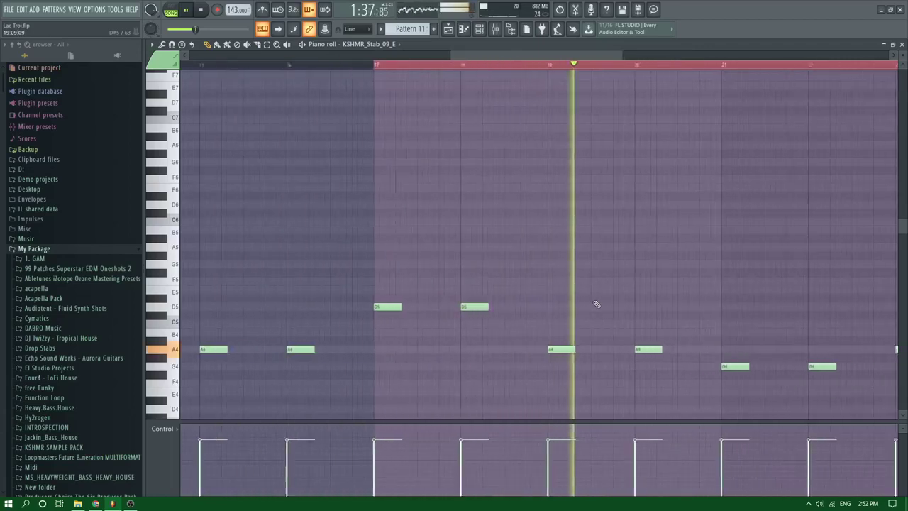
scroll(539, 328, down, 2)
scroll(598, 331, up, 2)
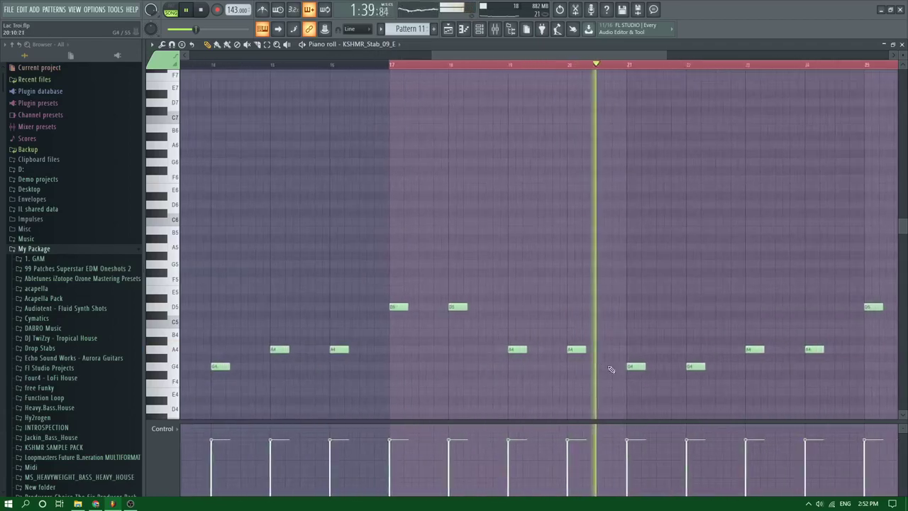
scroll(588, 334, down, 2)
scroll(645, 347, up, 2)
scroll(647, 346, down, 3)
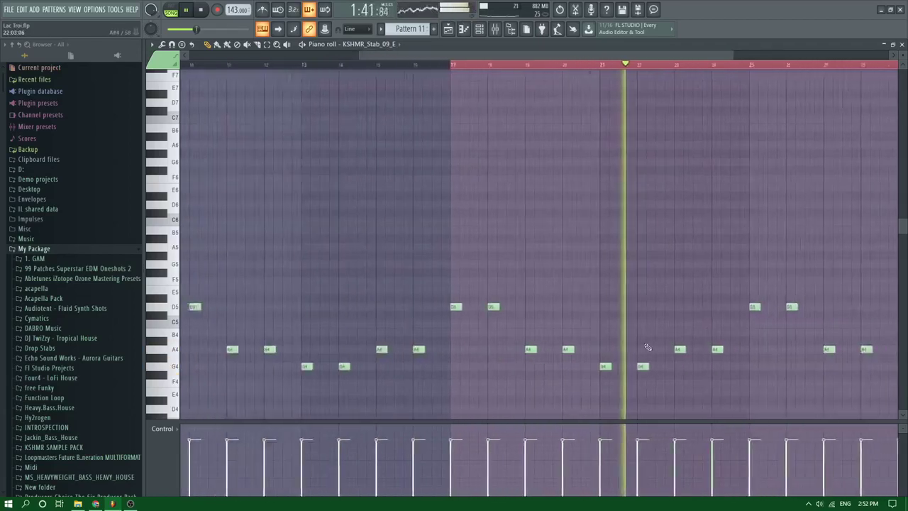
scroll(657, 348, up, 2)
scroll(702, 349, down, 3)
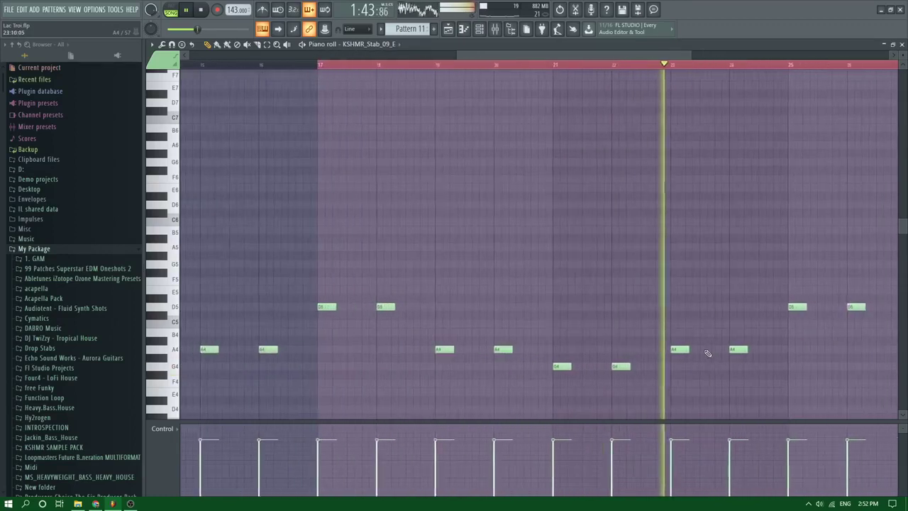
Try all Pattern 11 stab notes seven semitones higher, starting on A5, against the full song and undo the transposition
key(ctrl+a)
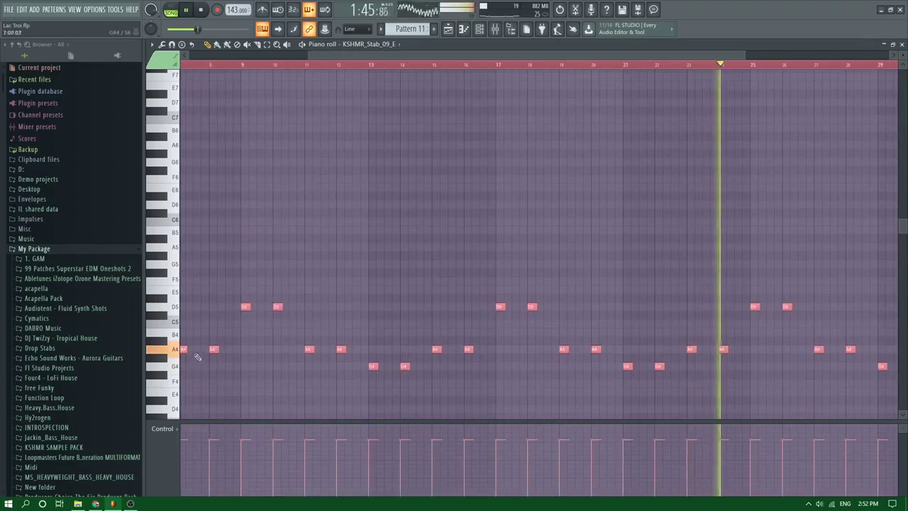
scroll(709, 353, down, 2)
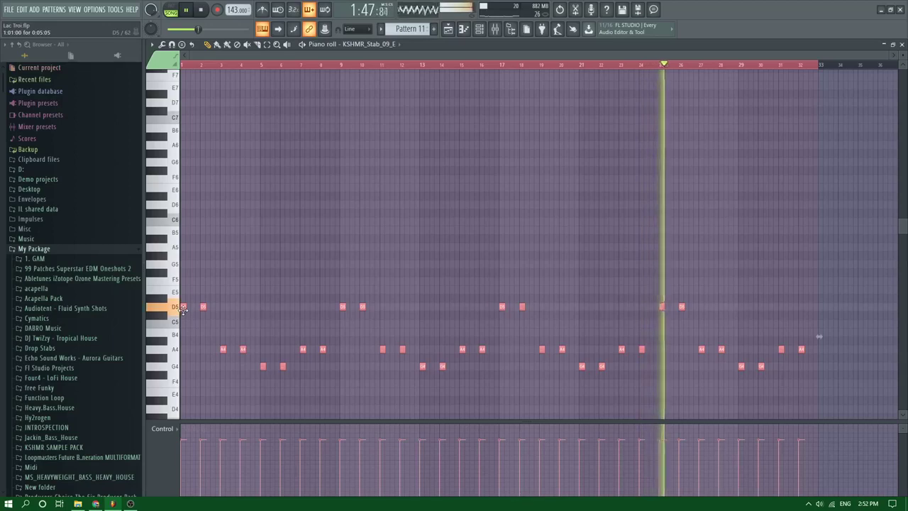
drag(183, 310, 168, 248)
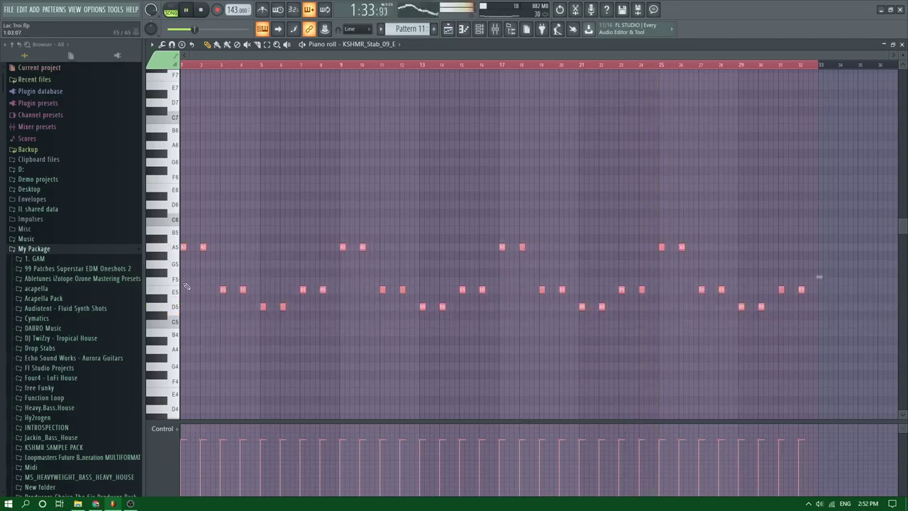
scroll(497, 322, up, 3)
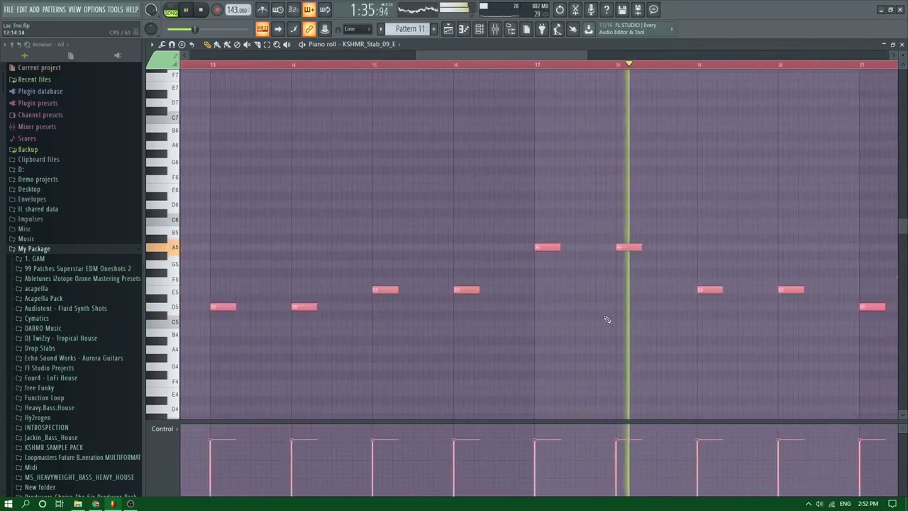
key(ctrl+z)
scroll(607, 319, down, 3)
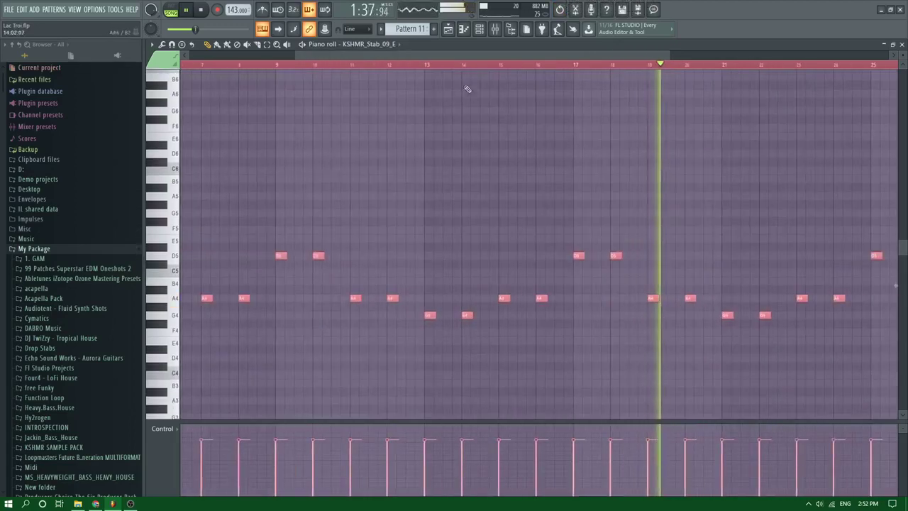
Compare the kick and KSHMR_Stab_09_E mixer tracks, and disable the Fruity Limiter on the stab track
key(F9)
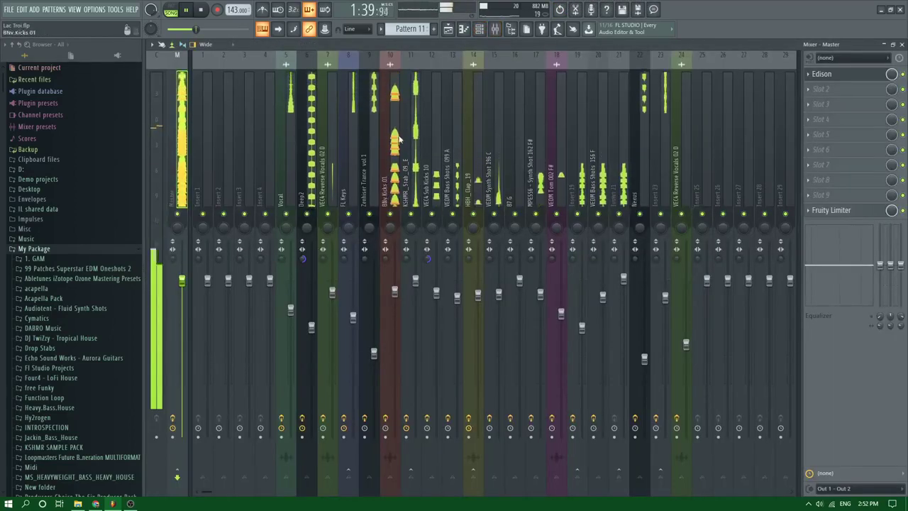
click(419, 117)
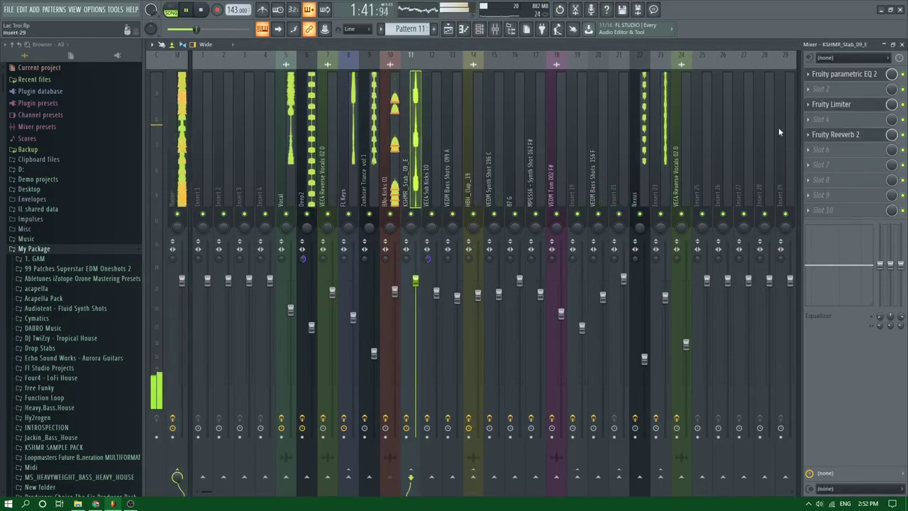
click(394, 119)
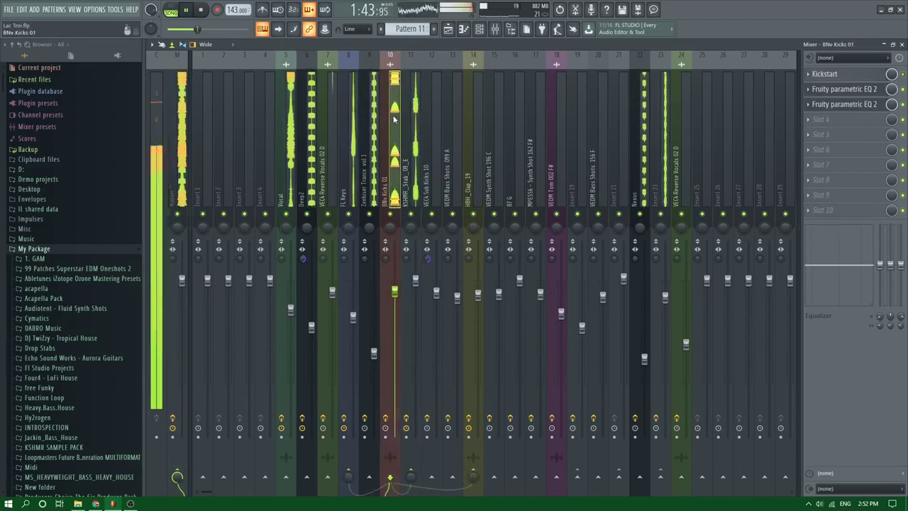
click(415, 118)
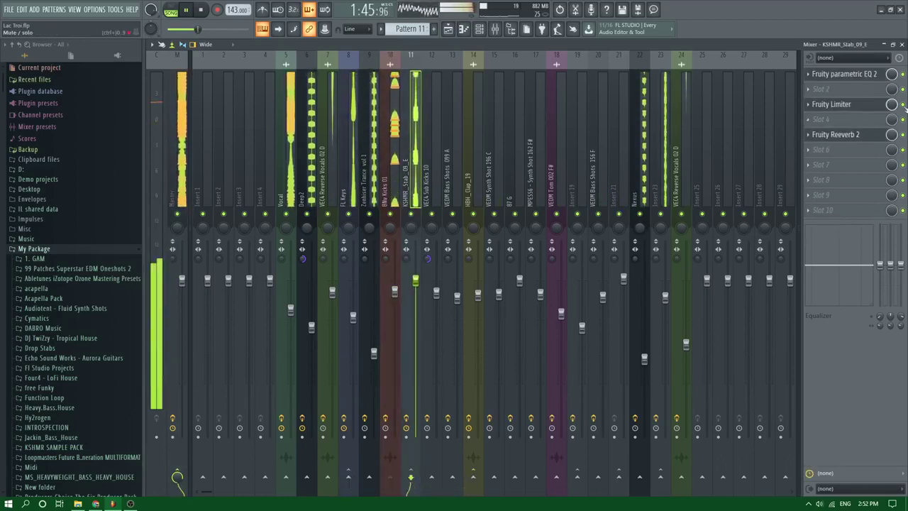
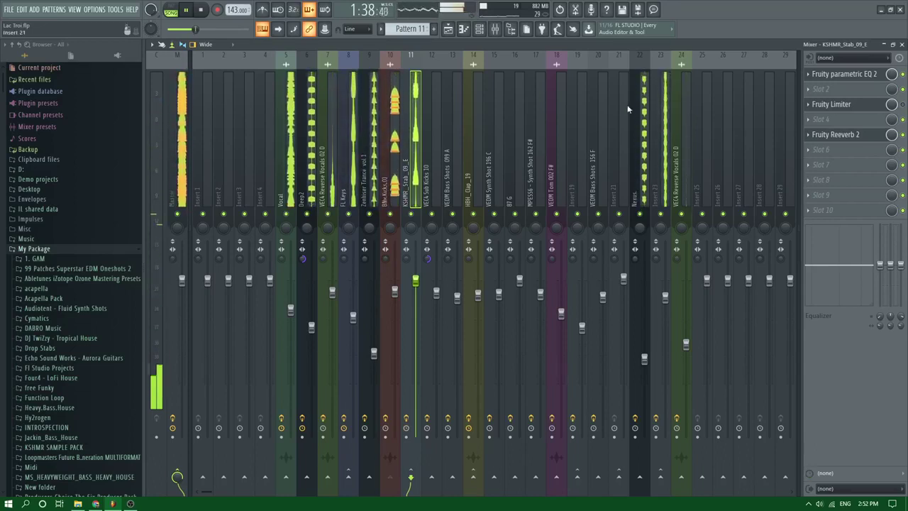
Return to the playlist and save the project
click(452, 30)
click(452, 30)
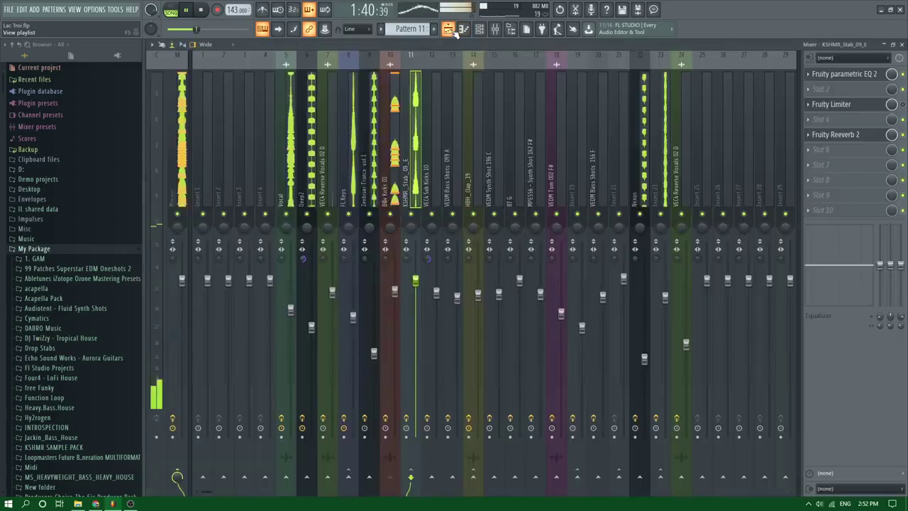
click(454, 31)
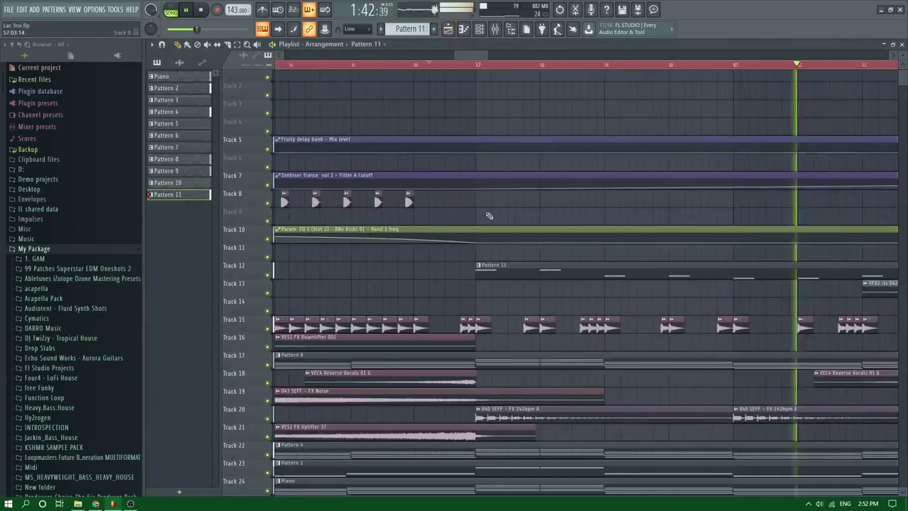
scroll(660, 273, up, 1)
scroll(661, 274, down, 1)
key(ctrl+s)
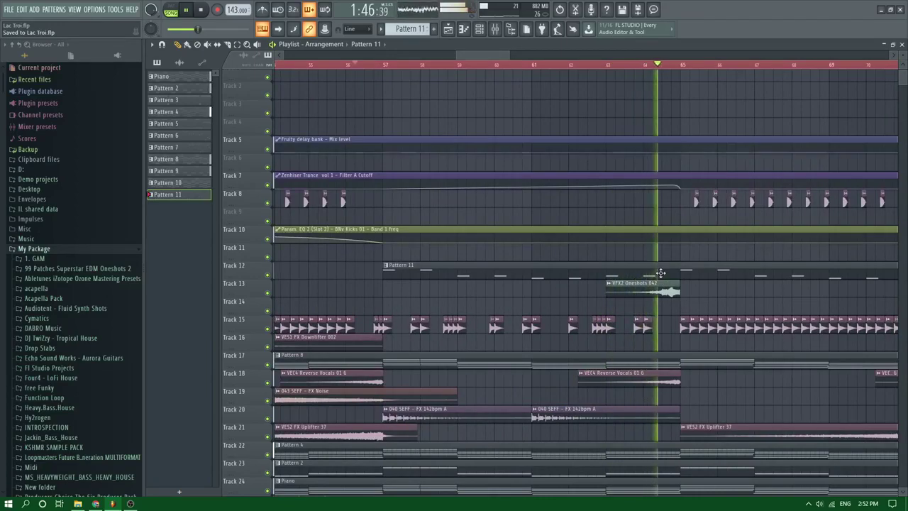
Open Pattern 11's stab notes and add an extra D5 at 25:11:00 and an extra A4 at 27:11:00
double_click(632, 271)
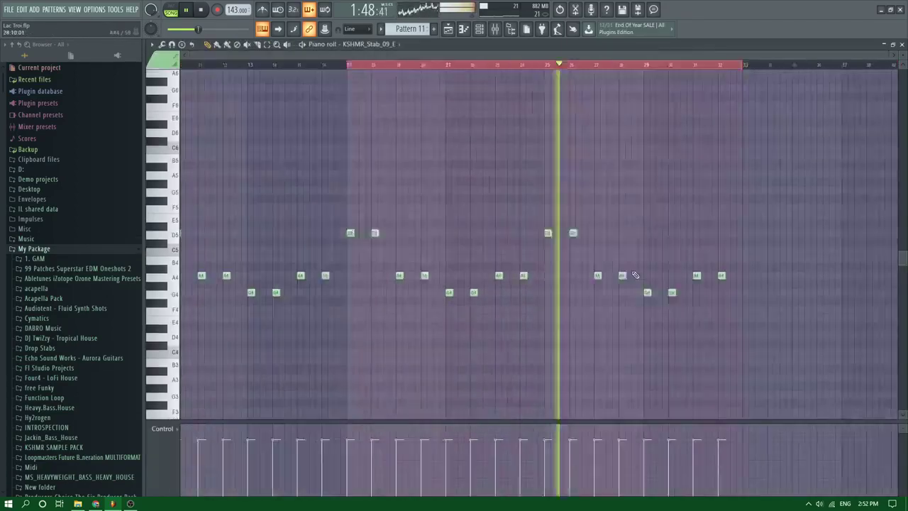
click(649, 64)
scroll(665, 241, up, 3)
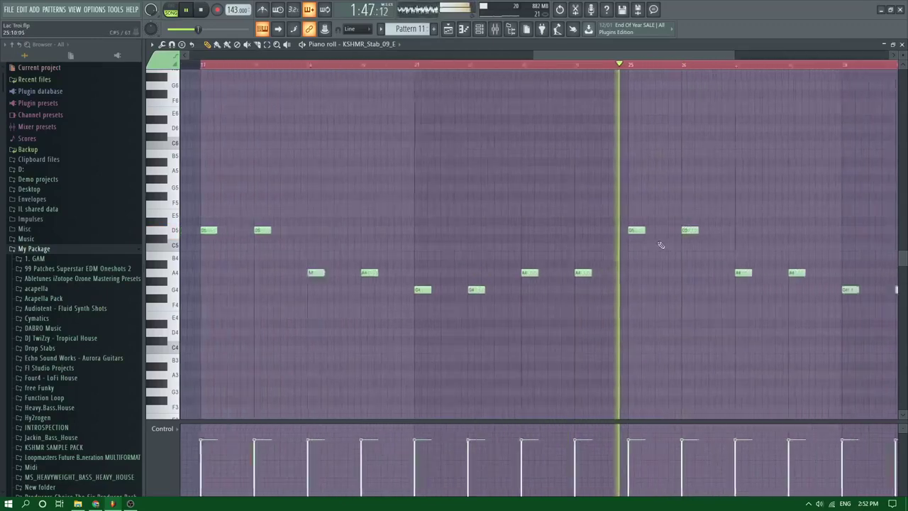
click(671, 231)
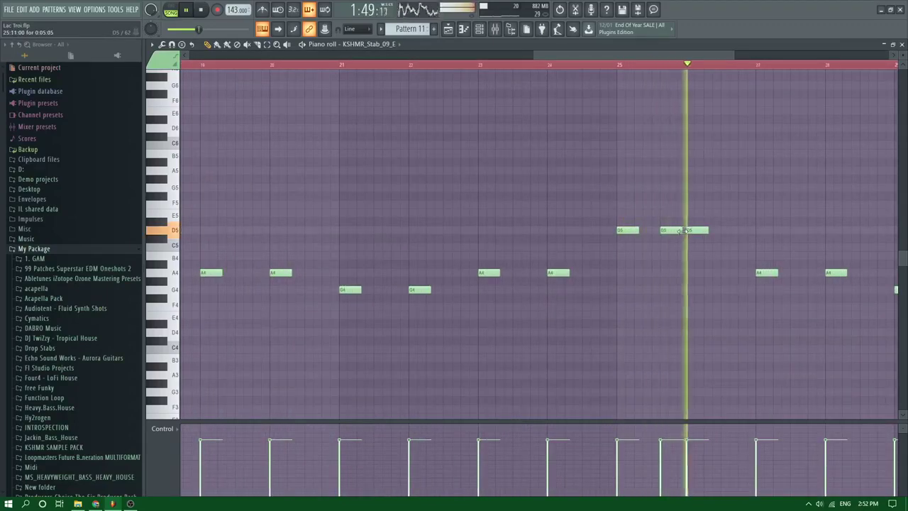
click(800, 274)
scroll(673, 266, down, 3)
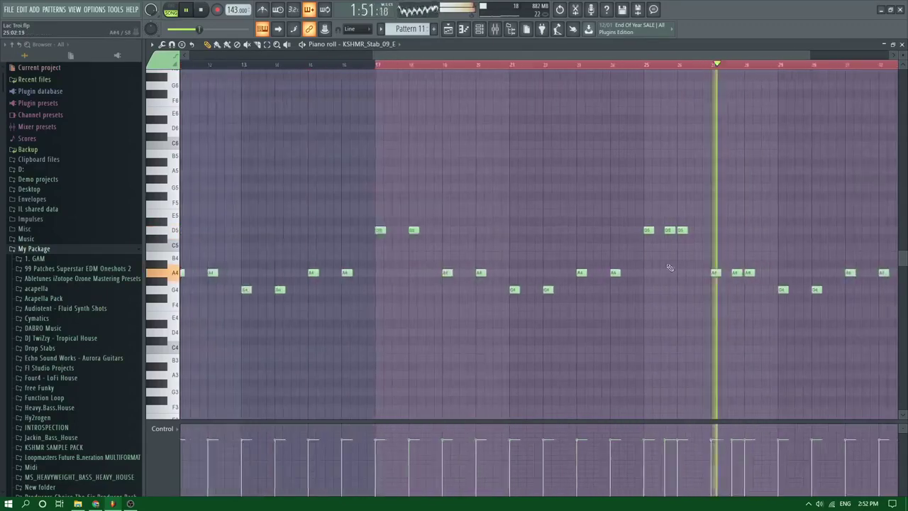
Try a full-length extra G4 stab in the second half of bar 29 and delete it
scroll(735, 272, up, 4)
scroll(712, 277, down, 3)
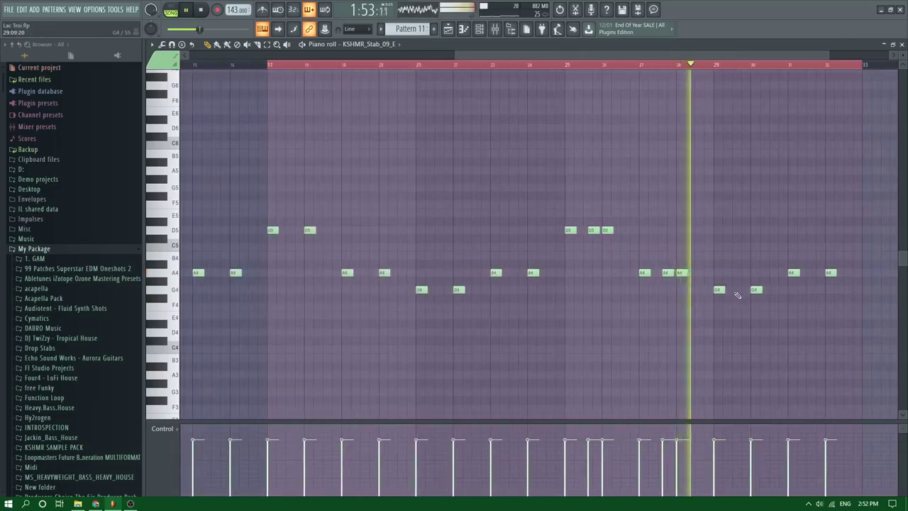
scroll(738, 290, up, 2)
click(737, 290)
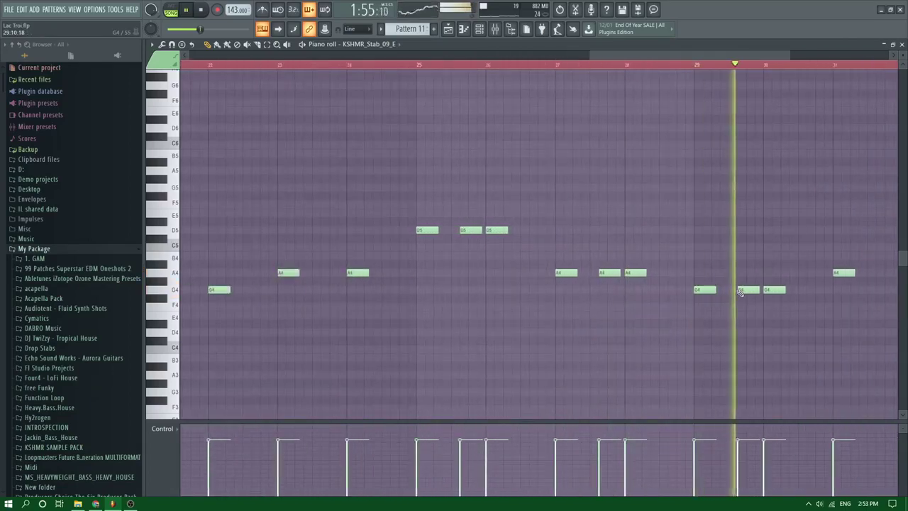
right_click(754, 289)
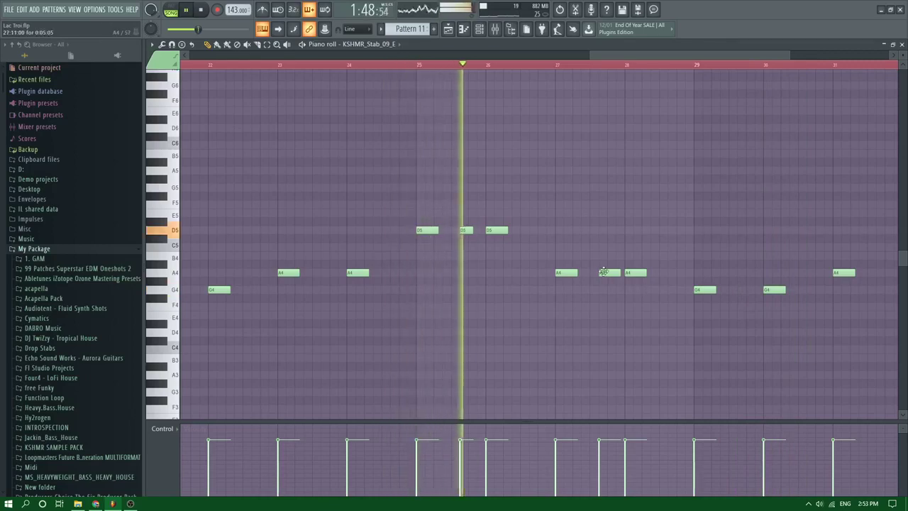
Shorten the extra D5 and A4 stabs and add matching short G4 stabs in bars 29 and 30 and A4 stabs in bars 31 and 32
drag(618, 272, 609, 272)
scroll(756, 297, down, 4)
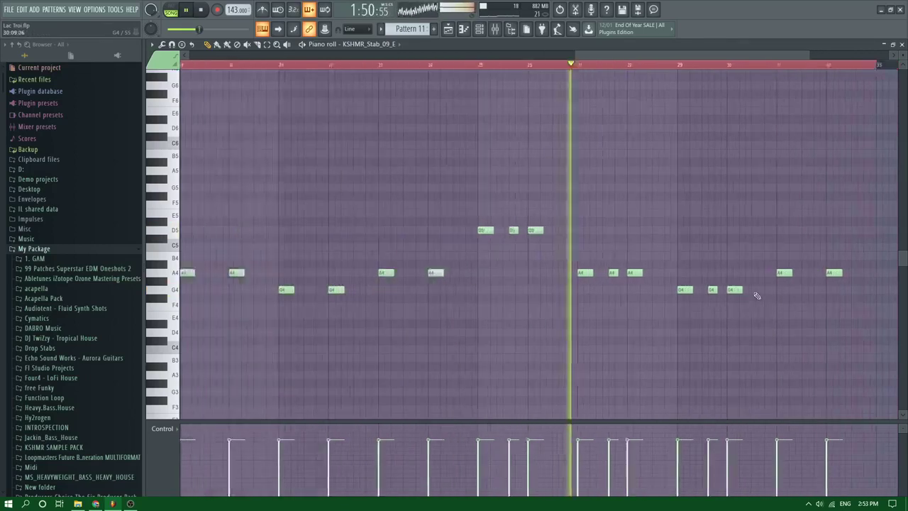
scroll(761, 295, up, 4)
click(779, 275)
scroll(753, 286, down, 4)
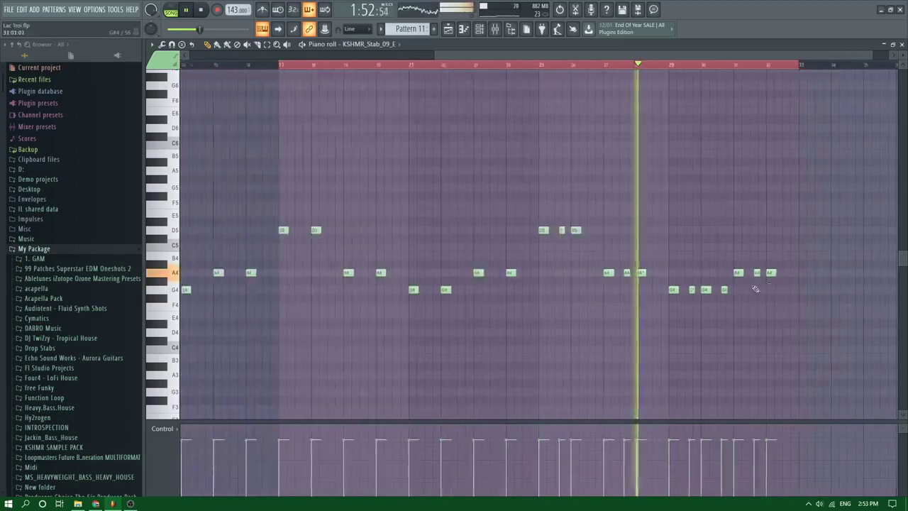
scroll(767, 284, up, 4)
click(802, 274)
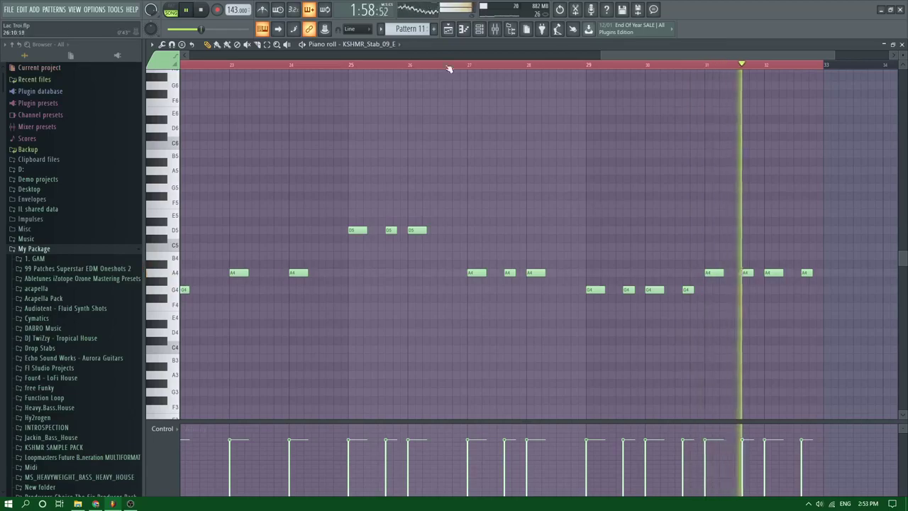
Return to the playlist and play the song from about bar 64 to check the edited stab pattern
key(F5)
scroll(485, 62, down, 5)
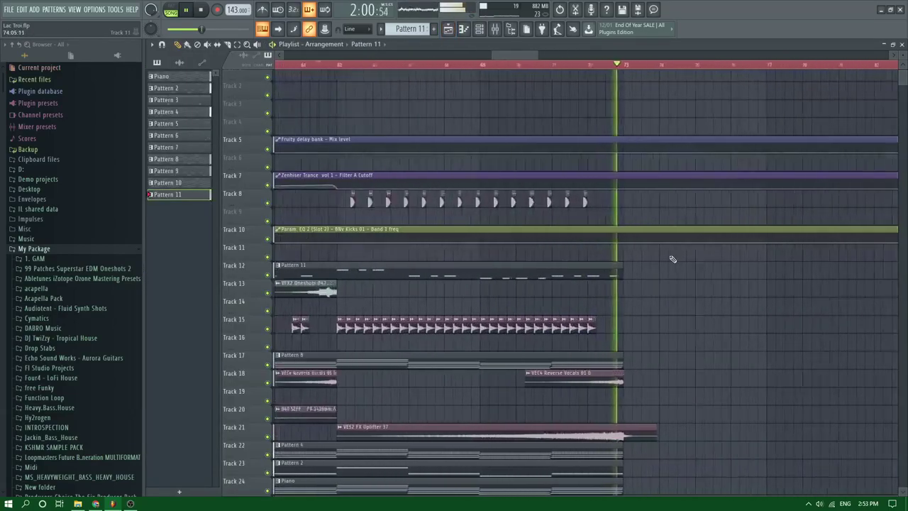
click(493, 65)
scroll(509, 160, up, 4)
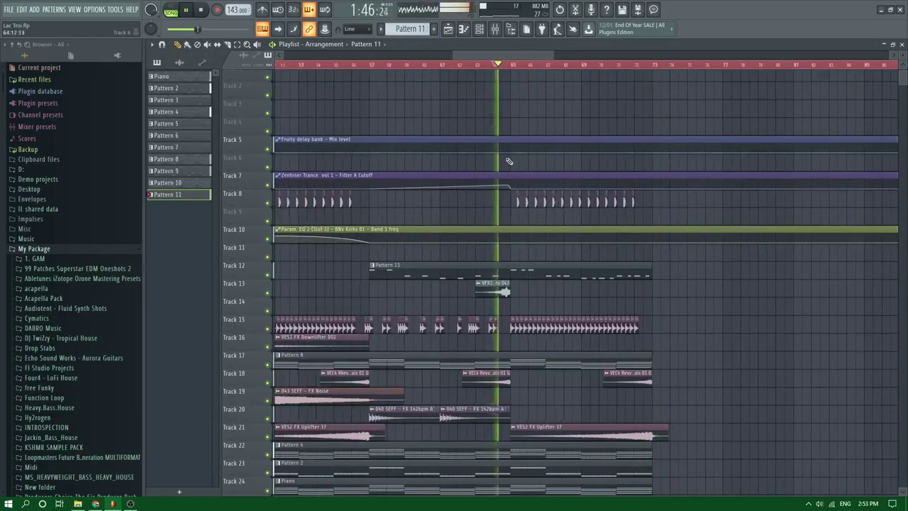
Delete the extra short D5, A4 and G4 stabs from bars 25 to 32 of Pattern 11
scroll(533, 248, down, 3)
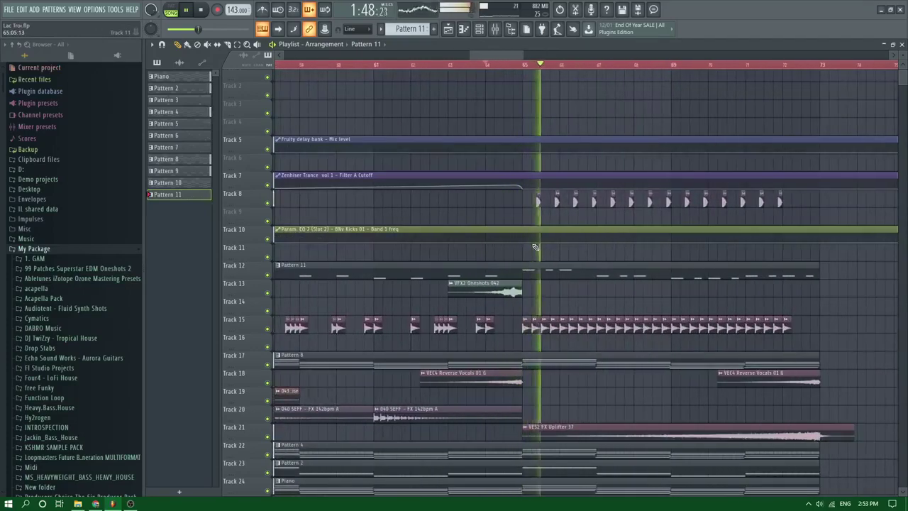
scroll(544, 249, up, 3)
double_click(552, 269)
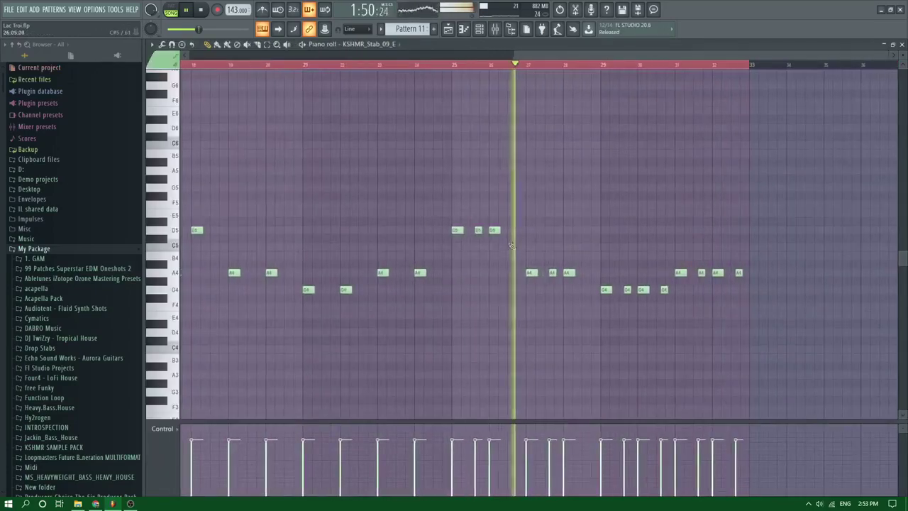
right_click(552, 273)
right_click(627, 290)
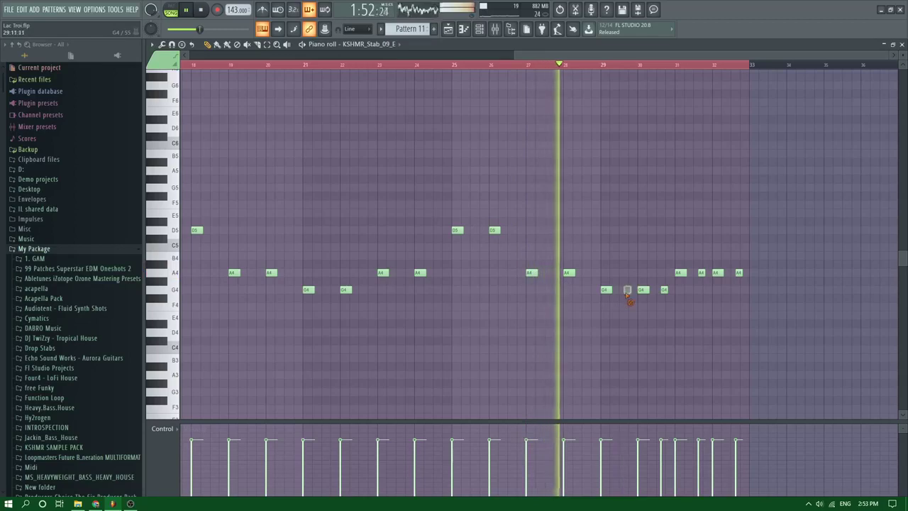
right_click(664, 290)
right_click(701, 273)
right_click(738, 273)
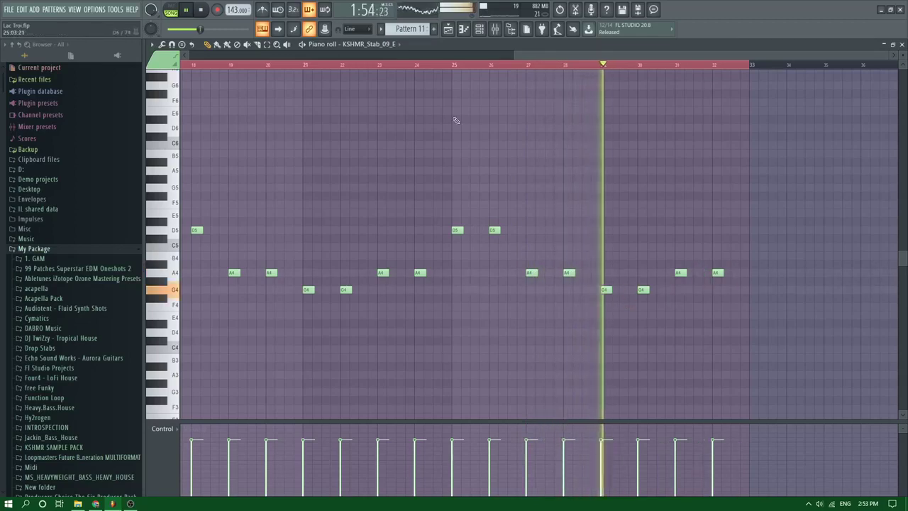
Return to the playlist and let the song play past bar 73 to check the simplified stabs and the end of the section
click(449, 30)
scroll(703, 277, up, 2)
scroll(701, 279, down, 1)
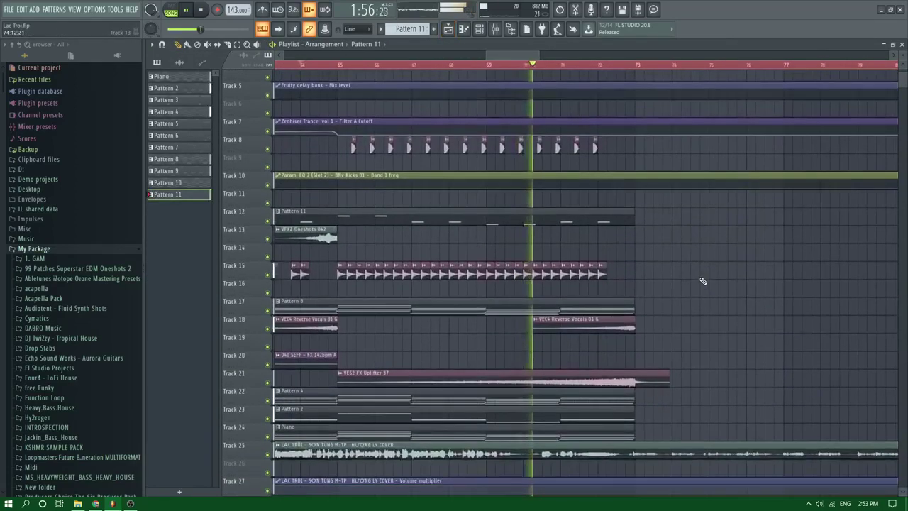
scroll(699, 282, up, 3)
scroll(701, 282, down, 4)
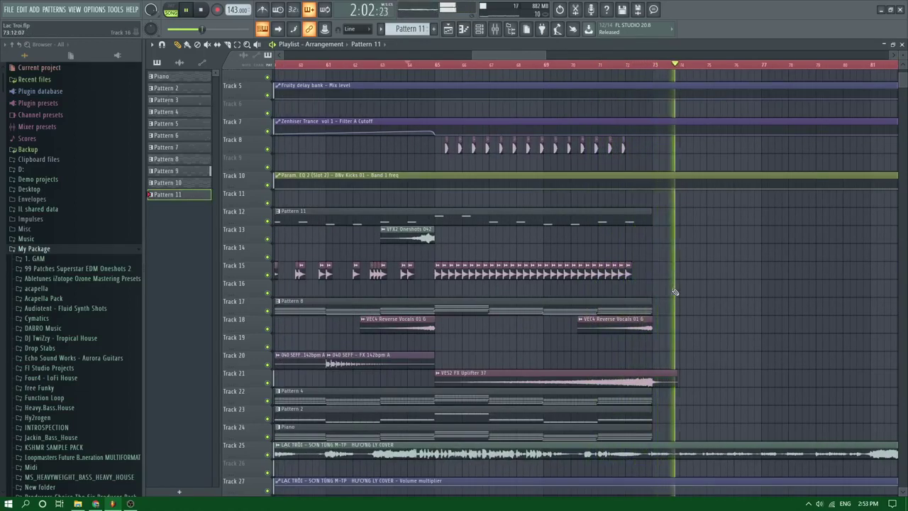
scroll(675, 292, down, 2)
scroll(674, 291, down, 3)
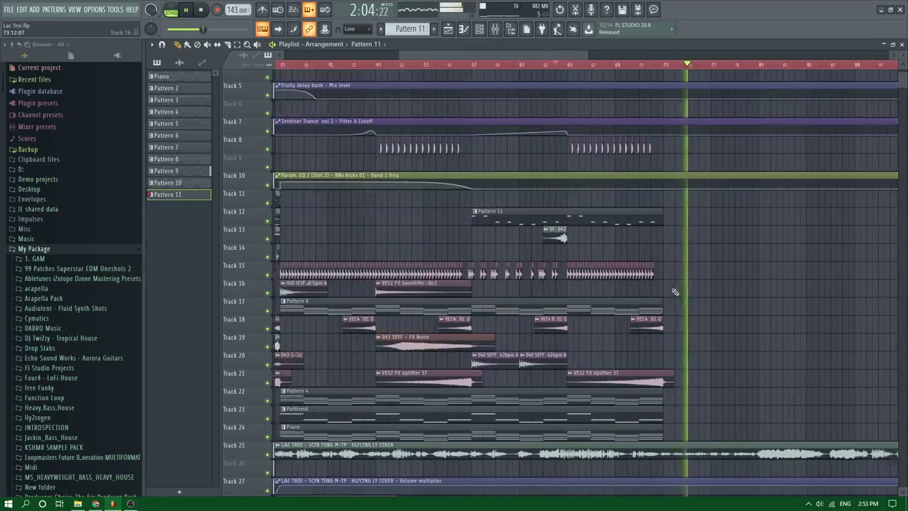
scroll(786, 336, up, 2)
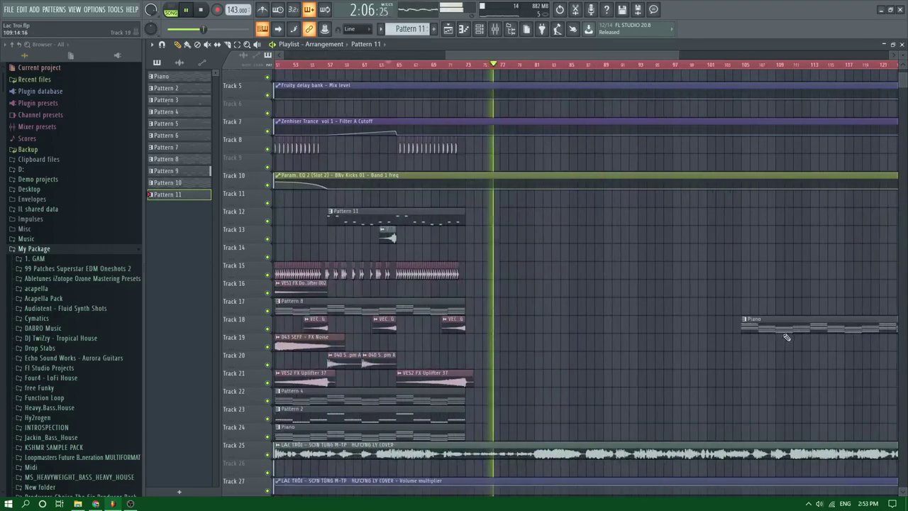
scroll(539, 221, down, 1)
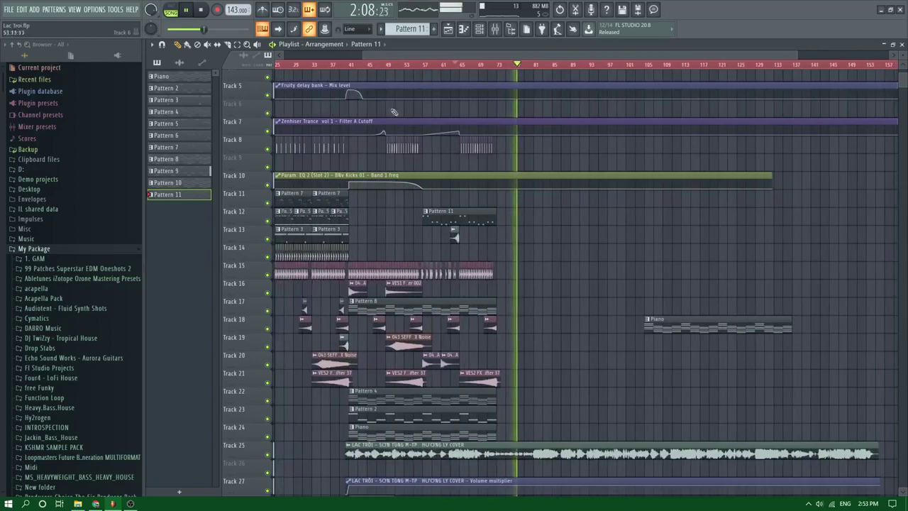
Replay the song from about bar 72 to hear the transition at bar 73
drag(404, 57, 395, 58)
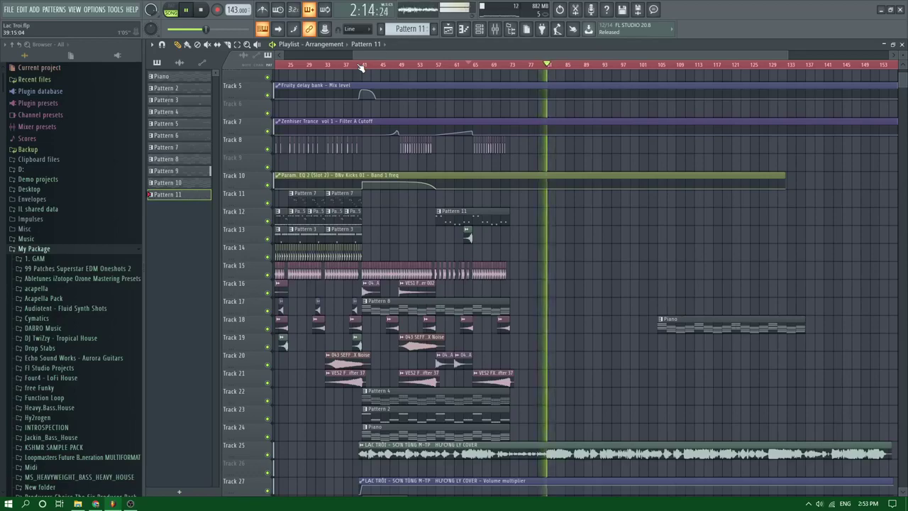
scroll(646, 162, up, 3)
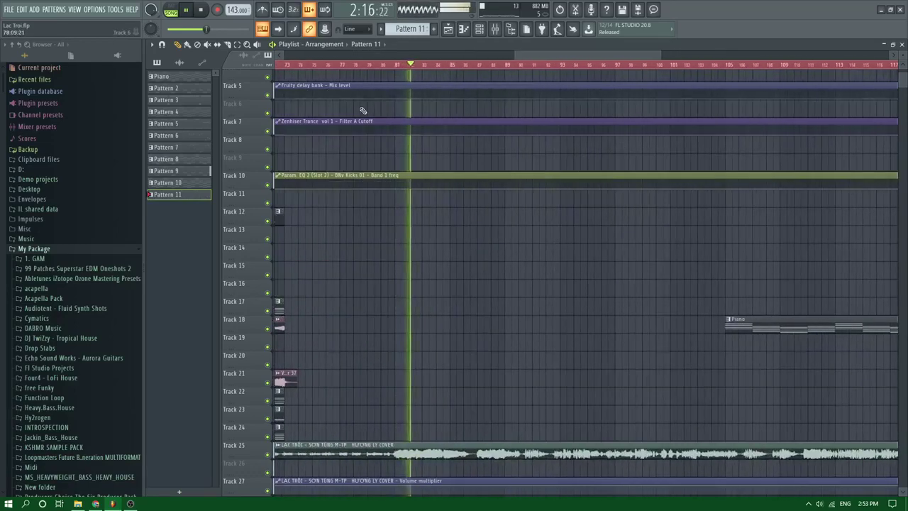
scroll(362, 110, down, 2)
click(314, 65)
scroll(317, 112, up, 4)
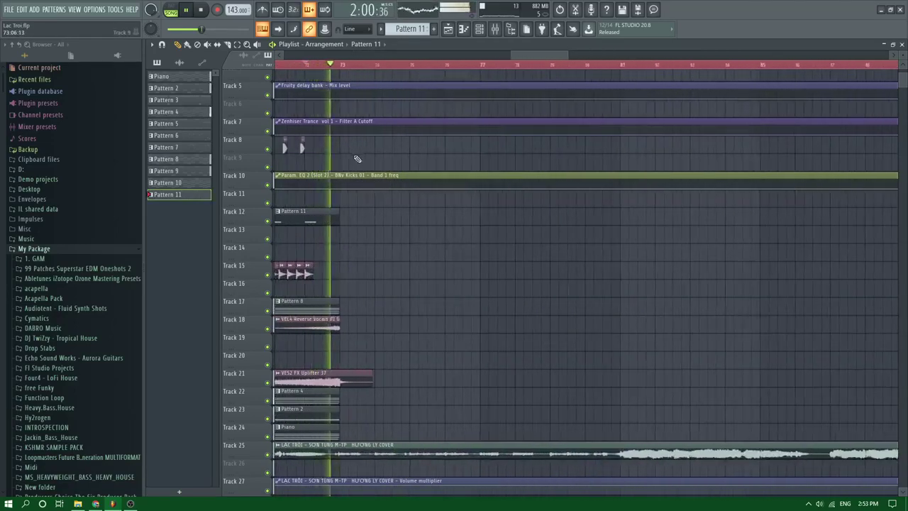
Copy the VES1 FX Downlifter 002 clip on Track 16 and the VEDM2 Downlifter 029 clip on Track 28 to bar 73
scroll(359, 160, down, 3)
scroll(402, 192, down, 3)
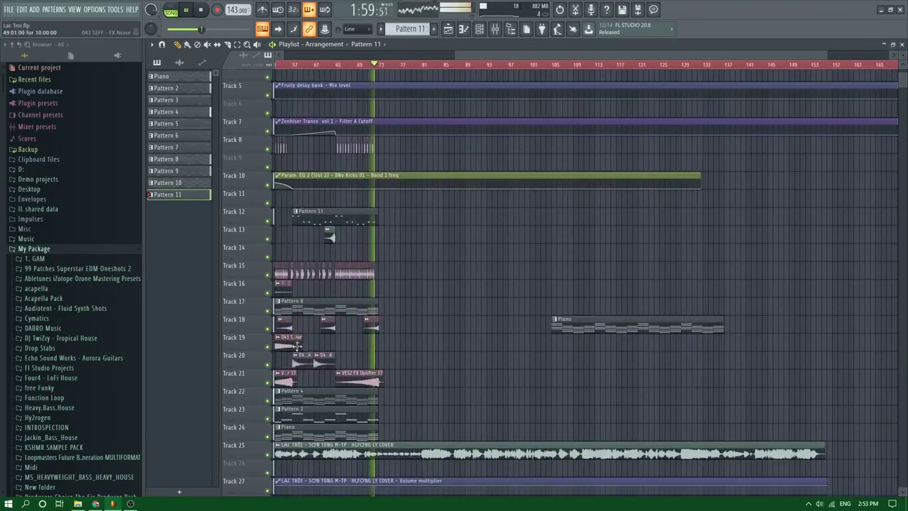
scroll(404, 347, up, 1)
scroll(404, 347, down, 1)
scroll(431, 338, up, 3)
drag(458, 291, 606, 305)
scroll(610, 310, up, 2)
scroll(539, 344, down, 2)
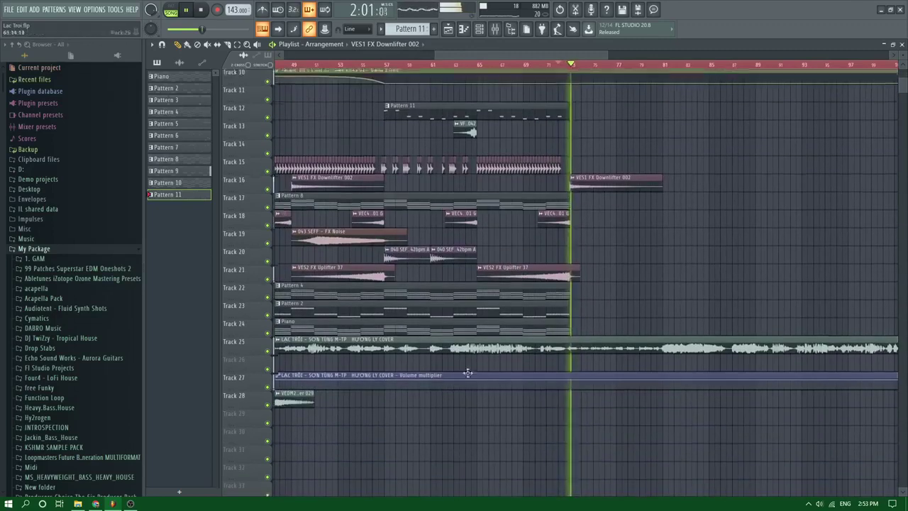
drag(301, 395, 675, 391)
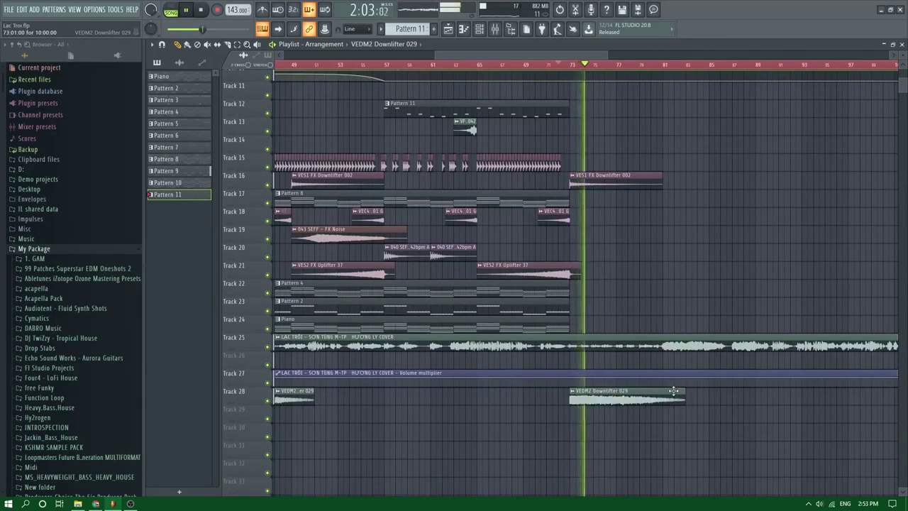
scroll(672, 275, up, 2)
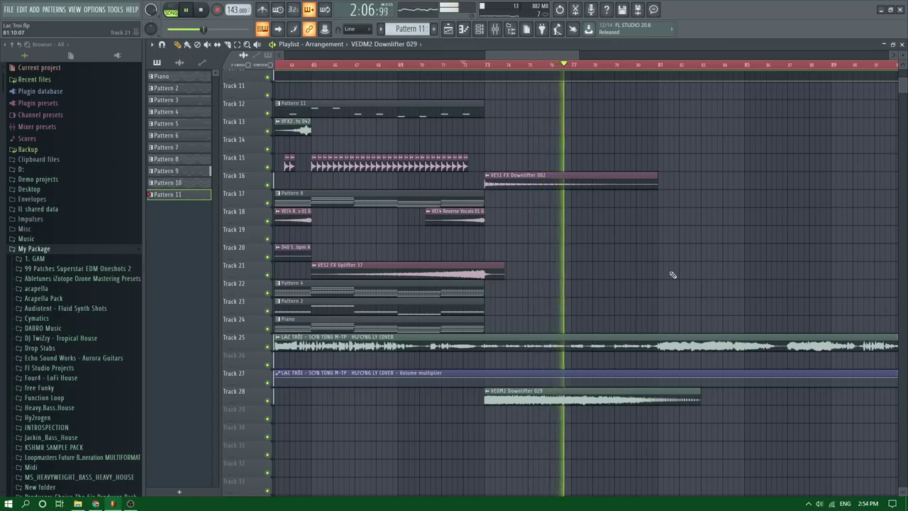
Add a dip to silence in the vocal's volume automation in the second half of bar 73, restoring the level at 74:01:00
scroll(673, 275, up, 2)
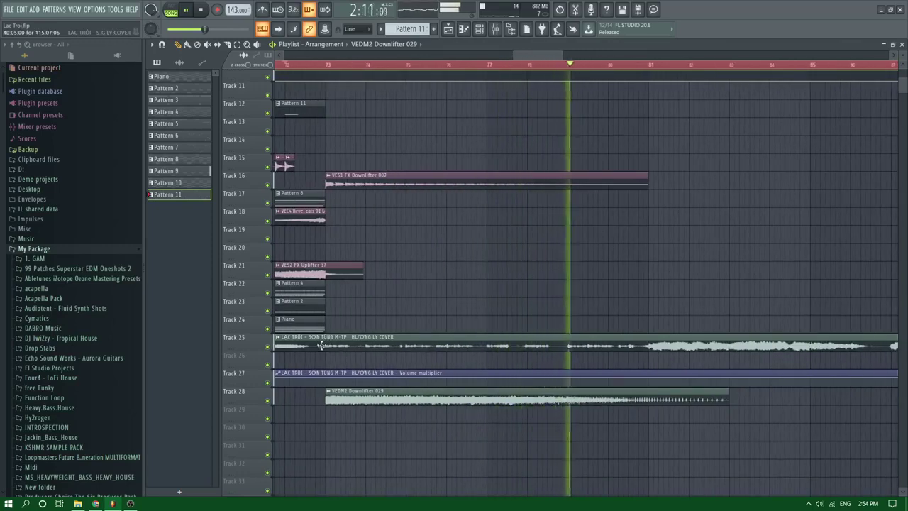
scroll(330, 383, up, 2)
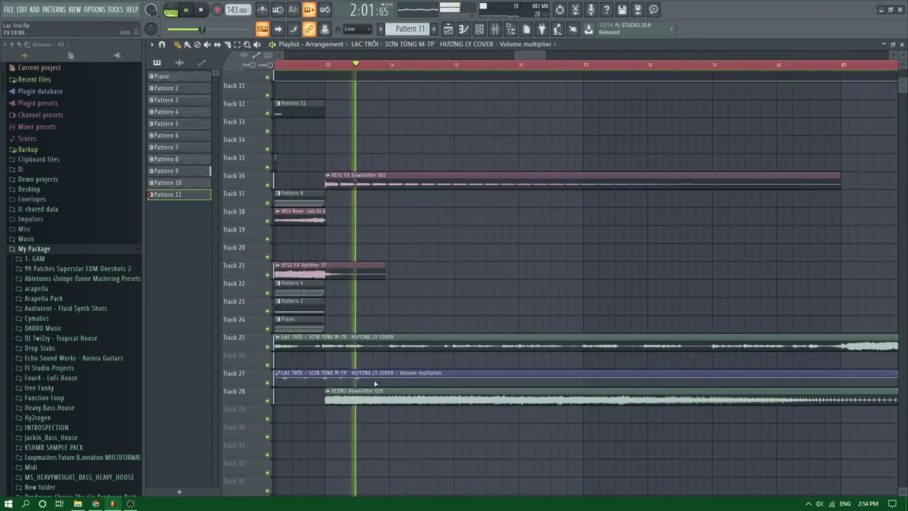
key(space)
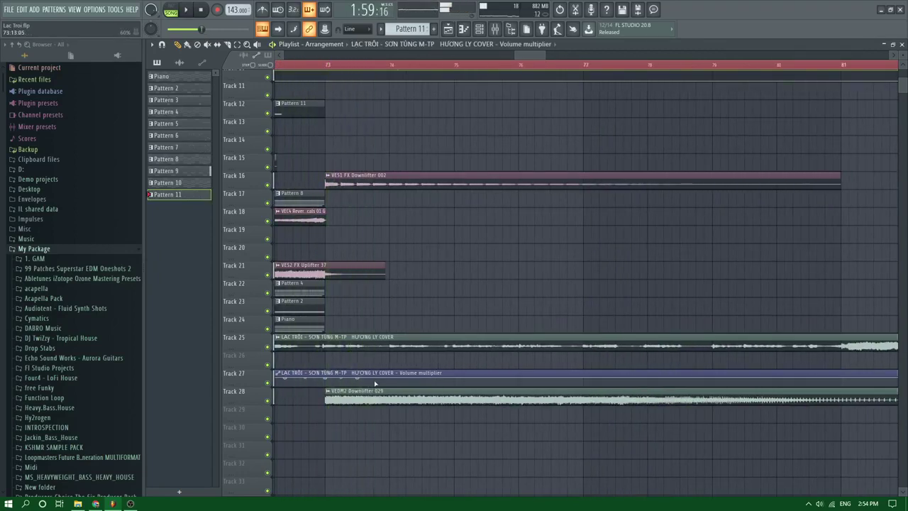
right_click(366, 385)
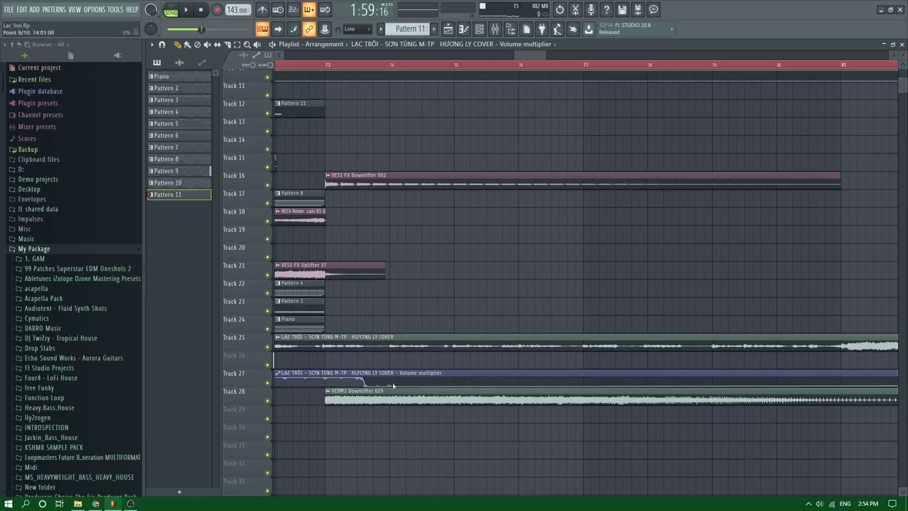
scroll(437, 387, up, 2)
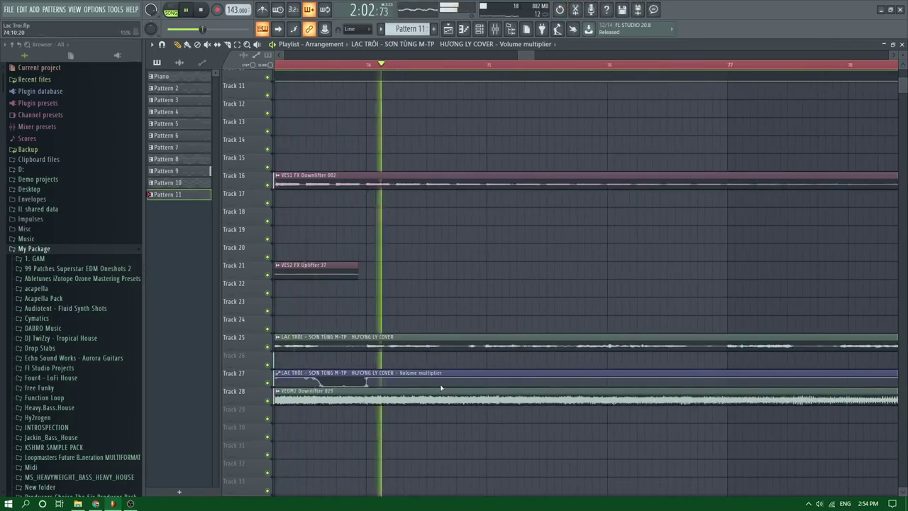
key(space)
key(space)
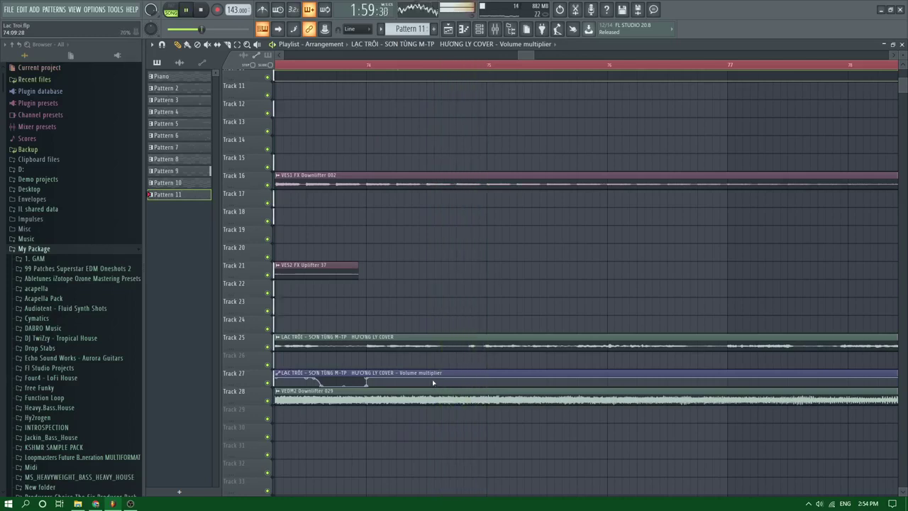
Add a vocal volume dip in the second half of bar 74, adjust where it starts and replay the passage
drag(431, 372, 465, 373)
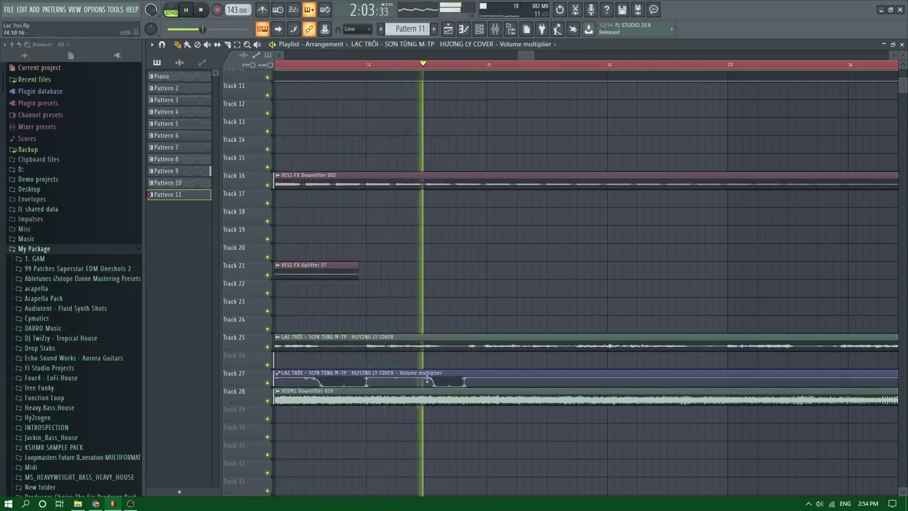
key(space)
key(space)
click(349, 65)
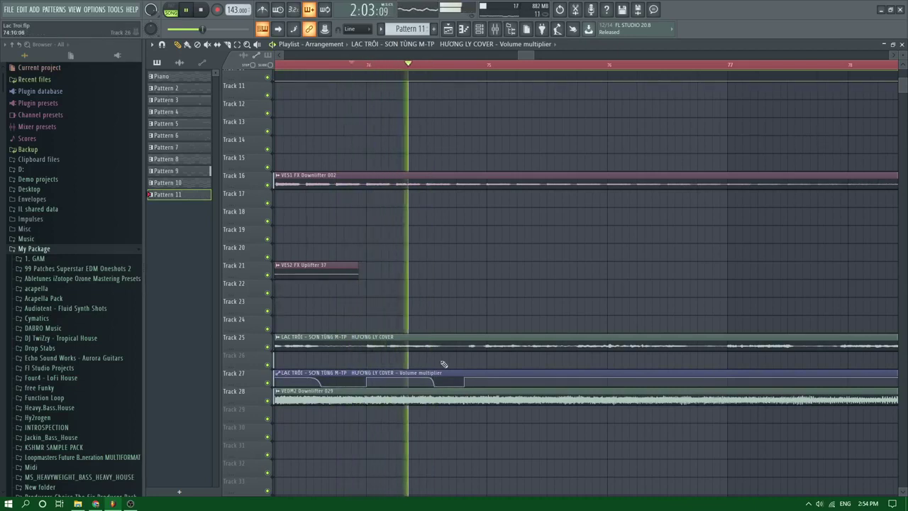
key(space)
key(space)
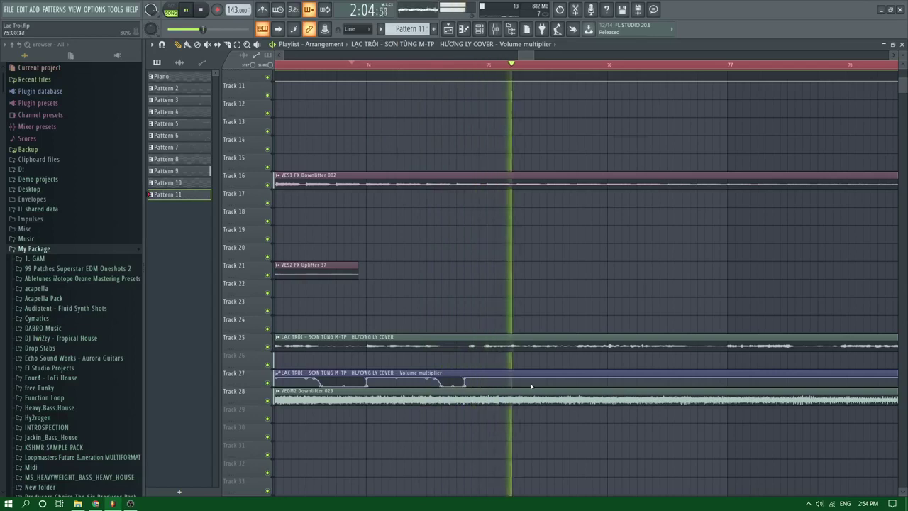
key(space)
key(space)
Add a vocal volume dip from about 76:12:00 and slope its recovery up to bar 77
right_click(685, 383)
right_click(690, 385)
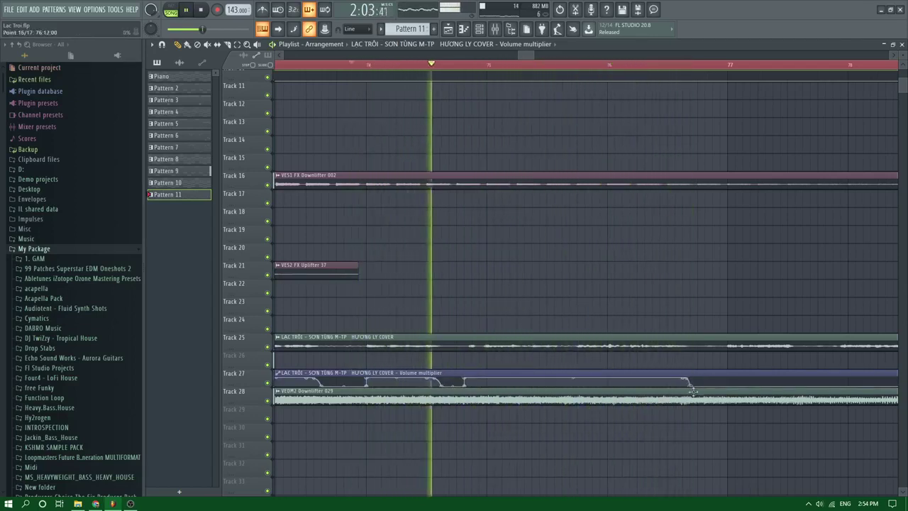
right_click(729, 385)
right_click(737, 385)
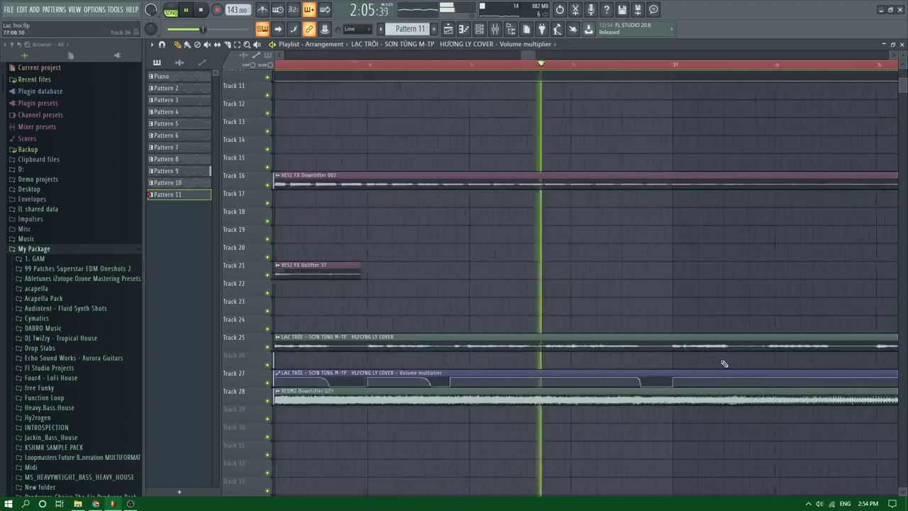
scroll(681, 382, up, 2)
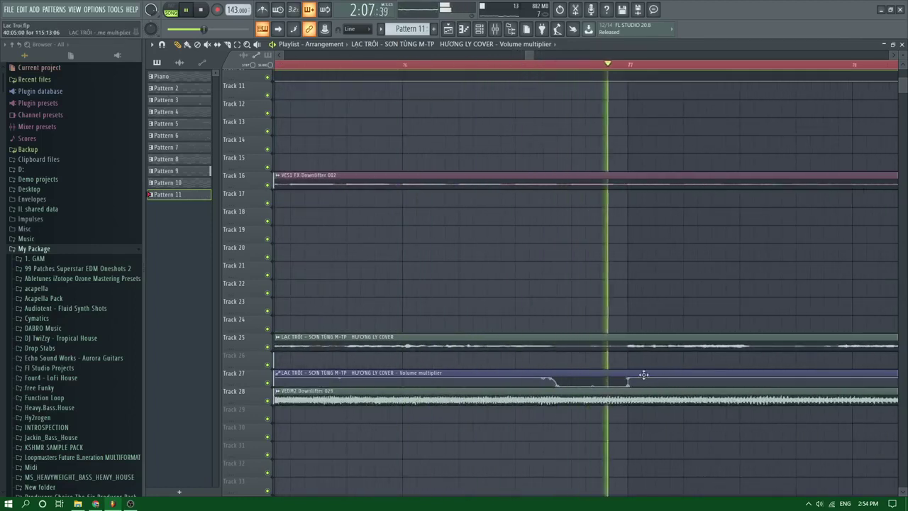
key(space)
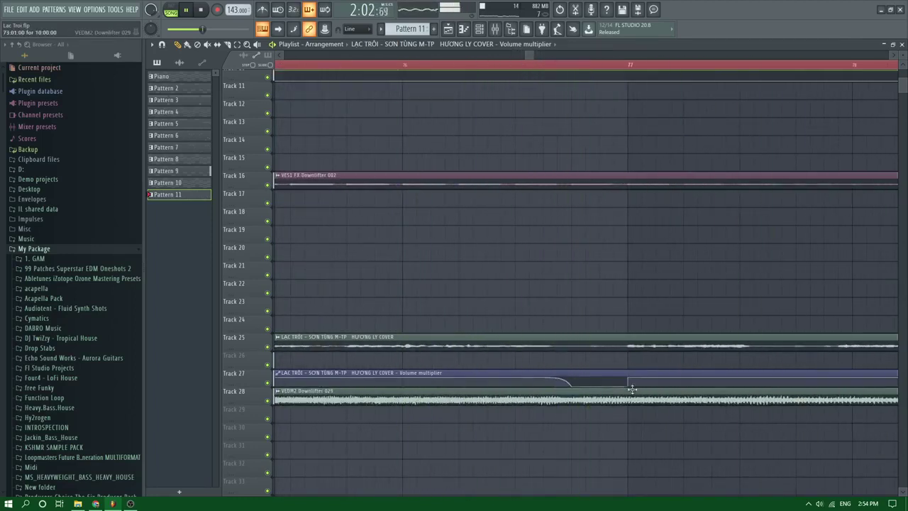
scroll(600, 383, down, 2)
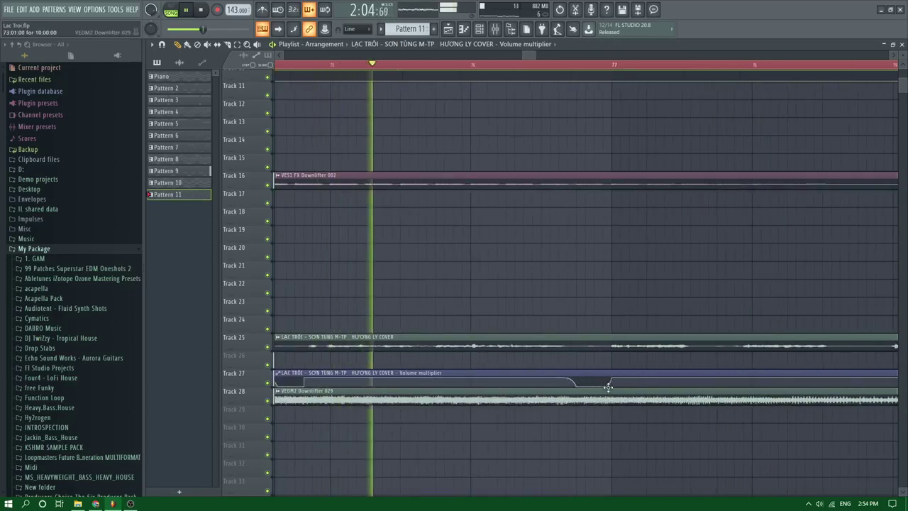
scroll(719, 373, up, 2)
Add a sloped vocal volume dip from 77:09:00 that recovers to full level at 78:01:00
right_click(654, 378)
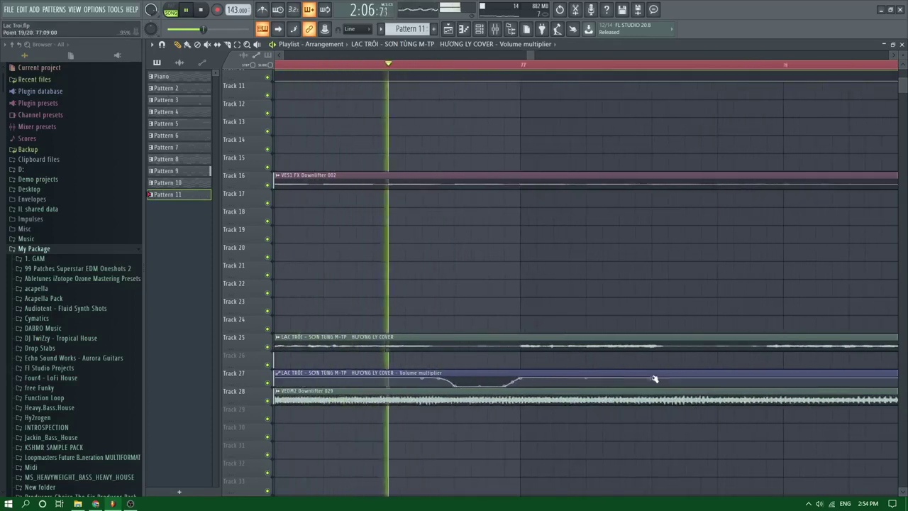
right_click(670, 378)
drag(671, 379, 682, 385)
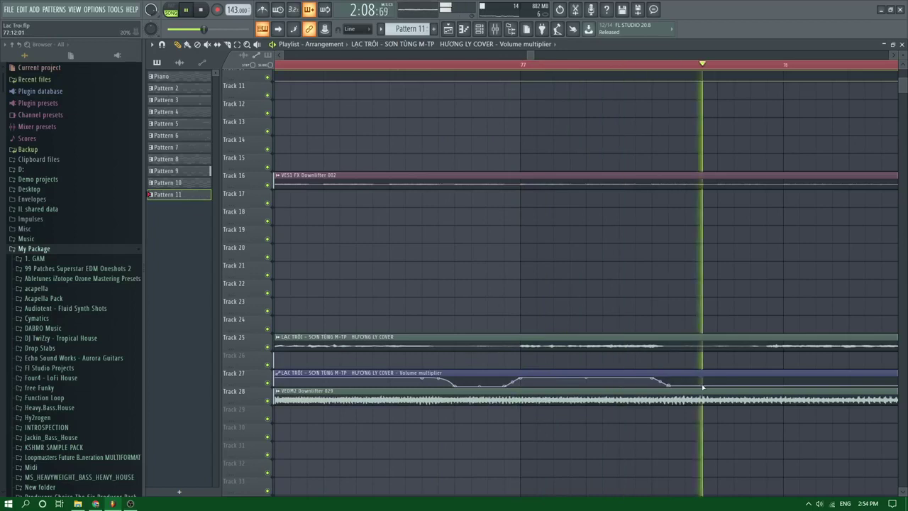
key(space)
key(space)
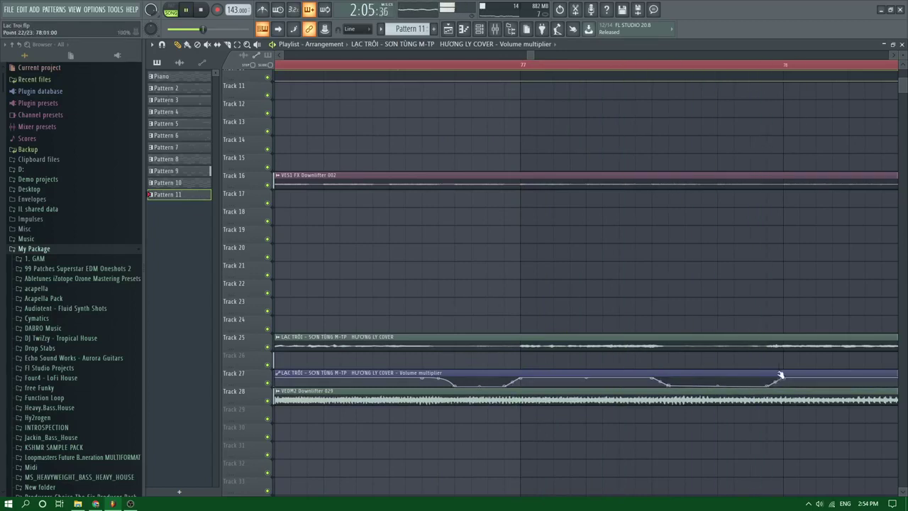
Add a vocal volume dip from about 78:09 with a sloped start, restoring the full level at 78:16:00
scroll(712, 372, down, 3)
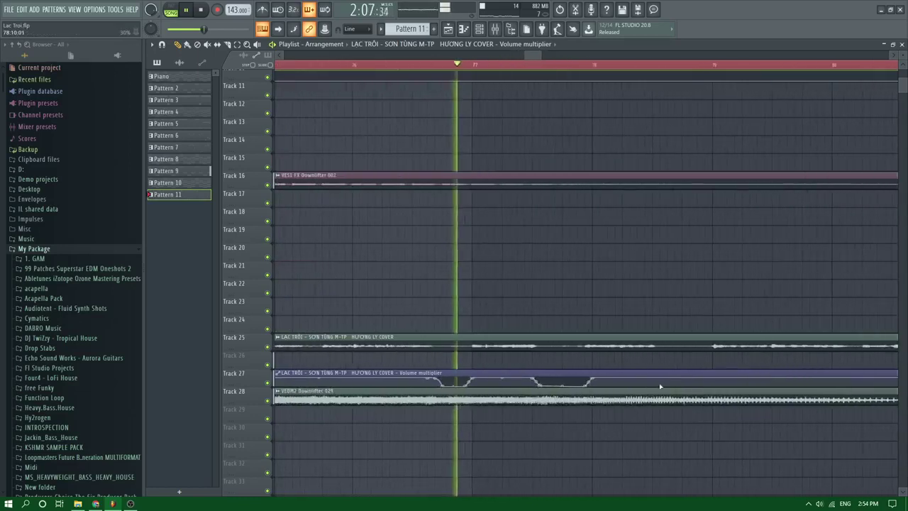
drag(655, 377, 708, 389)
key(space)
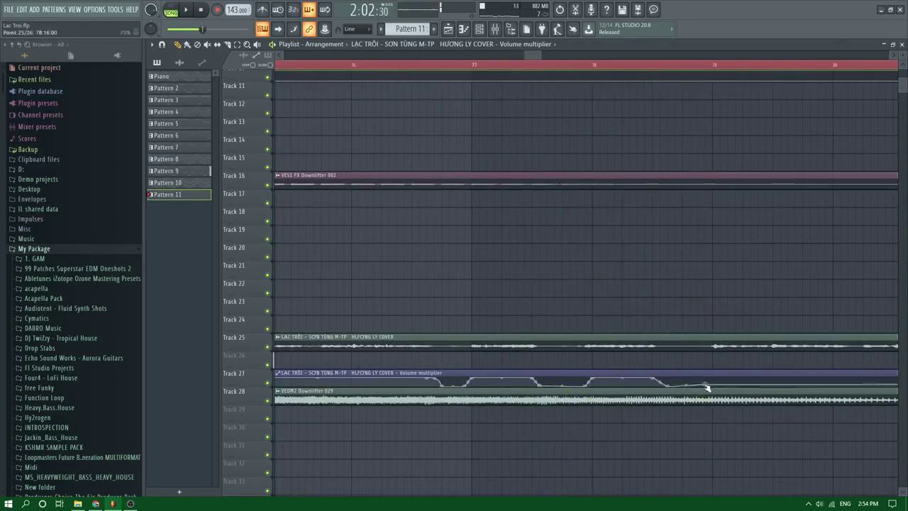
scroll(706, 373, up, 3)
scroll(617, 365, down, 4)
scroll(705, 365, up, 3)
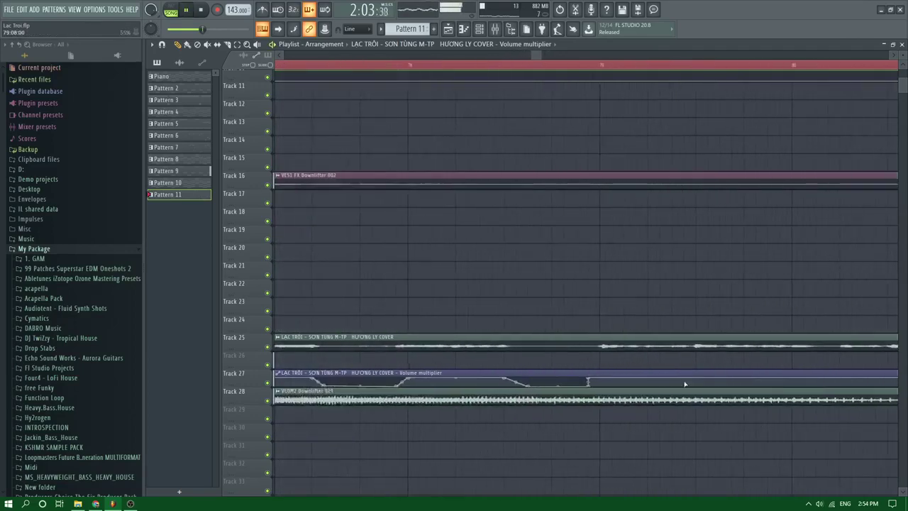
Add a short vocal volume dip near the start of bar 80, restoring the level about a quarter of the way through the bar
scroll(590, 356, down, 3)
scroll(676, 371, up, 1)
scroll(674, 376, up, 1)
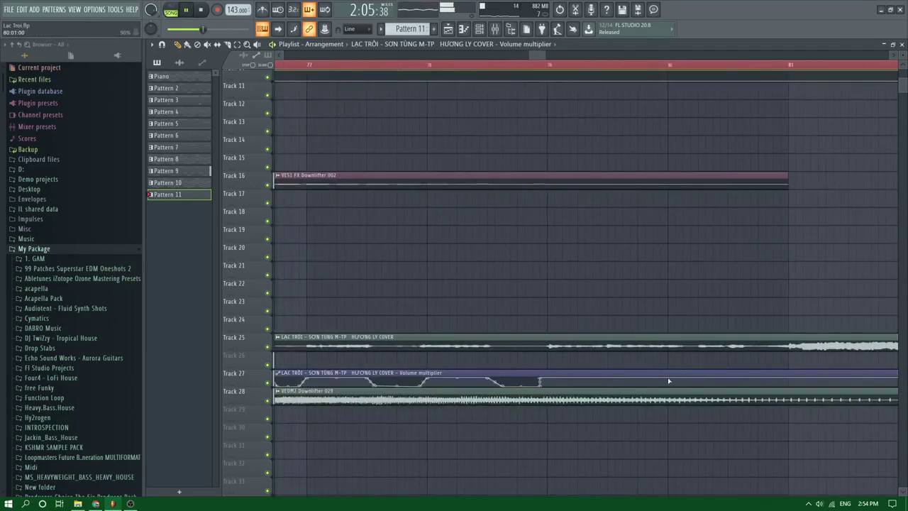
mouse_move(685, 380)
mouse_down()
mouse_move(688, 390)
mouse_move(700, 372)
mouse_up()
right_click(697, 385)
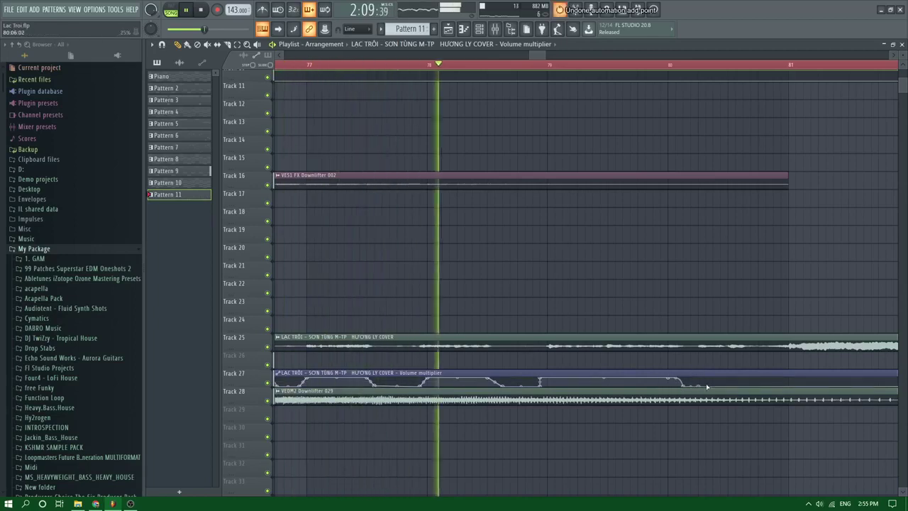
scroll(749, 374, up, 3)
Add a vocal volume dip in the second half of bar 80 with a curved recovery up to bar 81, and replay it
right_click(772, 378)
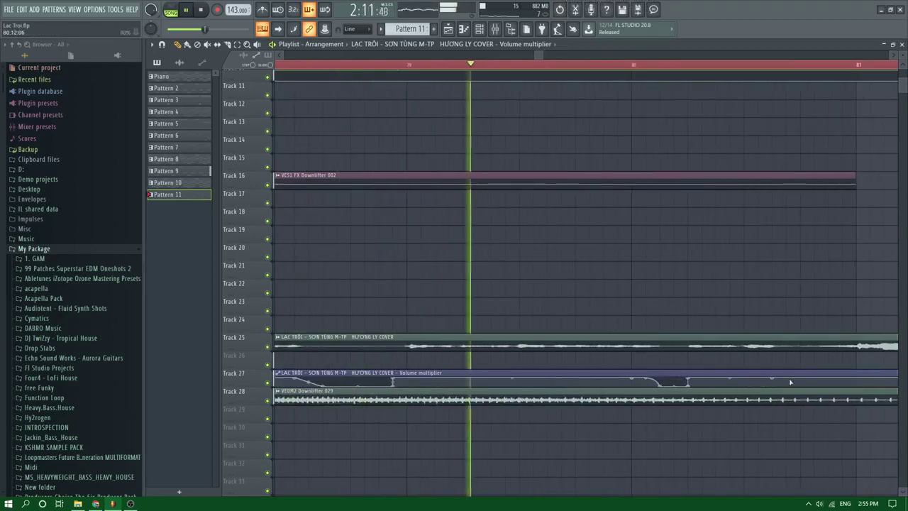
right_click(789, 386)
right_click(815, 387)
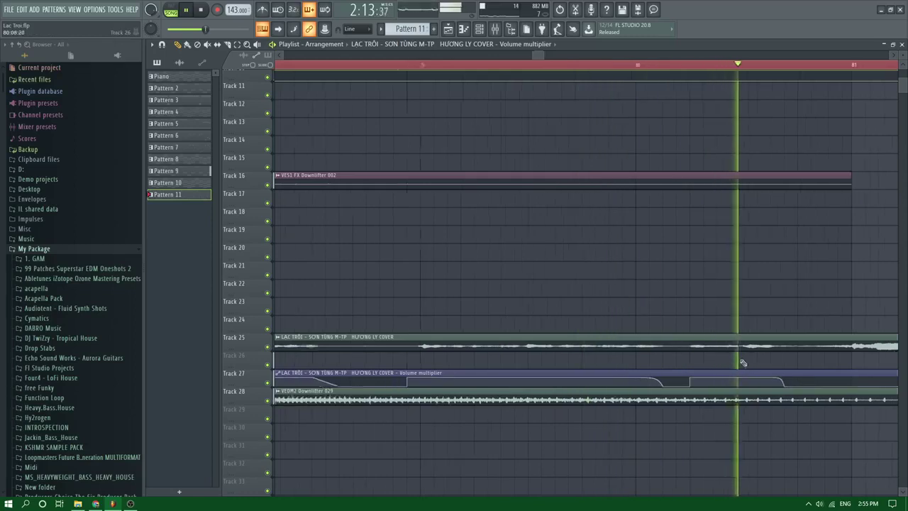
key(space)
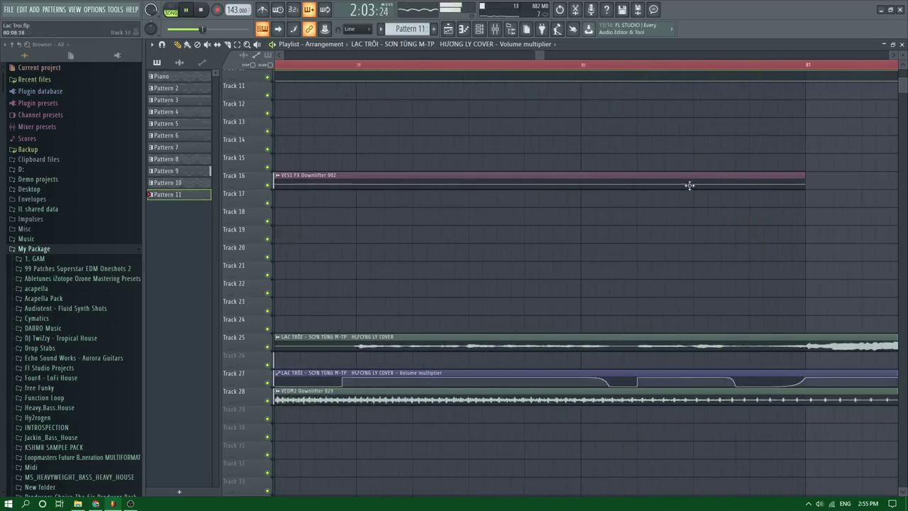
click(706, 65)
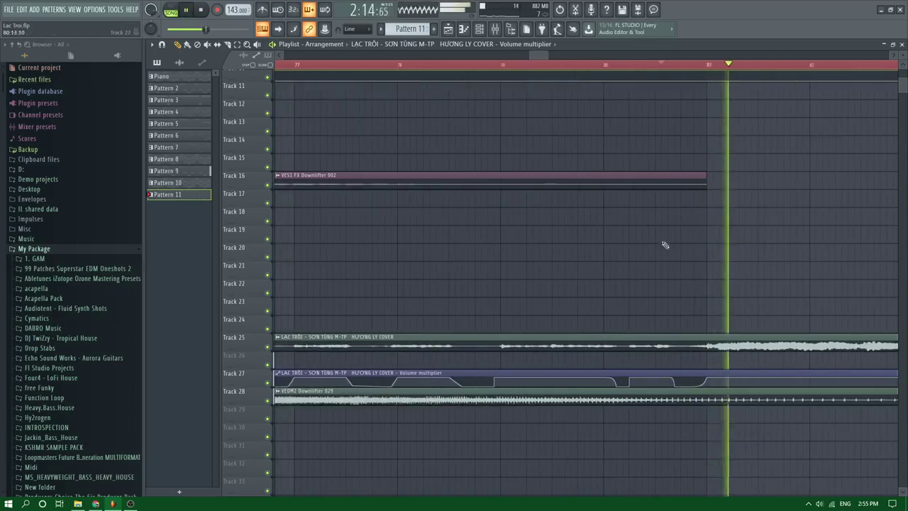
Replay the transition into bar 73 from the bars just before it and save the project
scroll(584, 209, down, 3)
scroll(584, 209, down, 5)
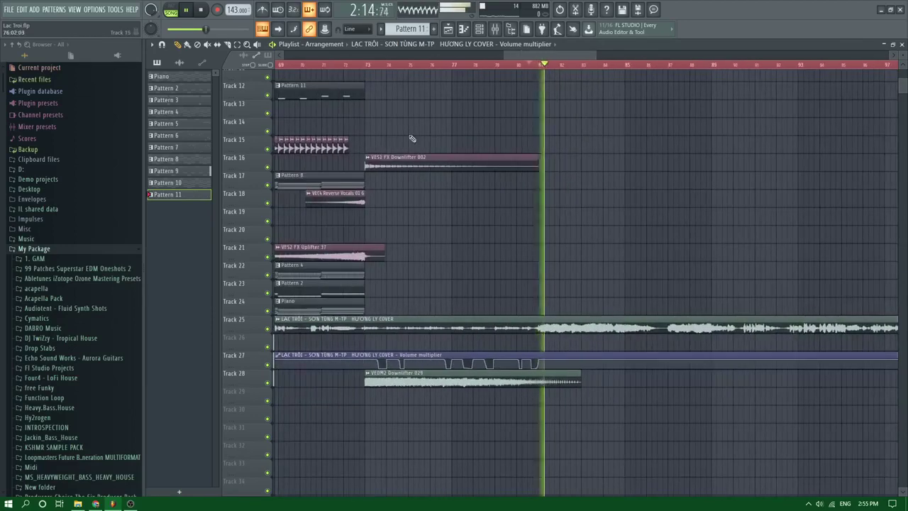
click(358, 64)
scroll(361, 71, up, 4)
scroll(379, 189, up, 4)
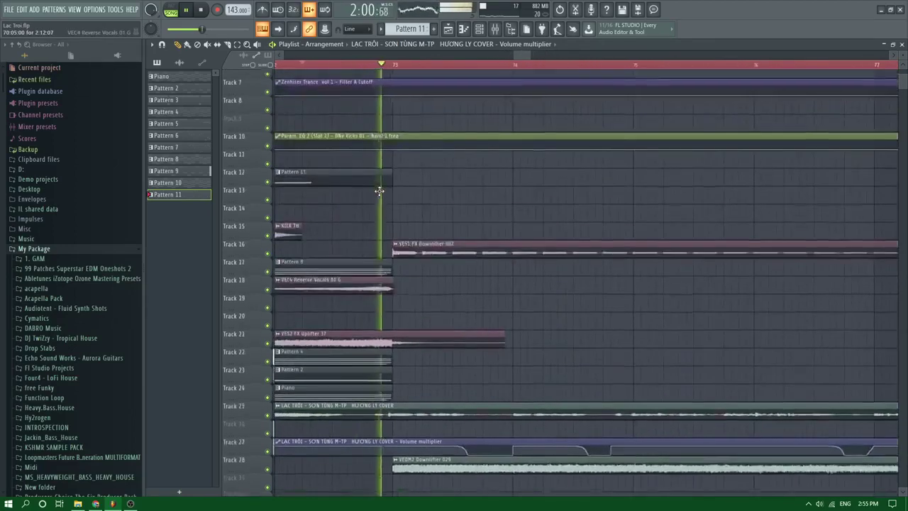
scroll(386, 205, up, 2)
click(344, 64)
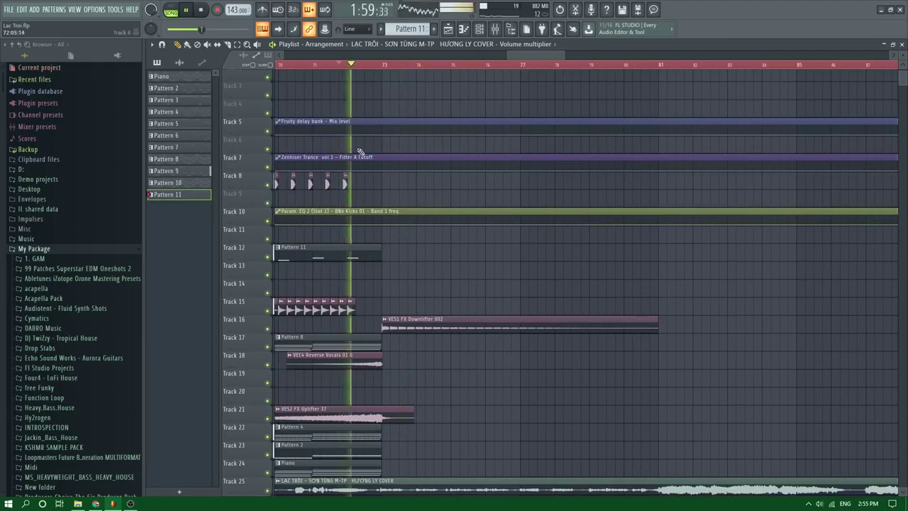
scroll(365, 172, down, 4)
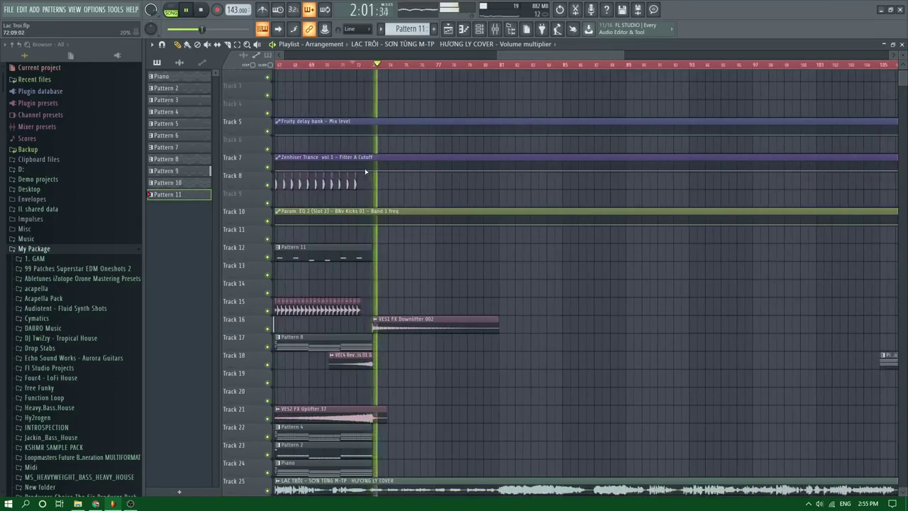
scroll(365, 172, down, 4)
key(ctrl+s)
scroll(365, 172, up, 3)
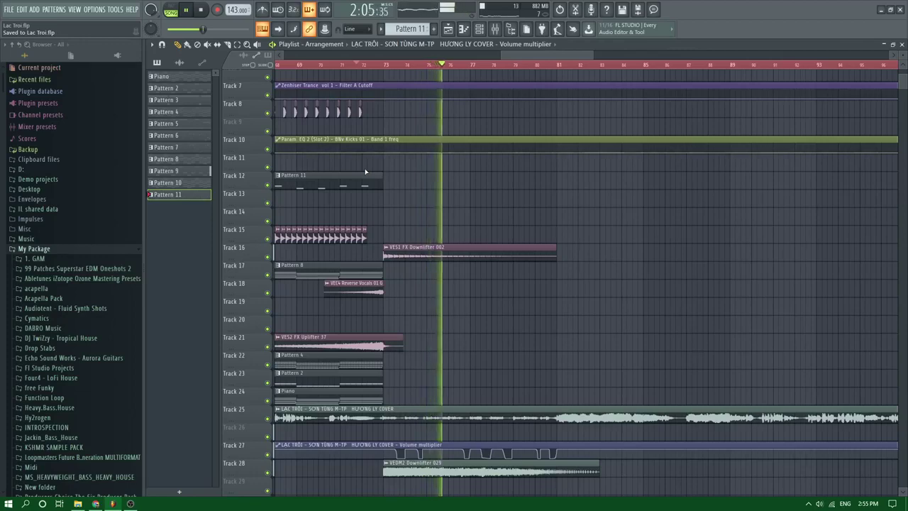
Place a copy of the VEC4 Reverse Vocals 01 G clip on Track 18 so that it ends at bar 81
scroll(365, 172, down, 1)
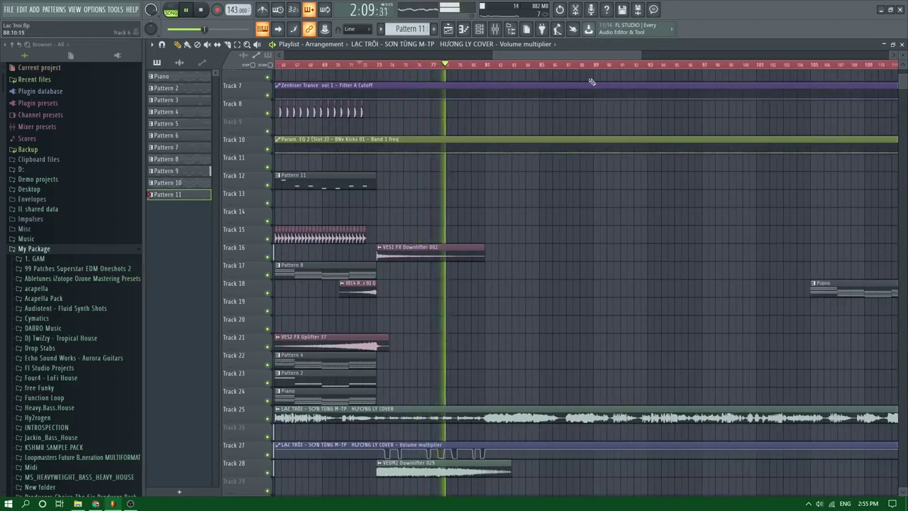
scroll(434, 211, up, 2)
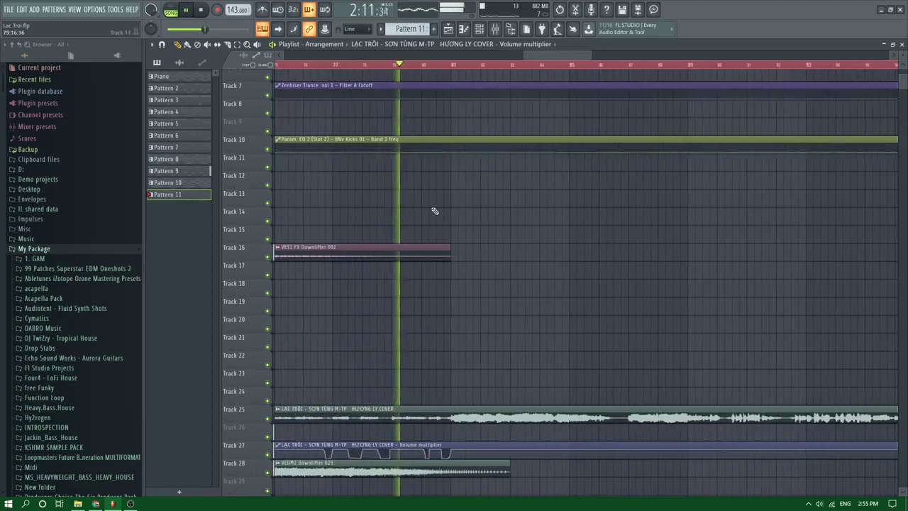
scroll(439, 217, down, 1)
scroll(492, 304, down, 3)
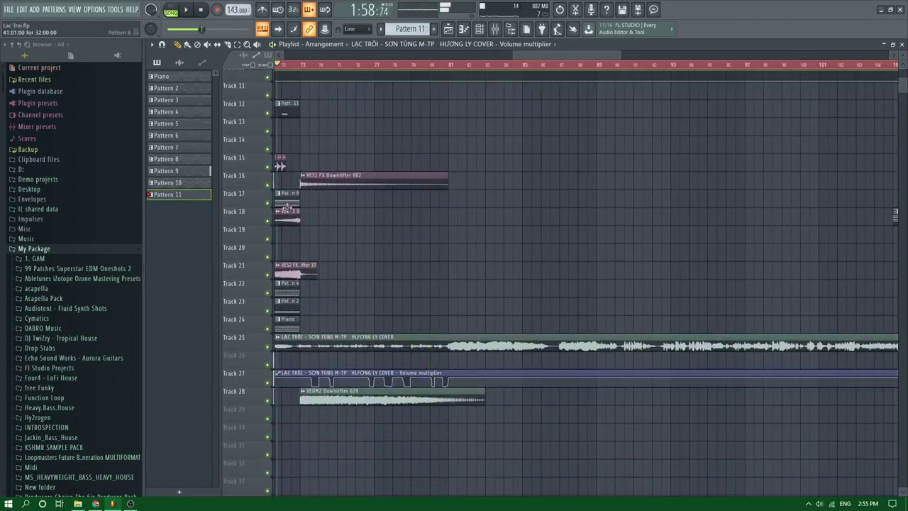
scroll(447, 220, up, 1)
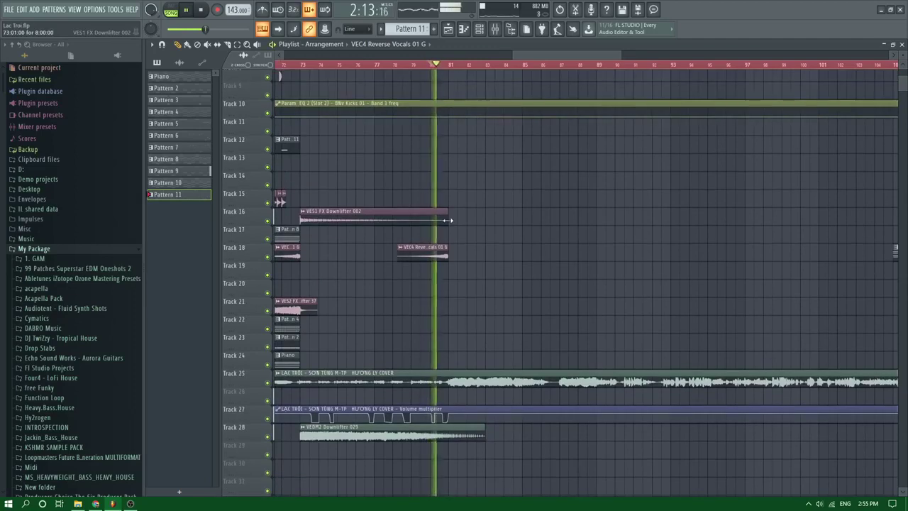
scroll(474, 244, down, 3)
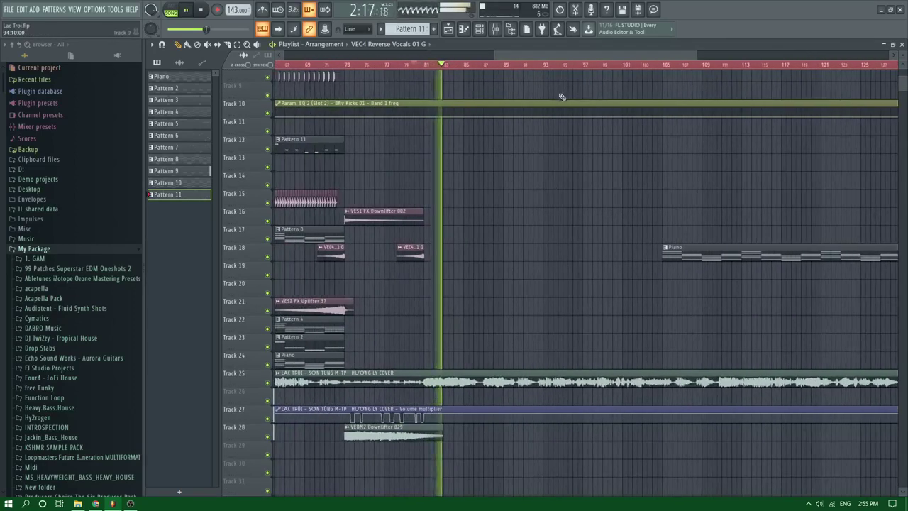
Audition the arrangement from several points on the timeline, ending with playback from bar 41
click(563, 64)
scroll(630, 76, down, 4)
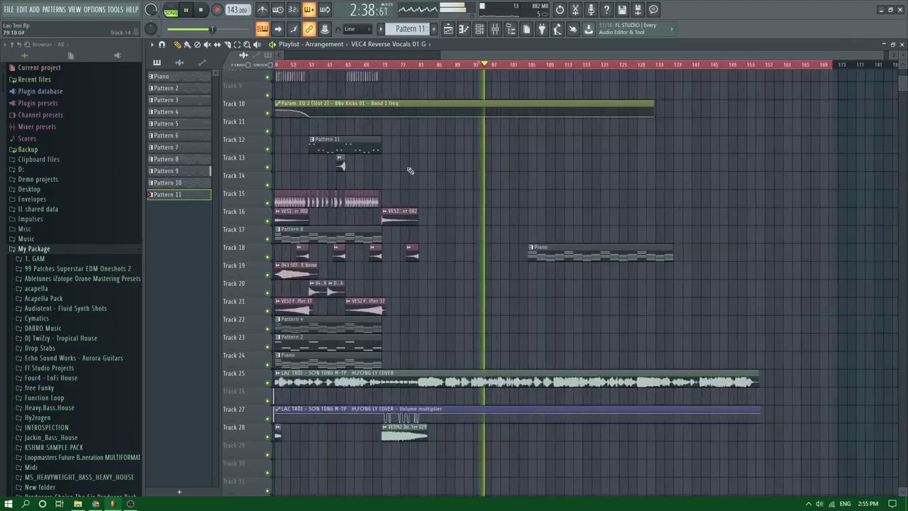
click(410, 65)
click(398, 65)
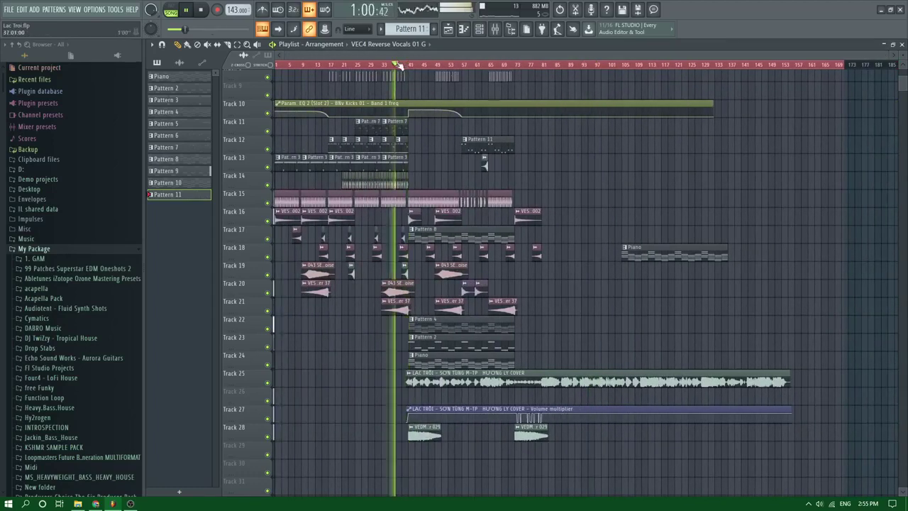
click(409, 64)
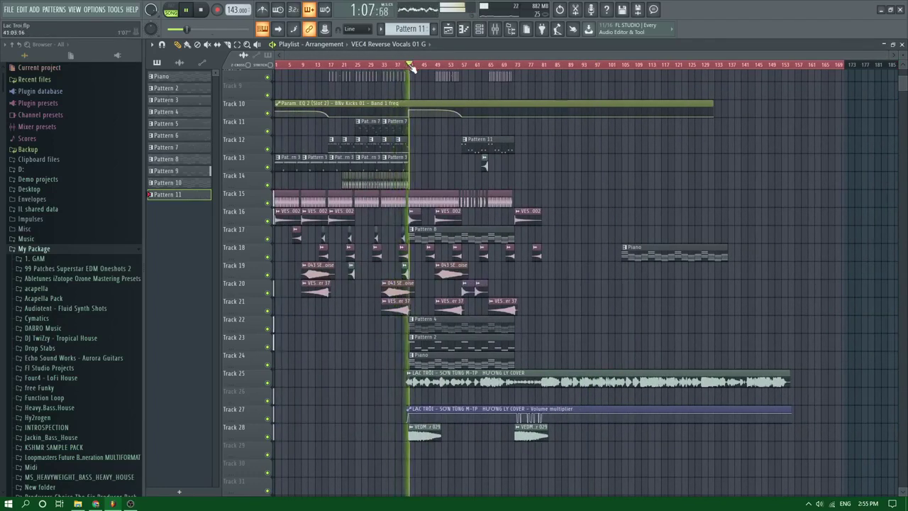
click(407, 64)
scroll(758, 122, down, 3)
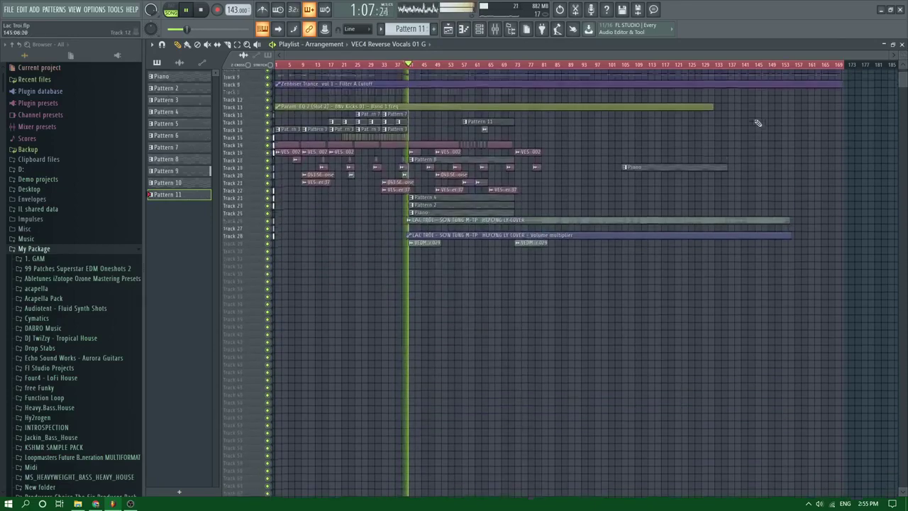
scroll(759, 121, up, 2)
drag(887, 52, 488, 56)
Inspect the BNv Kicks 01 mixer channel during playback, return to the playlist and enlarge its tracks
click(494, 29)
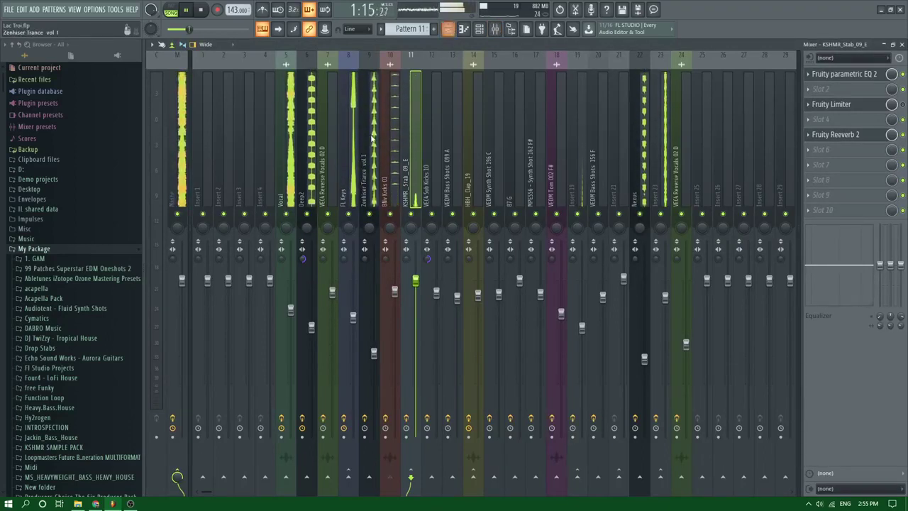
click(392, 126)
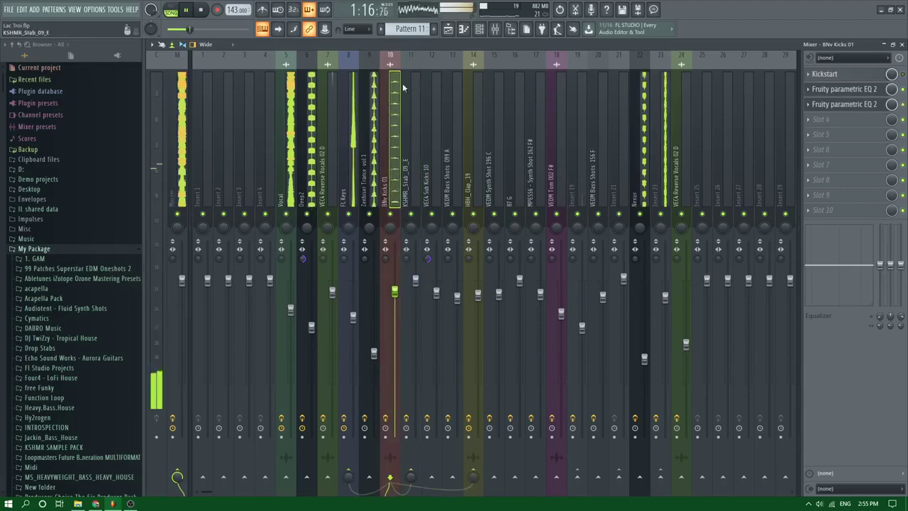
click(447, 29)
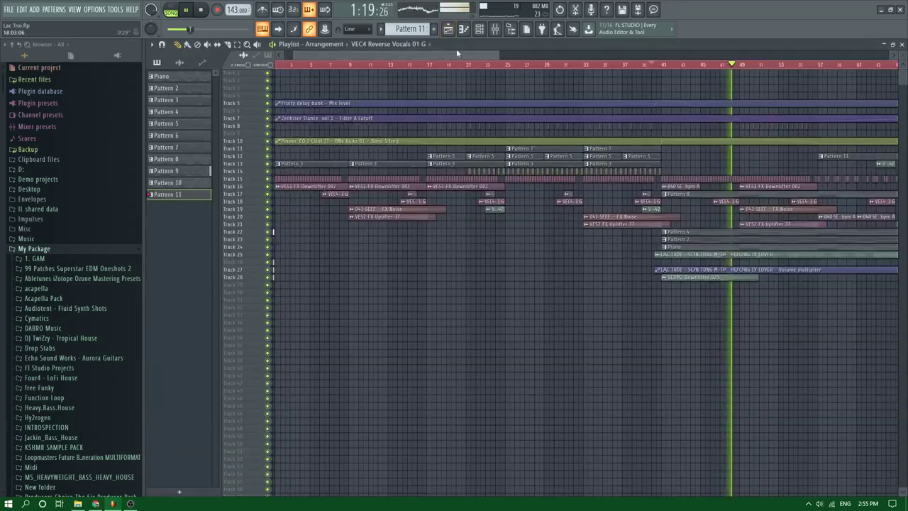
drag(457, 53, 510, 52)
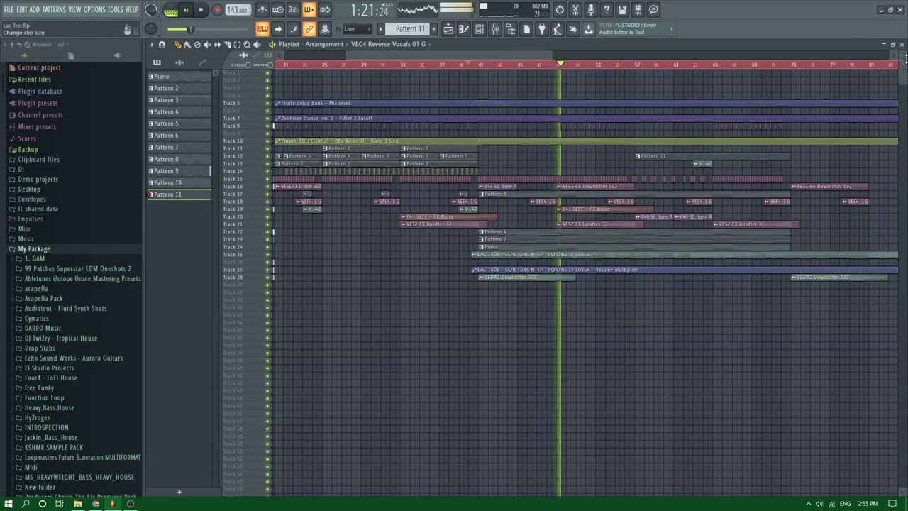
drag(905, 59, 905, 107)
scroll(884, 107, down, 1)
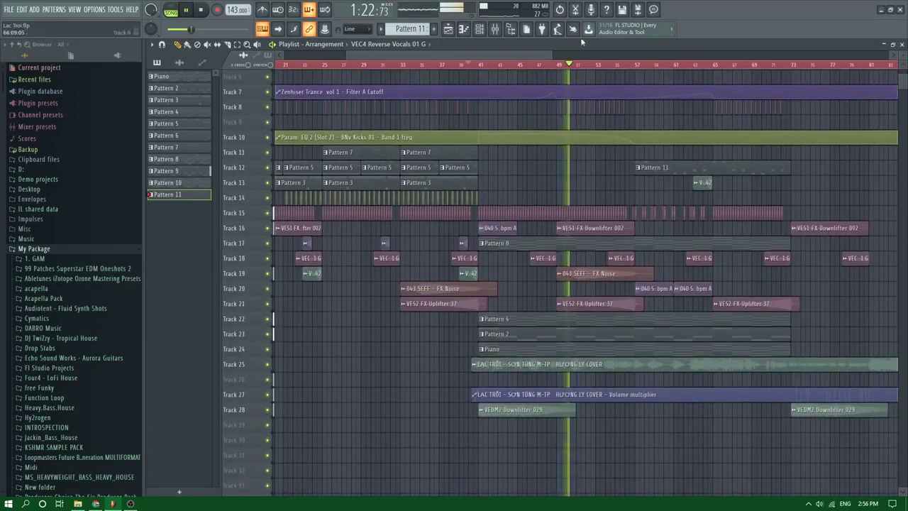
Lower the volume of the VEDM Tom 002 F# mixer channel slightly and return to the playlist
click(495, 29)
click(561, 320)
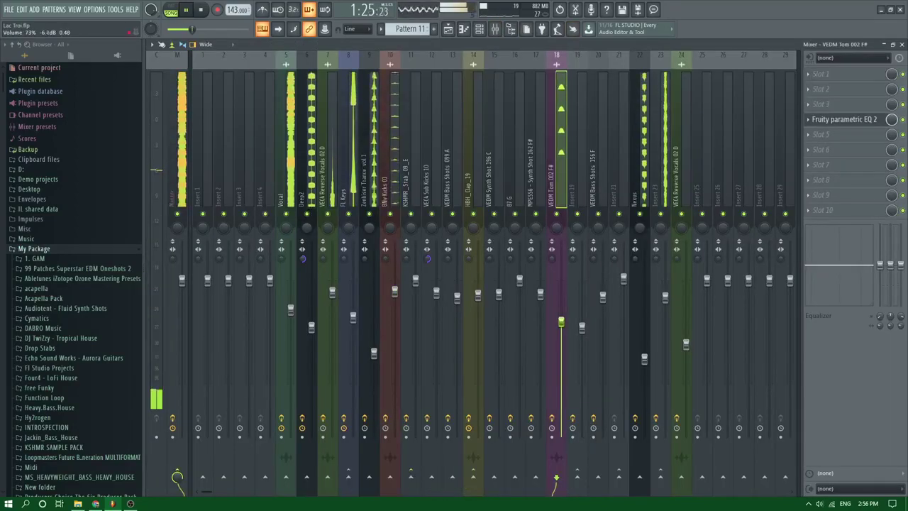
drag(561, 322, 561, 319)
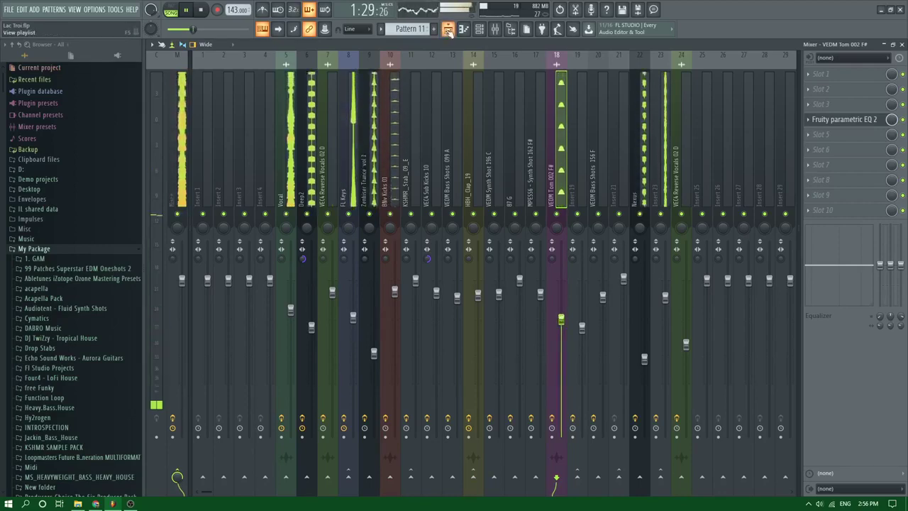
click(447, 30)
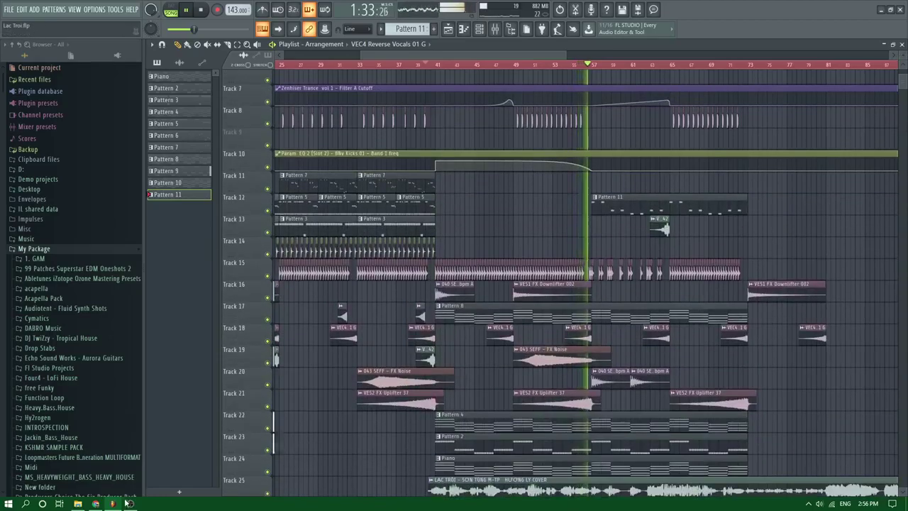
Switch to the Facebook Live Producer page in Chrome, close the notifications and read through the stream comments
click(97, 504)
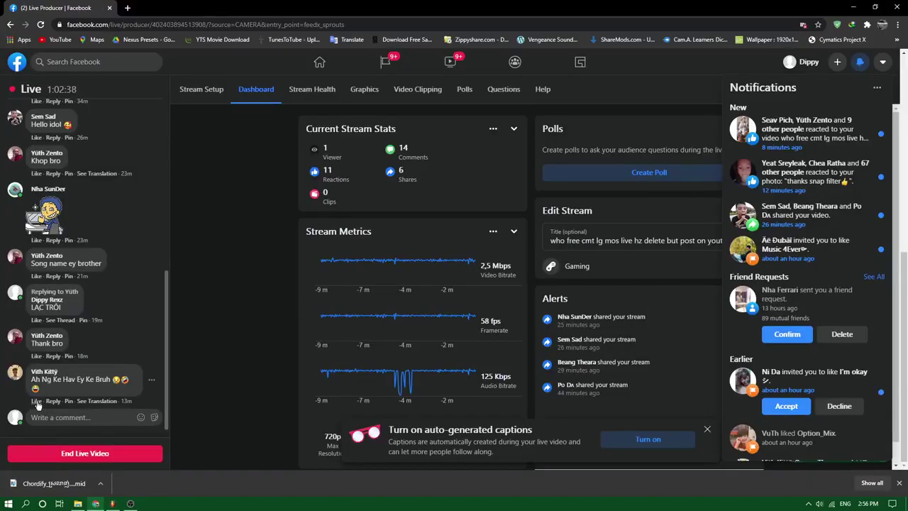
mouse_move(37, 403)
click(95, 384)
scroll(105, 317, up, 1)
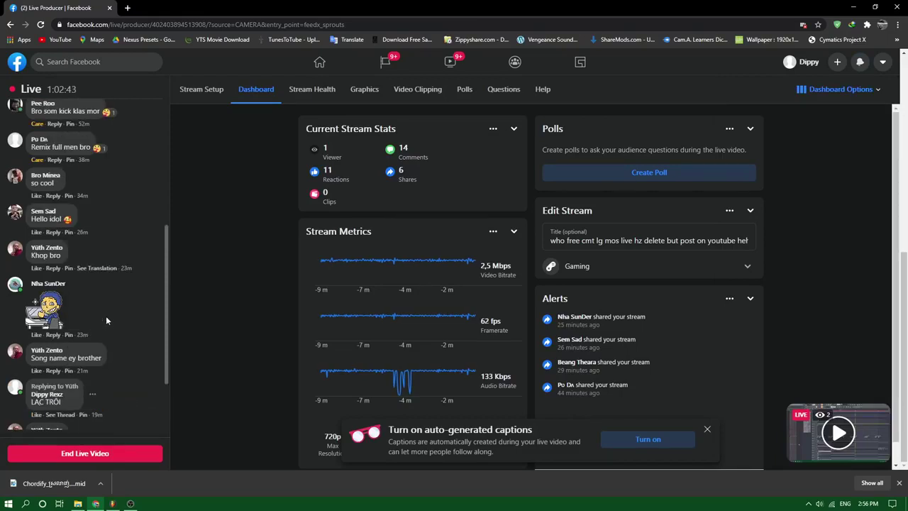
scroll(106, 321, up, 3)
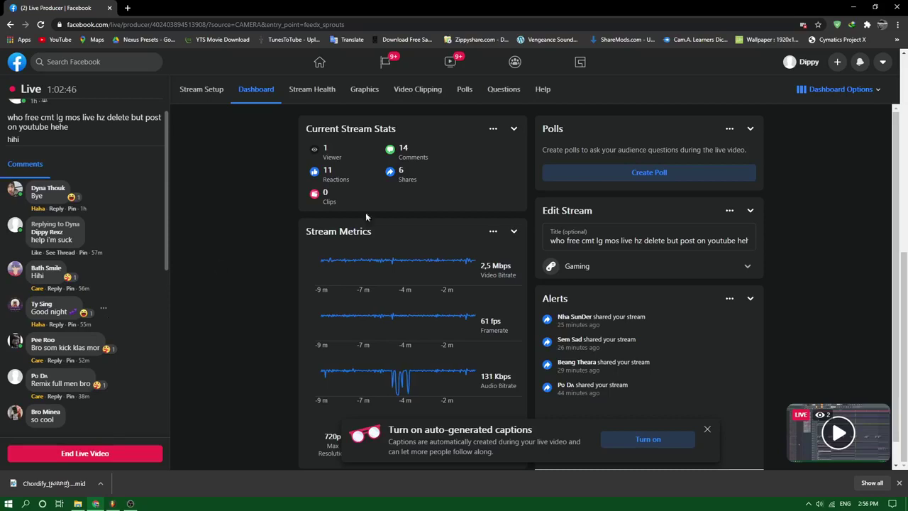
scroll(137, 332, down, 2)
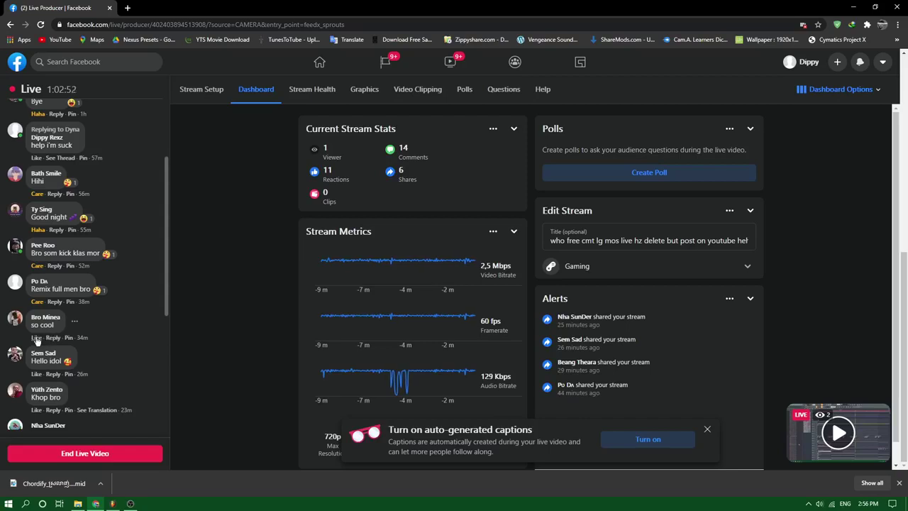
Give Care reactions to the "Hello idol", "Khop bro" and sticker comments, and leave the opened reply thread
scroll(71, 326, down, 2)
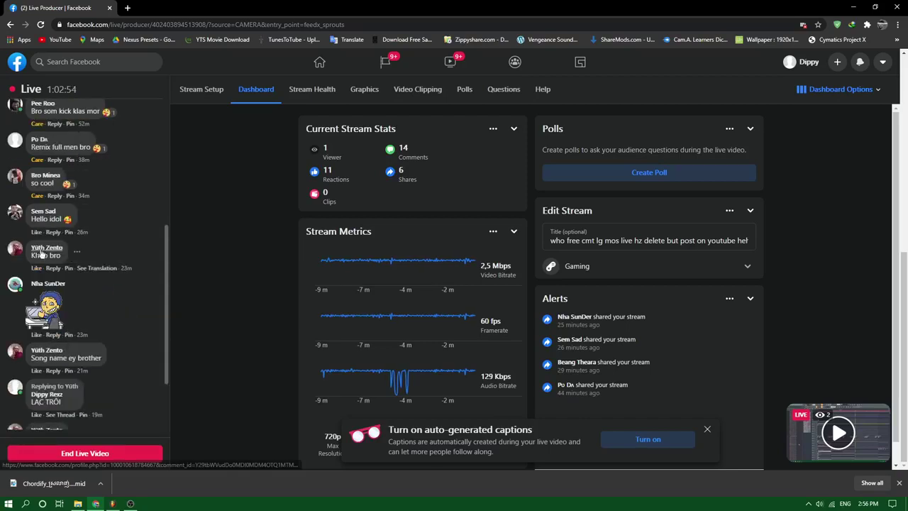
click(75, 218)
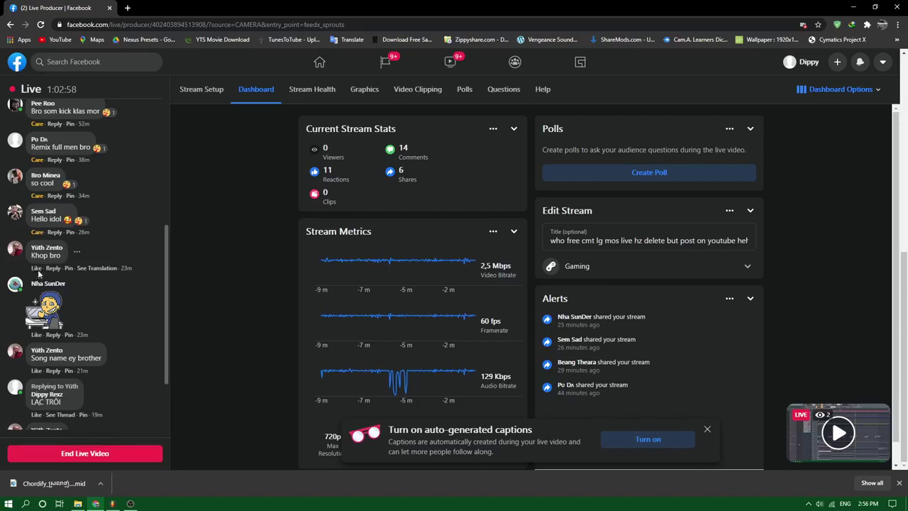
mouse_move(38, 269)
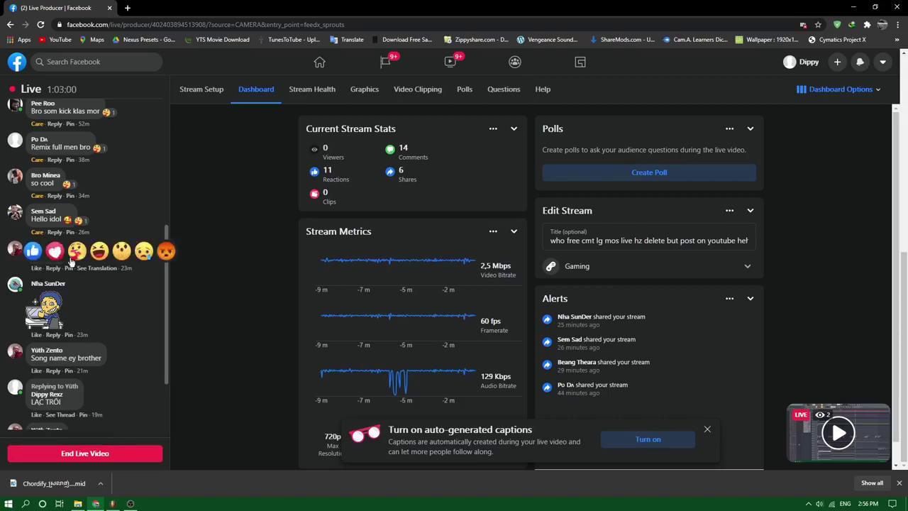
click(75, 249)
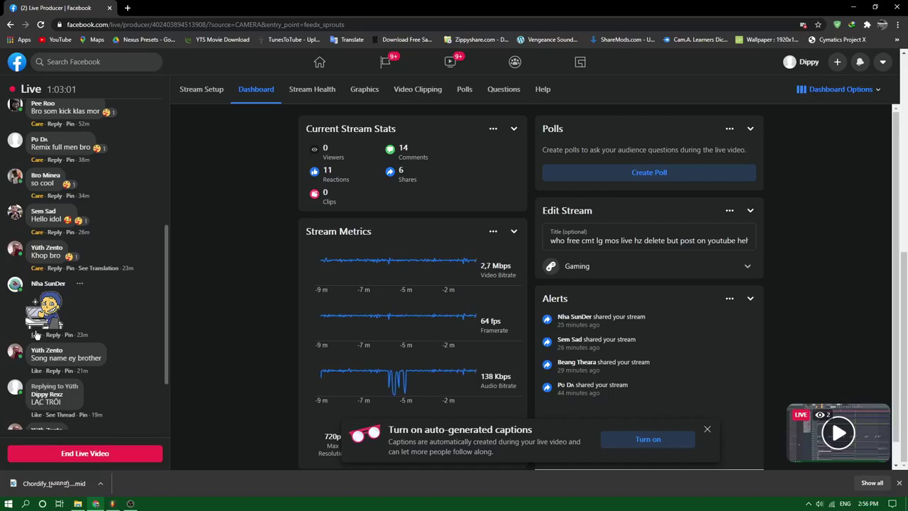
mouse_move(36, 335)
click(75, 314)
scroll(75, 314, down, 2)
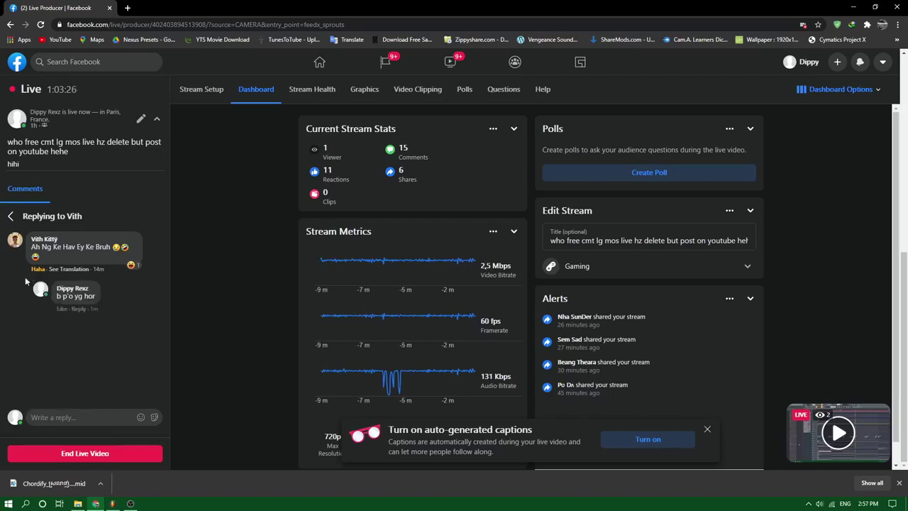
click(13, 216)
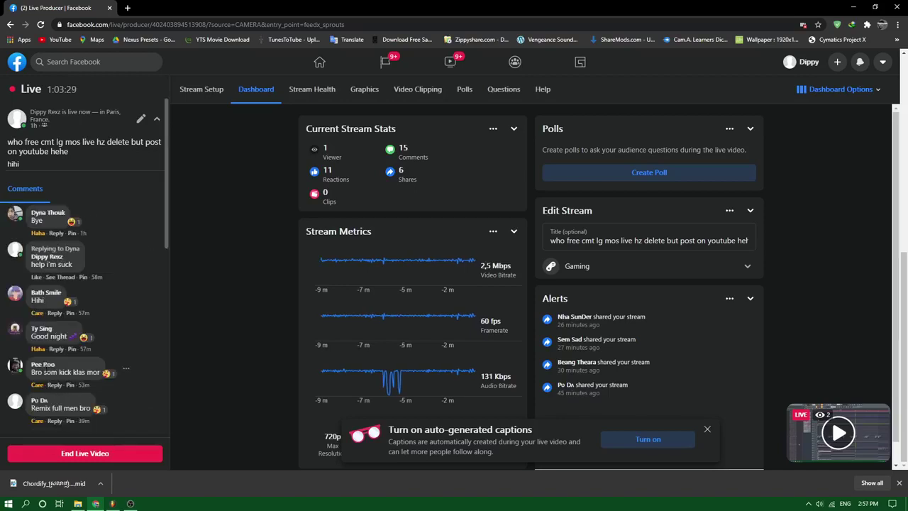
Switch to FL Studio and place a copy of the VEDM2 Downlifter 029 clip on Track 19 from bar 1 to bar 9
click(112, 503)
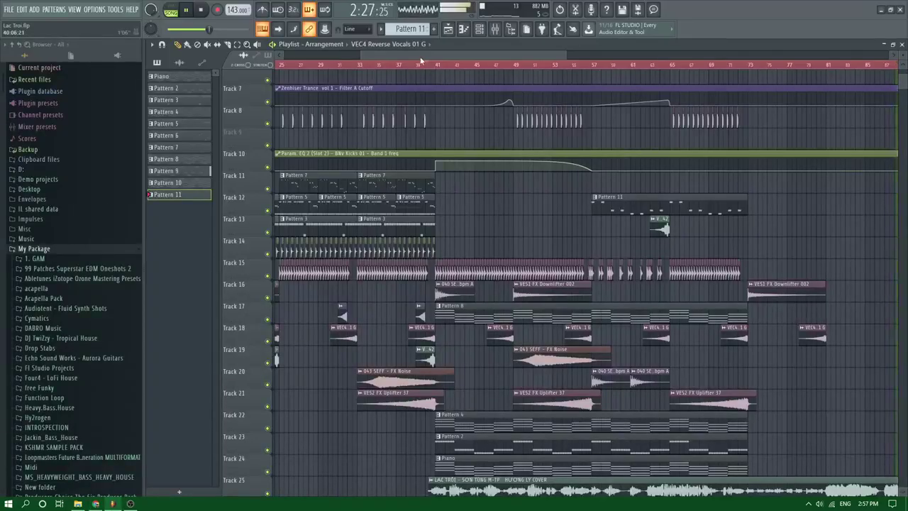
drag(421, 62, 330, 66)
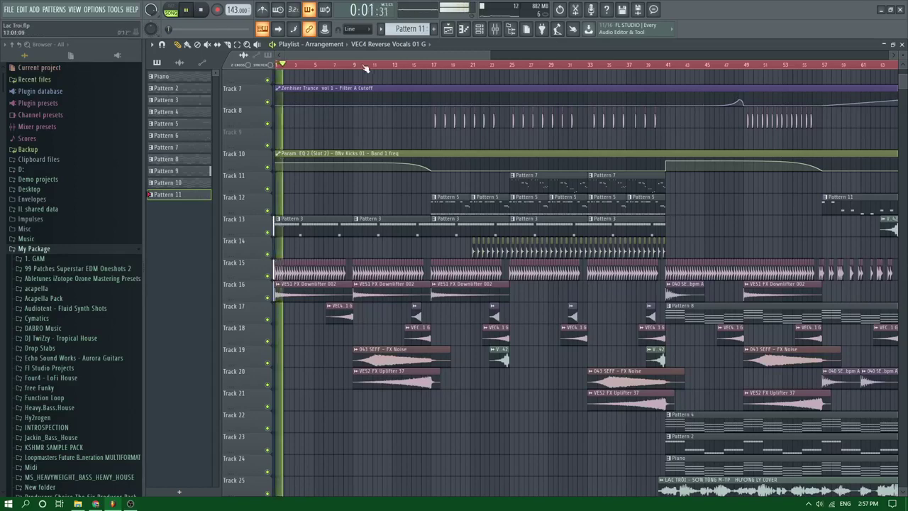
scroll(709, 406, down, 3)
key(space)
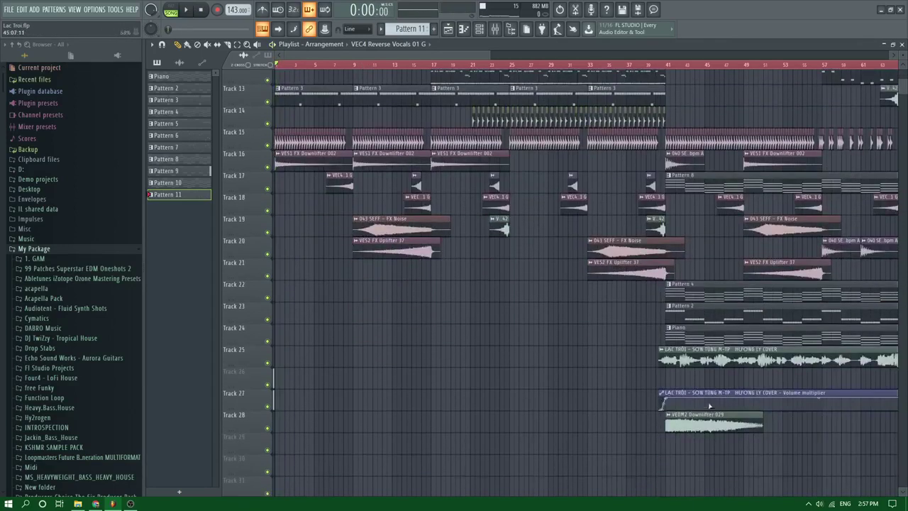
drag(674, 429, 152, 329)
key(space)
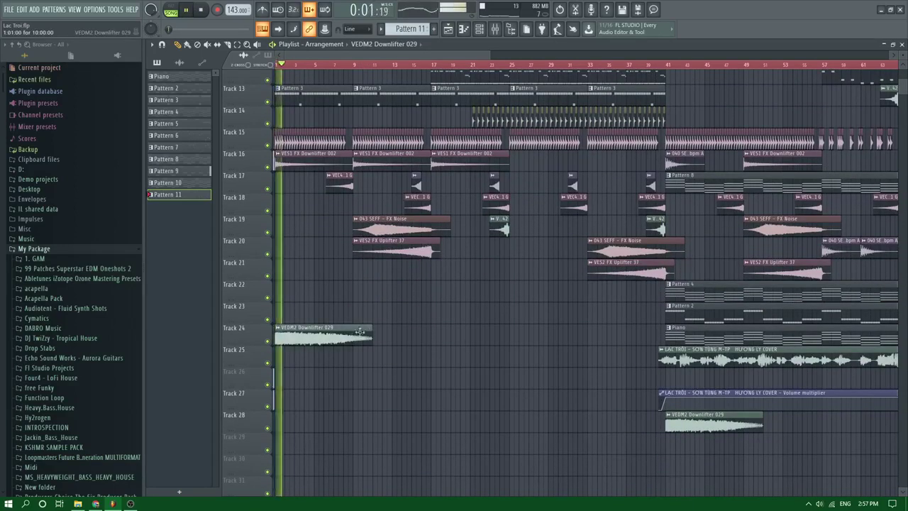
drag(369, 332, 330, 218)
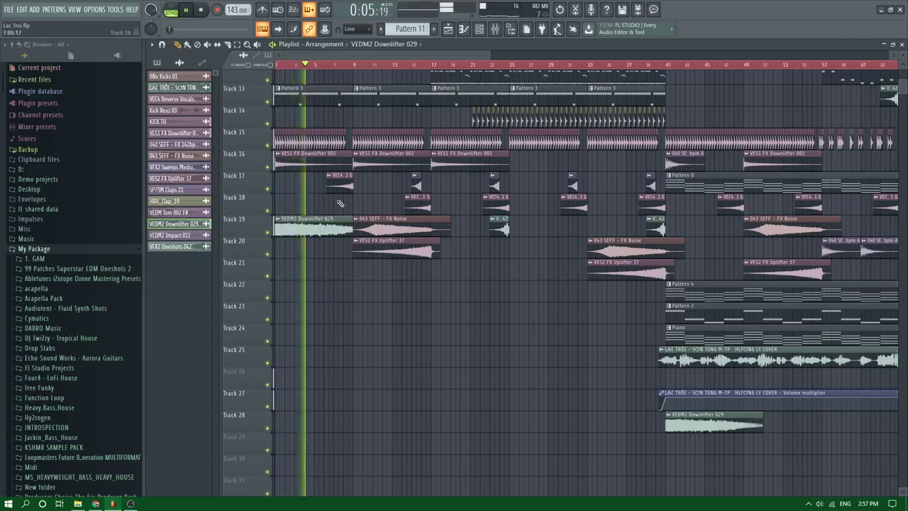
Audition the intro from around bars 8 and 14, and inspect the sample settings of the 043 SEFF - FX Noise clip
scroll(360, 96, up, 1)
scroll(358, 88, up, 3)
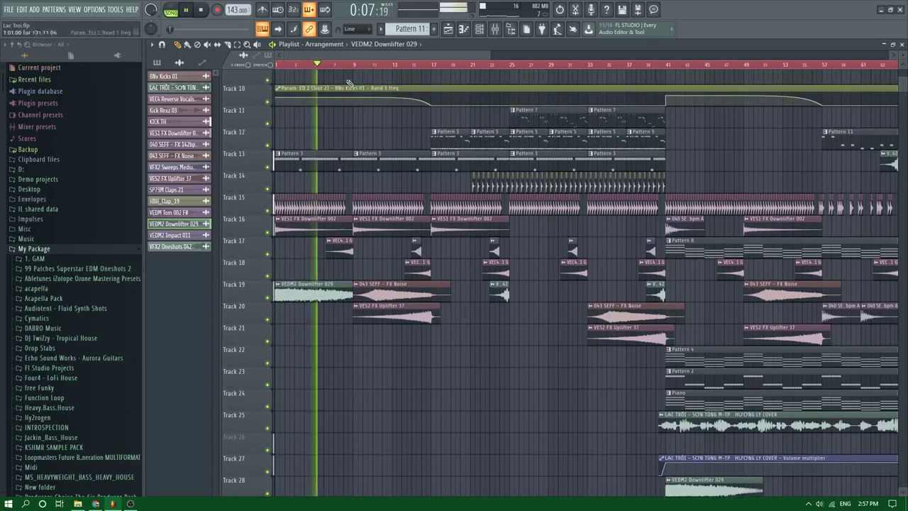
click(348, 68)
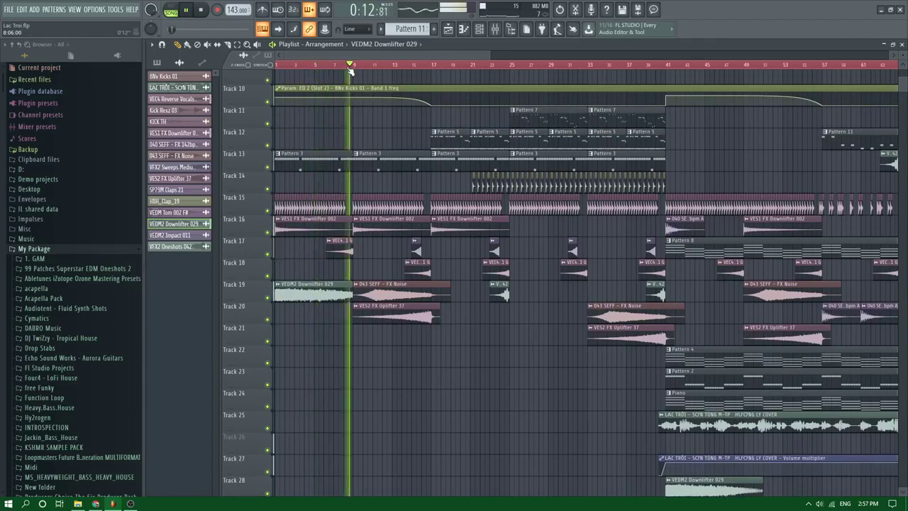
click(409, 65)
double_click(403, 288)
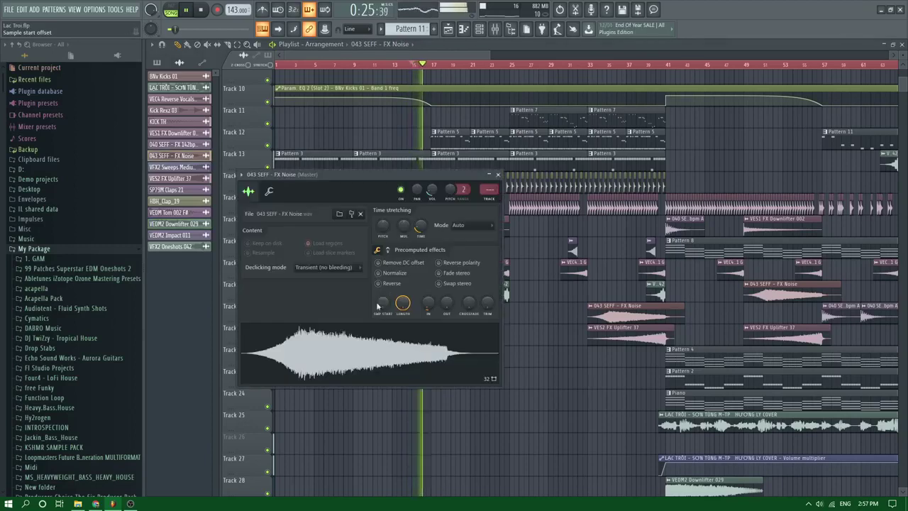
key(Escape)
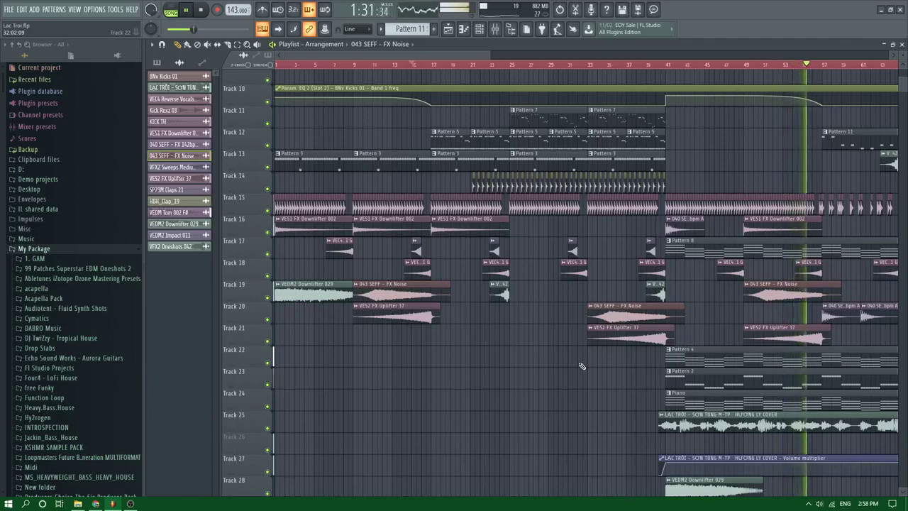
Examine the broken KICK TH rhythm on Track 15 between bars 57 and 61 during playback
scroll(565, 377, up, 4)
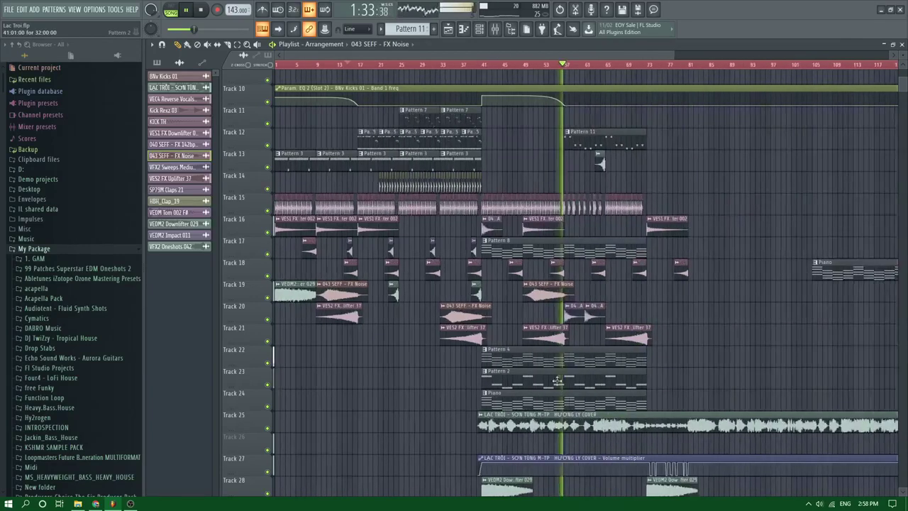
scroll(594, 450, up, 4)
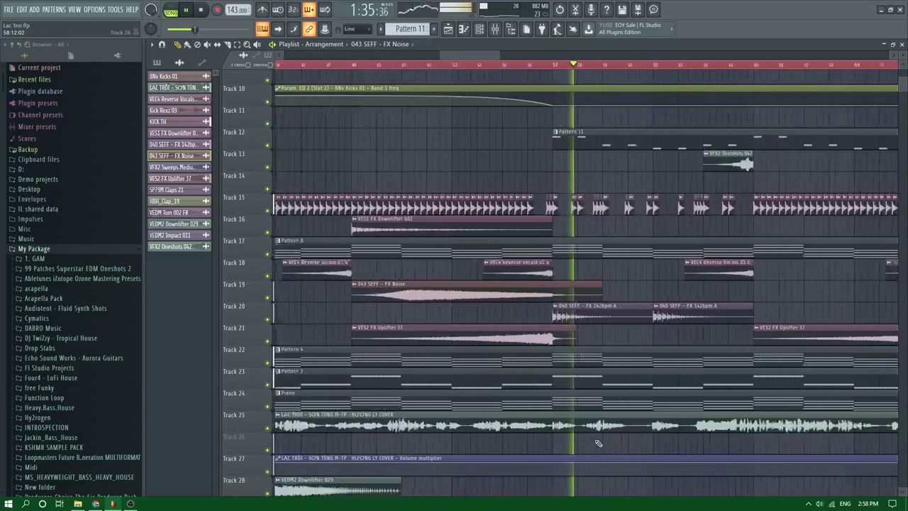
scroll(649, 329, up, 4)
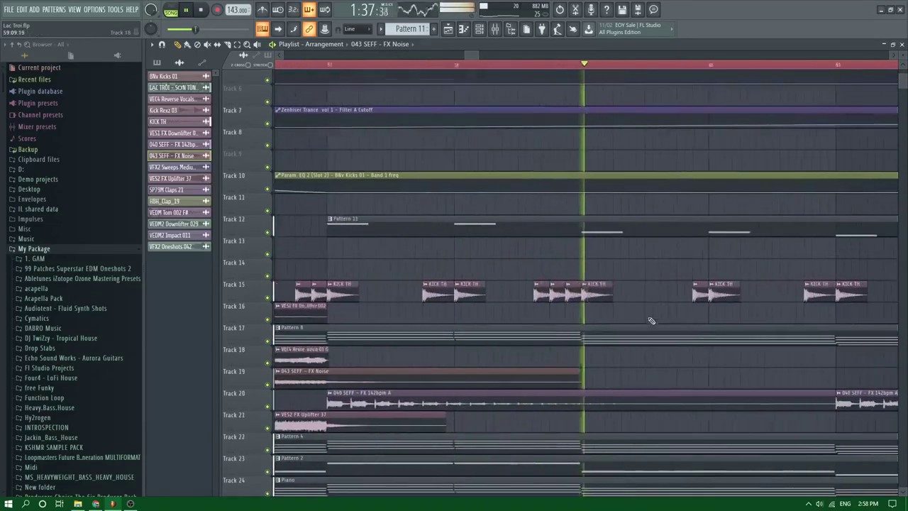
scroll(651, 319, up, 3)
scroll(637, 281, down, 3)
scroll(674, 286, up, 3)
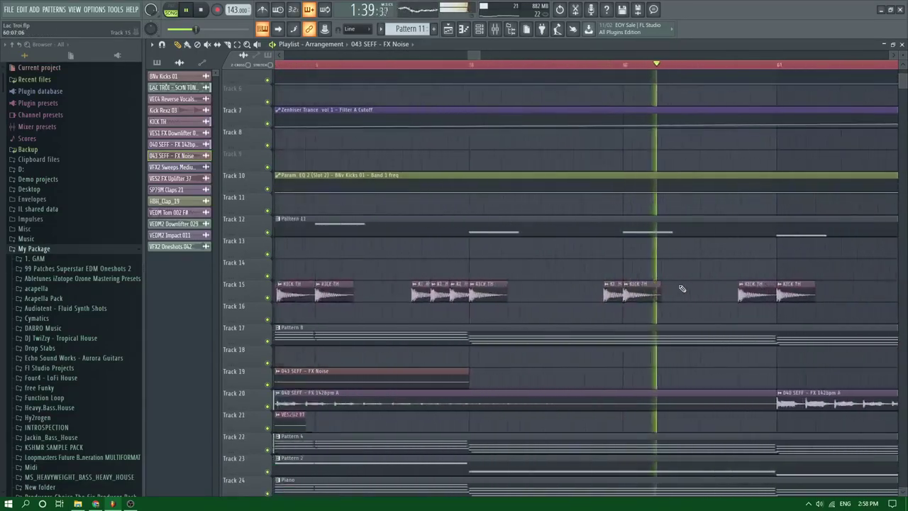
scroll(684, 288, down, 3)
scroll(683, 288, up, 3)
scroll(667, 286, down, 3)
scroll(661, 284, up, 3)
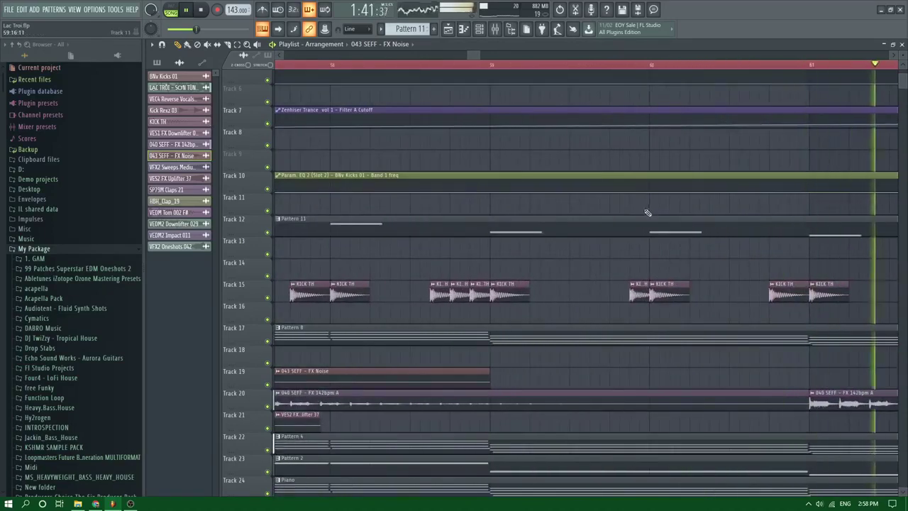
Review the whole arrangement around bars 53 to 77 during playback and enlarge the playlist tracks
scroll(648, 210, down, 8)
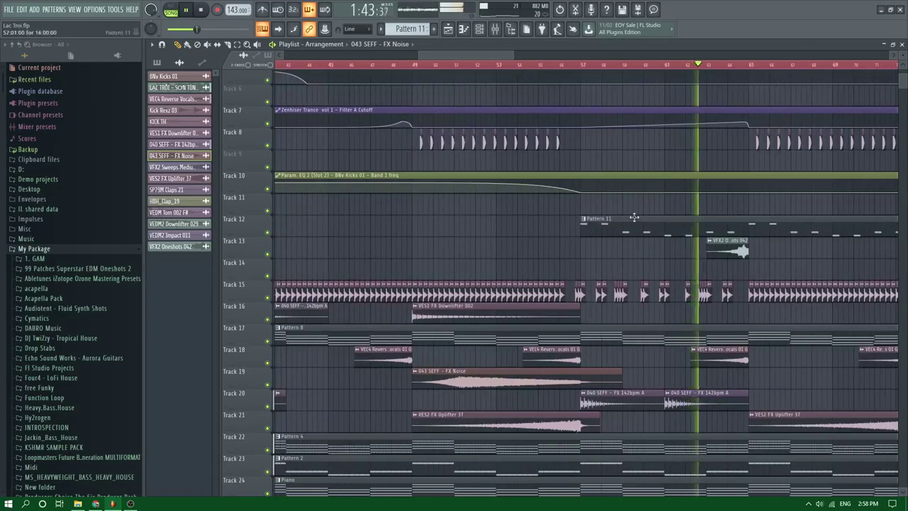
scroll(763, 135, up, 4)
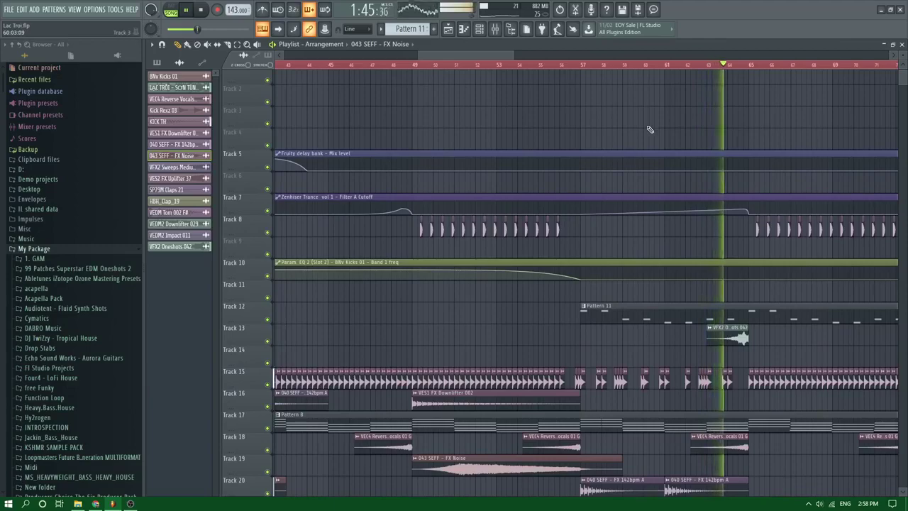
scroll(649, 130, down, 5)
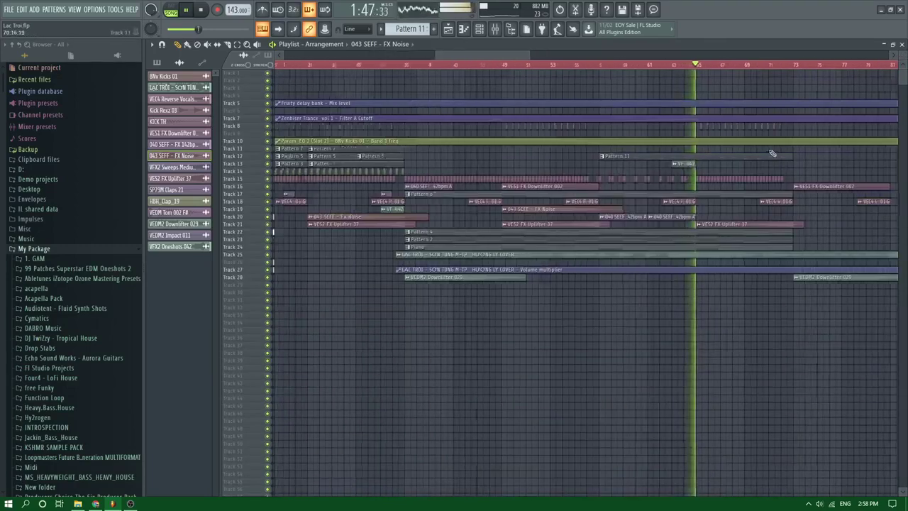
scroll(459, 64, up, 3)
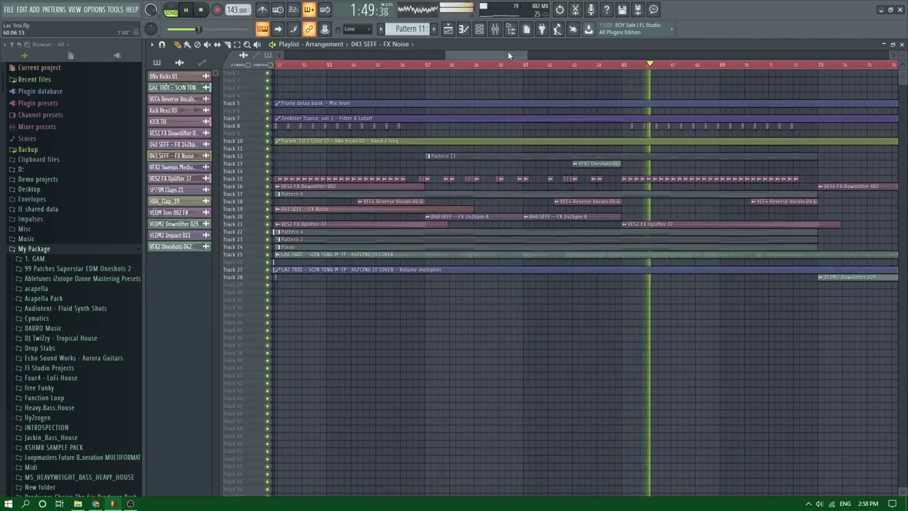
drag(509, 56, 515, 56)
drag(902, 65, 903, 88)
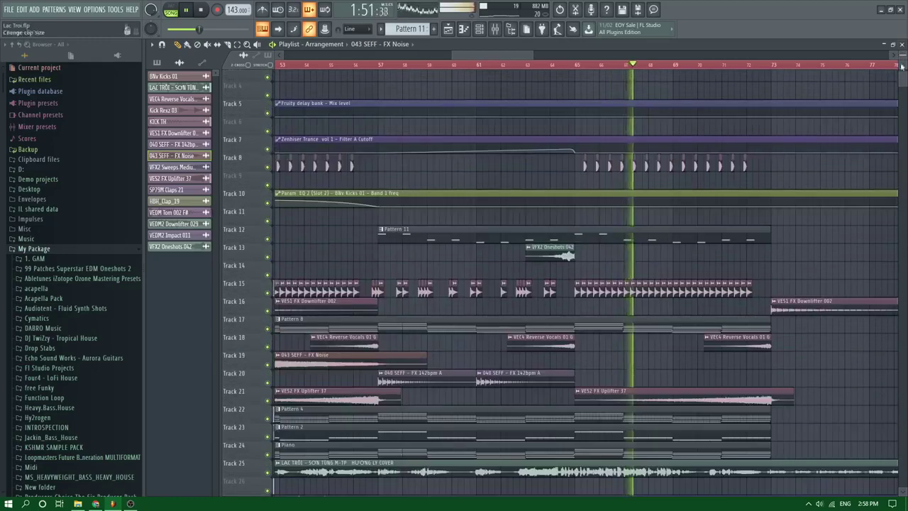
Examine the VEDM Tom and KICK TH clips from bar 65 and the transition after bar 73 during playback
scroll(689, 168, up, 4)
scroll(608, 165, up, 3)
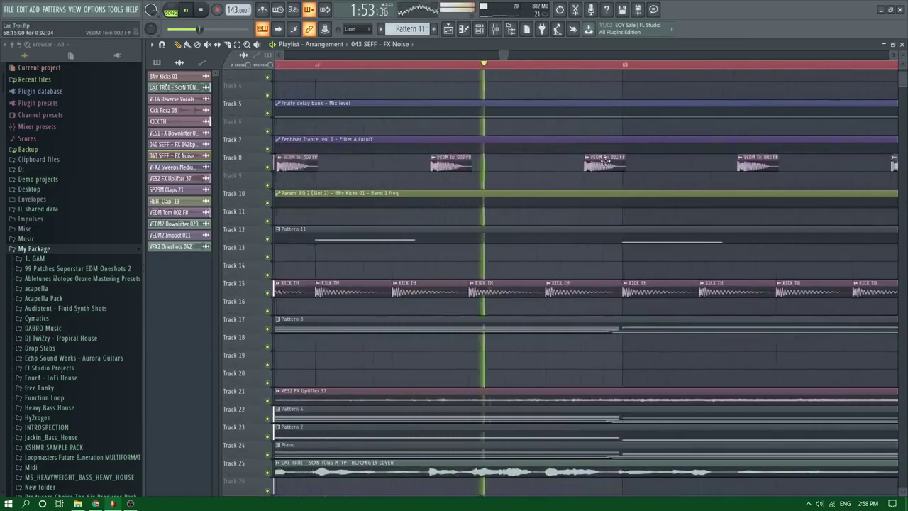
scroll(605, 162, down, 5)
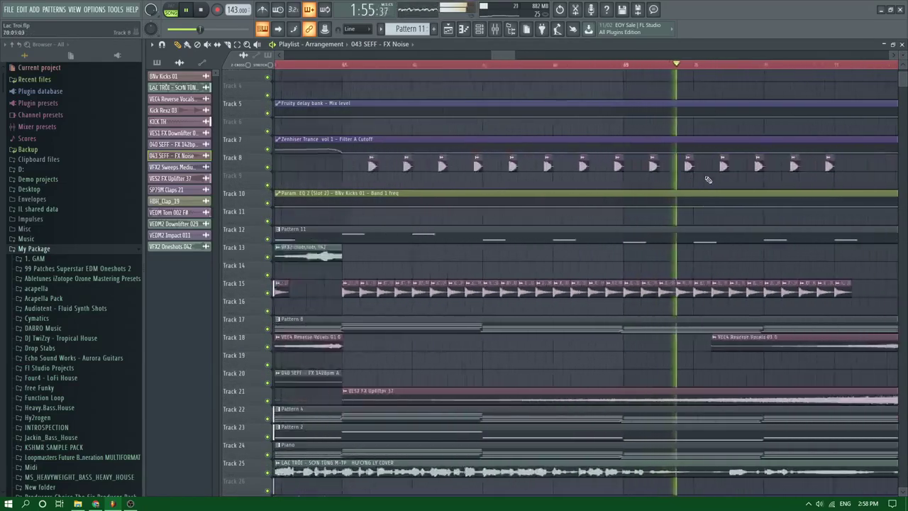
scroll(681, 180, up, 3)
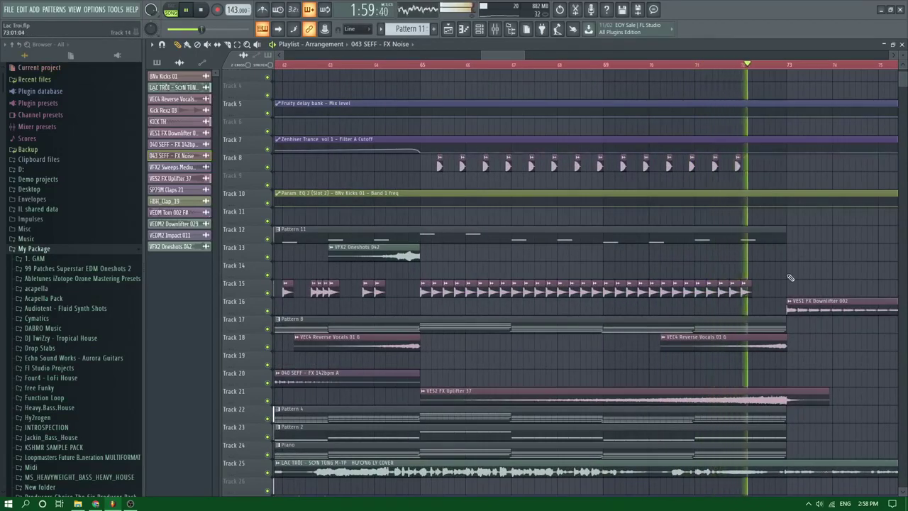
scroll(791, 277, down, 3)
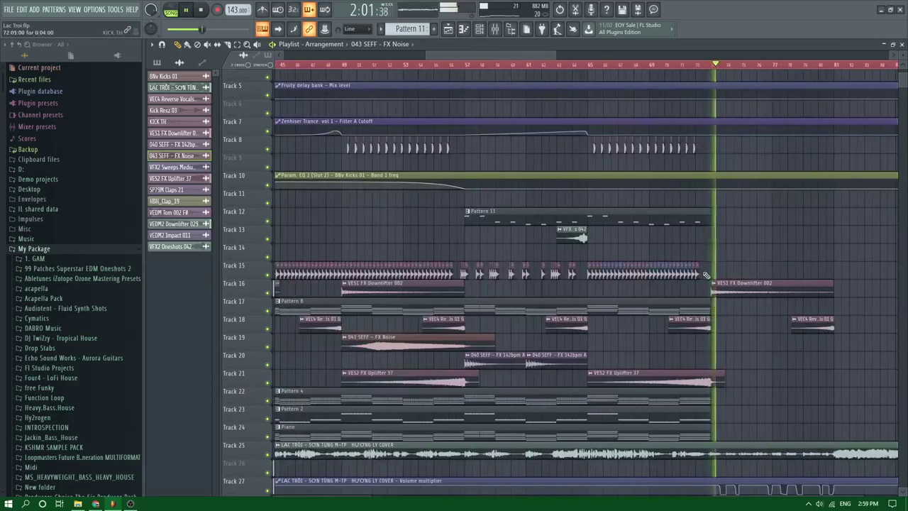
scroll(707, 274, down, 2)
scroll(716, 277, up, 2)
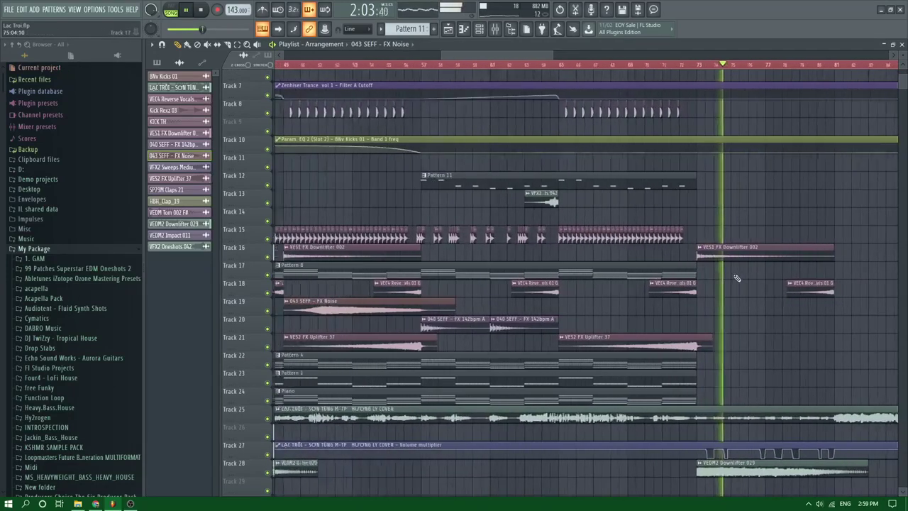
scroll(737, 277, up, 2)
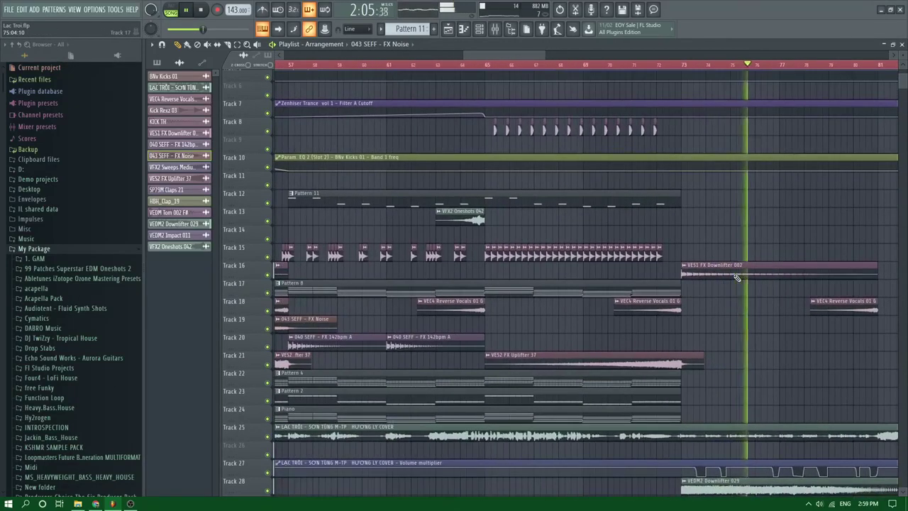
Add a short run of KICK TH clips on Track 17 leading into bar 81 and audition the passage that follows
scroll(737, 278, down, 3)
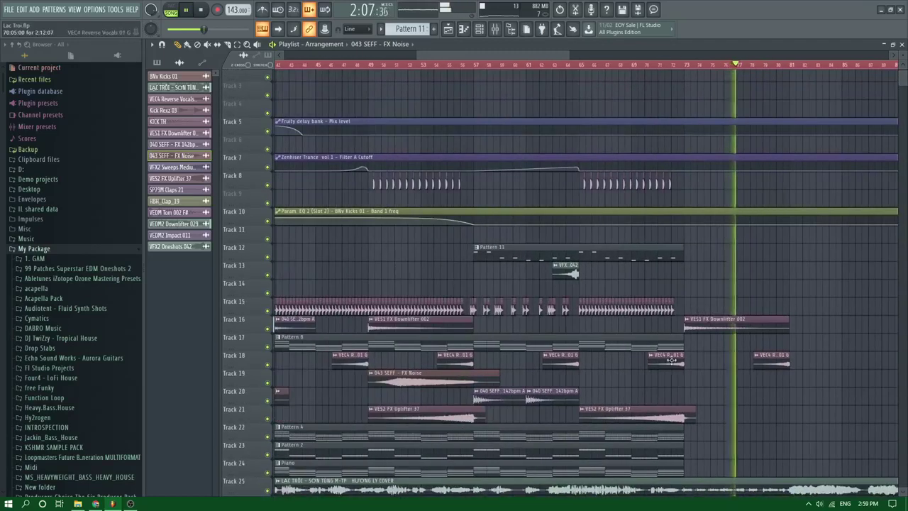
scroll(786, 373, up, 2)
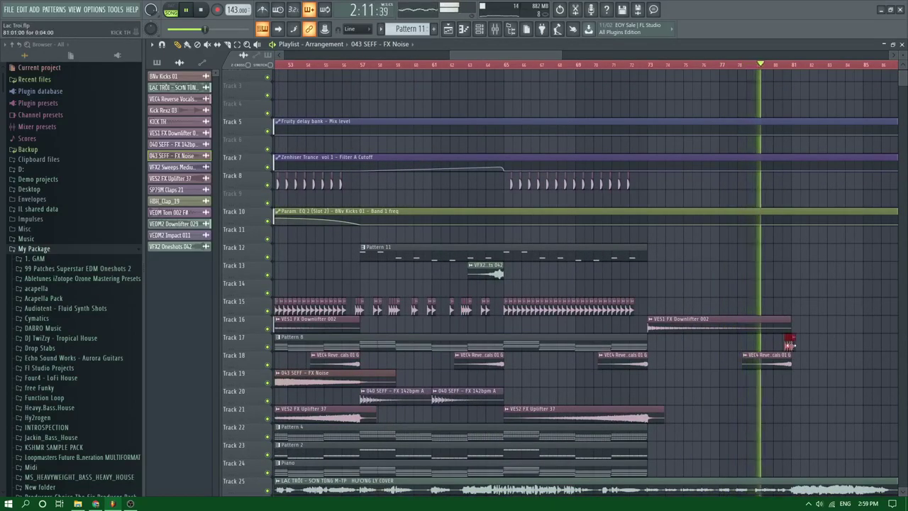
scroll(789, 346, up, 3)
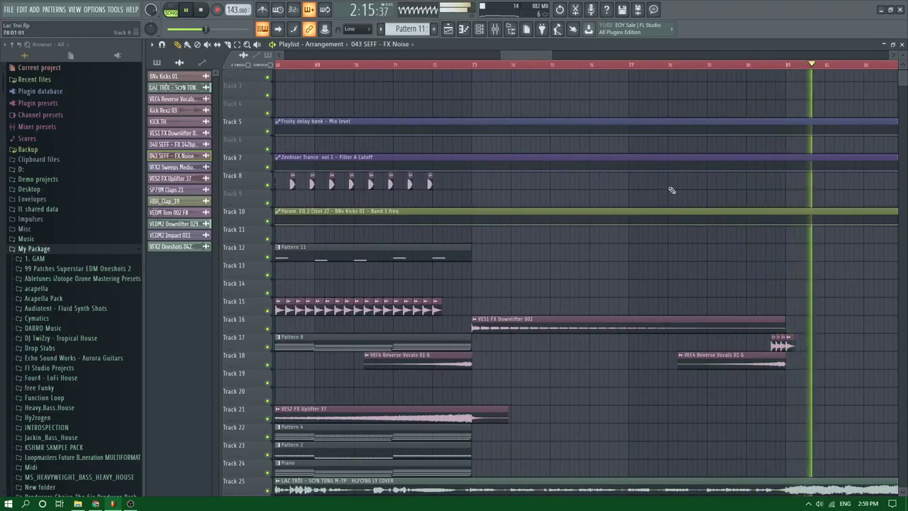
scroll(672, 190, down, 2)
scroll(748, 249, up, 2)
scroll(513, 184, down, 3)
scroll(643, 259, down, 2)
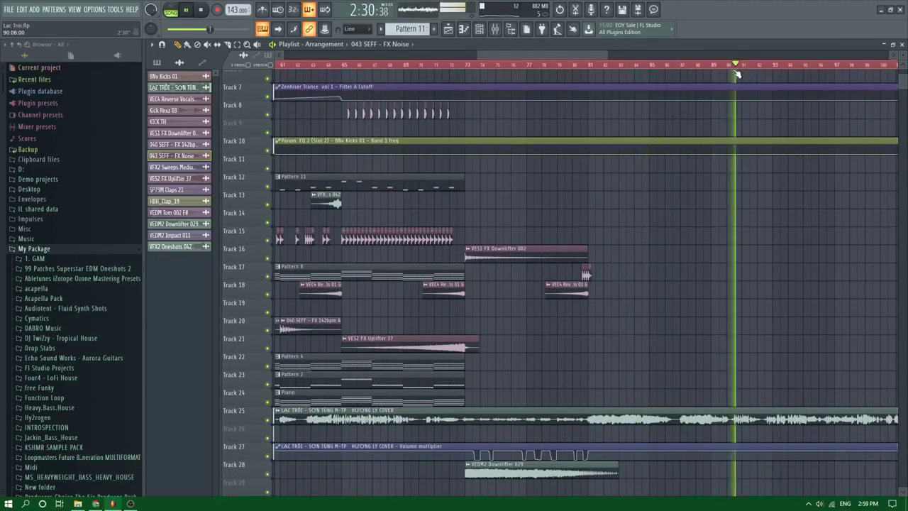
Audition the vocal passage around and after bar 81 and check the vocal clip's channel settings
click(705, 66)
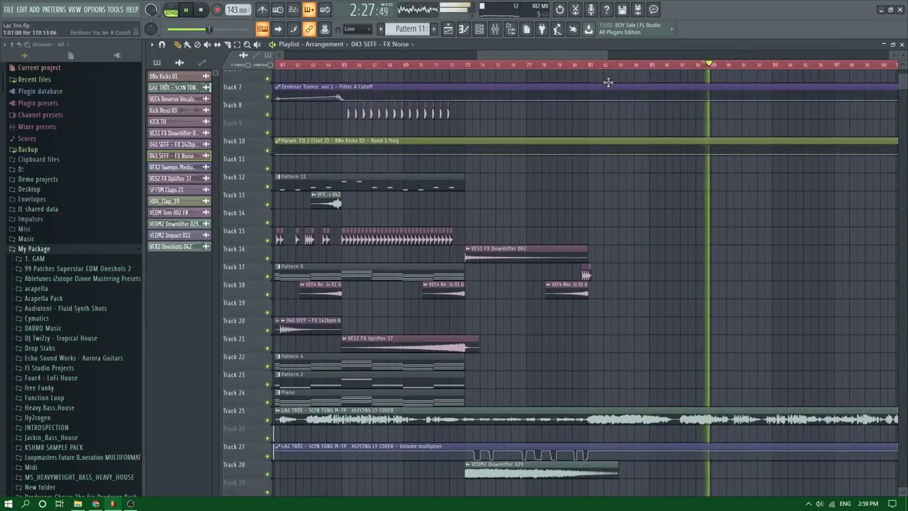
click(567, 66)
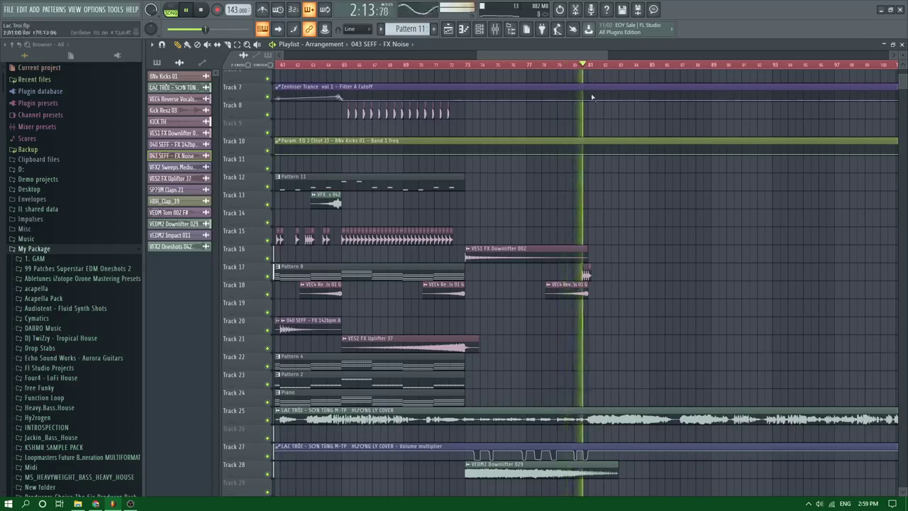
scroll(592, 97, up, 4)
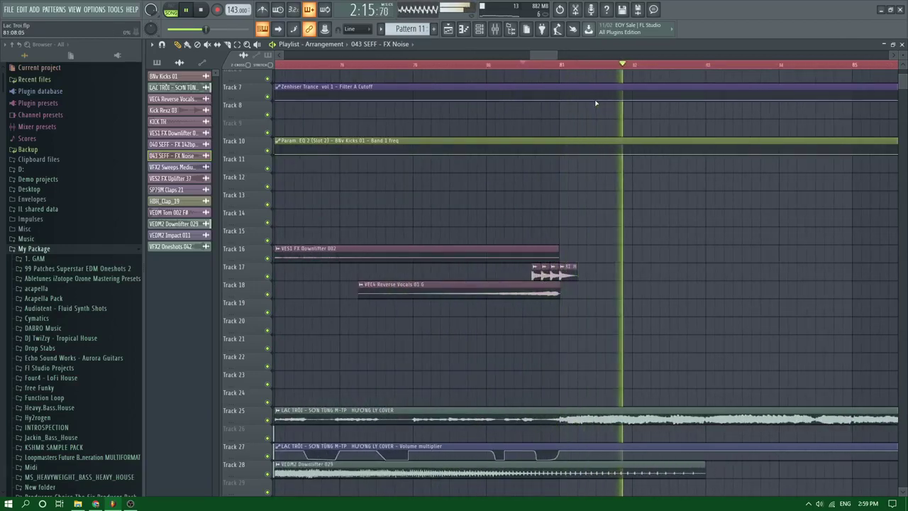
click(301, 416)
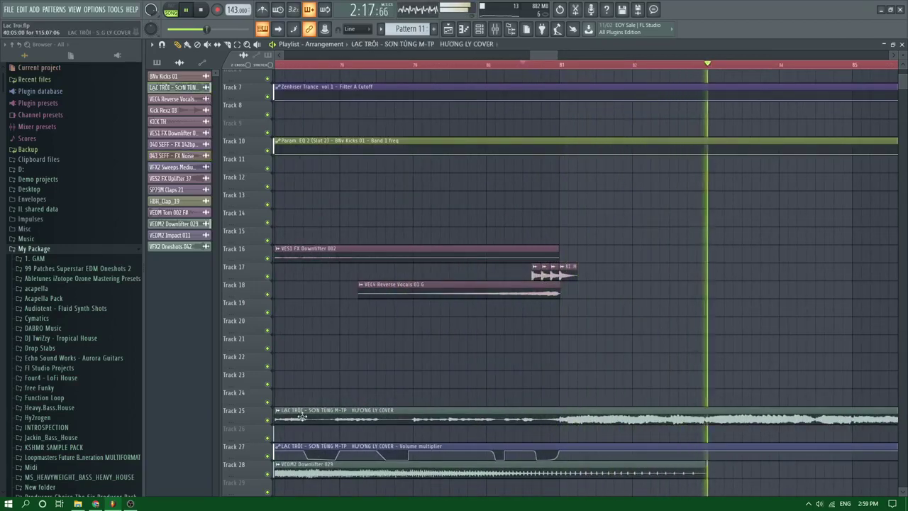
double_click(302, 416)
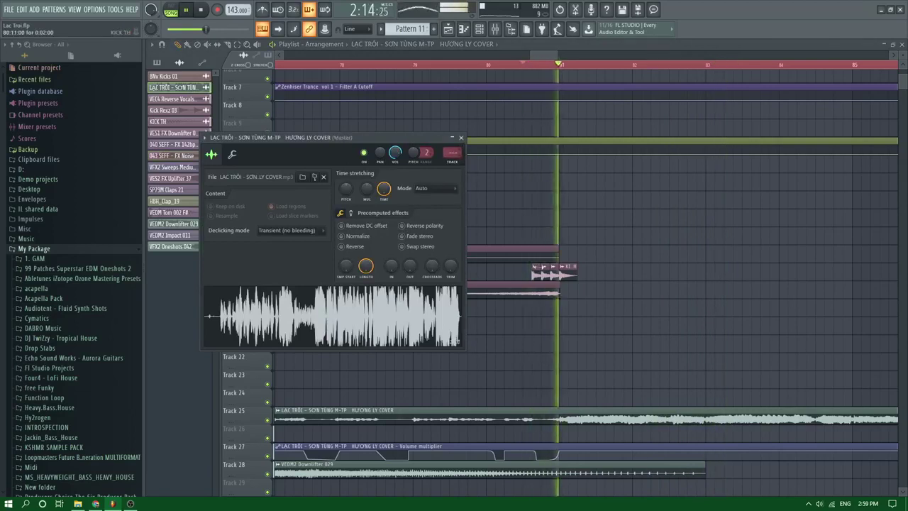
key(space)
key(Escape)
key(space)
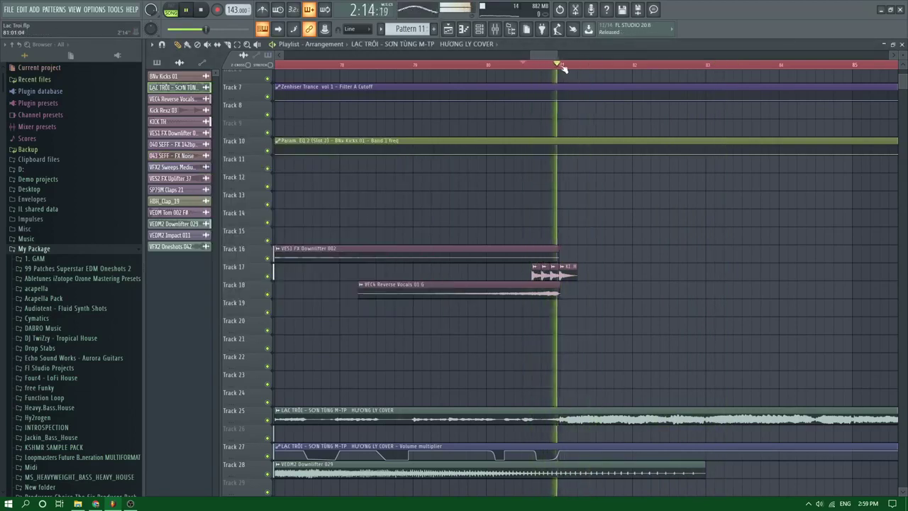
Solo the vocal on Track 25 and select the time range from bar 81 to bar 87
right_click(268, 420)
key(space)
key(space)
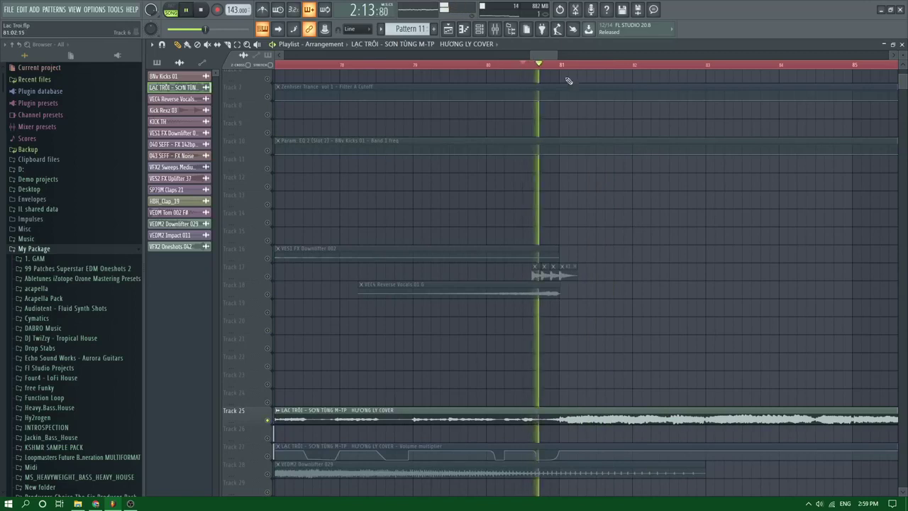
drag(564, 65, 896, 109)
scroll(670, 142, down, 3)
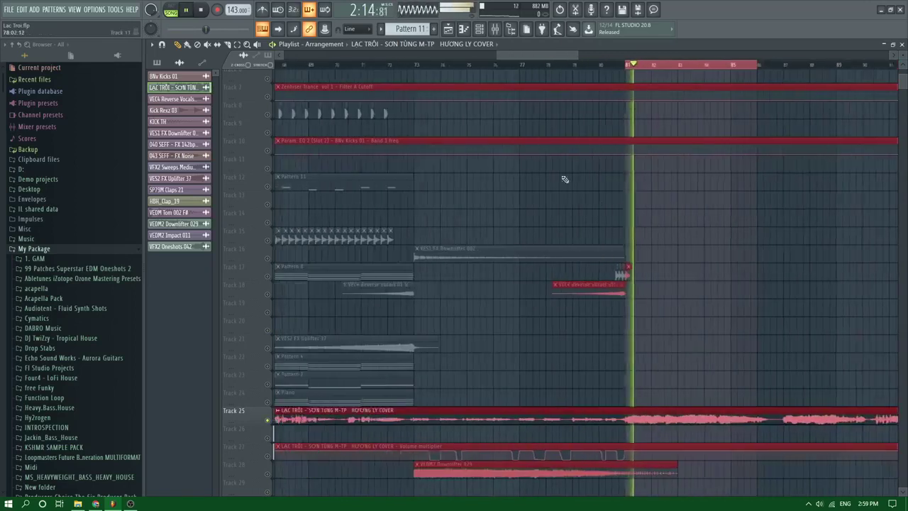
drag(748, 66, 789, 162)
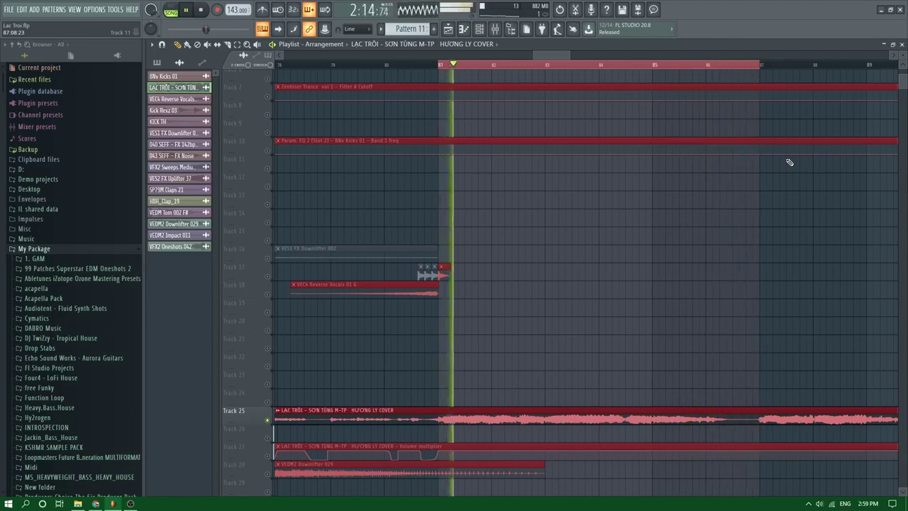
scroll(752, 150, up, 5)
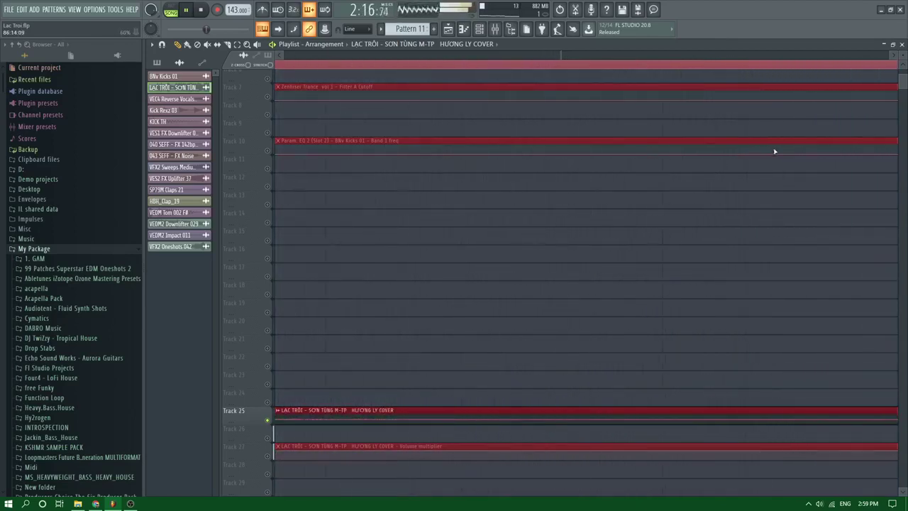
scroll(774, 150, down, 3)
Stop playback and render the selected solo vocal range from the mixer's master track to a wave file
key(space)
click(495, 28)
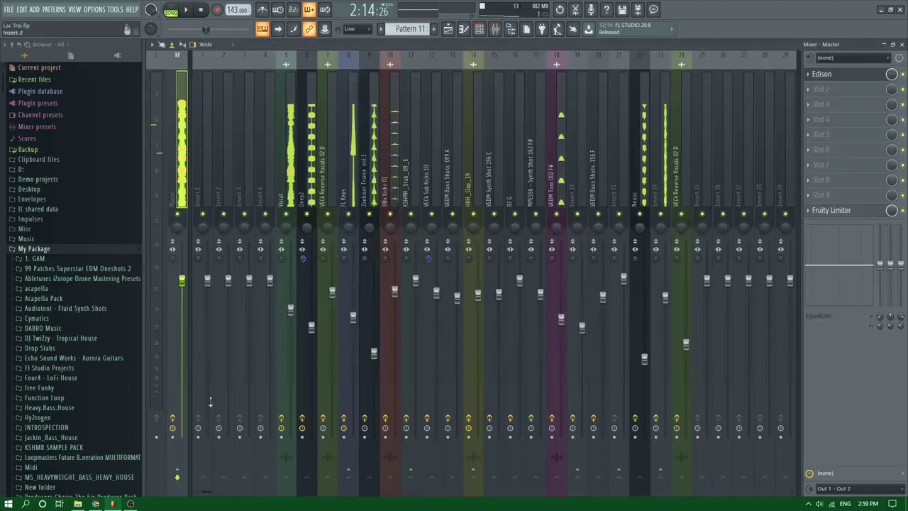
click(151, 44)
mouse_move(181, 64)
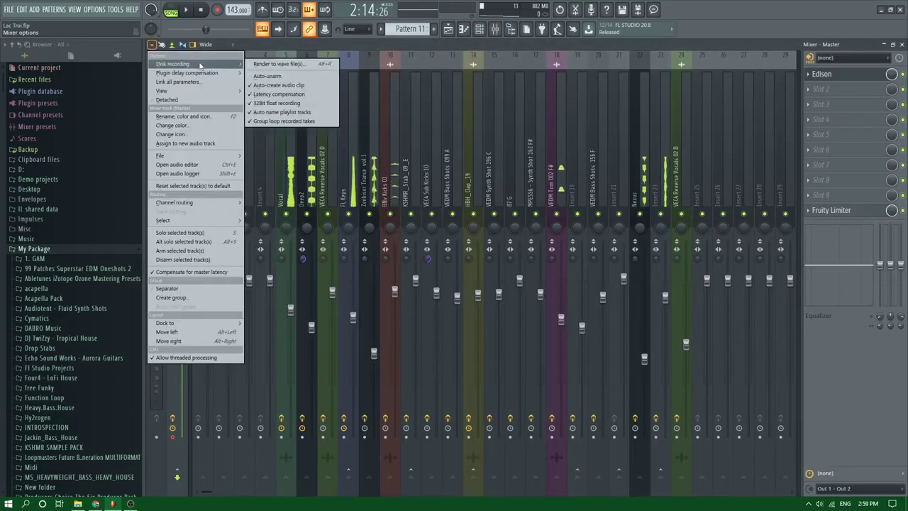
click(277, 64)
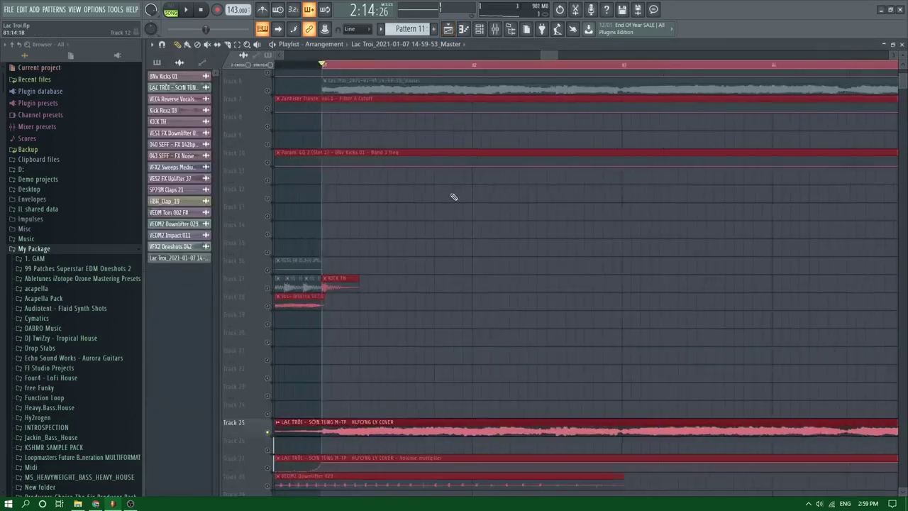
Open the rendered master recording on Track 6 in the Edison audio editor
double_click(437, 87)
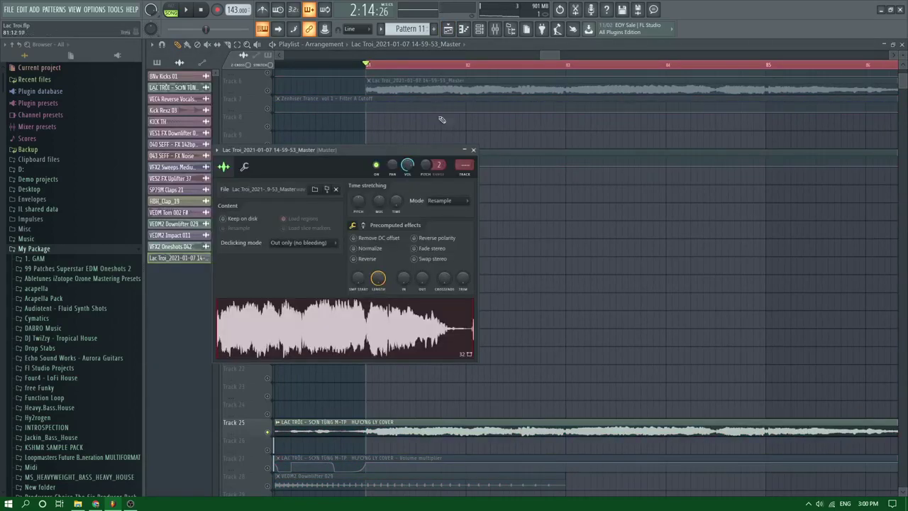
right_click(428, 342)
click(426, 363)
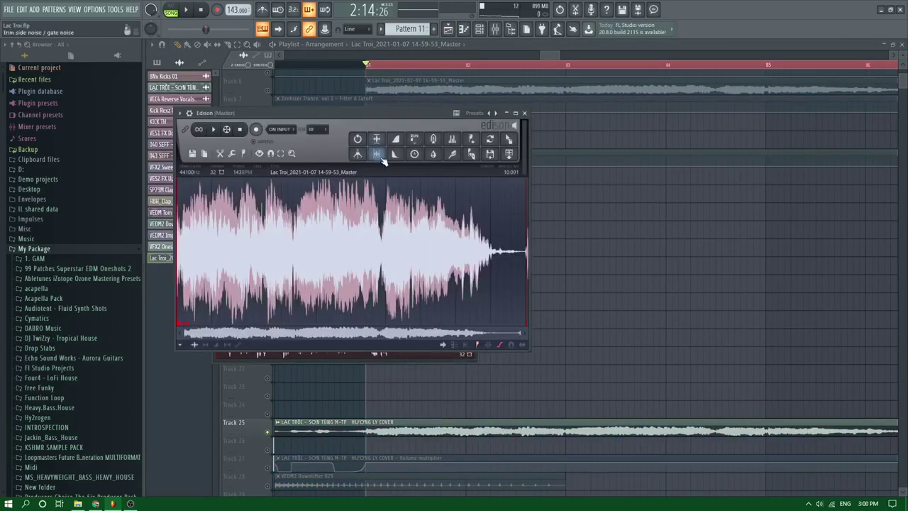
Add a Fruity Granulizer channel at the end of the channel rack and replace it with a Sampler
click(480, 27)
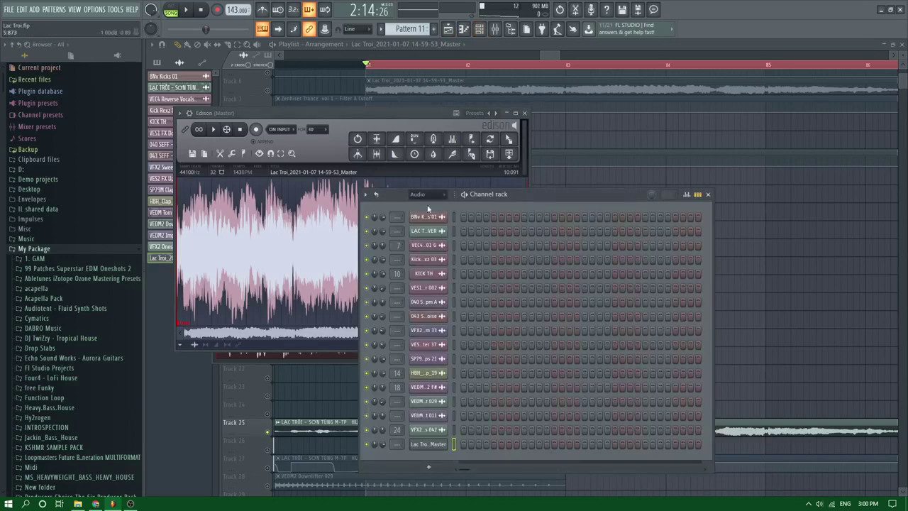
click(424, 238)
click(428, 452)
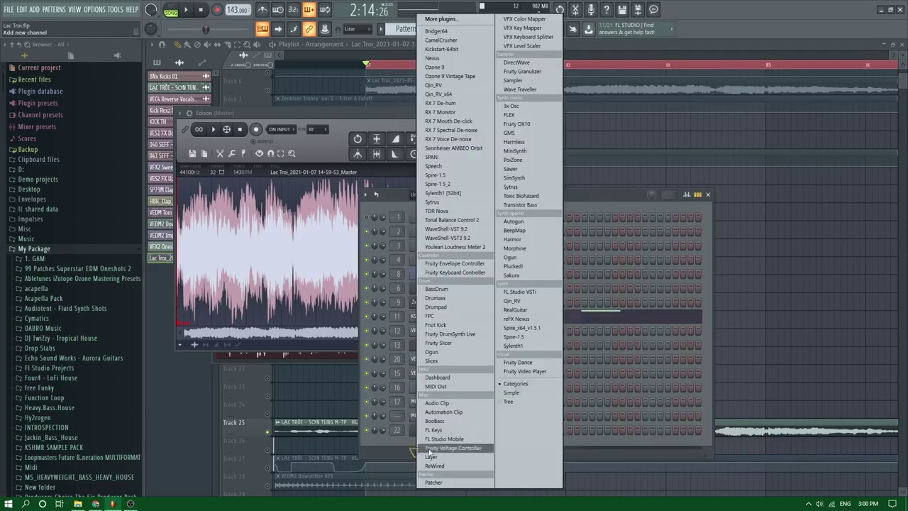
click(522, 71)
right_click(443, 444)
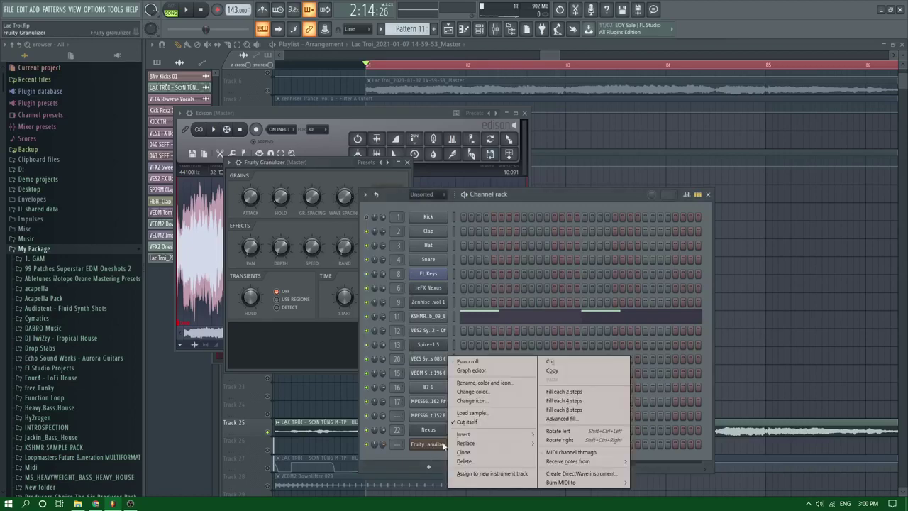
mouse_move(482, 444)
click(639, 90)
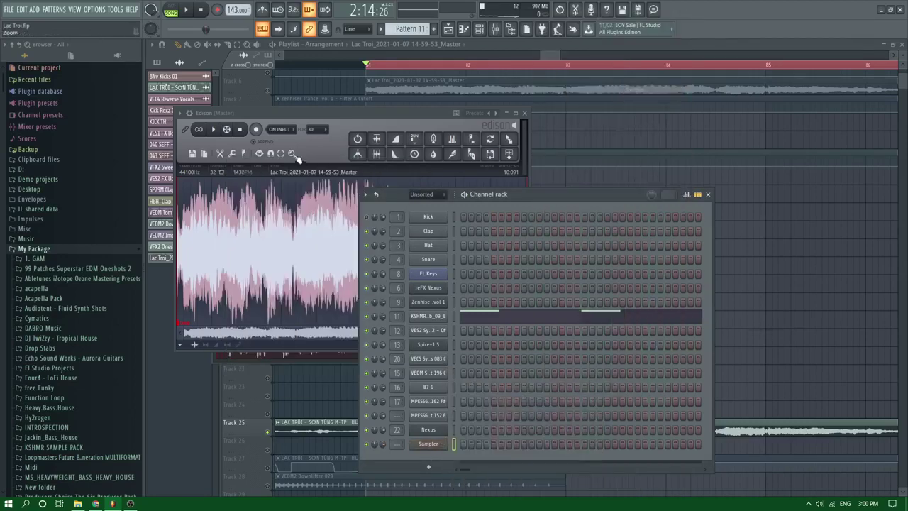
Convert the vocal recording in Edison to a score and dump it to the Sampler's piano roll
click(232, 153)
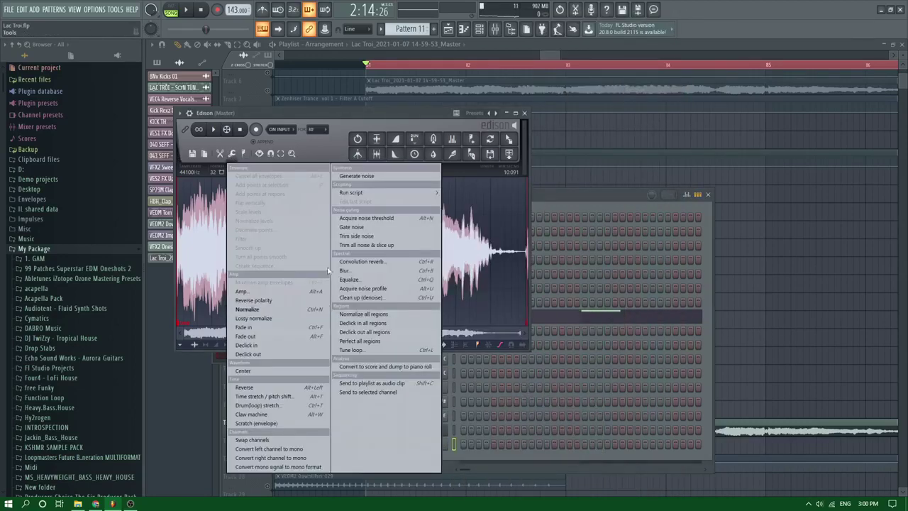
click(370, 367)
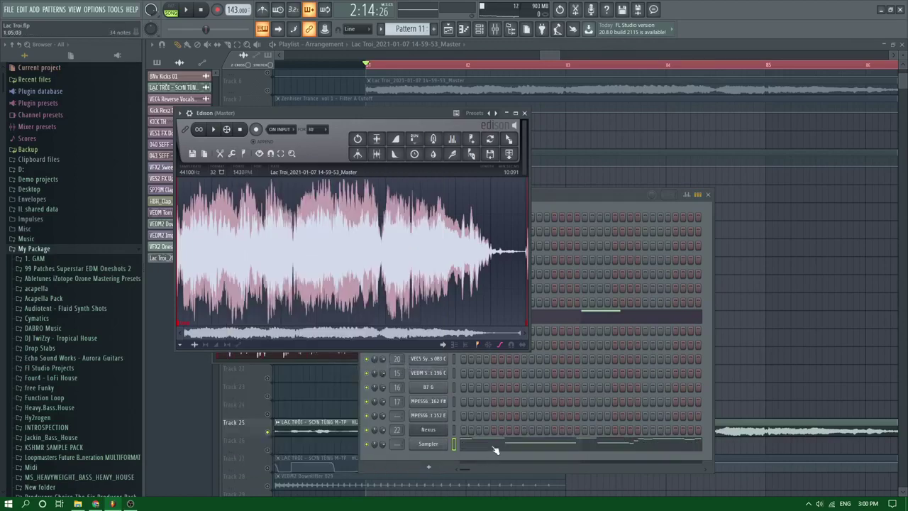
click(435, 443)
Add a second Nexus channel and load the GT Nylon Double preset from the XP Guitars category
click(428, 466)
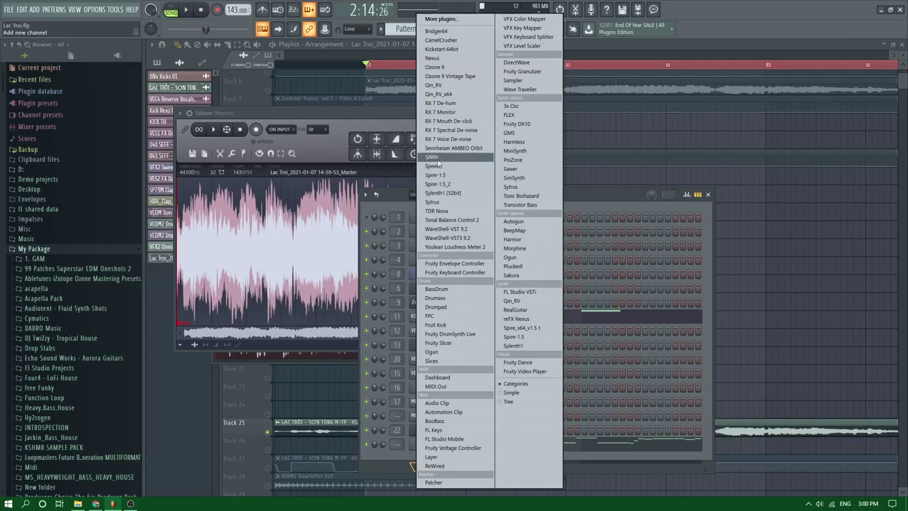
click(432, 58)
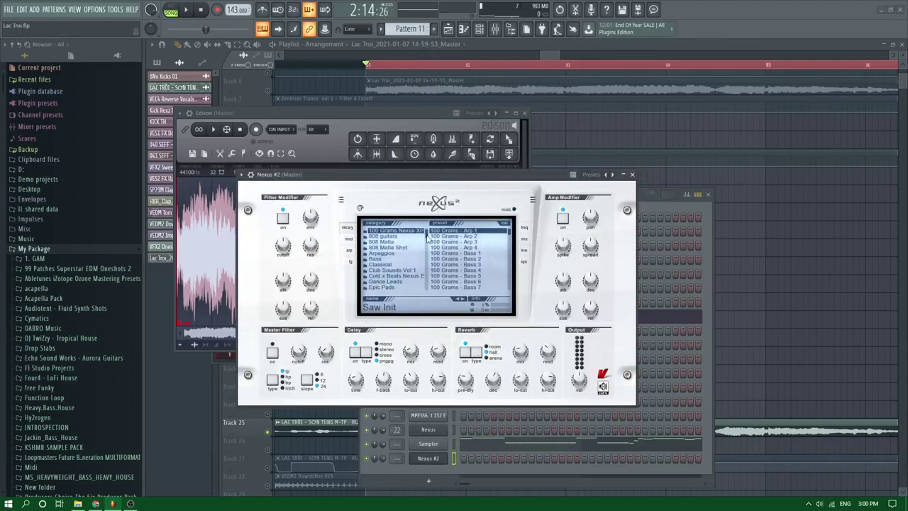
drag(428, 239, 424, 272)
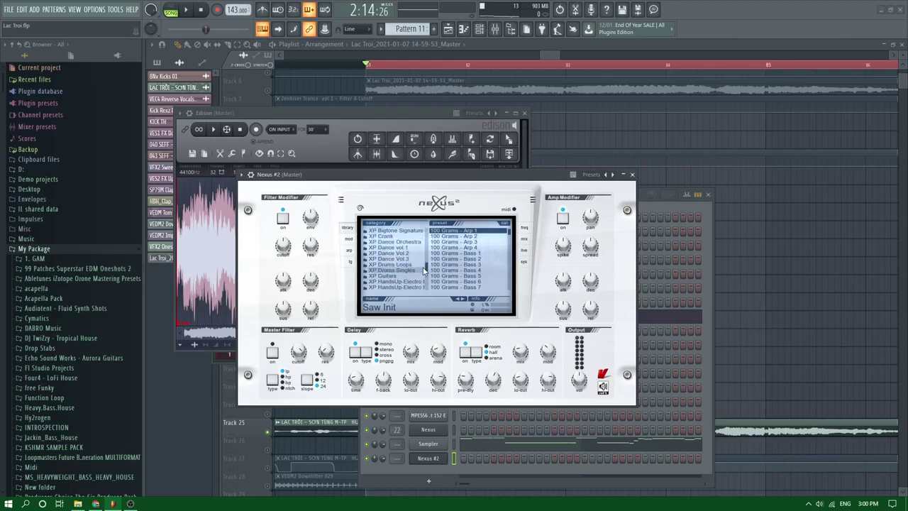
click(413, 276)
drag(510, 236, 508, 268)
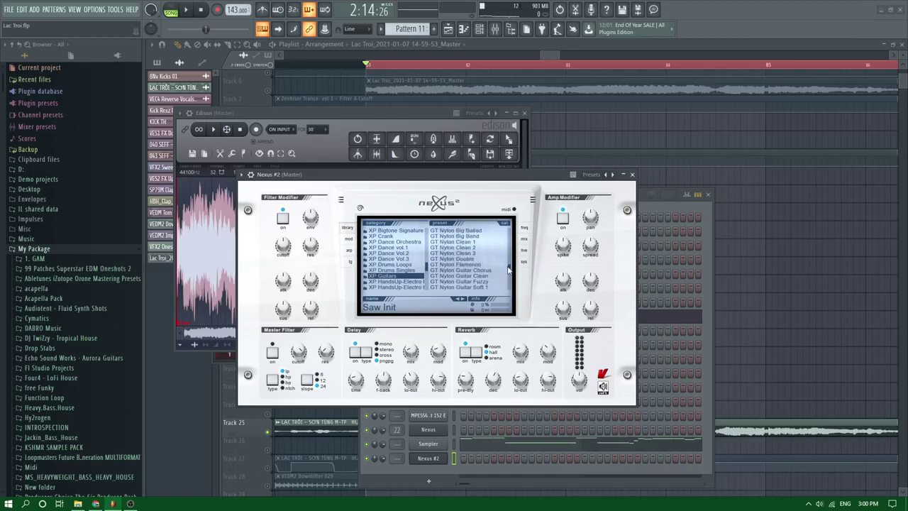
click(482, 260)
click(466, 29)
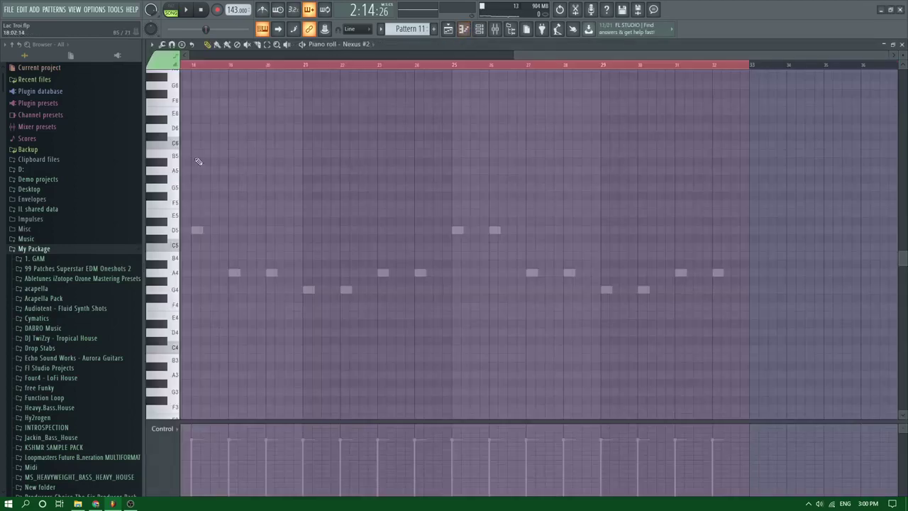
click(434, 28)
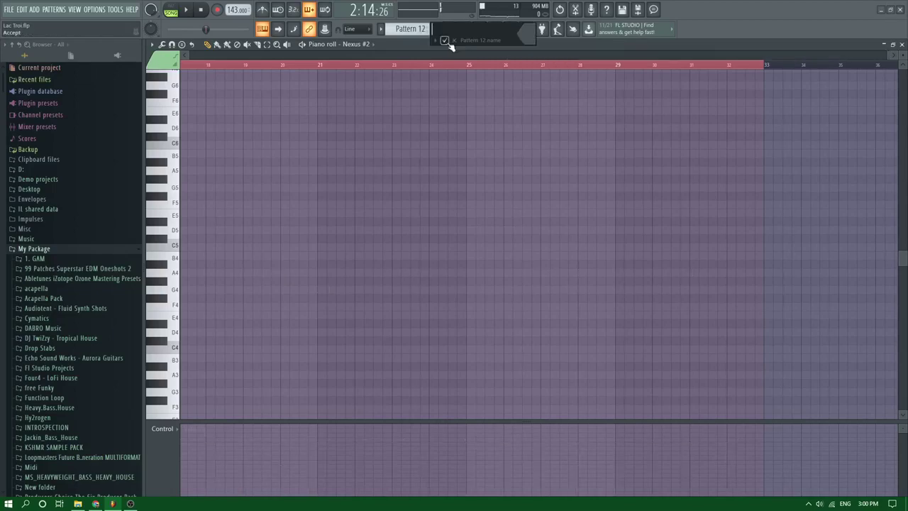
click(480, 29)
key(F5)
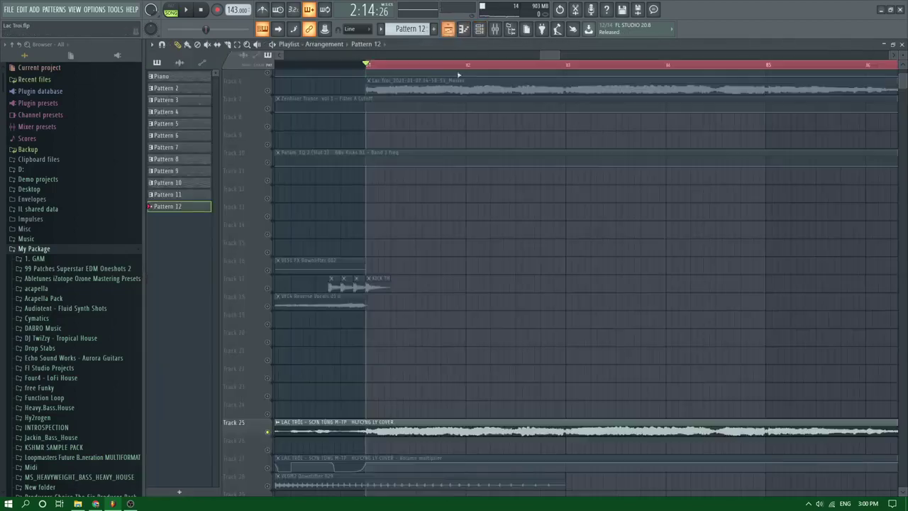
scroll(462, 270, down, 2)
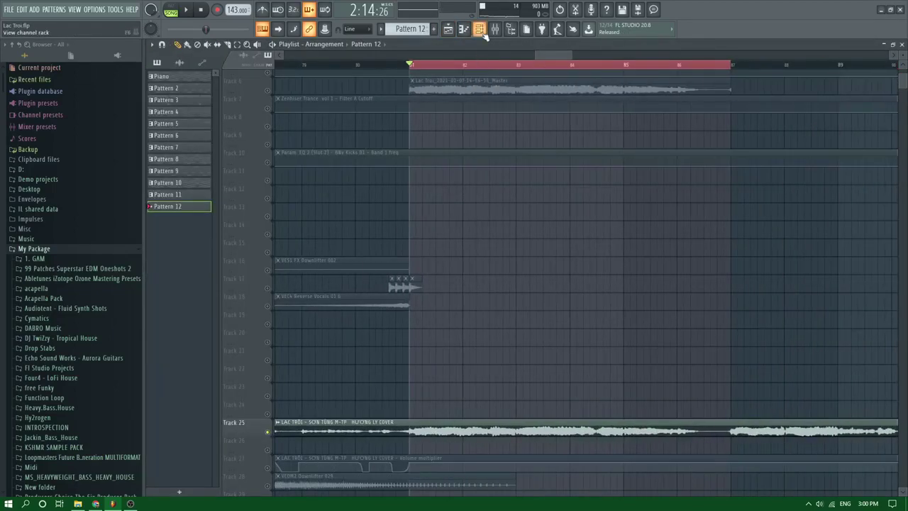
click(482, 31)
click(190, 195)
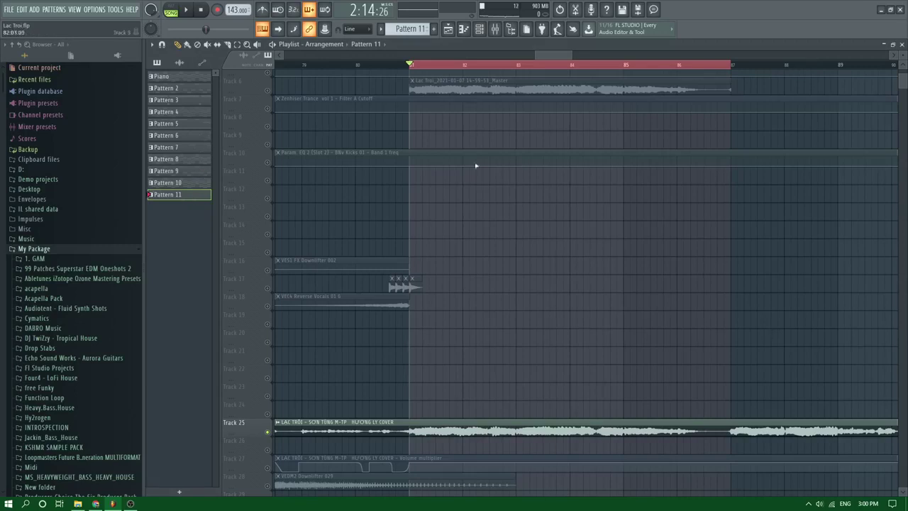
Move the Sampler's notes from Pattern 11 to Nexus #2 in a new Pattern 12 and open its piano roll
key(F6)
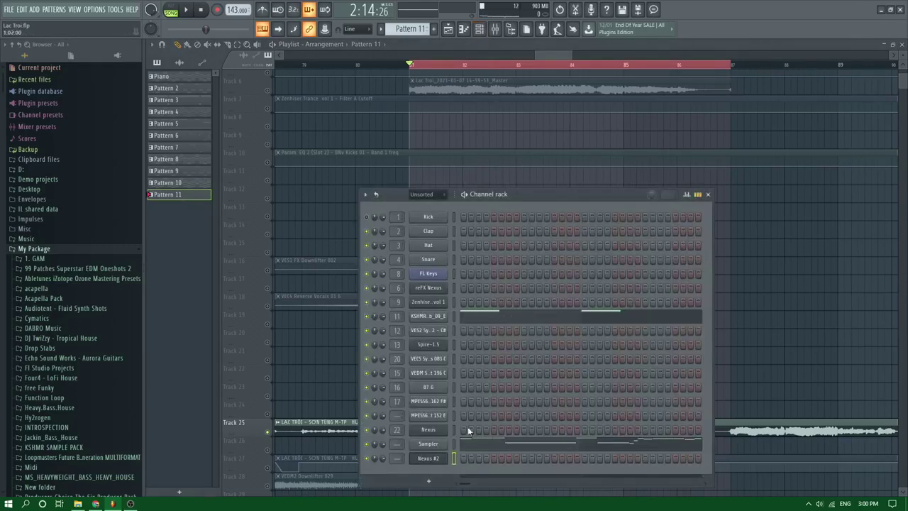
click(454, 443)
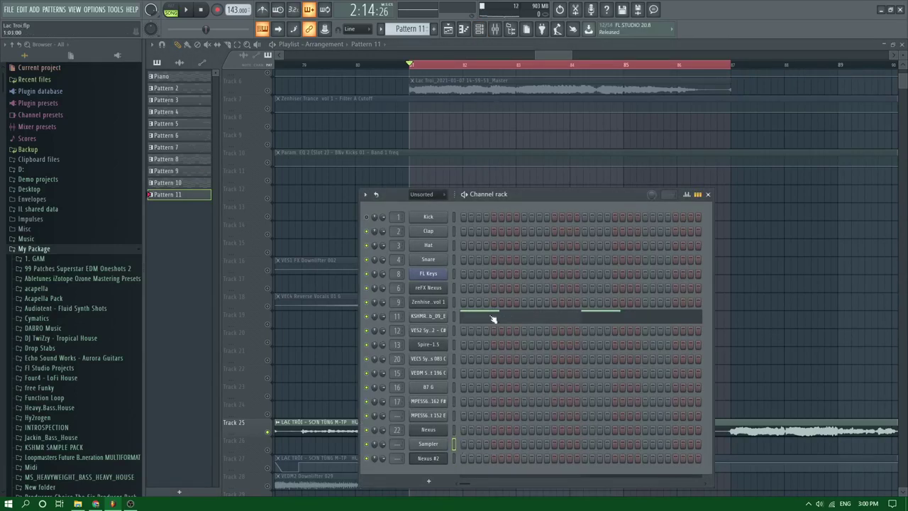
click(434, 29)
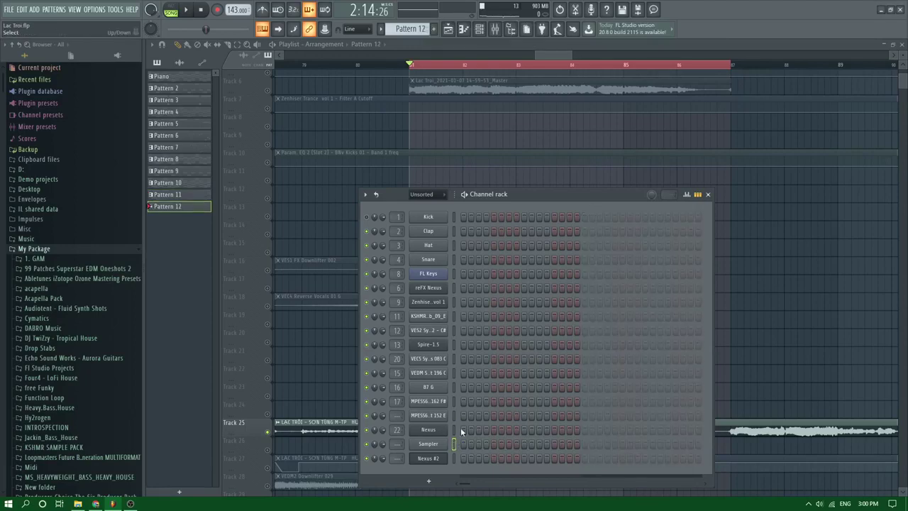
right_click(450, 458)
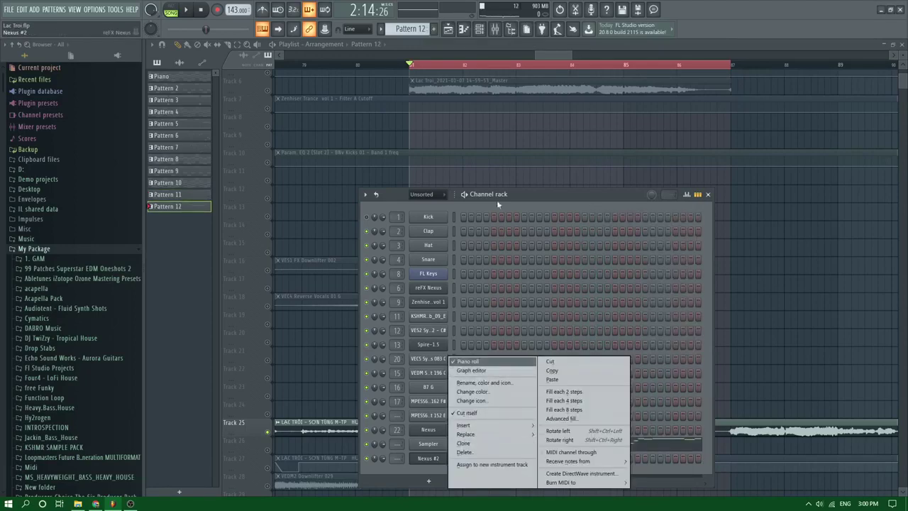
click(468, 361)
key(ctrl+d)
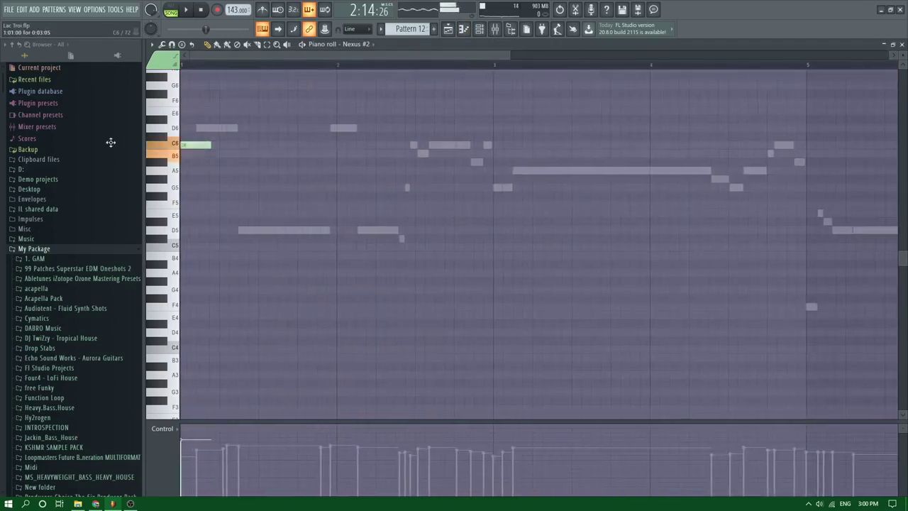
Try a short D6 note after the opening C6 note, play the phrase and delete the D6 note again
click(205, 131)
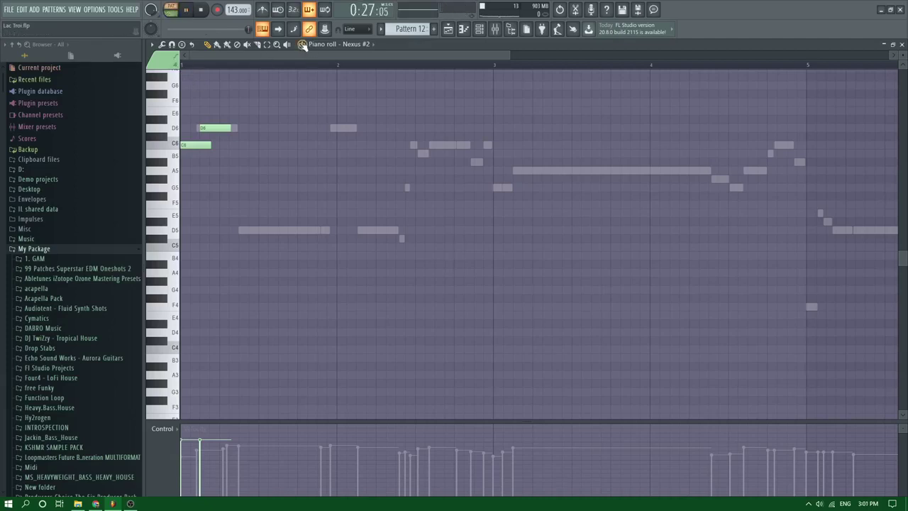
key(space)
scroll(223, 106, down, 3)
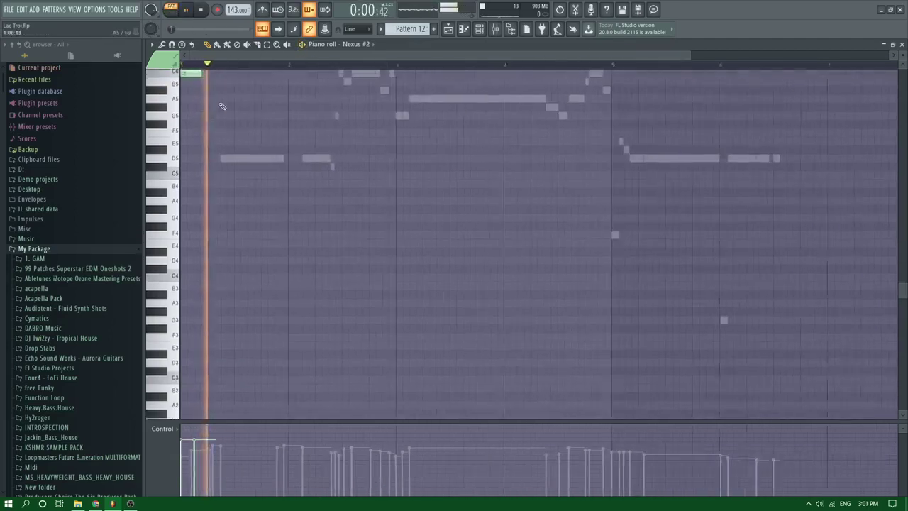
scroll(182, 150, up, 4)
key(space)
right_click(210, 205)
key(space)
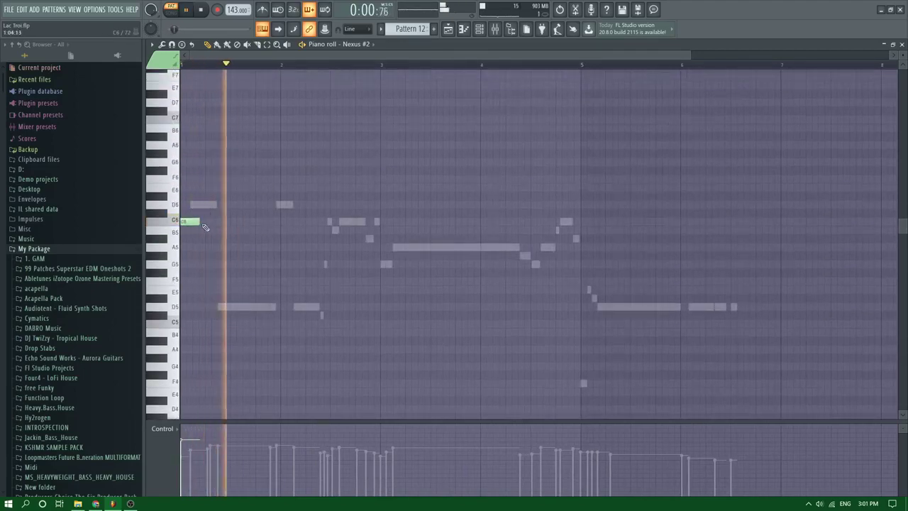
Extend the opening C6 note slightly, add a longer D6 note directly after it and play the phrase
key(space)
drag(199, 222, 206, 222)
key(space)
key(space)
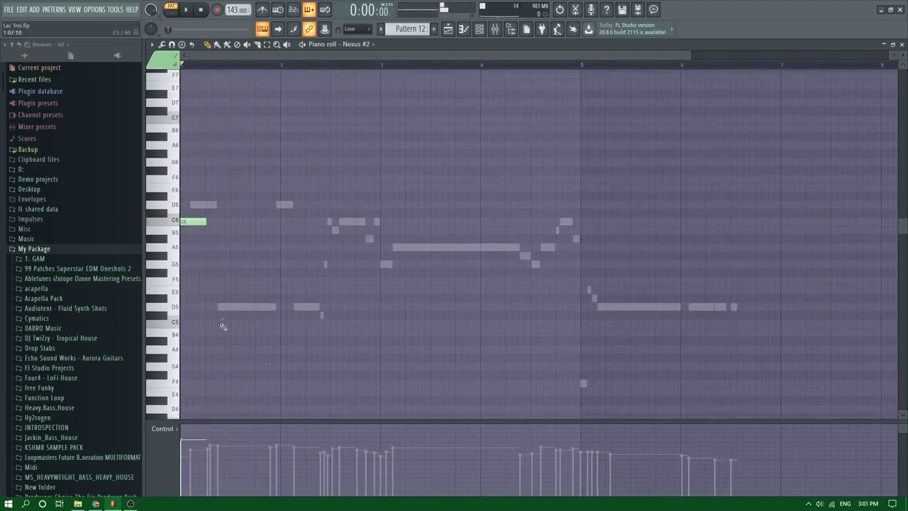
key(space)
key(space)
drag(243, 307, 239, 206)
key(space)
key(space)
key(space)
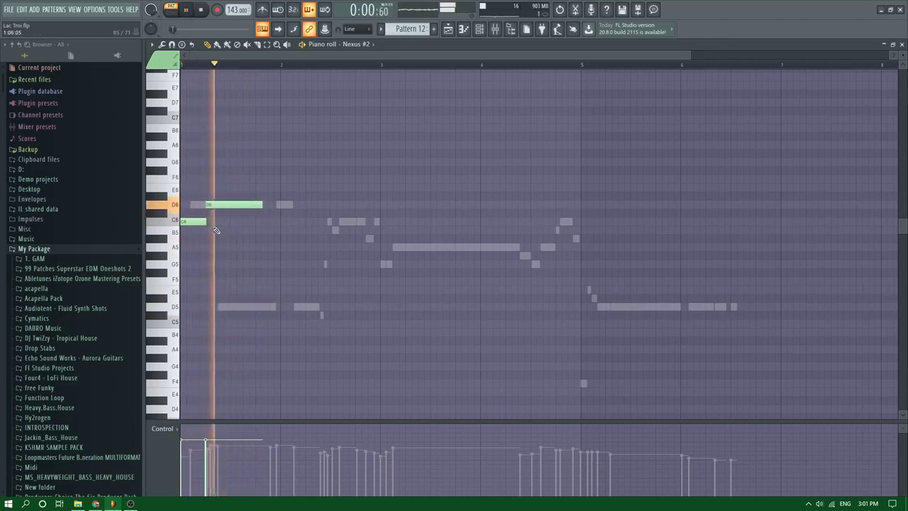
key(space)
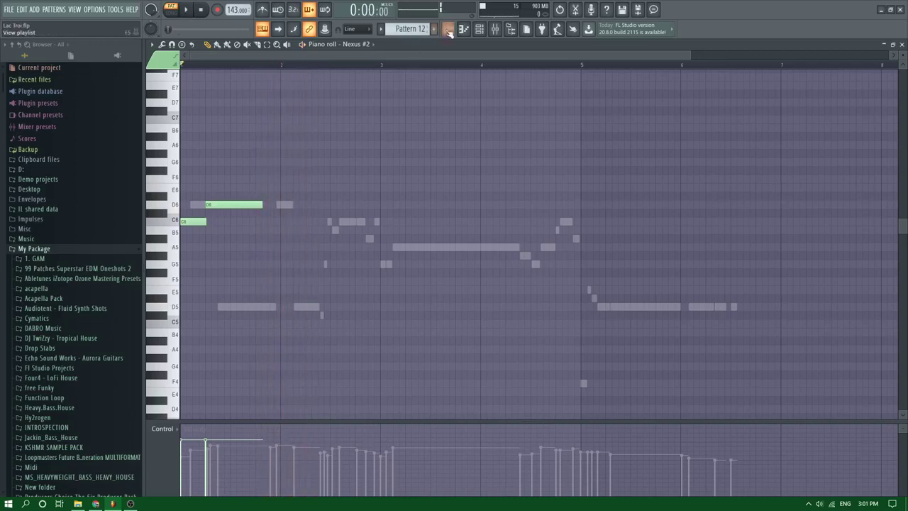
Unmute Track 6 in the playlist, place Pattern 12 at bar 81 on Track 8 and play in song mode
key(F5)
click(269, 90)
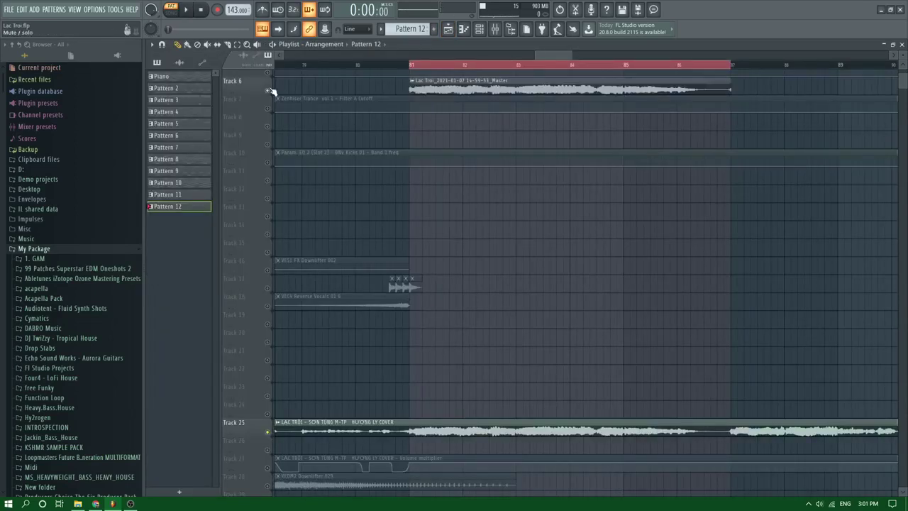
click(420, 128)
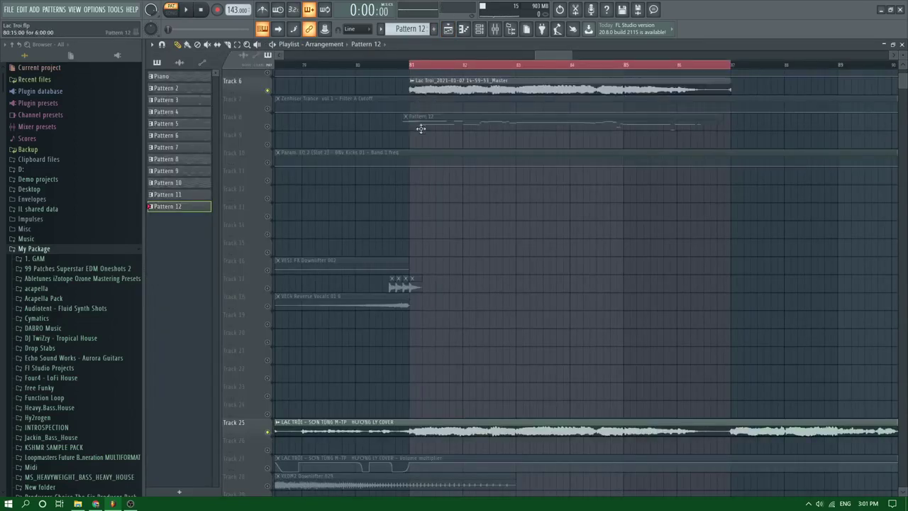
key(l)
key(space)
key(space)
Check the channel settings of the recorded vocal clip on Track 6 and listen to it from bar 81
double_click(415, 80)
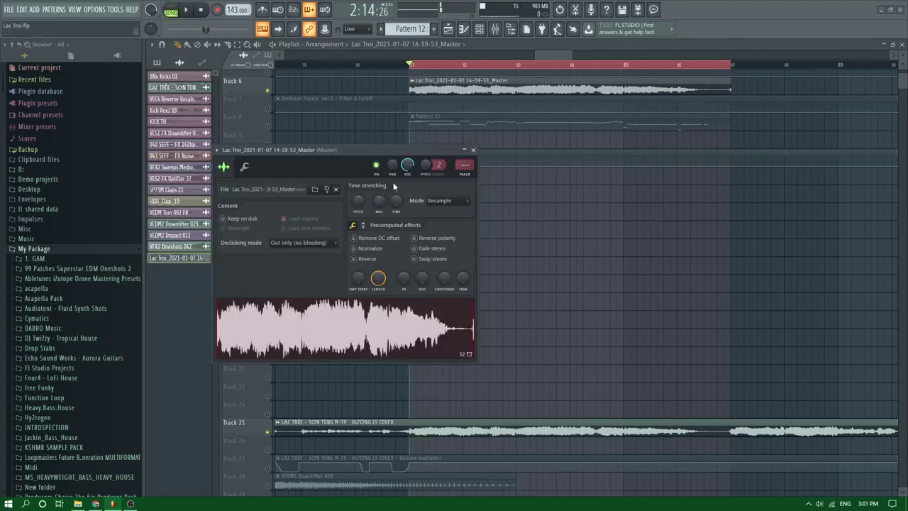
key(space)
click(473, 150)
key(space)
key(space)
key(space)
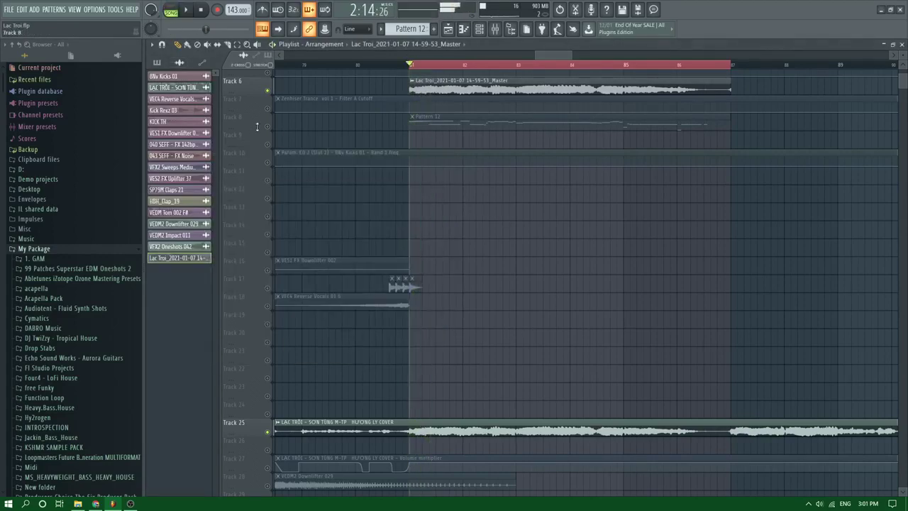
Unmute Track 8, open Pattern 12's piano roll on the Nexus #2 channel and play its notes against the vocal
click(443, 128)
key(space)
double_click(447, 122)
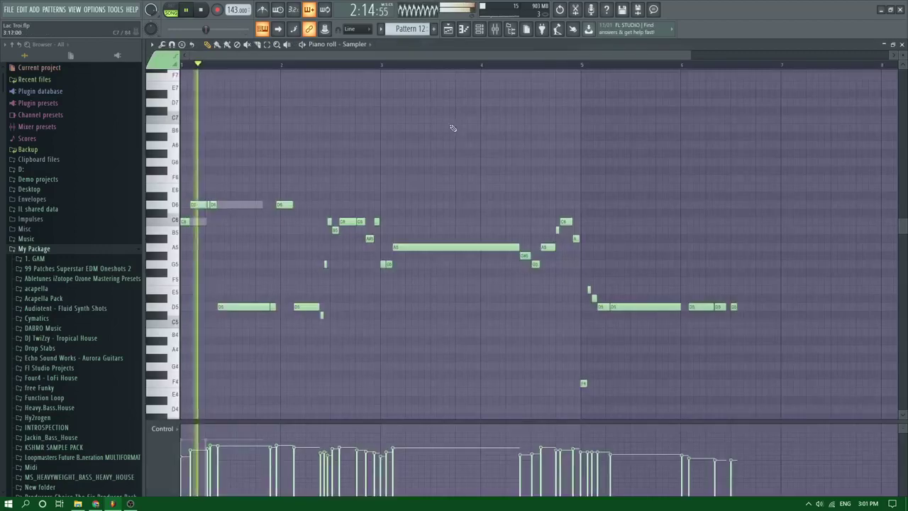
scroll(231, 278, up, 3)
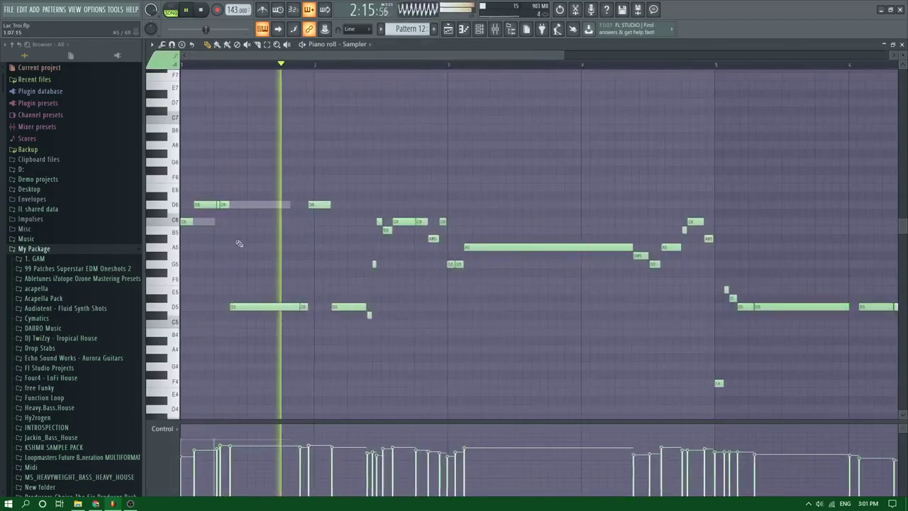
right_click(277, 205)
right_click(277, 205)
key(space)
key(space)
key(space)
key(space)
key(space)
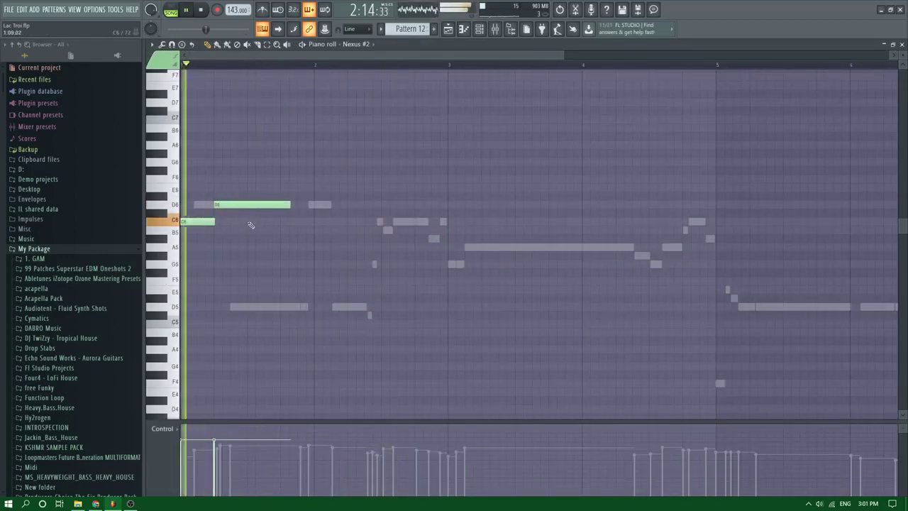
Try stretching the C6 note across the first bar with a long D6 note in bar 2, and undo the D6 note
drag(209, 221, 441, 205)
key(space)
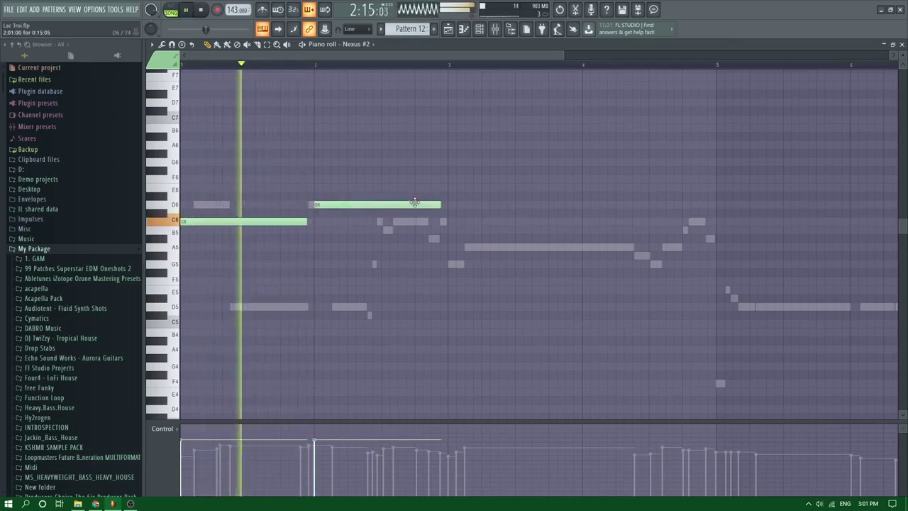
key(ctrl+z)
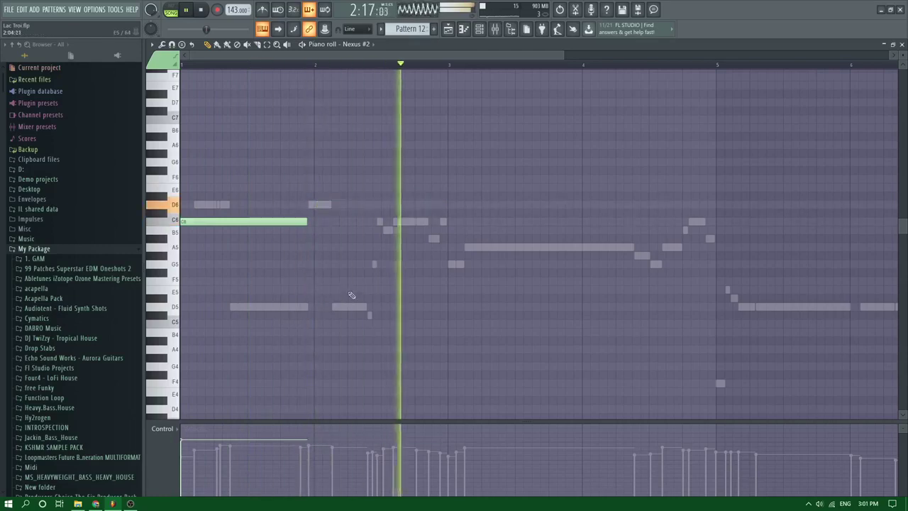
scroll(399, 232, down, 2)
key(space)
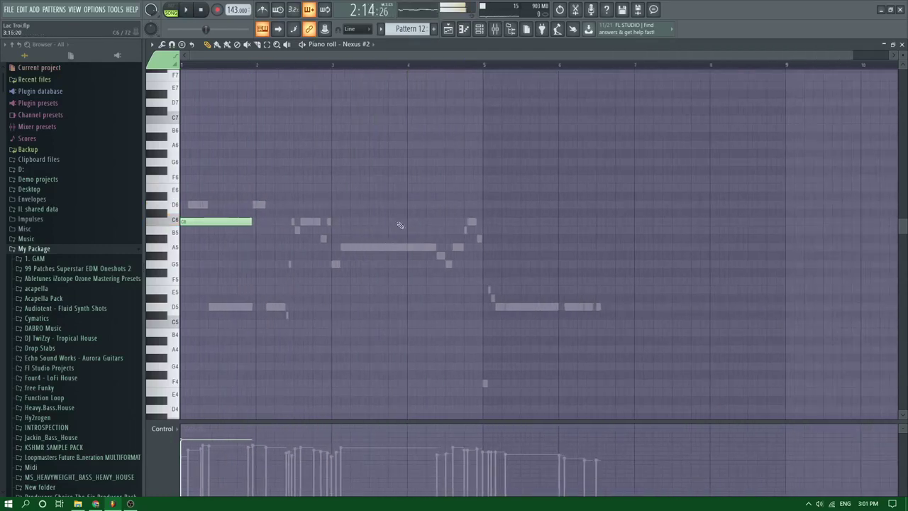
Open the Midi folder of the sample library and import Hit The Light into the Nexus #2 piano roll
scroll(53, 305, down, 12)
scroll(58, 310, up, 6)
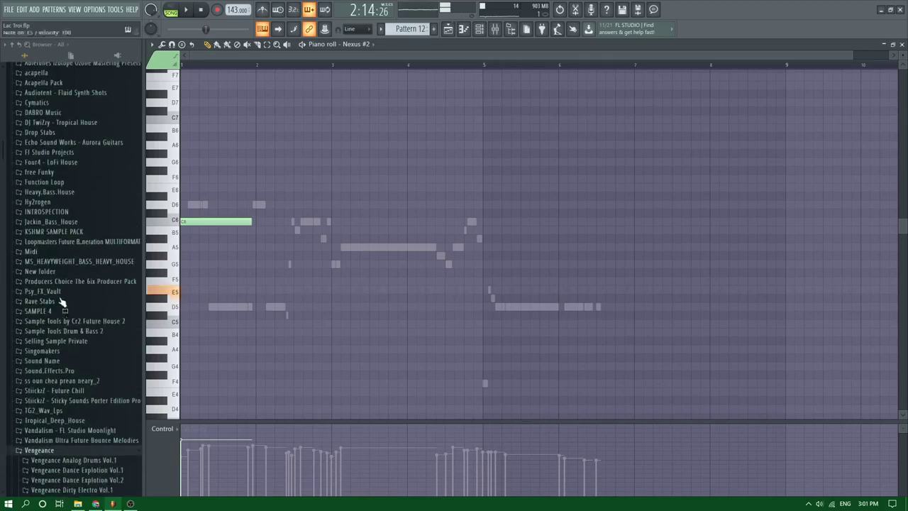
click(47, 253)
scroll(50, 270, down, 1)
click(53, 260)
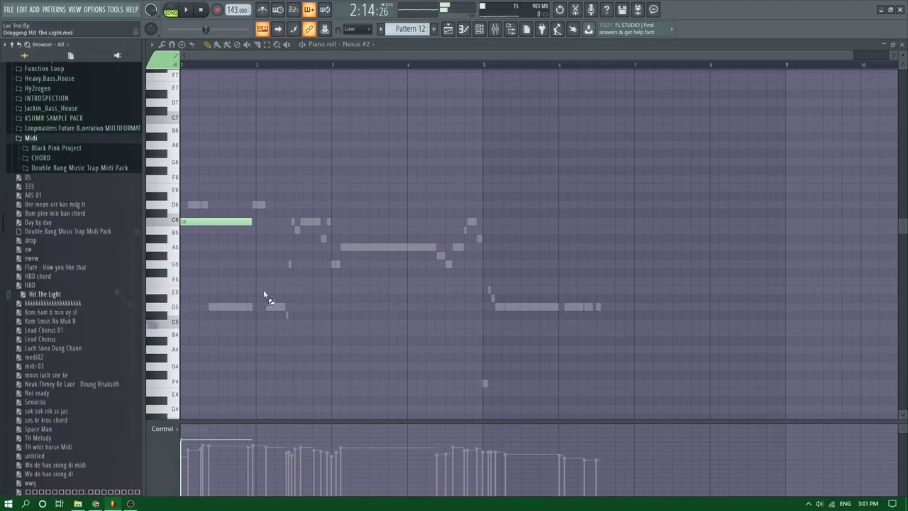
drag(263, 293, 267, 294)
Delete all Sampler notes from Pattern 12, return to the Nexus #2 piano roll and play the imported notes
right_click(228, 309)
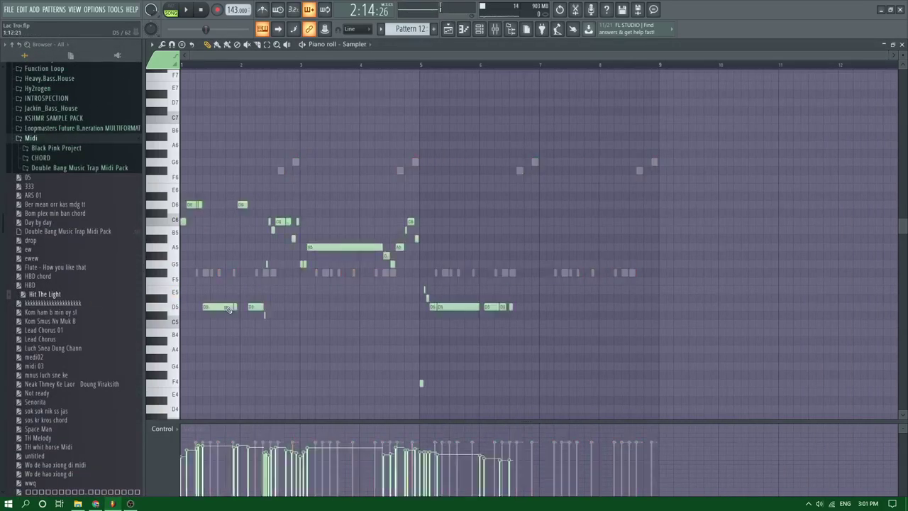
key(ctrl+a)
key(Delete)
right_click(297, 164)
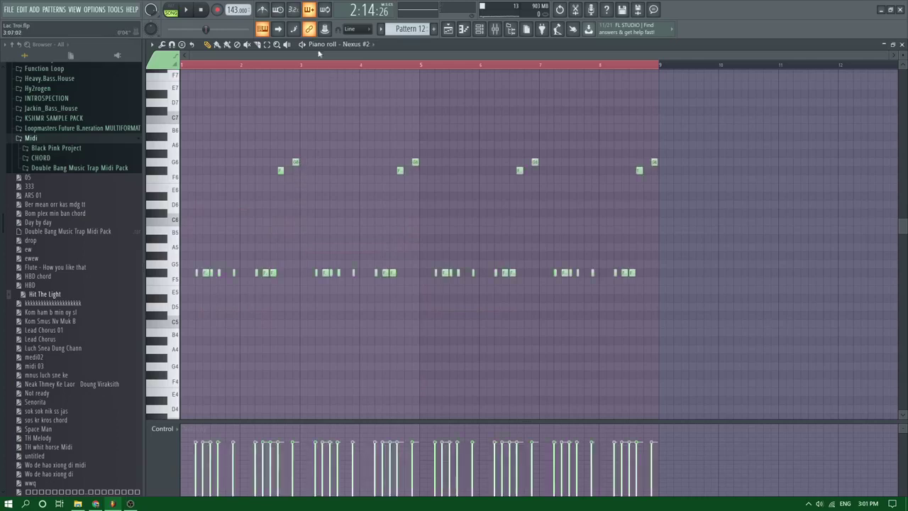
key(space)
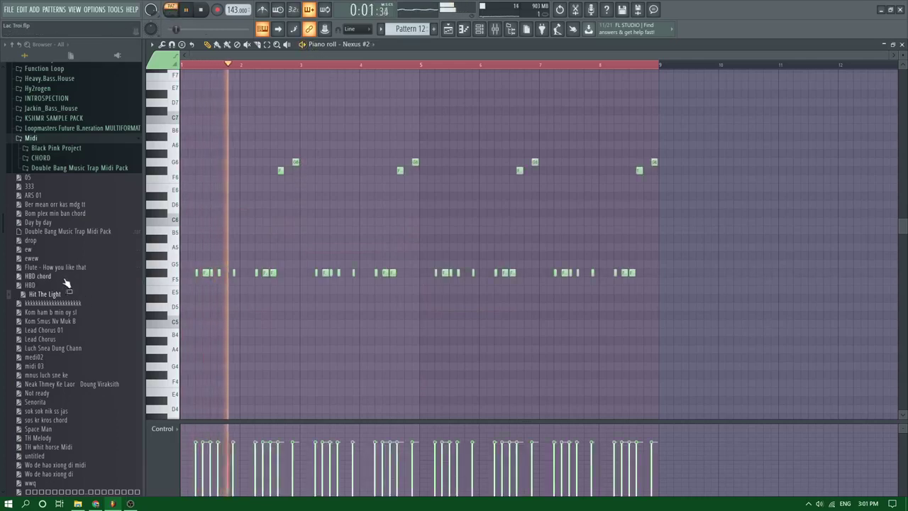
Replace the Nexus #2 notes with the Senorita MIDI file and deselect the imported notes while they play
scroll(152, 268, down, 3)
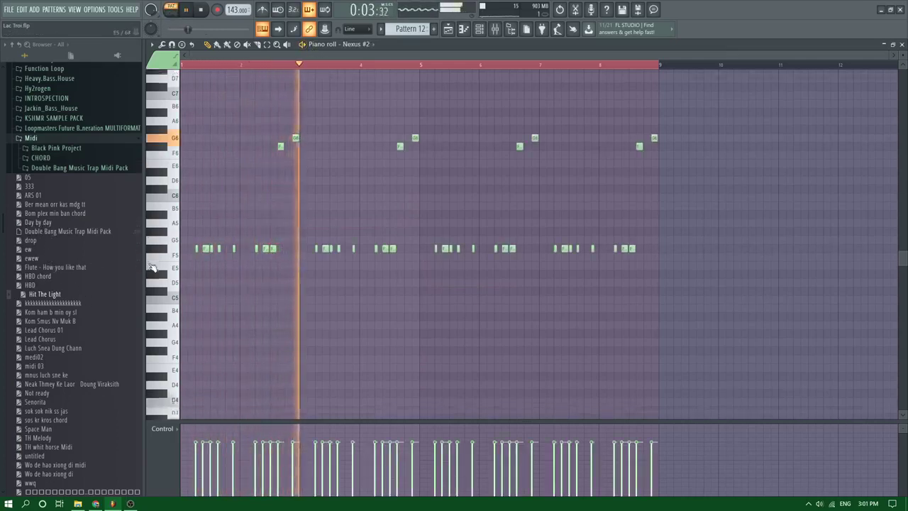
drag(61, 403, 284, 371)
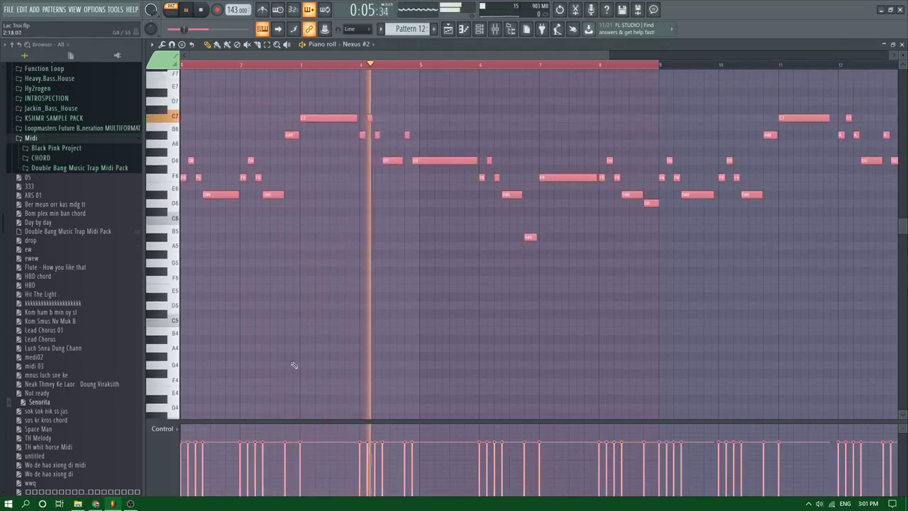
ctrl+click(397, 281)
scroll(414, 276, down, 2)
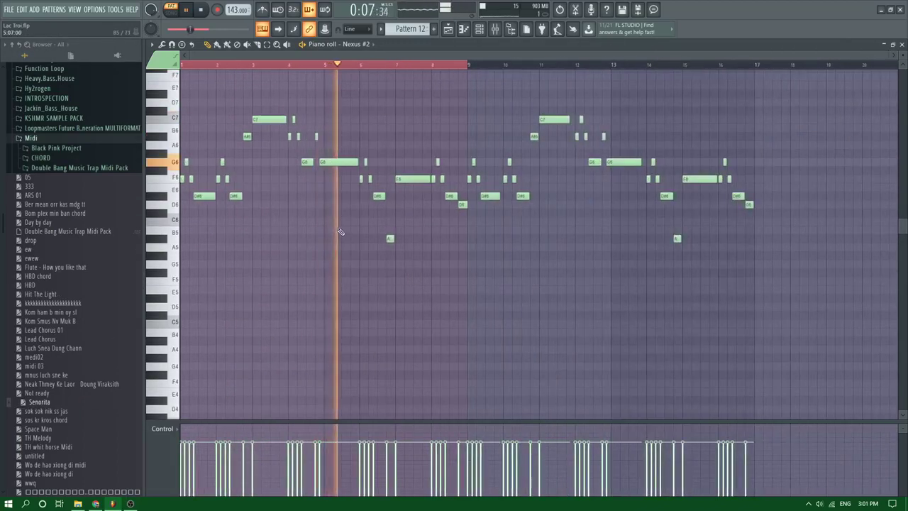
scroll(341, 231, up, 2)
scroll(341, 232, down, 2)
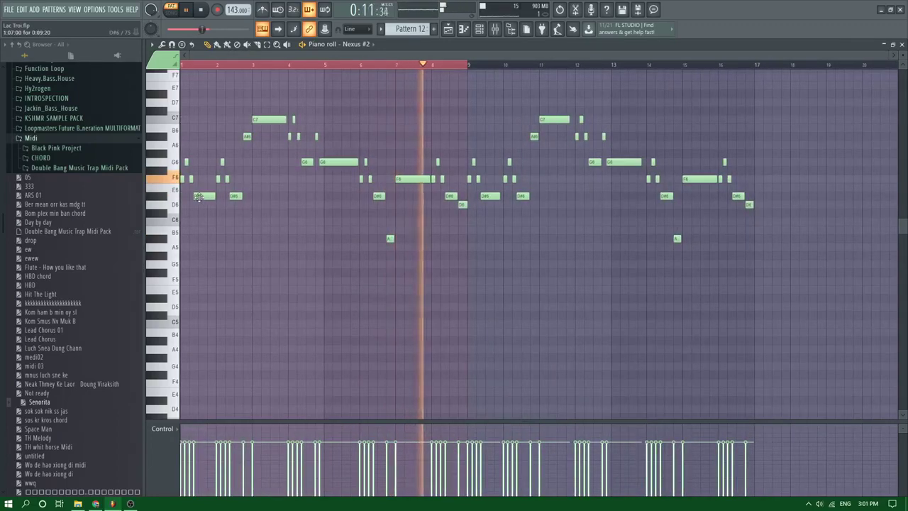
Undo the last note move and transpose the whole Senorita melody down eight semitones, from D#6 to G5
key(ctrl+z)
key(ctrl+a)
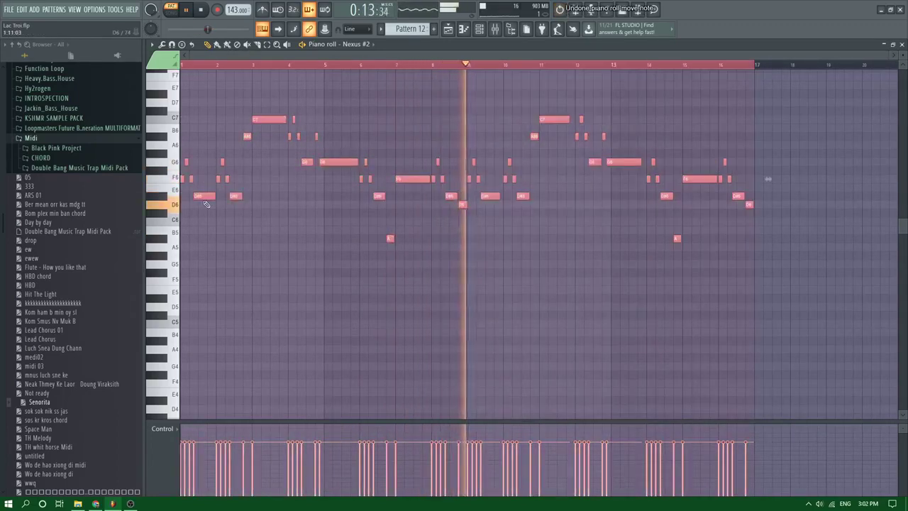
drag(202, 195, 203, 264)
key(ctrl+d)
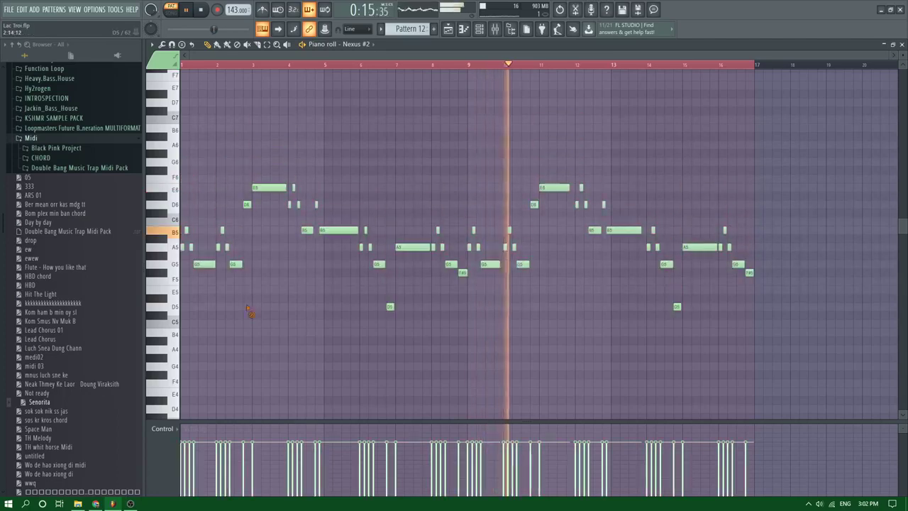
Remove the recorded vocal clip from Track 6 in the playlist and take Track 8 out of solo so the other tracks sound
key(F5)
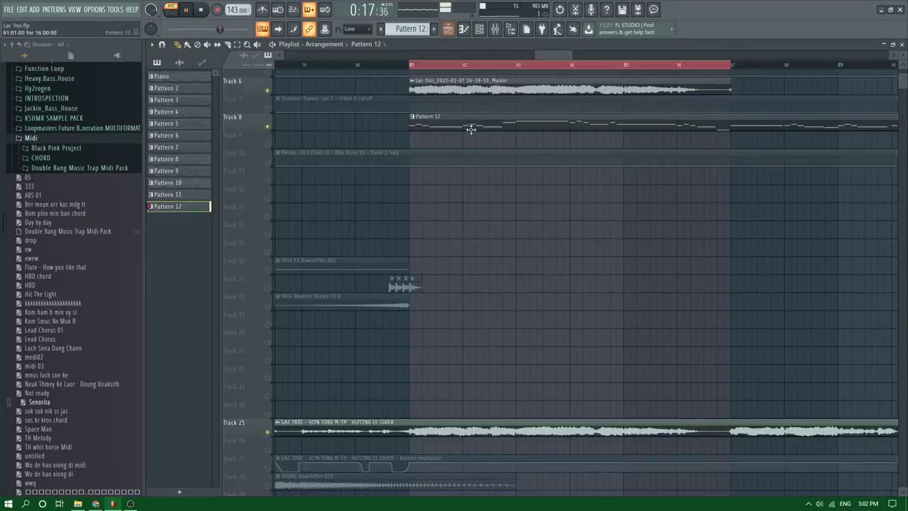
scroll(429, 105, down, 5)
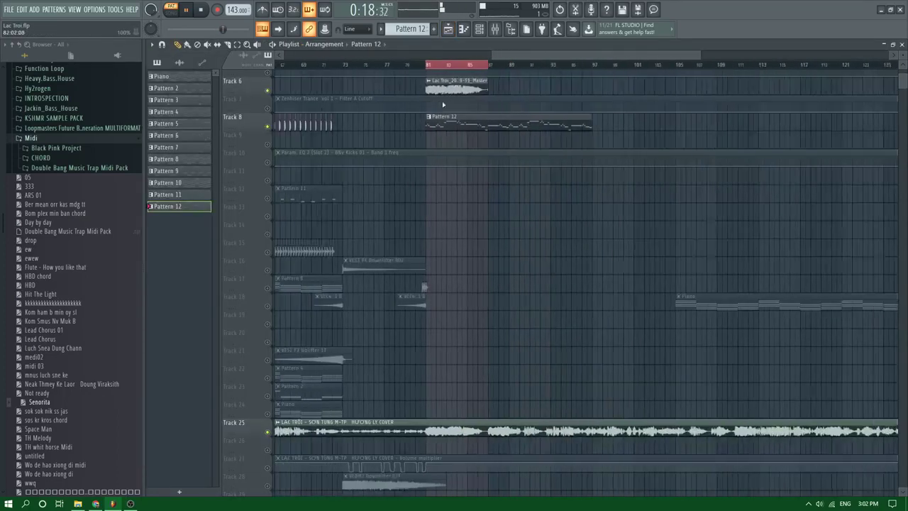
right_click(269, 127)
right_click(269, 127)
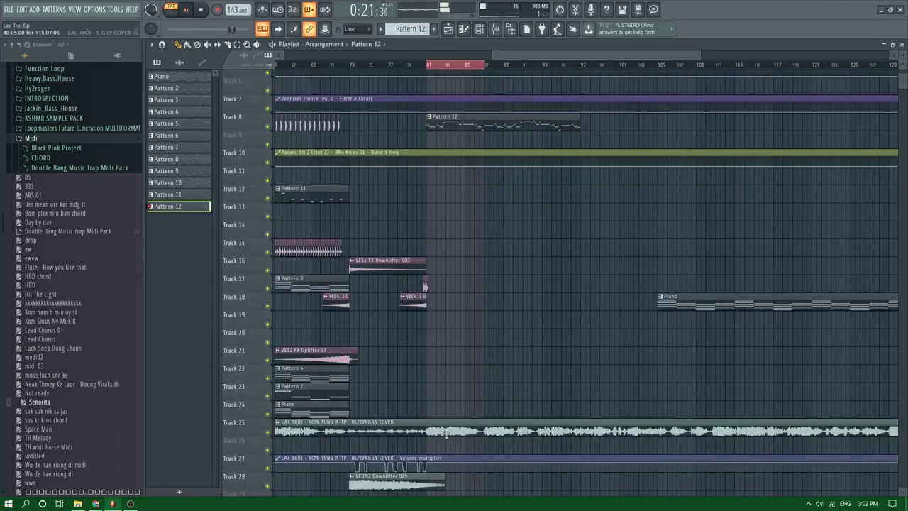
Lower the vocal's volume automation between bar 81 and about bar 91, and play the arrangement from just before bar 81
scroll(447, 434, up, 3)
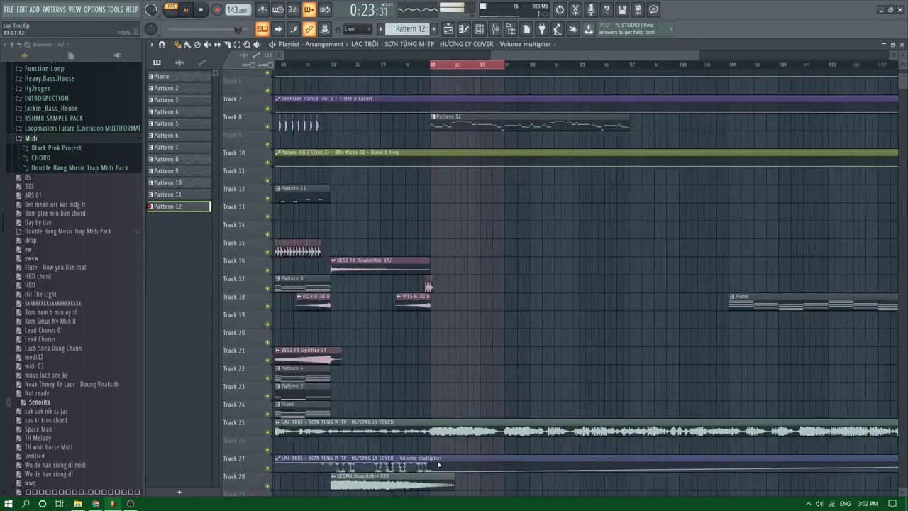
scroll(519, 461, up, 2)
click(376, 68)
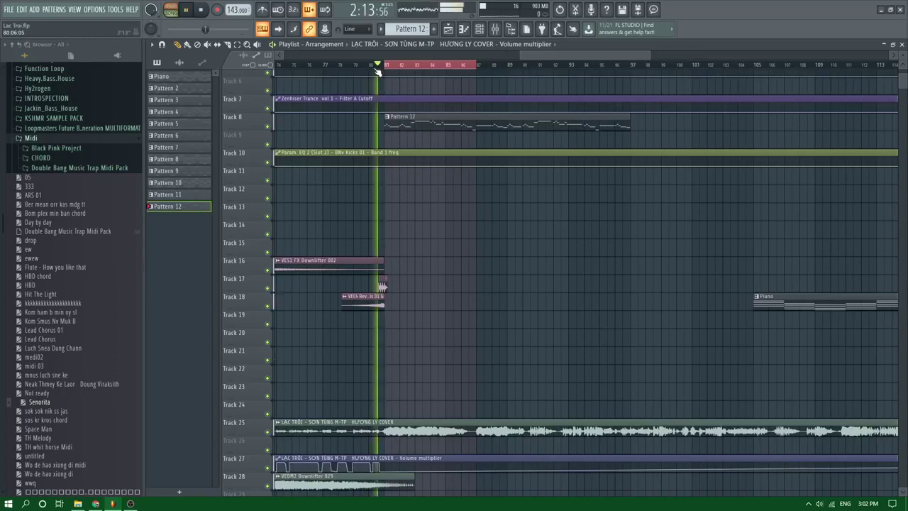
scroll(400, 197, up, 4)
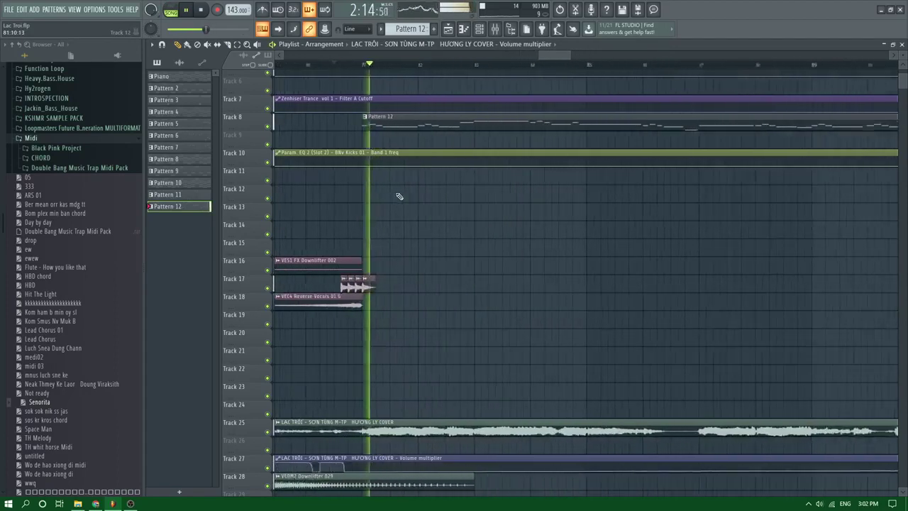
scroll(423, 210, down, 5)
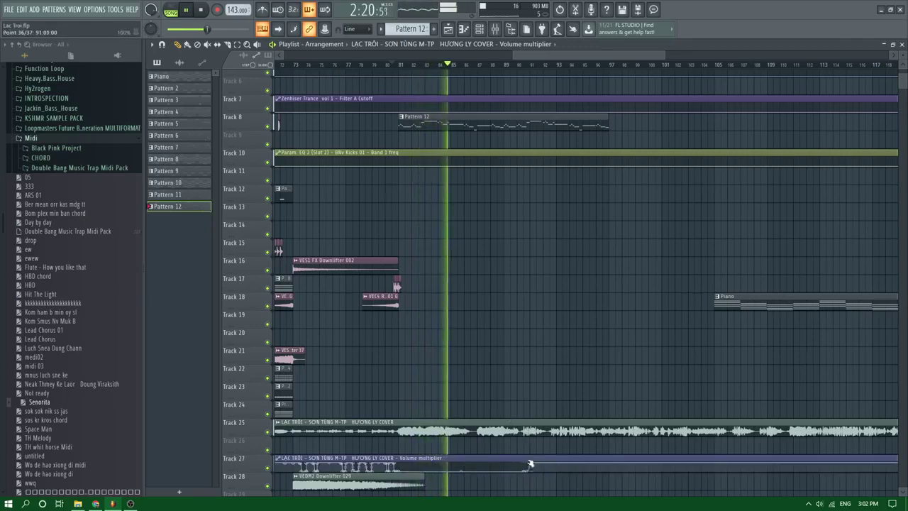
scroll(479, 239, up, 2)
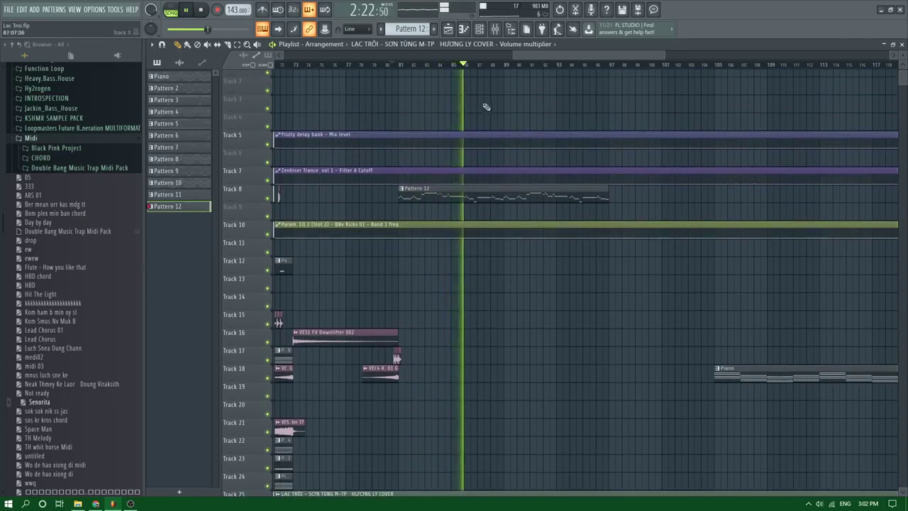
Open the Nexus #2 instrument and switch playback to pattern mode so that only Pattern 12 sounds
key(F6)
click(427, 459)
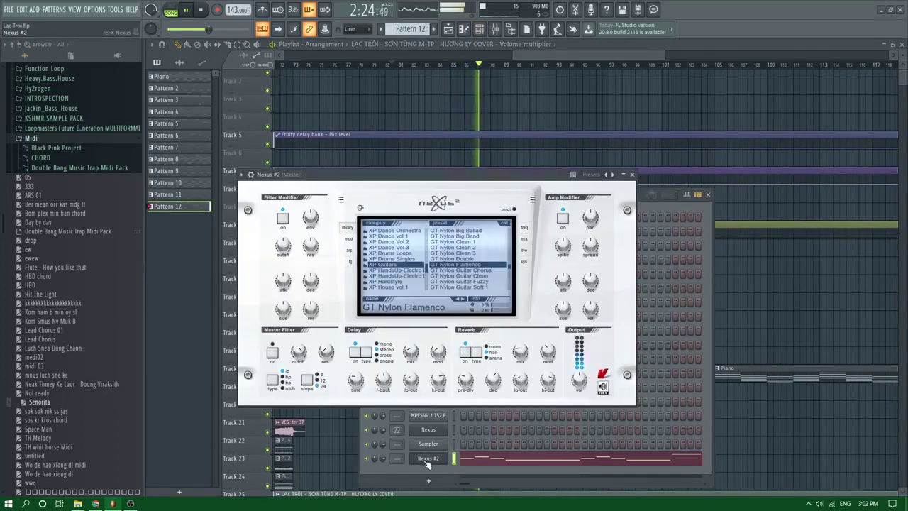
click(171, 11)
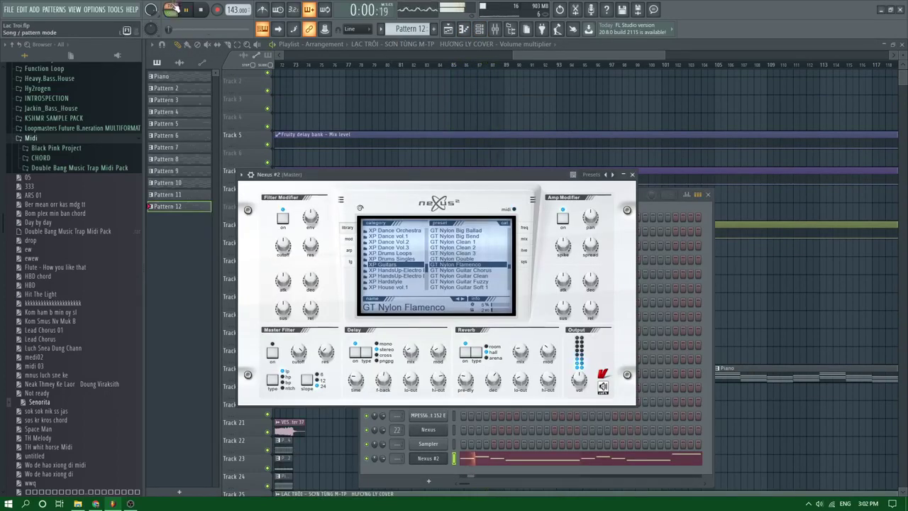
Try the 808 Mafia Piano 3 and BA Juno Bass presets from the 808 Mafia category on the melody
scroll(423, 273, up, 10)
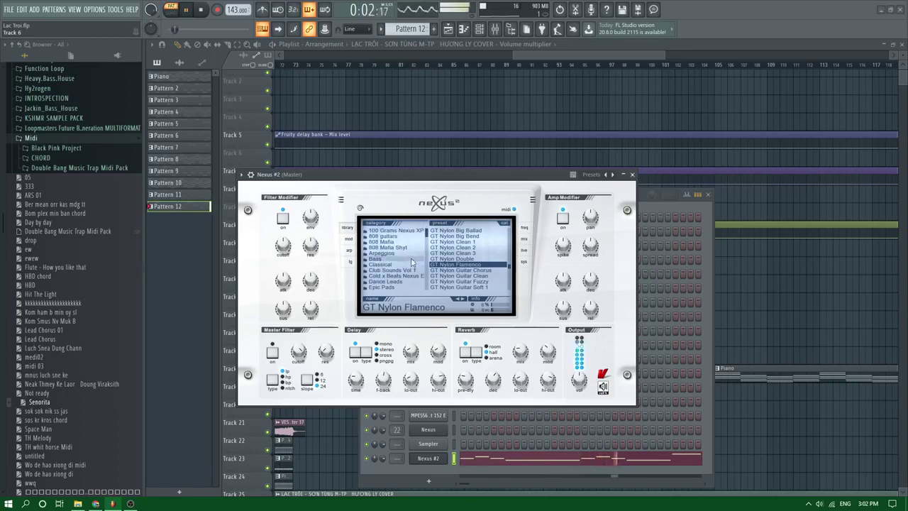
click(395, 242)
click(474, 281)
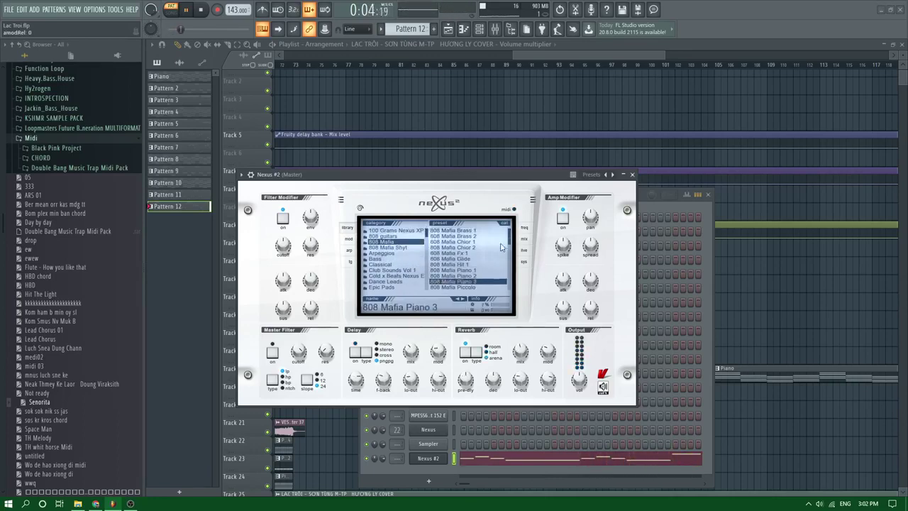
drag(510, 239, 510, 256)
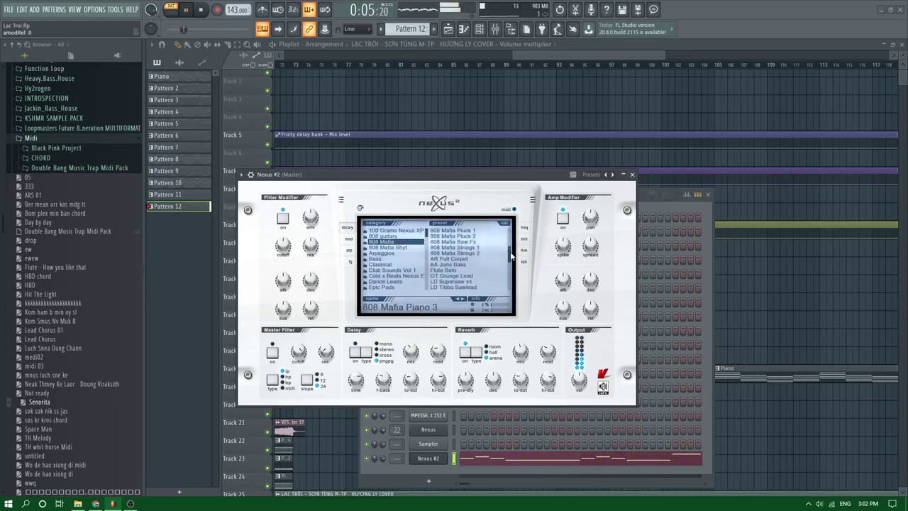
click(473, 265)
mouse_move(509, 253)
mouse_down()
mouse_move(510, 271)
mouse_move(511, 244)
mouse_up()
Try the China Violin, Ill Sex and Guitar Sex presets from the 808 Mafia Shyt category on the melody
click(389, 237)
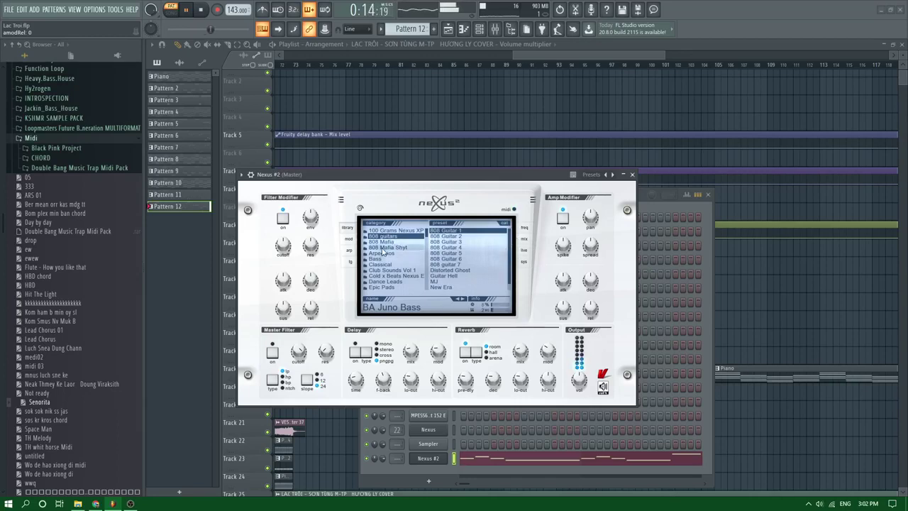
click(387, 247)
click(458, 288)
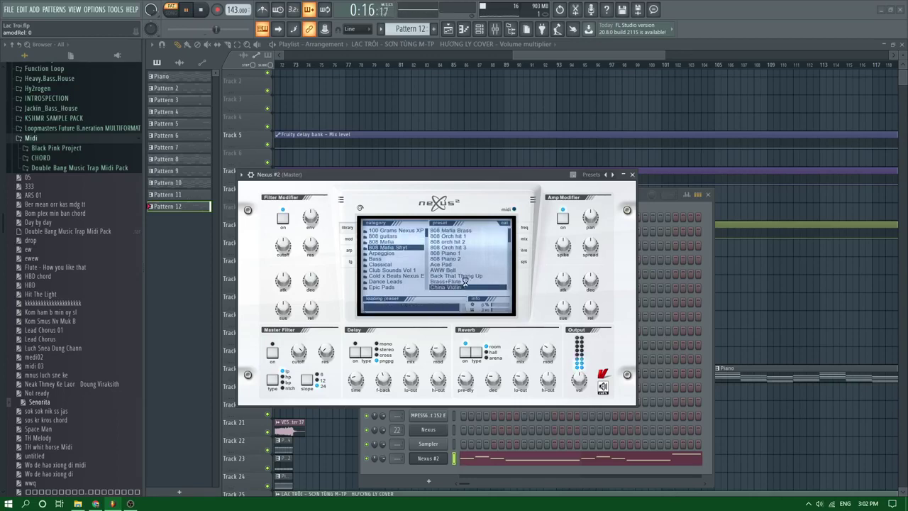
drag(511, 240, 510, 257)
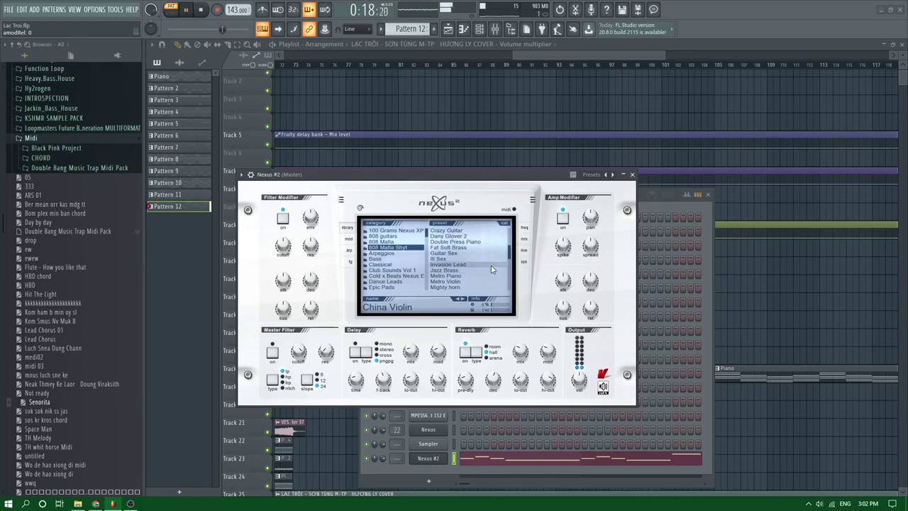
click(487, 260)
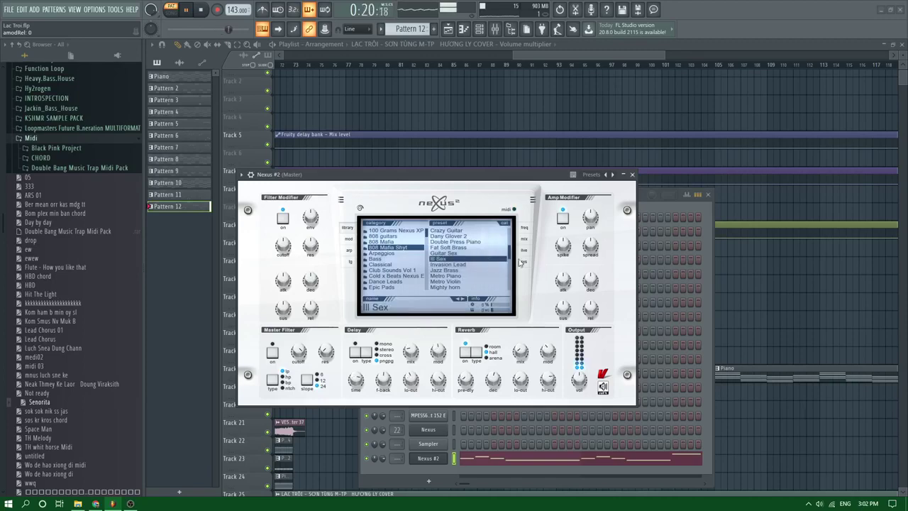
click(487, 253)
drag(510, 253, 509, 279)
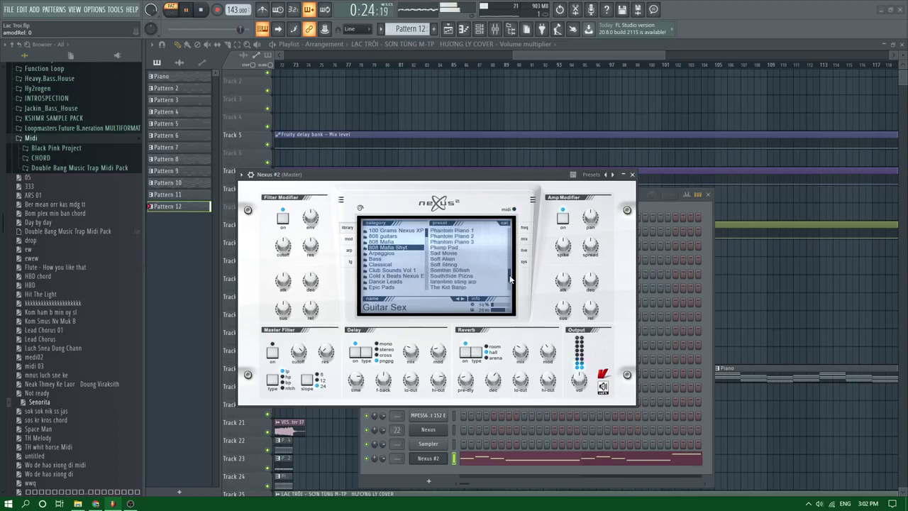
Try the Cold x Arp 10 preset and the RB - Rev. Cliche Brass preset on the melody
click(403, 276)
click(461, 282)
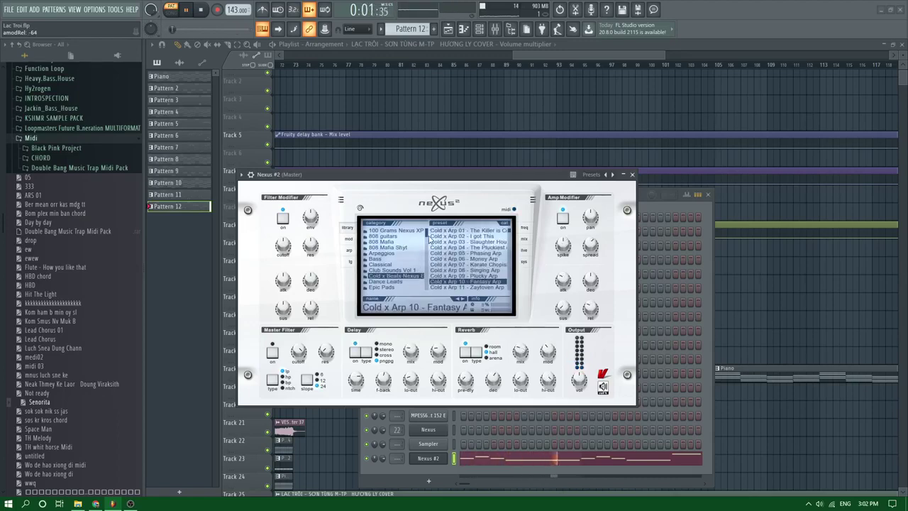
drag(428, 234, 428, 251)
scroll(427, 244, down, 1)
click(397, 276)
click(465, 281)
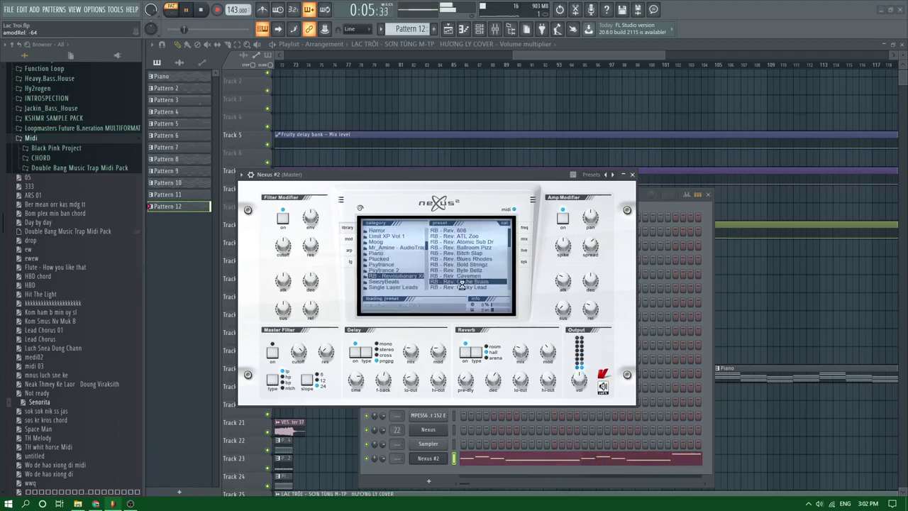
Try the RB - Rev. Martian Lead, Seduction Pad and Sleeping Bass presets on the melody
drag(508, 234, 511, 250)
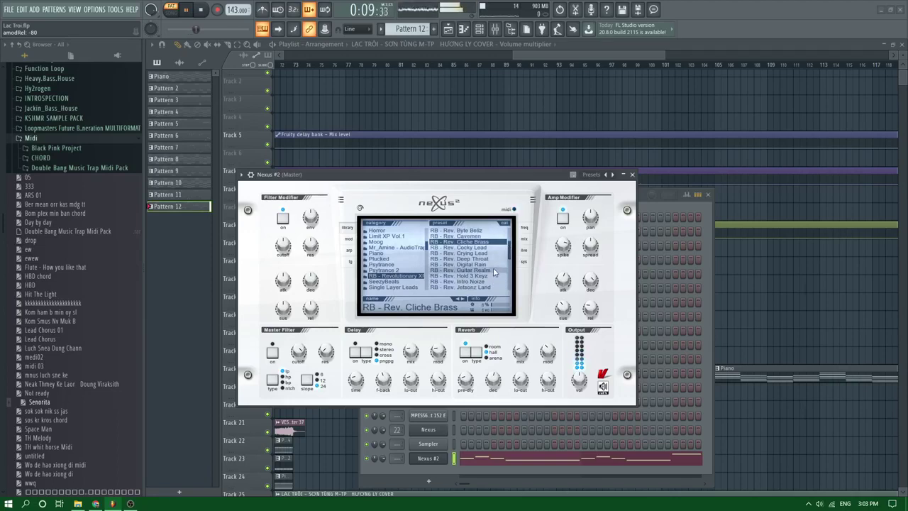
drag(511, 256, 511, 267)
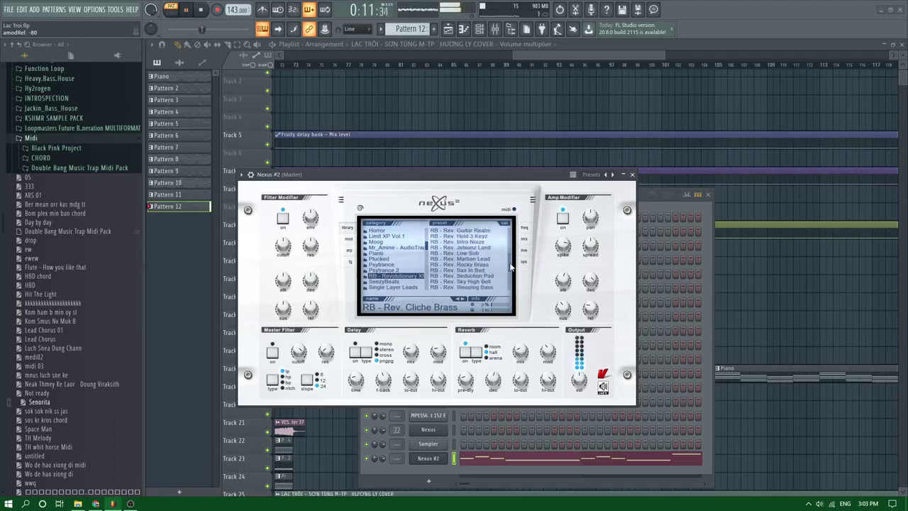
click(493, 259)
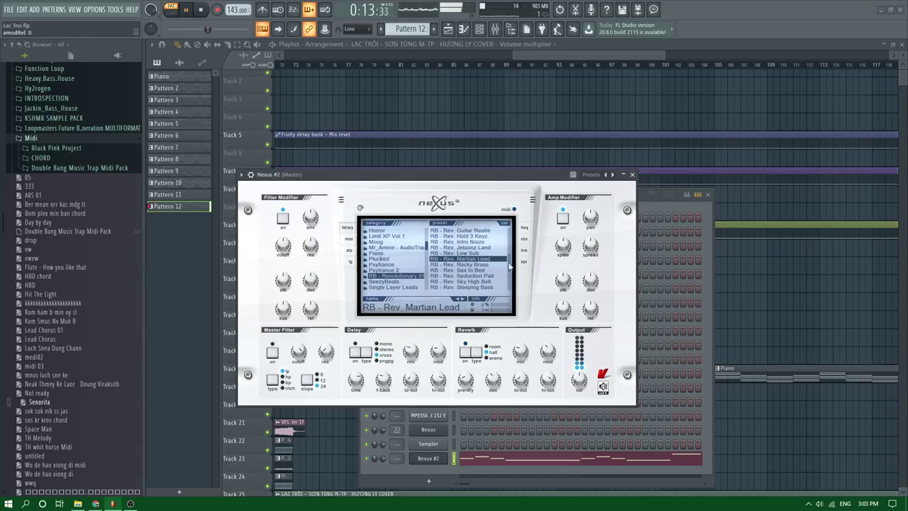
click(483, 275)
scroll(490, 278, down, 3)
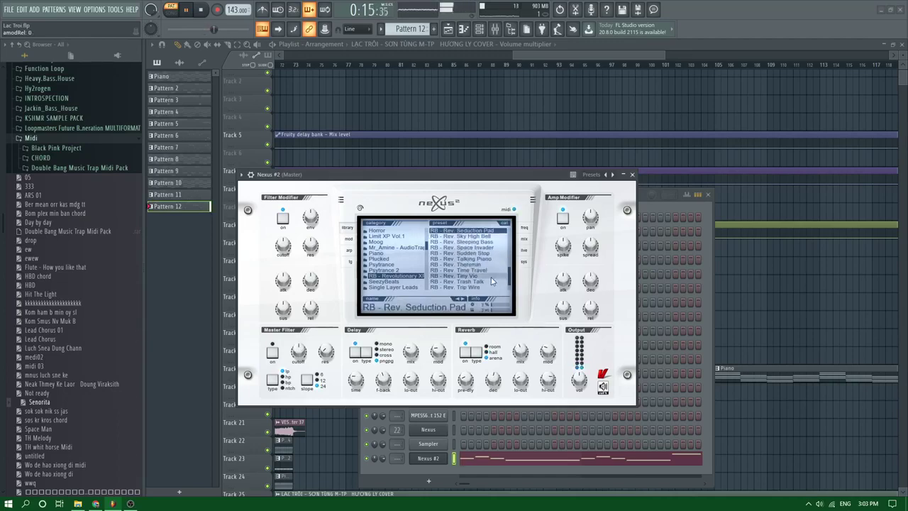
click(485, 242)
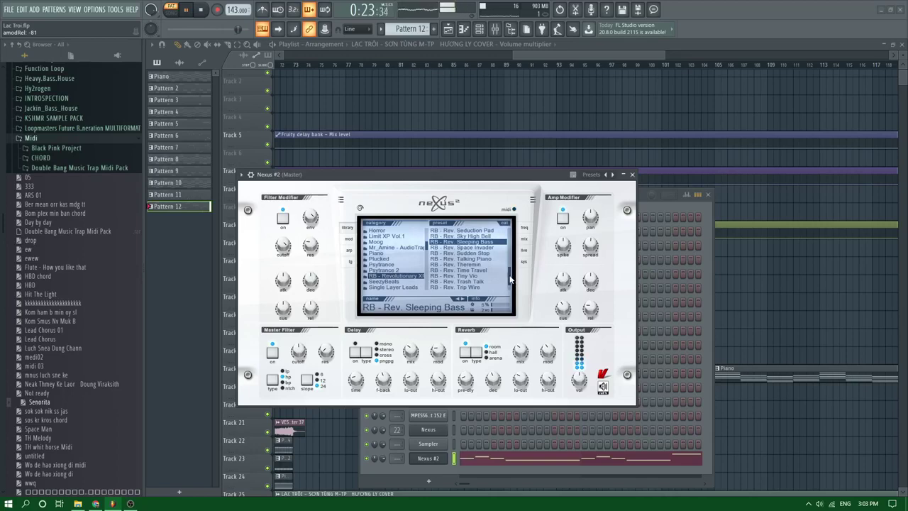
Look through the SeezyBeats category and other categories, and try the RB - Rev. Guitar Realm preset on the melody
drag(509, 279, 512, 241)
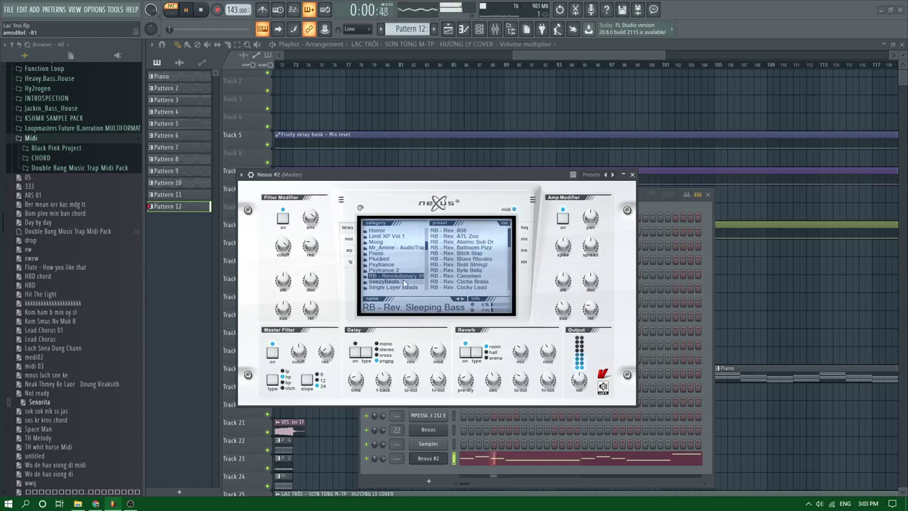
click(408, 283)
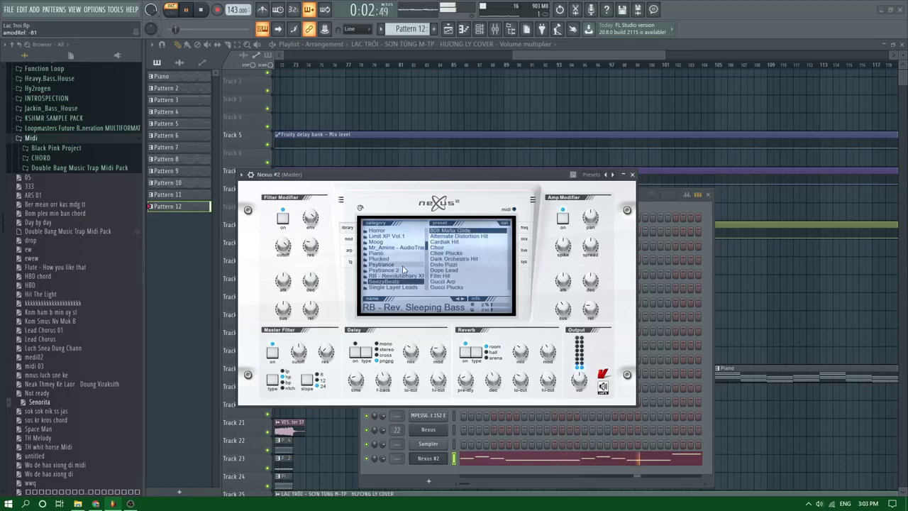
scroll(429, 246, up, 3)
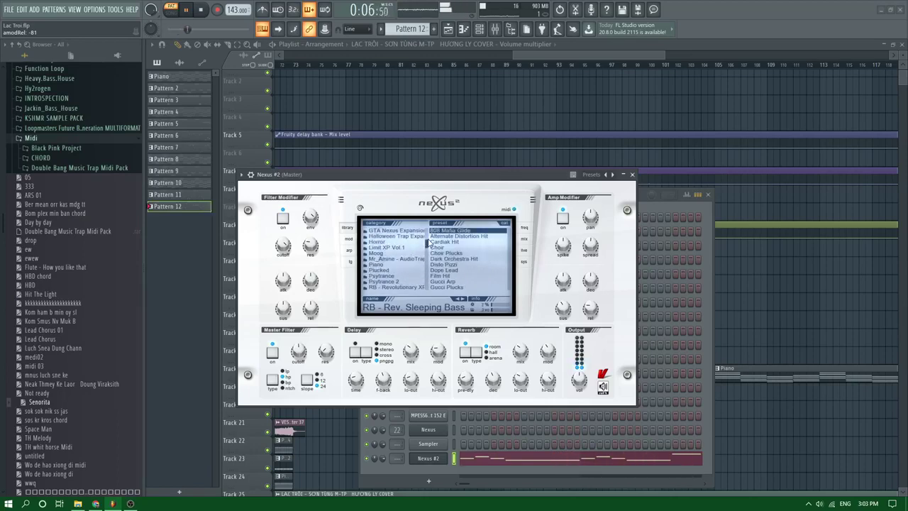
scroll(428, 243, up, 3)
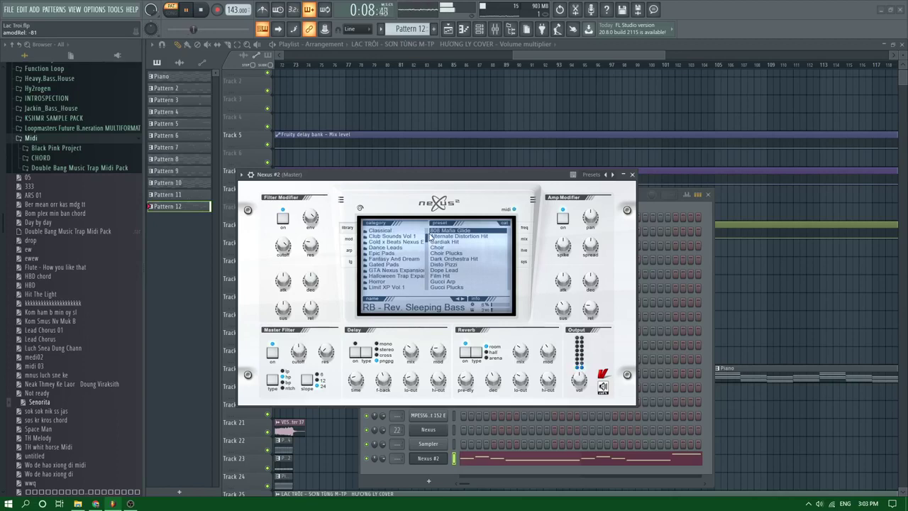
scroll(430, 234, up, 3)
scroll(431, 238, down, 10)
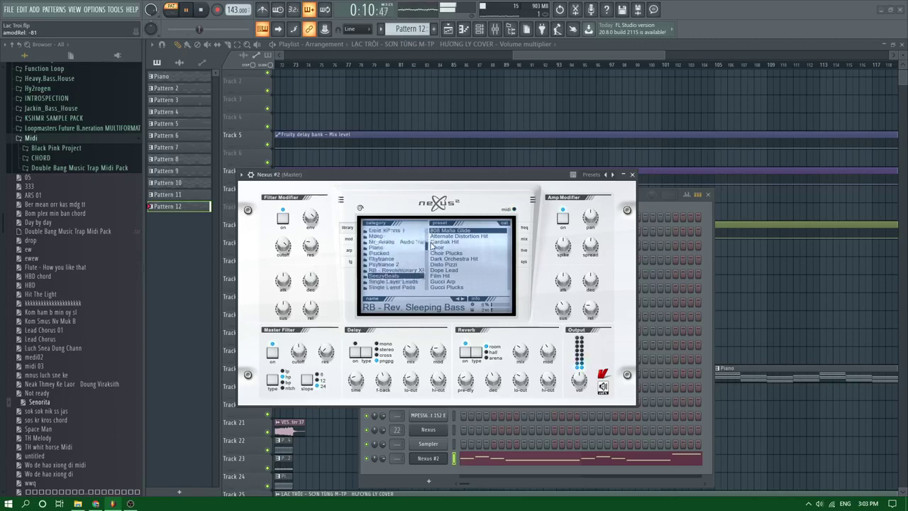
click(410, 248)
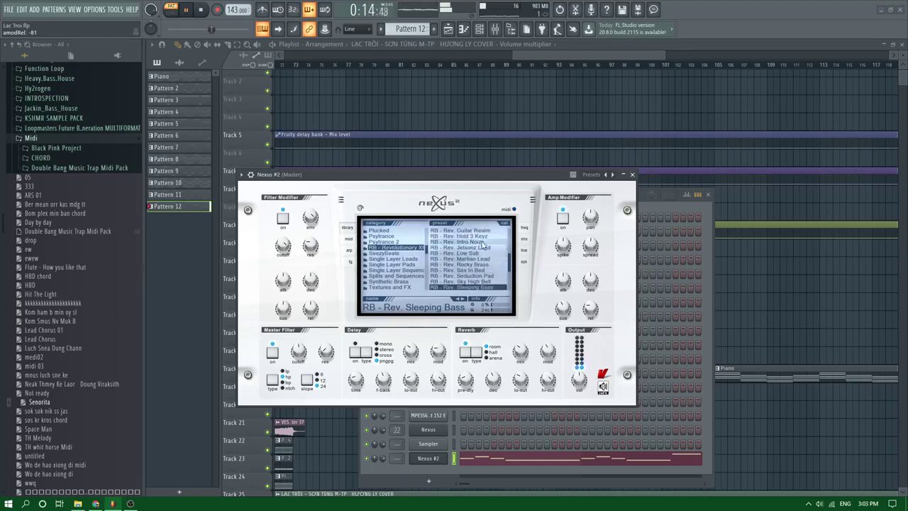
click(461, 231)
Audition 808 Mafia Fx 1 and load the Violin Solo 1 preset from the 808 Mafia category in Nexus #2
scroll(428, 244, up, 3)
scroll(428, 244, up, 4)
click(387, 241)
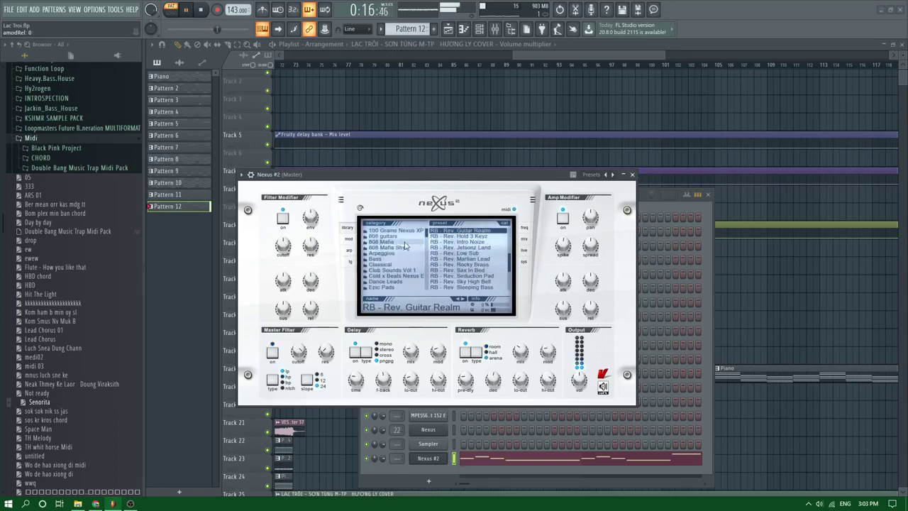
click(450, 253)
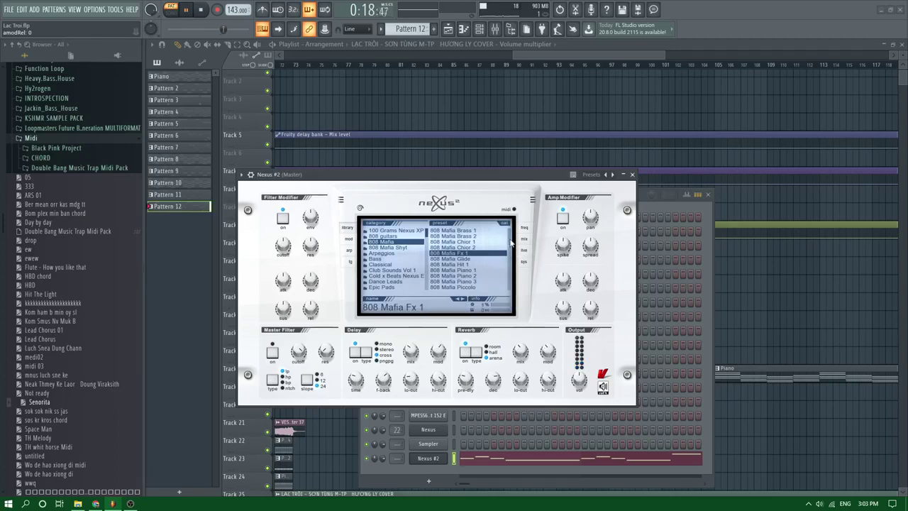
click(466, 268)
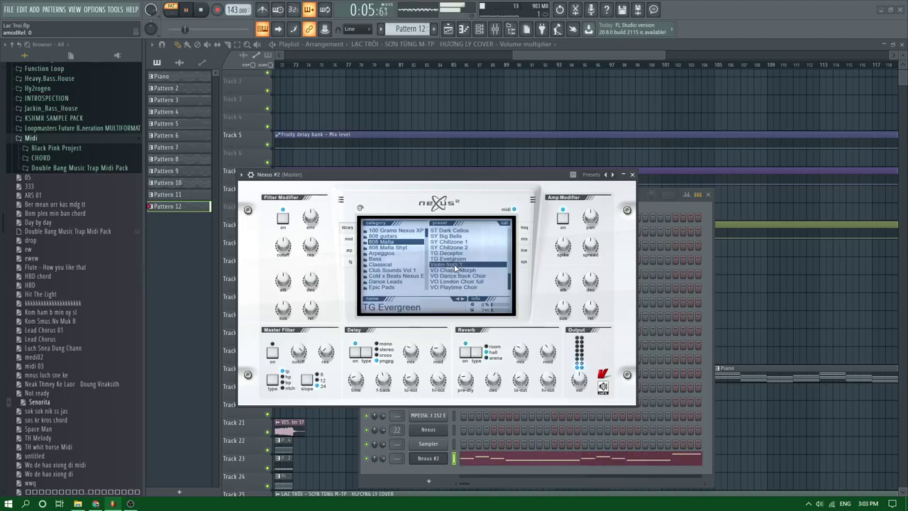
Review the 808 guitars and 808 Mafia presets, keep Violin Solo 1, and close the Nexus #2 and channel rack windows
click(395, 237)
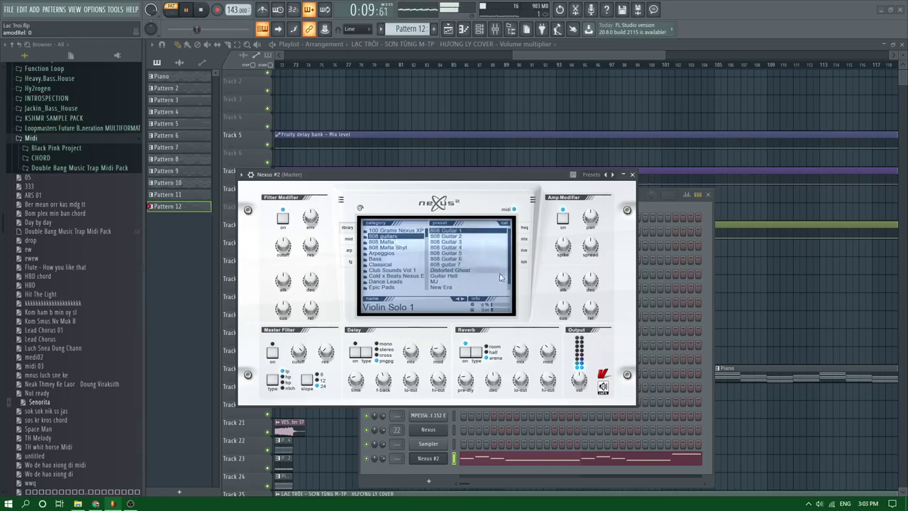
click(383, 242)
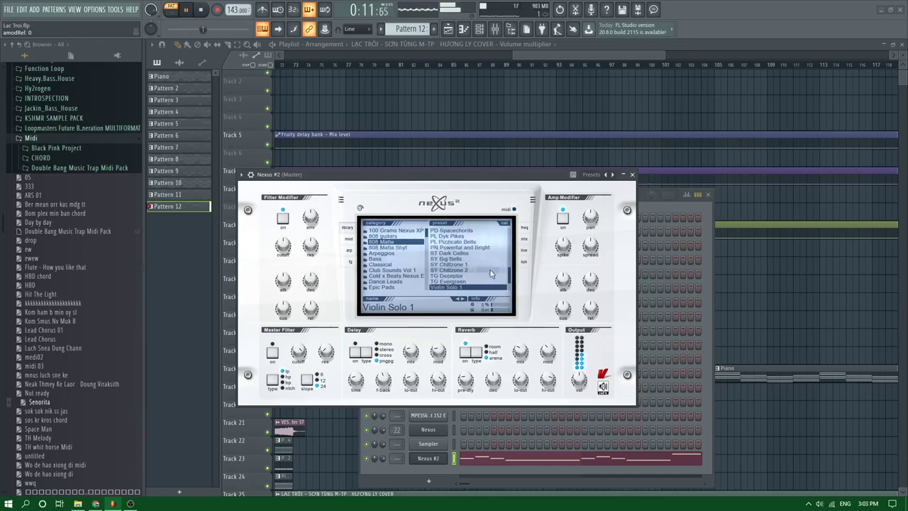
scroll(508, 264, up, 2)
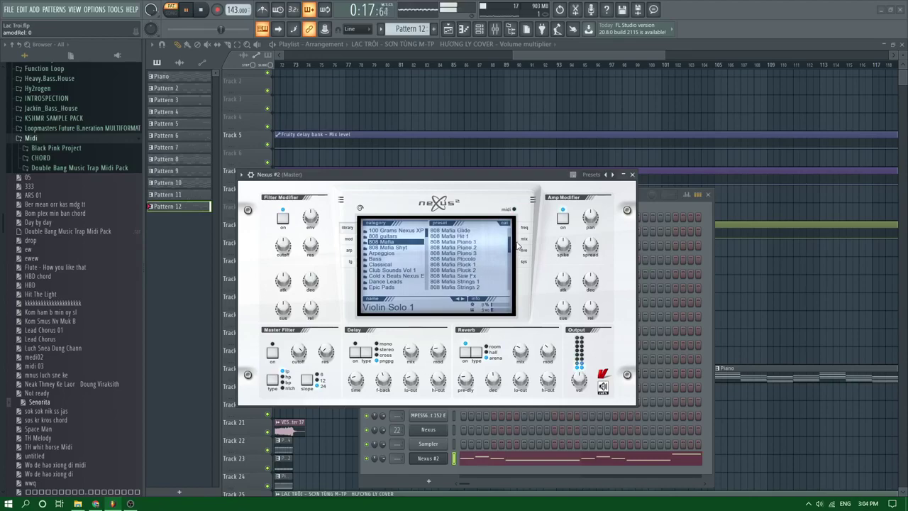
click(706, 269)
click(760, 278)
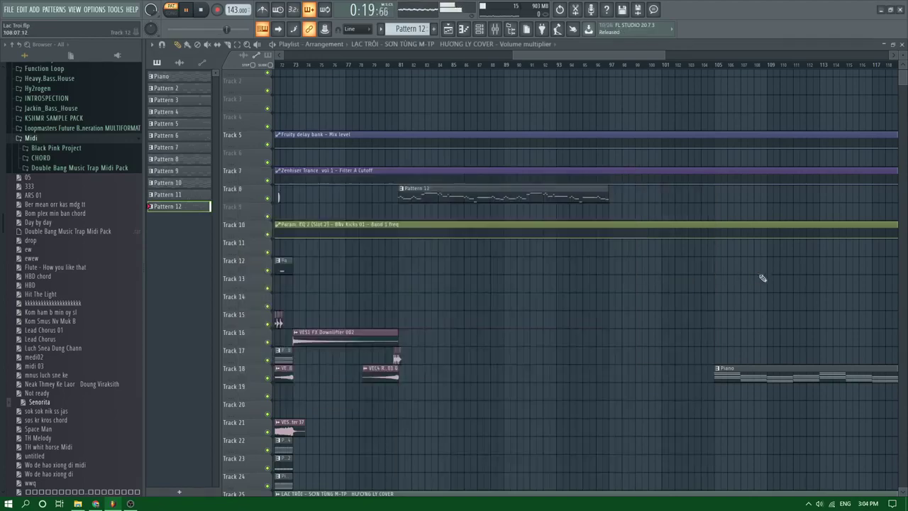
Return playback to song mode and play the arrangement from about bar 71
scroll(386, 128, down, 3)
click(357, 66)
scroll(336, 182, up, 3)
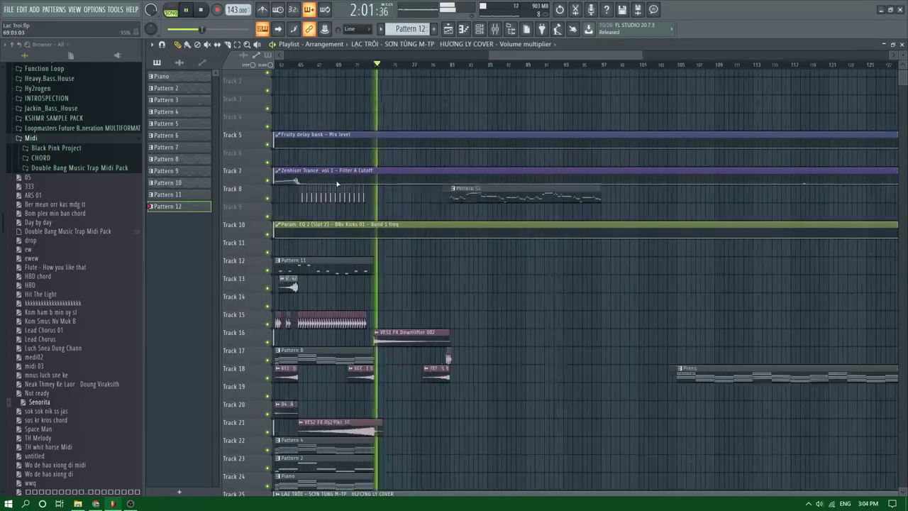
click(362, 66)
scroll(359, 195, up, 3)
scroll(417, 220, down, 3)
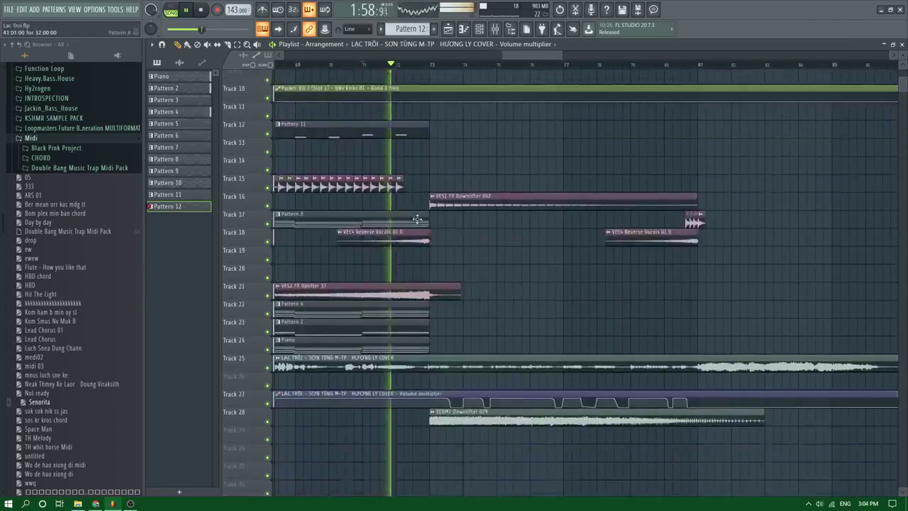
scroll(427, 227, down, 1)
scroll(428, 226, up, 3)
scroll(506, 181, down, 2)
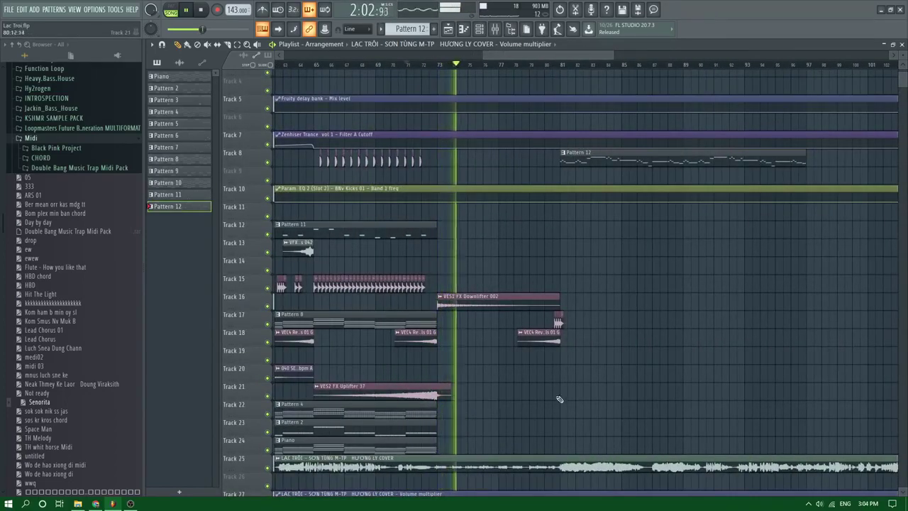
Inspect the channel settings of the vocal clip on Track 25, close them, and pause and resume playback
double_click(527, 455)
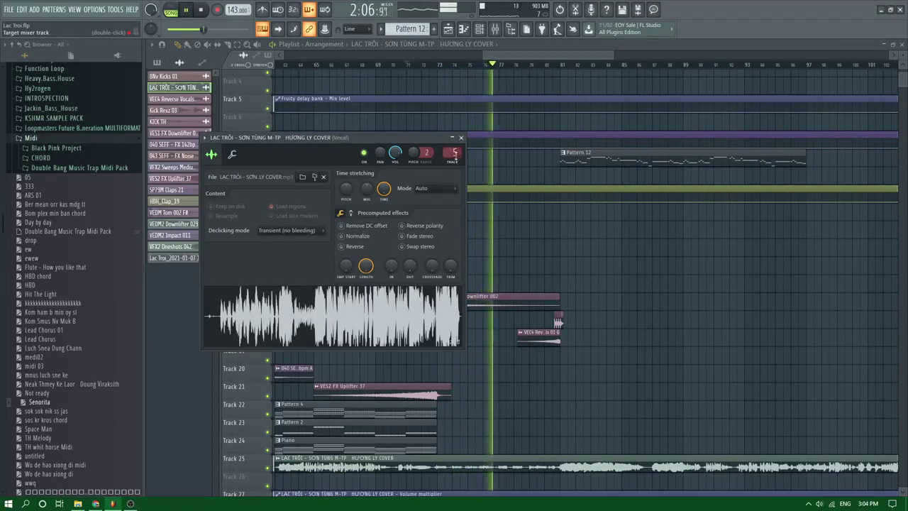
key(Escape)
key(space)
key(space)
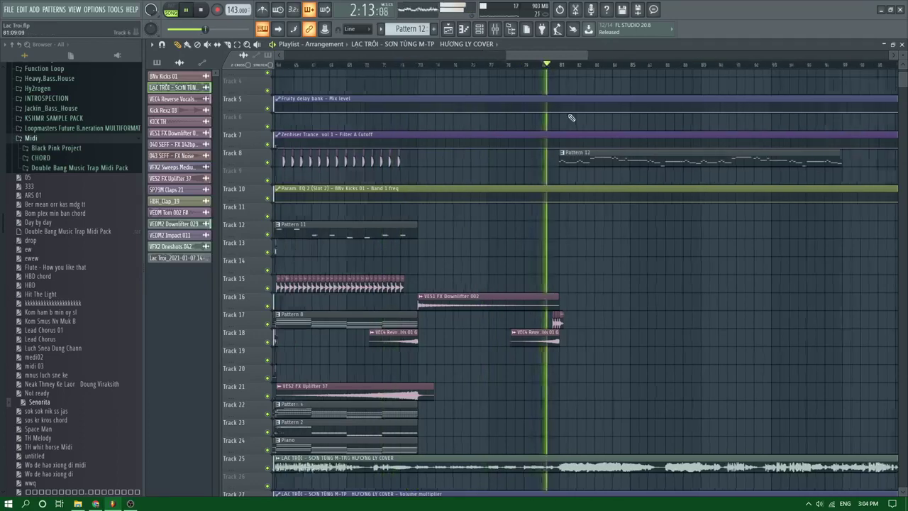
Copy the VES2 FX Uplifter 37 clip on Track 21 so the copy starts at bar 73
ctrl+scroll(575, 120, up, 8)
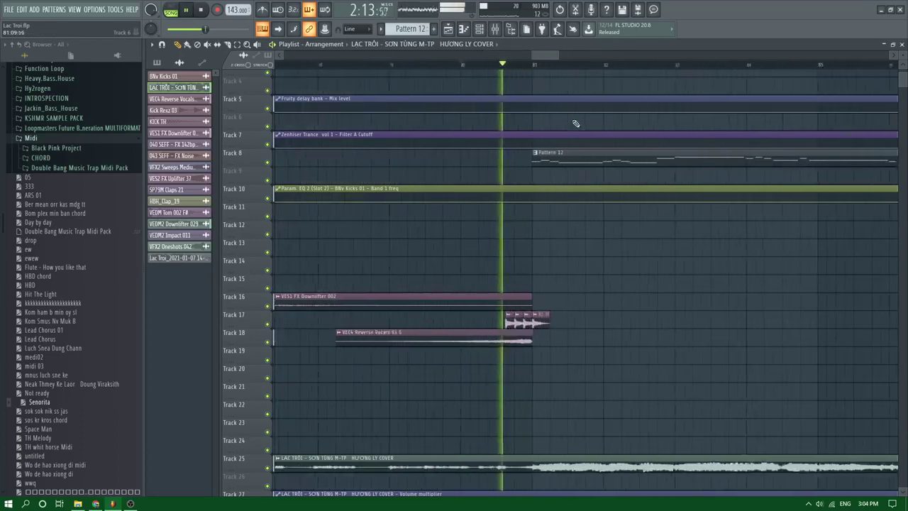
ctrl+scroll(575, 146, down, 5)
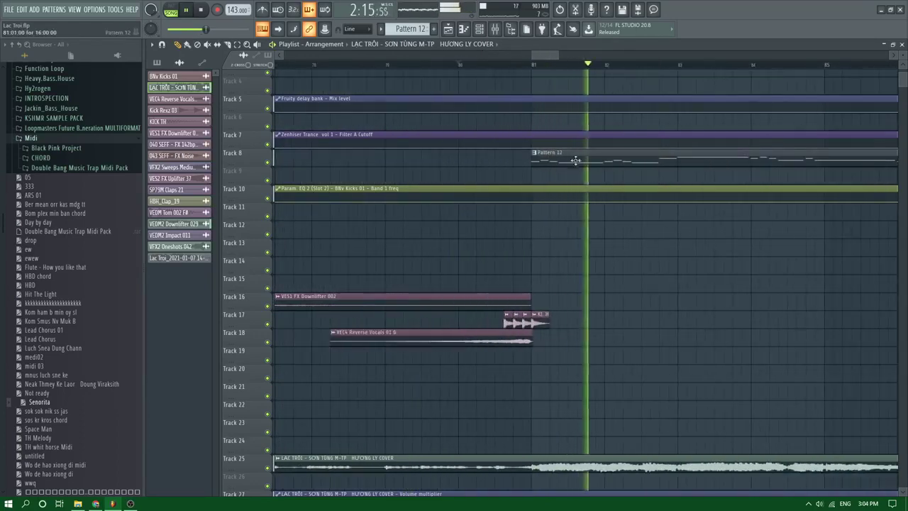
scroll(508, 118, down, 2)
ctrl+scroll(511, 121, down, 8)
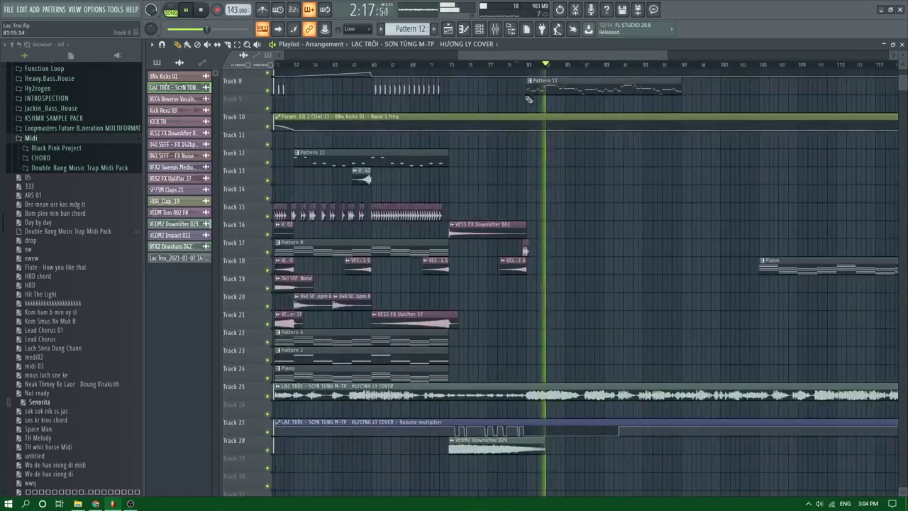
click(510, 65)
drag(423, 312, 509, 308)
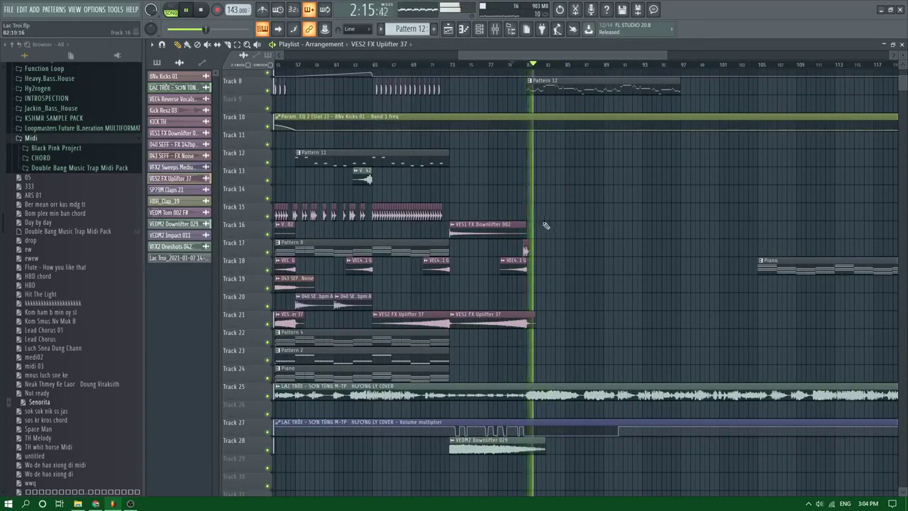
Copy the VES1 FX Downlifter 002 clip on Track 16 to bar 81 and play the arrangement from there
click(516, 66)
ctrl+scroll(510, 254, up, 5)
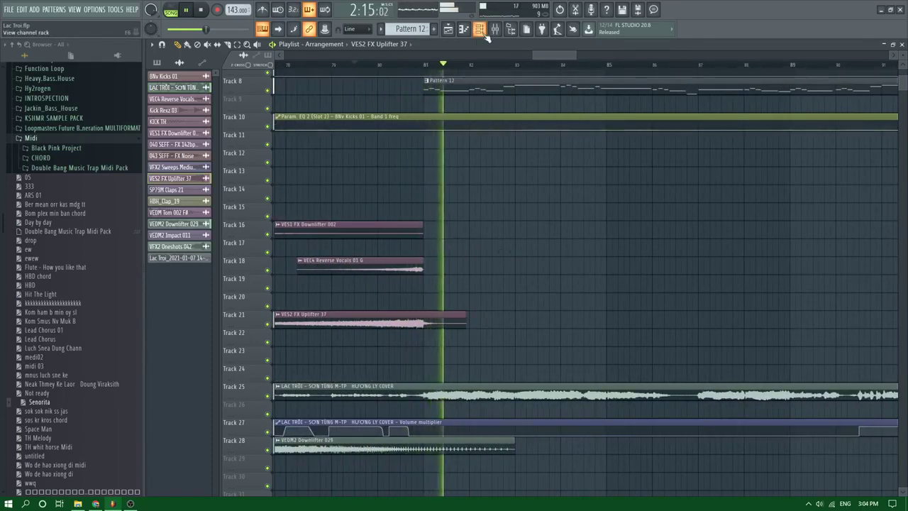
ctrl+scroll(478, 115, down, 4)
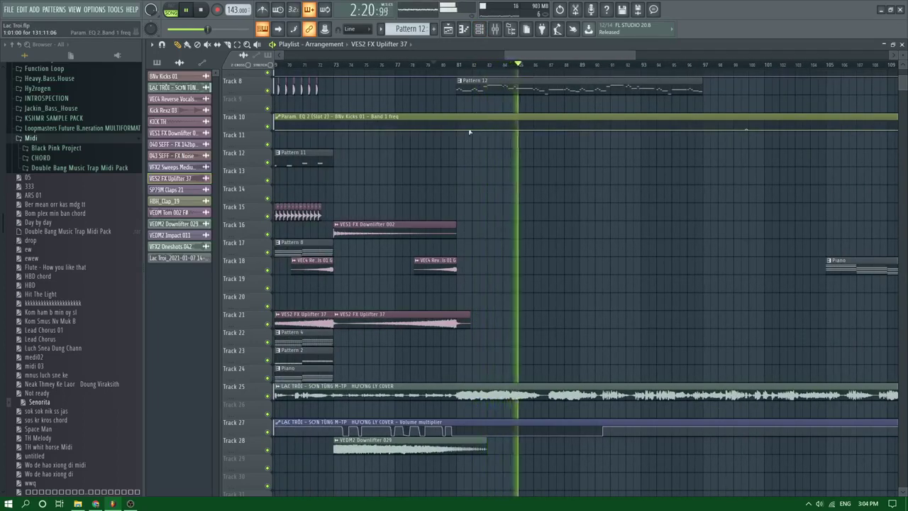
ctrl+scroll(454, 156, down, 4)
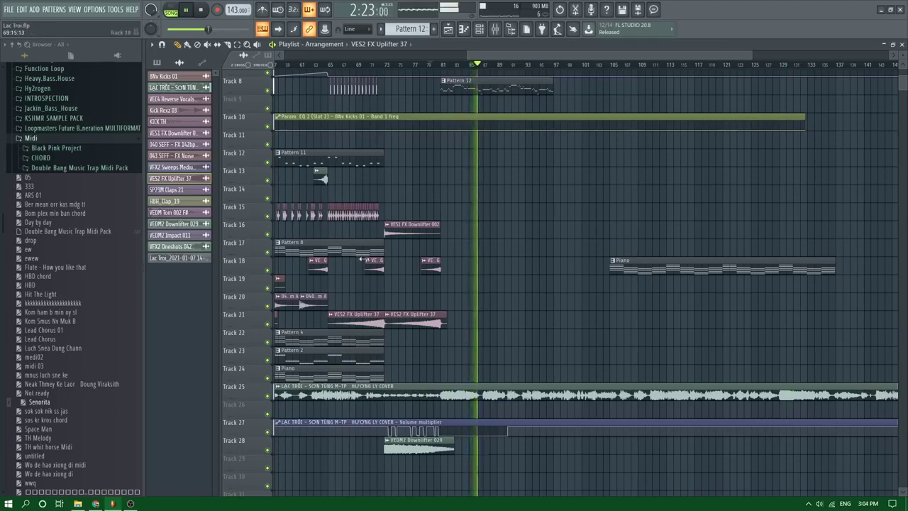
shift+drag(417, 233, 474, 232)
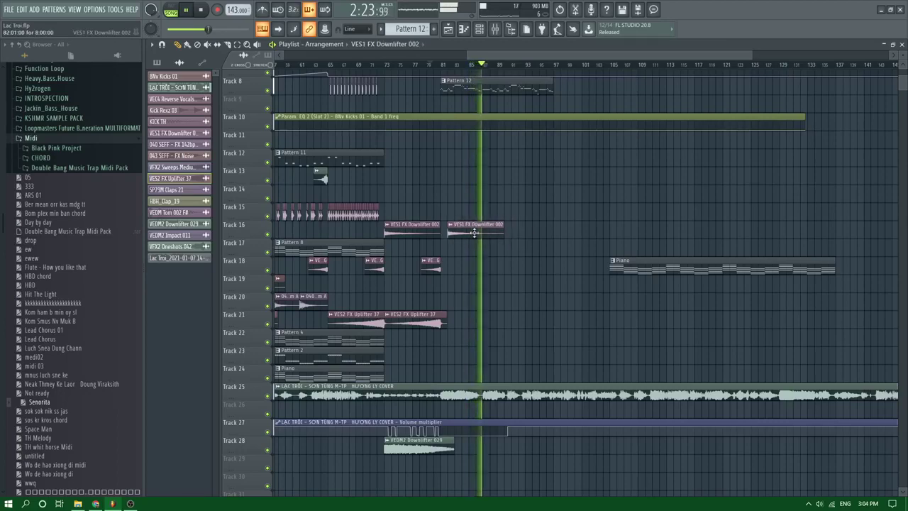
click(441, 65)
Open Nexus #2 for Pattern 12, switch playback to pattern mode, and audition the TG Deceptor and SY Big Bells presets
double_click(459, 90)
click(479, 32)
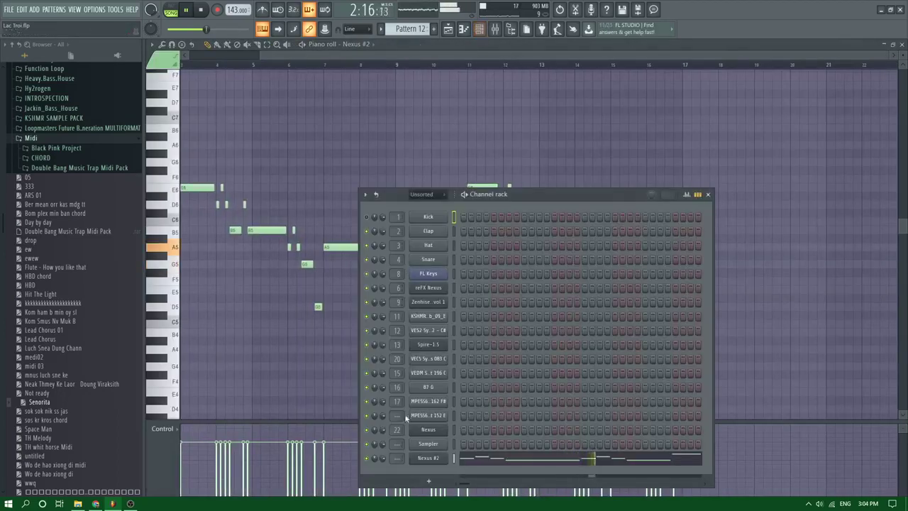
click(428, 458)
click(460, 271)
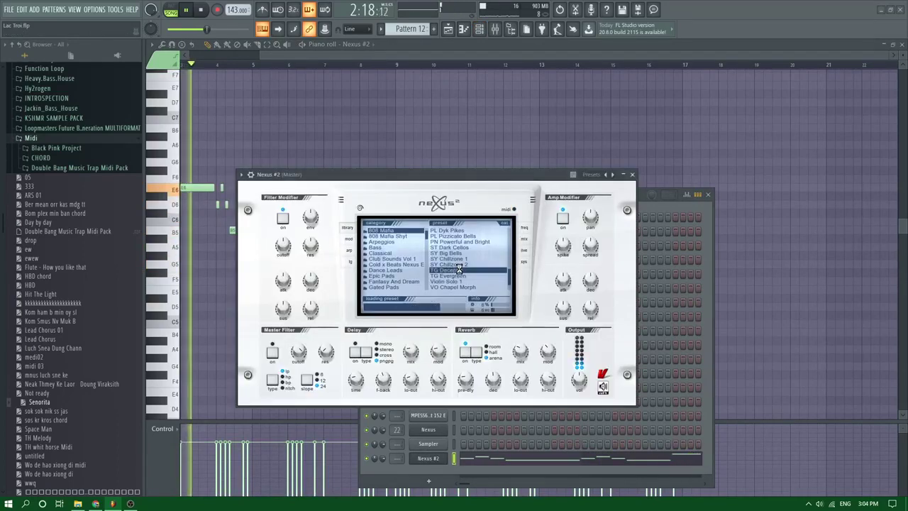
click(178, 9)
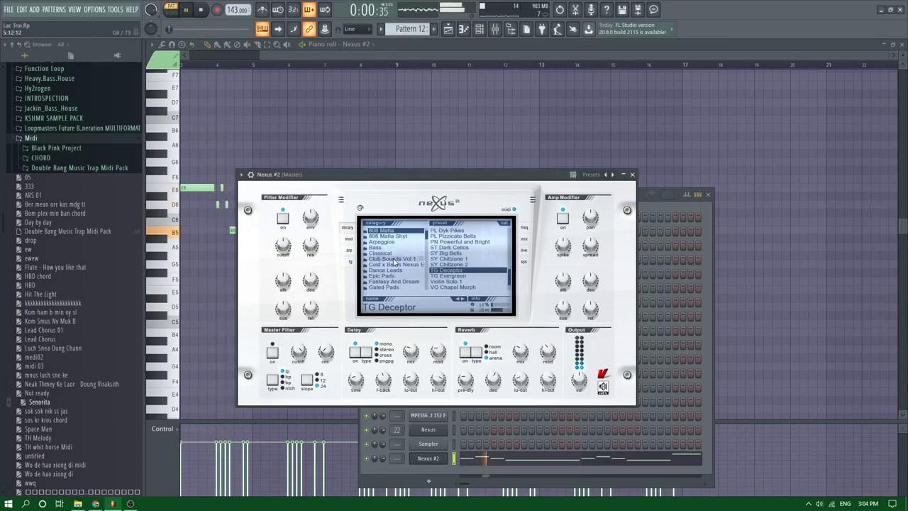
click(461, 259)
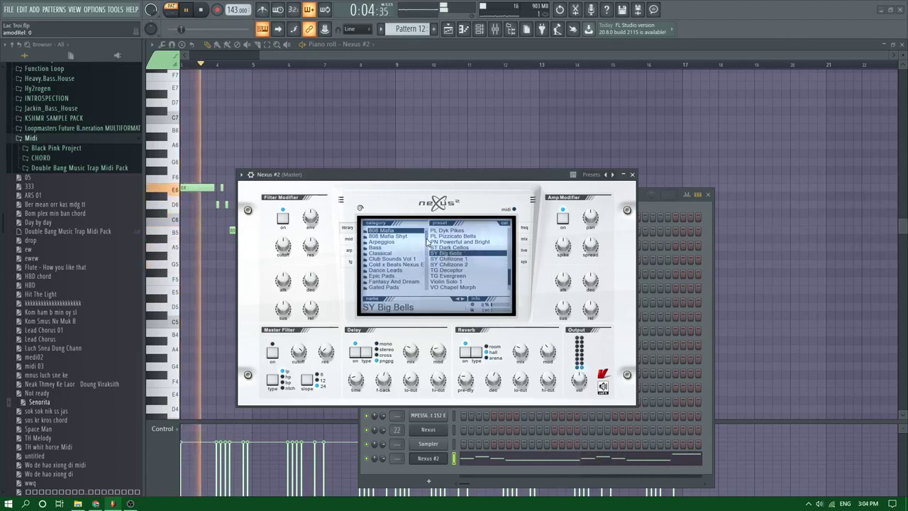
Audition AudioTrapZ V5 Sound 09 from the Mr_Amine category and Elm Street Brass from the Halloween Trap category in Nexus #2
scroll(406, 284, down, 3)
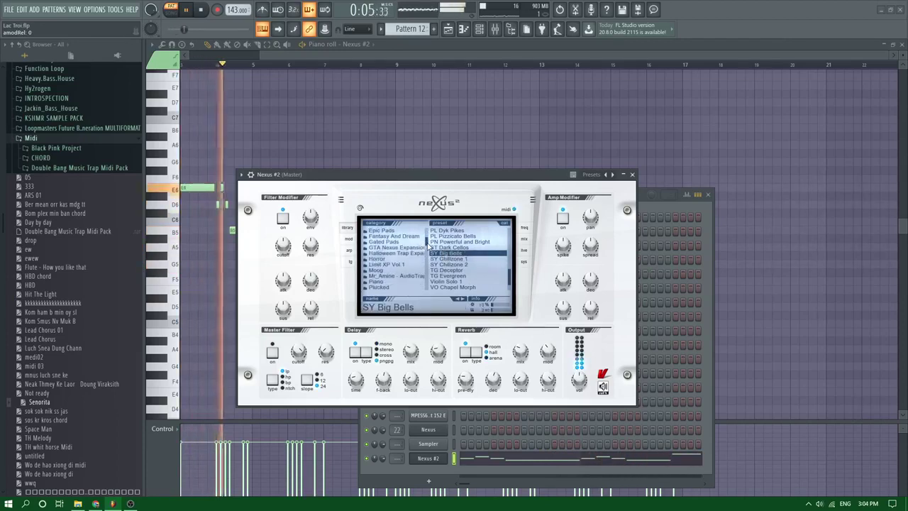
click(397, 275)
click(468, 276)
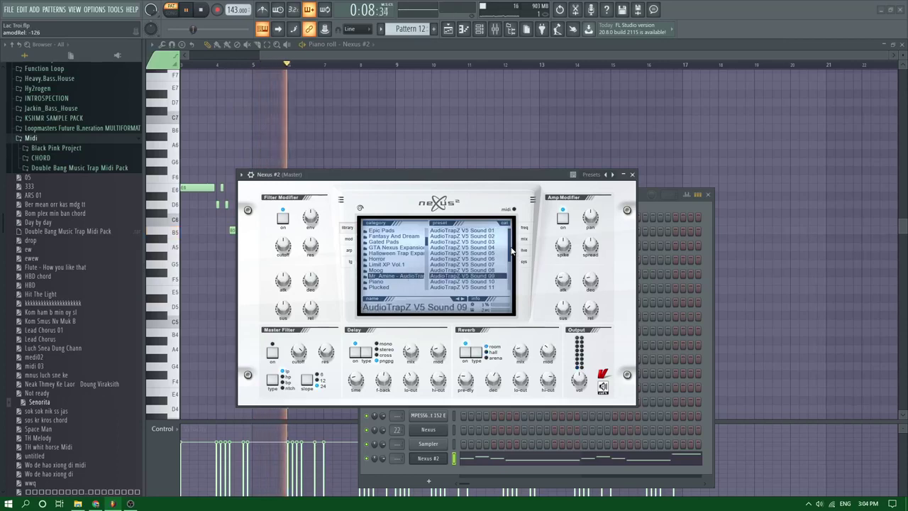
click(397, 253)
click(491, 258)
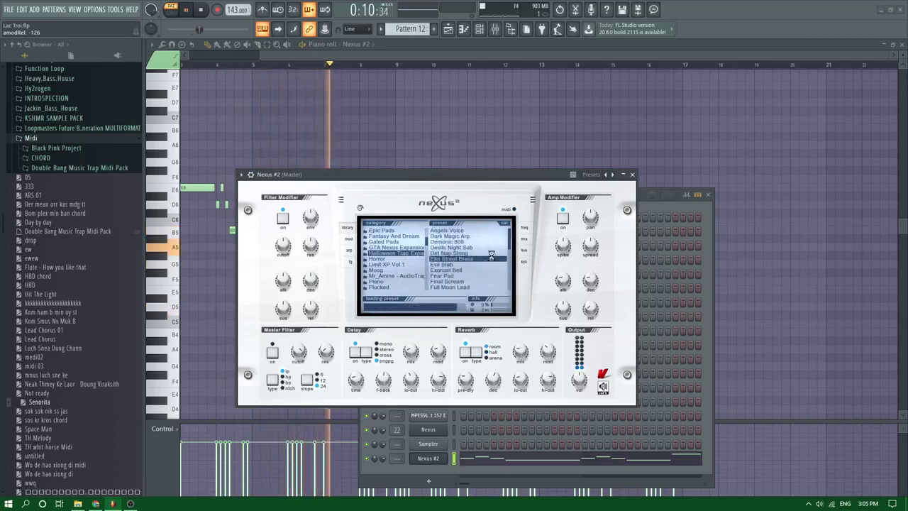
scroll(511, 259, down, 2)
scroll(511, 260, down, 1)
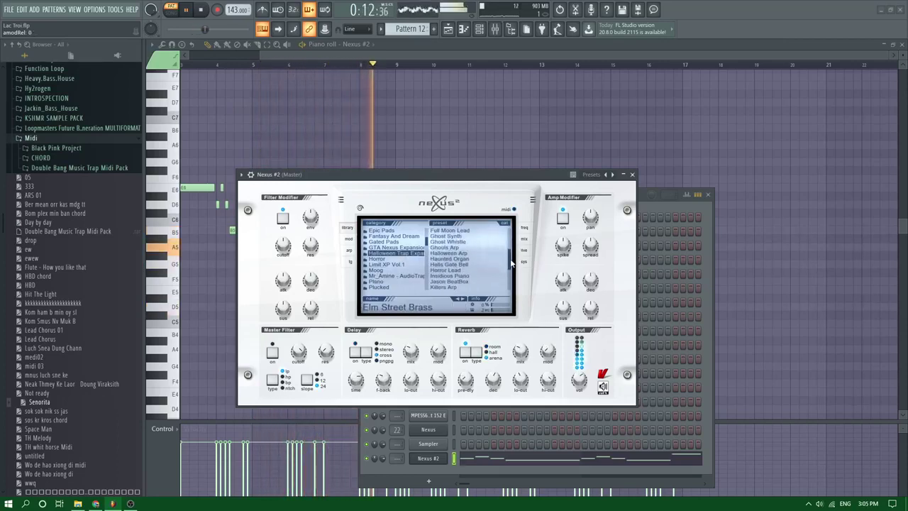
Look through the Piano and GTA categories in Nexus #2 and load RB - Rev. Sax In Bed from the RB - Revolutionary category
click(405, 281)
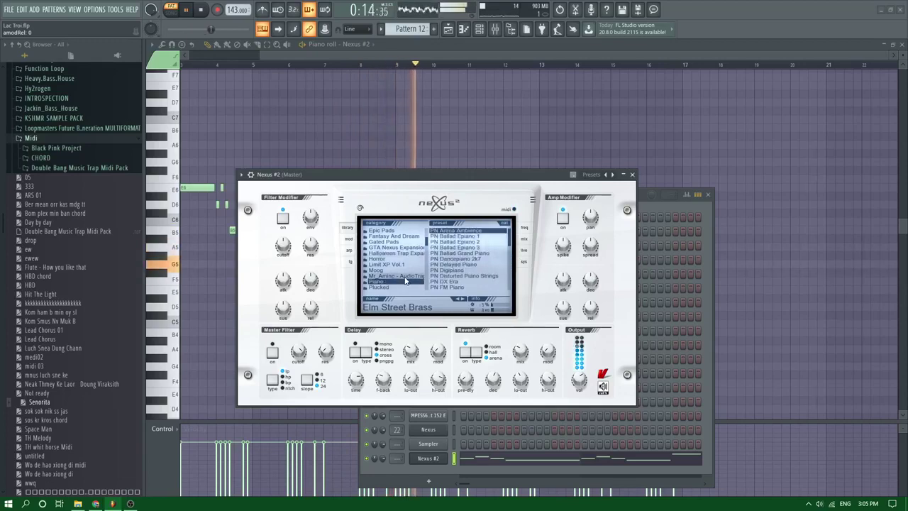
click(417, 247)
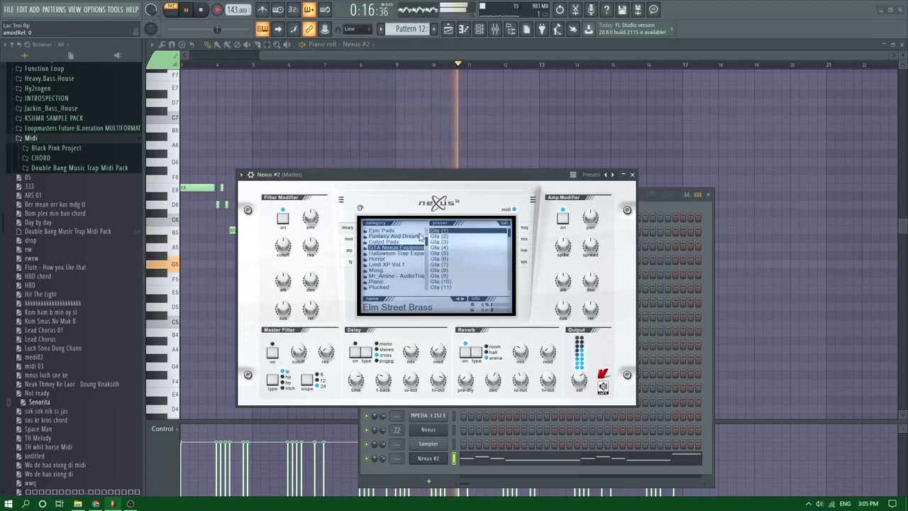
scroll(428, 239, up, 3)
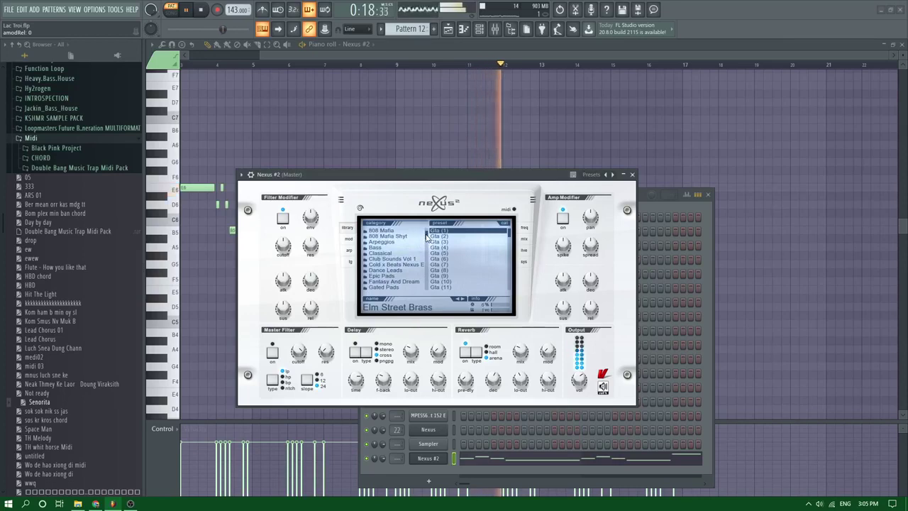
scroll(428, 239, down, 1)
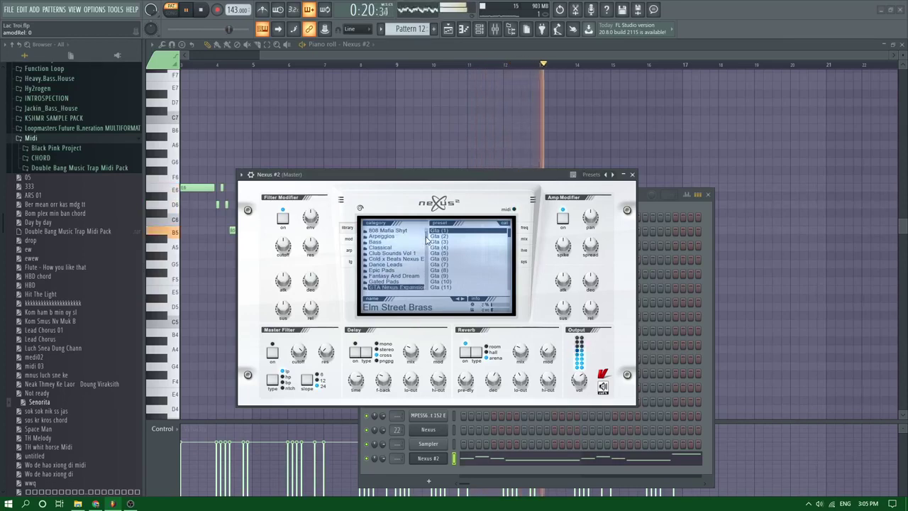
scroll(427, 240, down, 4)
click(400, 282)
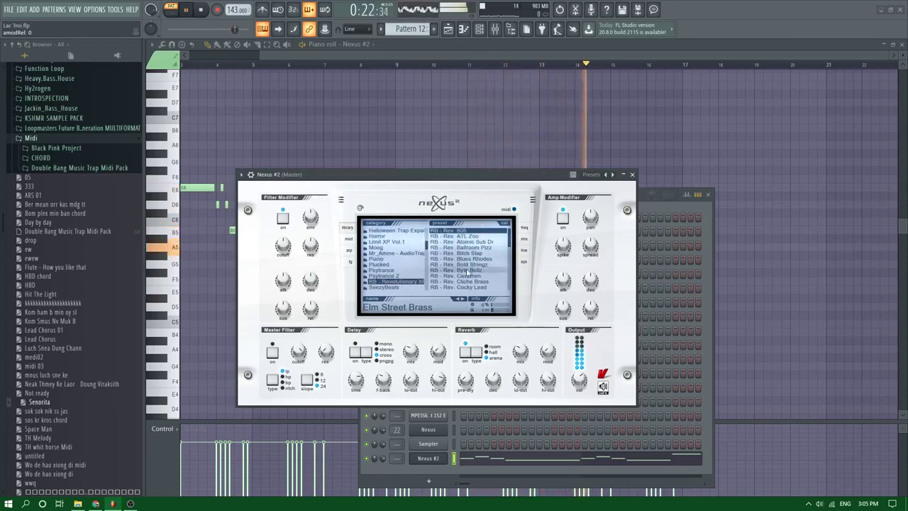
scroll(510, 249, down, 4)
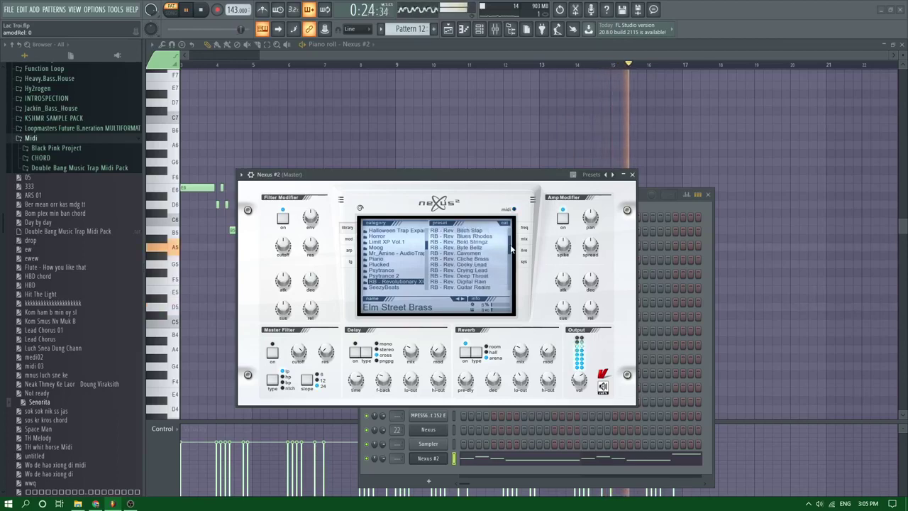
drag(511, 252, 511, 264)
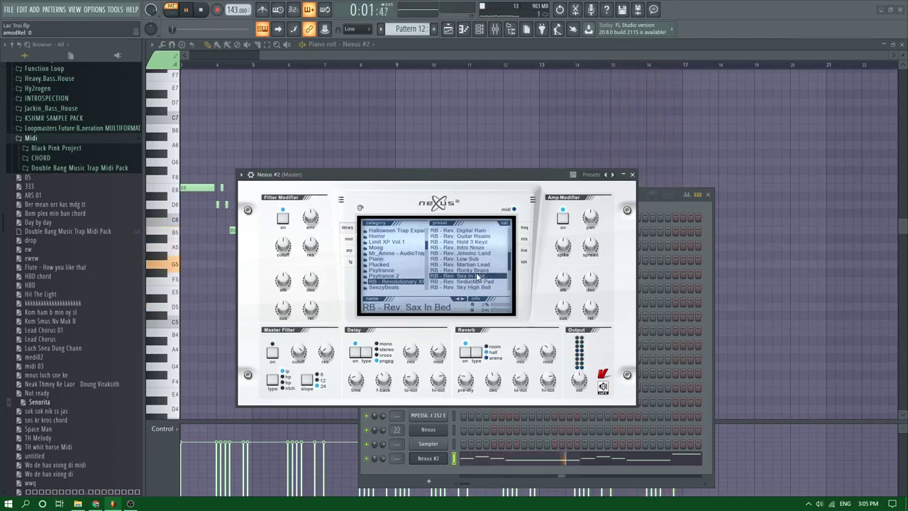
Route the Nexus #2 channel to mixer track 25 and add Fruity Reeverb 2 in its slot 6
click(462, 147)
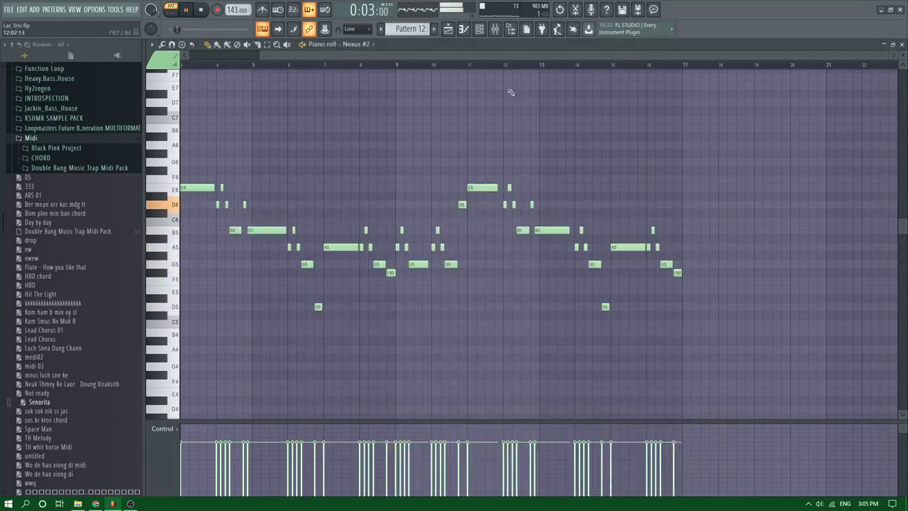
click(510, 28)
key(ctrl+l)
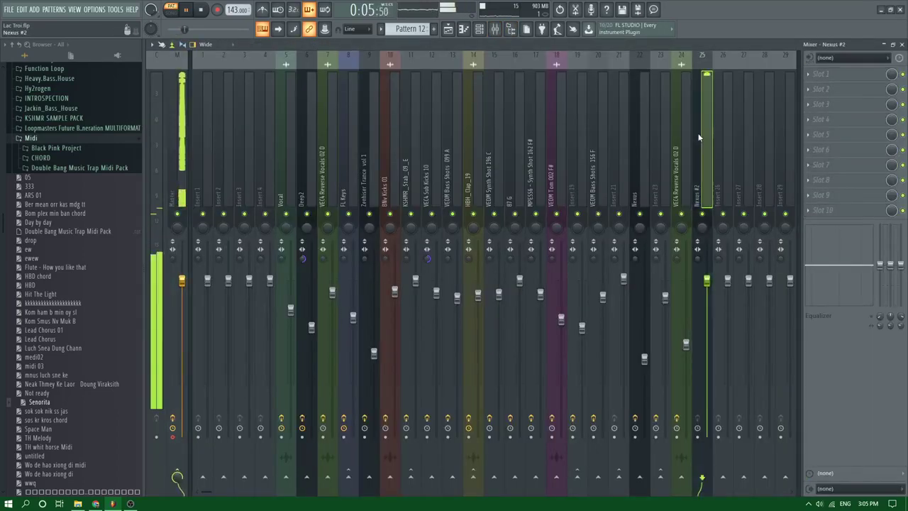
click(837, 150)
click(637, 289)
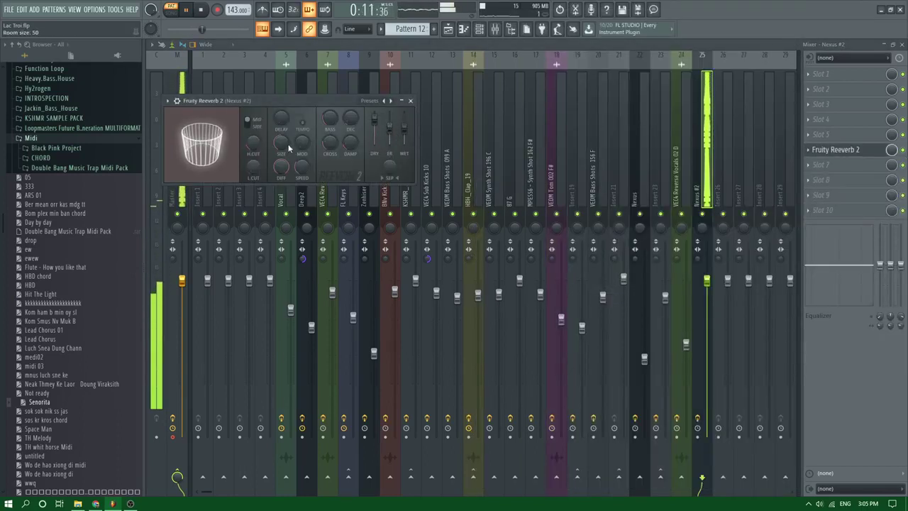
Return to the playlist and play the arrangement in song mode from about bar 79 and again from about bar 64
click(448, 29)
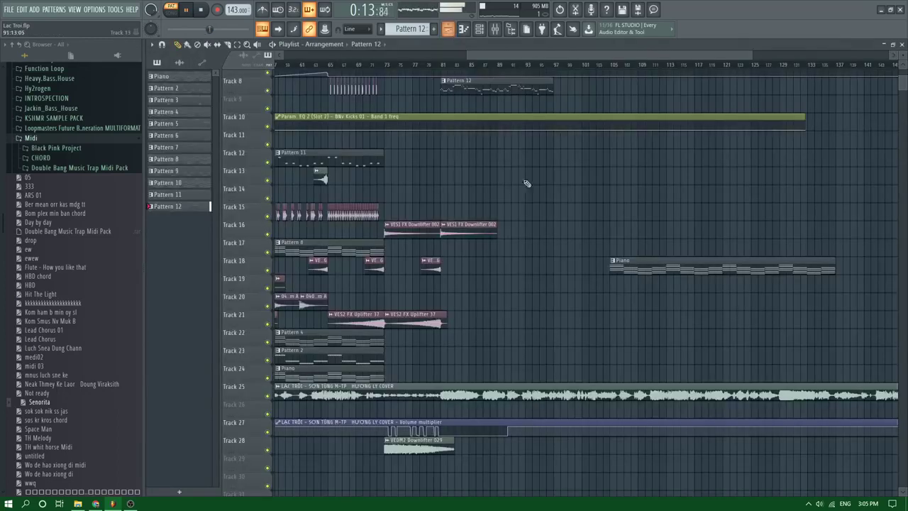
click(430, 66)
scroll(362, 213, up, 2)
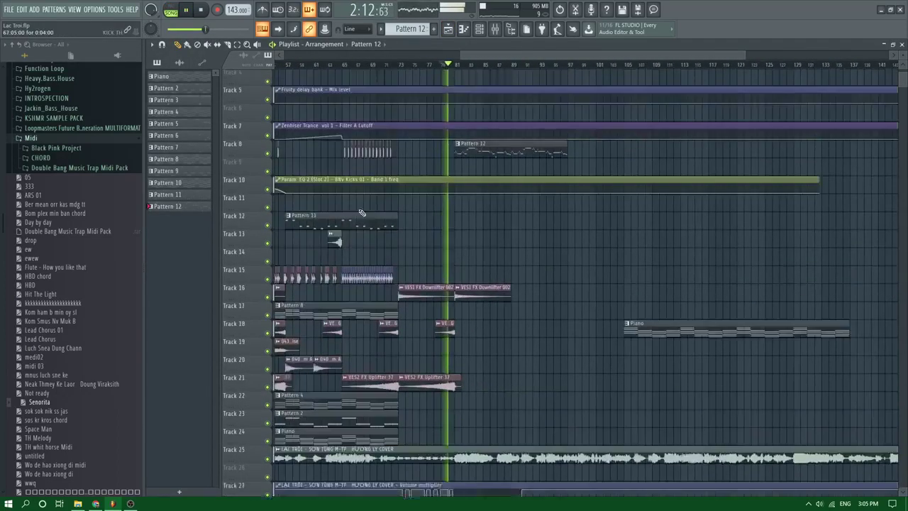
scroll(362, 212, left, 4)
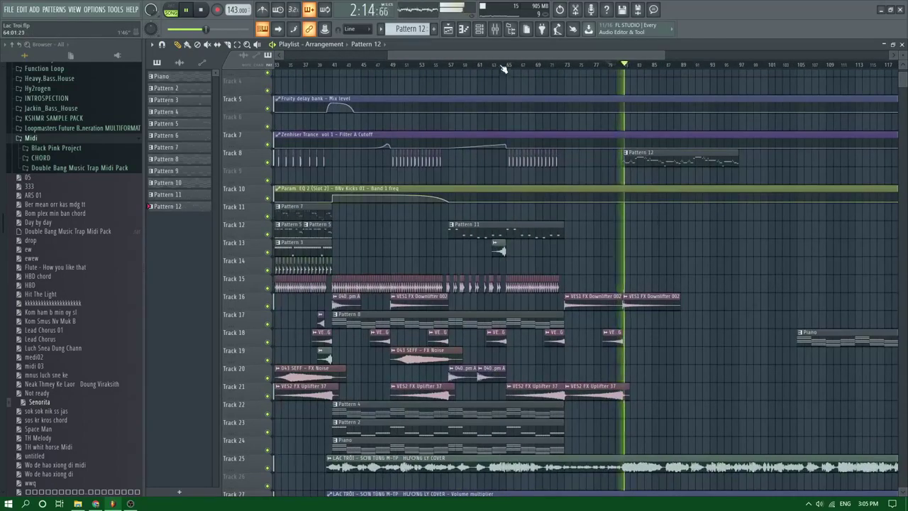
click(503, 68)
Copy the run of HBH_Clap_19 clips before bar 41 on Track 14 to about bar 65 on the same track
scroll(395, 248, down, 2)
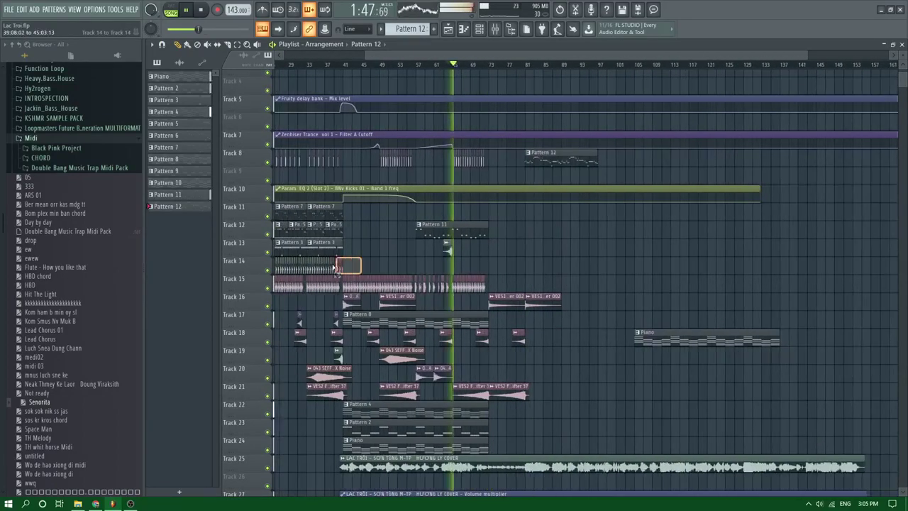
key(space)
click(308, 268)
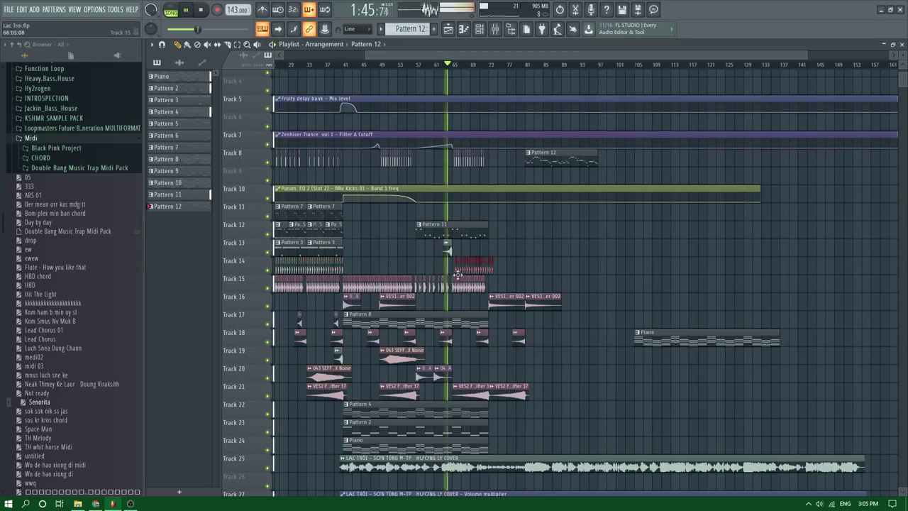
Move the copied claps on Track 14 to start on beat 2 of bar 65 and delete the extra clap past bar 73
scroll(457, 275, up, 4)
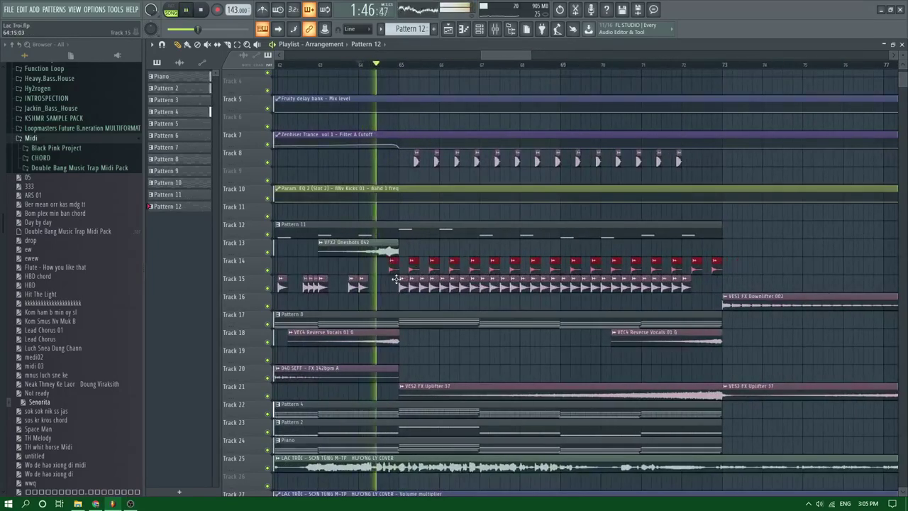
drag(396, 279, 416, 281)
ctrl+click(758, 274)
right_click(737, 269)
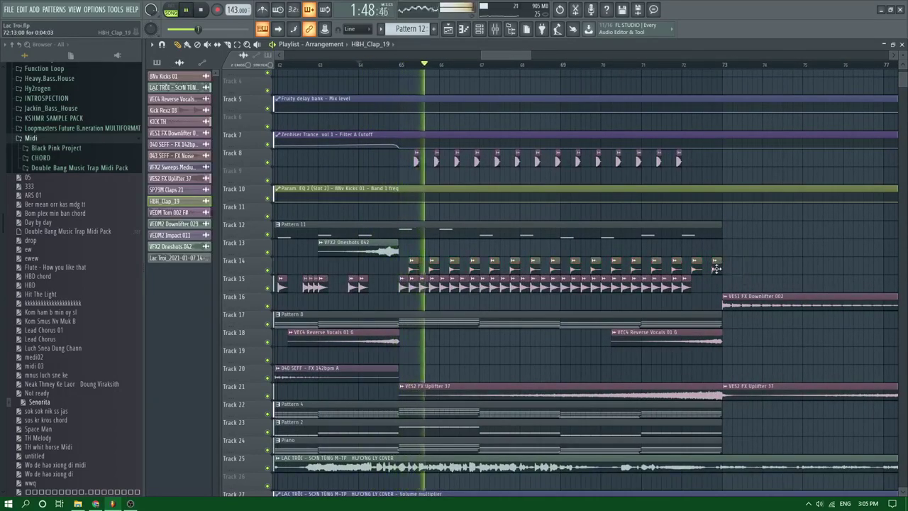
scroll(442, 213, down, 2)
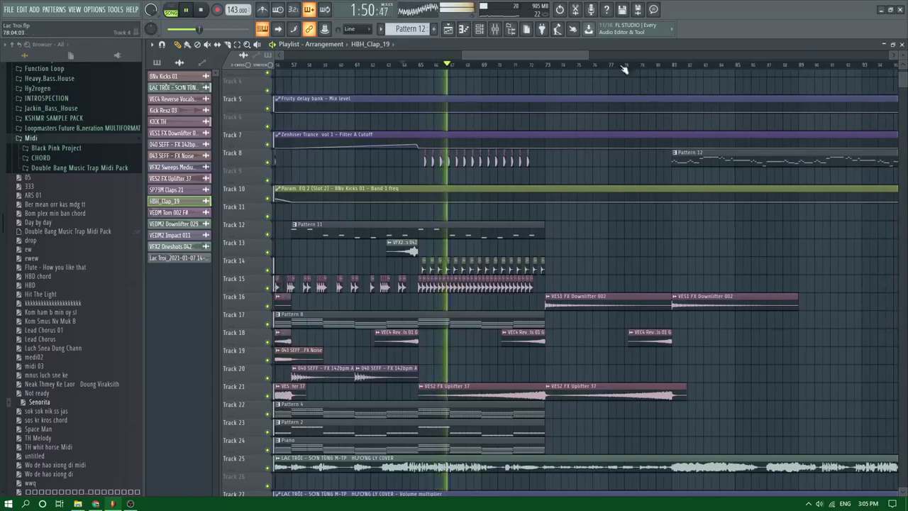
scroll(508, 263, up, 2)
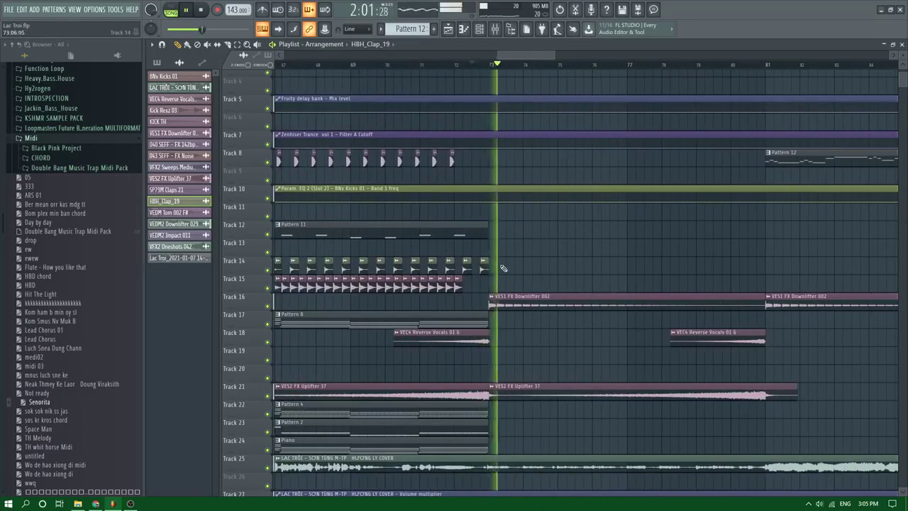
Play from about bar 80 and try two HBH_Clap_19 clips at the start of bar 81 on Track 13
scroll(547, 263, down, 2)
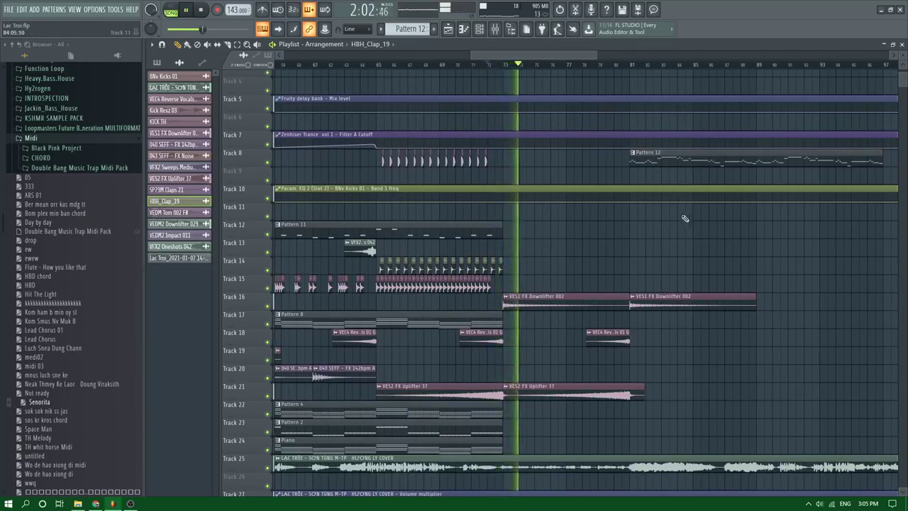
click(610, 65)
scroll(637, 260, up, 2)
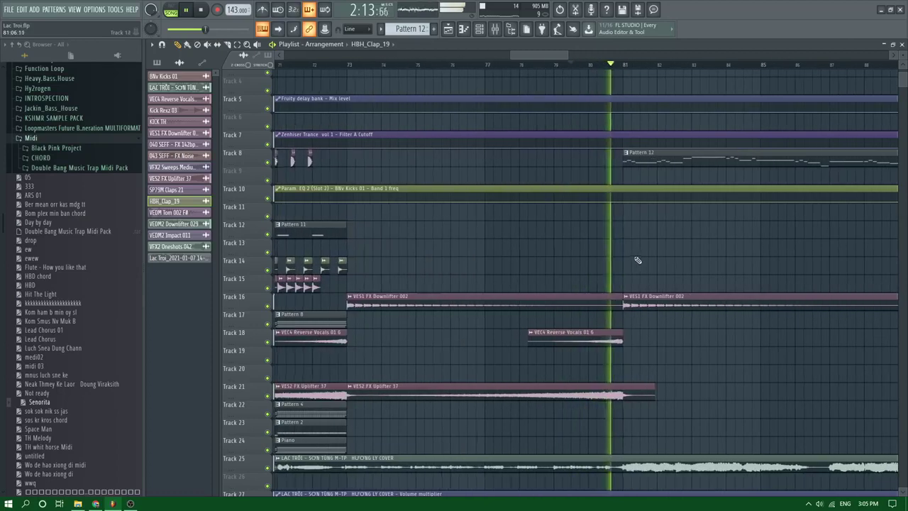
click(632, 251)
mouse_move(637, 250)
mouse_down()
mouse_move(628, 251)
mouse_move(904, 256)
mouse_move(617, 252)
mouse_up()
key(space)
key(space)
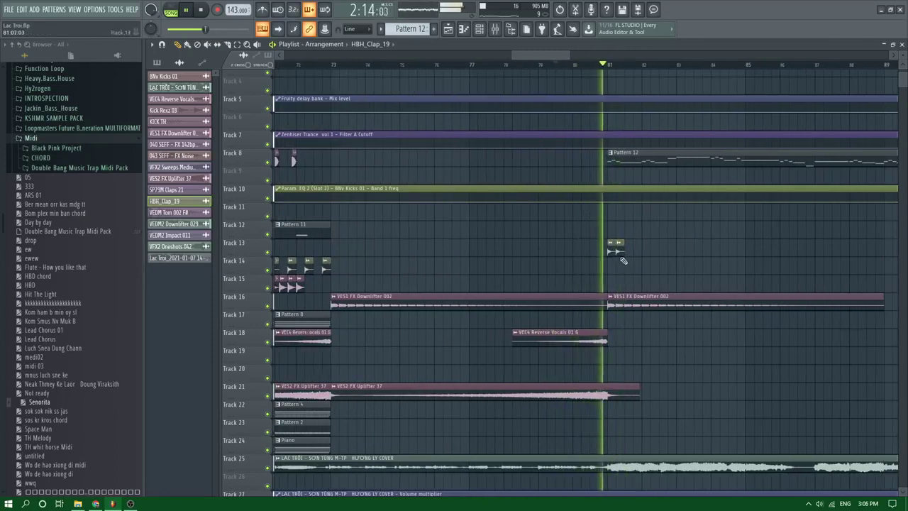
Replay the transition into bar 81 and delete the two trial claps from Track 13
scroll(631, 259, down, 2)
scroll(637, 257, up, 2)
key(space)
key(space)
right_click(609, 250)
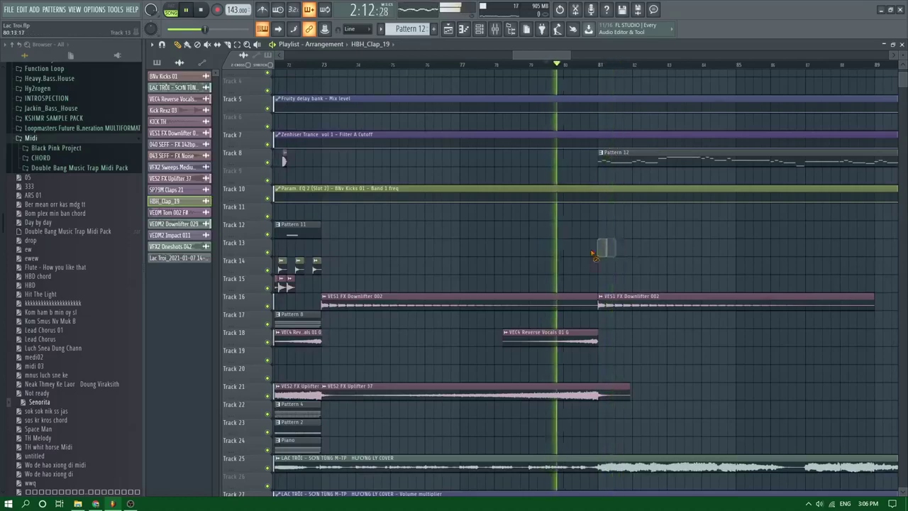
Listen to the section after bar 81 against the whole arrangement, continuing playback from about bar 90
scroll(595, 254, down, 3)
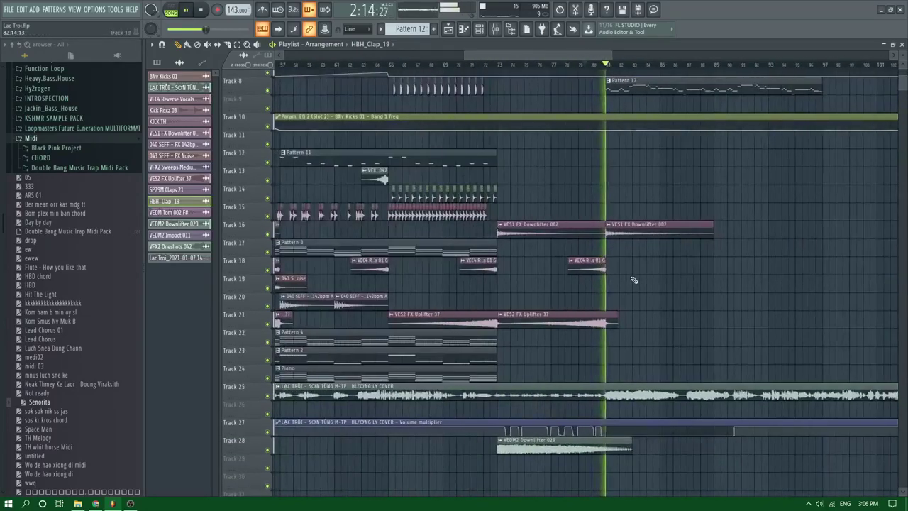
scroll(530, 298, down, 3)
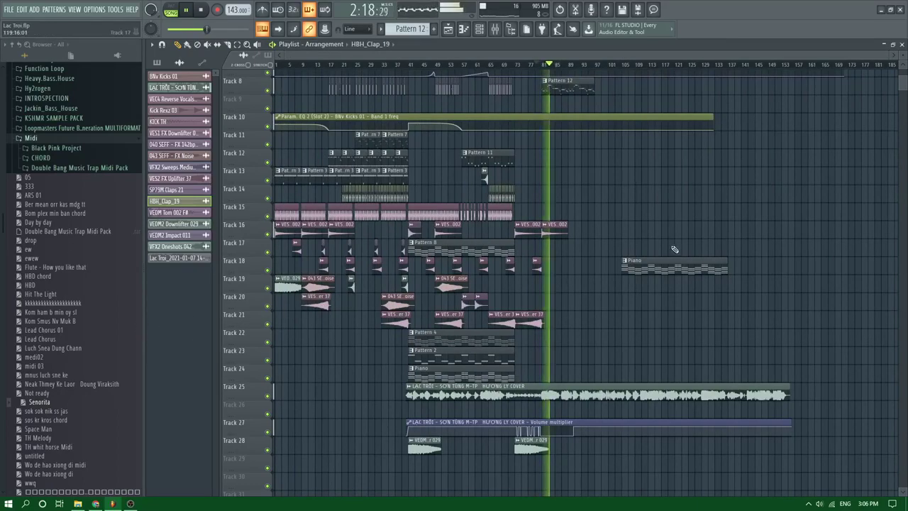
scroll(506, 267, up, 2)
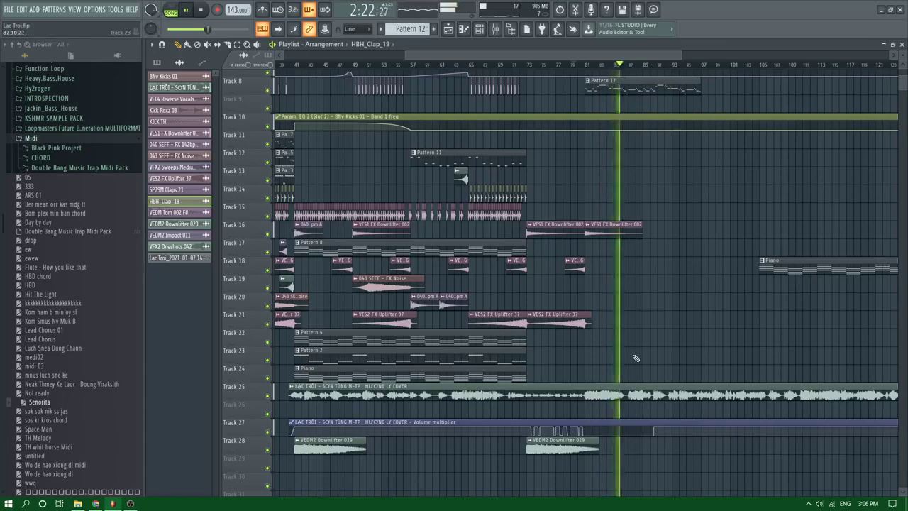
scroll(660, 354, up, 3)
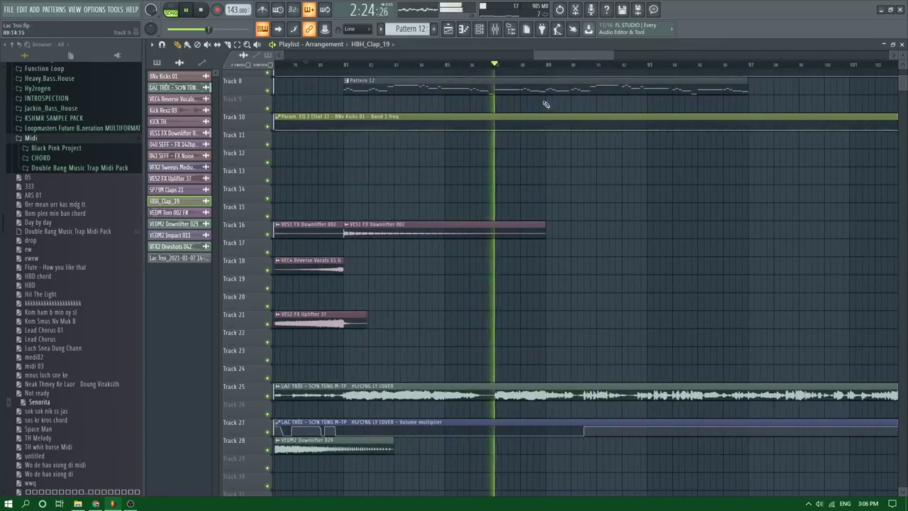
click(569, 66)
scroll(576, 142, up, 2)
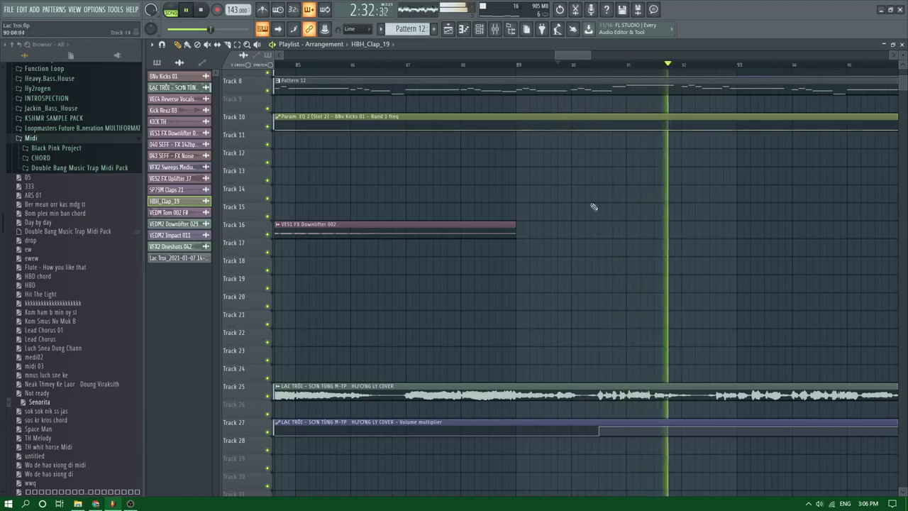
Solo the vocal on Track 25 and listen to it from several points between about bars 88 and 90
ctrl+click(267, 395)
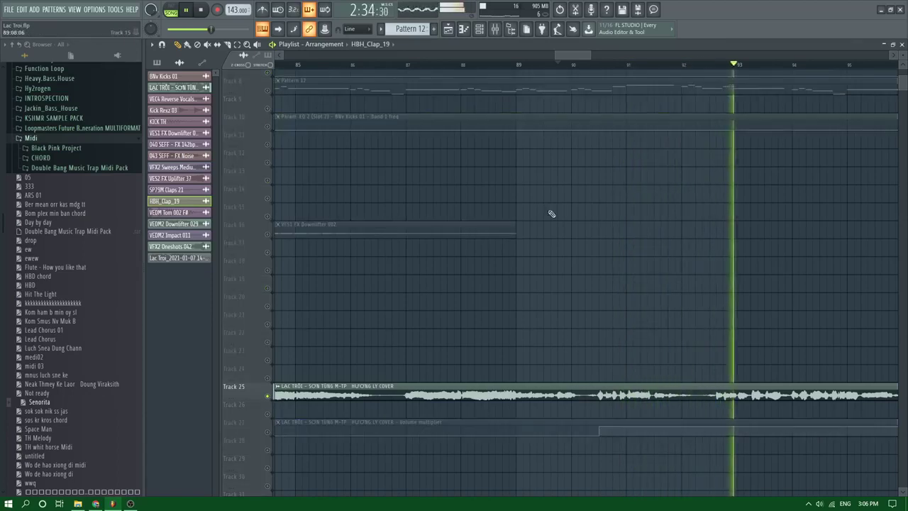
click(551, 71)
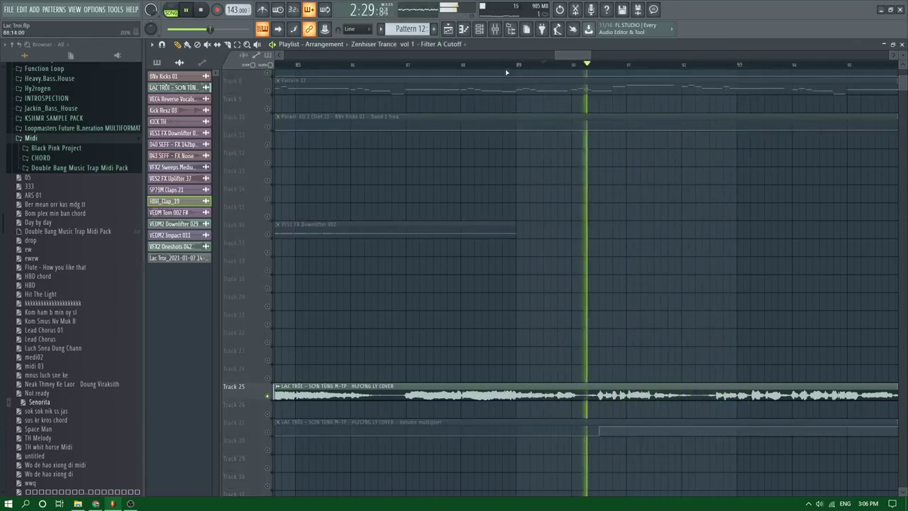
click(518, 65)
click(461, 65)
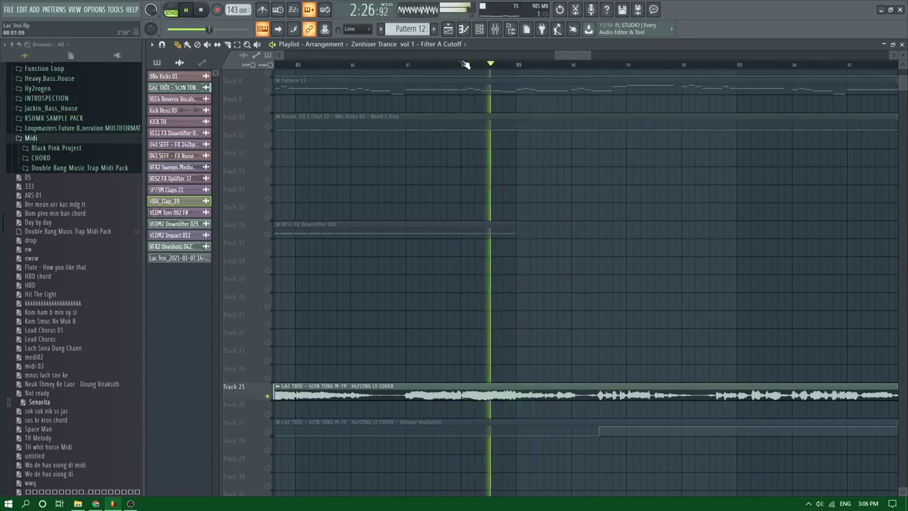
Listen to the soloed vocal from about bar 40 and again from about bar 89, and end the solo on Track 25
scroll(518, 155, down, 10)
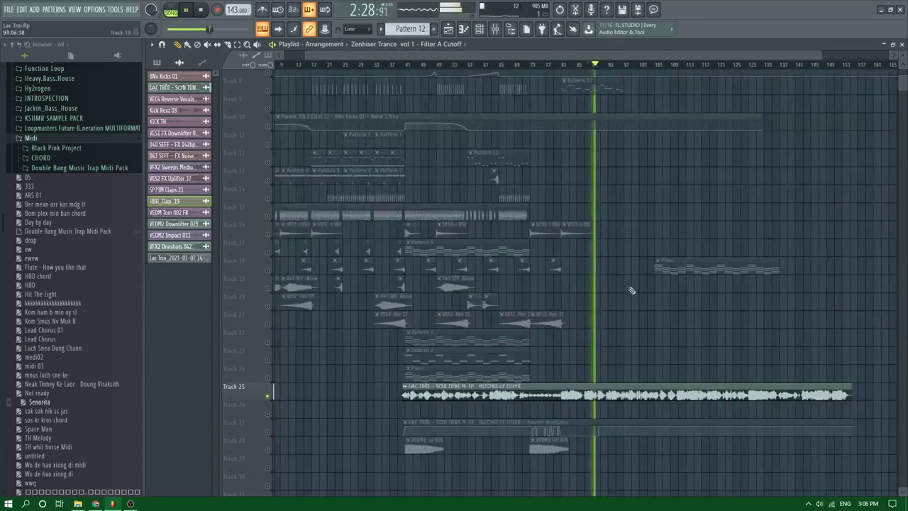
scroll(444, 227, up, 8)
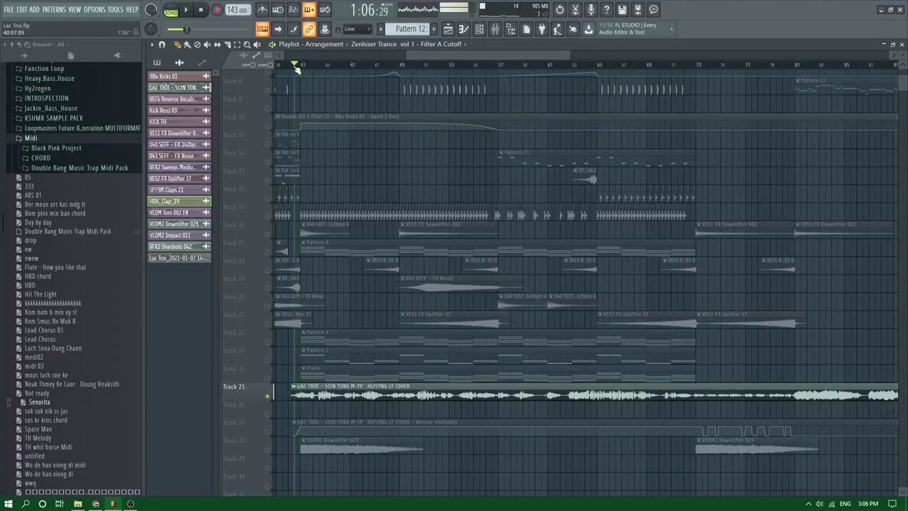
scroll(319, 95, down, 4)
key(space)
scroll(535, 171, up, 8)
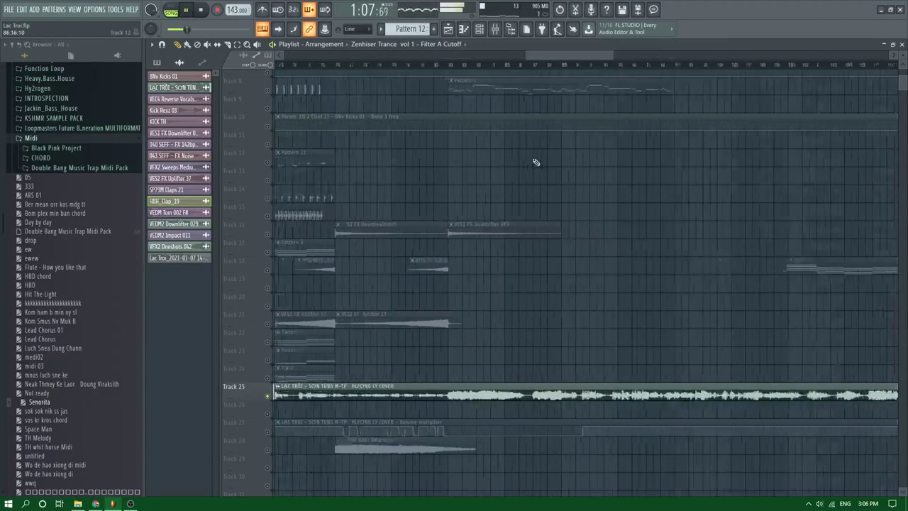
click(576, 65)
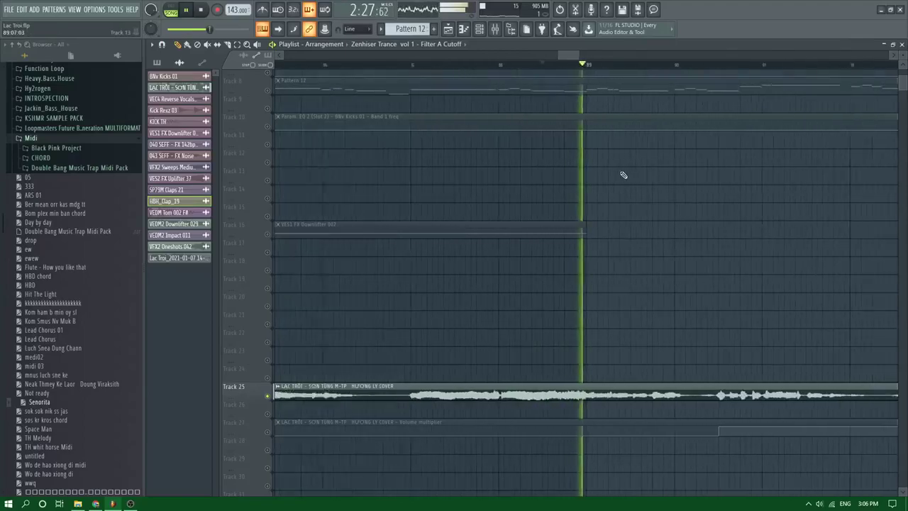
scroll(502, 333, down, 5)
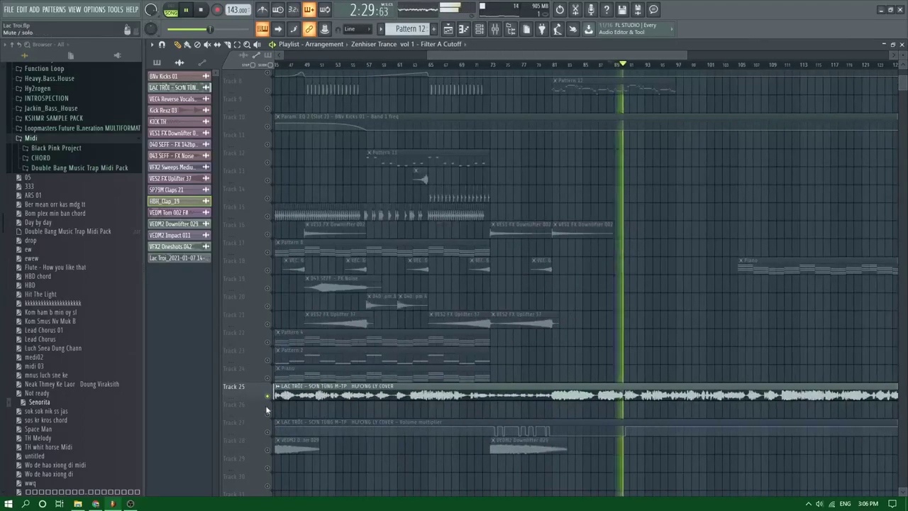
right_click(268, 397)
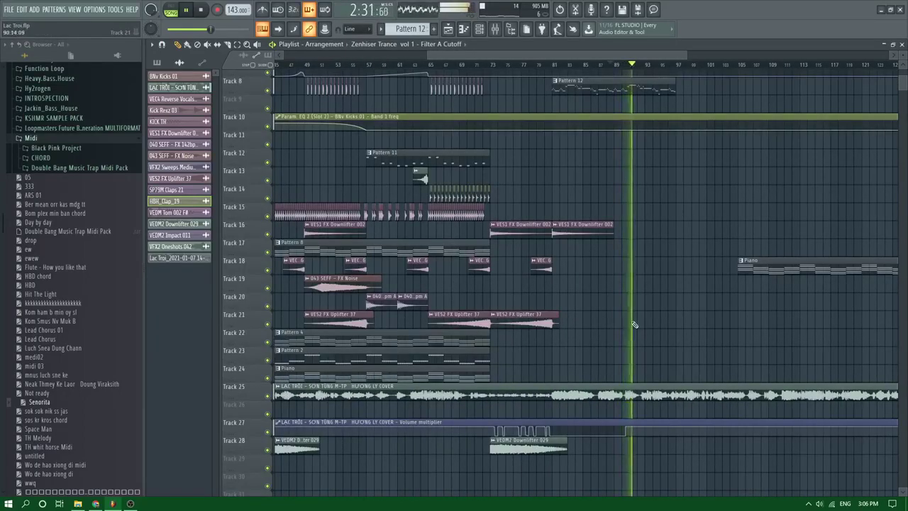
Replay the full arrangement from just before bar 81
scroll(635, 333, up, 5)
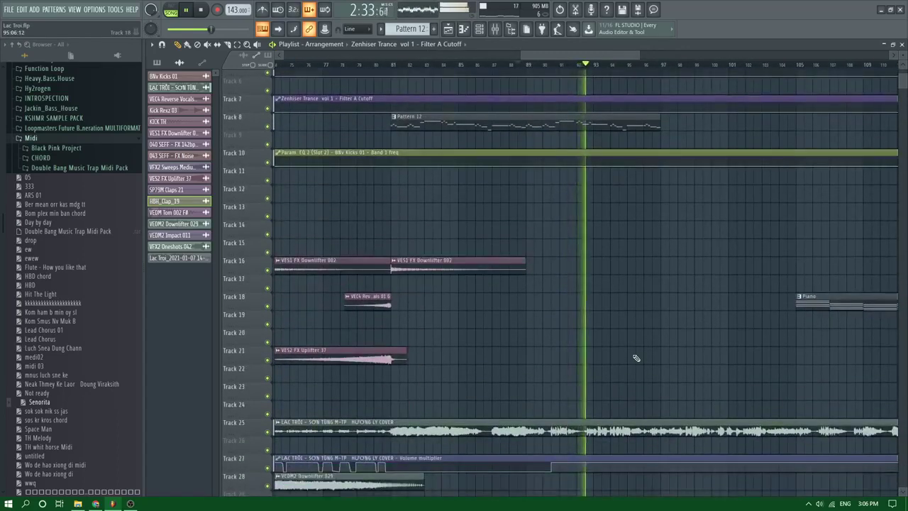
key(space)
scroll(382, 81, up, 3)
key(space)
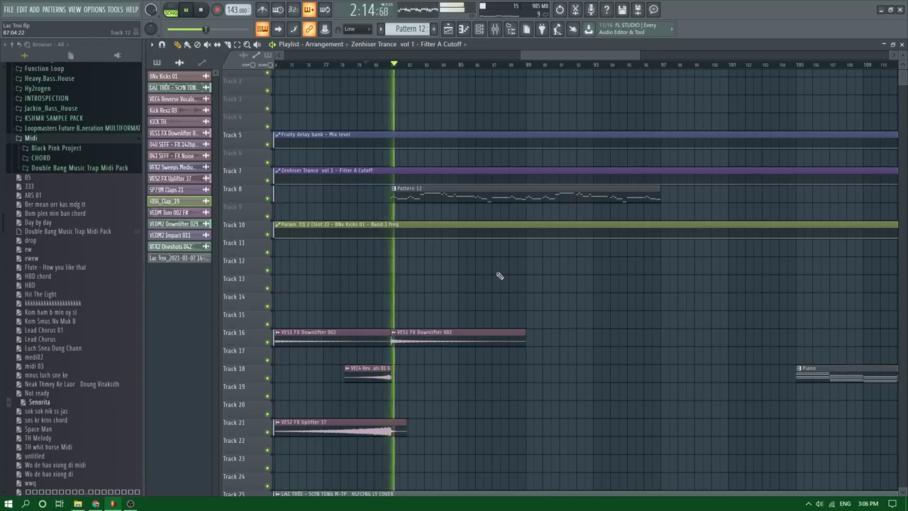
Try a copy of Pattern 8 at bar 81 on Track 17, then delete it
scroll(499, 275, down, 5)
scroll(454, 312, down, 2)
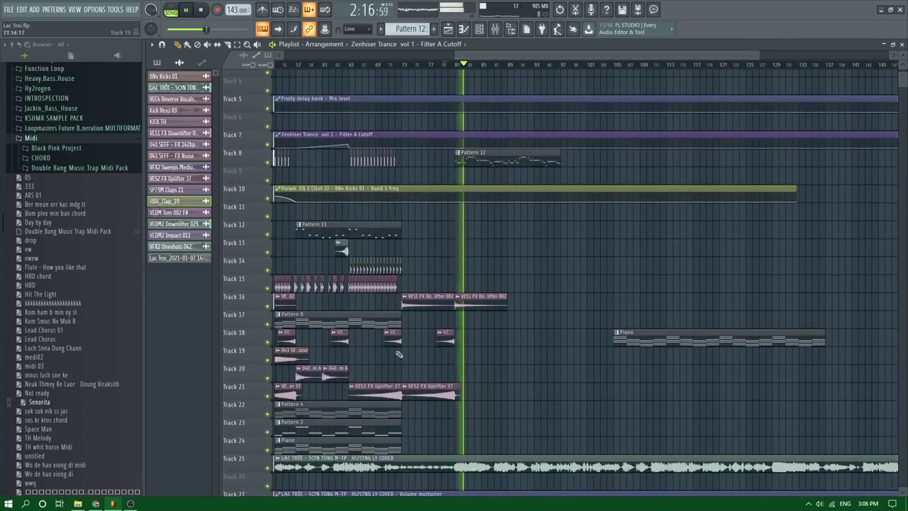
click(383, 315)
click(454, 321)
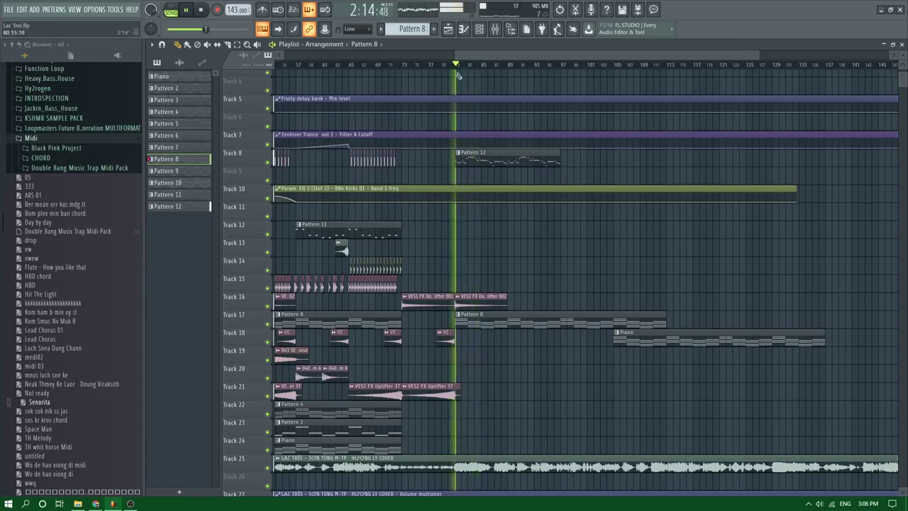
right_click(574, 316)
Try a copy of Pattern 4 at about bar 81 on Track 22, then remove it
scroll(547, 369, up, 2)
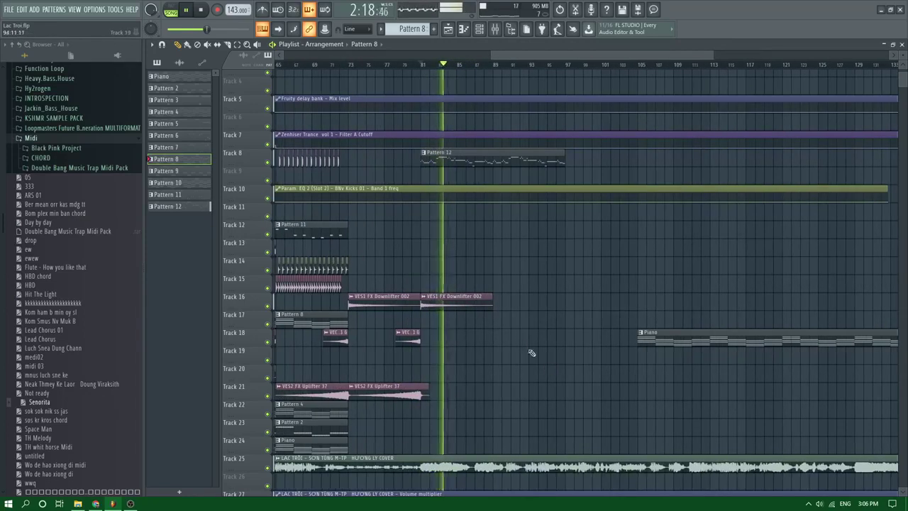
scroll(522, 346, down, 2)
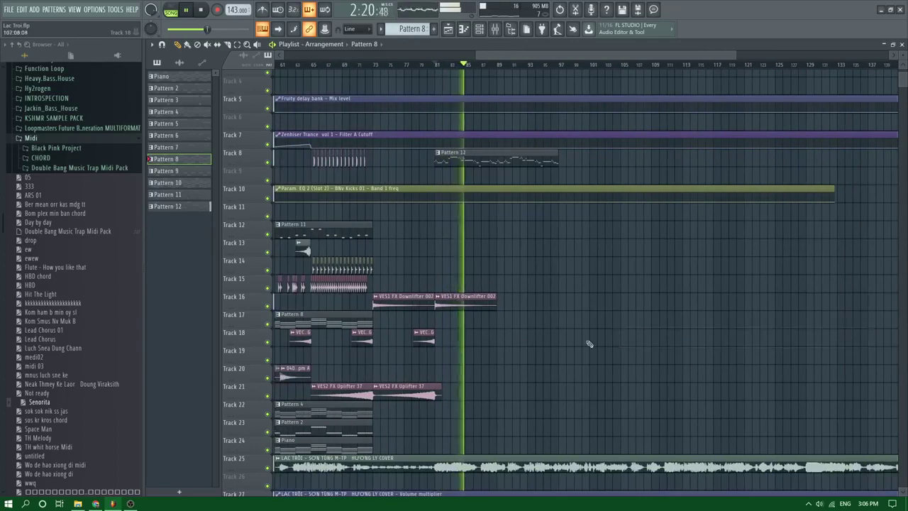
click(488, 410)
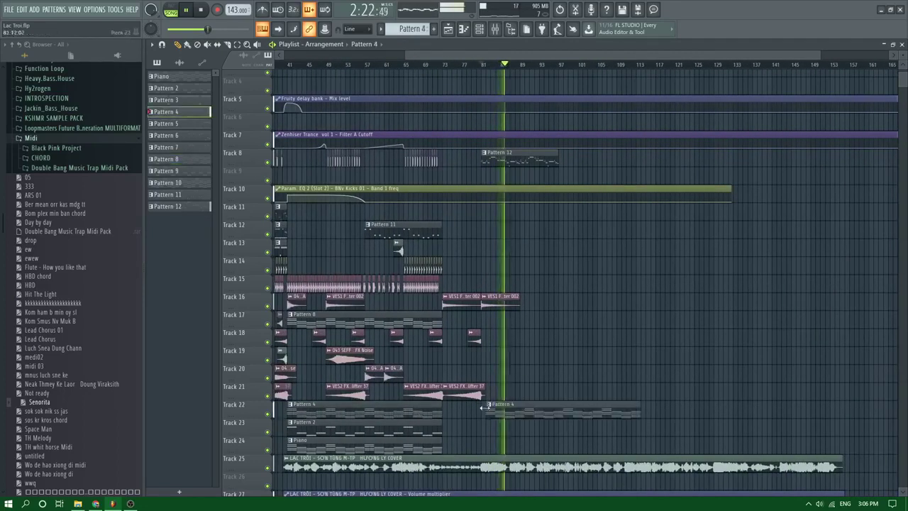
scroll(504, 410, up, 3)
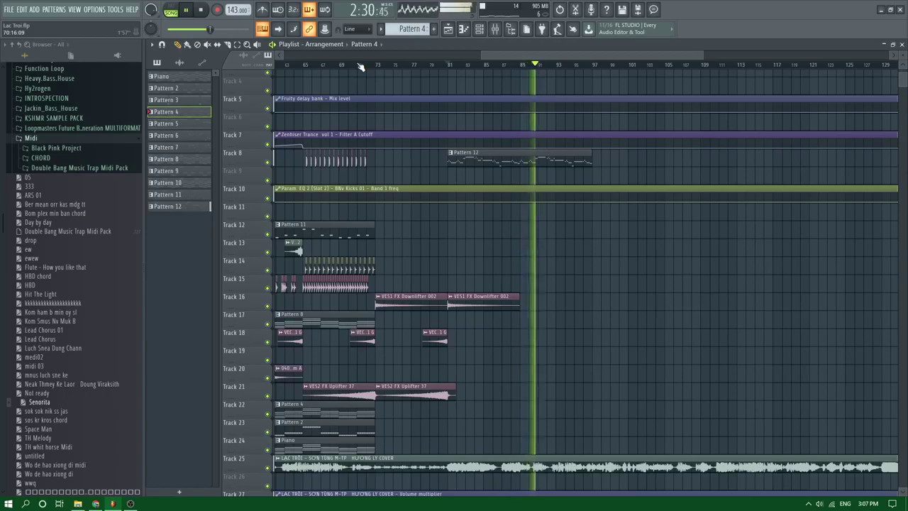
Play the arrangement from about bar 71 and again from about bar 20 to review the earlier sections
click(360, 66)
scroll(361, 66, down, 4)
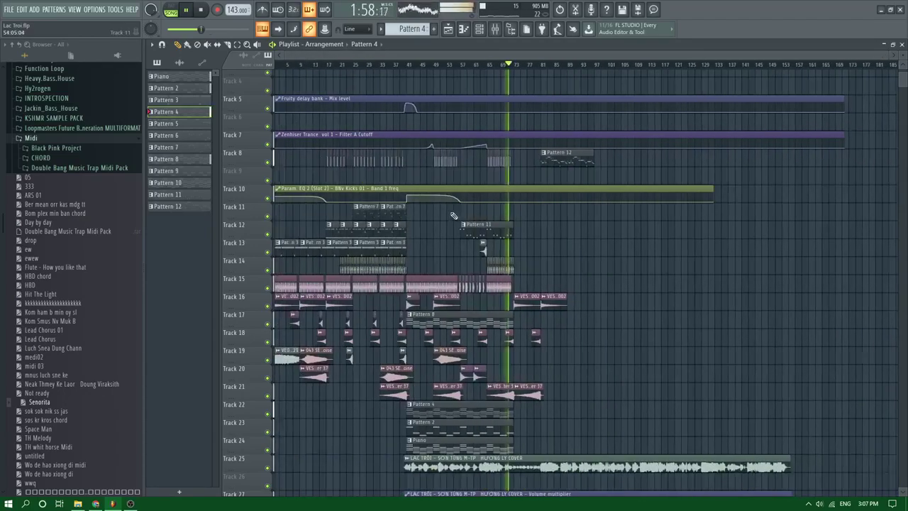
click(339, 65)
scroll(330, 69, up, 5)
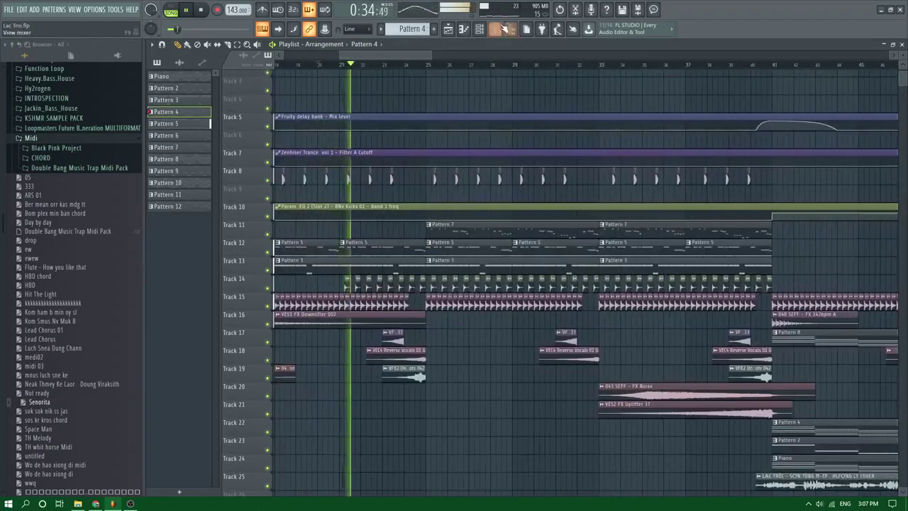
Open the Fruity Stereo Shaper on the VEDM Synth Shot 196 C mixer track
click(501, 28)
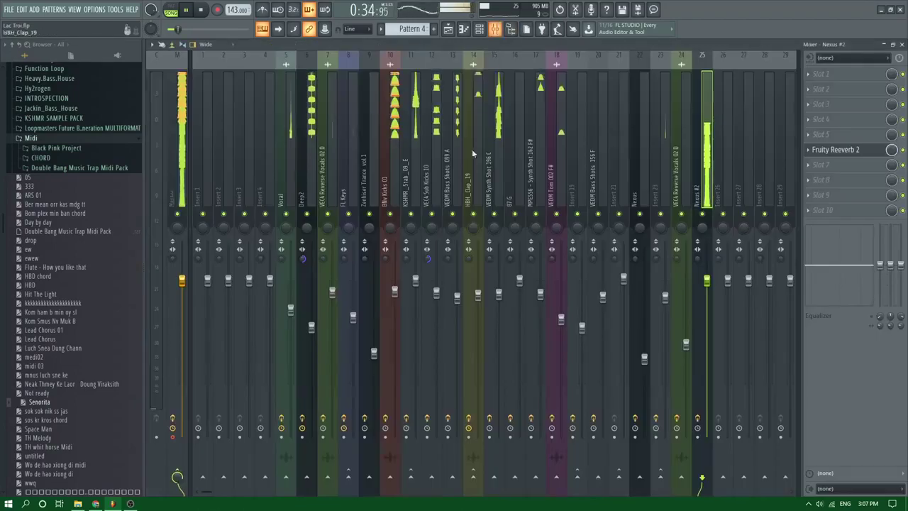
click(498, 176)
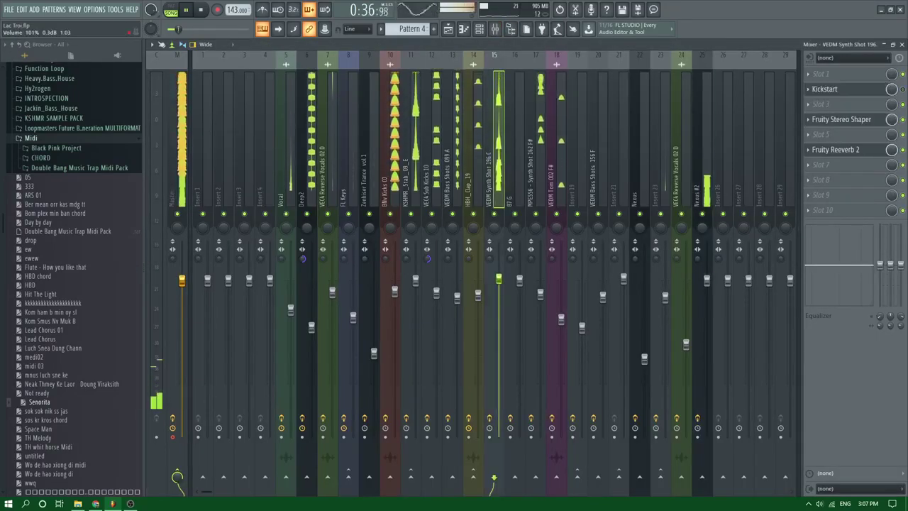
click(864, 123)
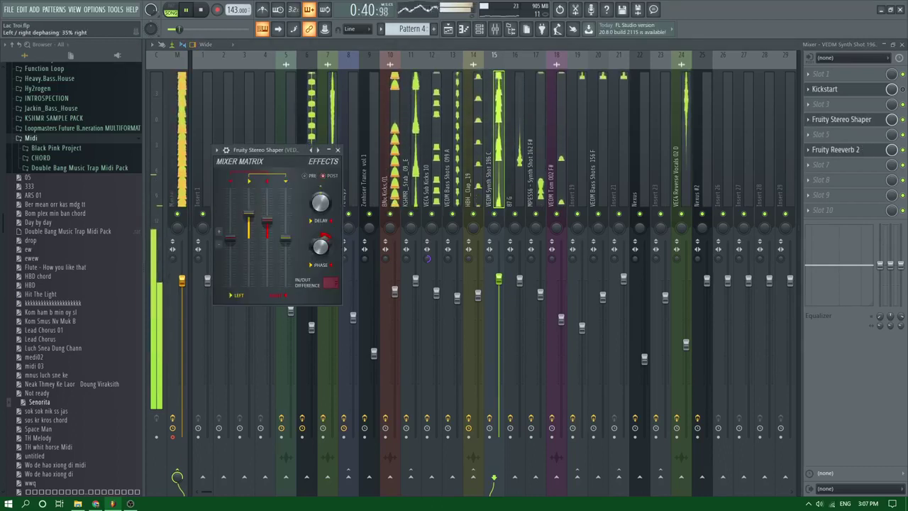
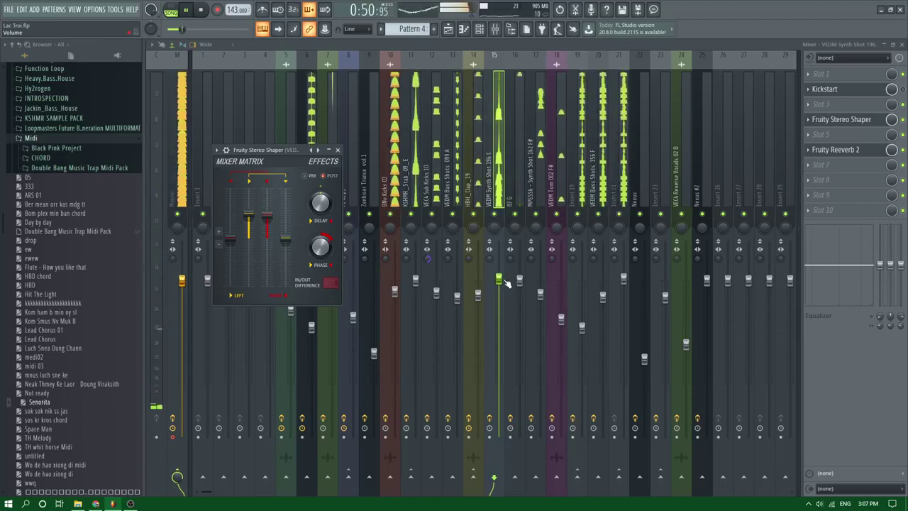
Show the playlist, play the arrangement from about bar 40, and examine how the clips are laid out around bar 41
click(448, 31)
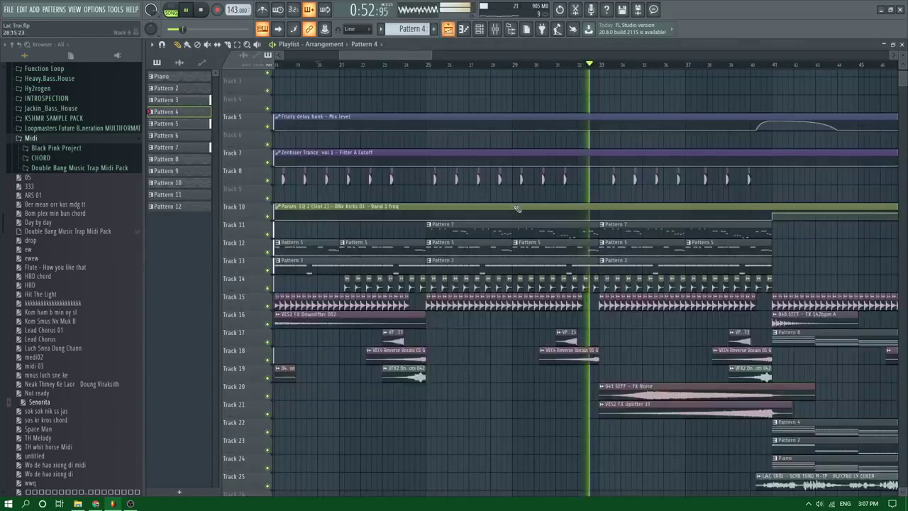
click(736, 66)
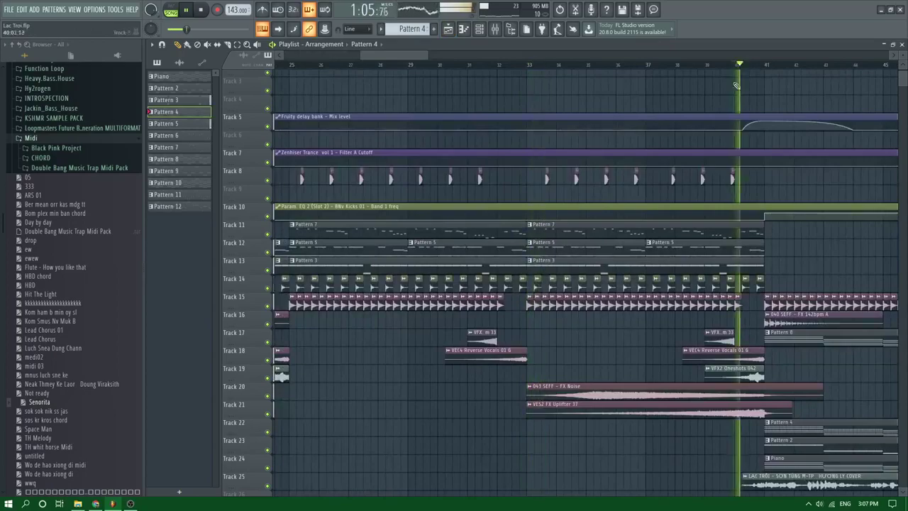
scroll(774, 212, up, 1)
scroll(523, 186, down, 3)
scroll(446, 67, down, 4)
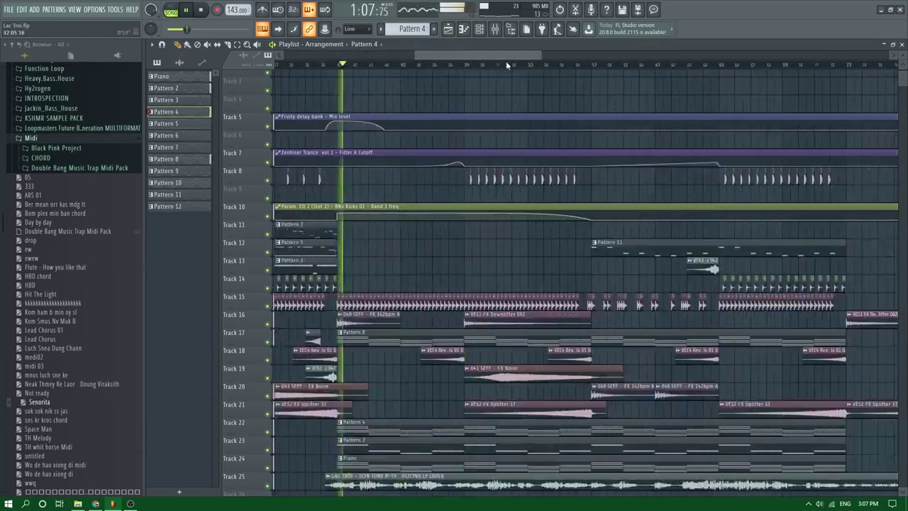
click(342, 66)
scroll(342, 66, up, 6)
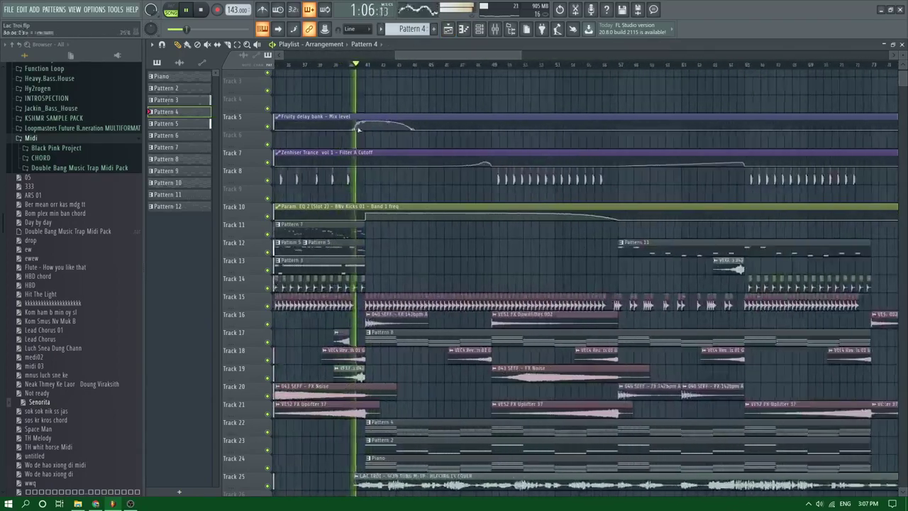
scroll(414, 220, down, 2)
scroll(414, 220, up, 2)
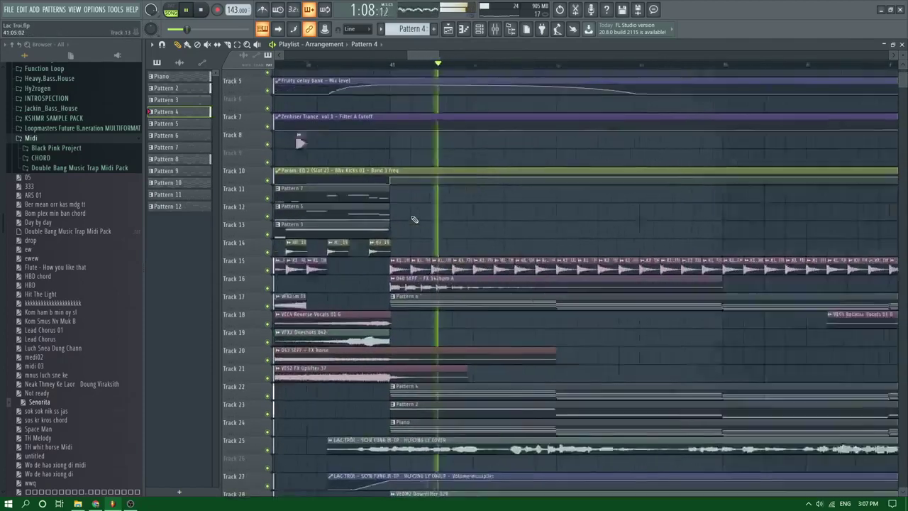
scroll(414, 220, down, 3)
scroll(414, 220, up, 3)
scroll(437, 234, up, 6)
scroll(440, 237, down, 6)
scroll(455, 243, down, 3)
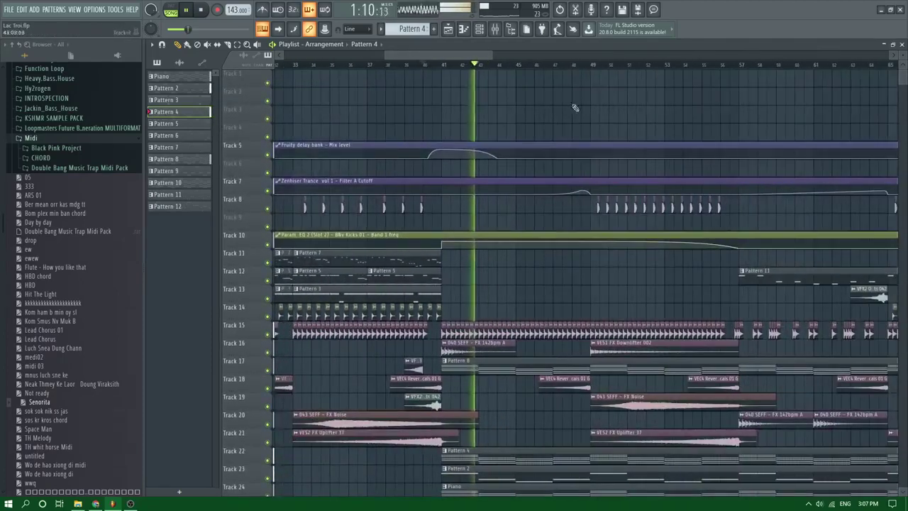
Skip playback ahead to about bar 56 and examine the playlist section from bar 57 to bar 73
drag(469, 55, 496, 131)
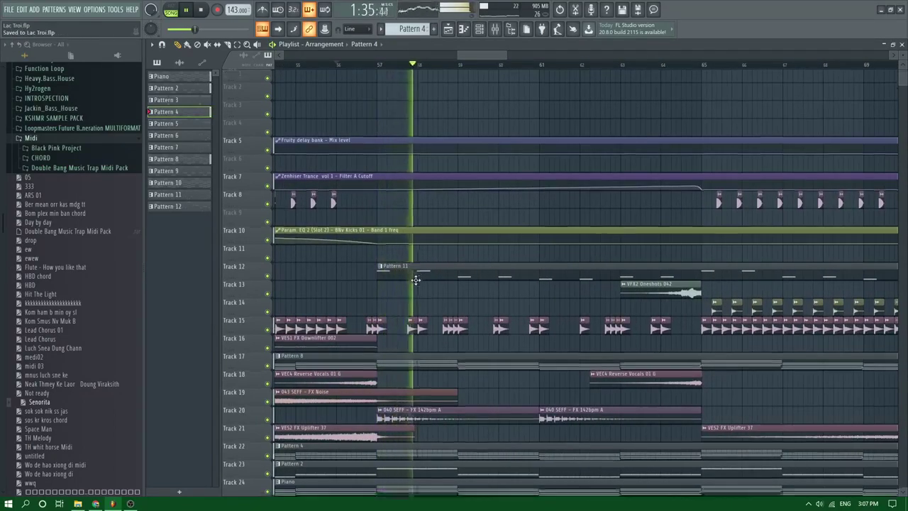
scroll(469, 296, up, 3)
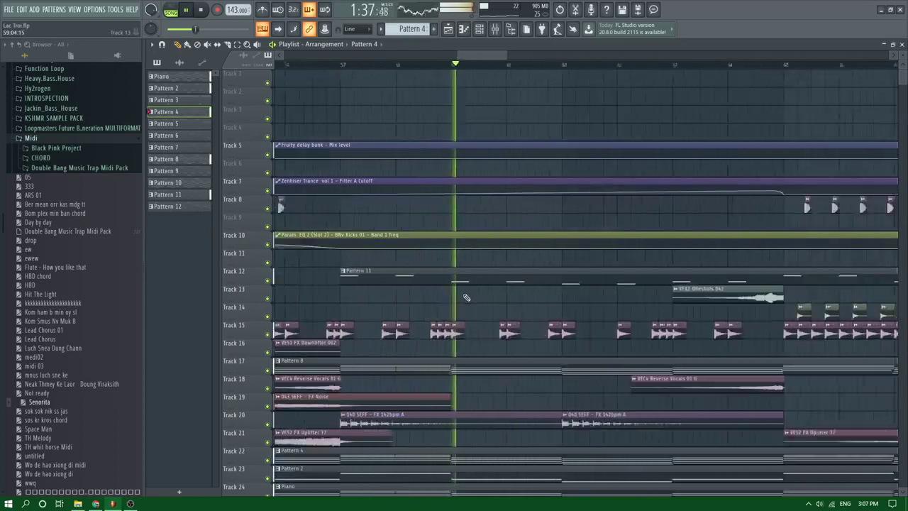
scroll(466, 298, down, 3)
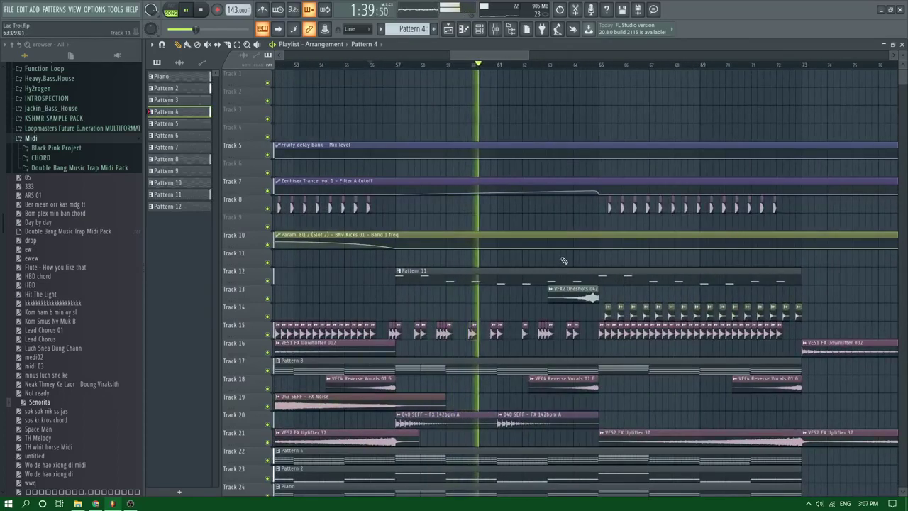
scroll(564, 260, down, 1)
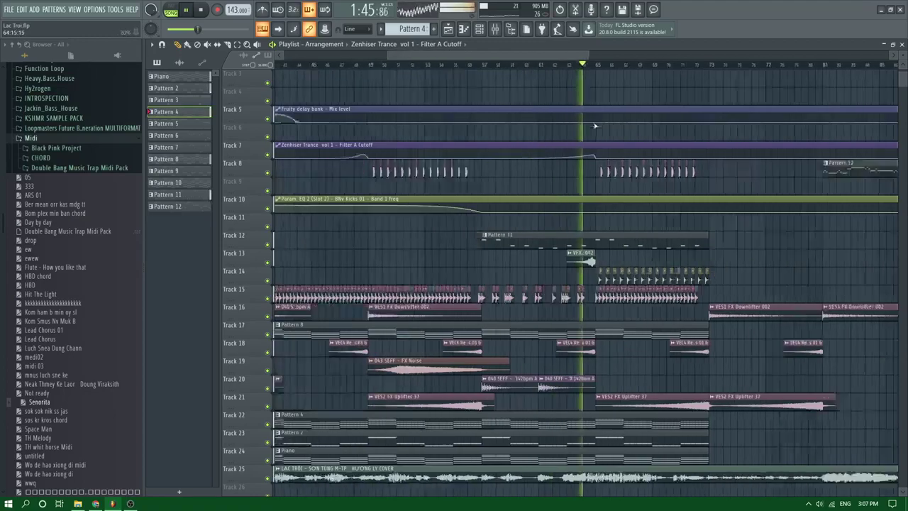
scroll(606, 171, up, 3)
scroll(607, 172, down, 2)
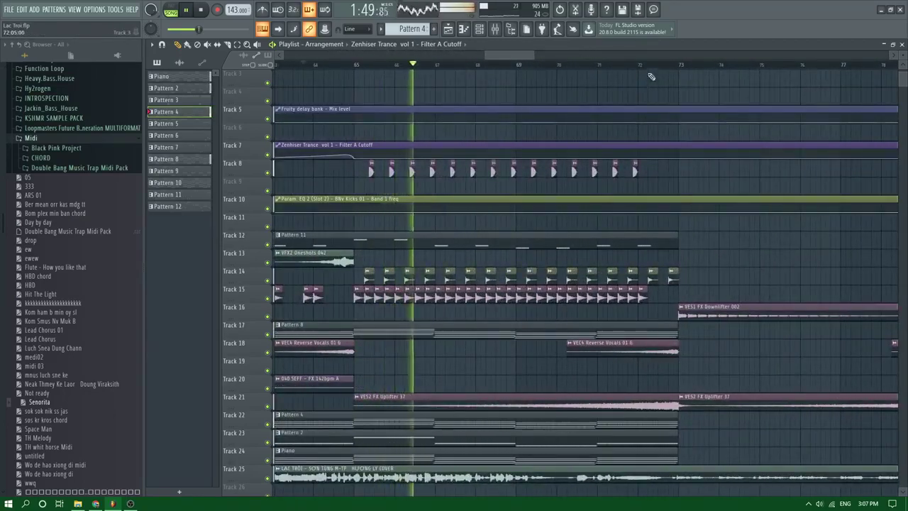
Check the mixer levels during playback, selecting the KSHMR_Stab_09_E track, and return to the playlist
click(497, 28)
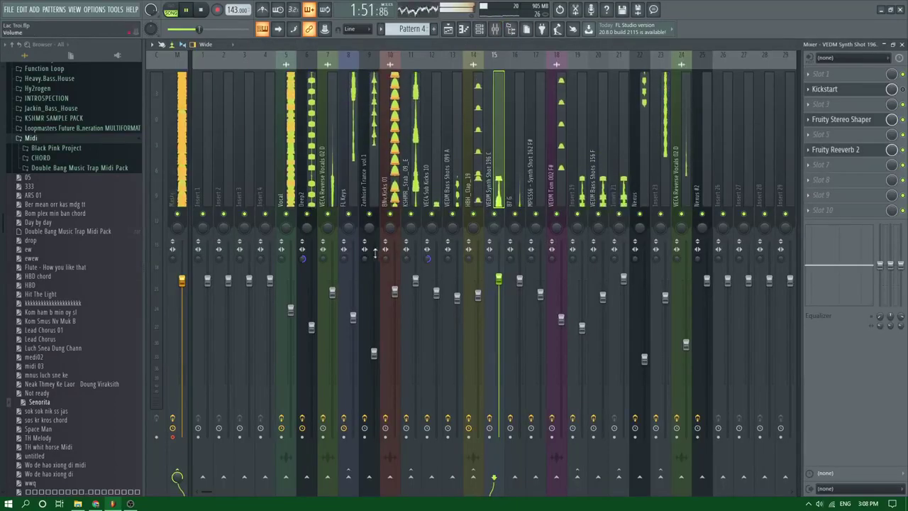
click(411, 290)
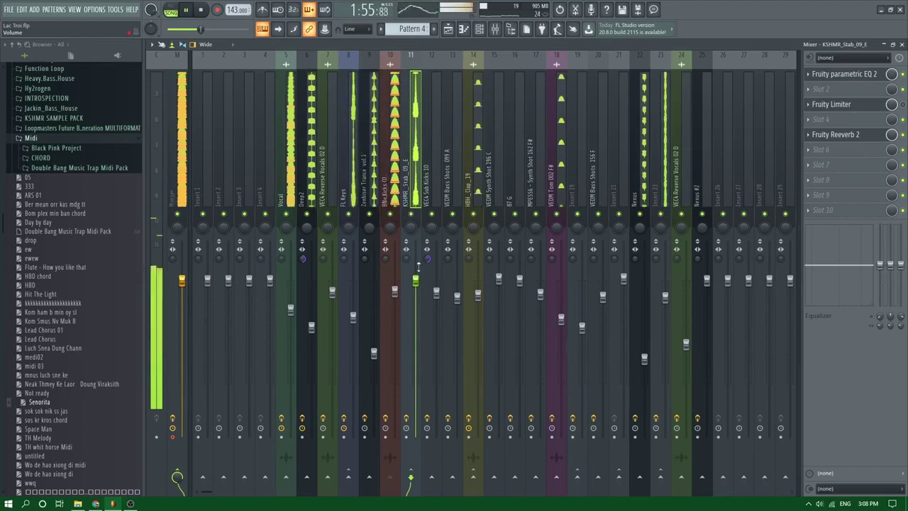
click(447, 29)
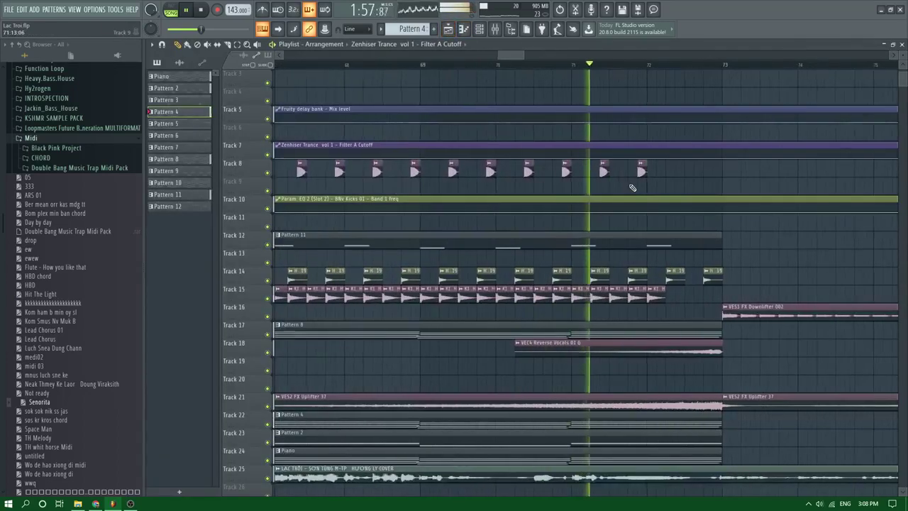
scroll(720, 185, down, 1)
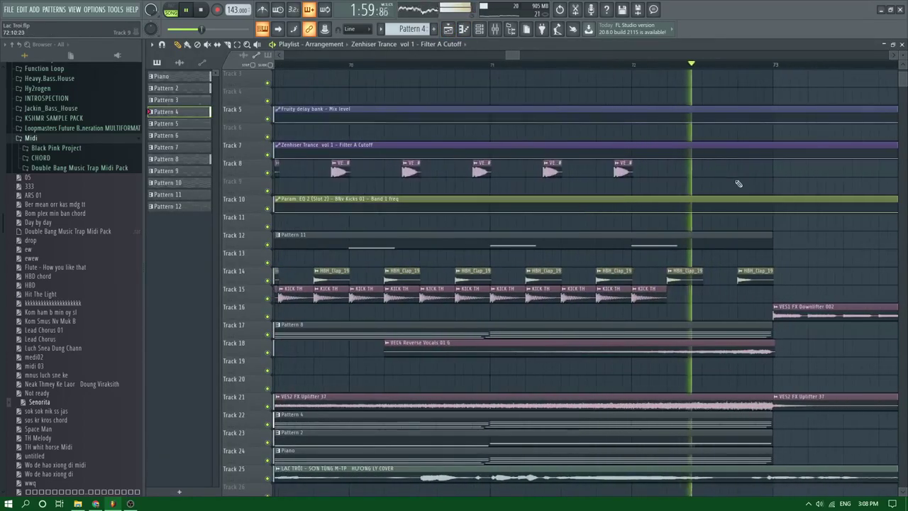
click(497, 30)
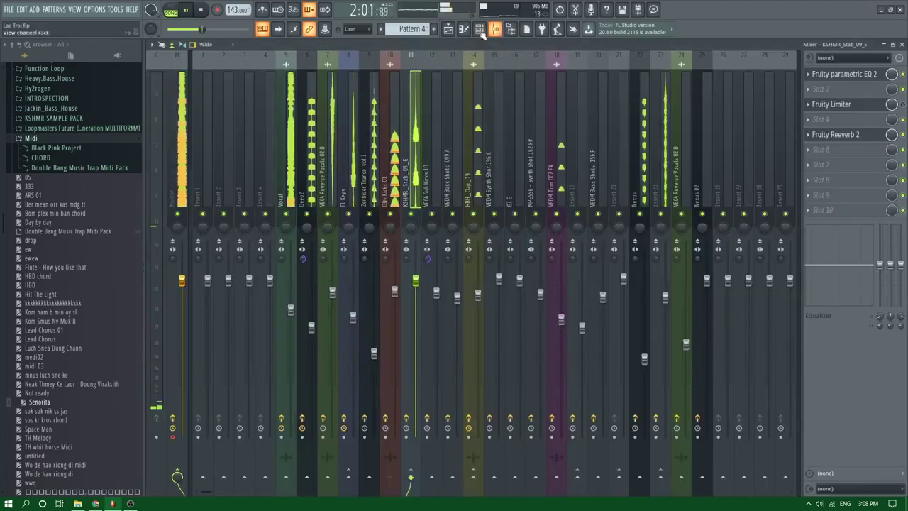
click(447, 29)
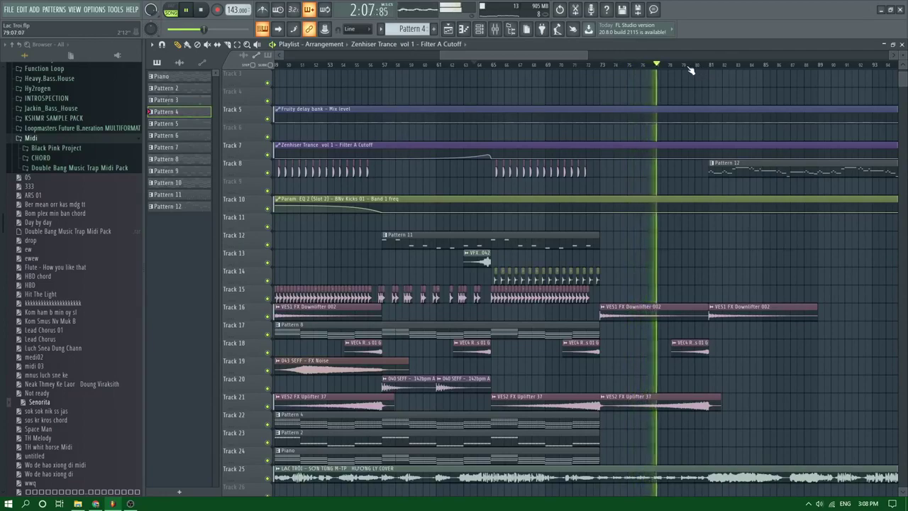
Examine the playlist clips leading from bar 73 into the Pattern 12 section at bar 81
scroll(605, 241, down, 4)
scroll(678, 227, up, 3)
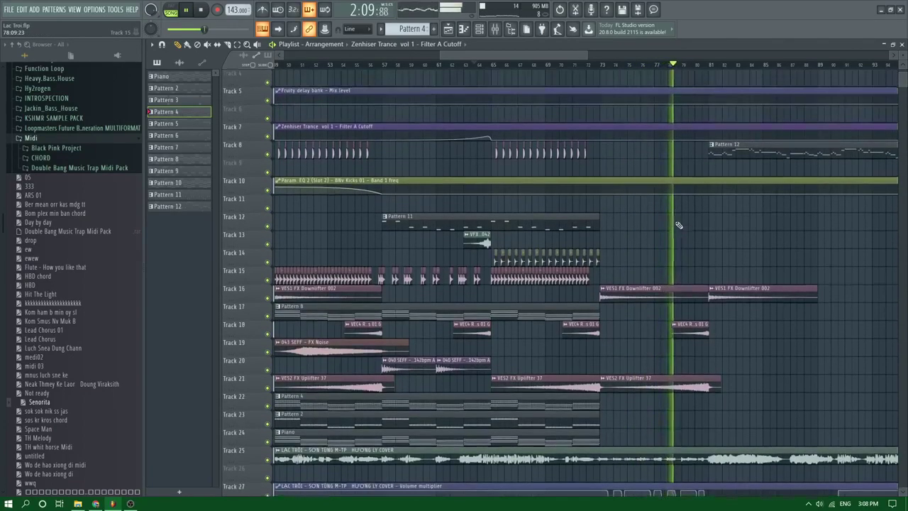
scroll(720, 233, down, 3)
scroll(720, 233, up, 5)
scroll(720, 232, up, 2)
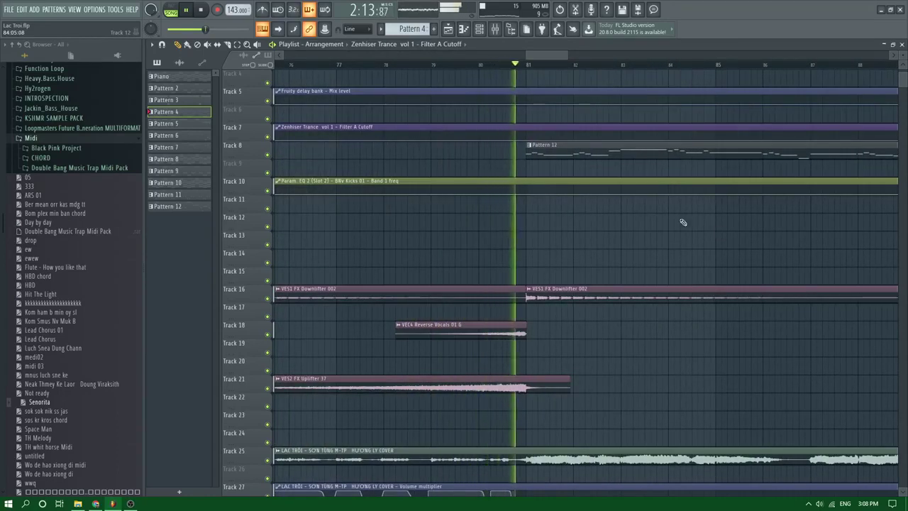
scroll(633, 213, down, 3)
Play the arrangement from about bar 80 and open Pattern 12's Nexus #2 melody in the piano roll at its beginning
double_click(586, 152)
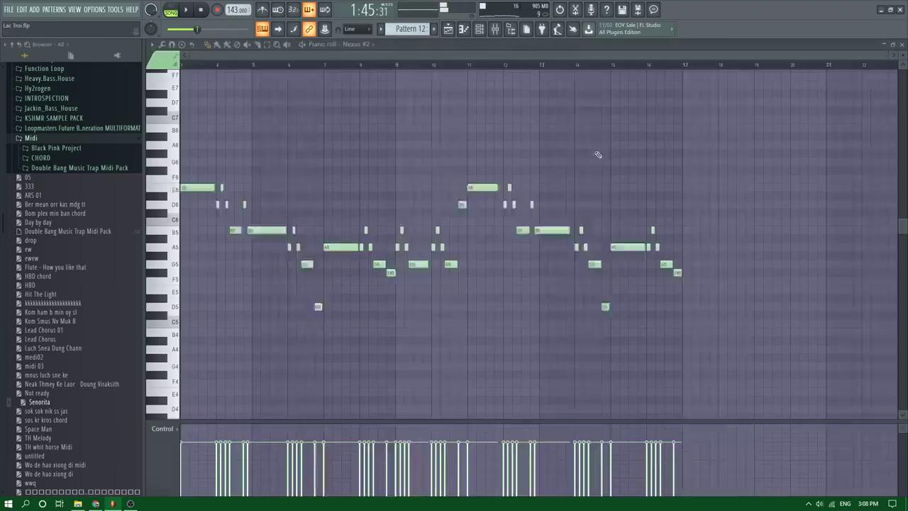
click(449, 30)
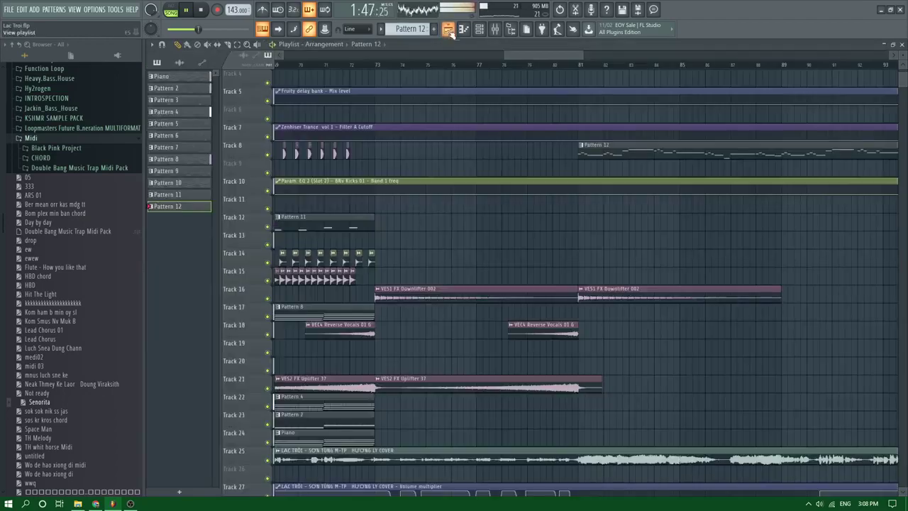
click(555, 65)
scroll(458, 151, up, 3)
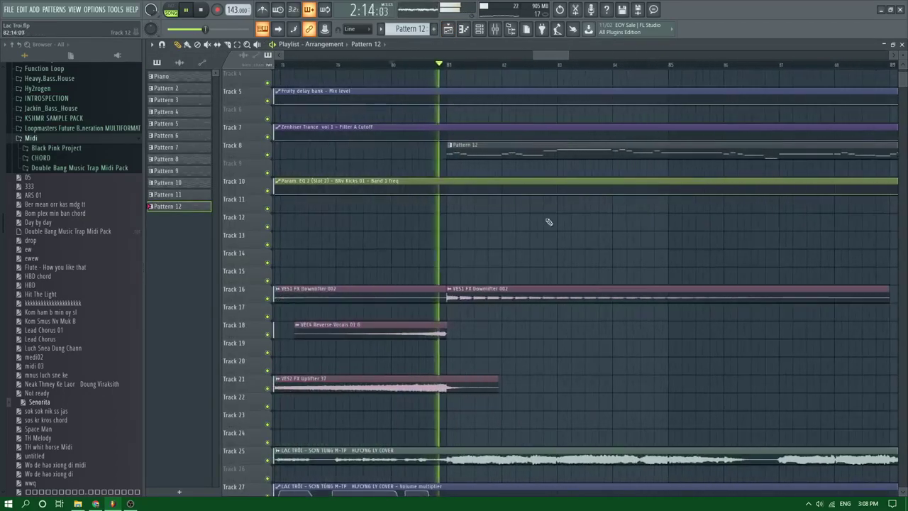
key(space)
double_click(458, 150)
scroll(135, 281, up, 4)
scroll(183, 246, up, 4)
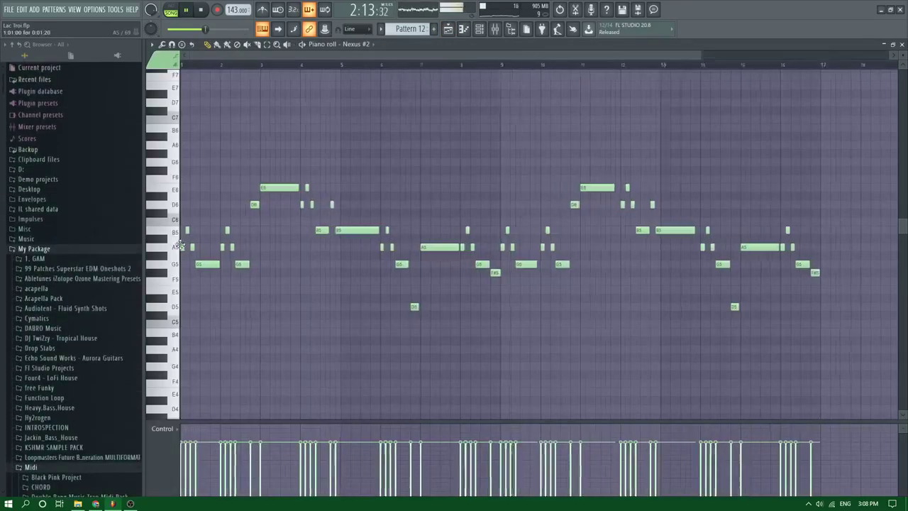
Try moving Pattern 12's first note to G#5, return it to A5, and show the whole melody
drag(176, 201, 182, 204)
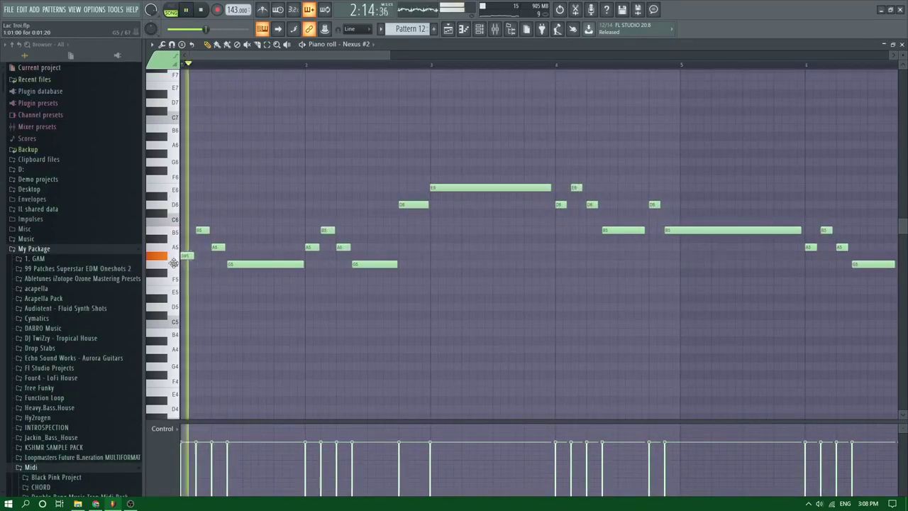
mouse_move(187, 256)
mouse_down()
mouse_move(188, 265)
mouse_move(176, 247)
mouse_up()
ctrl+scroll(176, 247, down, 5)
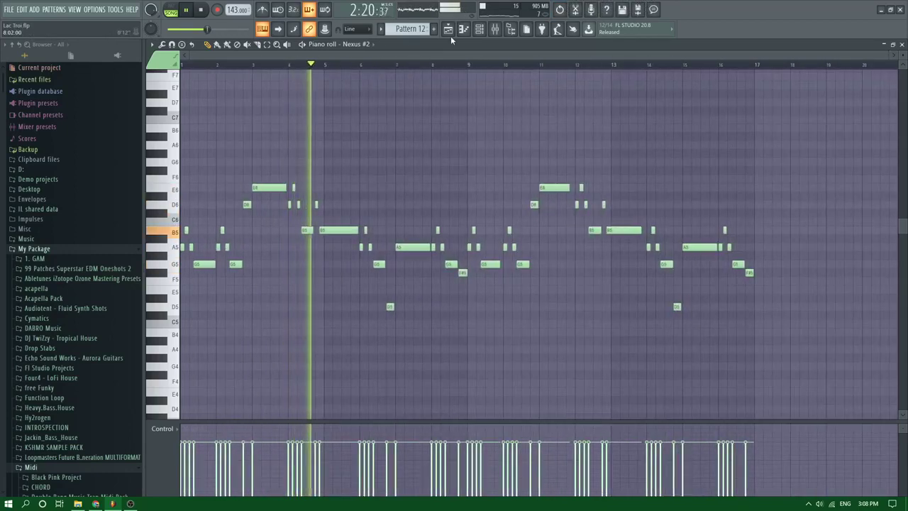
Return to the playlist, cue playback at bar 81, solo the vocal on Track 25, unsolo it, and resume playback
click(450, 32)
scroll(477, 237, down, 1)
ctrl+scroll(476, 237, down, 2)
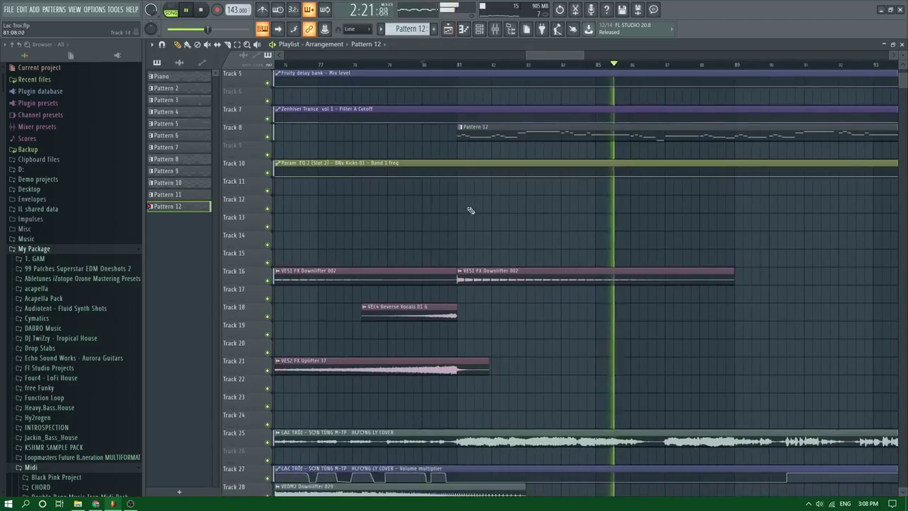
click(459, 64)
right_click(269, 441)
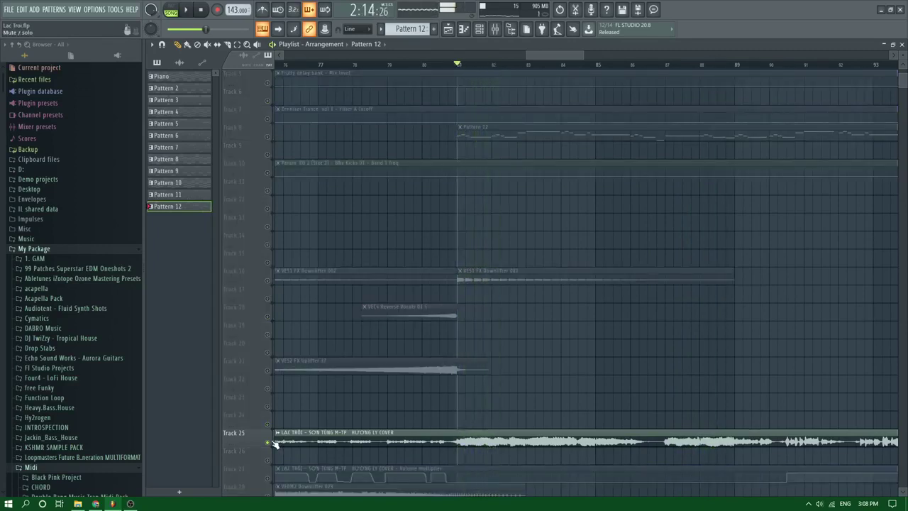
right_click(269, 442)
key(space)
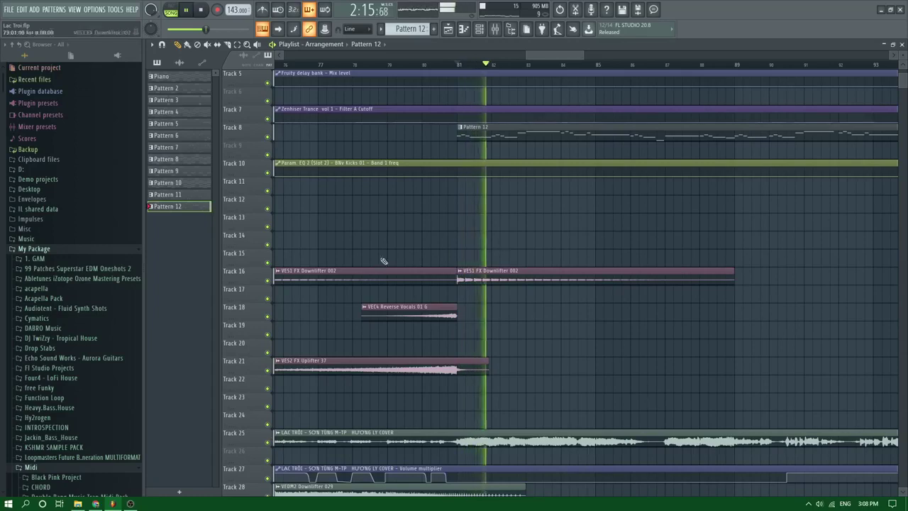
Open the Edison effect on the mixer's Master track and show the channel rack alongside it
key(F6)
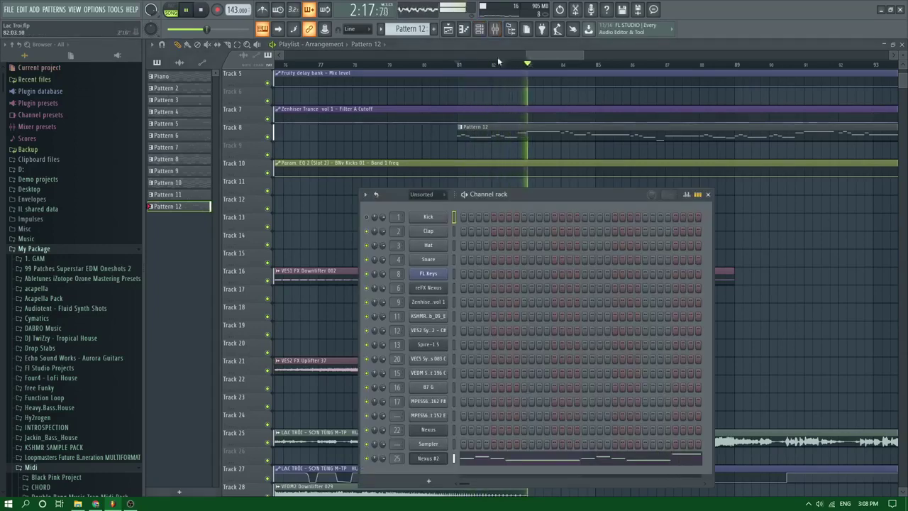
click(496, 29)
click(183, 142)
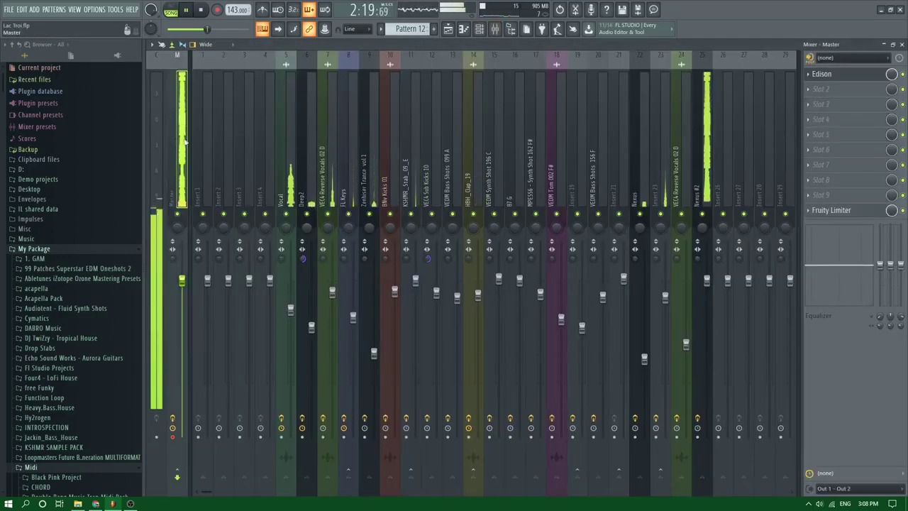
click(817, 78)
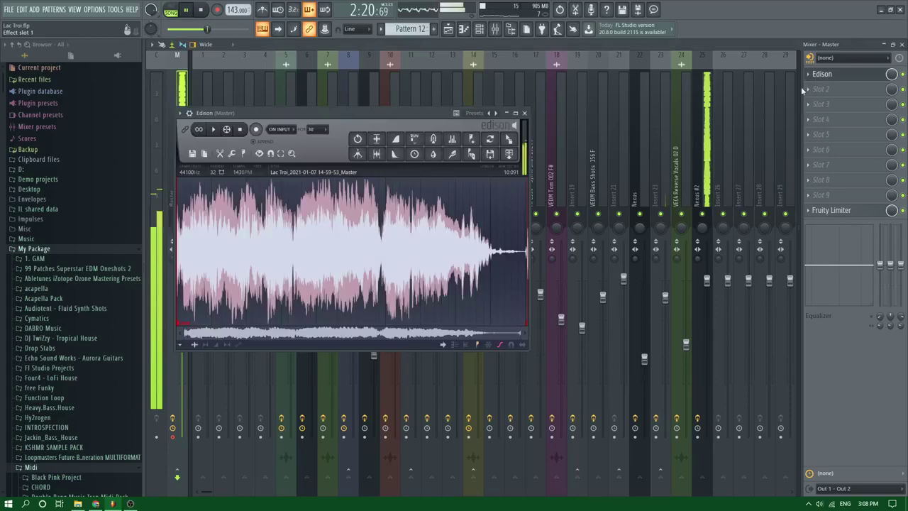
click(480, 30)
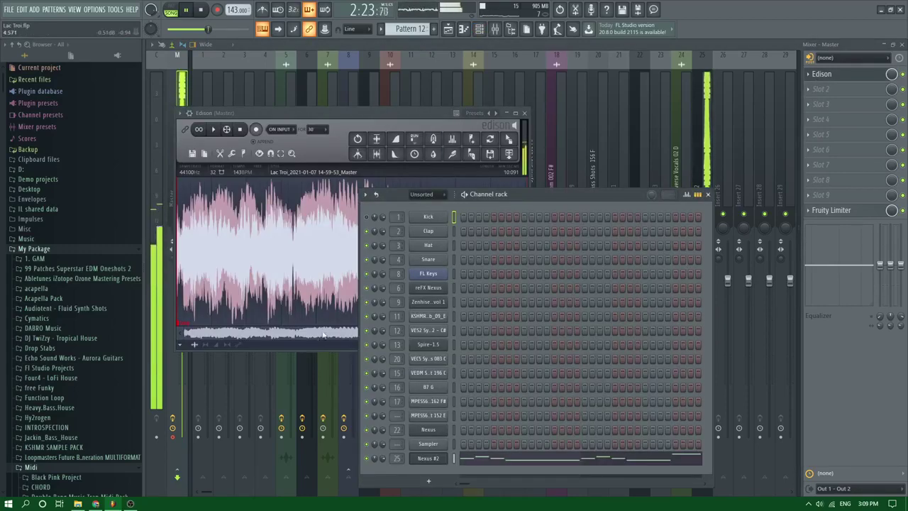
Convert Edison's recorded audio to score, dump it to the piano roll, and open the Nexus #2 notes of Pattern 12
click(242, 154)
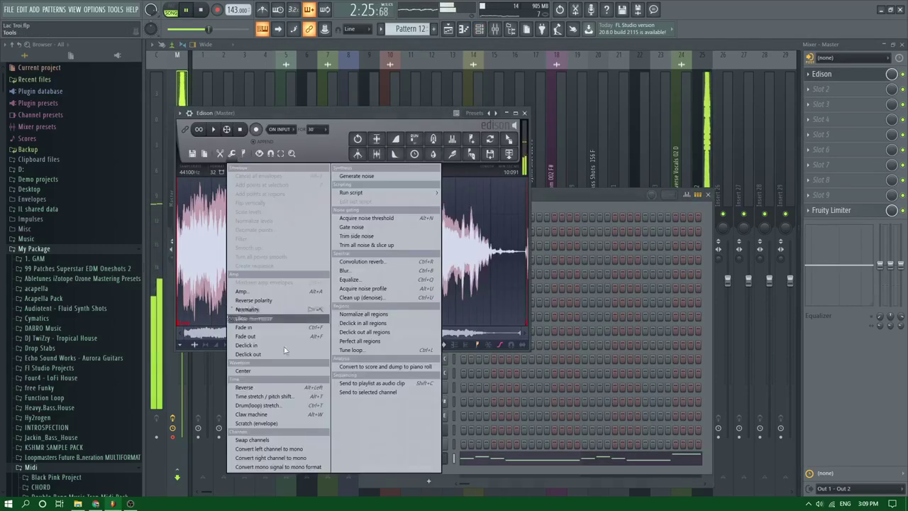
click(359, 367)
click(538, 197)
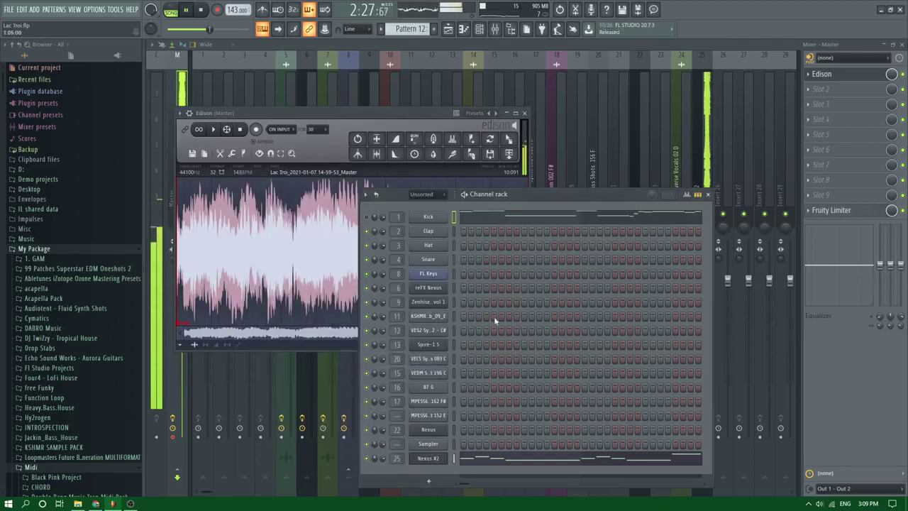
click(495, 461)
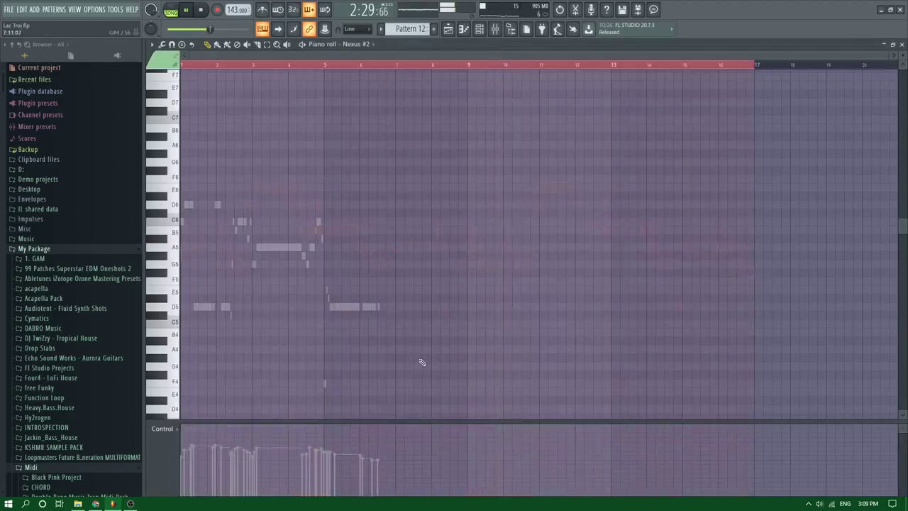
Trace the melody's opening in Nexus #2 with a one-bar D6 note at bar 1 and a shorter B5 note at bar 2
key(space)
click(188, 222)
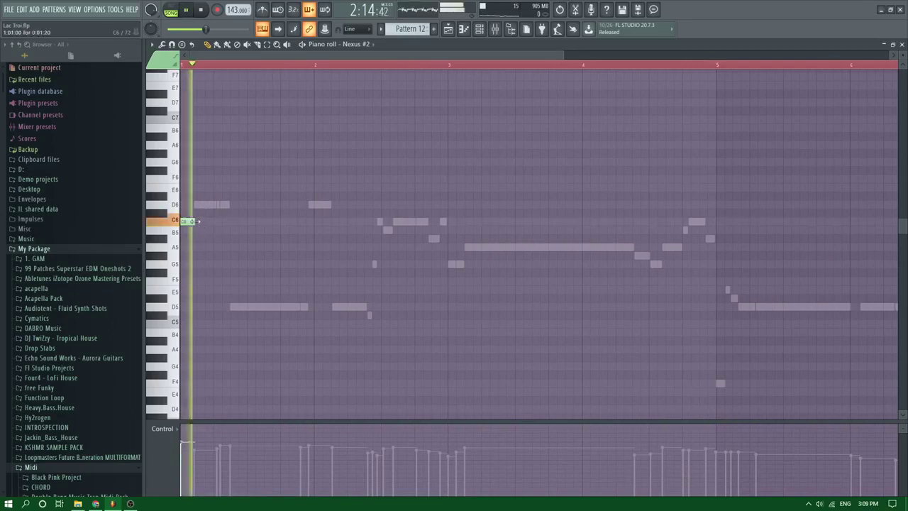
key(space)
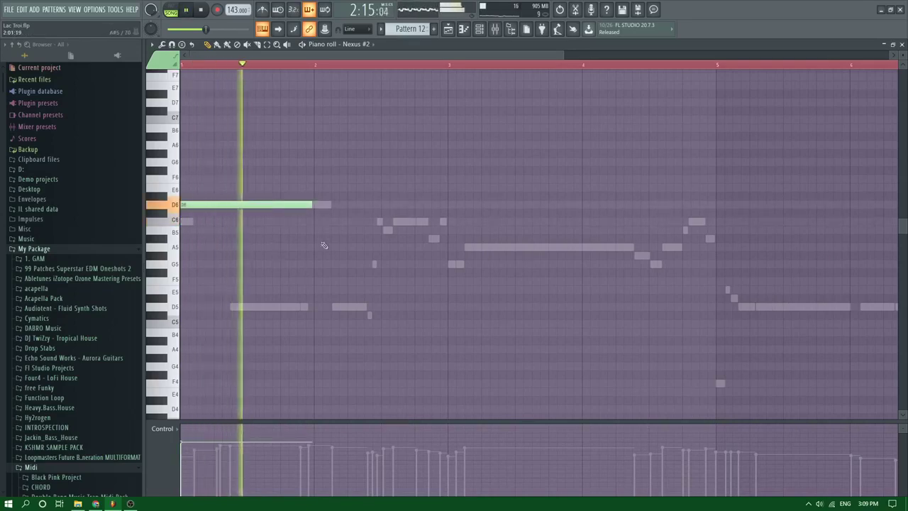
click(335, 307)
drag(418, 308, 355, 231)
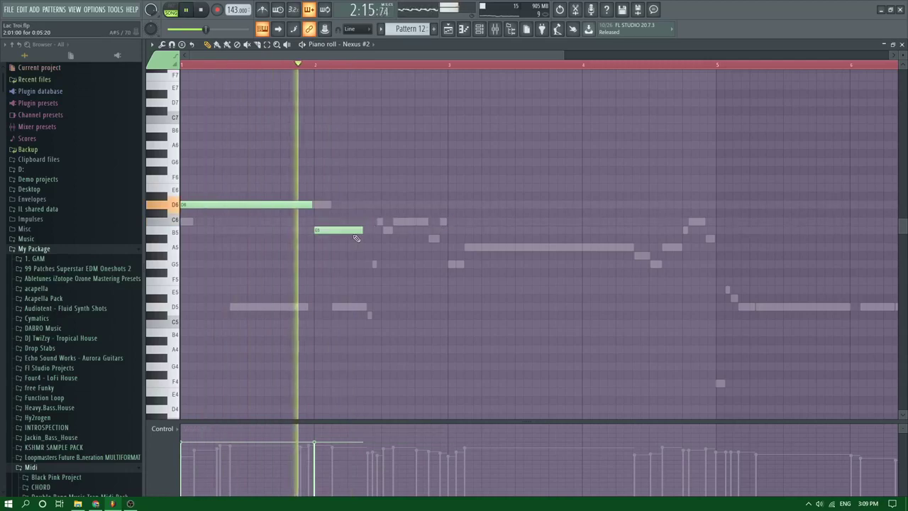
key(space)
click(448, 31)
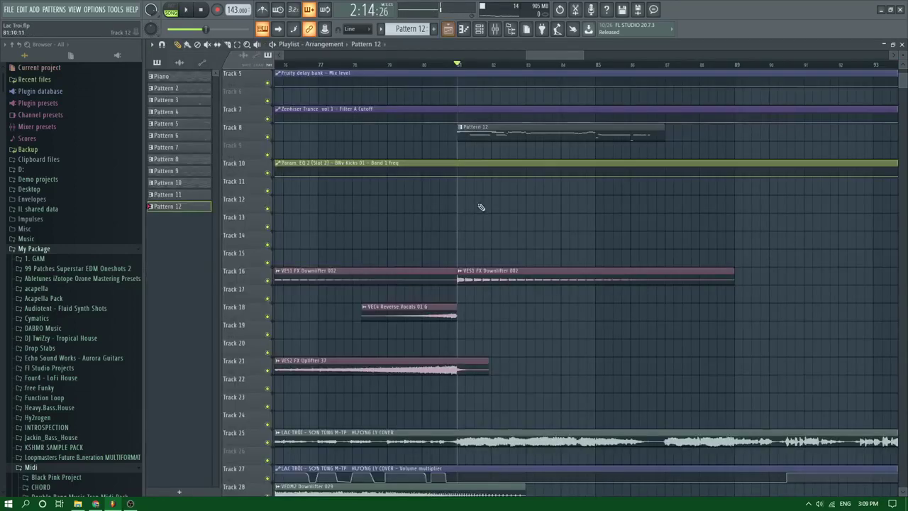
scroll(457, 282, up, 4)
click(192, 63)
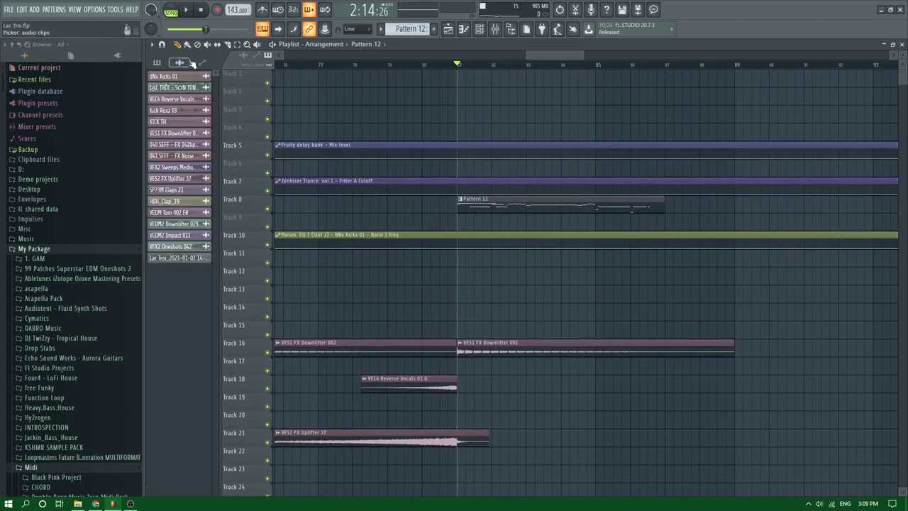
drag(174, 258, 466, 128)
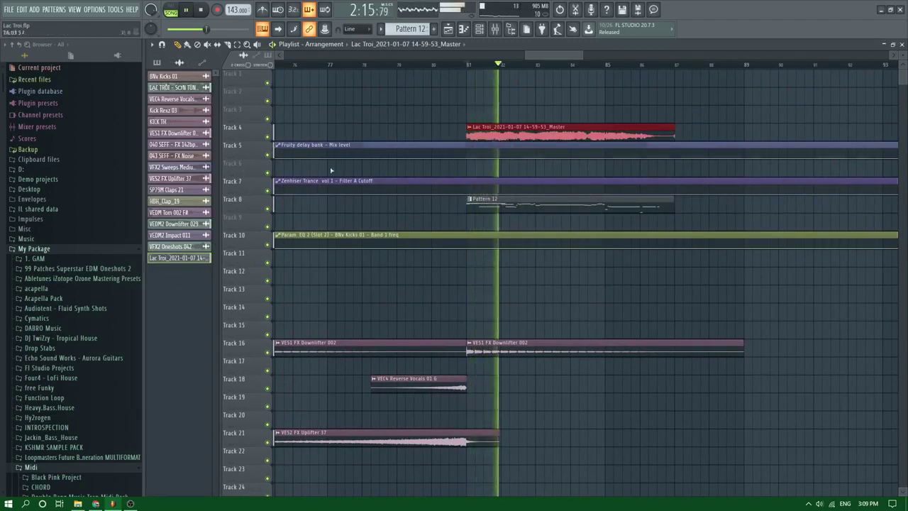
In Pattern 12's Nexus #2 notes, remove the B5 note and extend the opening D6 note about a third into bar 2
double_click(508, 202)
key(space)
scroll(230, 213, down, 2)
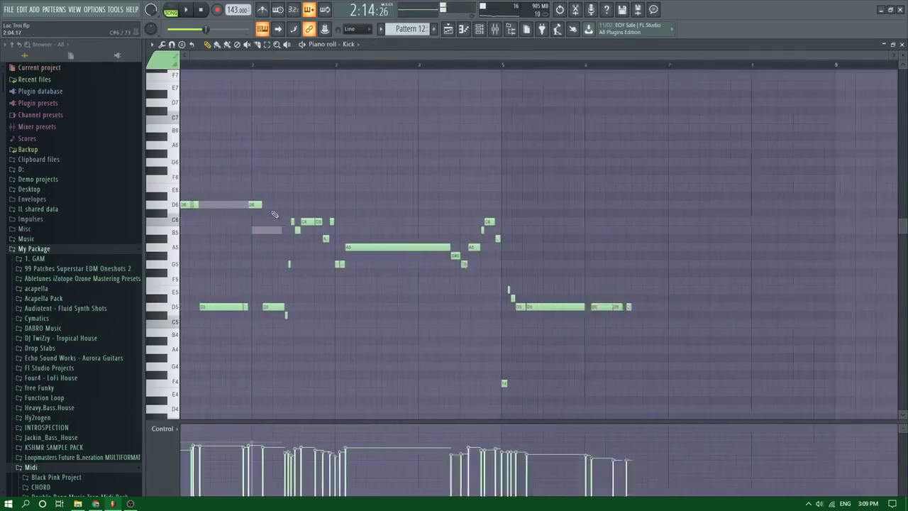
double_click(230, 206)
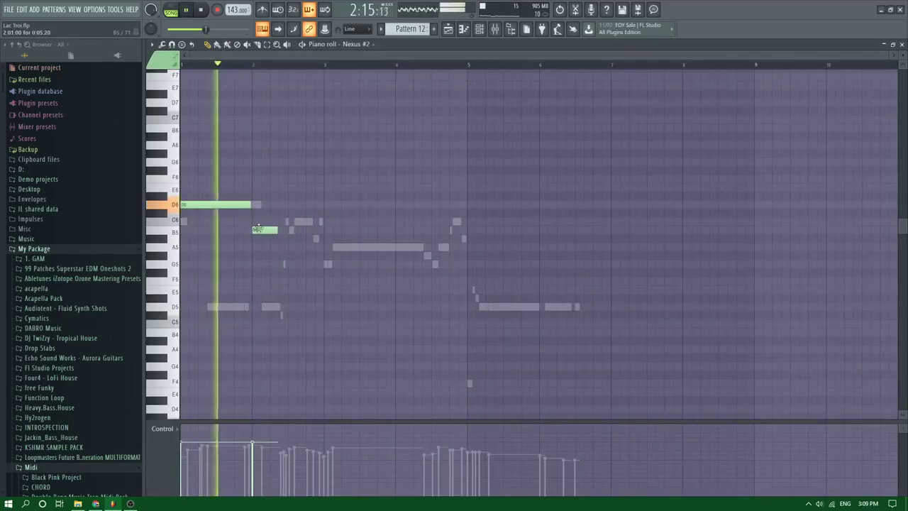
drag(248, 204, 260, 204)
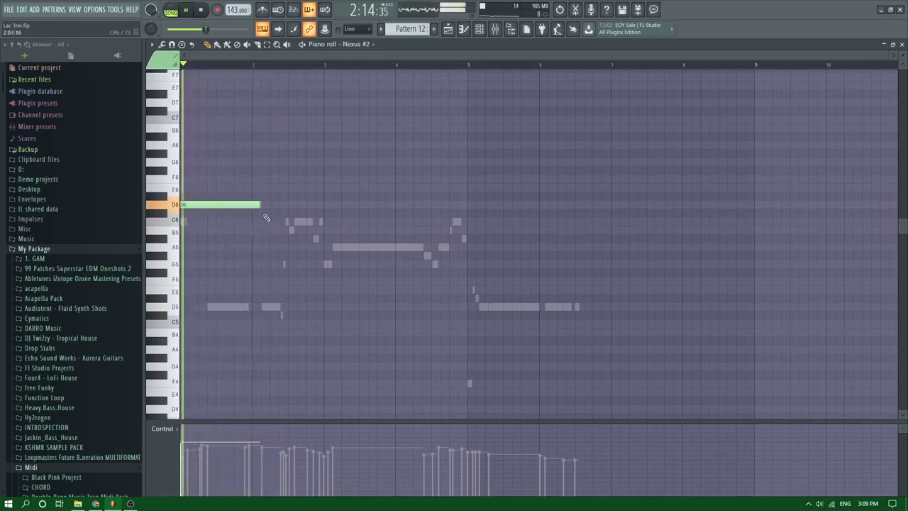
mouse_move(260, 205)
mouse_down()
mouse_move(324, 206)
mouse_move(275, 212)
mouse_up()
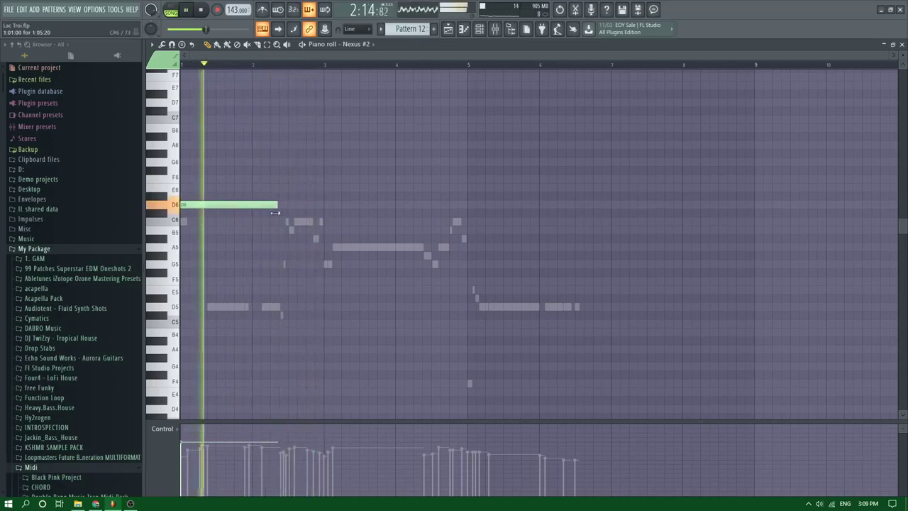
Add a short C6 note in the middle of bar 2 and an A#5 note directly after it
click(294, 222)
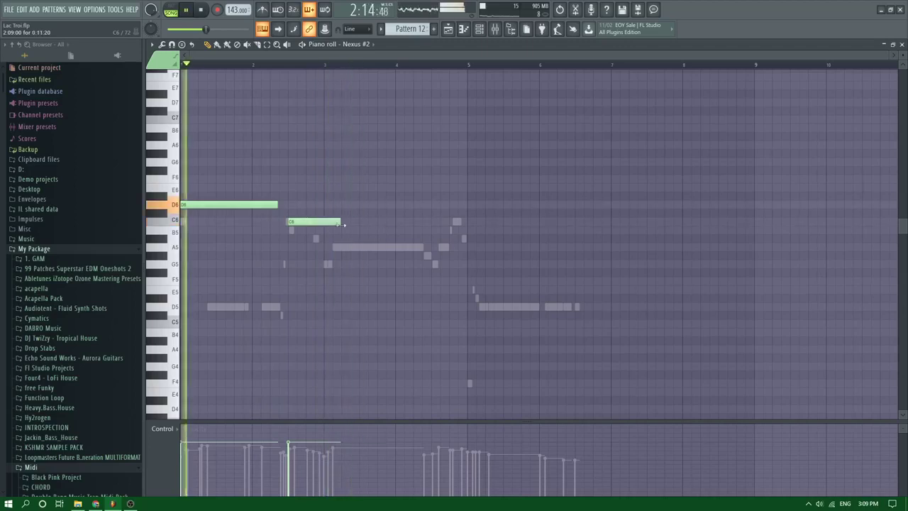
drag(342, 224, 313, 224)
click(319, 238)
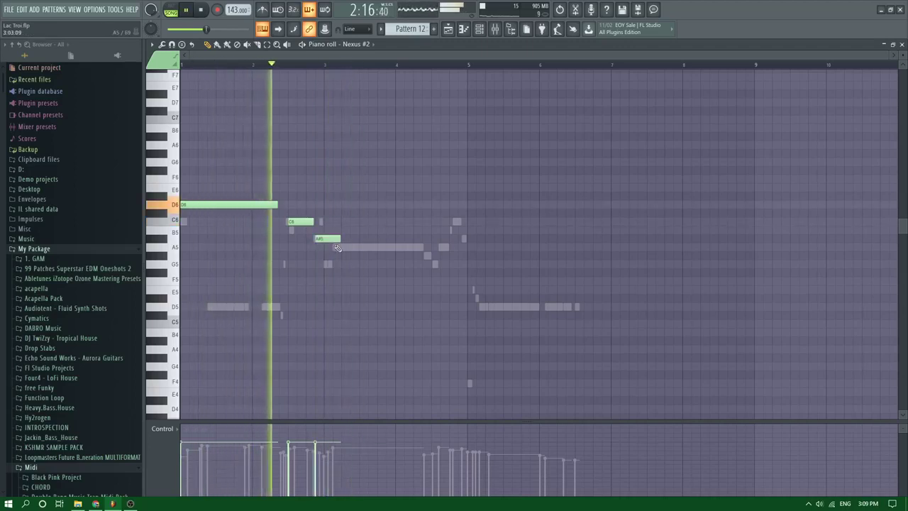
Add an A5 note starting at bar 3 and stretch it about a third into bar 4
click(335, 247)
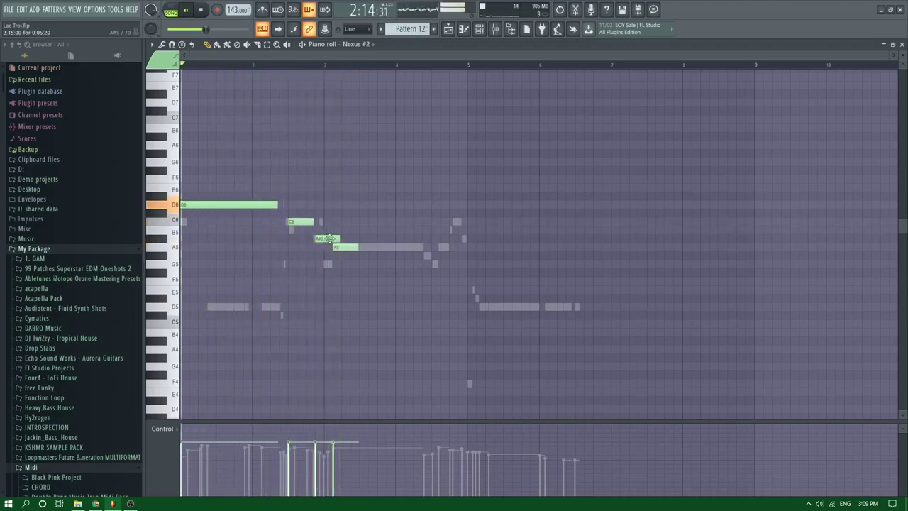
drag(330, 238, 371, 247)
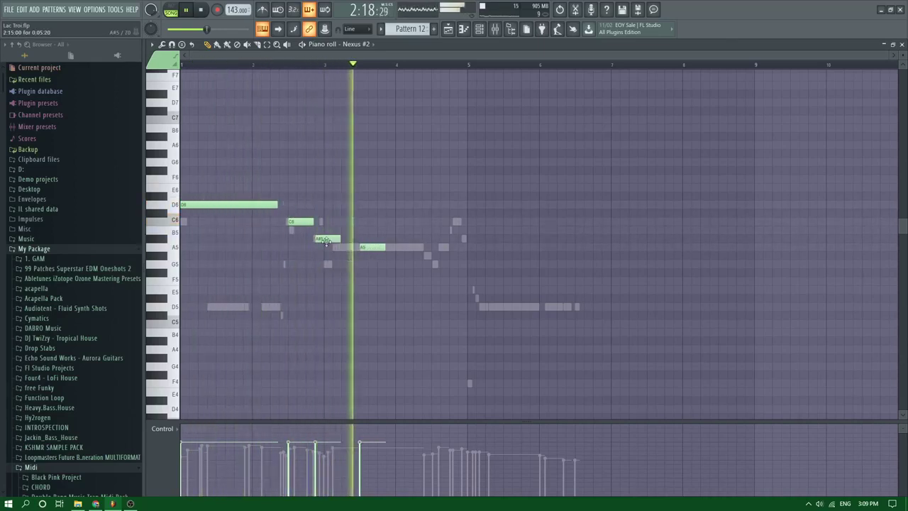
mouse_move(383, 247)
mouse_down()
mouse_move(348, 247)
mouse_move(395, 247)
mouse_up()
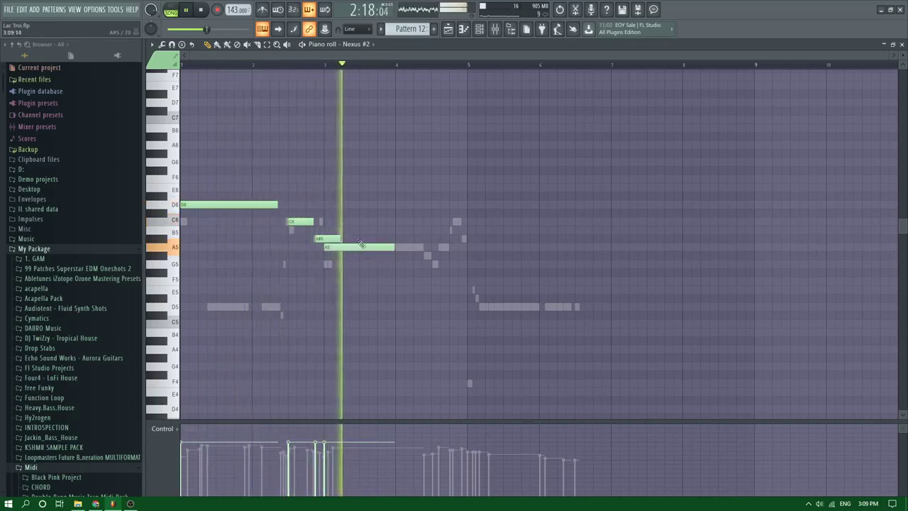
drag(396, 247, 422, 247)
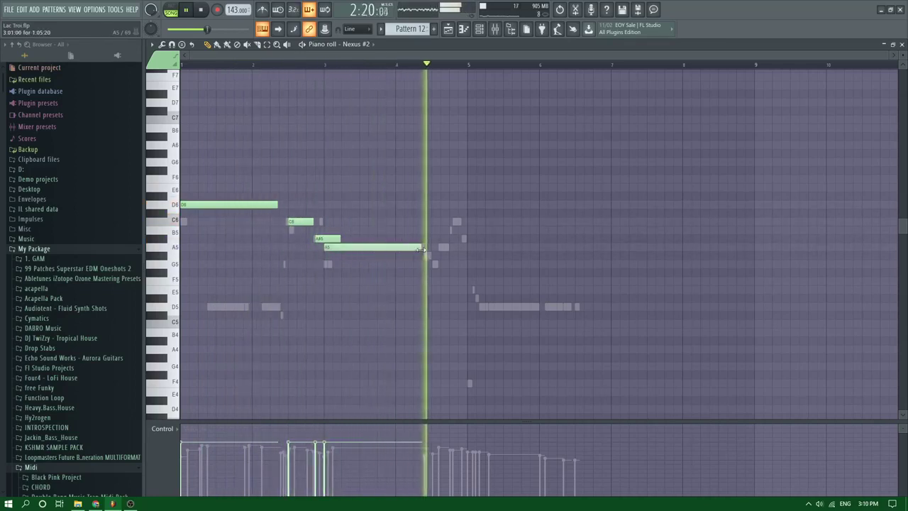
key(space)
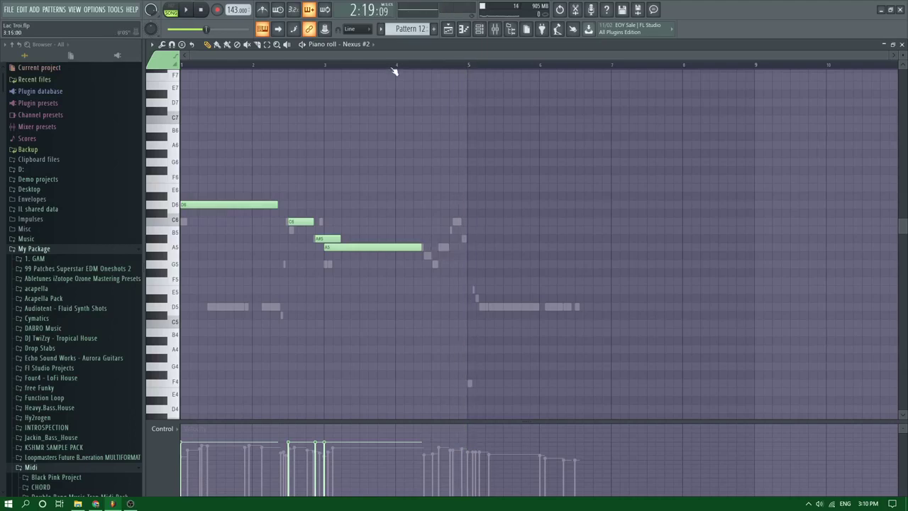
Play back the long A5 note and try adding a short G#5 note right after it in bar 4
key(space)
scroll(440, 255, up, 2)
key(space)
click(409, 247)
key(space)
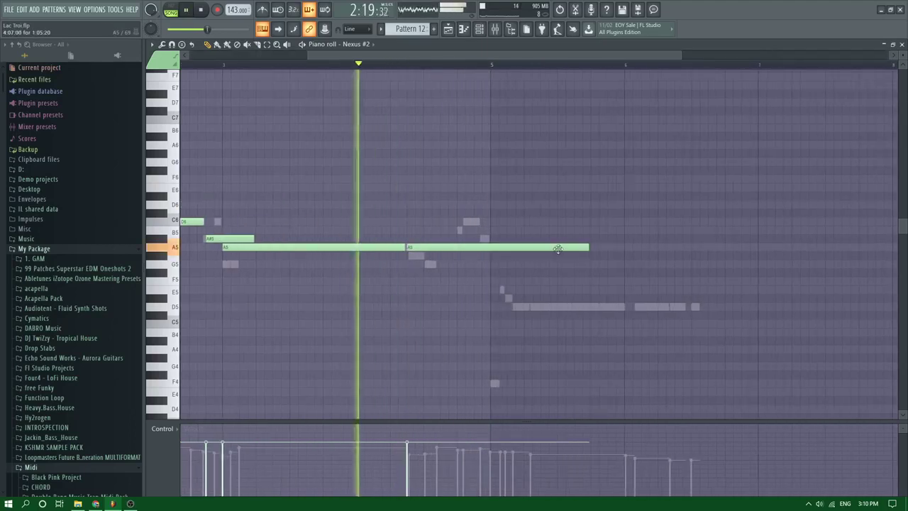
key(space)
drag(584, 247, 414, 260)
key(space)
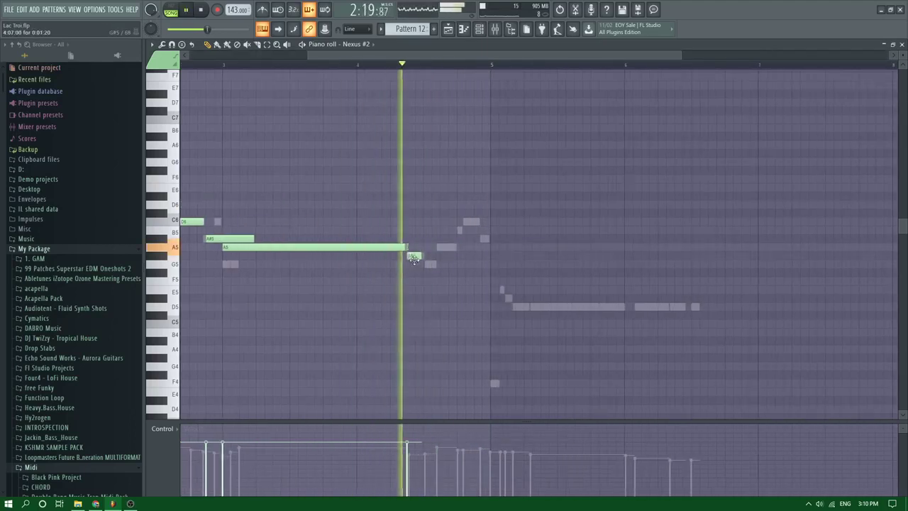
Try continuing with short G5 and A5 notes in bar 4, then remove the notes added after the long A5
click(427, 264)
click(441, 248)
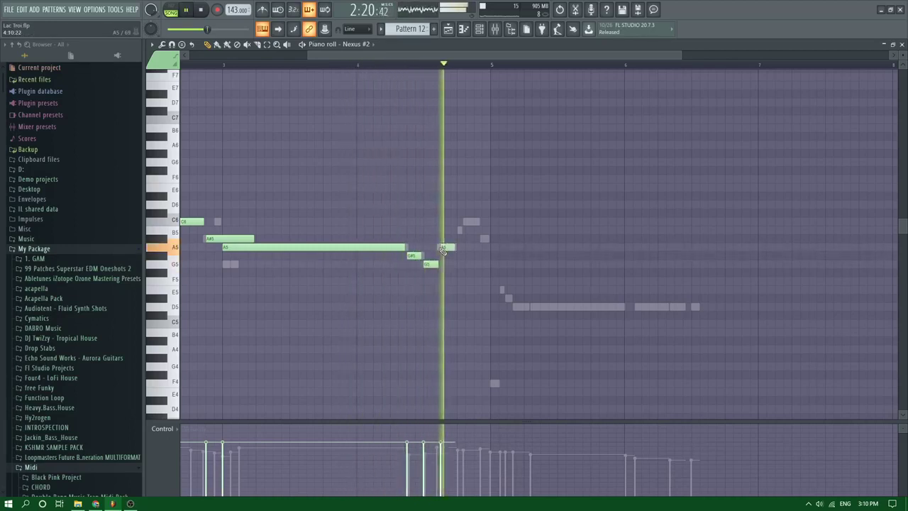
right_click(441, 248)
key(space)
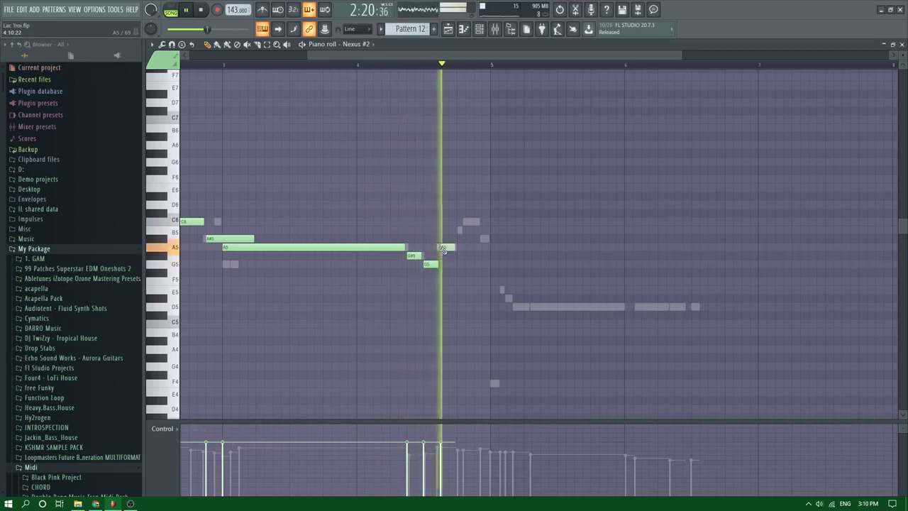
click(442, 248)
key(space)
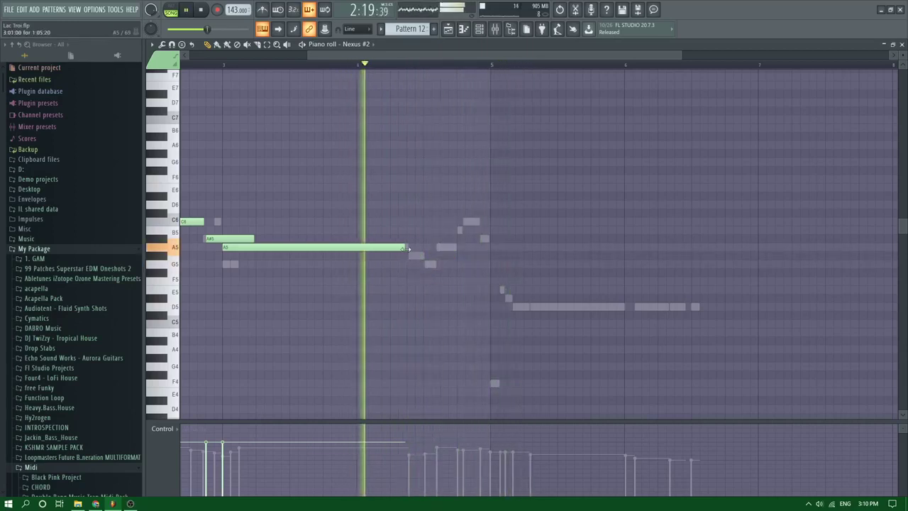
Extend the long A5 note to about three quarters through bar 4 and add a long D5 note early in bar 5
drag(404, 247, 456, 248)
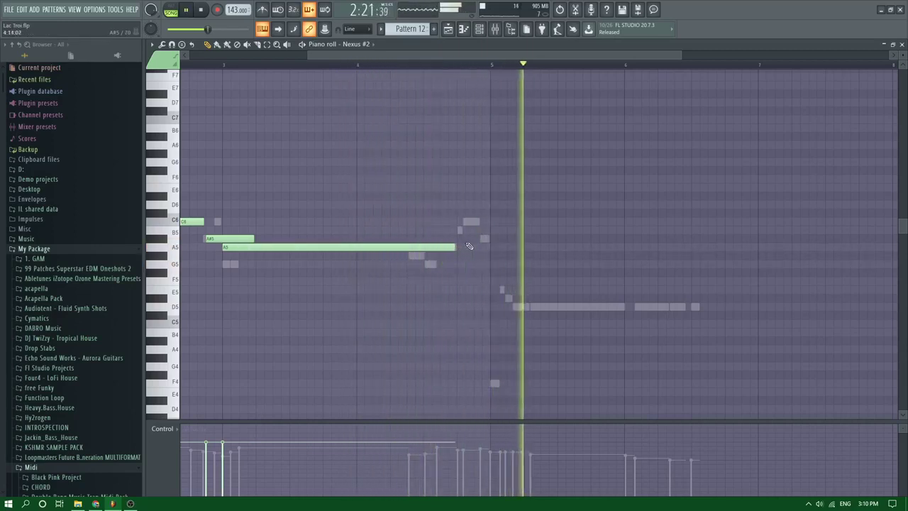
click(520, 307)
scroll(547, 310, down, 2)
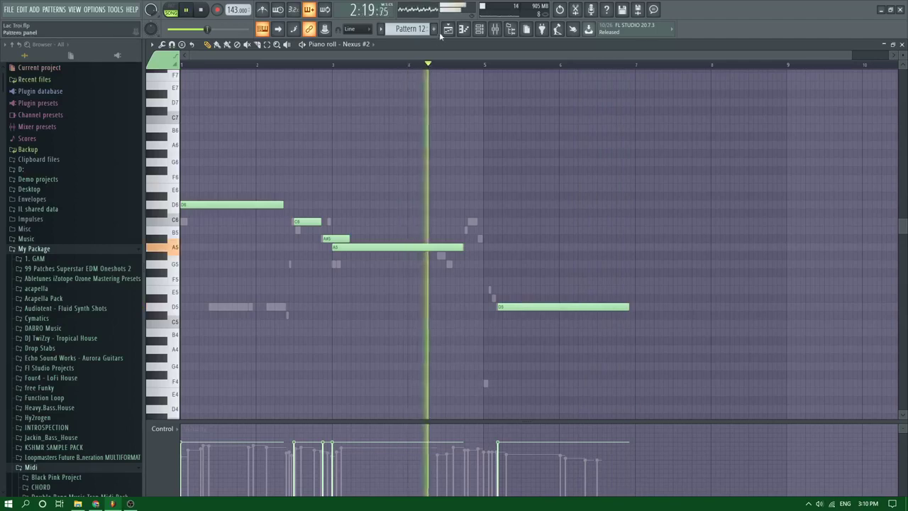
Return to the playlist to listen from just before bar 81, and reopen Pattern 12 on Track 8
key(F5)
scroll(467, 195, up, 3)
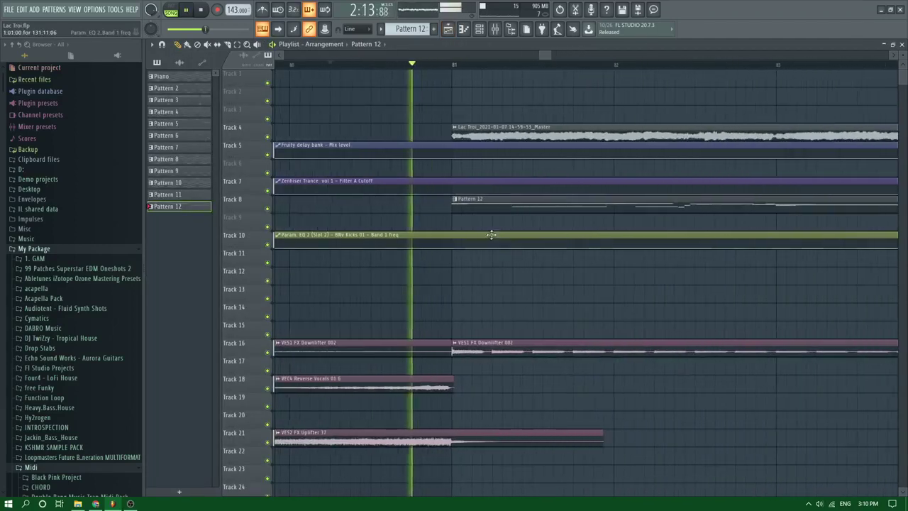
double_click(500, 201)
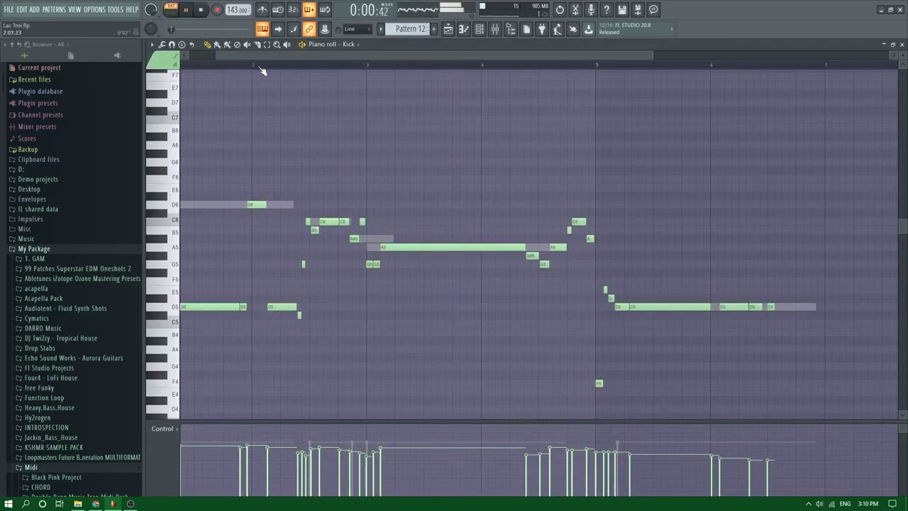
In Nexus #2, shorten the A#5 note to end at bar 3 and add a short C6 note right after the long A5
double_click(374, 239)
drag(390, 243, 365, 240)
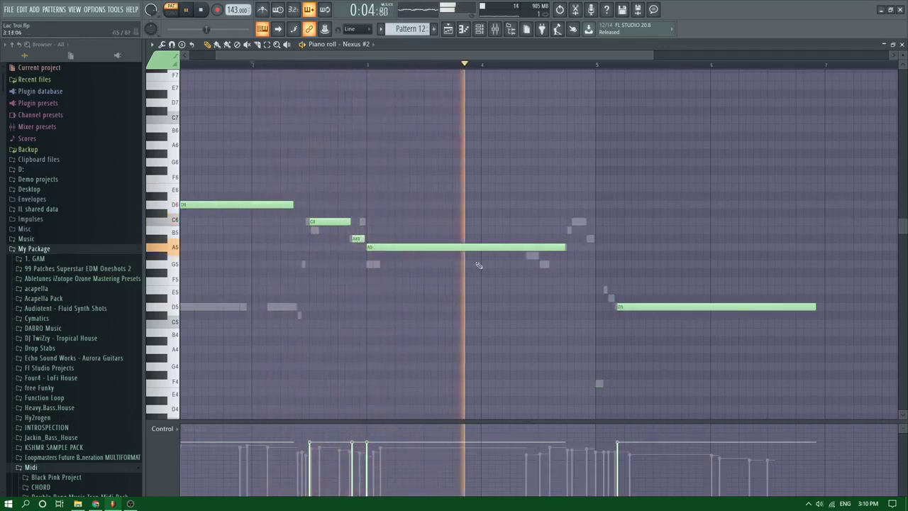
click(579, 223)
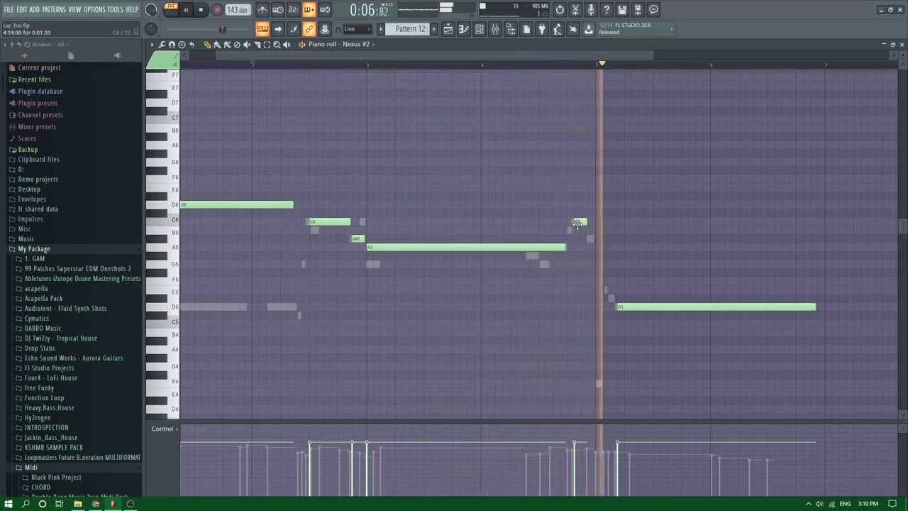
key(space)
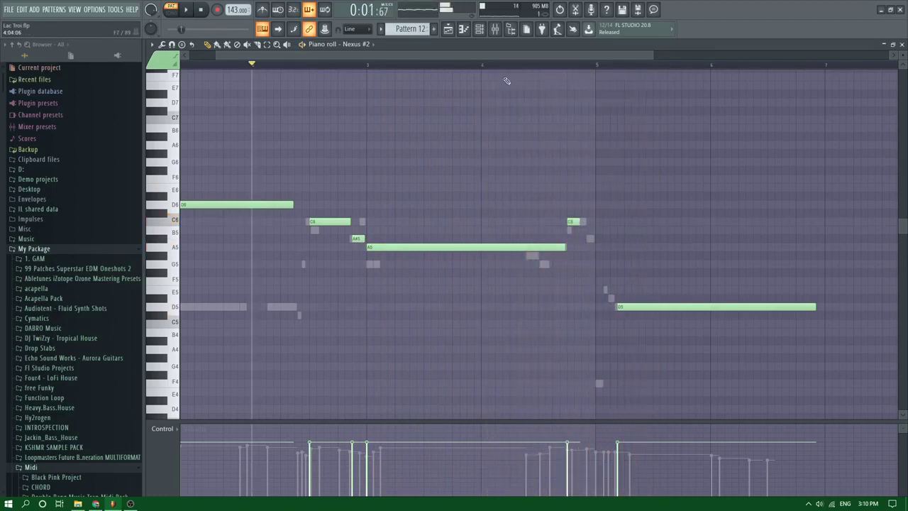
Try a short A#5 note after the C6, move it to D#5 at bar 5, and delete it
click(586, 239)
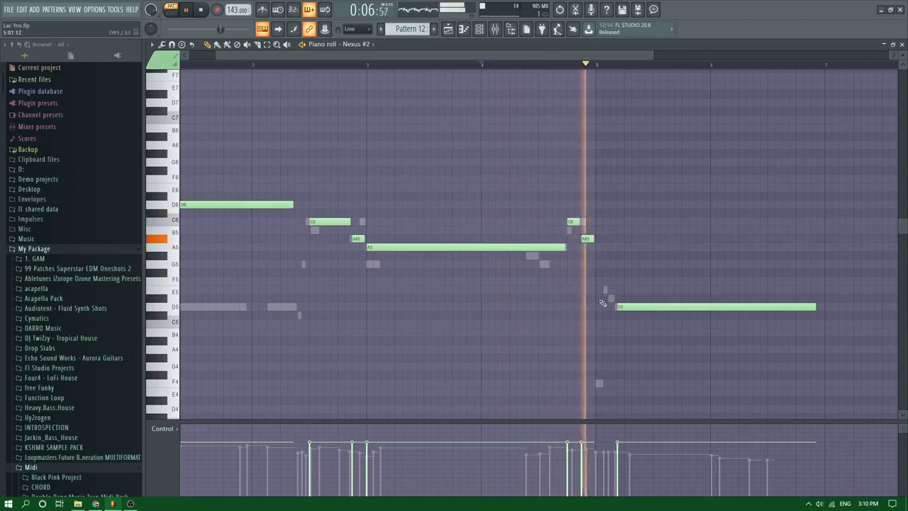
key(space)
drag(589, 240, 603, 299)
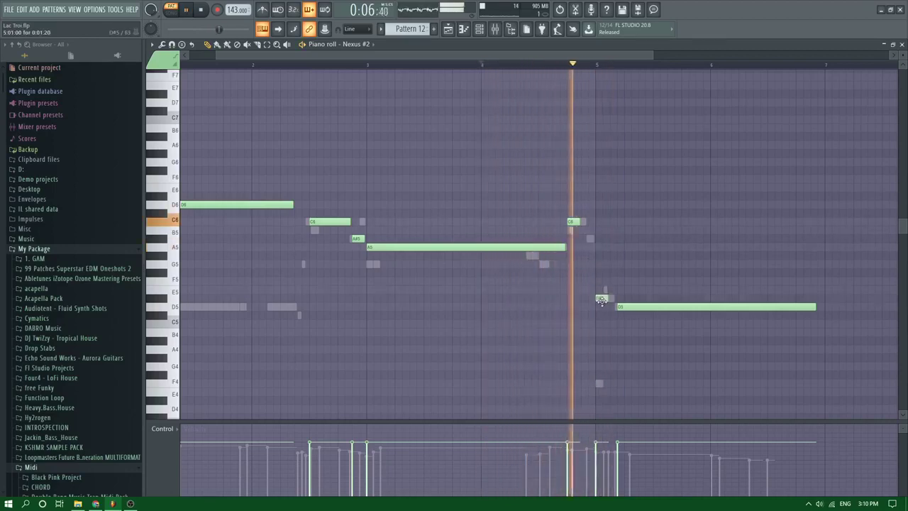
key(space)
right_click(603, 301)
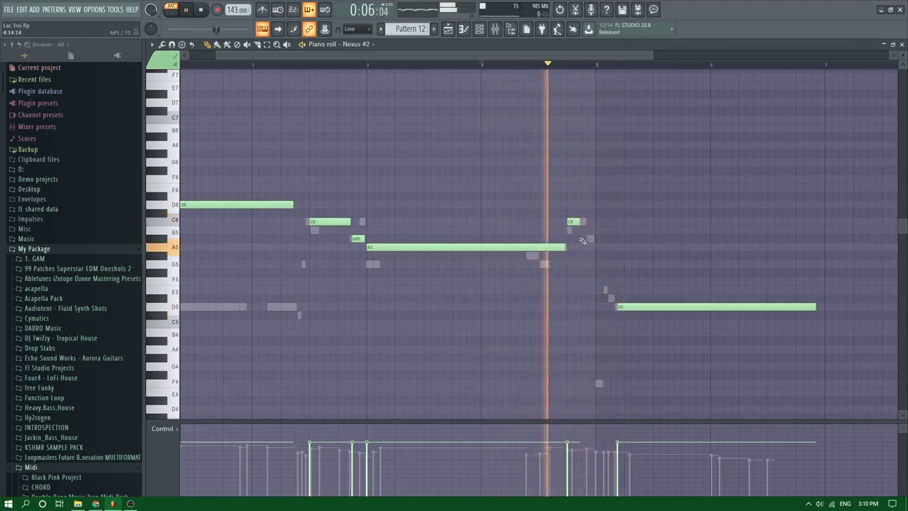
Add a short A#5 note at the end of bar 4 and an E5 at bar 5, directly followed by the long D5 note
click(586, 239)
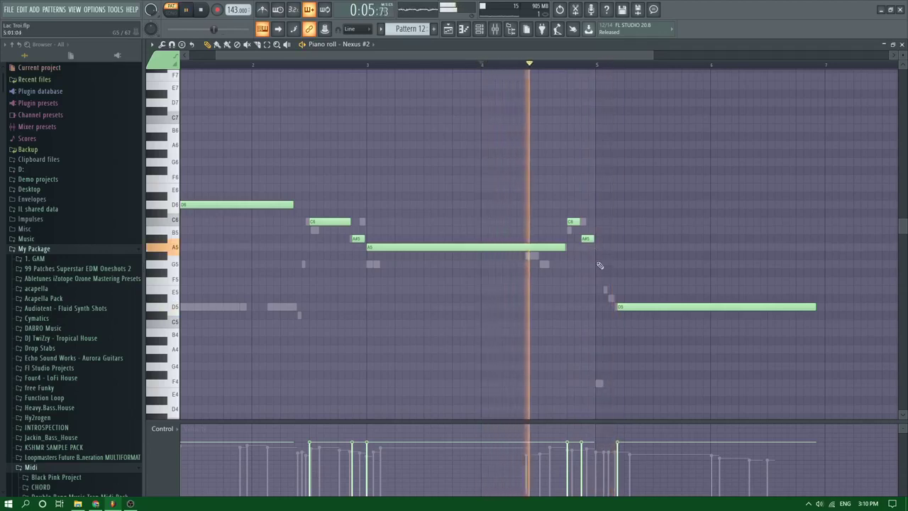
click(603, 290)
click(611, 299)
key(space)
key(space)
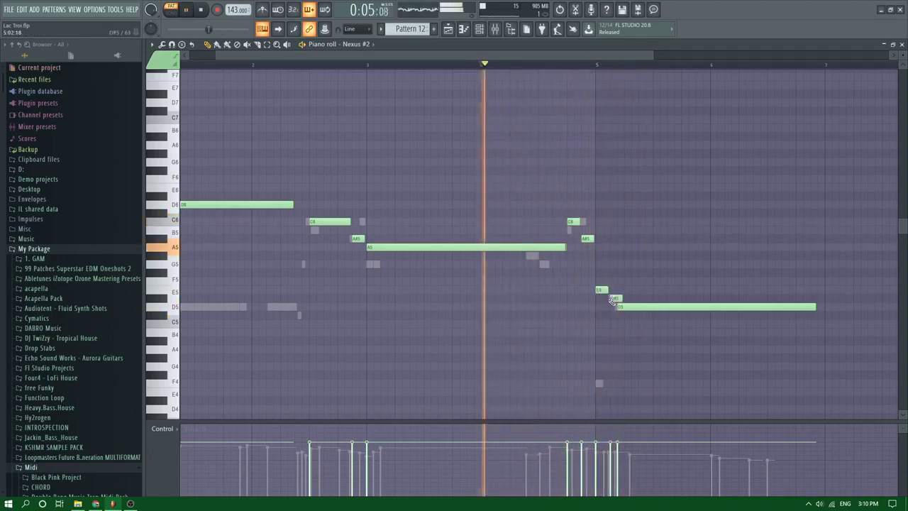
drag(625, 306, 621, 305)
right_click(616, 298)
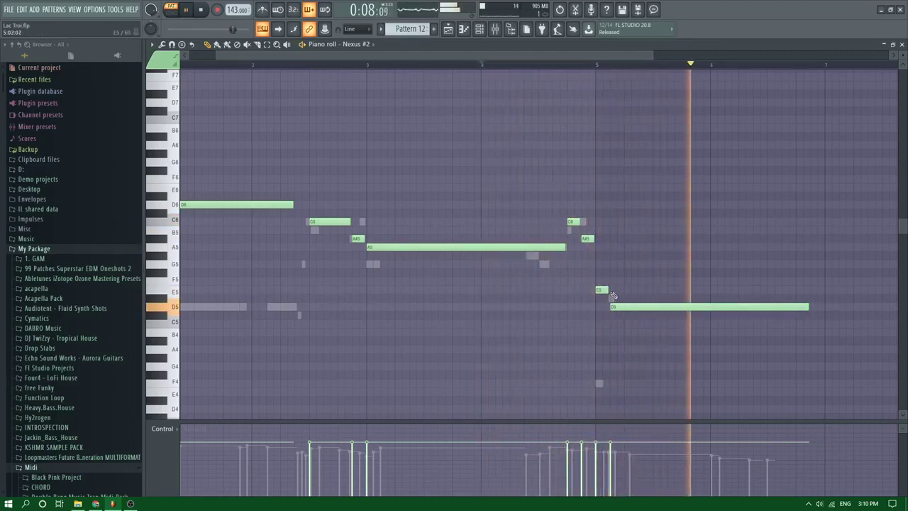
Lower the volume of the recorded Lac Troi master clip on Track 4 and reopen the Nexus #2 notes of Pattern 12
click(448, 29)
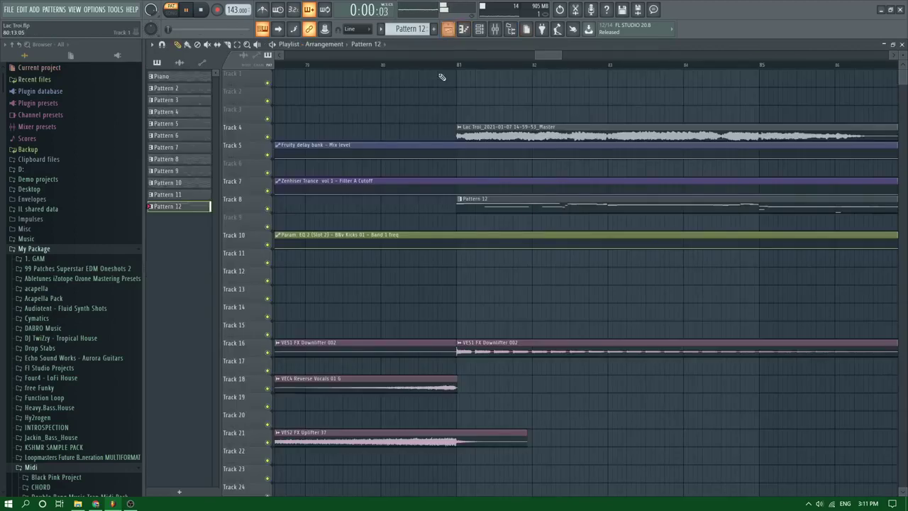
double_click(483, 128)
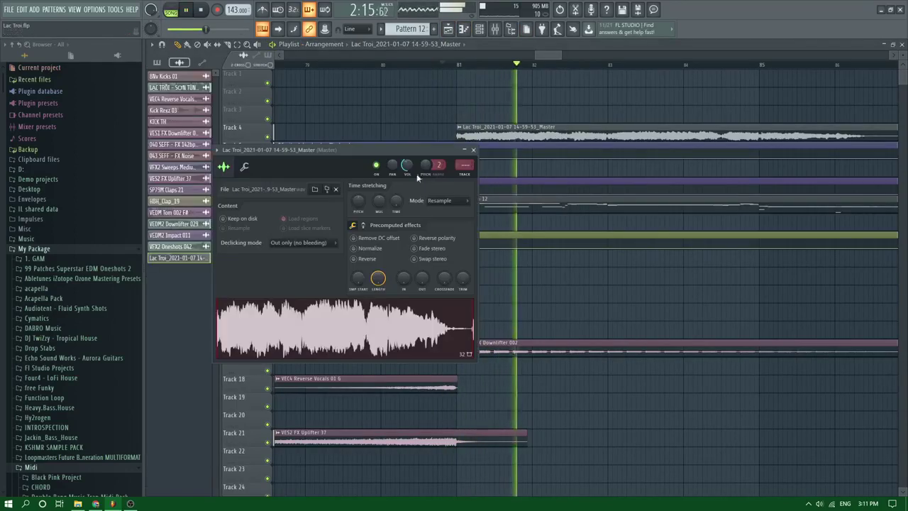
drag(407, 166, 407, 199)
click(473, 149)
double_click(566, 207)
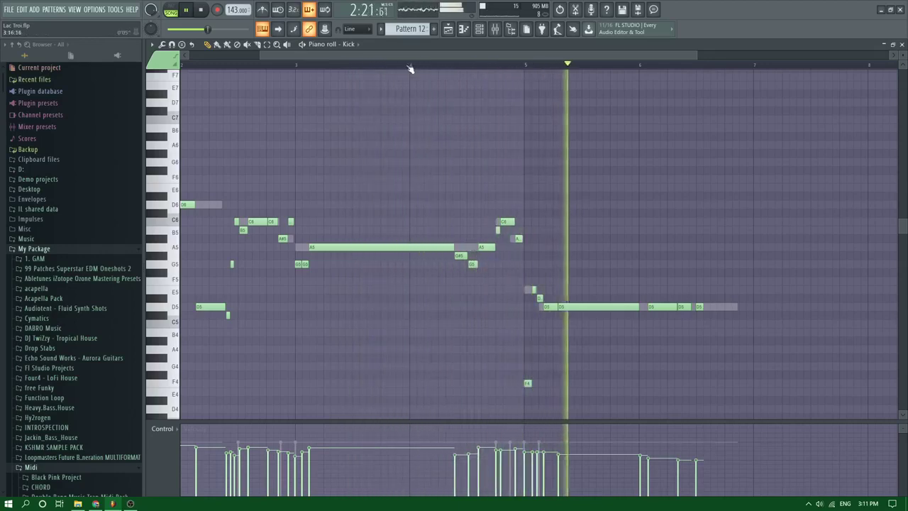
right_click(470, 249)
Play the Nexus #2 melody from about bar 4, clearing the stray high note placed there
click(409, 72)
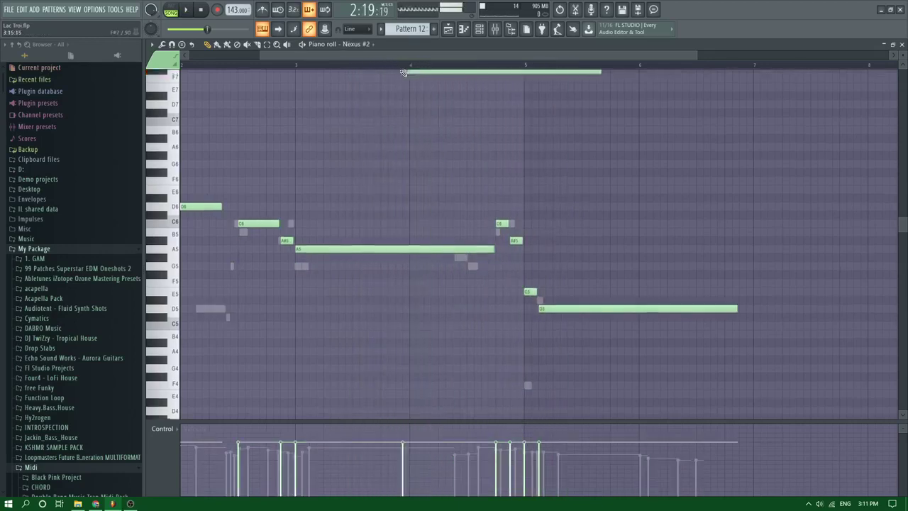
key(space)
right_click(410, 73)
key(space)
key(space)
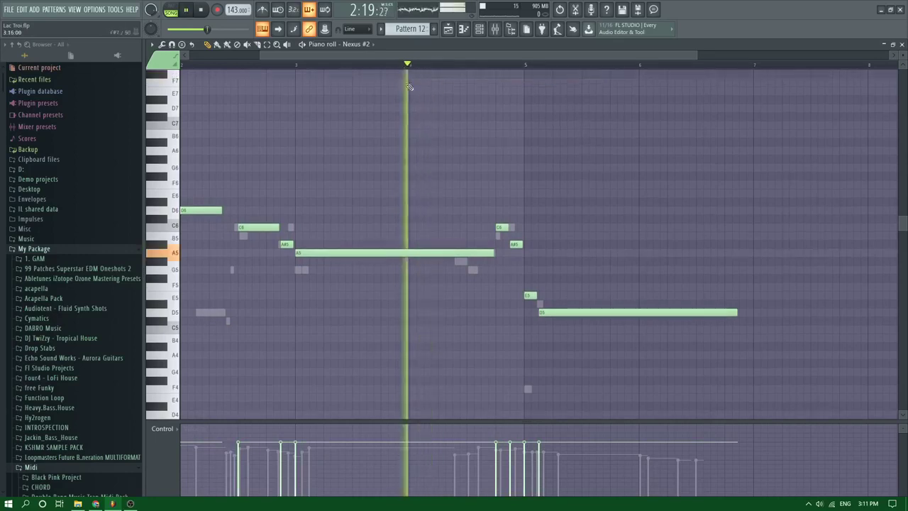
key(space)
Shorten the long A5 note and add short G5 and A5 notes between it and the C6 late in bar 4
click(482, 253)
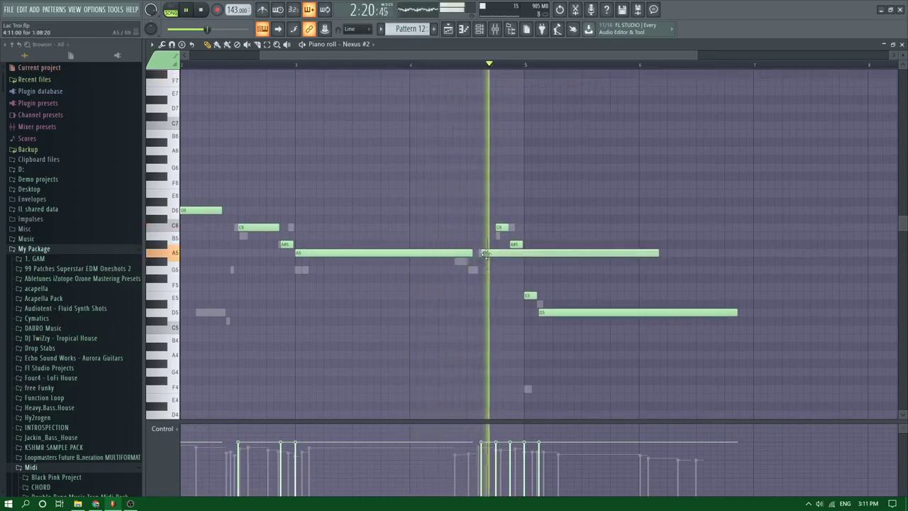
right_click(481, 253)
key(space)
key(space)
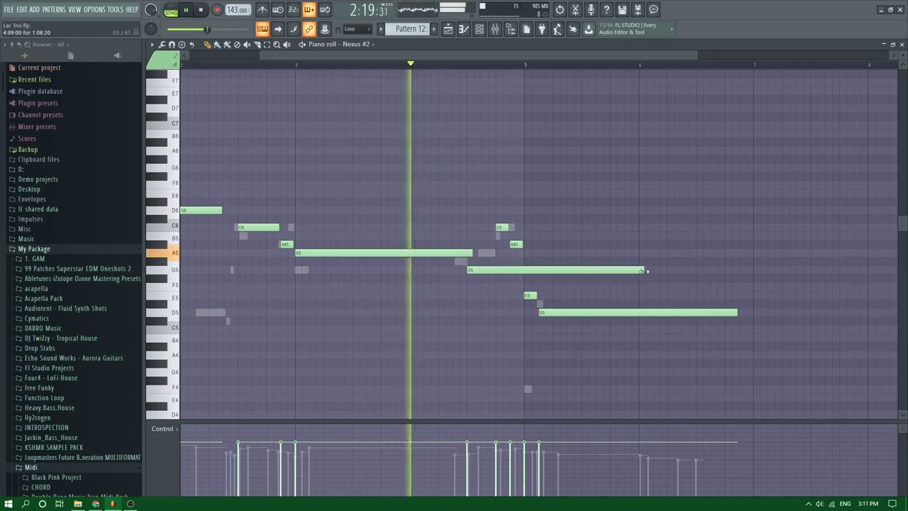
drag(646, 271, 463, 253)
key(space)
key(space)
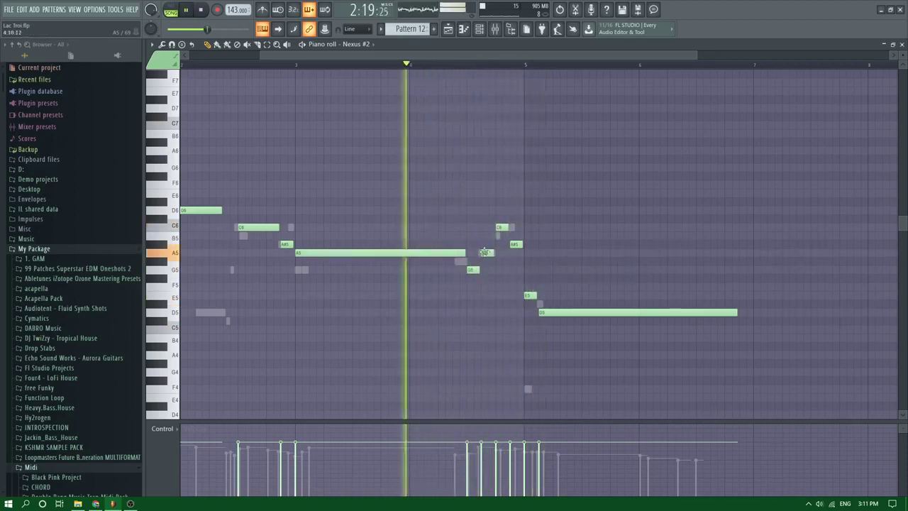
Replace the late A#5 by extending the C6 to bar 5, and replace the E5 by moving the long D5 to bar 5
right_click(516, 244)
drag(507, 227, 521, 228)
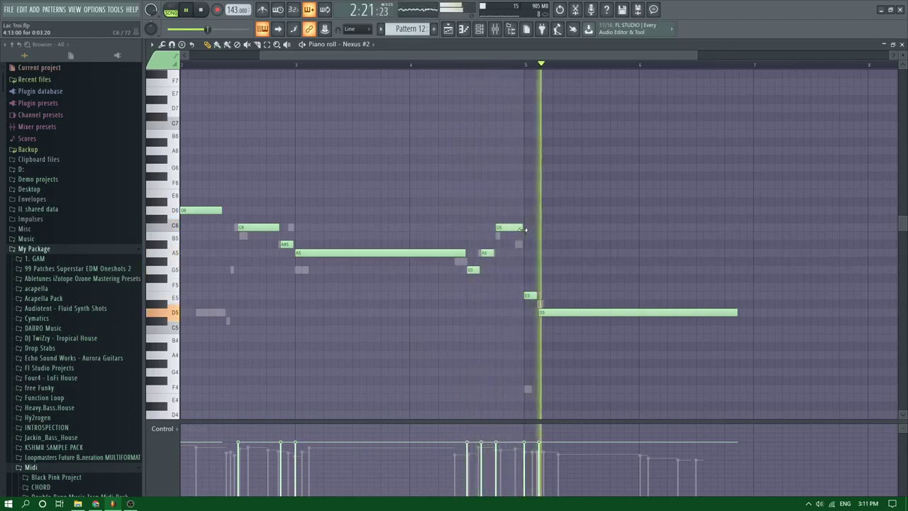
key(space)
key(space)
right_click(531, 294)
drag(568, 313, 554, 313)
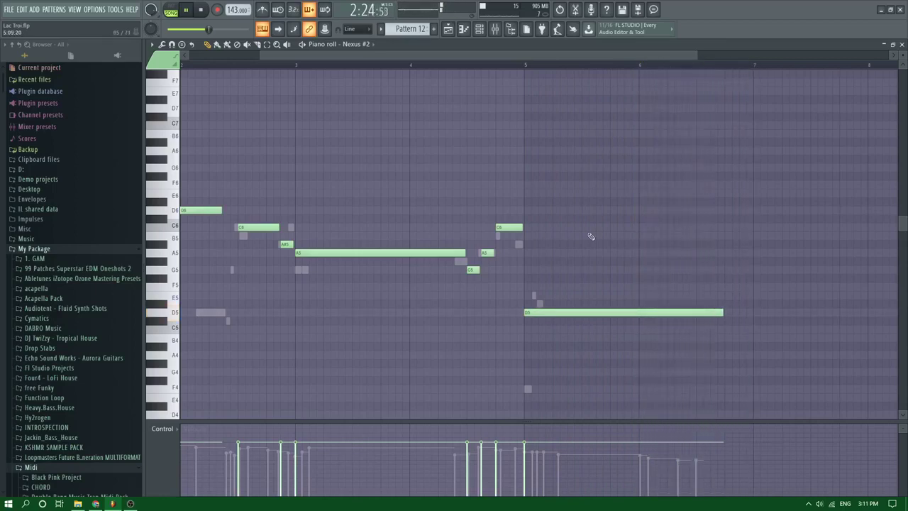
Listen from bar 2 and extend the opening D6 note until it meets the following C6 note
key(space)
click(183, 64)
key(space)
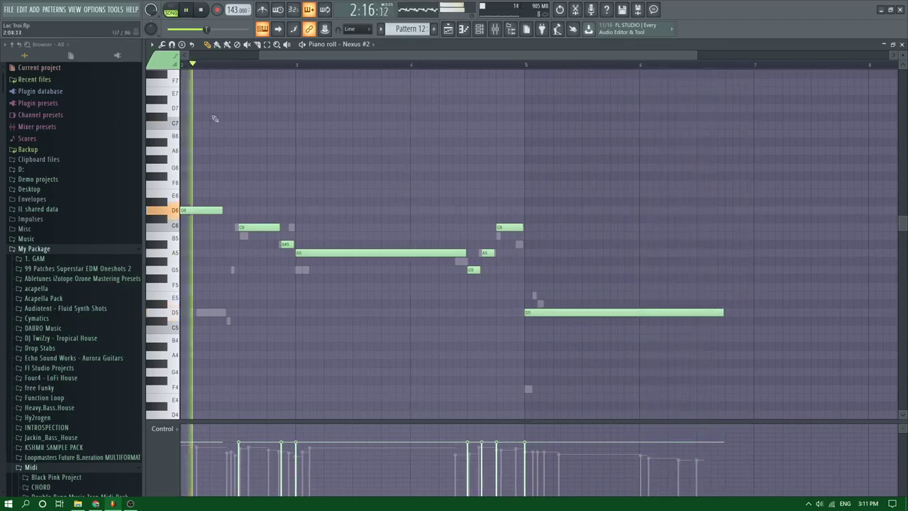
key(space)
key(space)
drag(221, 210, 236, 211)
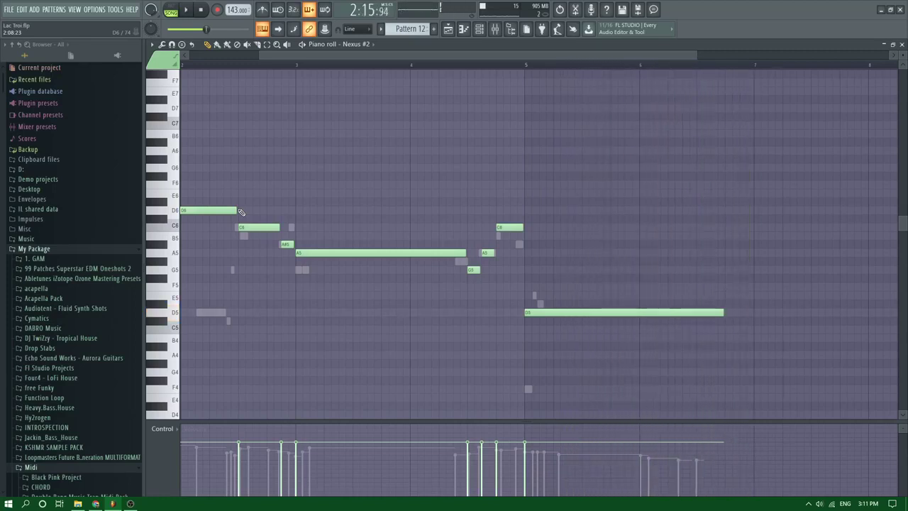
key(space)
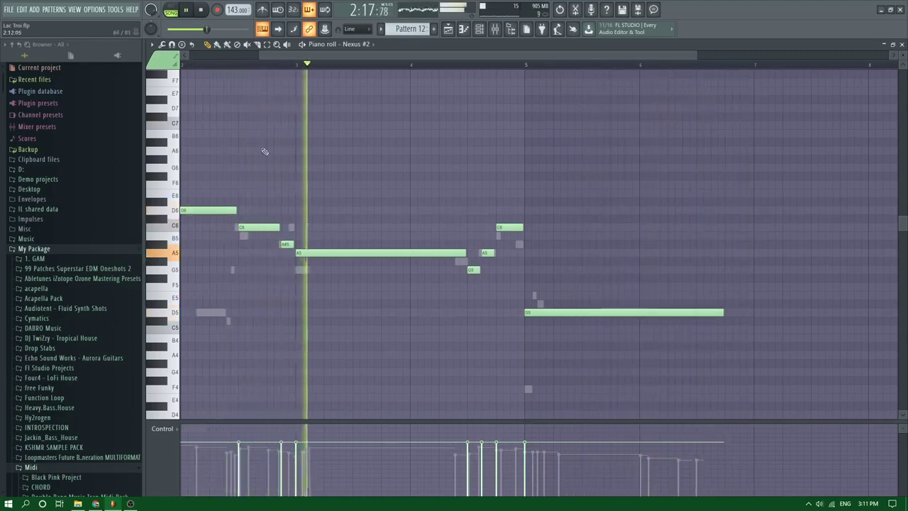
key(space)
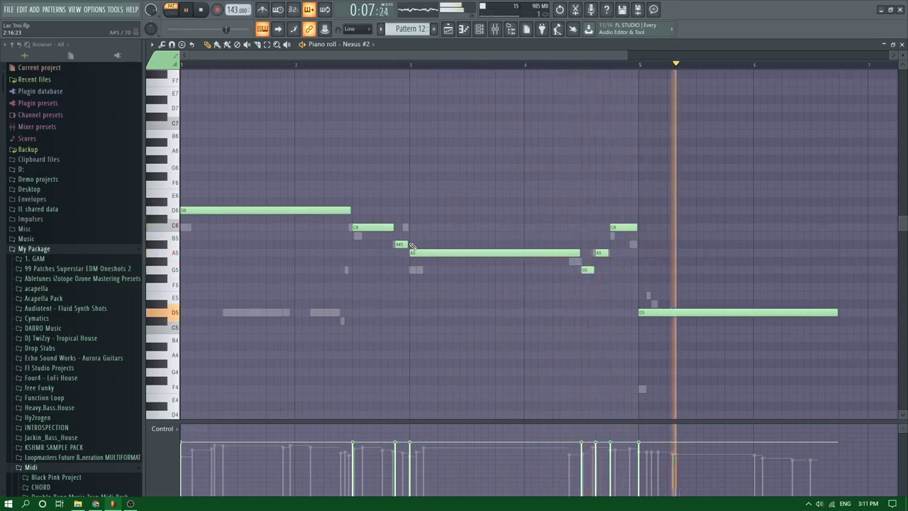
Return to the playlist, remove the stray Pattern 12 clip from Track 1, and play from just before bar 81
key(F5)
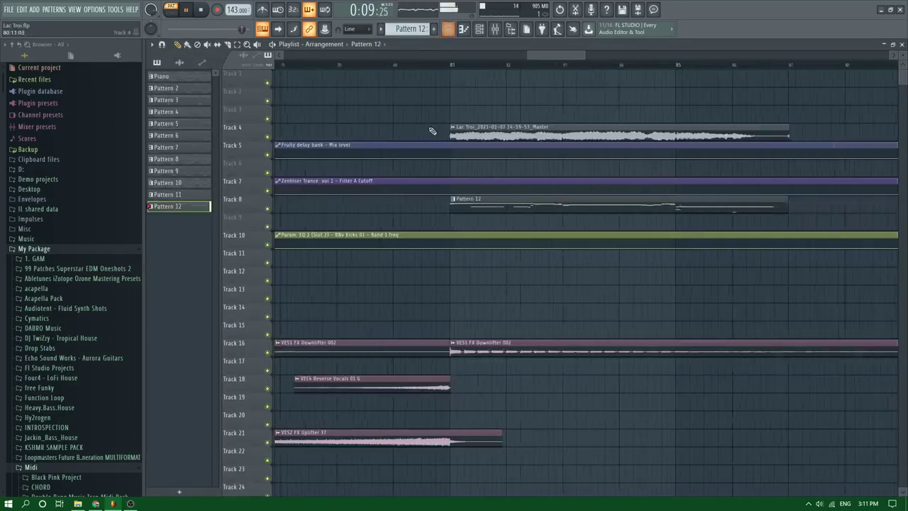
scroll(457, 168, down, 2)
scroll(422, 67, down, 2)
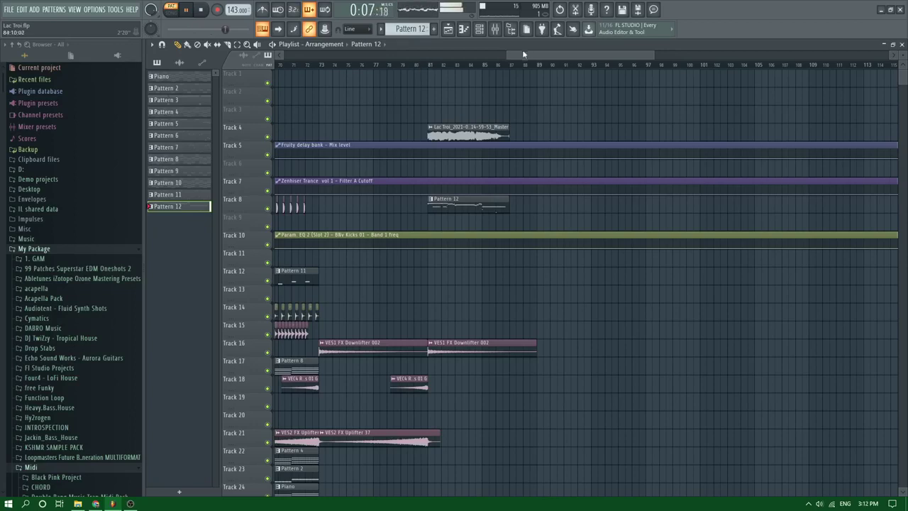
scroll(376, 73, left, 1)
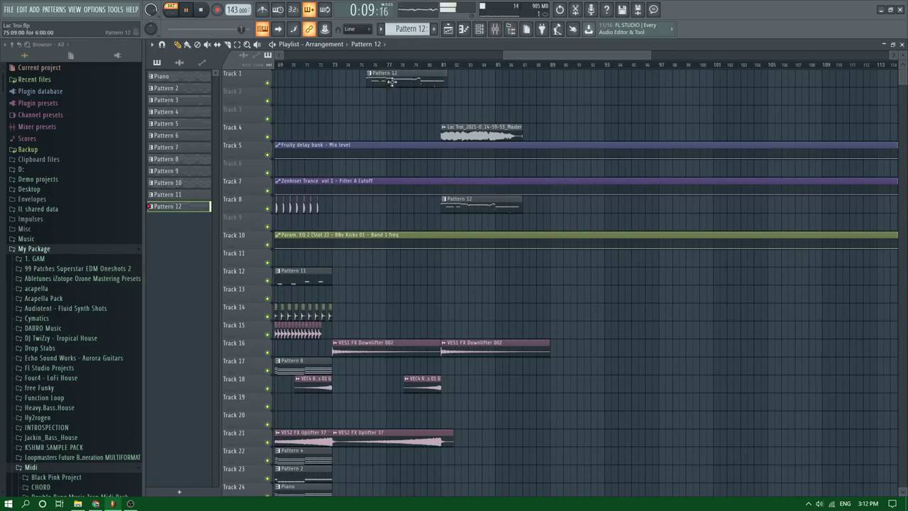
right_click(391, 82)
scroll(318, 63, left, 1)
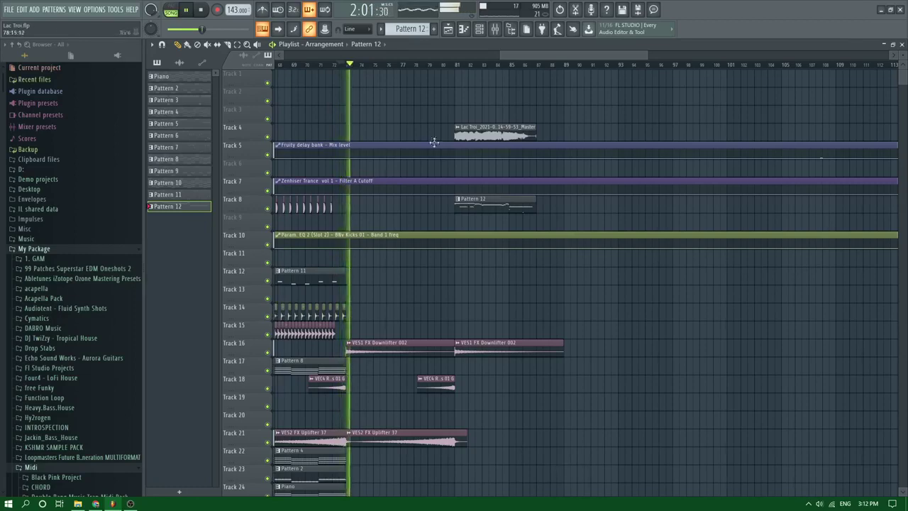
click(449, 65)
scroll(462, 116, up, 3)
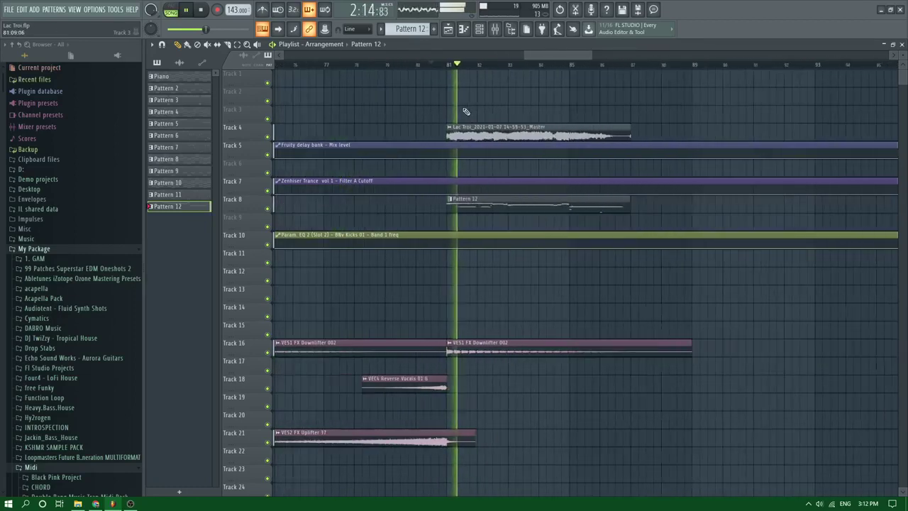
scroll(465, 111, down, 2)
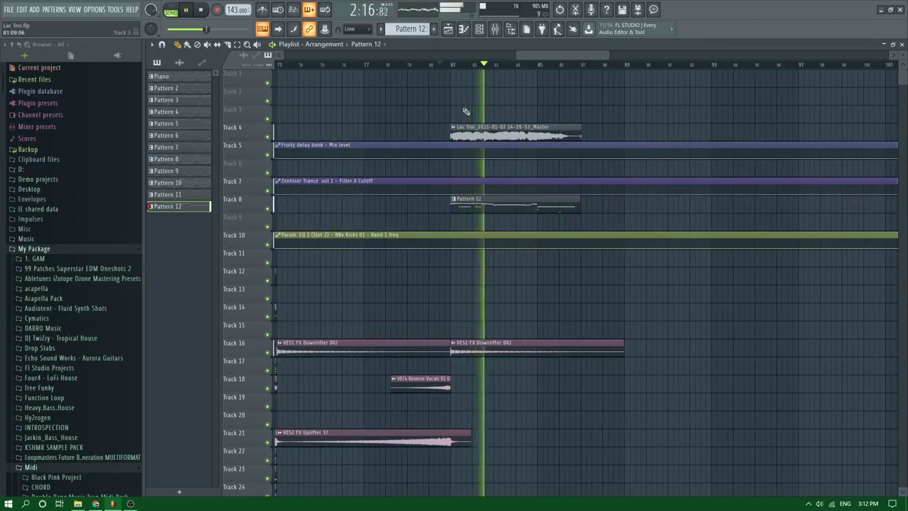
Open Pattern 12 and delete all the converted notes from its Kick channel
double_click(493, 210)
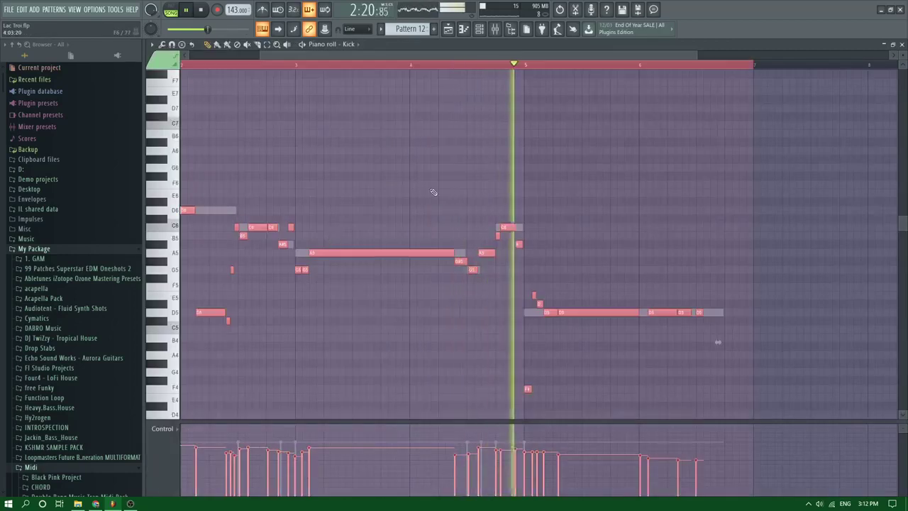
key(ctrl+d)
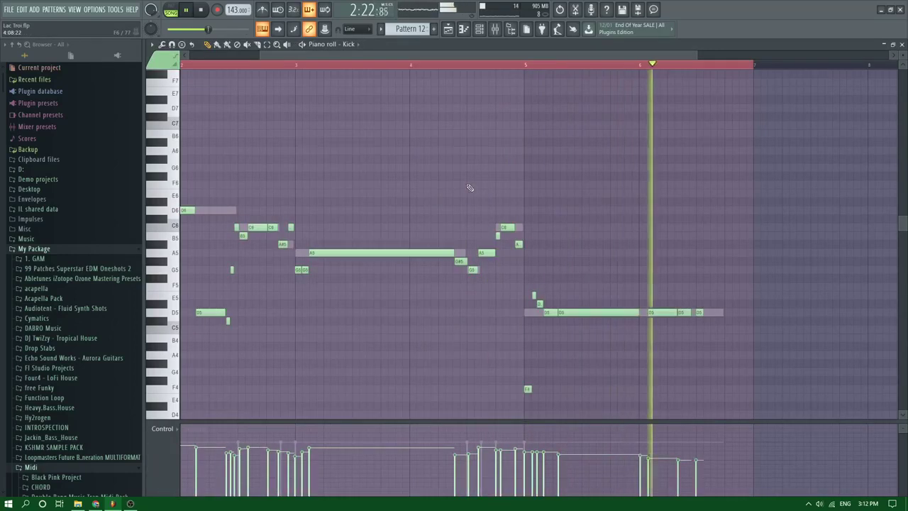
key(ctrl+a)
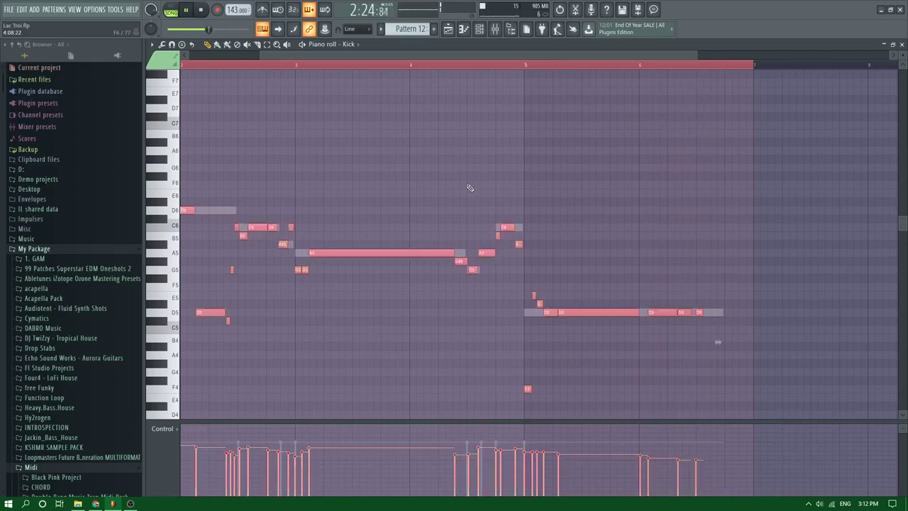
key(Delete)
key(space)
Delete the recorded Lac Troi master clip from Track 4 in the playlist and listen to Pattern 12 without it
click(449, 30)
scroll(475, 207, down, 1)
key(space)
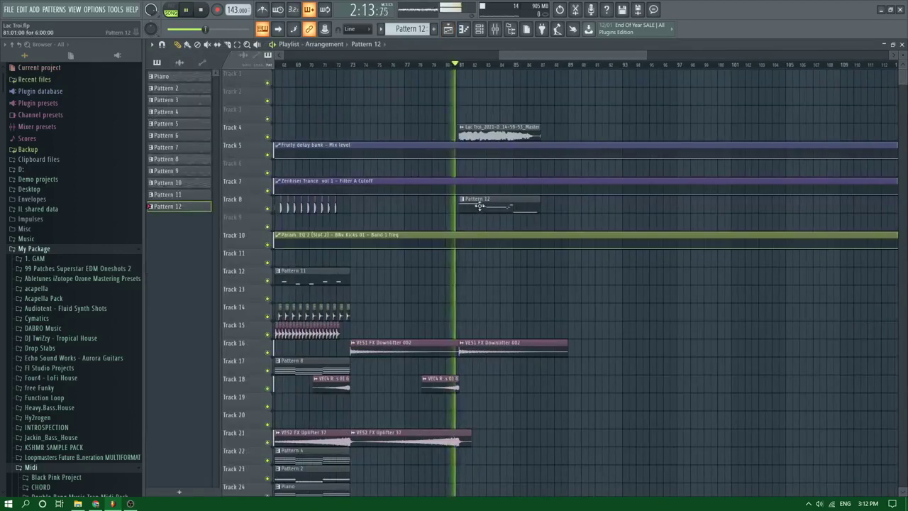
right_click(480, 127)
scroll(484, 142, up, 4)
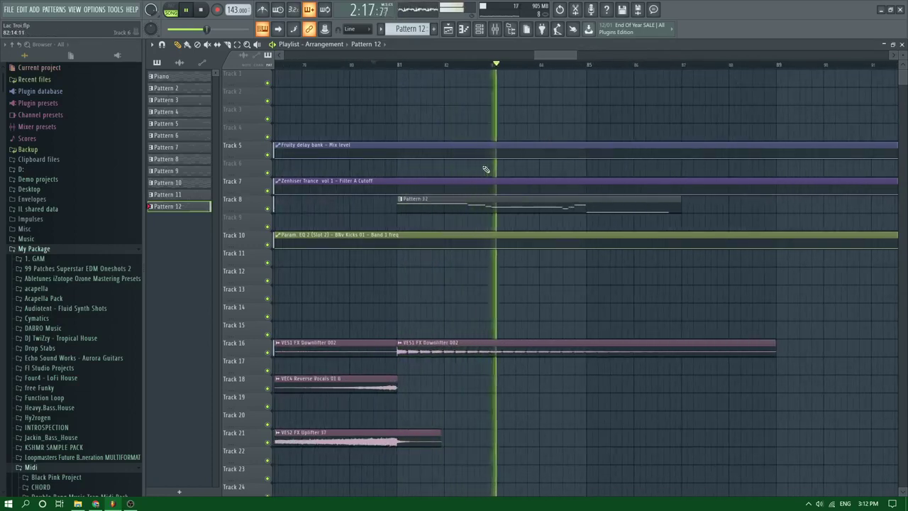
scroll(488, 170, down, 4)
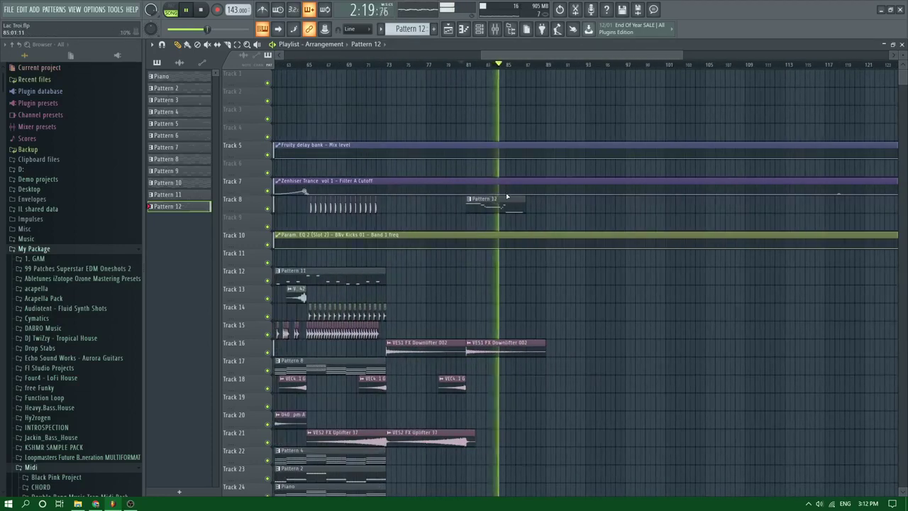
scroll(506, 197, up, 3)
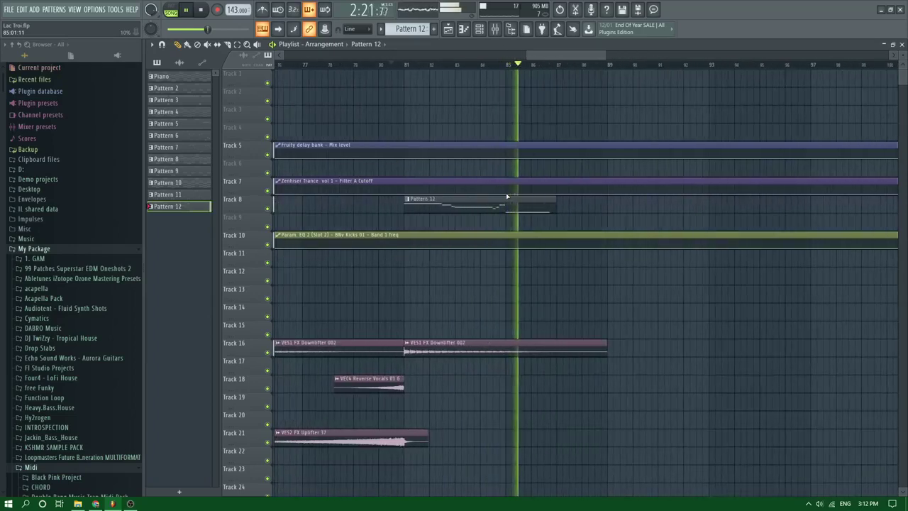
scroll(512, 203, down, 2)
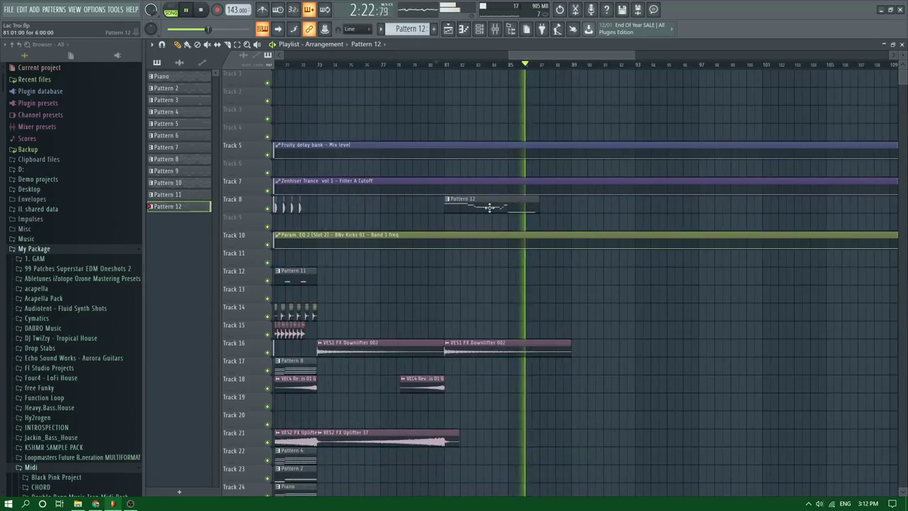
Reopen Pattern 12 in Nexus #2 and add a short C6 note right after the long D5, ending at bar 7
double_click(528, 205)
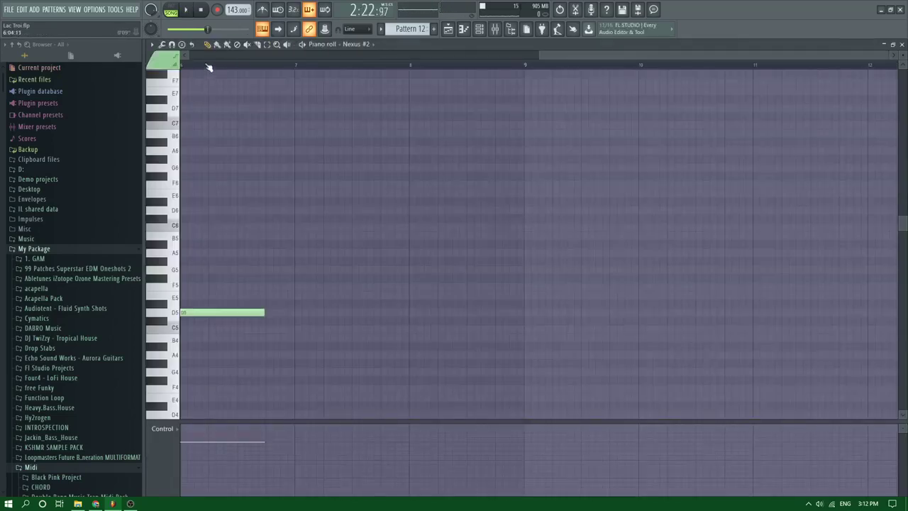
scroll(209, 66, down, 2)
key(space)
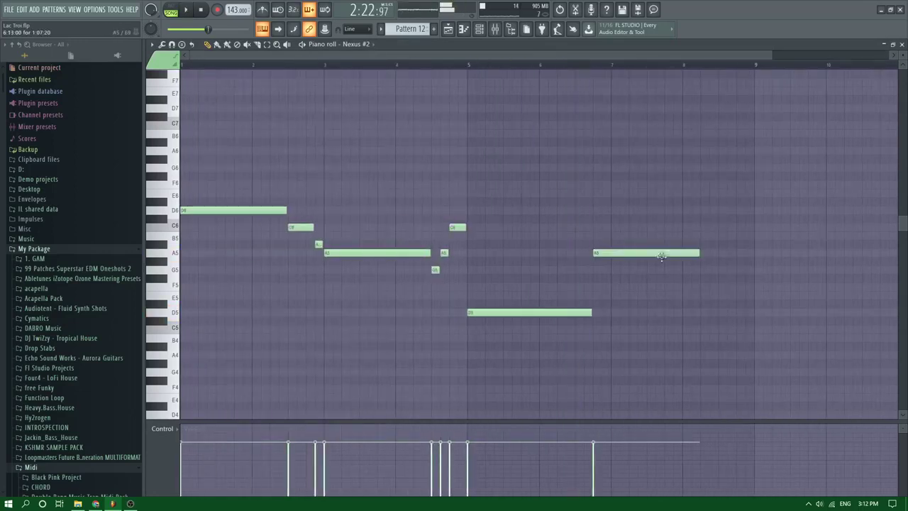
right_click(661, 255)
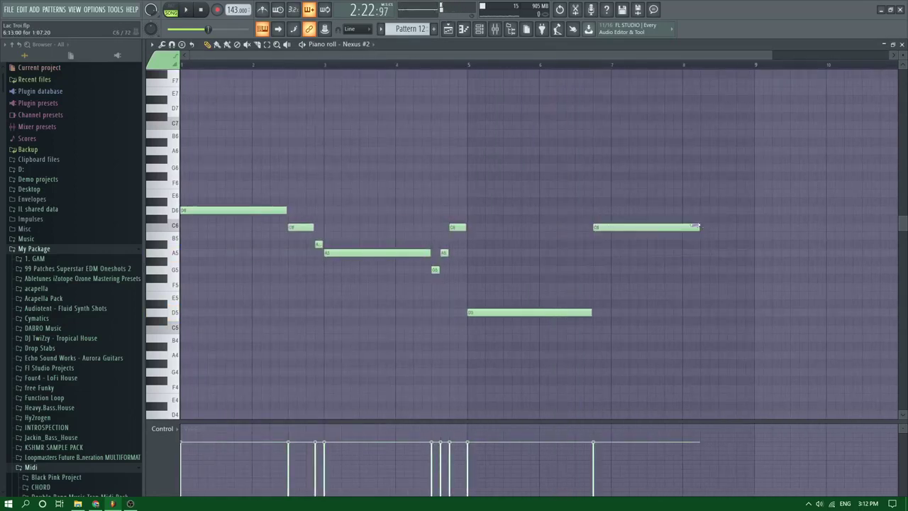
click(612, 210)
right_click(614, 210)
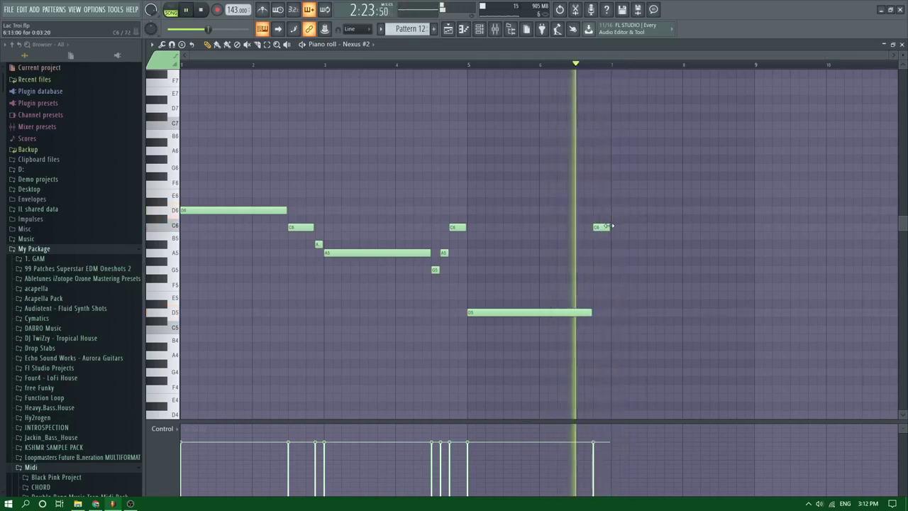
Add a D6 note from bar 7 to the middle of bar 8, followed by short A5 and C6 notes up to bar 9
click(614, 210)
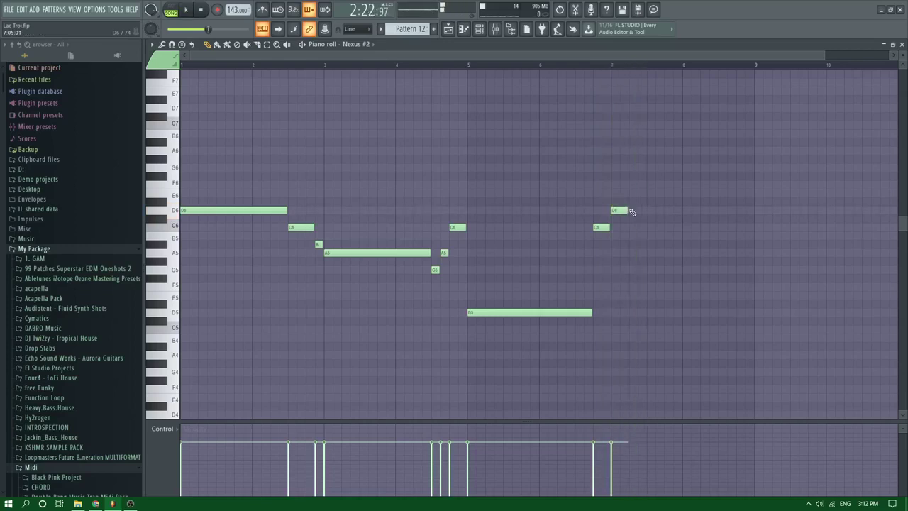
drag(626, 210, 681, 210)
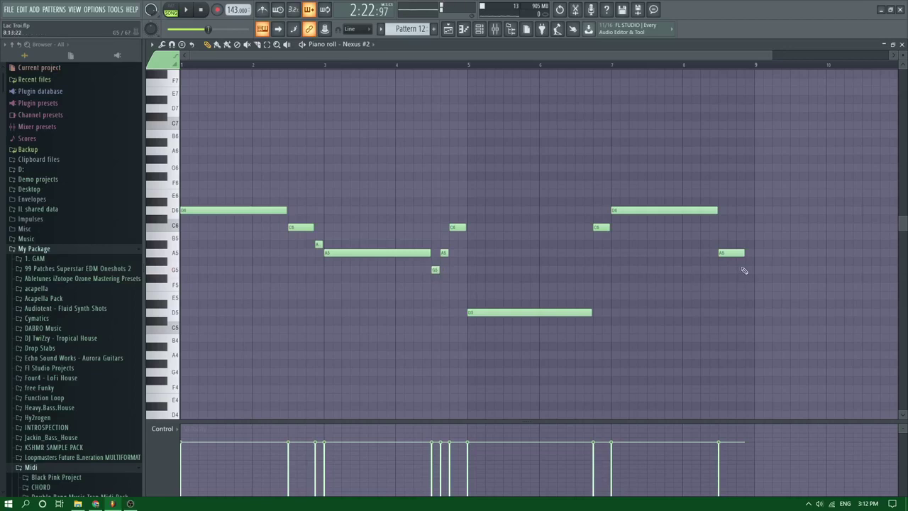
click(631, 66)
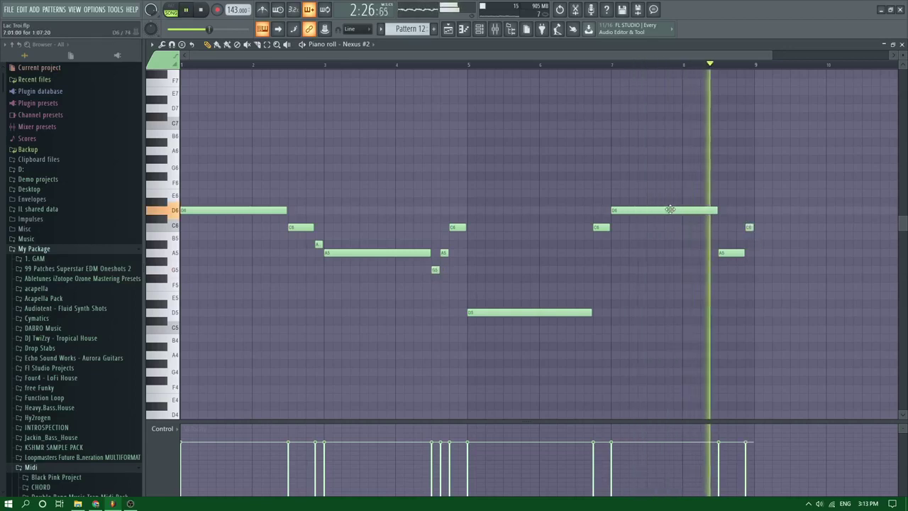
Solo the Lac Troi vocal on Track 25 in the playlist and listen to it around bars 81 to 87
click(448, 29)
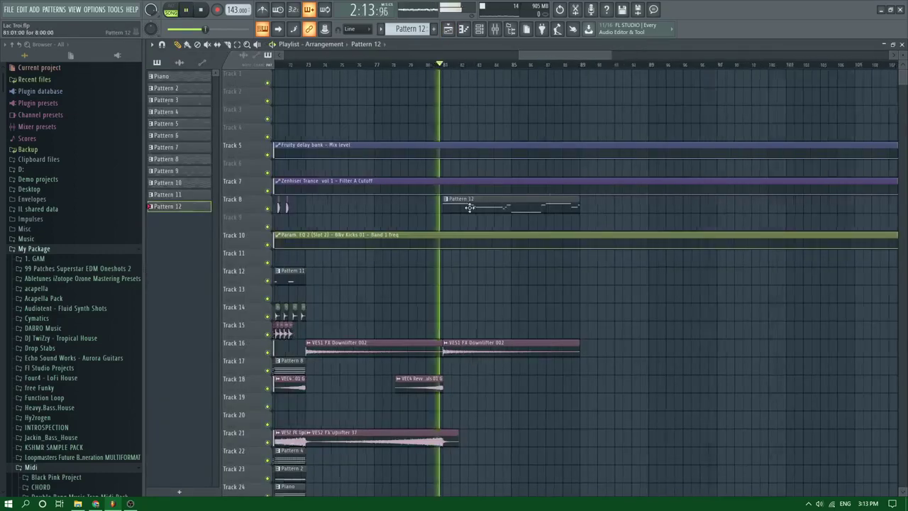
scroll(469, 208, up, 2)
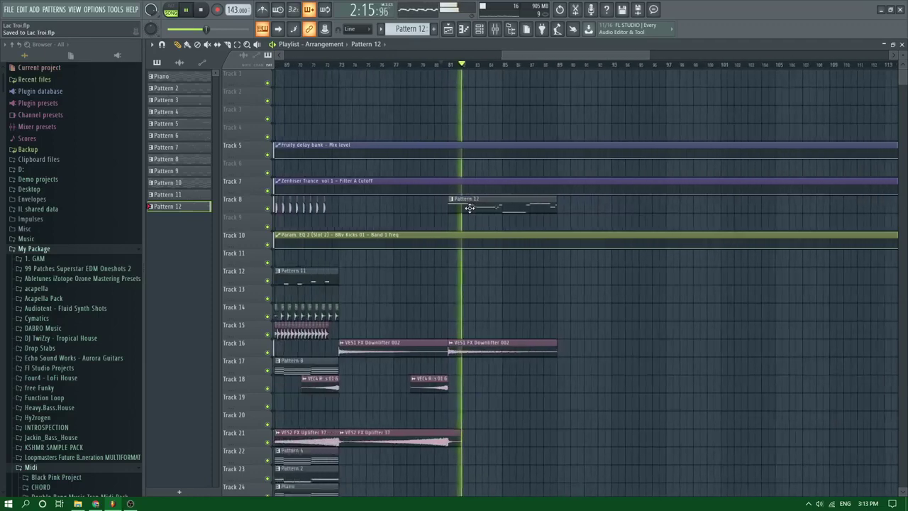
scroll(470, 208, down, 3)
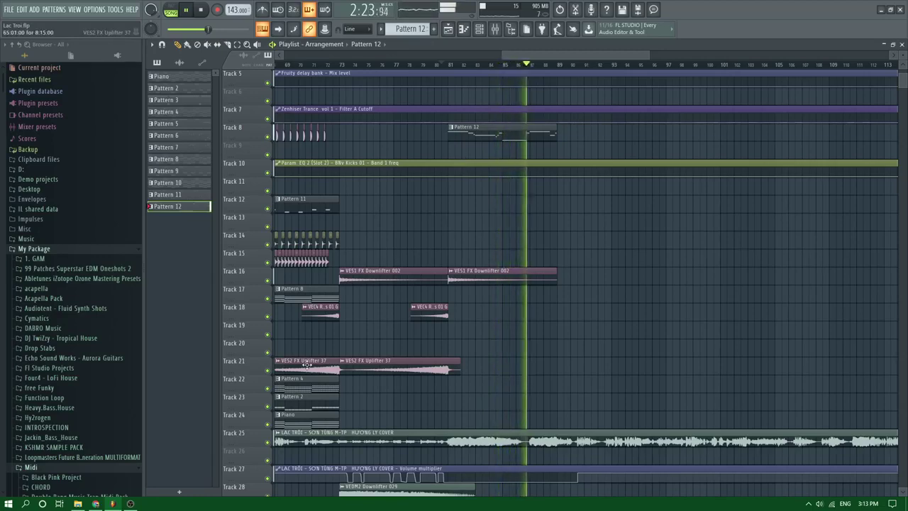
right_click(267, 443)
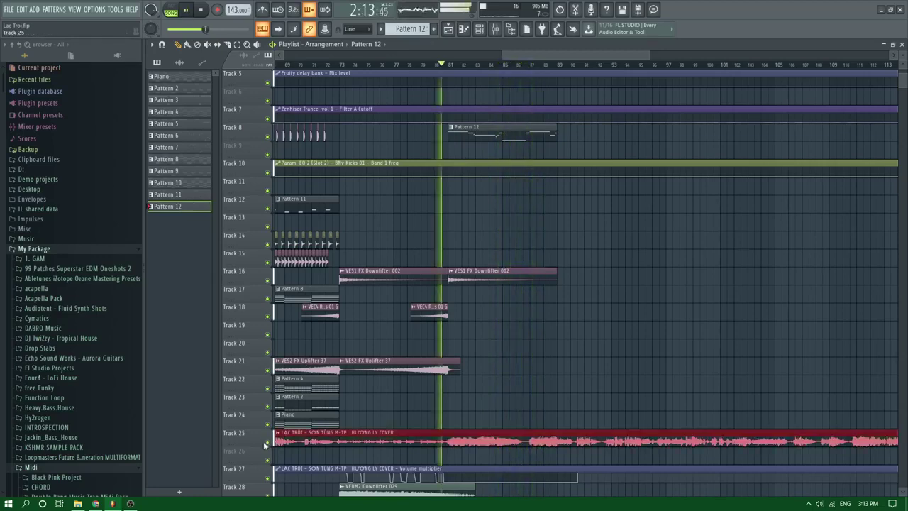
click(526, 67)
key(space)
scroll(556, 276, up, 2)
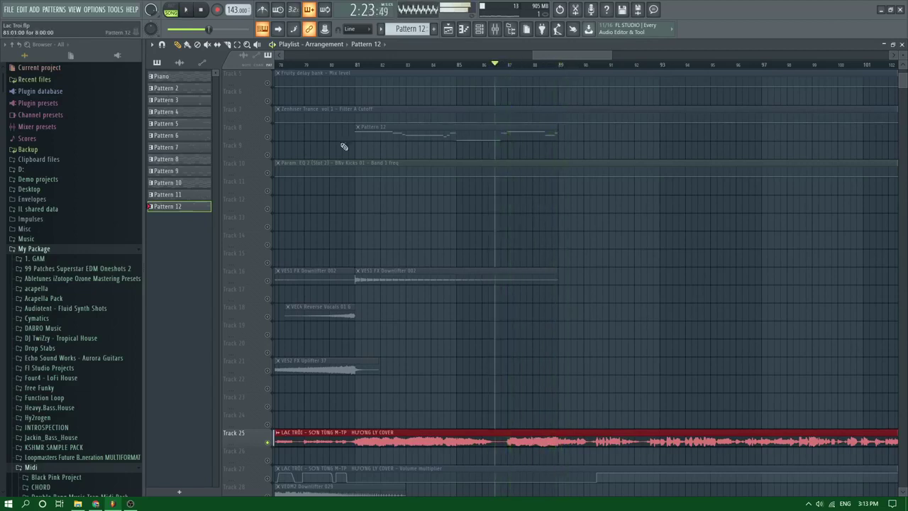
click(486, 66)
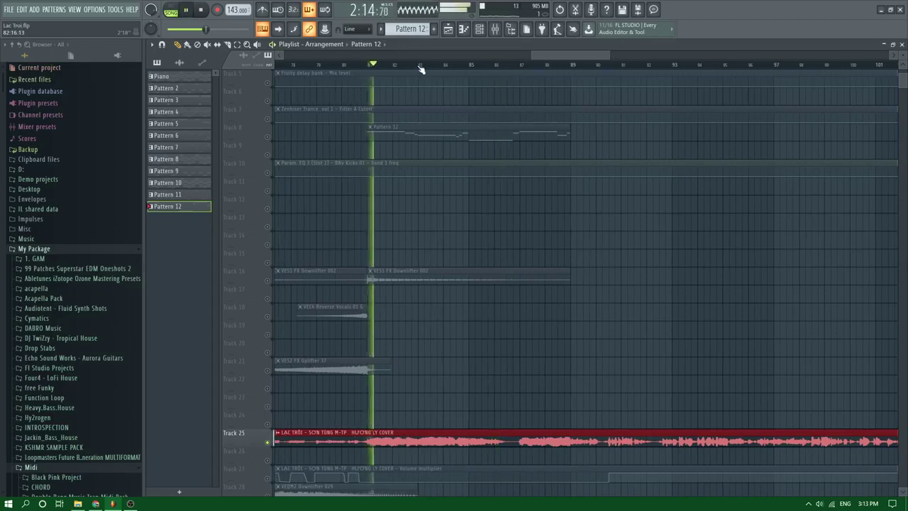
Try the long bar 7 note of Pattern 12 on A5 and play it from bar 81 with Track 8 unmuted beside the vocal
double_click(506, 132)
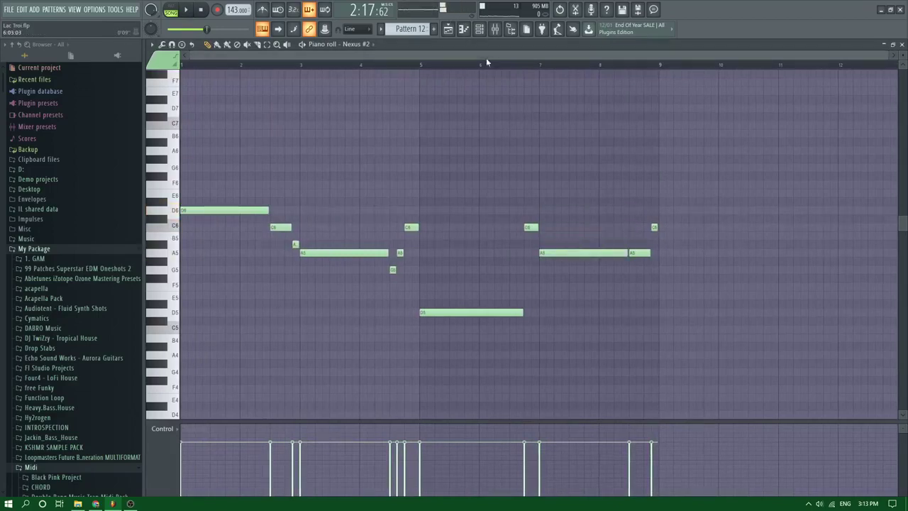
key(space)
click(448, 30)
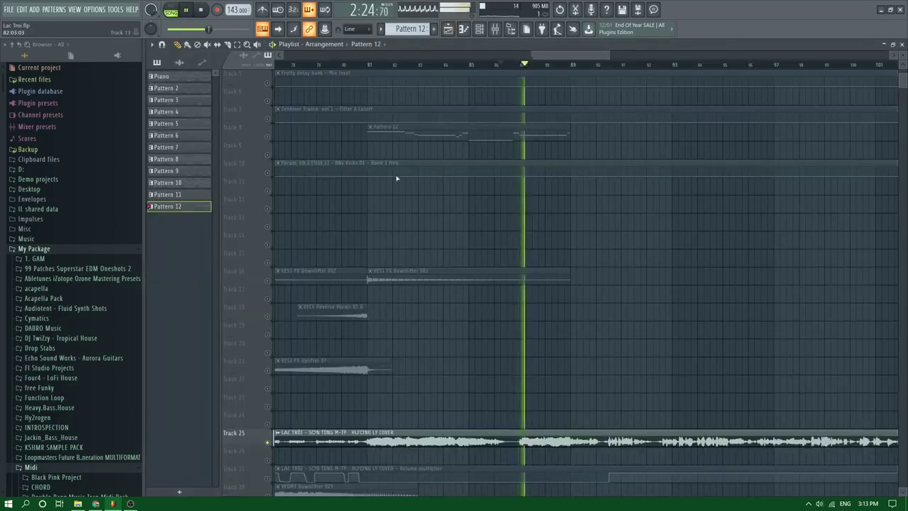
click(364, 65)
click(272, 137)
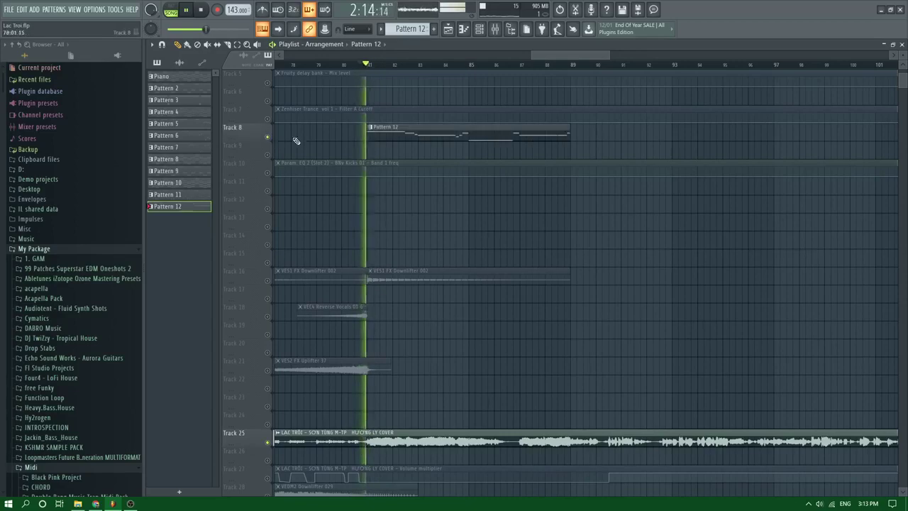
Remove Pattern 12's short C6 before bar 7, then move the long bar 7 note to C6 and shorten it to end at bar 8
double_click(447, 137)
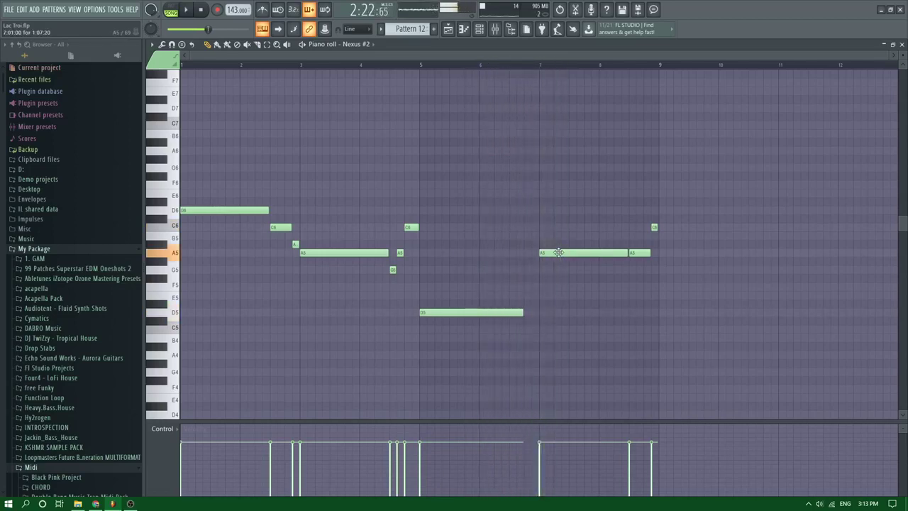
drag(559, 253, 557, 227)
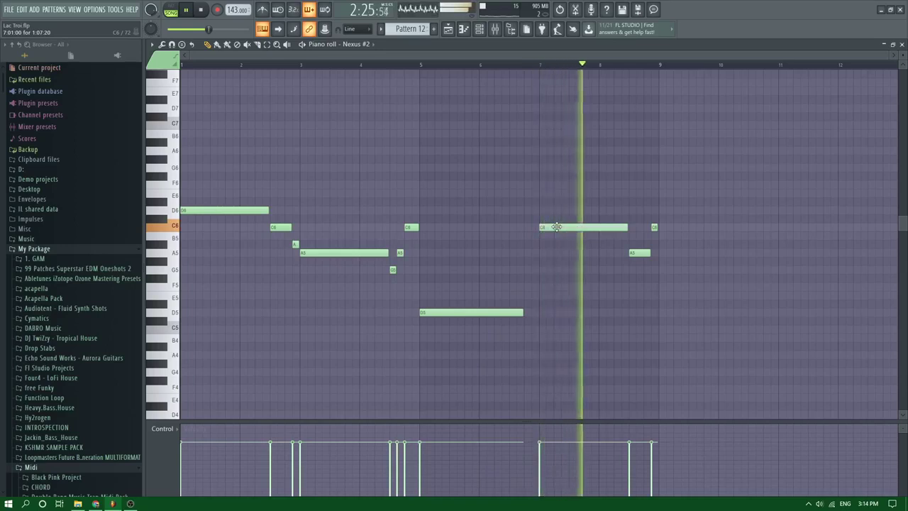
drag(625, 228, 596, 229)
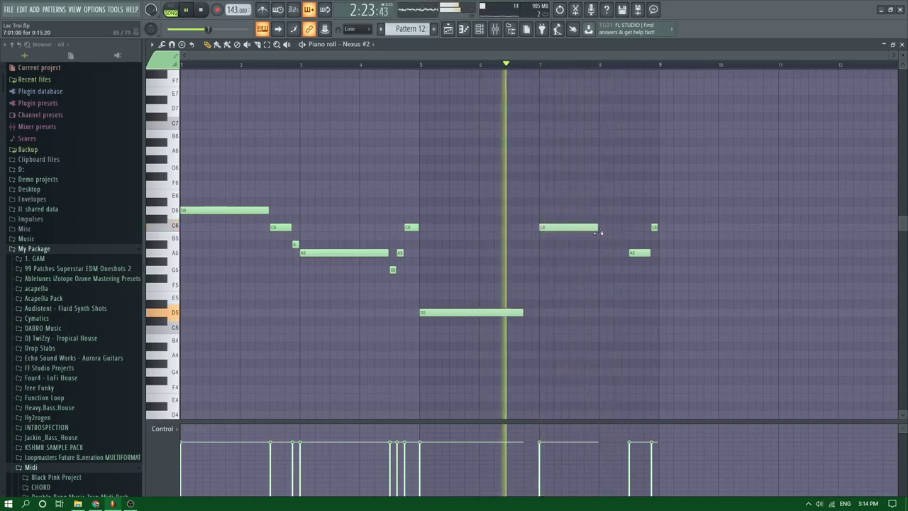
Replace the short A5 and C6 notes at the end of bar 8 with one A5 note filling the whole bar
click(604, 253)
right_click(632, 253)
mouse_move(654, 253)
mouse_down()
mouse_move(629, 254)
mouse_move(657, 253)
mouse_up()
right_click(654, 228)
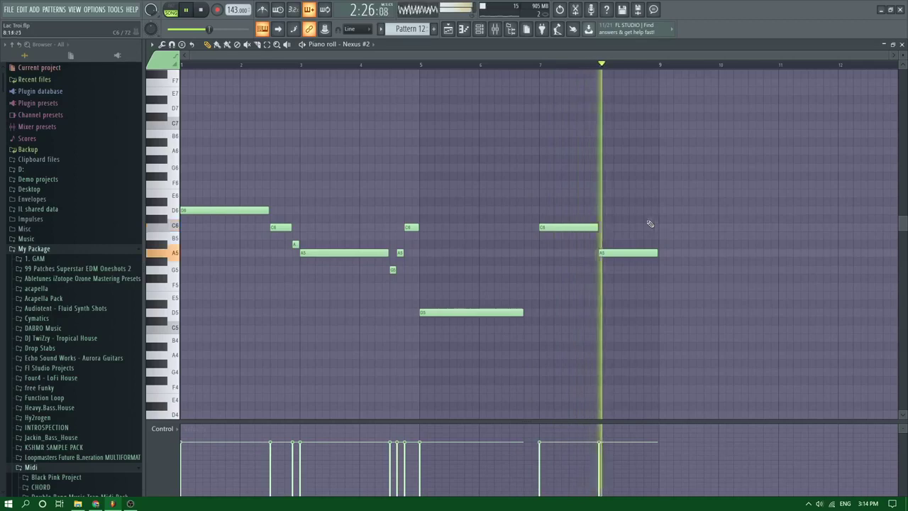
Unmute all playlist tracks again and play the melody in the full mix from just before bar 81
click(451, 32)
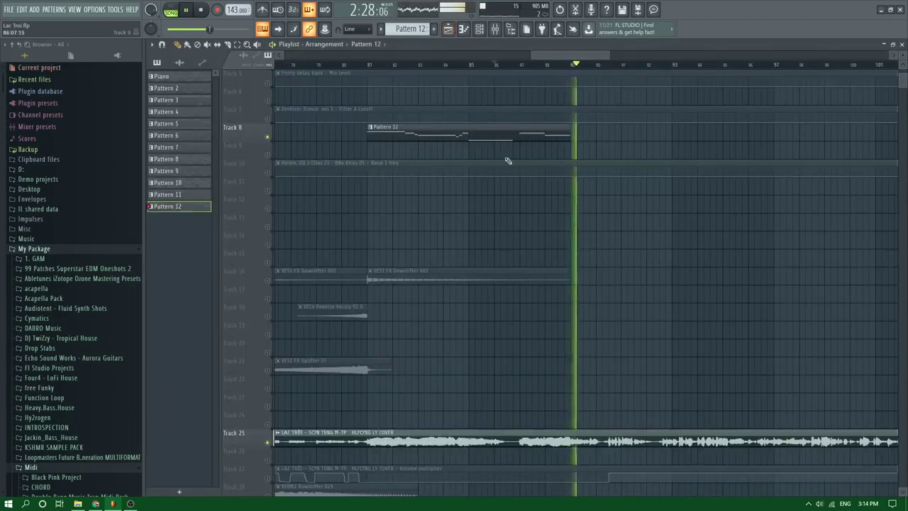
scroll(492, 205, down, 2)
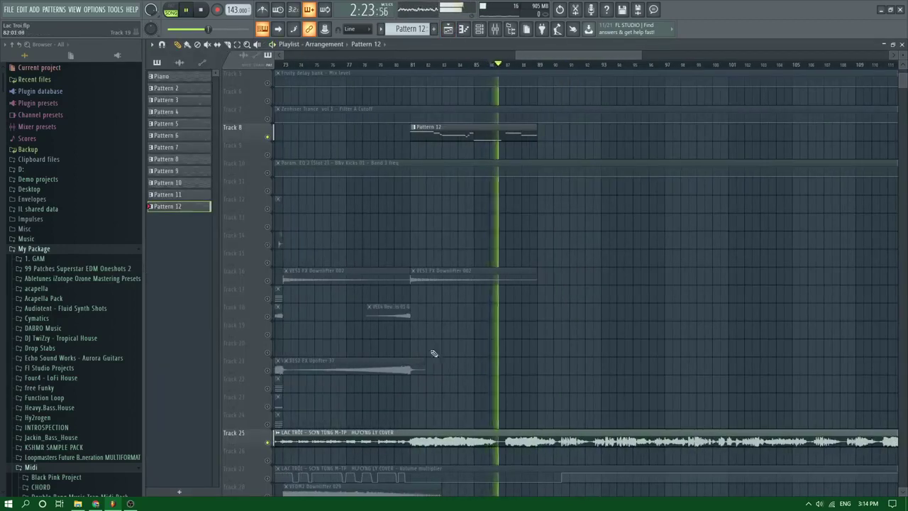
right_click(269, 443)
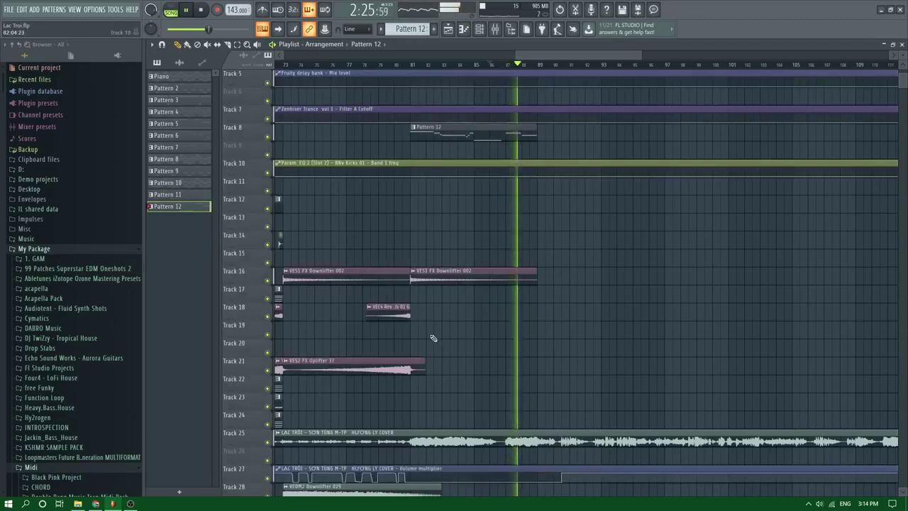
click(396, 68)
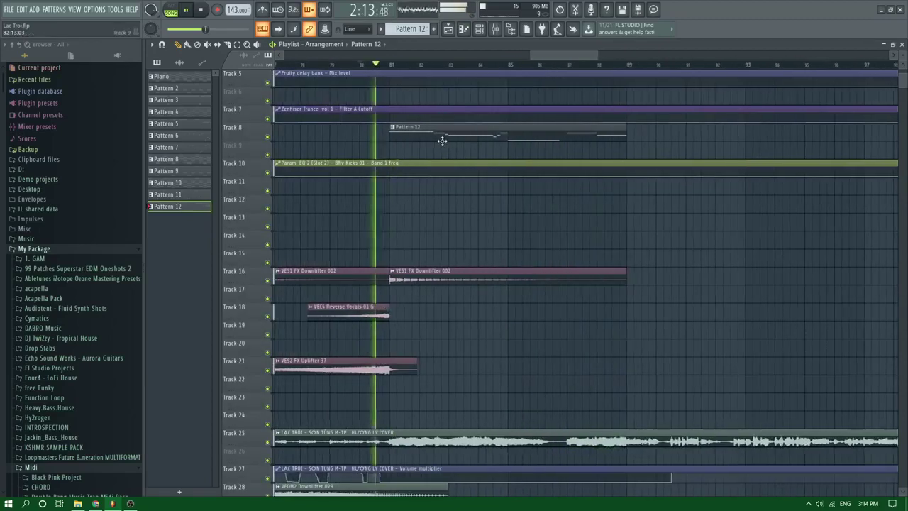
Reopen Pattern 12 in the piano roll, check the channel rack and save the project
double_click(439, 136)
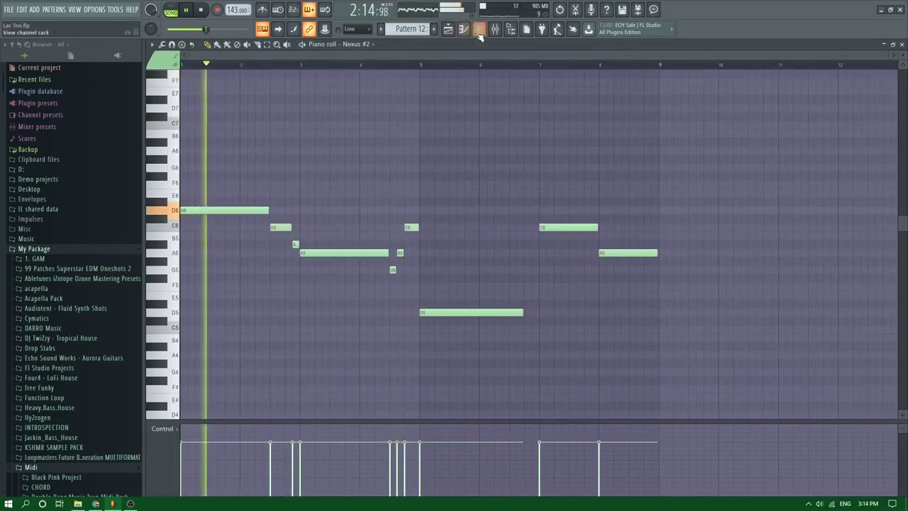
key(F6)
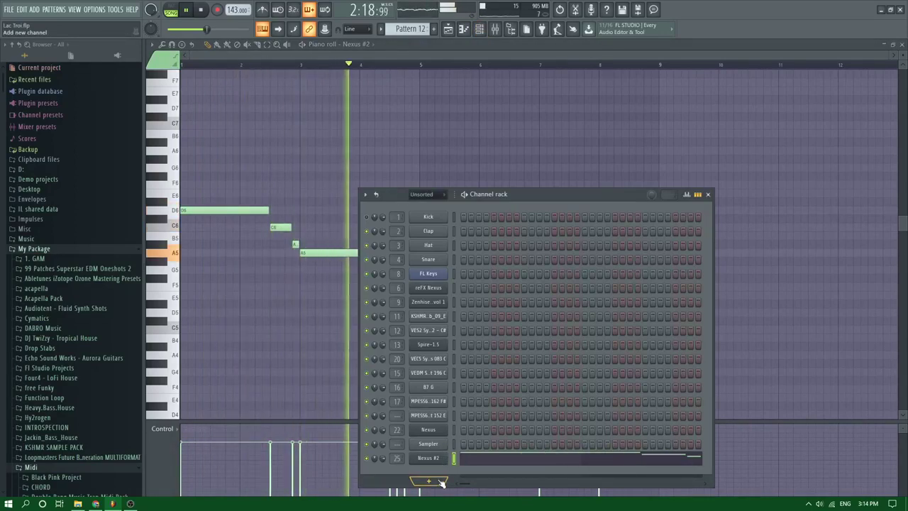
key(ctrl+s)
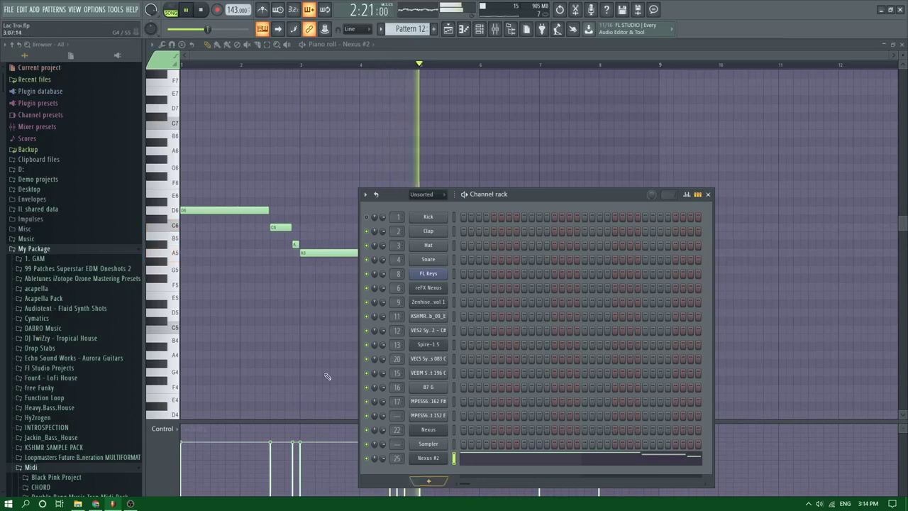
key(F6)
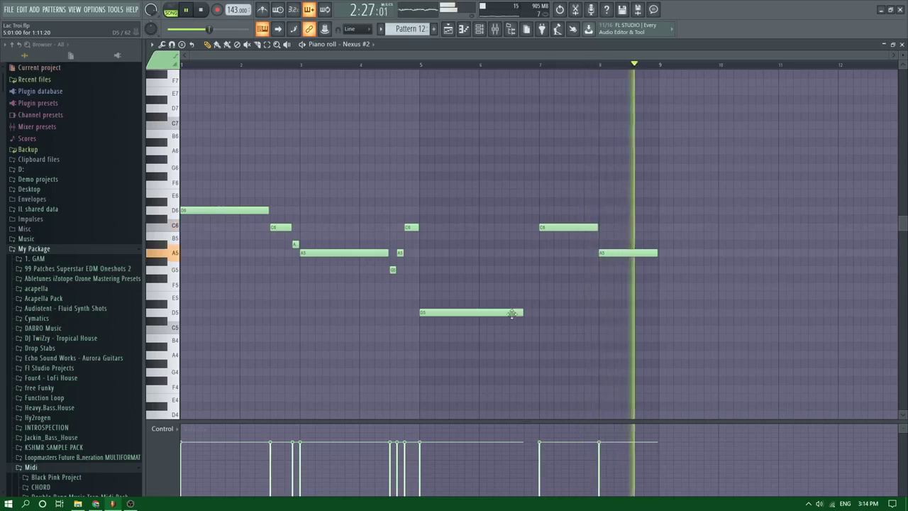
Try starting the final A5 note a beat into bar 8 and adding short passing notes after a shortened C6
click(557, 62)
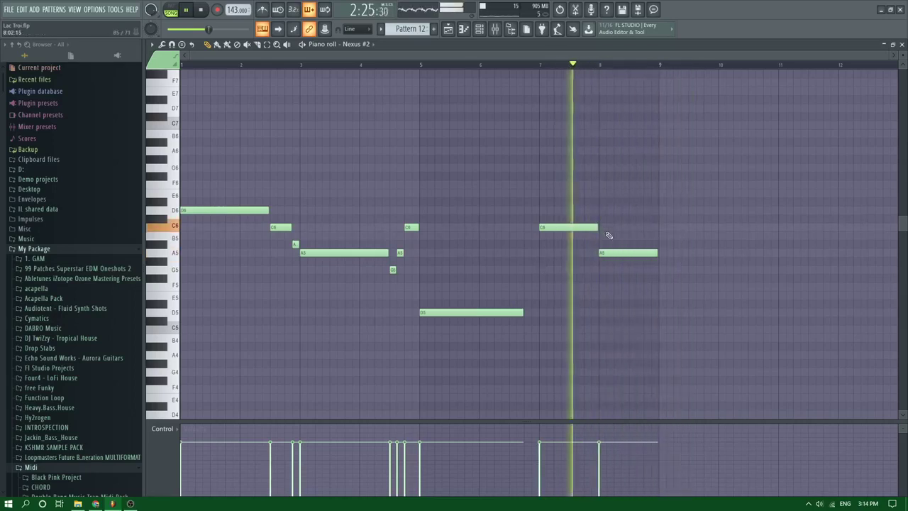
drag(602, 253, 618, 251)
key(space)
key(space)
key(space)
key(space)
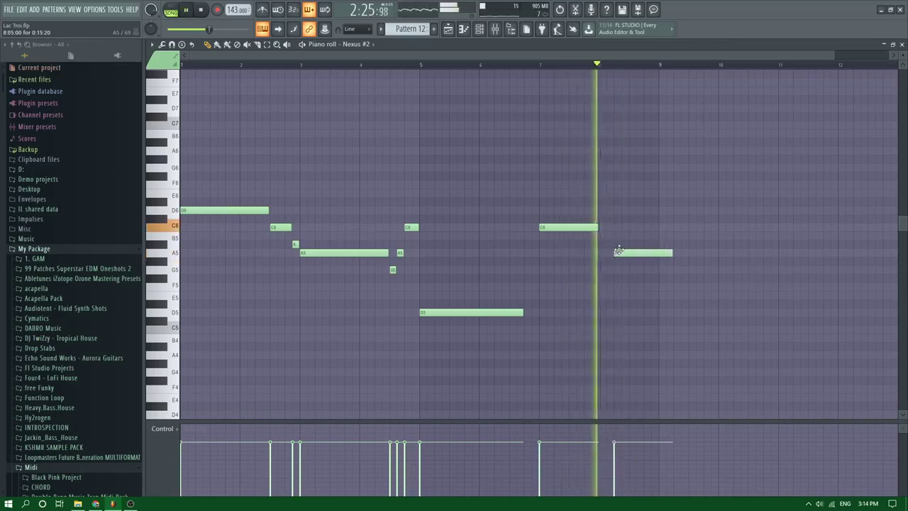
key(space)
key(space)
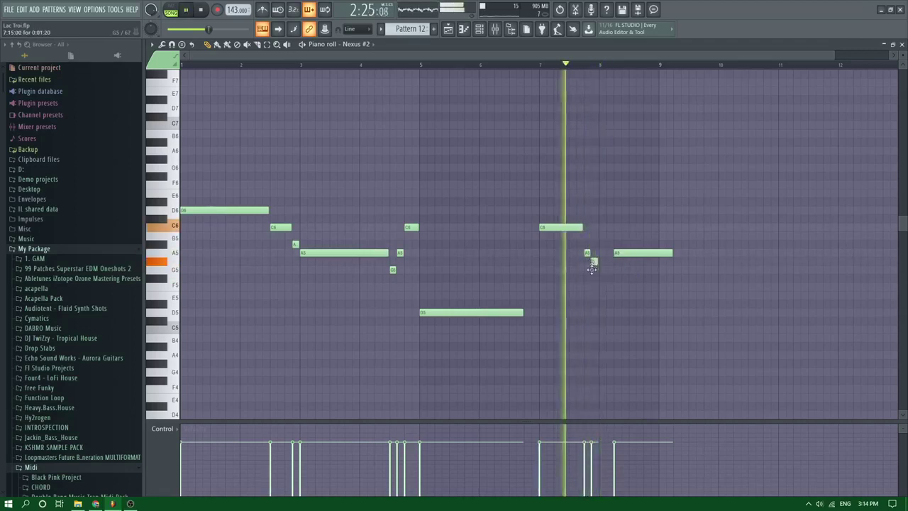
Try different short passing notes around bar 8, then remove them and restore the C6 and A5 notes to meet at bar 8
drag(591, 270, 594, 271)
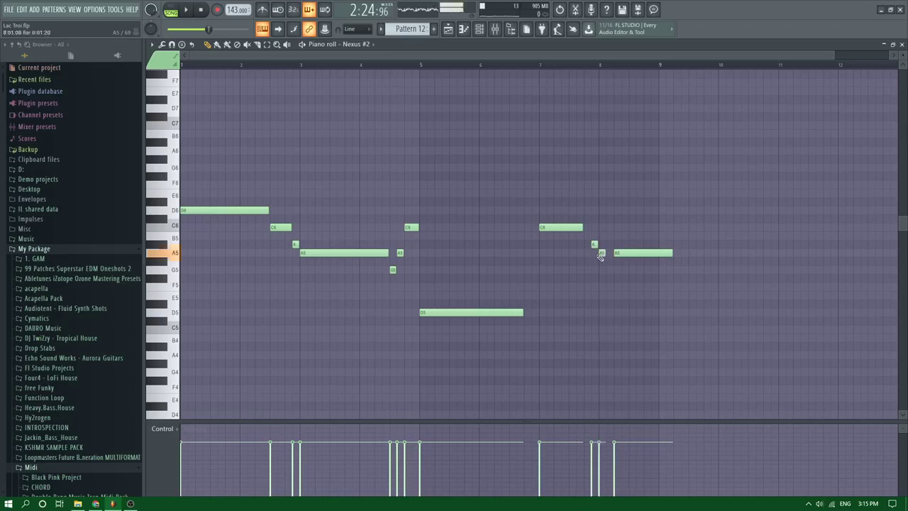
key(space)
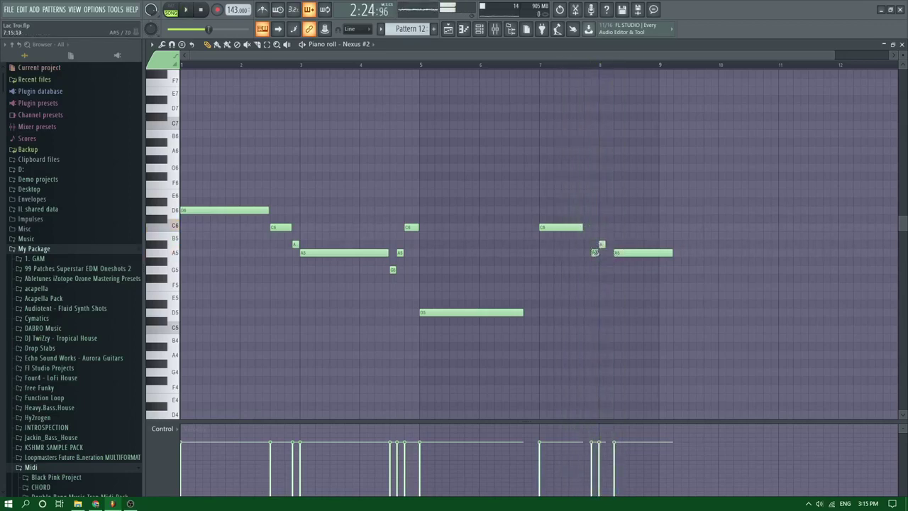
drag(616, 253, 610, 253)
key(space)
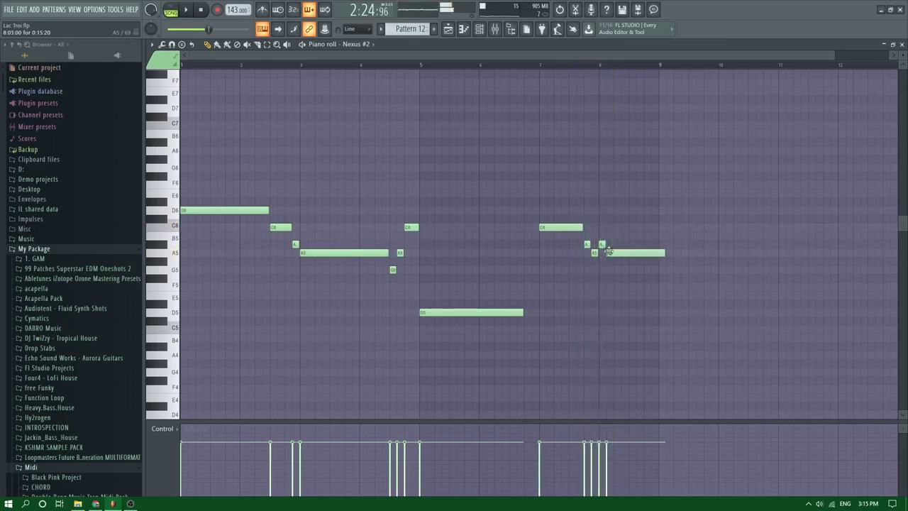
key(space)
right_click(601, 245)
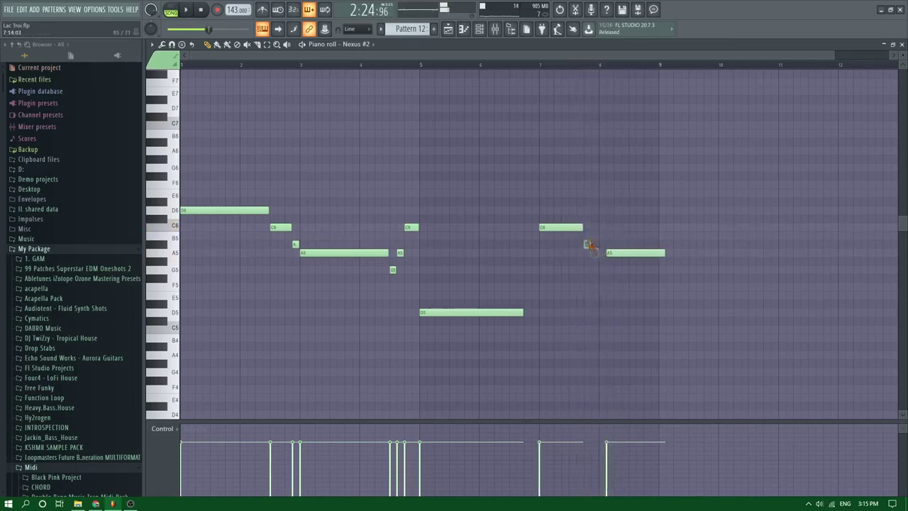
drag(583, 227, 622, 257)
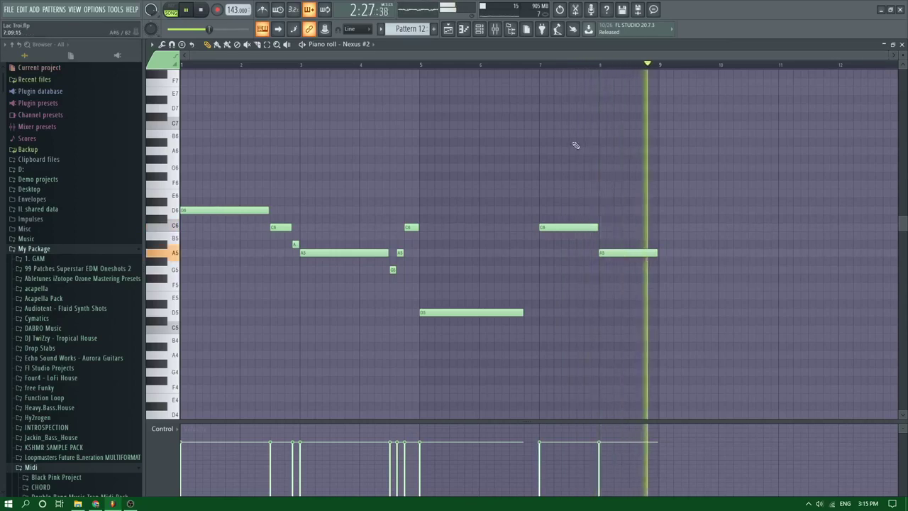
Add kick clips on Track 15 from bar 81 into bar 88 and raise the Track 10 EQ frequency automation at bar 81
key(F5)
click(349, 65)
scroll(349, 67, down, 3)
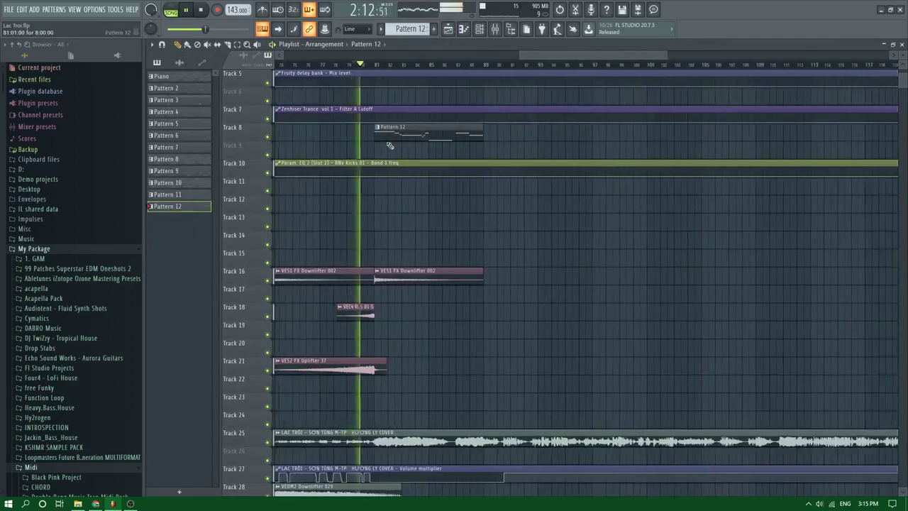
scroll(348, 268, down, 3)
scroll(348, 268, up, 3)
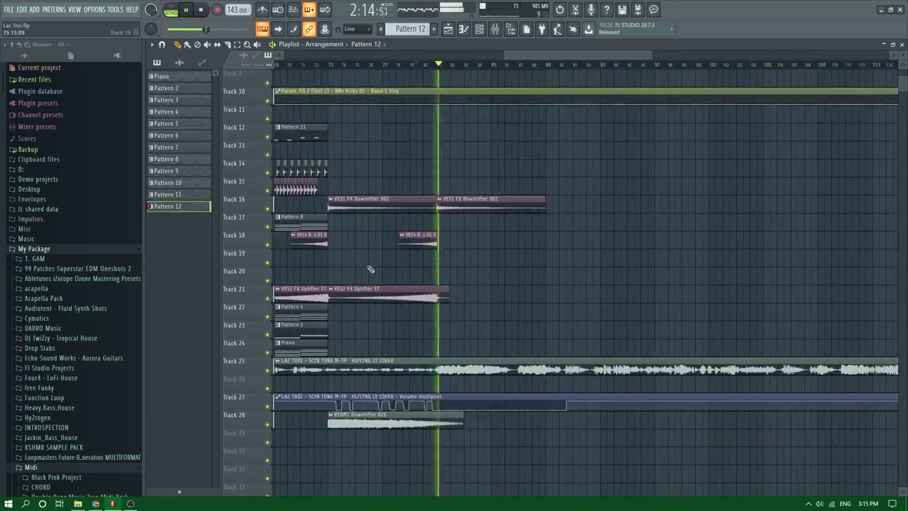
scroll(371, 268, down, 5)
scroll(338, 271, up, 2)
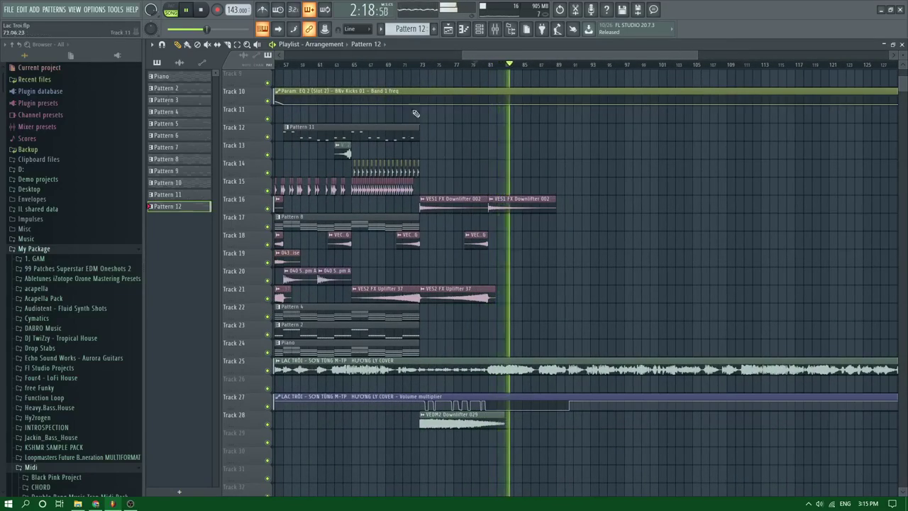
click(395, 188)
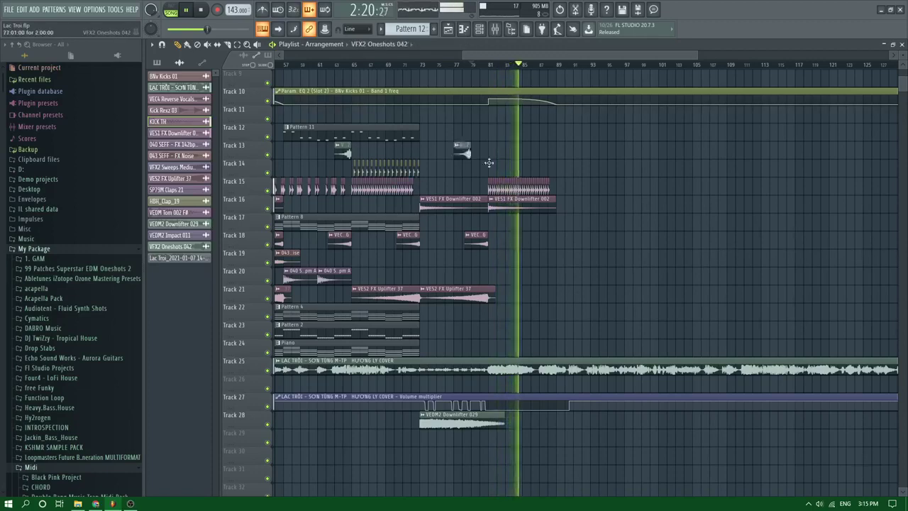
Place 043 SEFF - FX Noise at bar 81 on Track 19 and move VFX2 Oneshots 042 to bar 87 on Track 13
ctrl+scroll(368, 284, down, 4)
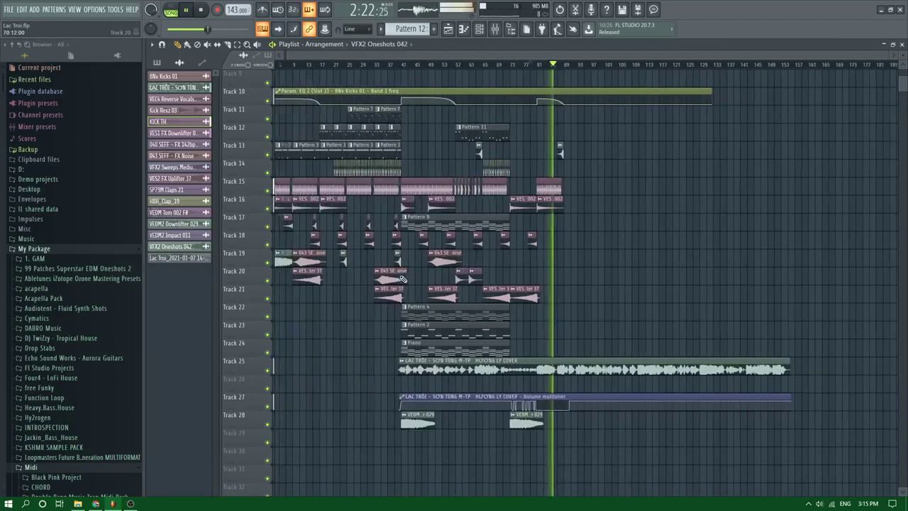
ctrl+scroll(558, 256, up, 8)
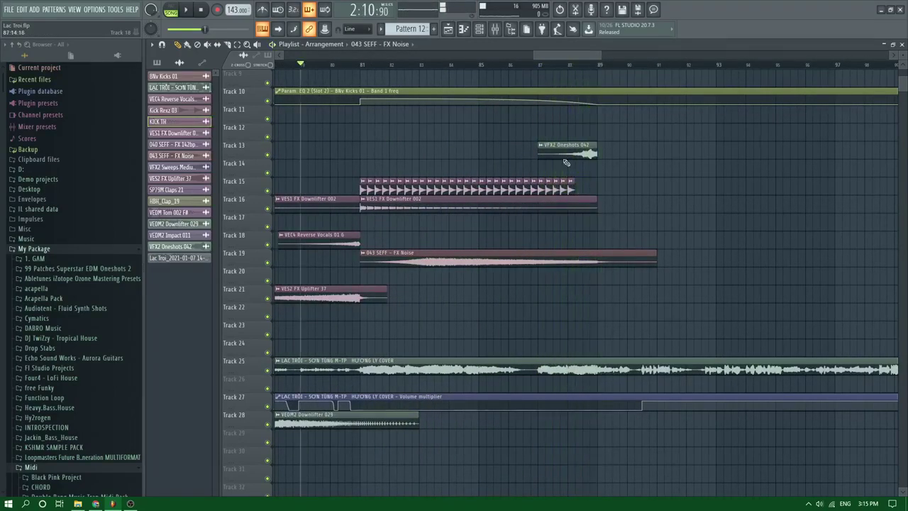
Add two closing kicks just before bar 89 on Track 15 and copy the bar-81 kick run to start at bar 89
click(558, 65)
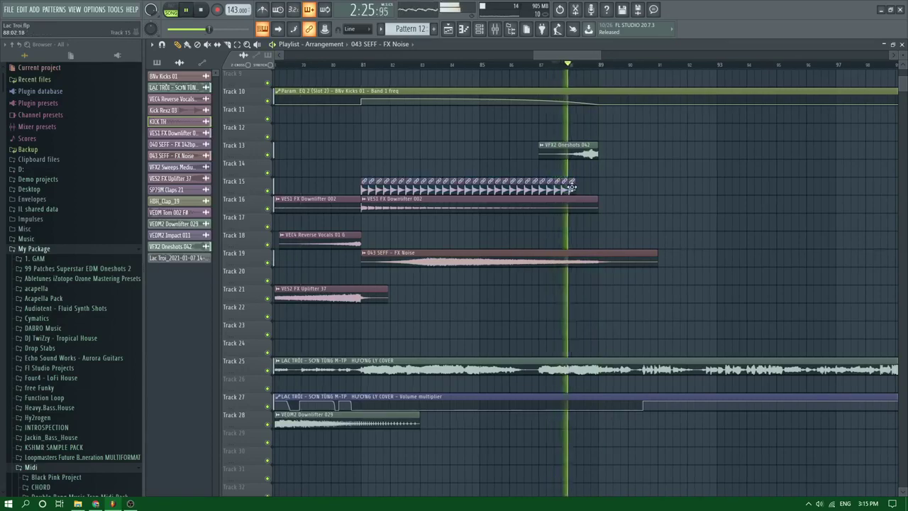
ctrl+scroll(600, 189, up, 2)
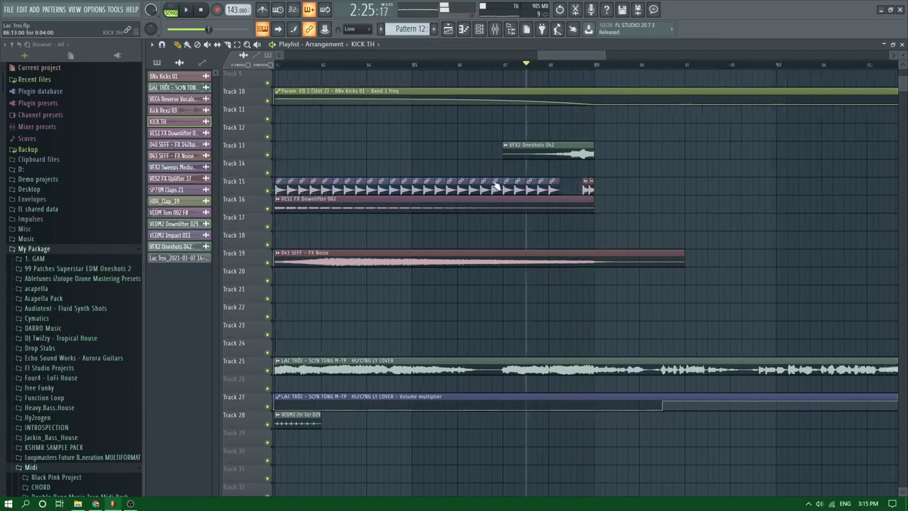
ctrl+scroll(492, 189, down, 5)
shift+drag(402, 189, 578, 192)
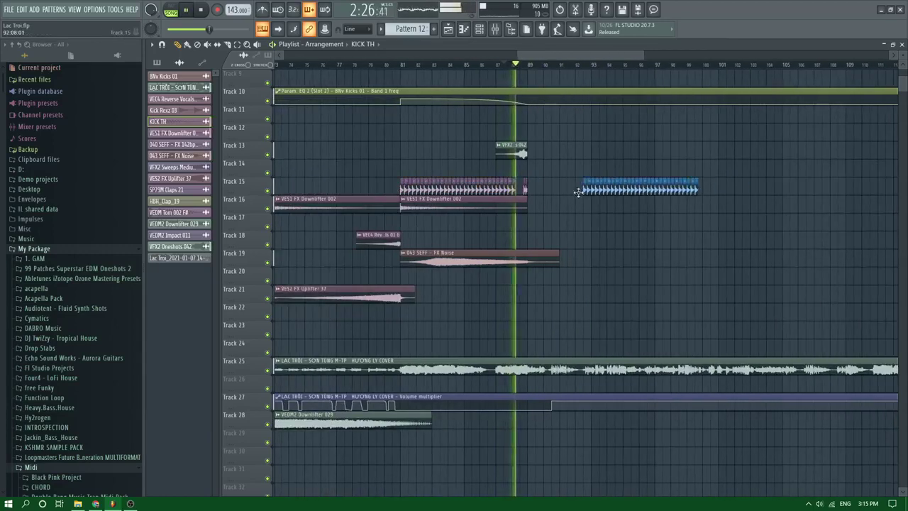
ctrl+scroll(568, 138, down, 5)
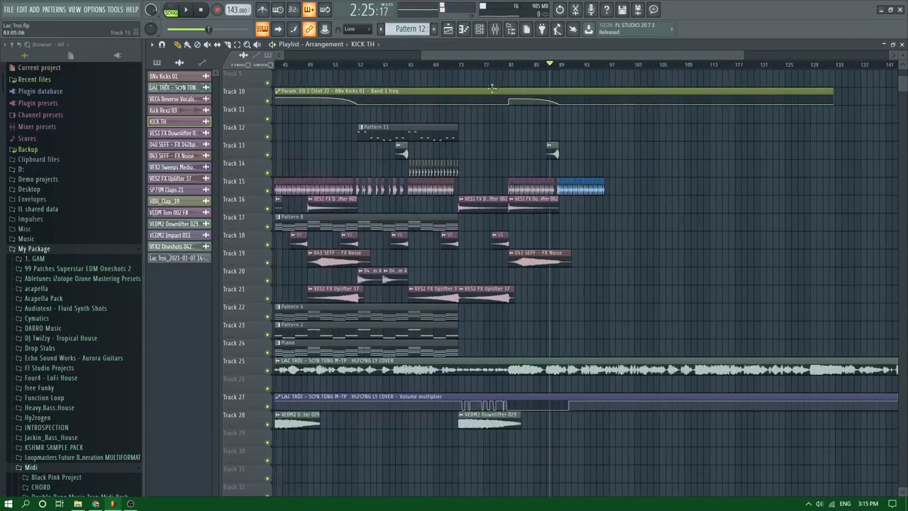
scroll(485, 56, up, 3)
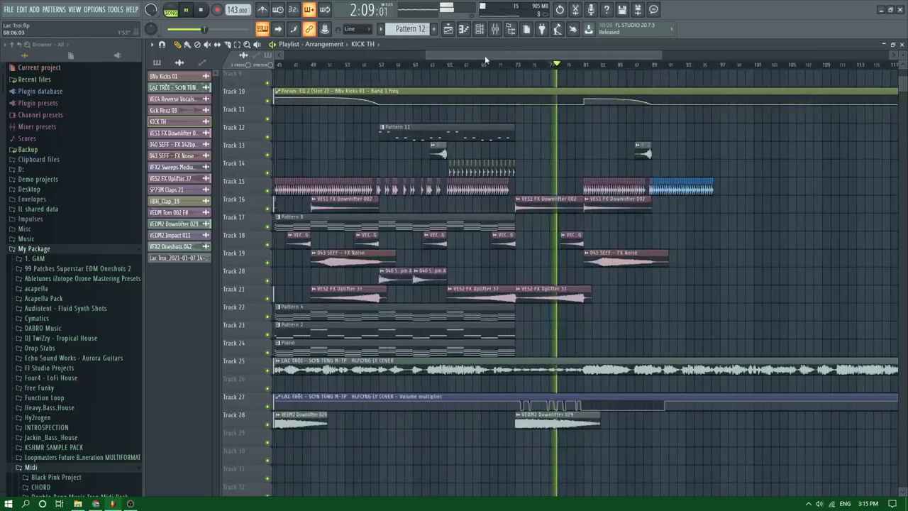
Copy all the Nexus #2 melody notes from Pattern 12 and switch to the empty Pattern 13
click(380, 66)
scroll(617, 237, up, 3)
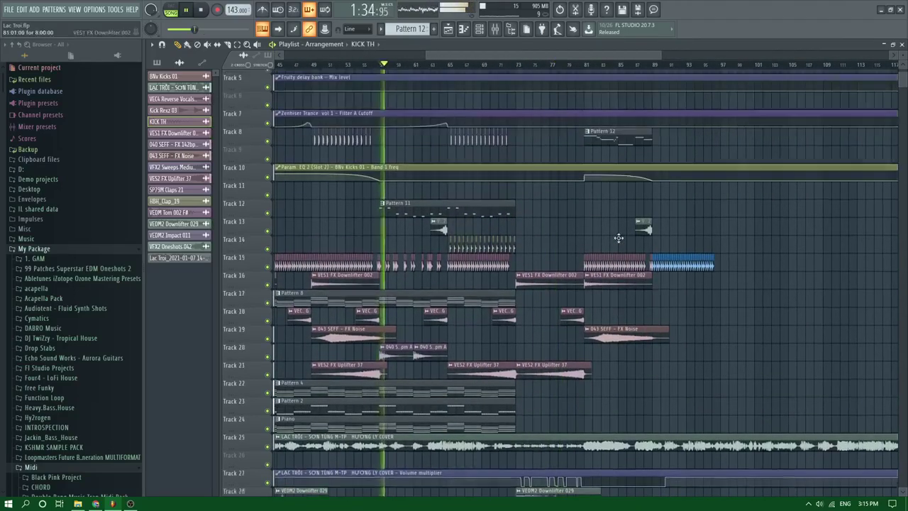
double_click(613, 152)
key(ctrl+a)
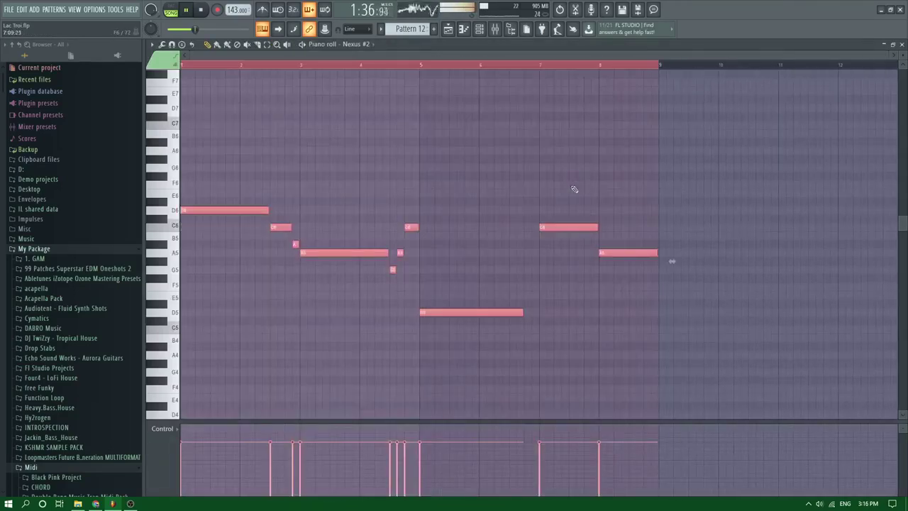
click(436, 29)
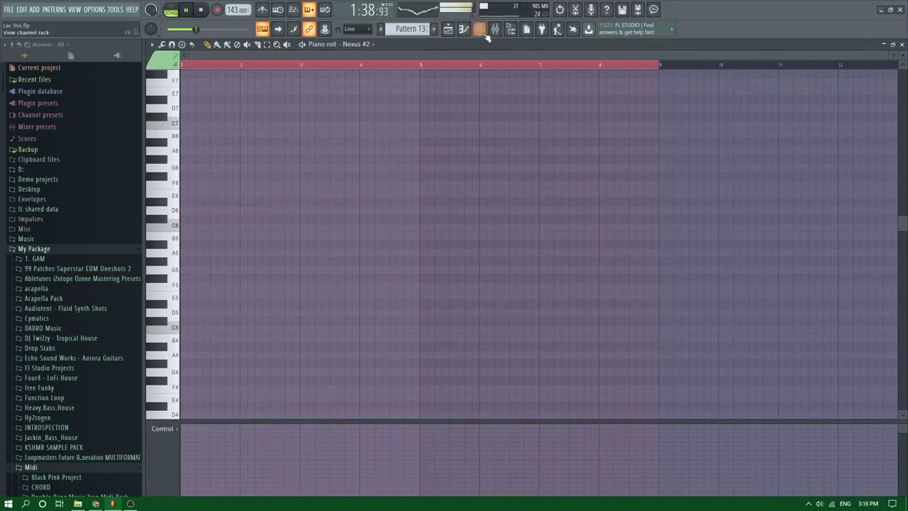
Clone the Nexus #2 channel and route the new Nexus #3 to a free mixer track
click(484, 32)
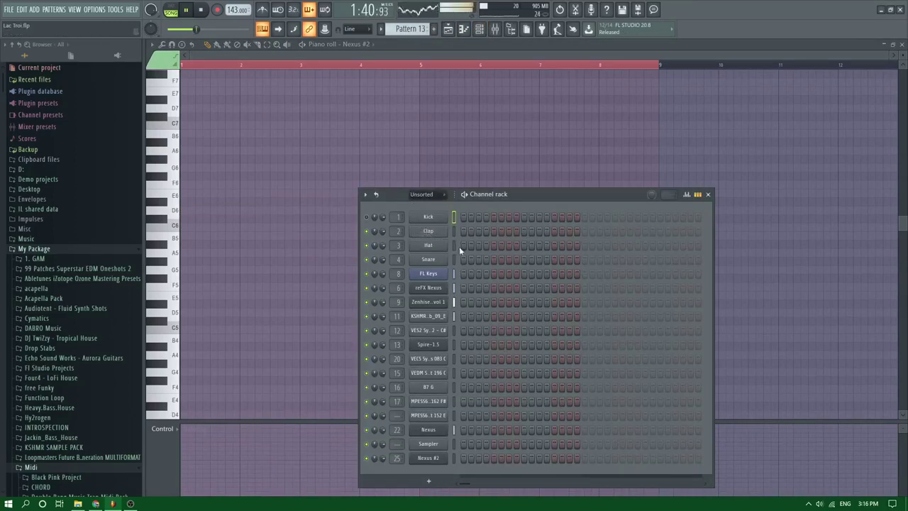
click(445, 482)
right_click(417, 463)
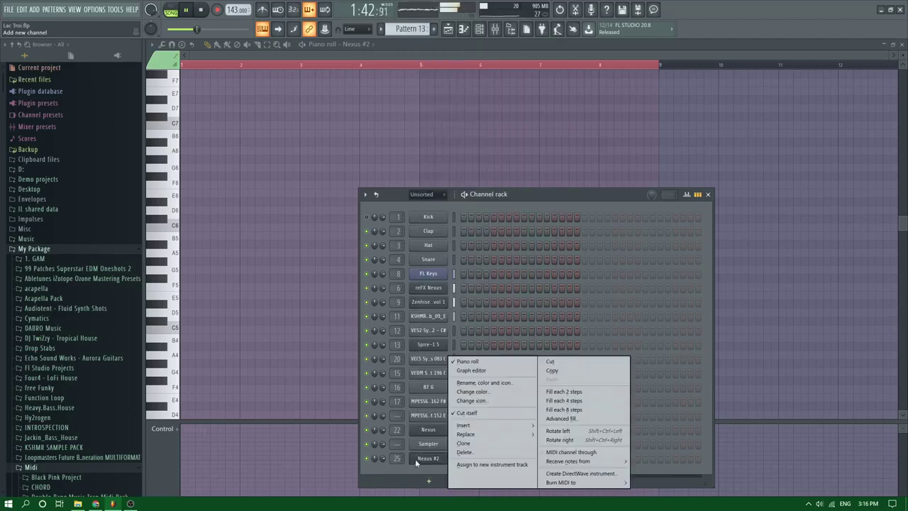
click(465, 443)
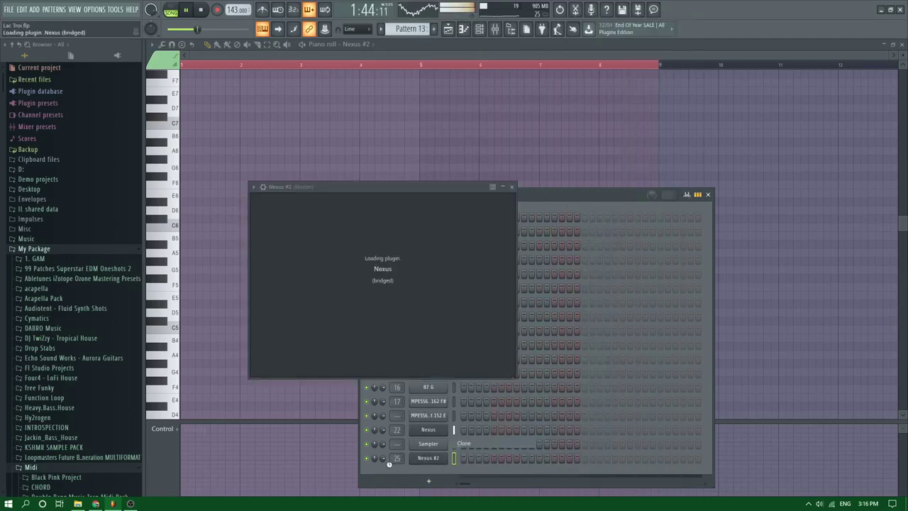
click(253, 186)
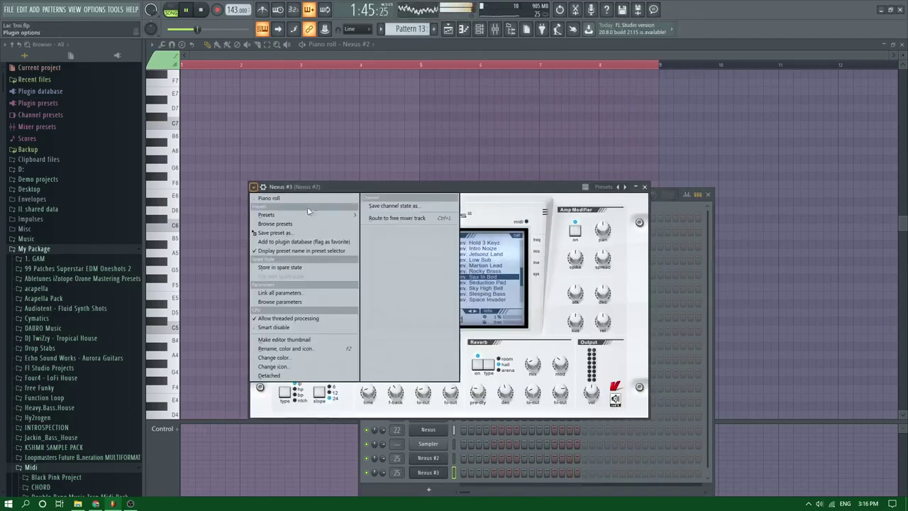
click(378, 217)
key(F9)
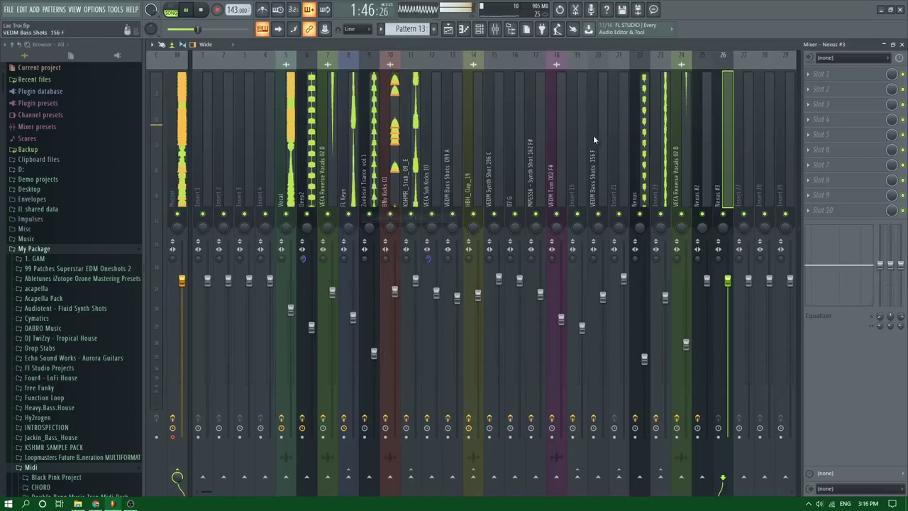
Load the GT Nylon Flamenco preset from the XP Guitars category in Nexus #3
click(487, 30)
click(426, 472)
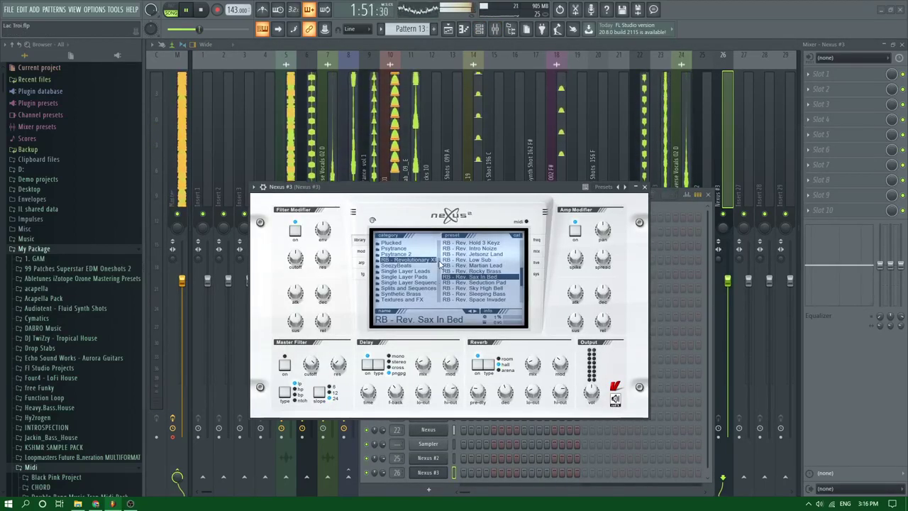
scroll(440, 264, down, 10)
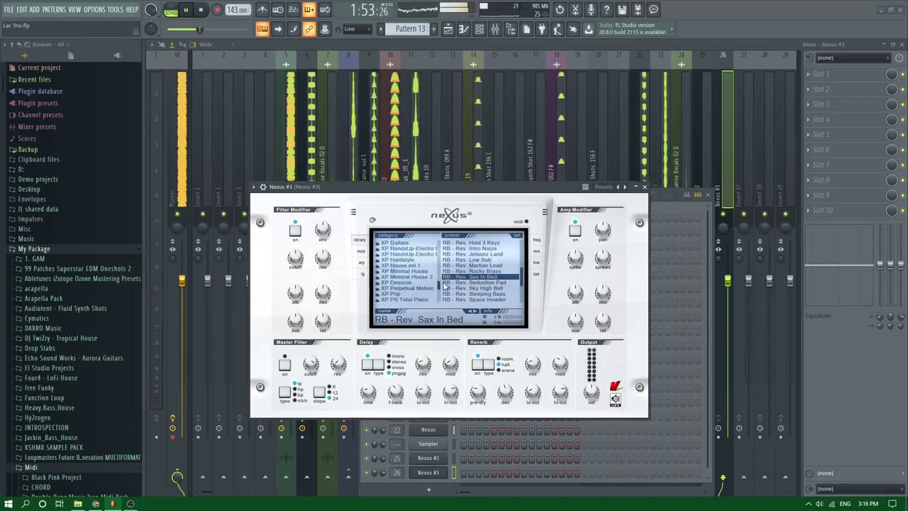
click(413, 256)
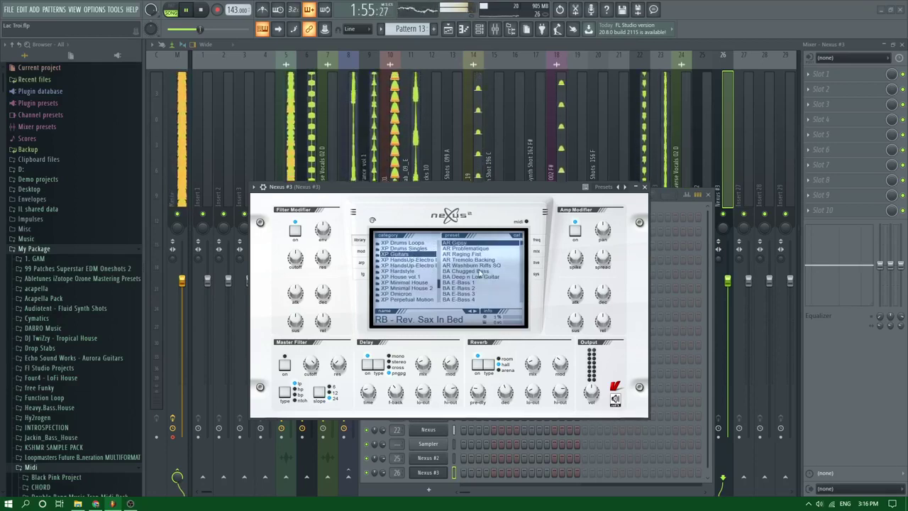
drag(522, 246, 522, 281)
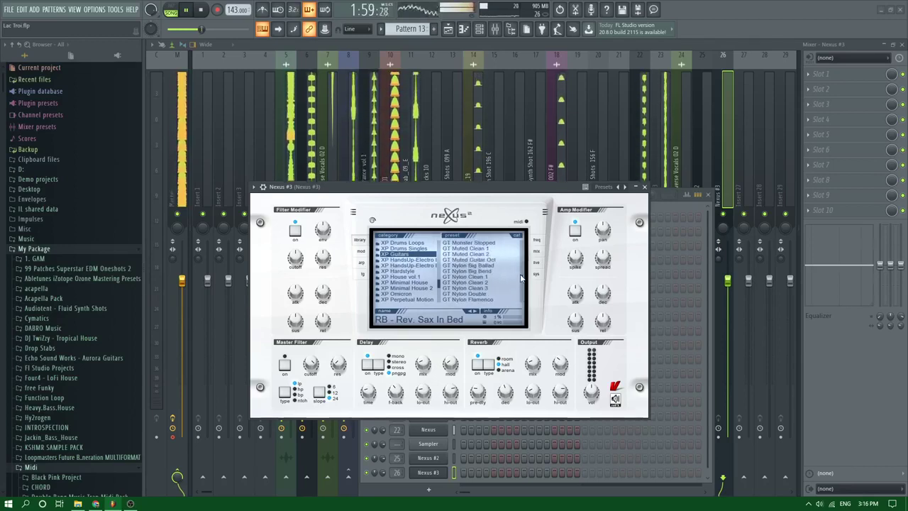
click(486, 271)
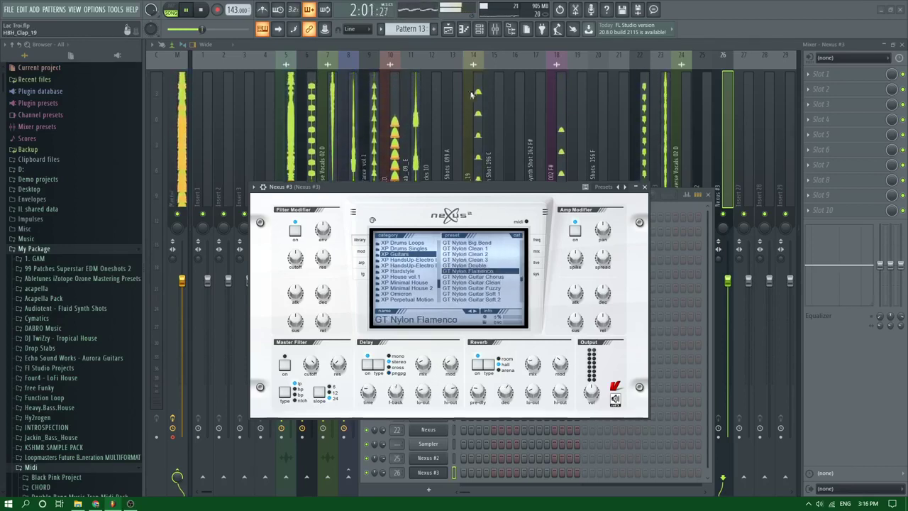
Paste the copied melody into Nexus #3 in Pattern 13 and apply the Chop tool to all its notes
click(464, 30)
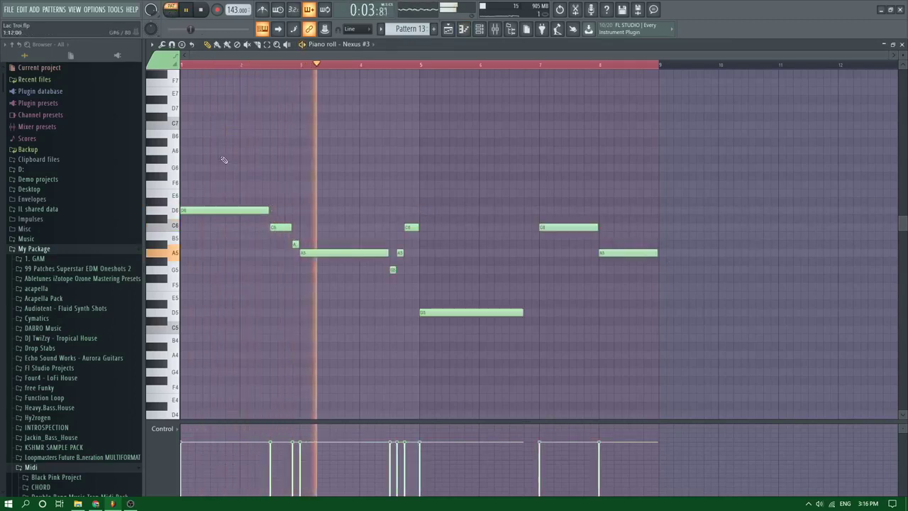
key(ctrl+a)
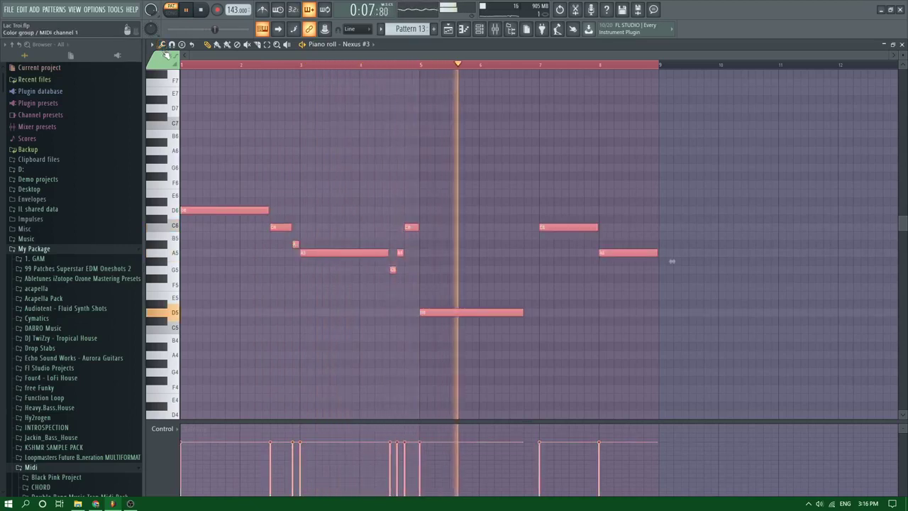
click(152, 44)
mouse_move(174, 74)
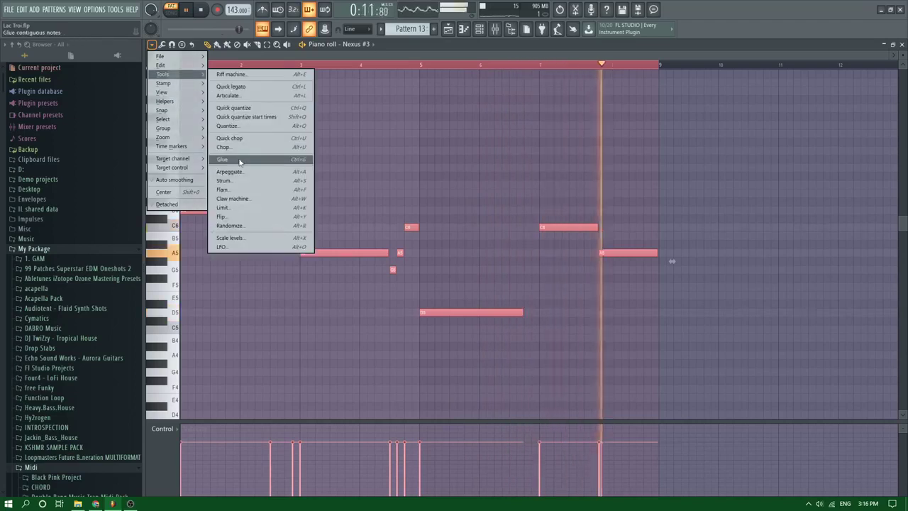
click(236, 147)
Try the Trance 5 and a minor Major Seventh add 13th chop pattern on the melody, then return to Default
click(511, 198)
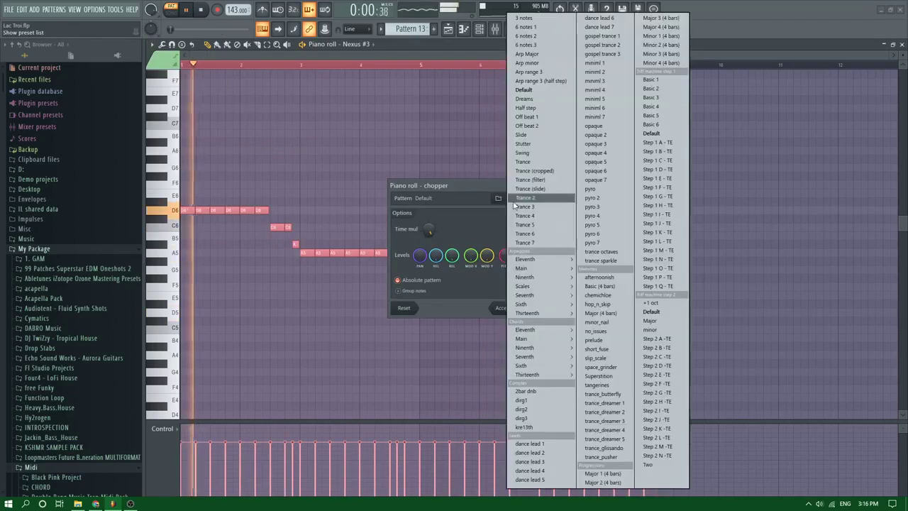
click(560, 228)
click(511, 200)
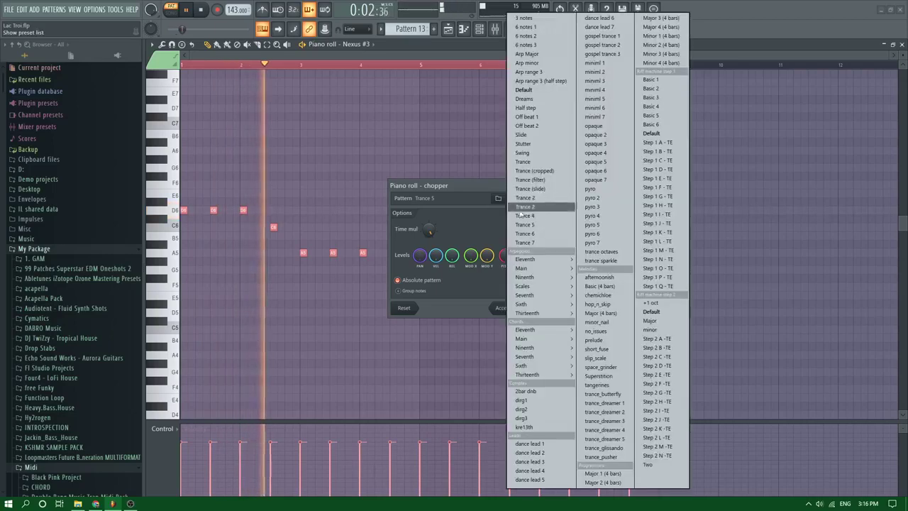
click(523, 224)
click(510, 198)
mouse_move(567, 261)
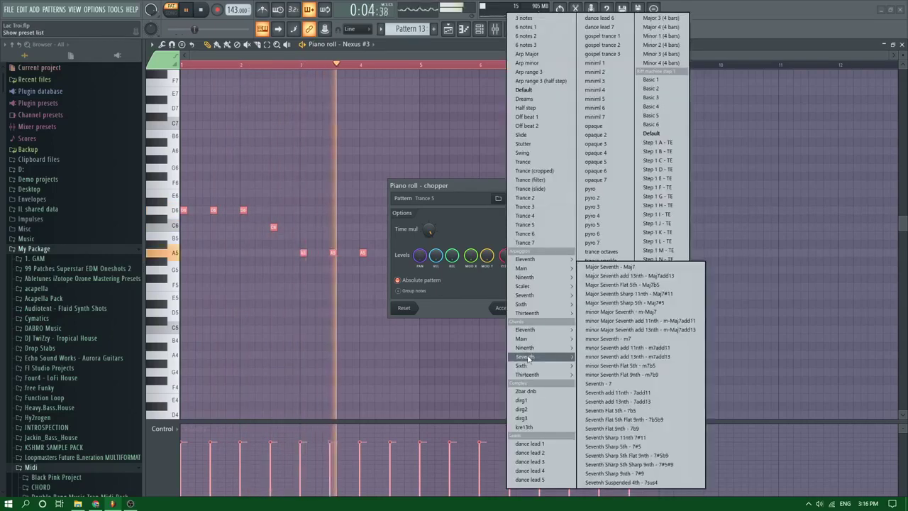
click(605, 338)
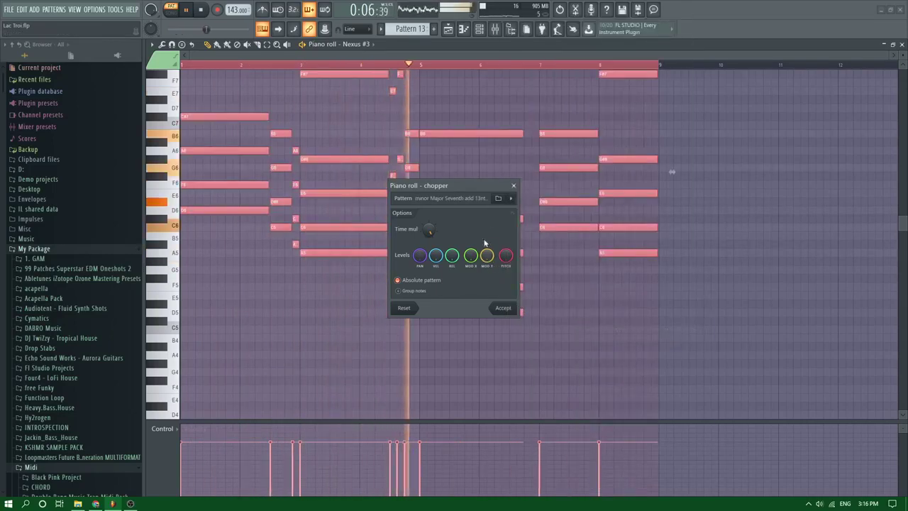
click(510, 200)
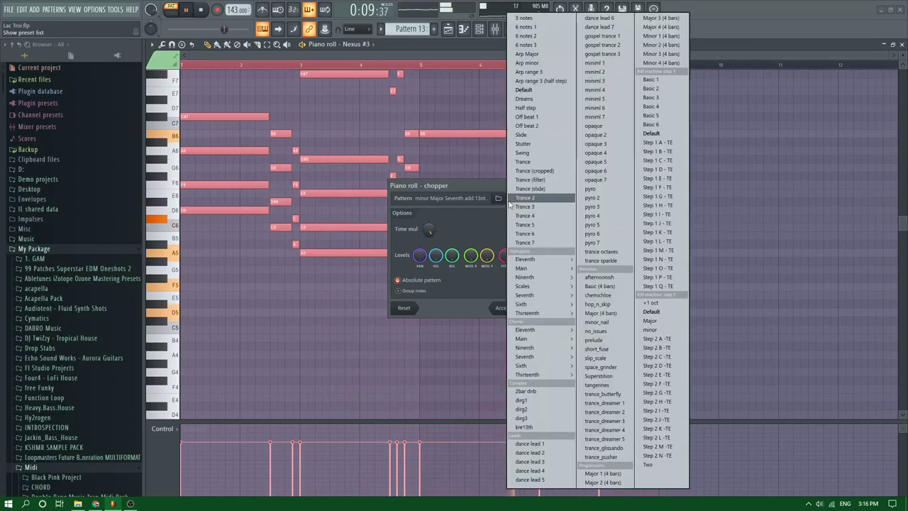
click(539, 91)
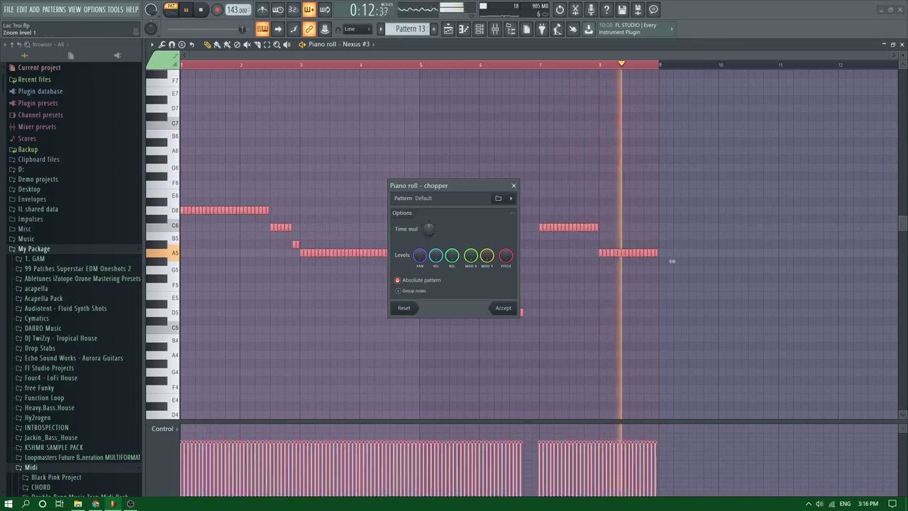
Adjust the chopper's time multiplier to split the melody into roughly sixteenth notes, accept it, and ramp up the velocities of the opening D6 notes
scroll(671, 261, down, 3)
drag(429, 228, 428, 218)
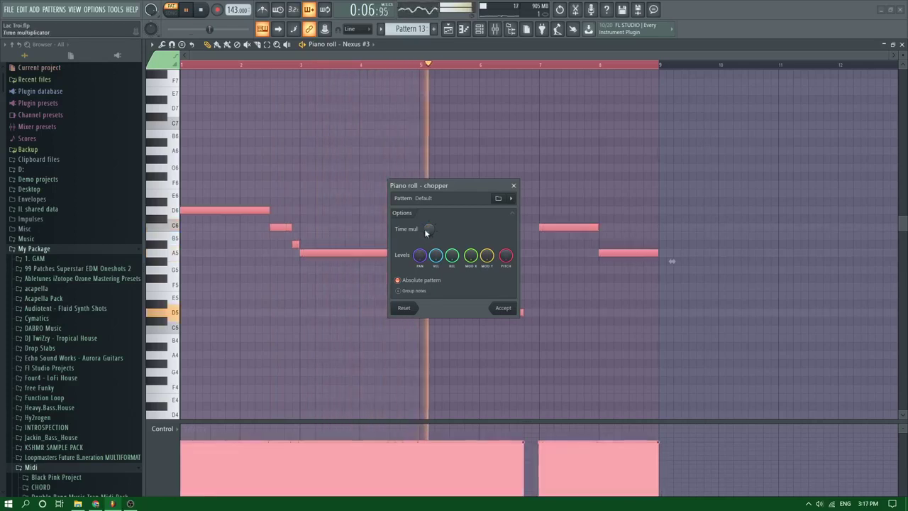
drag(427, 230, 427, 210)
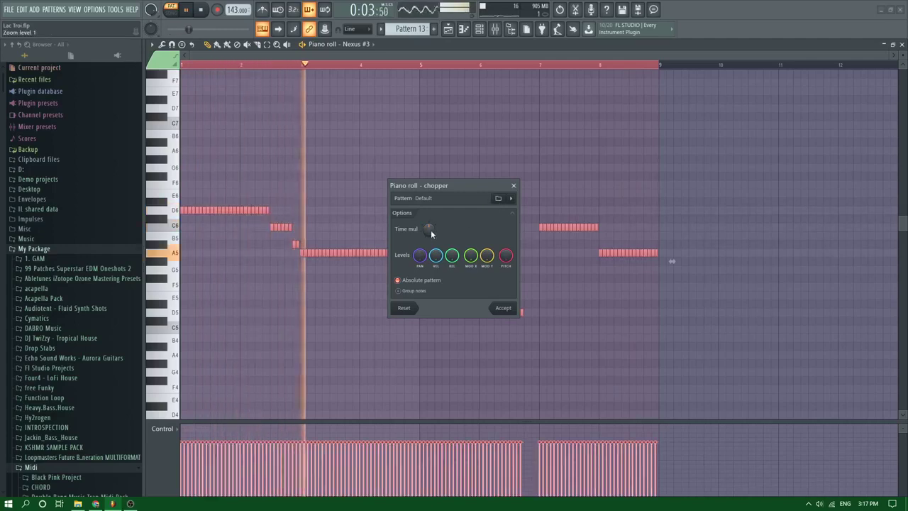
drag(431, 229, 432, 223)
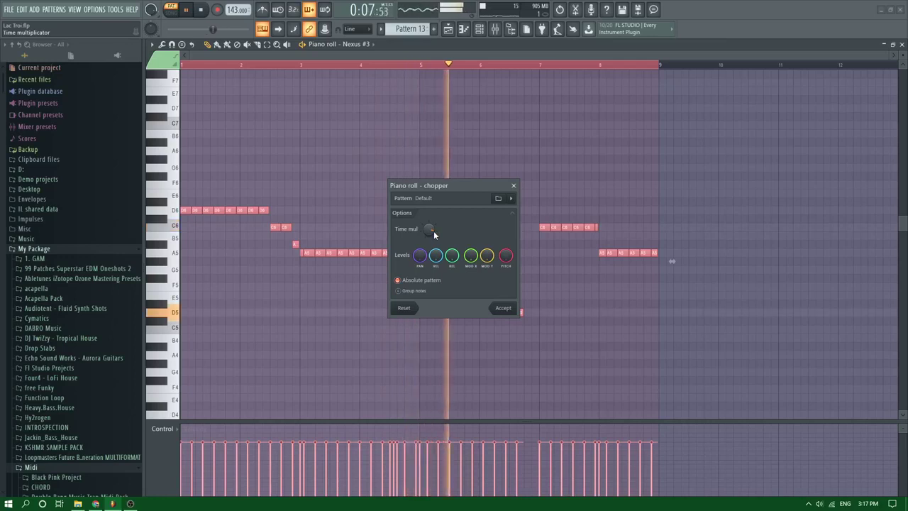
drag(433, 231, 433, 241)
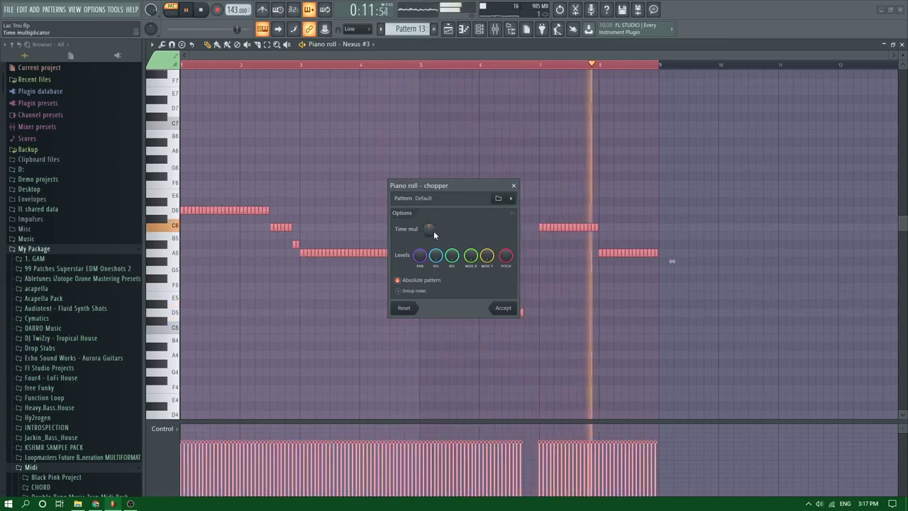
key(space)
click(500, 308)
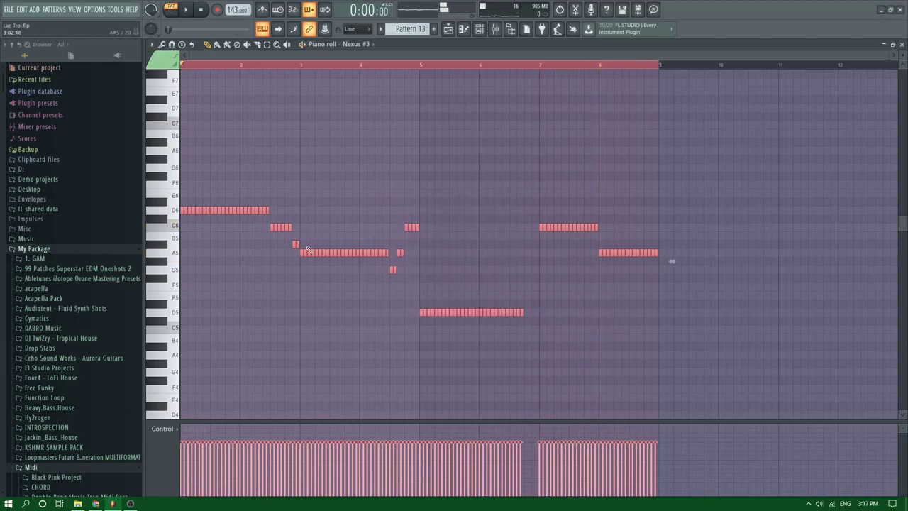
click(249, 303)
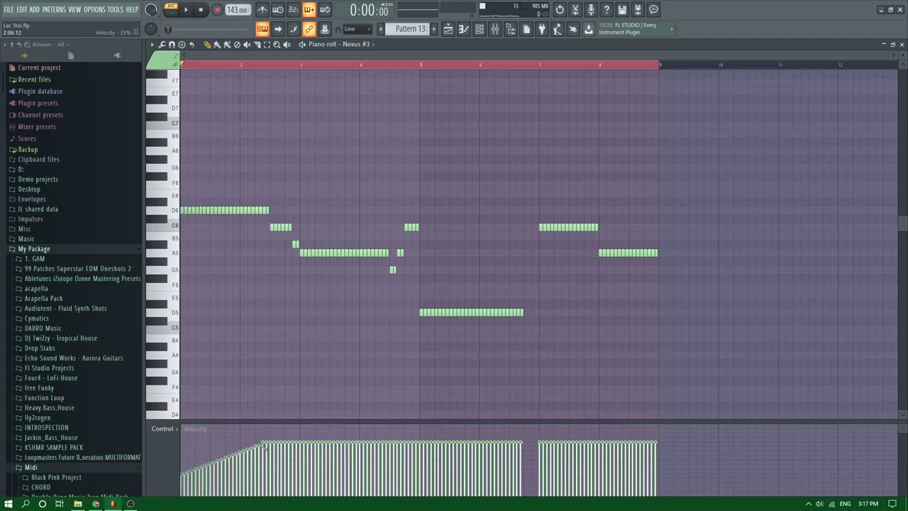
Play Pattern 13 and lower the volume of the Nexus #3 mixer track
key(space)
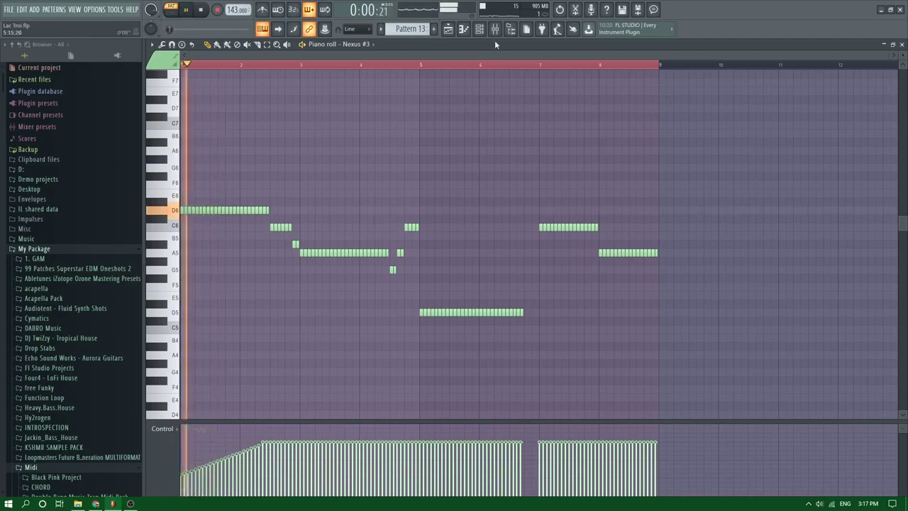
click(494, 28)
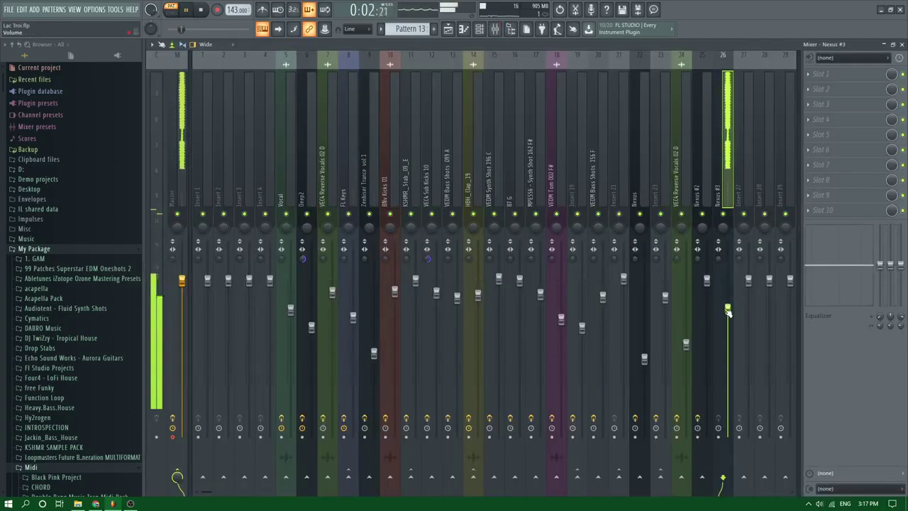
Place Pattern 13 on Track 9 at bar 81 of the playlist, beneath Pattern 12, and play the drop
click(447, 28)
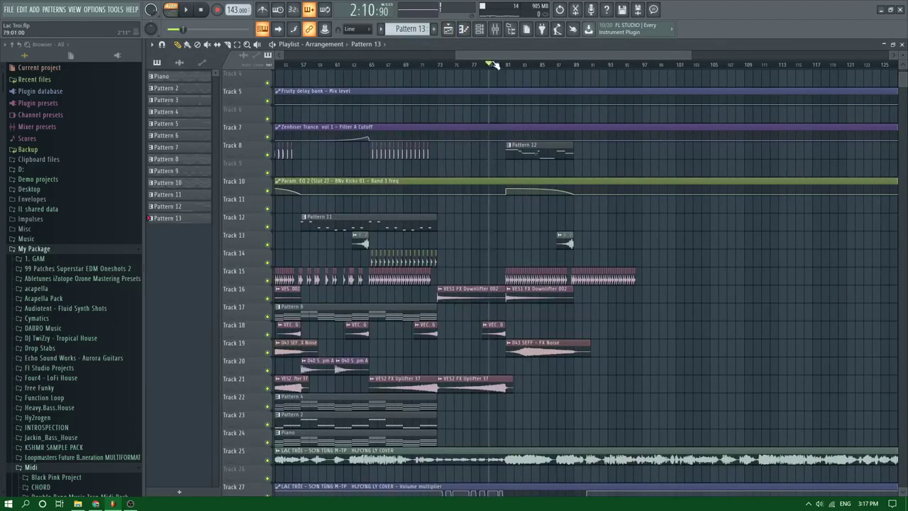
key(space)
click(506, 65)
scroll(508, 67, up, 2)
click(491, 64)
click(505, 171)
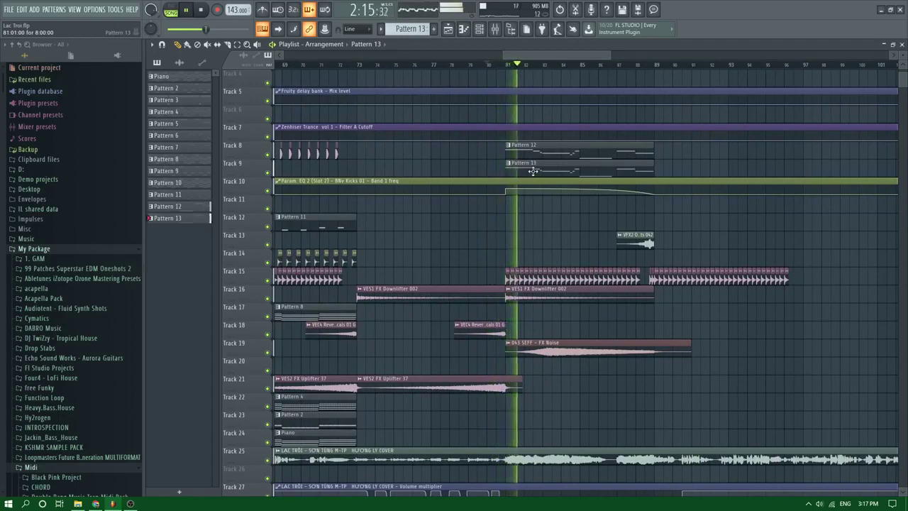
Open the chopped Nexus #3 melody of Pattern 13, audition it, and clear its notes
double_click(532, 171)
key(space)
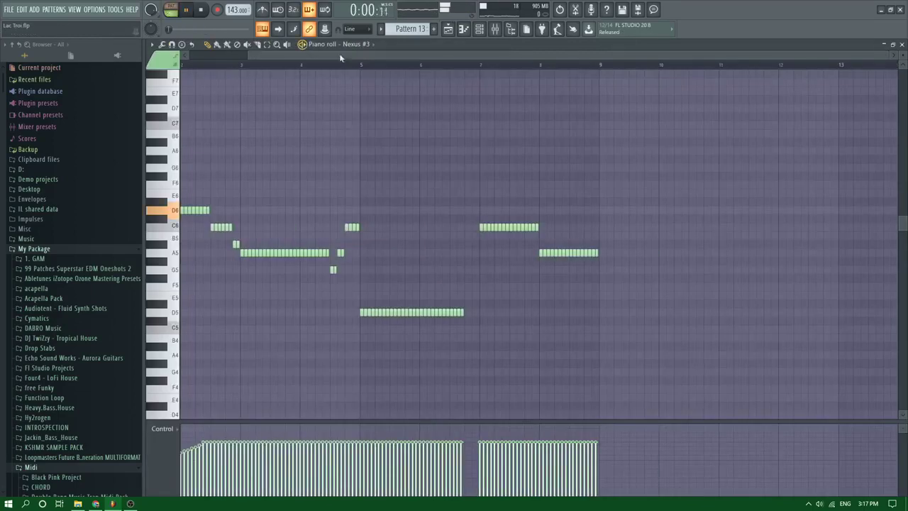
click(479, 29)
key(F6)
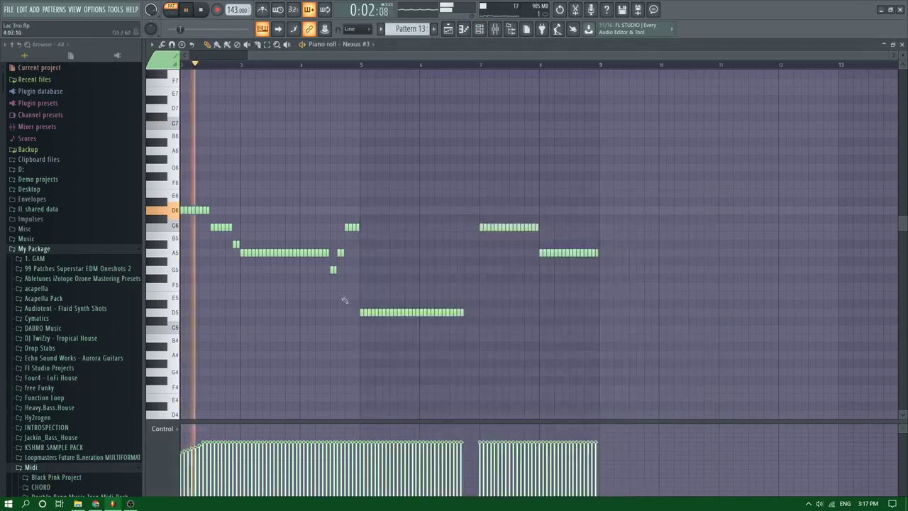
key(space)
key(F5)
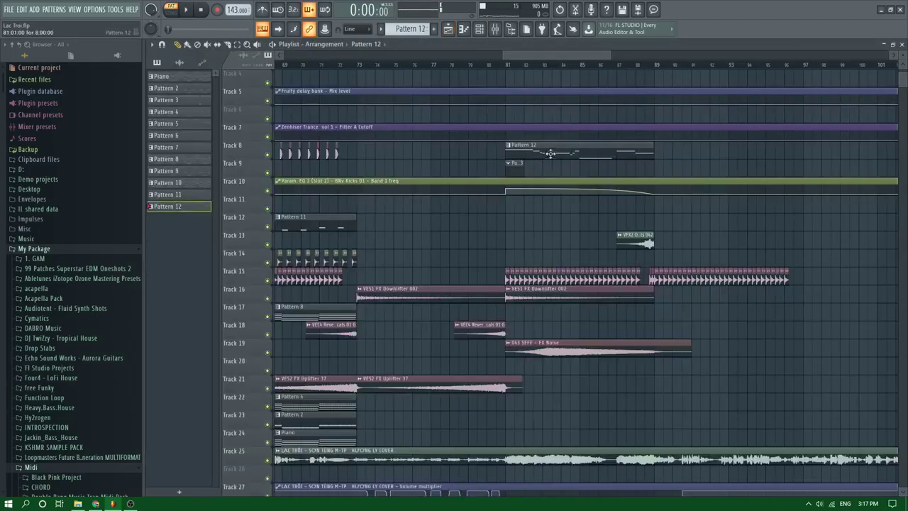
Copy the Nexus #2 melody in Pattern 12 onto the Nexus #3 channel and open it in the piano roll
click(479, 28)
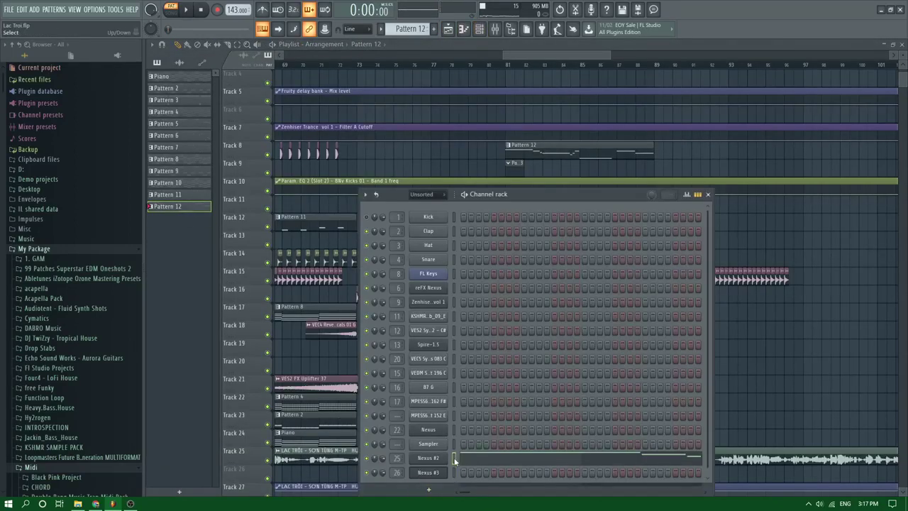
key(ctrl+v)
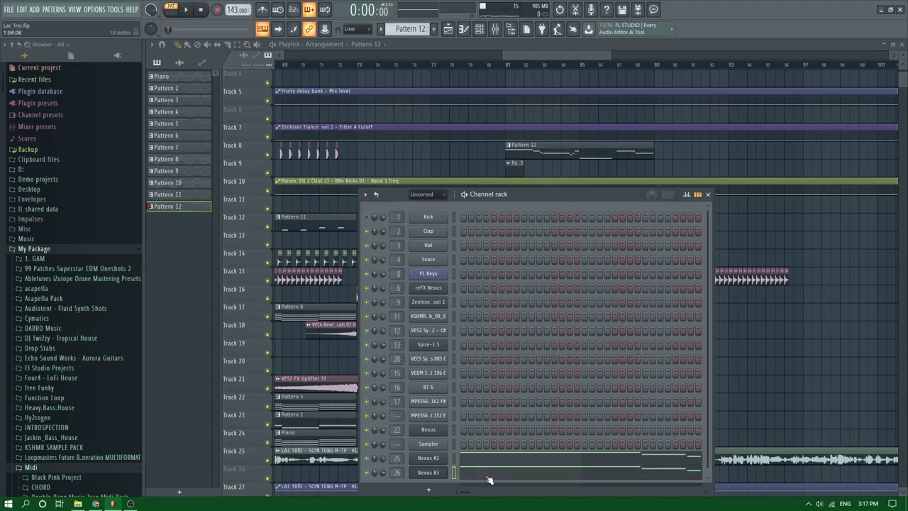
click(486, 476)
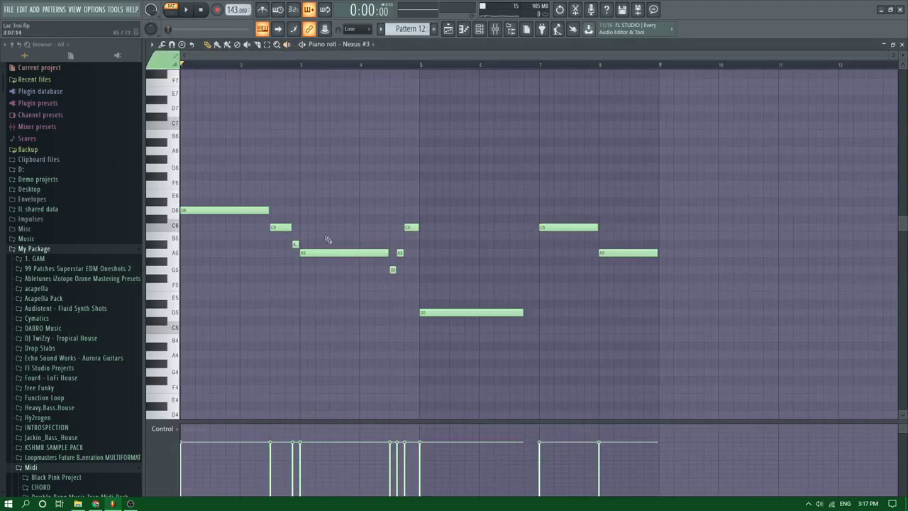
Try all Nexus #3 melody notes one octave lower and play them back
key(ctrl+a)
key(ctrl+Down)
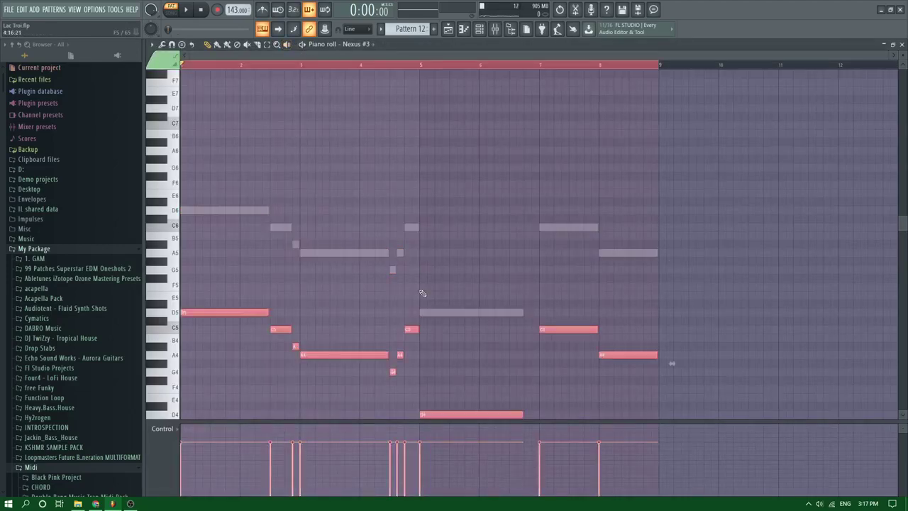
key(space)
key(ctrl+d)
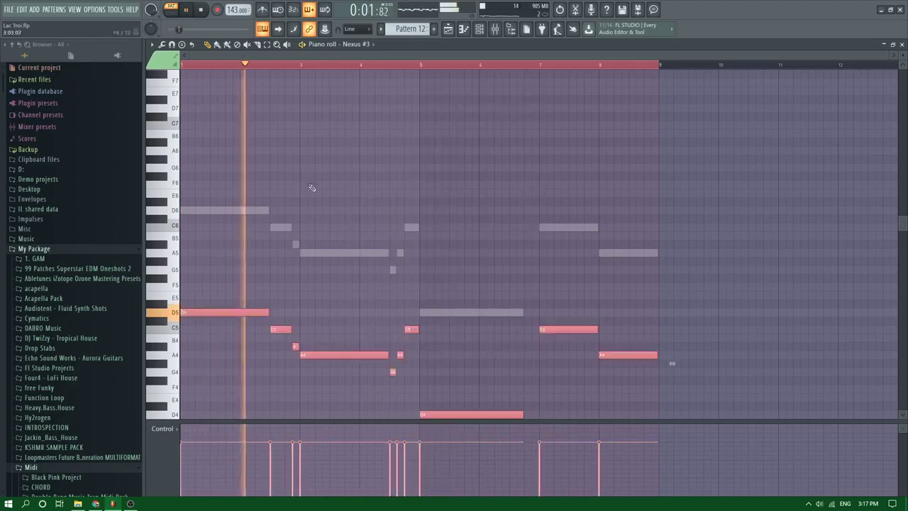
Raise the whole Nexus #3 melody so its first note is D7, play it back, and deselect the notes
key(ctrl+a)
key(ctrl+Up)
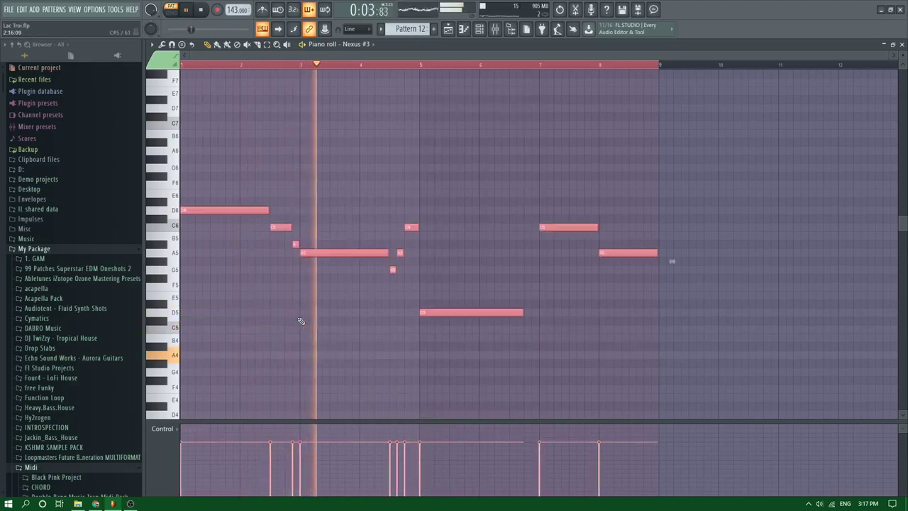
key(ctrl+Up)
key(space)
key(space)
key(ctrl+d)
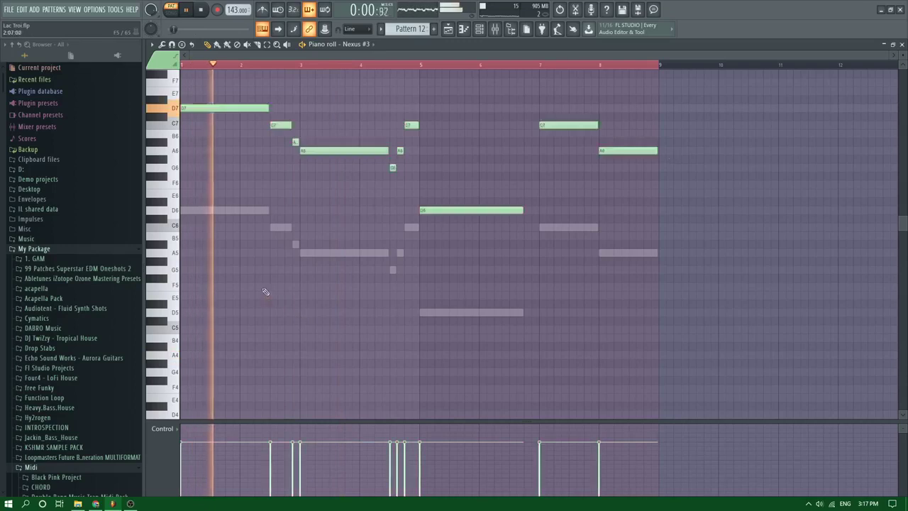
Add a short G6 note and an A6 note near the end of bar 6 in the Nexus #3 melody
scroll(270, 263, up, 3)
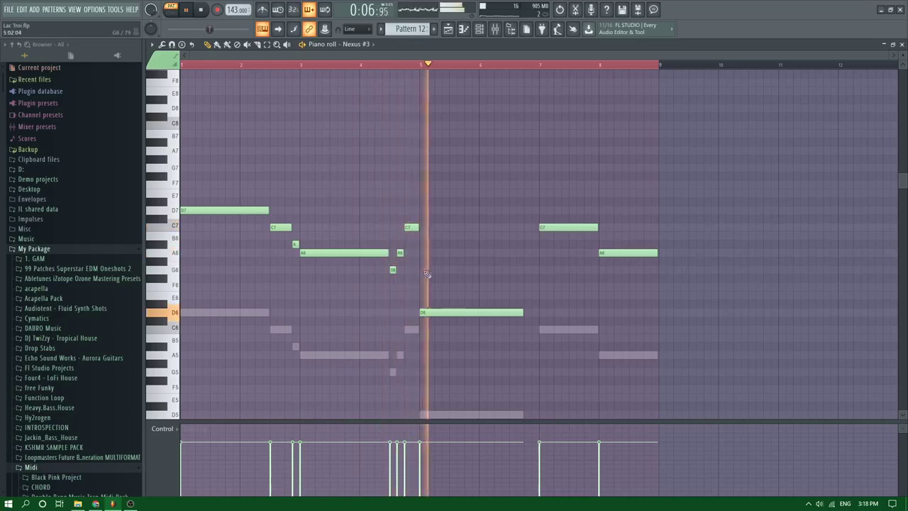
key(space)
scroll(398, 284, up, 4)
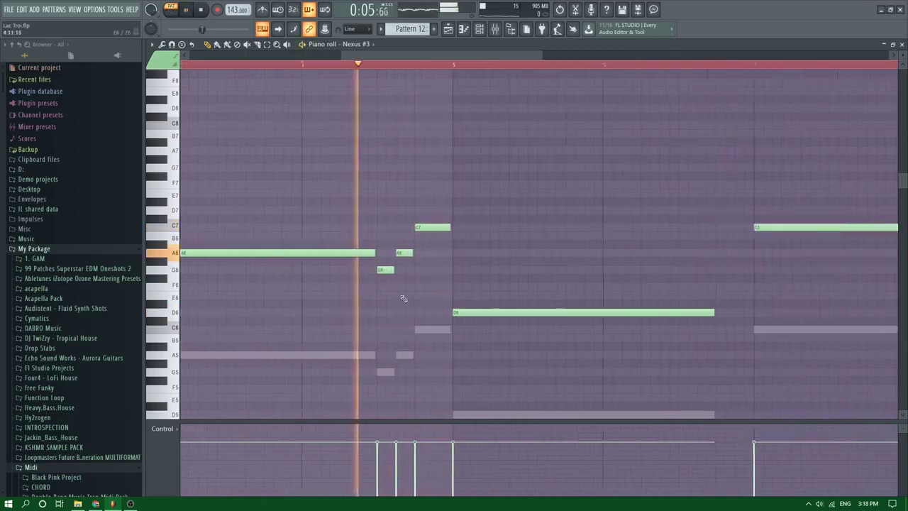
scroll(386, 270, down, 3)
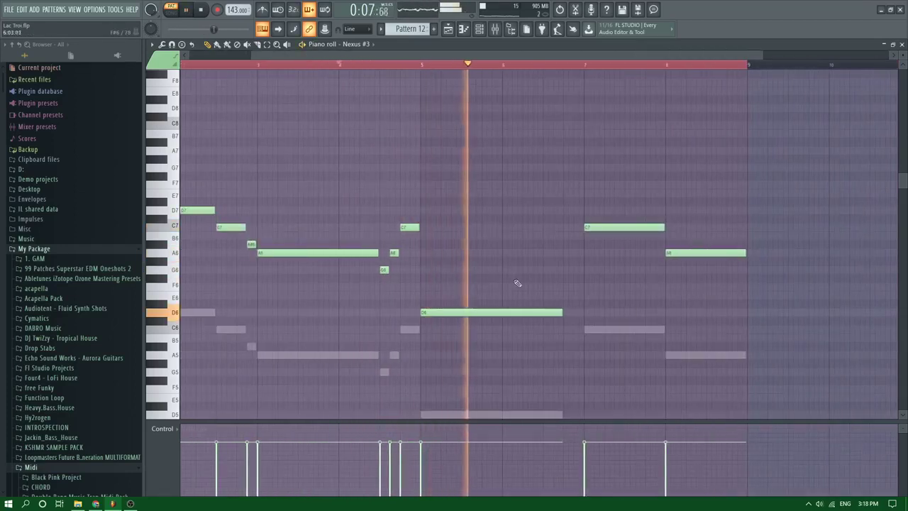
click(546, 269)
drag(564, 269, 613, 273)
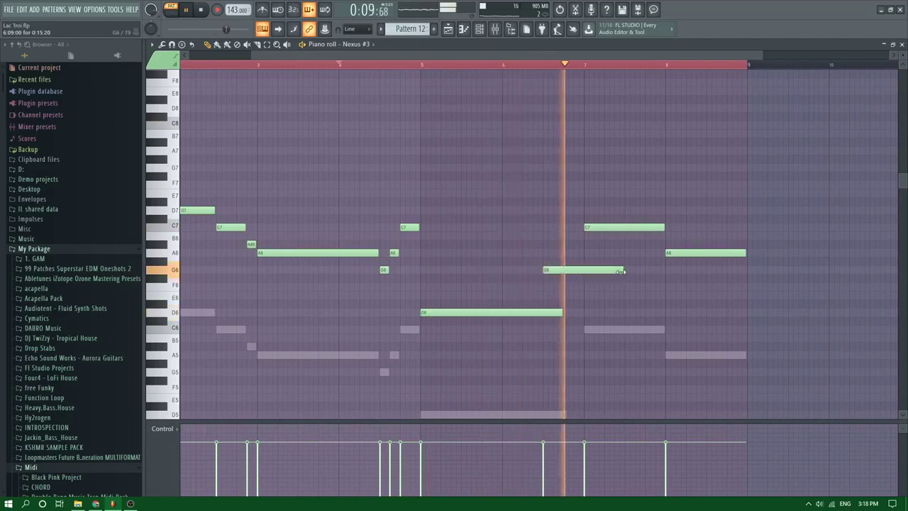
key(space)
key(space)
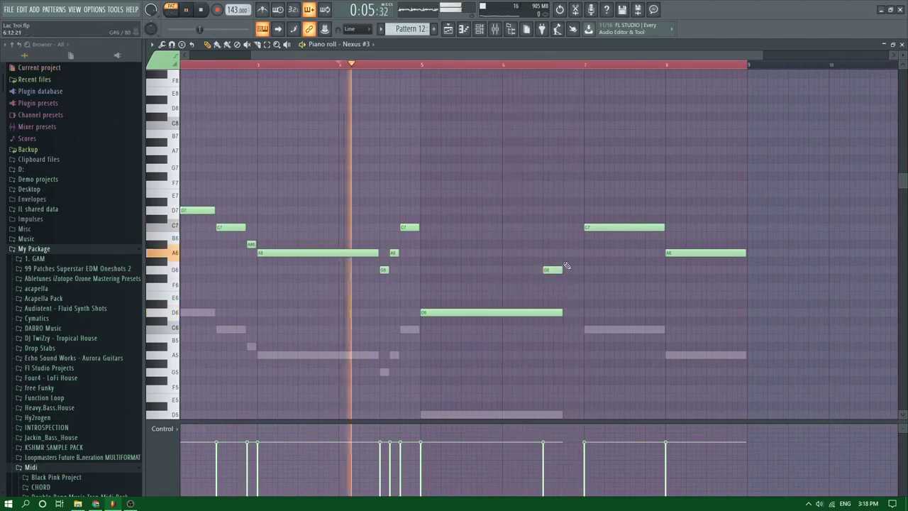
click(568, 253)
Shorten the added G6 note in bar 6, place a short A6 right after it, and delete the longer A6
click(503, 65)
scroll(595, 335, up, 2)
scroll(594, 335, up, 2)
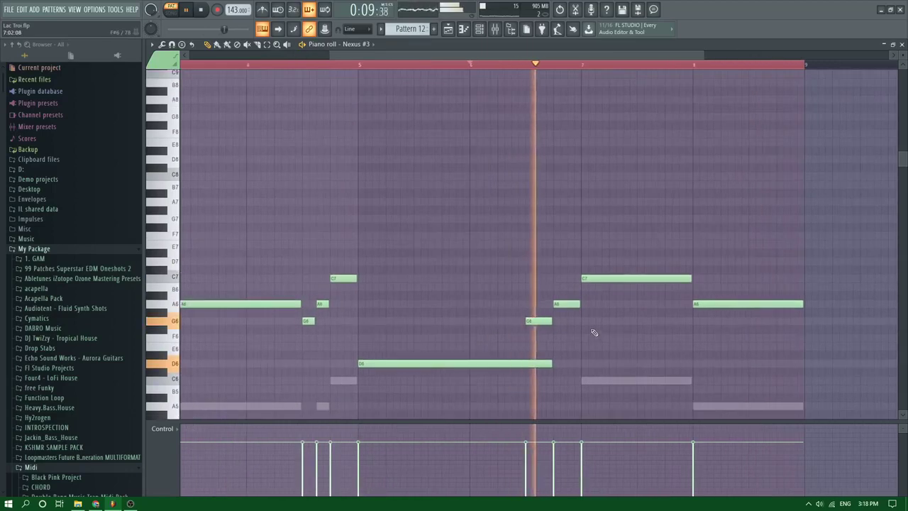
mouse_move(550, 321)
mouse_down()
mouse_move(561, 320)
mouse_move(535, 321)
mouse_up()
key(space)
key(space)
click(545, 304)
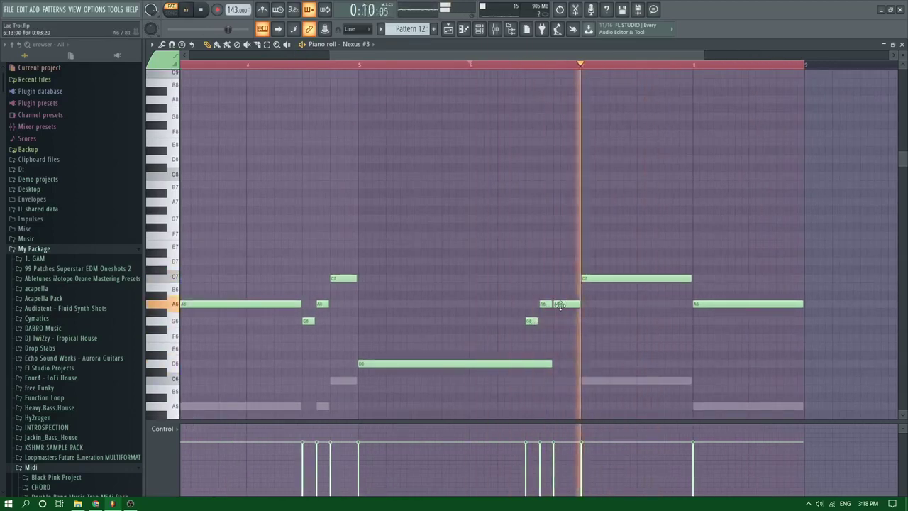
right_click(560, 303)
Add a C7 note after the short A6, delete the original bar 7 C7, and extend the new note to bar 8
click(559, 278)
drag(565, 279, 576, 278)
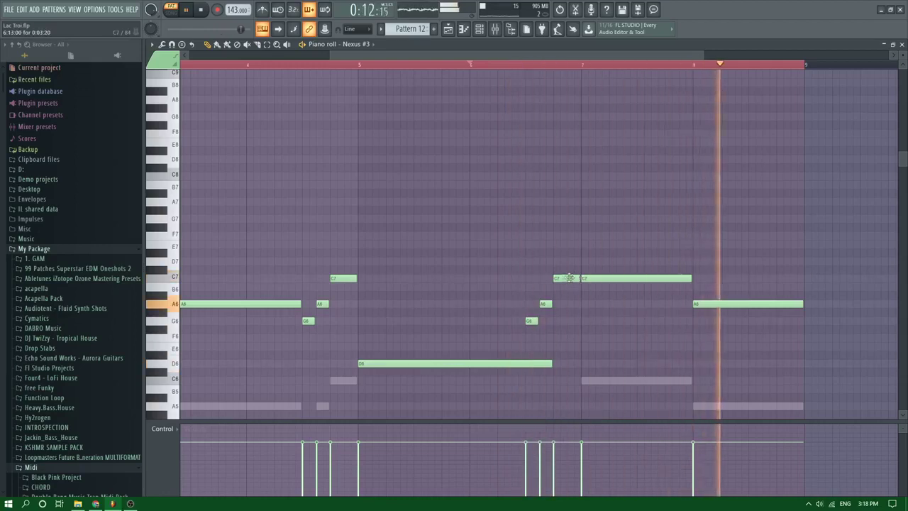
ctrl+scroll(554, 274, down, 2)
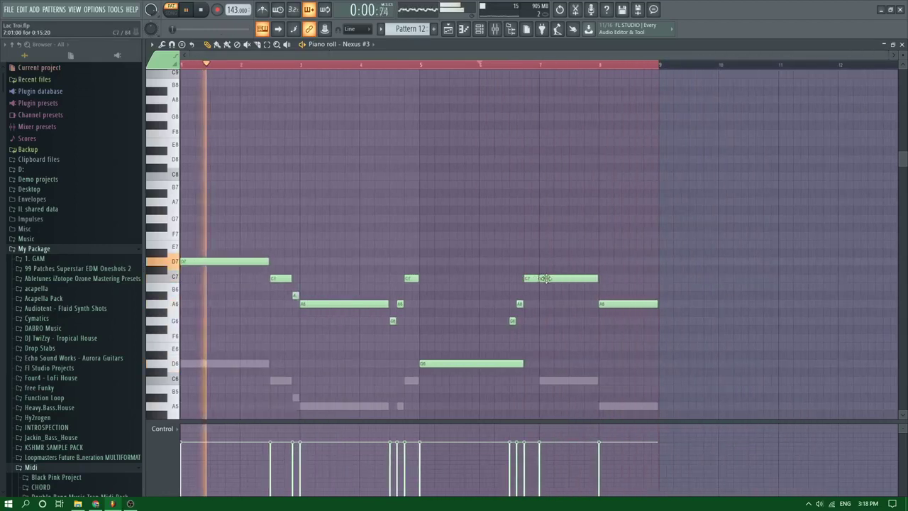
right_click(553, 278)
drag(538, 278, 604, 279)
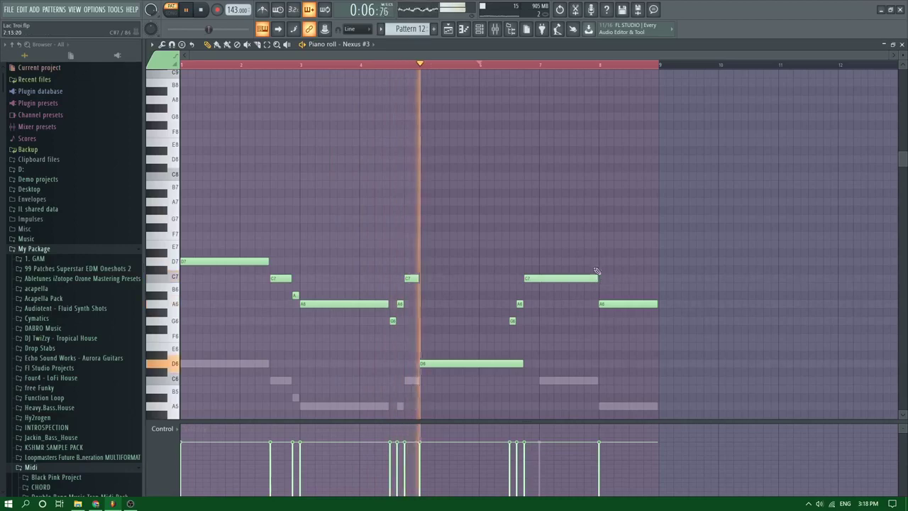
Load Fruity Delay Bank into slot 7 of the Nexus #2 mixer track with the Classic ping pong preset
key(F9)
click(702, 142)
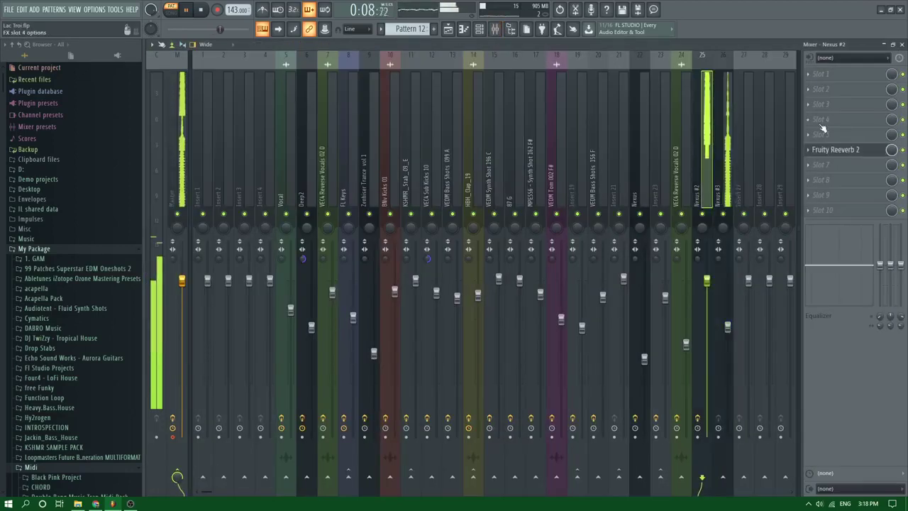
click(816, 165)
click(589, 280)
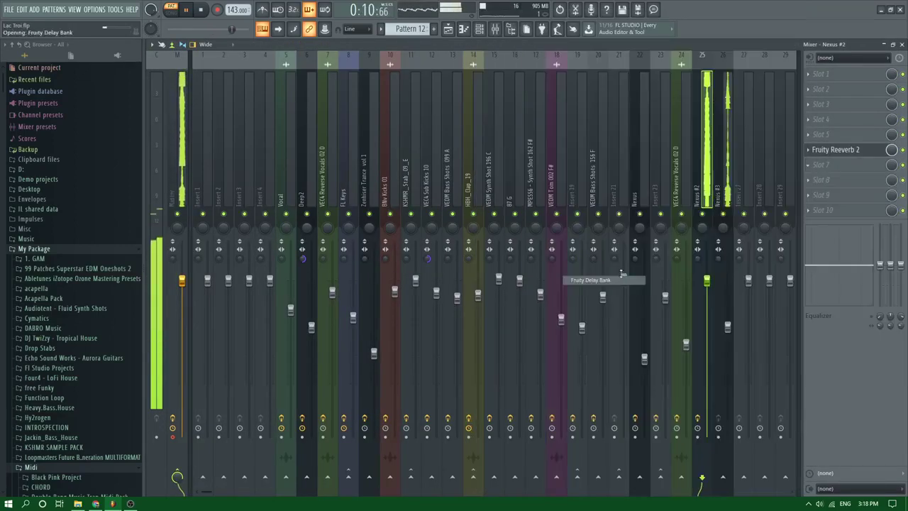
click(421, 113)
click(454, 182)
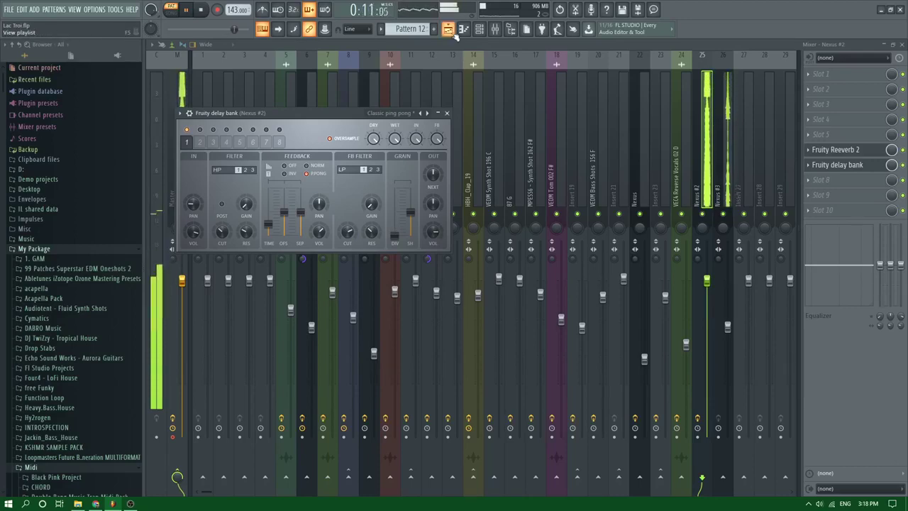
Load Fruity Stereo Shaper into slot 6 of the Nexus #3 mixer track and set its phase to 100% right
click(725, 184)
click(823, 150)
mouse_move(812, 161)
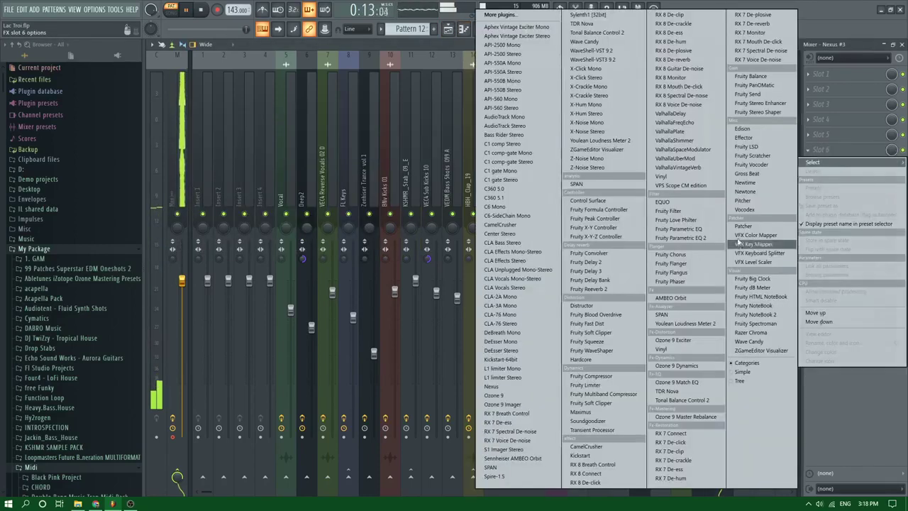
click(758, 112)
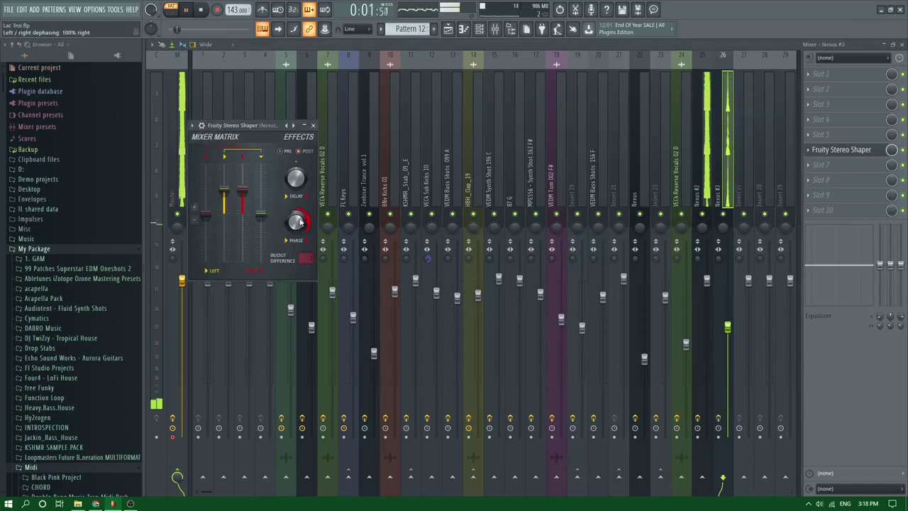
Load S1 Imager Stereo into slot 8 of the Nexus #2 mixer track and widen its stereo image
click(709, 176)
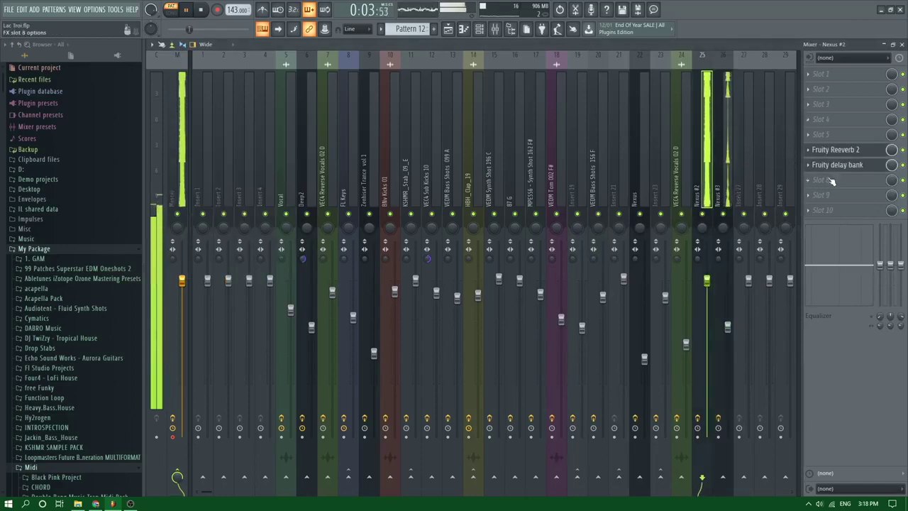
click(827, 183)
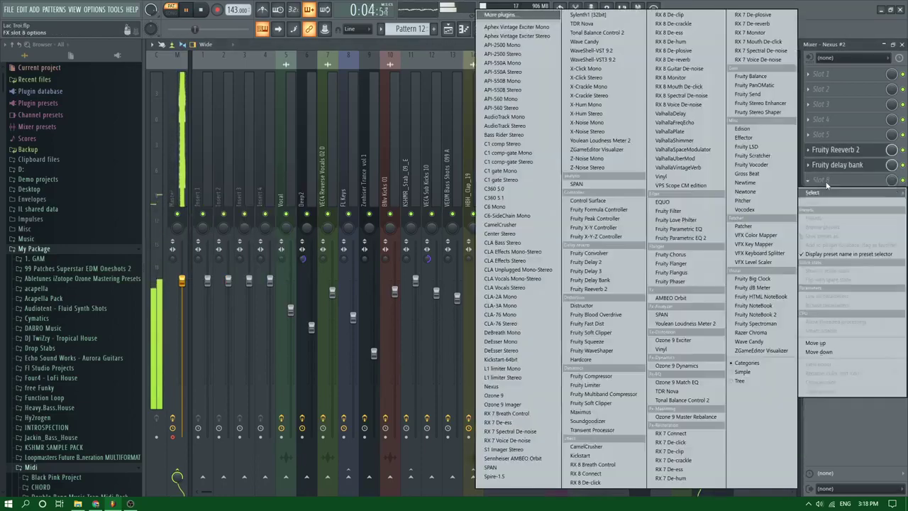
click(504, 450)
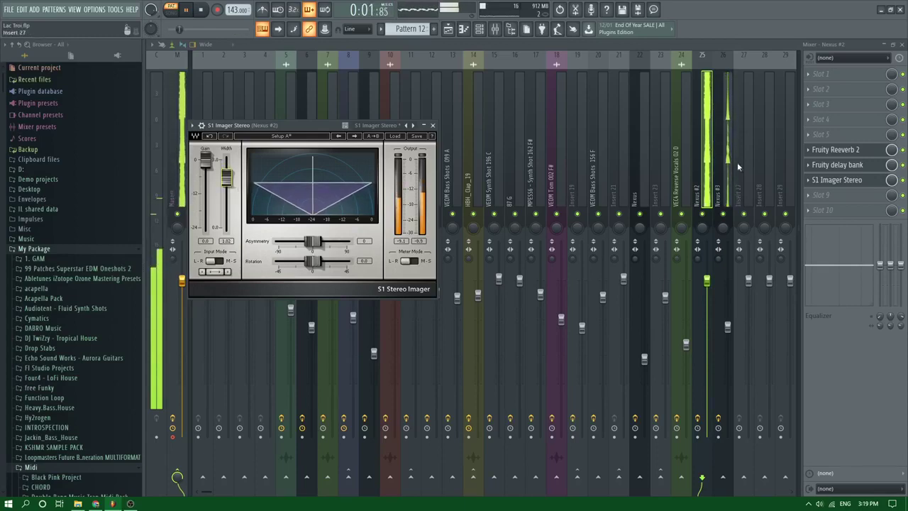
Delete the short A6 and G6 notes at the end of bar 6 and move the long C7 note to start at bar 7
key(F7)
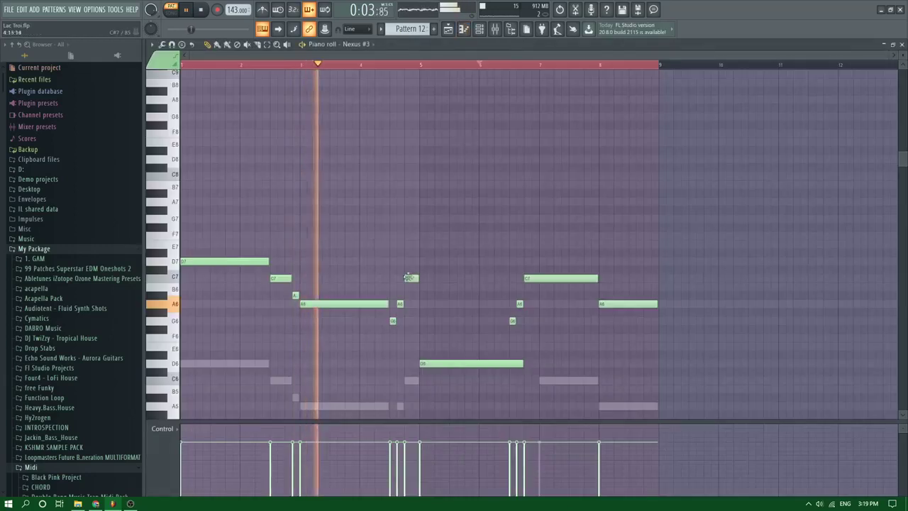
right_click(519, 303)
right_click(511, 319)
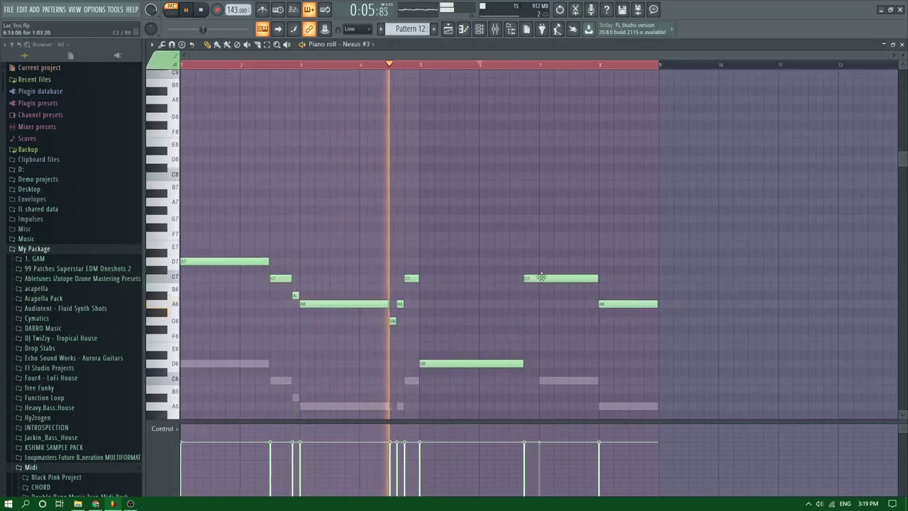
drag(531, 277, 555, 276)
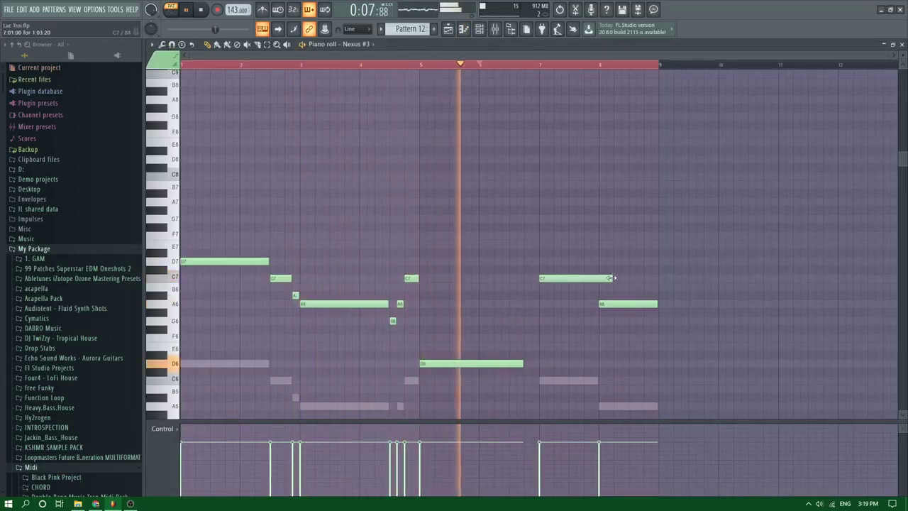
Shorten the long C7 note at bar 7 so it ends at the start of bar 8
drag(610, 278, 598, 278)
click(525, 312)
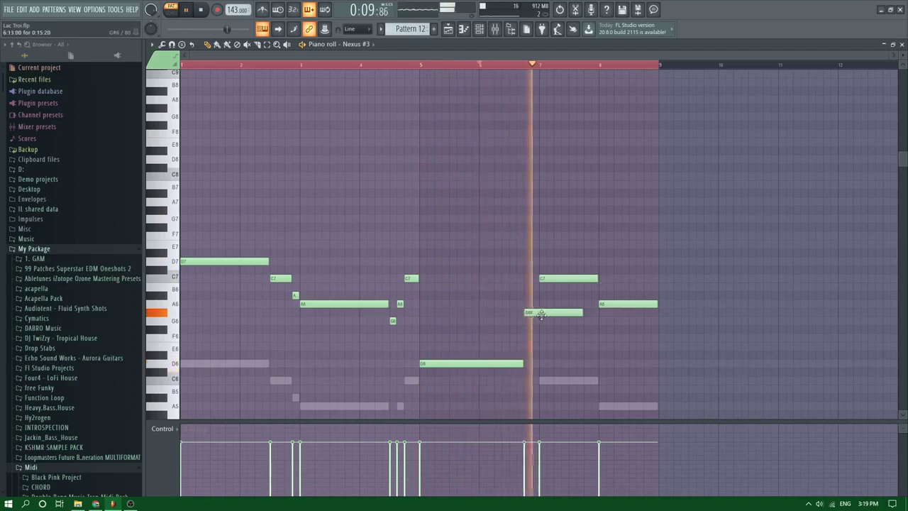
right_click(553, 312)
Try short A6 and G6 notes at the end of bar 6, leading into the C7 note
click(527, 304)
click(535, 320)
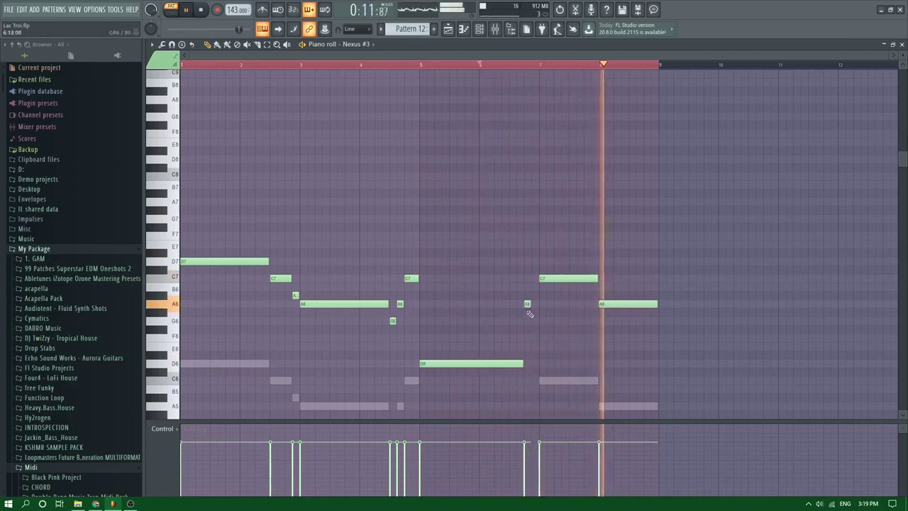
click(518, 65)
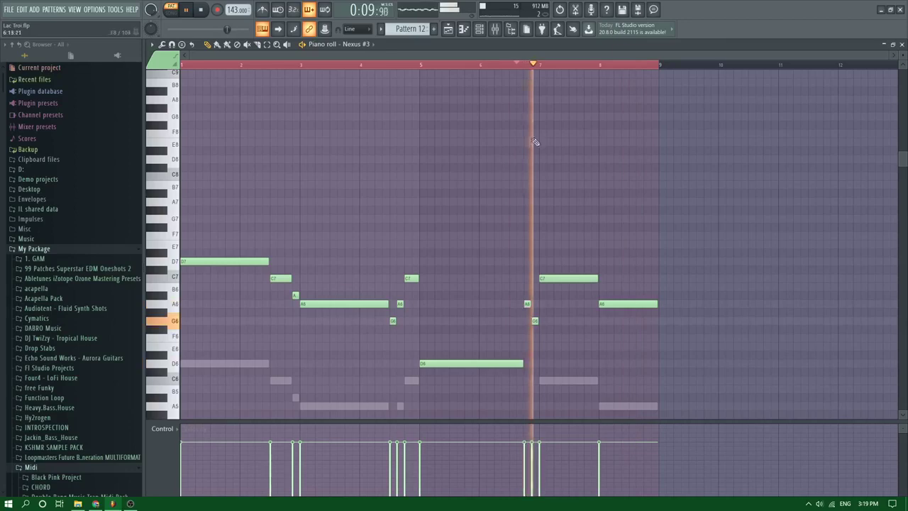
right_click(527, 303)
key(space)
key(space)
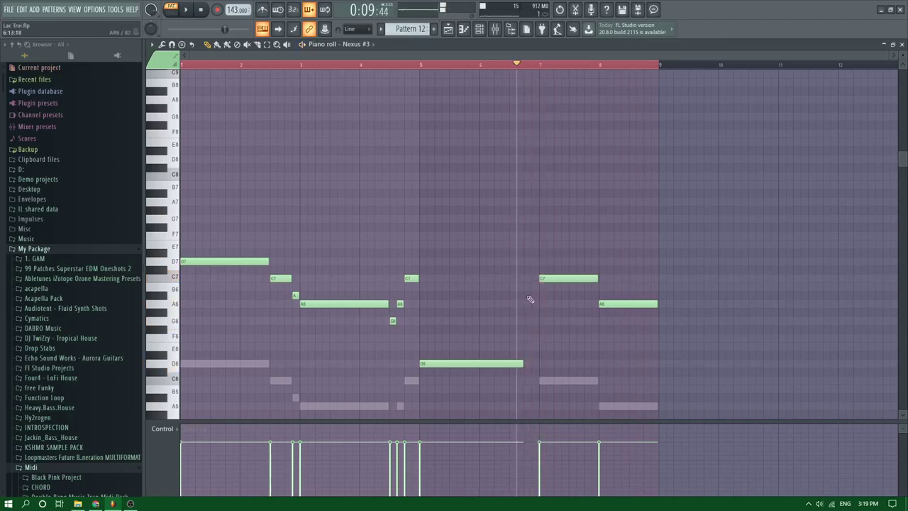
Place short A6 and A#6 notes at the end of bar 6, leading up to the C7 note
key(space)
click(527, 296)
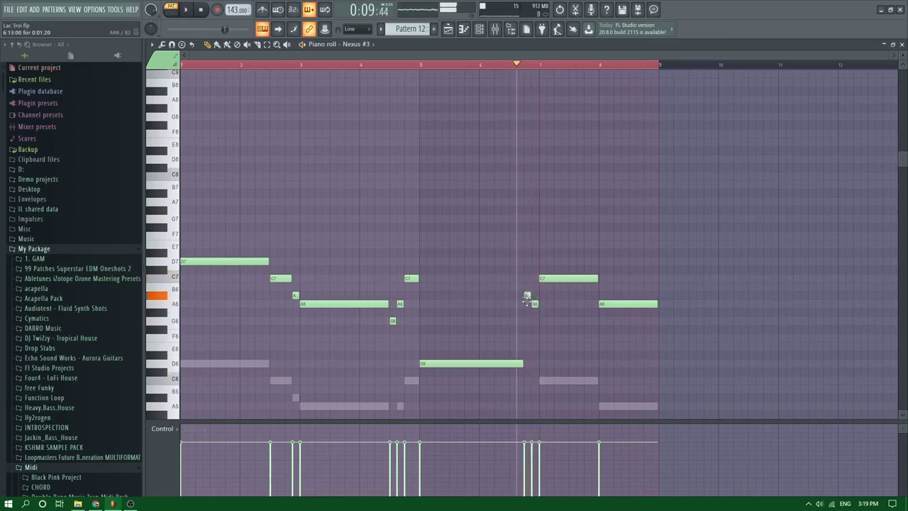
click(534, 295)
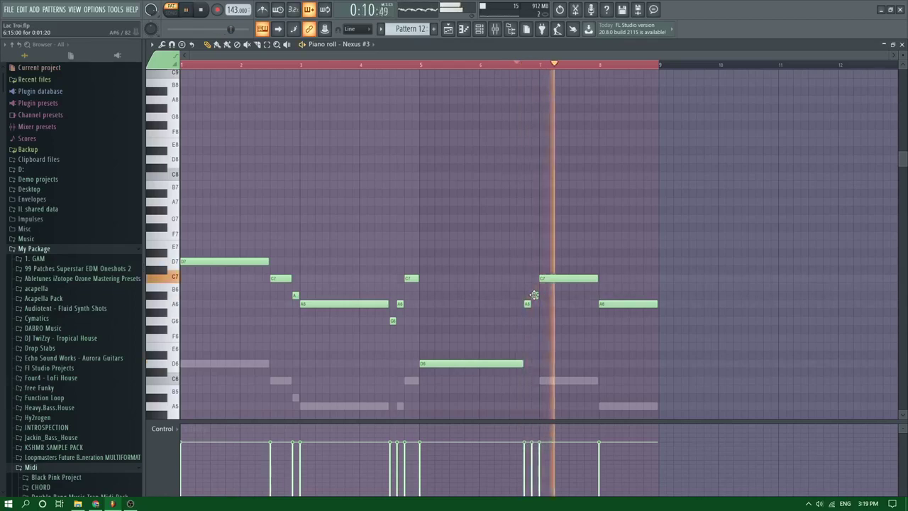
Try an extra short G6 note before the A6 and A#6 pair at the end of bar 6
click(520, 322)
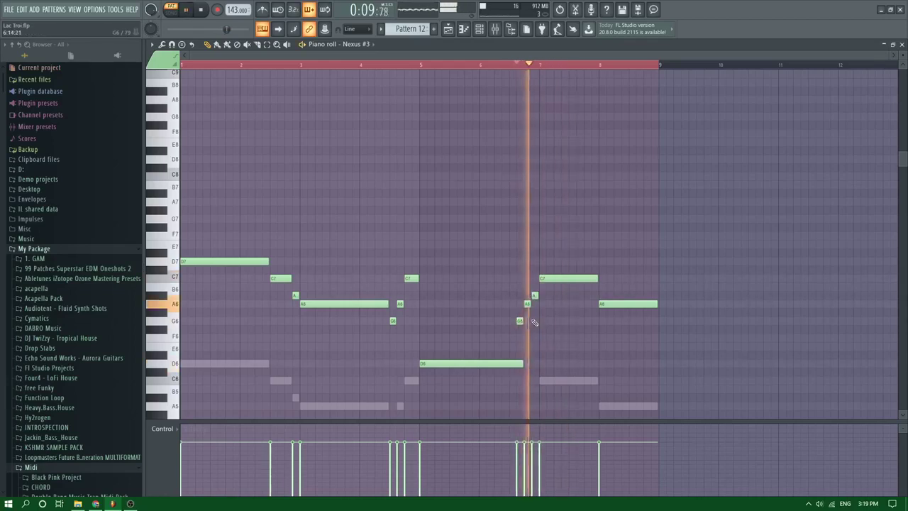
click(481, 65)
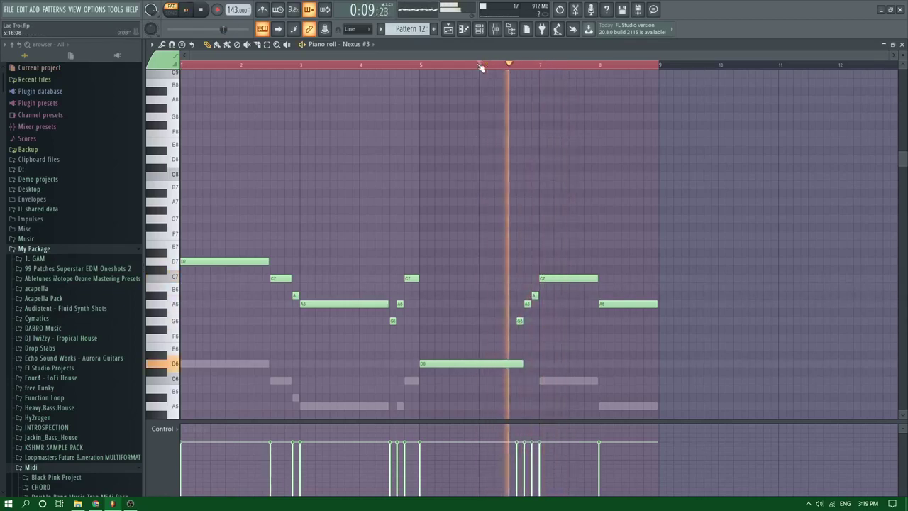
right_click(520, 321)
key(space)
key(space)
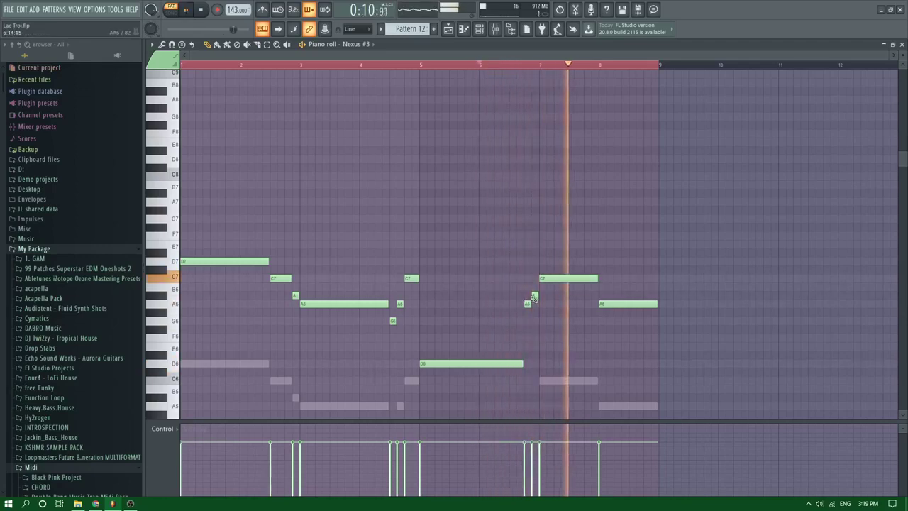
Add matching short A5 and A#5 notes at the end of bar 6 in the Nexus #2 melody and play it from bar 6
double_click(558, 383)
scroll(454, 381, down, 1)
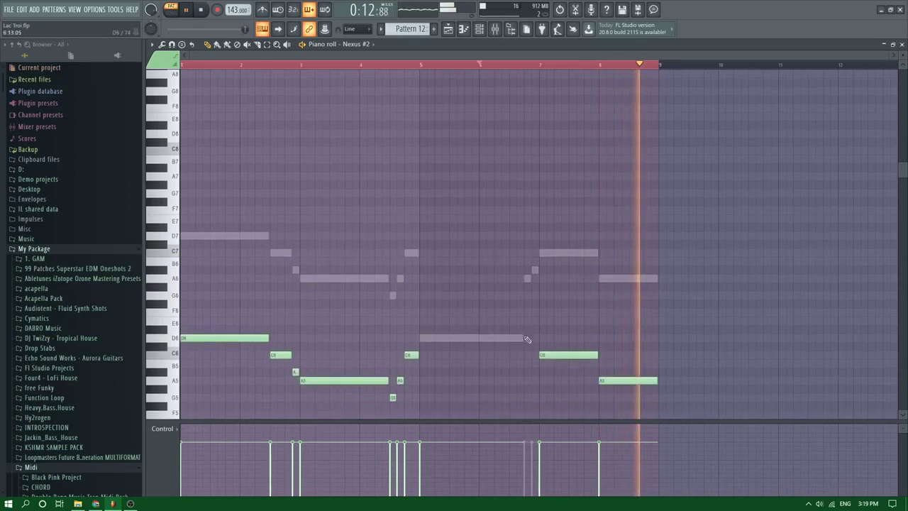
click(398, 379)
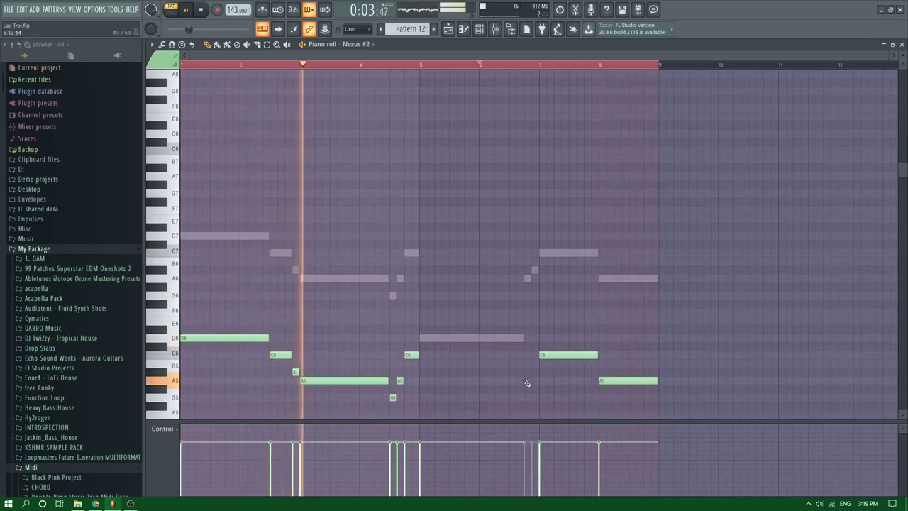
click(526, 380)
click(534, 373)
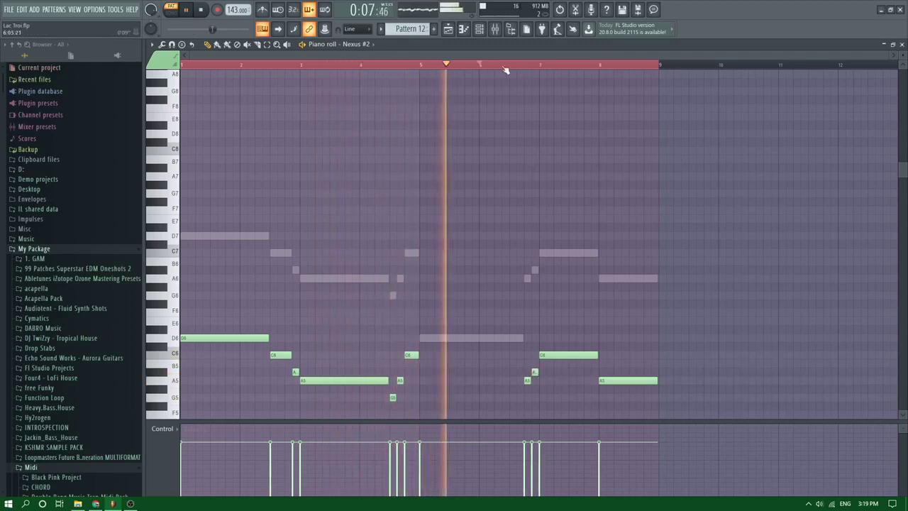
click(482, 65)
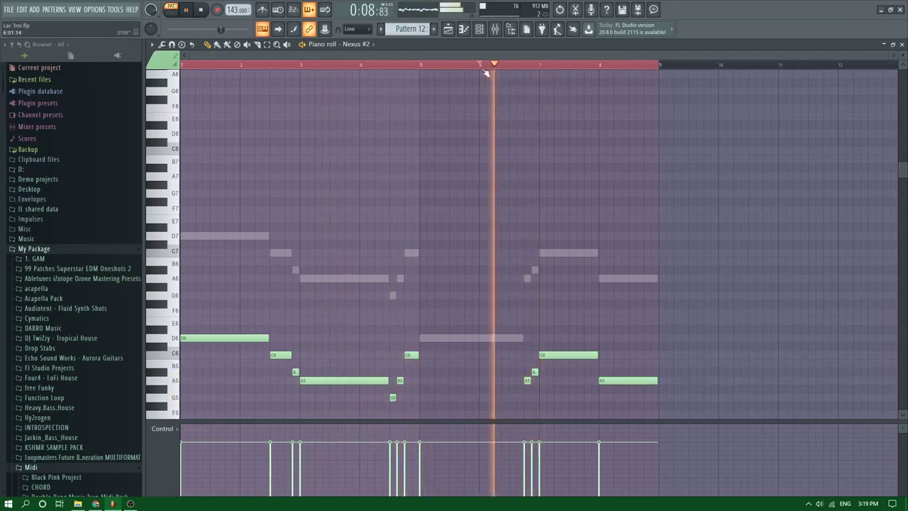
Add a Pattern 4 clip on Track 22 of the playlist at bar 81 and trim it to end at bar 89
scroll(495, 122, down, 4)
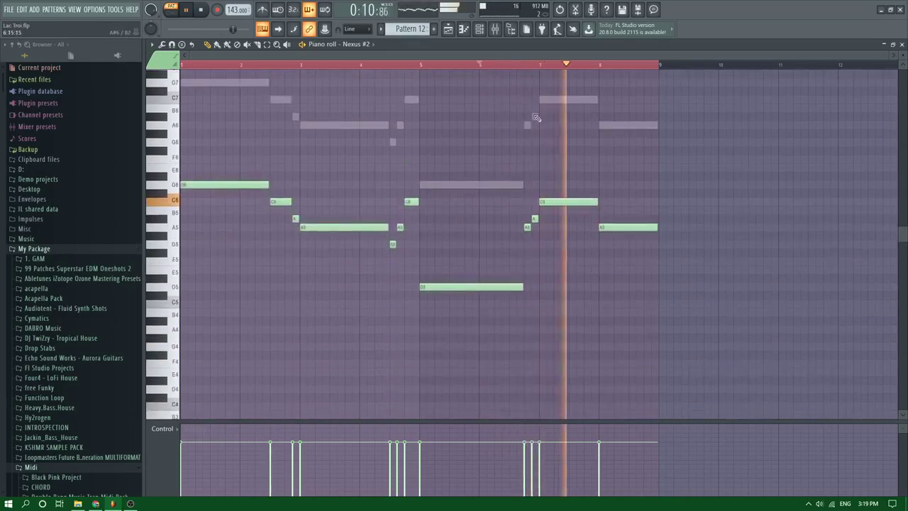
click(447, 29)
scroll(487, 65, down, 4)
click(473, 65)
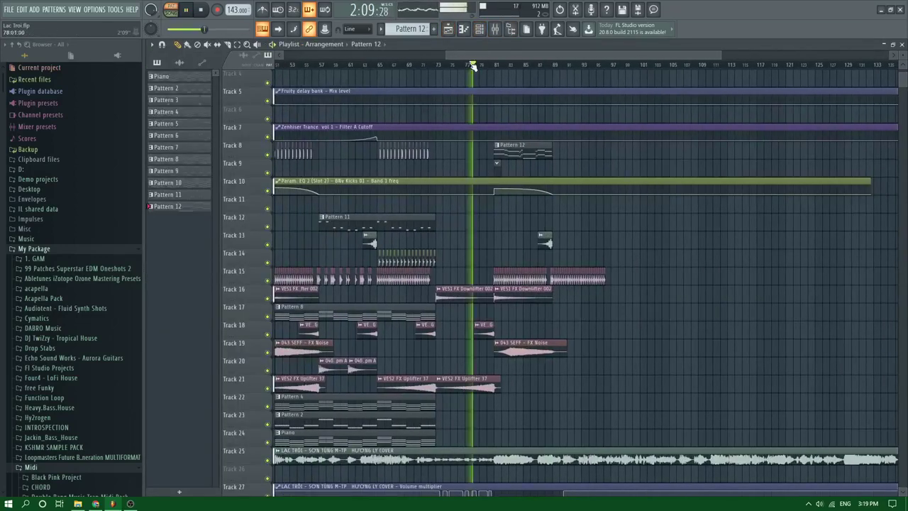
scroll(490, 65, up, 2)
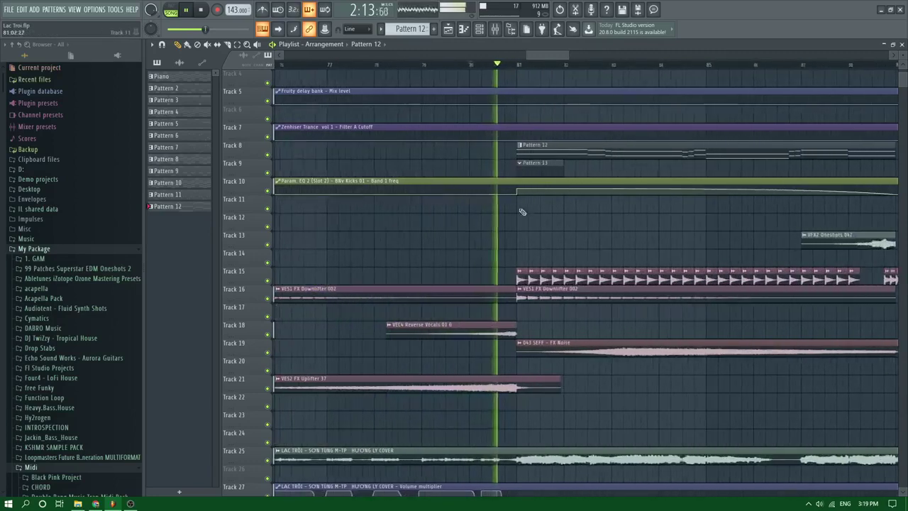
scroll(381, 400, down, 1)
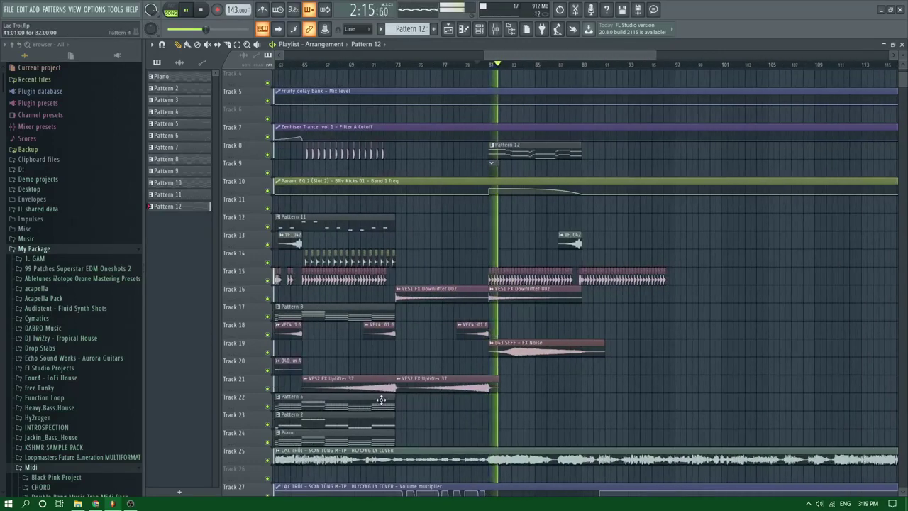
click(487, 401)
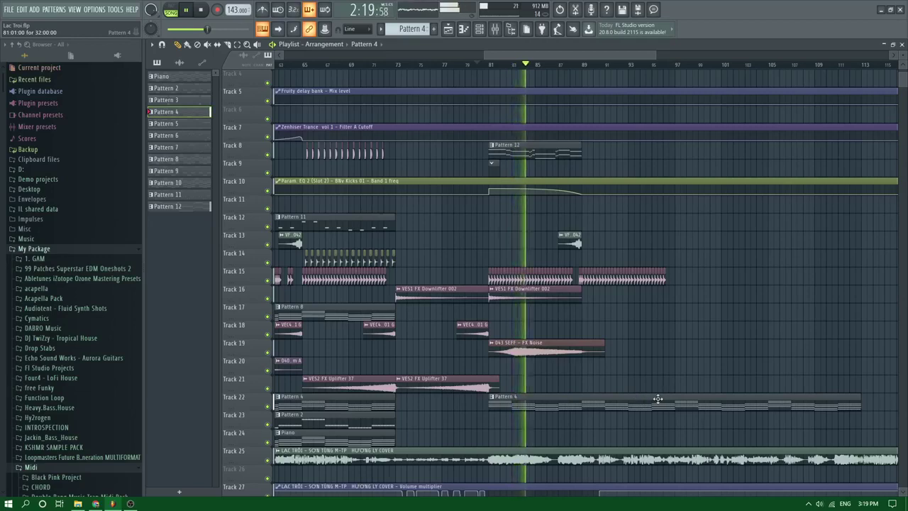
double_click(510, 147)
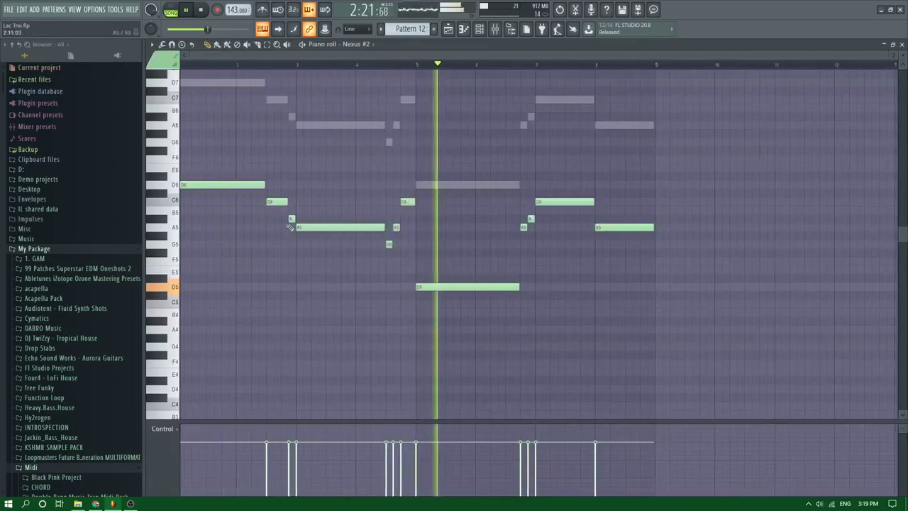
key(F7)
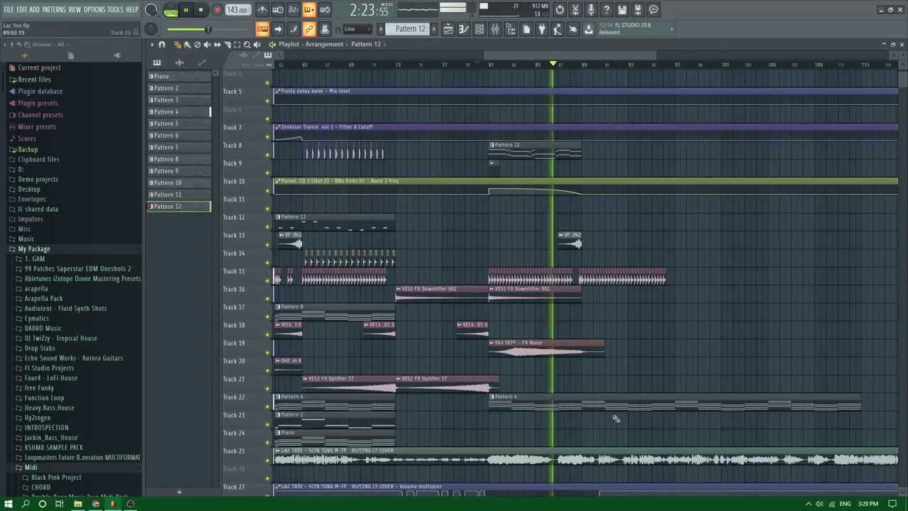
drag(858, 400, 742, 405)
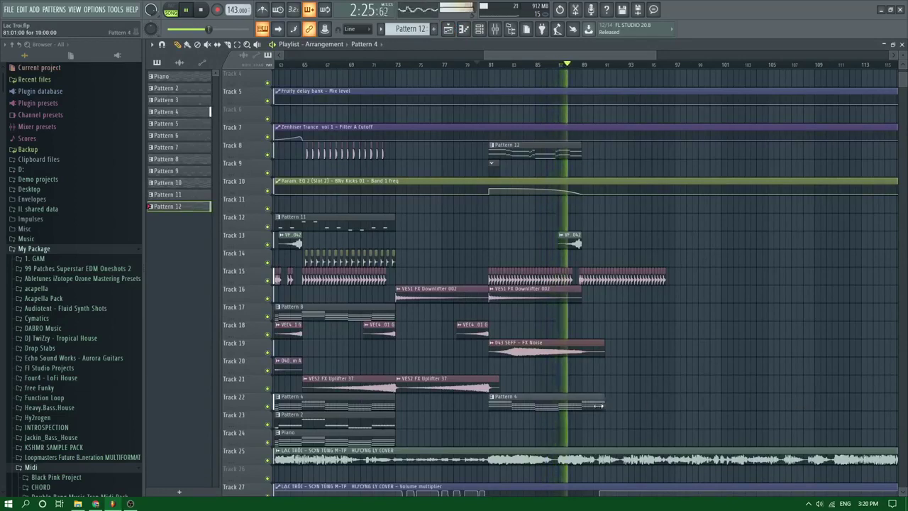
key(space)
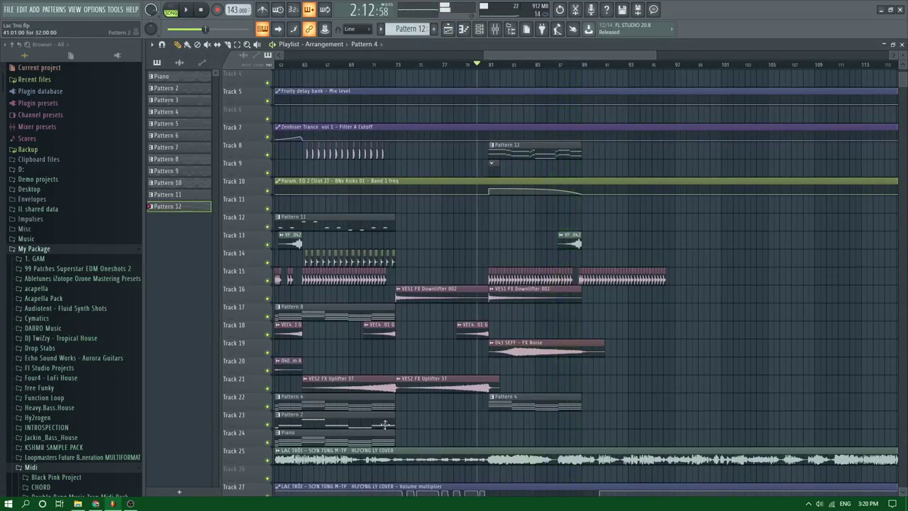
Add Pattern 2 on Track 23 and the Piano pattern on Track 24, both spanning bars 81 to 89
click(487, 424)
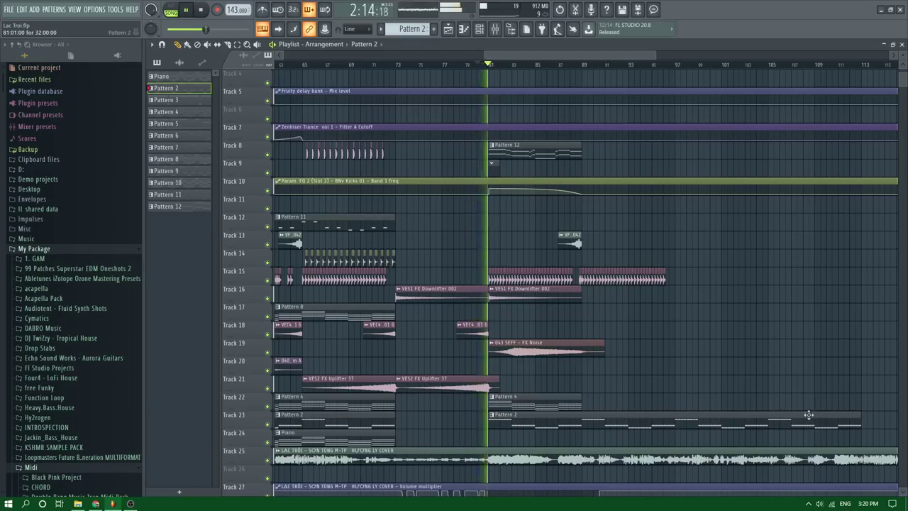
drag(858, 417, 652, 417)
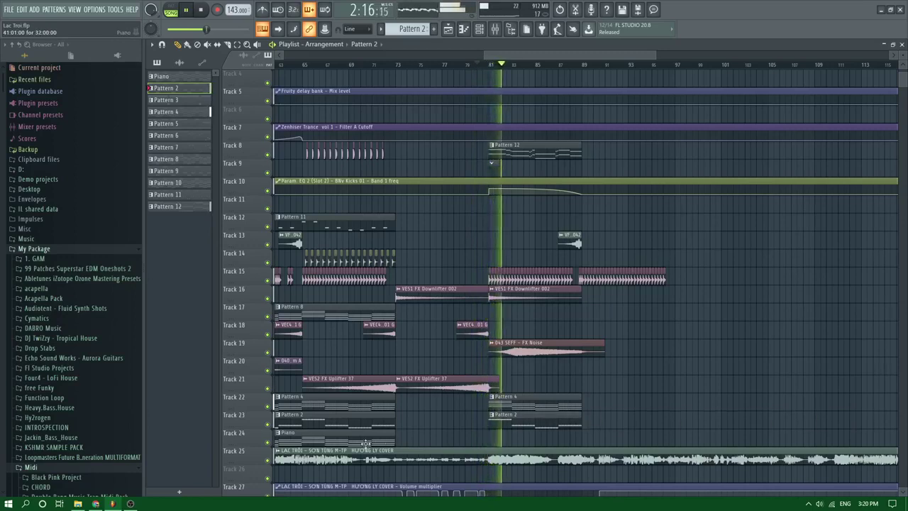
drag(366, 443, 584, 432)
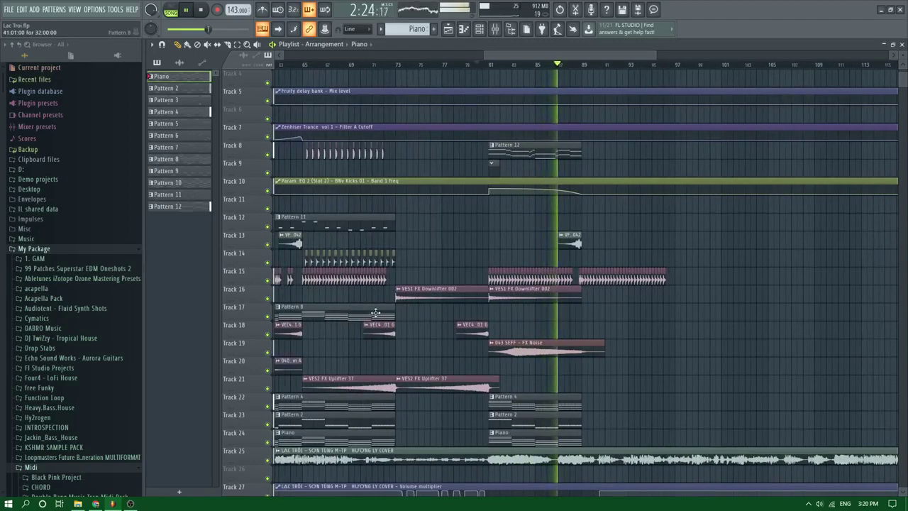
Add a Pattern 8 clip on Track 17 at bar 81, trim it to end at bar 89, and play the drop
key(space)
click(492, 315)
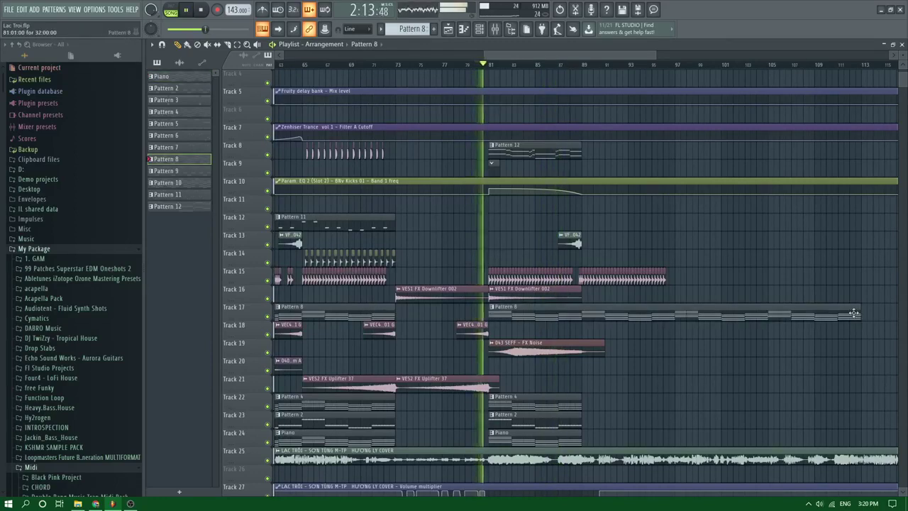
drag(858, 310, 658, 312)
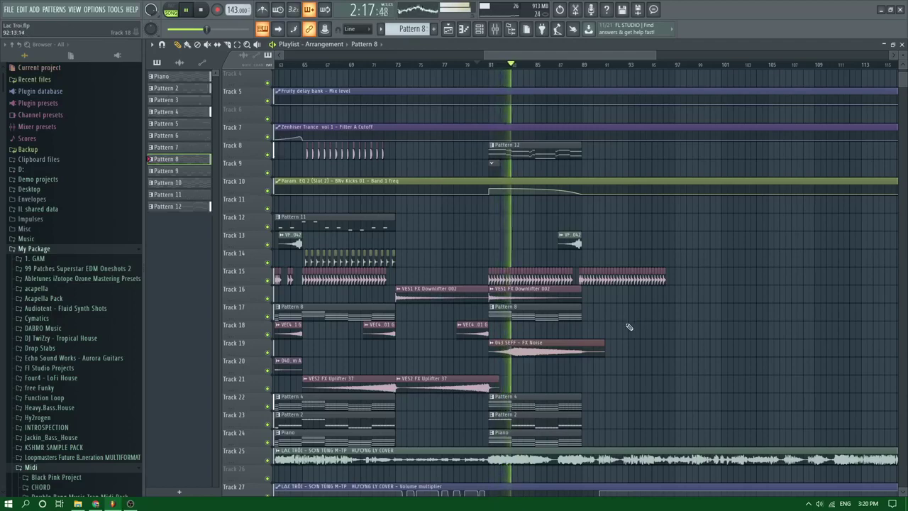
ctrl+scroll(636, 324, up, 2)
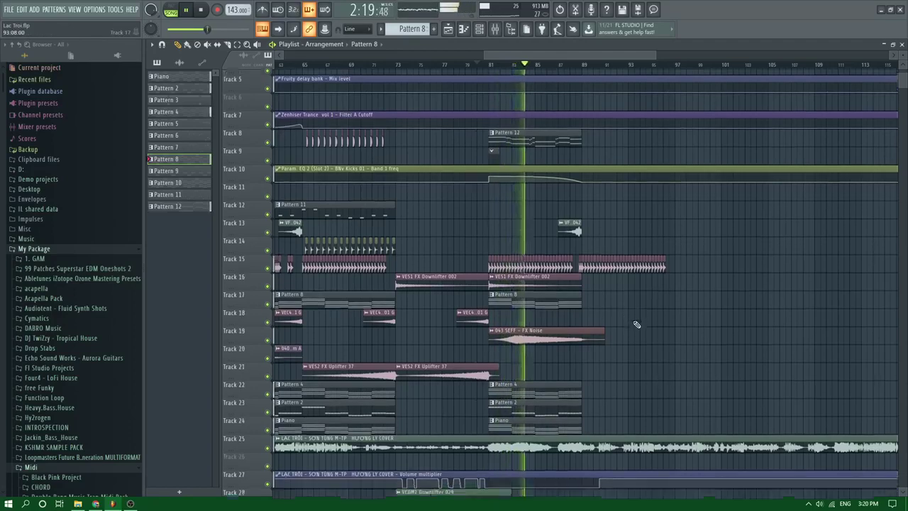
Check the Facebook live stream's comments and notifications in the browser, and return to FL Studio
click(98, 504)
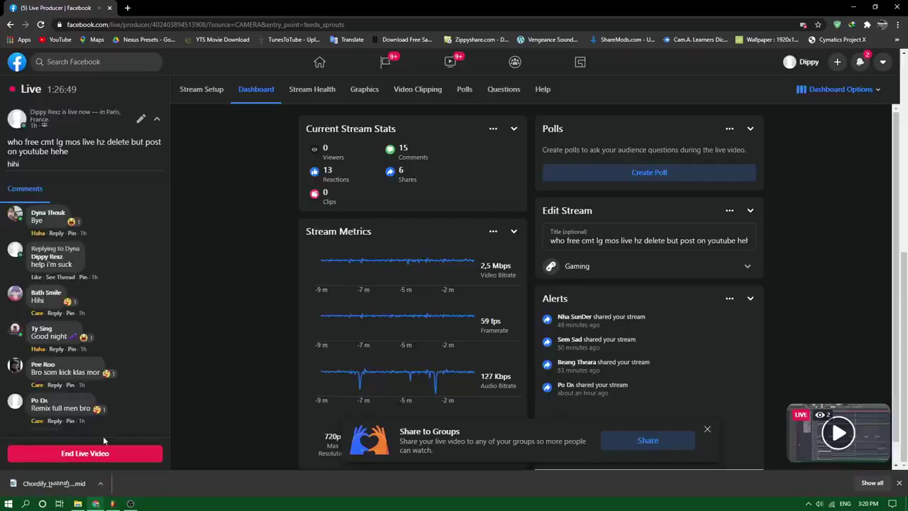
scroll(114, 343, down, 10)
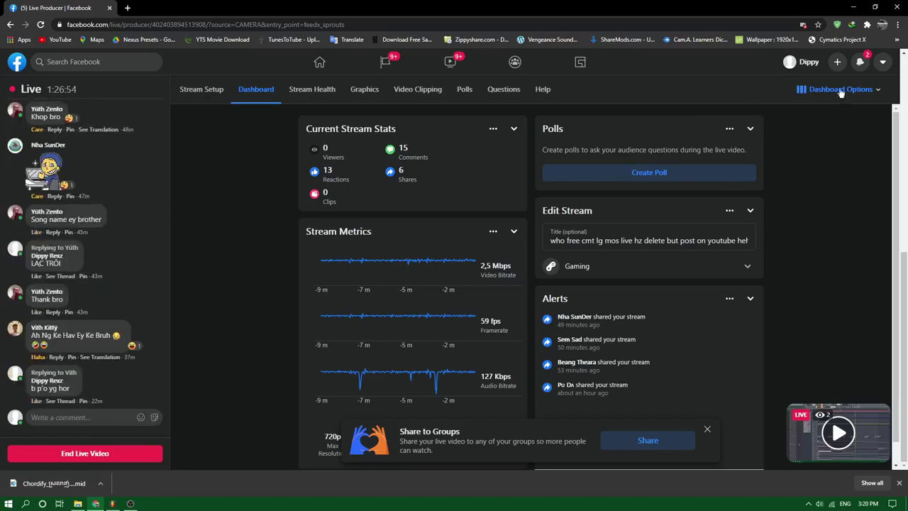
click(861, 62)
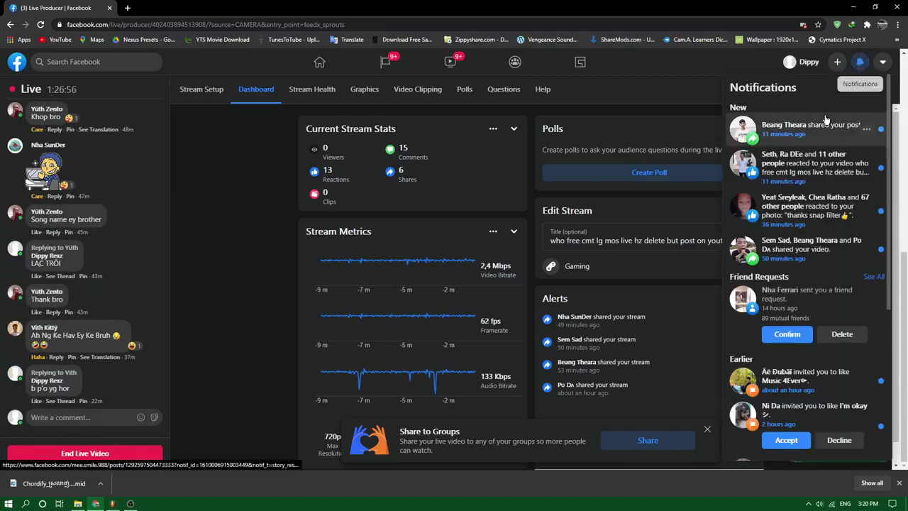
click(112, 504)
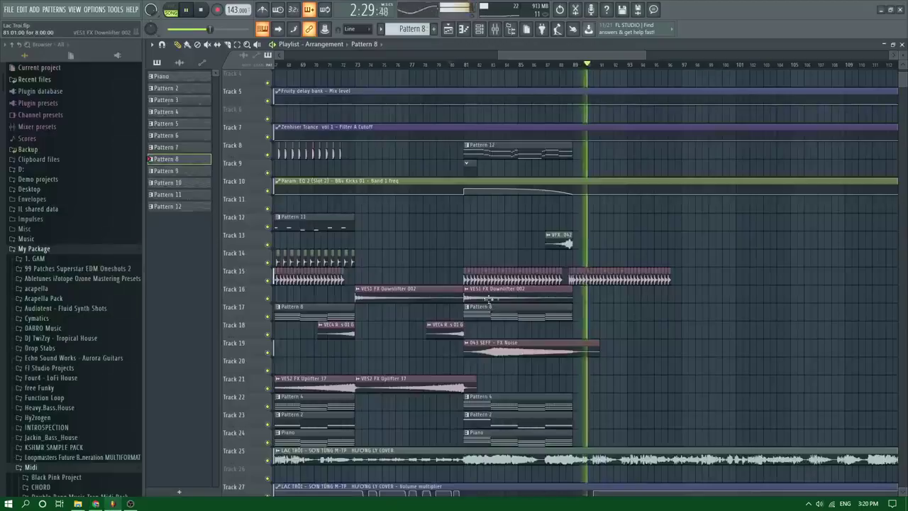
Copy the earlier Pattern 5 and Pattern 3 clips to Tracks 13 and 14, starting at bar 89
key(space)
scroll(511, 213, down, 4)
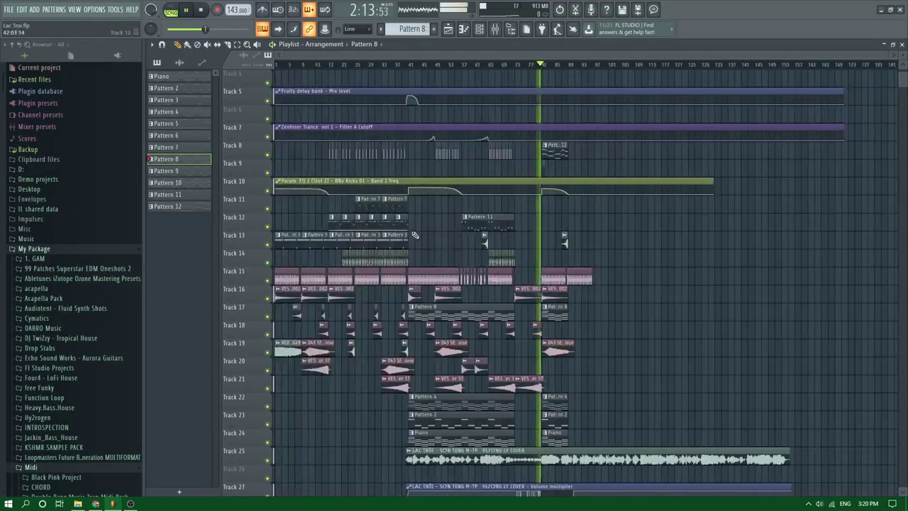
scroll(416, 234, up, 2)
scroll(369, 231, down, 1)
scroll(322, 232, up, 1)
drag(462, 249, 805, 228)
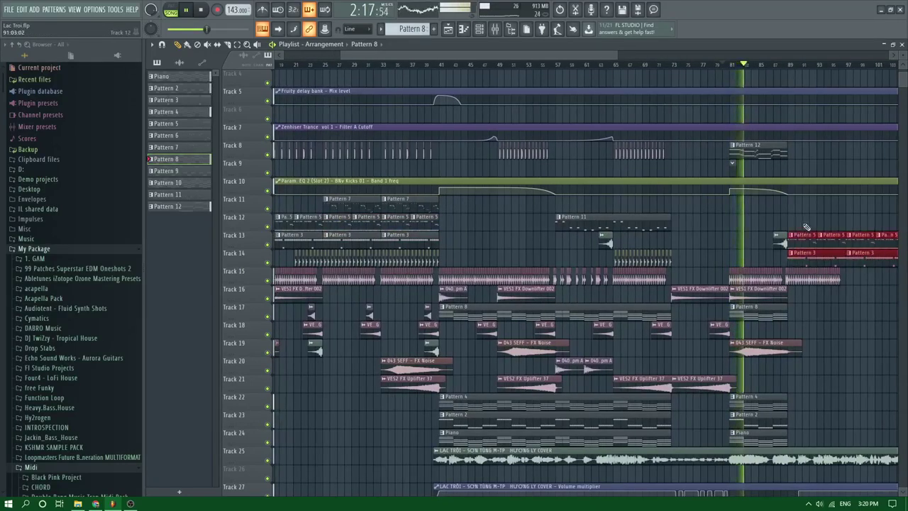
scroll(802, 231, up, 4)
scroll(711, 238, down, 4)
ctrl+click(815, 325)
scroll(790, 307, down, 2)
scroll(789, 307, up, 1)
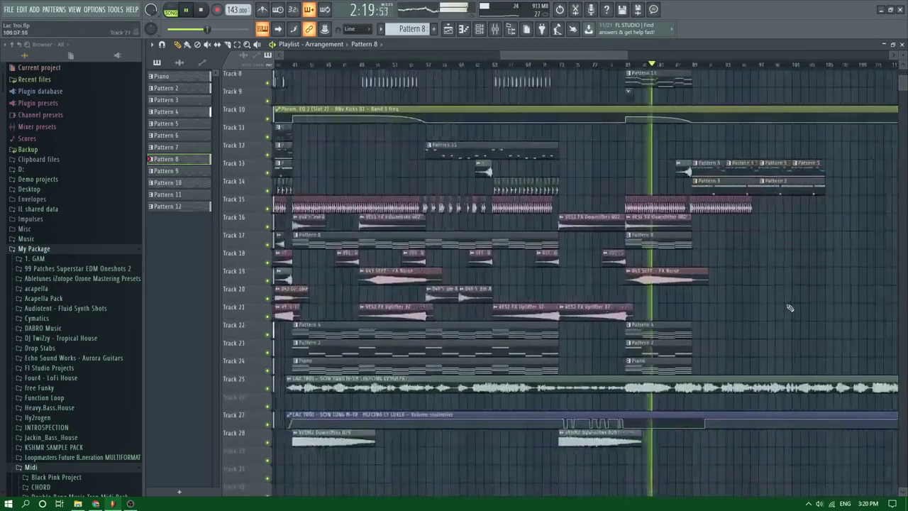
Slice the vocal clip on Track 25 just after bar 90 and delete the part that follows the cut
scroll(784, 306, up, 5)
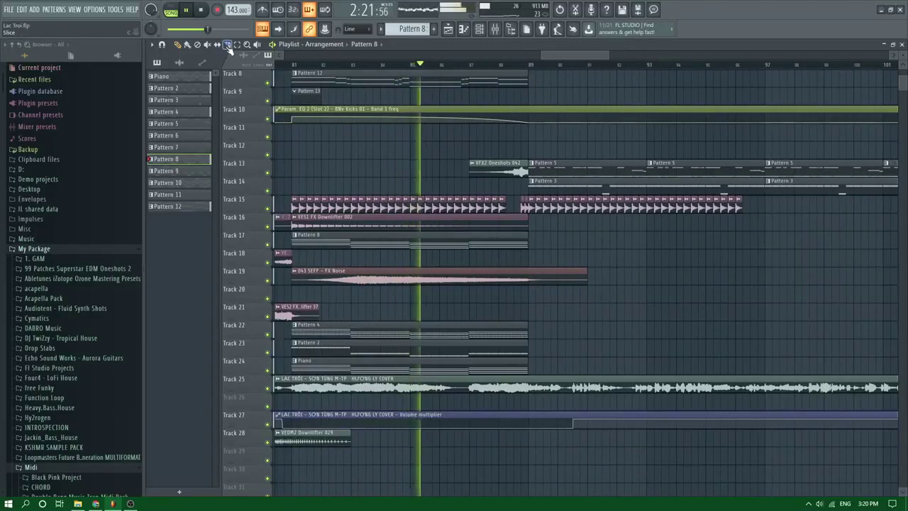
click(571, 391)
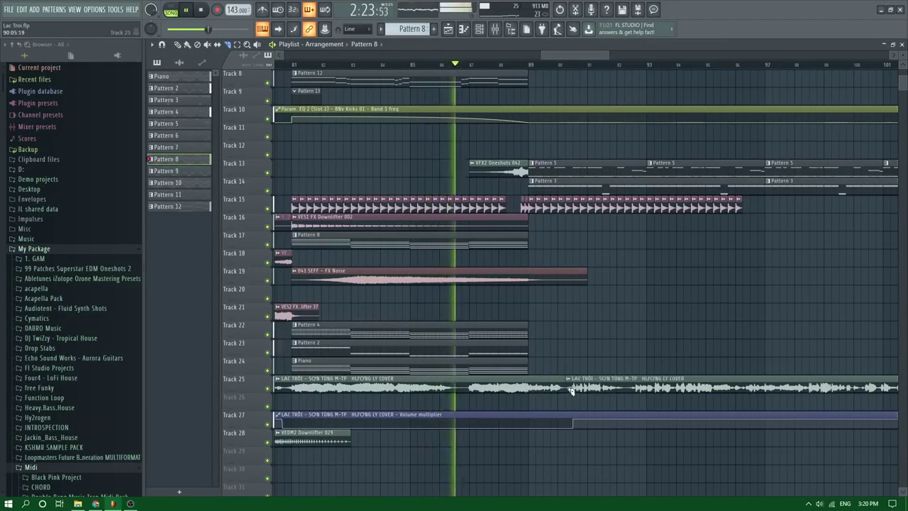
scroll(571, 392, down, 3)
right_click(572, 390)
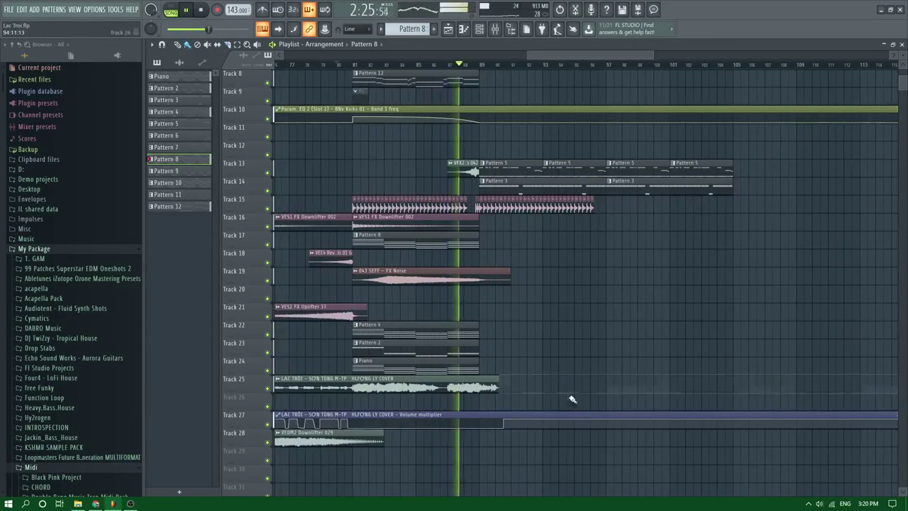
Slice the vocal's volume automation clip on Track 27 at about bar 90 and delete the remainder
key(shift+c)
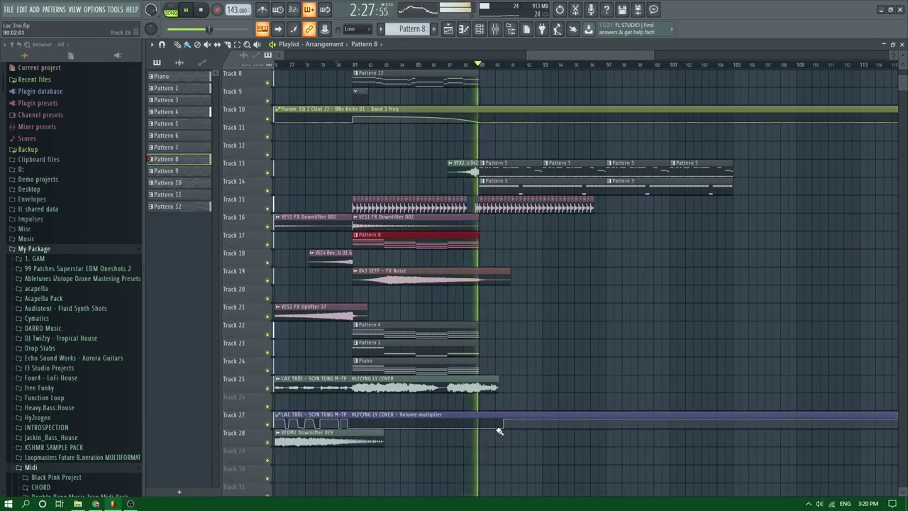
click(205, 29)
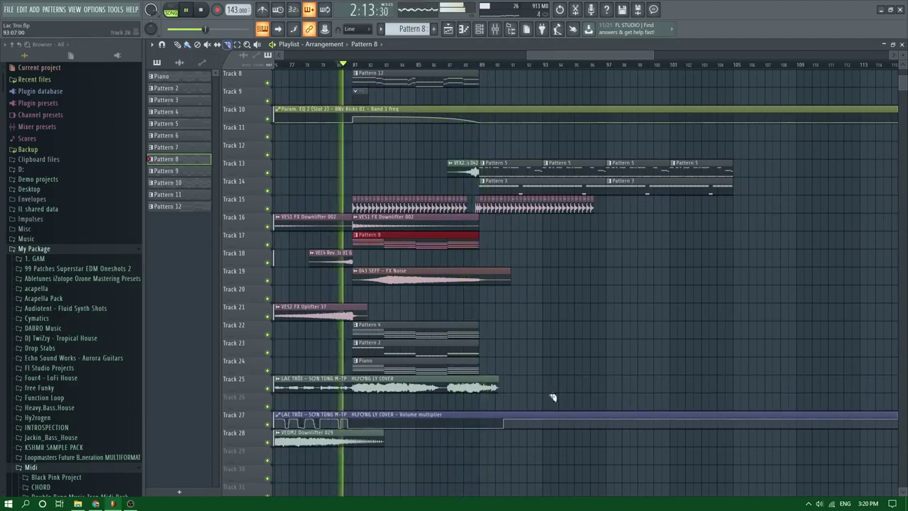
click(497, 425)
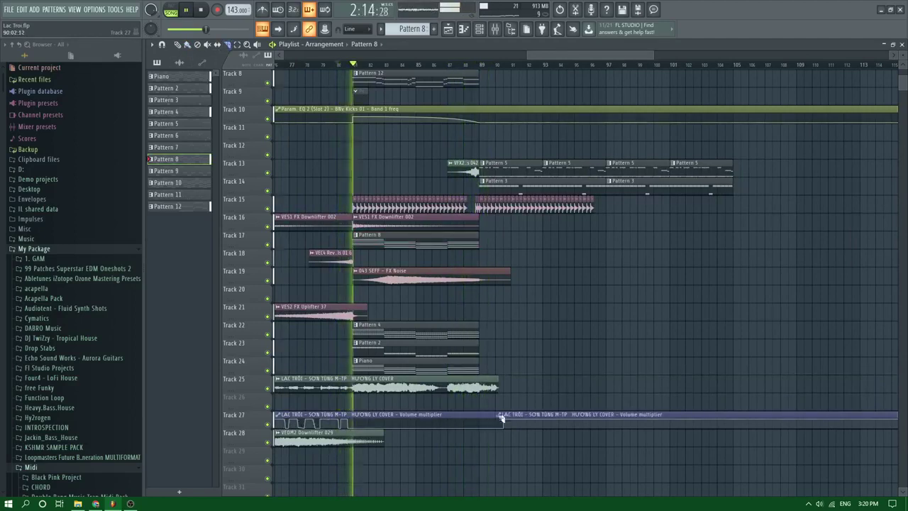
right_click(550, 419)
Play the passage from about bar 71 and add a Pattern 4 clip on Track 22 spanning bars 73 to 81
scroll(536, 320, up, 3)
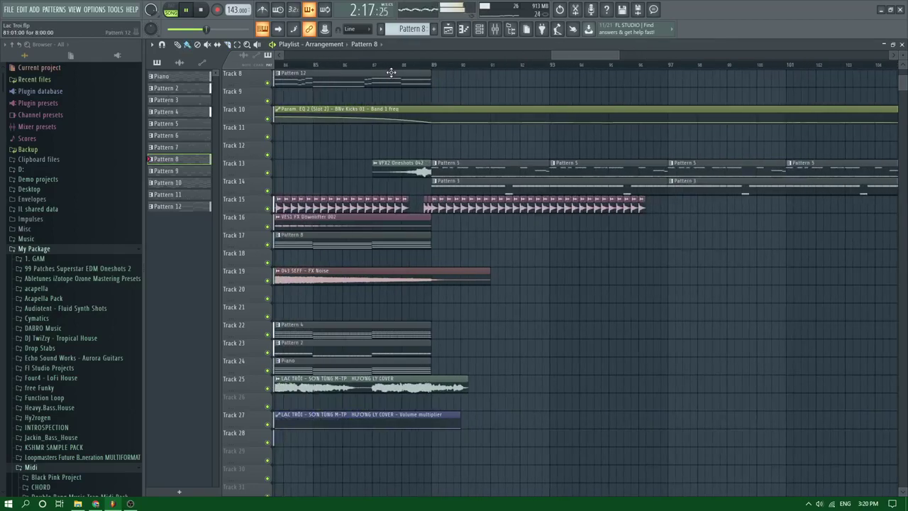
scroll(445, 188, down, 3)
scroll(349, 258, up, 2)
scroll(349, 256, down, 2)
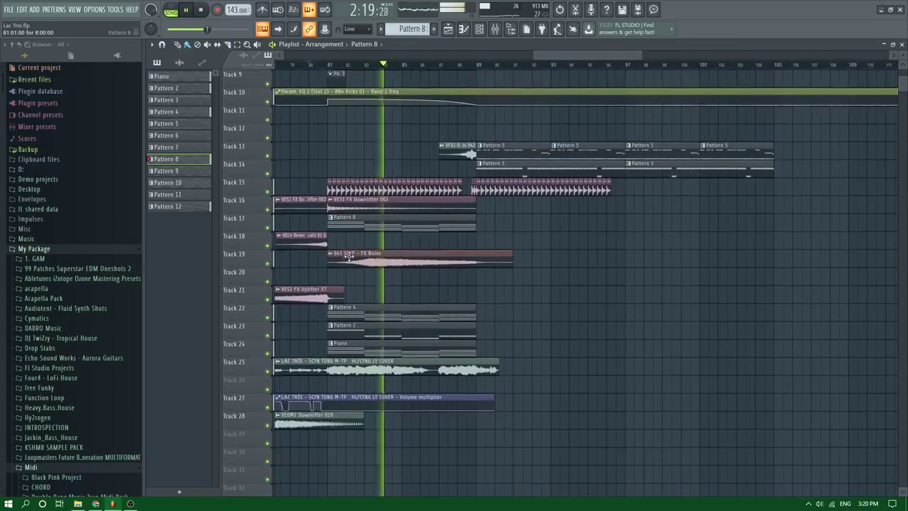
scroll(347, 257, down, 4)
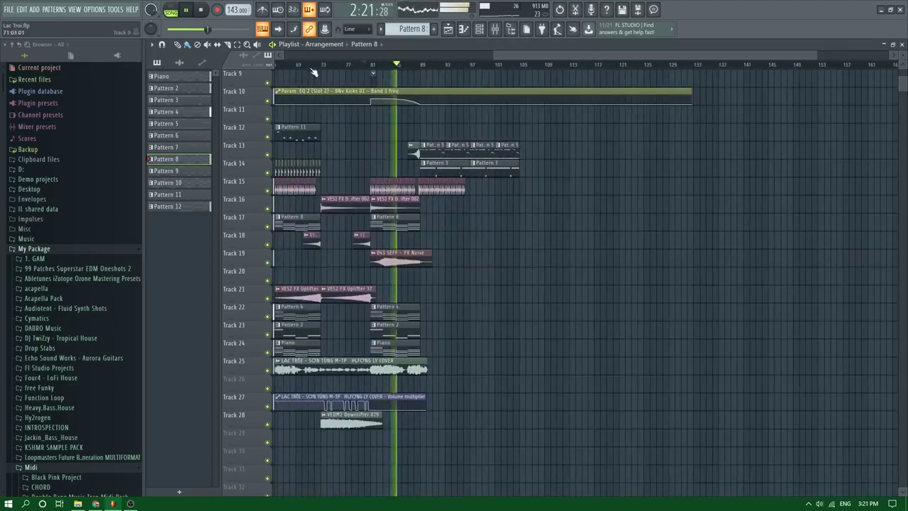
click(310, 65)
scroll(316, 217, up, 4)
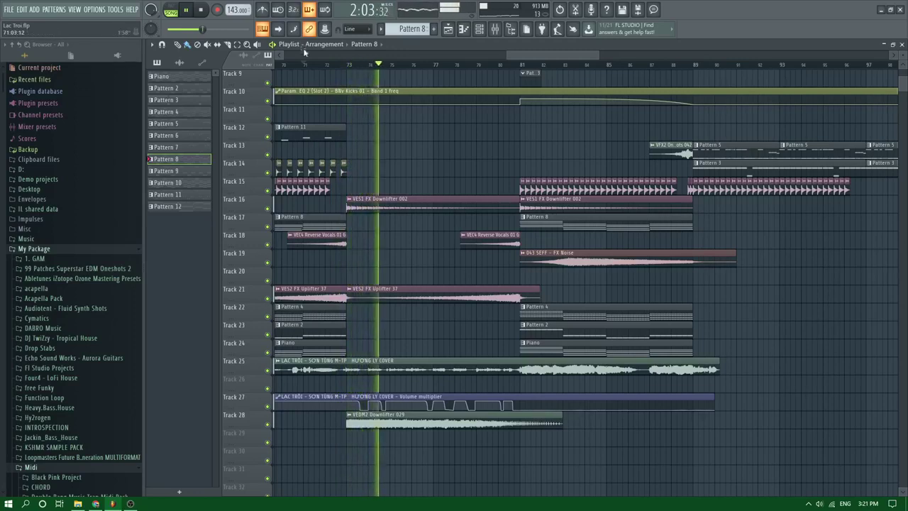
click(551, 305)
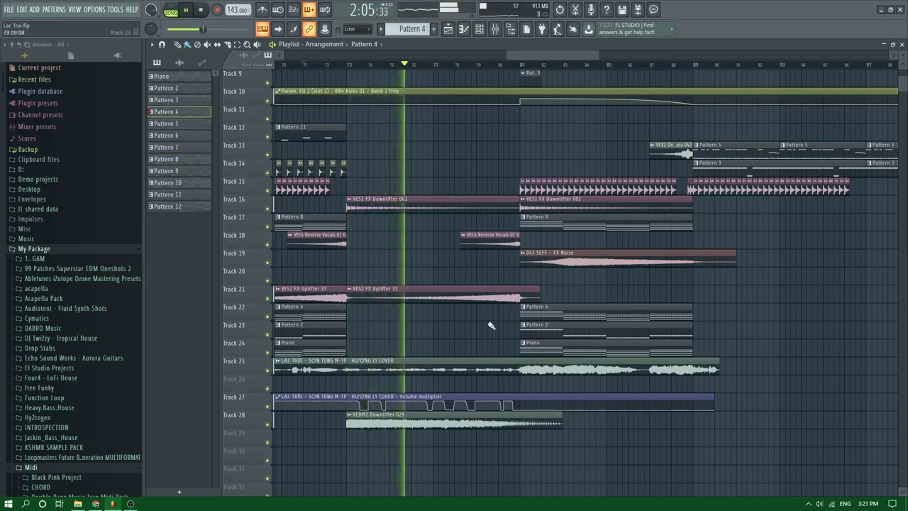
click(350, 152)
click(343, 65)
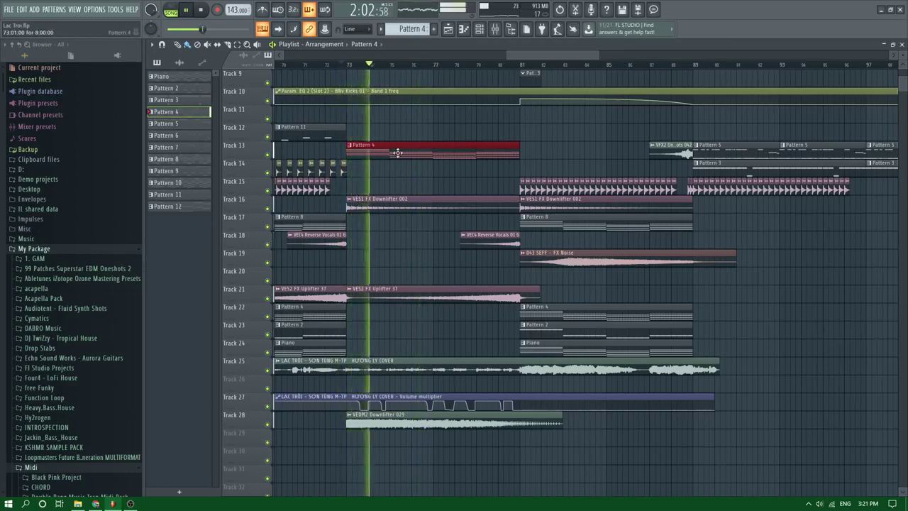
key(space)
drag(398, 153, 400, 211)
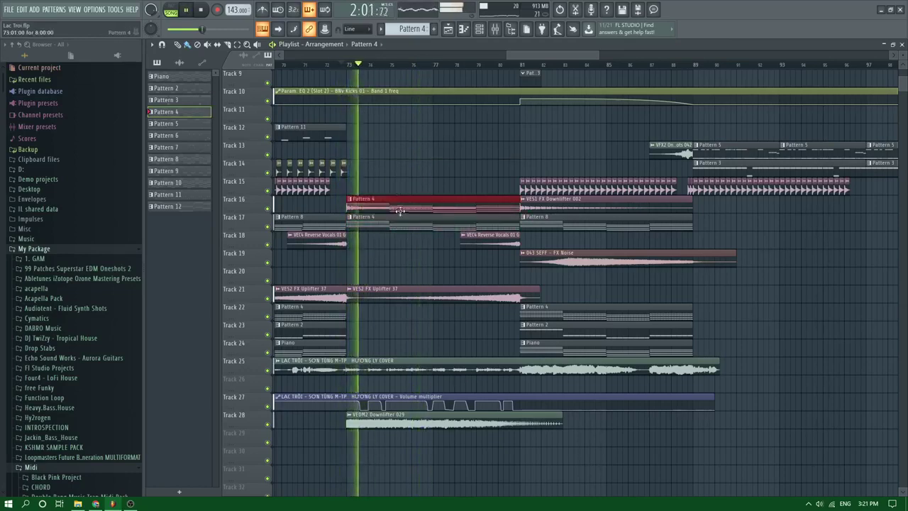
drag(456, 199, 442, 317)
Fill bars 73 to 81 with Pattern 8 on Track 17, Pattern 2 on Track 23 and Piano on Track 24
click(526, 222)
click(373, 224)
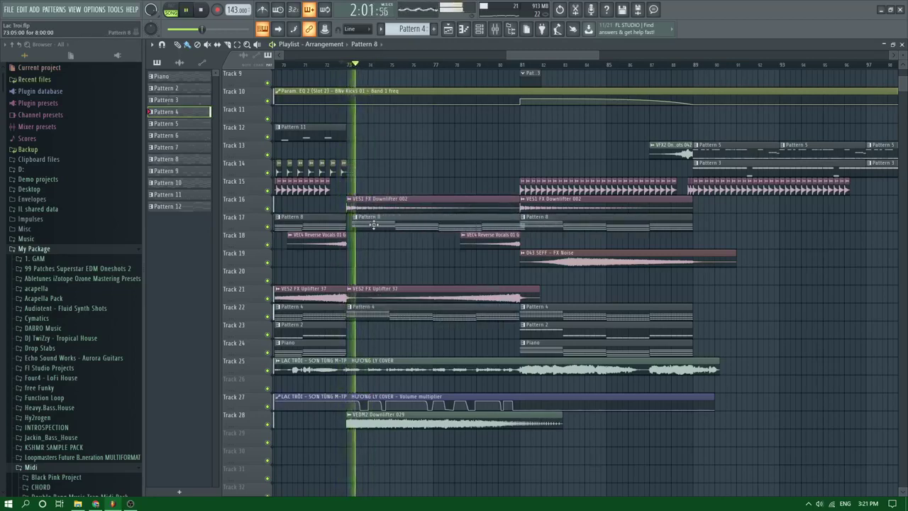
click(523, 335)
drag(397, 330, 371, 330)
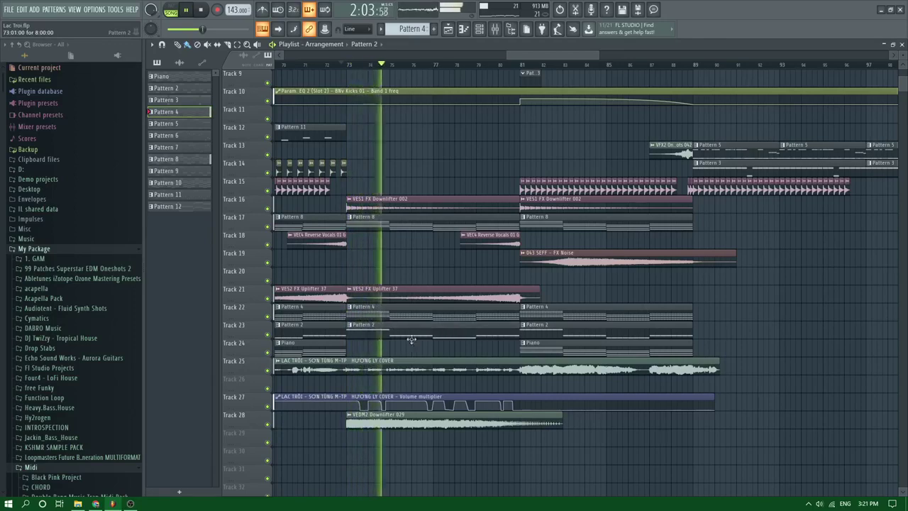
click(566, 349)
click(355, 346)
Play the arrangement from about bar 71 and place a VFX2 Oneshots 042 clip on Track 13, ending at bar 81
scroll(439, 261, down, 2)
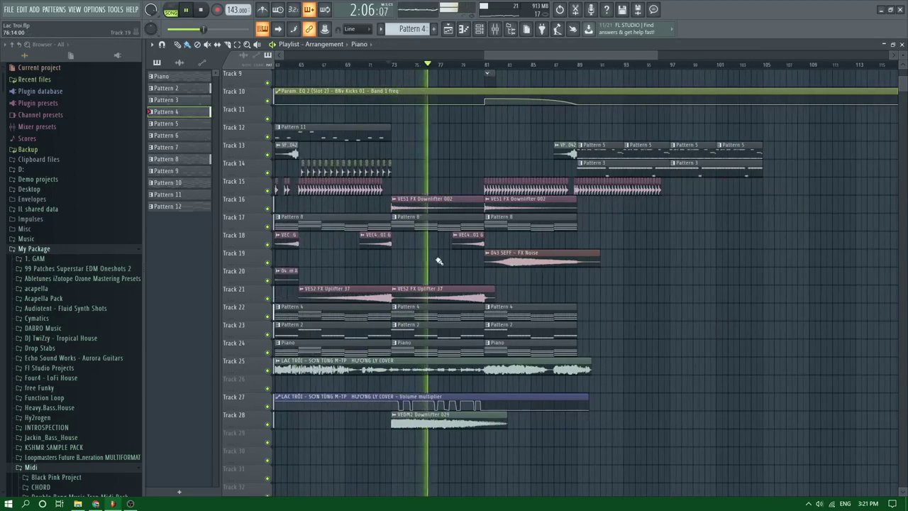
scroll(439, 261, up, 2)
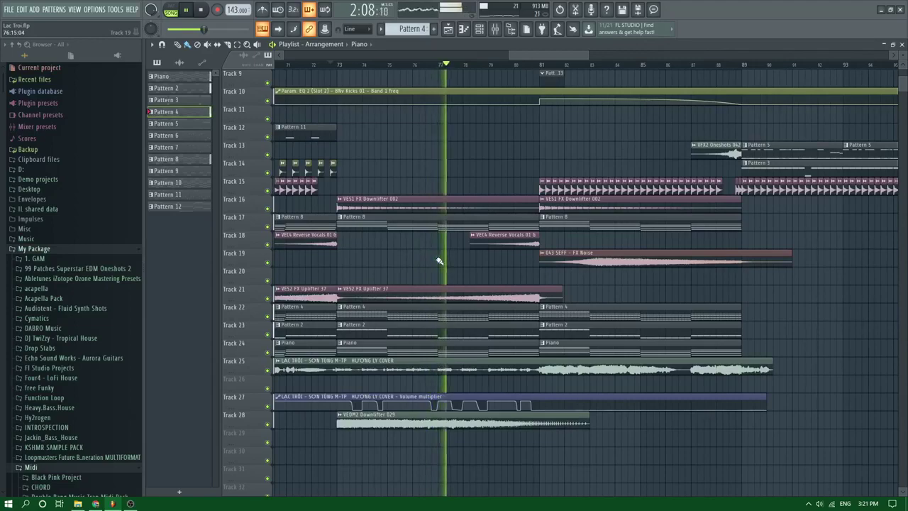
scroll(439, 261, down, 3)
scroll(412, 217, up, 1)
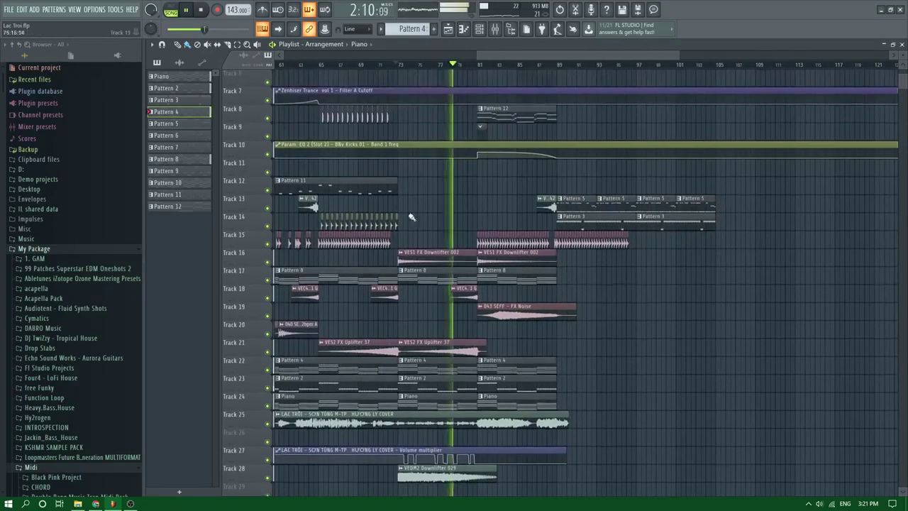
click(379, 65)
scroll(393, 130, up, 2)
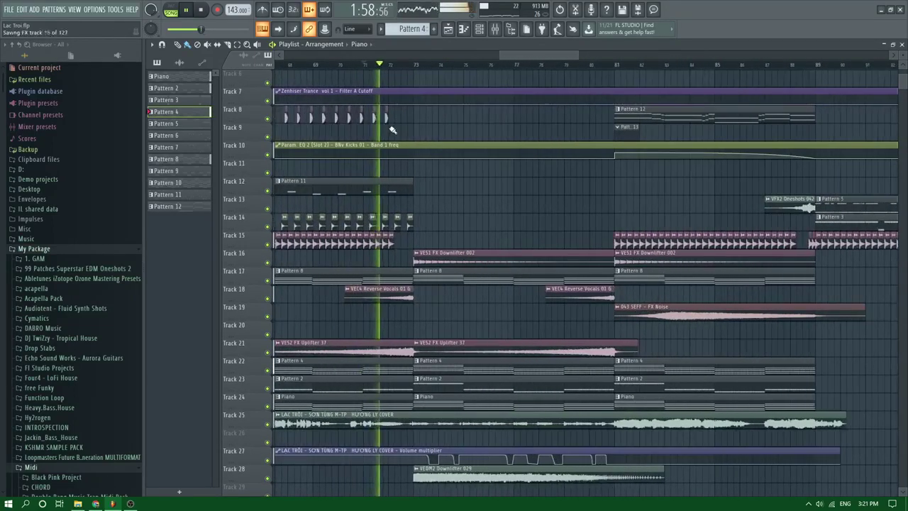
scroll(424, 229, down, 2)
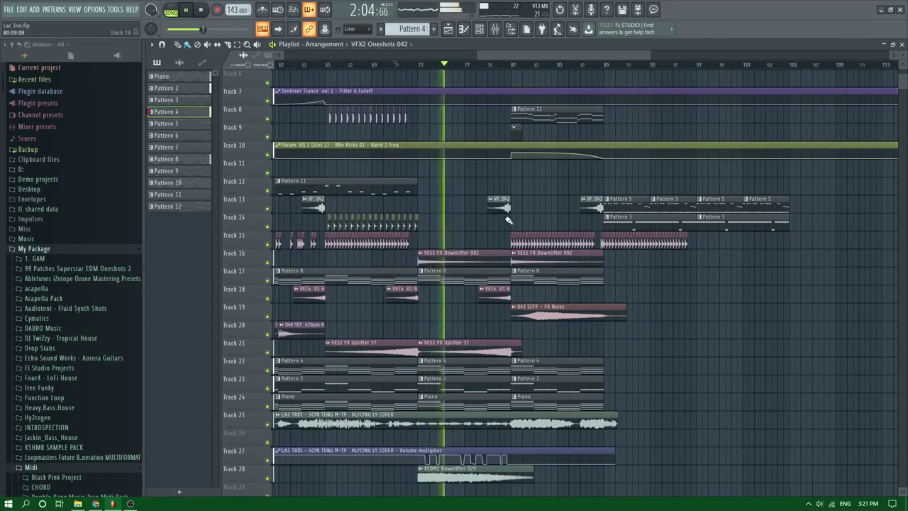
Play the passage leading into bar 73 and examine the clap and kick clips on Tracks 14 and 15
scroll(508, 220, up, 1)
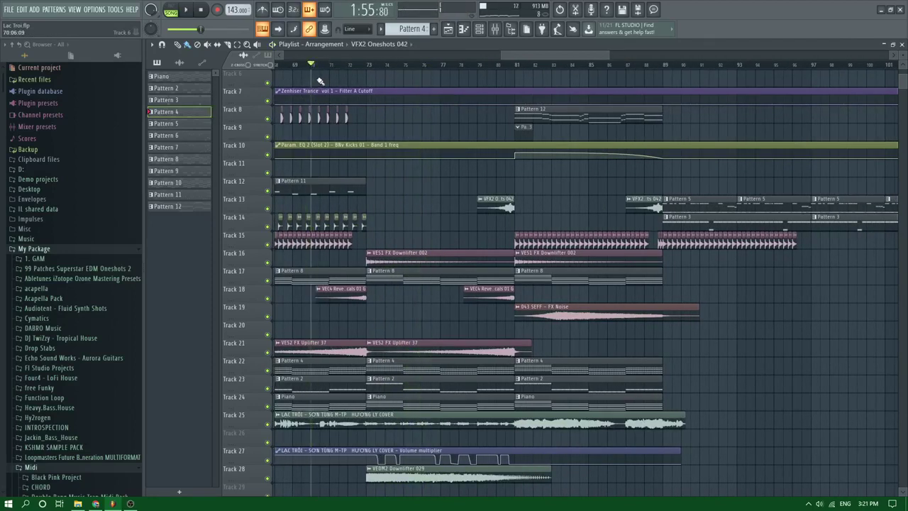
drag(521, 57, 464, 58)
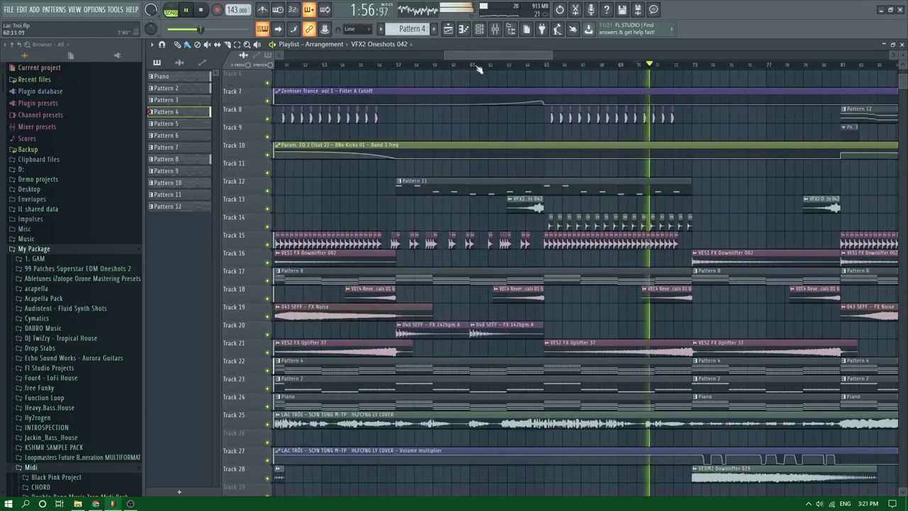
scroll(596, 166, down, 1)
scroll(667, 218, up, 3)
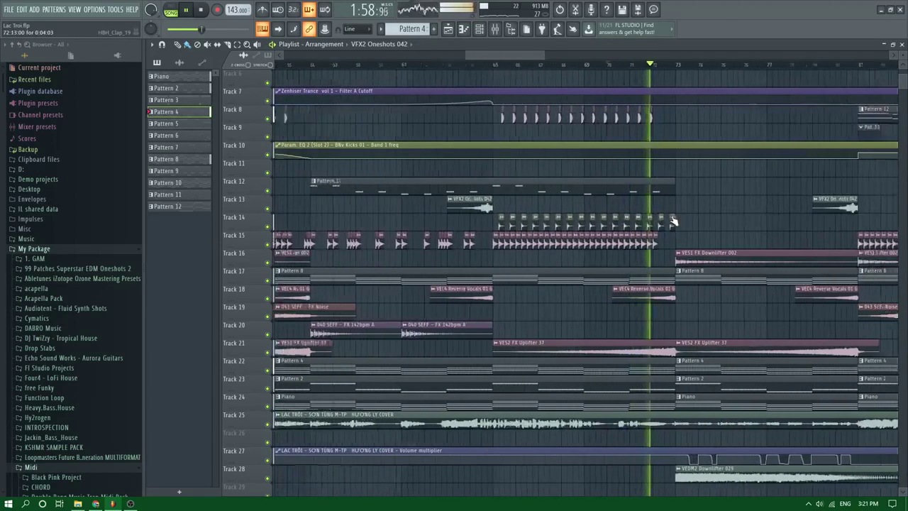
scroll(677, 225, down, 2)
scroll(681, 246, up, 3)
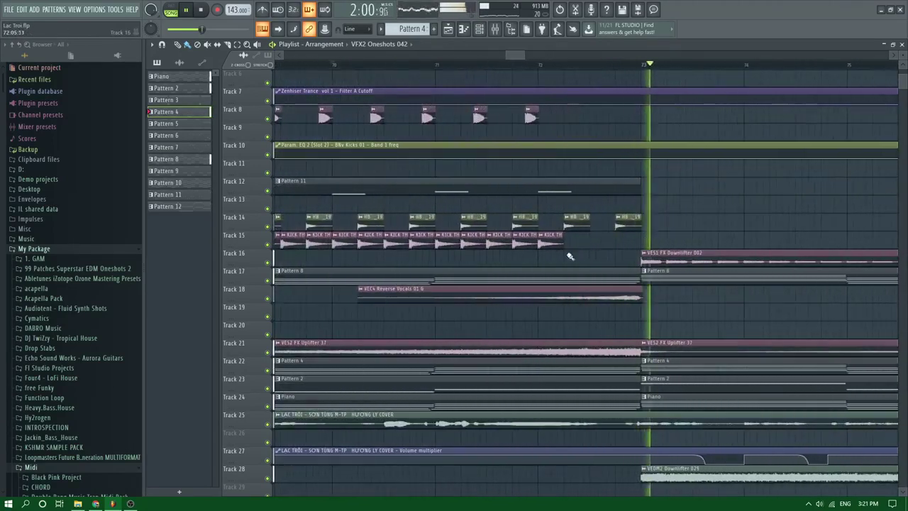
scroll(559, 243, down, 6)
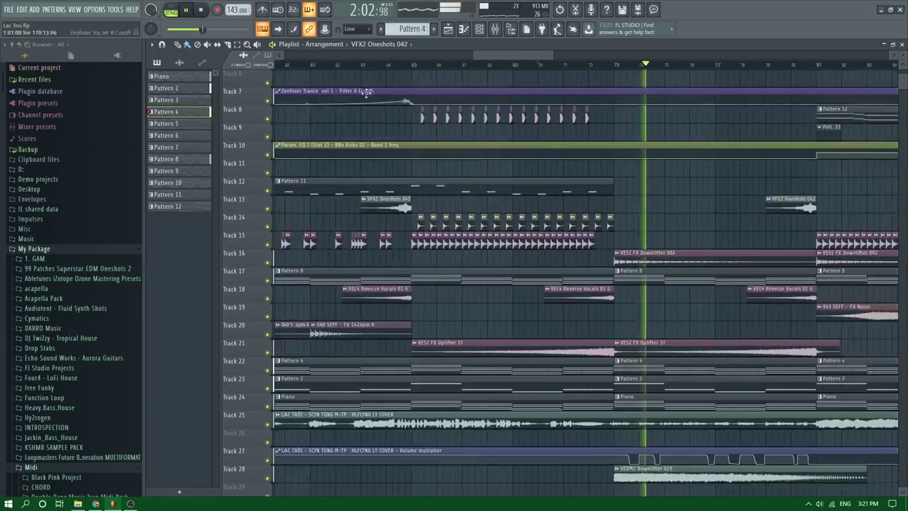
Copy the KICK TH clips from bars 57 to 65 on Track 15 to bars 73 to 81 of the same track
scroll(438, 68, up, 2)
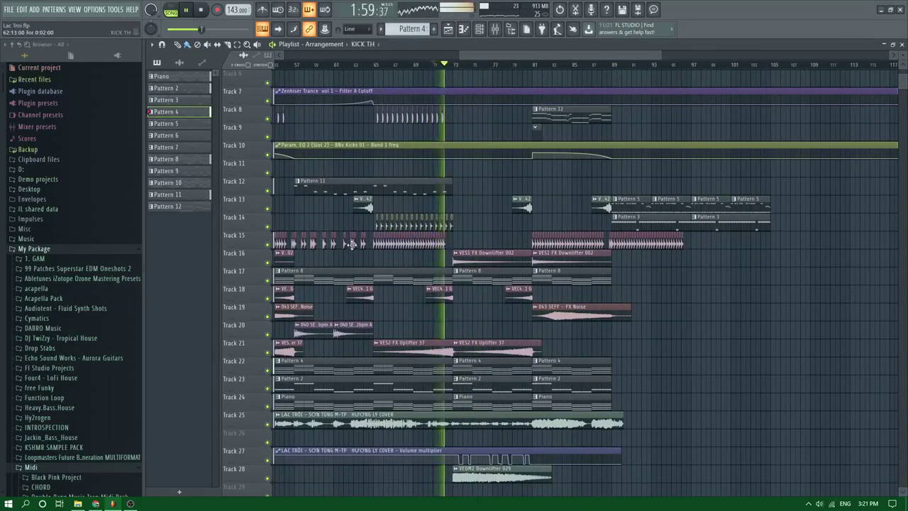
scroll(472, 245, up, 3)
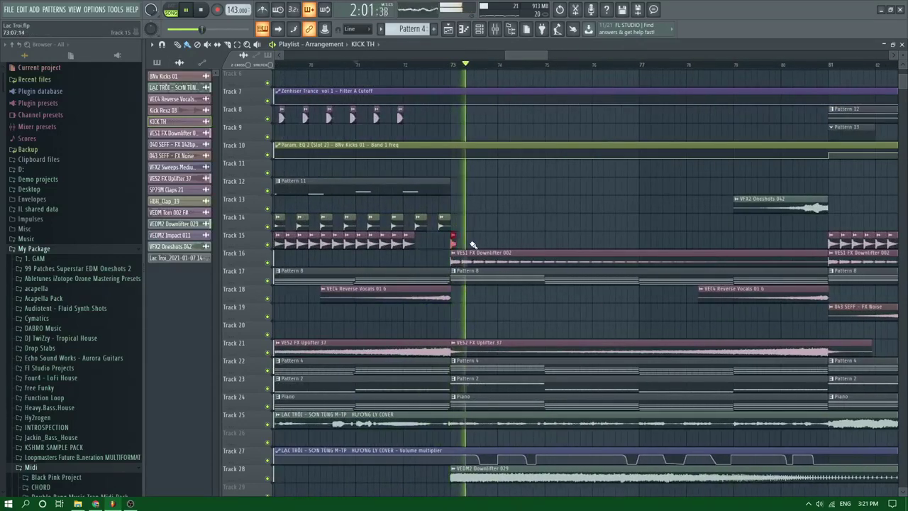
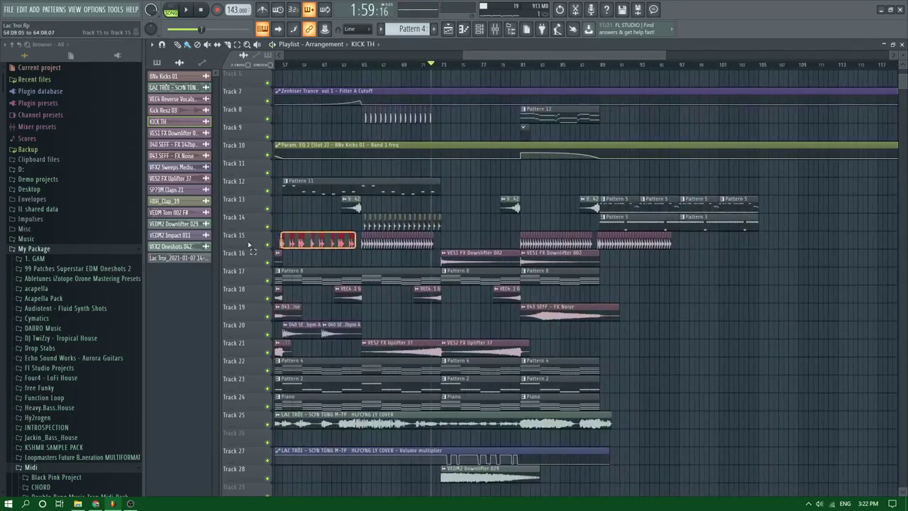
drag(248, 244, 335, 247)
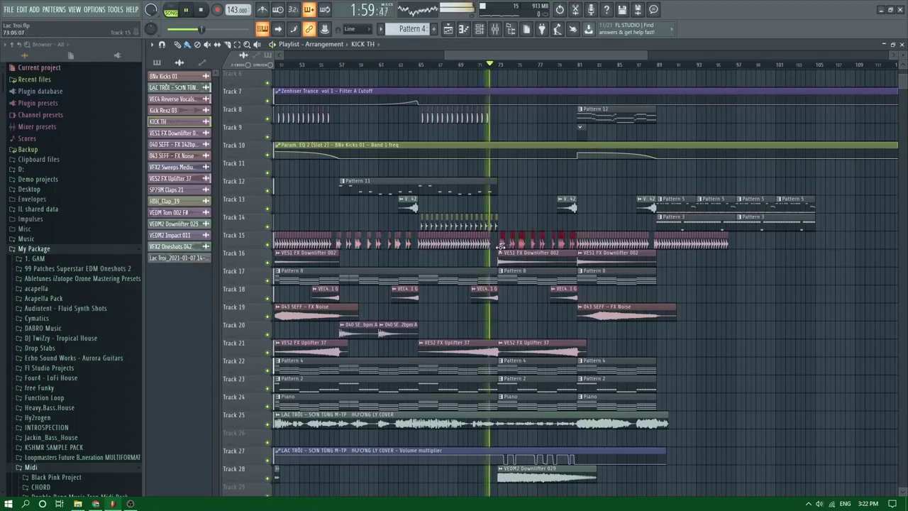
scroll(465, 243, up, 3)
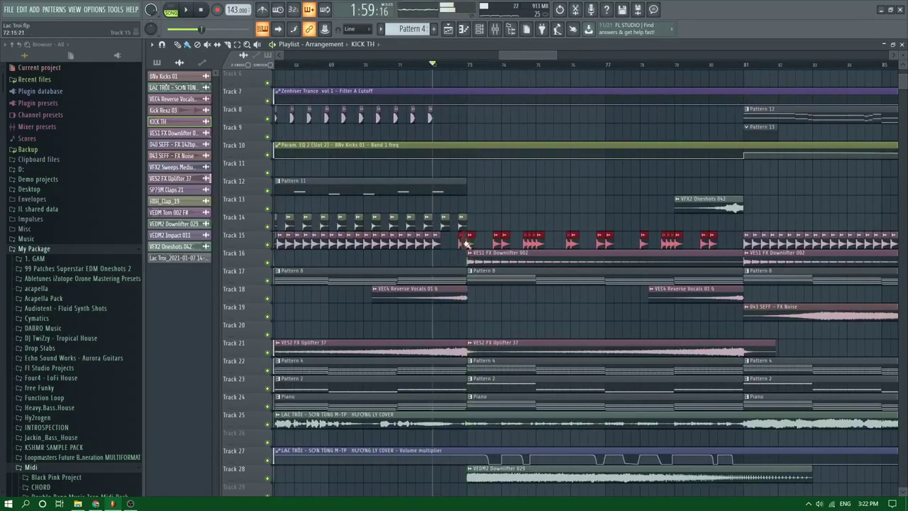
scroll(490, 225, up, 2)
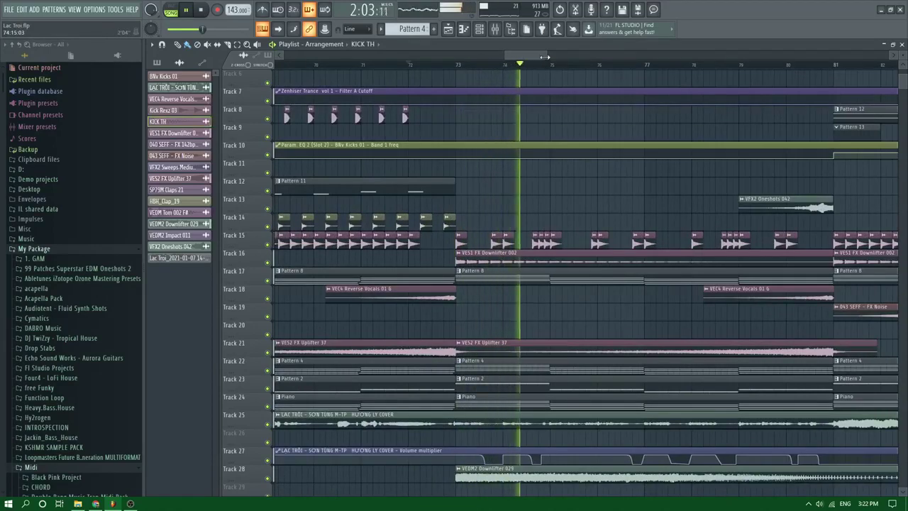
Play through bars 73 to 81 and delete the Pattern 13 clip on Track 9 at bar 81
scroll(451, 183, down, 4)
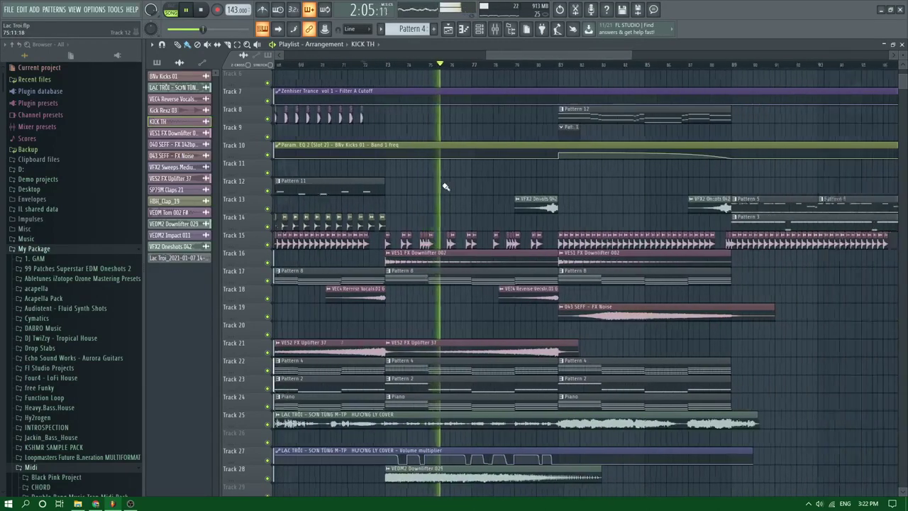
scroll(446, 187, up, 2)
scroll(447, 186, up, 5)
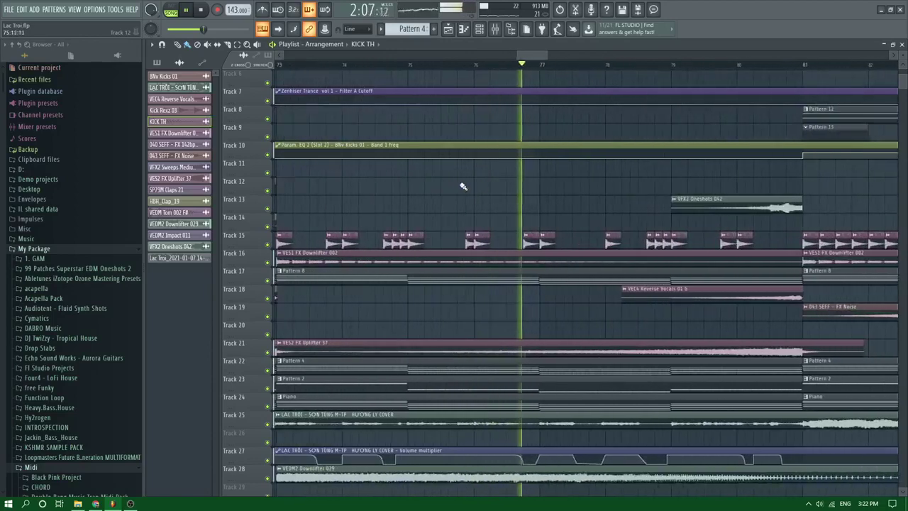
scroll(541, 194, down, 1)
scroll(542, 195, down, 7)
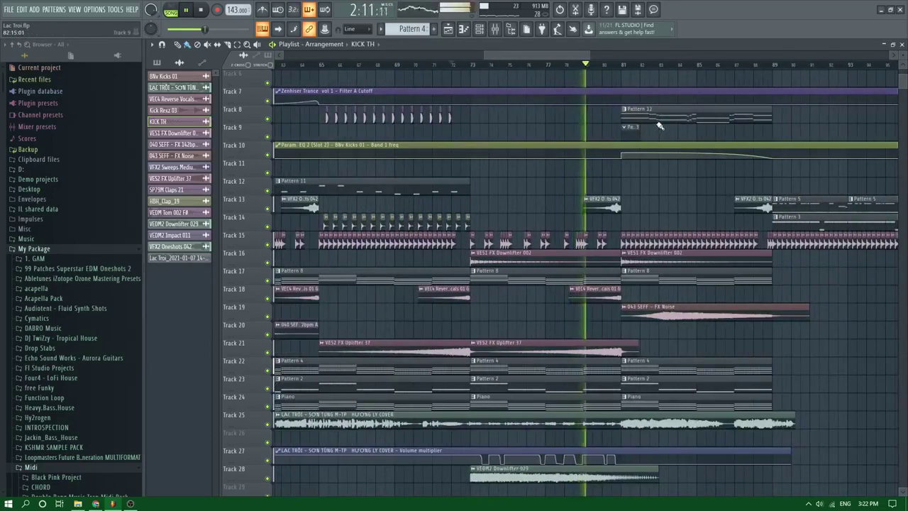
scroll(635, 135, up, 4)
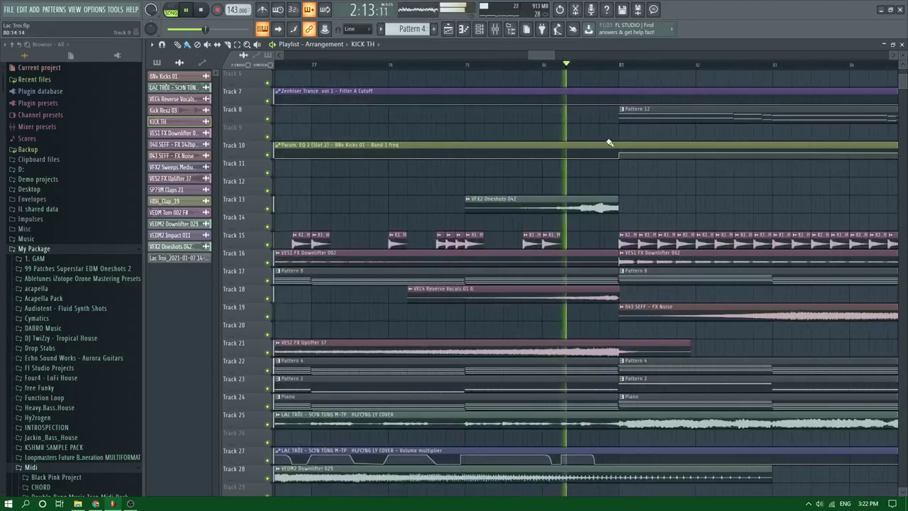
Delete the KICK TH clips between bars 81 and 88 on Track 15 and save the project
scroll(609, 143, down, 3)
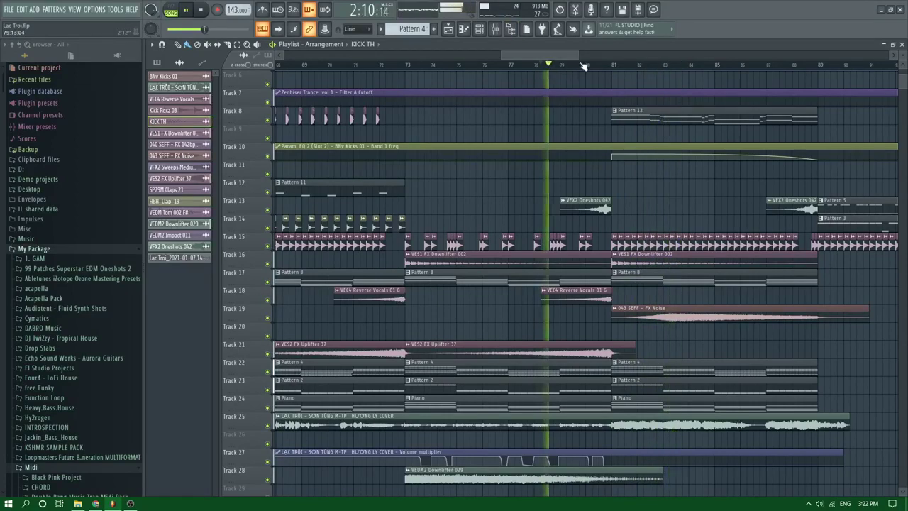
scroll(596, 142, up, 5)
scroll(480, 186, down, 3)
scroll(476, 186, up, 3)
scroll(525, 211, down, 4)
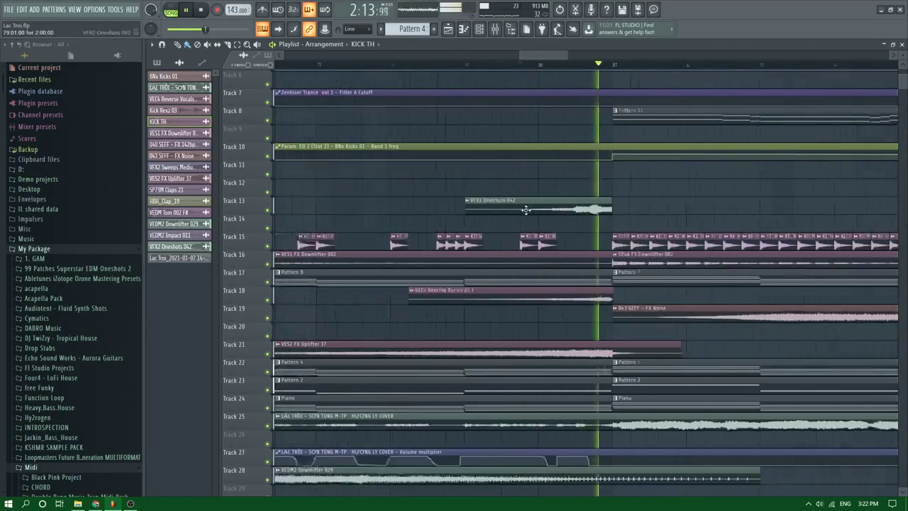
scroll(642, 229, down, 3)
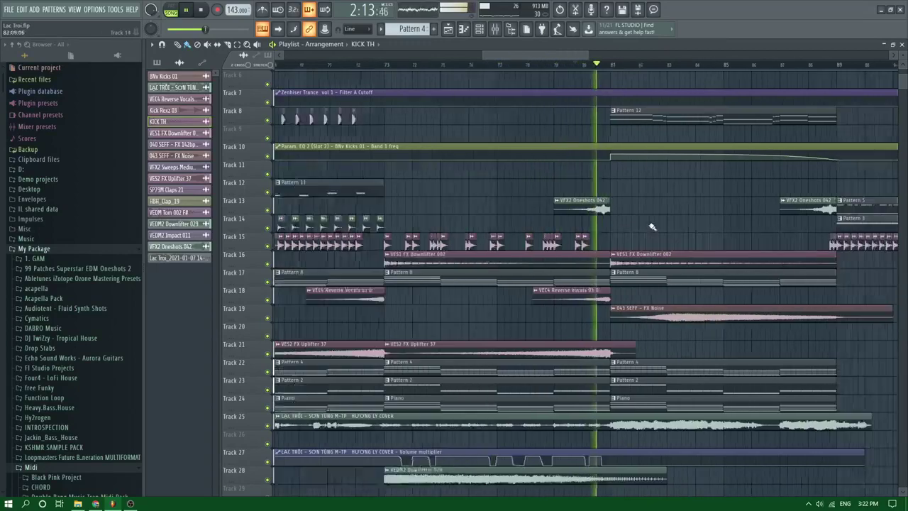
scroll(648, 227, up, 2)
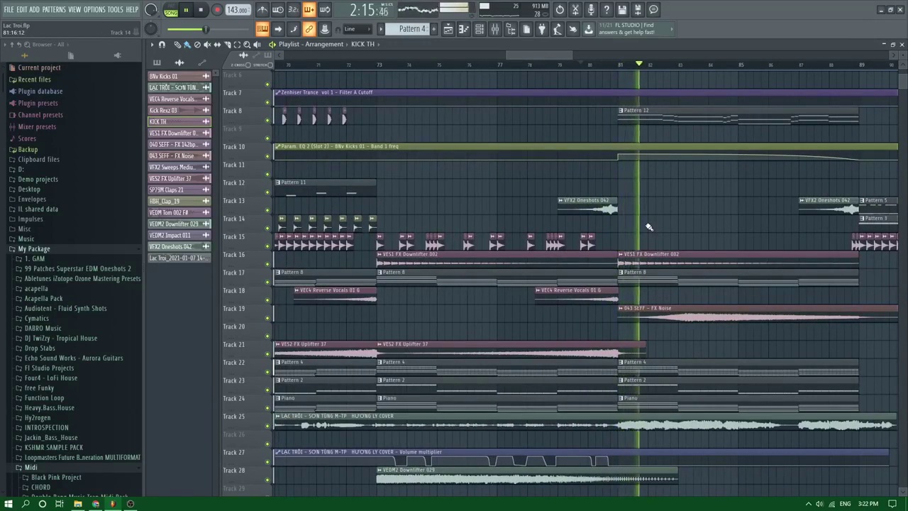
scroll(614, 246, down, 3)
scroll(663, 256, up, 2)
key(ctrl+s)
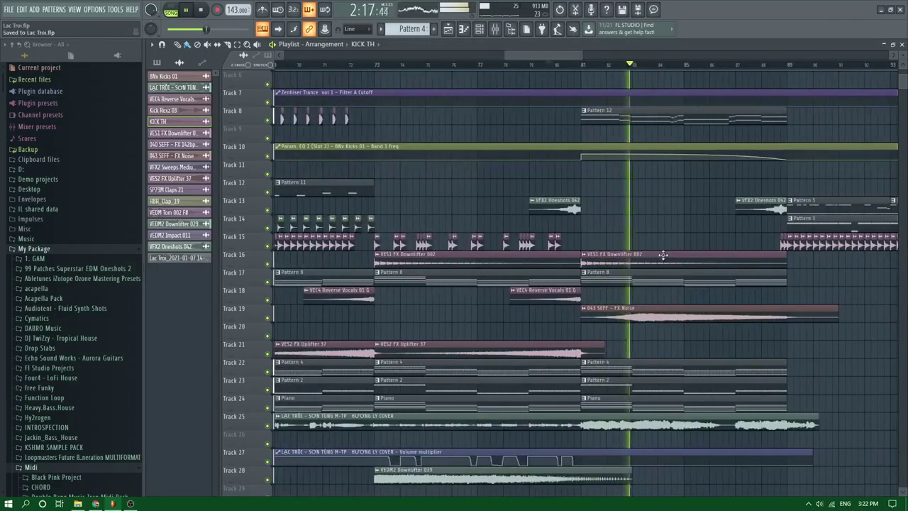
Play from about bar 79 and delete the Pattern 2 clip at bar 81 on Track 23
click(546, 65)
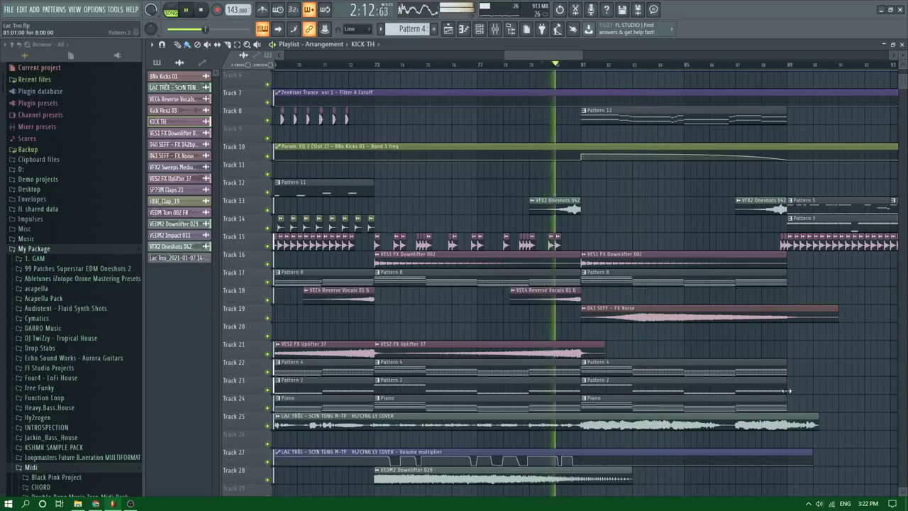
drag(788, 391, 612, 384)
right_click(583, 382)
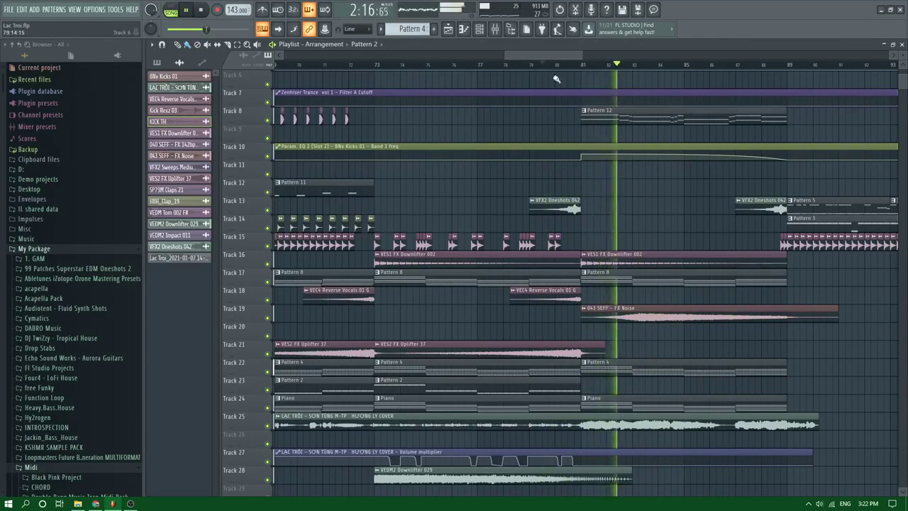
Shorten the VEDM2 Downlifter 029 clip at bar 73 on Track 28 so it ends just past bar 81
scroll(561, 77, down, 4)
drag(631, 386, 586, 386)
key(space)
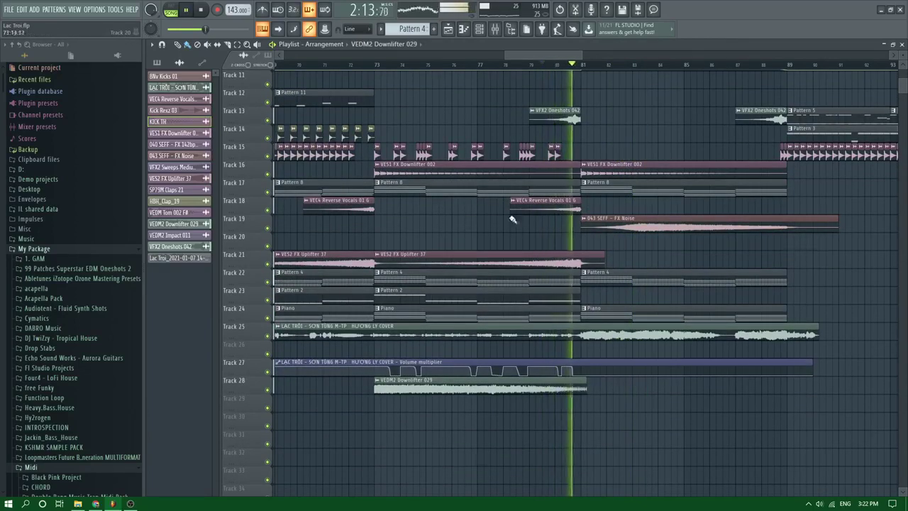
Copy the VES2 FX Uplifter 37 clip from bar 73 to bar 81 on Track 21
scroll(618, 251, up, 2)
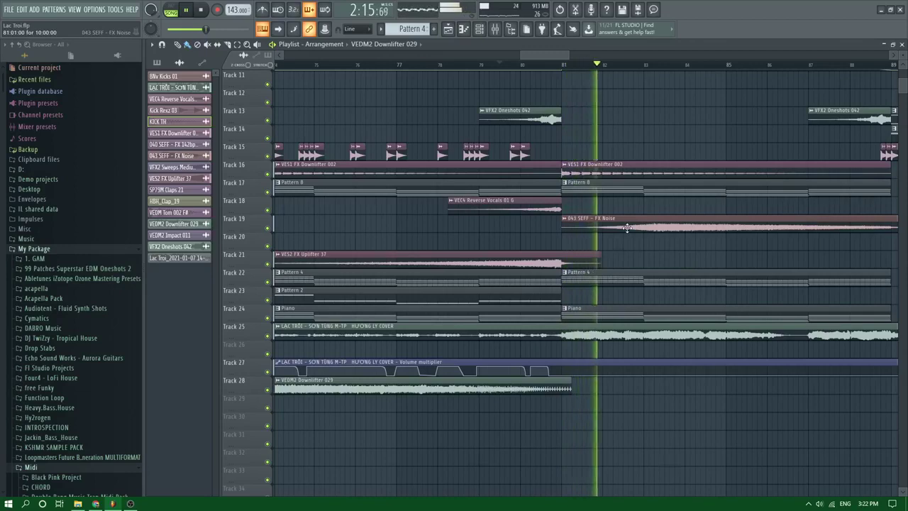
scroll(627, 227, down, 1)
scroll(543, 216, down, 4)
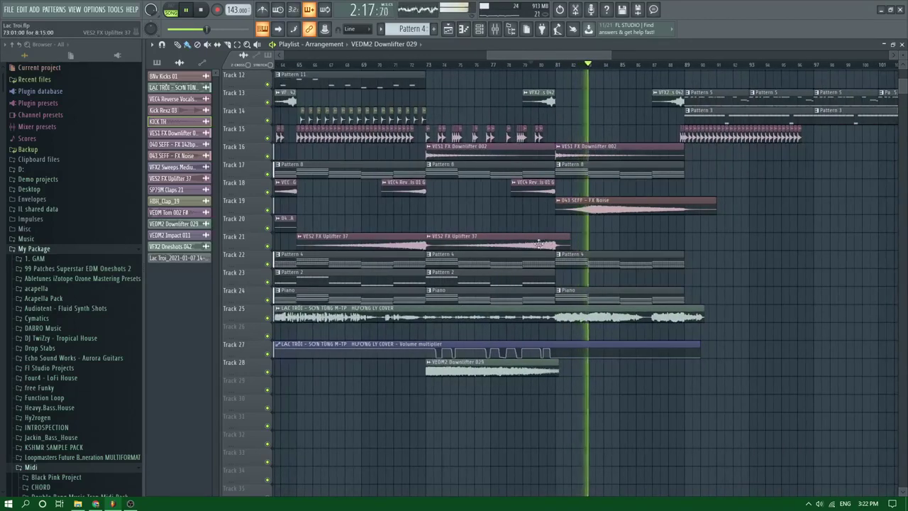
shift+drag(542, 244, 670, 246)
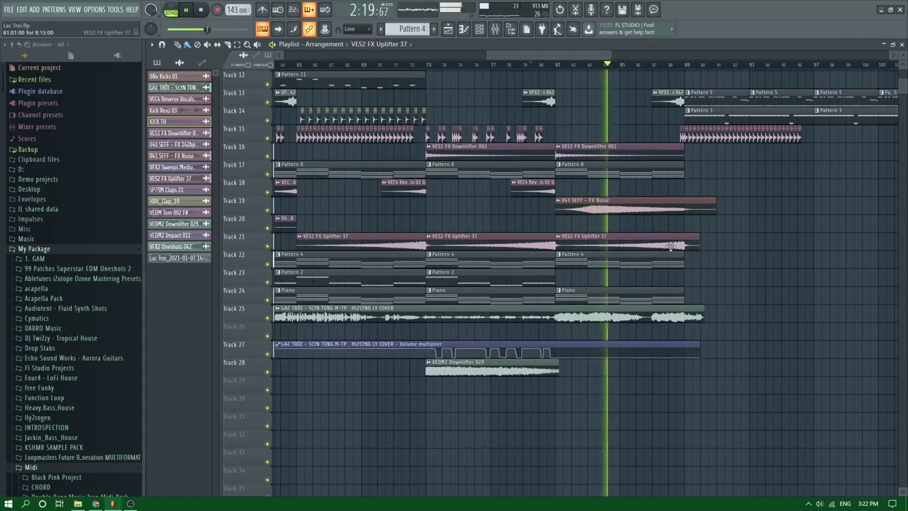
Pick up the VFX2 Sweeps Medium 33 sample from the arrangement and place a clip of it on Track 20 around bar 48
scroll(671, 247, up, 3)
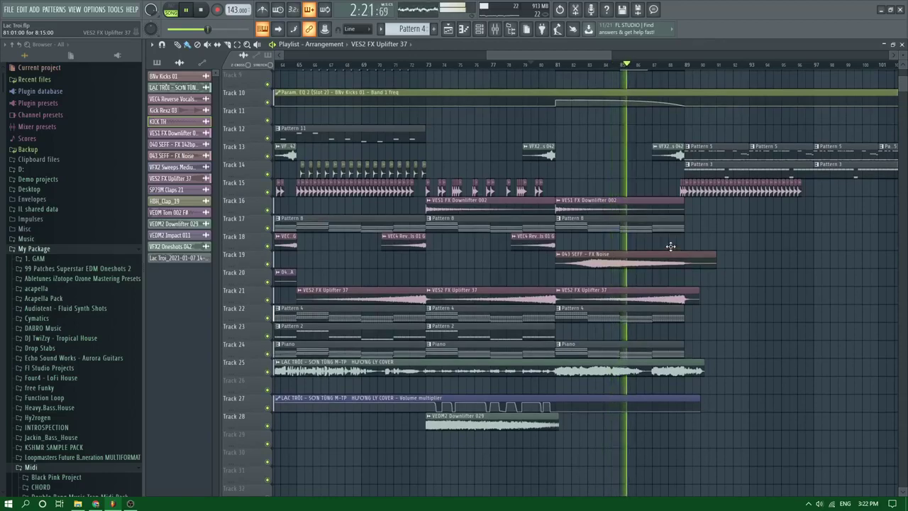
scroll(669, 247, up, 2)
scroll(444, 255, down, 2)
scroll(376, 222, down, 3)
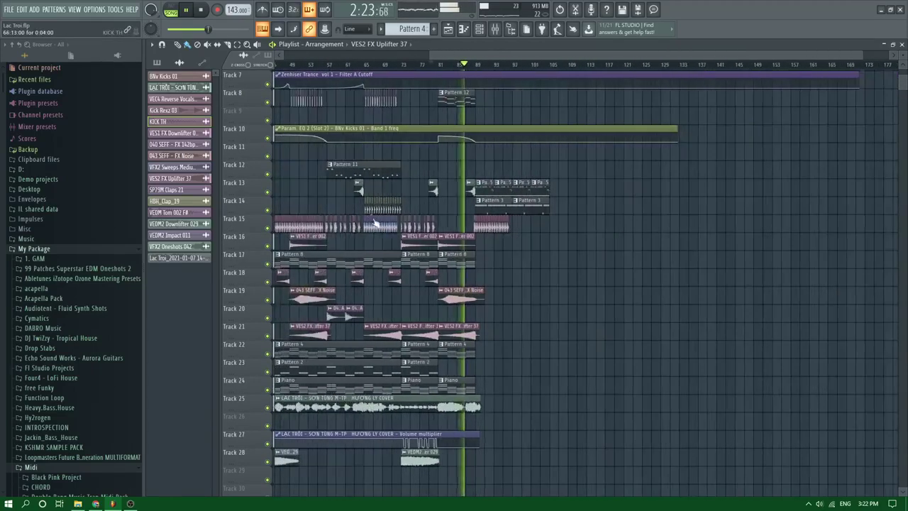
scroll(381, 283, down, 2)
scroll(439, 271, up, 3)
click(361, 263)
scroll(419, 287, up, 3)
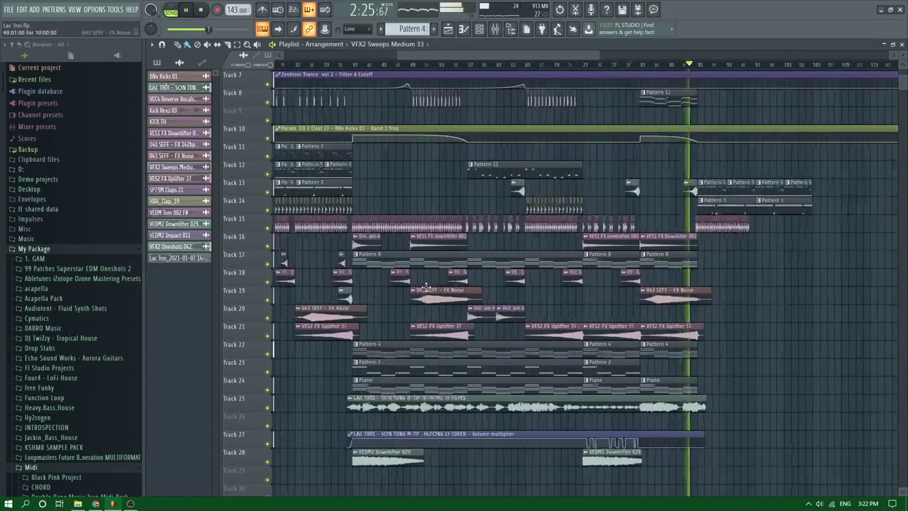
click(377, 313)
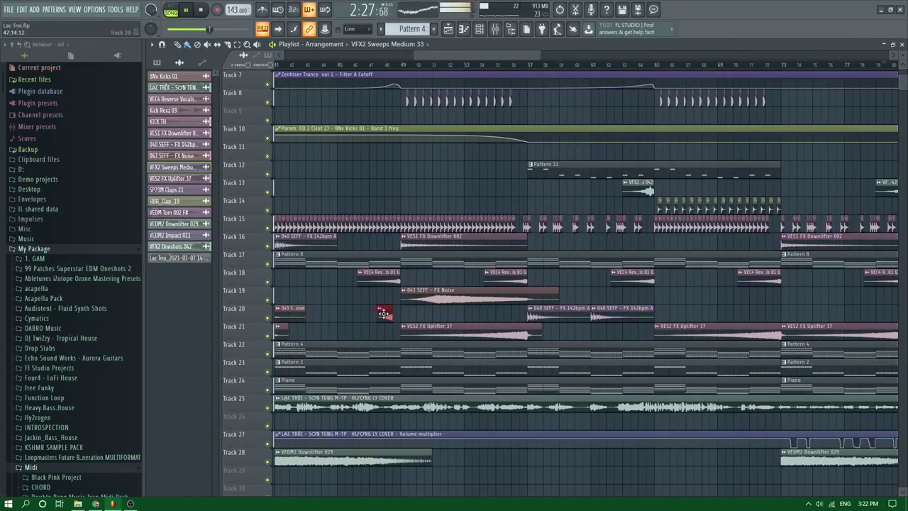
scroll(378, 313, down, 3)
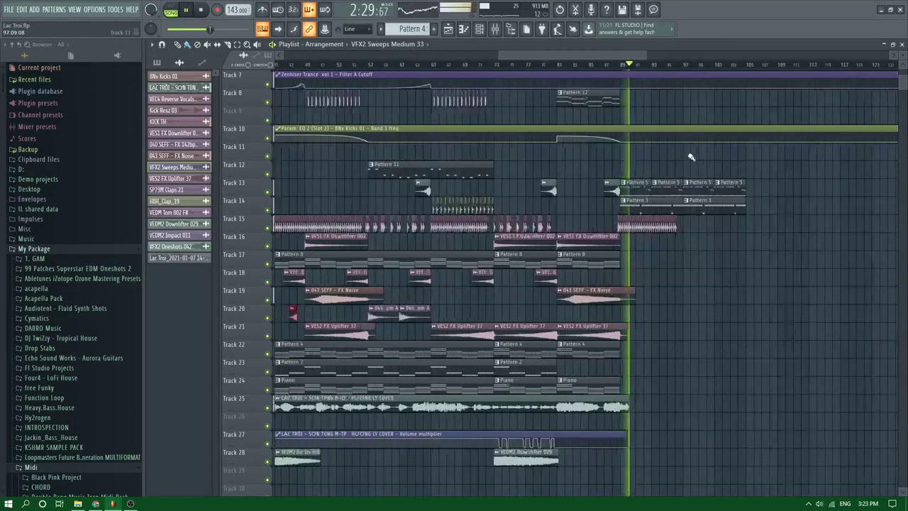
Delete the repeated Pattern 5 clips from bar 93 onward on Track 13 and make the remaining one at bar 89 unique
scroll(689, 154, up, 3)
click(549, 63)
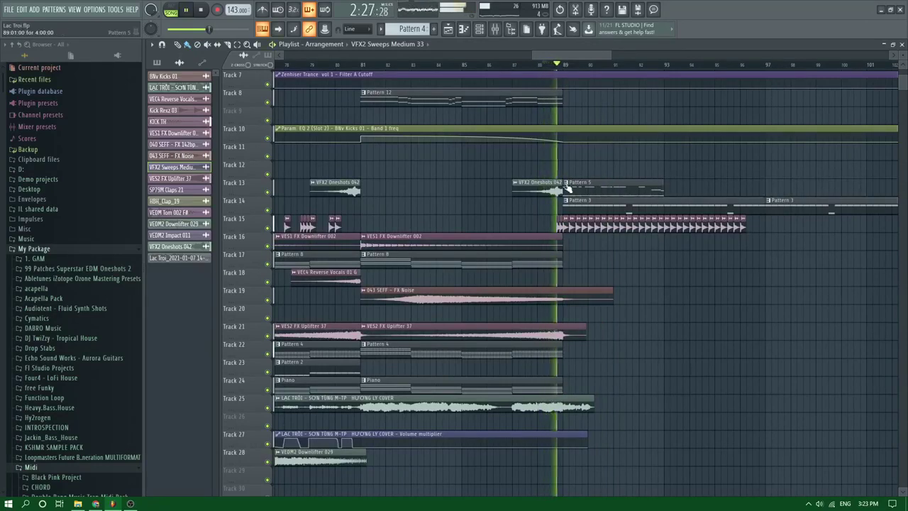
click(566, 182)
click(588, 245)
Open the Pattern 6 clip at bar 89 in the piano roll and show the VEDM Synth Shot 196 C channel's notes
double_click(592, 183)
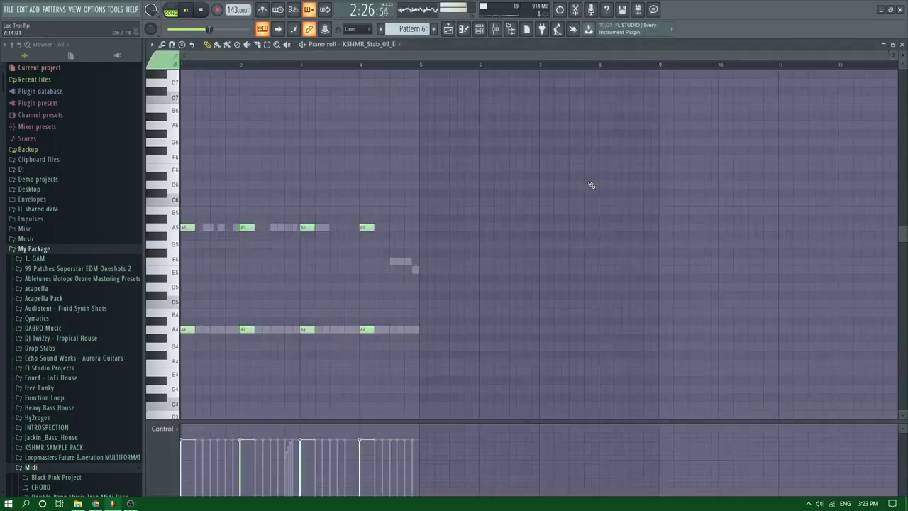
double_click(218, 330)
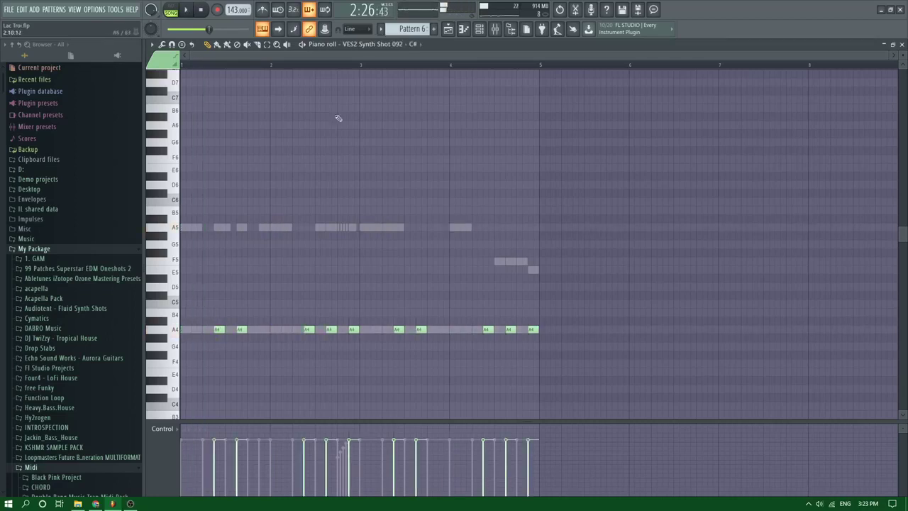
click(345, 44)
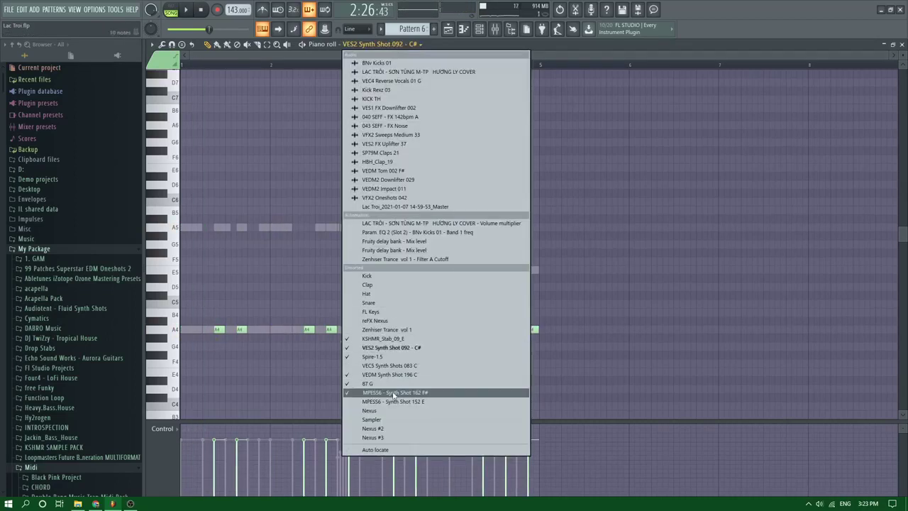
click(389, 375)
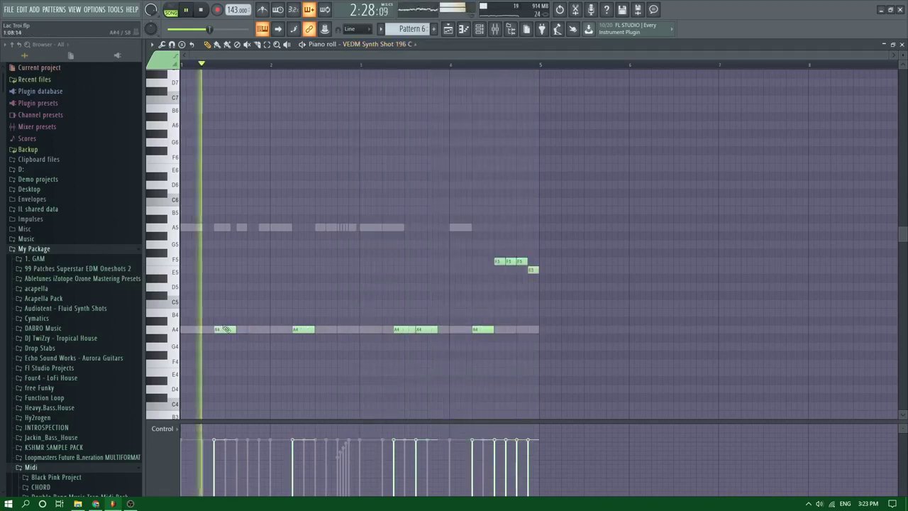
Move the A4 note in bar 2 to step 7 and add two short A4 notes at steps 12 and 15 of that bar
drag(212, 331, 235, 332)
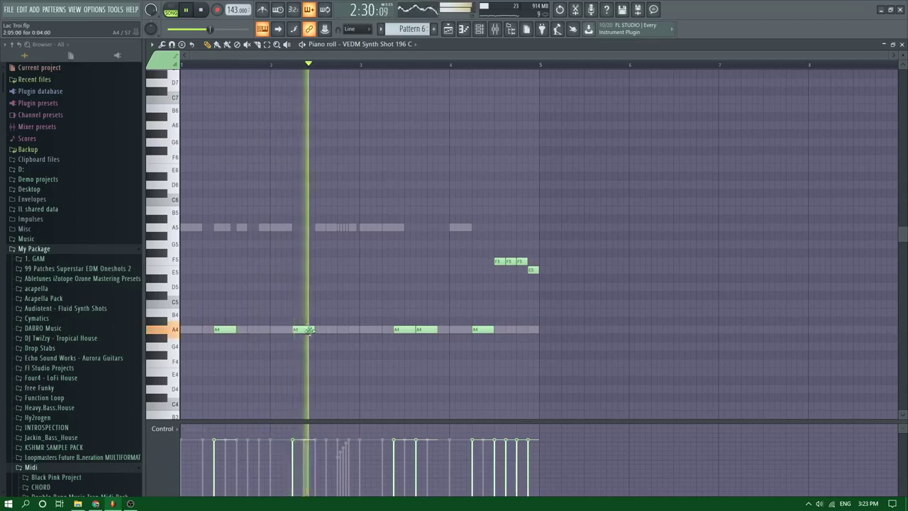
drag(309, 330, 321, 332)
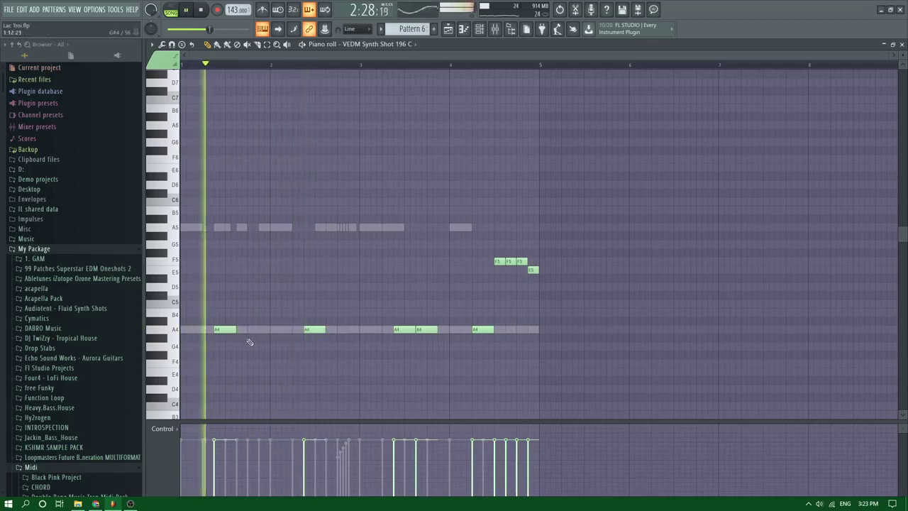
click(335, 330)
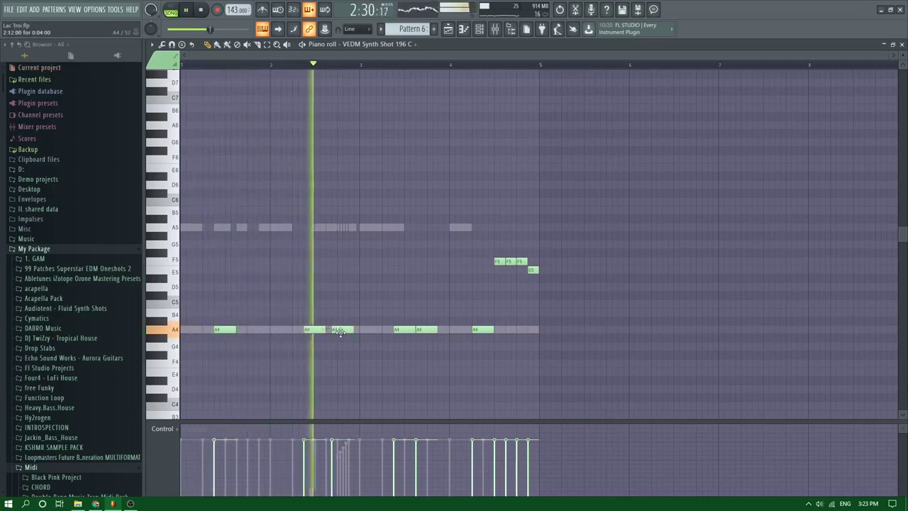
key(space)
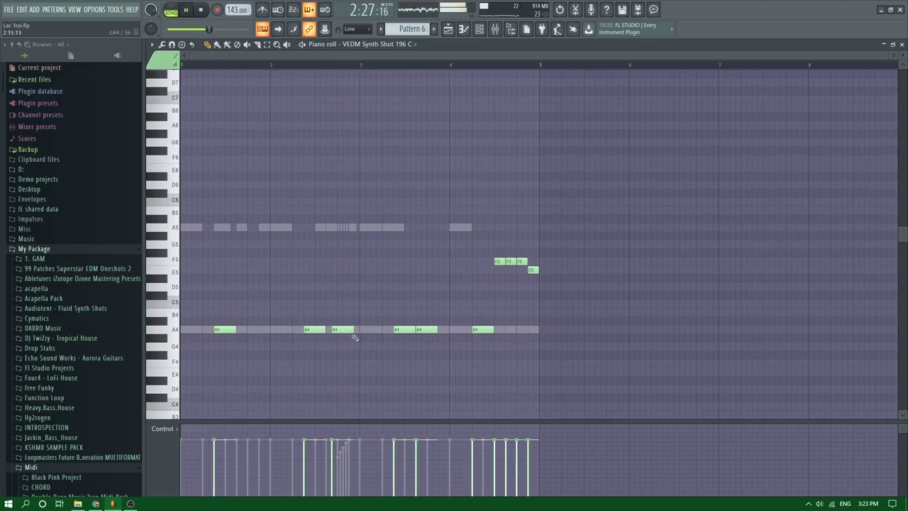
drag(345, 332, 340, 331)
click(349, 330)
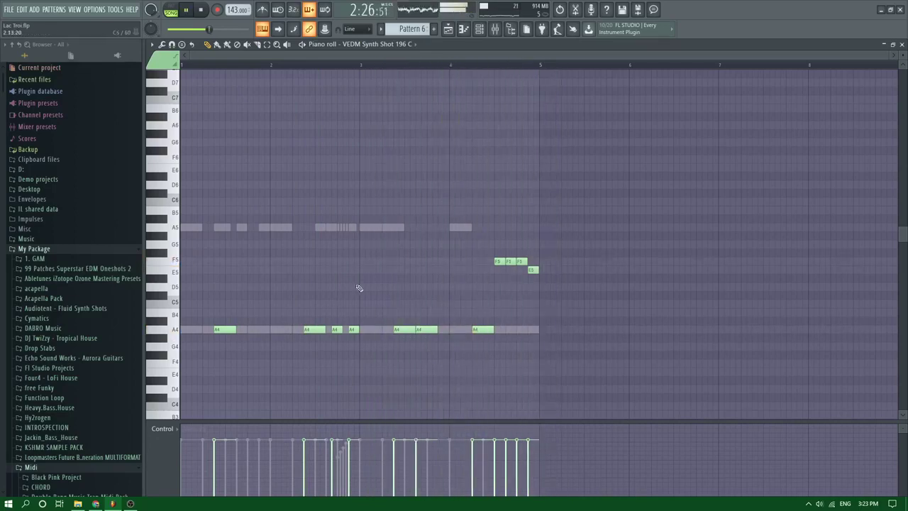
Back in the playlist, duplicate the Pattern 6 clip to bar 93 on Track 13 and copy Track 15's KICK TH clips from bar 89 to bar 97
click(449, 30)
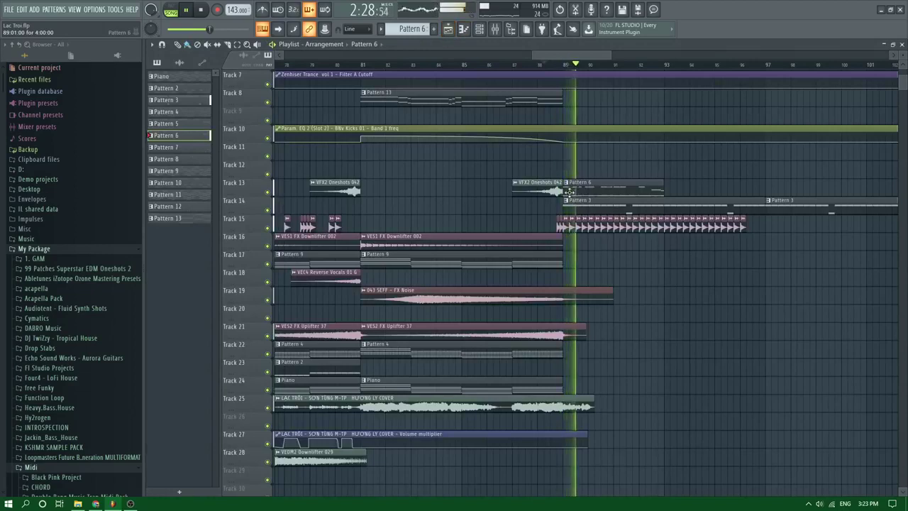
drag(697, 217, 573, 229)
drag(573, 230, 668, 229)
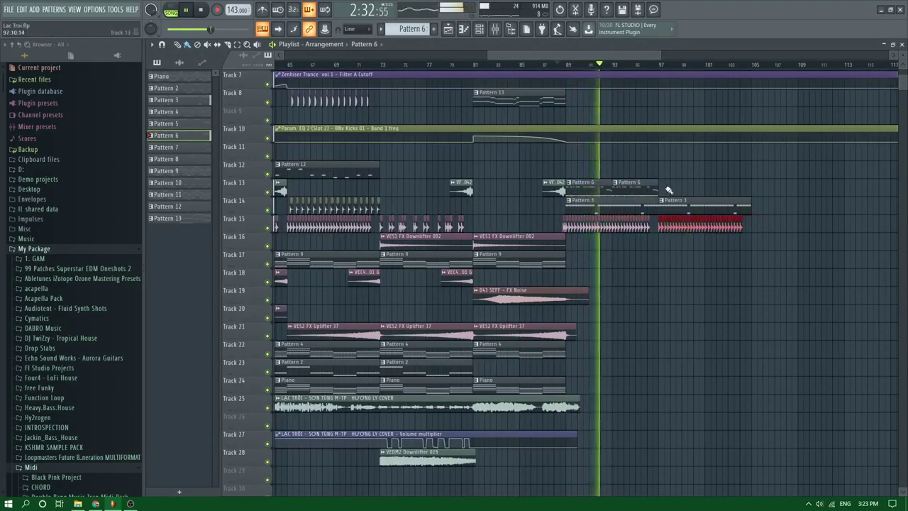
scroll(593, 162, up, 3)
ctrl+click(647, 163)
scroll(649, 164, down, 2)
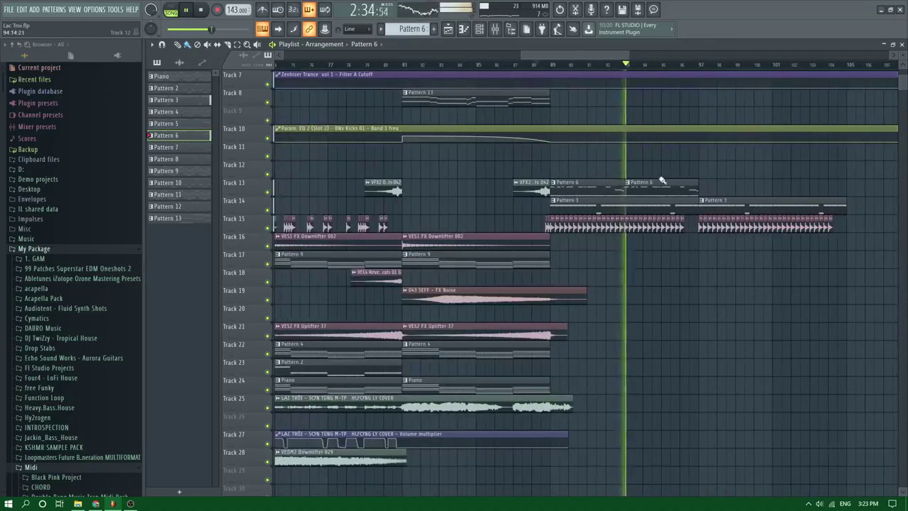
Copy the two Pattern 6 clips on Track 13 to bars 97 and 101 and save the project
drag(729, 186, 630, 189)
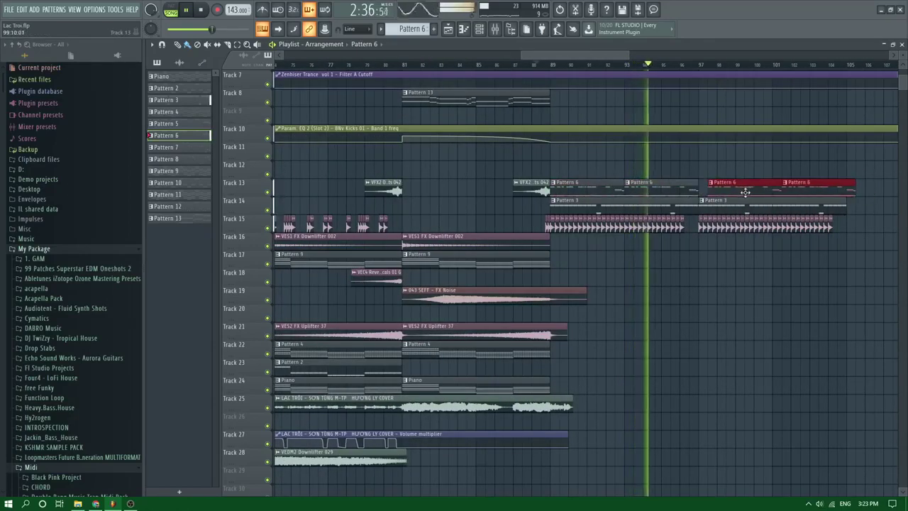
right_click(726, 167)
scroll(672, 190, down, 3)
scroll(710, 181, up, 3)
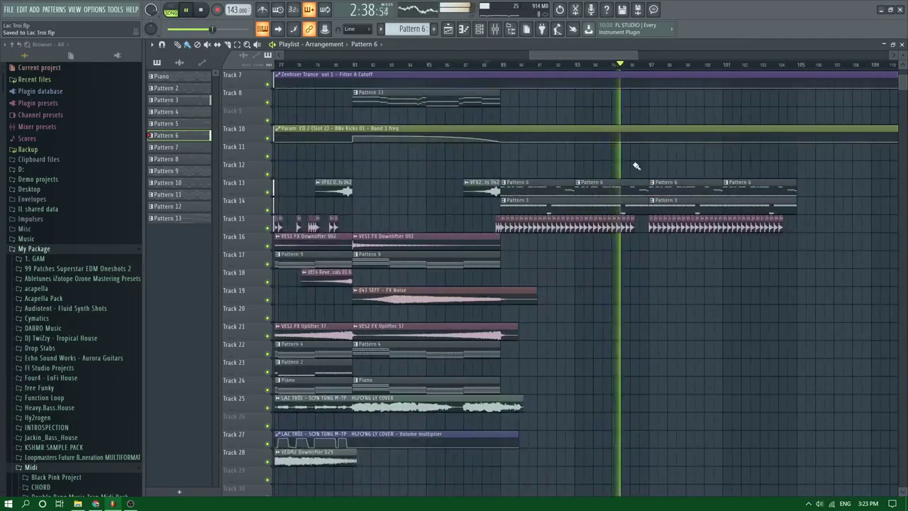
Copy the group of short audio clips on Track 8 from bars 65 to 72 to bar 89 of the same track
scroll(631, 184, down, 2)
ctrl+scroll(621, 213, down, 1)
scroll(582, 245, up, 4)
ctrl+scroll(535, 238, down, 1)
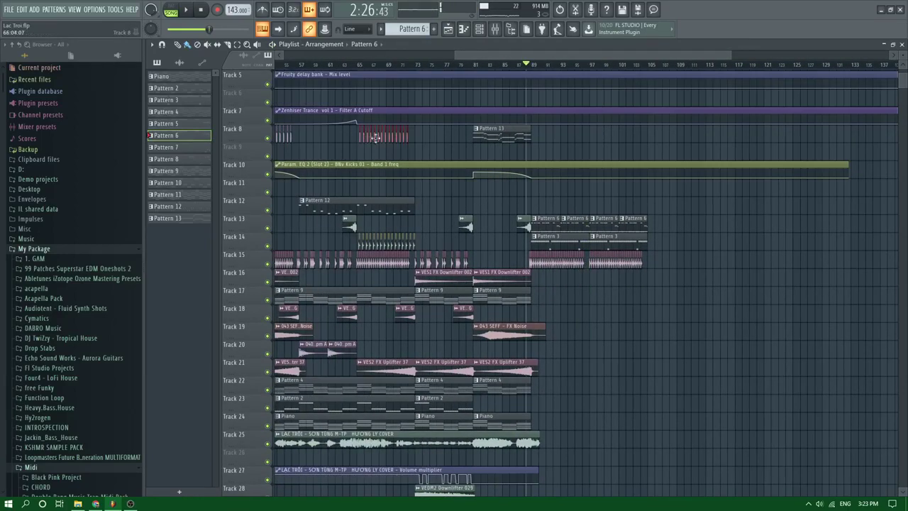
ctrl+scroll(541, 151, up, 2)
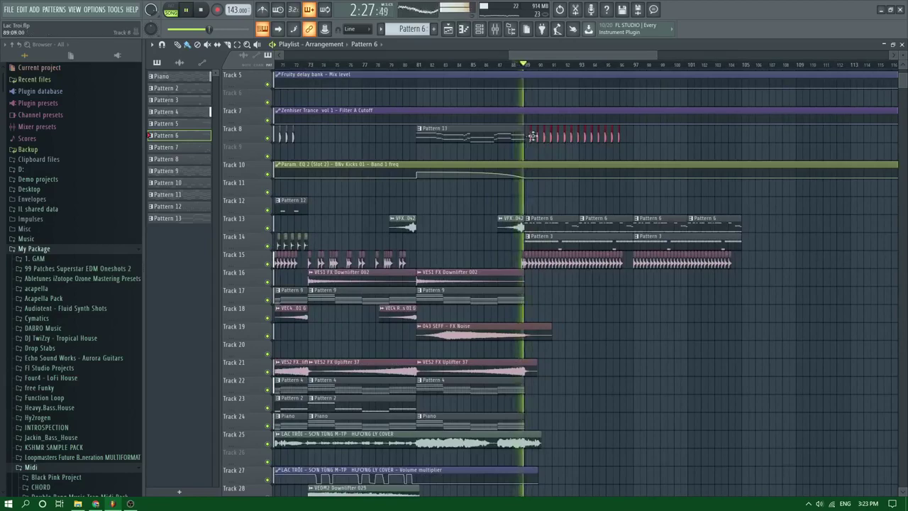
Repeat the short Track 8 clips from bar 97 onward with the same beat offset
ctrl+scroll(625, 148, up, 7)
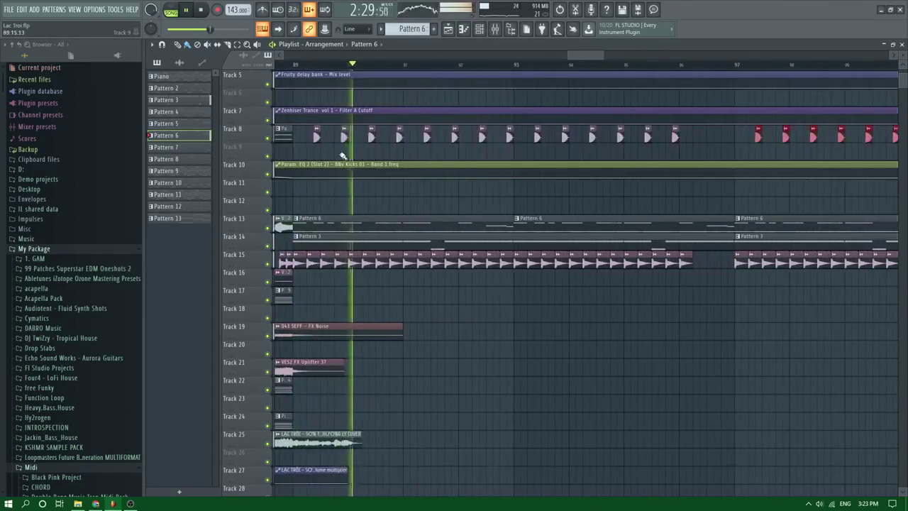
scroll(306, 148, down, 1)
scroll(361, 175, up, 4)
ctrl+scroll(425, 191, up, 2)
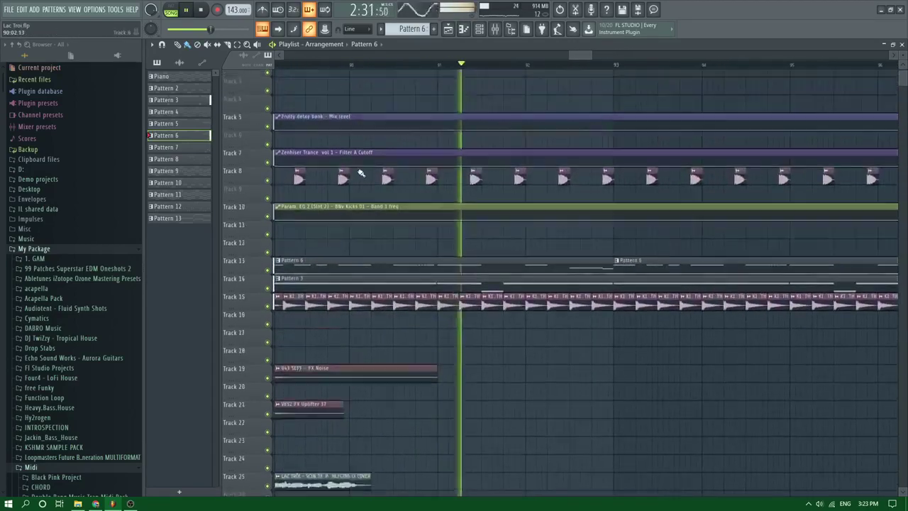
Move the Pattern 13 clip at bar 81 from Track 8 down to Track 12 and start playback from about bar 80
ctrl+scroll(450, 200, down, 8)
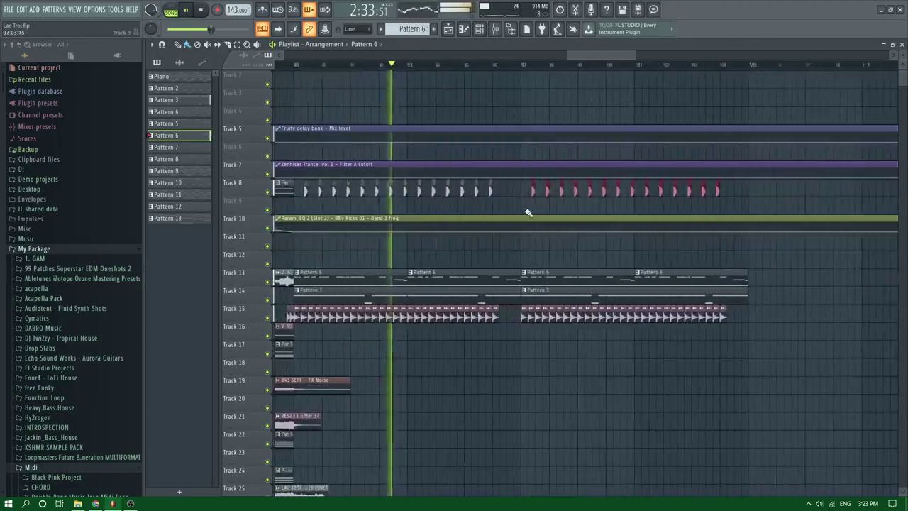
ctrl+scroll(558, 209, down, 6)
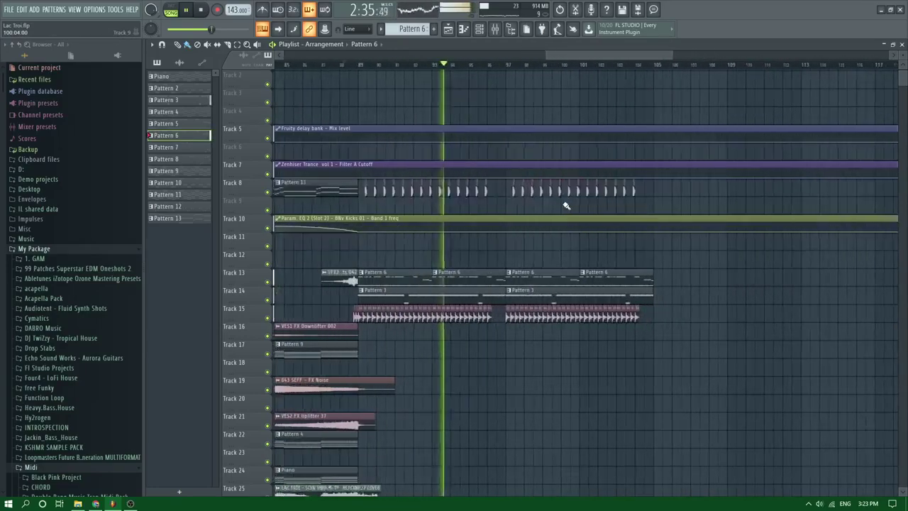
ctrl+scroll(546, 188, down, 5)
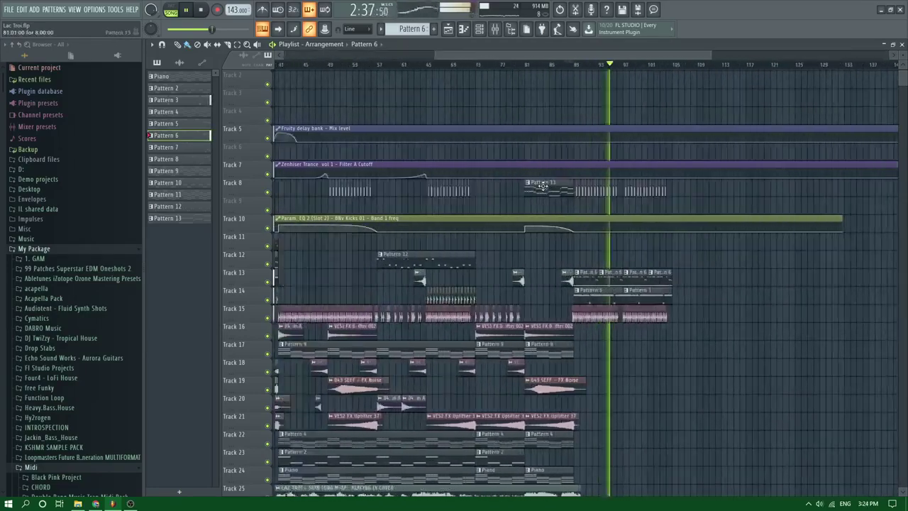
ctrl+scroll(546, 188, up, 5)
drag(547, 189, 555, 261)
click(524, 66)
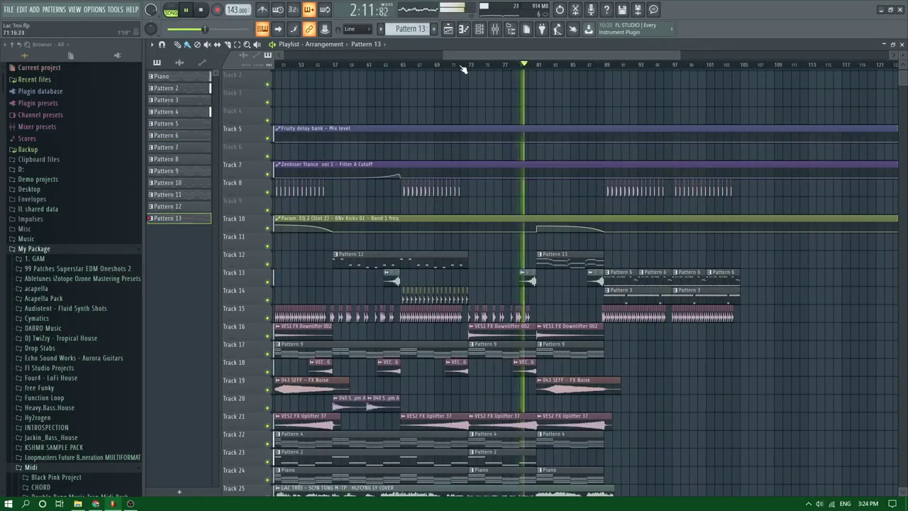
Copy the 040 SEFF - FX 142bpm A clip on Track 20 to bar 73 and start playback from bar 55
click(462, 66)
scroll(461, 390, down, 3)
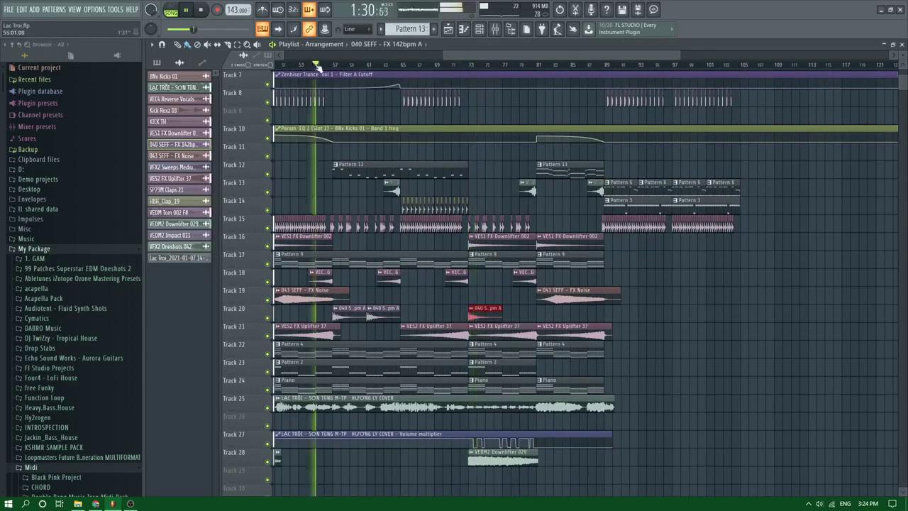
ctrl+scroll(334, 265, up, 5)
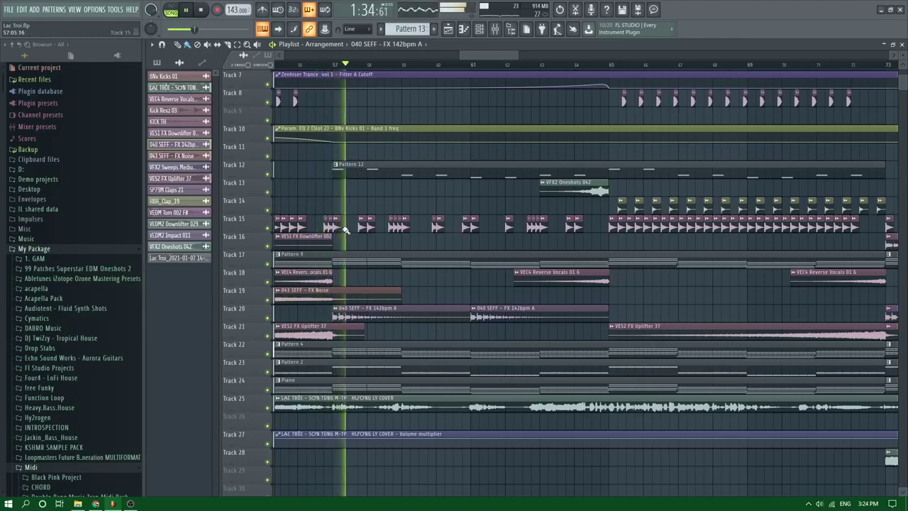
Move the broken-rhythm KICK TH clips at bars 57 to 65 of Track 15 onto Track 9, starting around bar 73
key(space)
ctrl+scroll(338, 230, down, 3)
key(space)
drag(458, 227, 349, 227)
key(space)
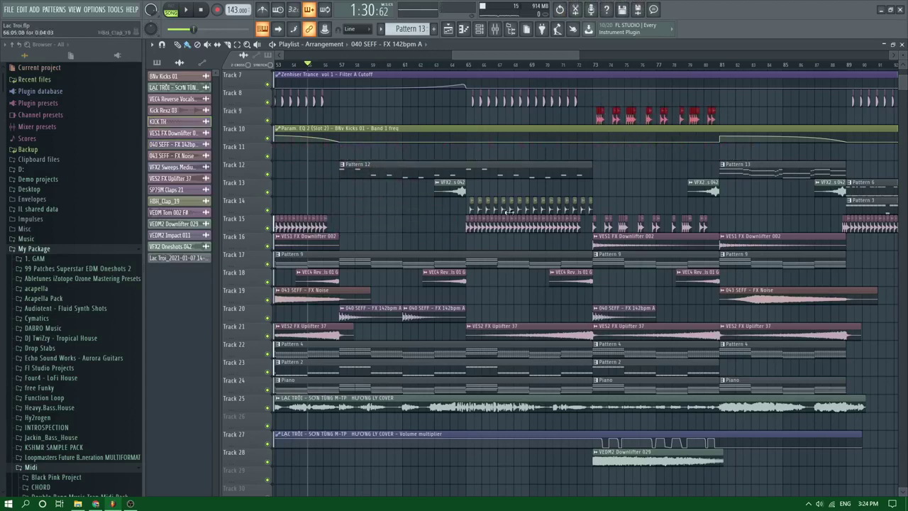
Copy the continuous KICK TH clips on Track 15 from bar 65 back to bar 57
drag(573, 226, 461, 226)
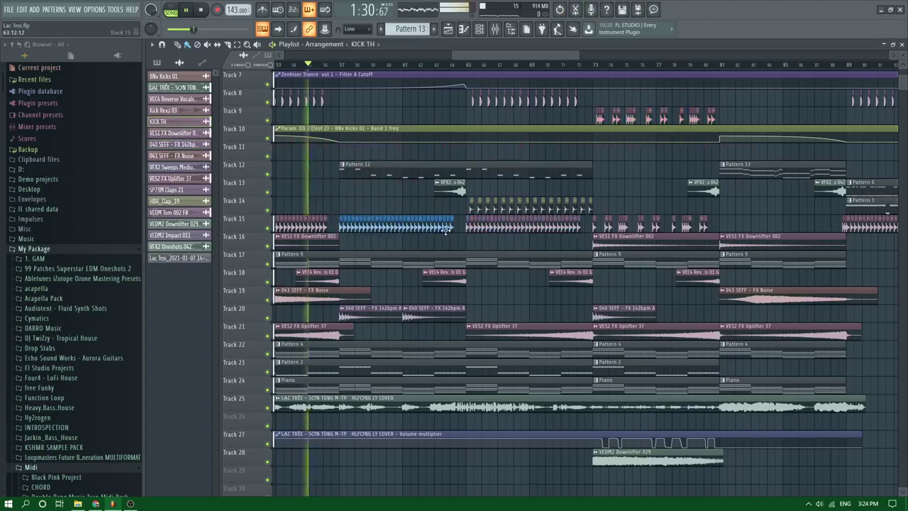
ctrl+scroll(357, 196, up, 3)
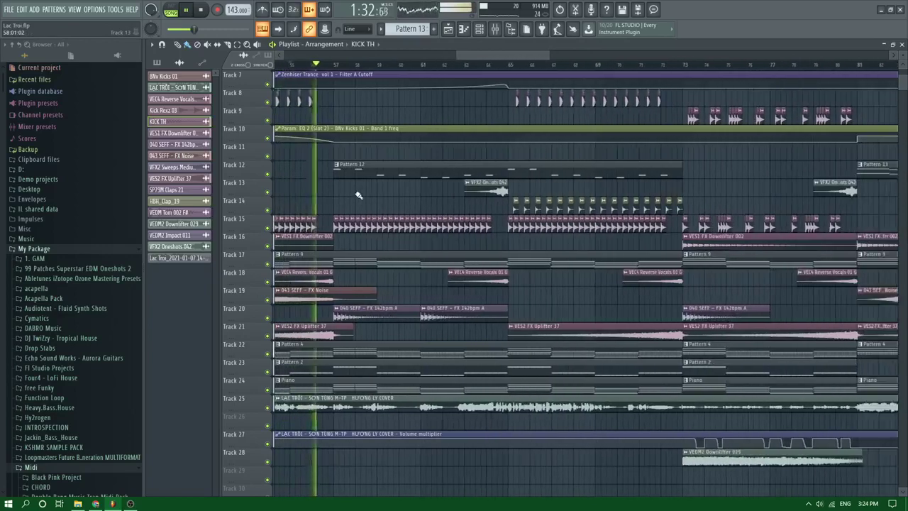
ctrl+scroll(360, 215, down, 3)
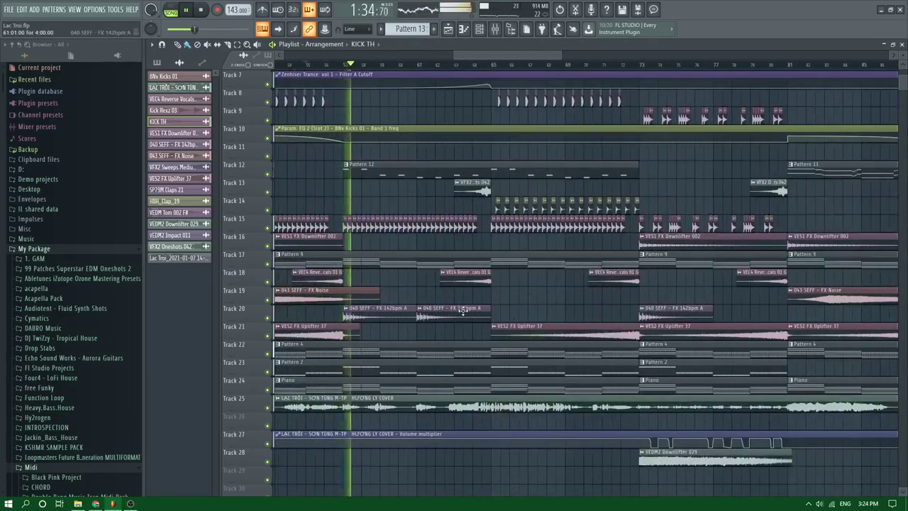
Copy the Track 8 VEDM Tom 002 F# clips and the Track 14 HBH_Clap_19 clips from bar 65 back to bar 57
key(space)
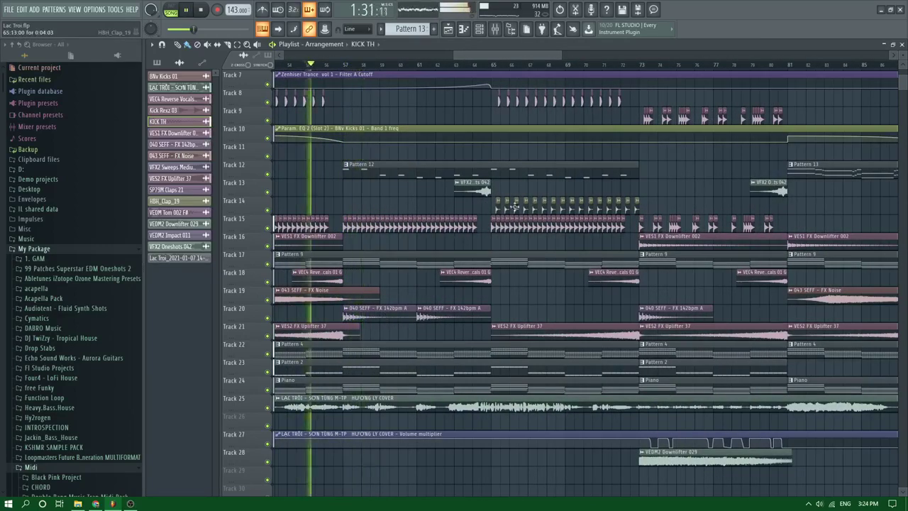
drag(646, 89, 499, 103)
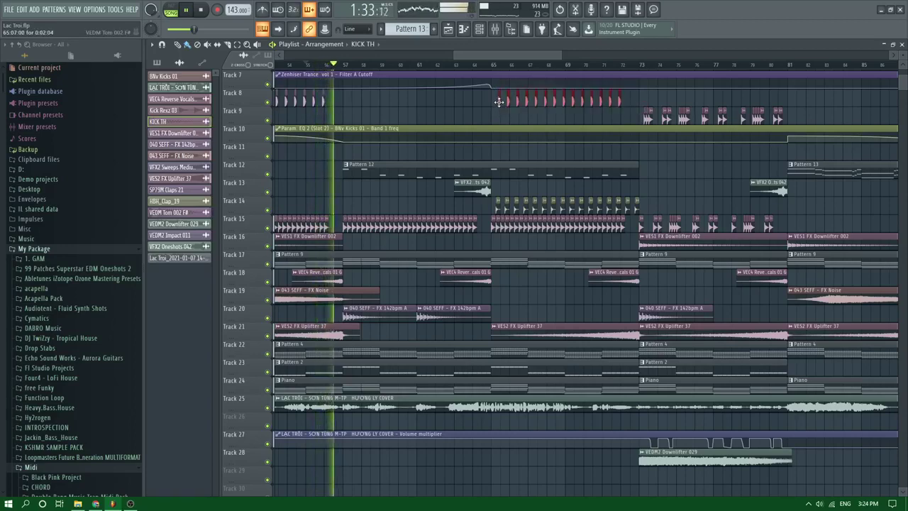
drag(644, 197, 364, 207)
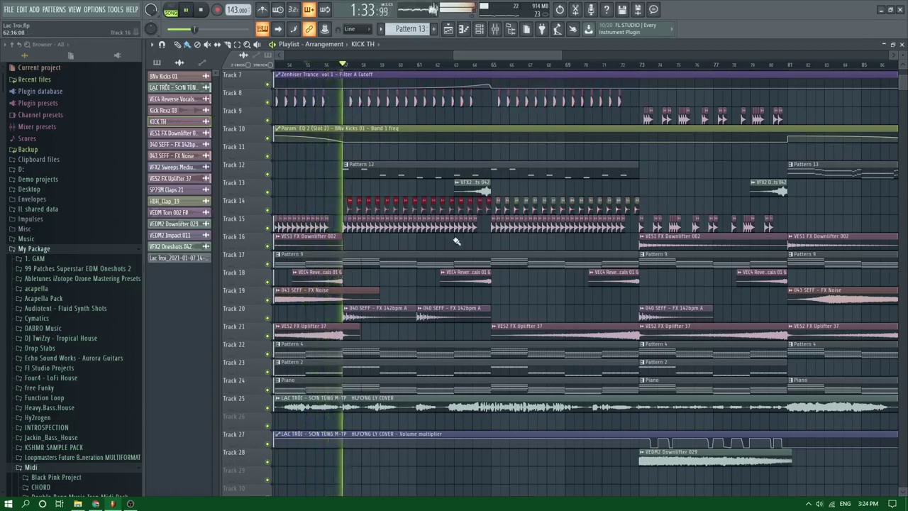
Delete the 040 SEFF - FX 142bpm A clips at bars 57 and 61, duplicate the bar 73 one to bar 77, and save
right_click(373, 318)
right_click(447, 319)
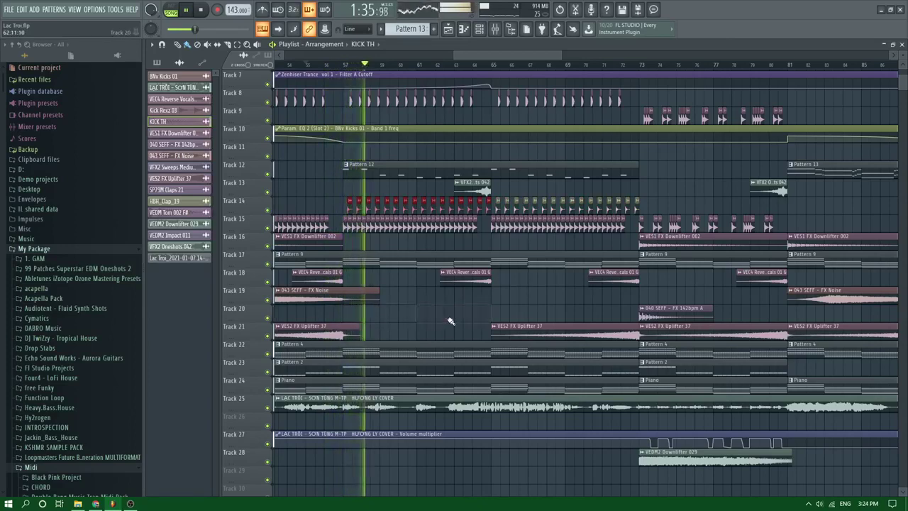
shift+drag(673, 310, 750, 307)
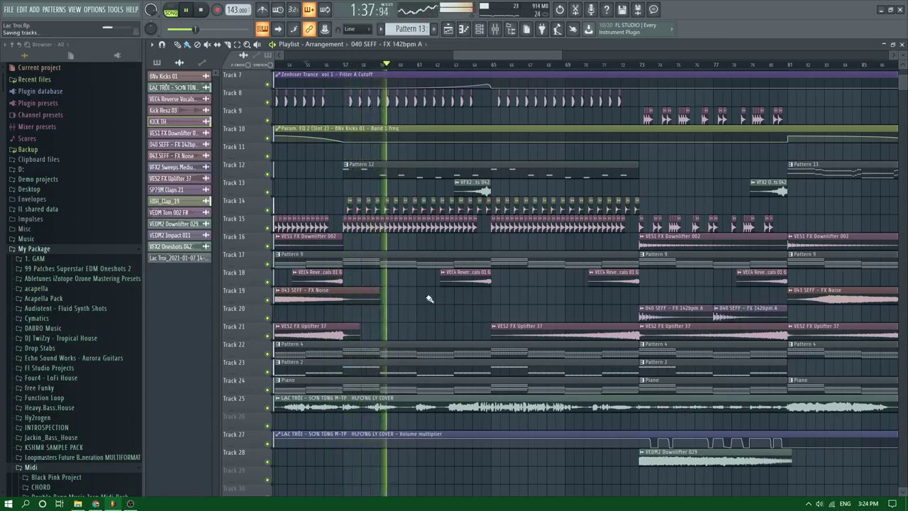
scroll(414, 301, down, 4)
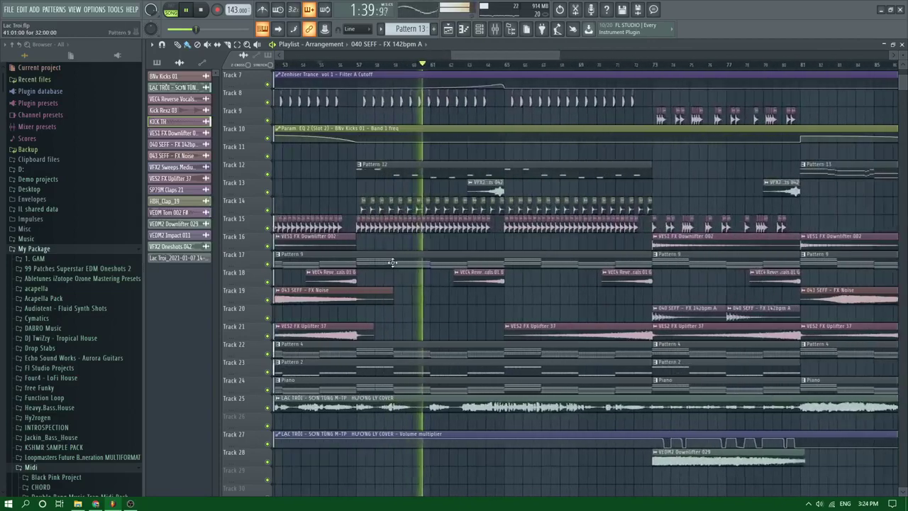
scroll(393, 263, up, 3)
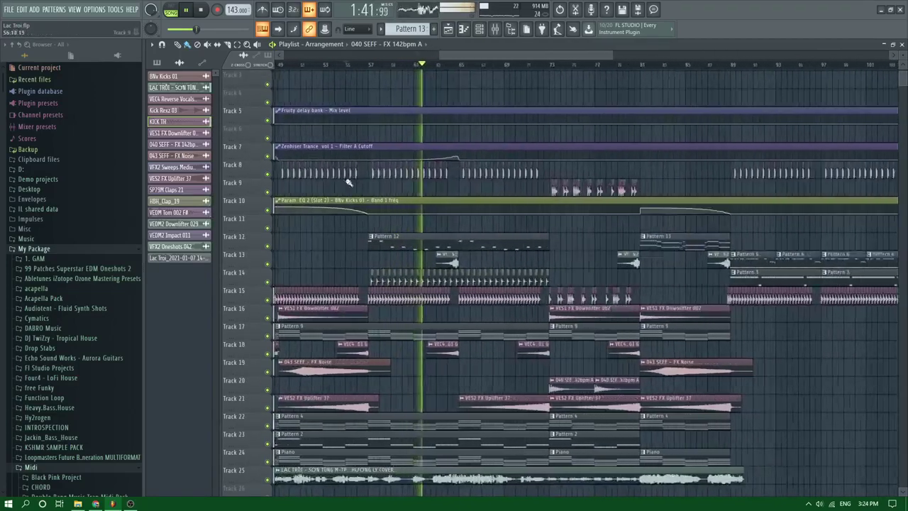
scroll(369, 85, up, 4)
scroll(520, 129, up, 2)
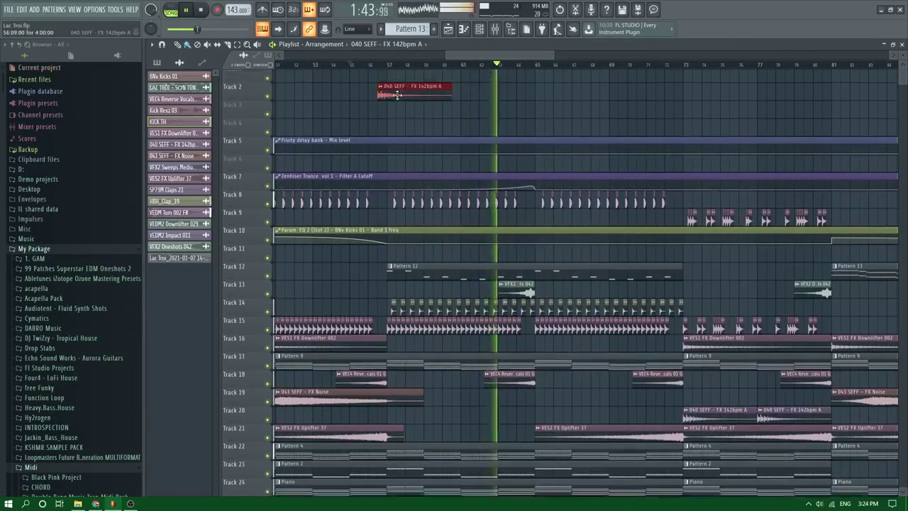
scroll(553, 136, up, 4)
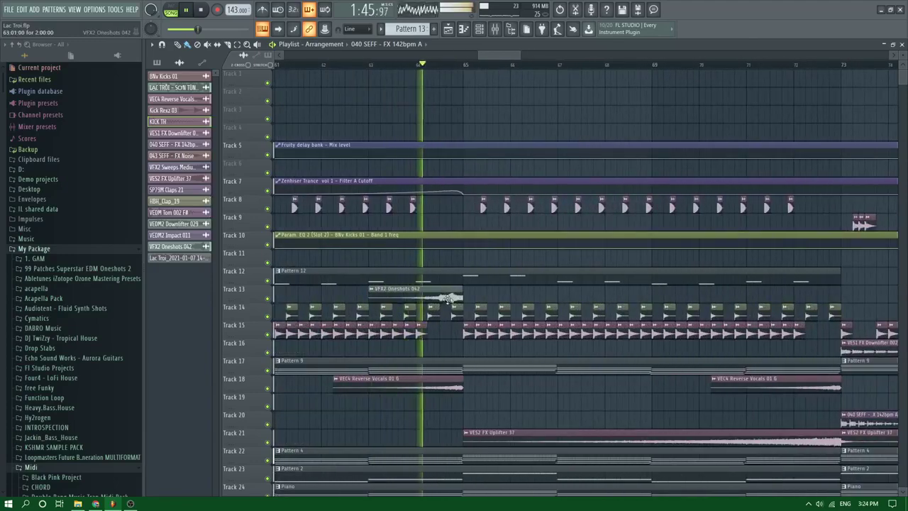
Shape the Filter A Cutoff automation on Track 7 to rise gradually to 72:09 and fall back by bar 73
scroll(450, 295, down, 4)
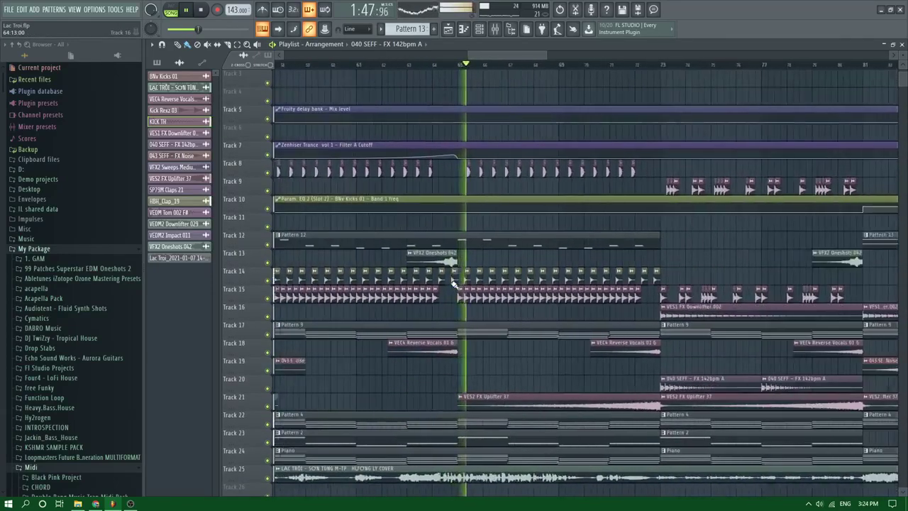
scroll(453, 285, up, 1)
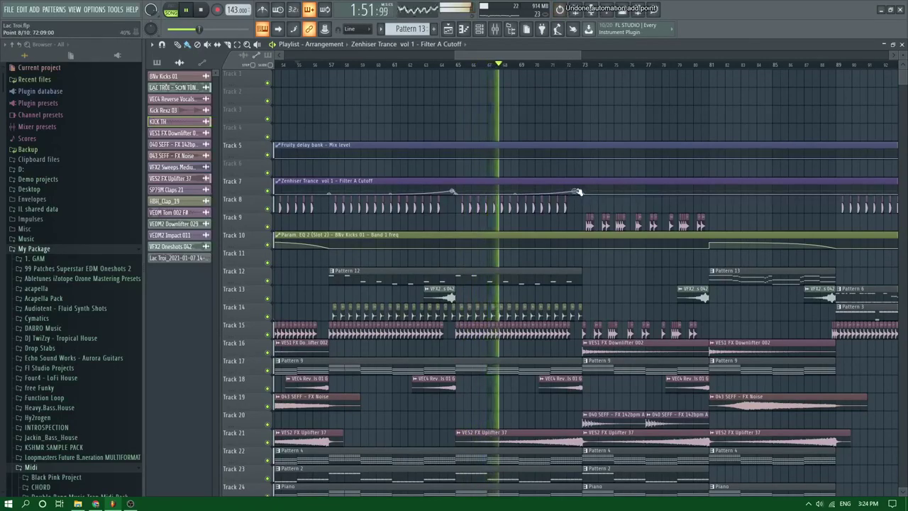
scroll(582, 156, up, 2)
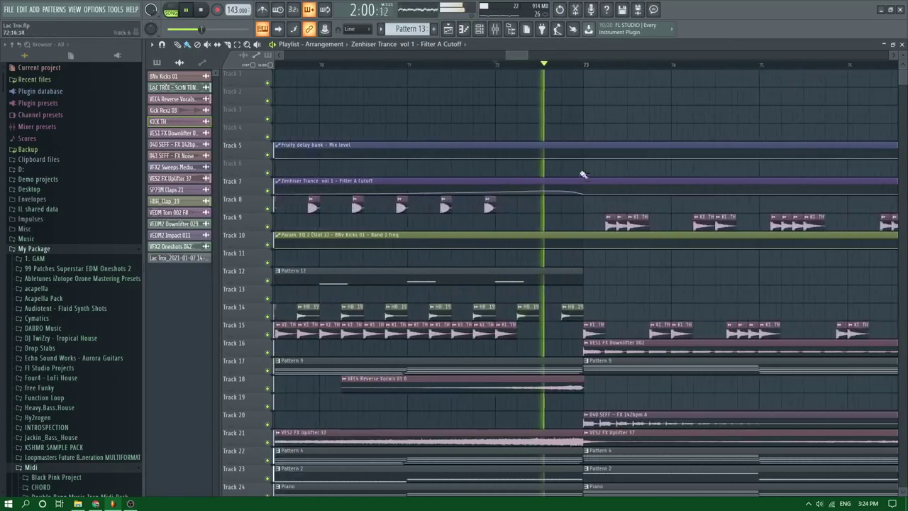
Delete all KICK TH clips on Track 9 between bars 73 and 81 and save the project
key(slash)
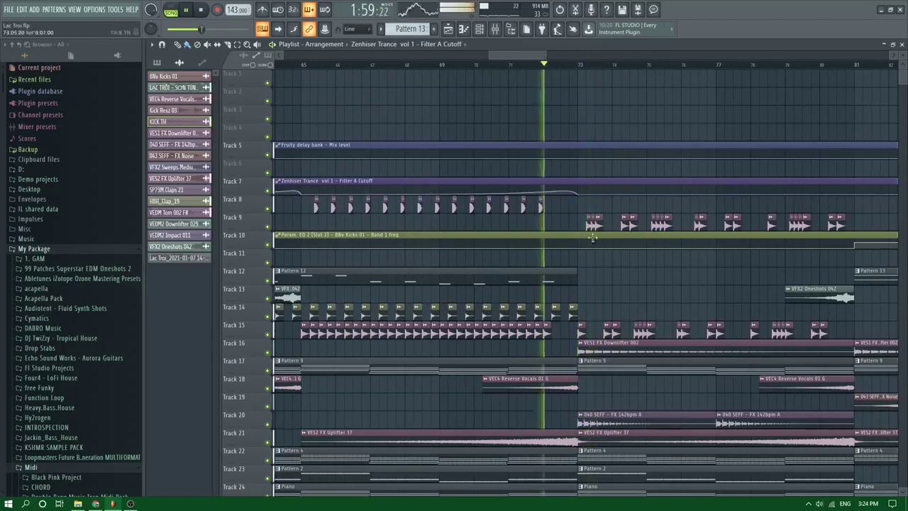
drag(586, 223, 840, 221)
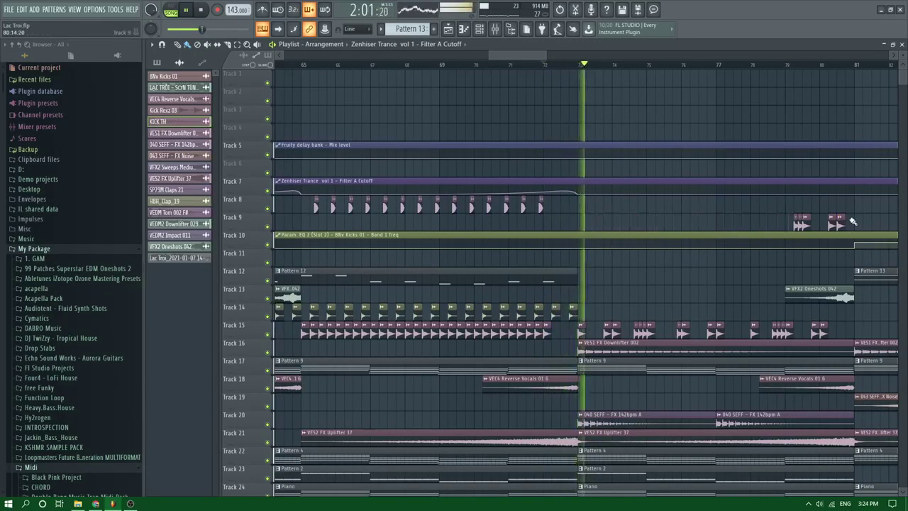
scroll(686, 221, down, 2)
key(ctrl+s)
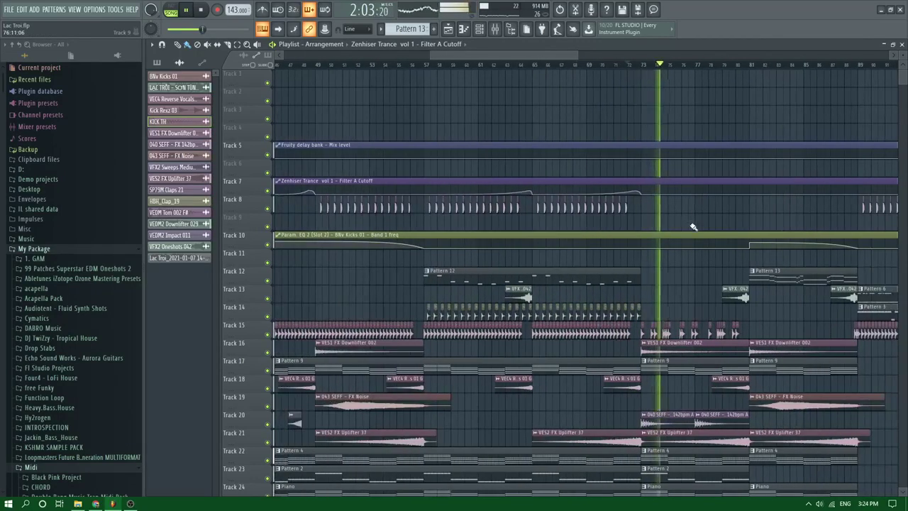
Try playing the section from bar 73 with the Pattern 2 clip at bars 73 to 81 removed from Track 23
scroll(686, 221, down, 2)
scroll(692, 225, up, 3)
scroll(693, 225, down, 3)
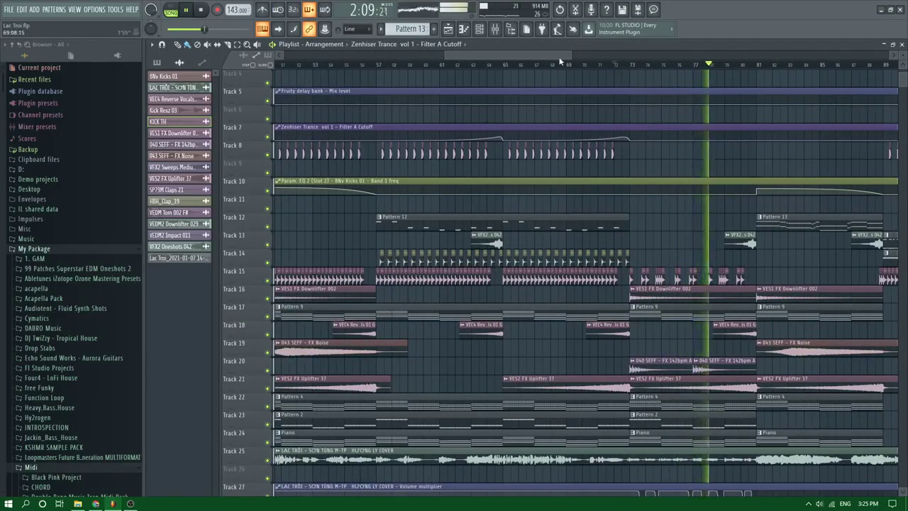
drag(559, 58, 599, 56)
scroll(571, 249, up, 2)
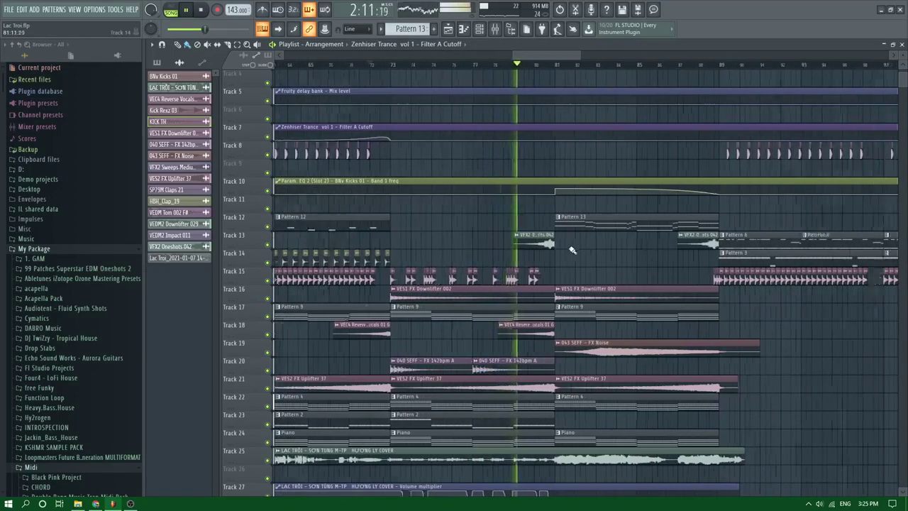
scroll(571, 249, up, 1)
scroll(572, 249, down, 2)
key(space)
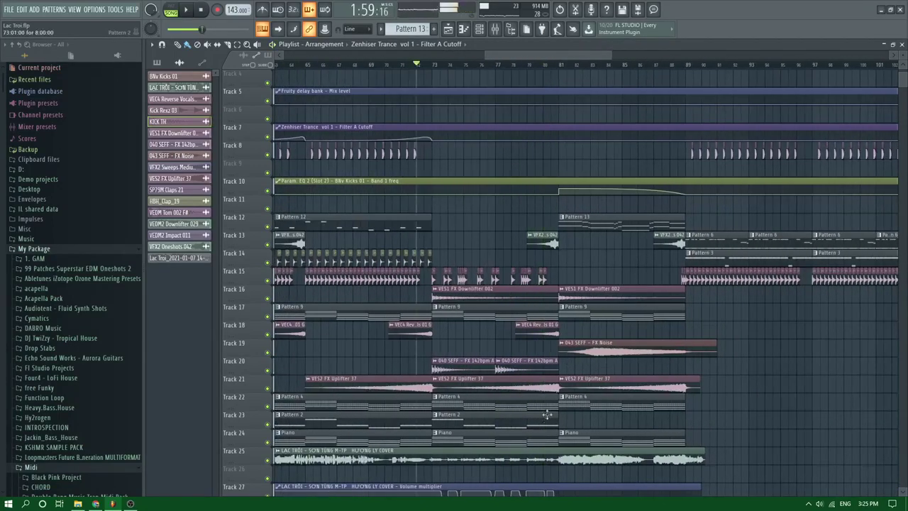
key(space)
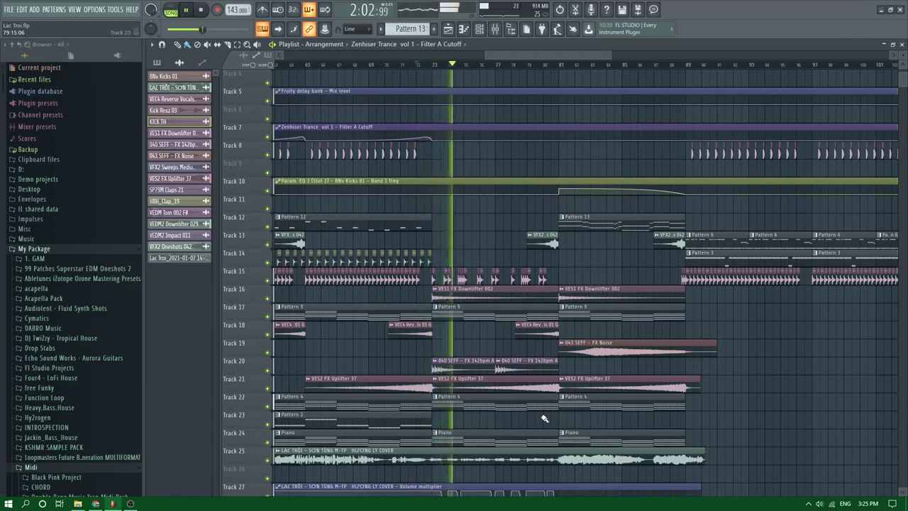
Try a much shorter Pattern 2 clip at bar 73 on Track 23, and undo the resize
click(544, 419)
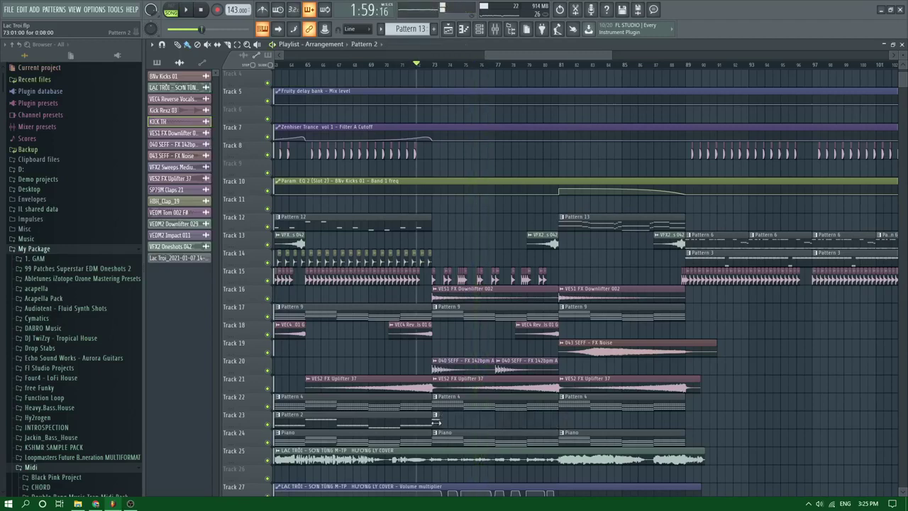
key(space)
scroll(420, 384, up, 2)
key(ctrl+z)
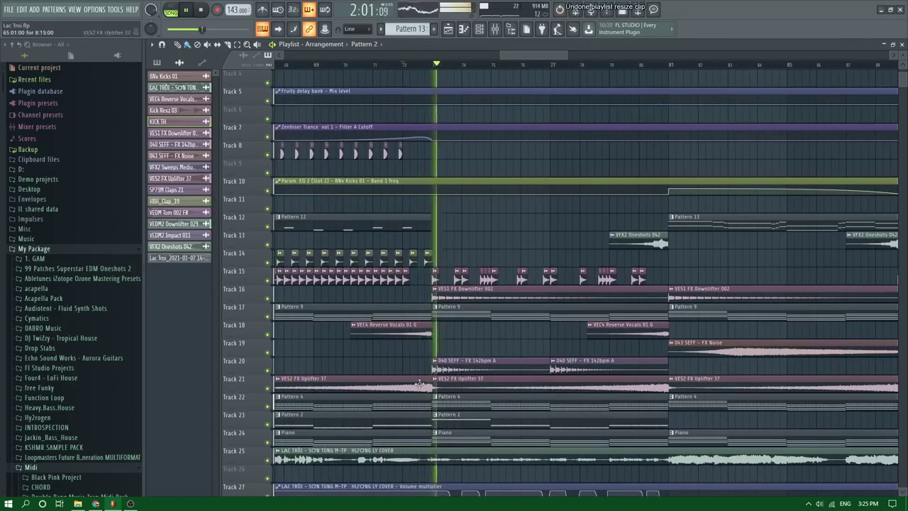
Slice the Pattern 2 clip on Track 23 between bars 73 and 81 in line with the KICK TH clips of Track 15
key(space)
key(space)
click(228, 44)
key(space)
scroll(469, 413, up, 2)
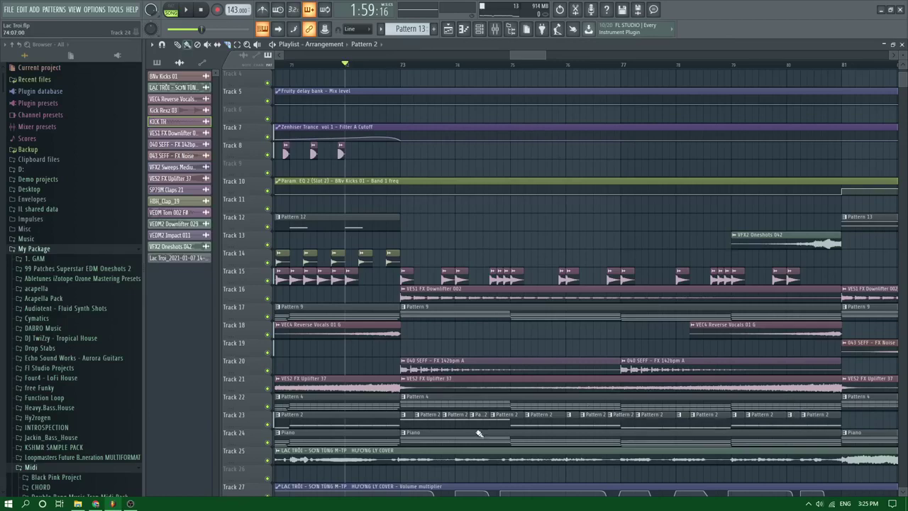
Thin out Pattern 2 on Track 23 between bars 73 and 77, keeping only the slices at bars 73, 75 and 76 and around bar 74
key(space)
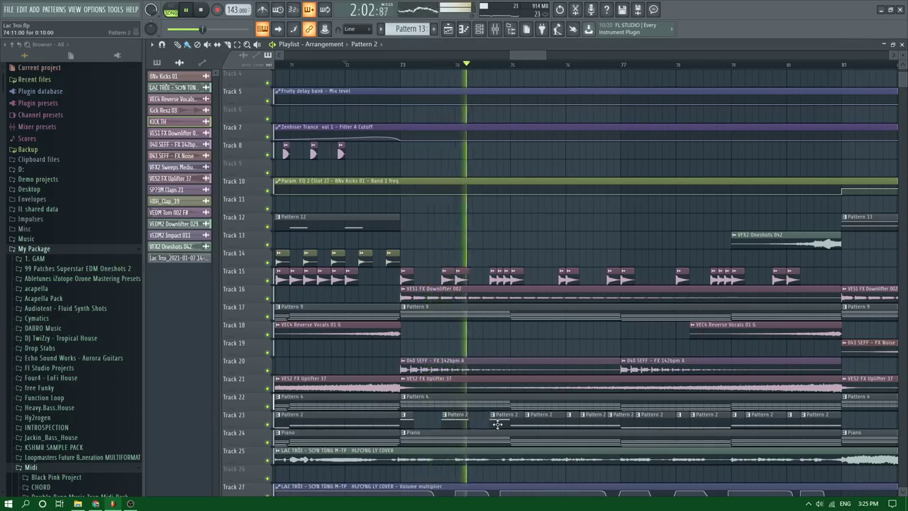
right_click(533, 426)
key(space)
key(space)
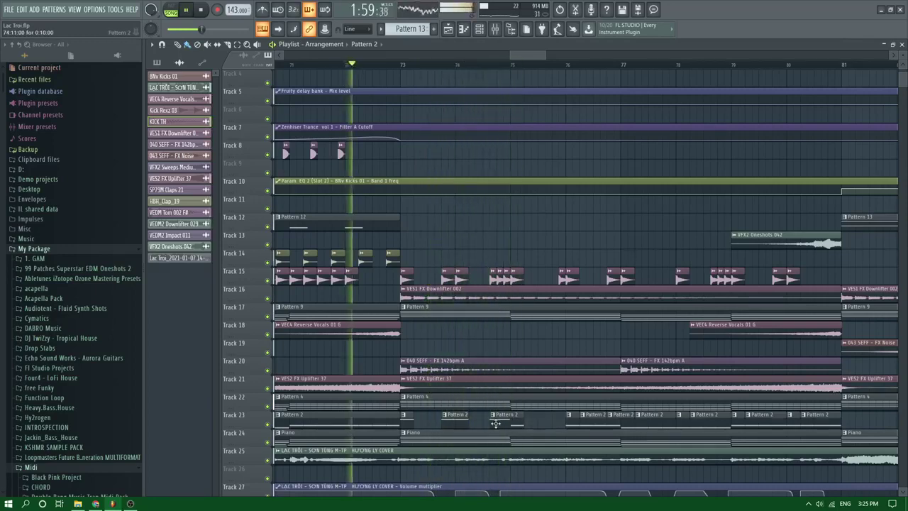
drag(490, 423, 512, 424)
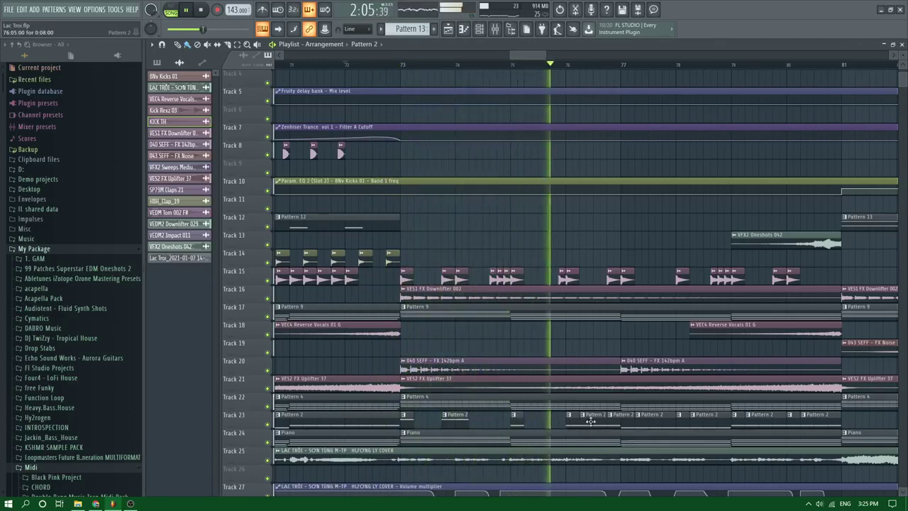
drag(590, 422, 610, 423)
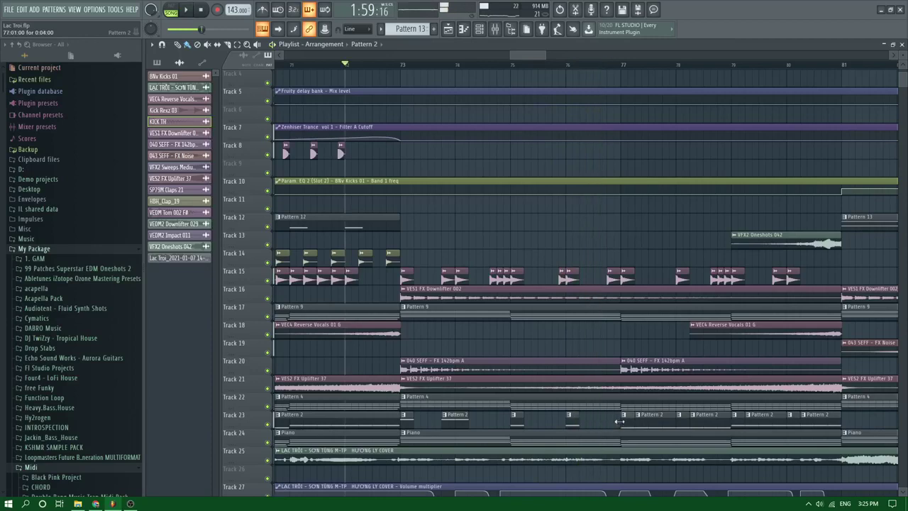
Delete the longer Pattern 2 slices on Track 23 from bar 77 to 81, keeping the short ones at each bar start, and save
right_click(649, 422)
right_click(706, 418)
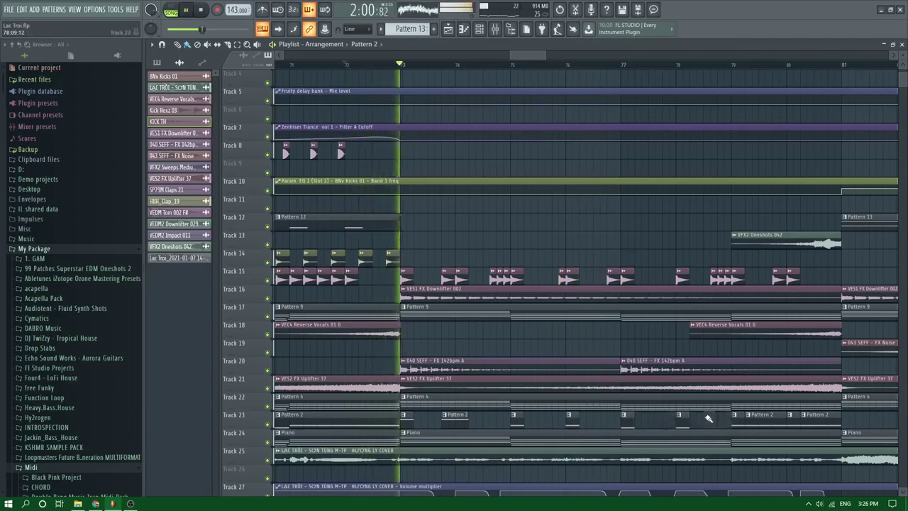
right_click(764, 417)
right_click(816, 420)
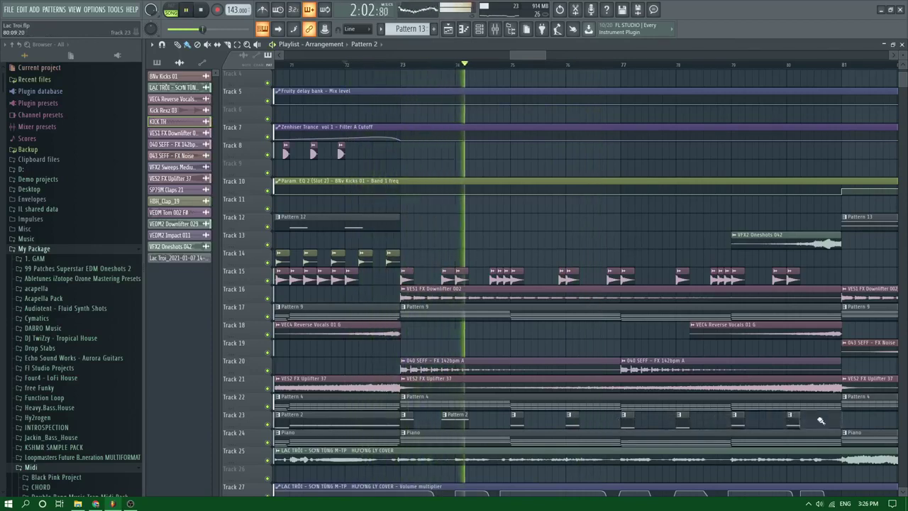
key(ctrl+s)
Lengthen the Pattern 2 slice at bar 80 on Track 23 up to bar 81, play from there and save the project
scroll(802, 412, down, 3)
scroll(802, 411, up, 2)
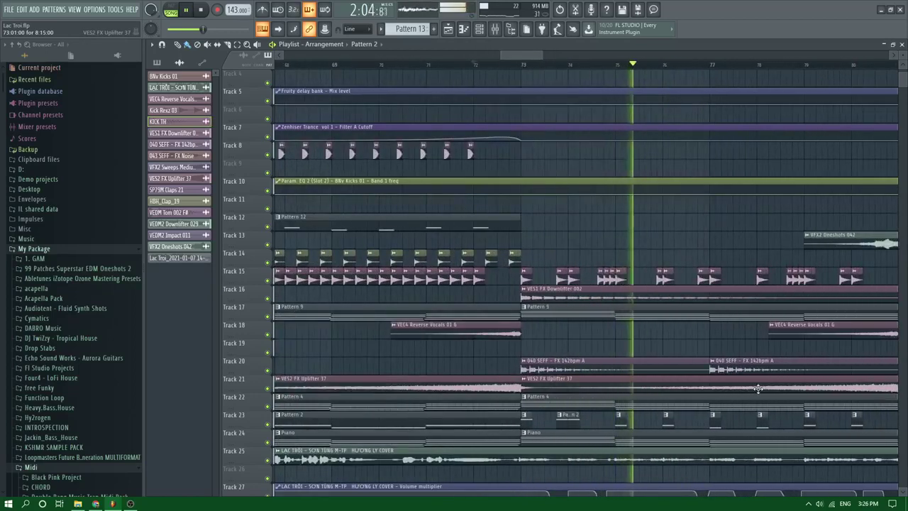
scroll(804, 410, up, 1)
scroll(805, 411, up, 1)
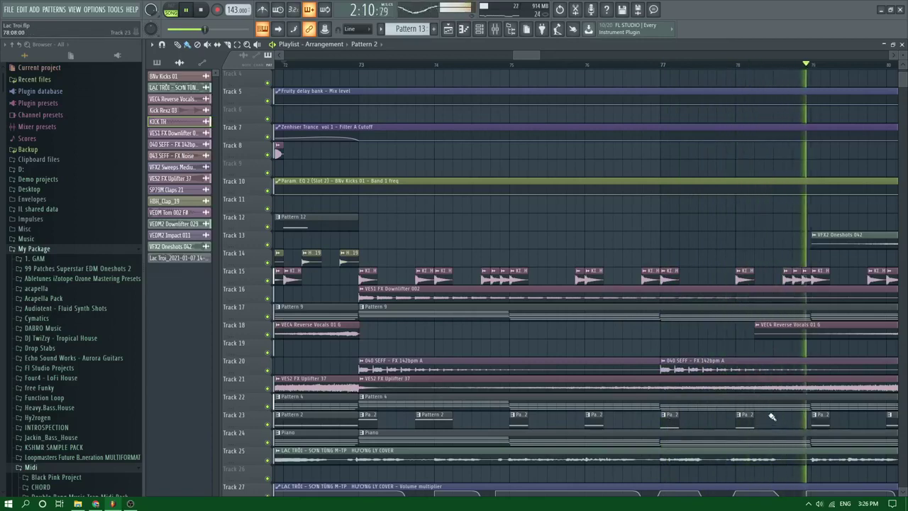
scroll(762, 412, down, 5)
scroll(763, 412, up, 5)
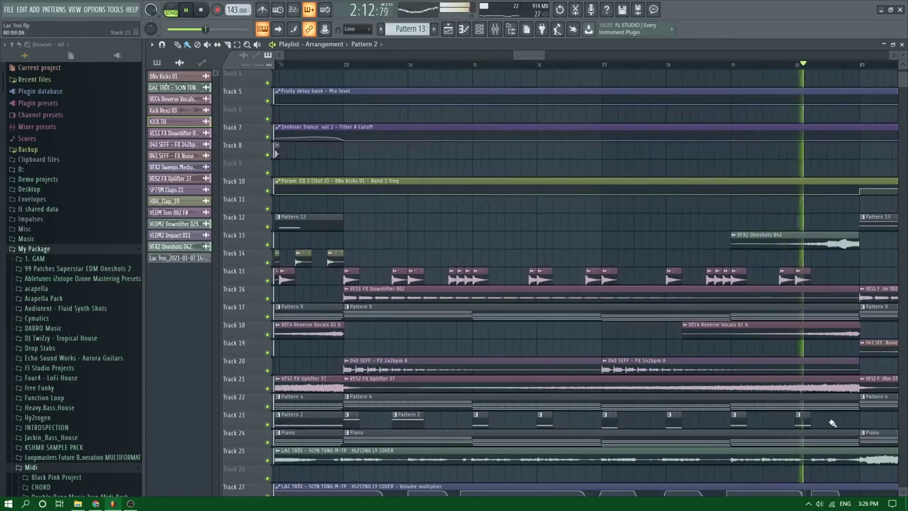
drag(814, 422, 858, 423)
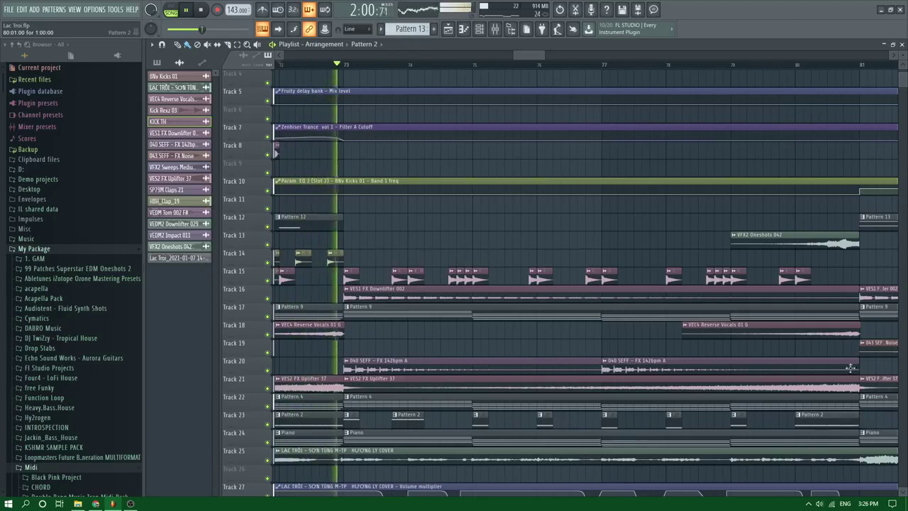
click(773, 67)
scroll(726, 187, down, 4)
scroll(796, 255, up, 4)
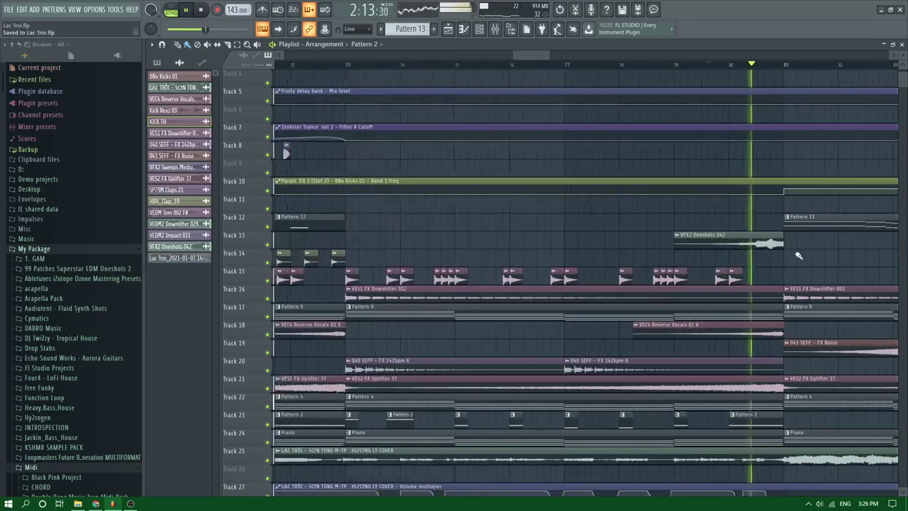
Play from about bar 79 and extend the last Pattern 2 clip on Track 23 to bar 89
scroll(596, 308, down, 6)
scroll(728, 314, down, 2)
scroll(727, 314, up, 3)
key(space)
key(space)
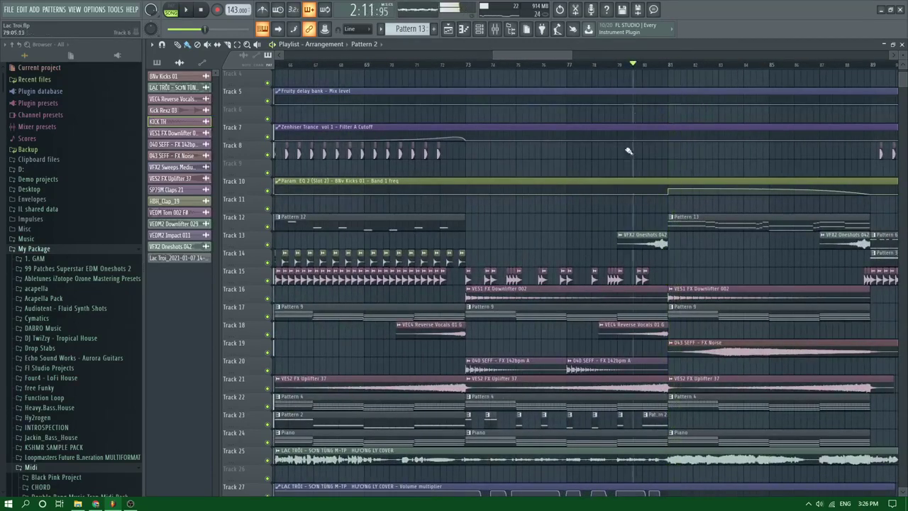
click(625, 68)
scroll(627, 280, right, 2)
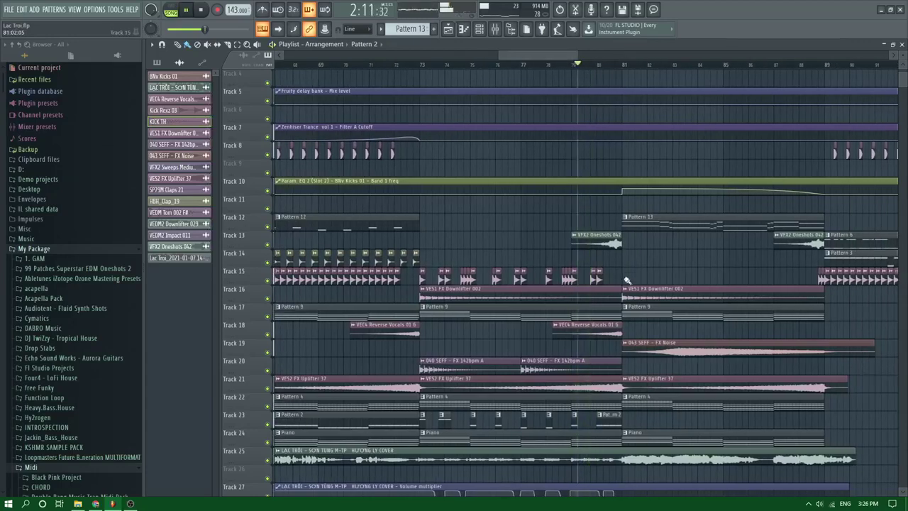
drag(620, 418, 820, 407)
scroll(726, 293, down, 3)
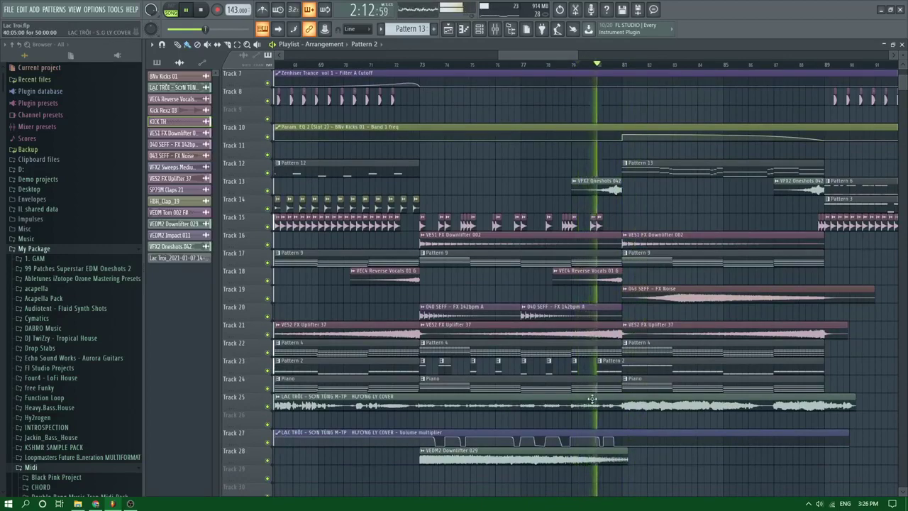
Place the VEDM2 Impact 011 sample on Track 20 at bar 81 and adjust its channel volume
scroll(593, 401, down, 3)
scroll(593, 401, down, 2)
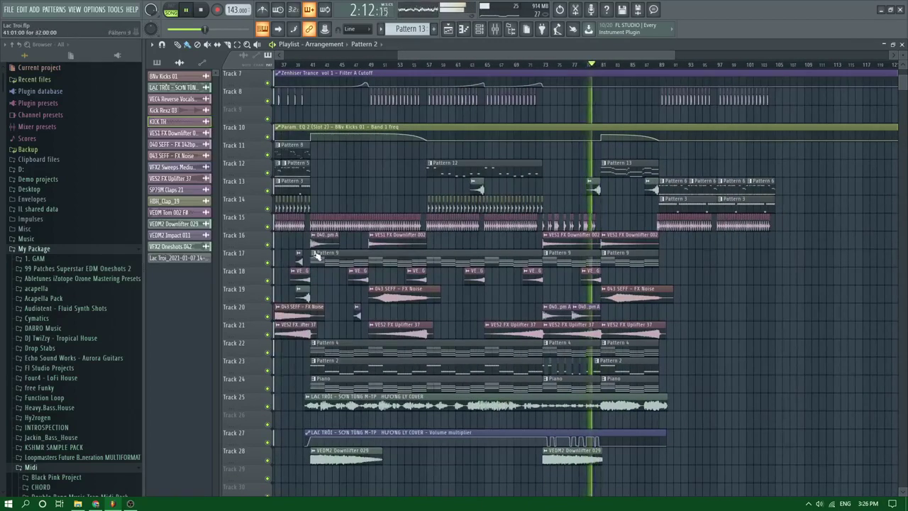
scroll(311, 319, down, 3)
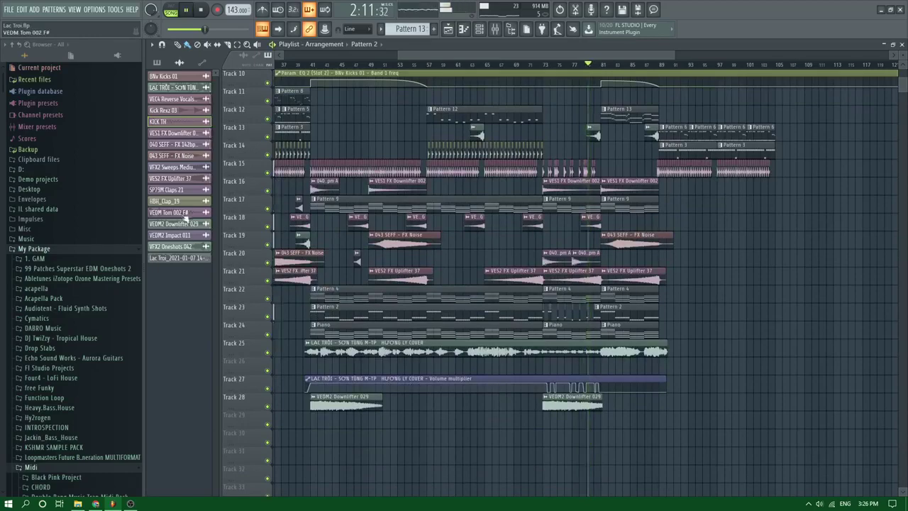
drag(175, 234, 612, 261)
key(space)
scroll(622, 261, up, 6)
double_click(630, 261)
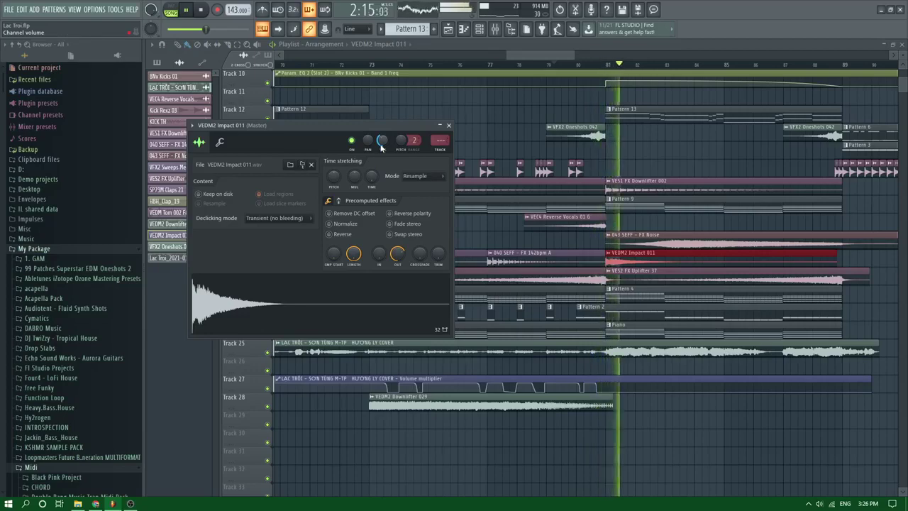
click(680, 220)
Play the section from bar 81 into the drop at bar 89 to check the transition, and save the project
scroll(663, 214, down, 3)
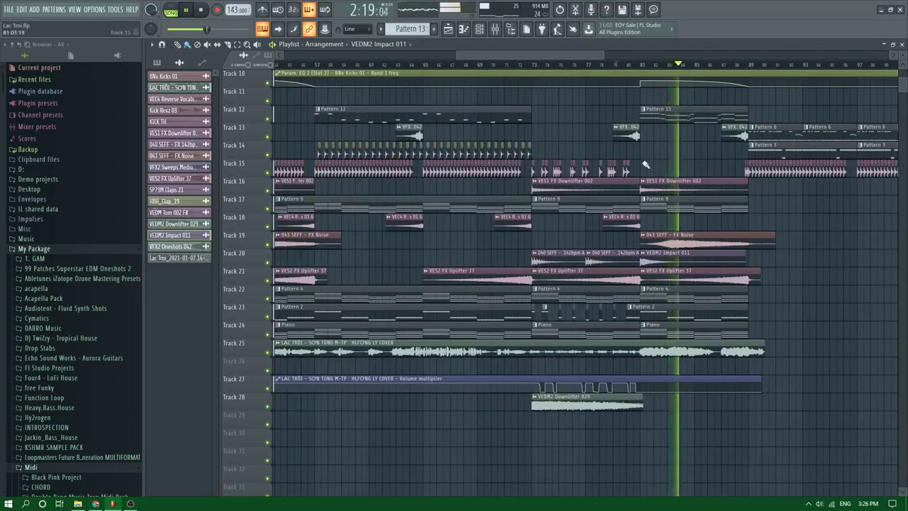
drag(584, 50, 613, 56)
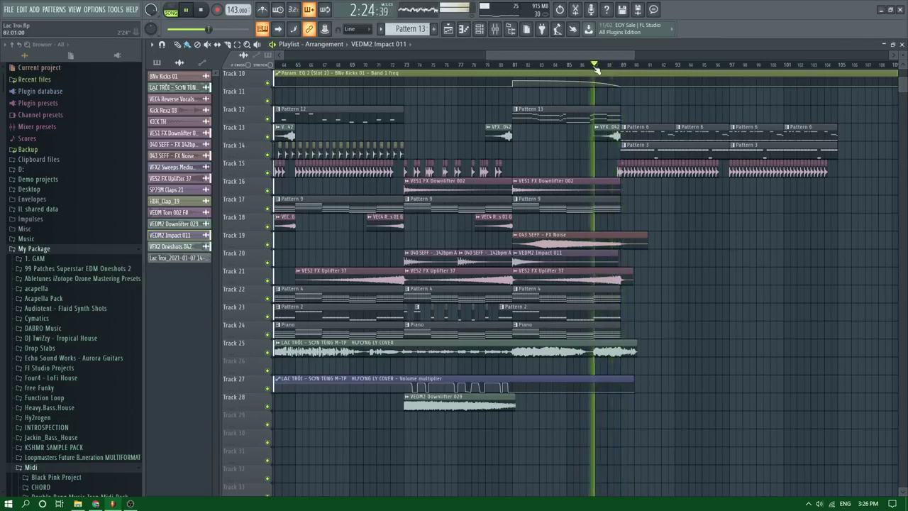
scroll(619, 84, up, 4)
scroll(533, 140, up, 2)
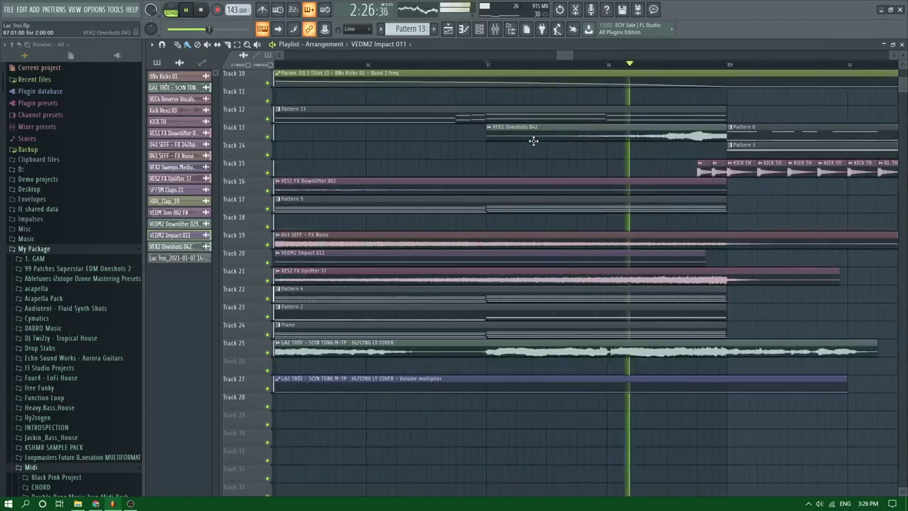
scroll(533, 140, down, 3)
ctrl+scroll(533, 140, down, 3)
scroll(589, 154, up, 3)
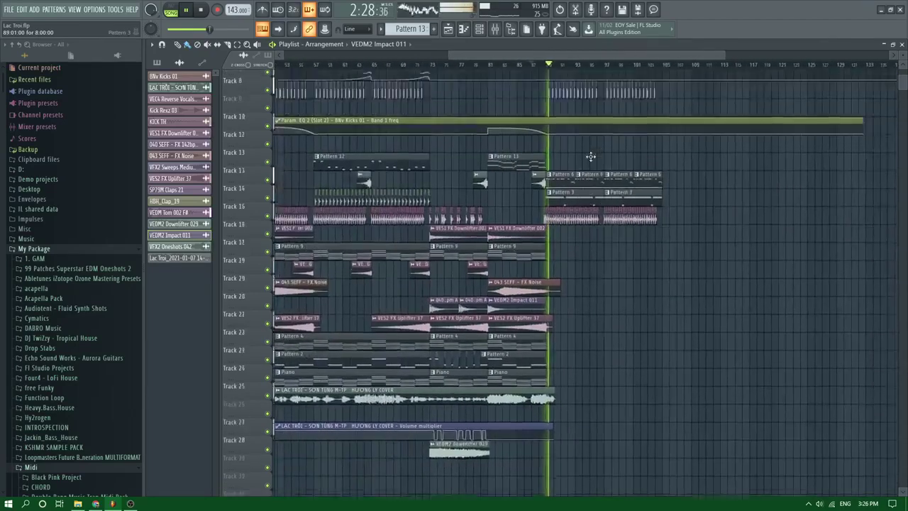
scroll(426, 167, down, 4)
key(ctrl+s)
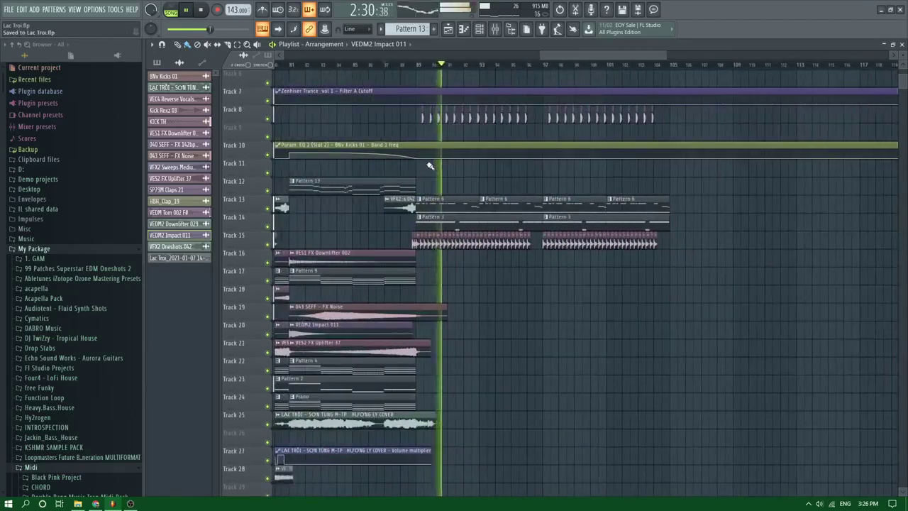
Examine the notes of Pattern 13 and Pattern 9 in the piano roll and return to the playlist
ctrl+scroll(430, 164, up, 3)
double_click(411, 191)
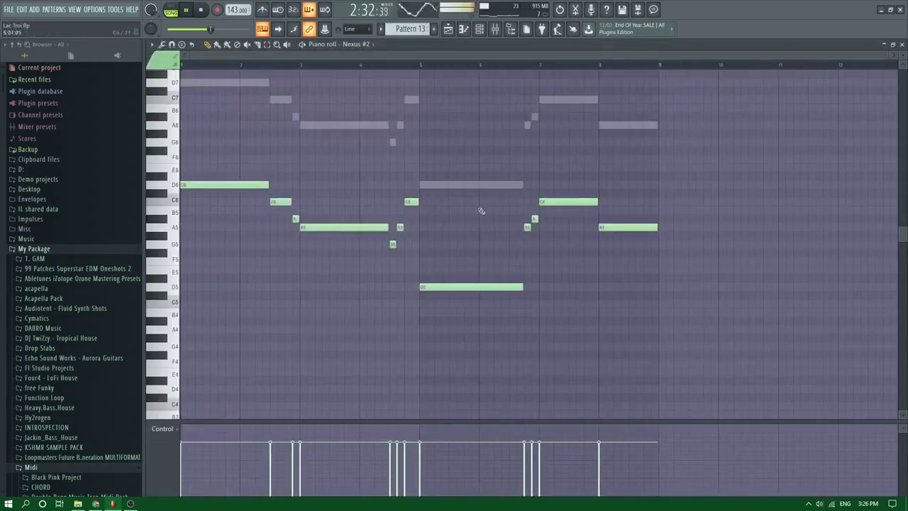
click(450, 30)
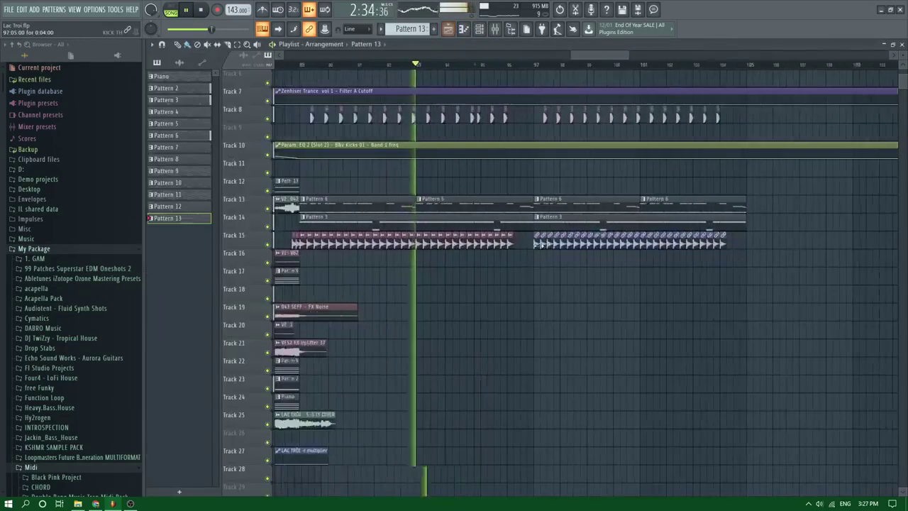
scroll(430, 287, down, 2)
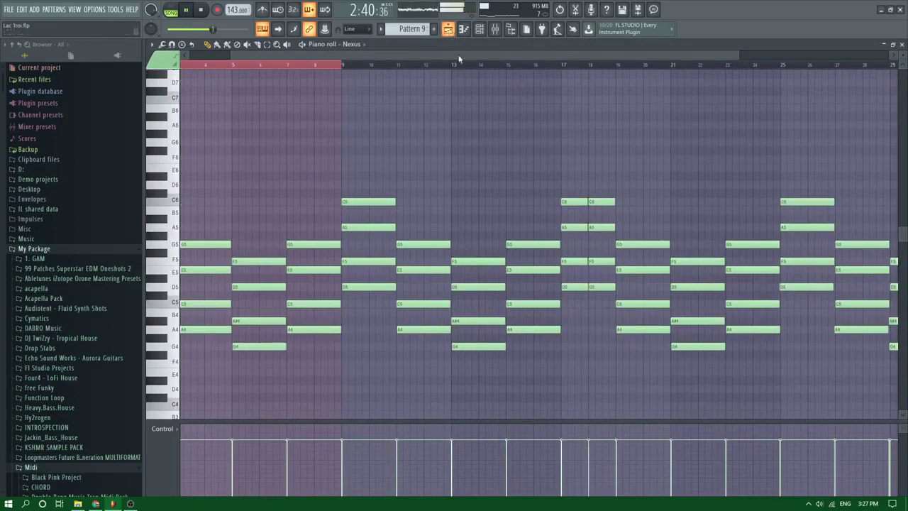
scroll(464, 85, down, 2)
click(448, 29)
scroll(444, 120, down, 2)
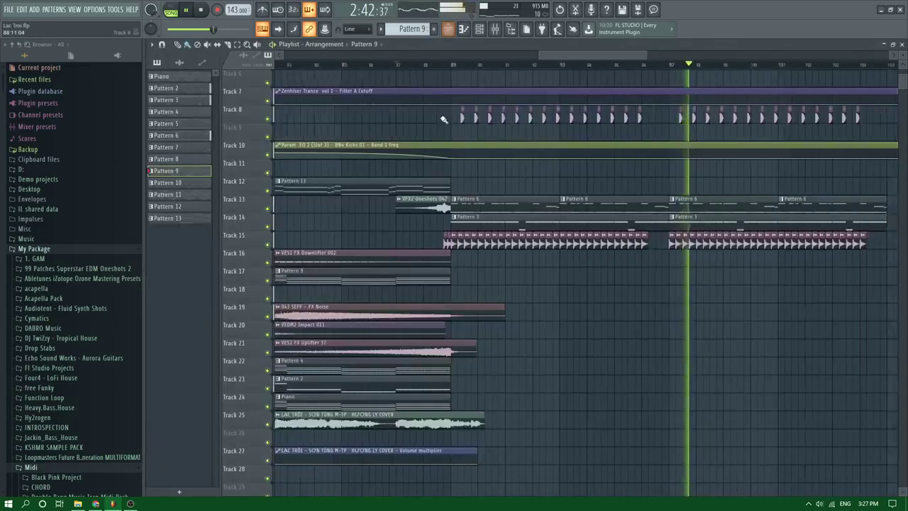
Duplicate the bars 97 to 105 clips of Tracks 13 to 15 and Track 8 so they repeat from bar 105
scroll(618, 236, up, 2)
drag(772, 248, 498, 200)
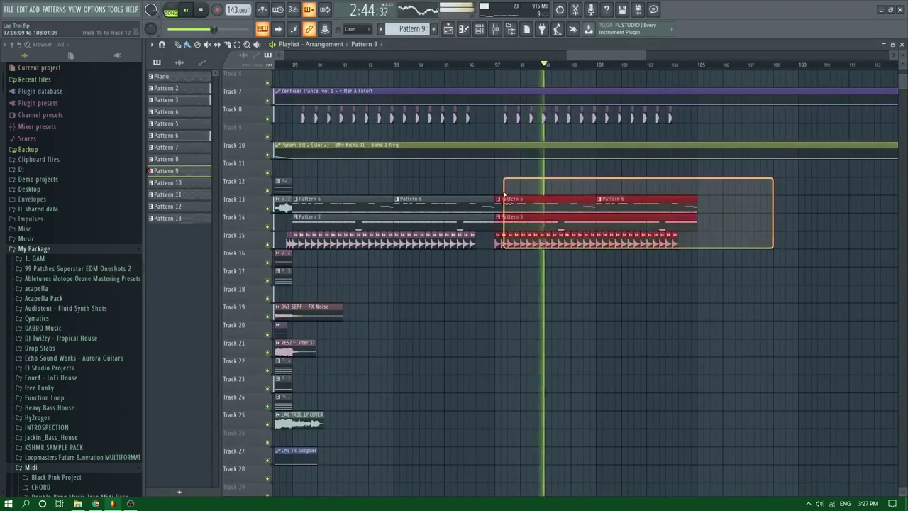
key(ctrl+b)
drag(696, 118, 487, 99)
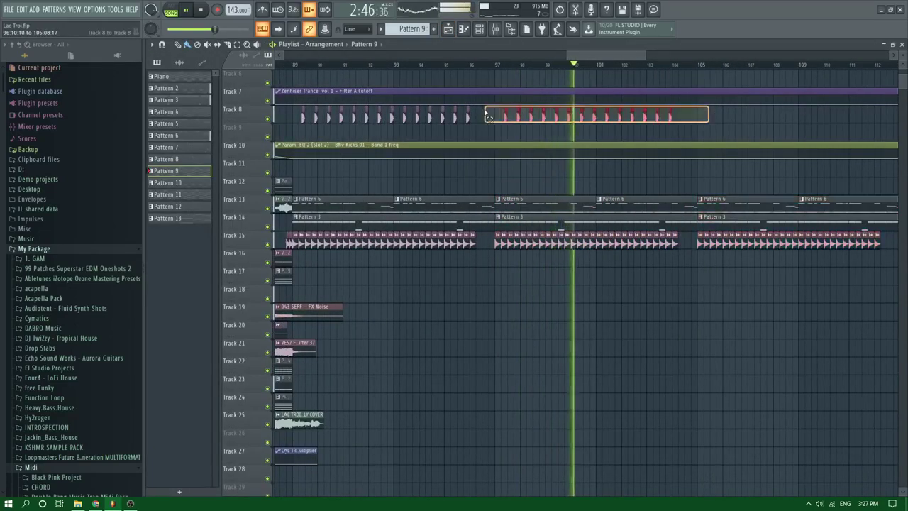
key(ctrl+b)
Place VEC4 Reverse Vocals 01 G clips on Track 18 ending at bars 89, 97, 105 and 113, and stop playback
scroll(674, 150, down, 4)
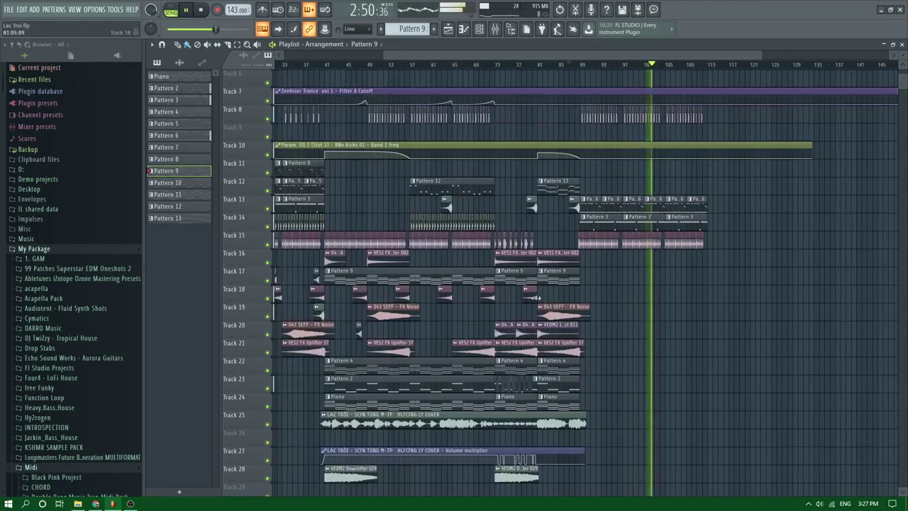
click(569, 293)
click(614, 293)
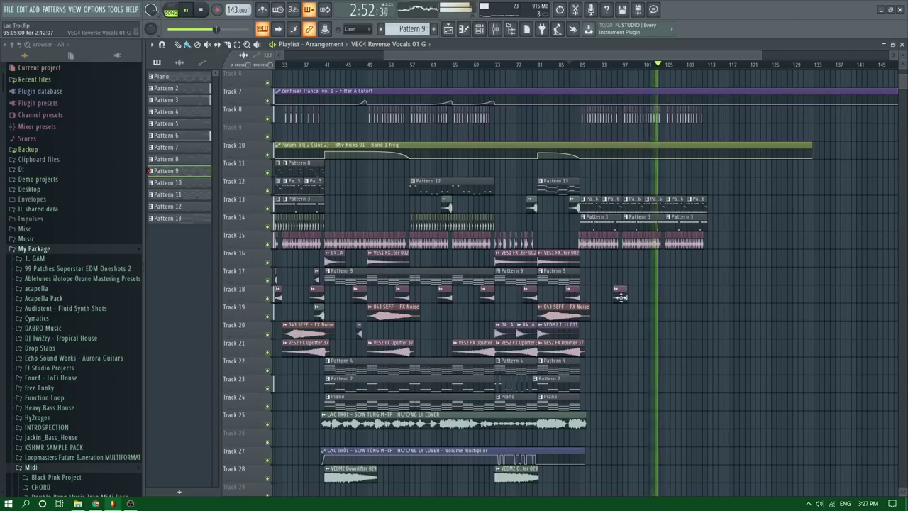
click(658, 293)
click(698, 293)
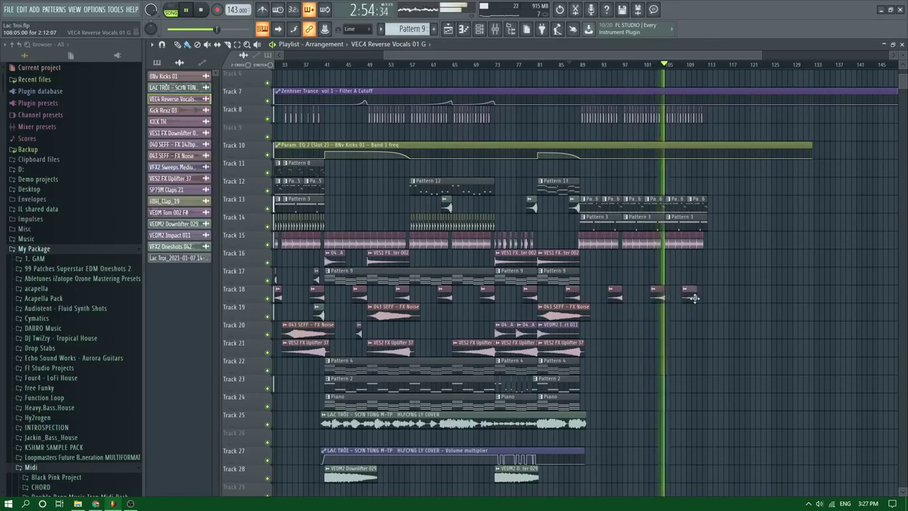
key(space)
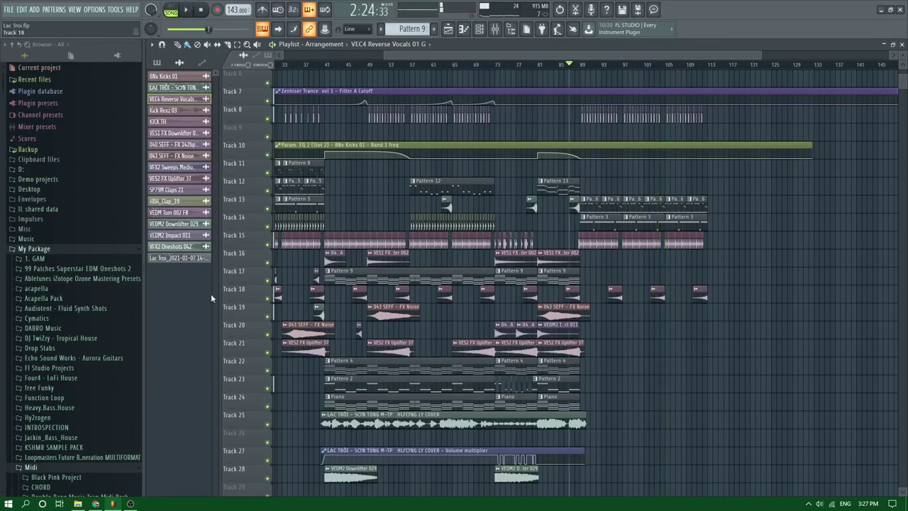
Check the Facebook Live Producer dashboard, return briefly to the project, and switch to OBS
click(95, 504)
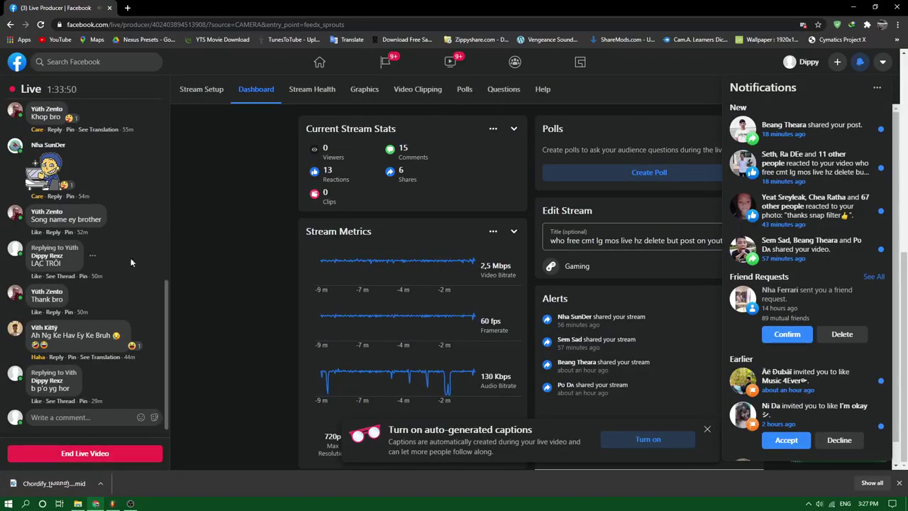
click(115, 504)
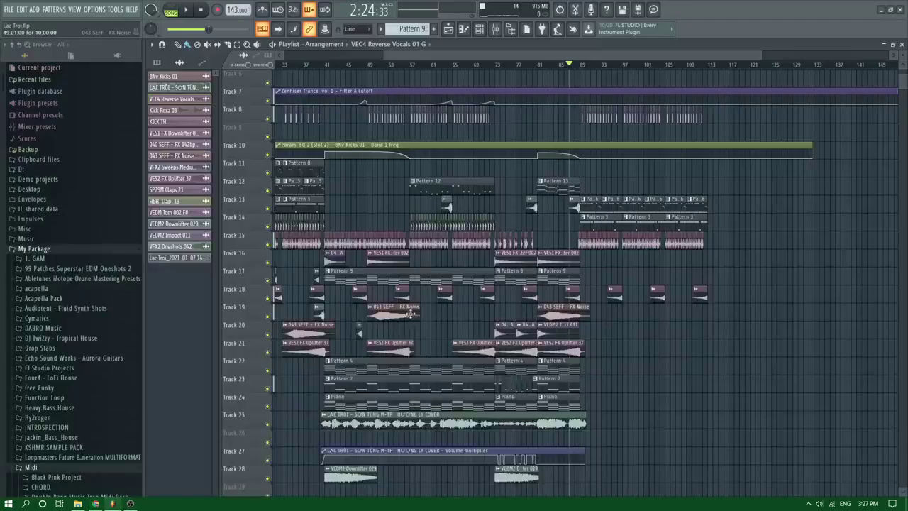
click(131, 504)
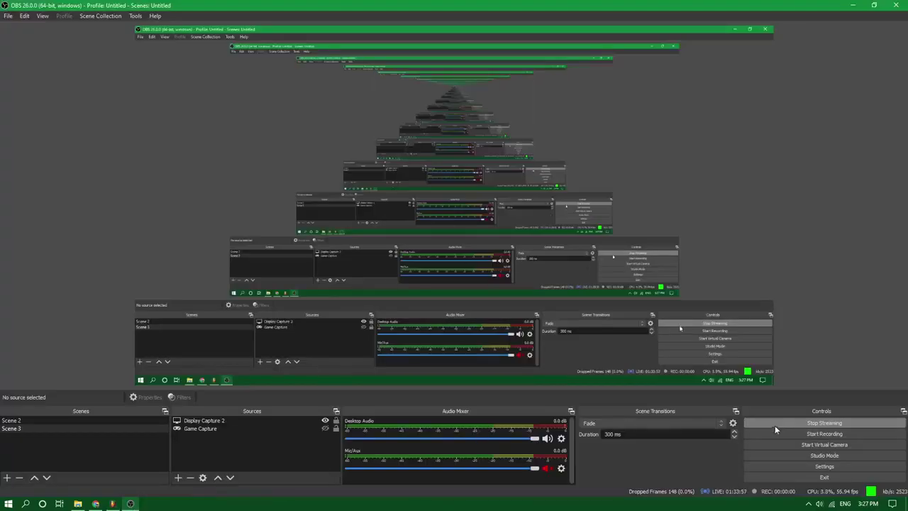